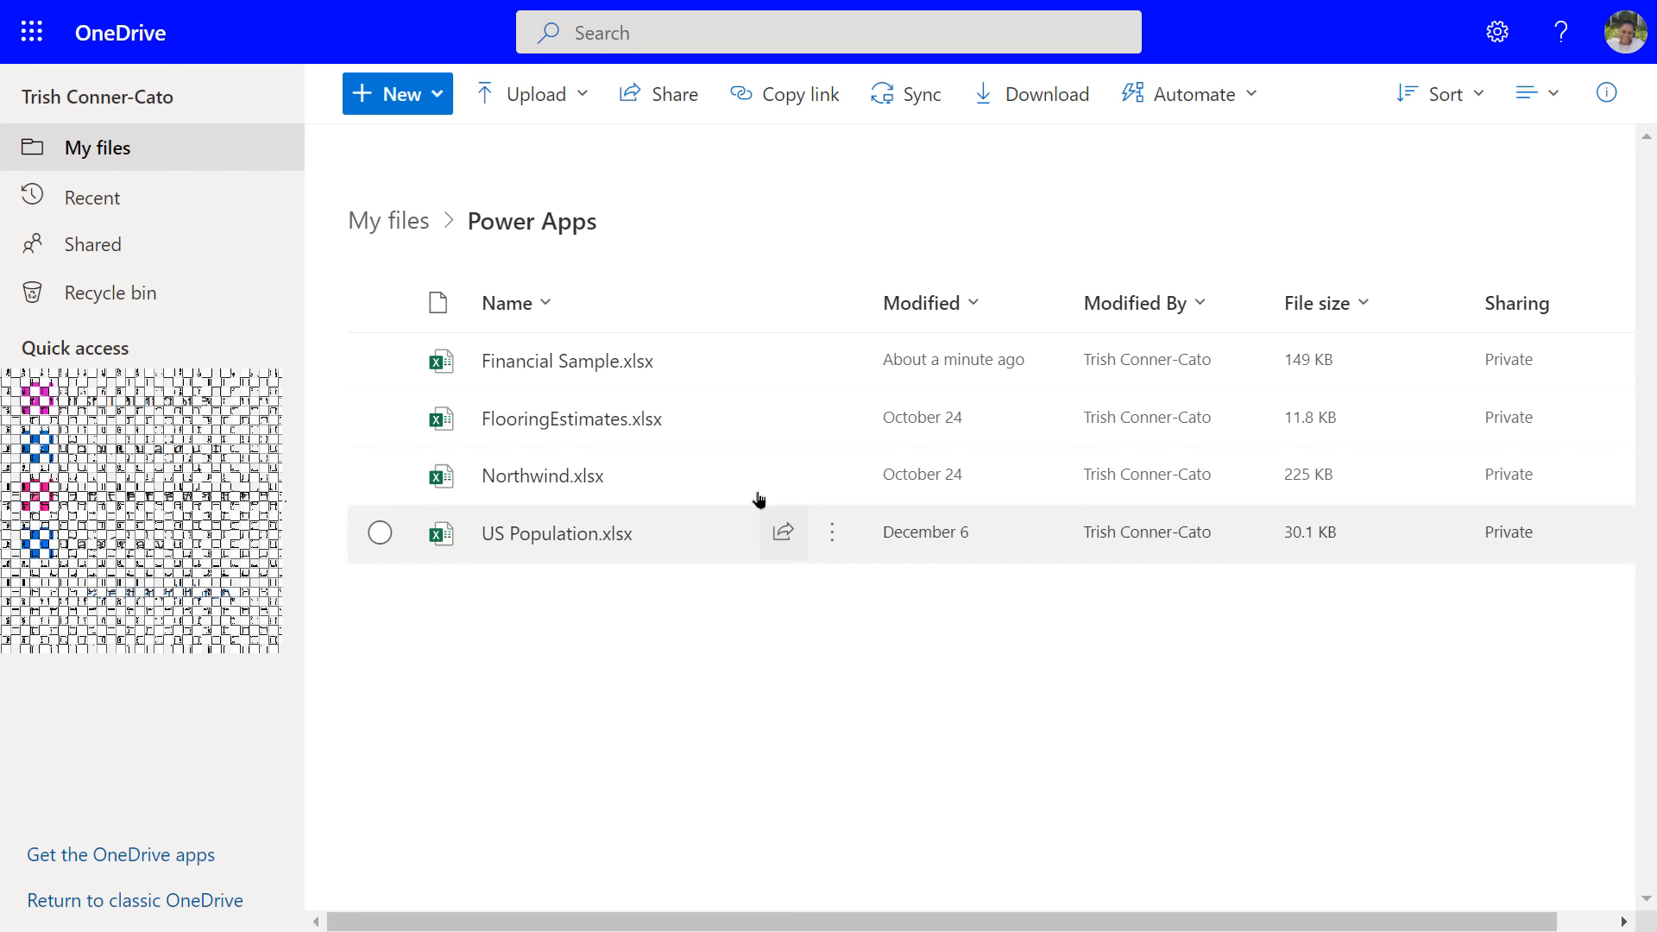
# - Open the Financial Sample.xlsx workbook and look through all columns of the Financial Info sheet
pyautogui.moveTo(594, 371)
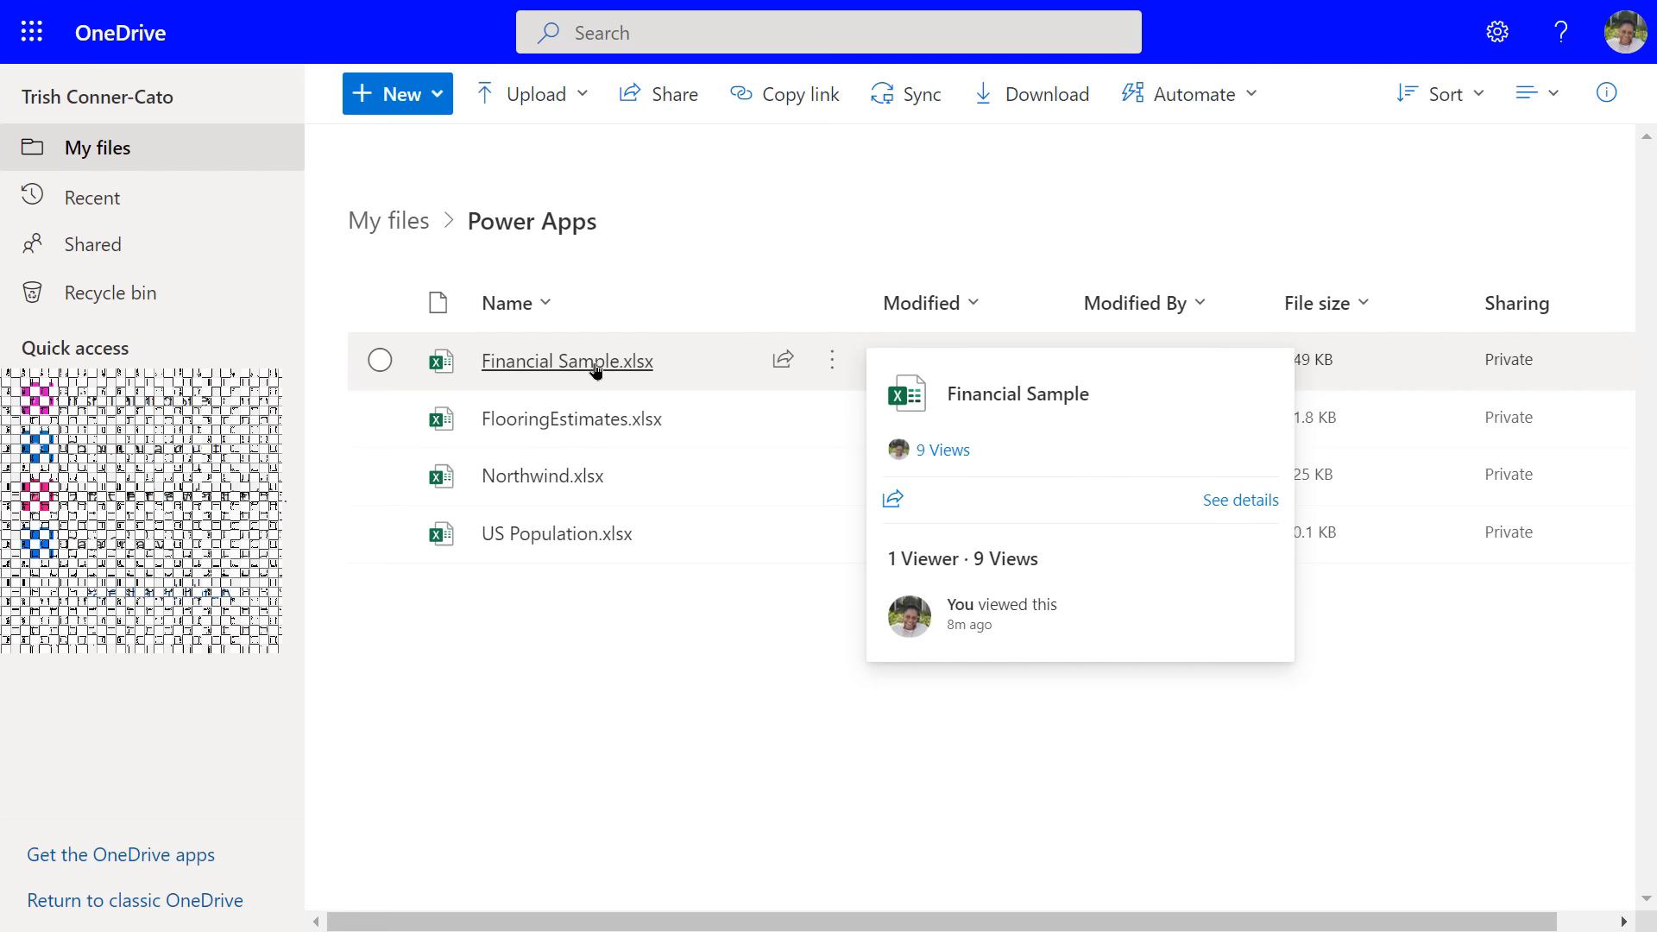
pyautogui.click(594, 371)
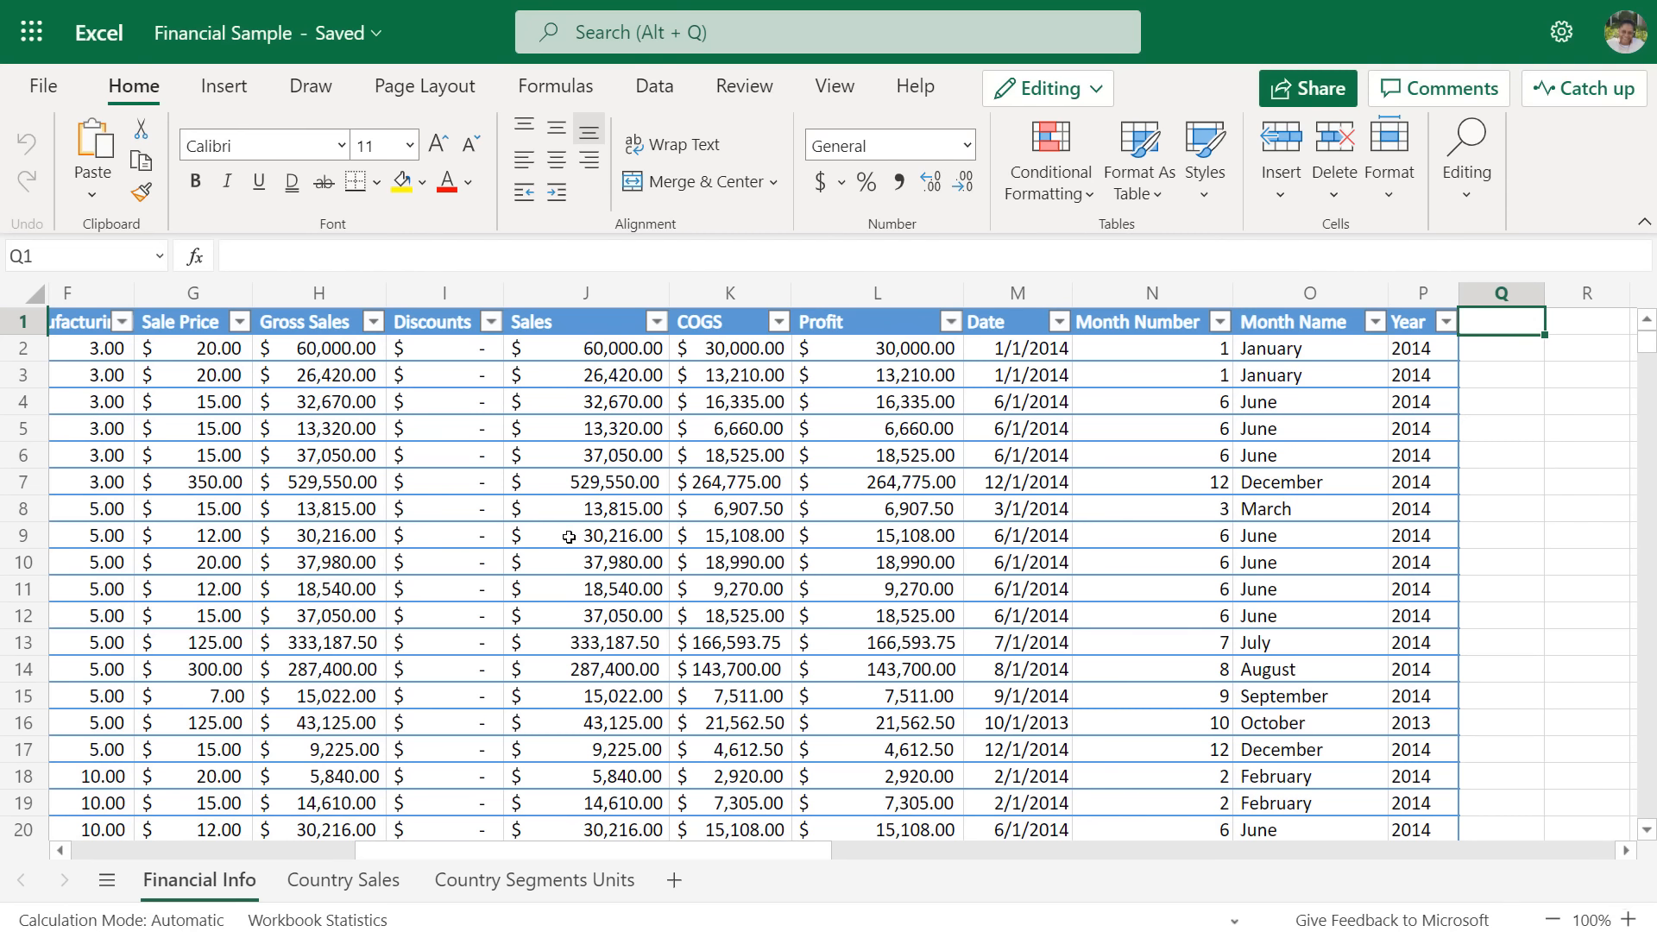
pyautogui.moveTo(392, 857); pyautogui.dragTo(79, 854)
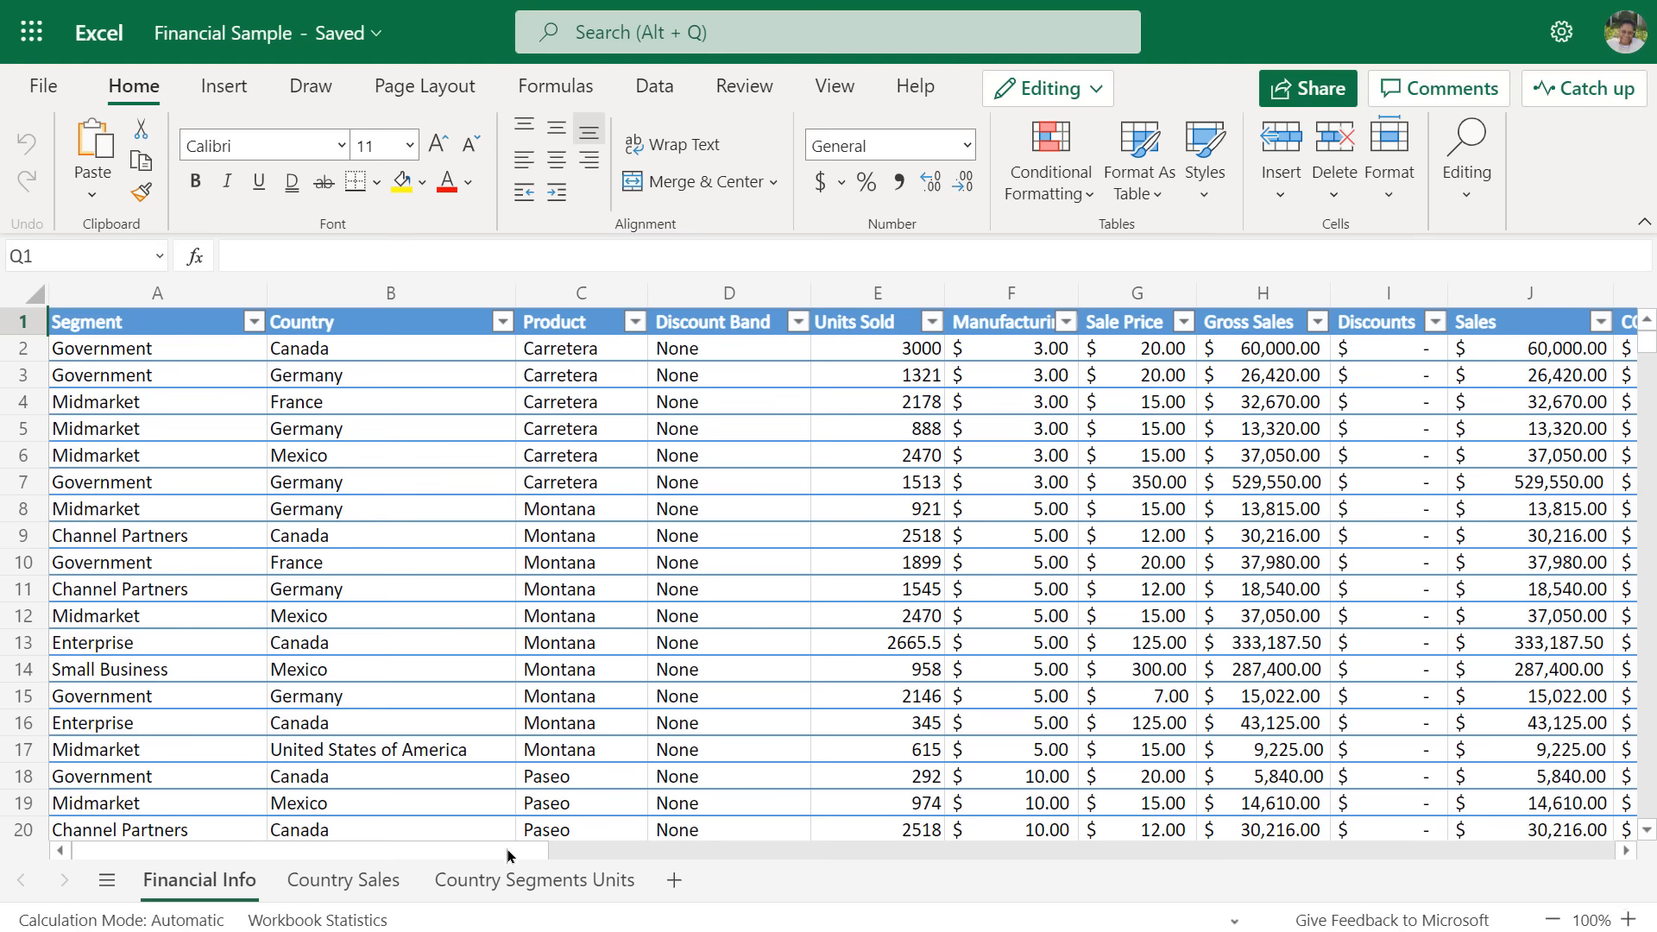
pyautogui.moveTo(506, 856); pyautogui.dragTo(788, 855)
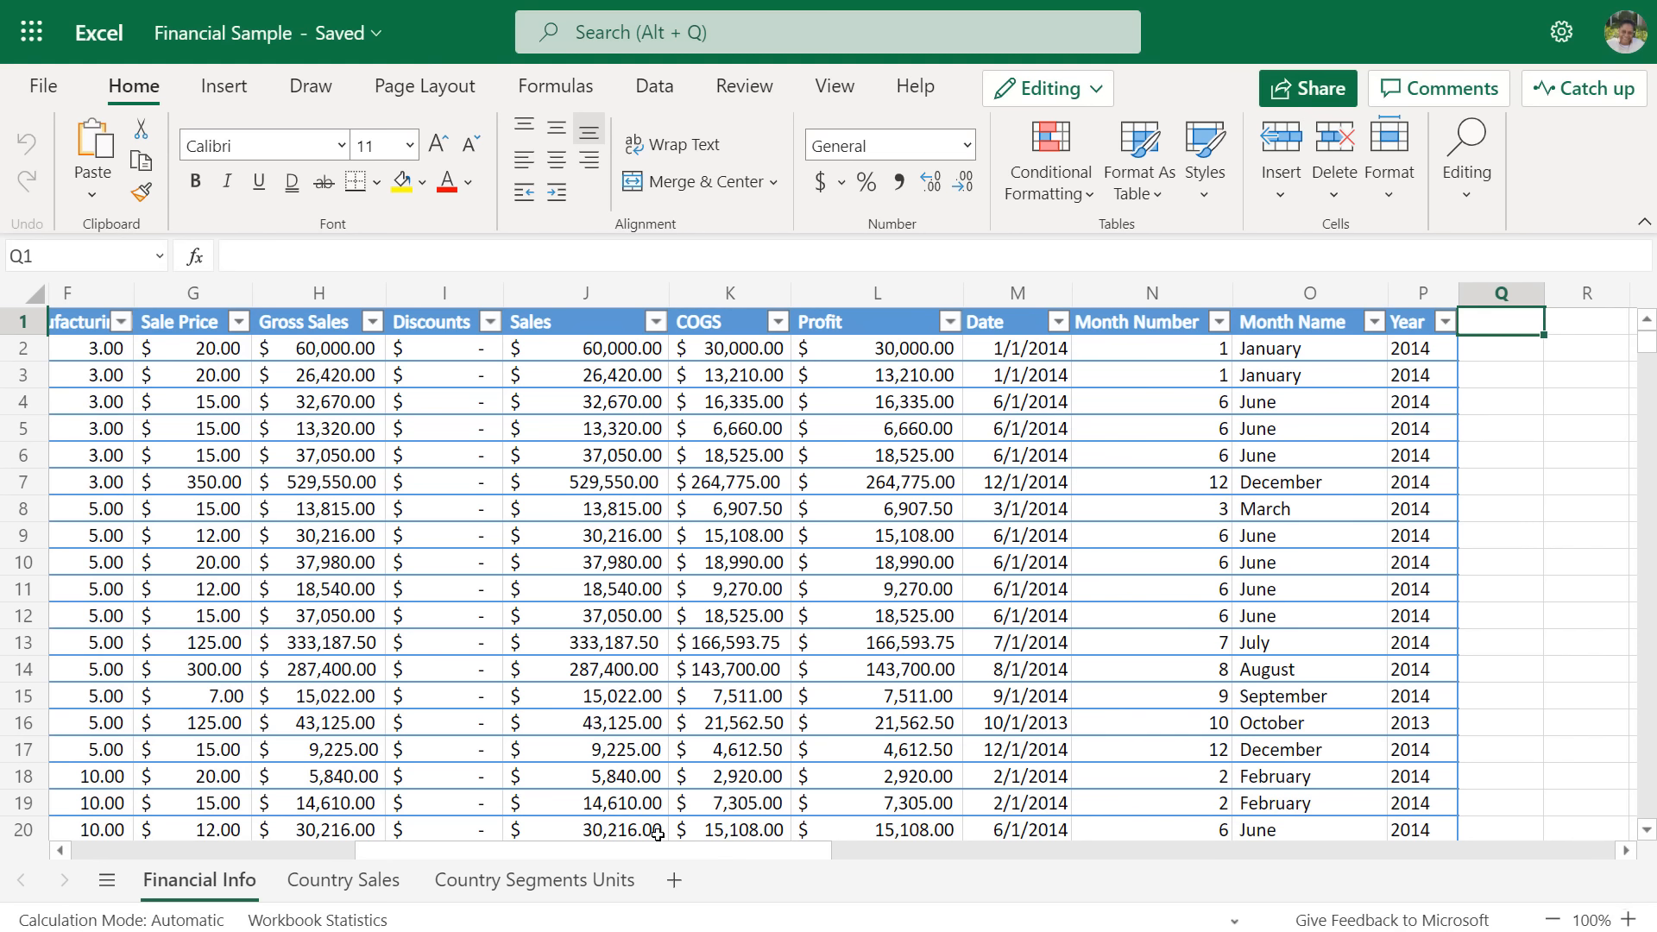
pyautogui.moveTo(804, 851); pyautogui.dragTo(517, 863)
# - Check the table name assigned to the data on the Financial Info sheet
pyautogui.click(376, 644)
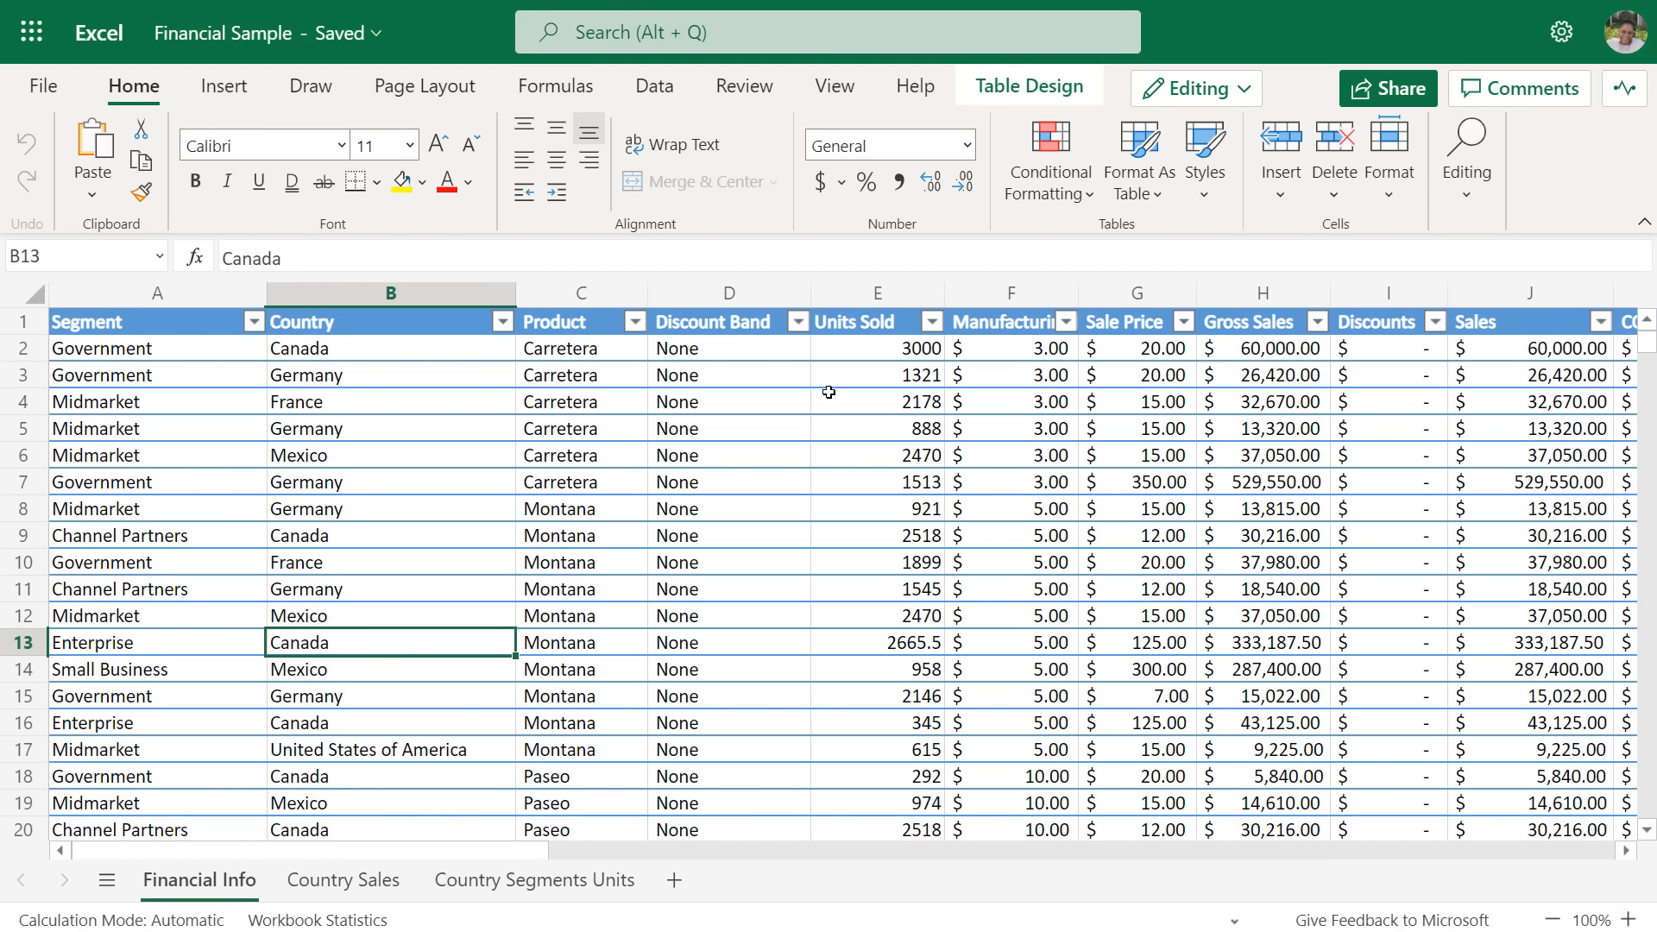
pyautogui.click(1013, 93)
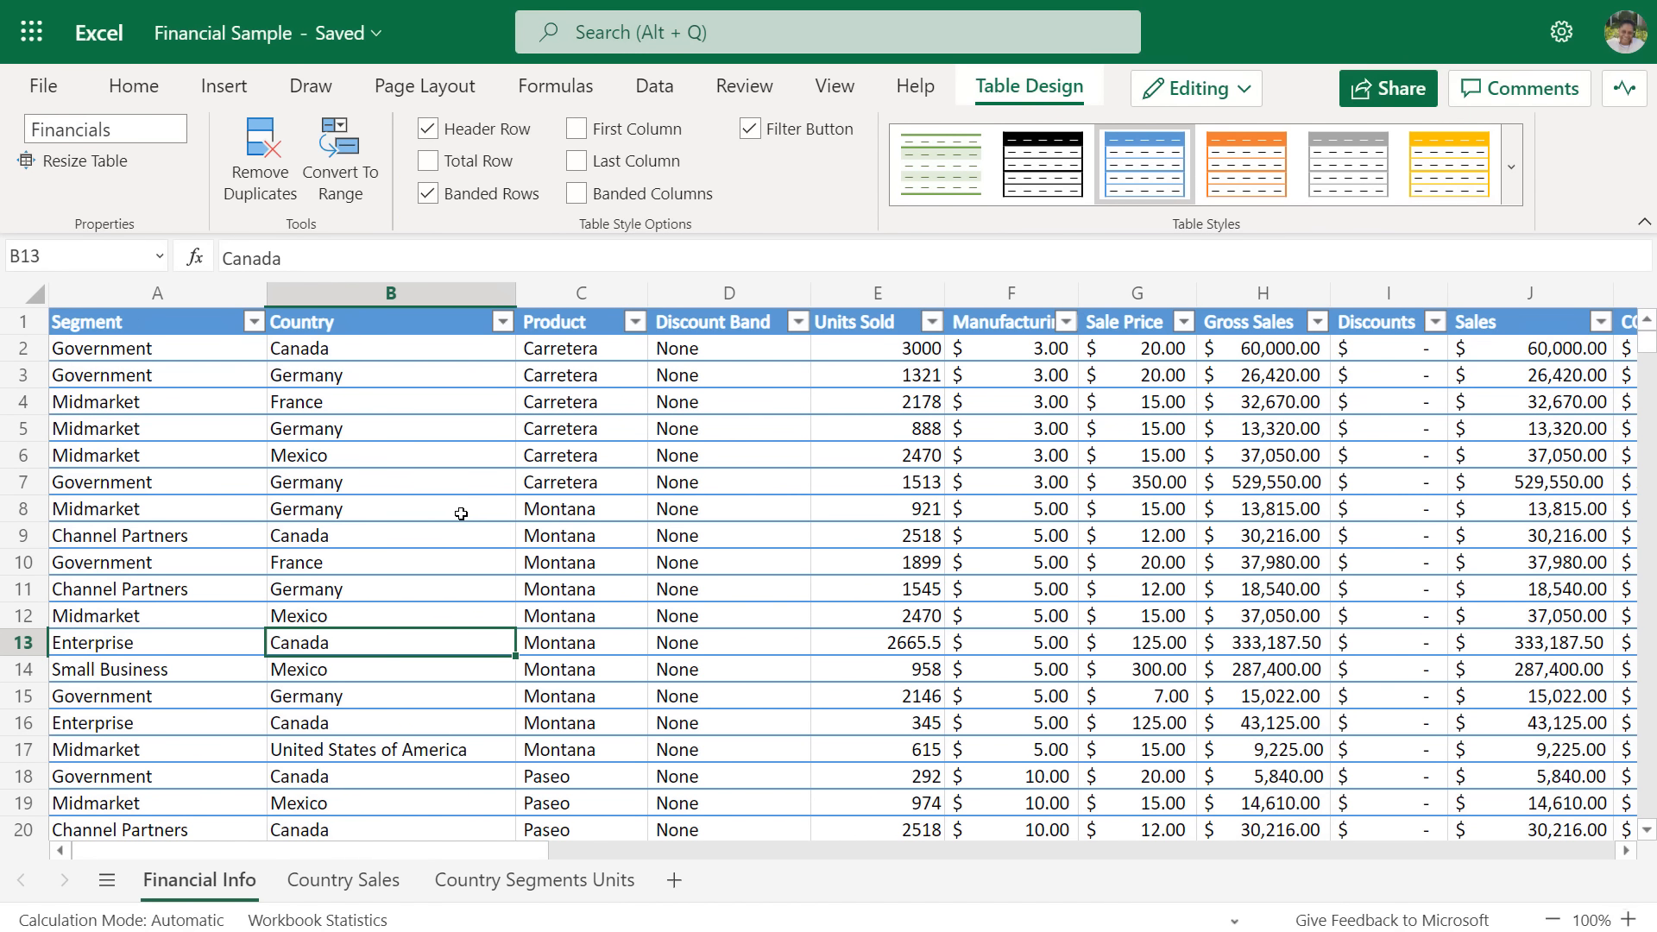
pyautogui.click(130, 126)
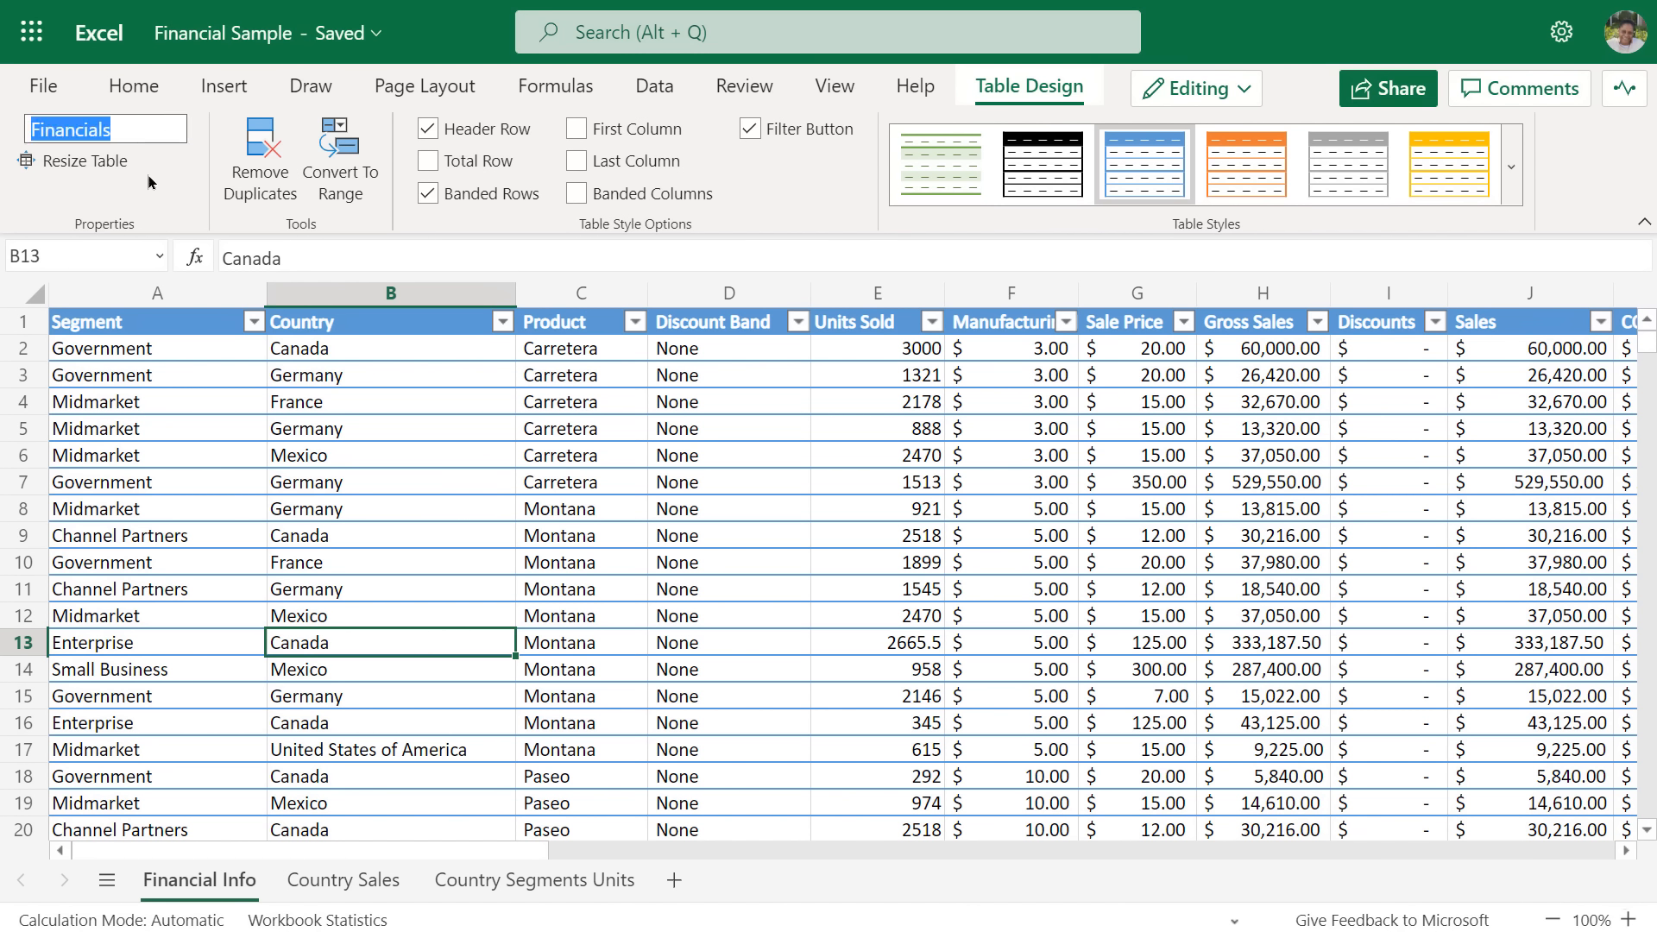
pyautogui.click(438, 583)
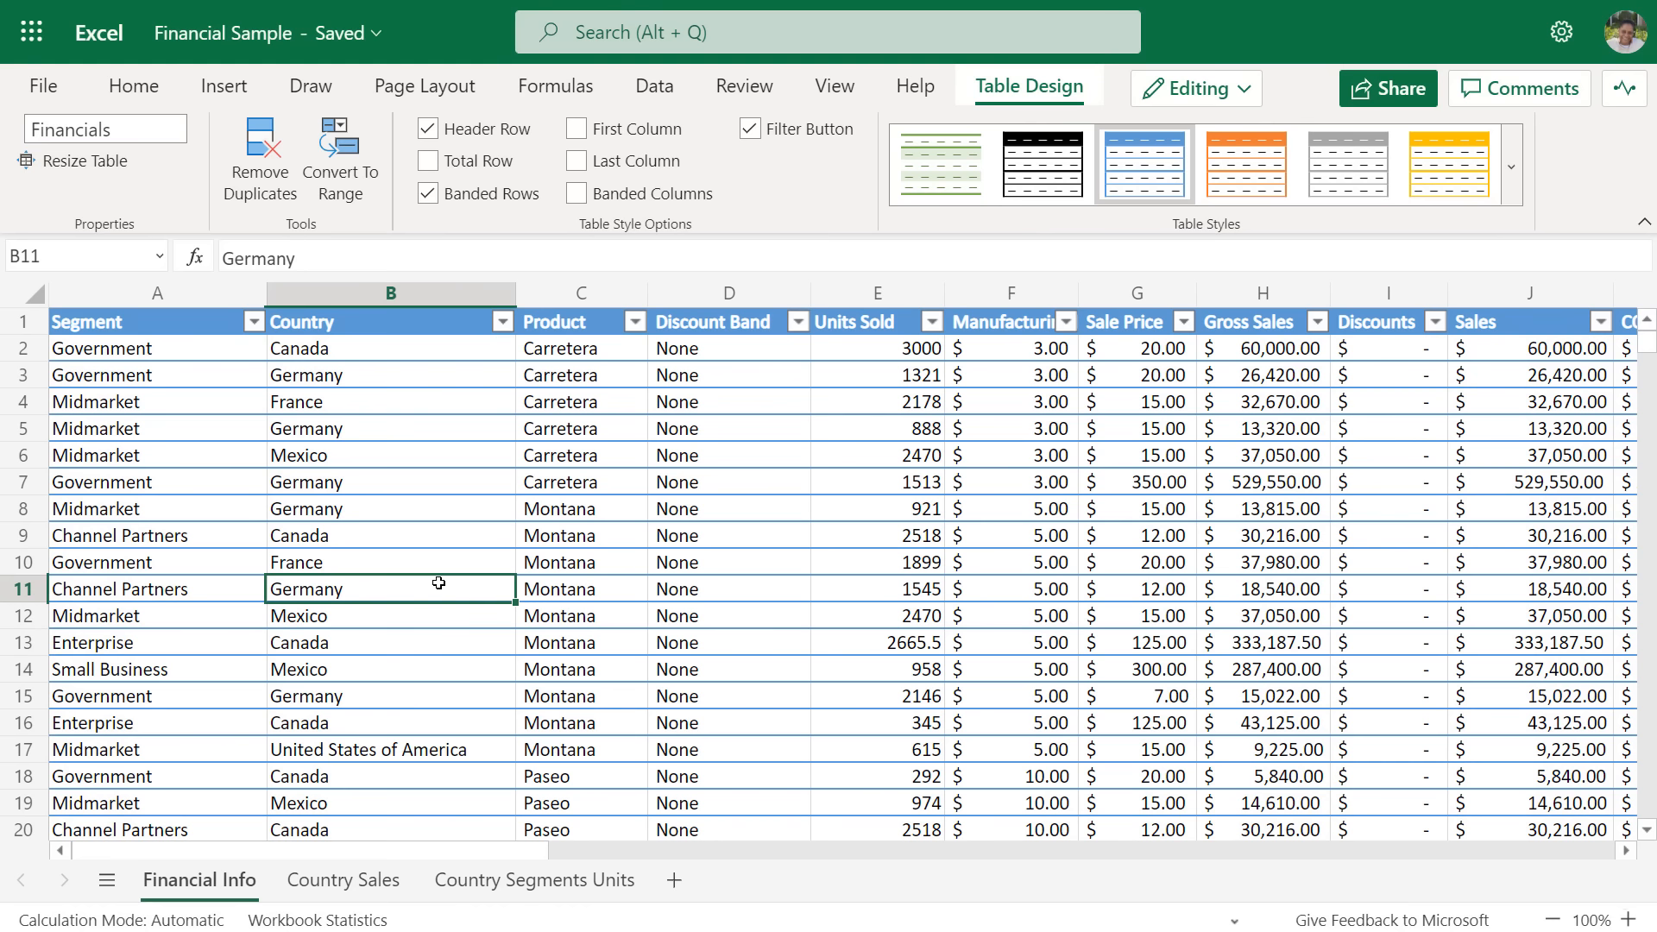
# - Examine the PivotTable on the Country Sales sheet and check the name of the separate Country and Sales table
pyautogui.click(337, 880)
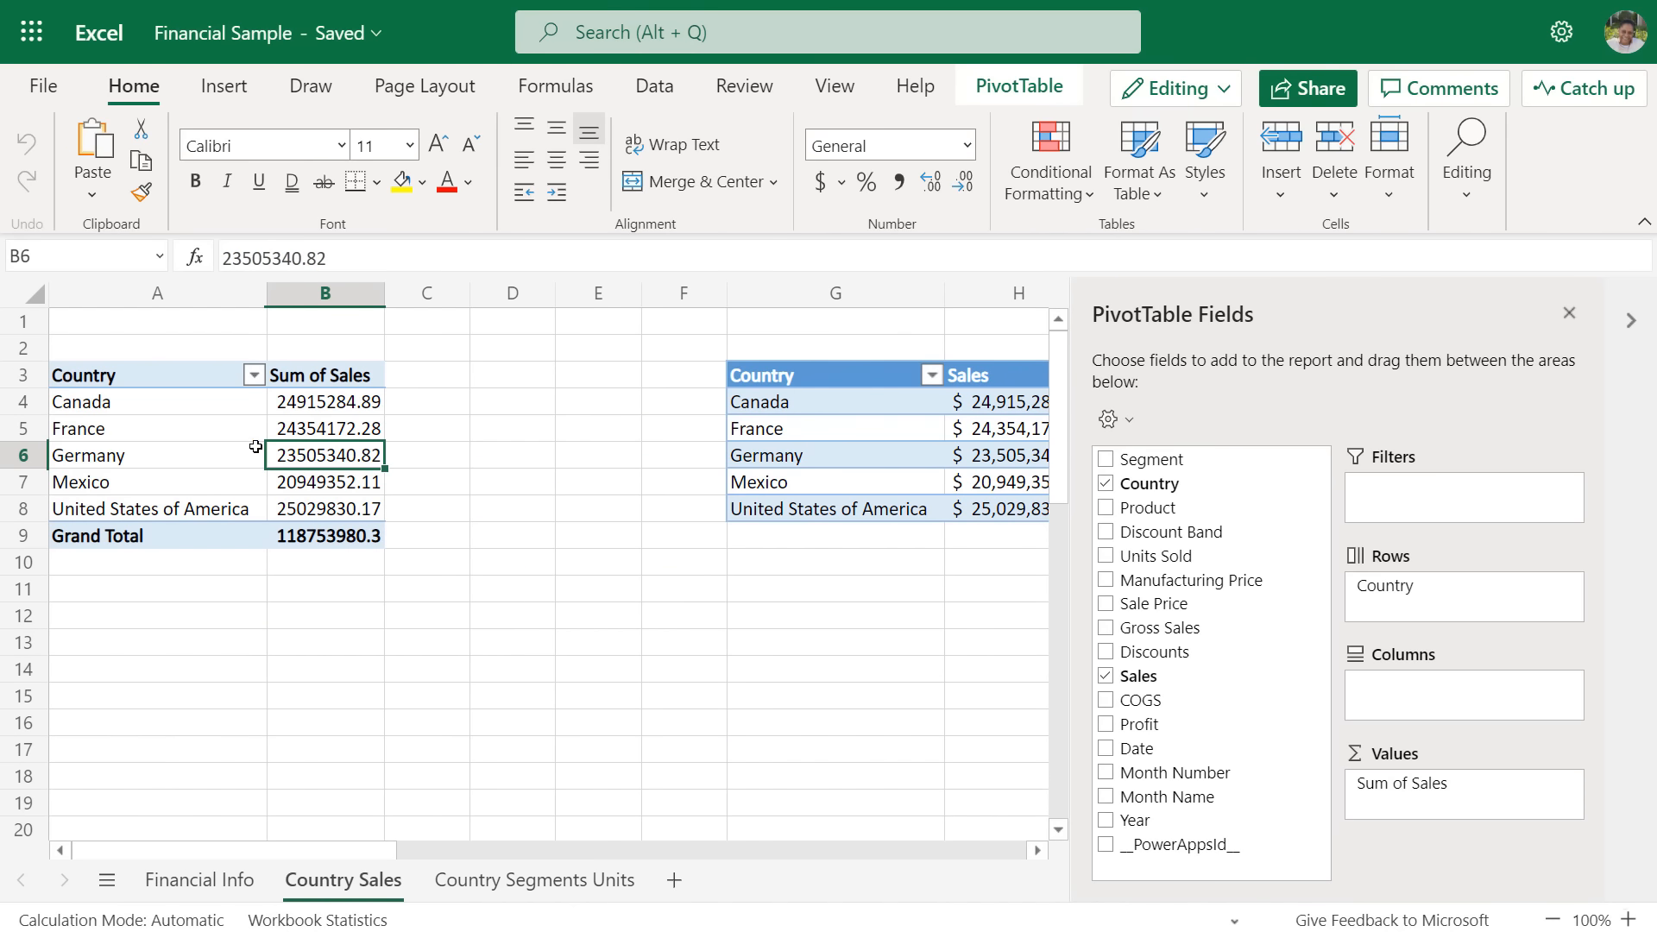
pyautogui.click(255, 446)
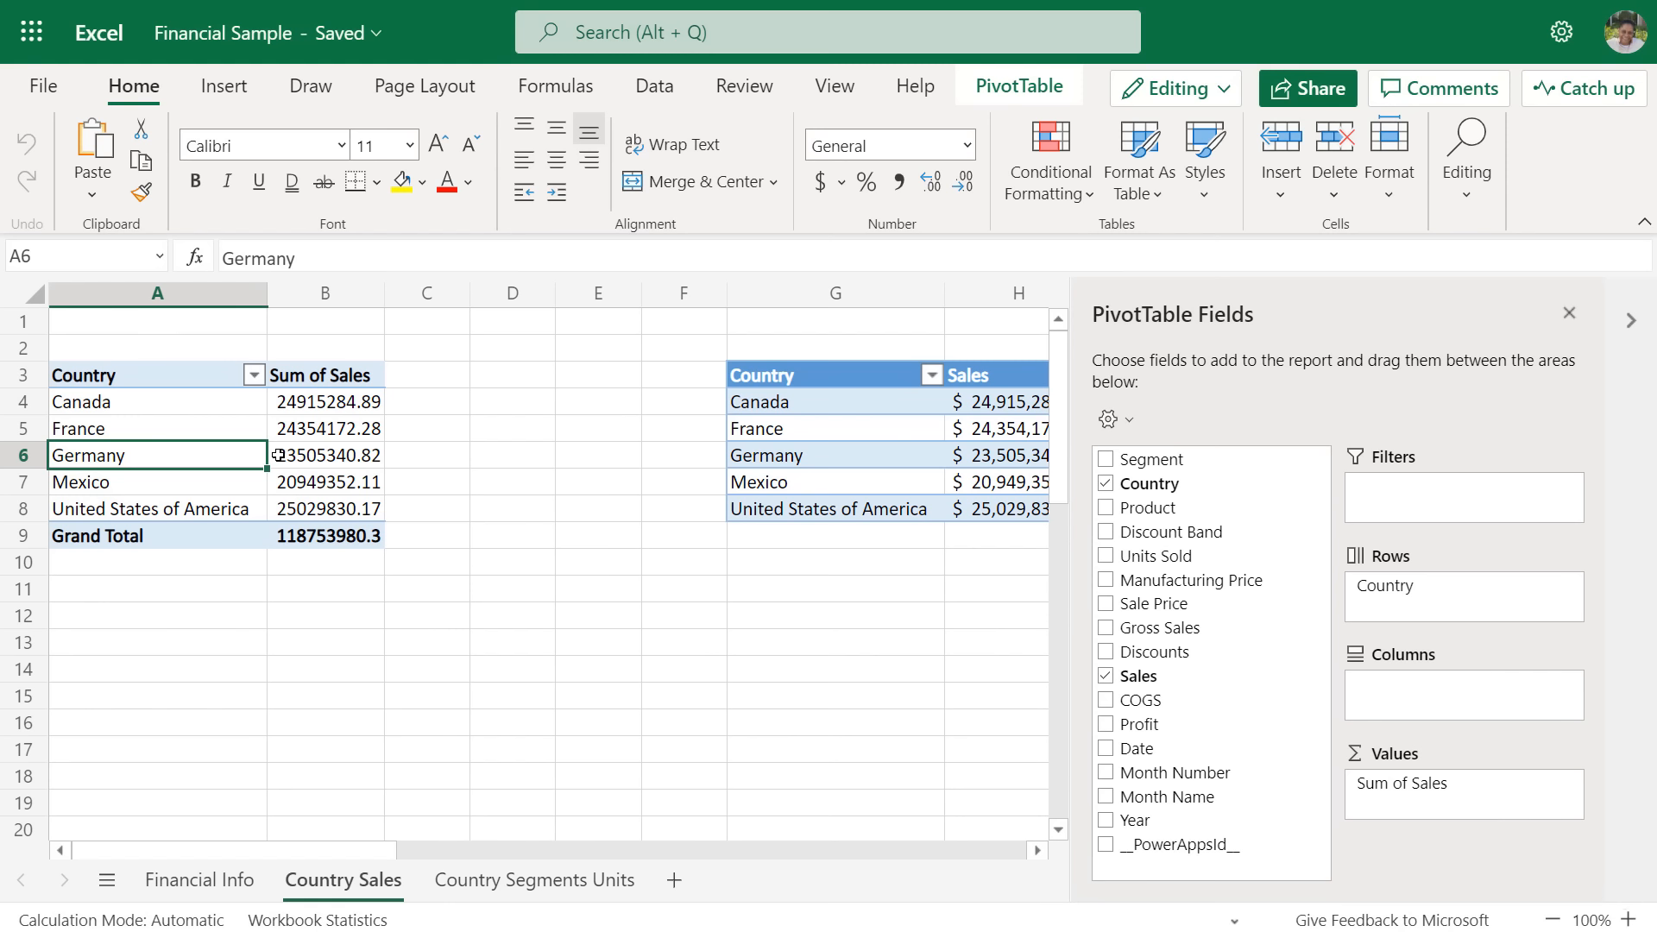
pyautogui.click(919, 469)
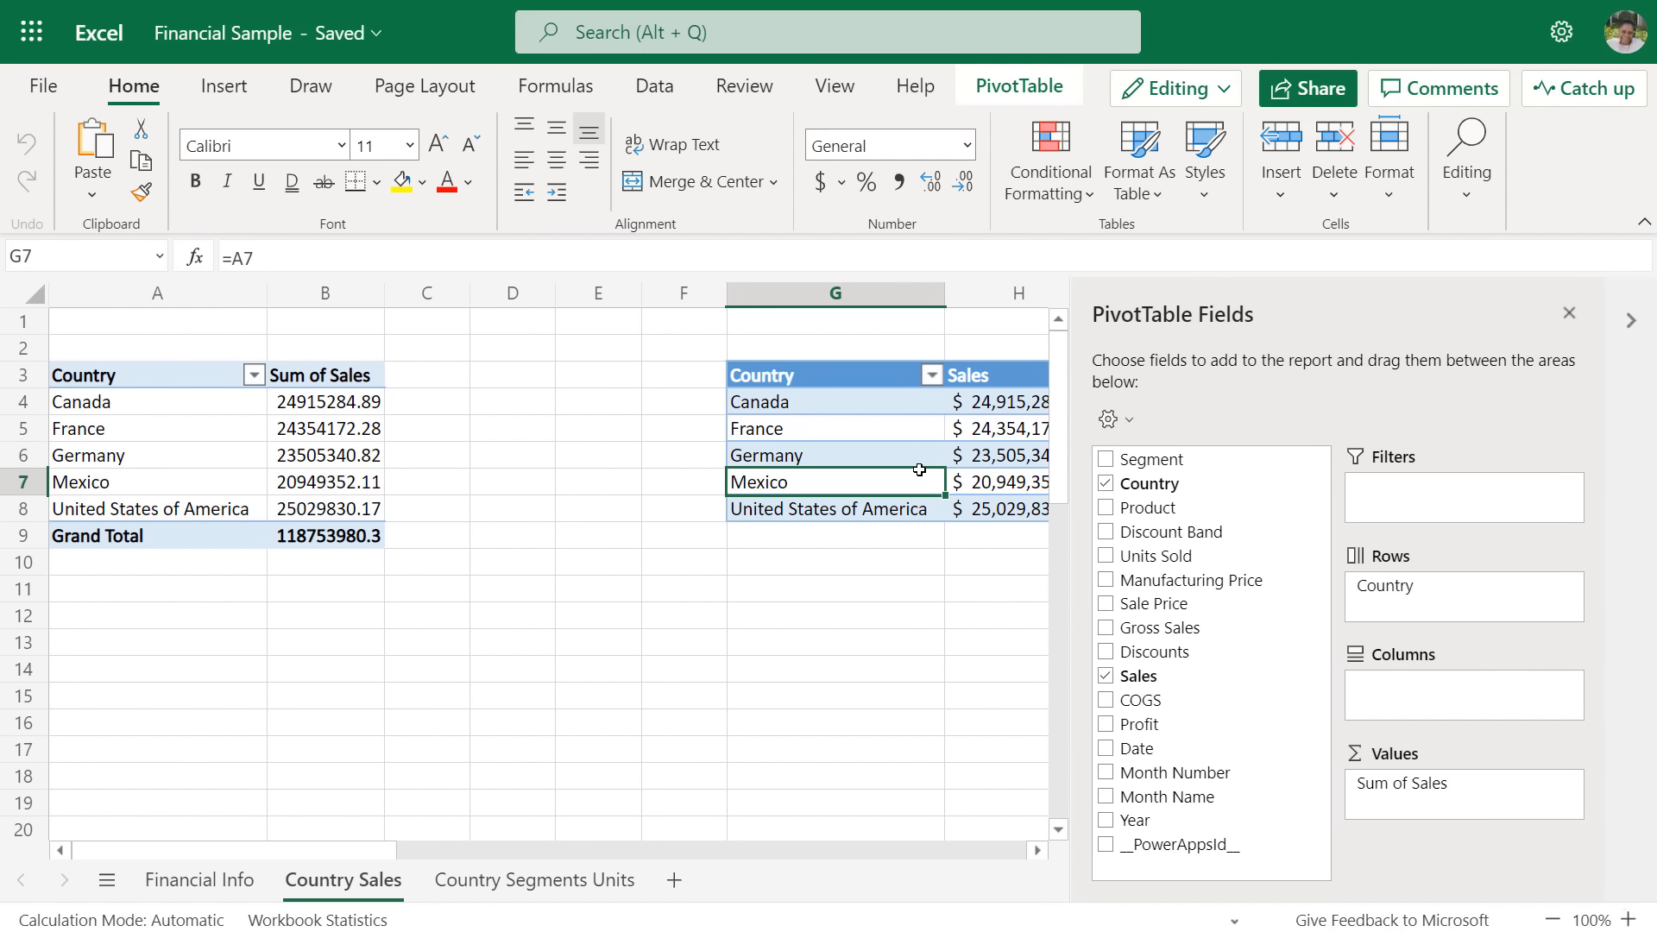
pyautogui.click(807, 421)
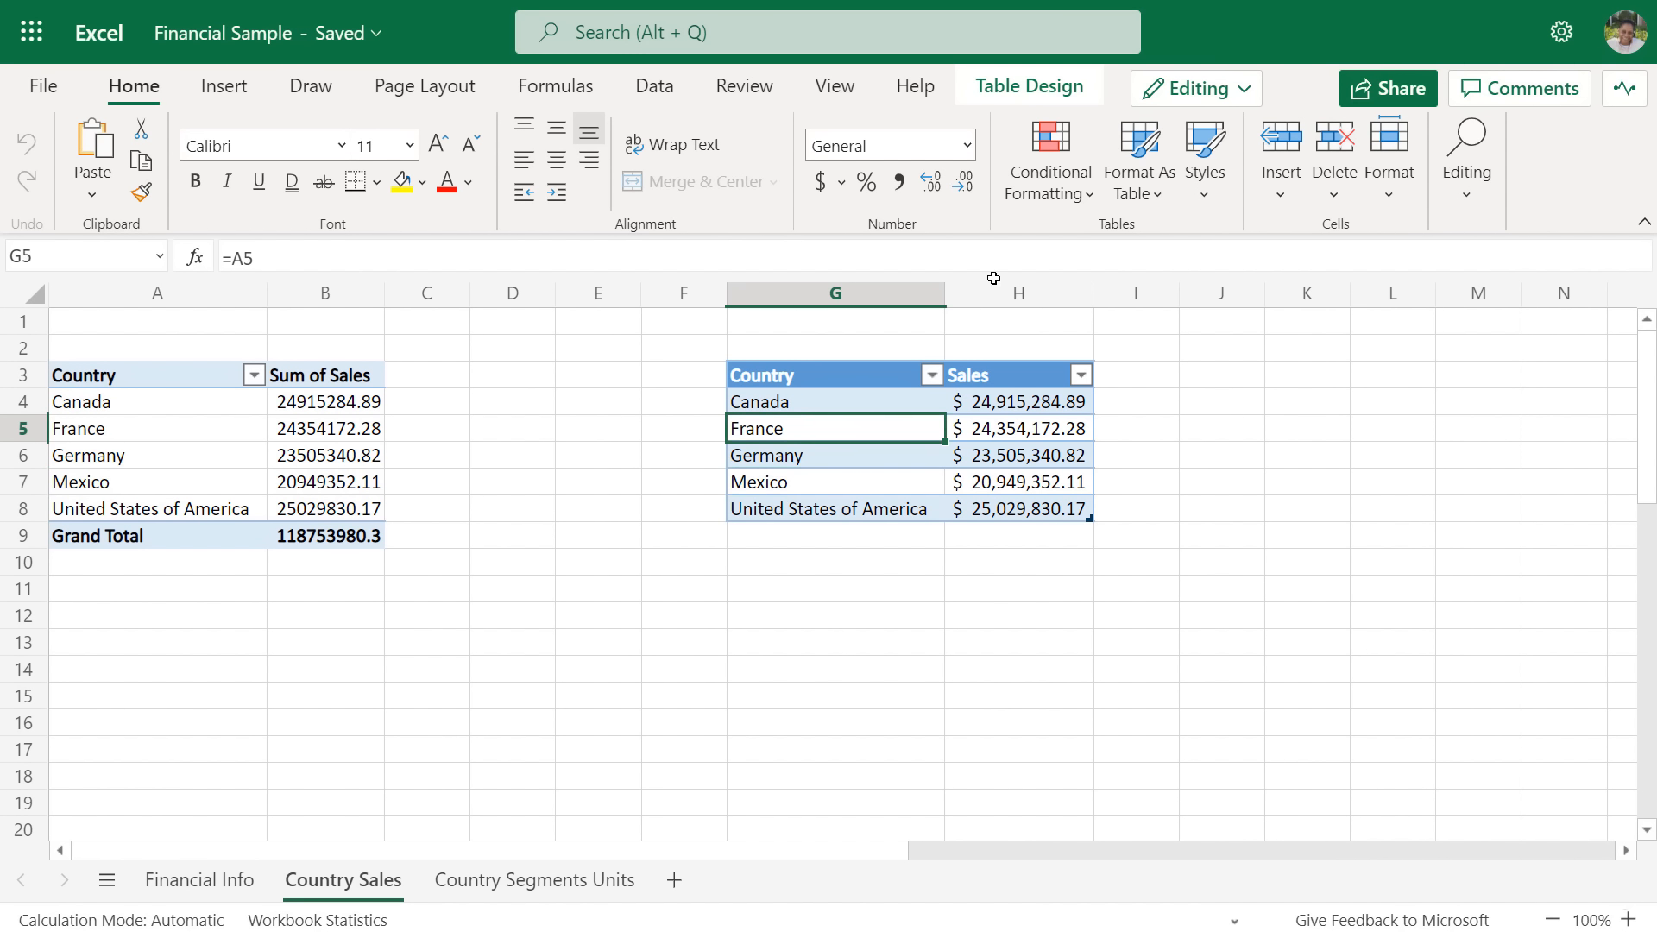
pyautogui.click(1053, 84)
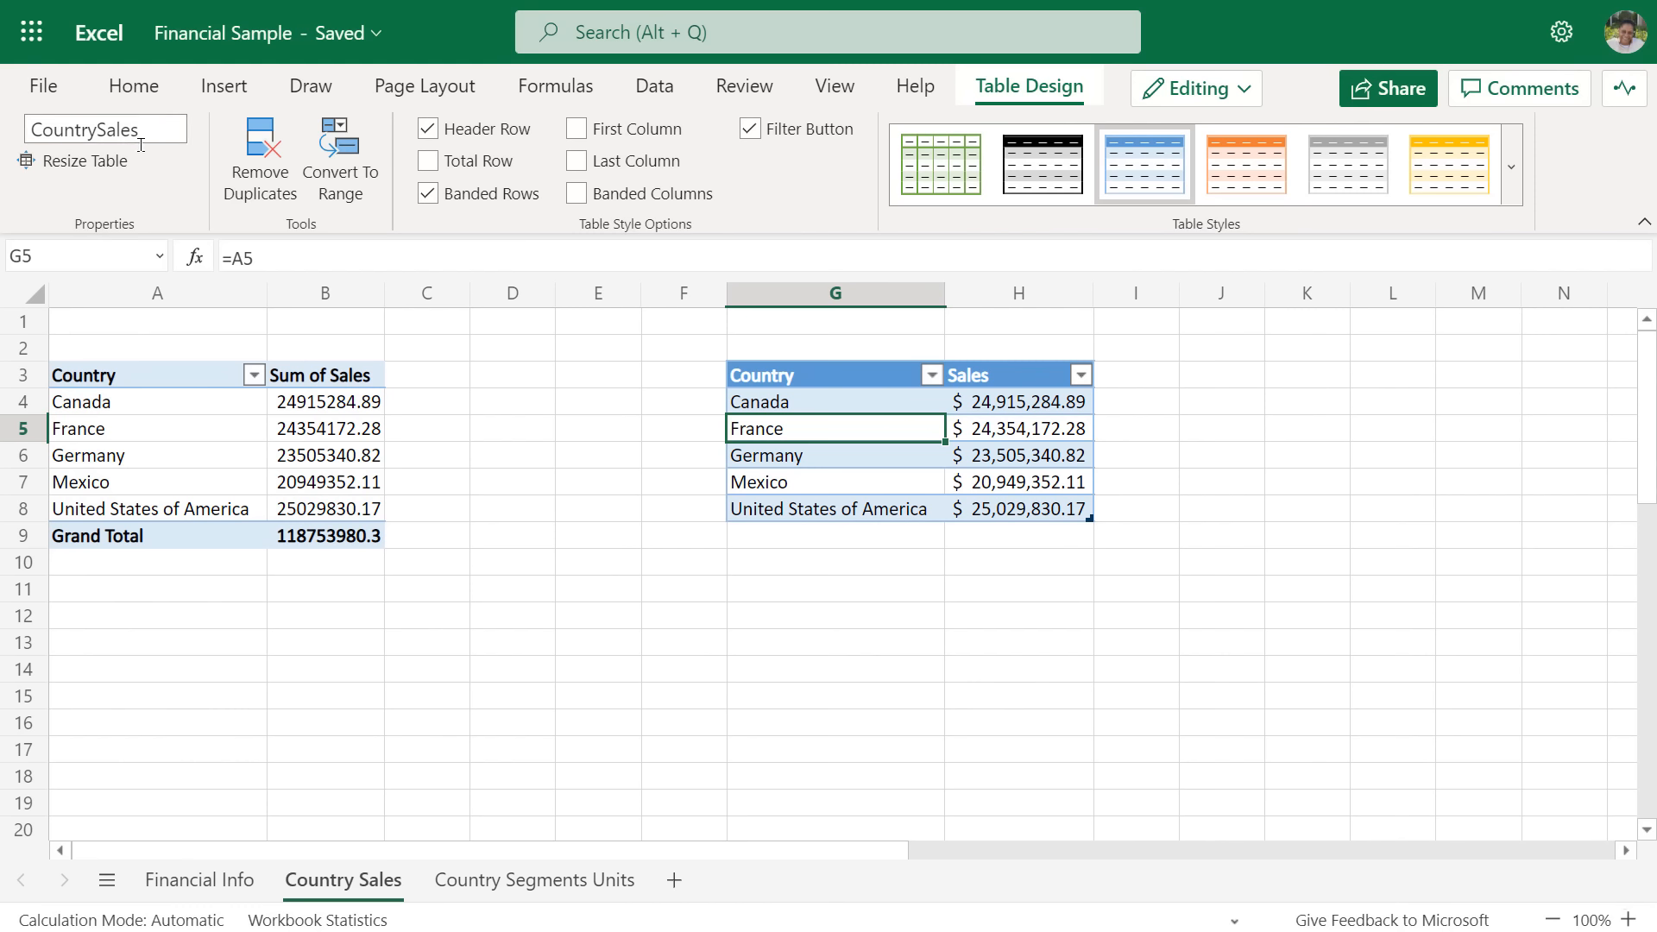
# - Compare the Country Sales PivotTable with its source data on Financial Info and with the linked Country and Sales table
pyautogui.click(257, 411)
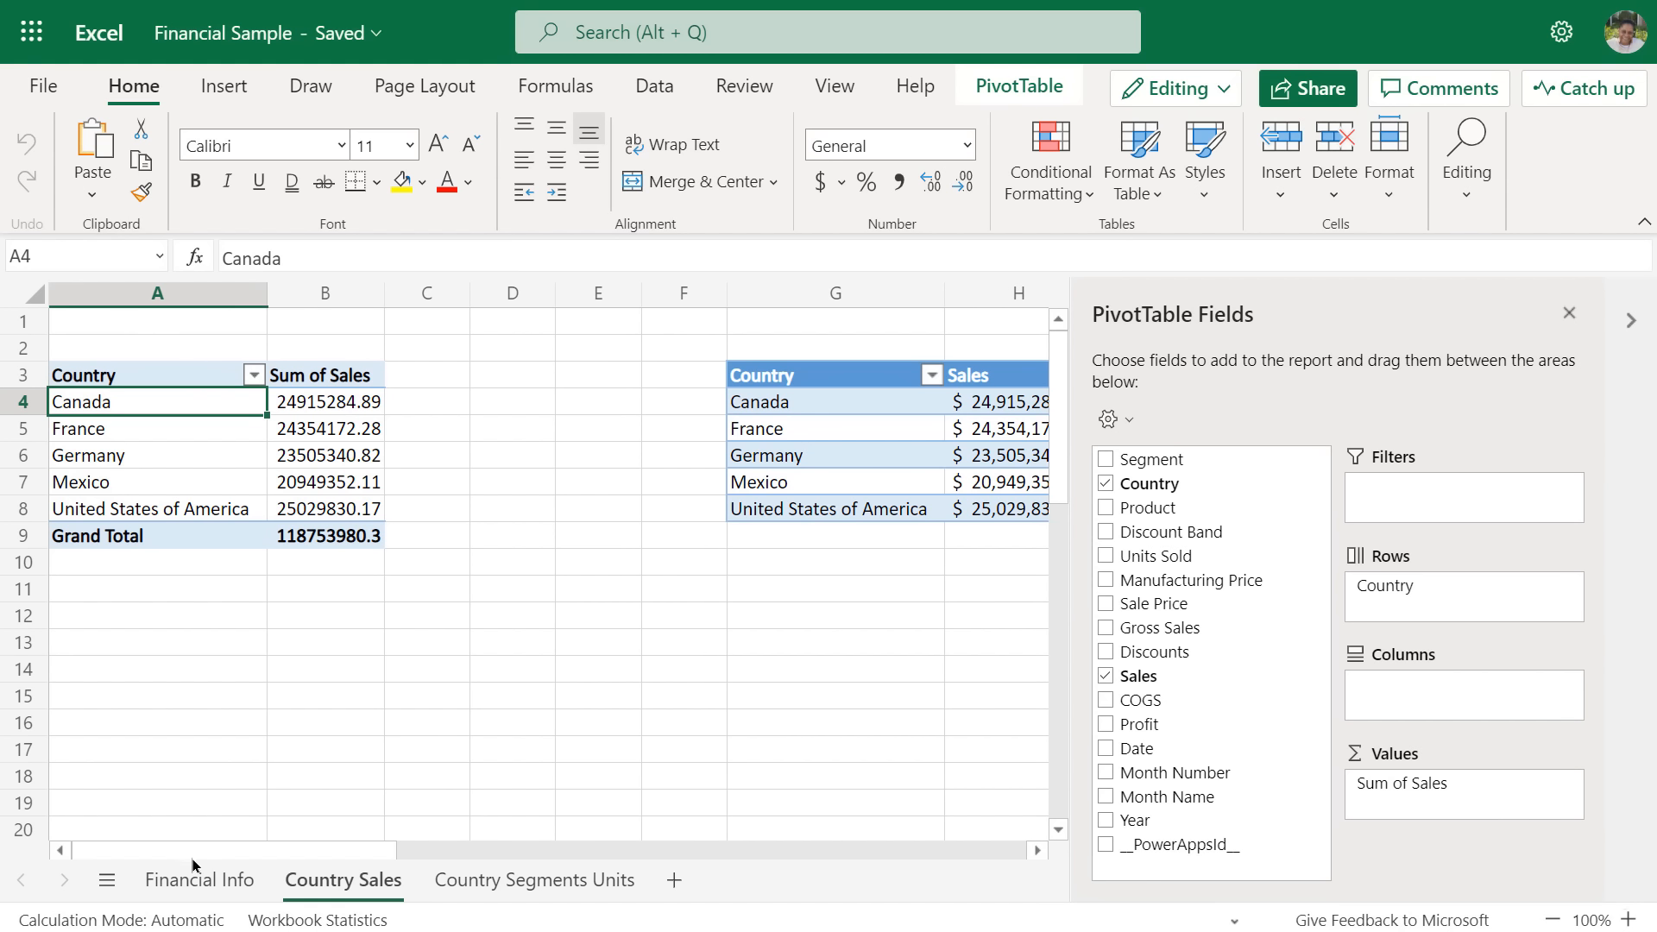
pyautogui.click(212, 879)
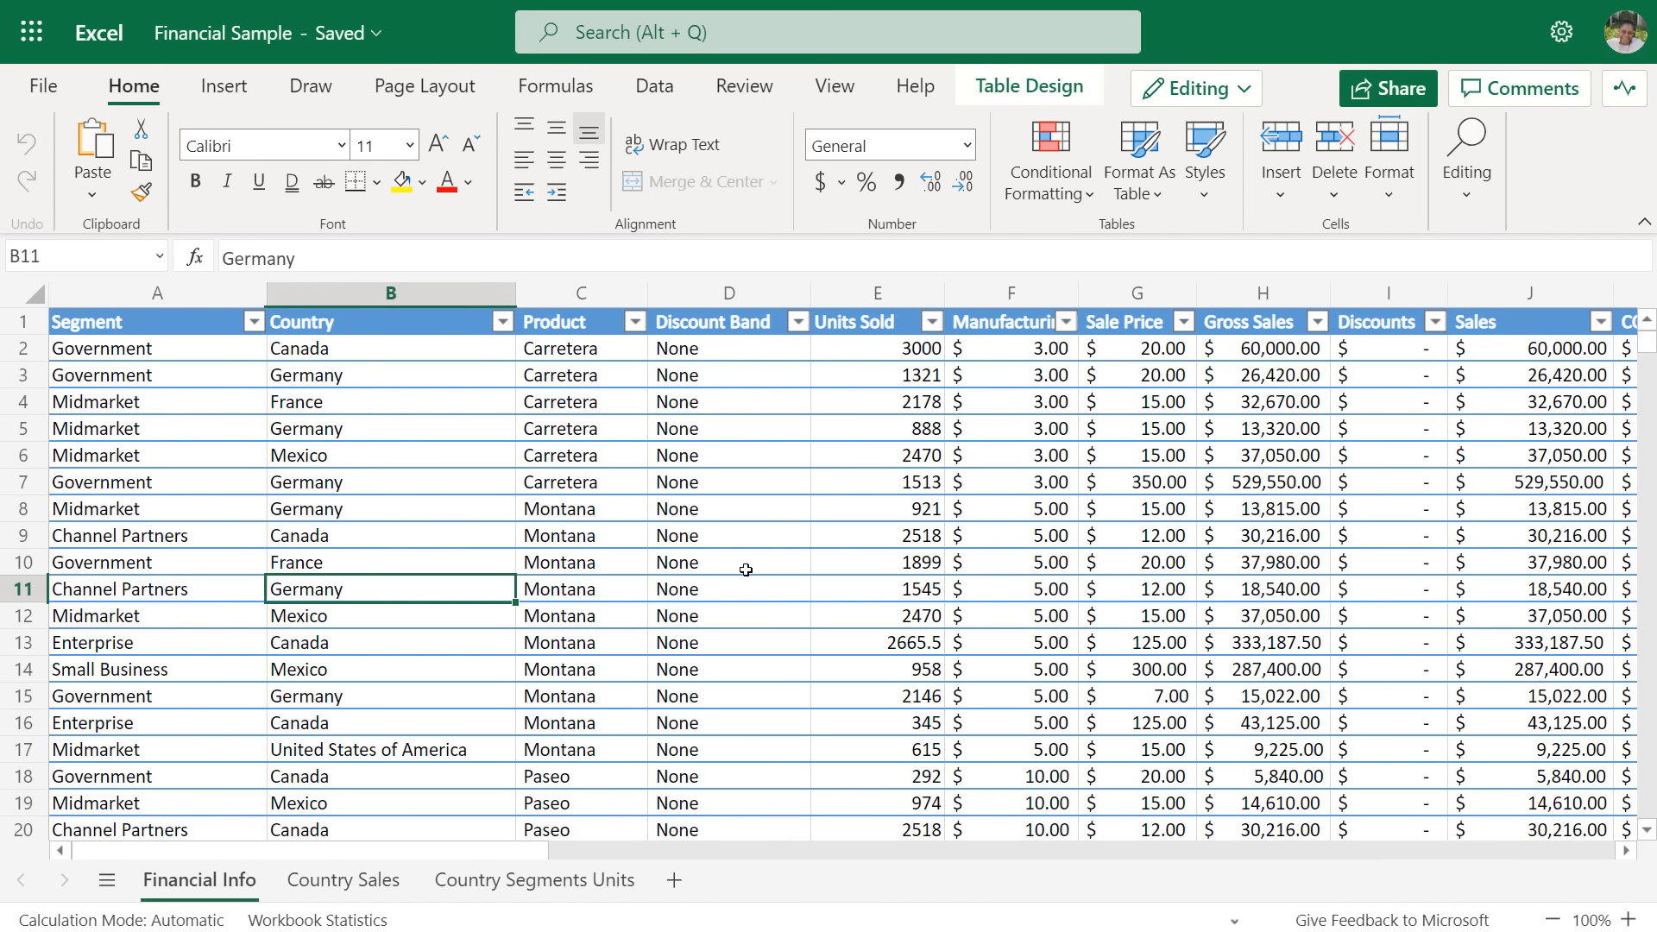
pyautogui.click(380, 877)
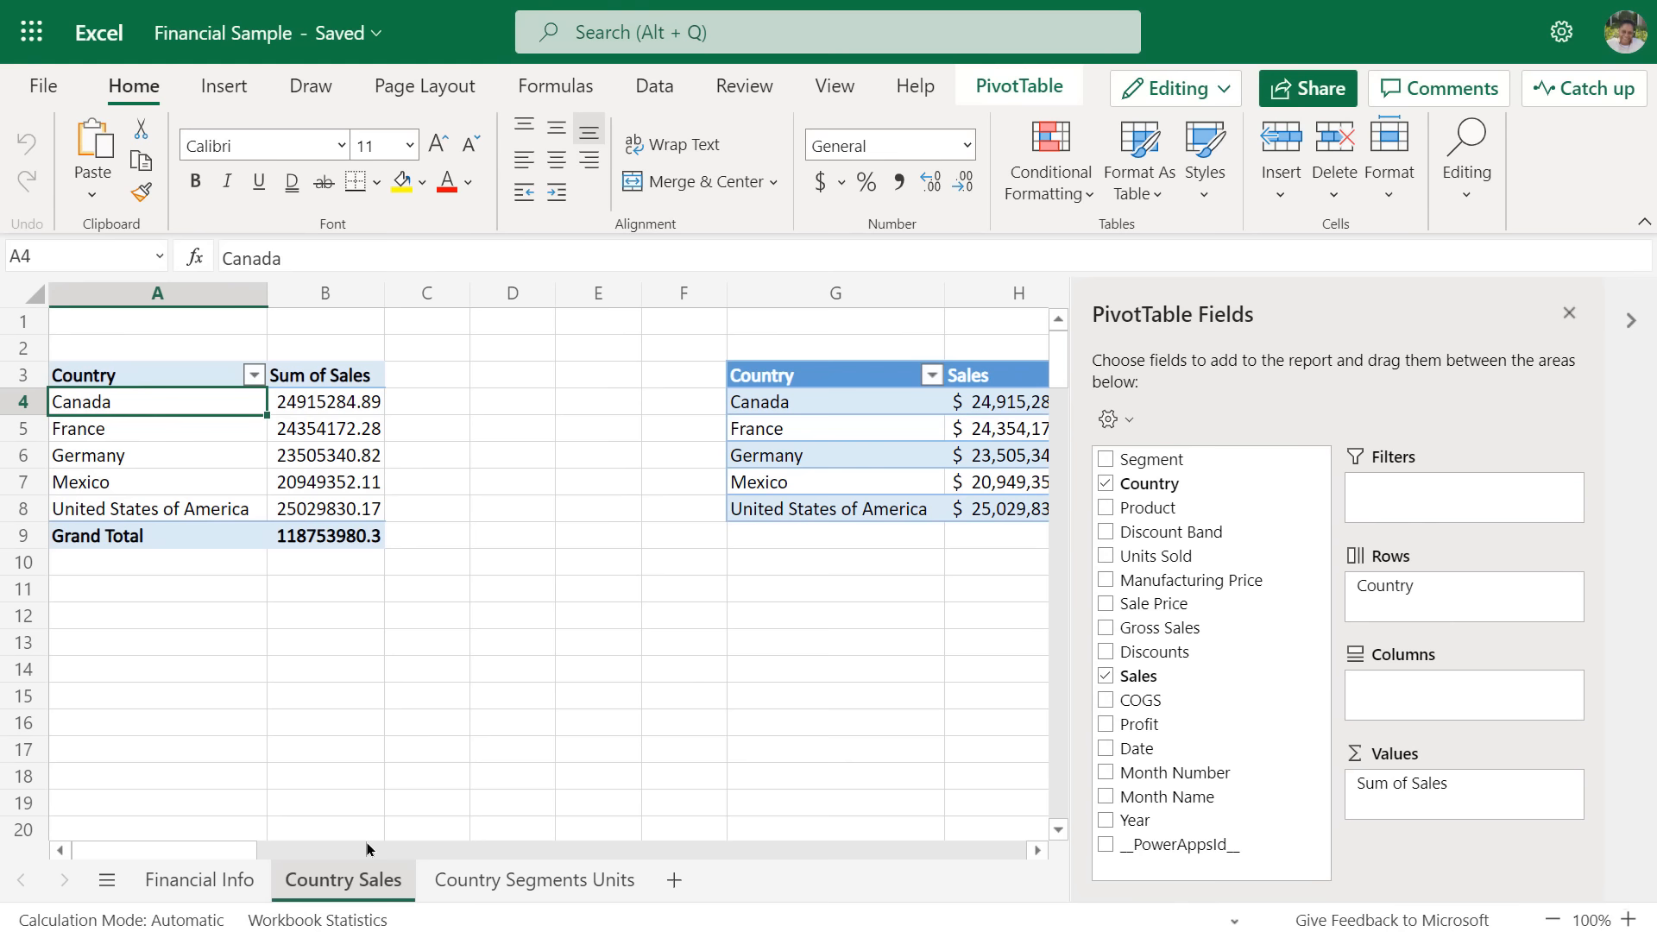
pyautogui.click(830, 449)
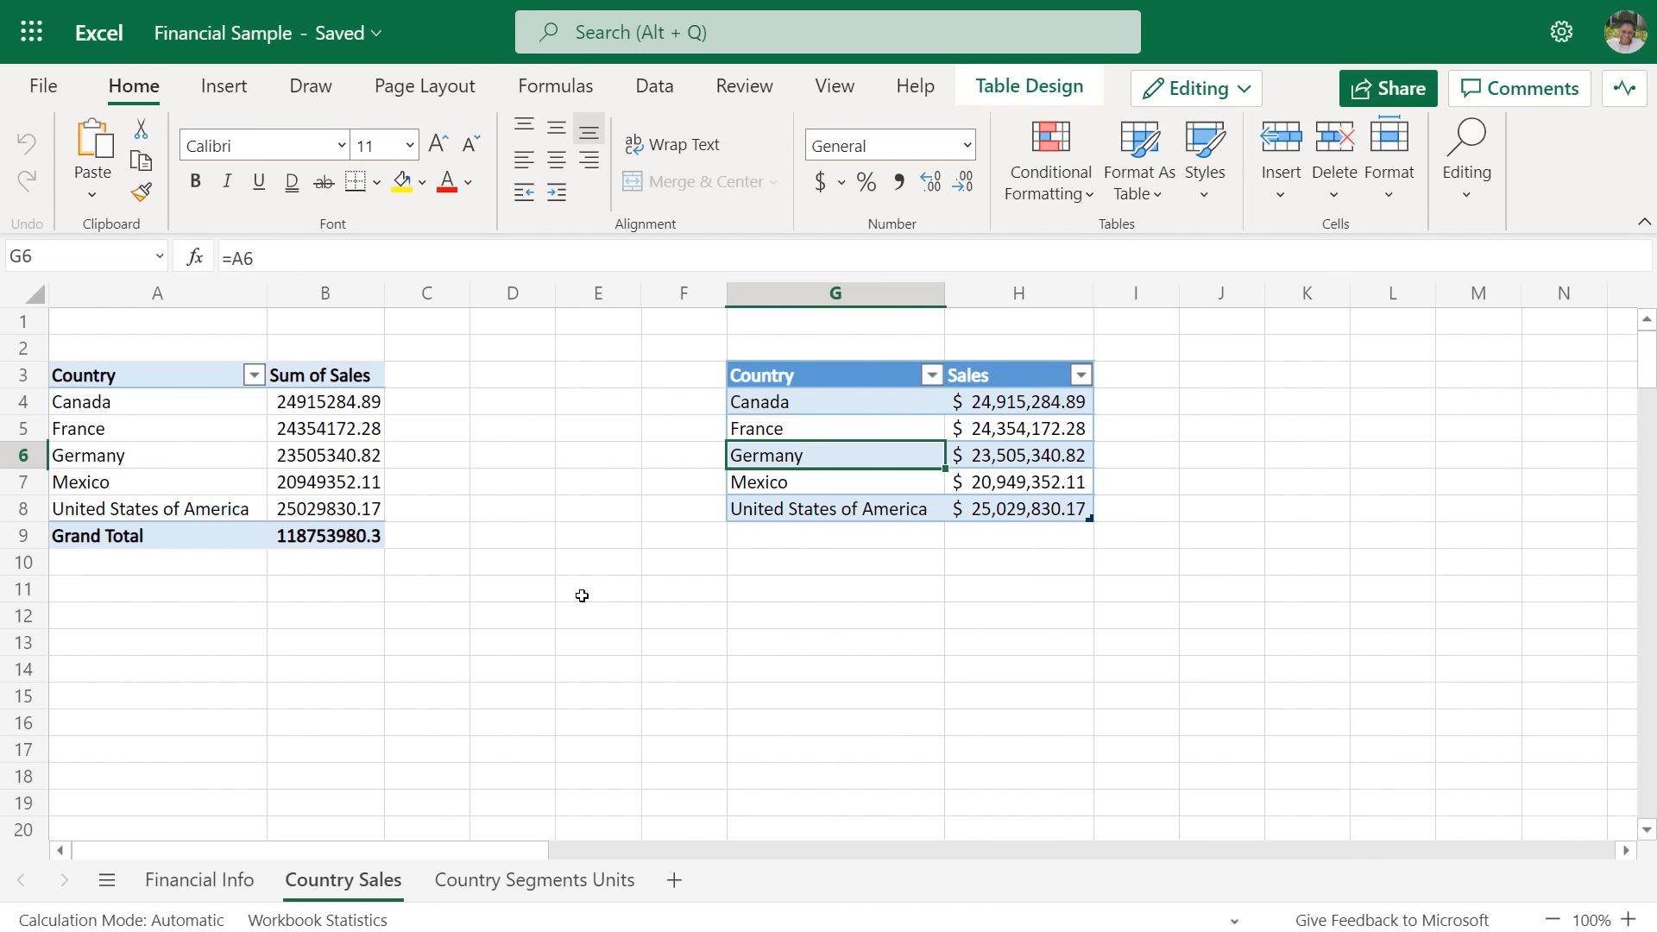
# - Examine the PivotTable on the Country Segments Units sheet and check the name of the Country, Segment and Units Sold table
pyautogui.click(499, 883)
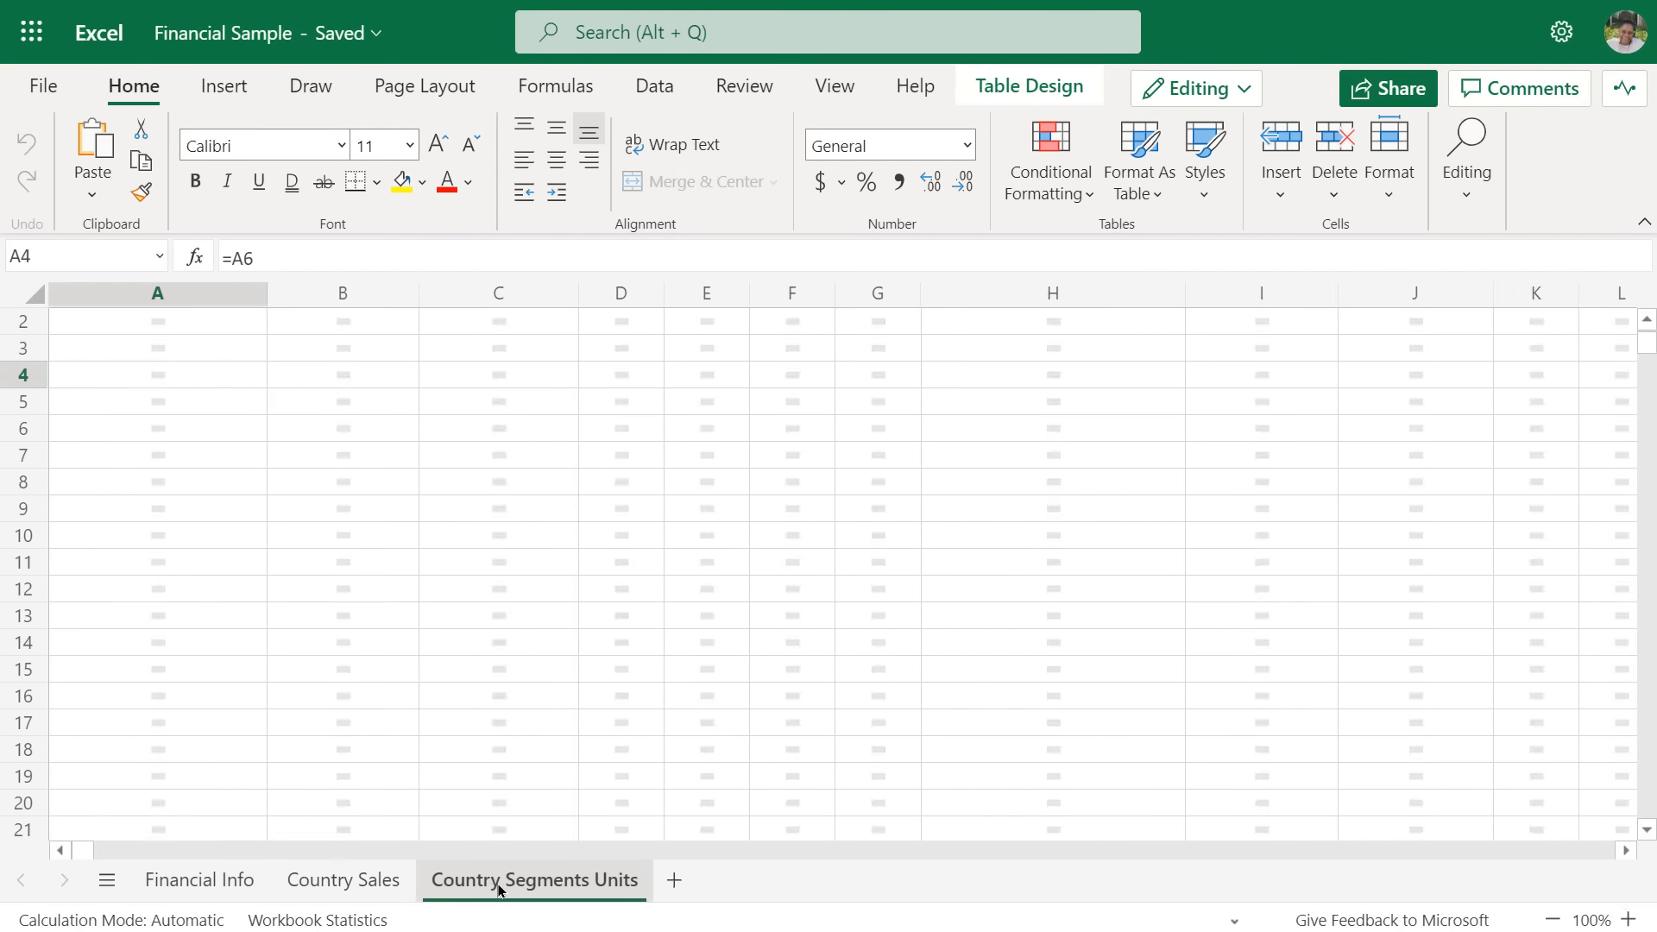
pyautogui.click(340, 488)
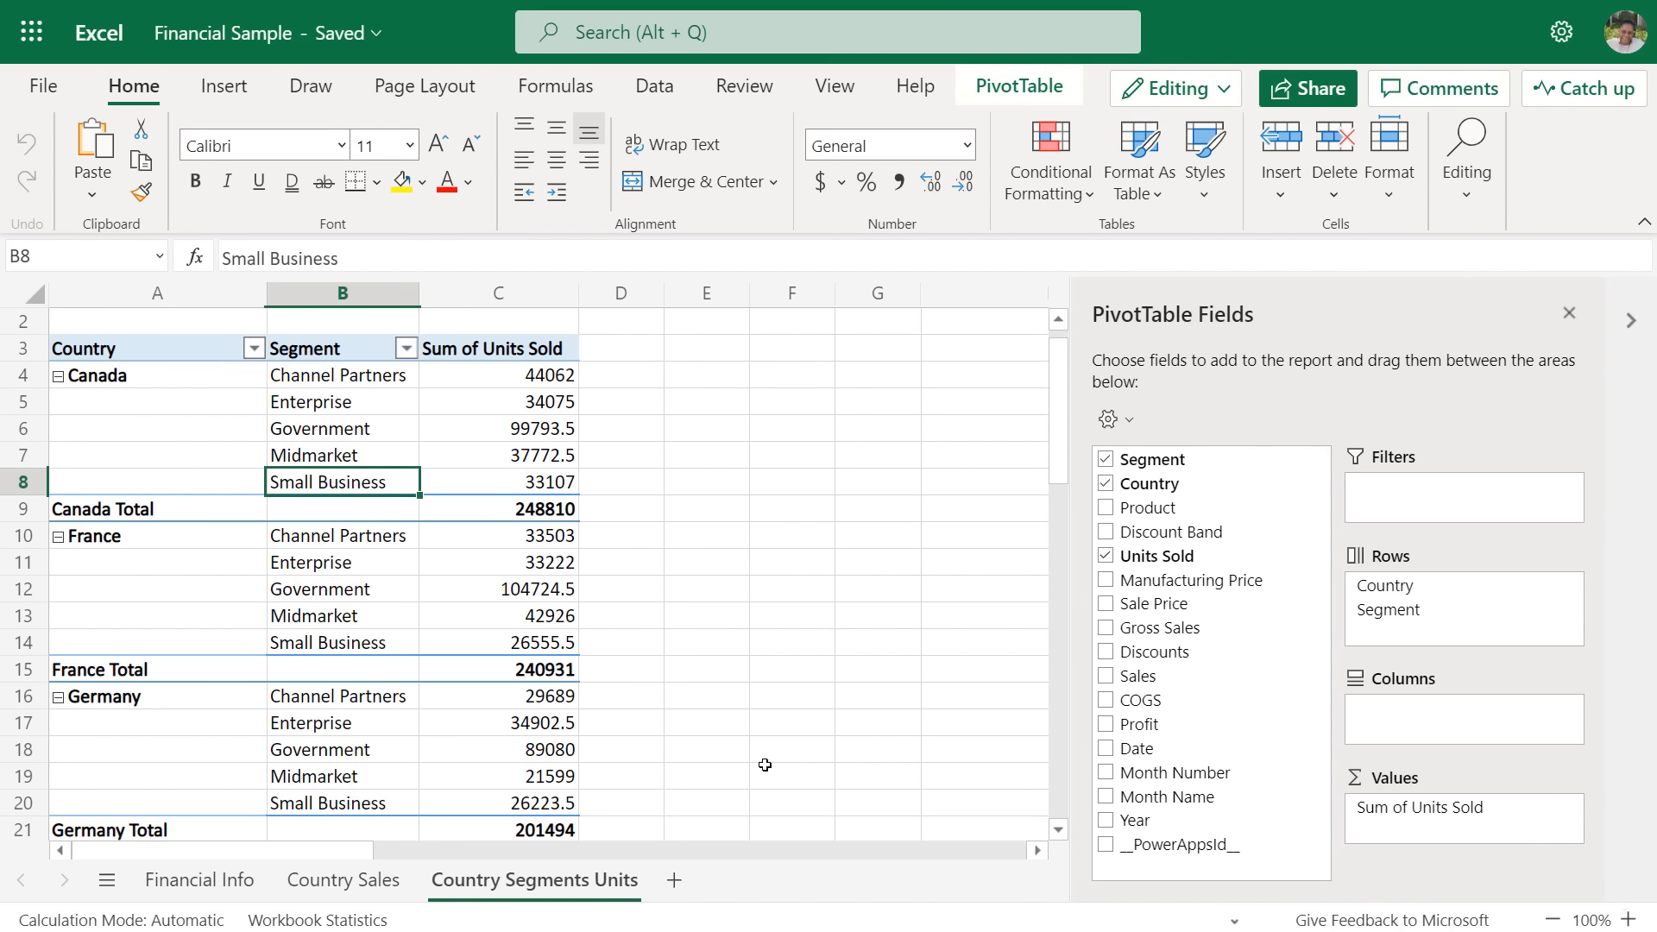
pyautogui.click(1036, 852)
pyautogui.scroll(-10, 982, 703)
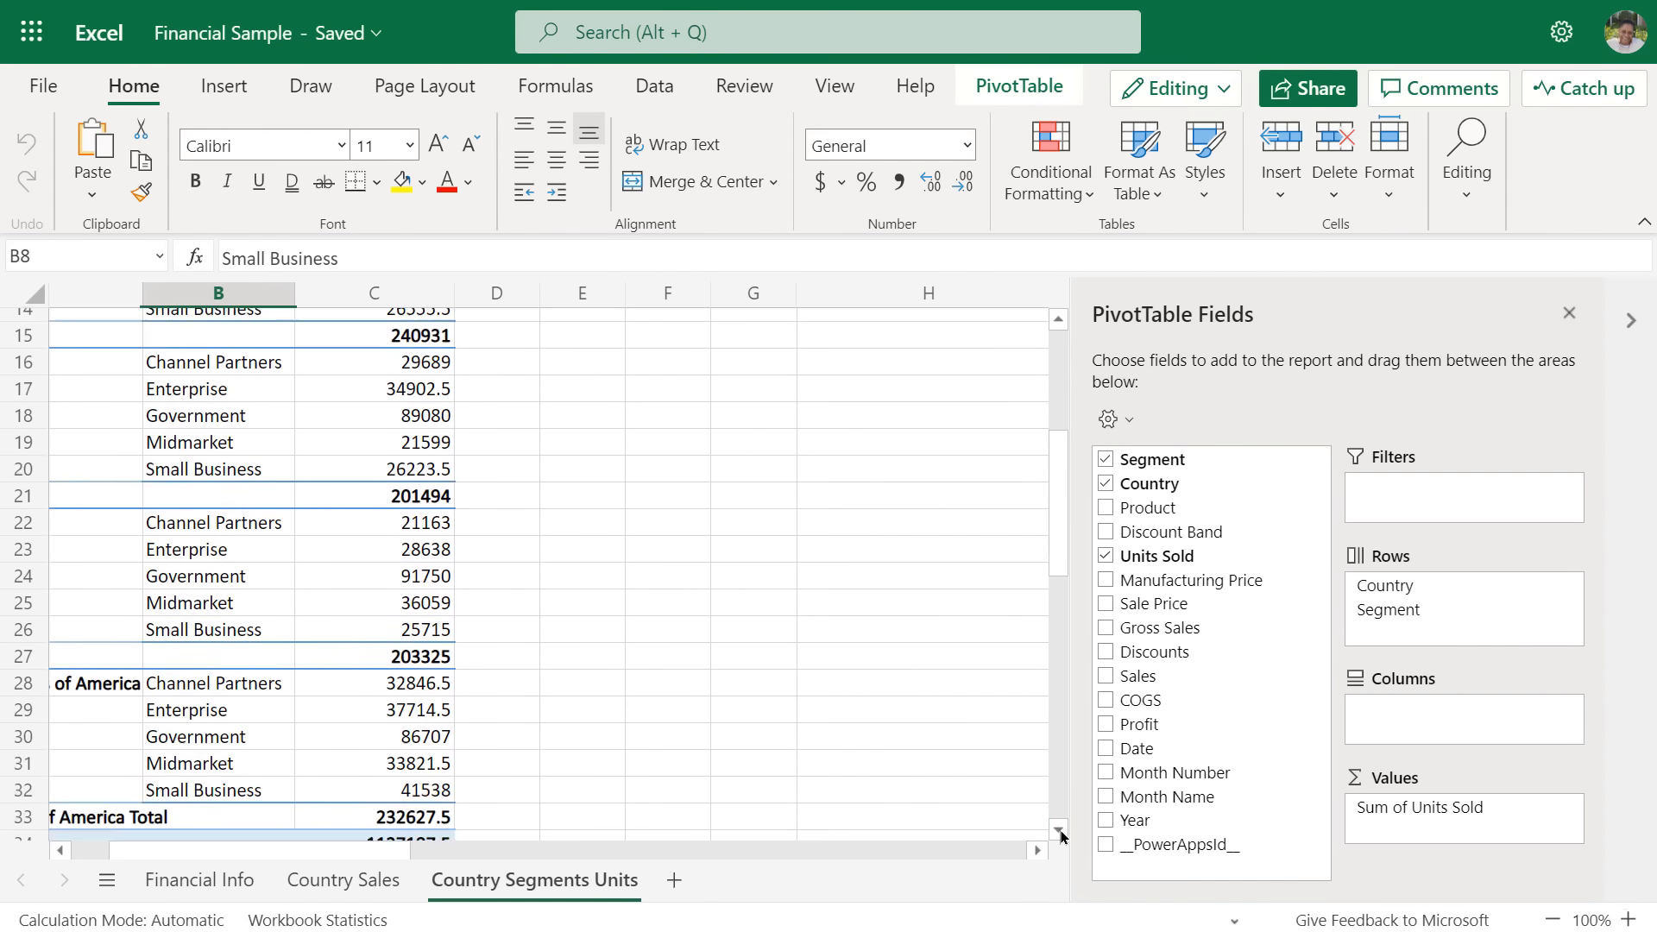
pyautogui.click(924, 484)
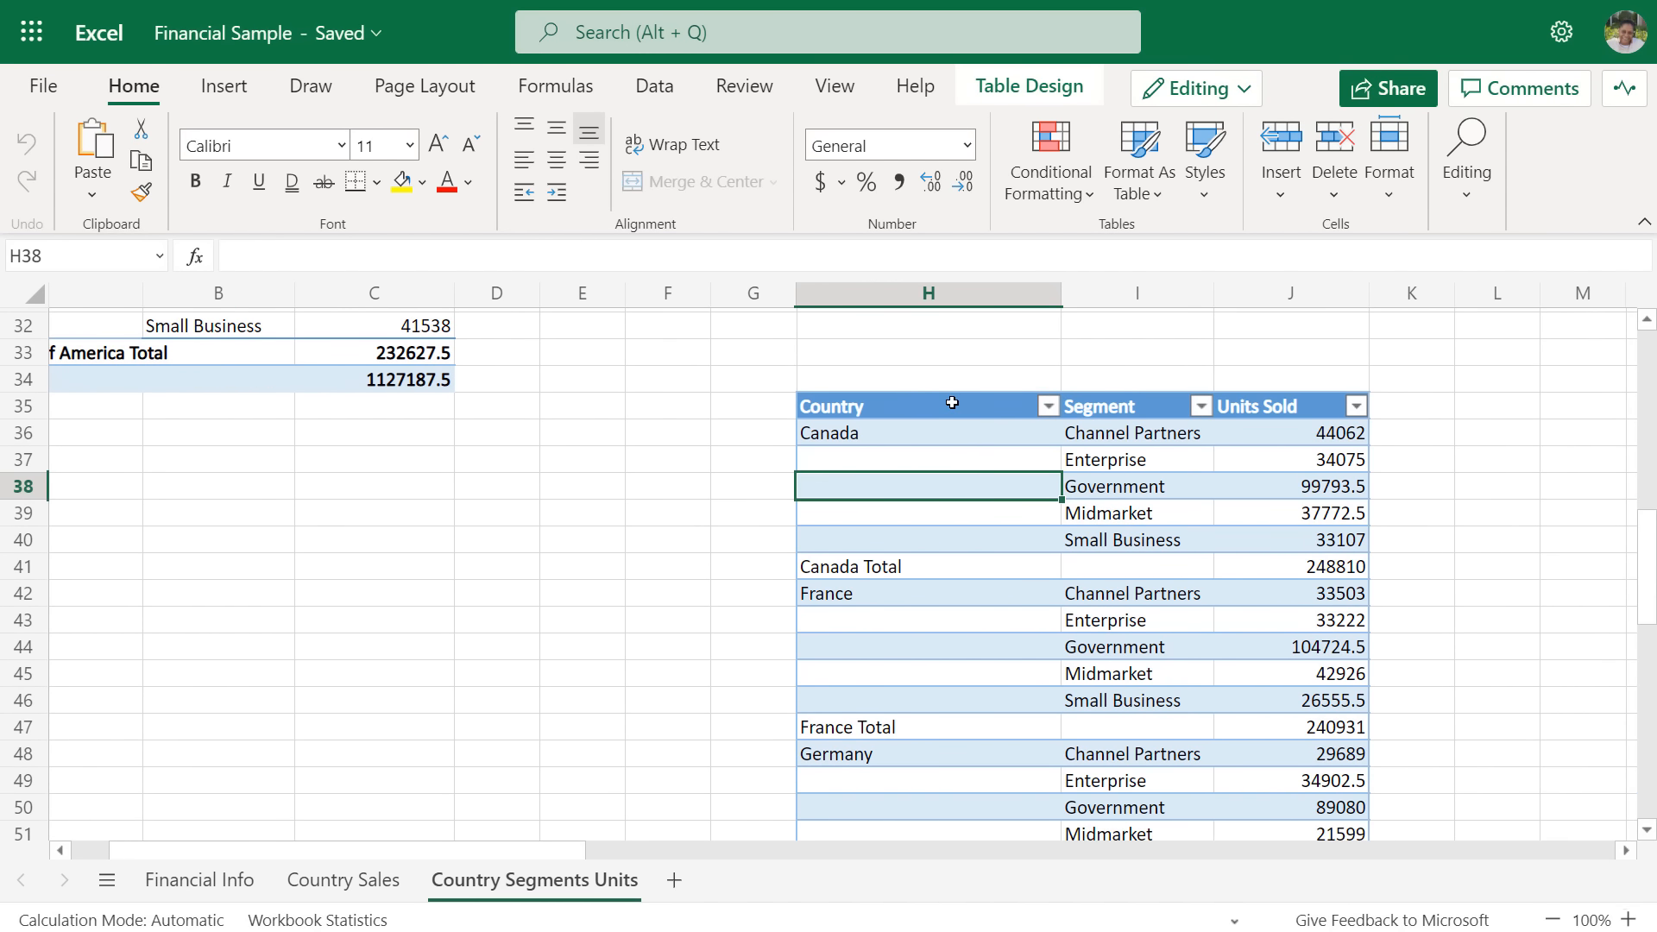
pyautogui.click(950, 403)
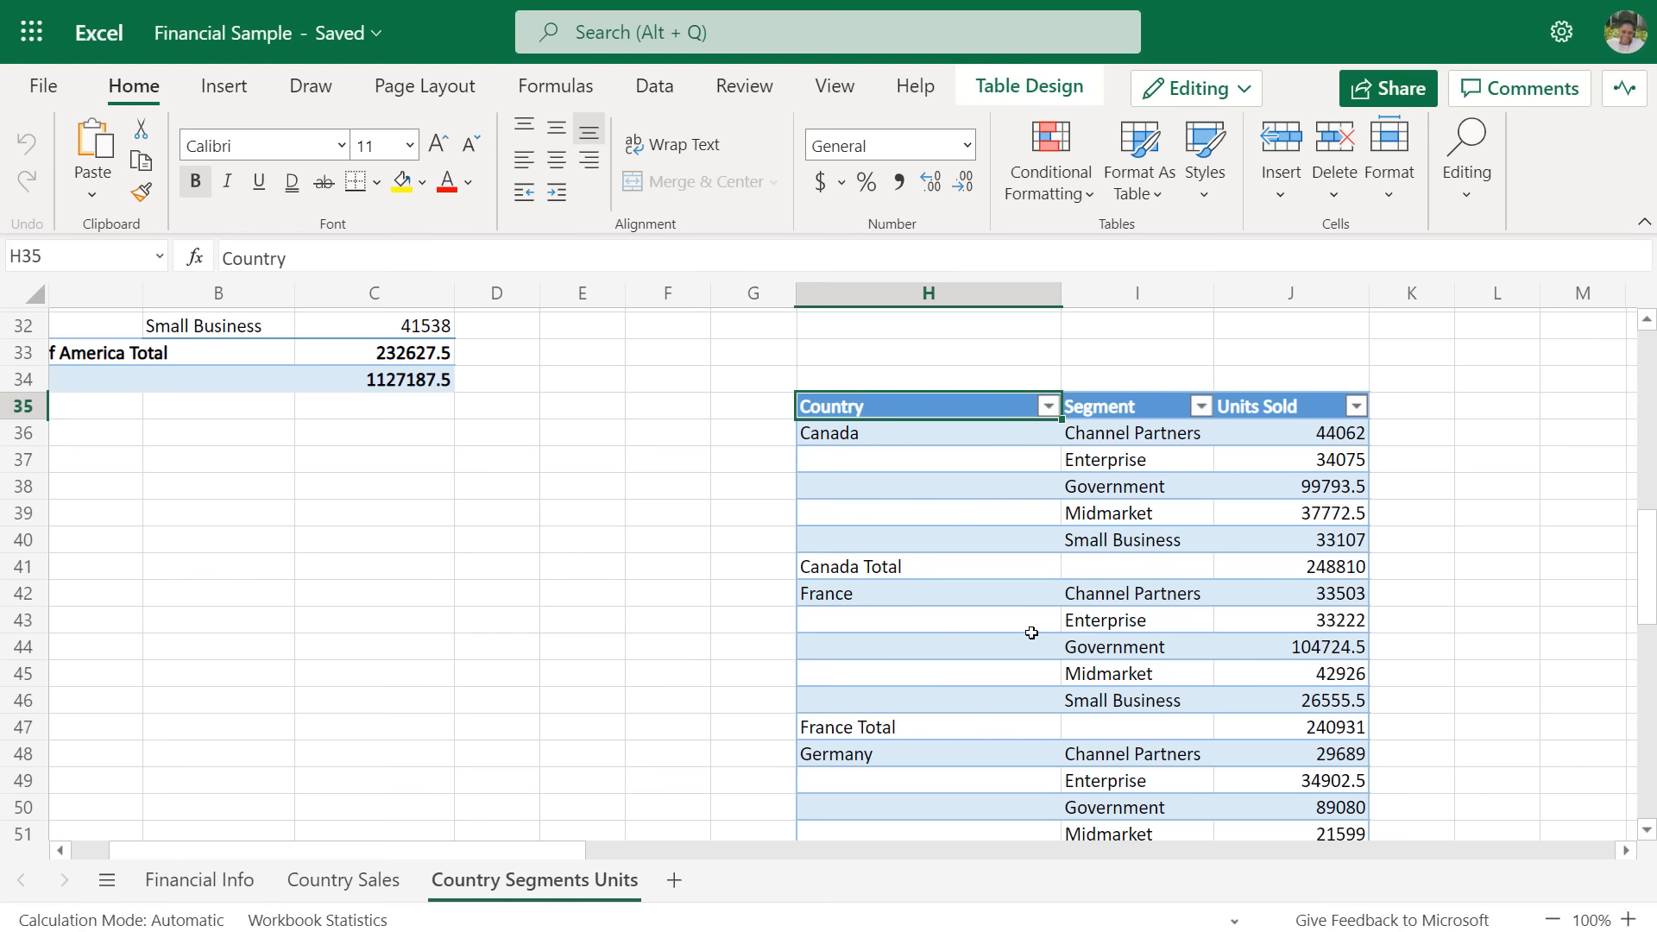
pyautogui.click(1003, 97)
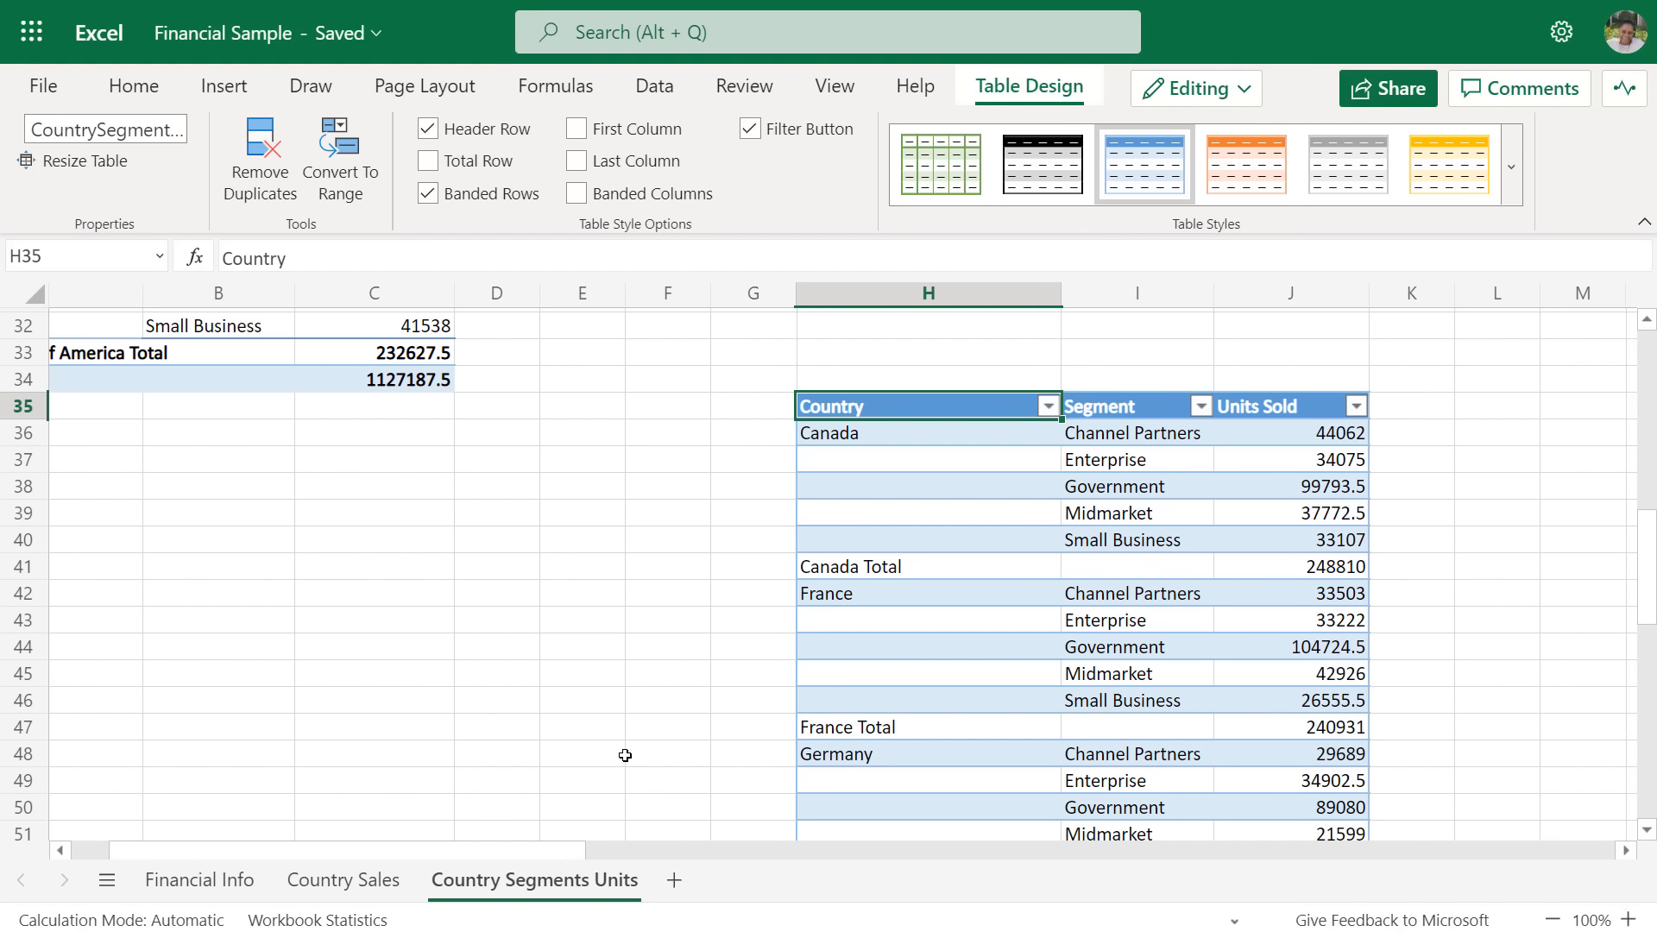
# - Close the Financial Sample workbook and switch from the Office home page to Power Apps
pyautogui.hotkey('ctrl', 'w')
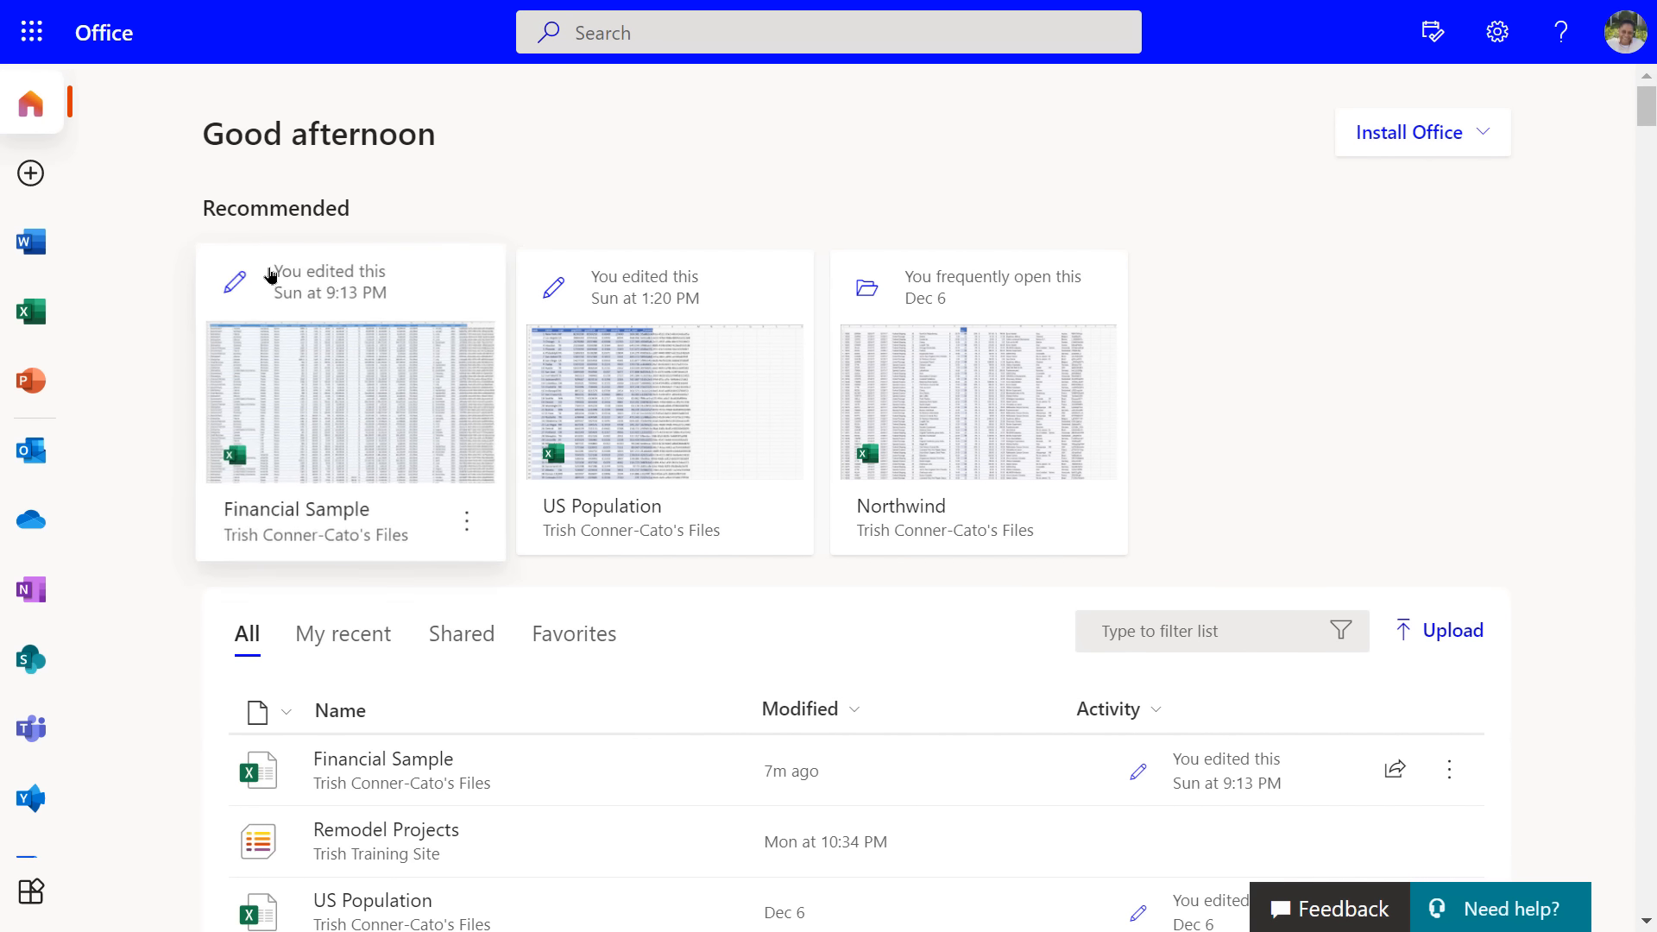
pyautogui.click(39, 48)
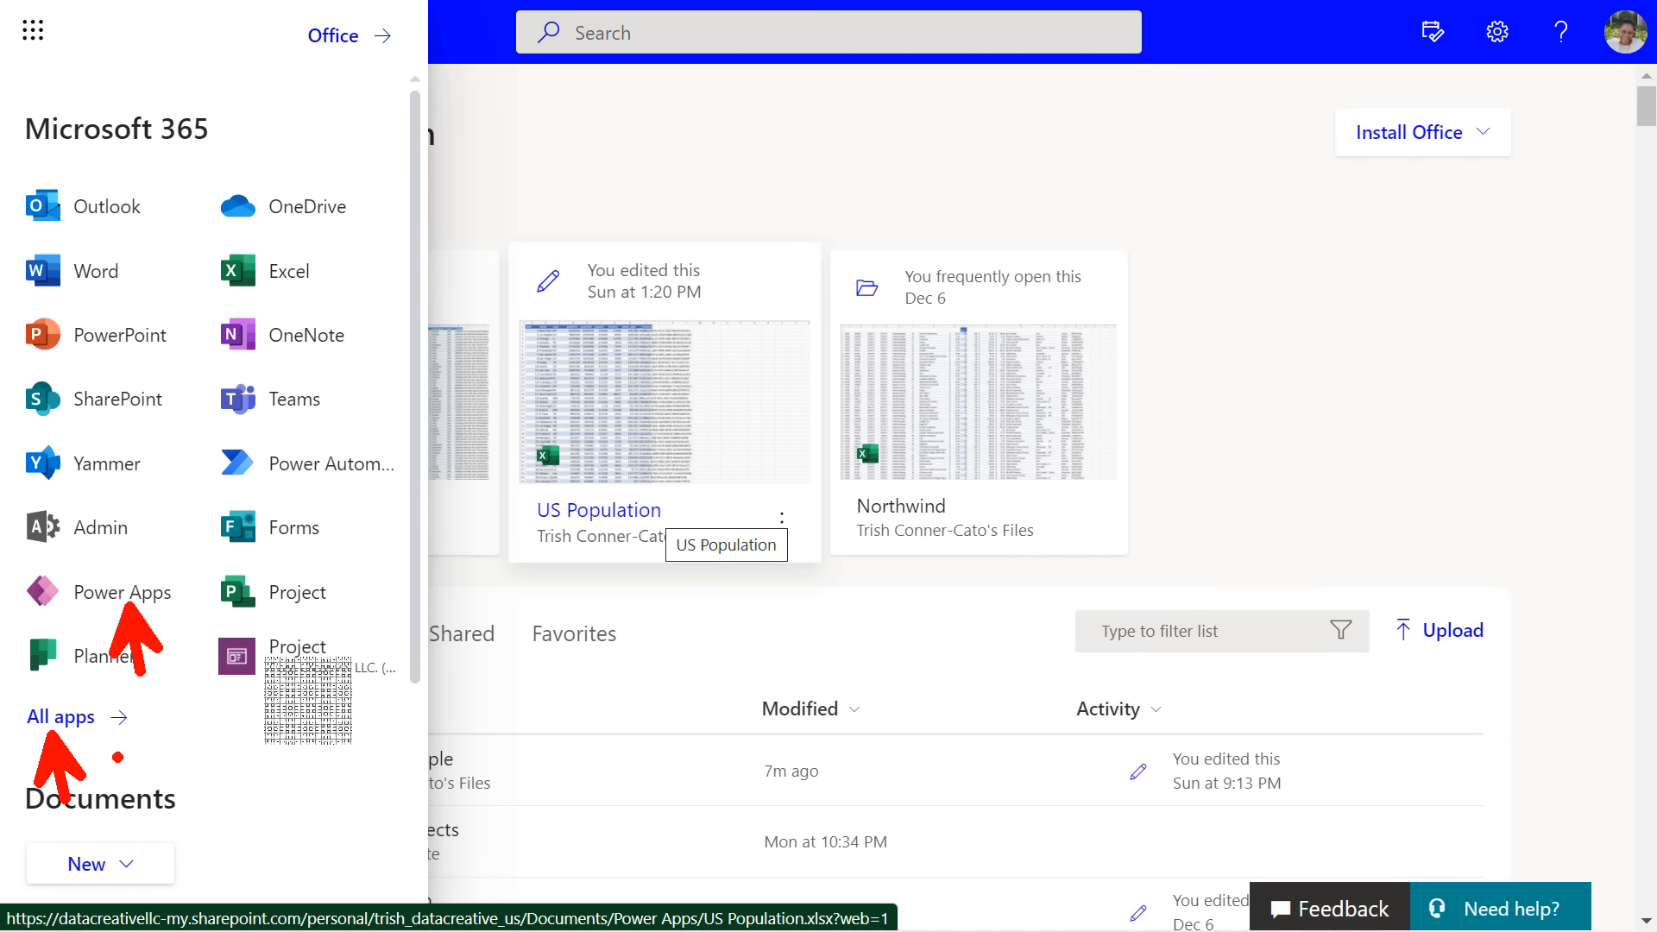
pyautogui.click(93, 593)
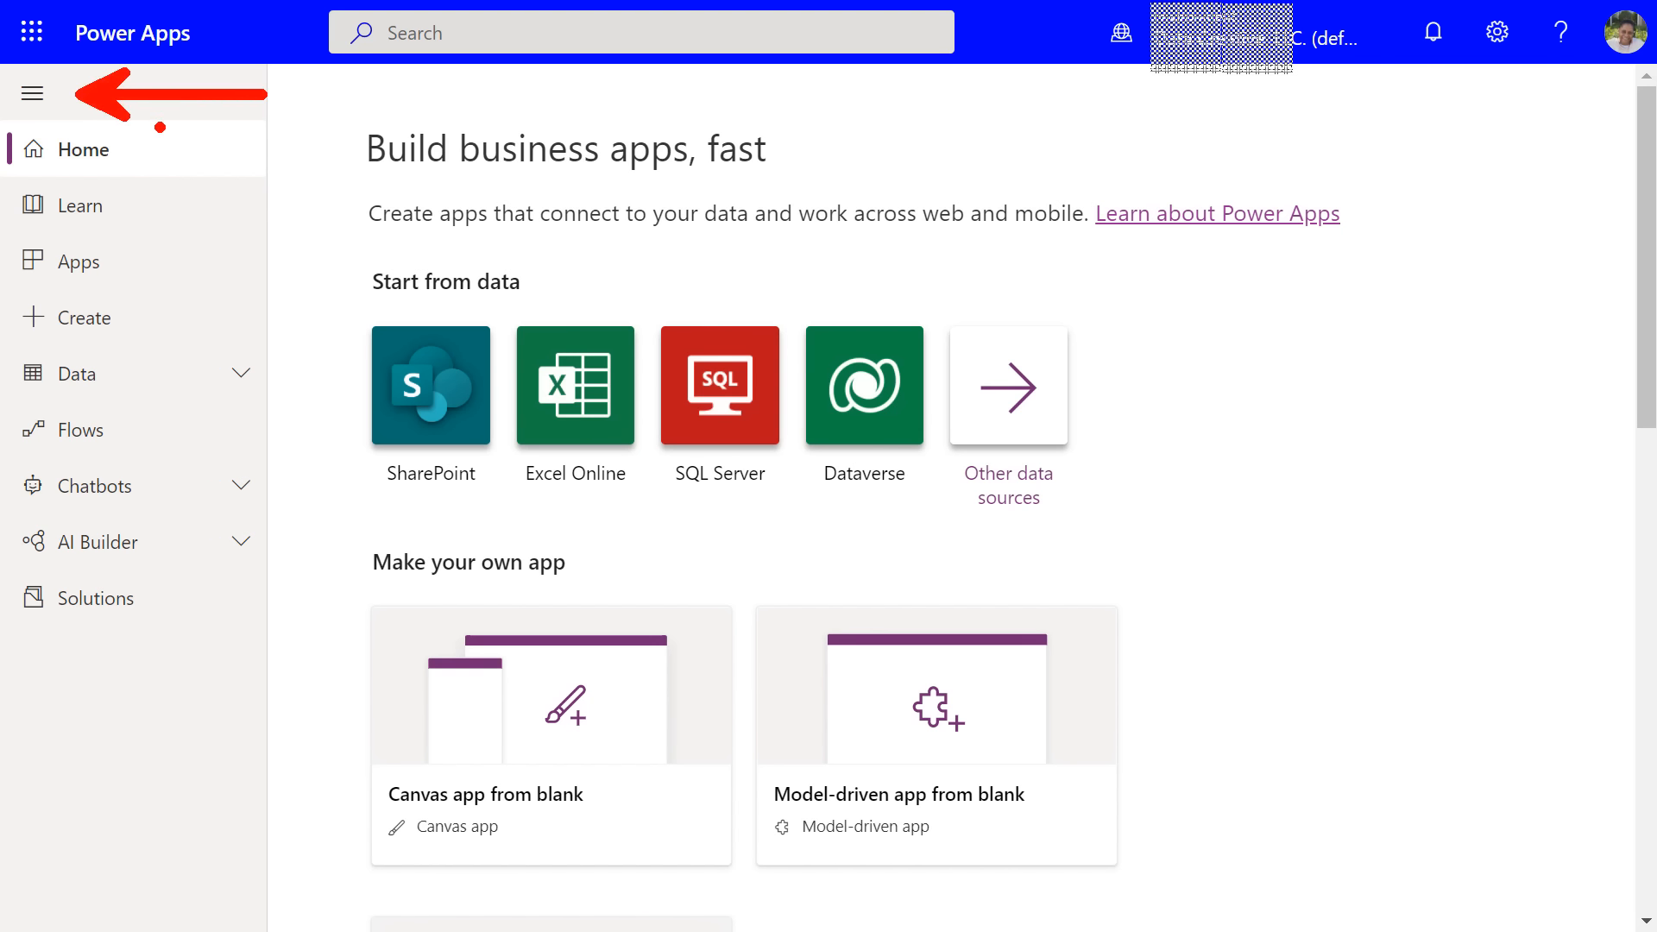
# - Collapse the Power Apps navigation pane and expand it again
pyautogui.click(33, 96)
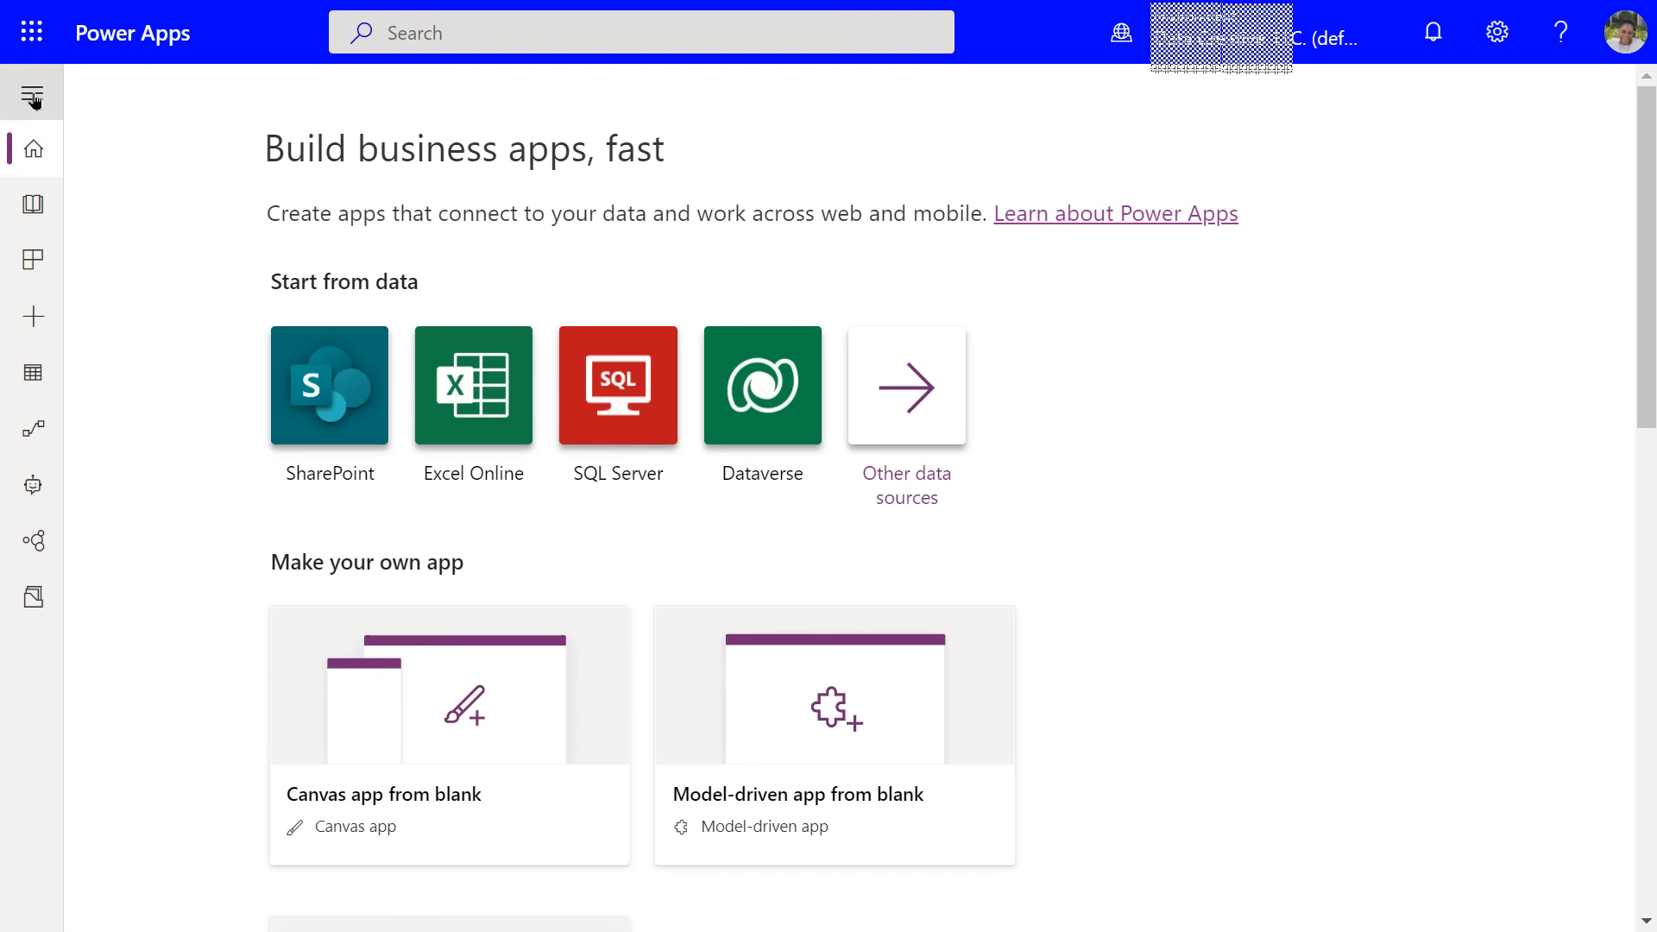
pyautogui.click(33, 96)
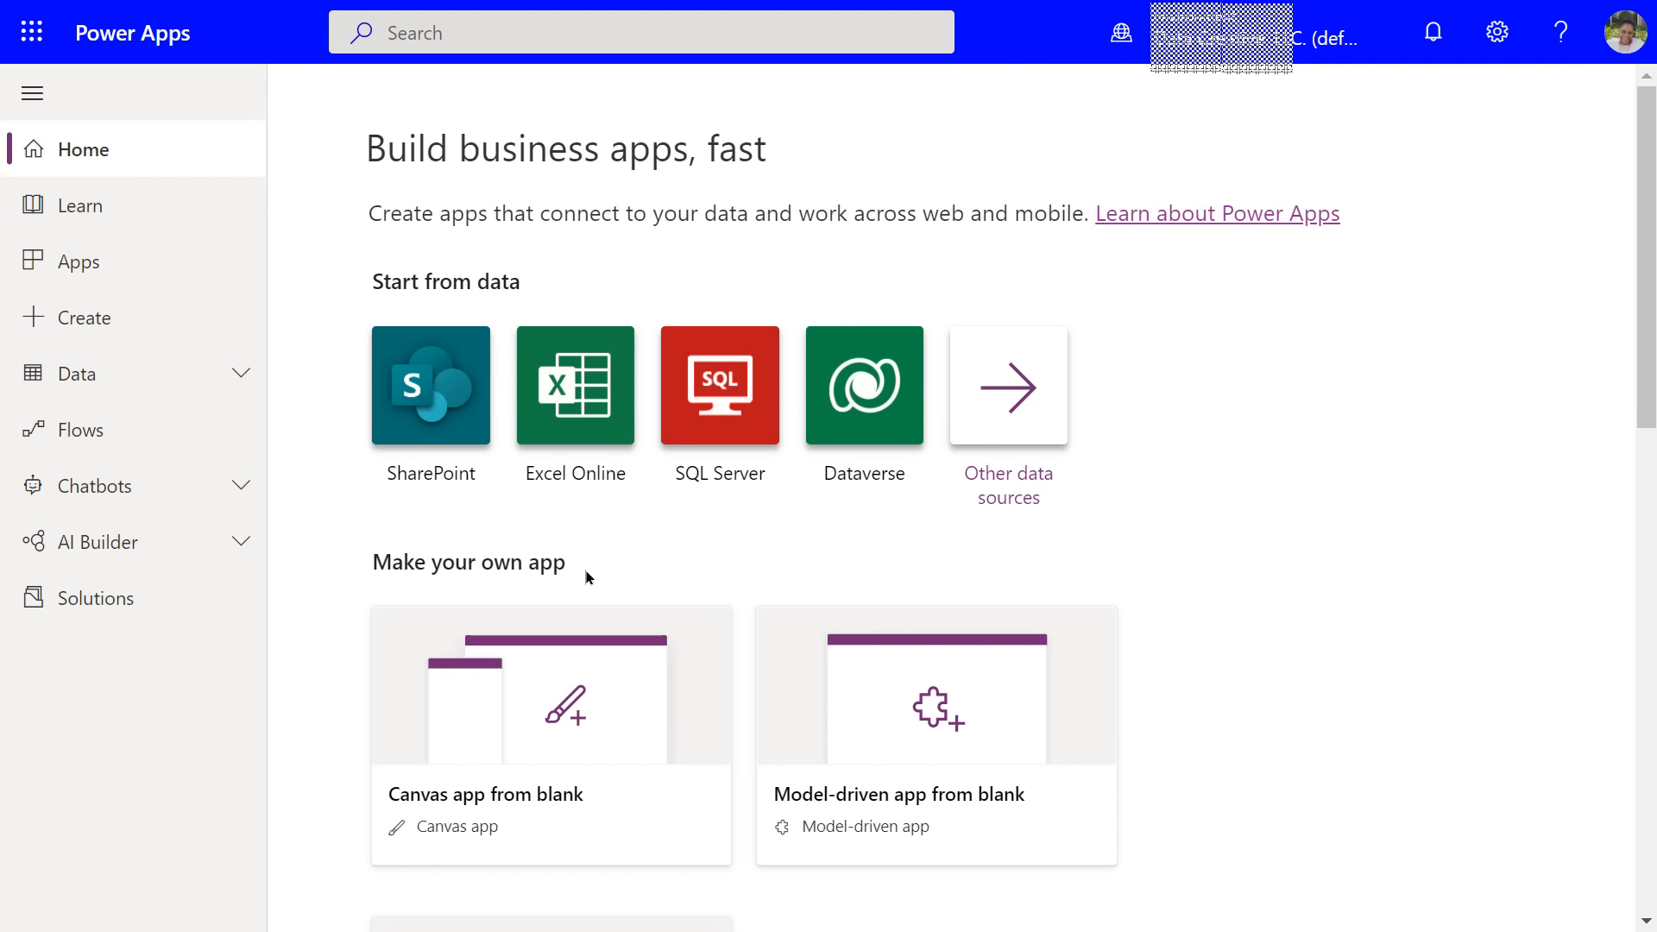
# - Browse the Power Apps home page through the app creation options, learning modules and the Your apps list
pyautogui.scroll(-3, 672, 544)
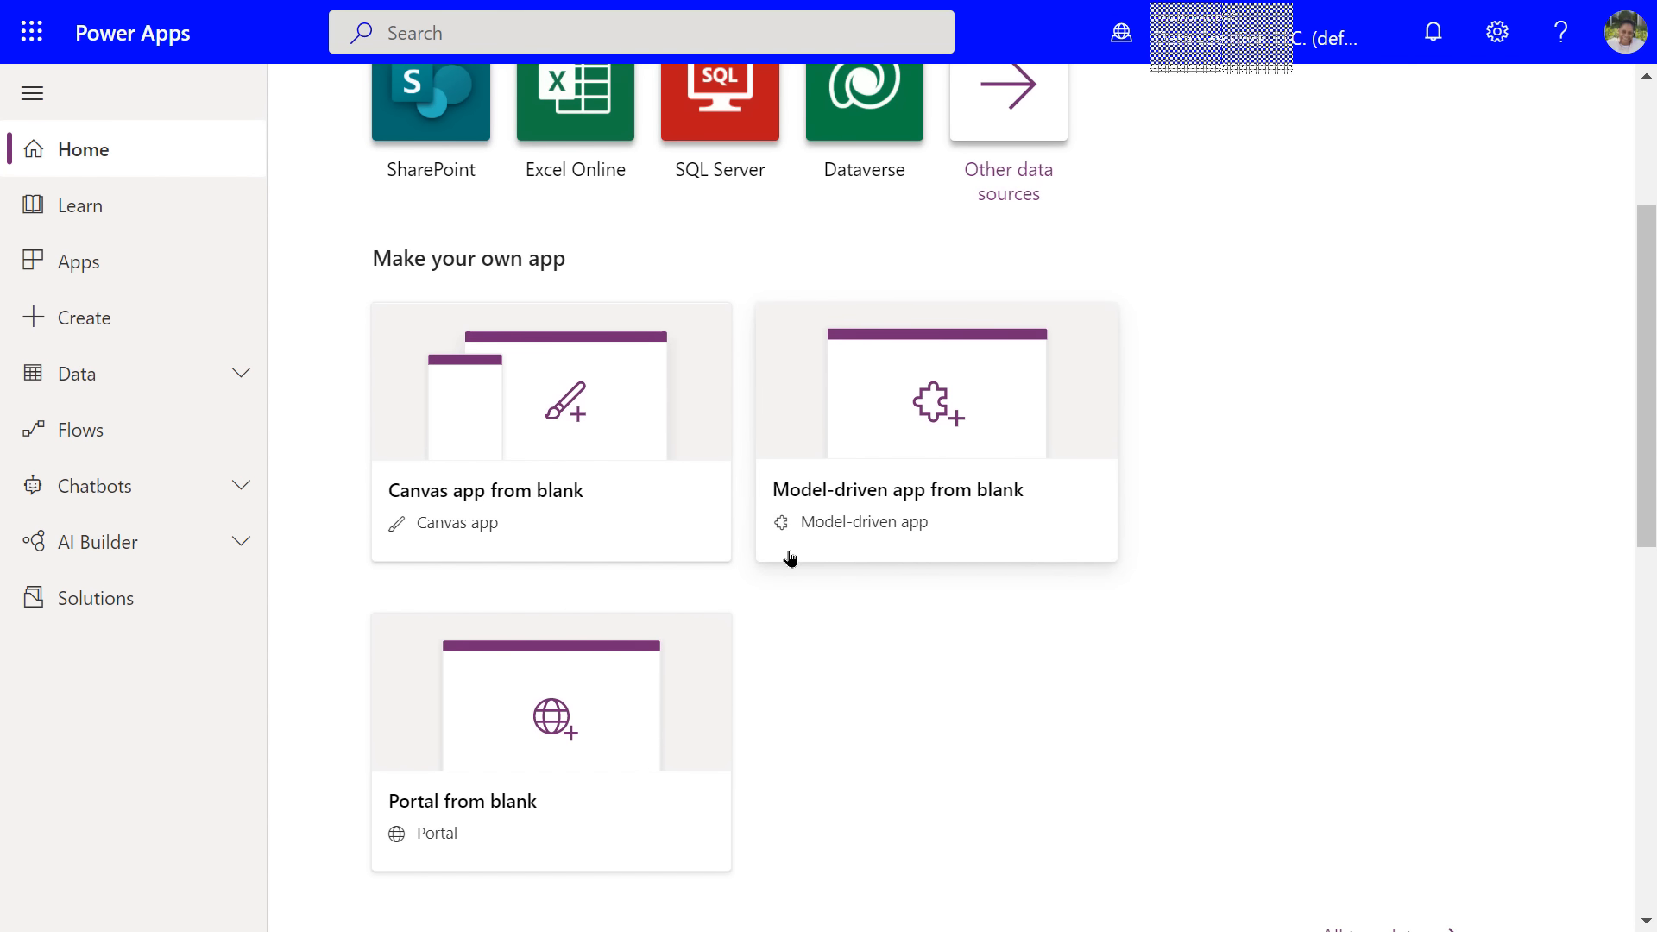
pyautogui.scroll(-1, 764, 594)
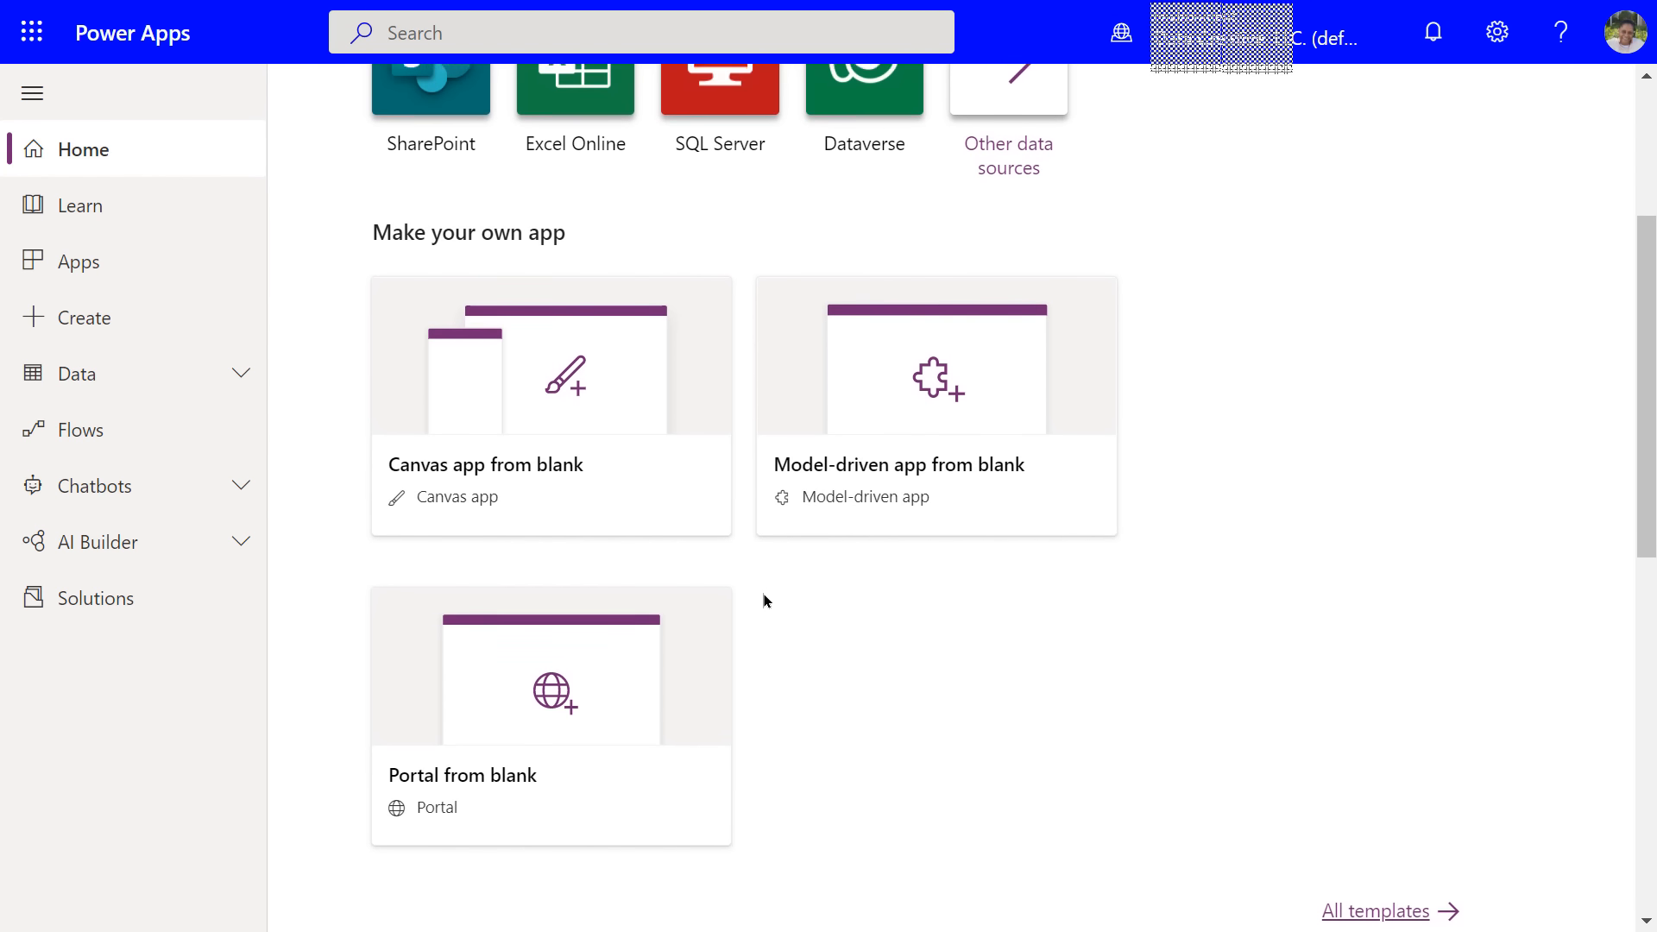
pyautogui.scroll(-3, 763, 596)
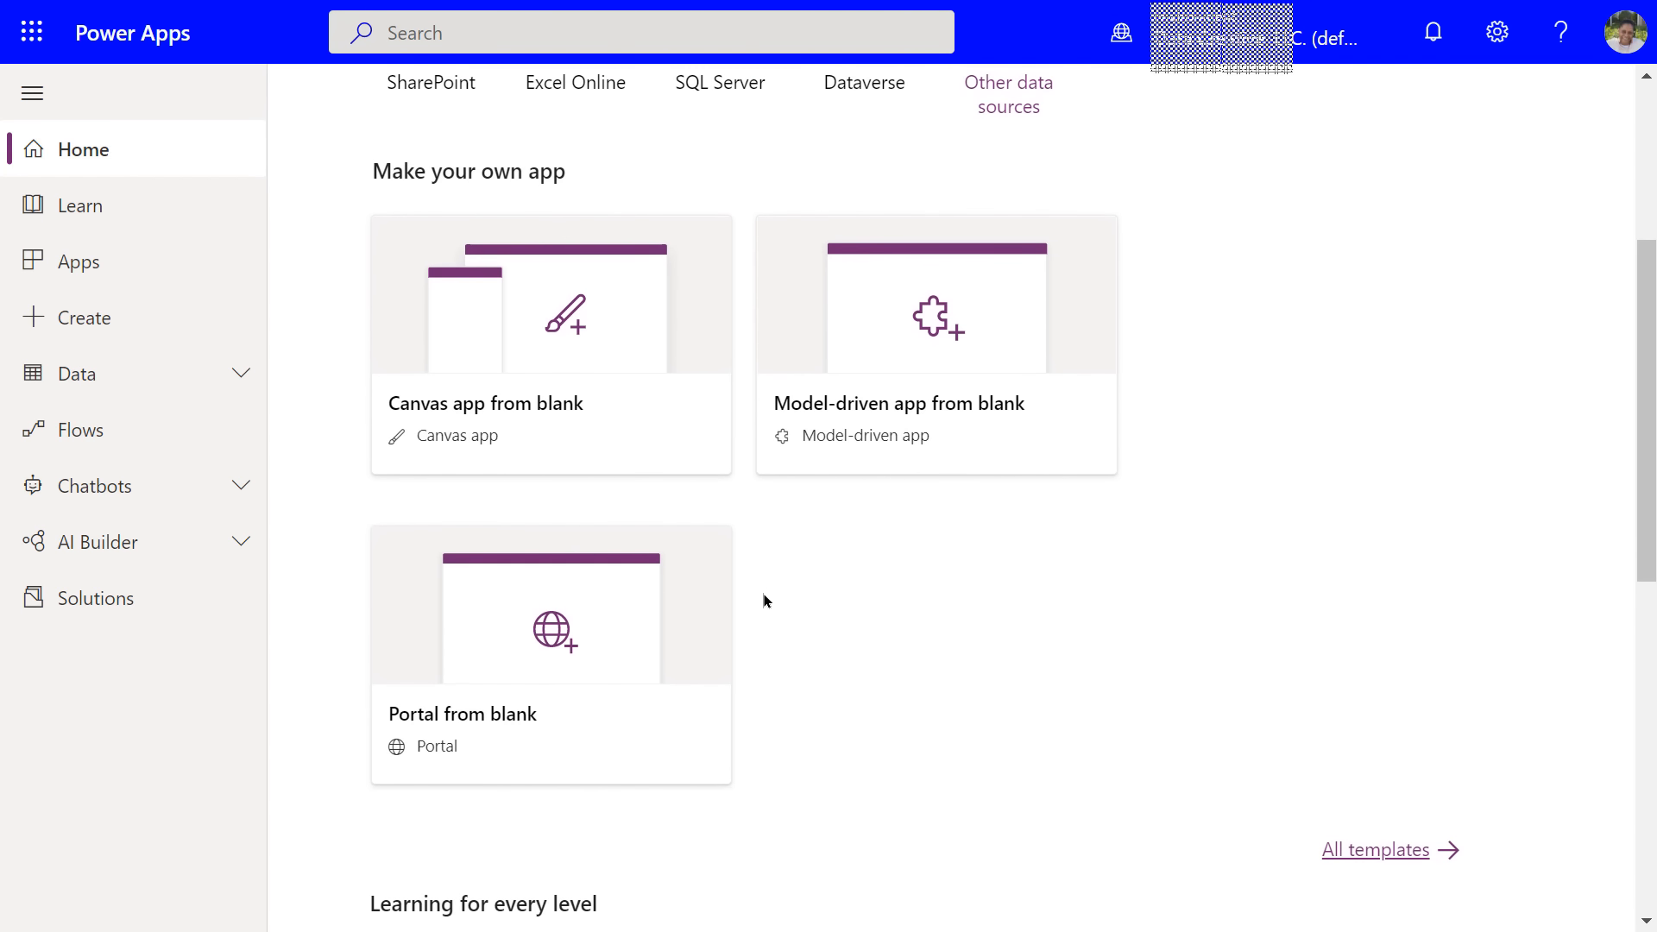
pyautogui.scroll(-3, 764, 595)
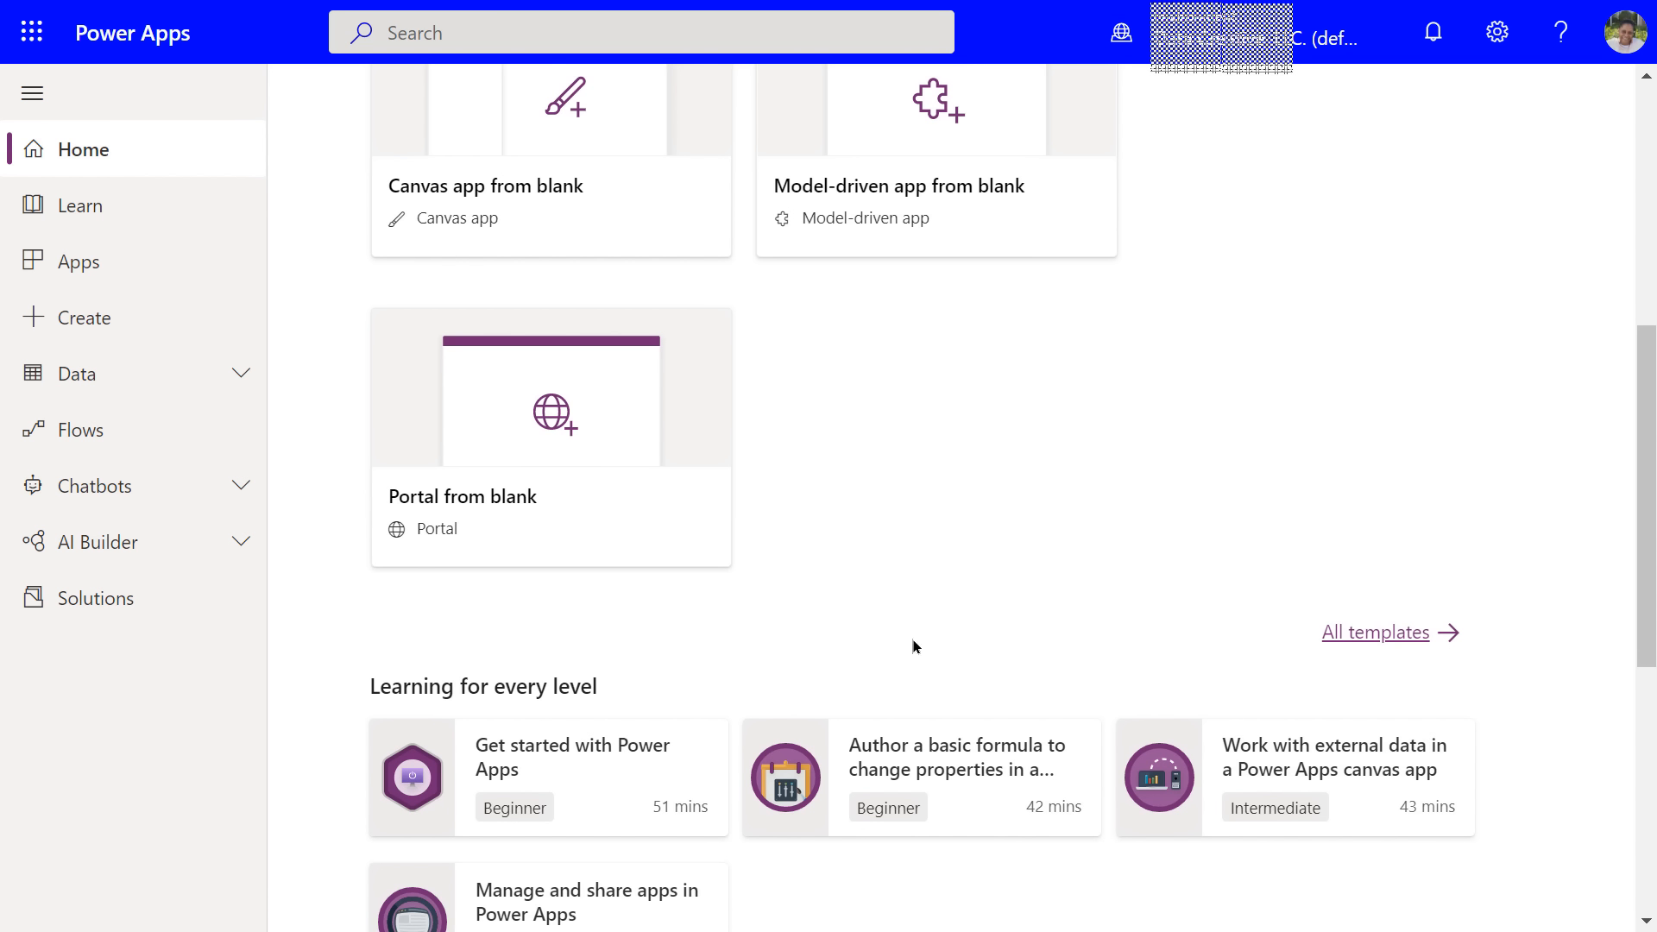
pyautogui.scroll(-1, 594, 684)
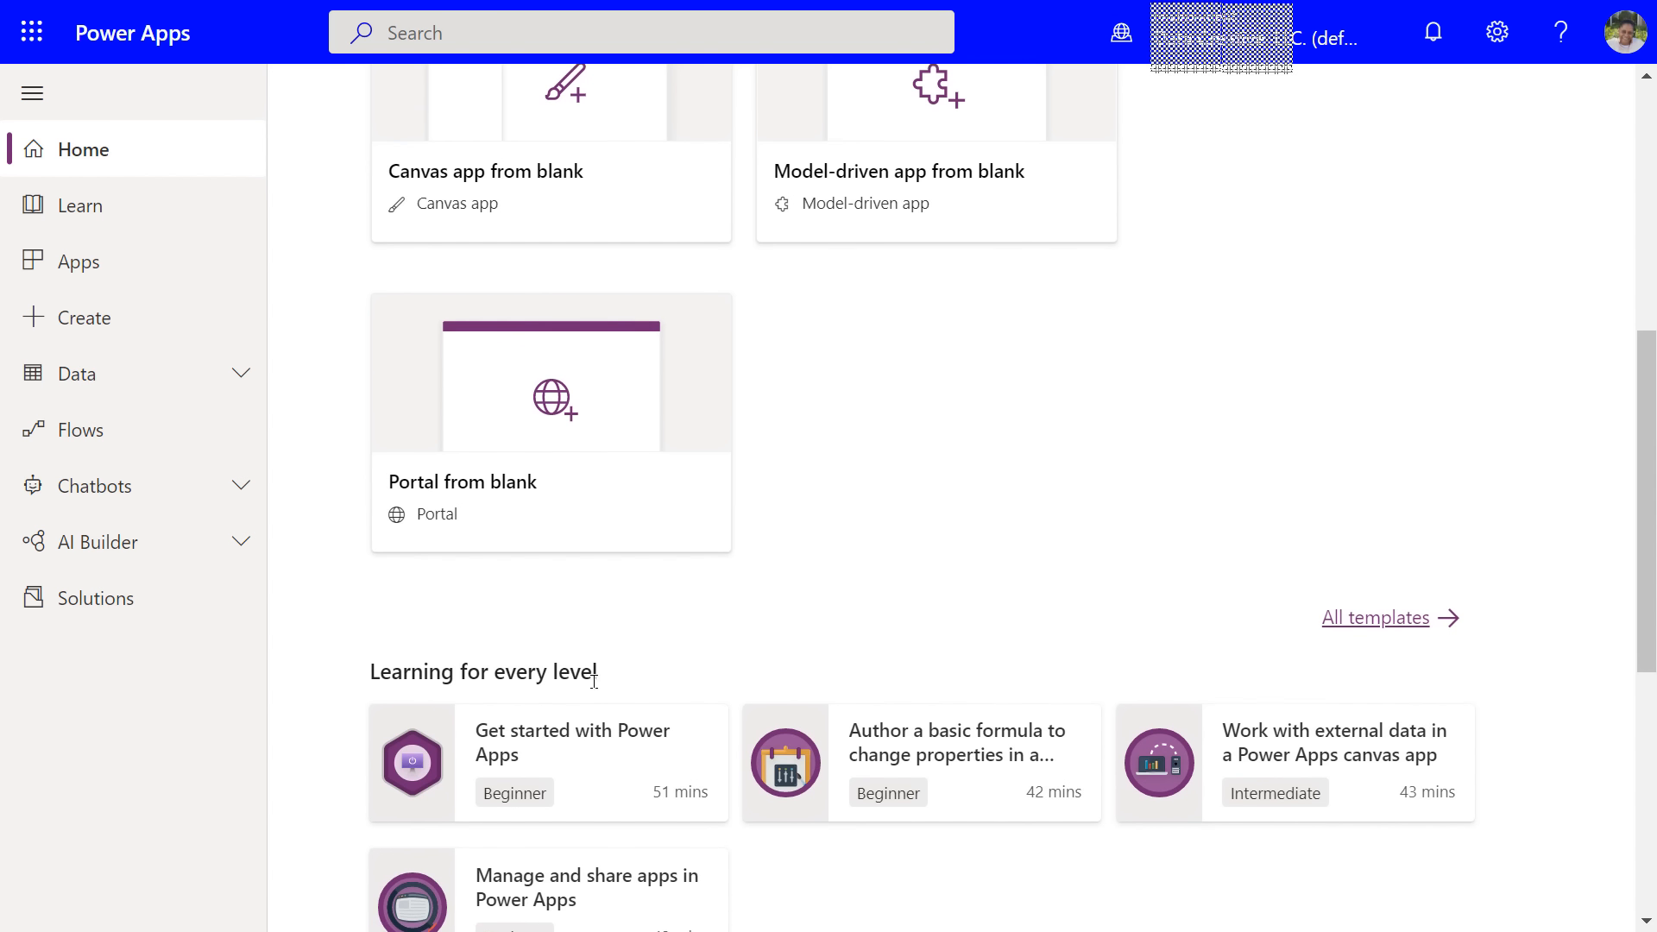
pyautogui.scroll(-3, 592, 688)
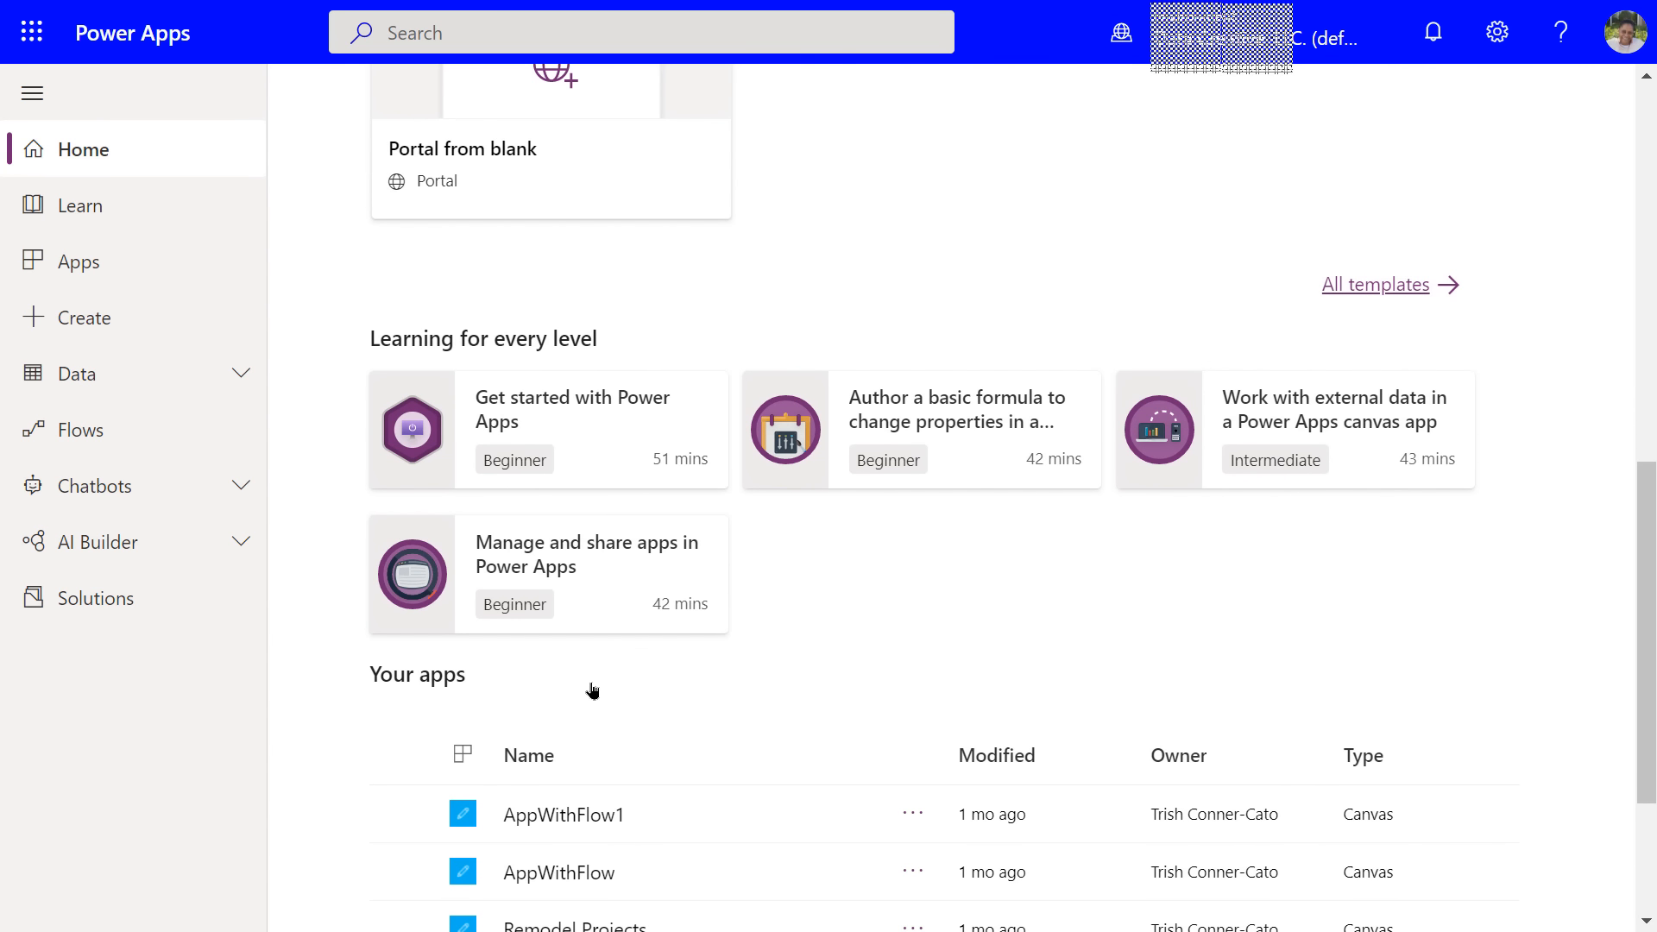
pyautogui.scroll(-2, 592, 688)
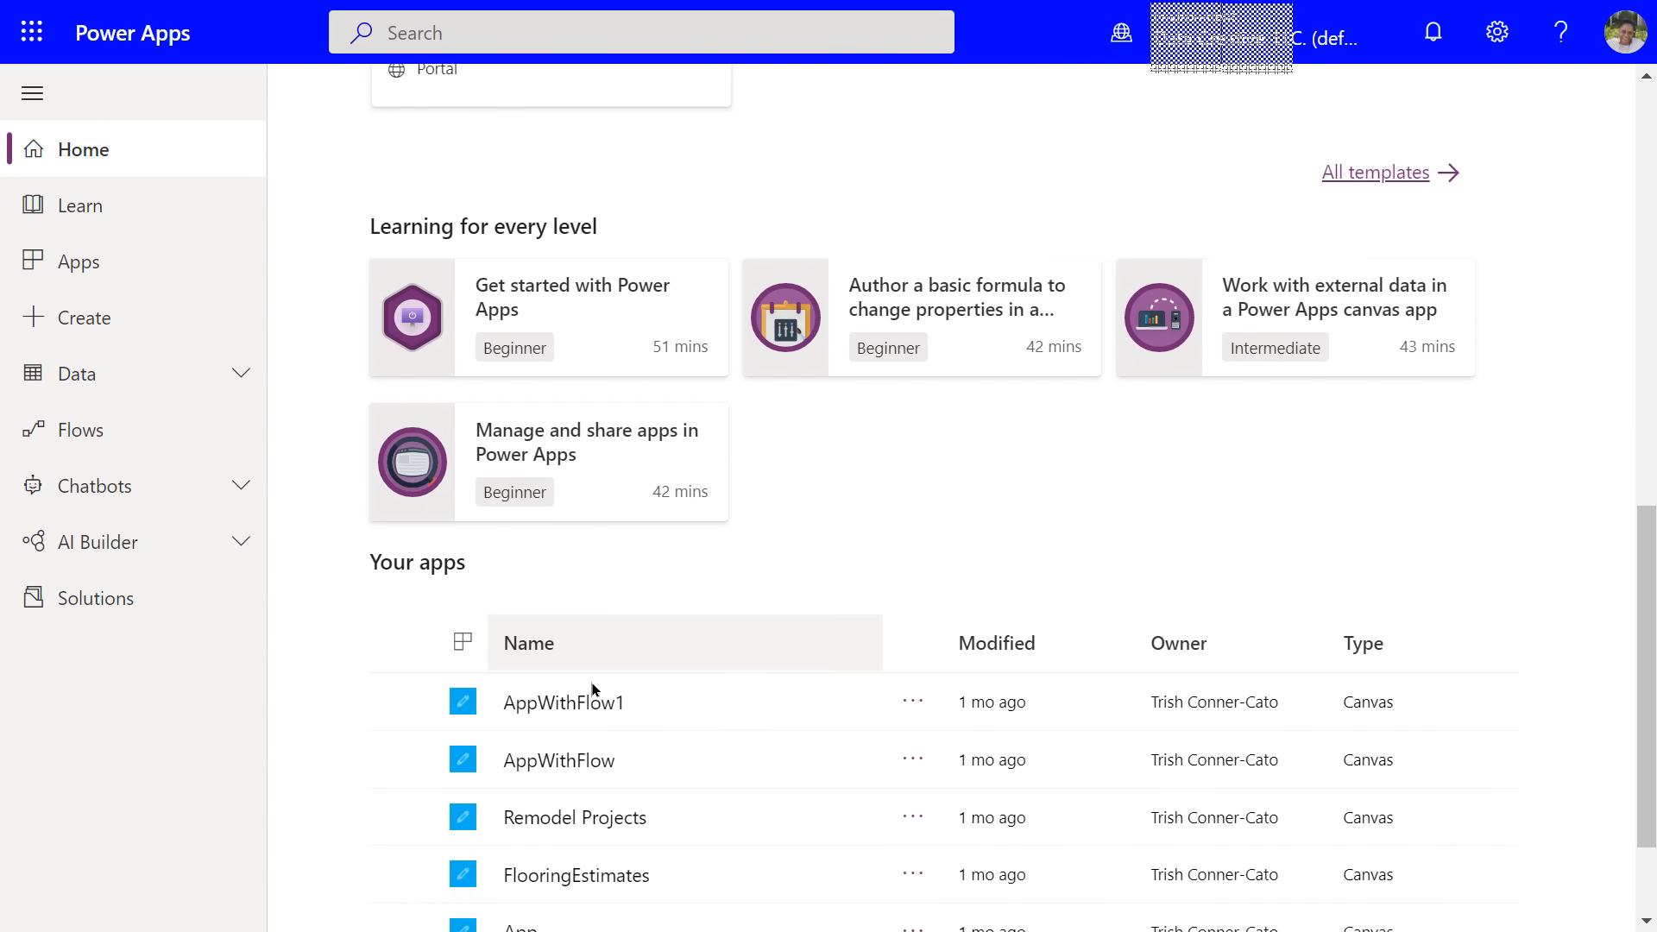
# - Create a blank canvas app named Financials App in Tablet format and start it with a gallery
pyautogui.scroll(-1, 592, 688)
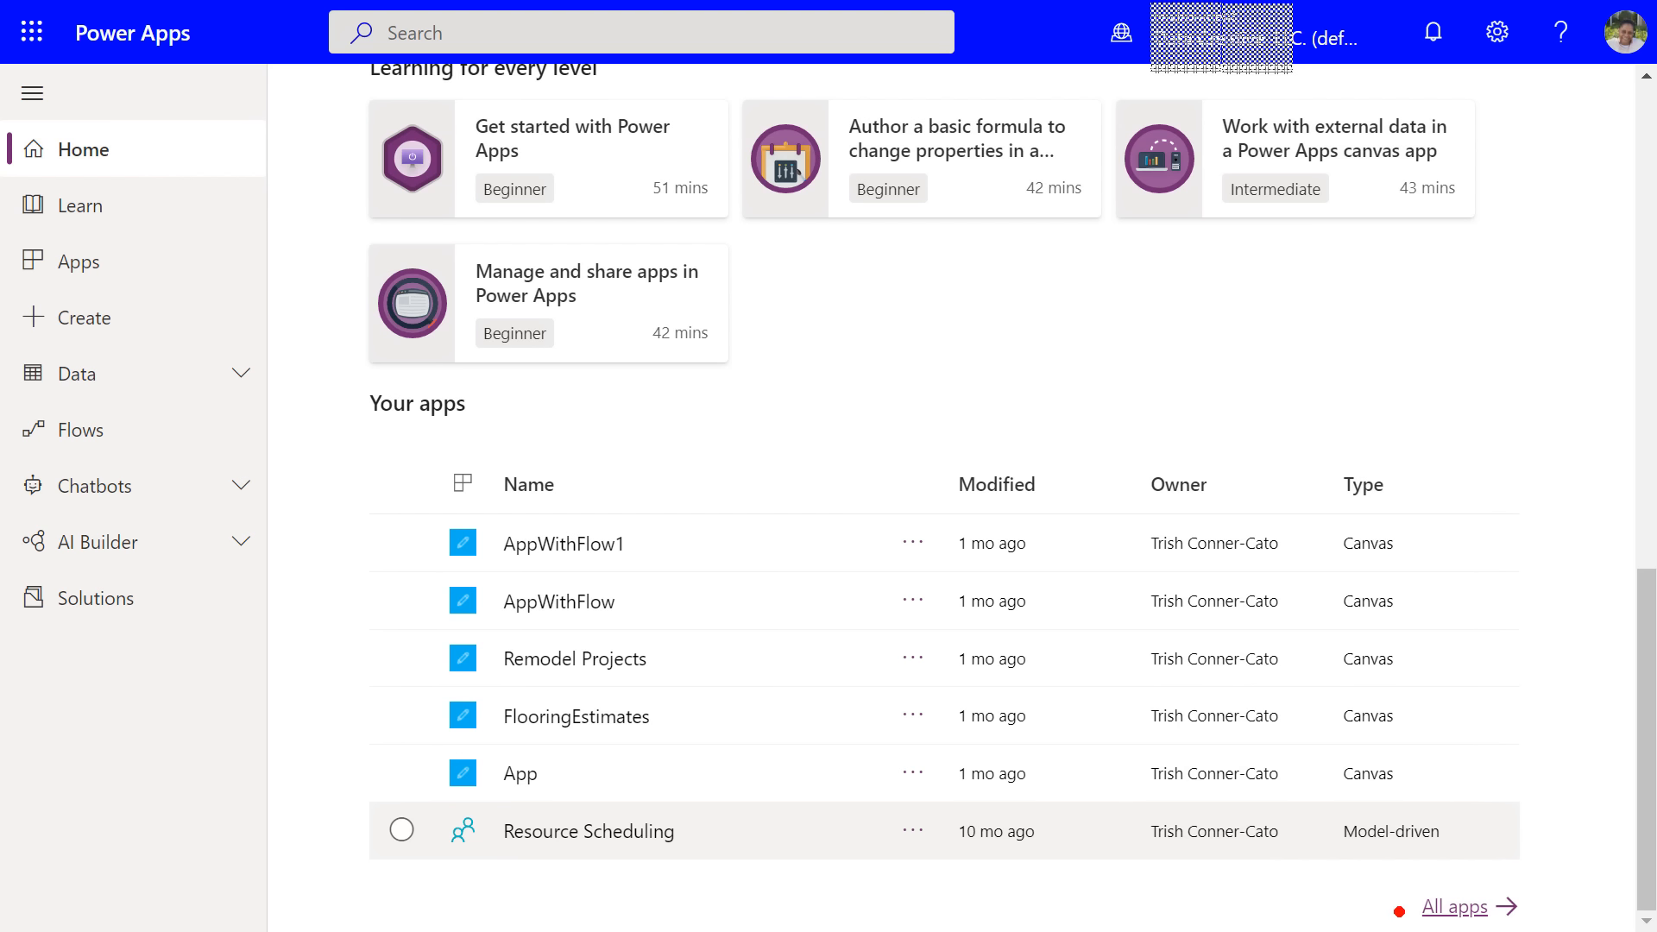
pyautogui.moveTo(1399, 911); pyautogui.dragTo(1251, 907)
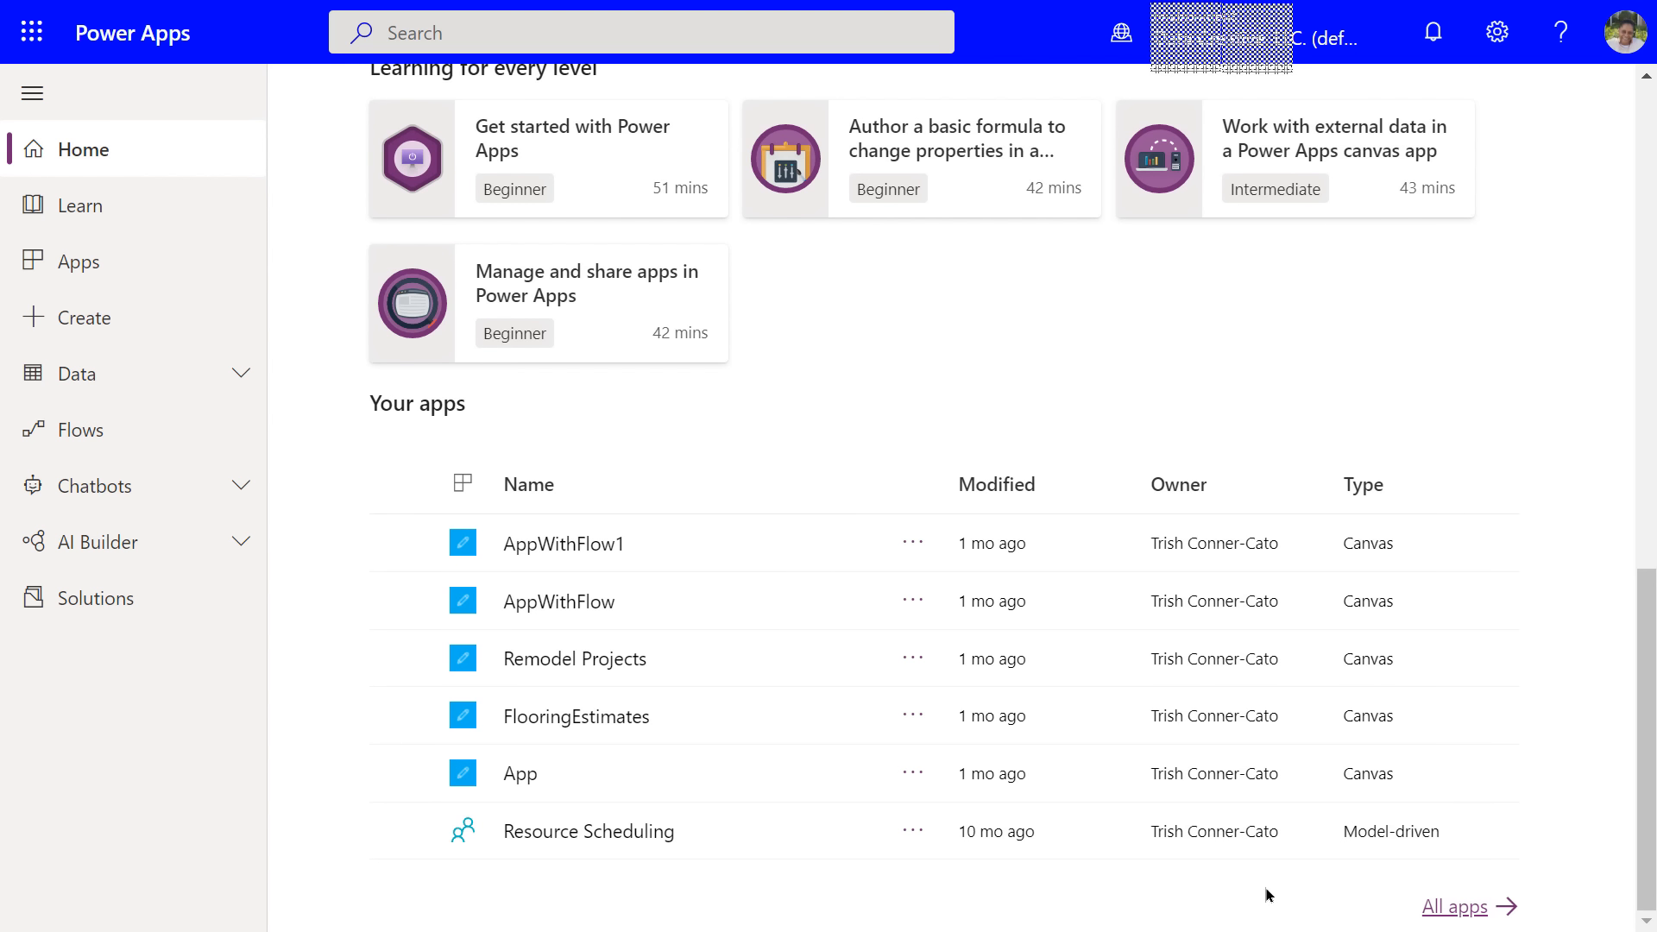
pyautogui.scroll(6, 889, 725)
pyautogui.scroll(4, 880, 715)
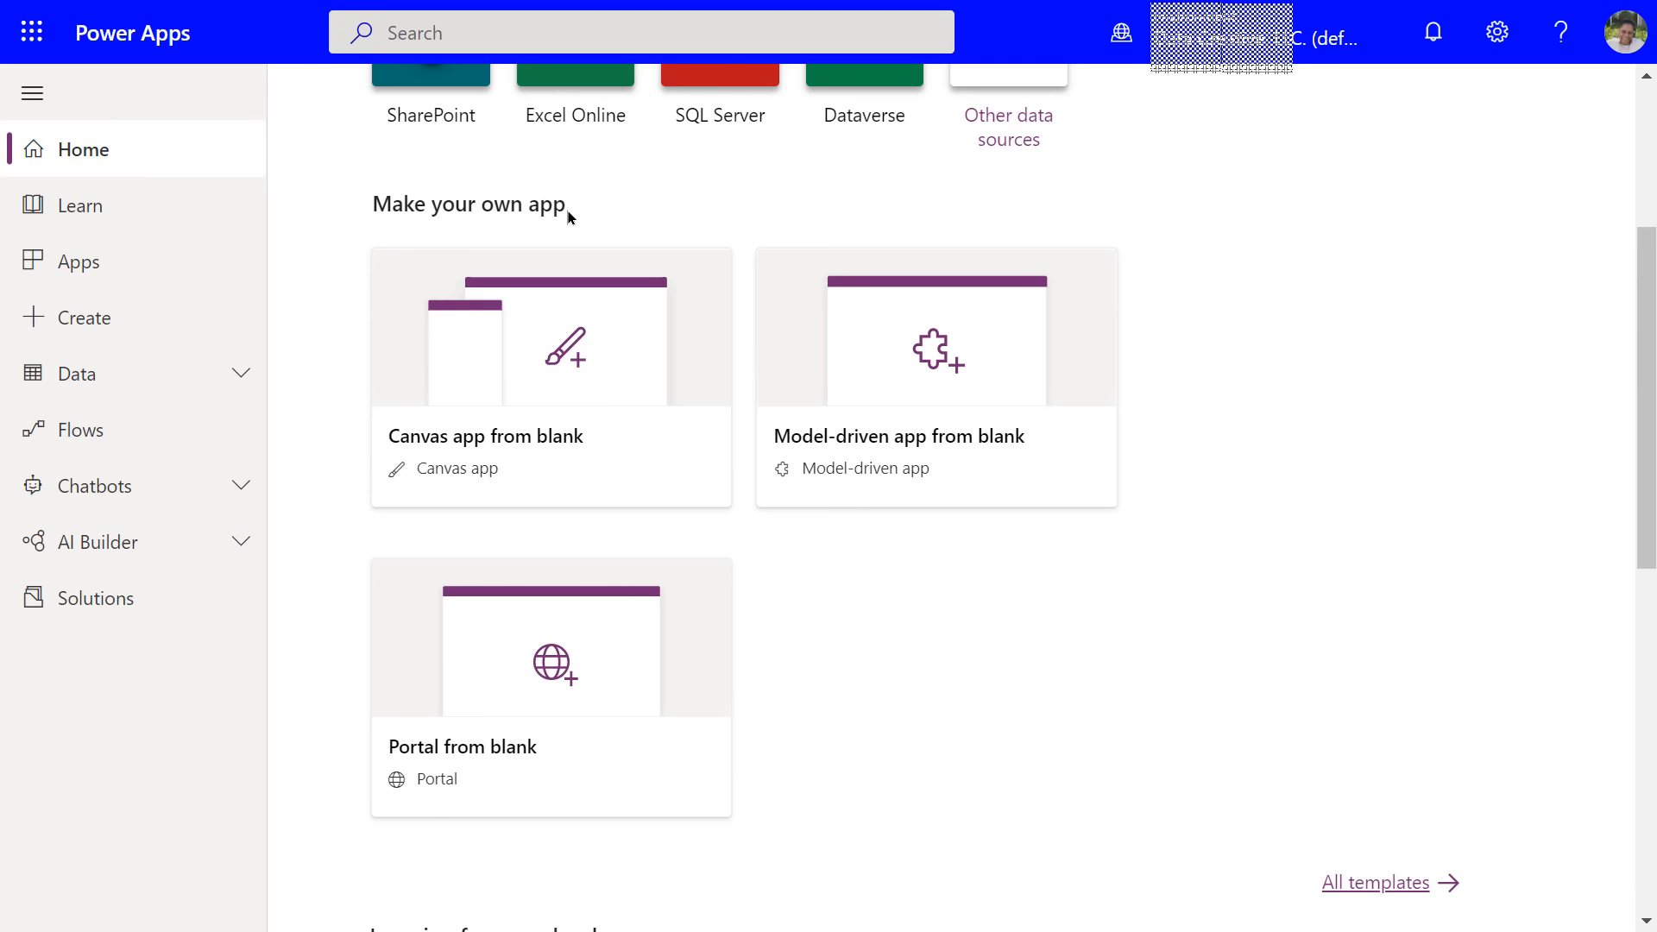
pyautogui.click(494, 440)
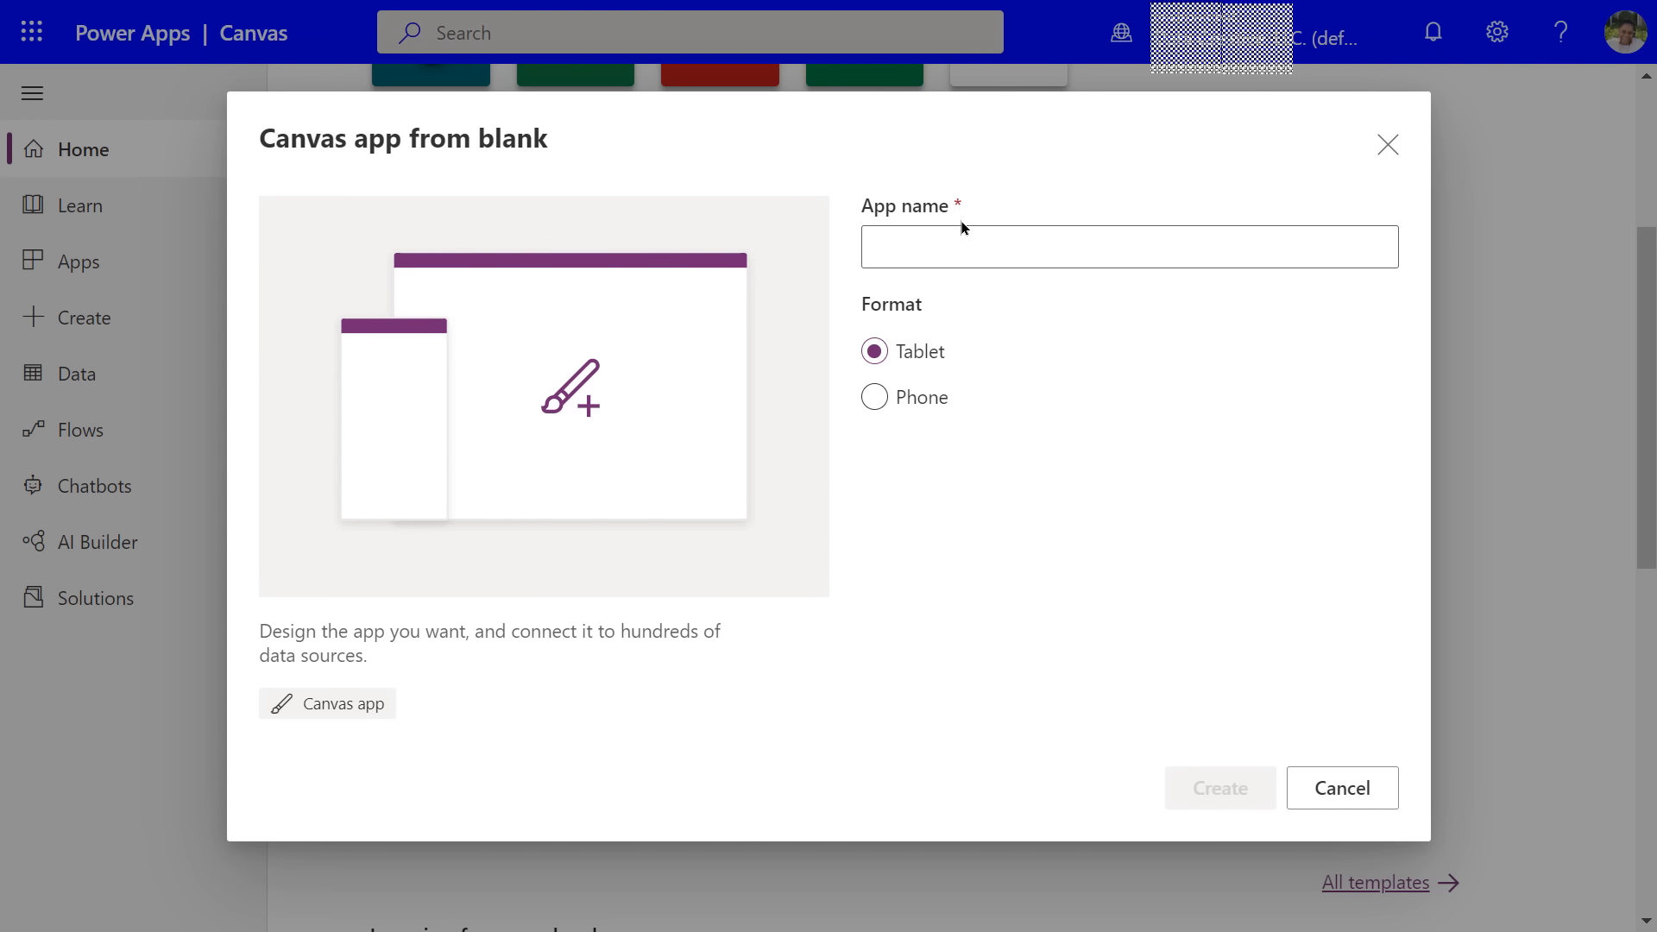
pyautogui.click(903, 243)
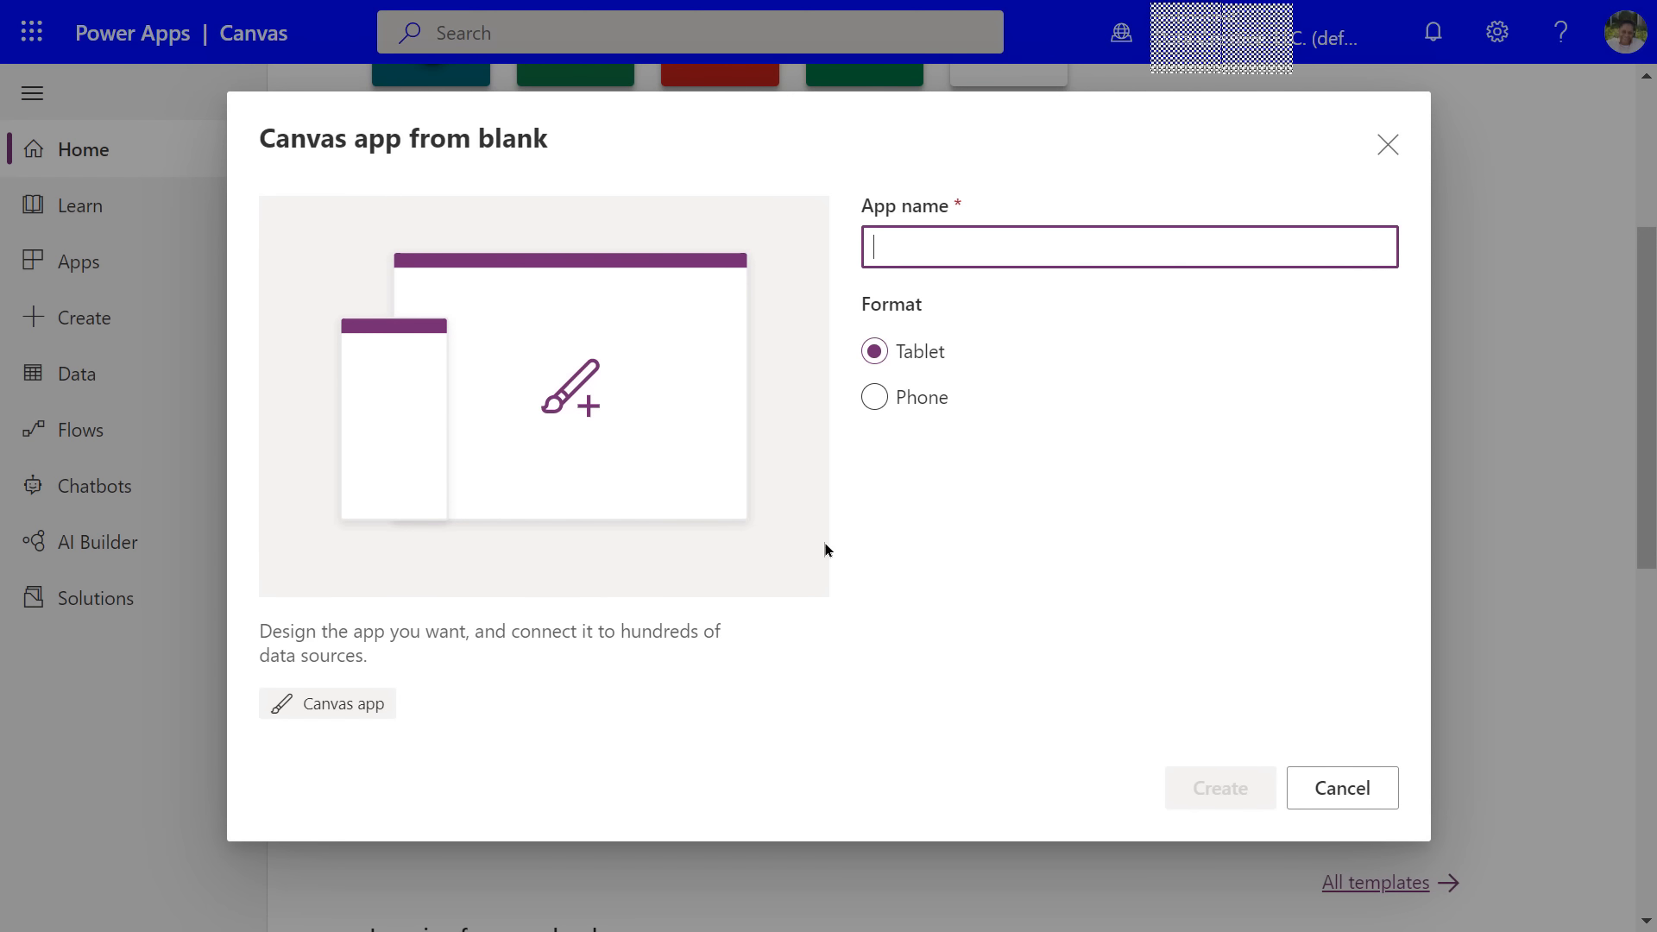
pyautogui.write('Financial')
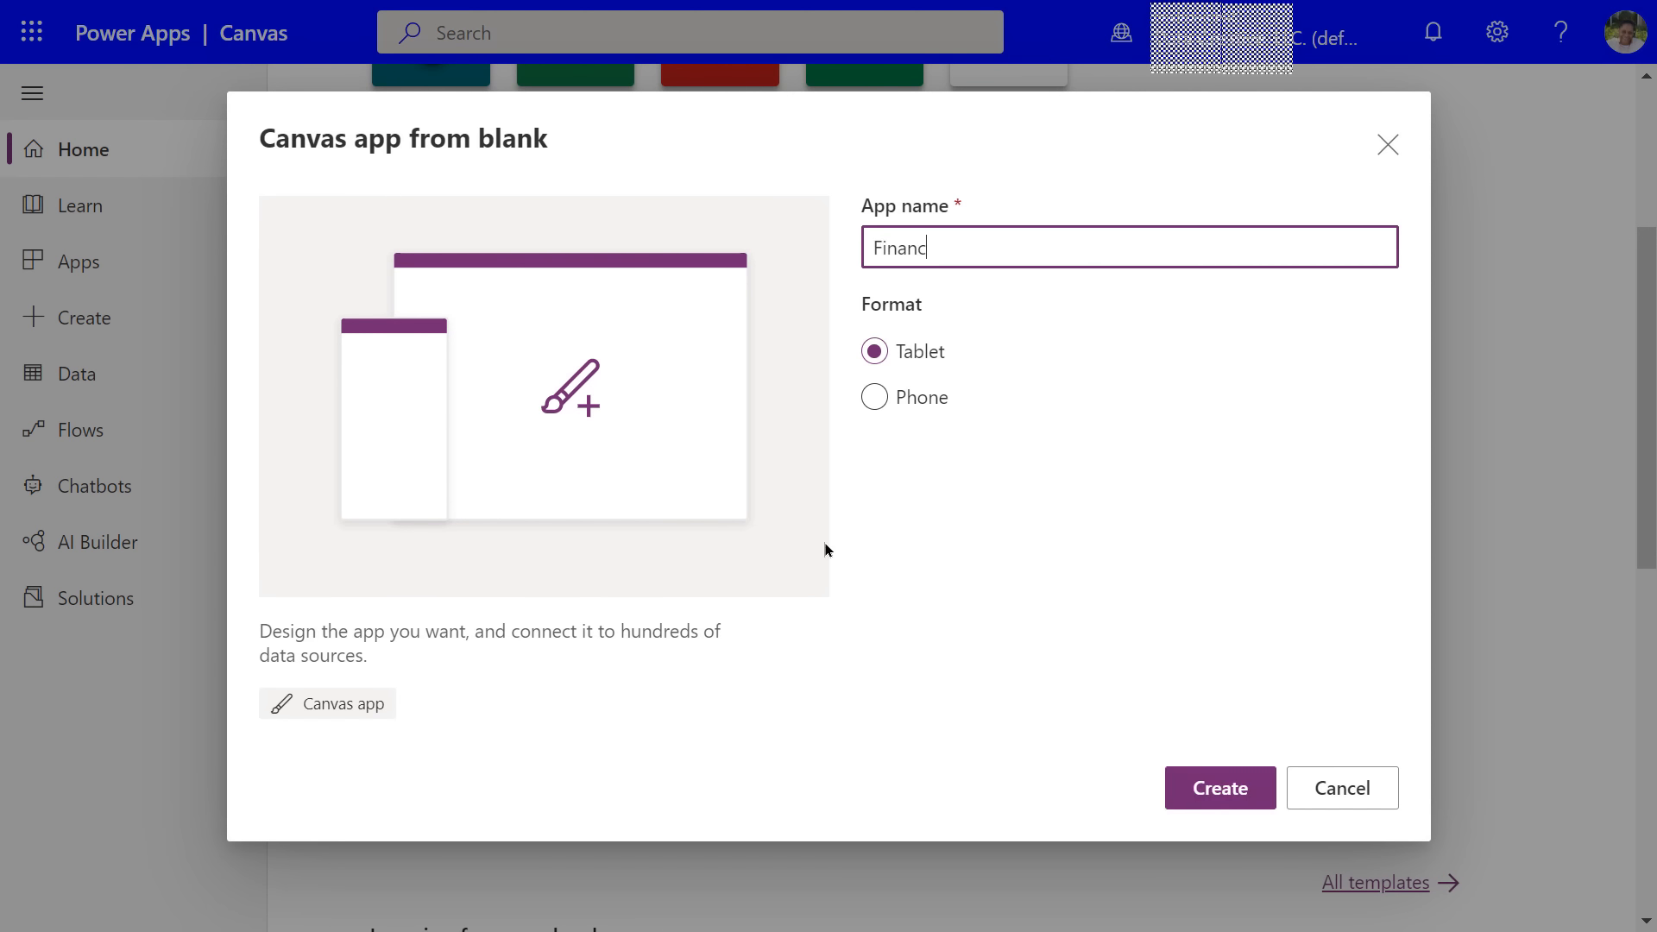
pyautogui.write('s App')
pyautogui.click(1217, 796)
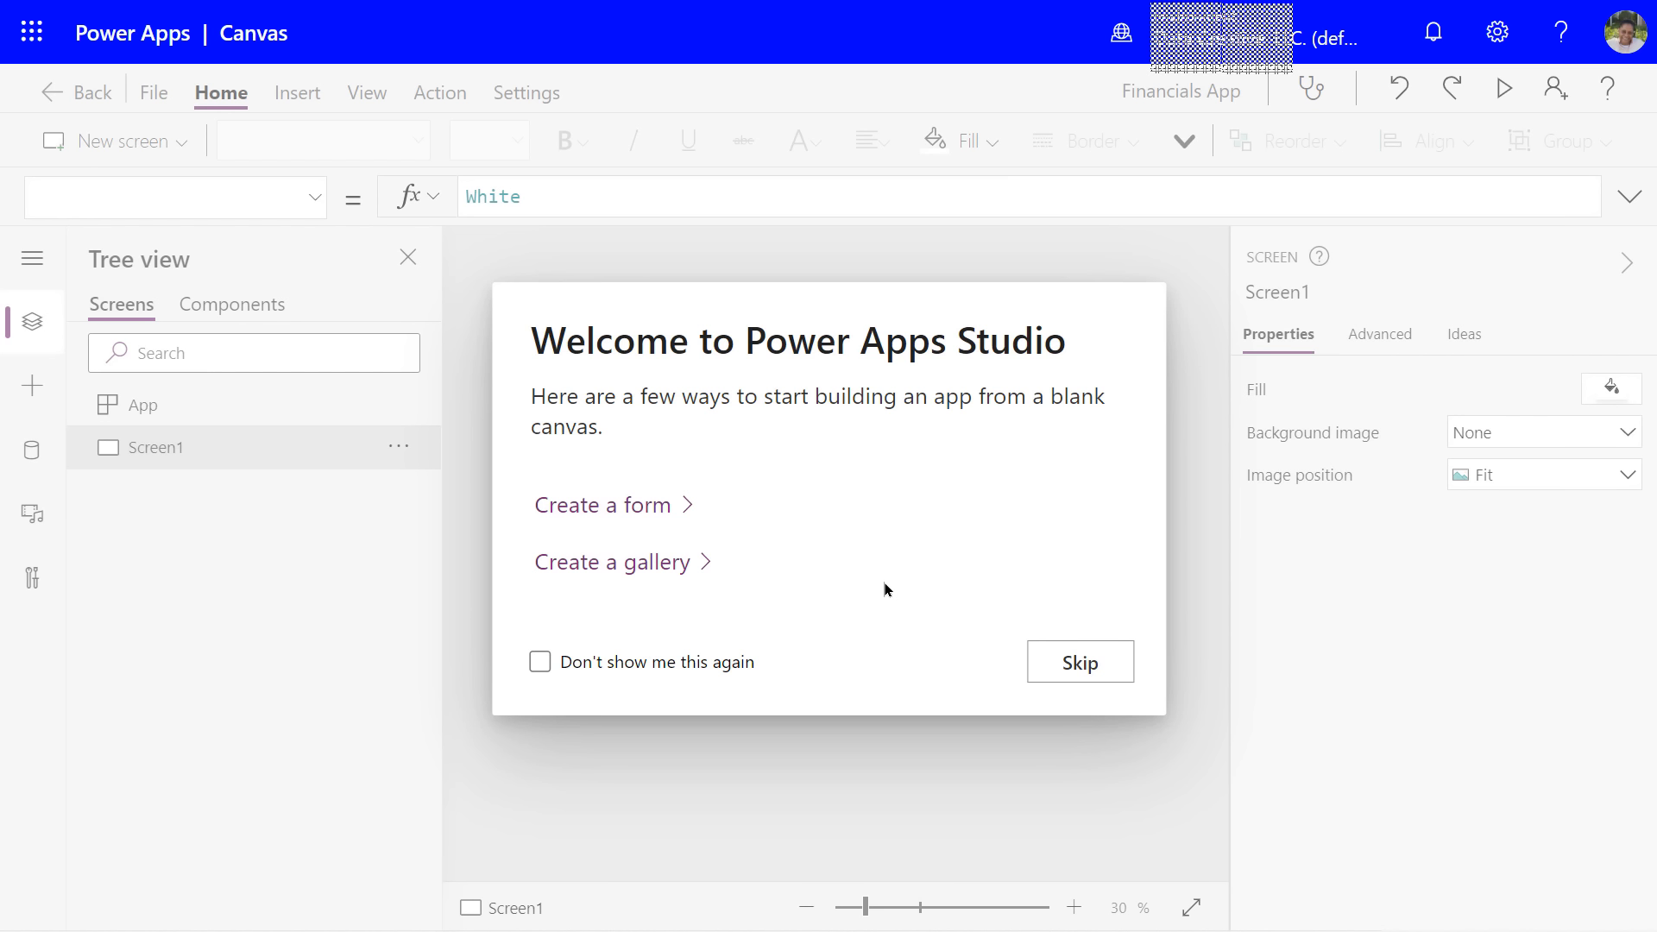
pyautogui.click(614, 566)
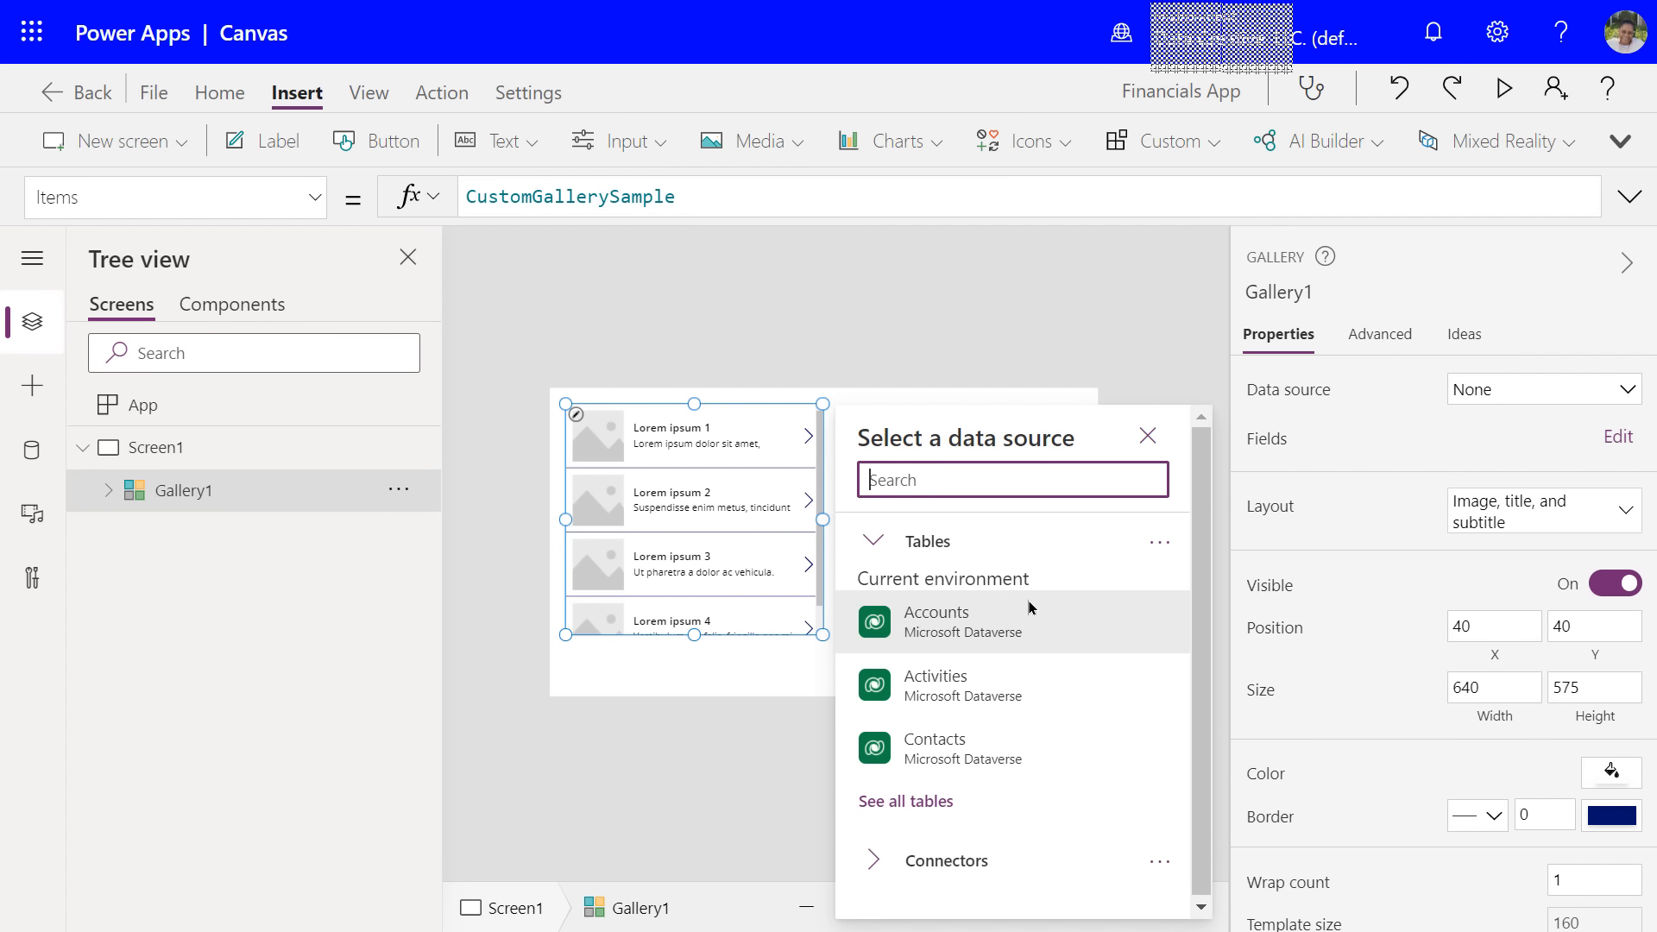
# - Look through the tables and connectors offered as data sources for the gallery
pyautogui.moveTo(956, 623)
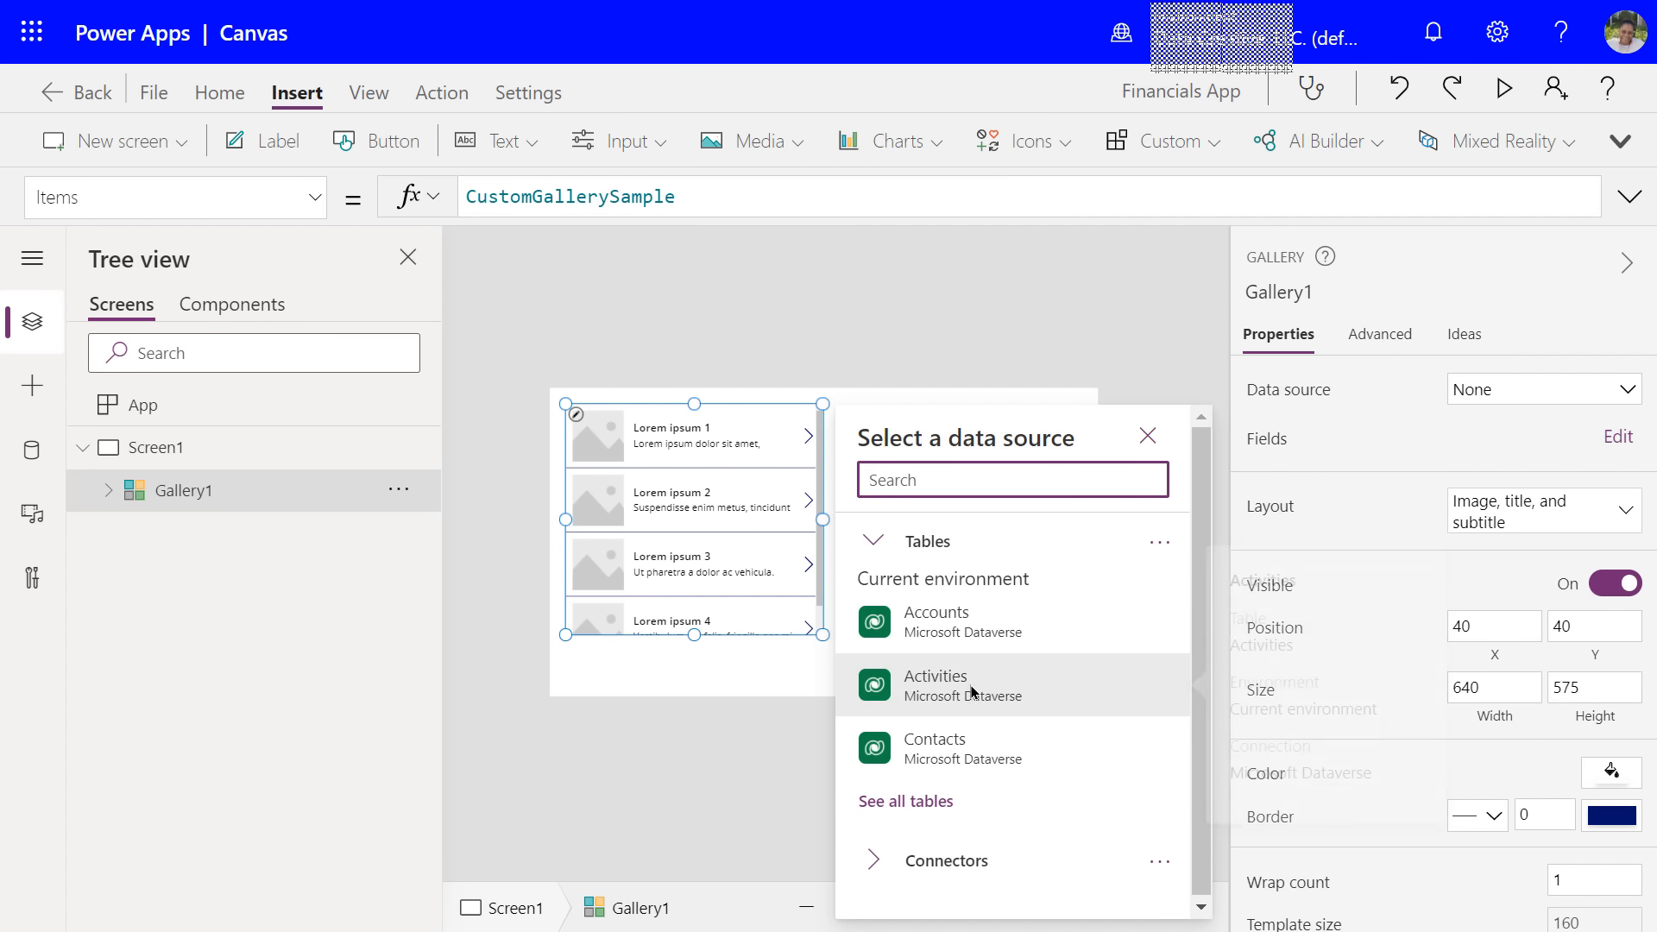
pyautogui.moveTo(980, 764)
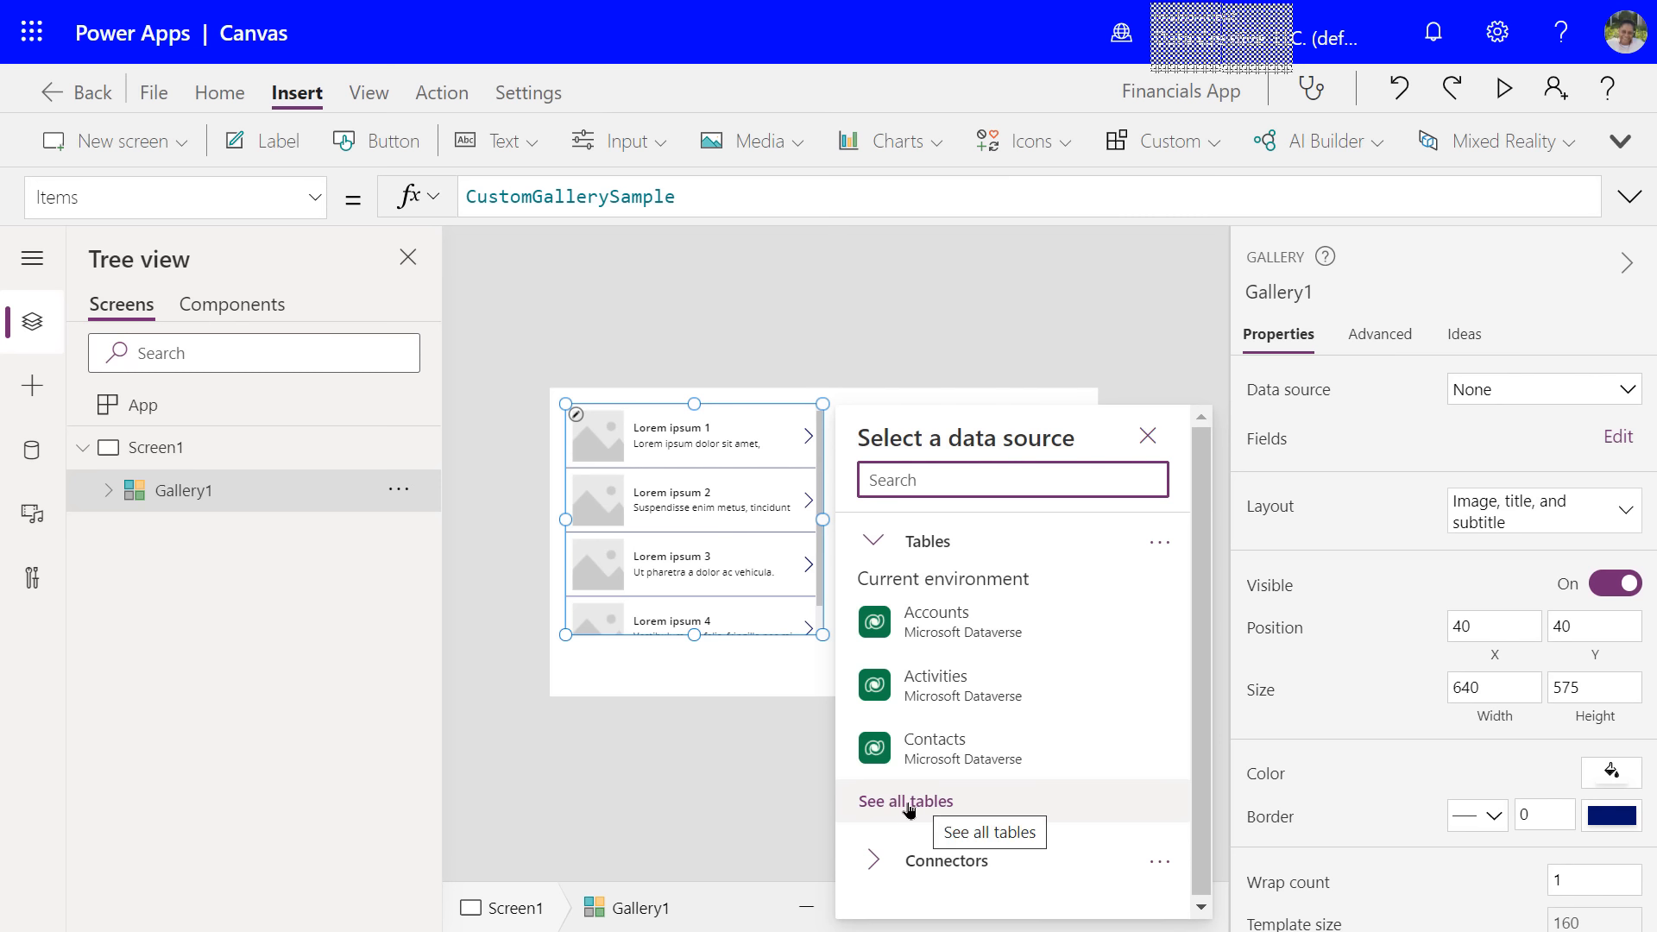
pyautogui.click(873, 542)
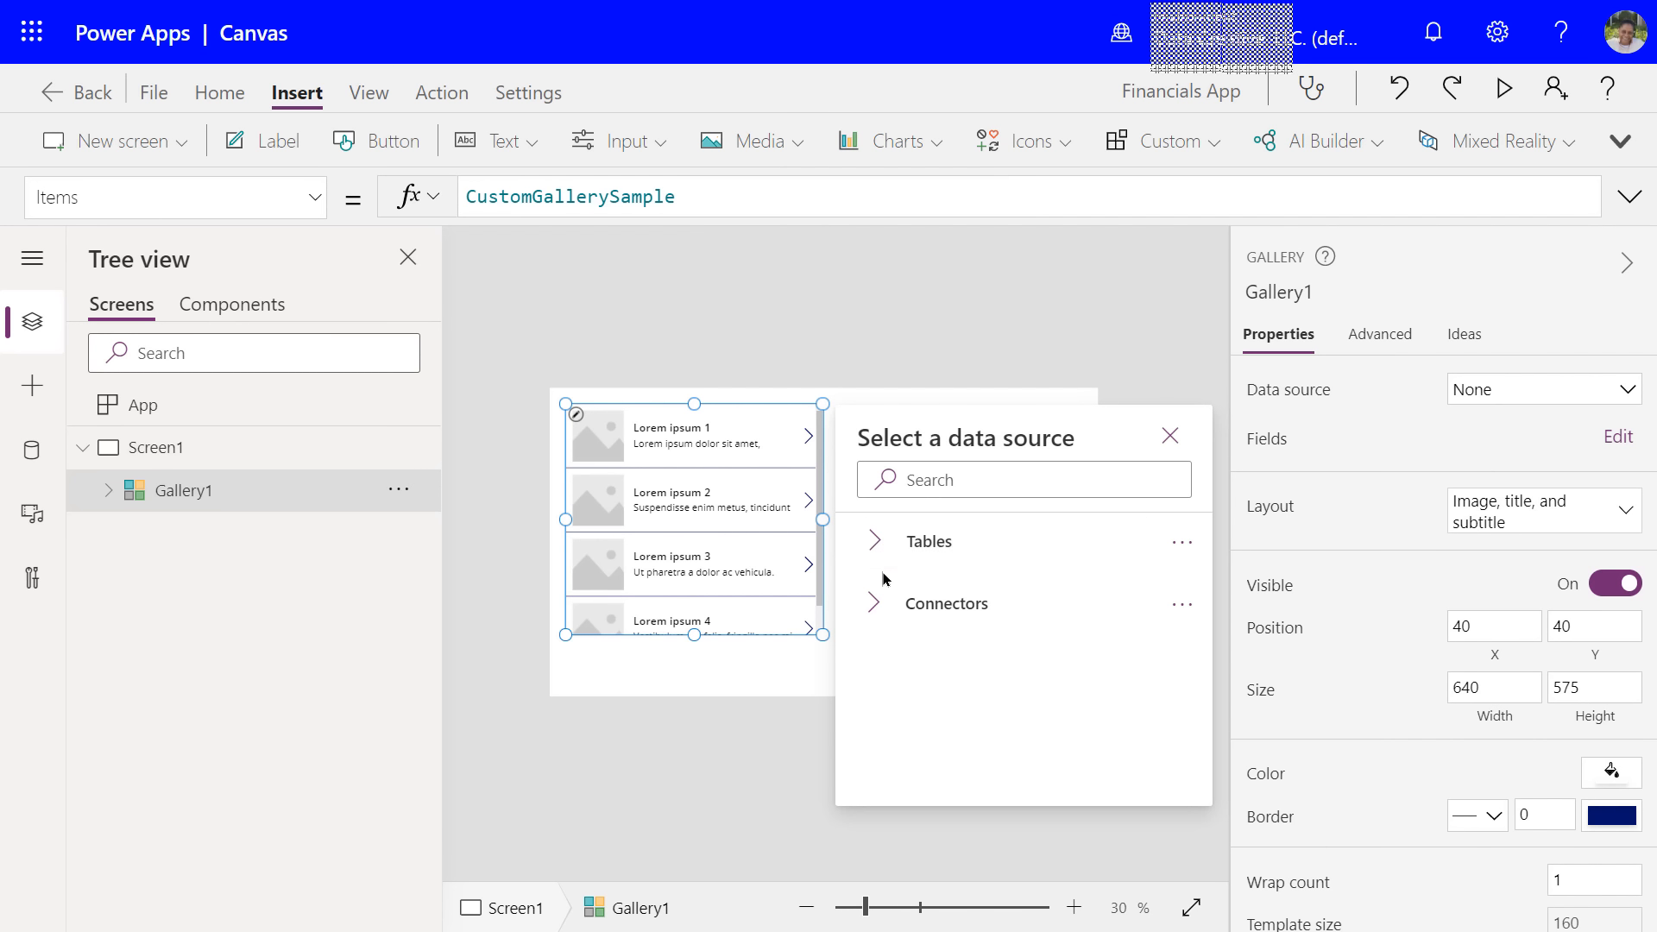
pyautogui.click(871, 603)
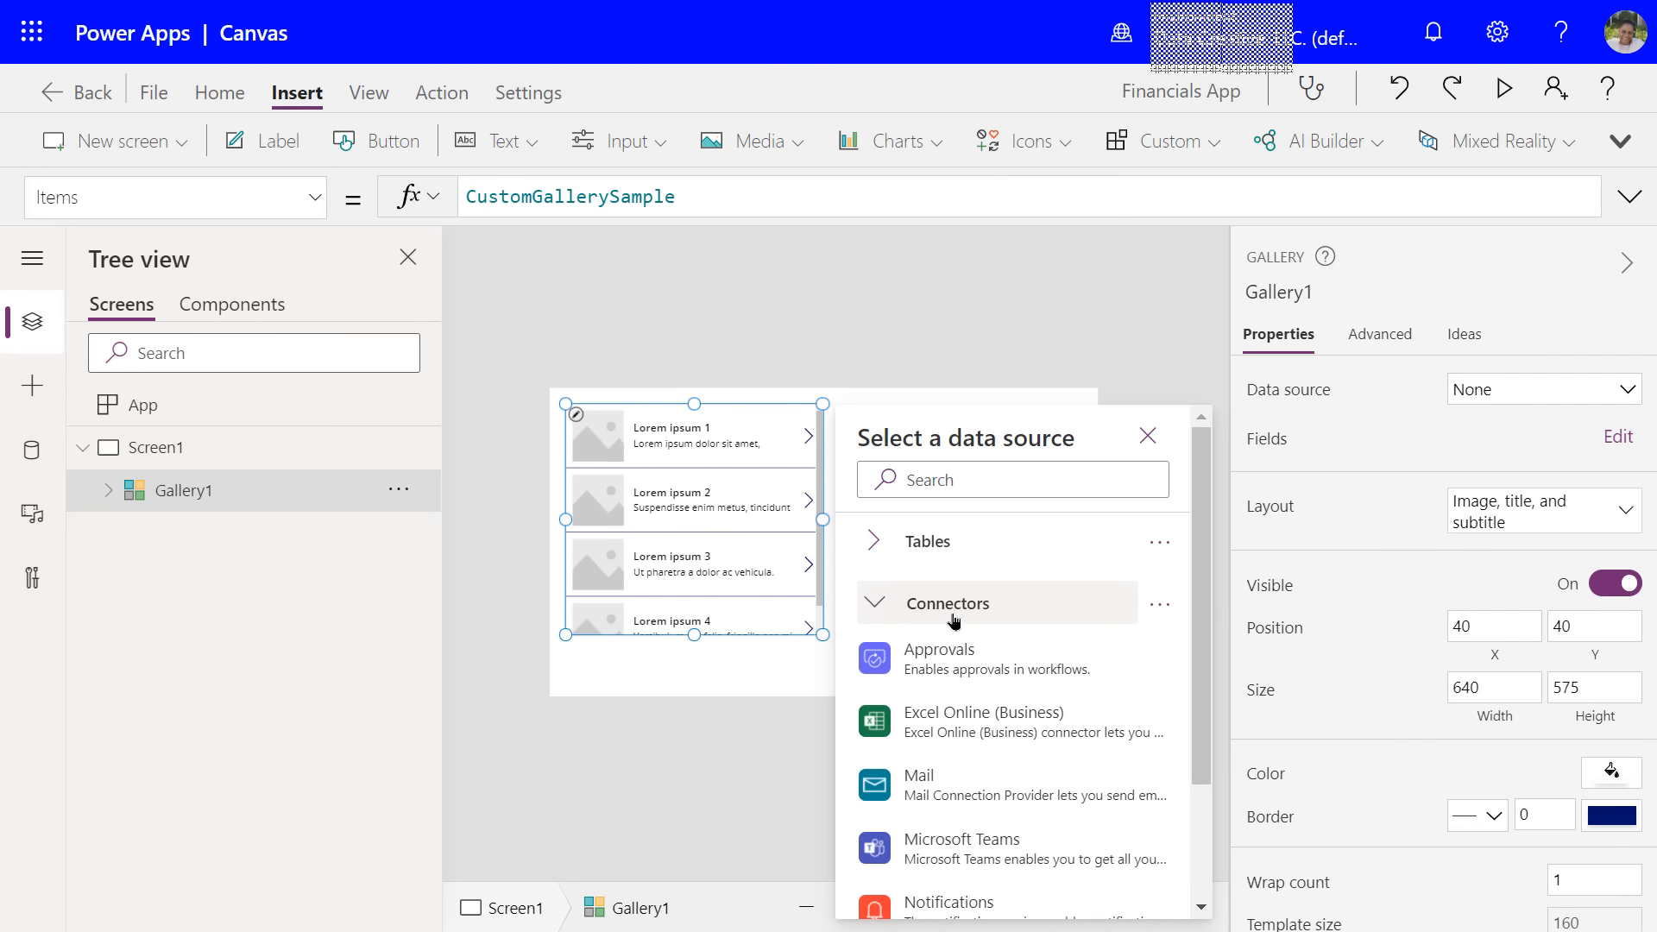
pyautogui.scroll(-3, 952, 618)
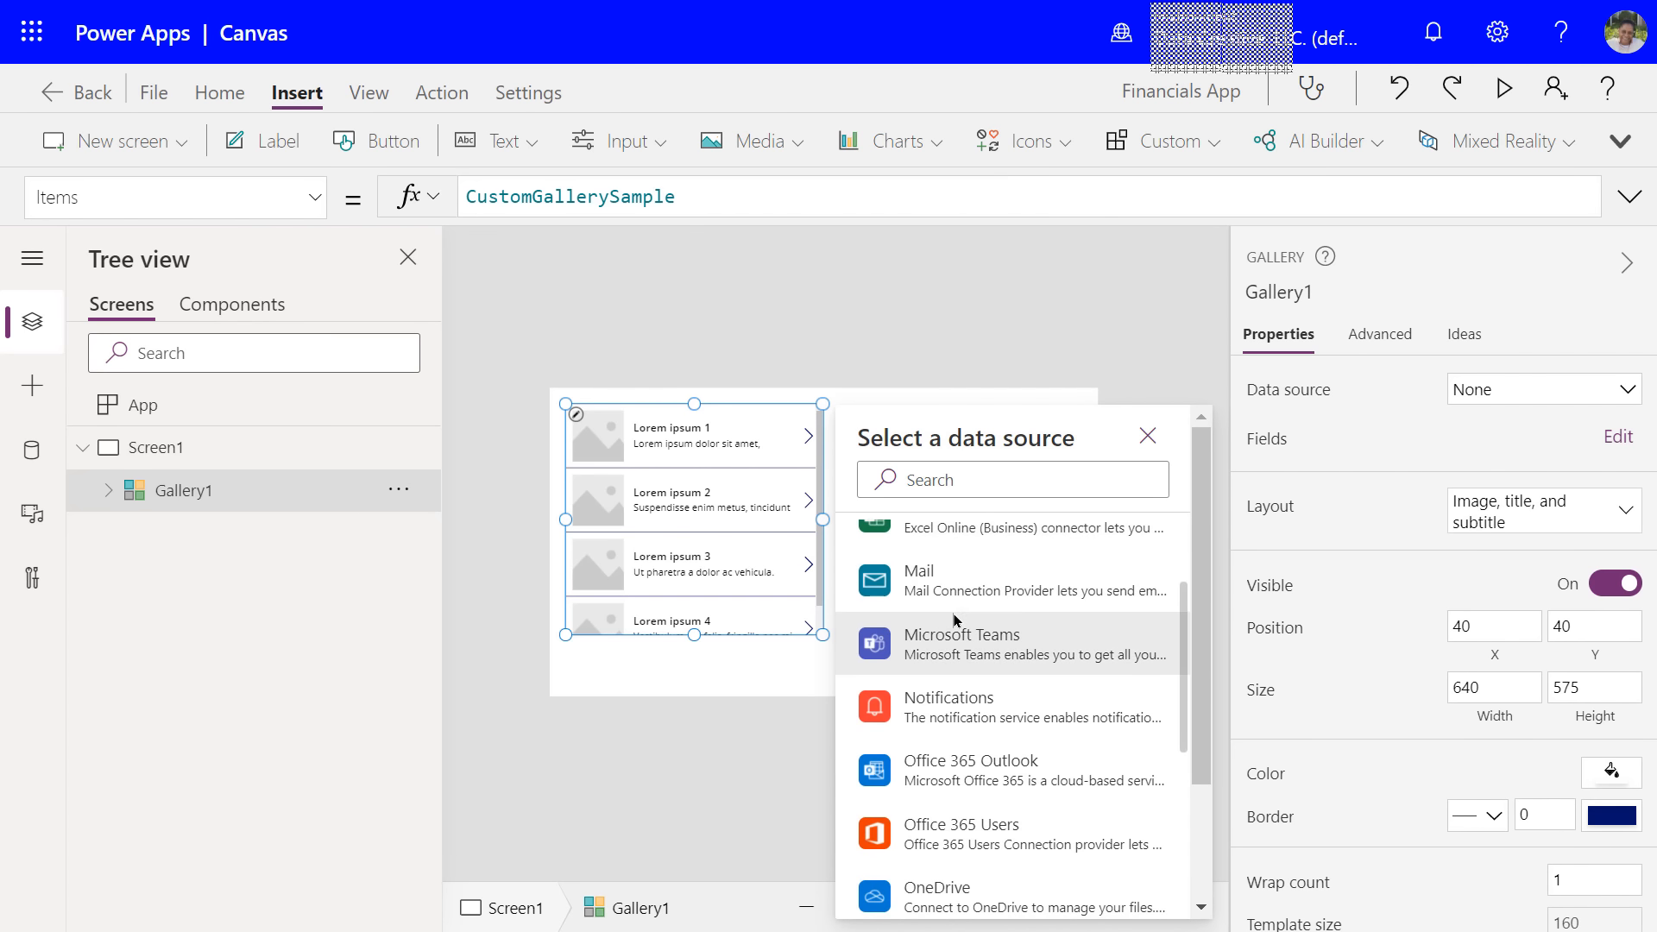
pyautogui.scroll(-5, 954, 620)
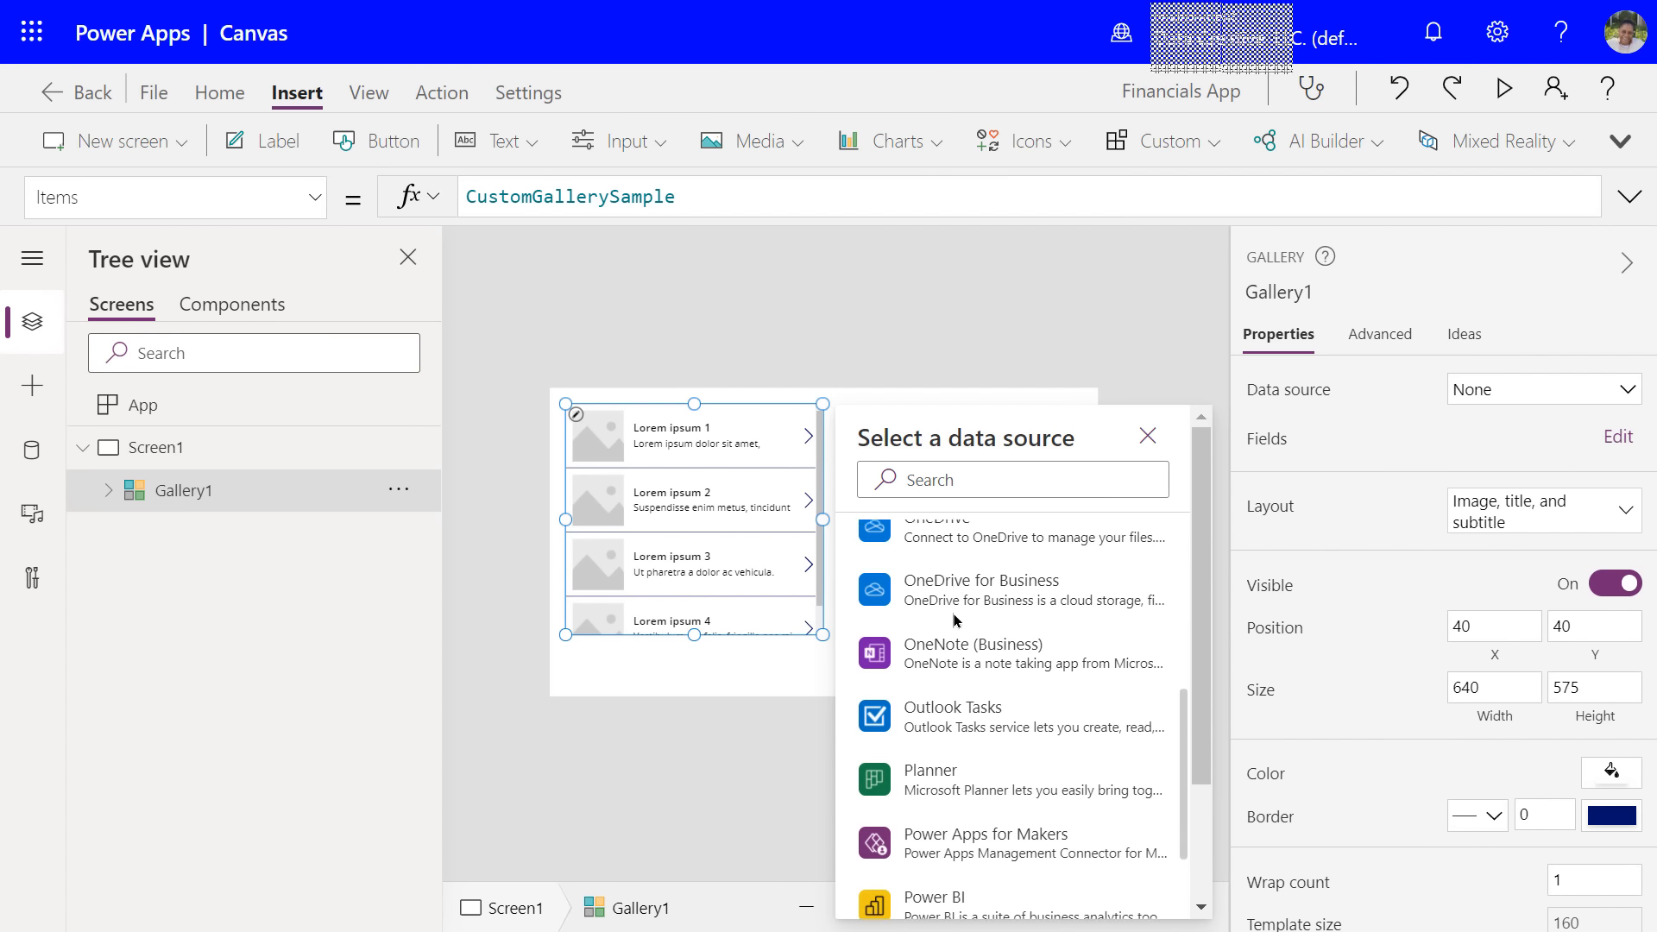
pyautogui.scroll(-3, 954, 619)
pyautogui.scroll(2, 956, 619)
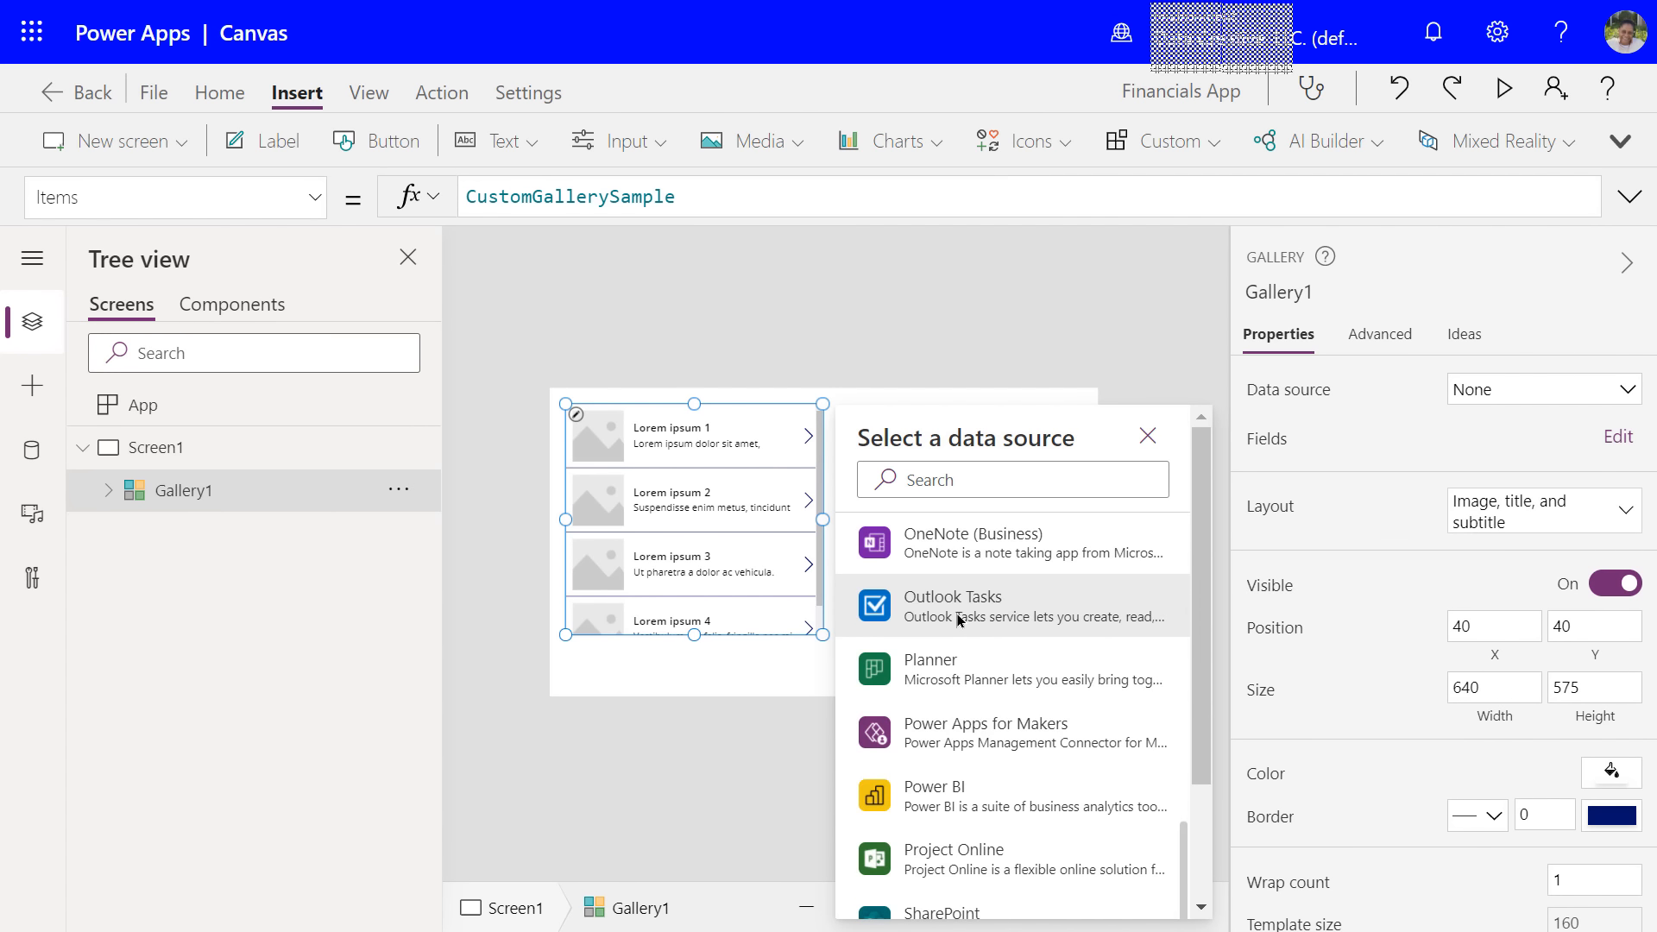
pyautogui.scroll(4, 958, 619)
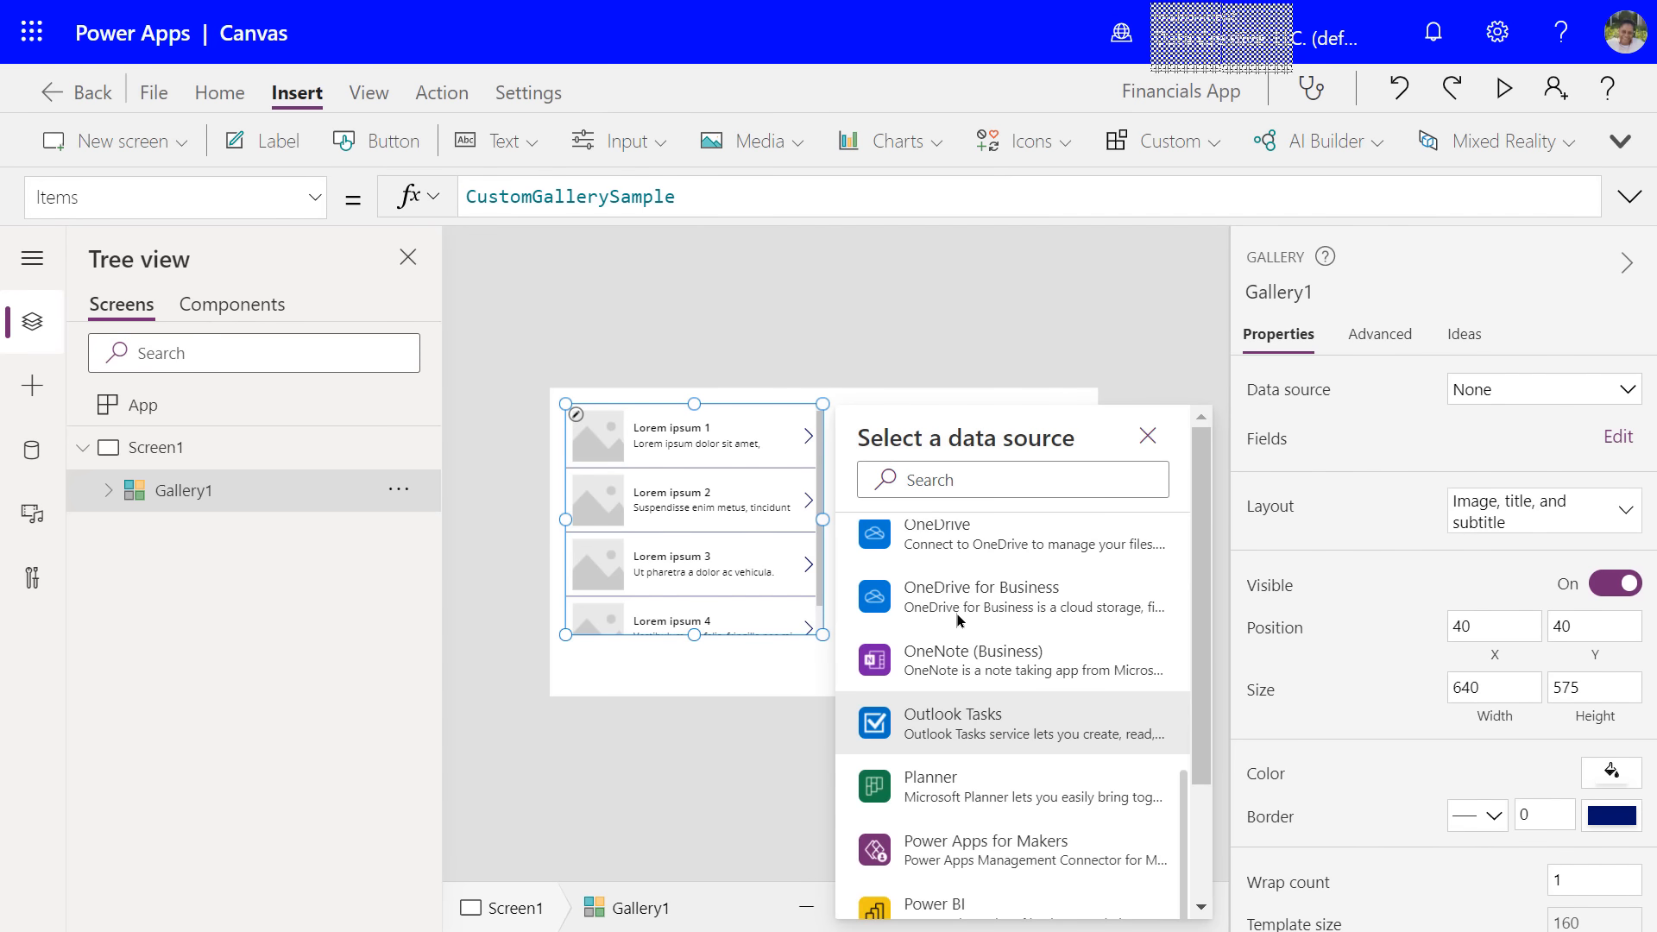
pyautogui.scroll(5, 959, 621)
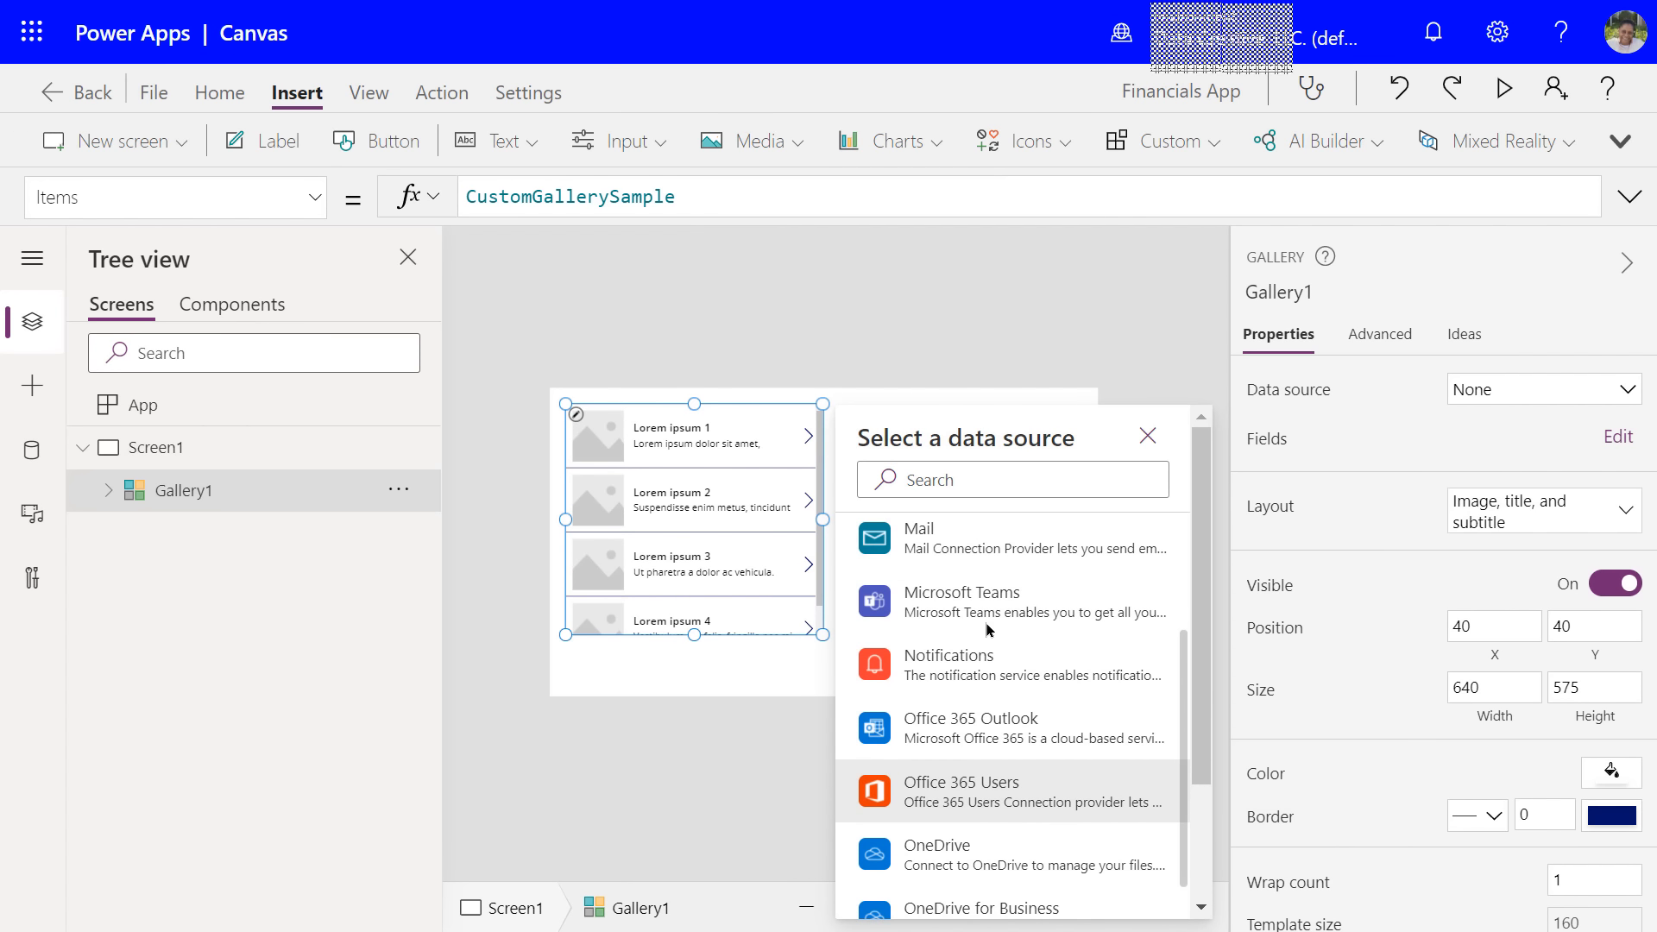
pyautogui.scroll(2, 988, 629)
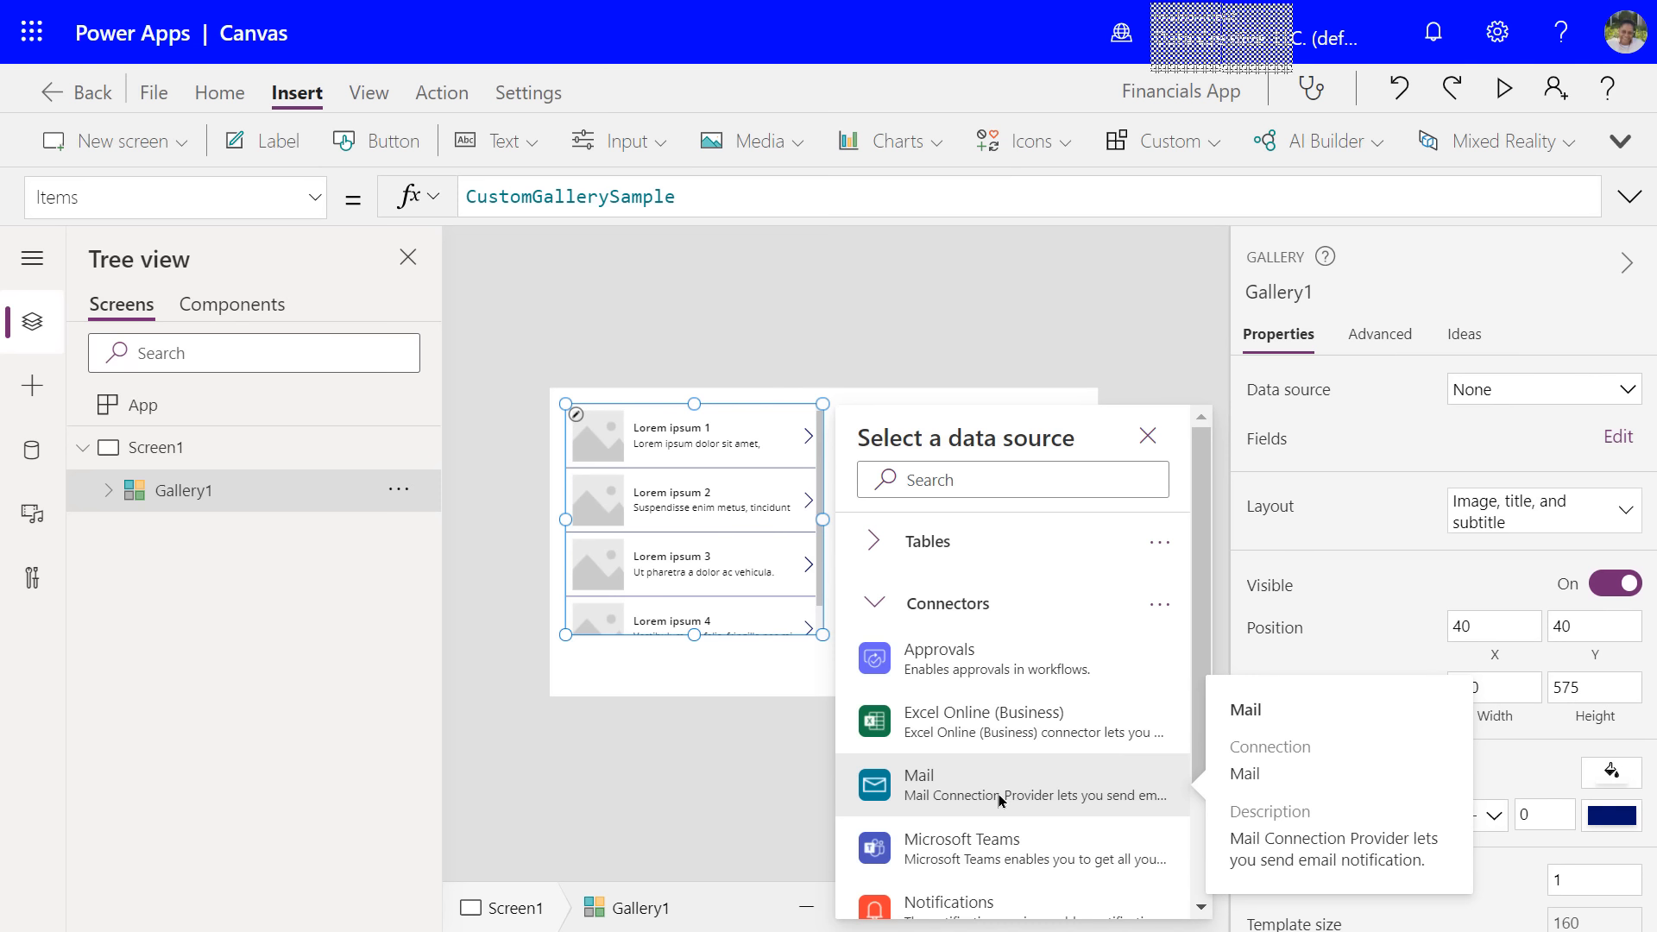
# - Use the Excel Online (Business) connector to choose Financial Sample.xlsx from the Power Apps folder on OneDrive
pyautogui.moveTo(932, 736)
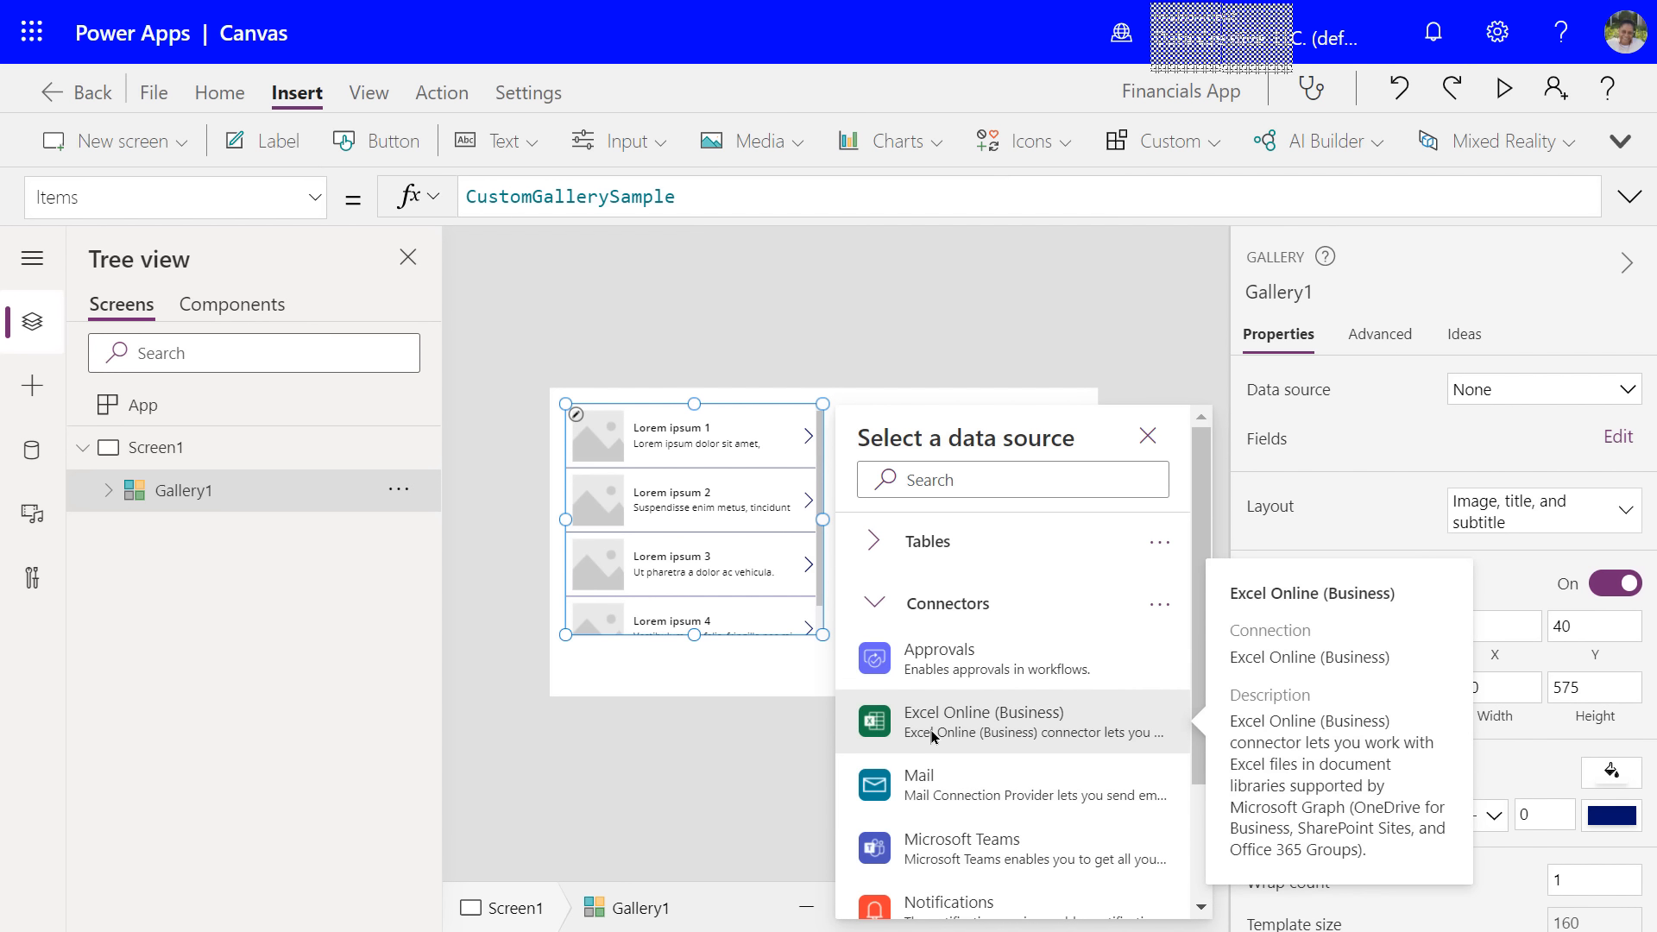
pyautogui.click(932, 736)
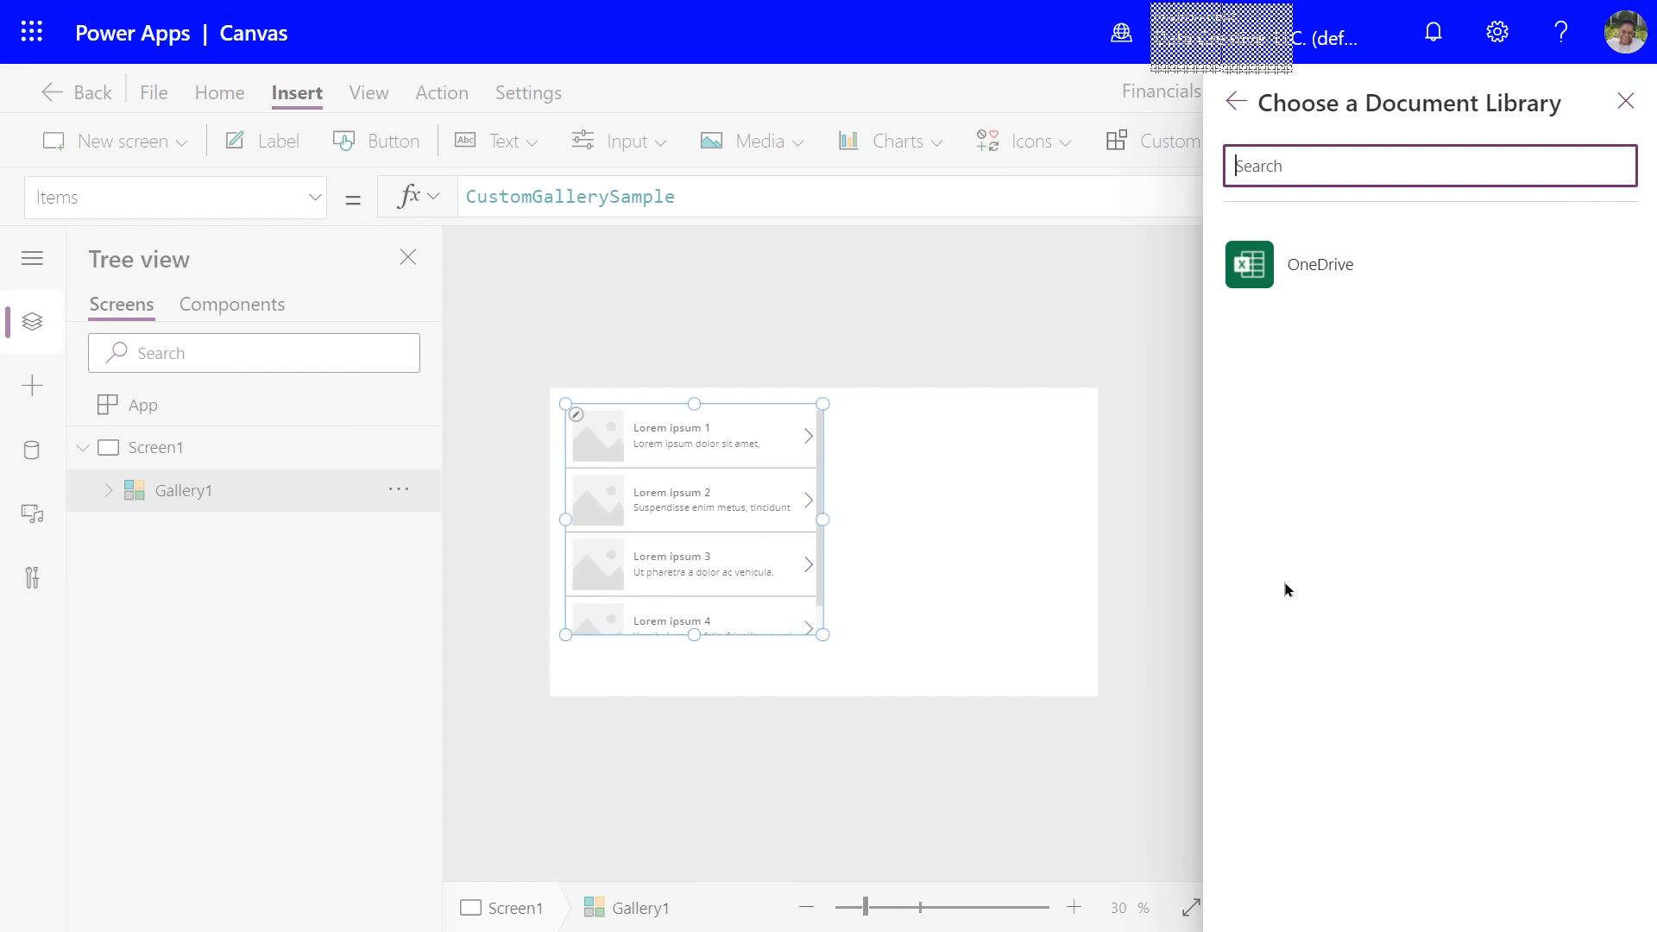
pyautogui.click(1301, 271)
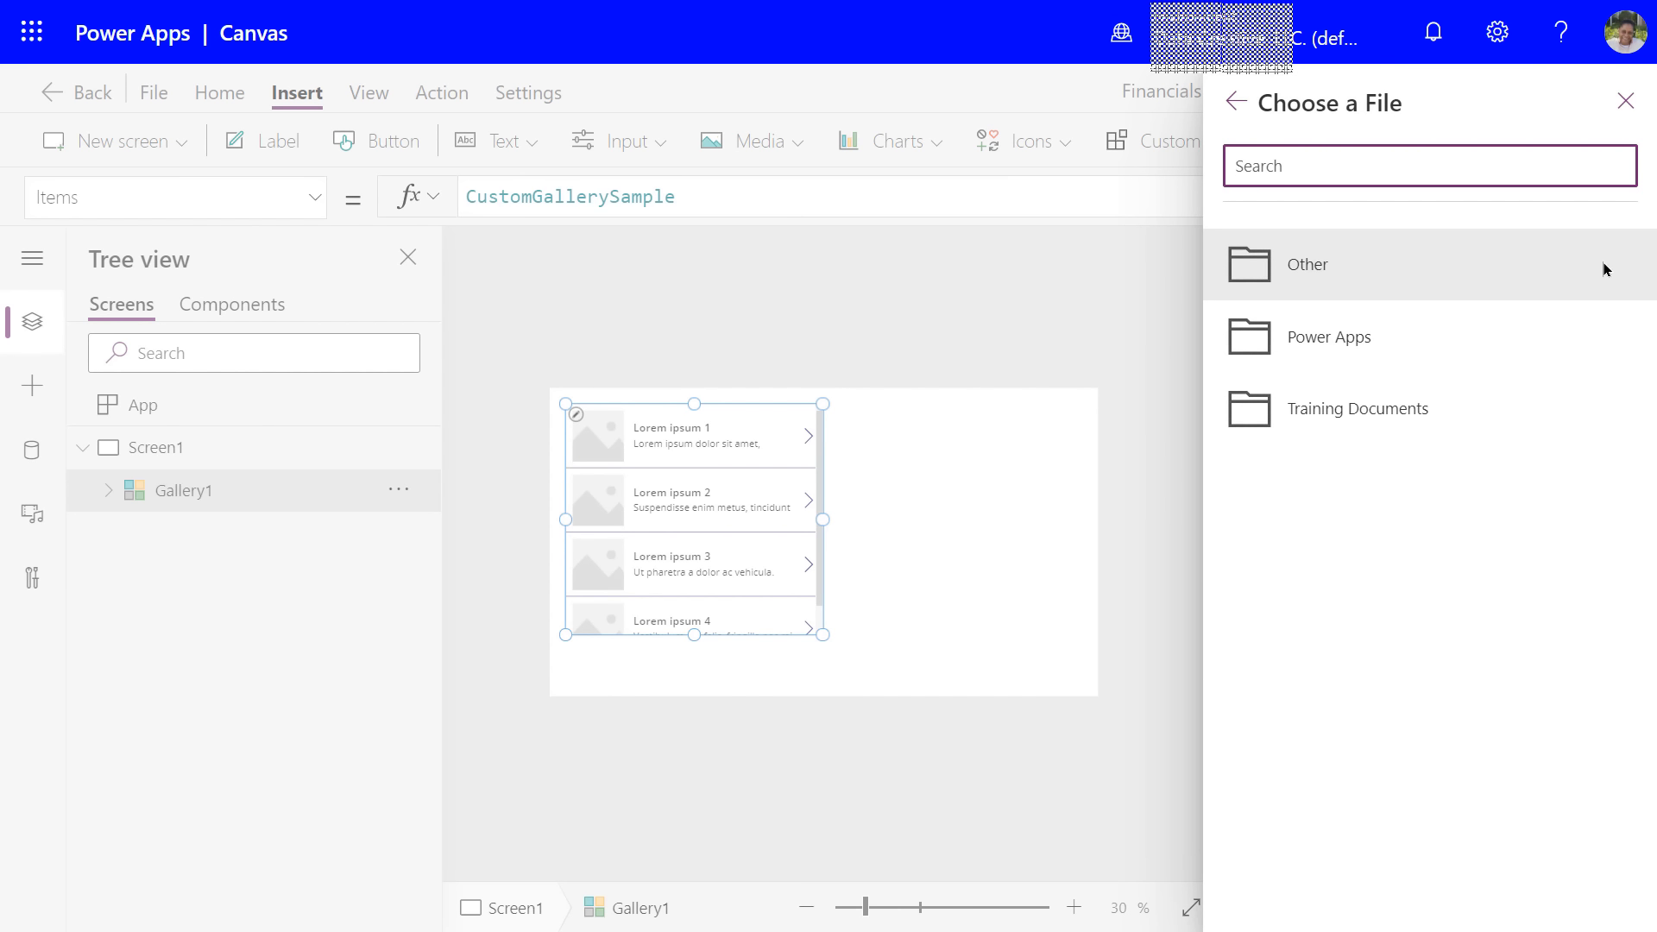
pyautogui.click(1337, 337)
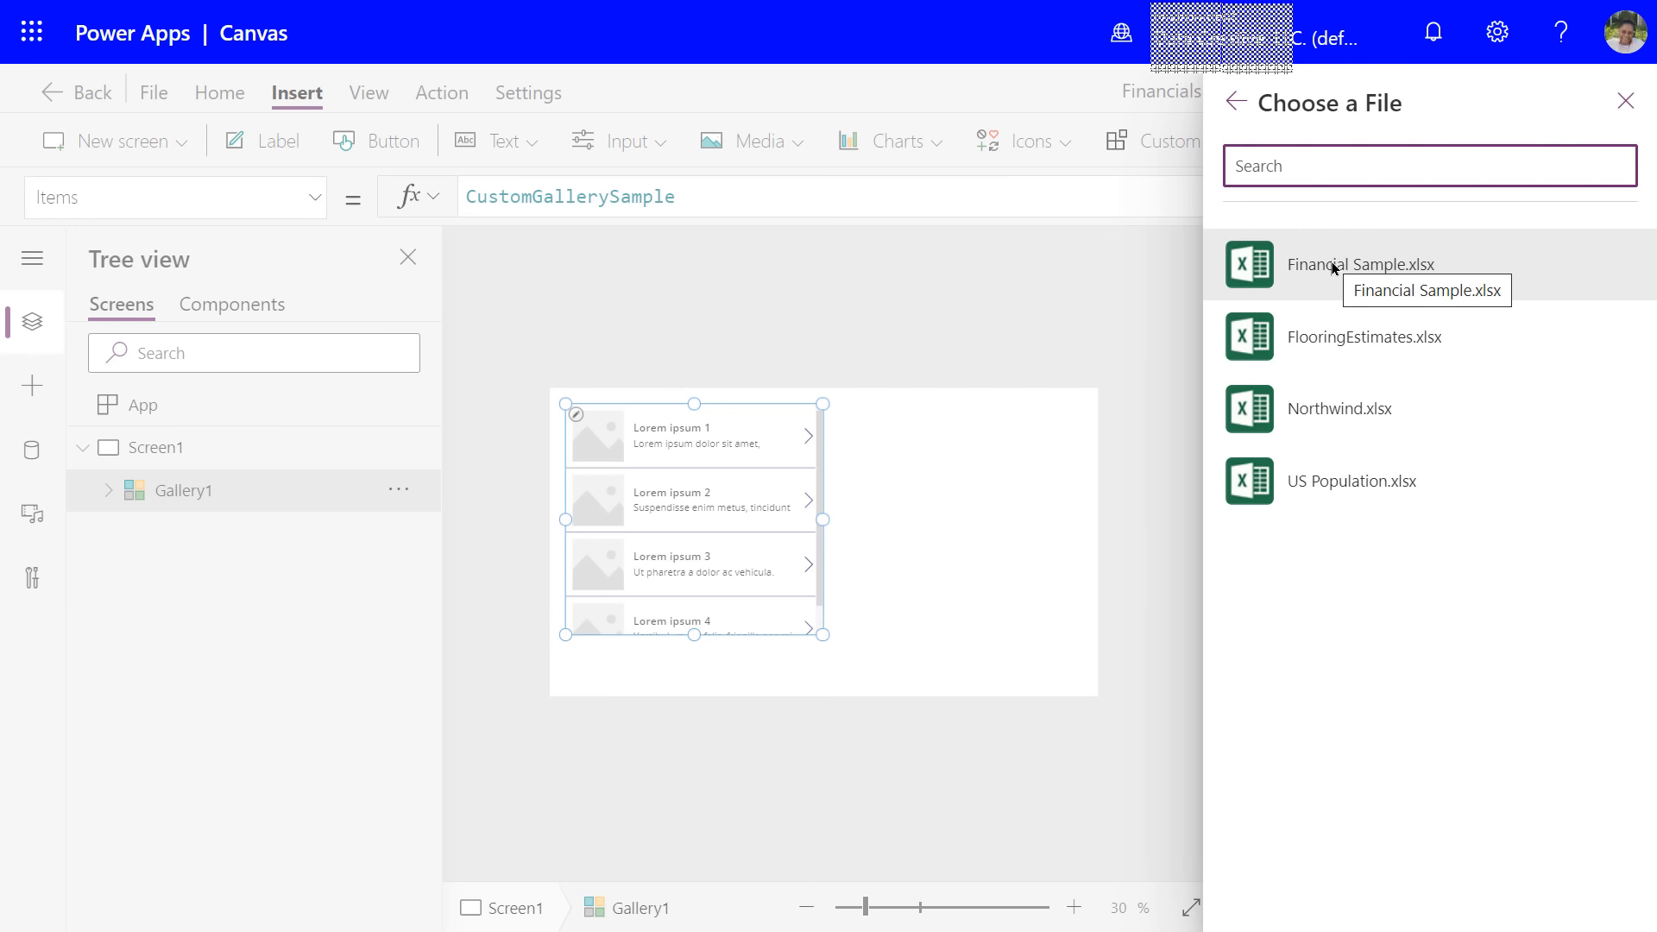
pyautogui.click(1331, 266)
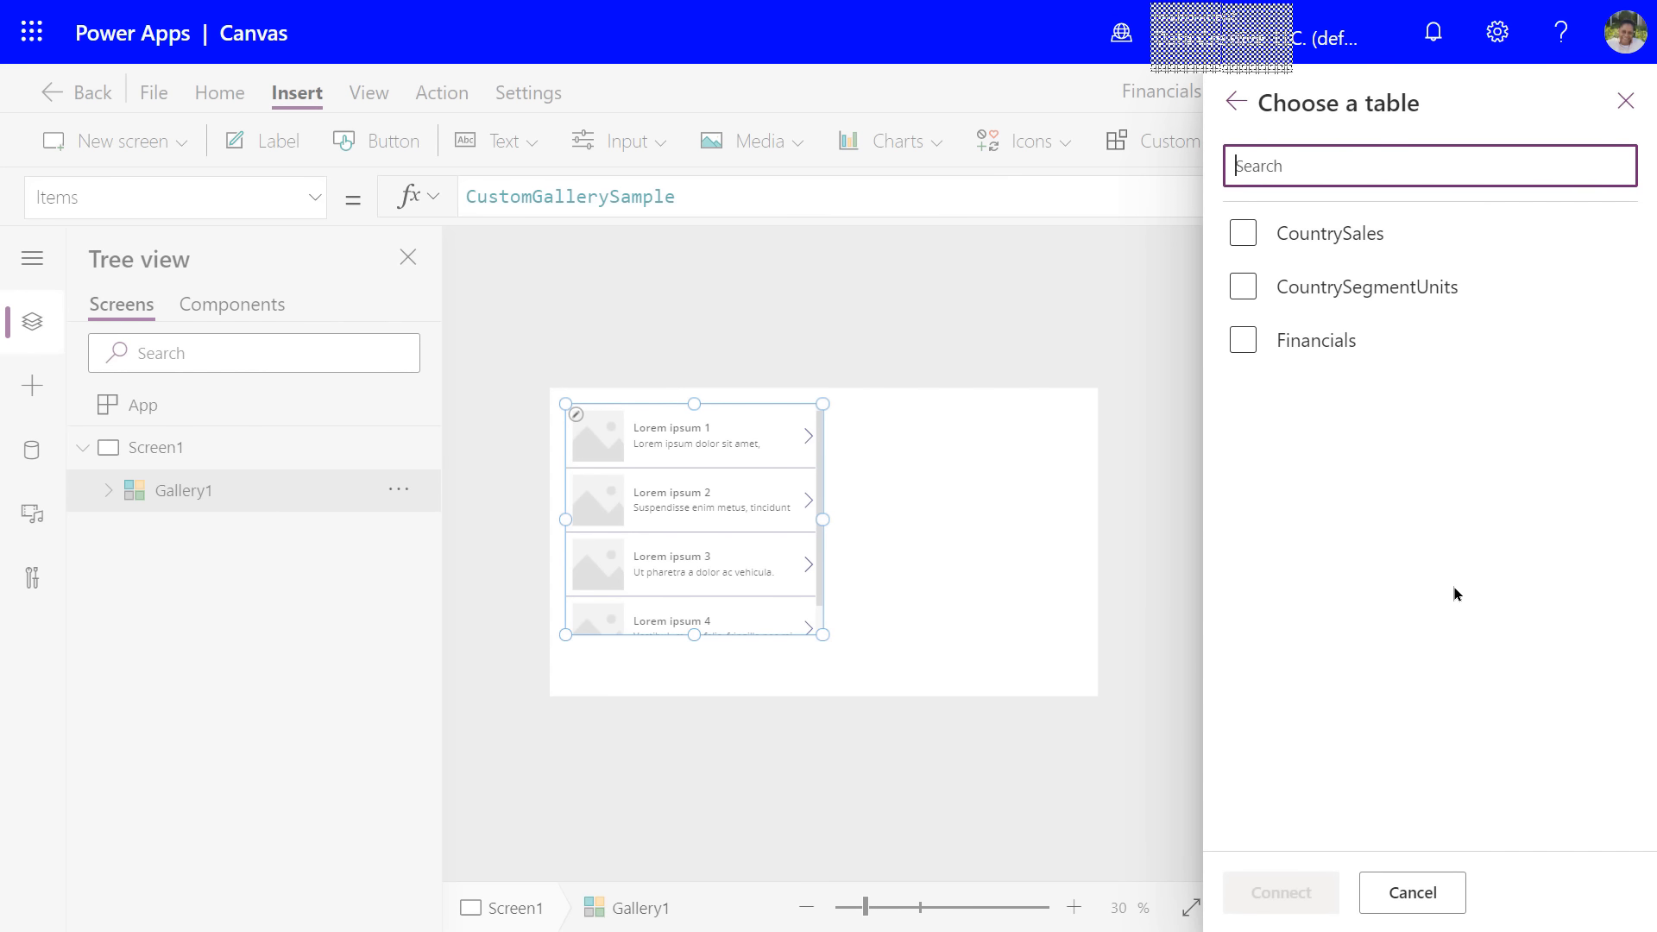
# - Select the CountrySales, CountrySegmentUnits and Financials tables and connect to them
pyautogui.click(1242, 252)
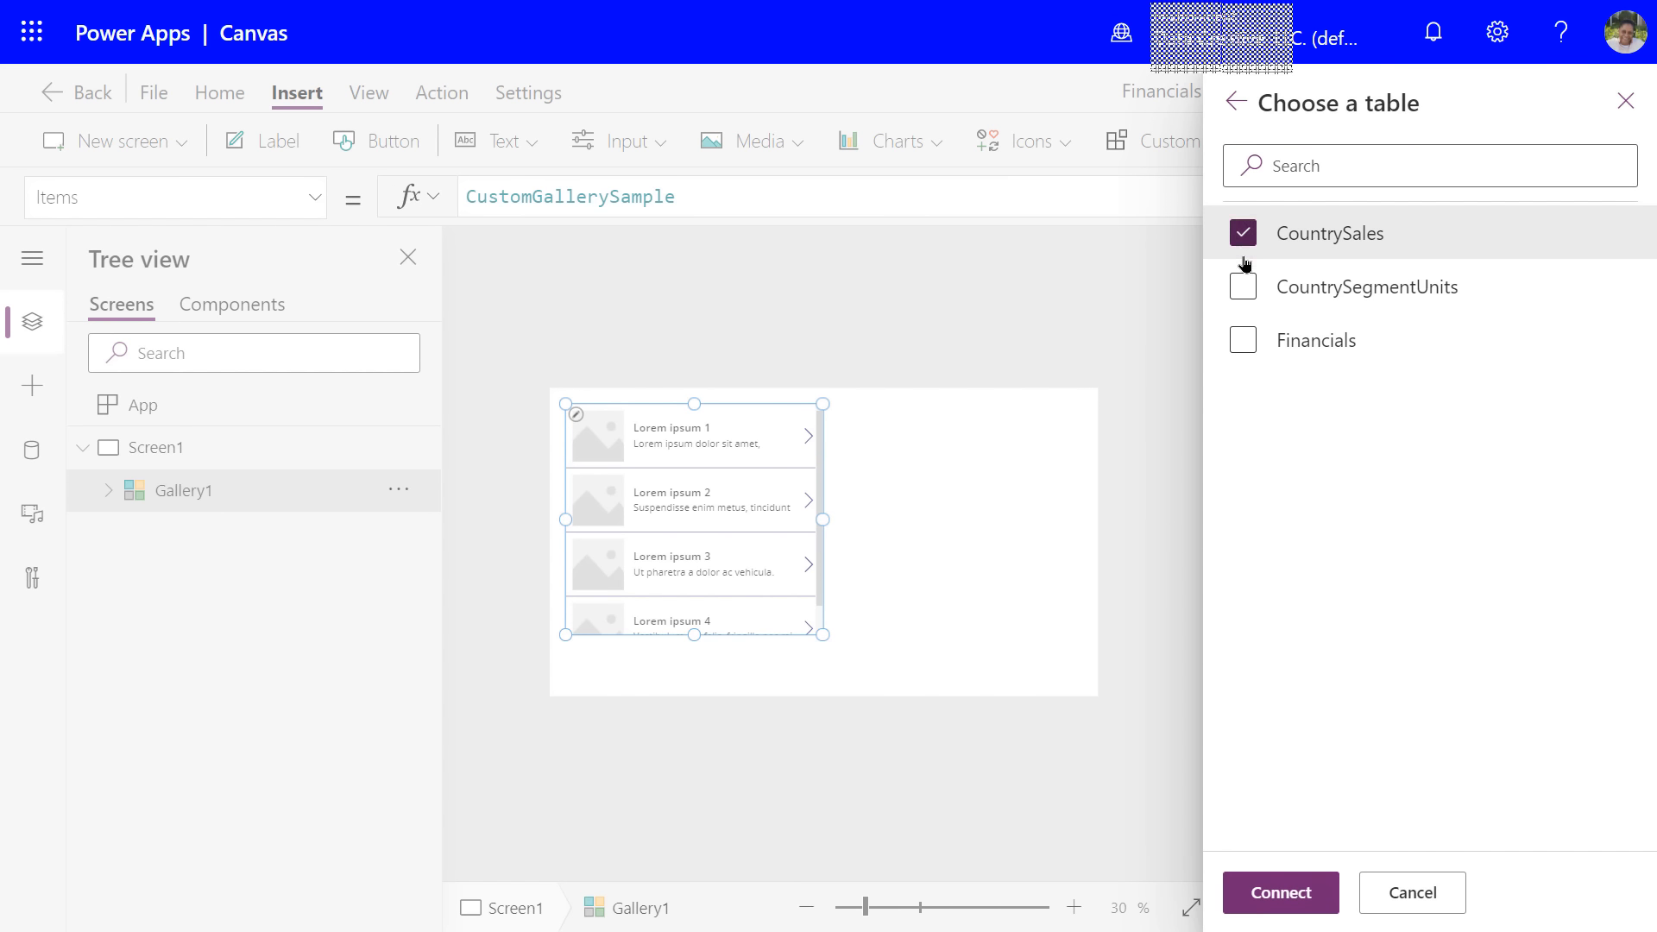
pyautogui.click(1242, 286)
pyautogui.click(1243, 340)
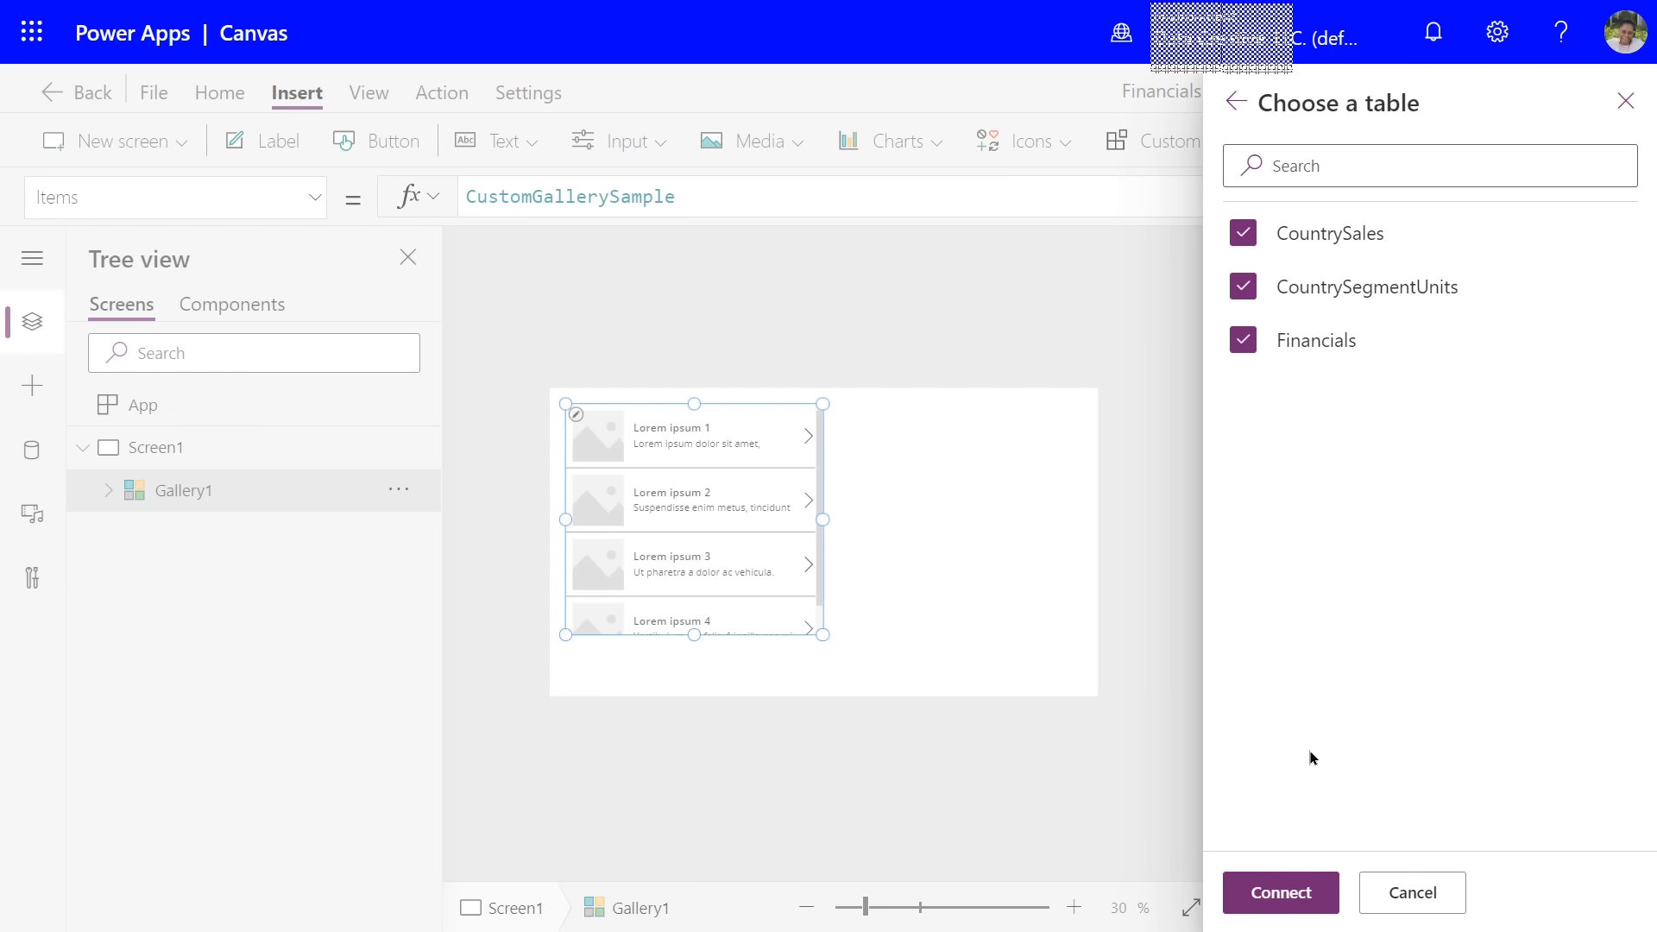
pyautogui.click(1307, 897)
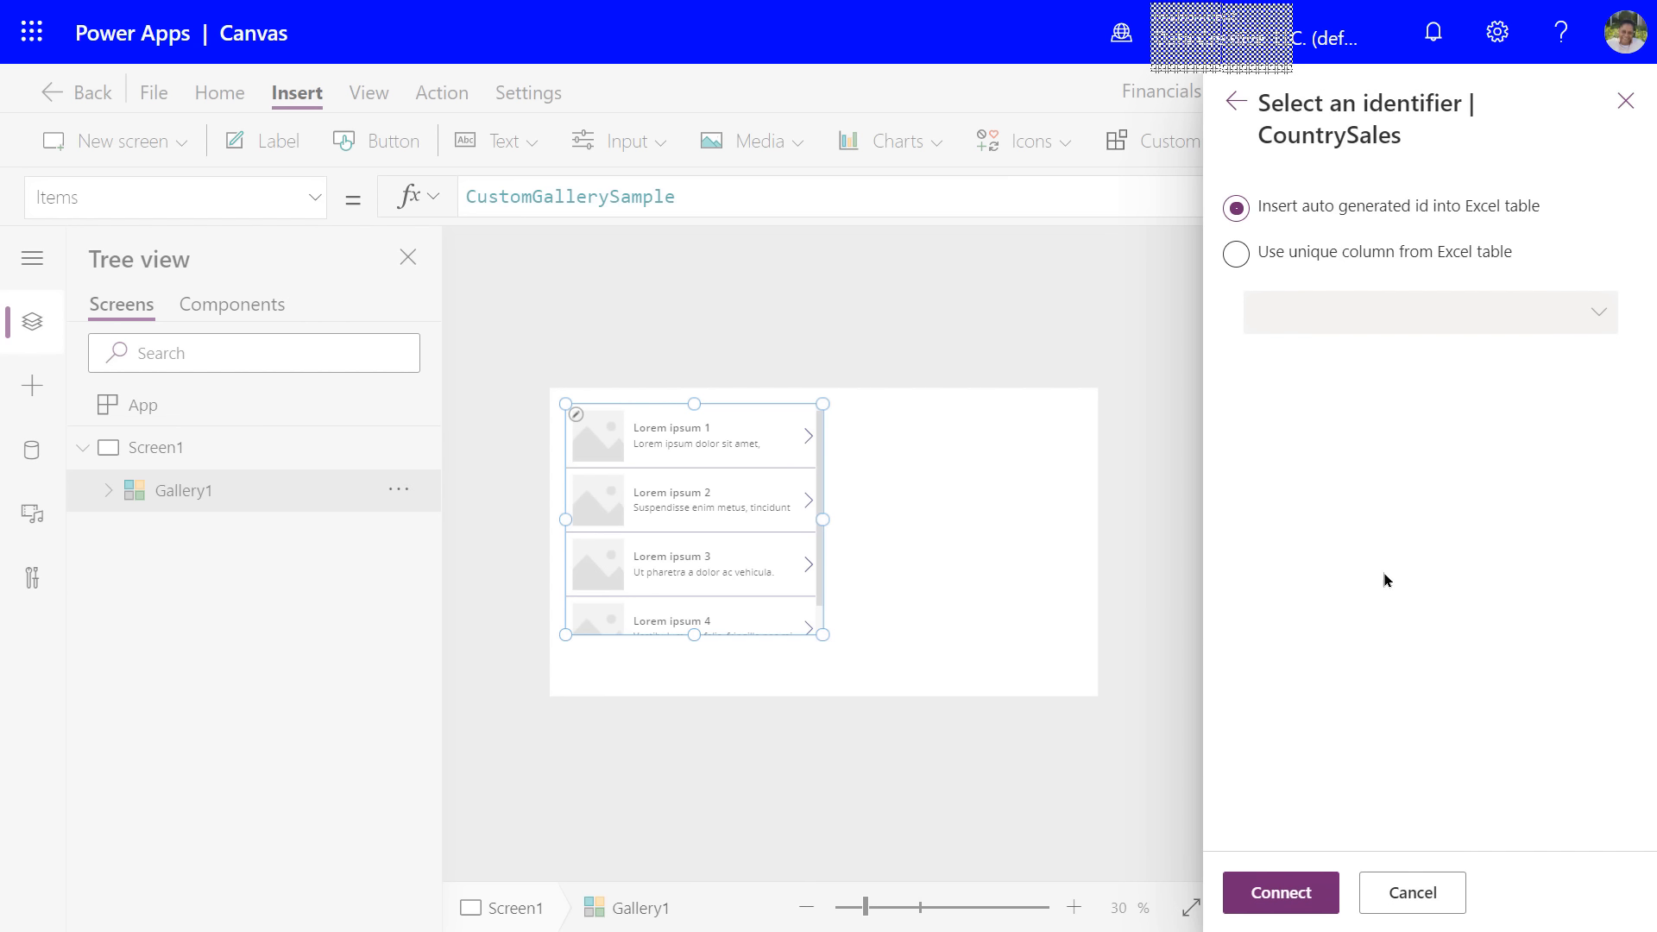
# - Set the unique Country column from the Excel table as the identifier for CountrySales and connect it
pyautogui.click(1242, 258)
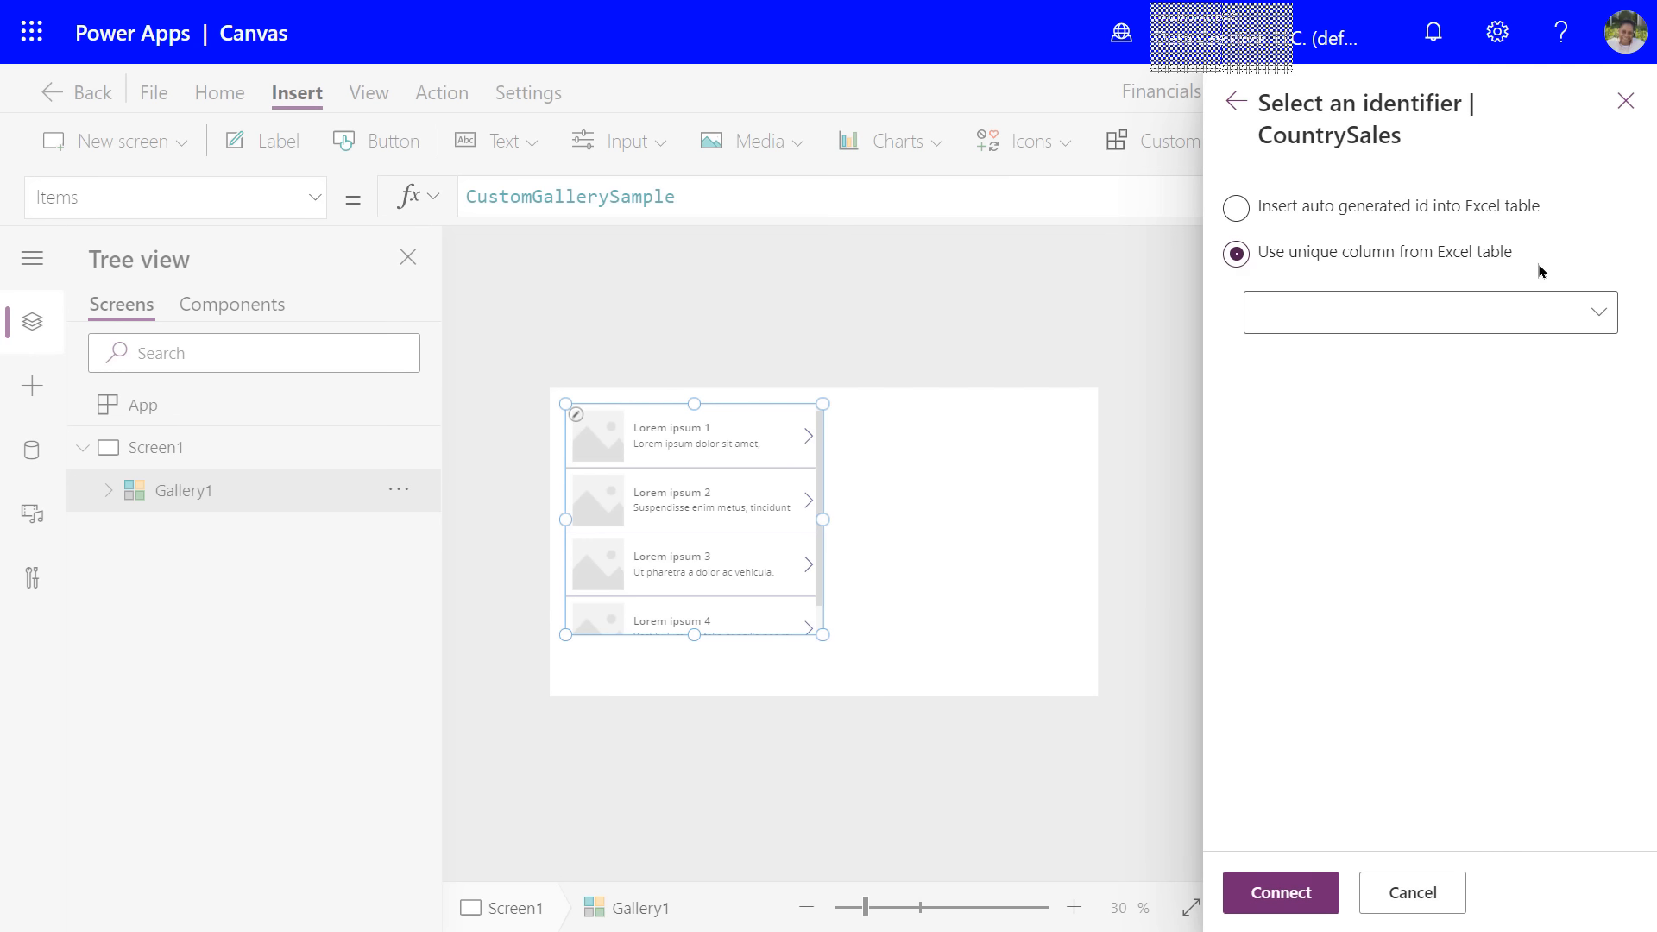
pyautogui.click(1604, 315)
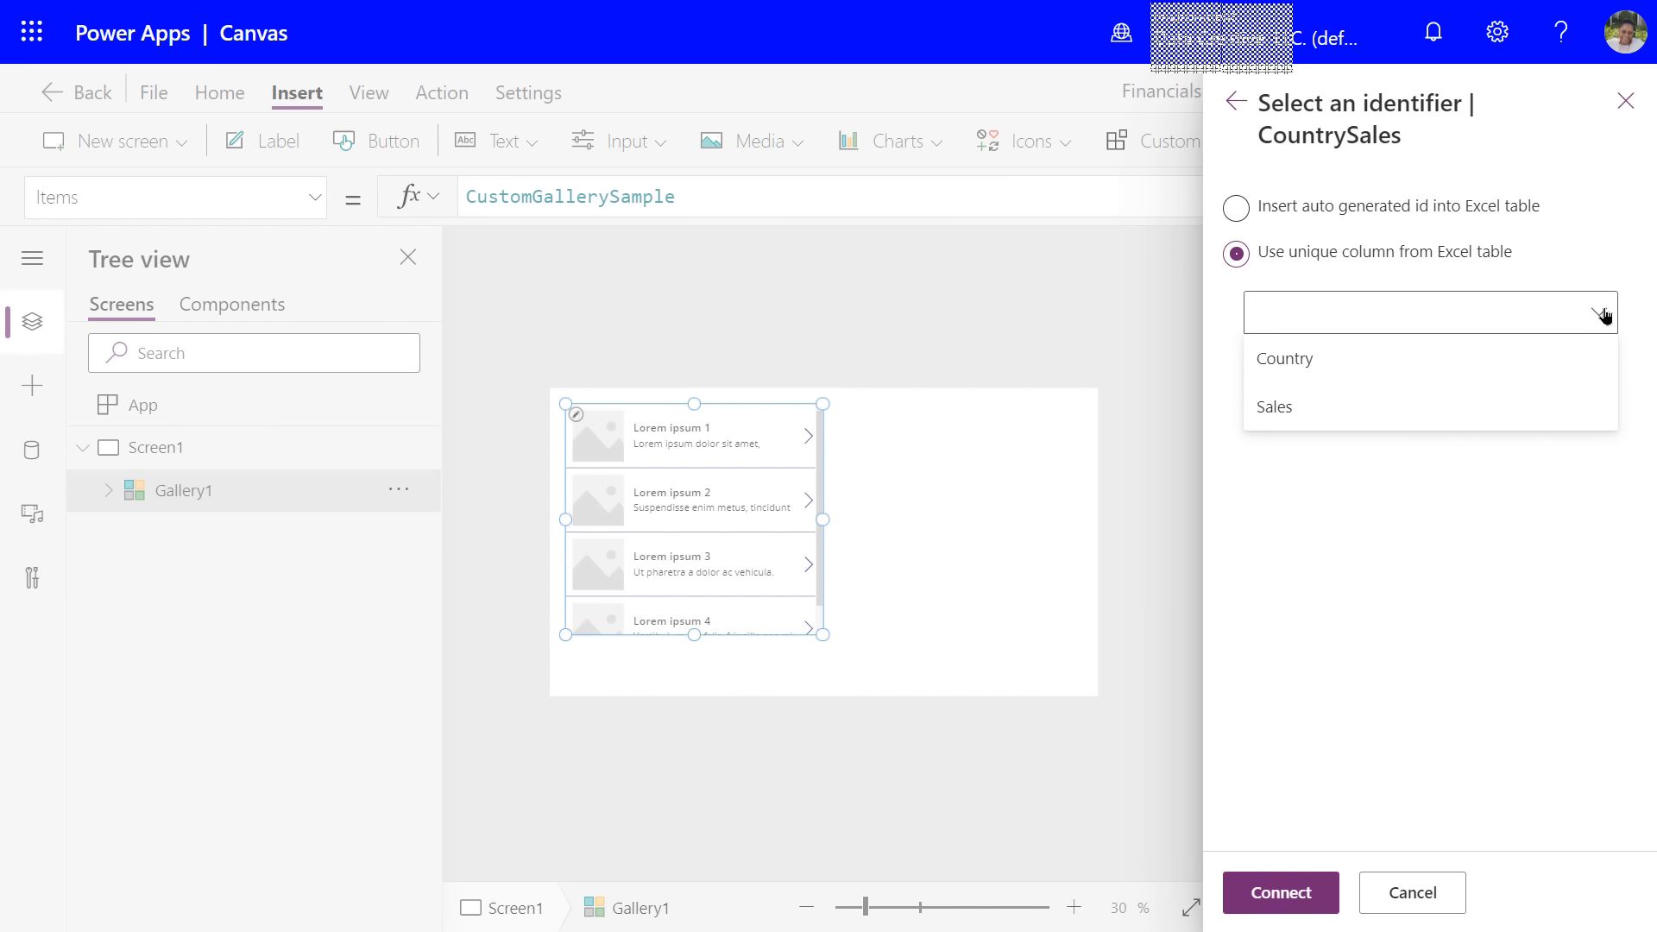
pyautogui.click(1310, 360)
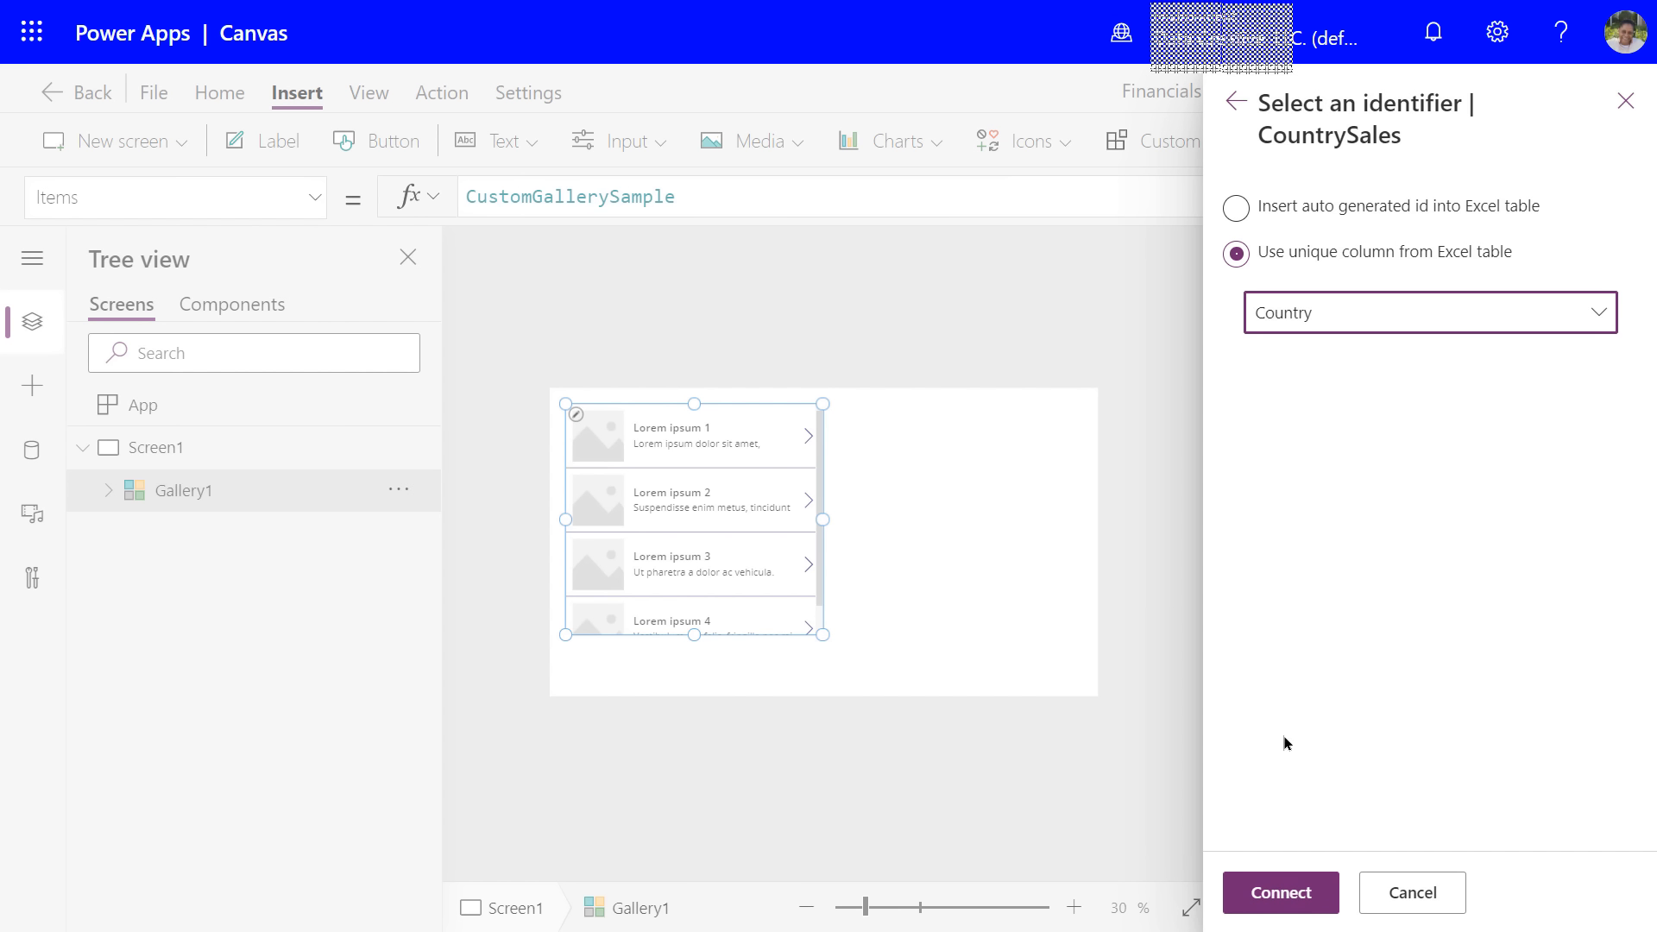
pyautogui.click(1281, 899)
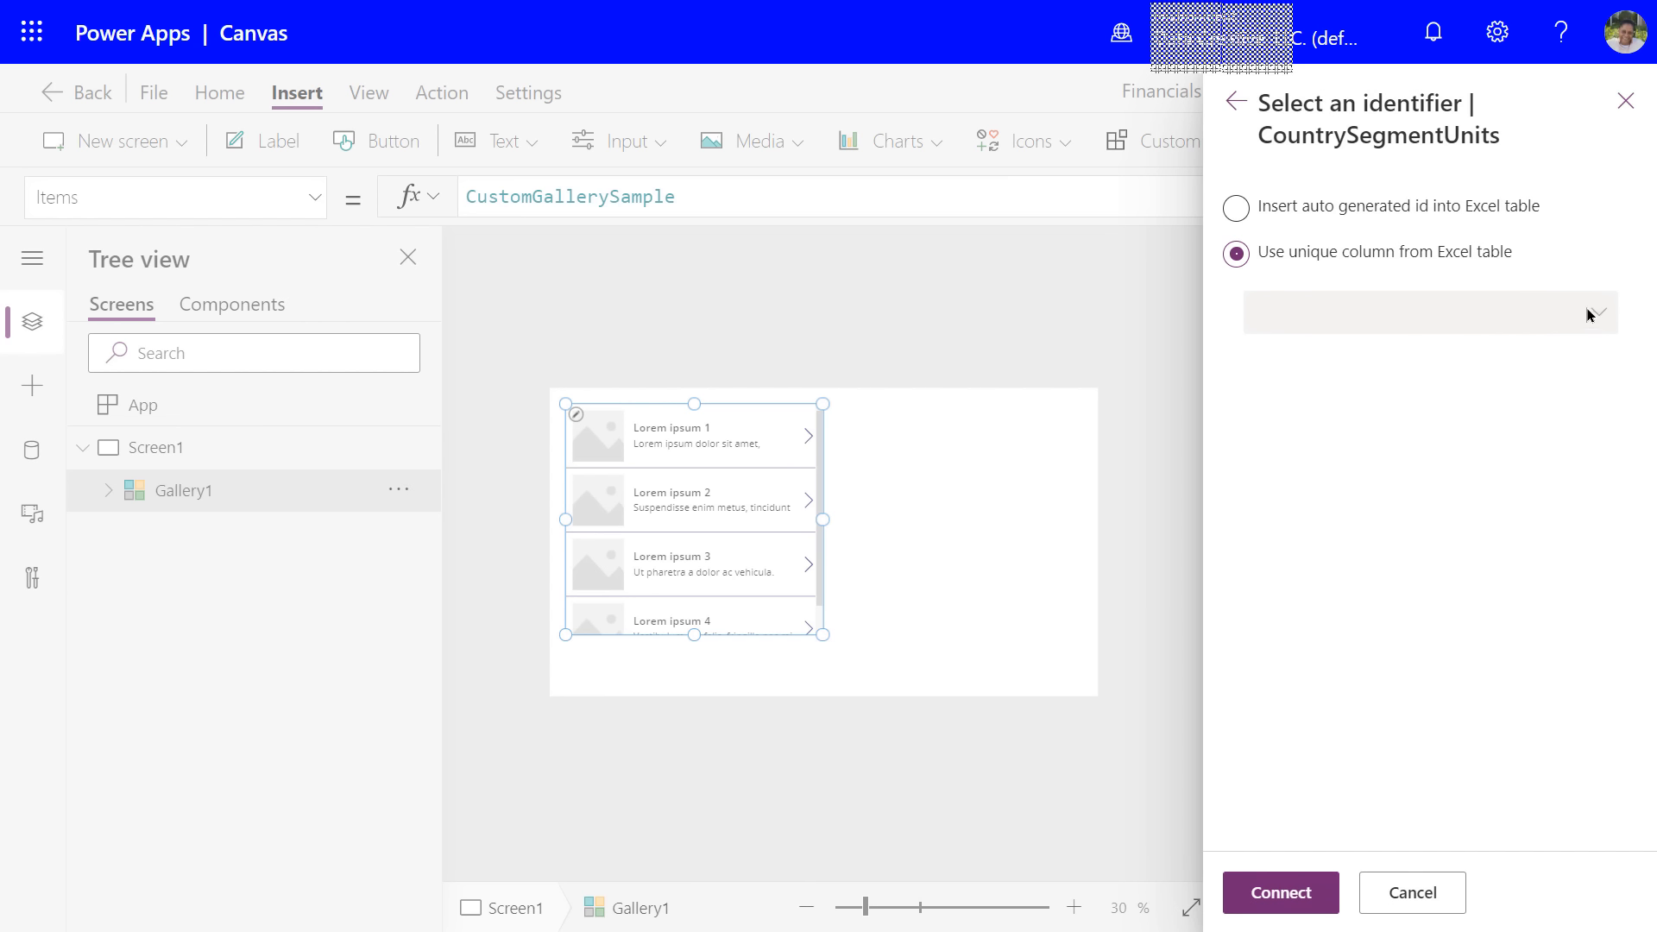
# - Set the unique Country column from the Excel table as the identifier for CountrySegmentUnits and connect it
pyautogui.click(1237, 210)
pyautogui.click(1236, 254)
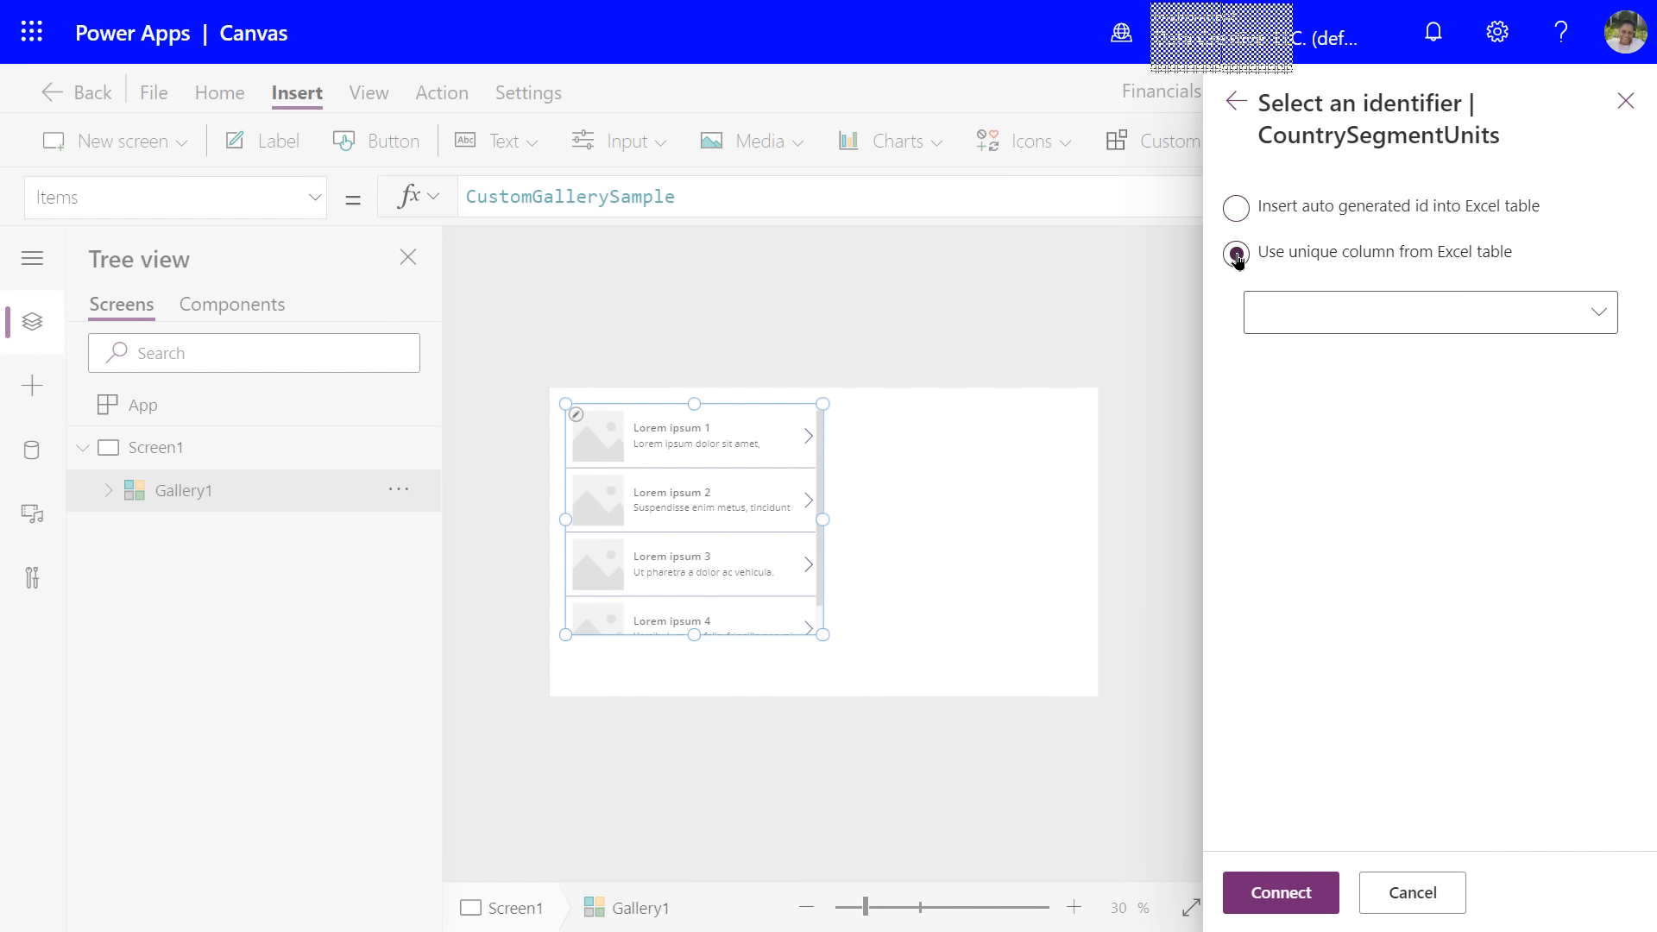
pyautogui.click(1603, 316)
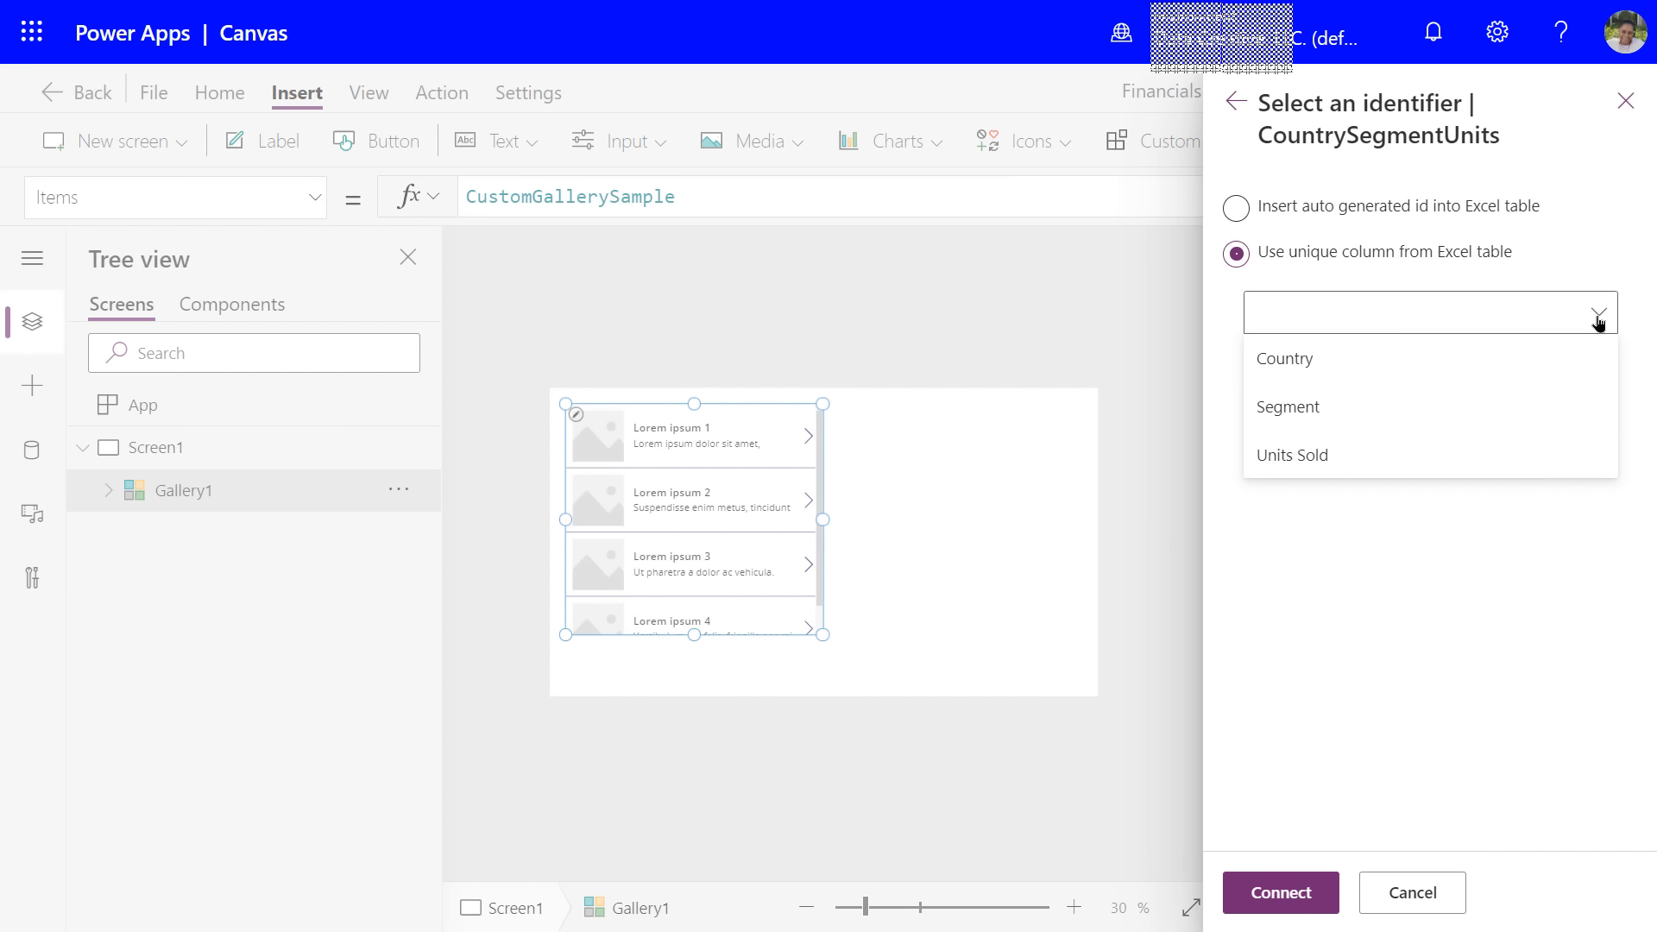
pyautogui.click(1289, 360)
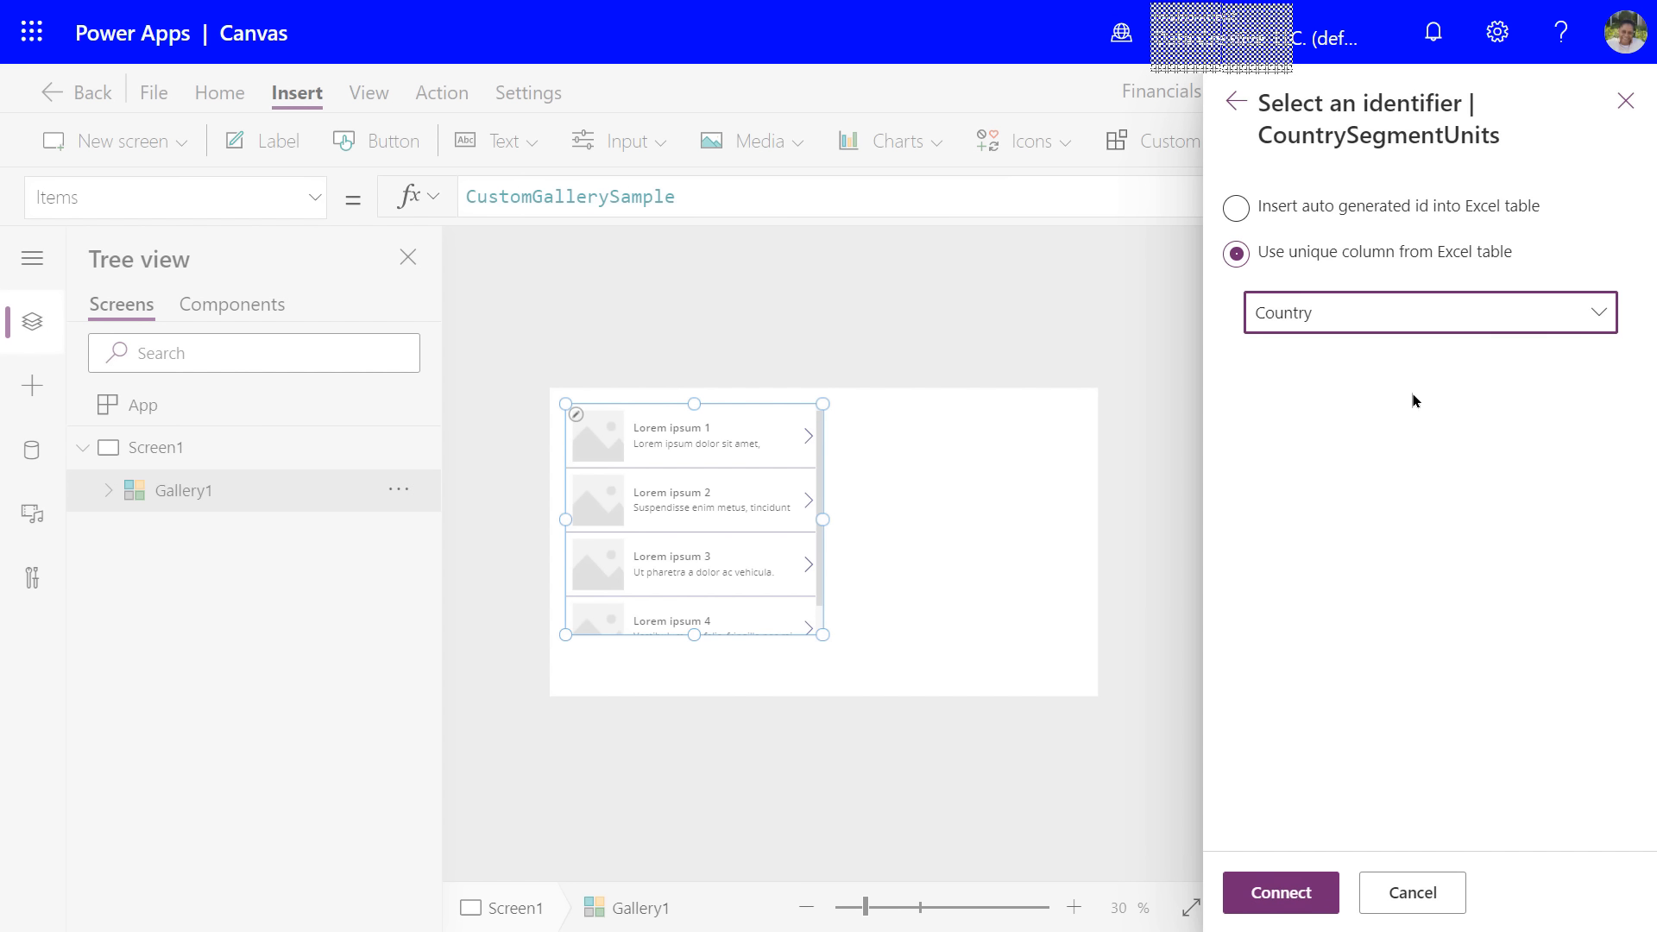
pyautogui.click(1291, 893)
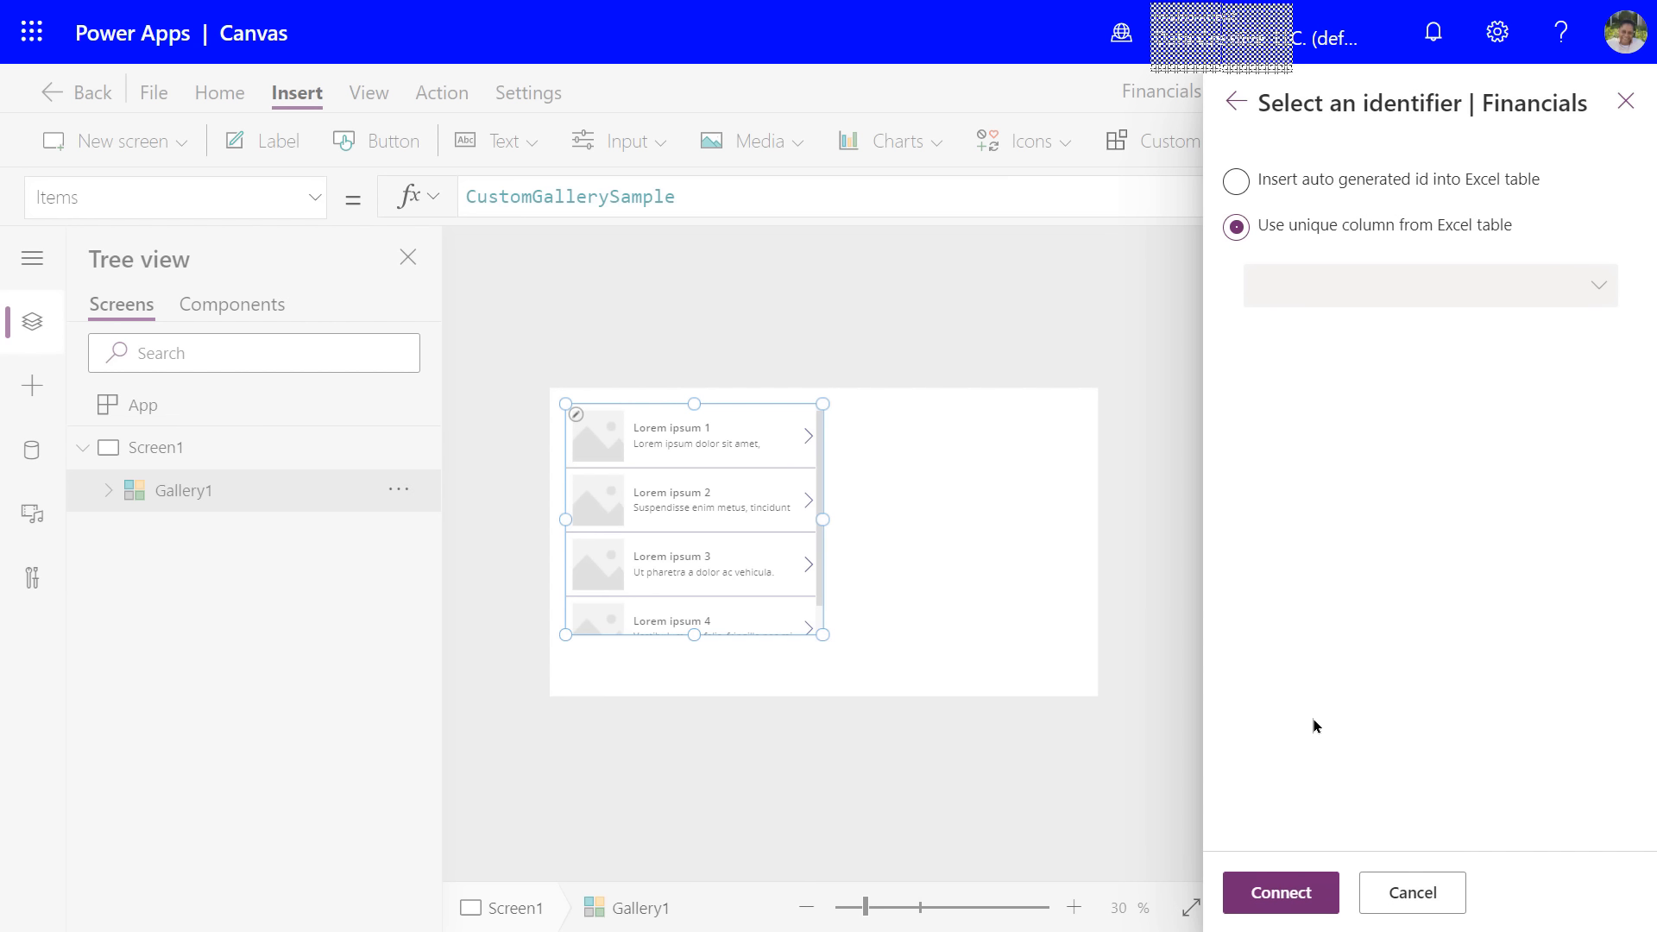
# - Choose to insert an auto-generated id into the Excel table as the identifier for Financials and connect it
pyautogui.click(1236, 183)
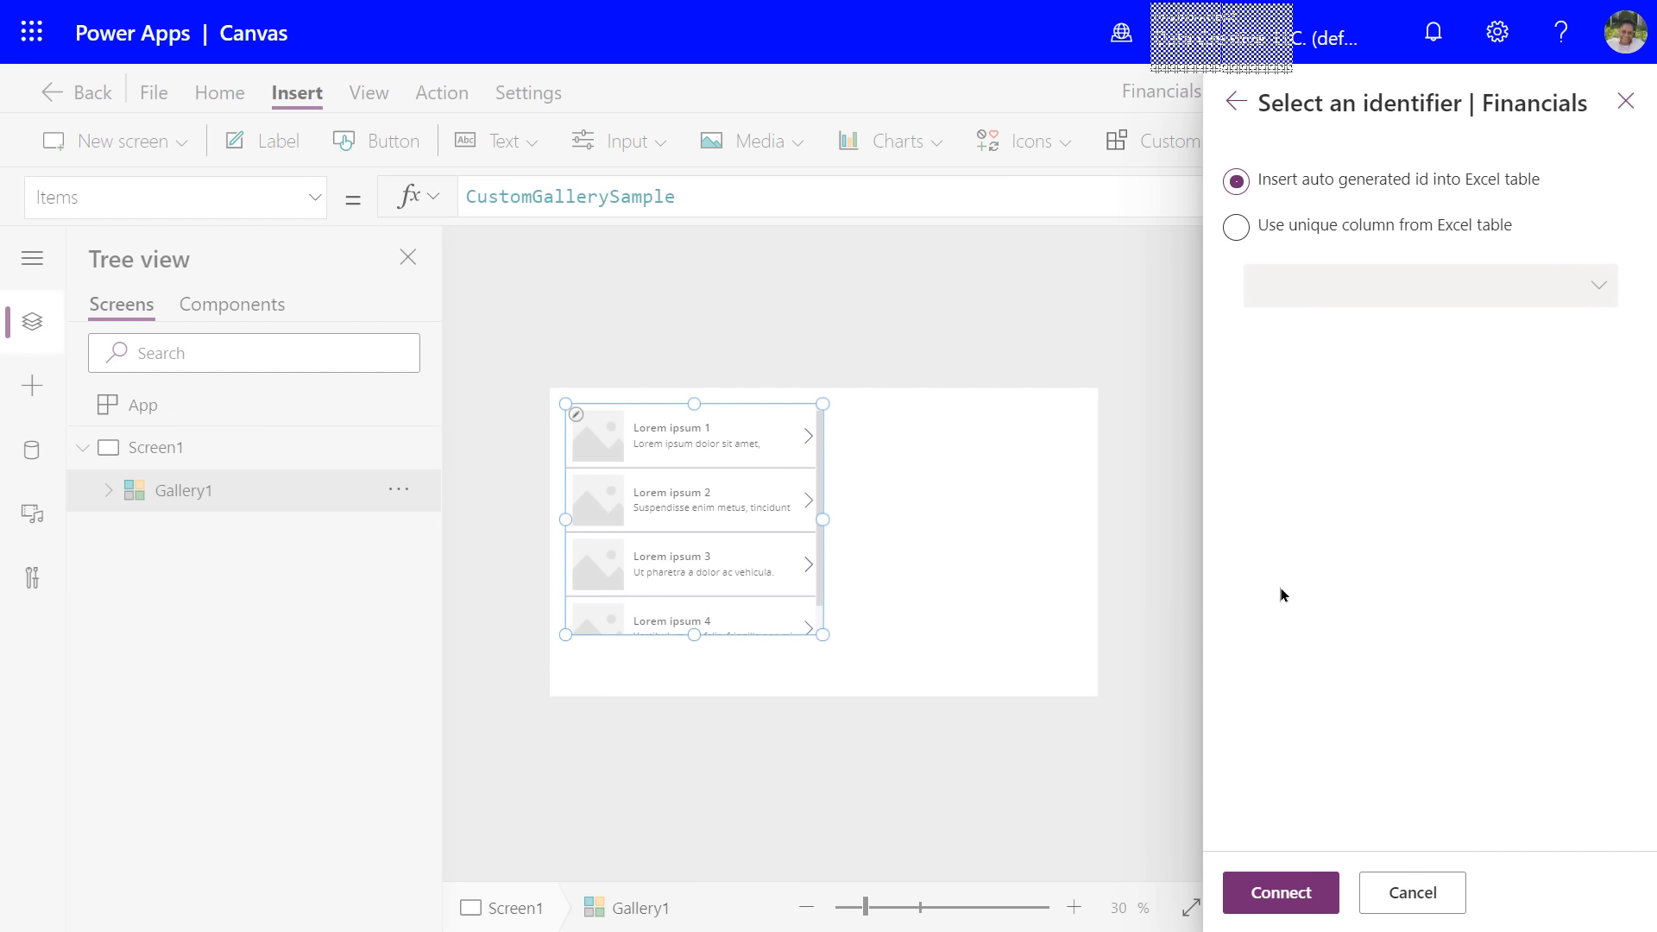
pyautogui.click(1289, 906)
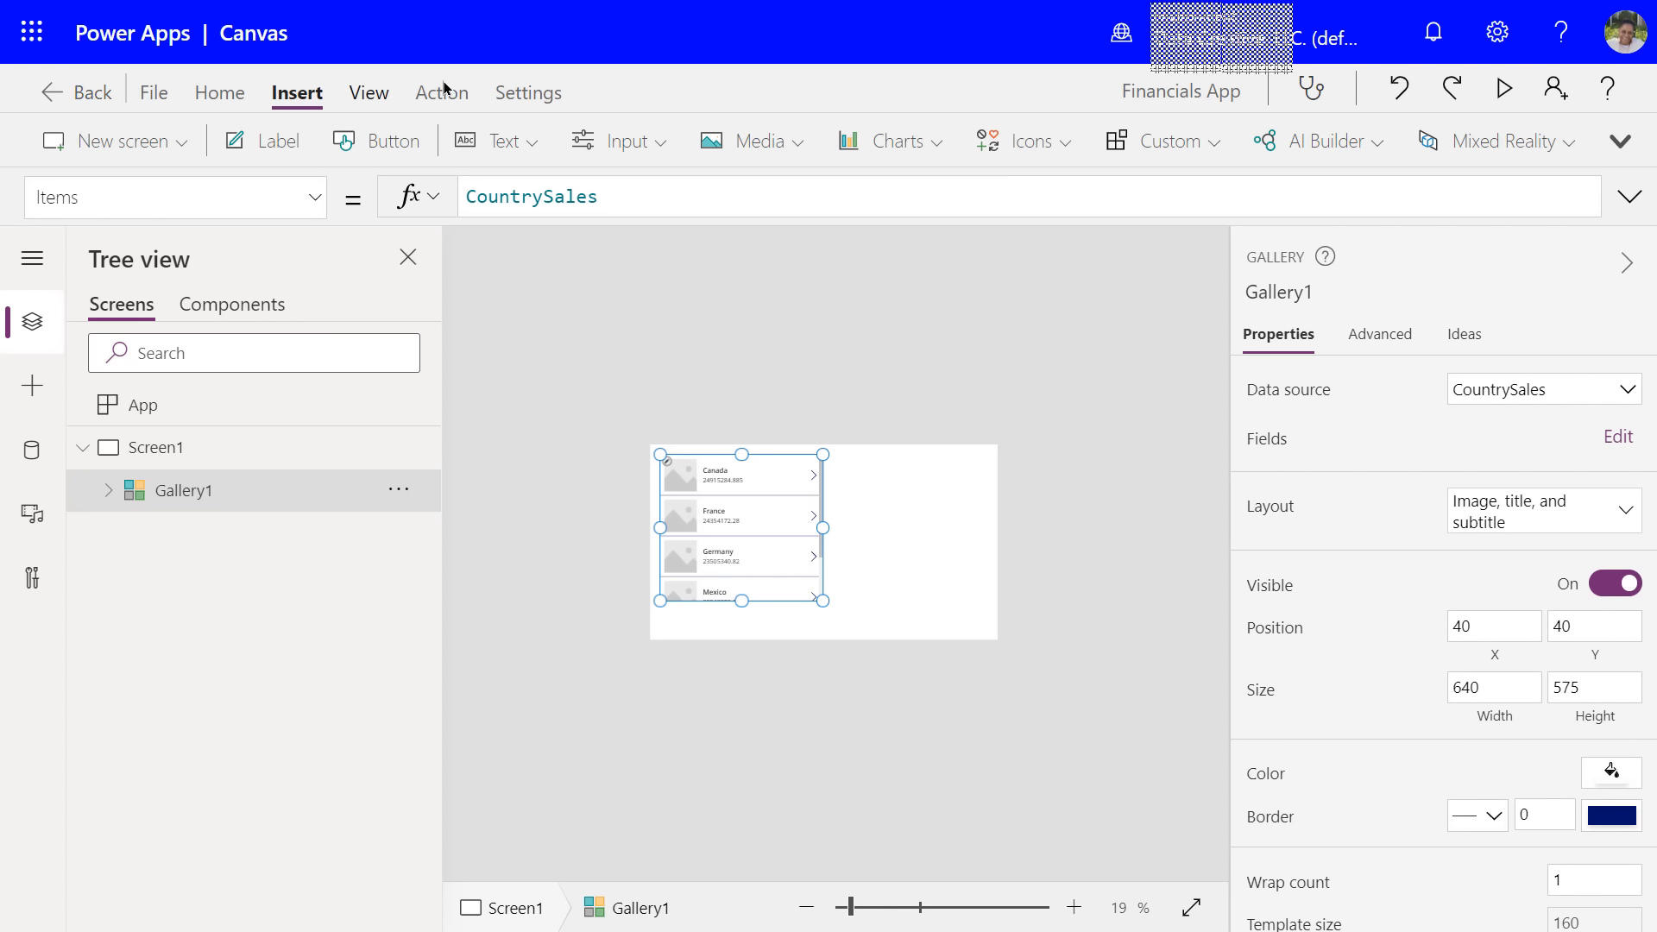
# - Examine the options for leaving and saving the app and the commands for formatting, inserting, viewing and adding actions
pyautogui.click(75, 101)
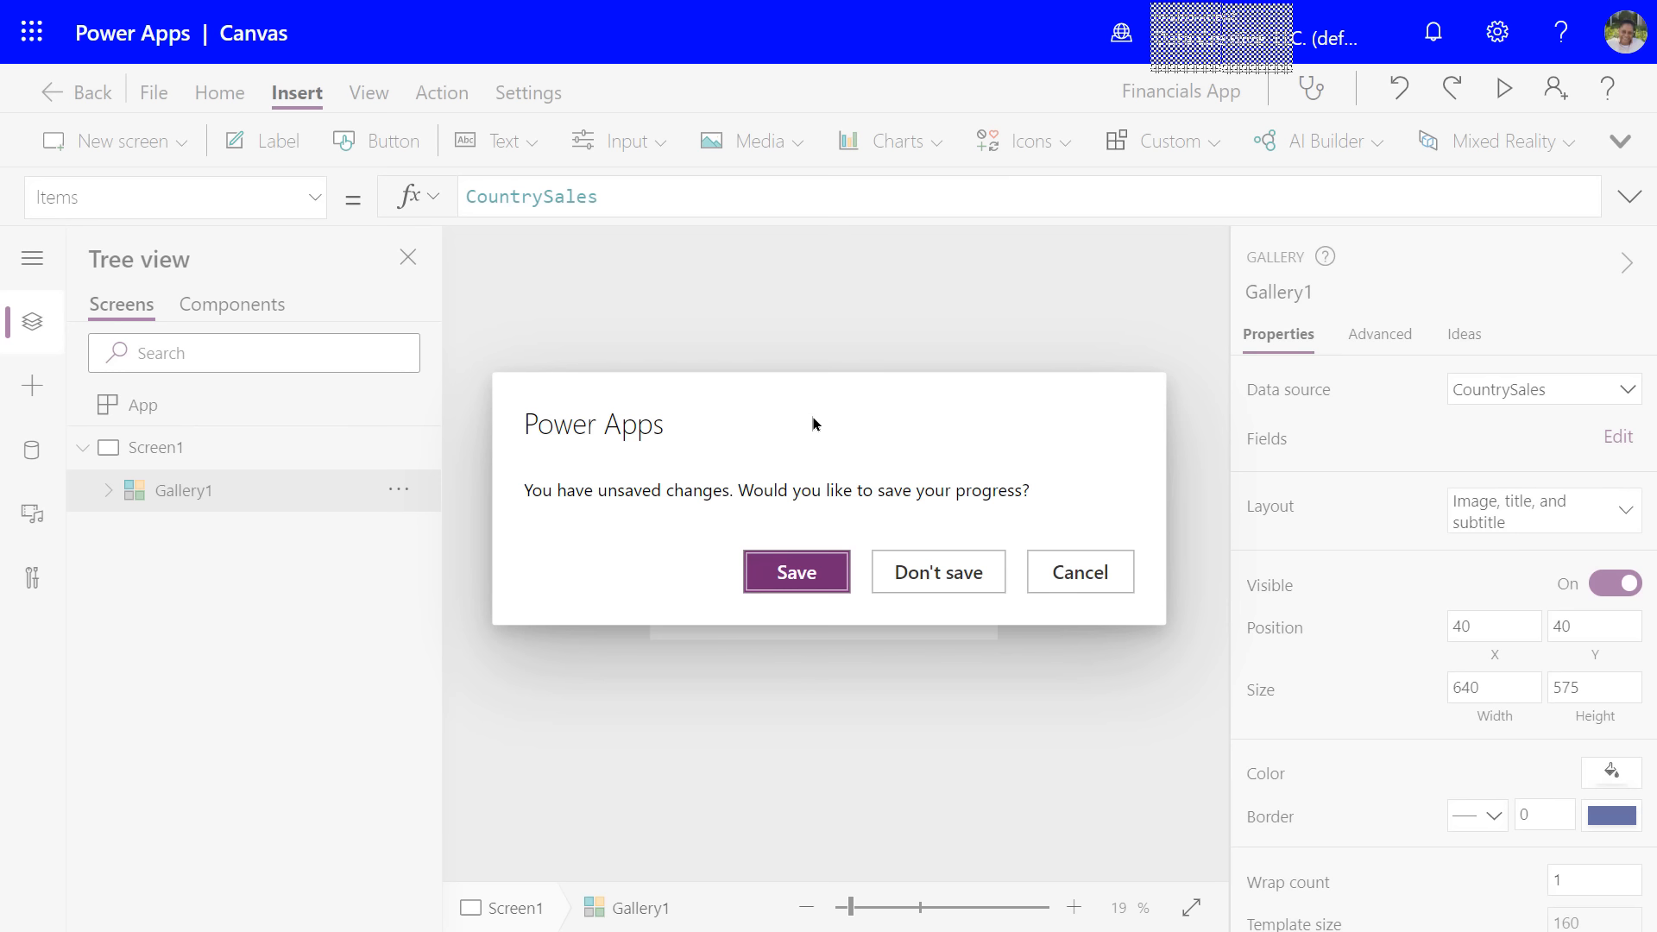
pyautogui.click(1077, 583)
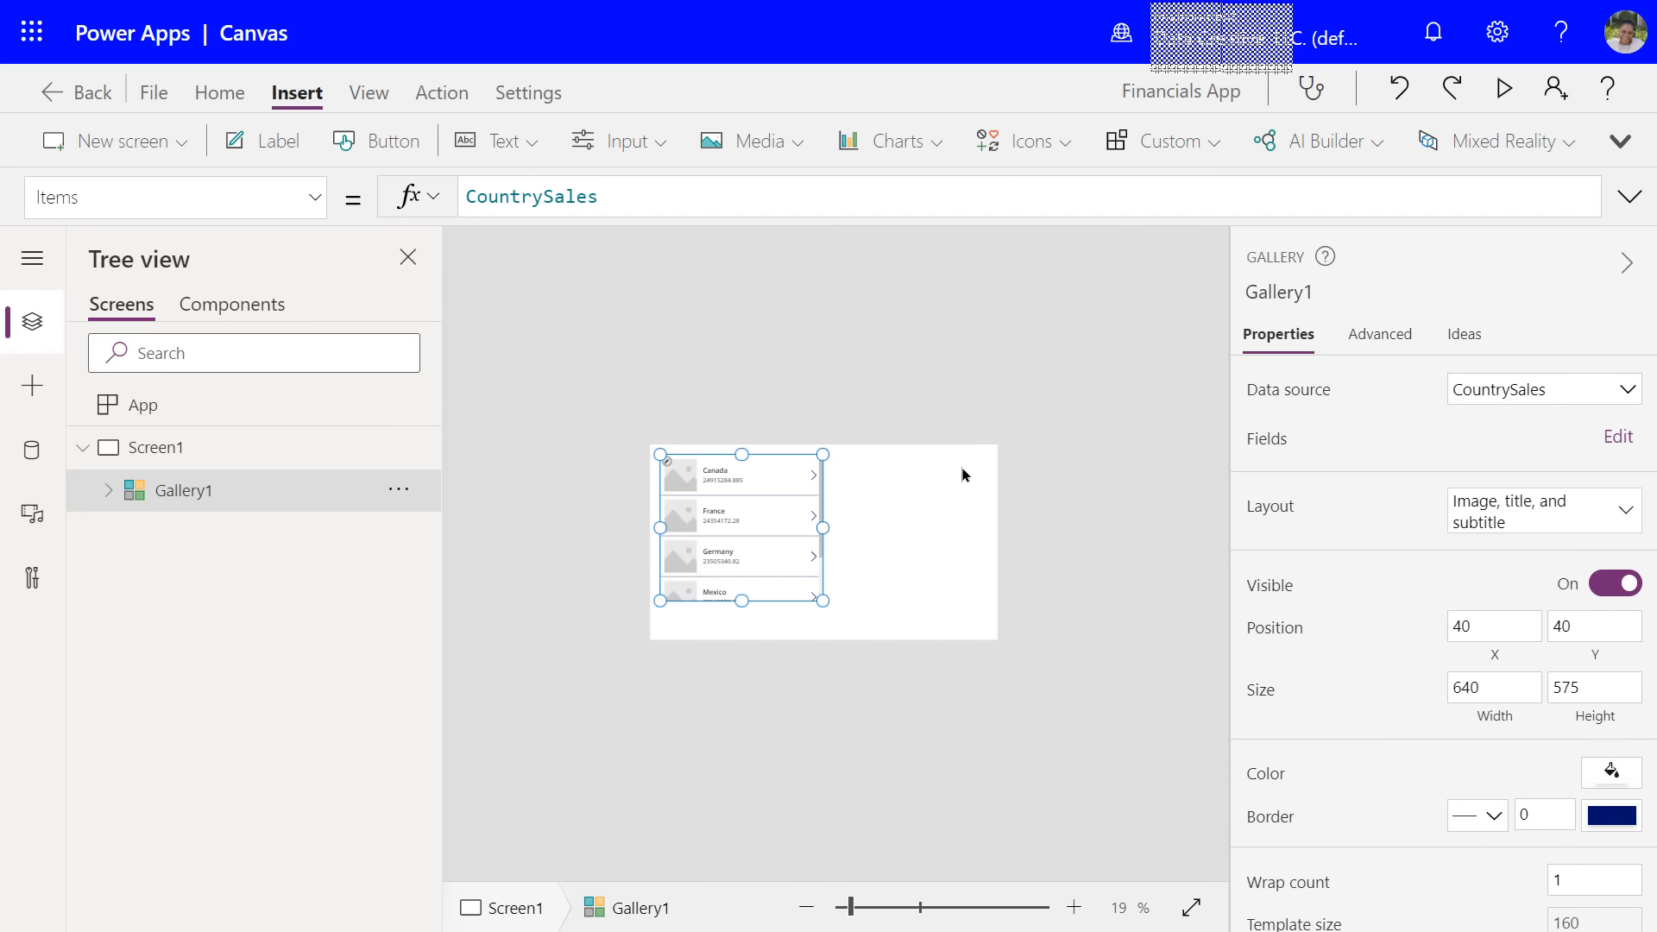
pyautogui.click(155, 94)
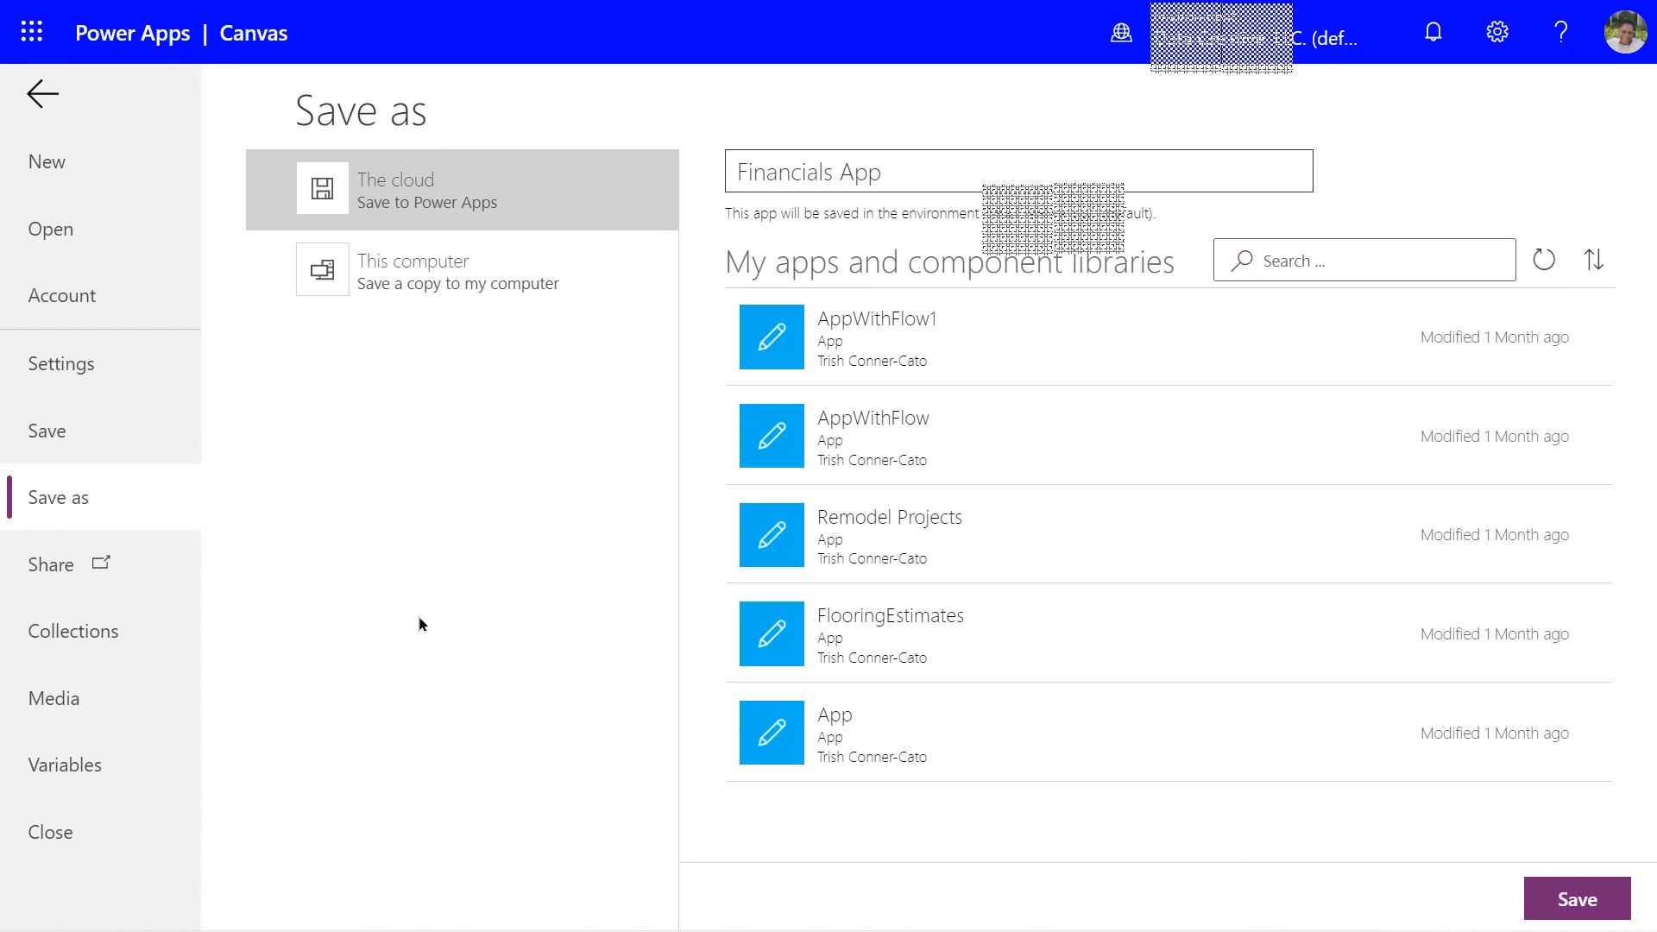
pyautogui.click(42, 97)
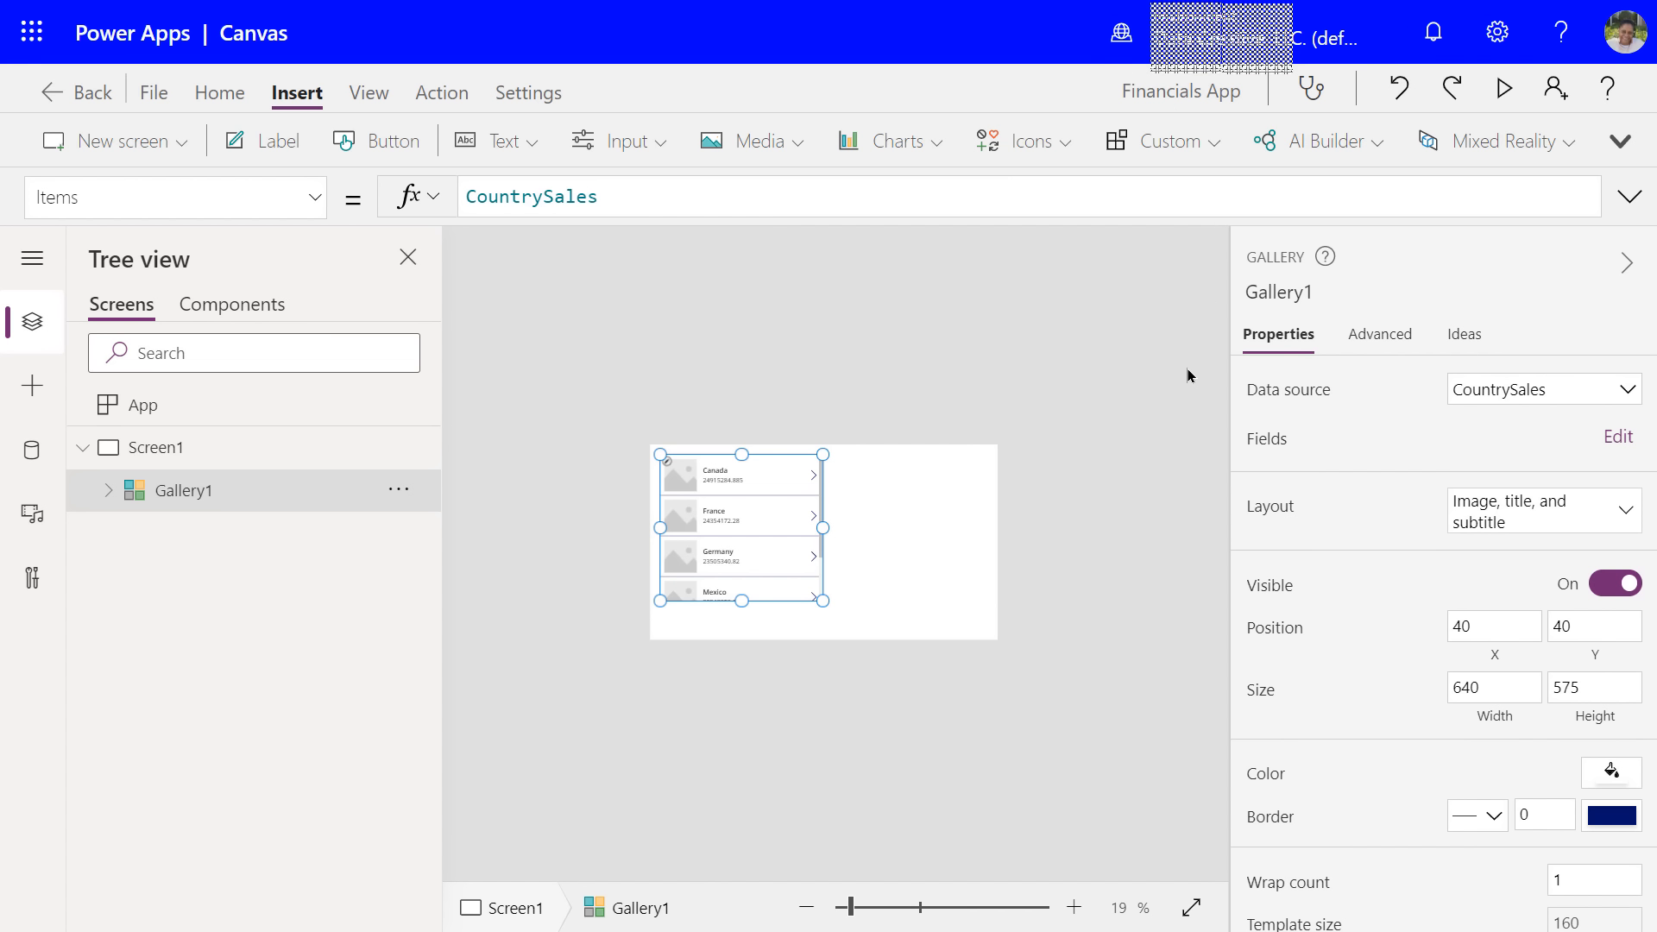
pyautogui.click(218, 97)
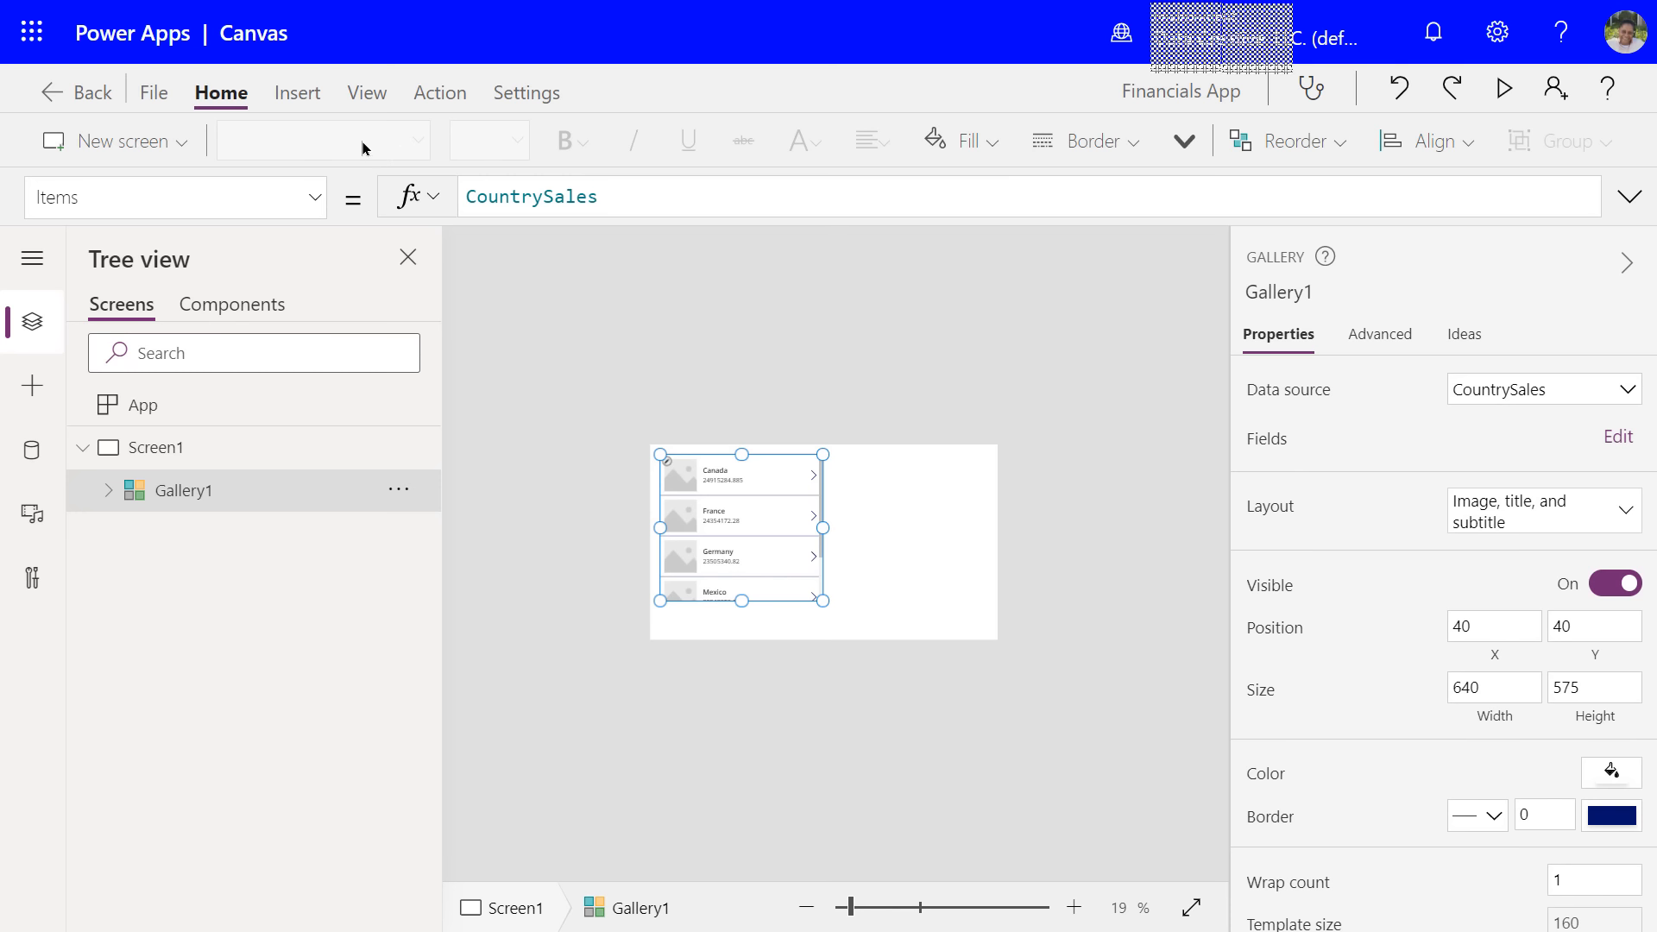
pyautogui.click(298, 95)
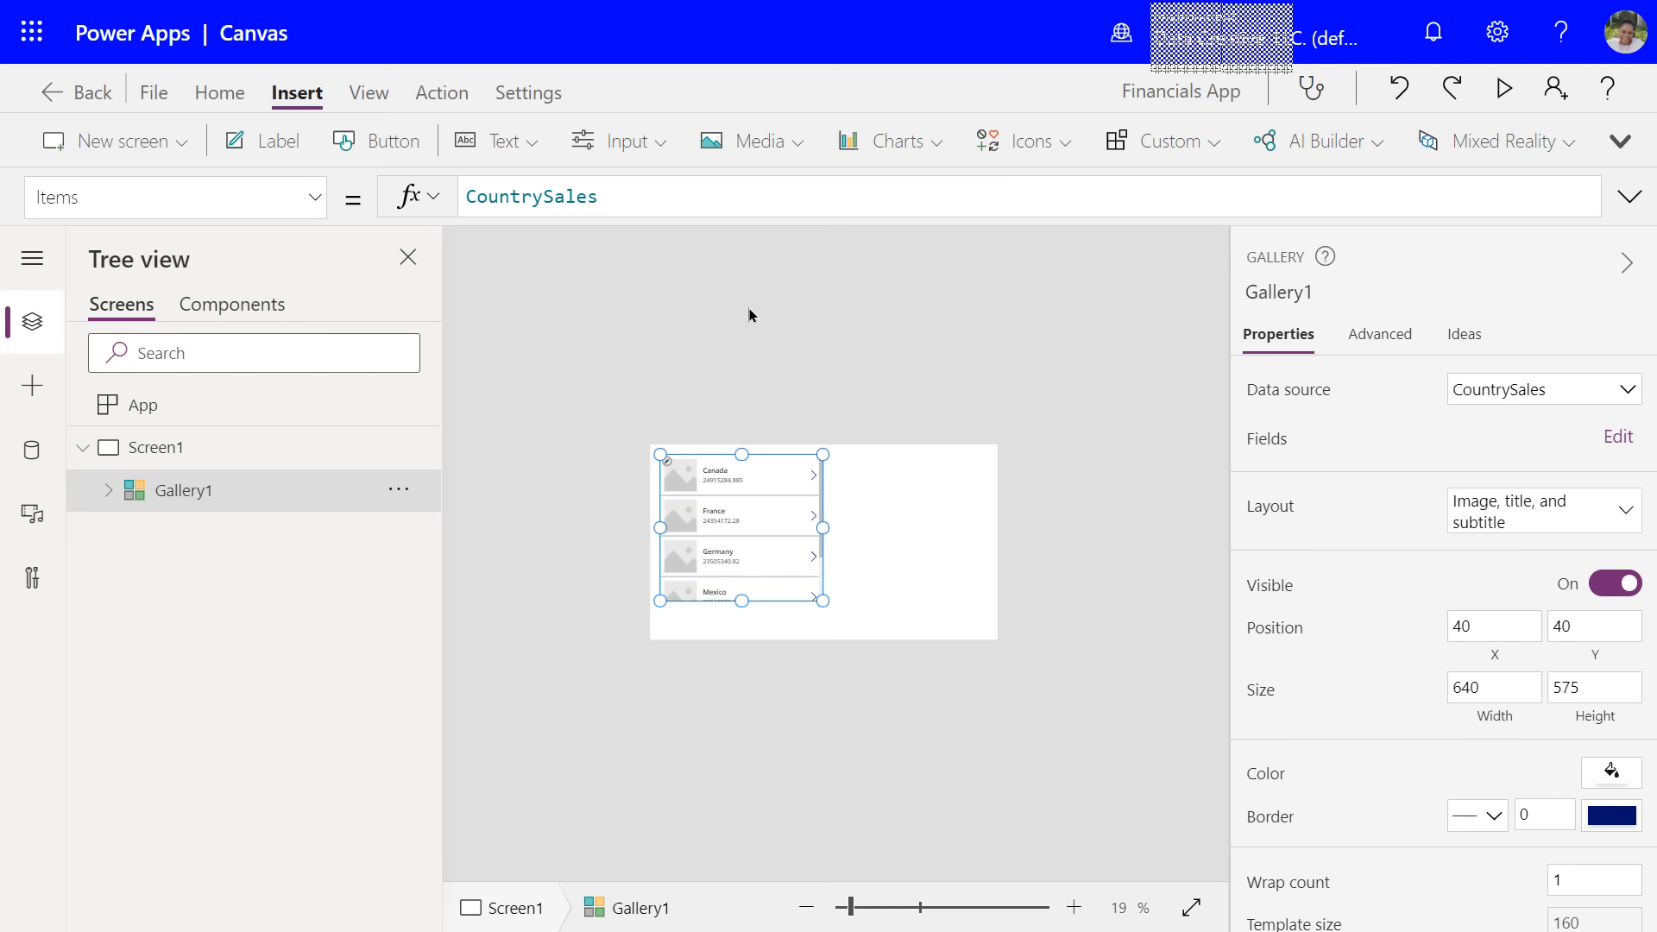
pyautogui.click(371, 95)
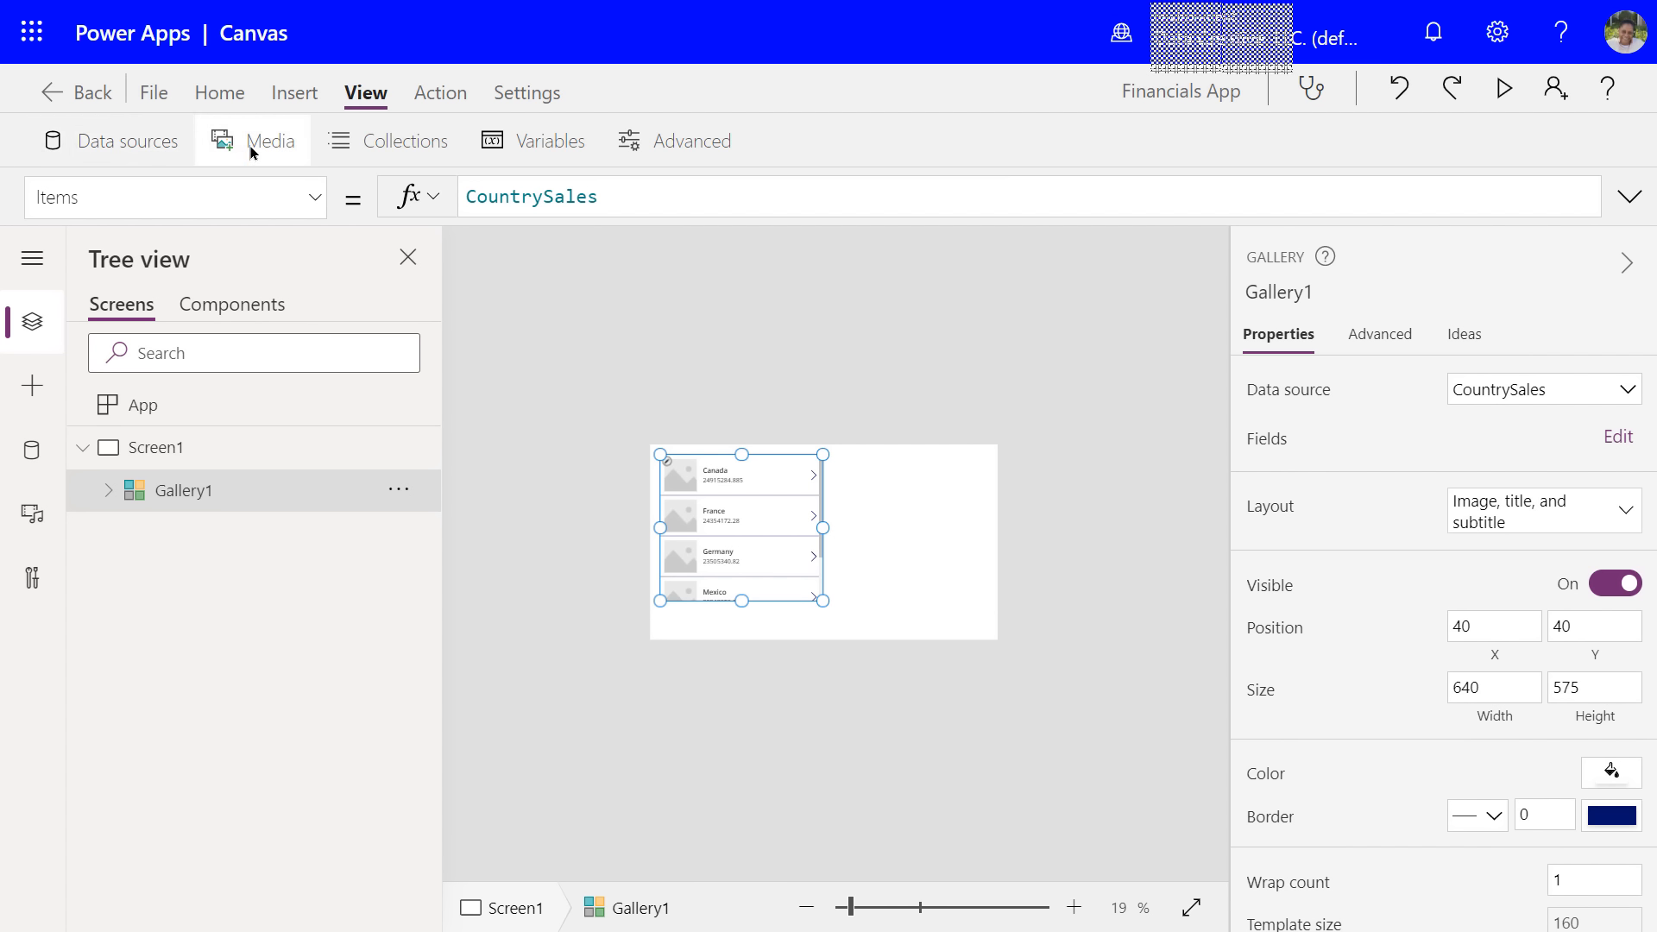
pyautogui.click(441, 93)
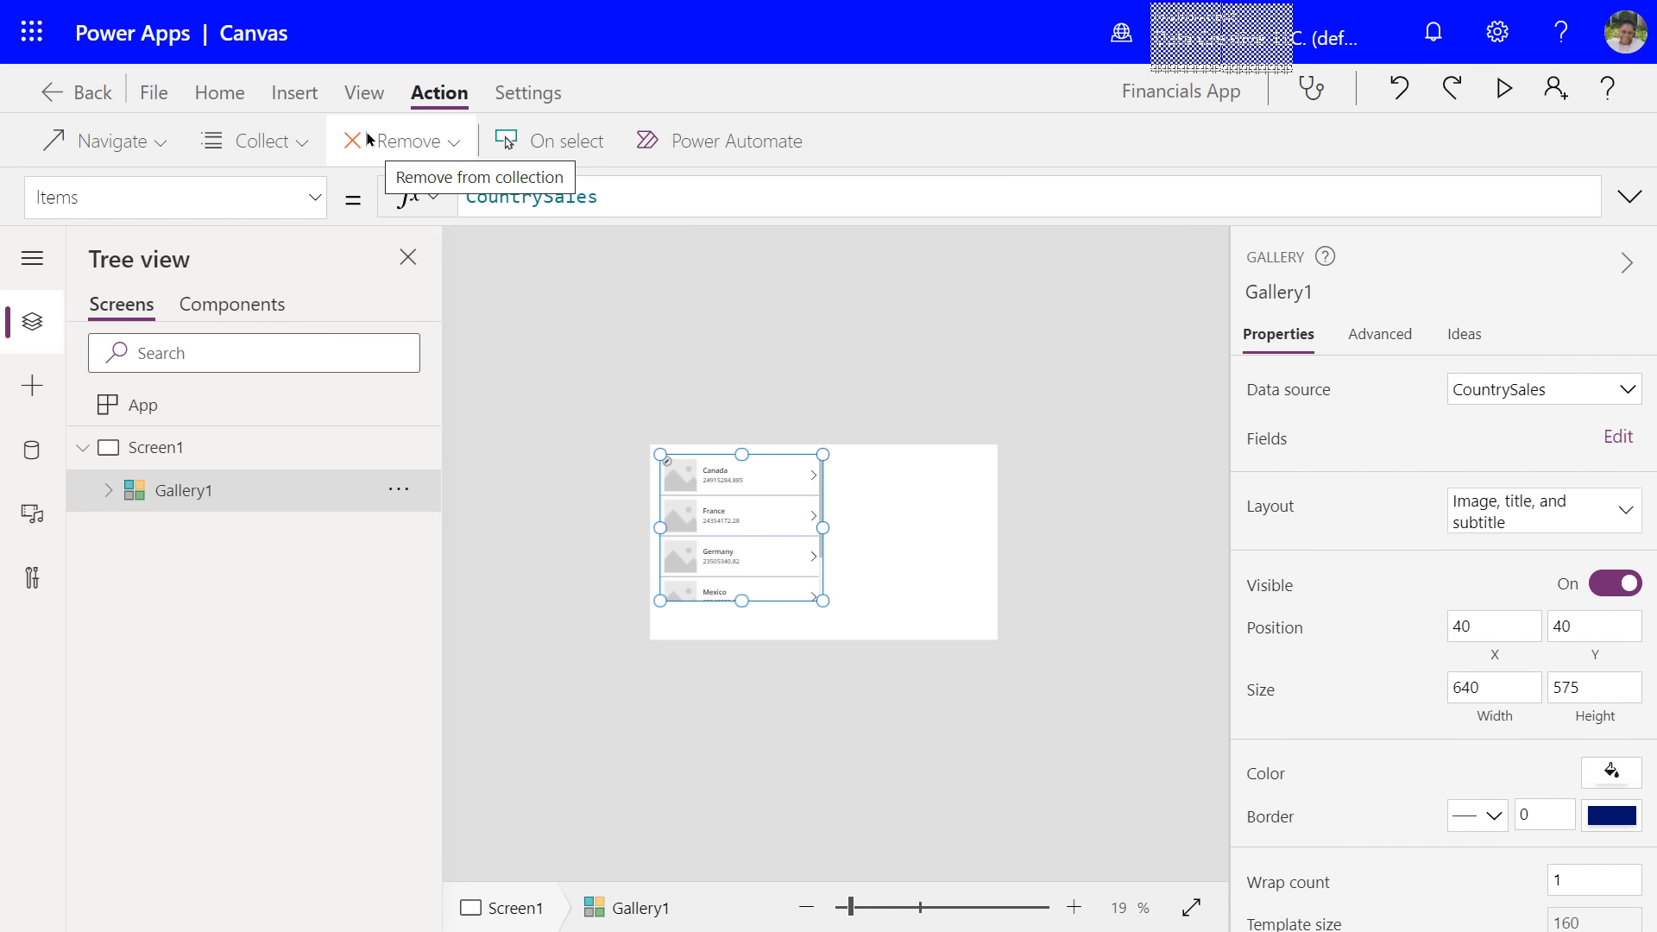
# - Examine the app's general settings, from name and icon through auto save, data row limit and debugging options
pyautogui.click(525, 104)
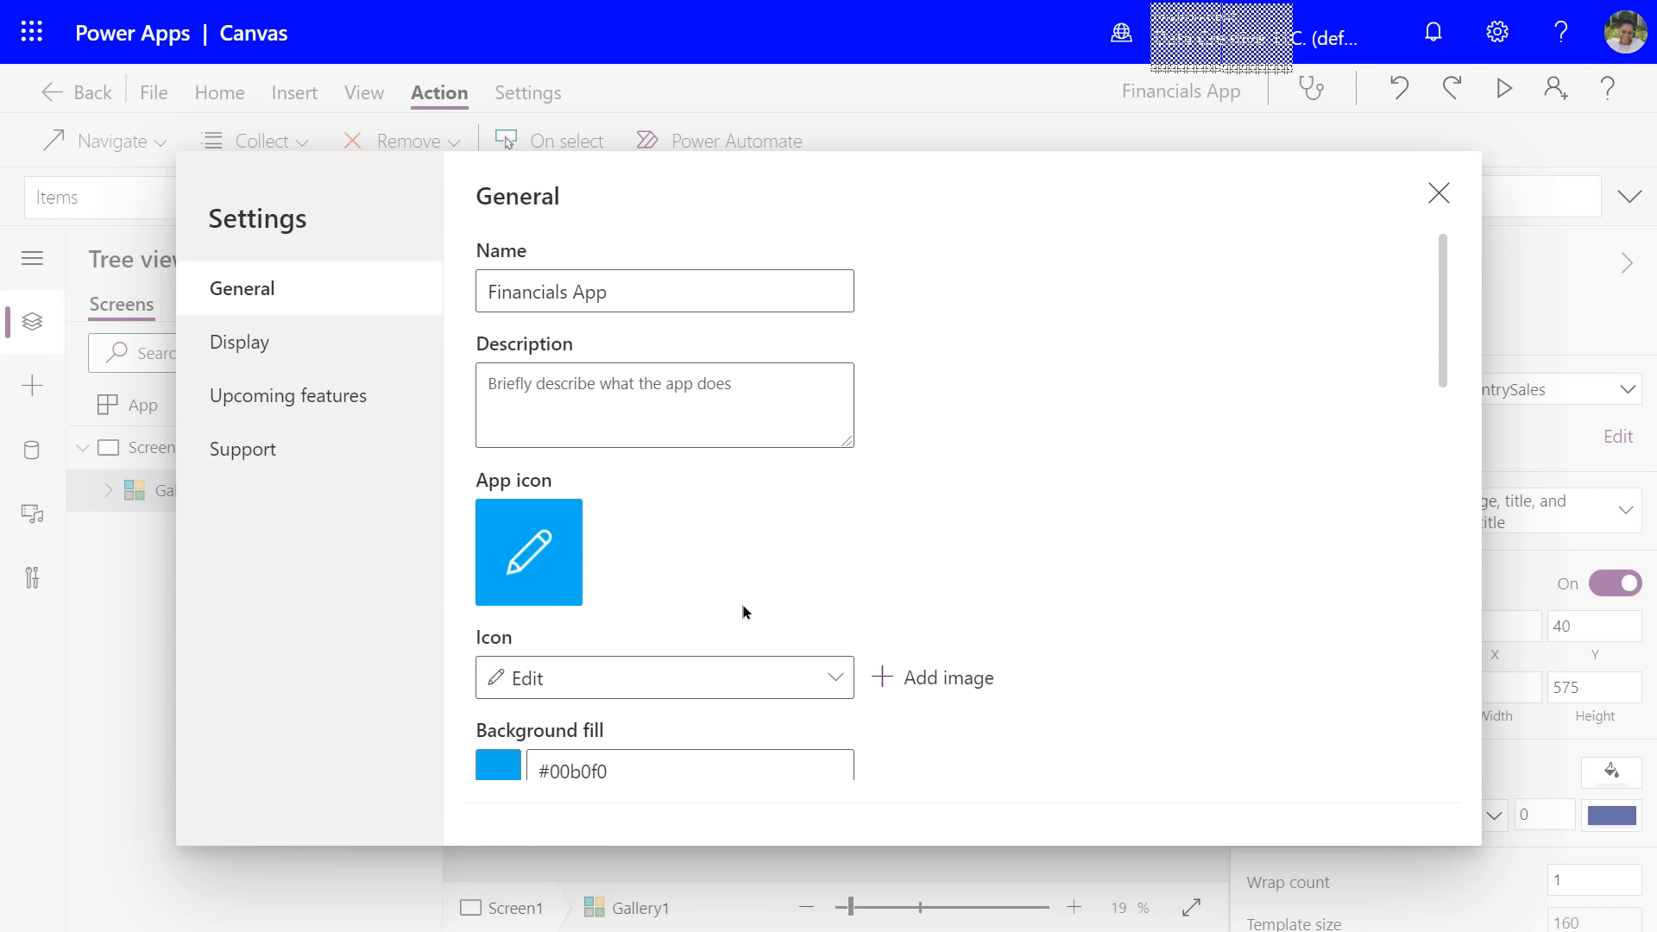
pyautogui.scroll(-3, 696, 603)
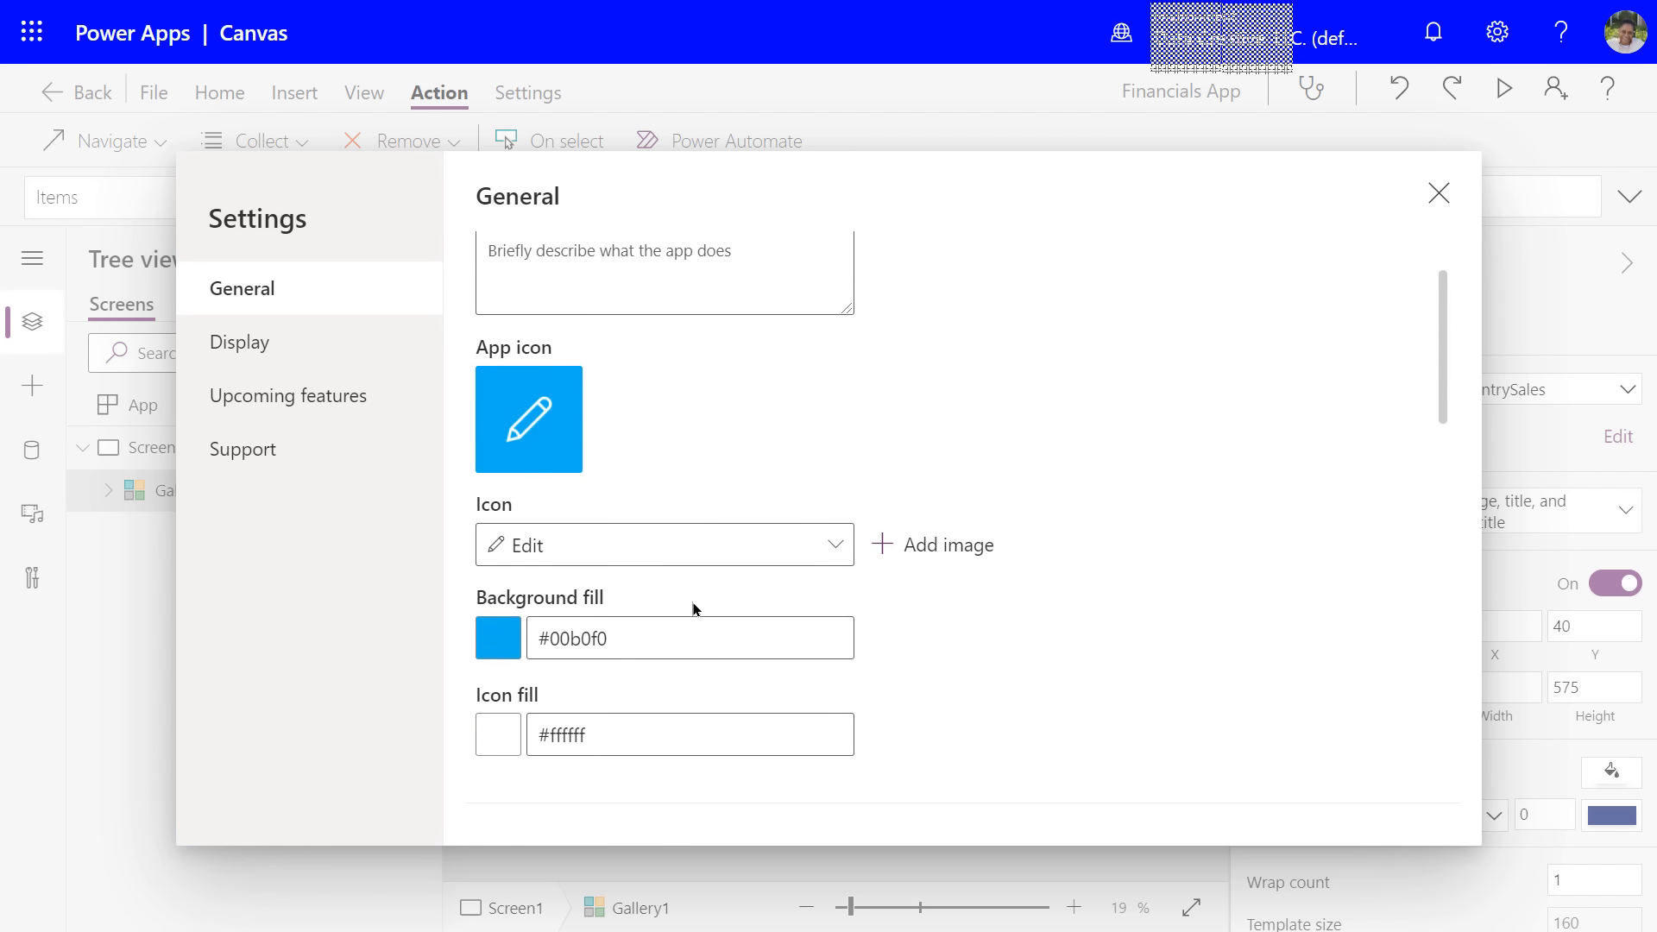
pyautogui.scroll(-1, 693, 604)
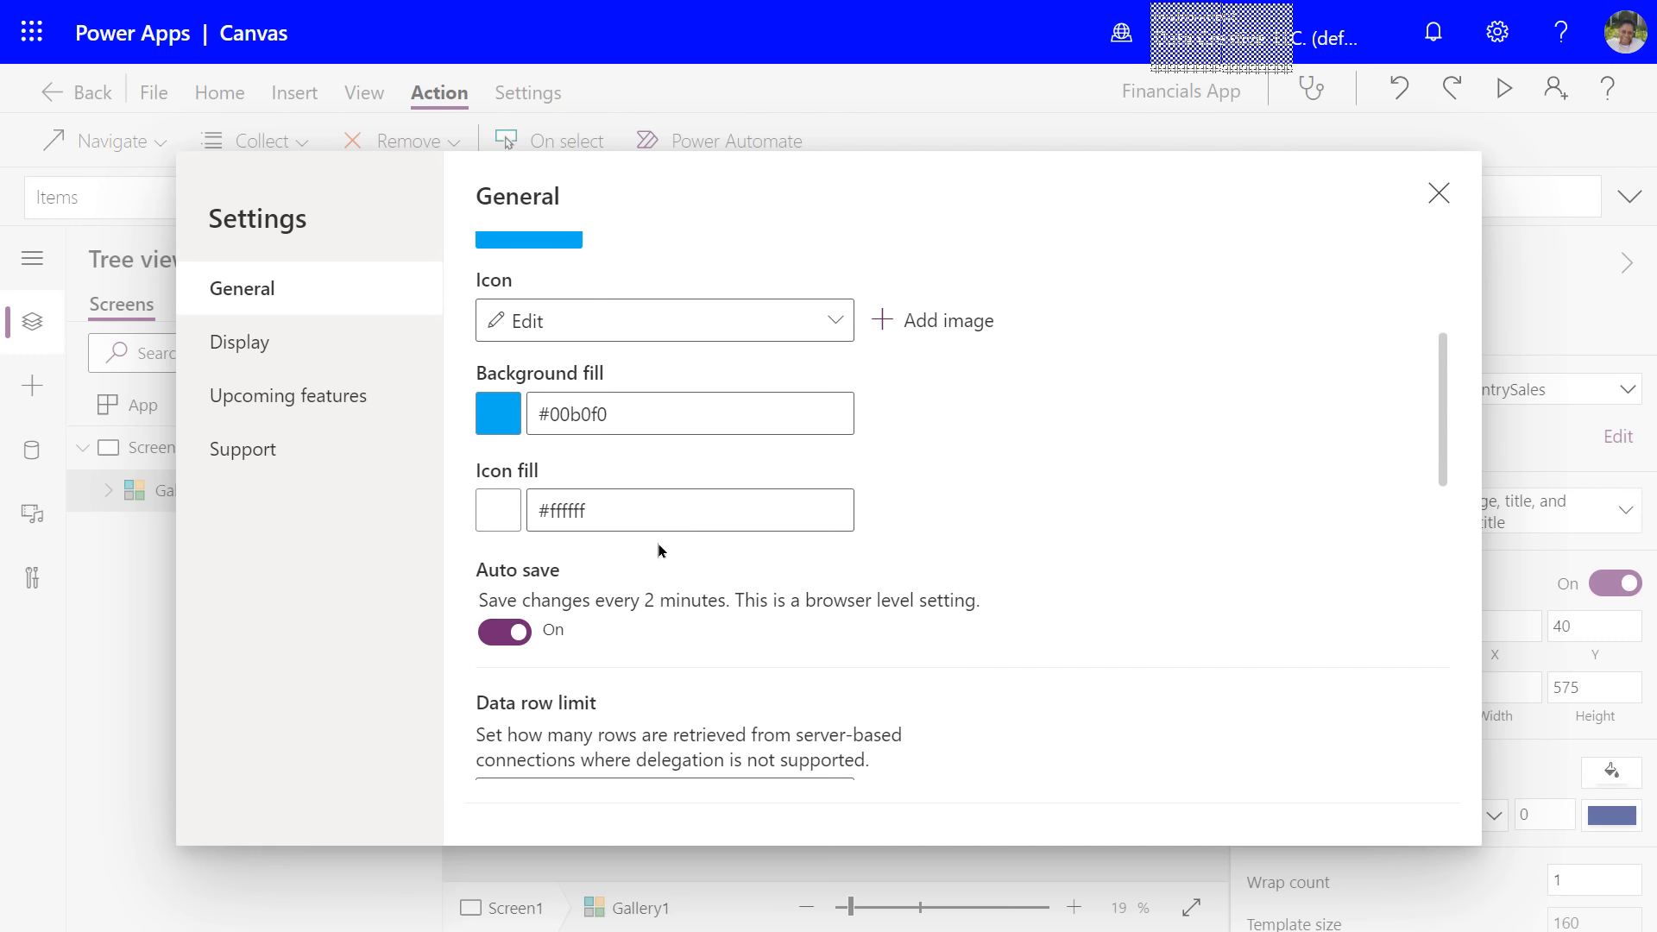
pyautogui.scroll(-1, 655, 552)
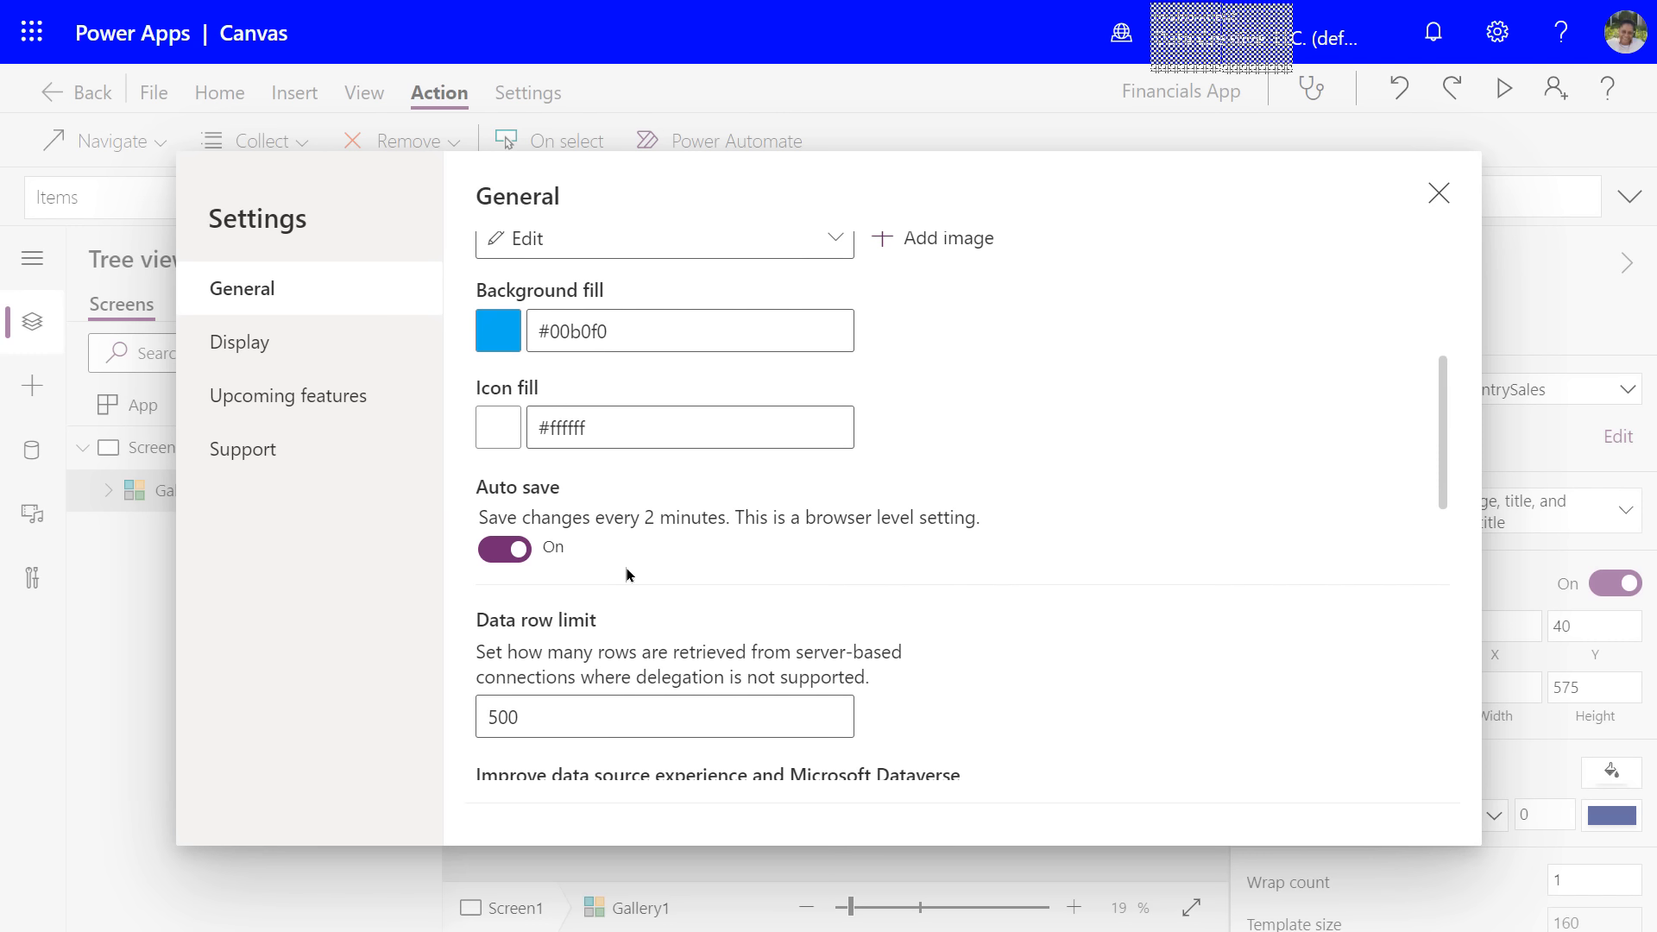
pyautogui.scroll(-1, 623, 574)
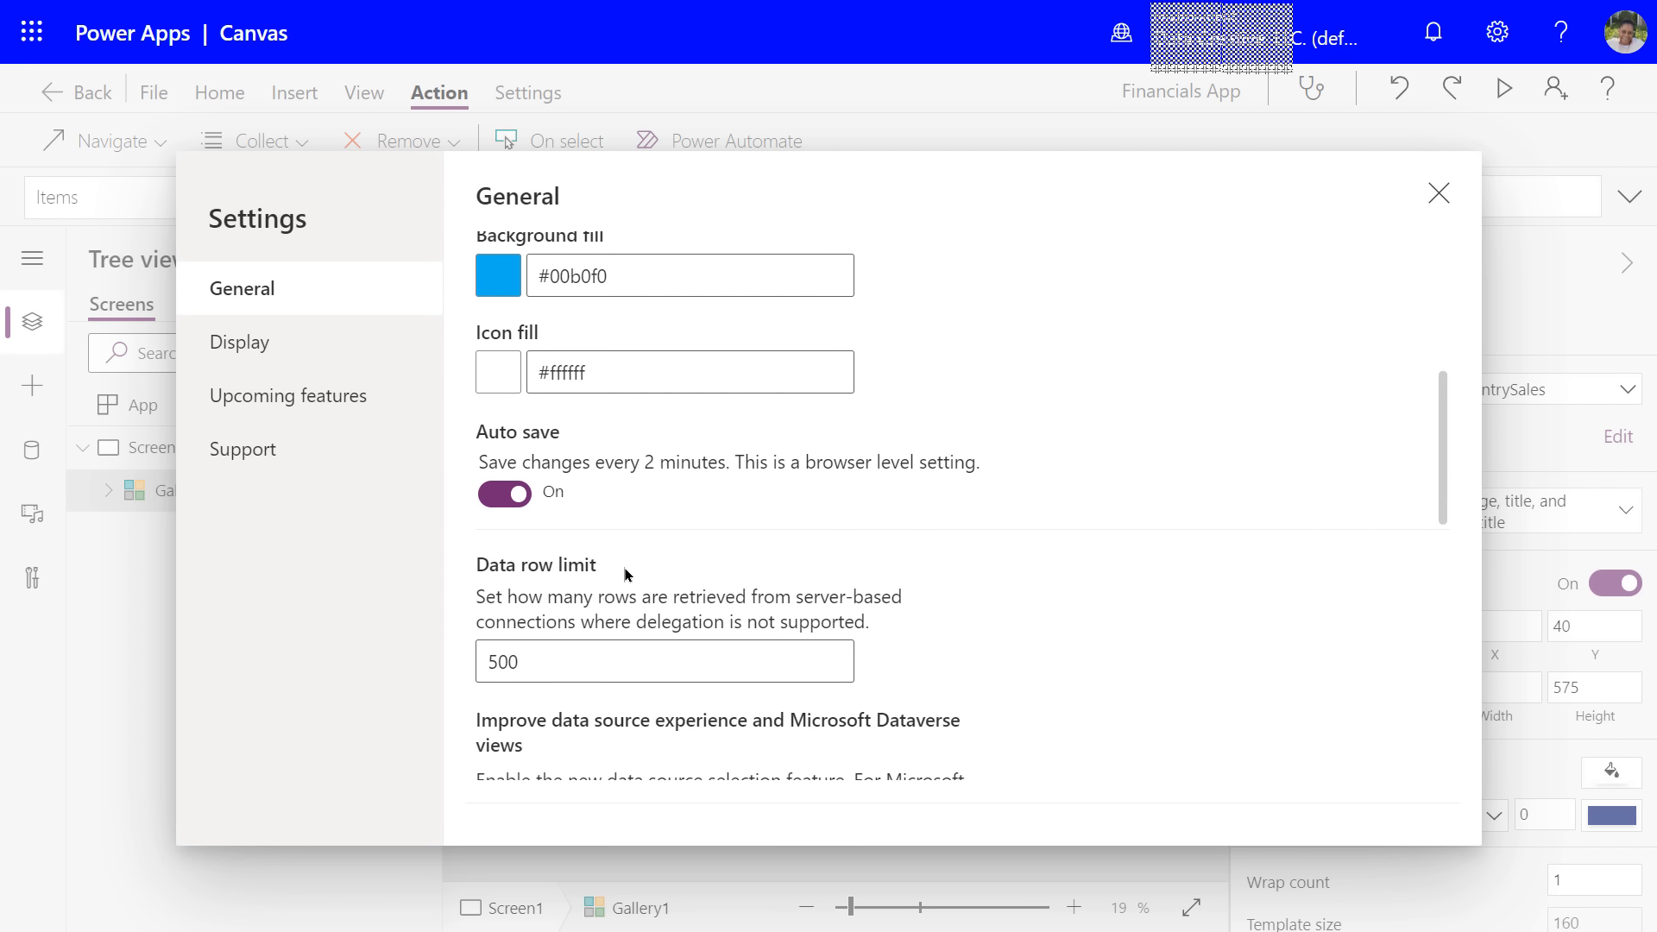
pyautogui.scroll(-1, 686, 528)
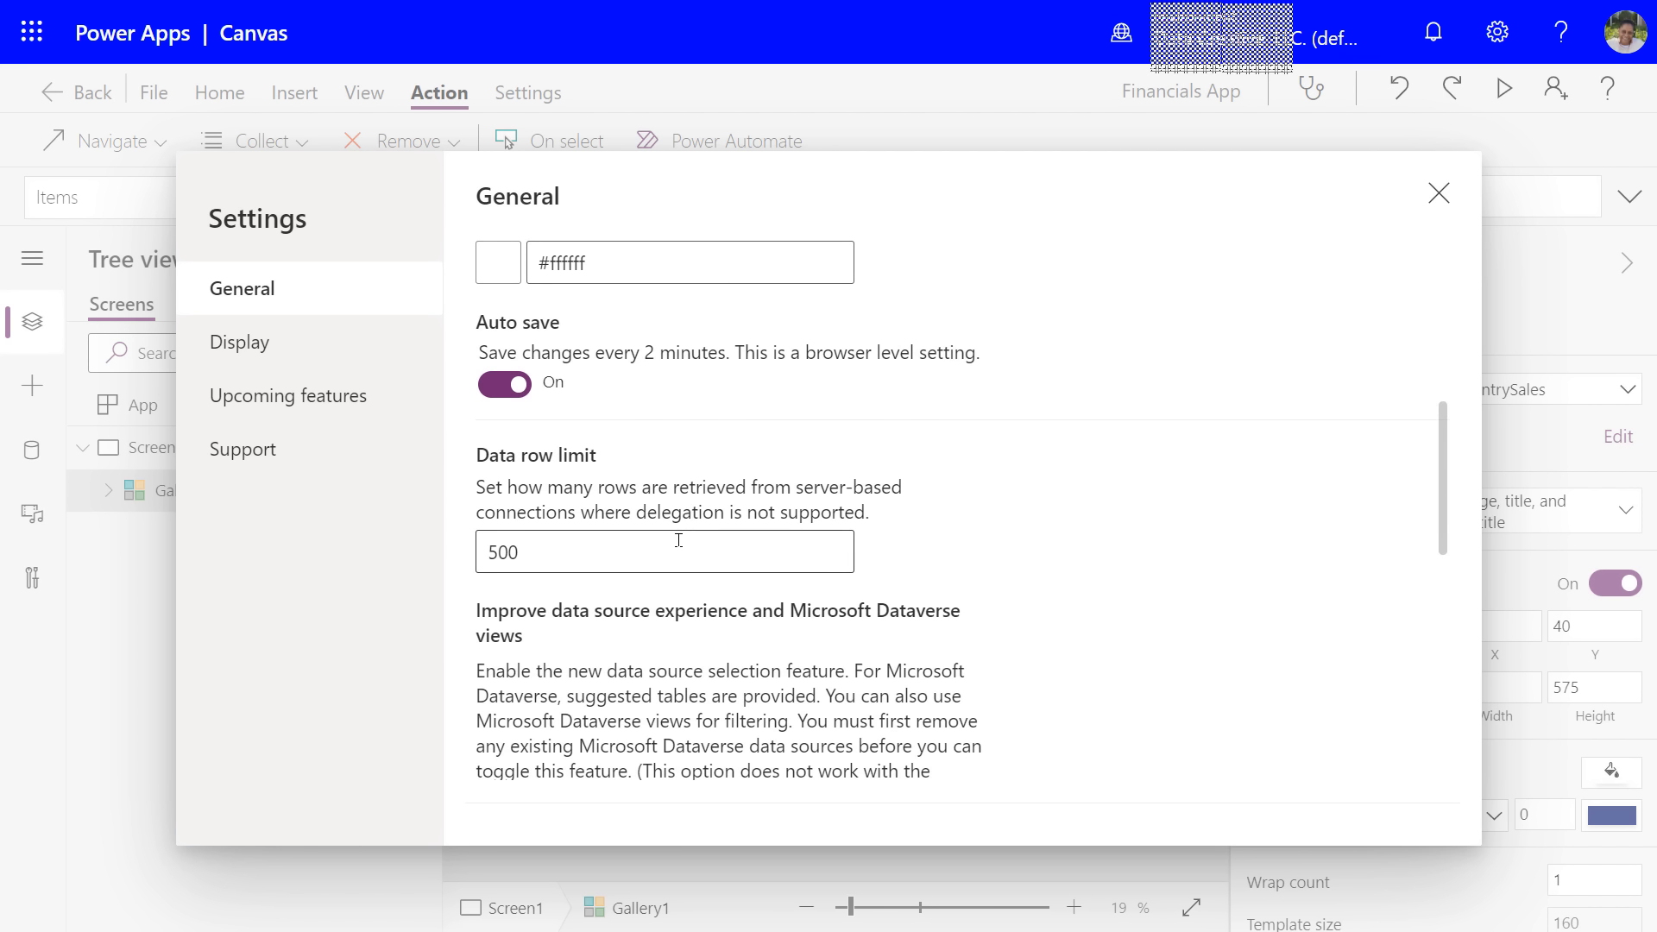
pyautogui.scroll(-1, 677, 540)
pyautogui.scroll(-3, 675, 546)
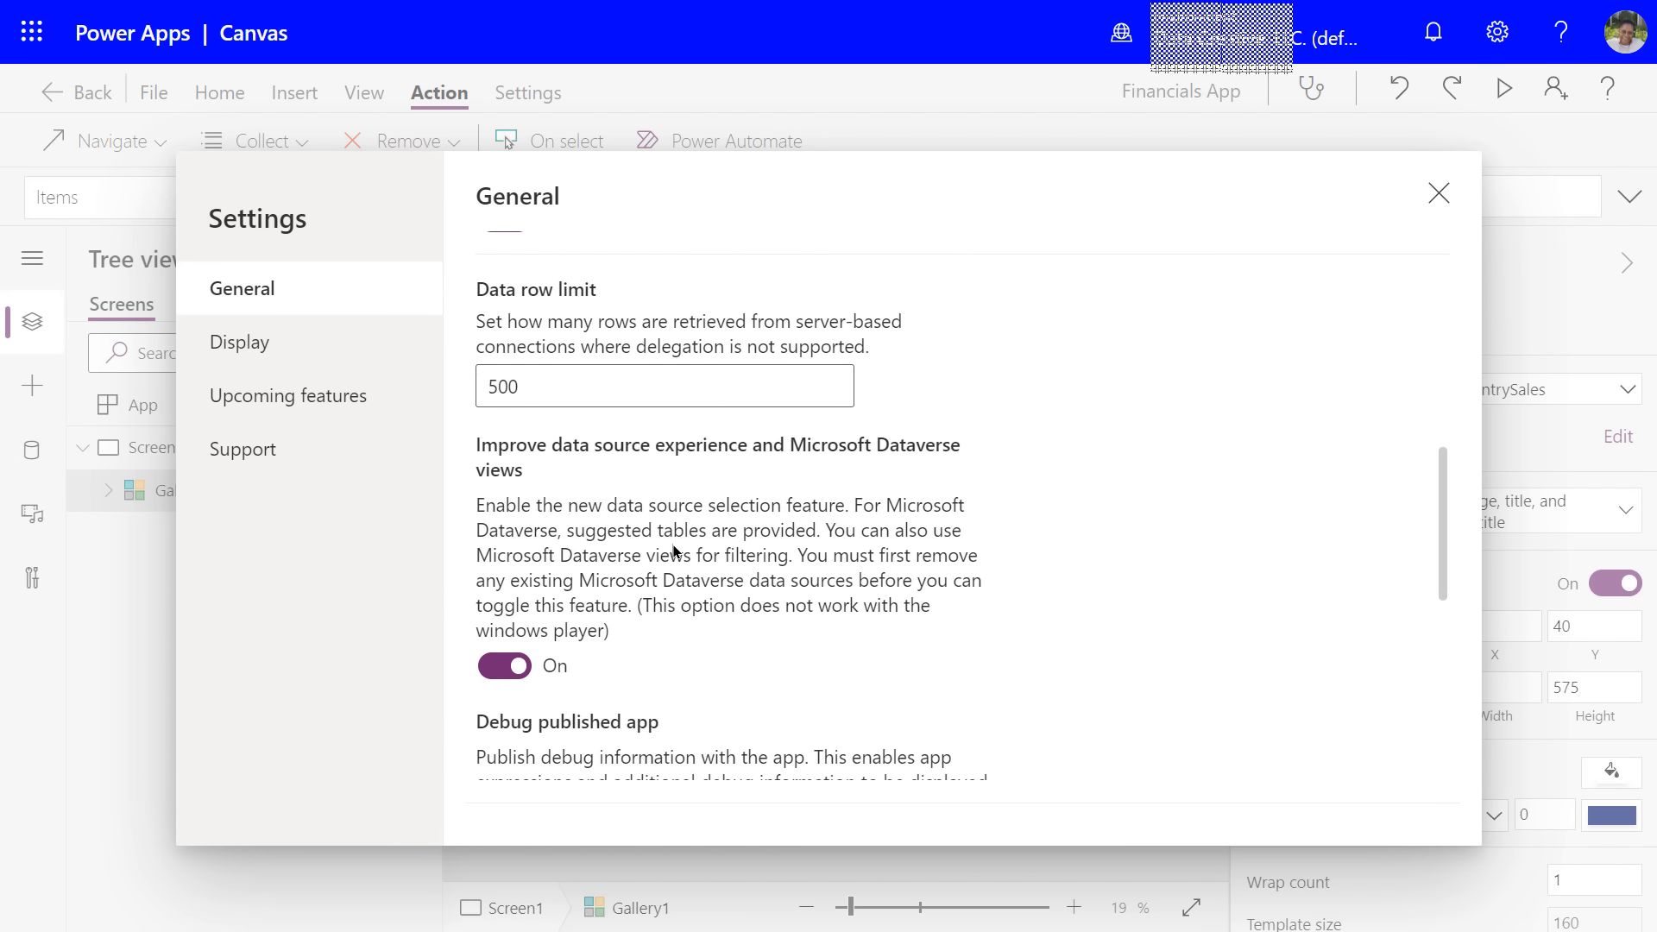
pyautogui.scroll(-2, 672, 552)
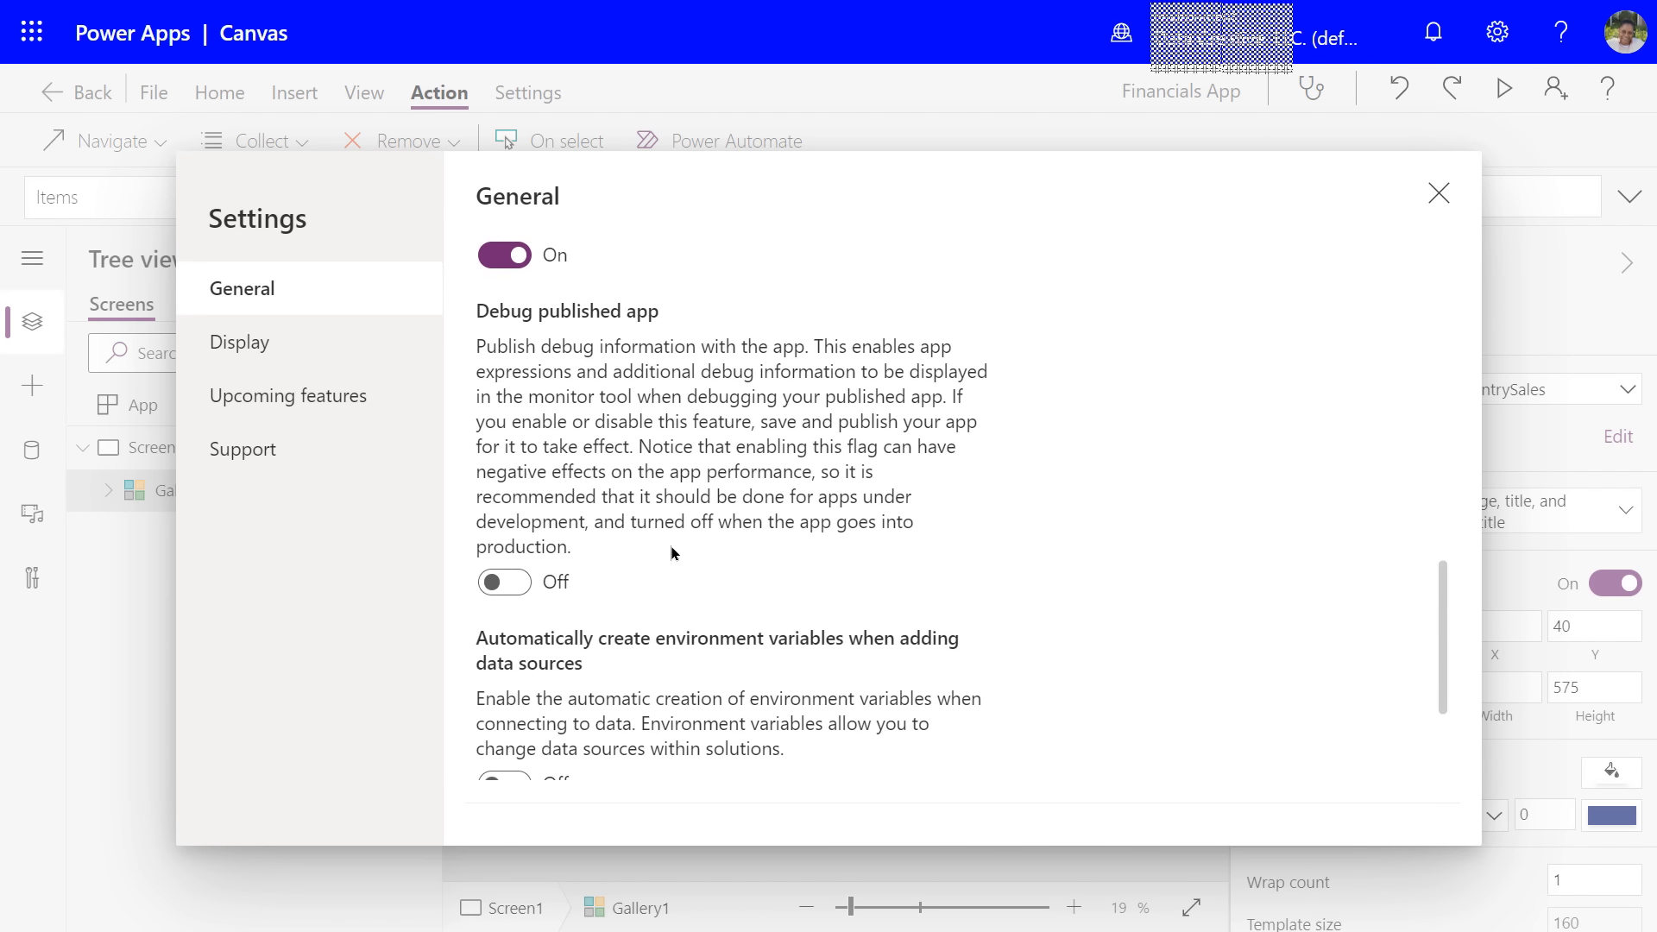
pyautogui.scroll(2, 670, 545)
pyautogui.scroll(3, 667, 553)
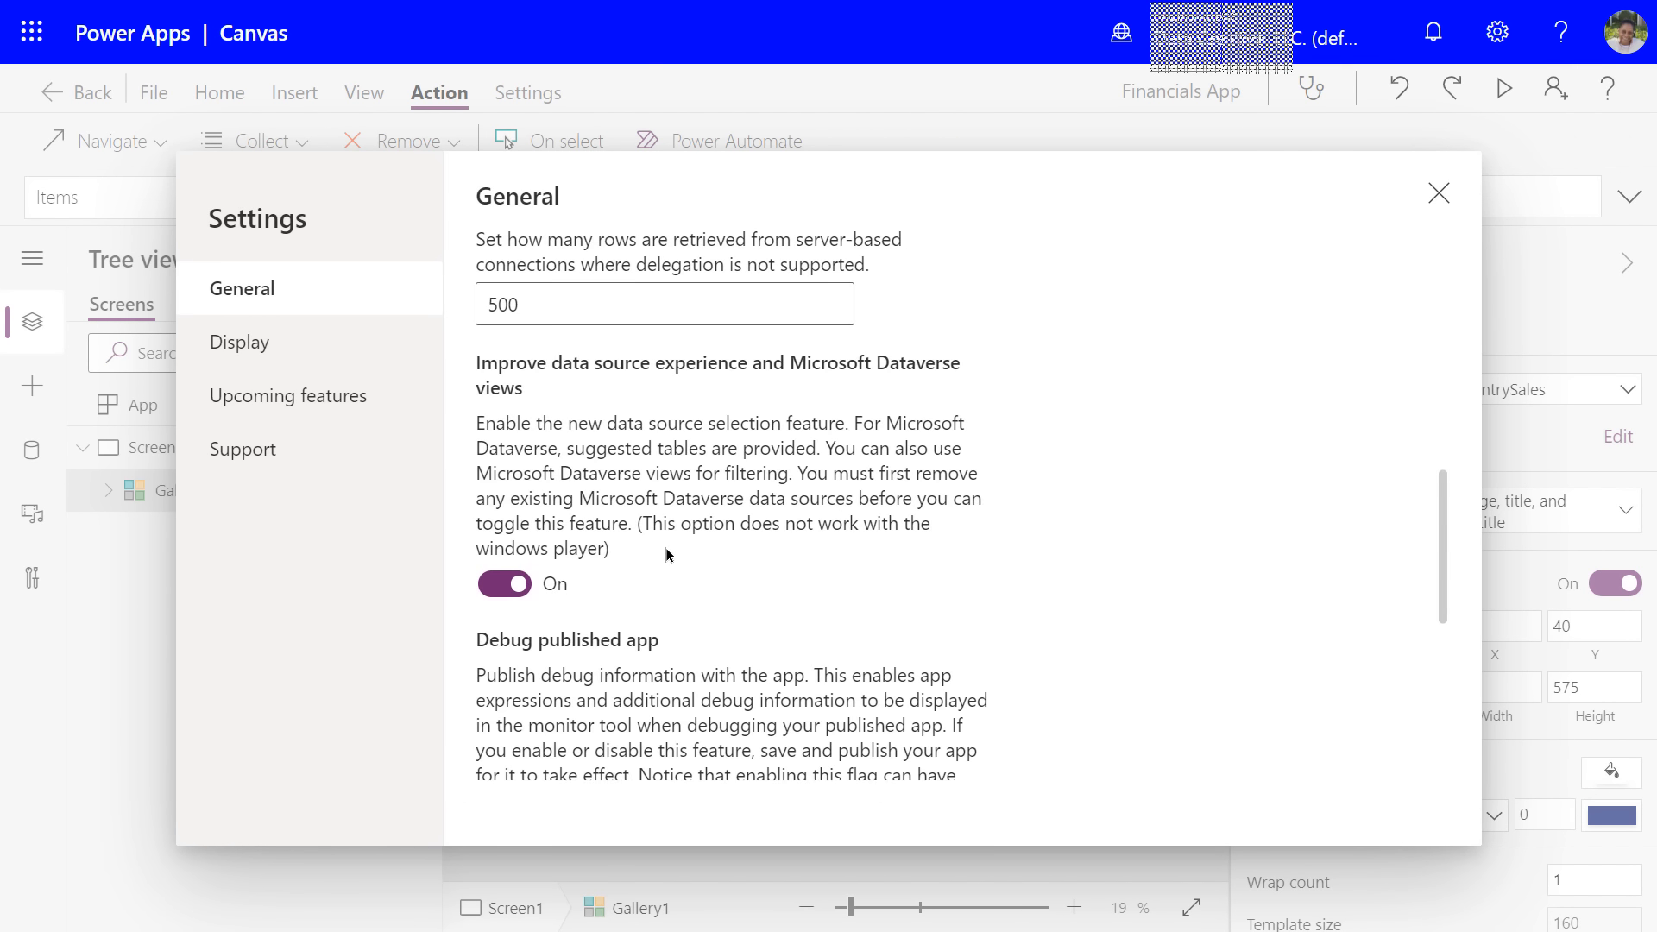
pyautogui.scroll(7, 667, 553)
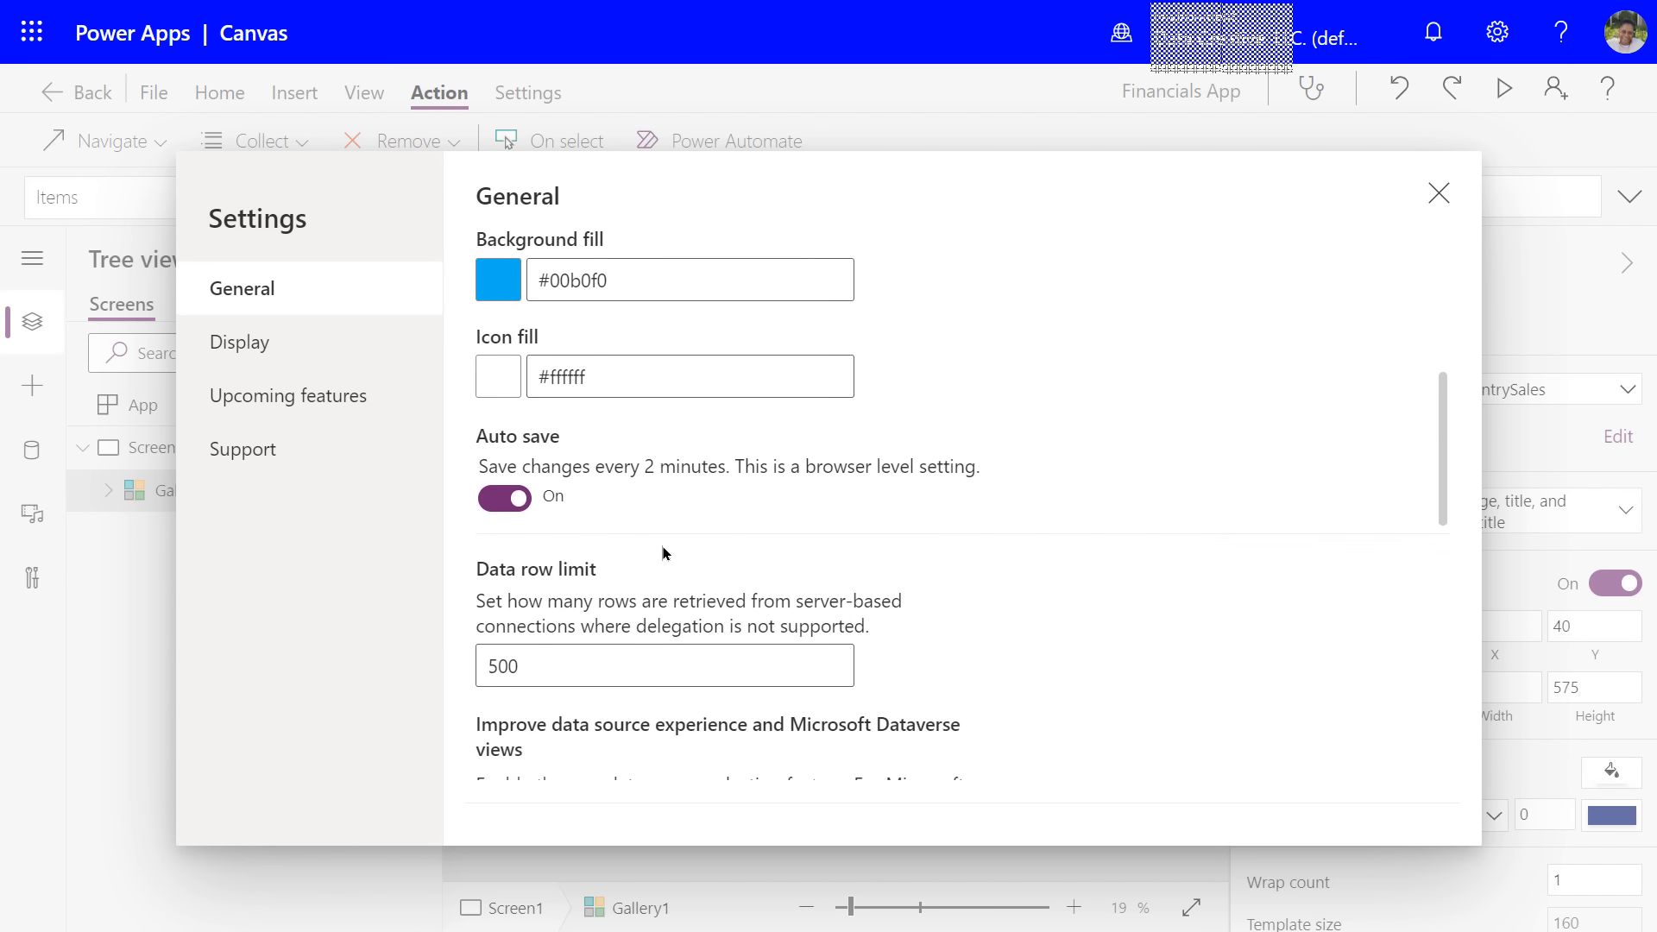
pyautogui.scroll(2, 658, 552)
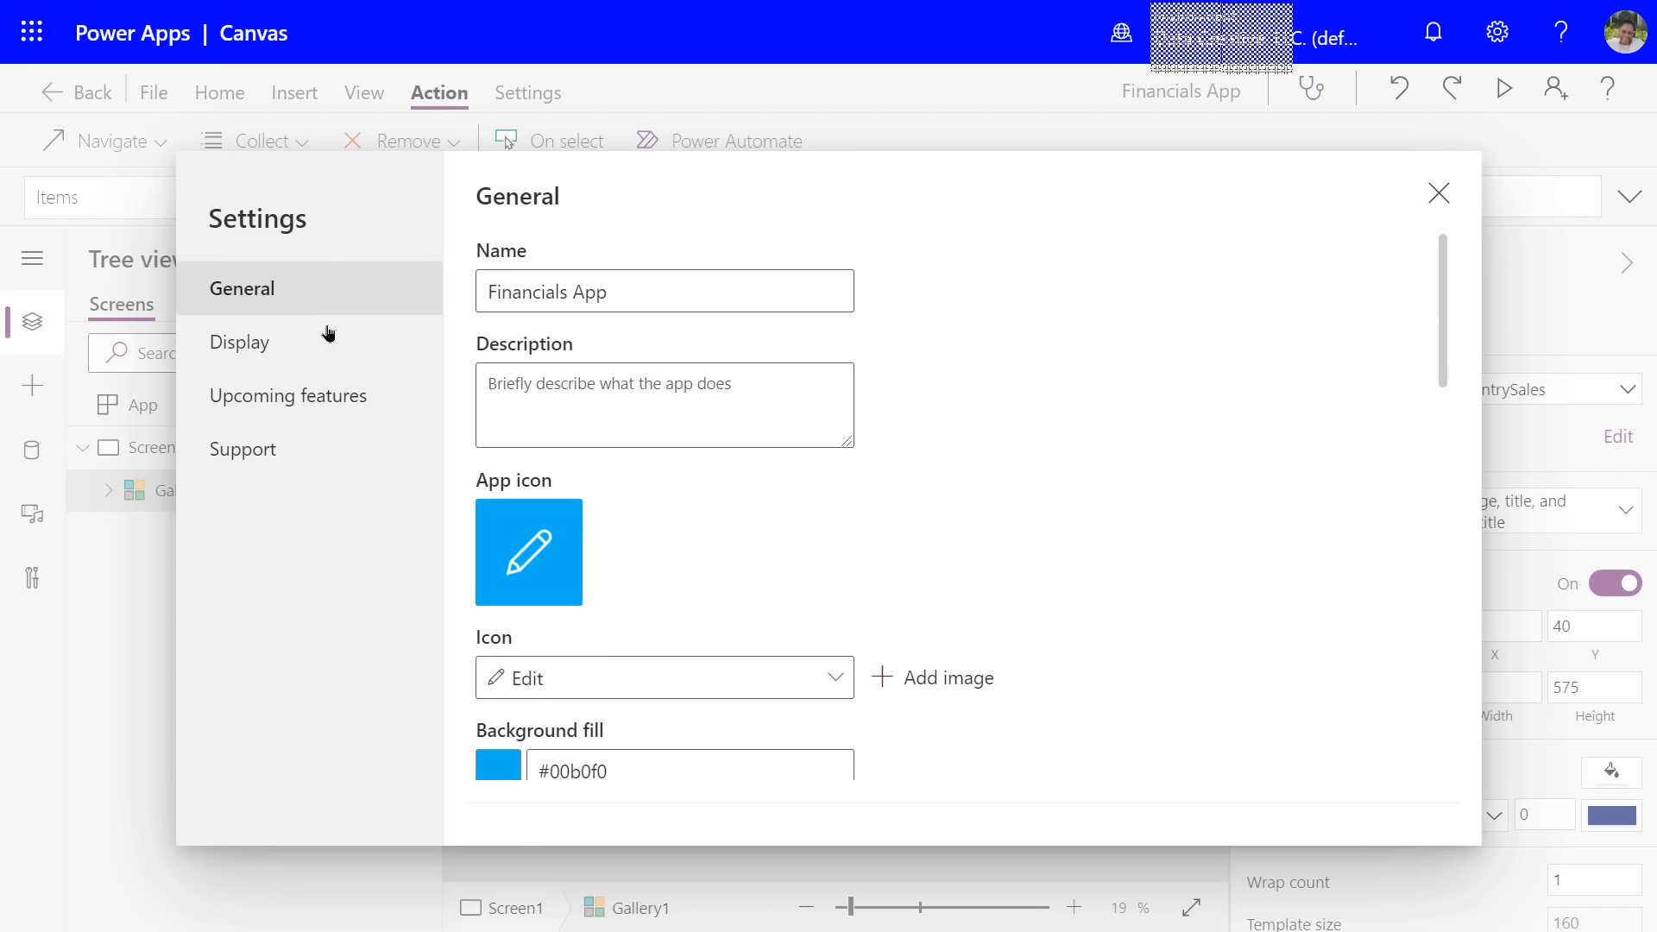
# - Examine the app's display settings for orientation, size, scaling, aspect ratio and orientation lock
pyautogui.click(273, 348)
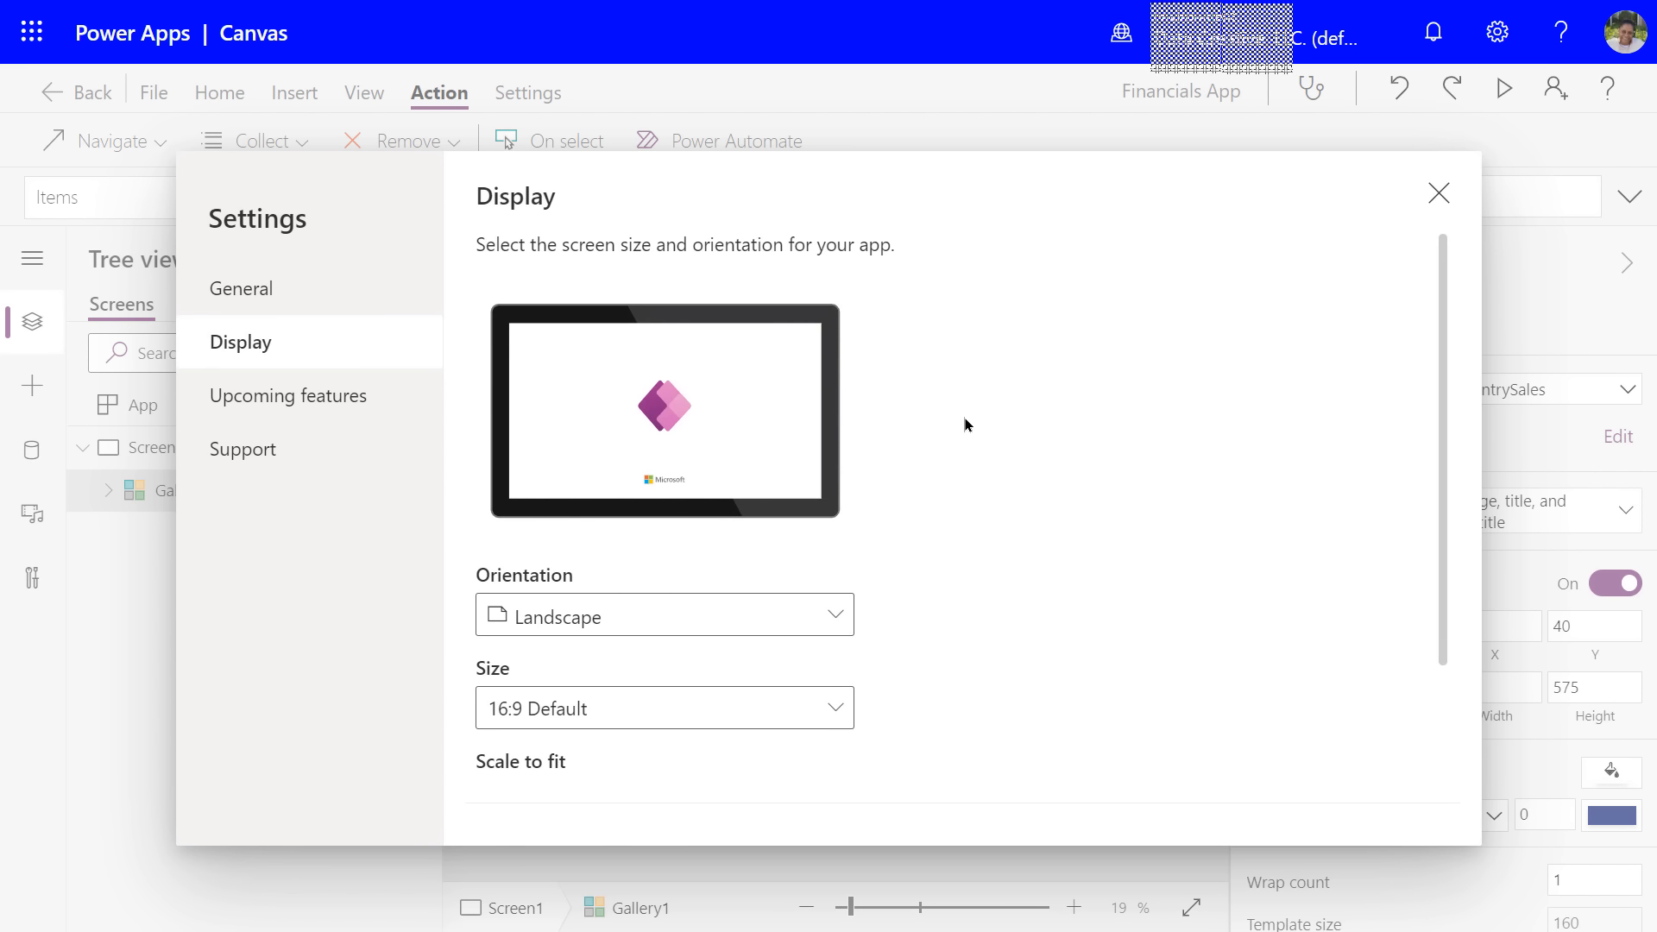
pyautogui.scroll(-3, 964, 423)
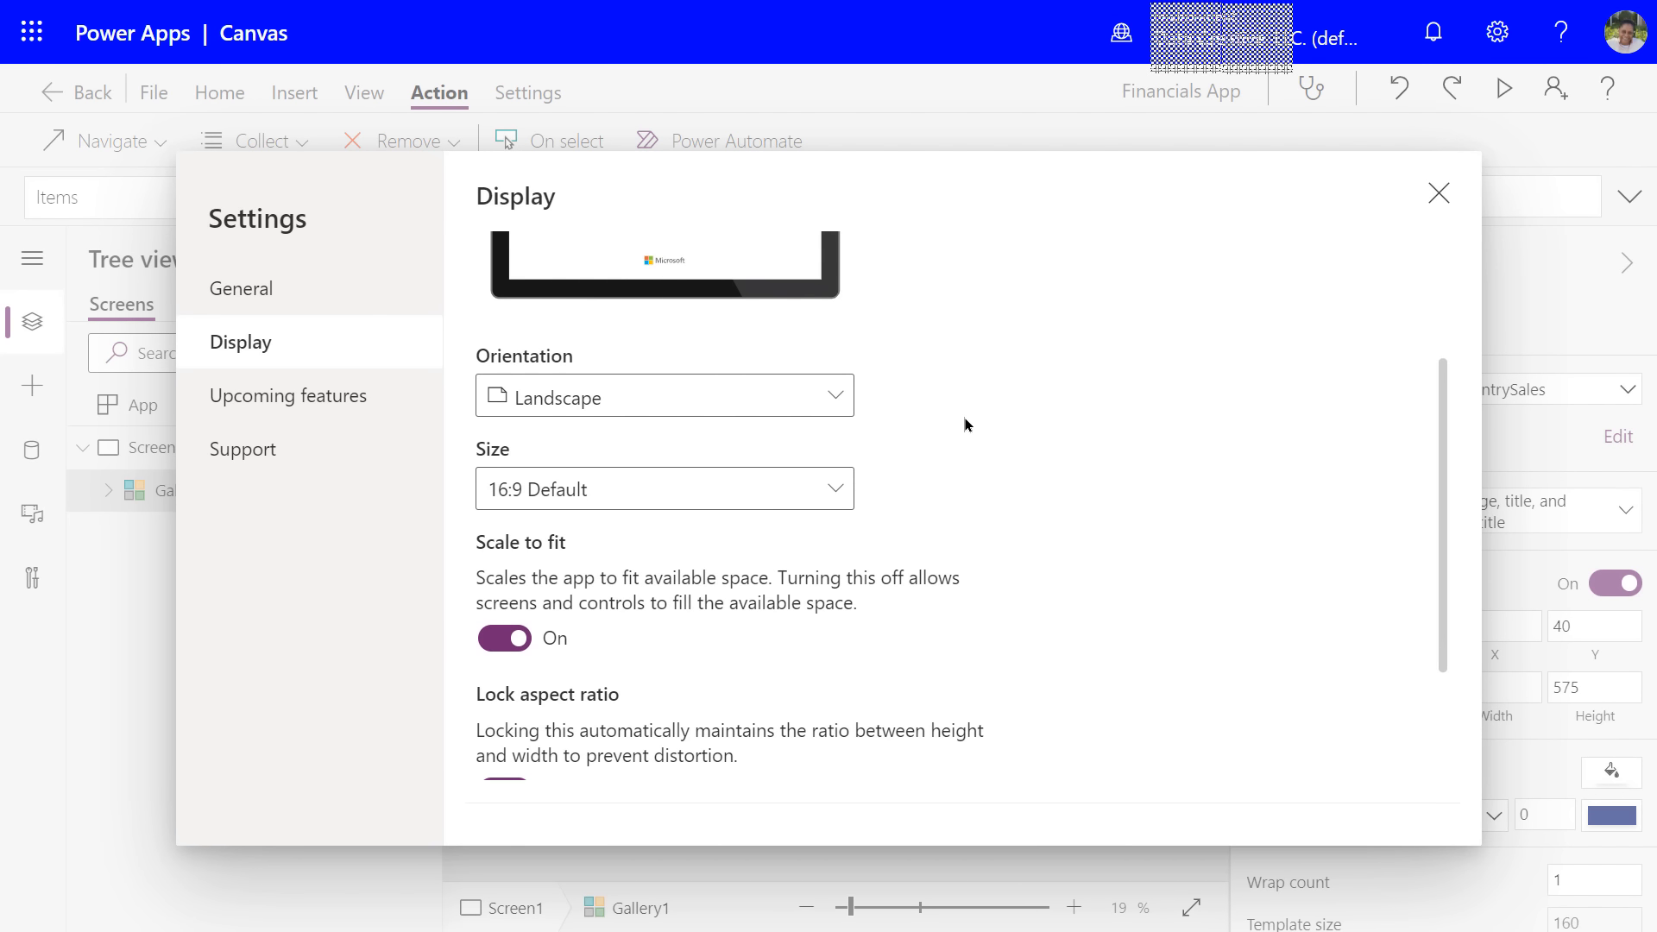
pyautogui.scroll(-2, 963, 417)
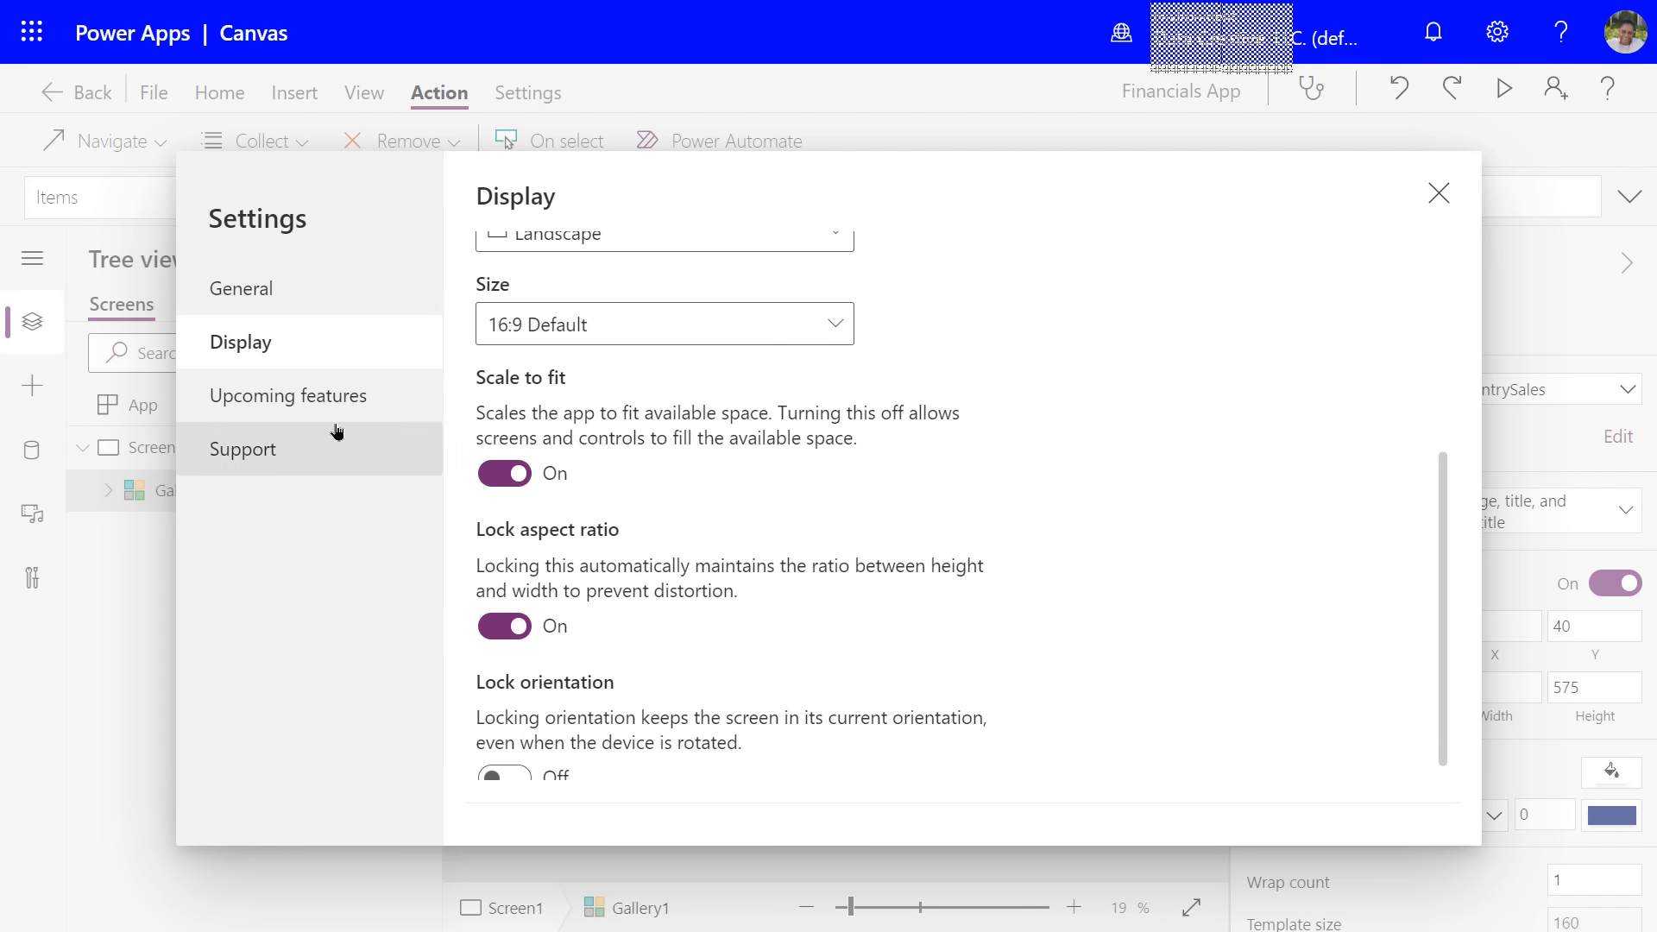
# - Examine the preview and experimental features among the app's upcoming features settings
pyautogui.click(279, 405)
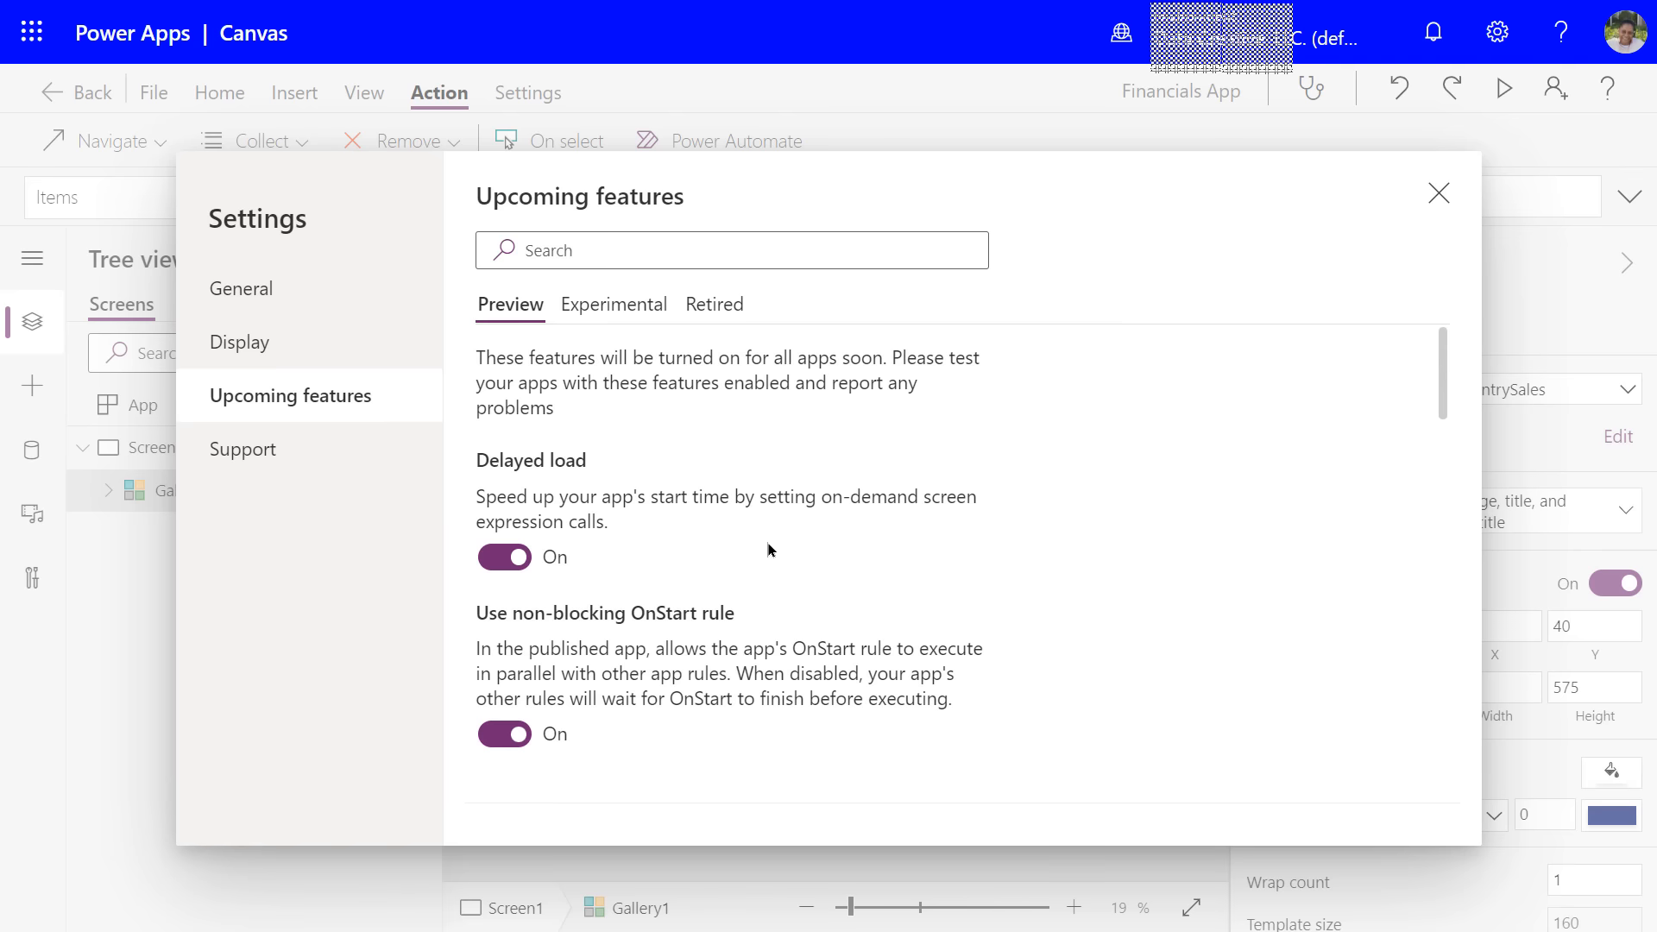
pyautogui.scroll(-5, 770, 549)
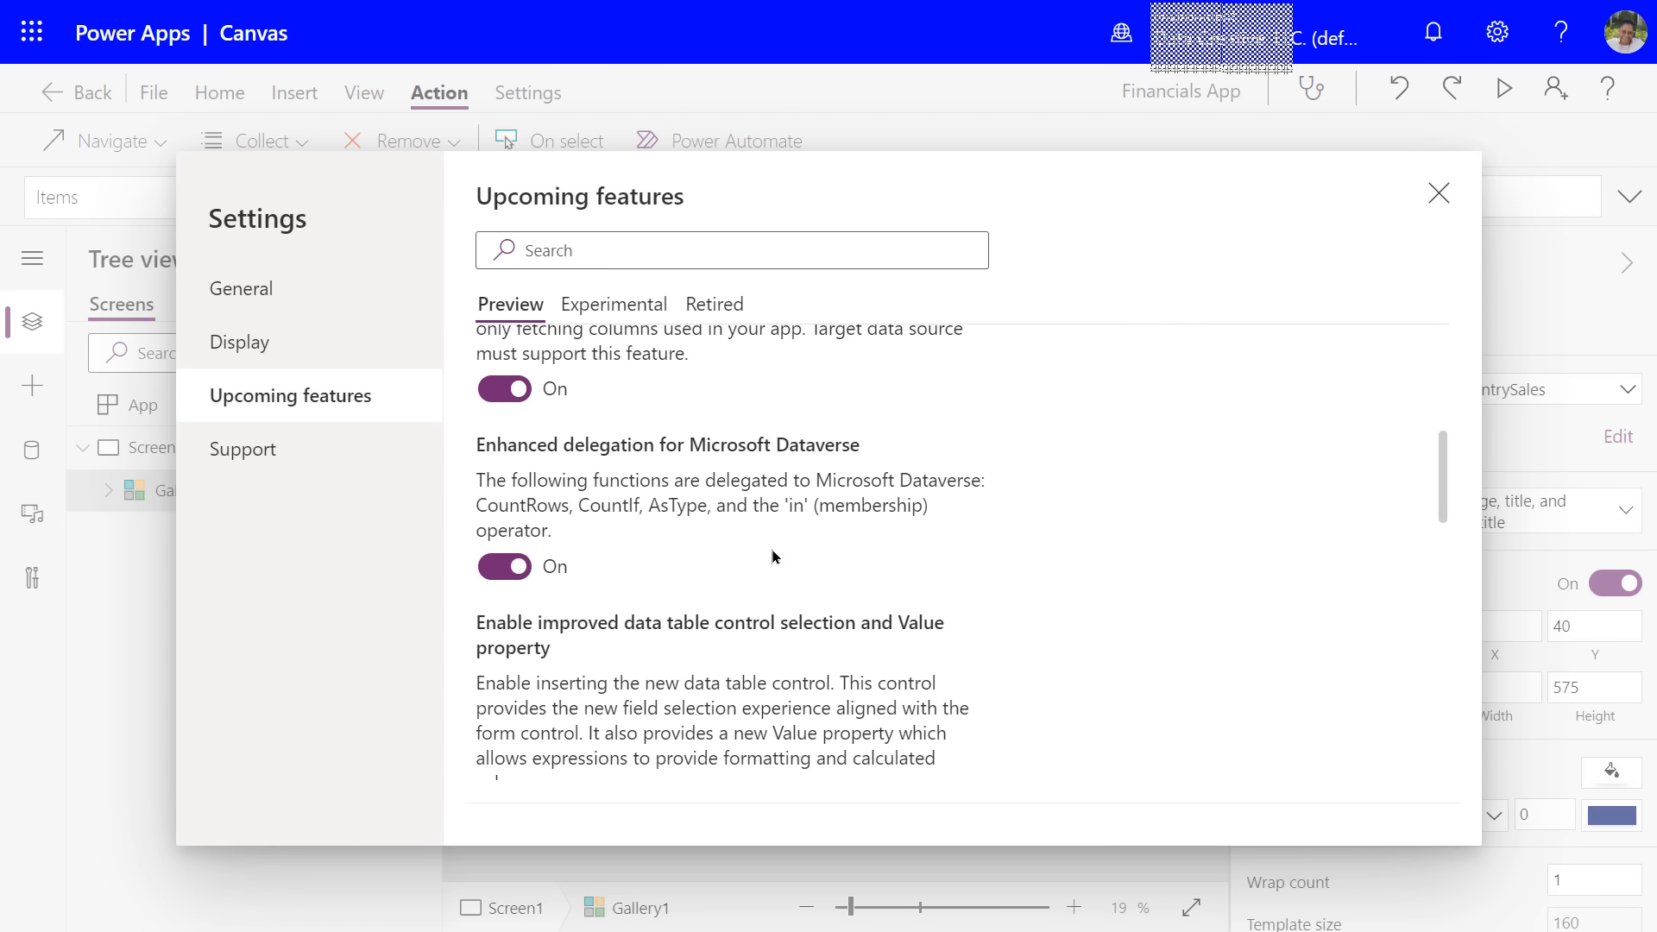
pyautogui.scroll(5, 770, 549)
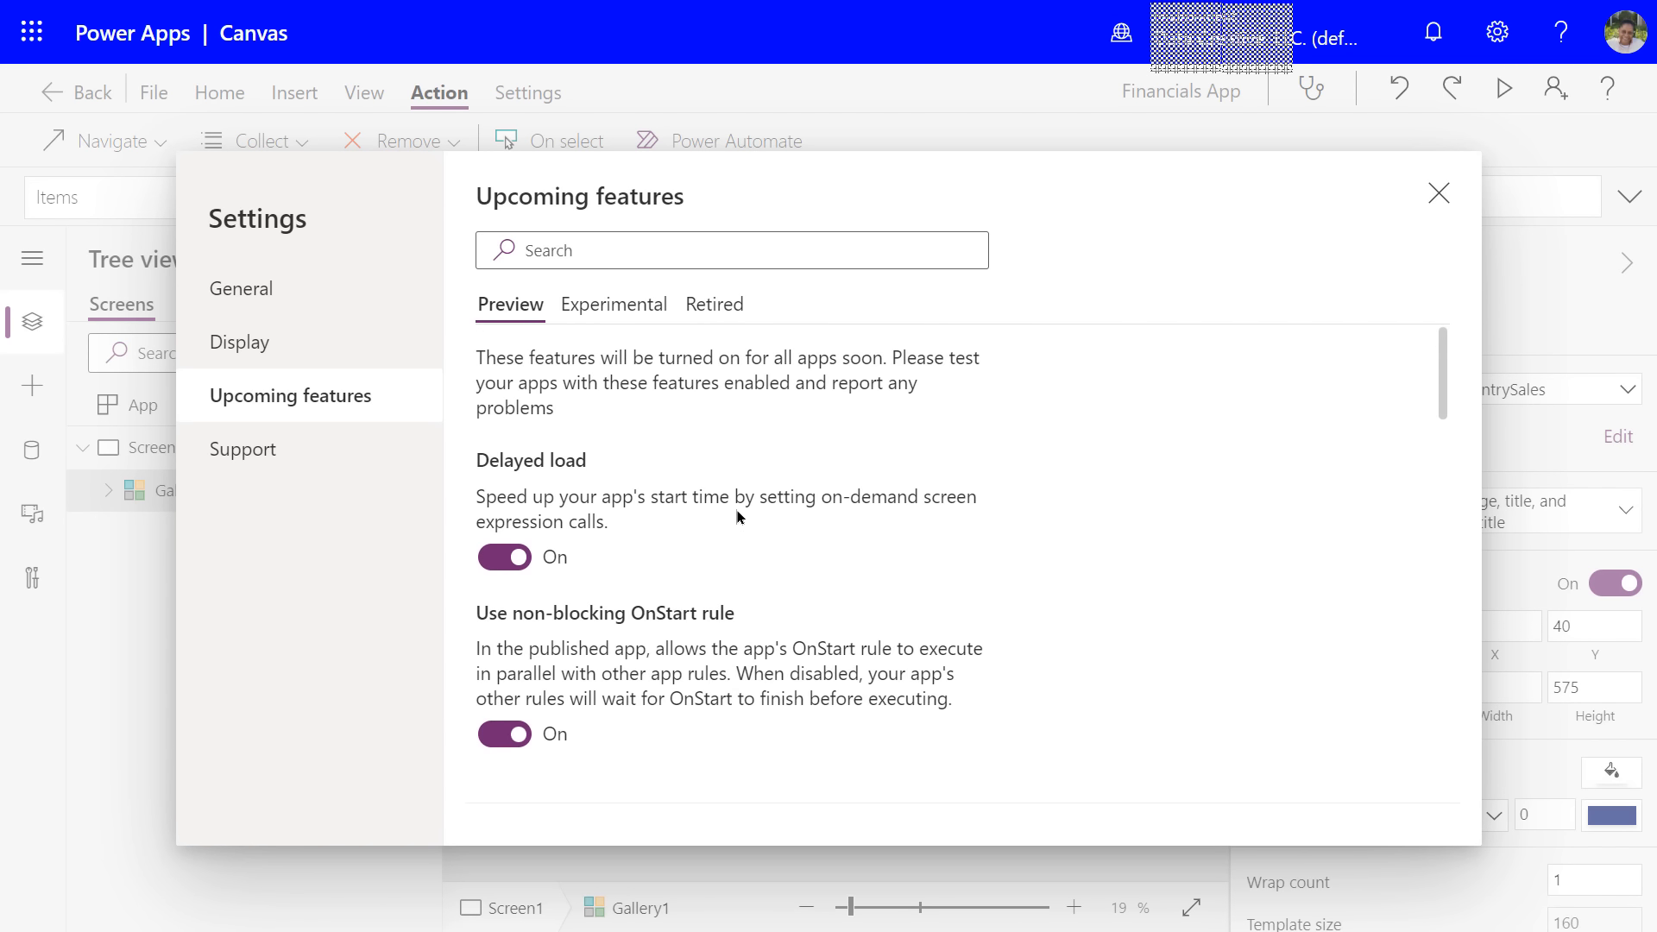
pyautogui.click(618, 307)
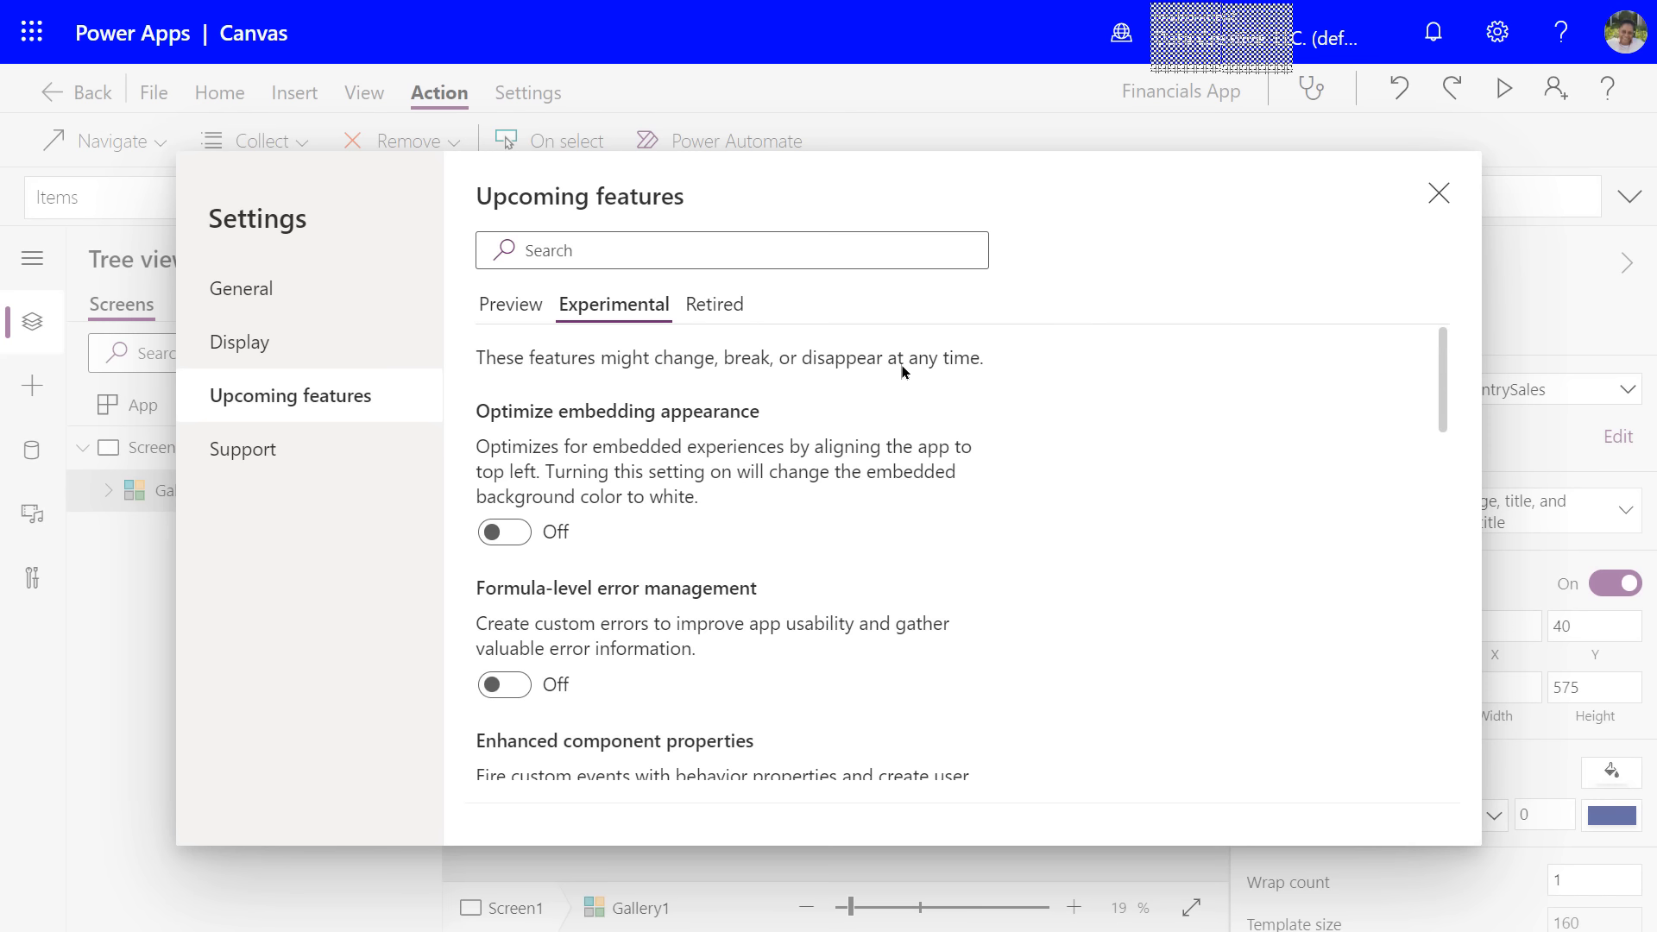
pyautogui.scroll(-4, 903, 371)
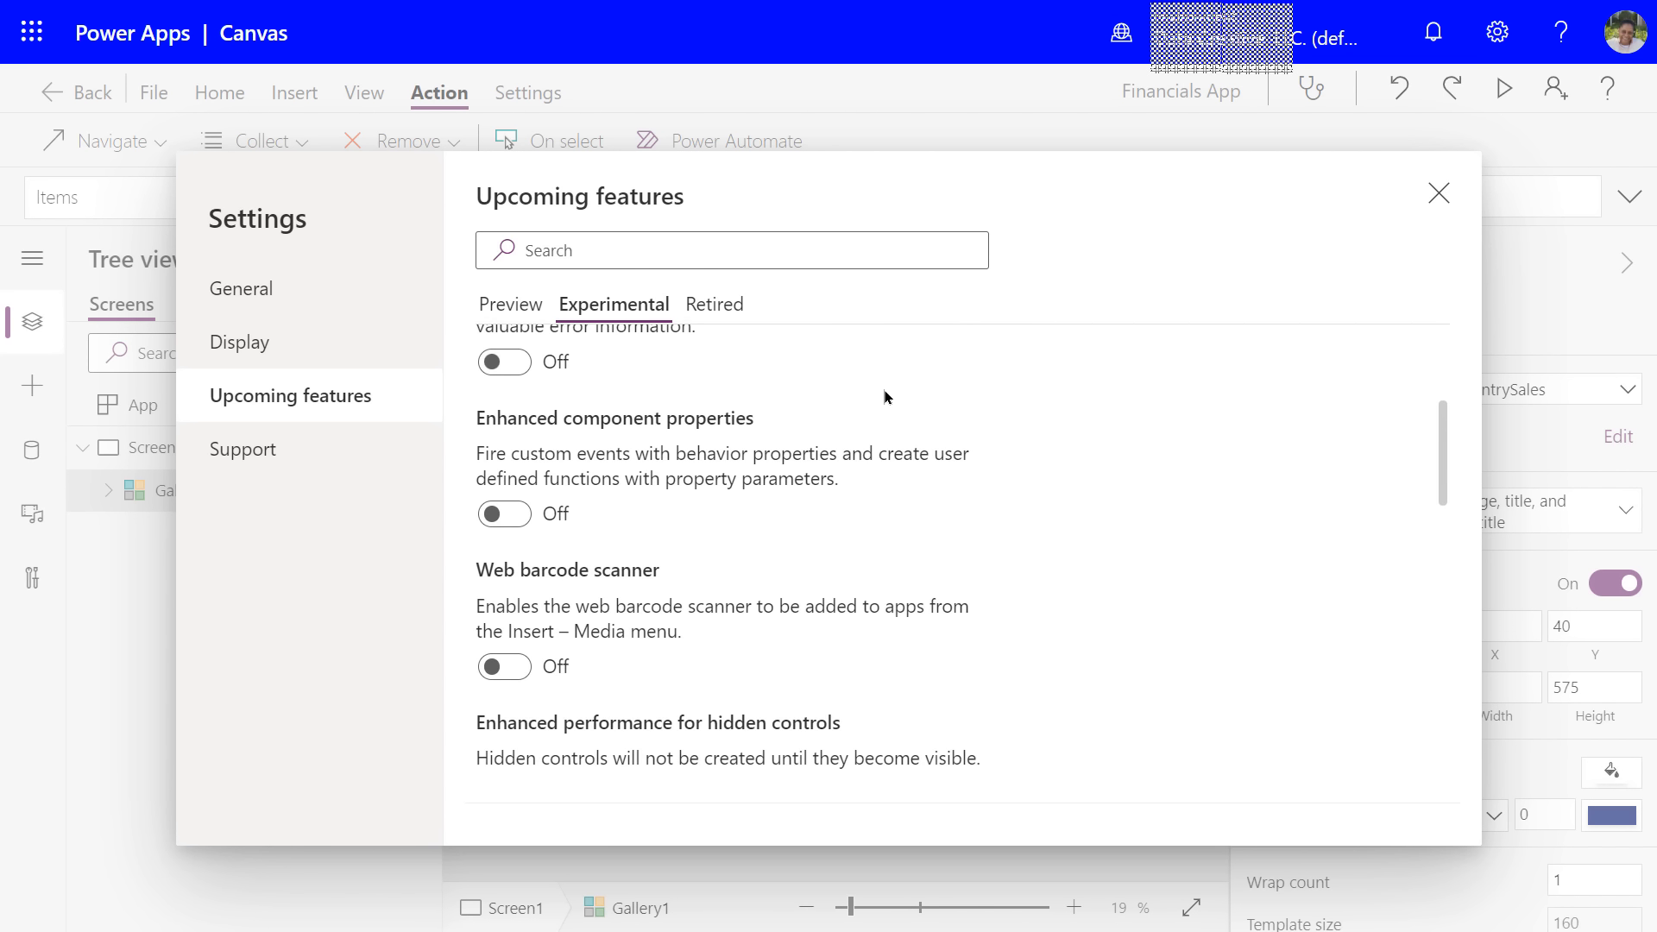
pyautogui.scroll(-3, 880, 397)
pyautogui.scroll(-1, 872, 404)
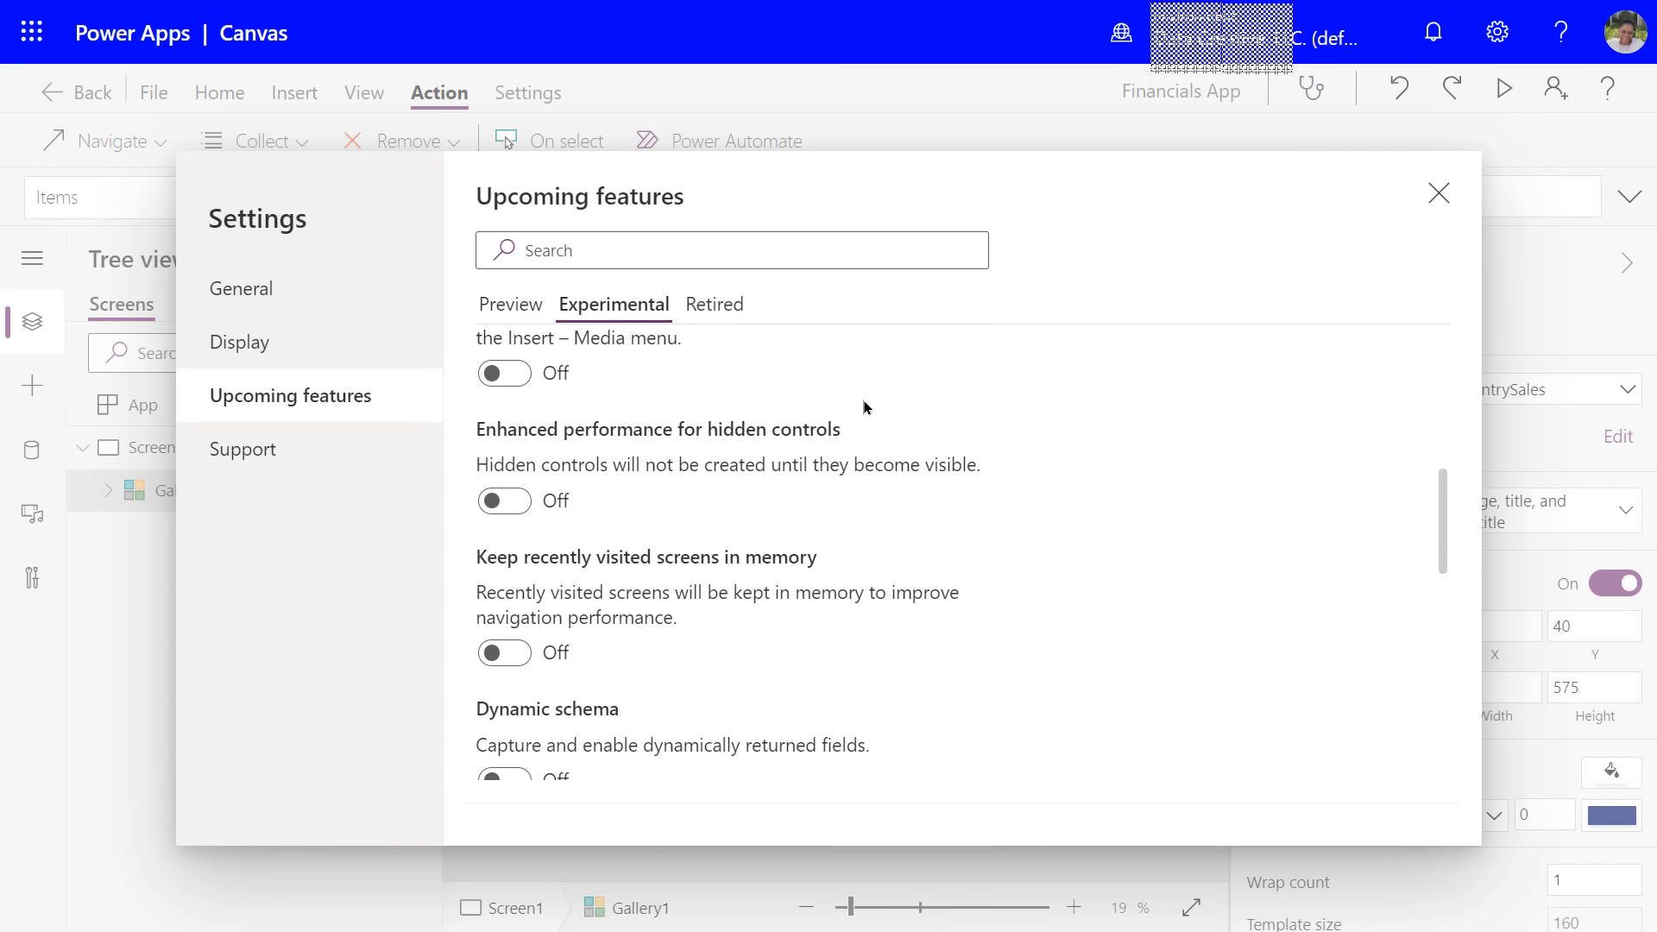
pyautogui.scroll(-1, 858, 405)
pyautogui.scroll(4, 855, 405)
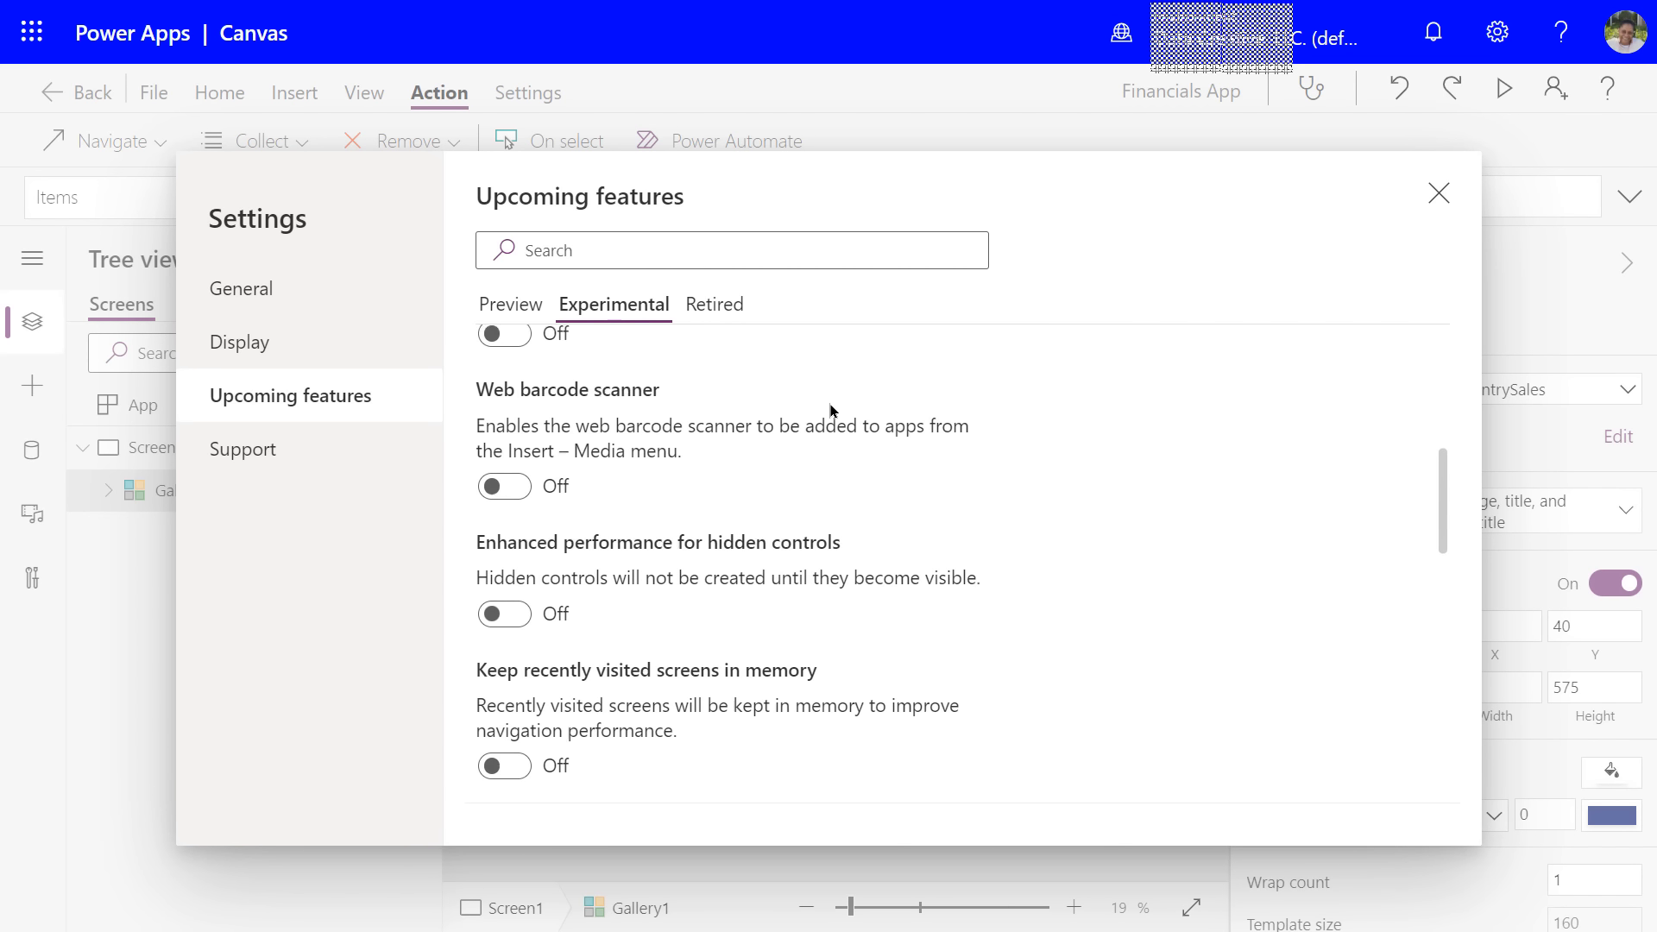
pyautogui.scroll(1, 798, 399)
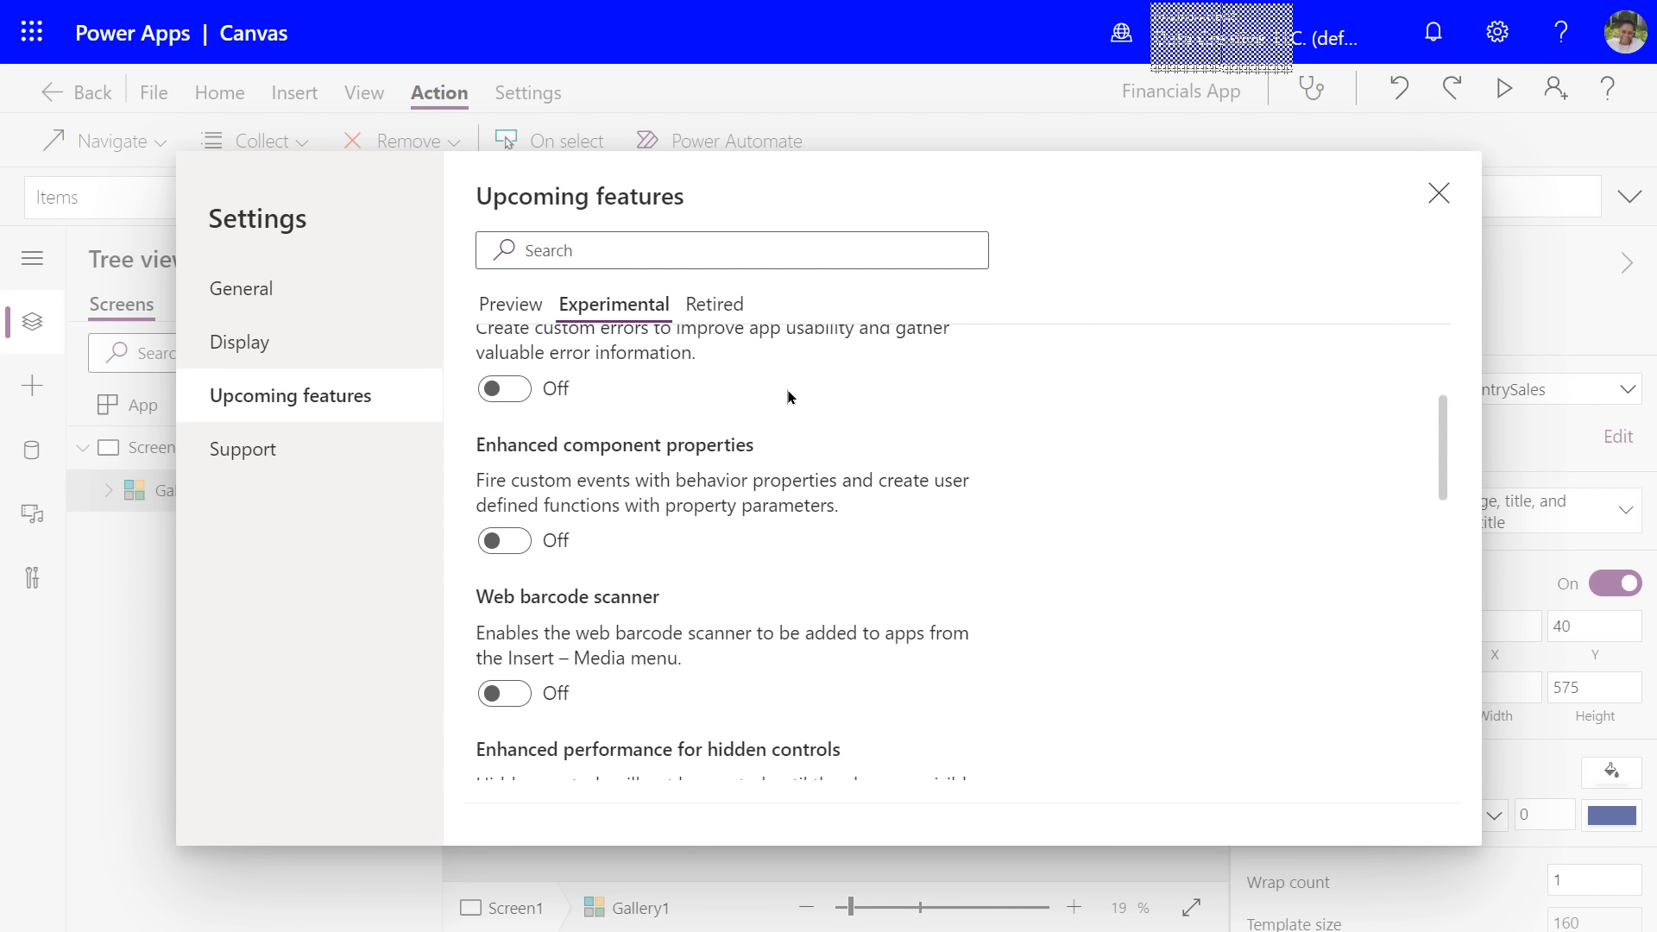
# - Examine the retired features among the app's upcoming features settings
pyautogui.click(706, 306)
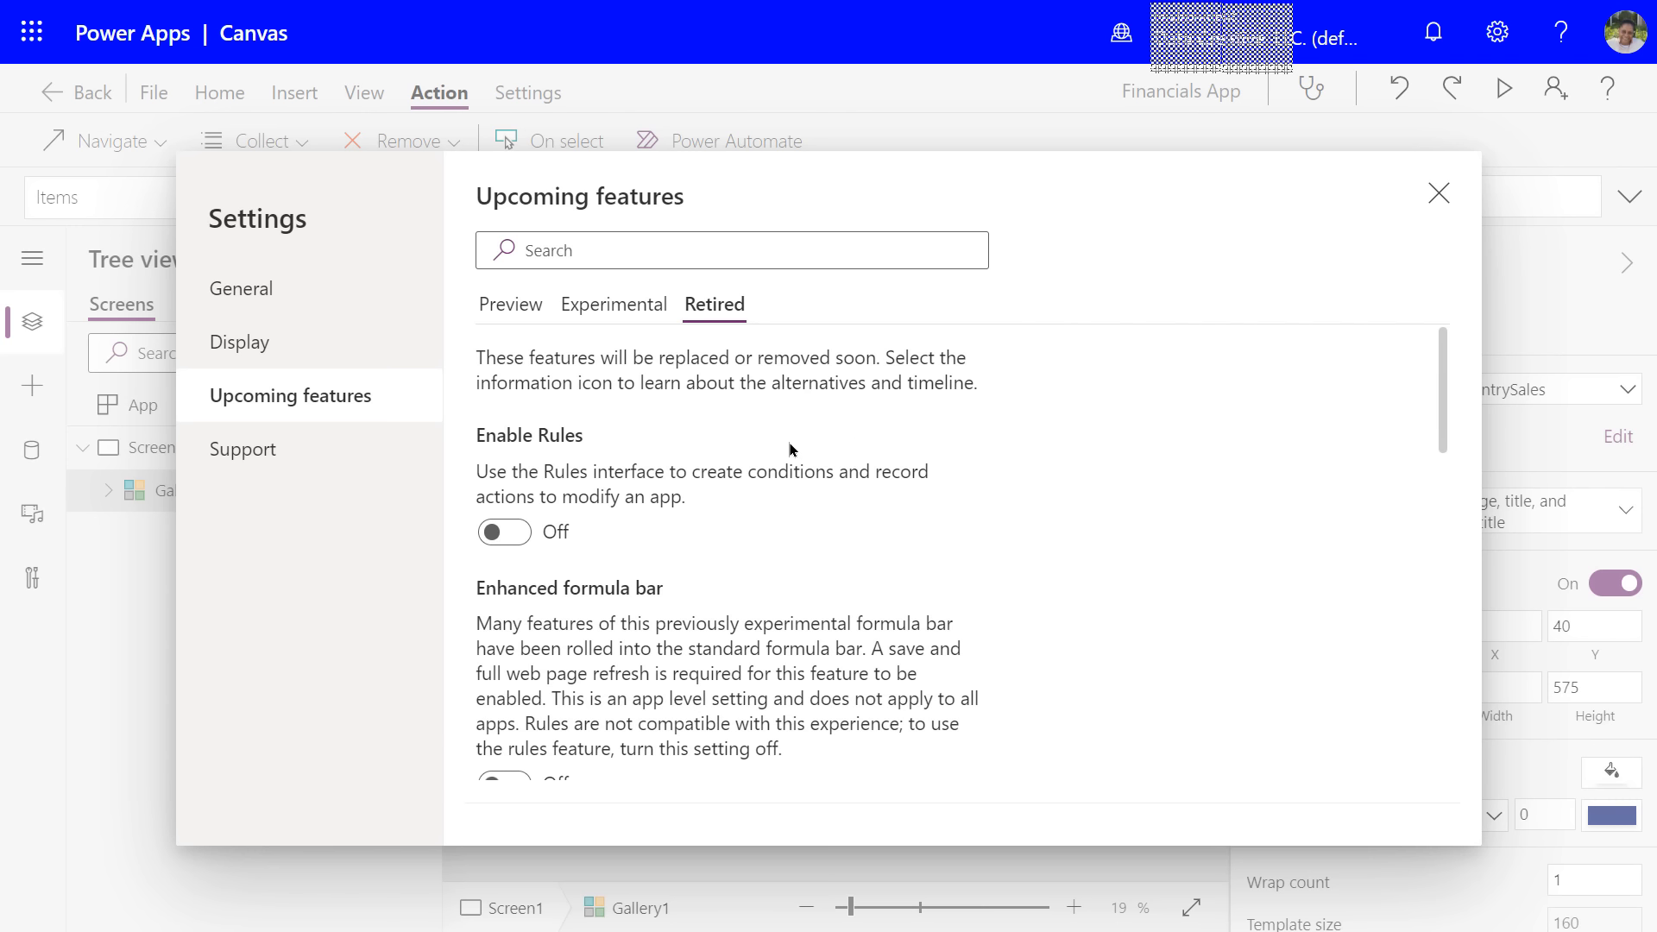
pyautogui.scroll(-2, 790, 444)
pyautogui.scroll(-2, 790, 441)
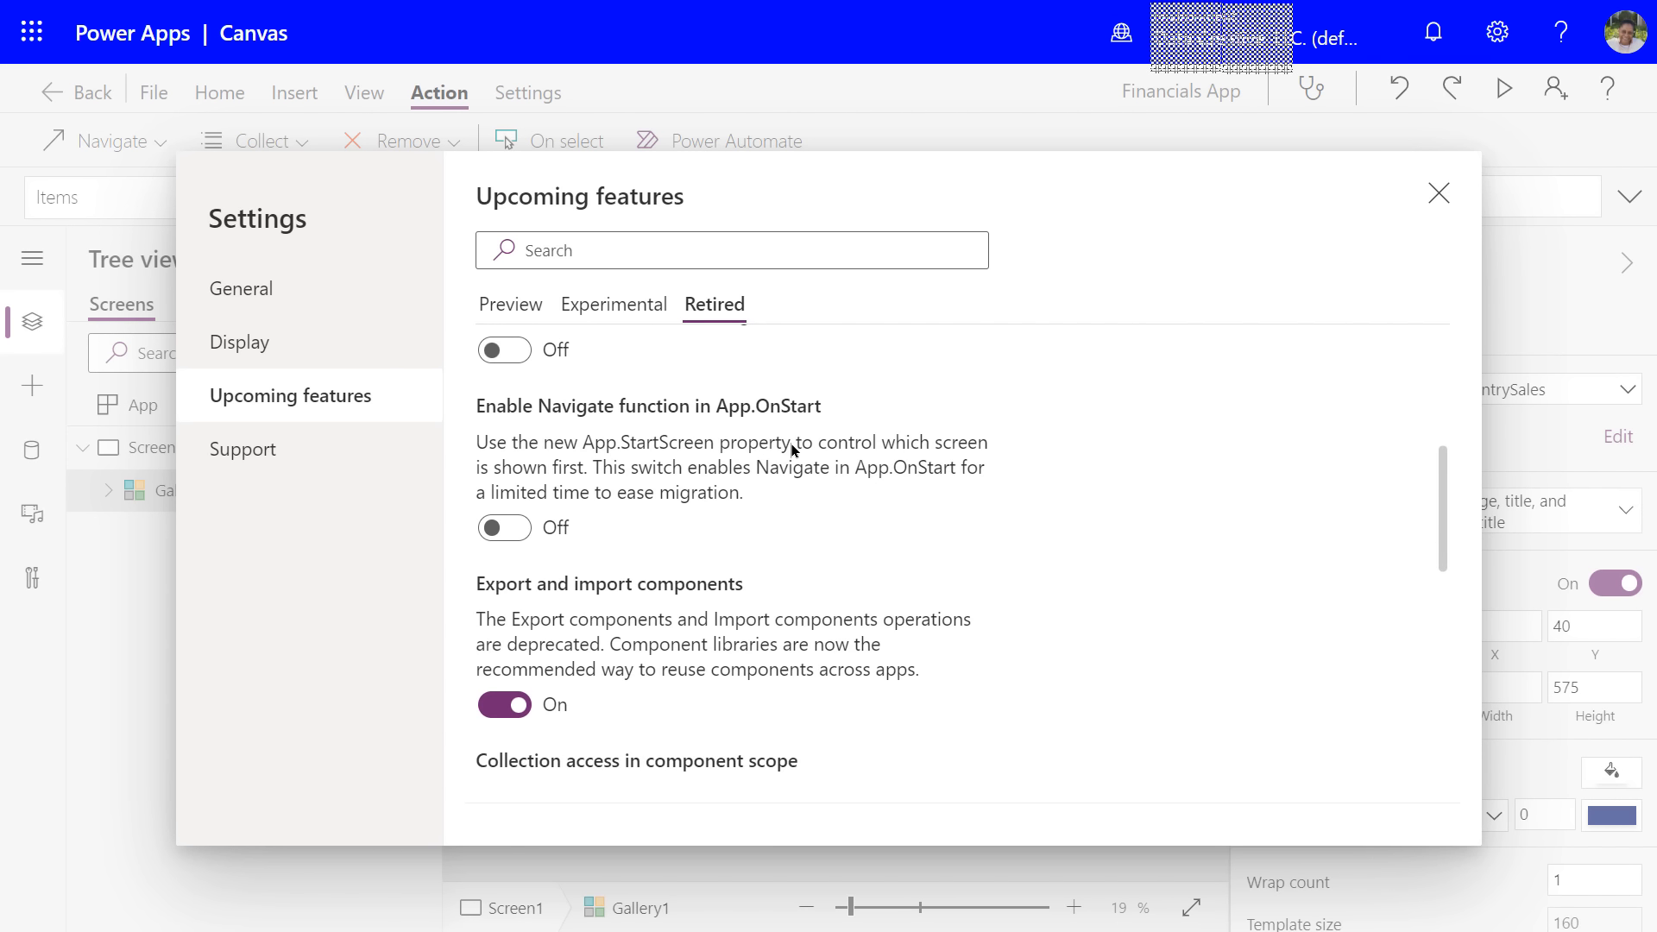
pyautogui.scroll(3, 785, 444)
pyautogui.scroll(2, 776, 459)
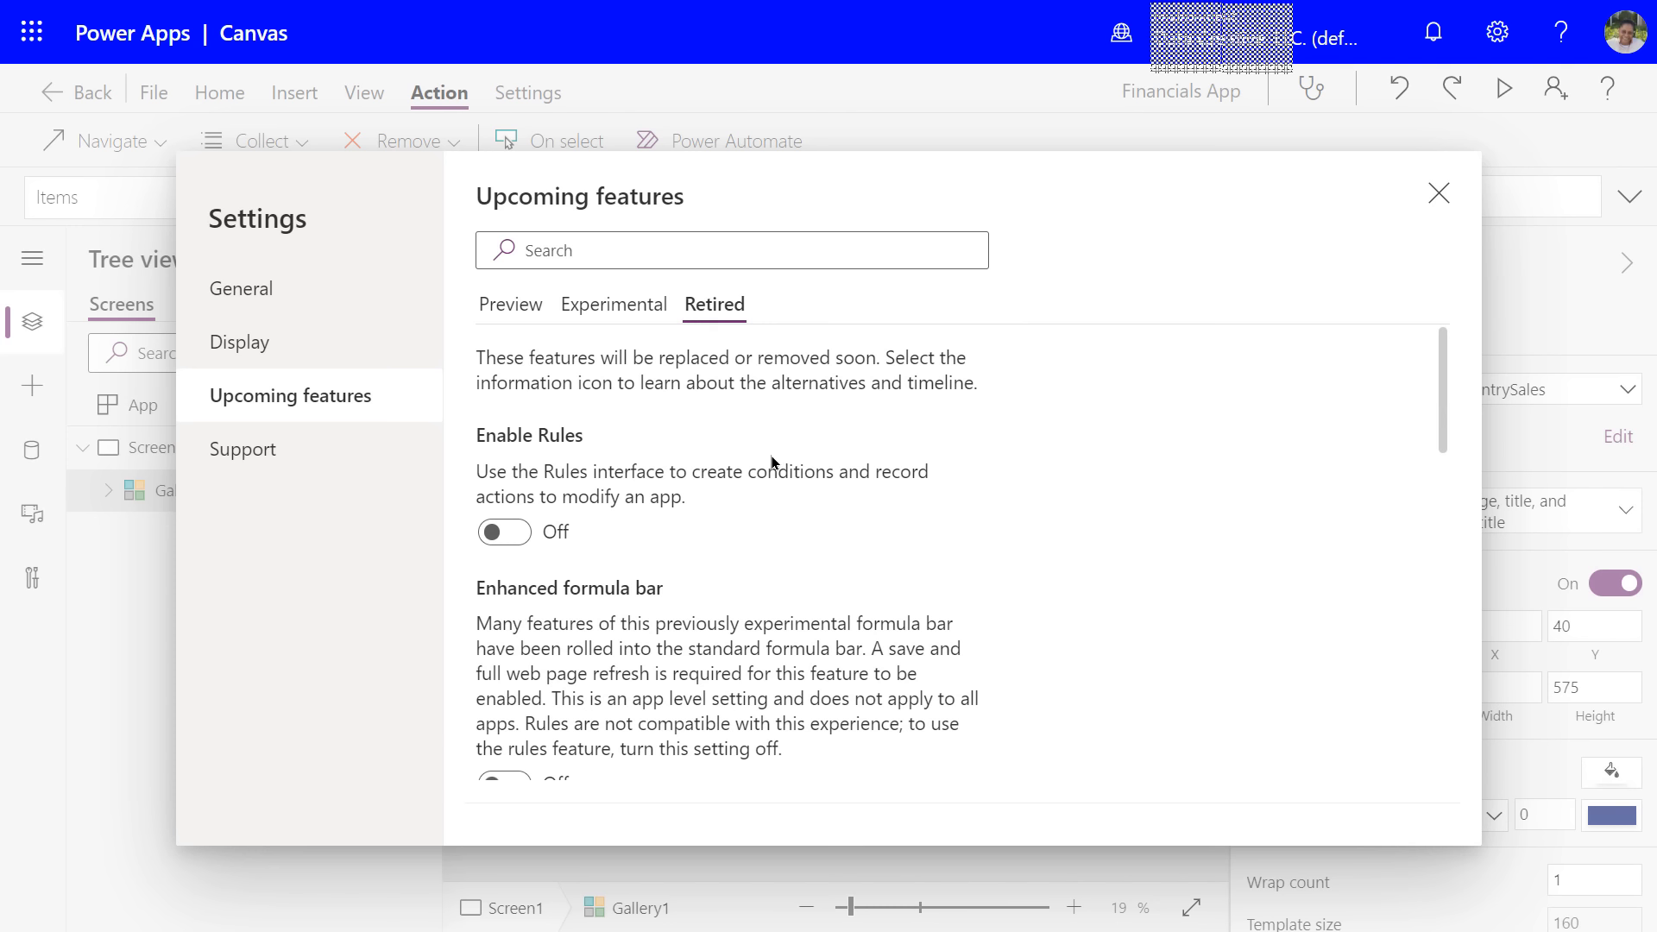
# - Examine the app's support settings, from authoring version and session details to the helpful links, and close the settings
pyautogui.click(295, 456)
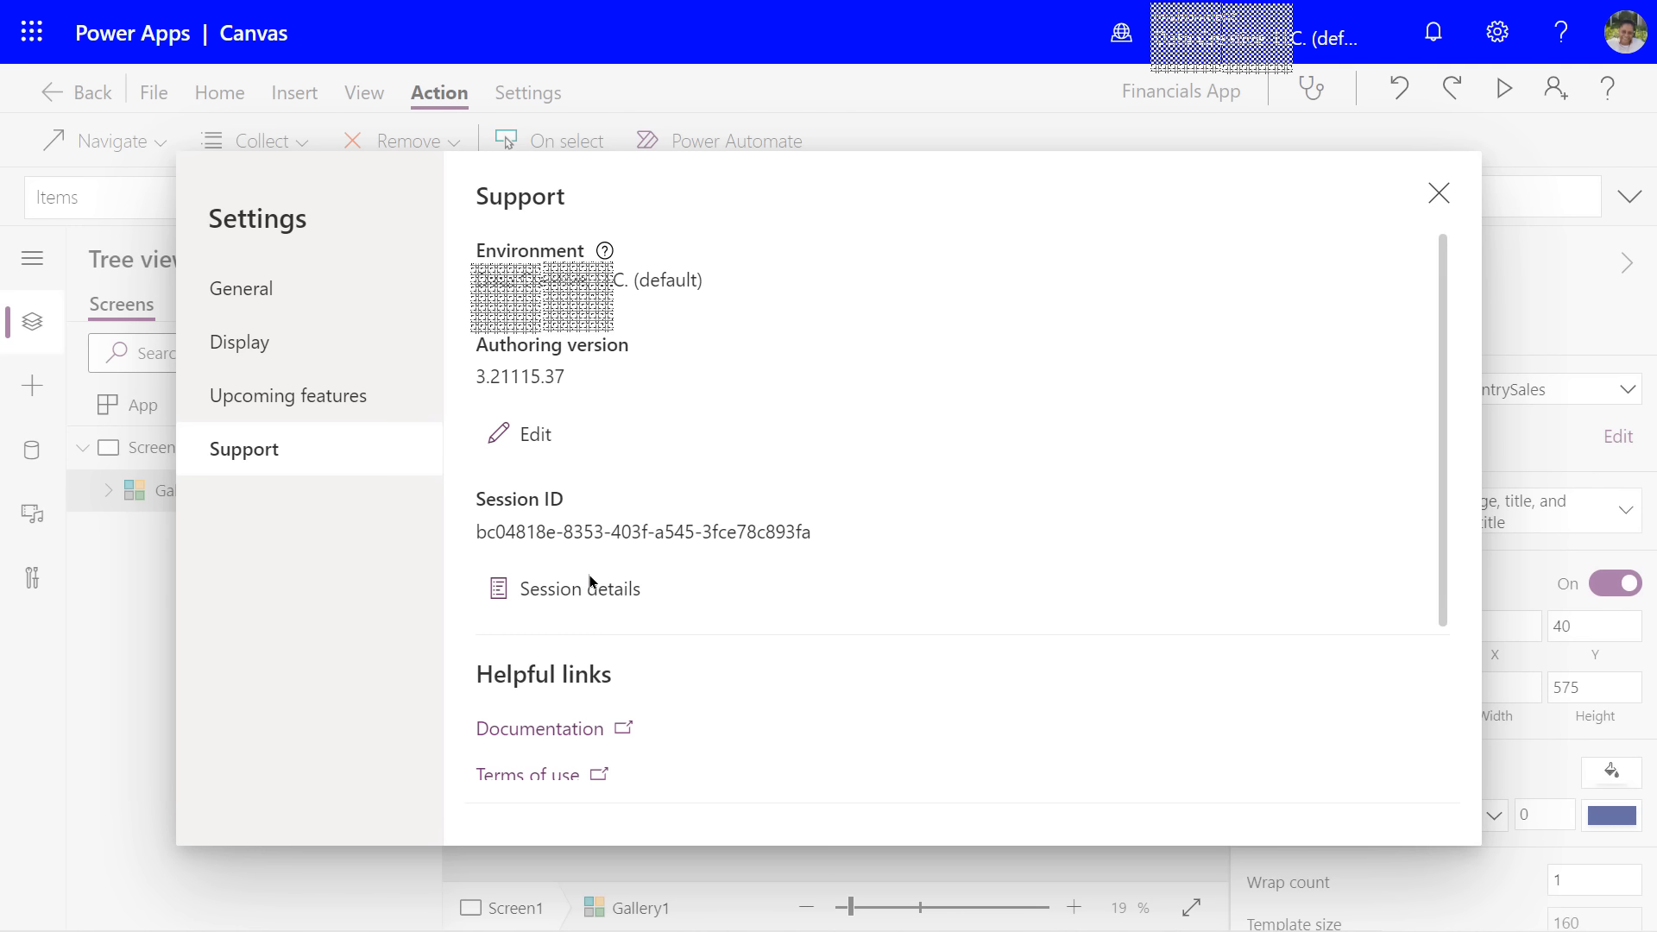
pyautogui.scroll(-5, 589, 577)
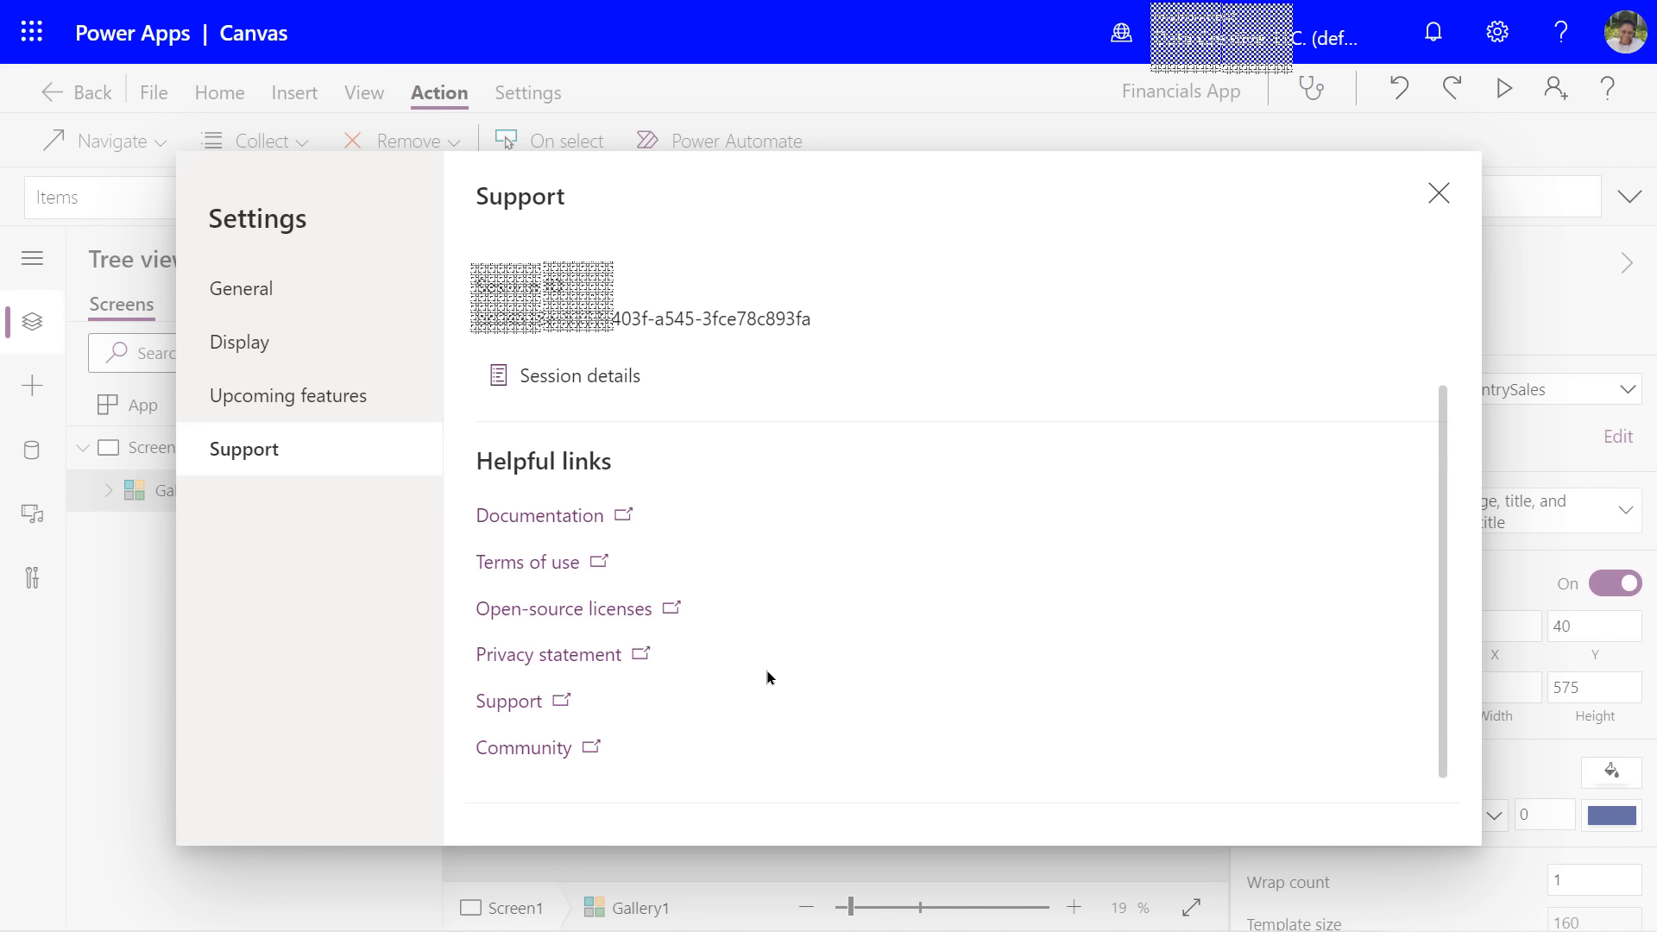
pyautogui.click(1439, 193)
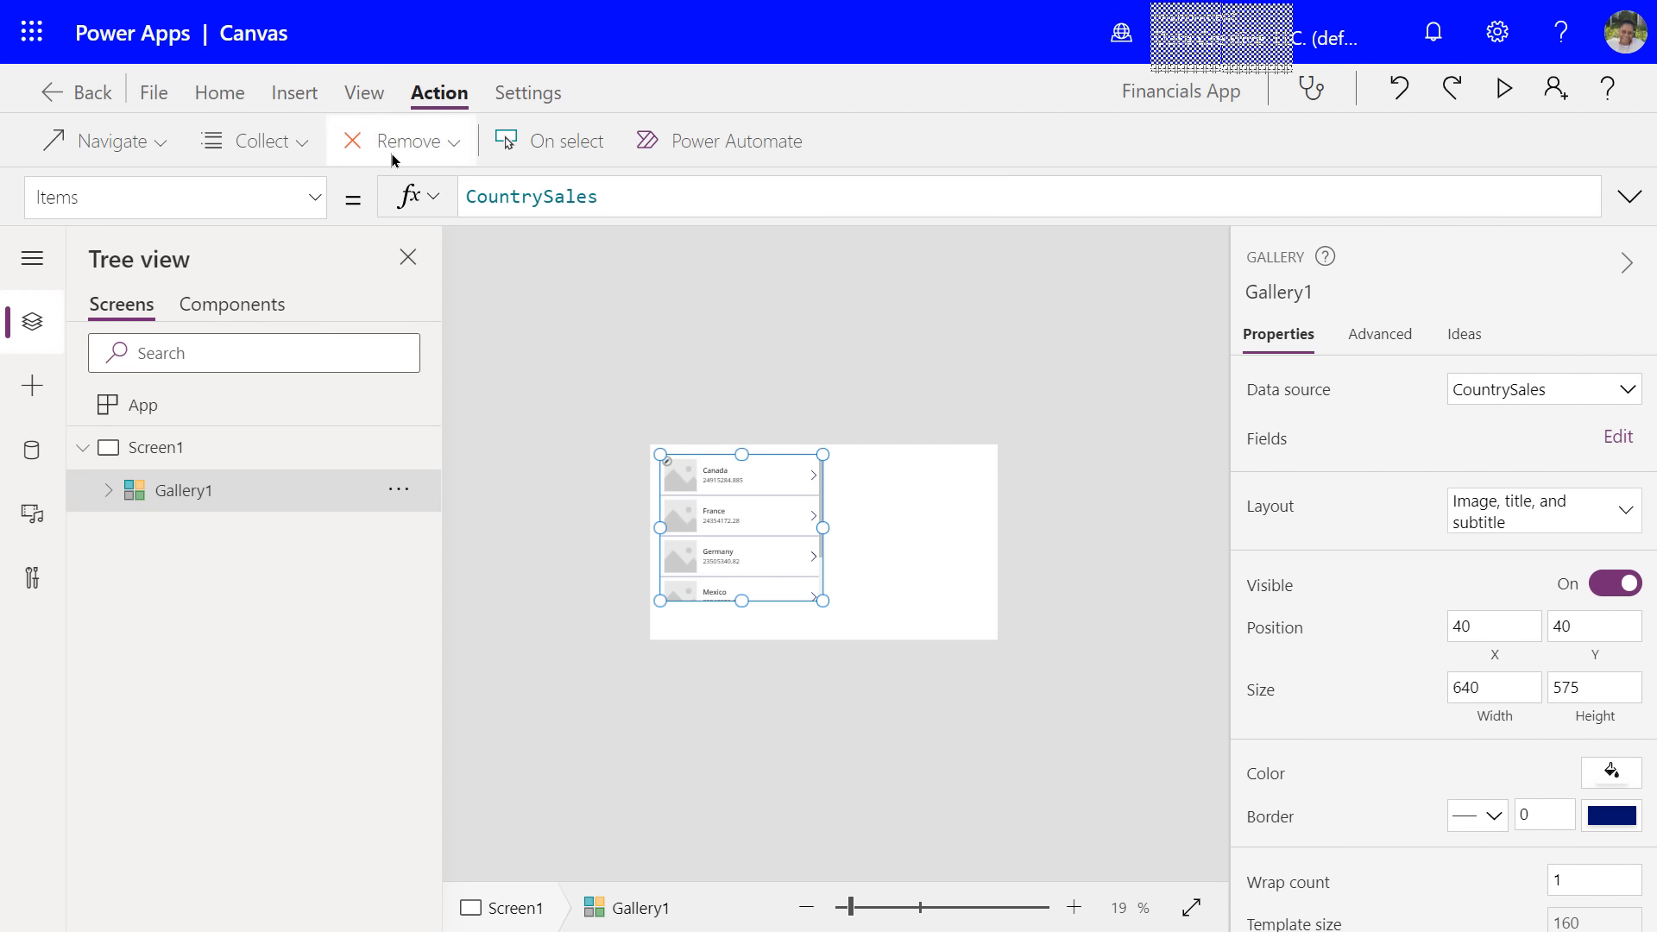
# - Examine the formula bar for the gallery's Items property and the list of properties available for the gallery
pyautogui.click(418, 200)
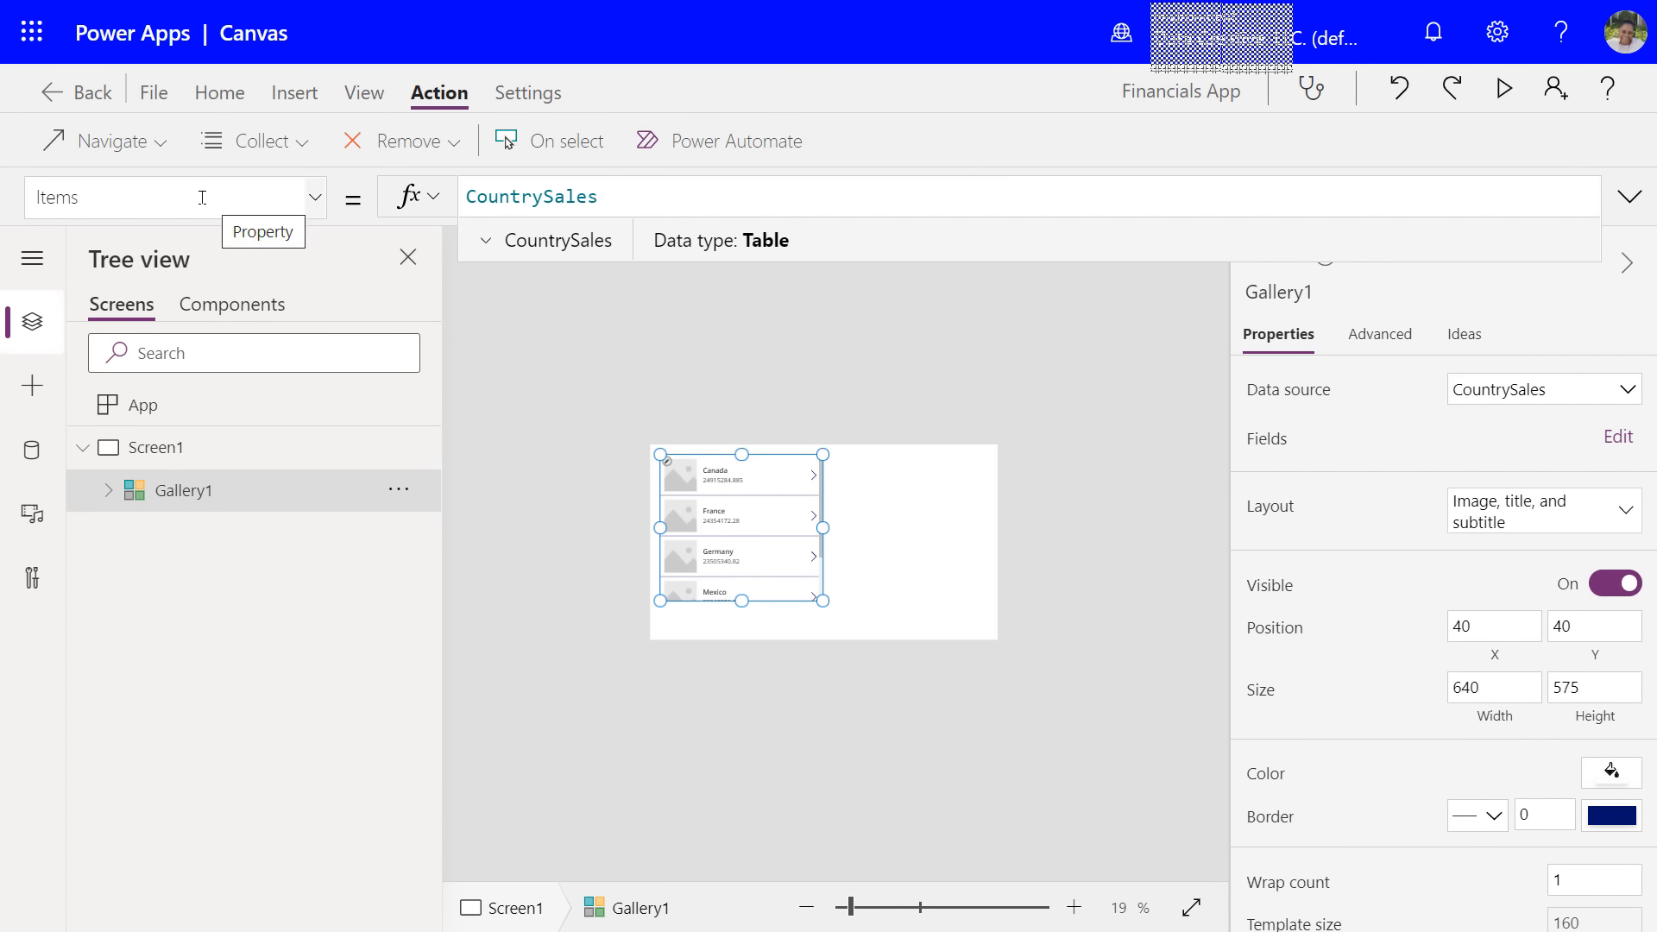
pyautogui.click(315, 200)
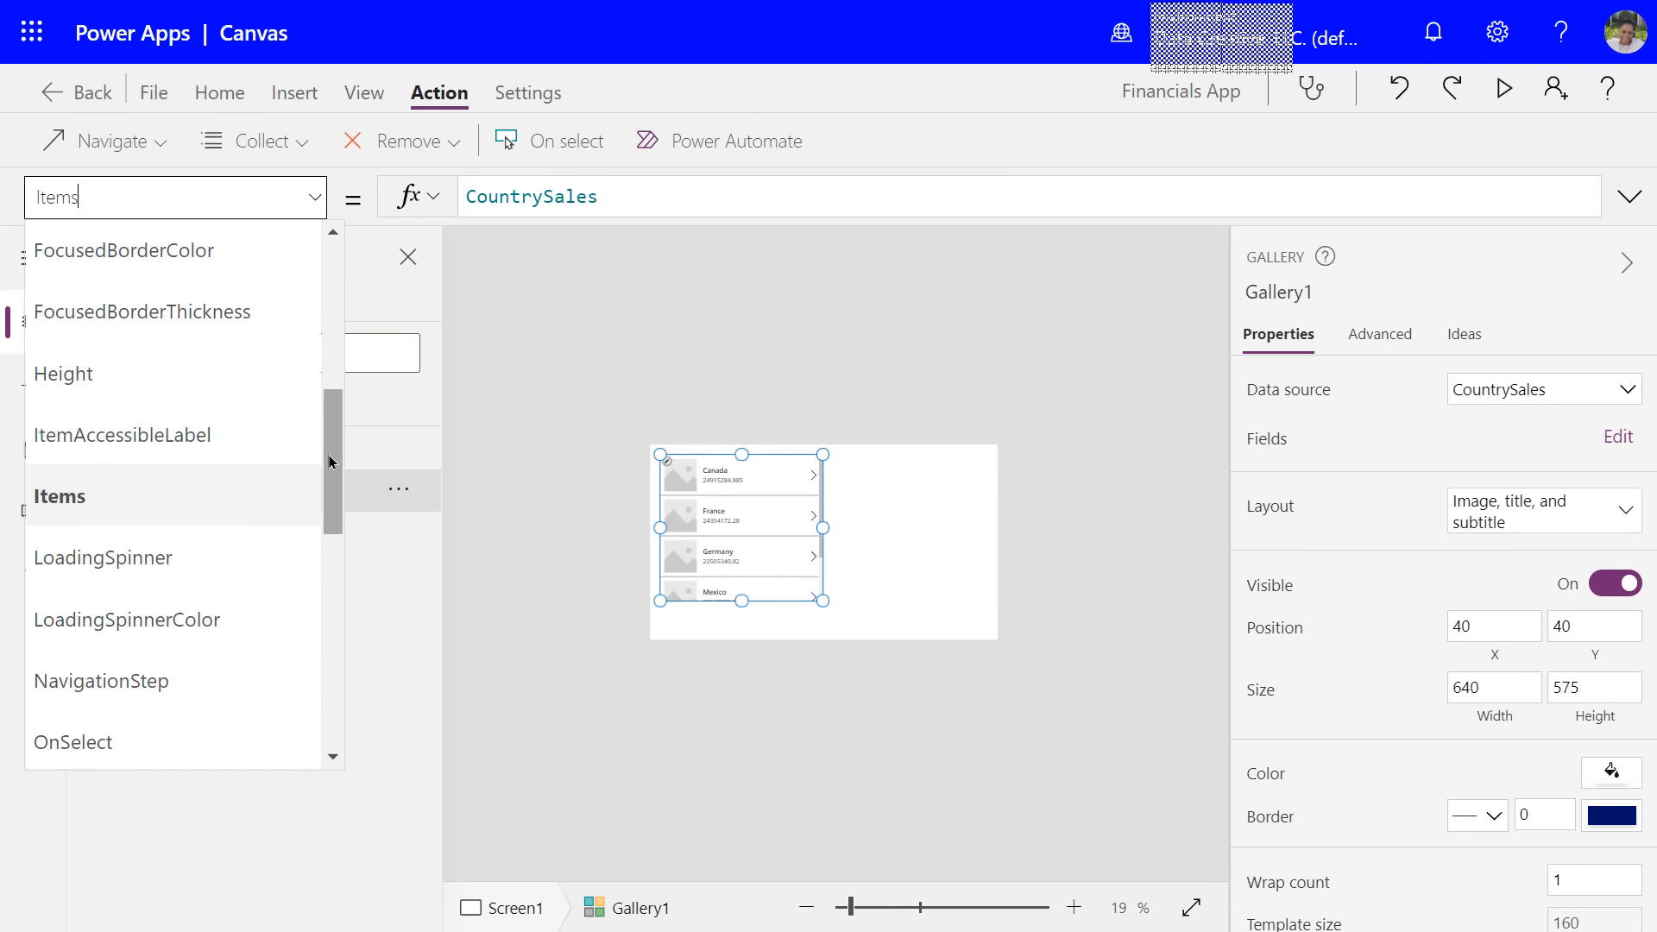
pyautogui.moveTo(328, 454); pyautogui.dragTo(344, 264)
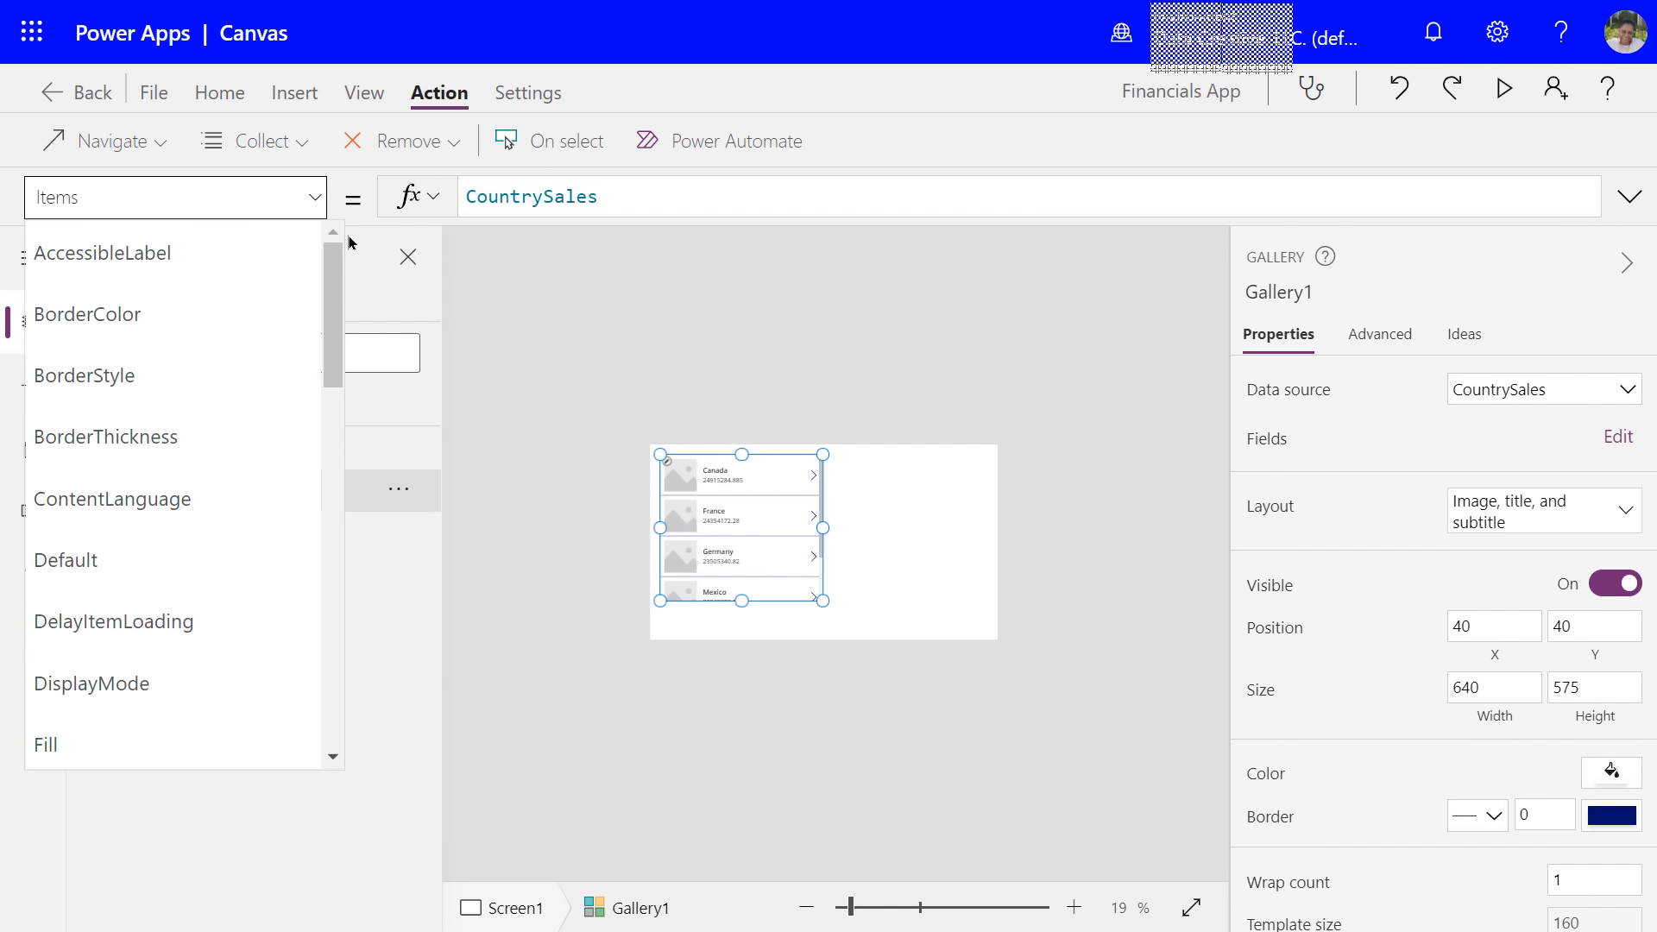
pyautogui.click(569, 305)
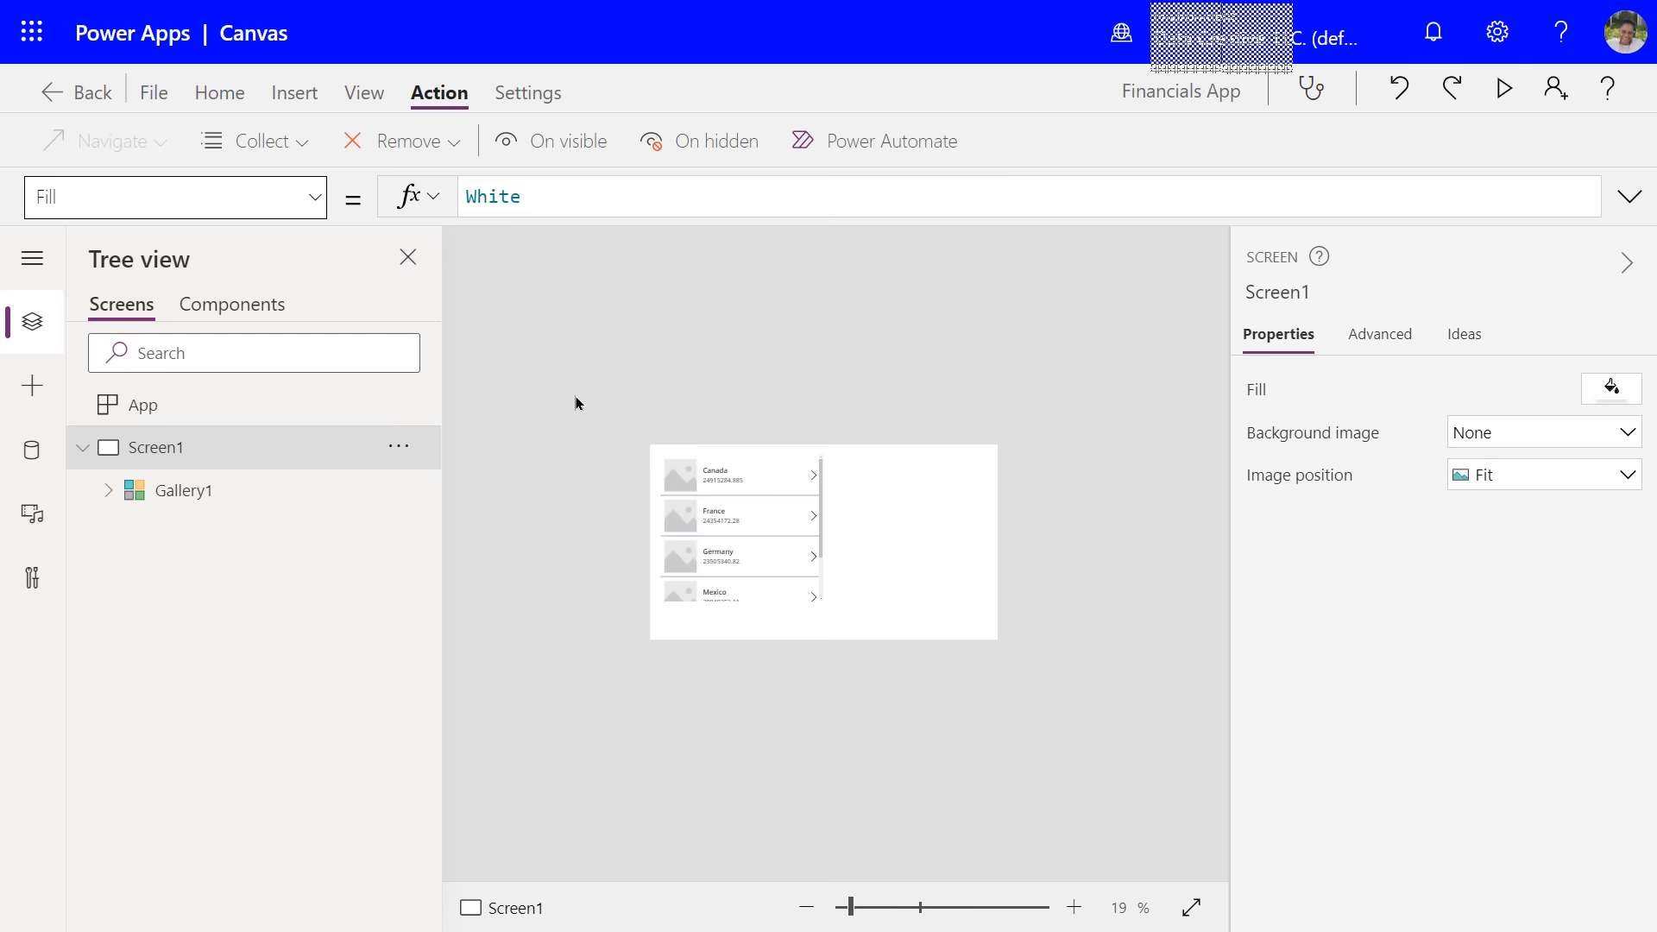
pyautogui.click(672, 499)
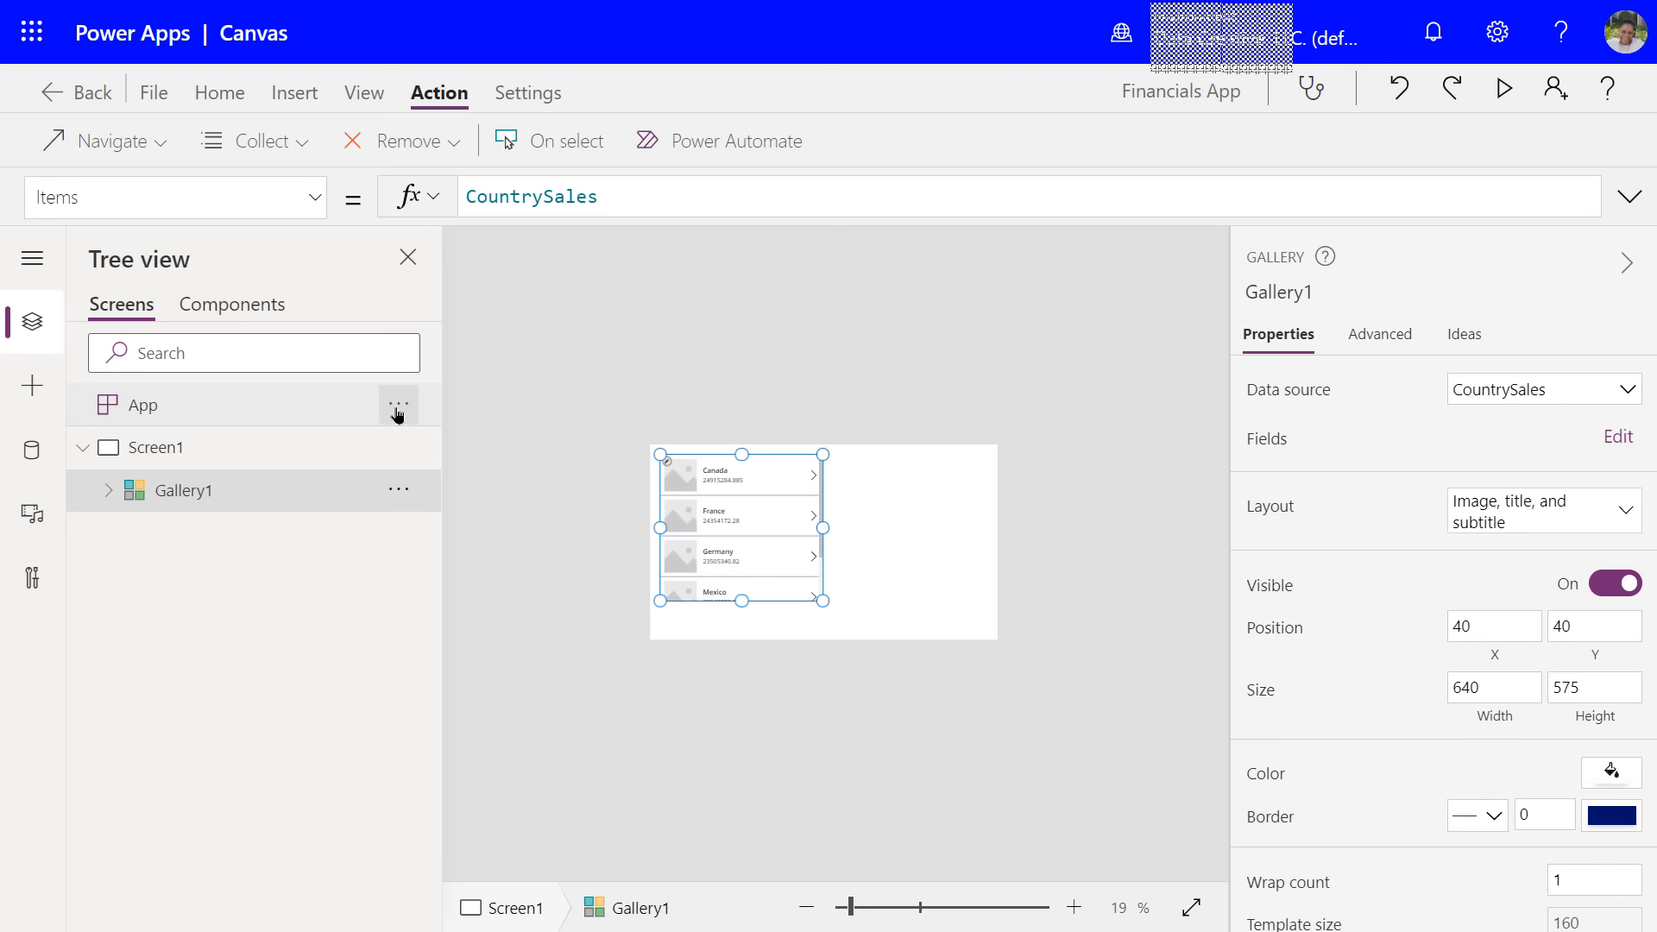
# - Examine the additional commands available for the App object, Screen1 and Gallery1 in the tree view
pyautogui.click(398, 413)
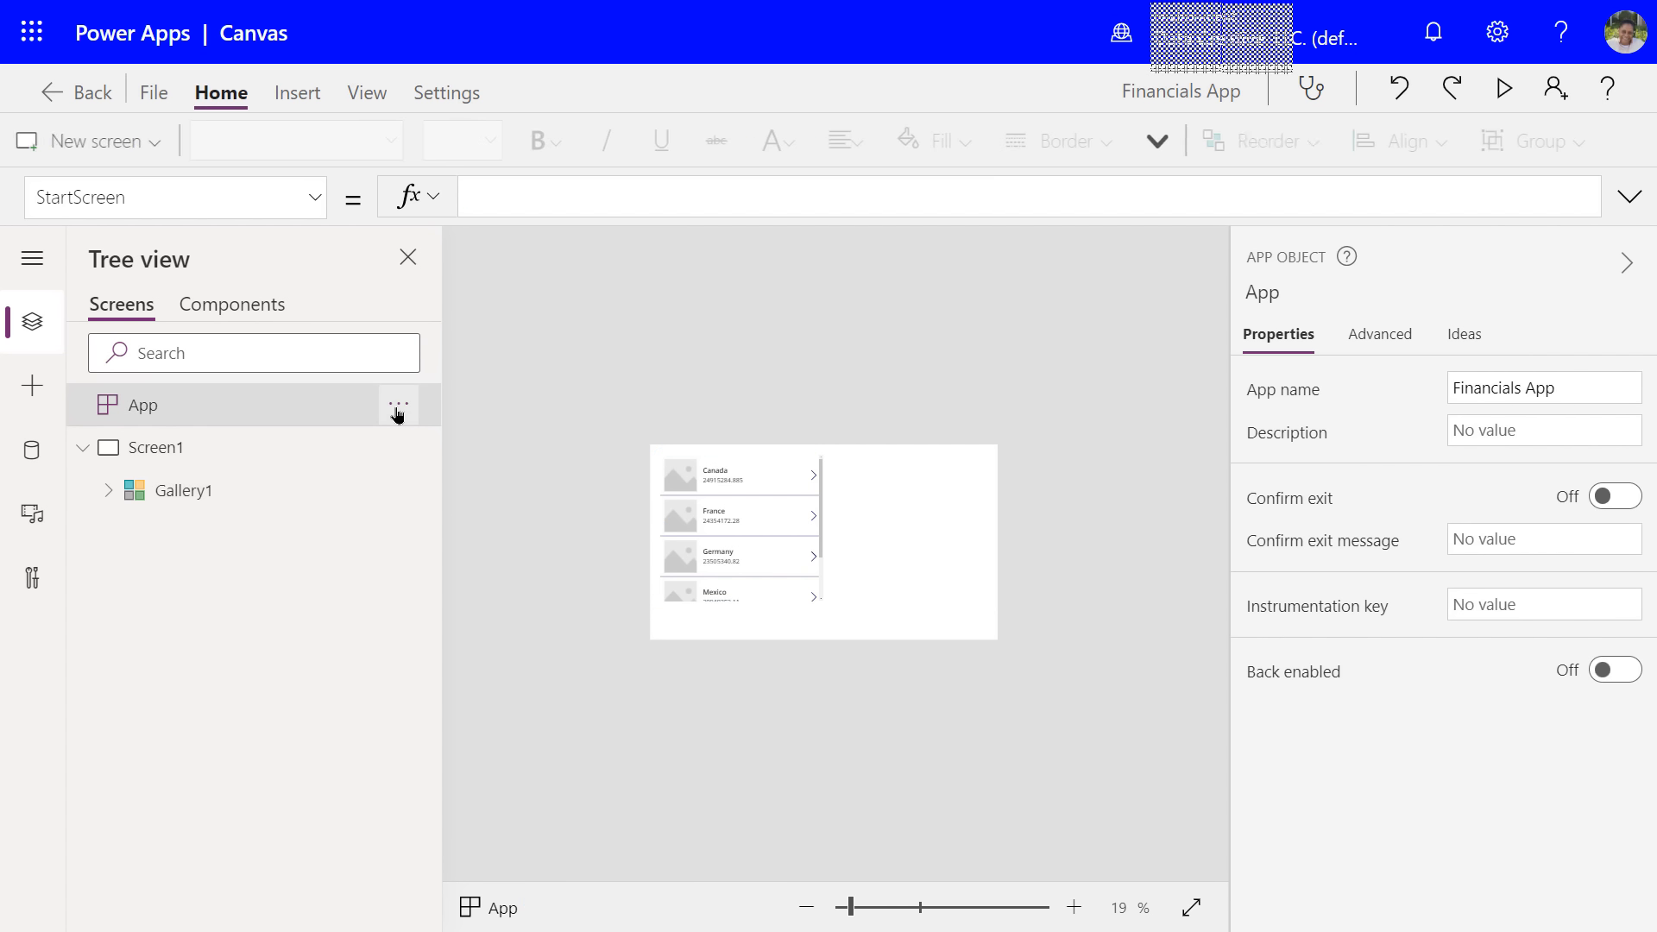
pyautogui.click(397, 413)
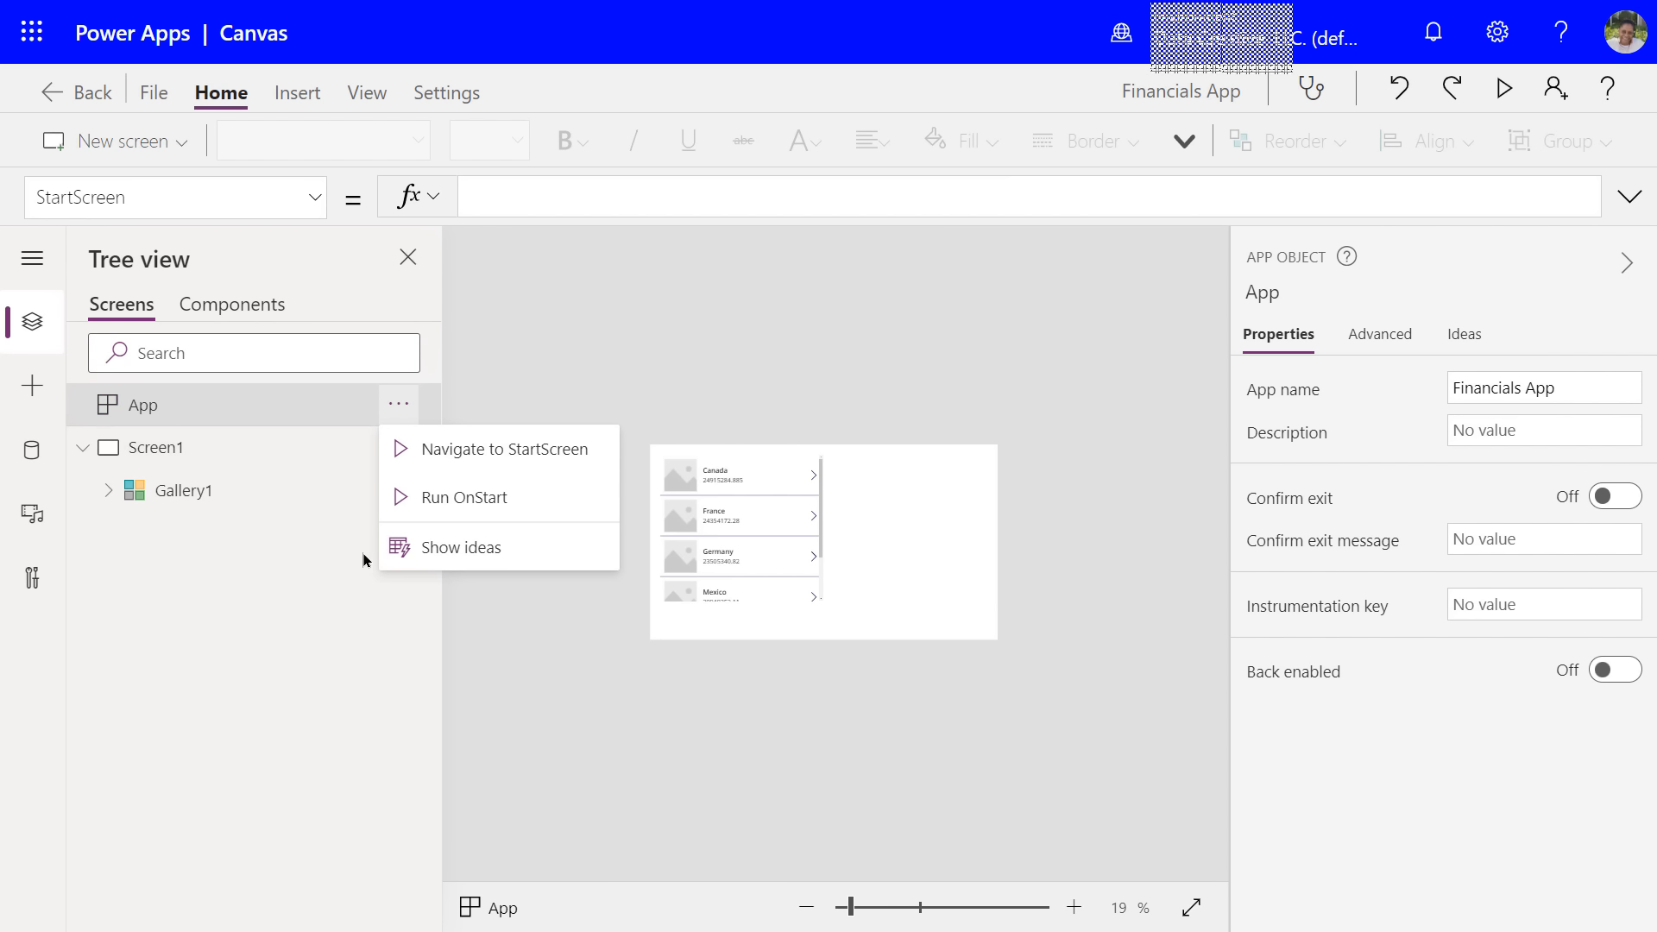
pyautogui.click(528, 664)
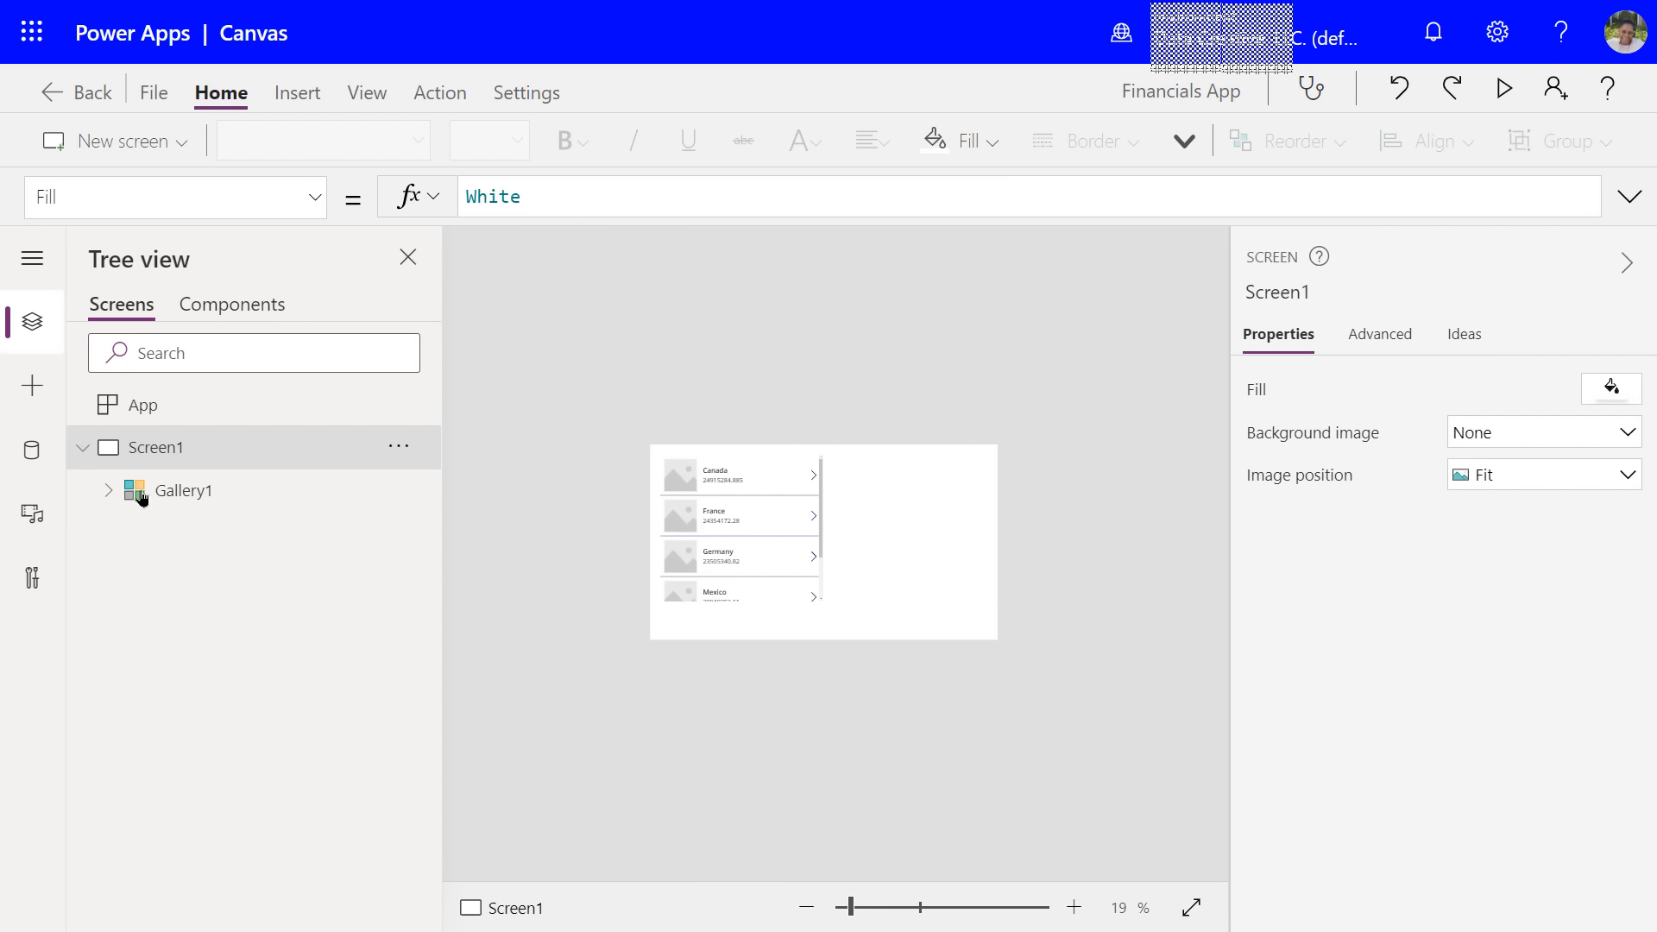
pyautogui.click(394, 449)
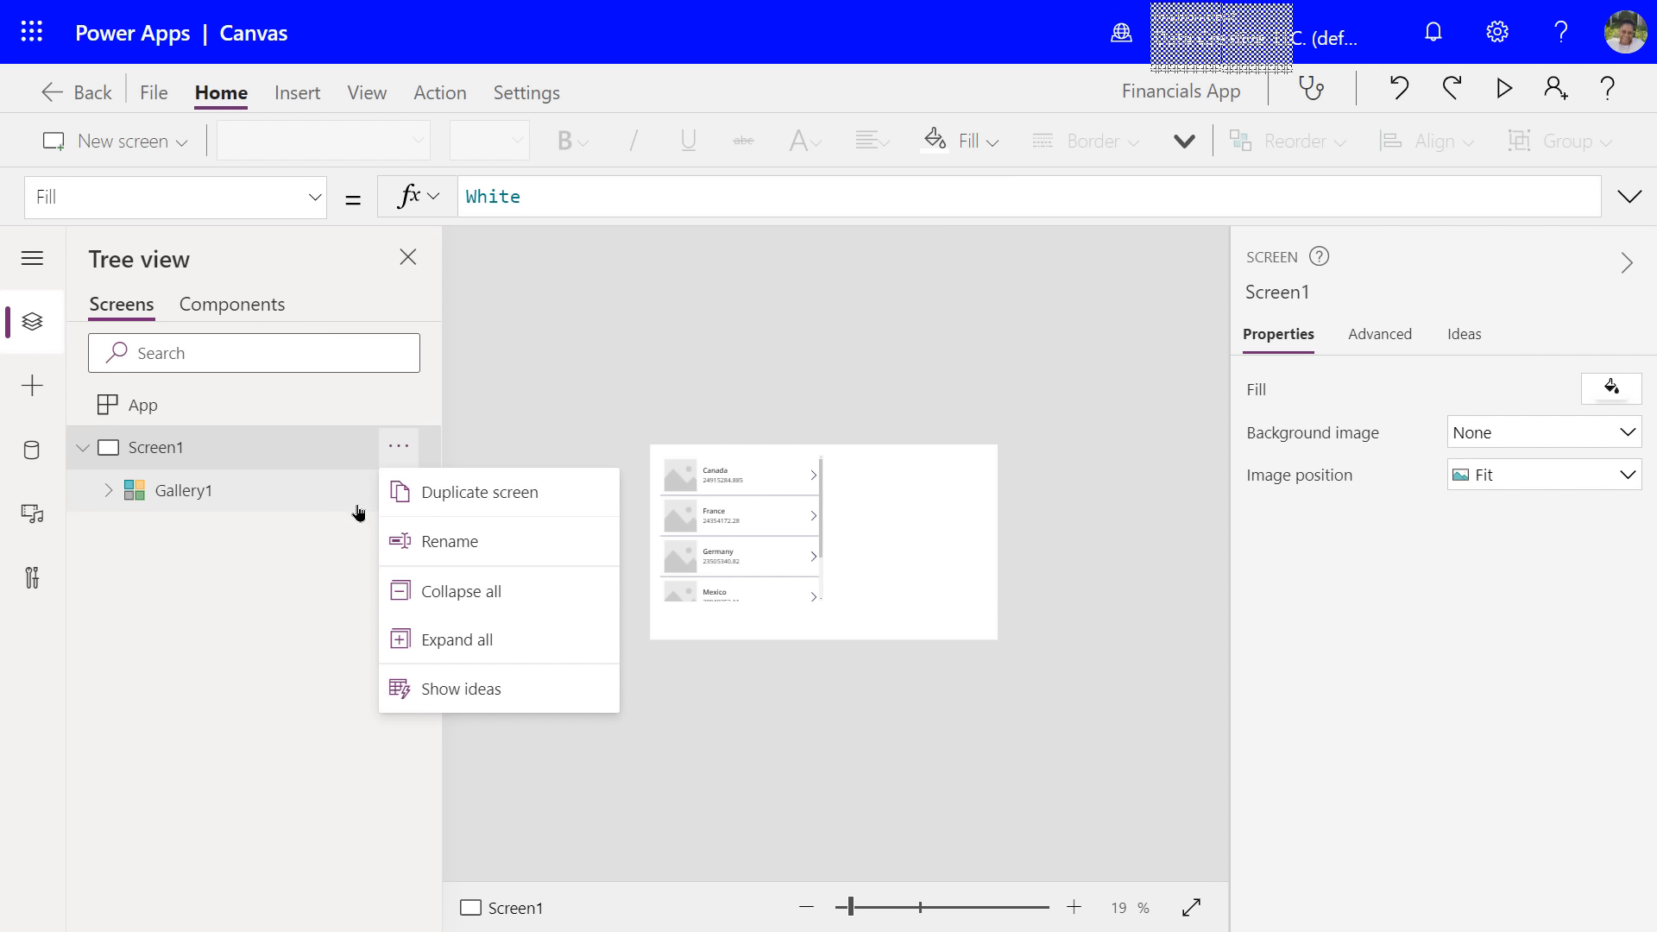
pyautogui.click(679, 722)
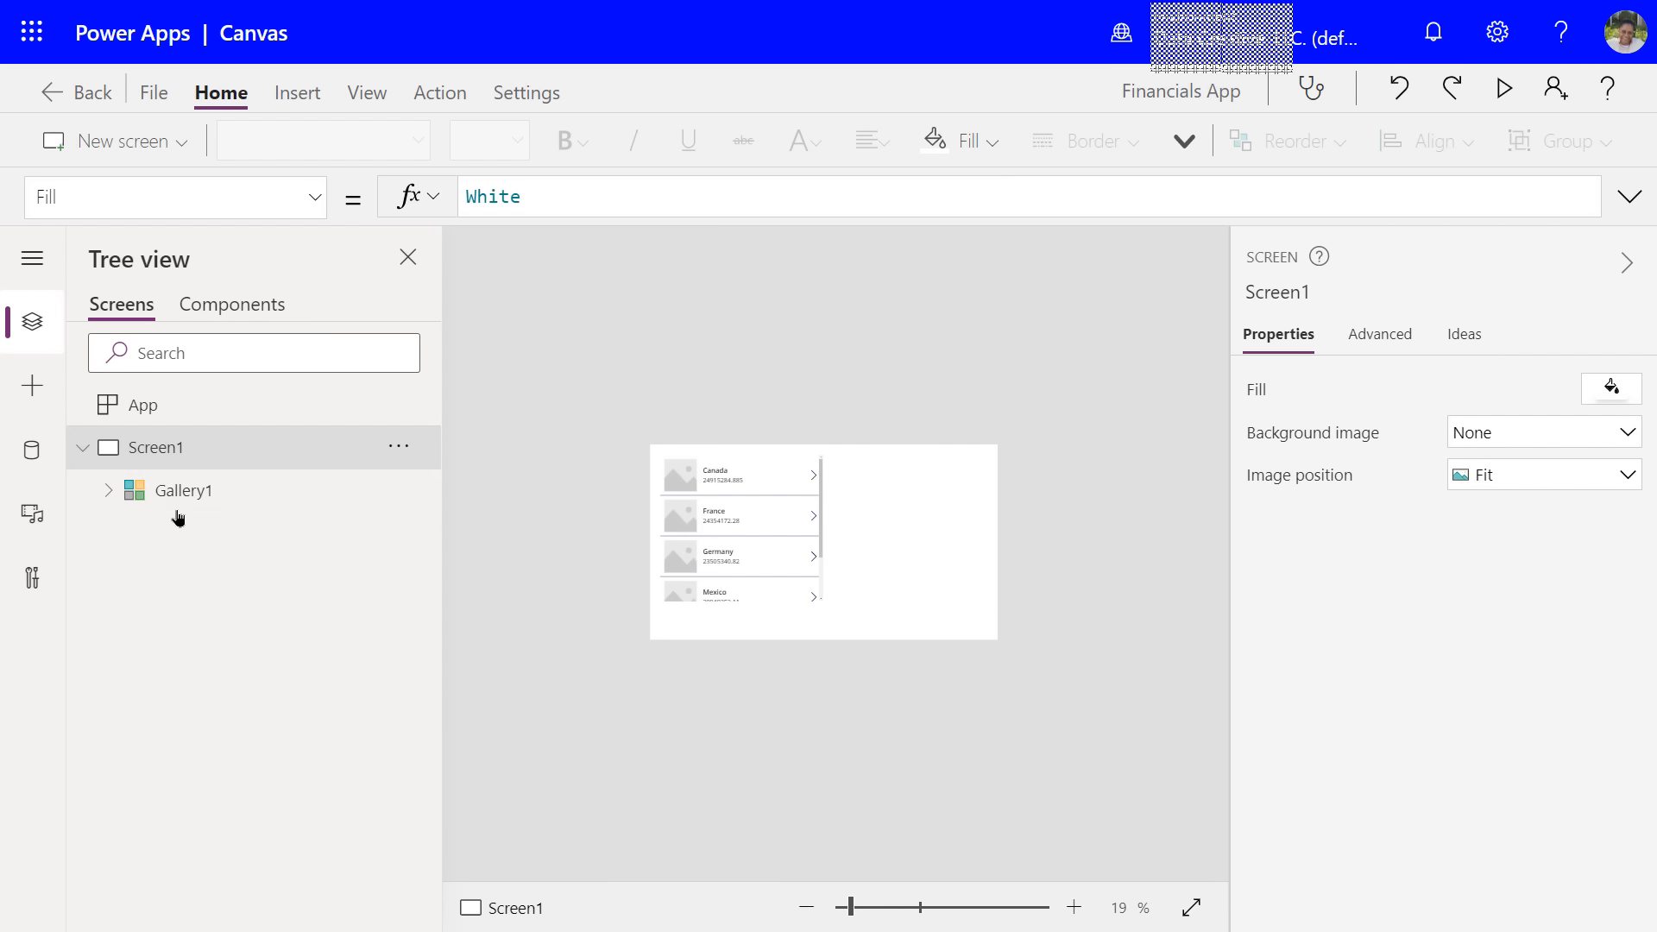
pyautogui.click(406, 494)
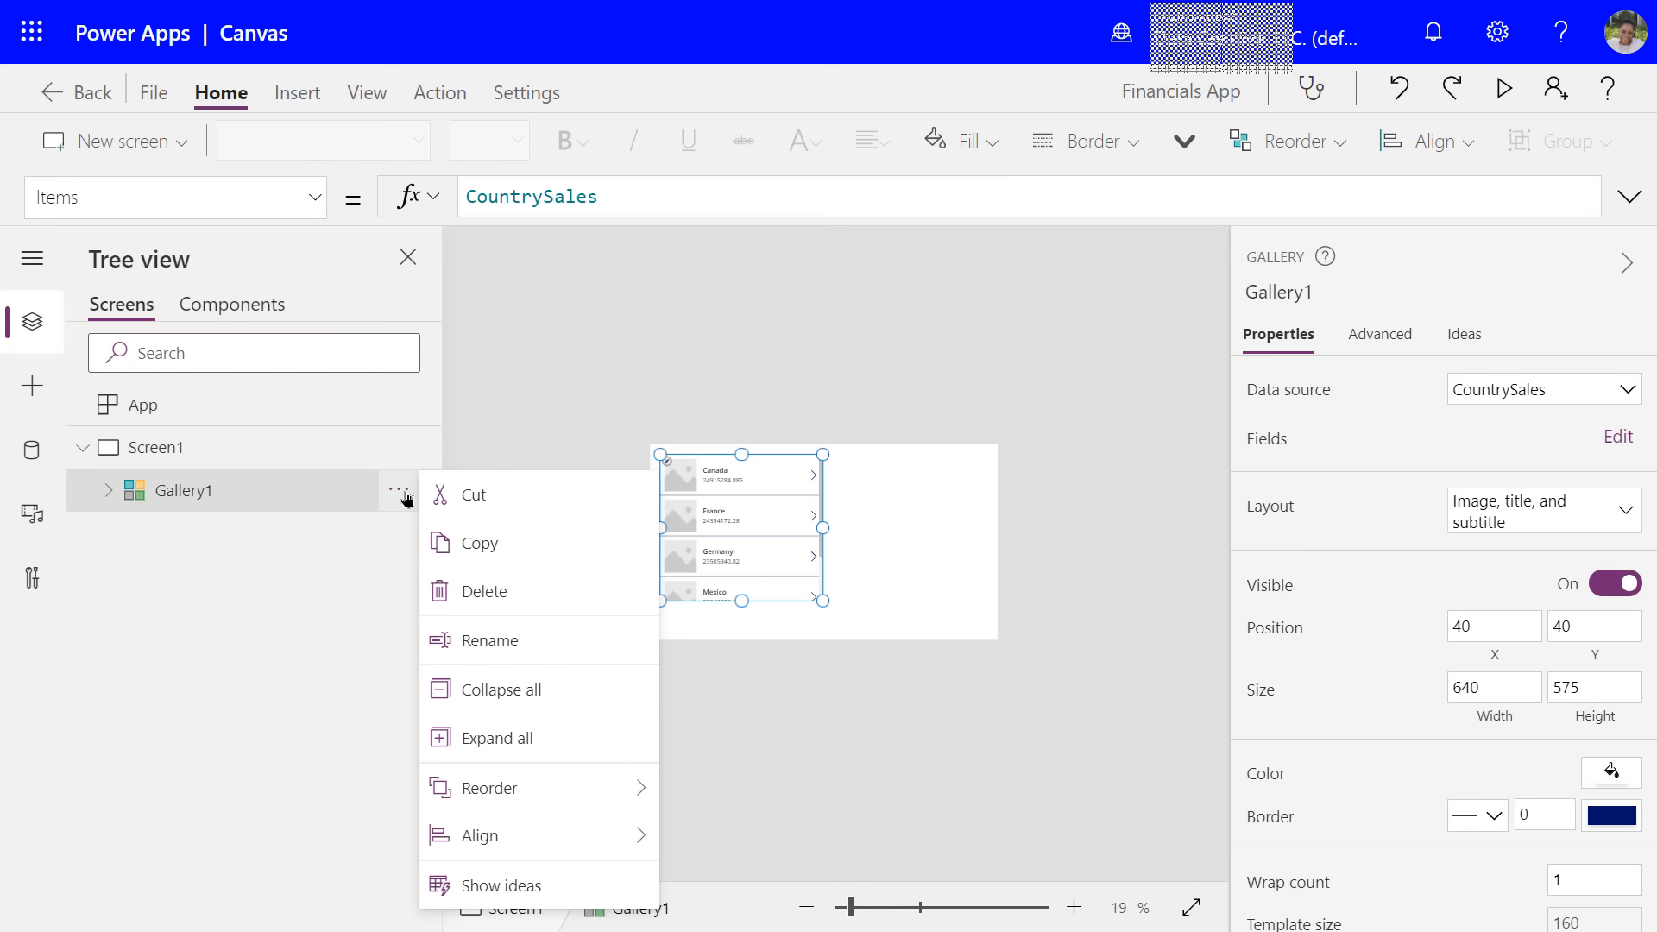
pyautogui.click(404, 495)
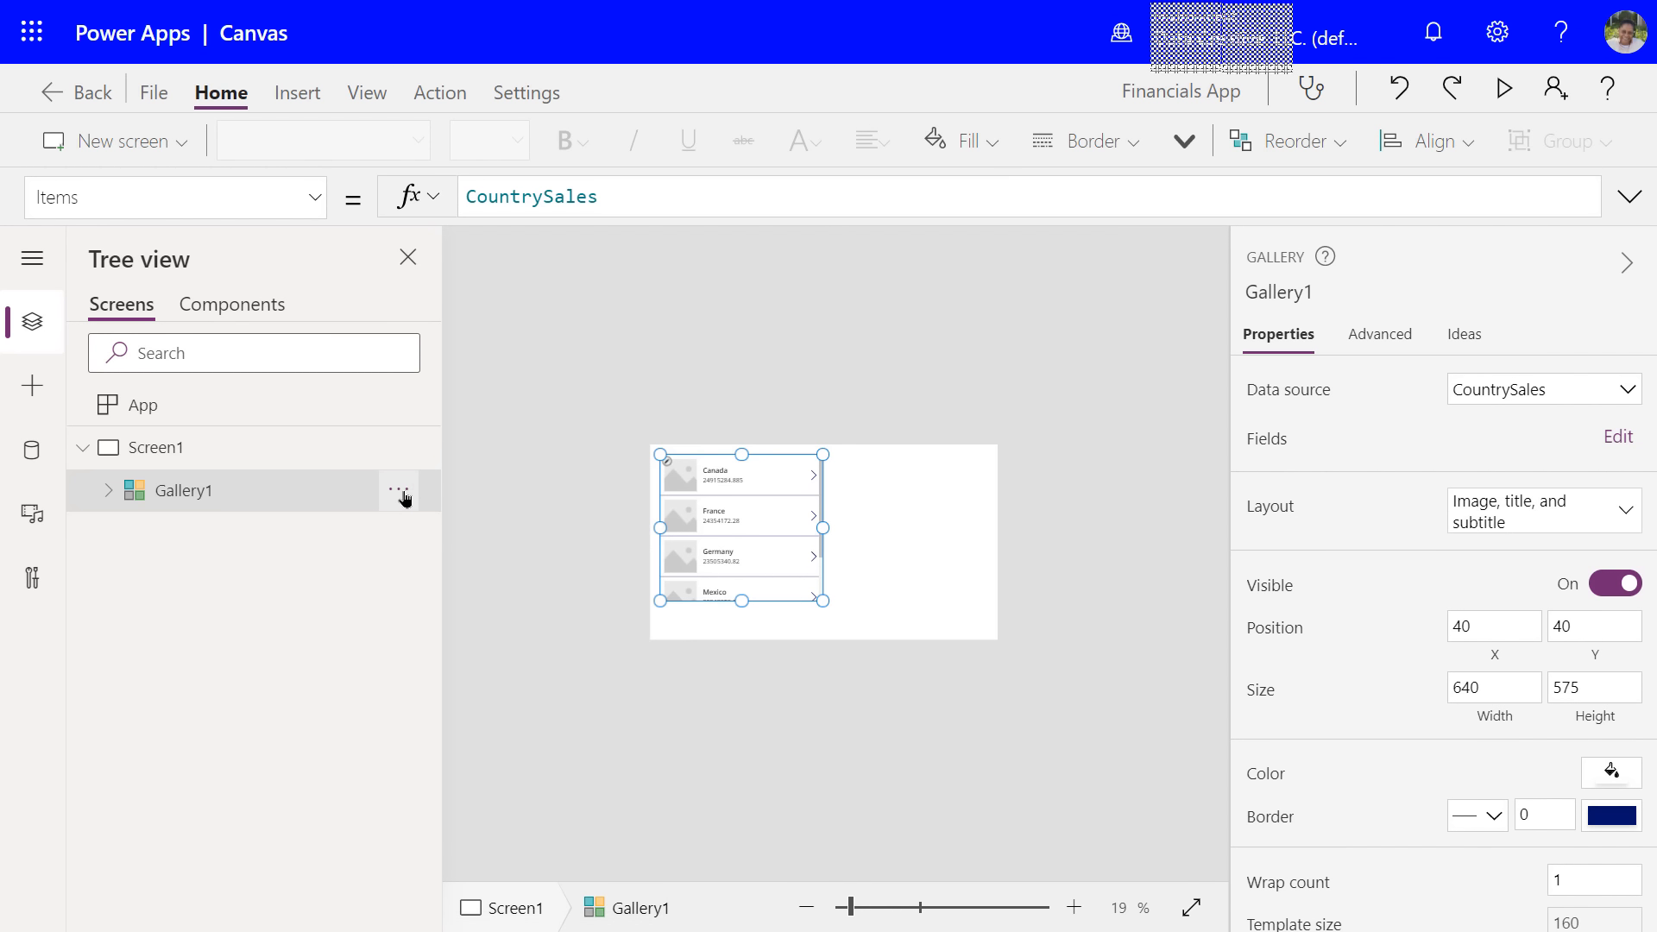
# - Expand Gallery1 and examine its separator, arrow, subtitle, title and image controls, including the commands available for Image1
pyautogui.click(109, 494)
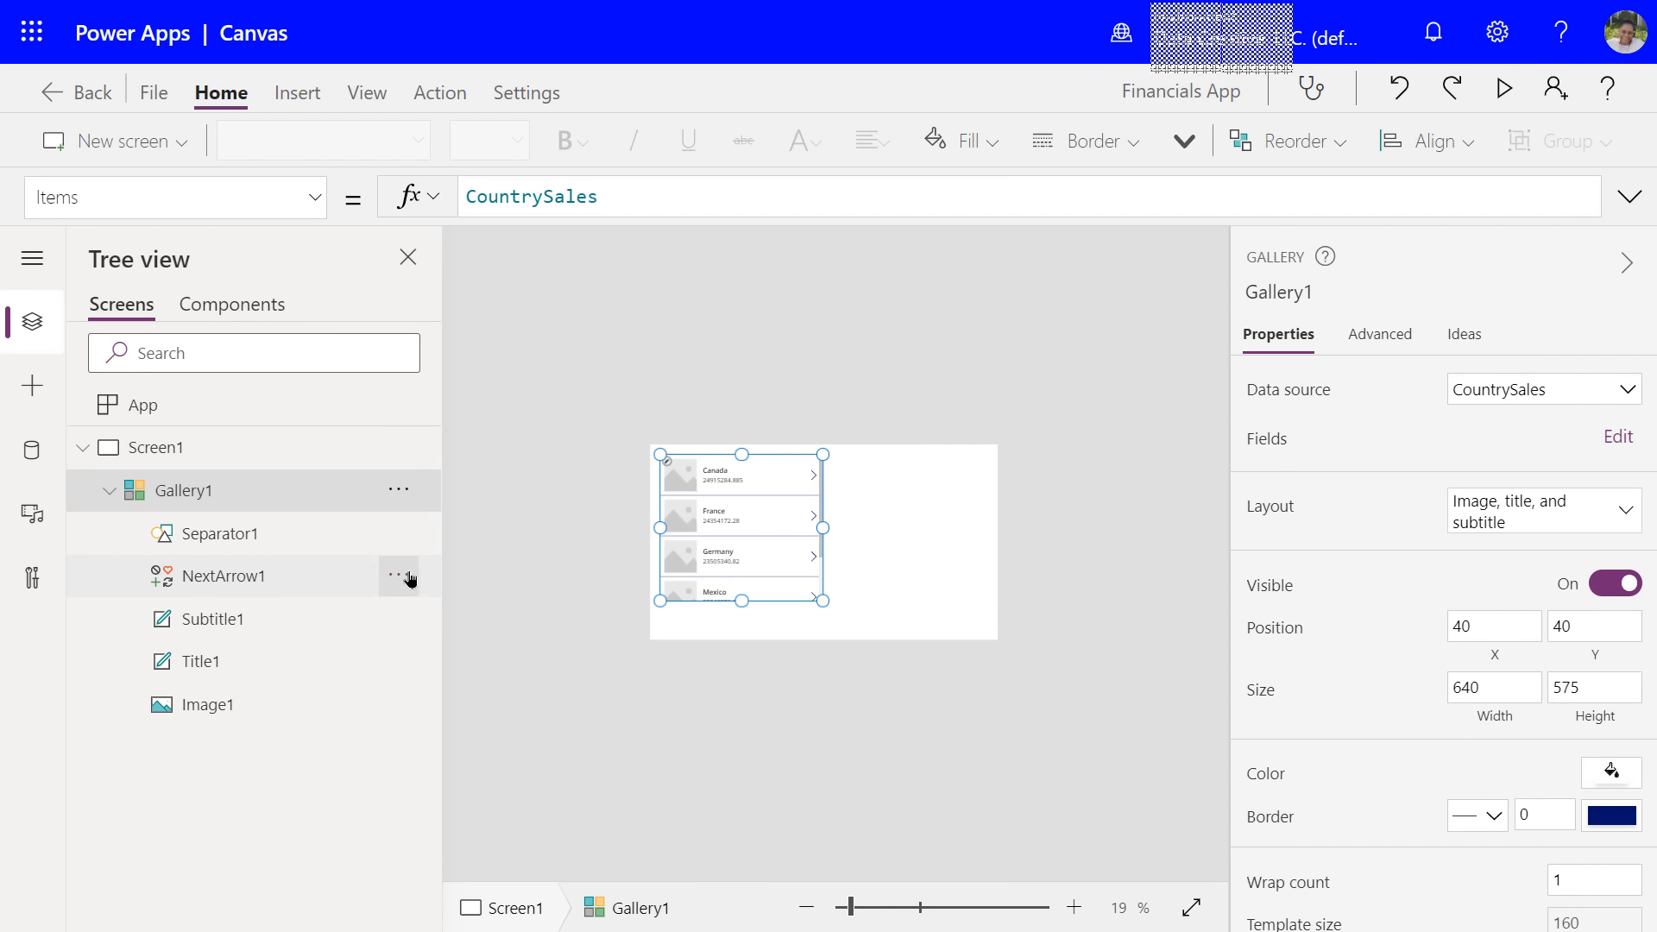
pyautogui.click(217, 536)
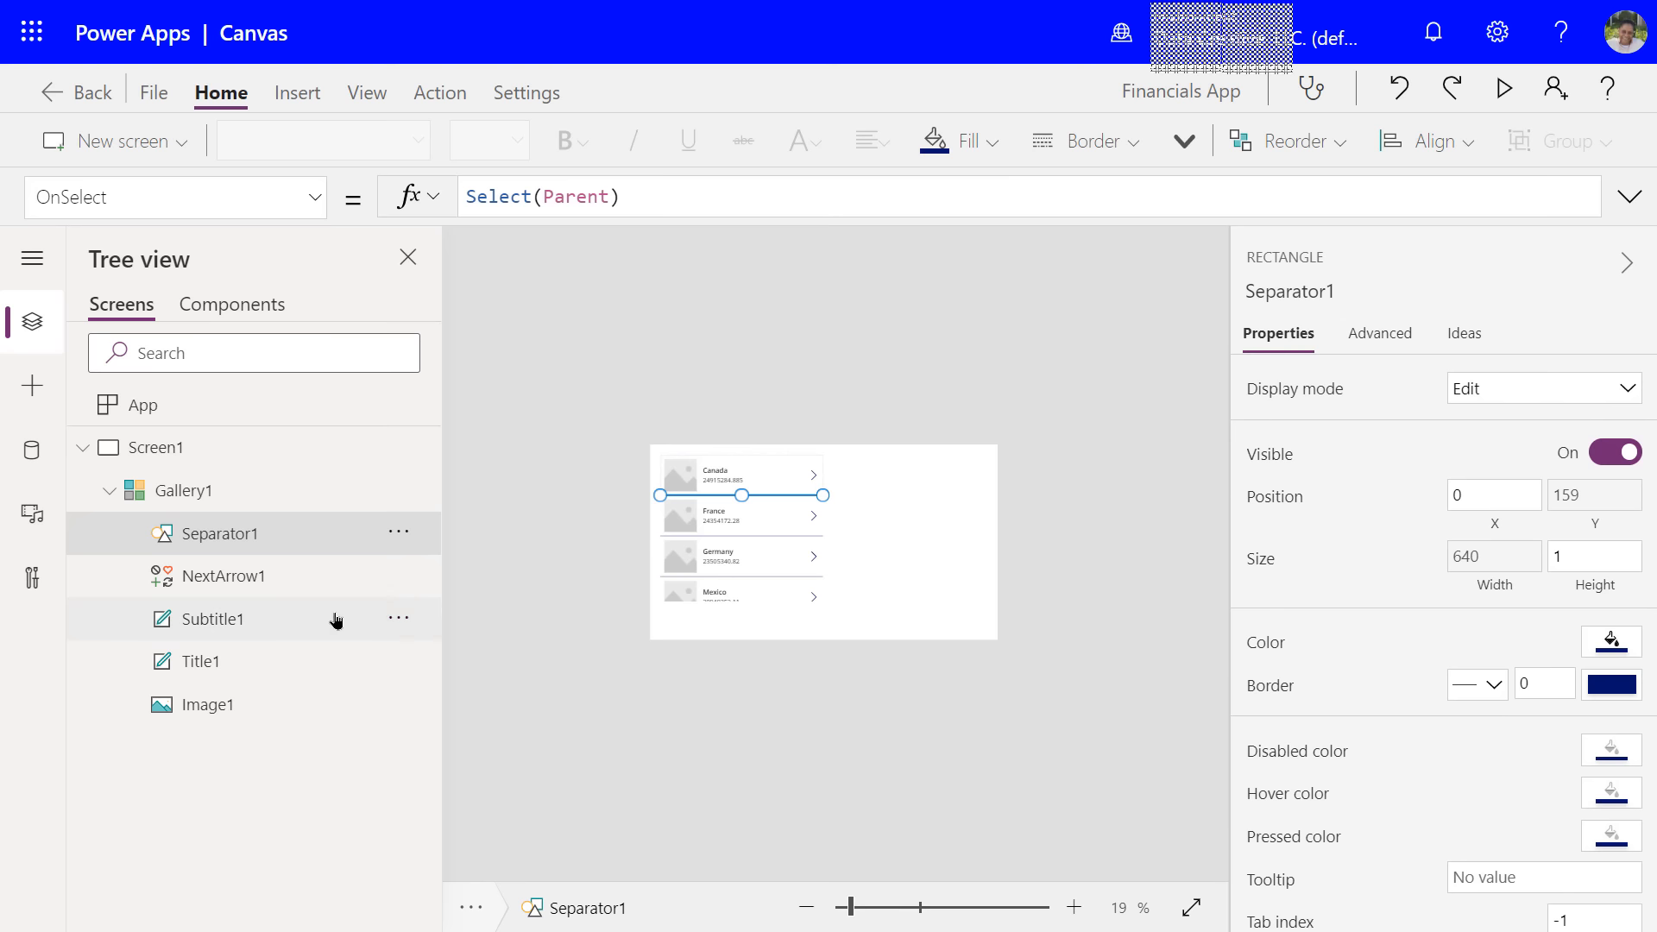
pyautogui.click(229, 582)
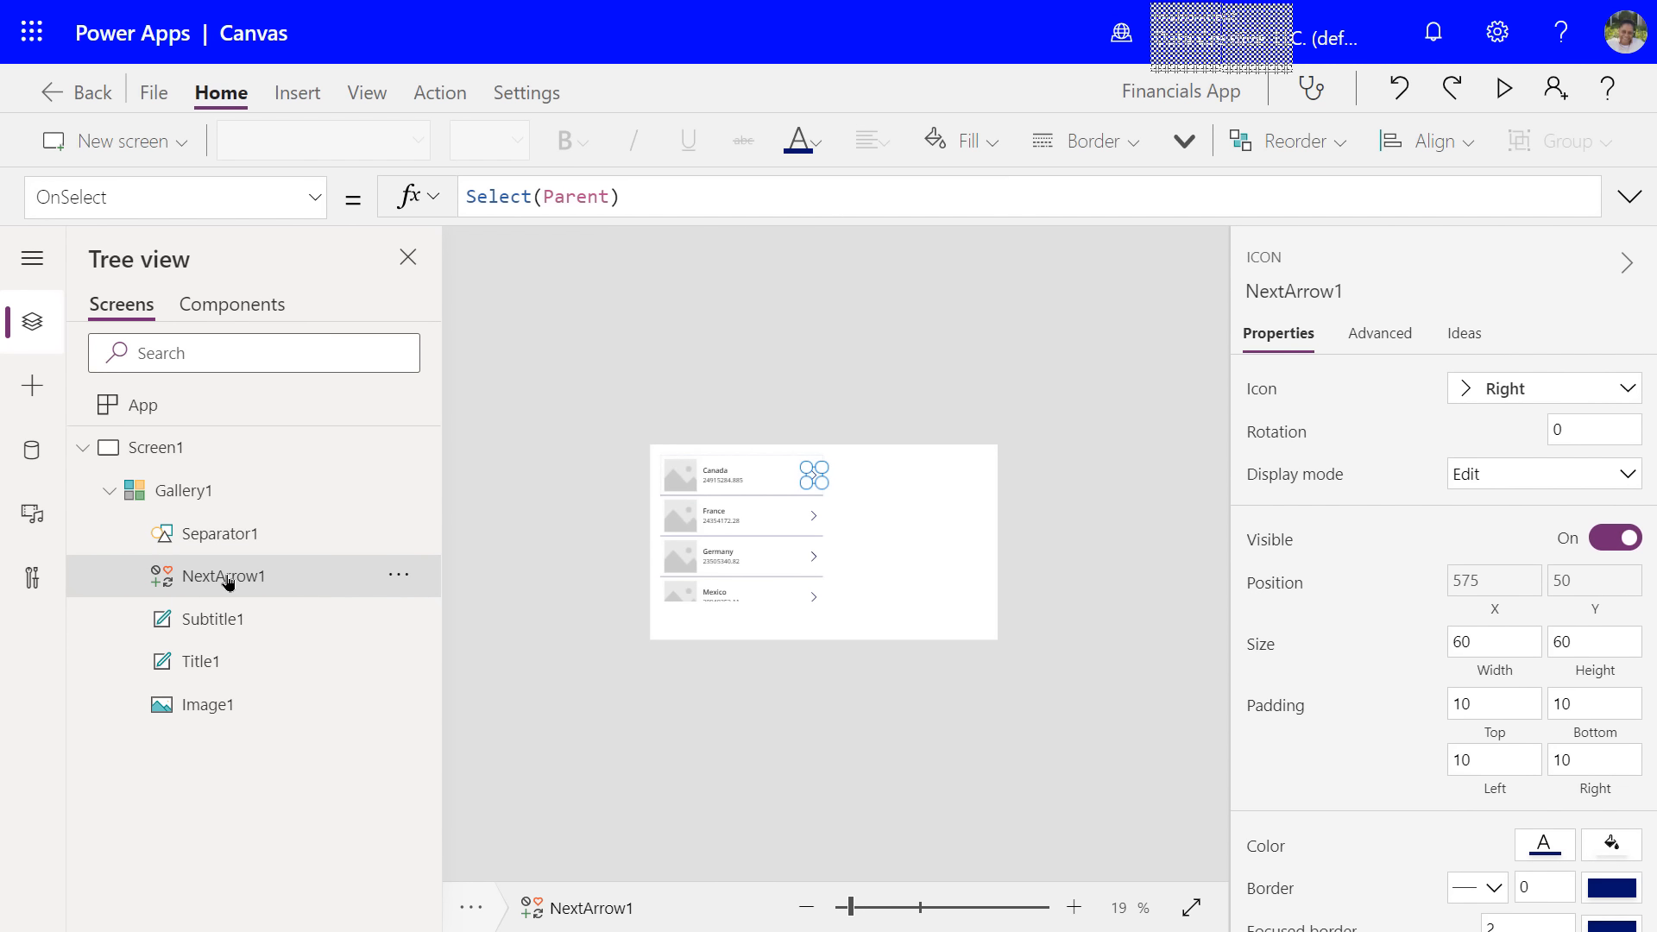
pyautogui.click(218, 630)
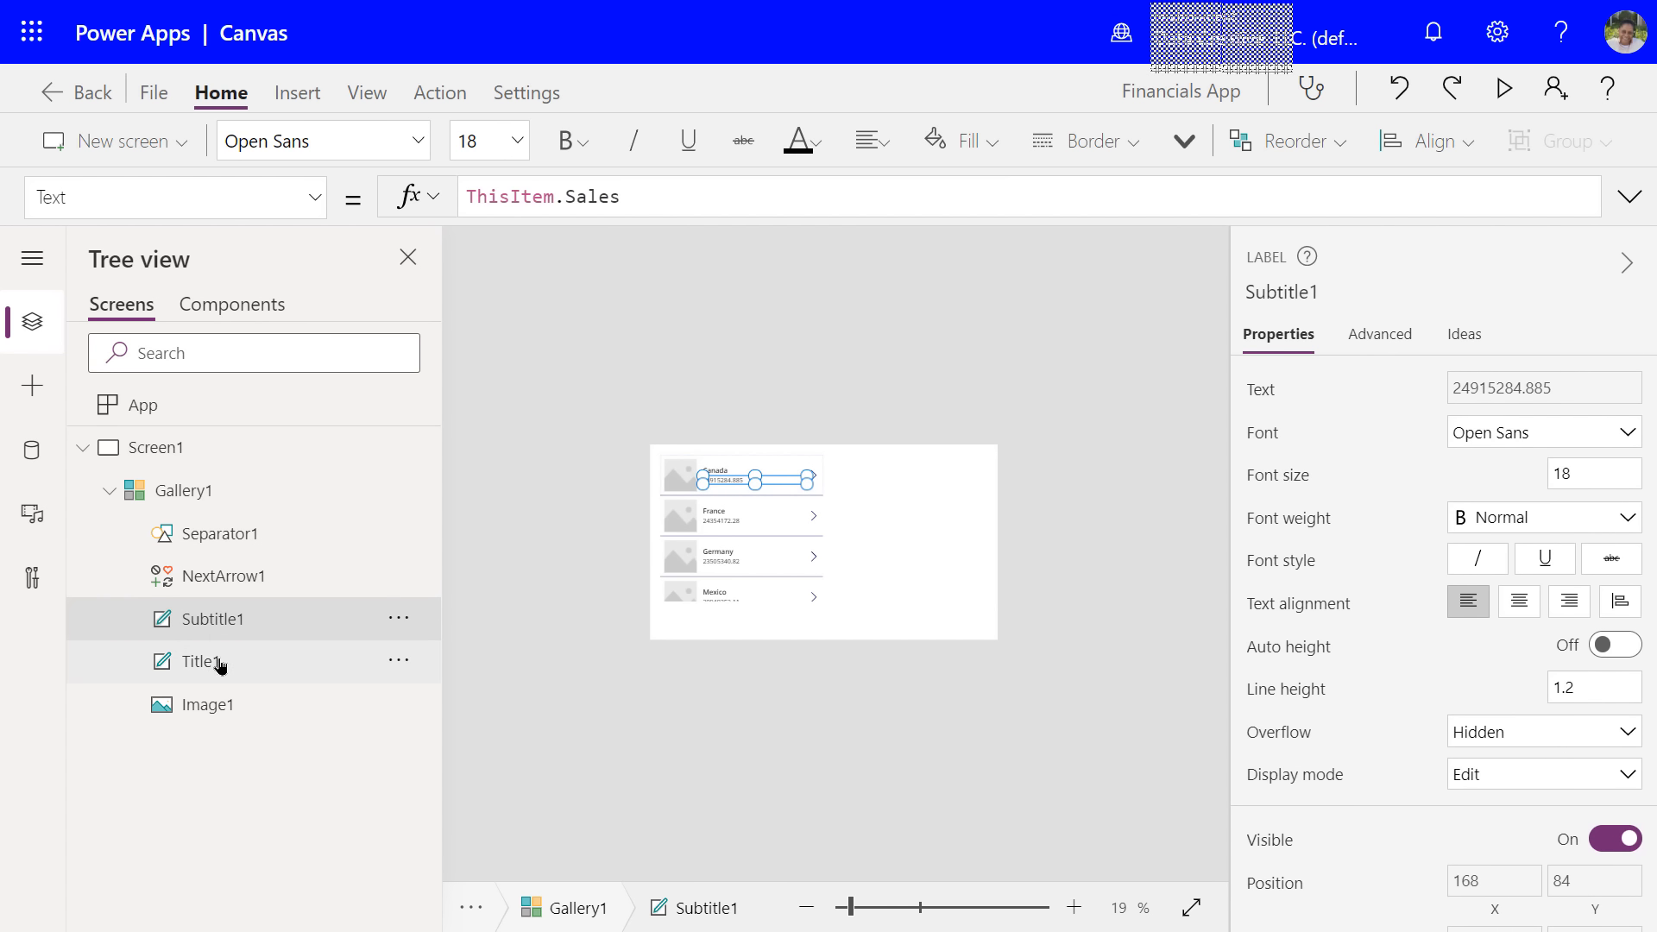
pyautogui.click(220, 665)
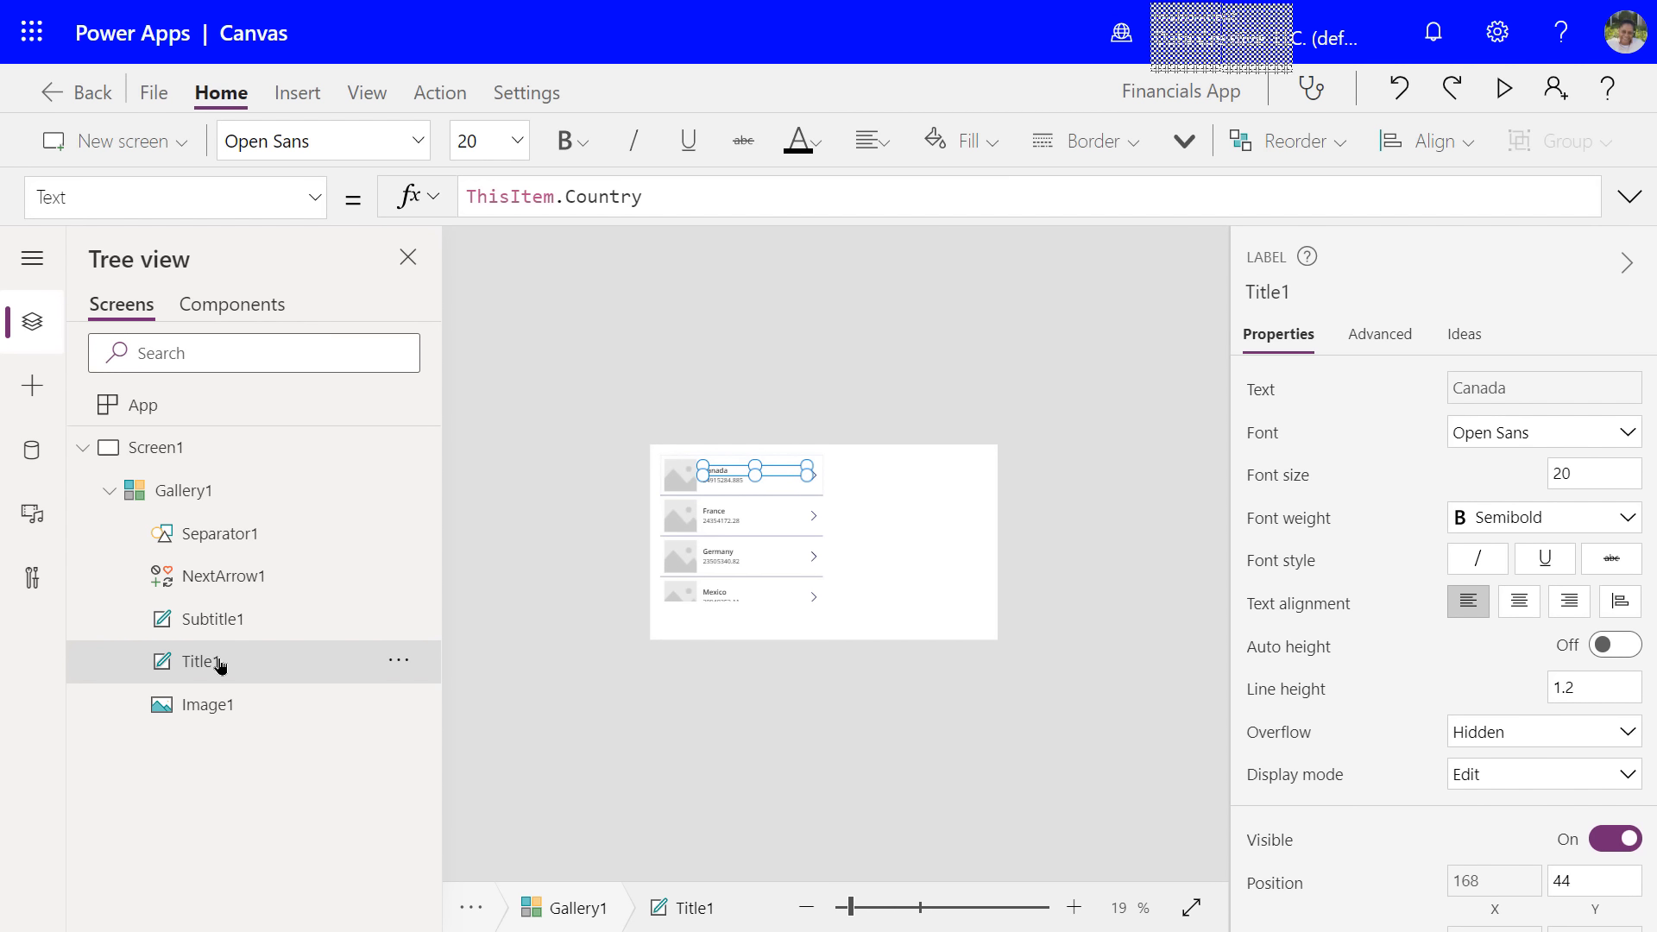
pyautogui.click(225, 710)
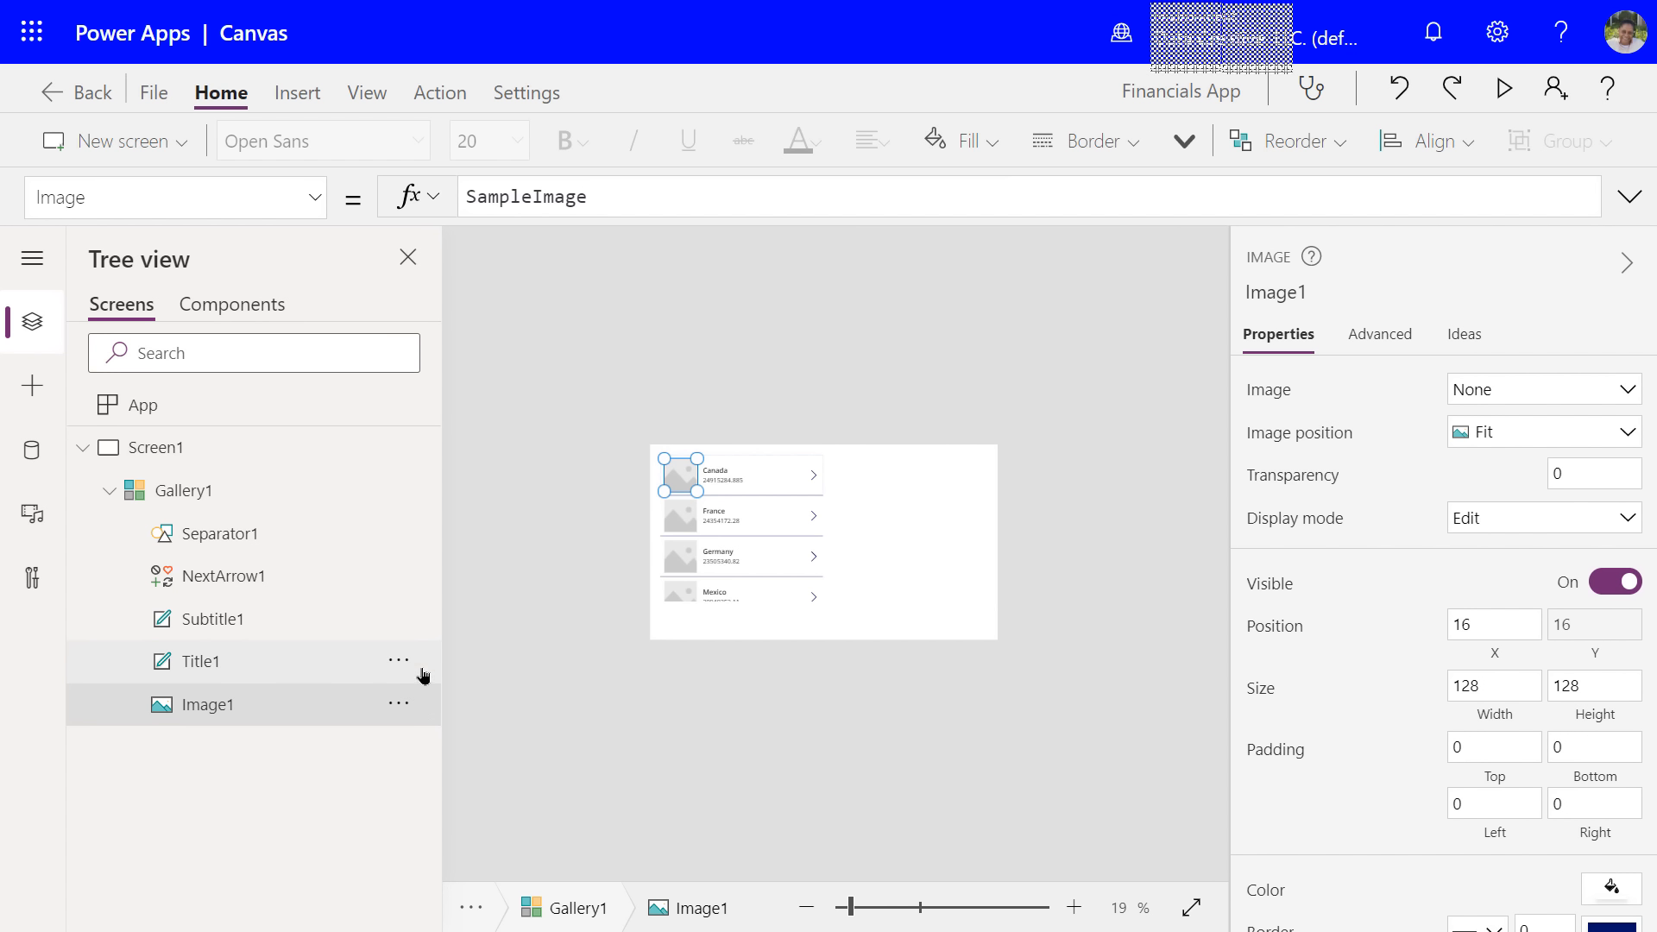
pyautogui.click(399, 704)
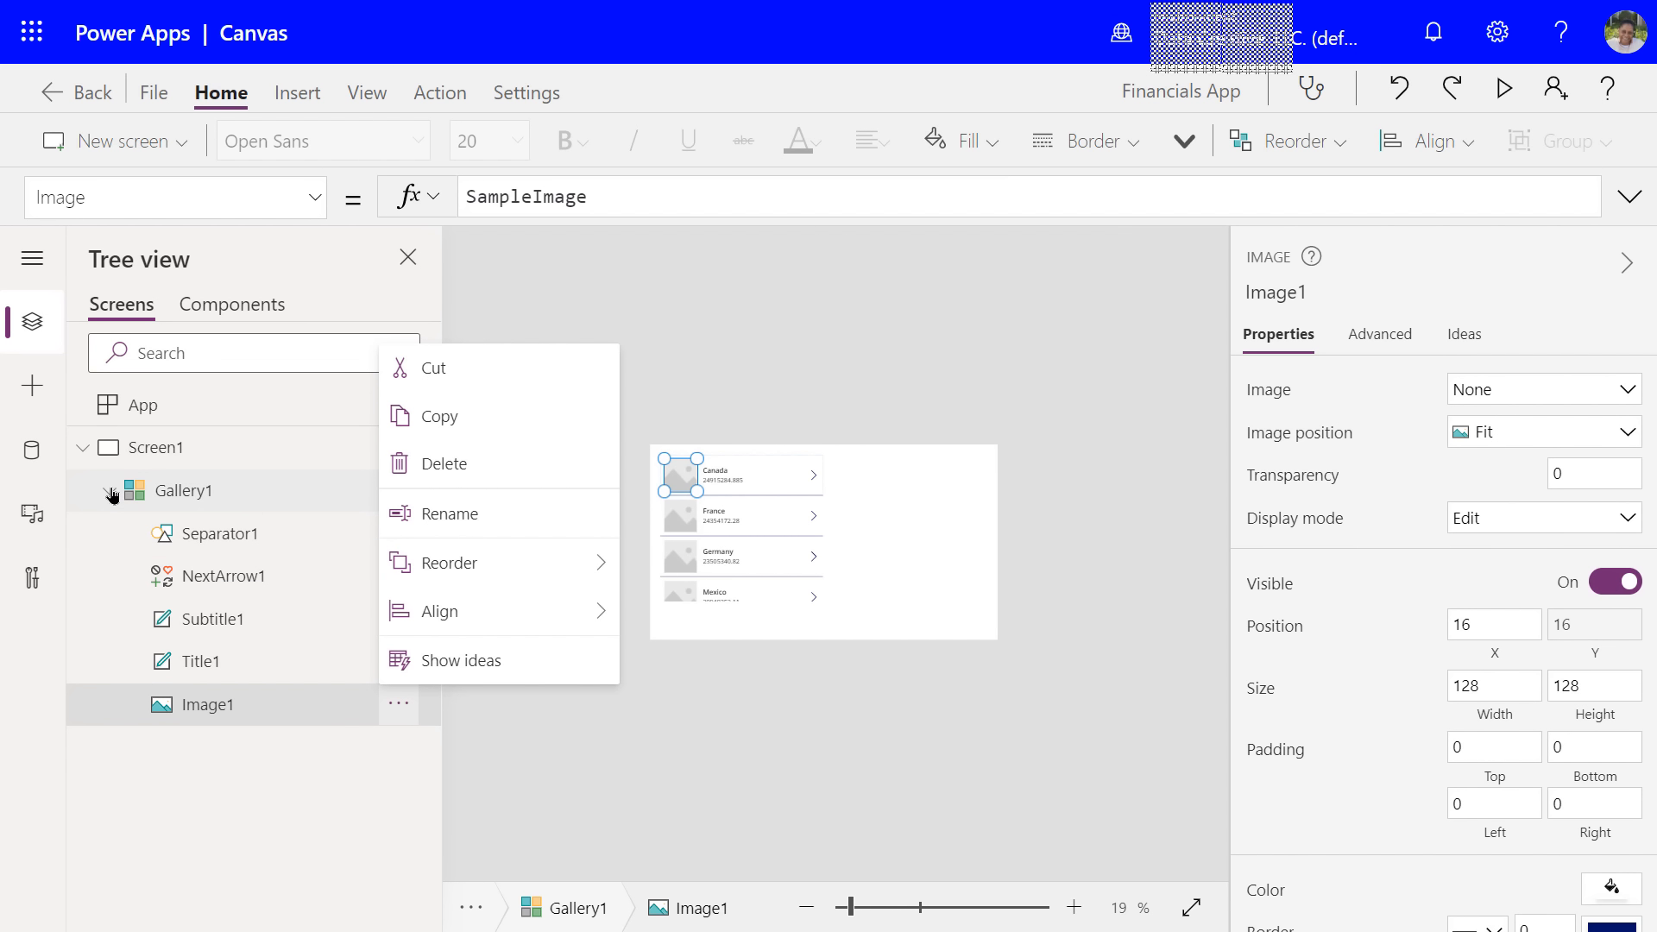
pyautogui.click(196, 493)
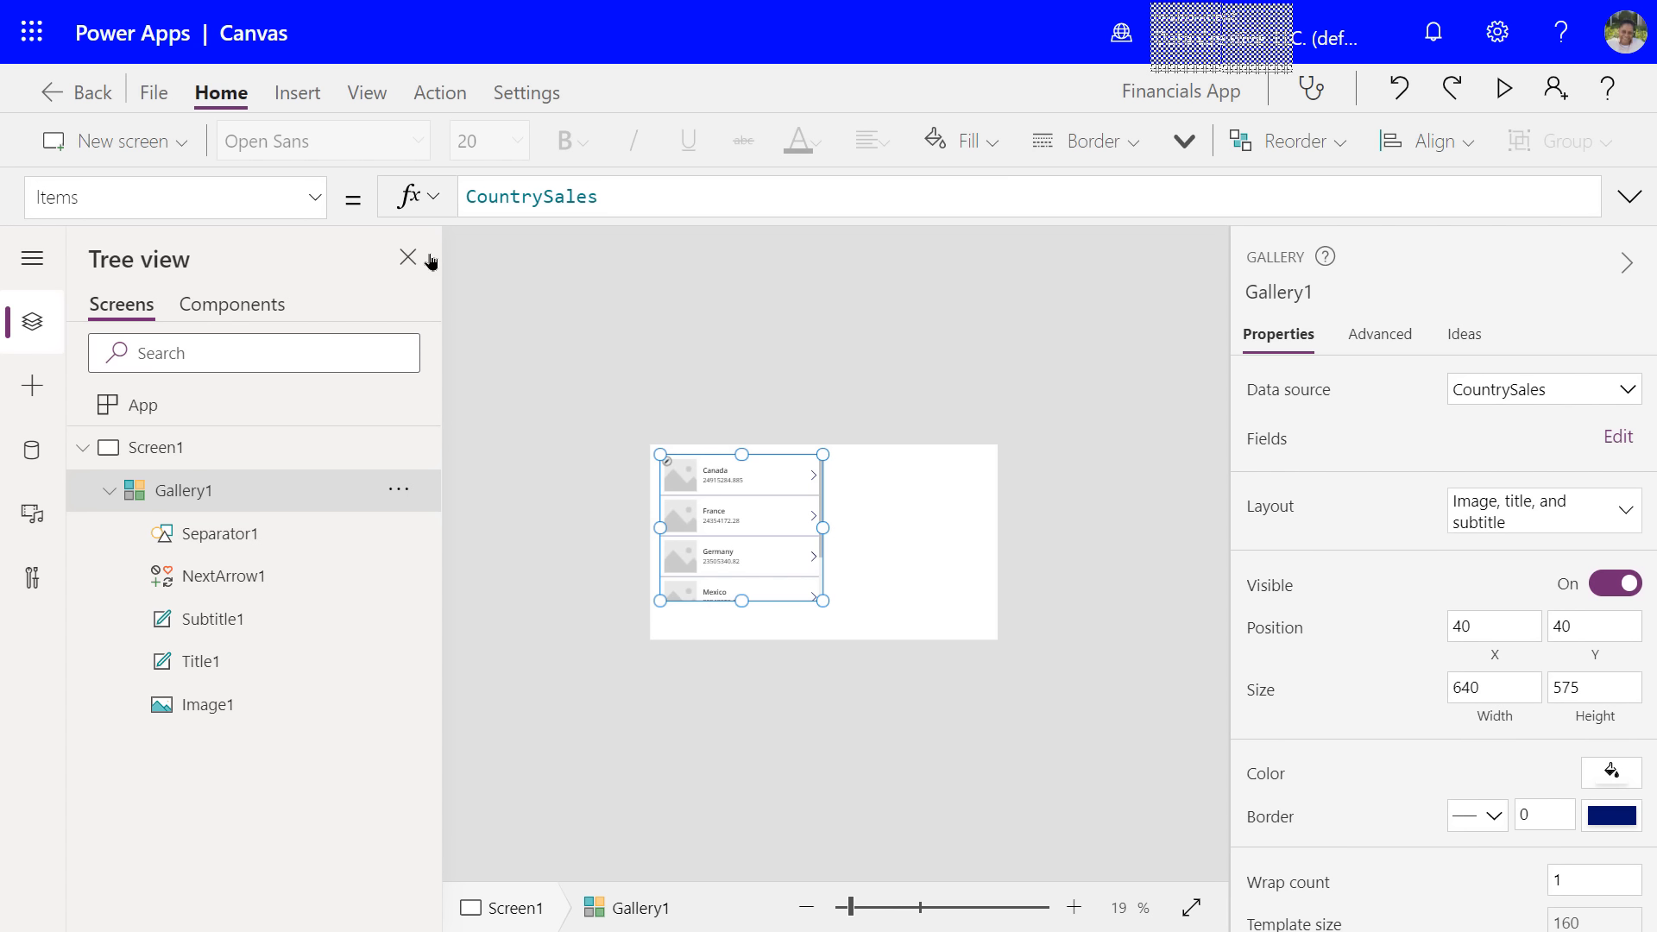
# - Examine the authoring navigation's insert categories, media library and advanced tools with labels expanded, and return to the compact tree view
pyautogui.click(32, 261)
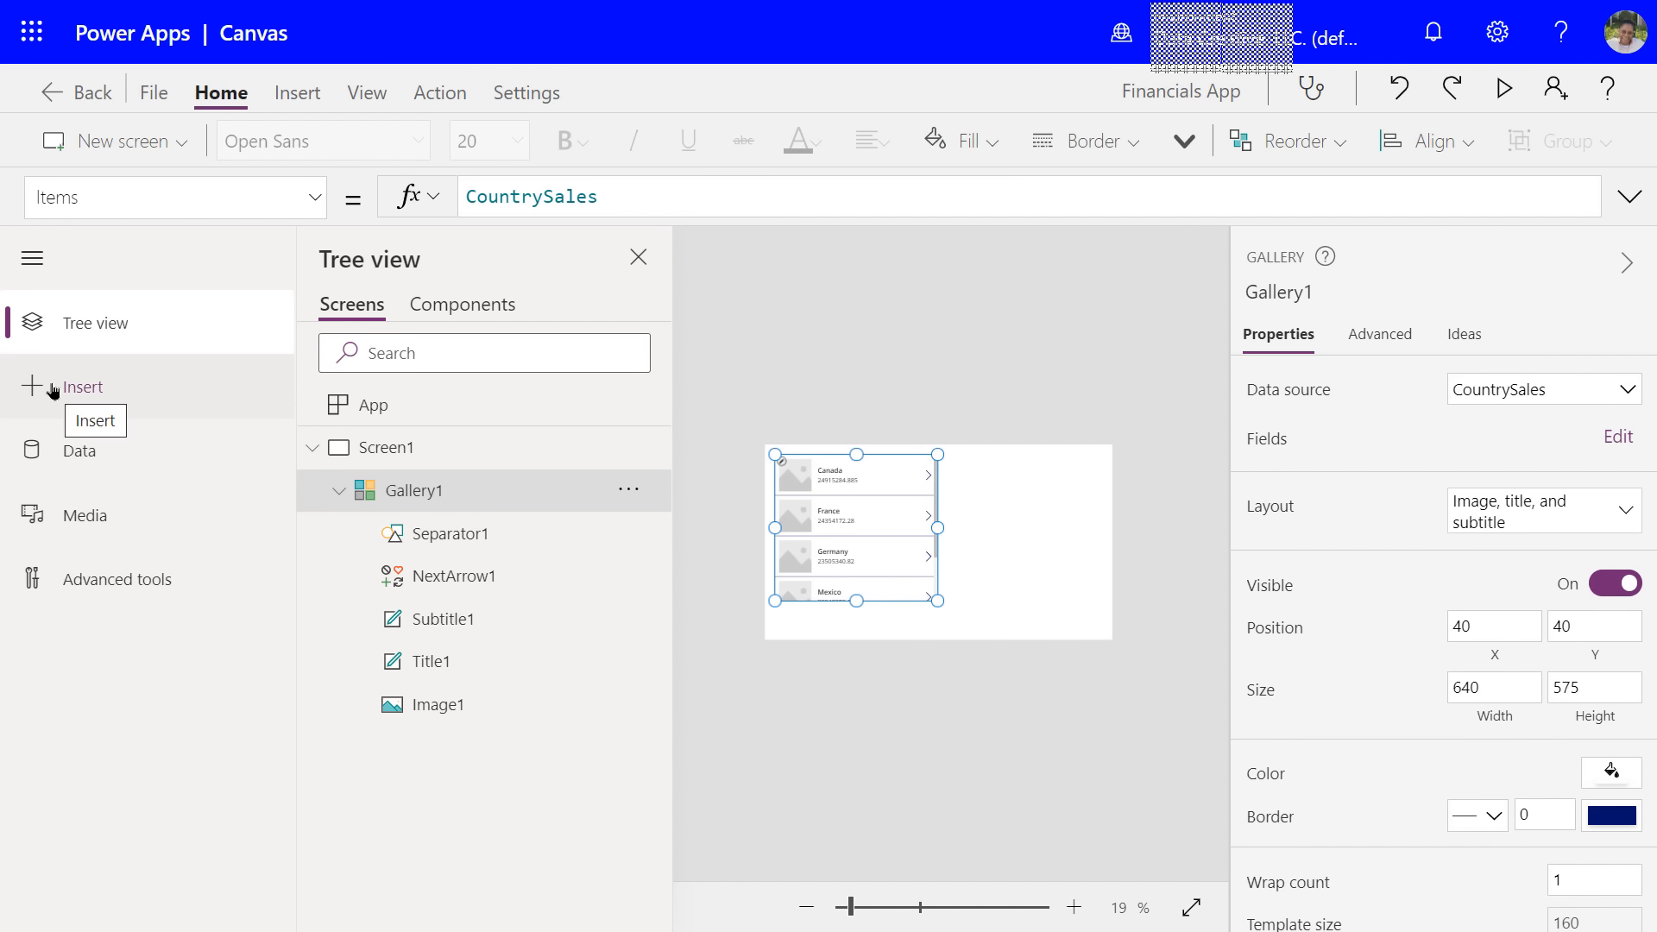
pyautogui.click(98, 361)
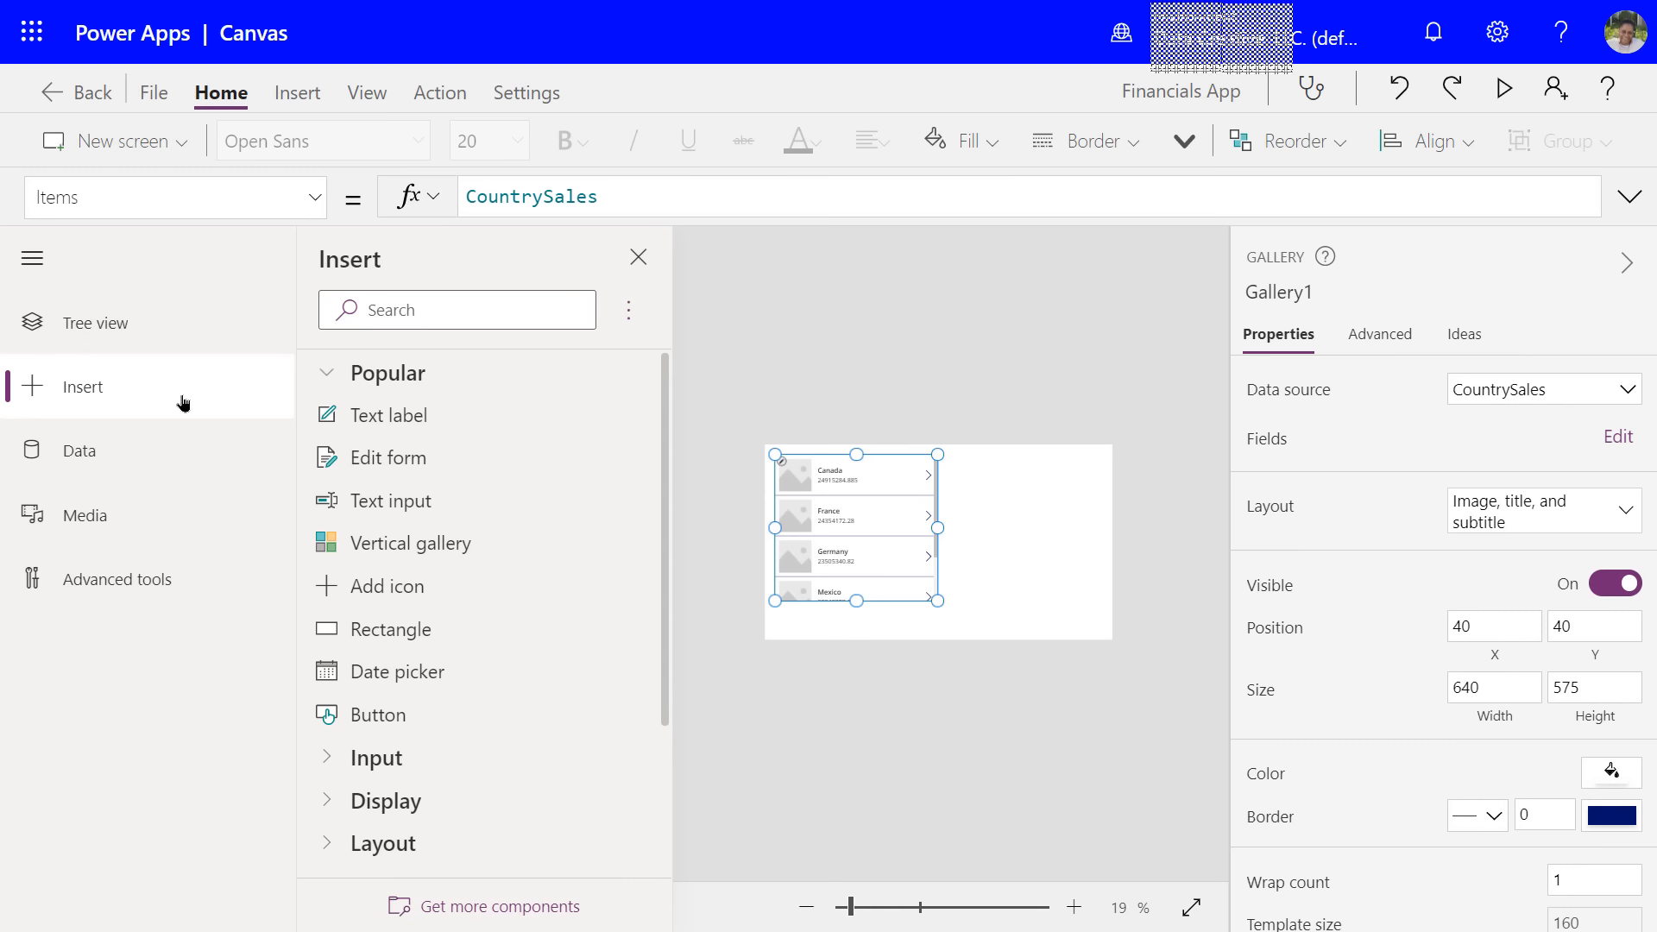
pyautogui.click(327, 375)
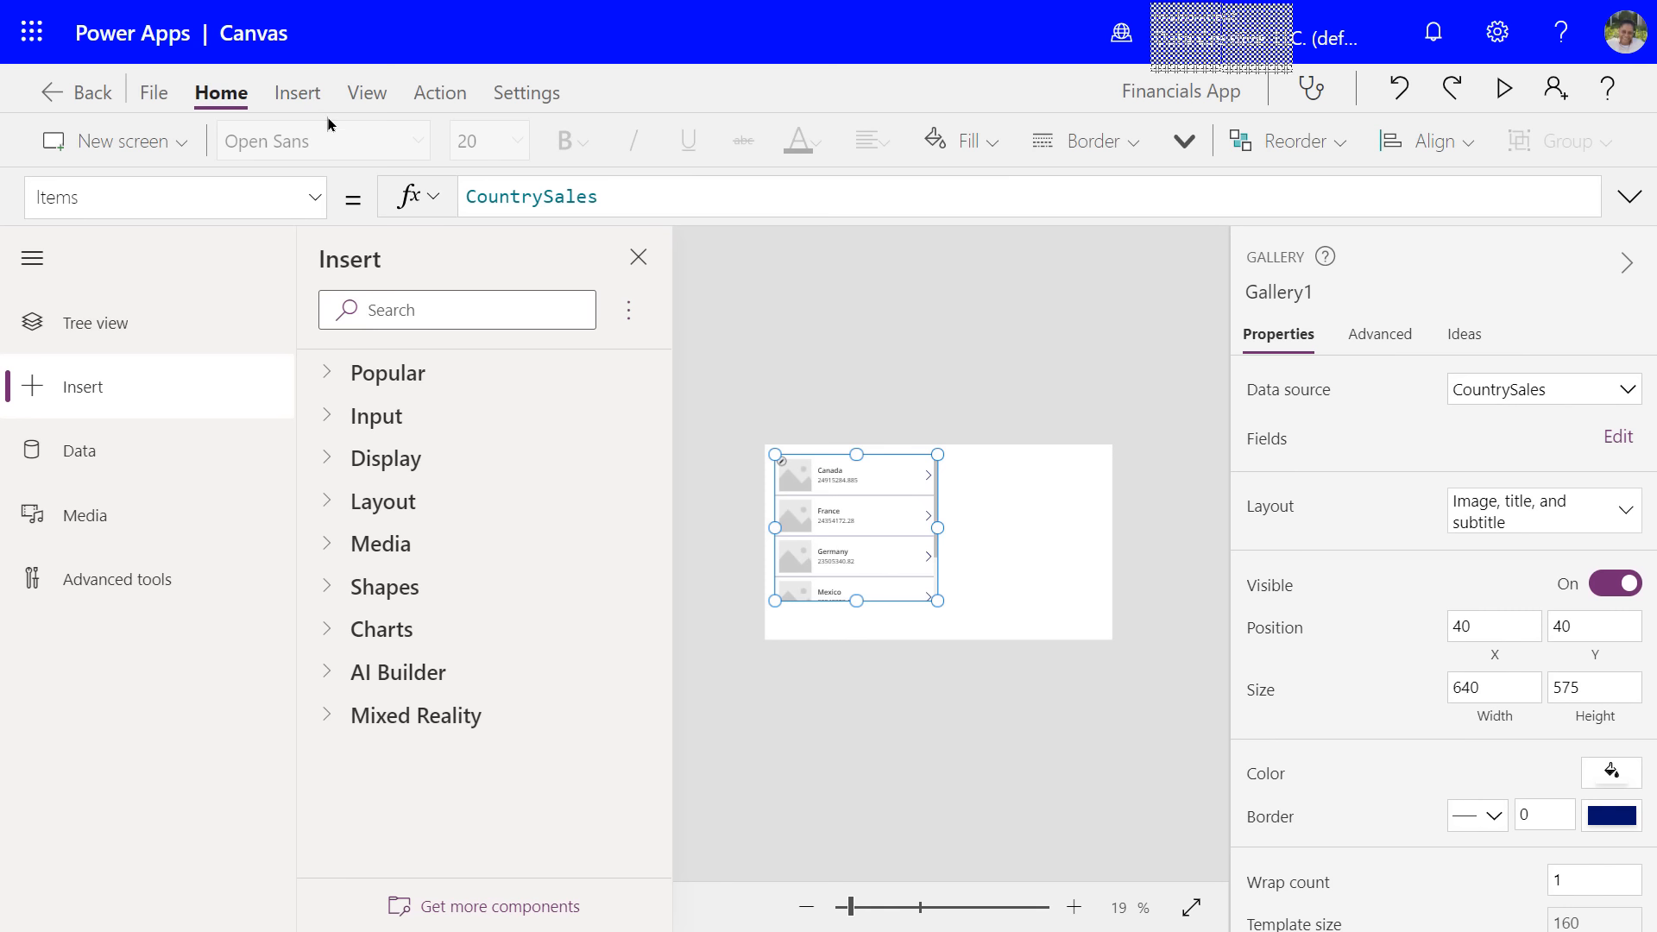
pyautogui.press('Down')
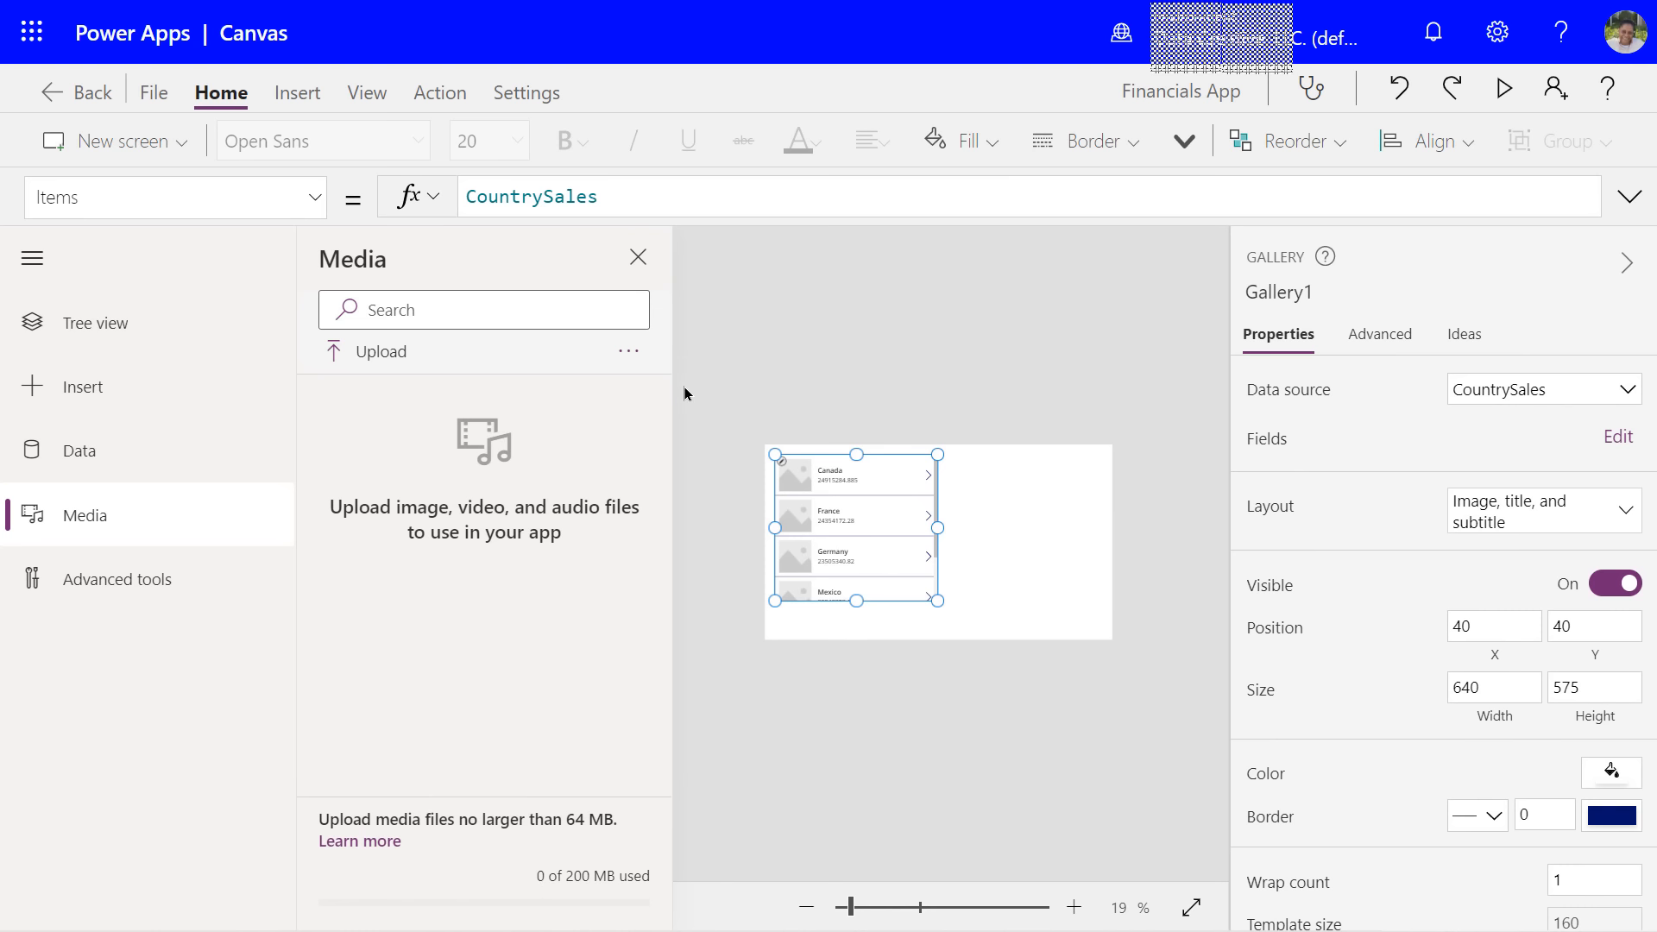
pyautogui.click(70, 582)
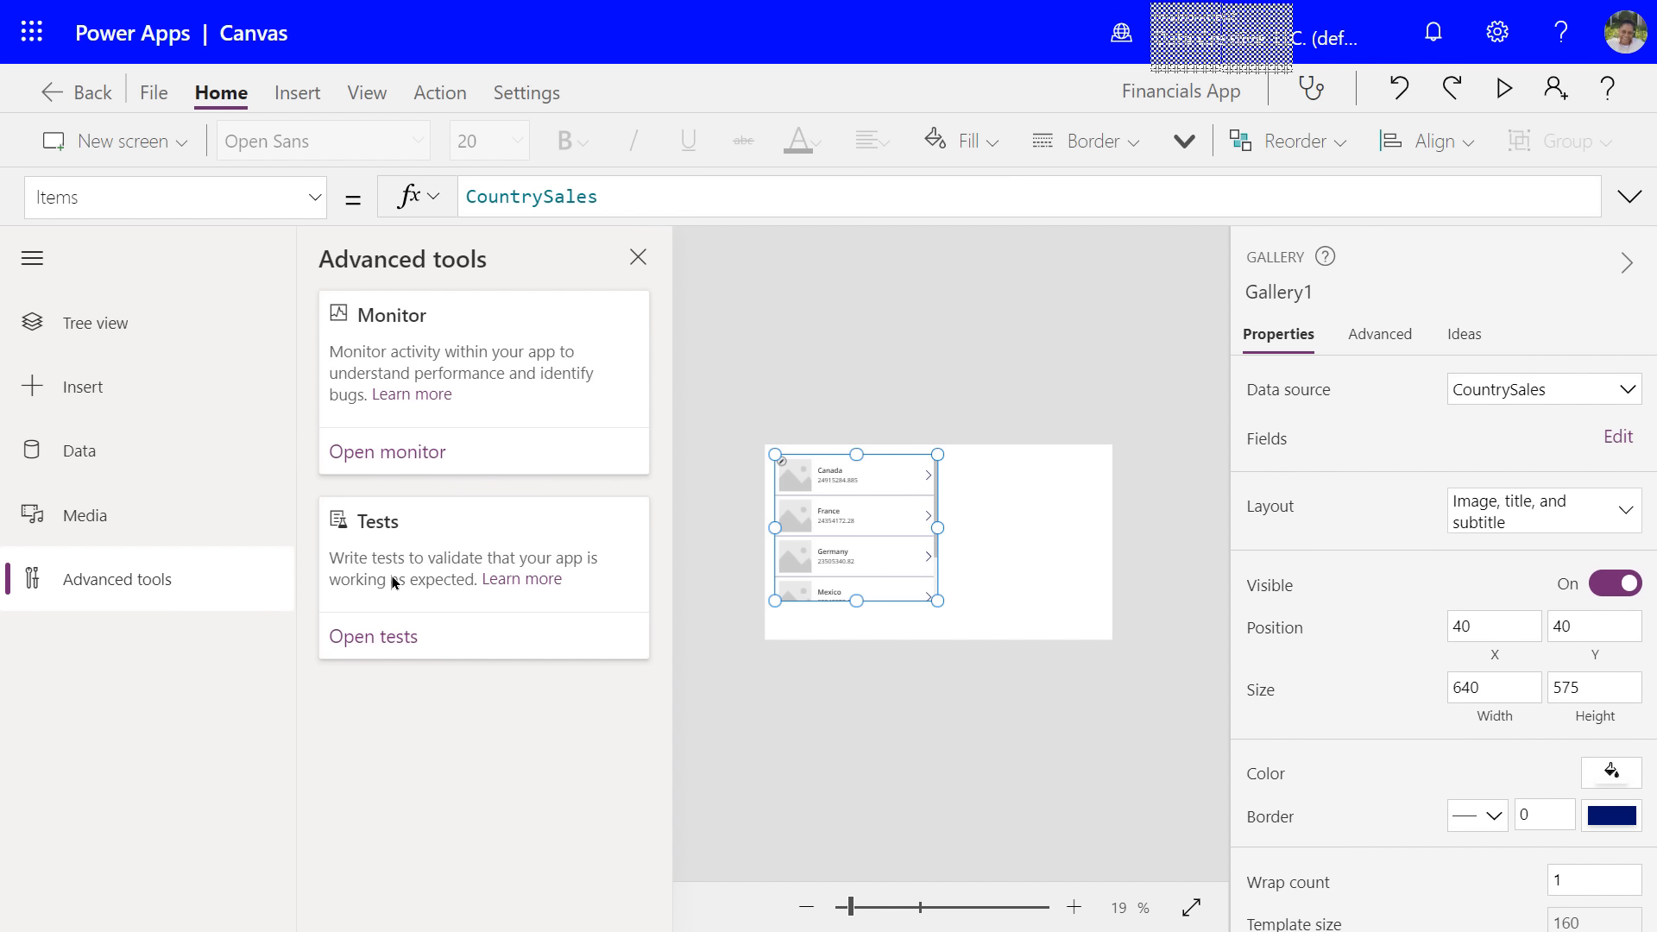
pyautogui.click(67, 324)
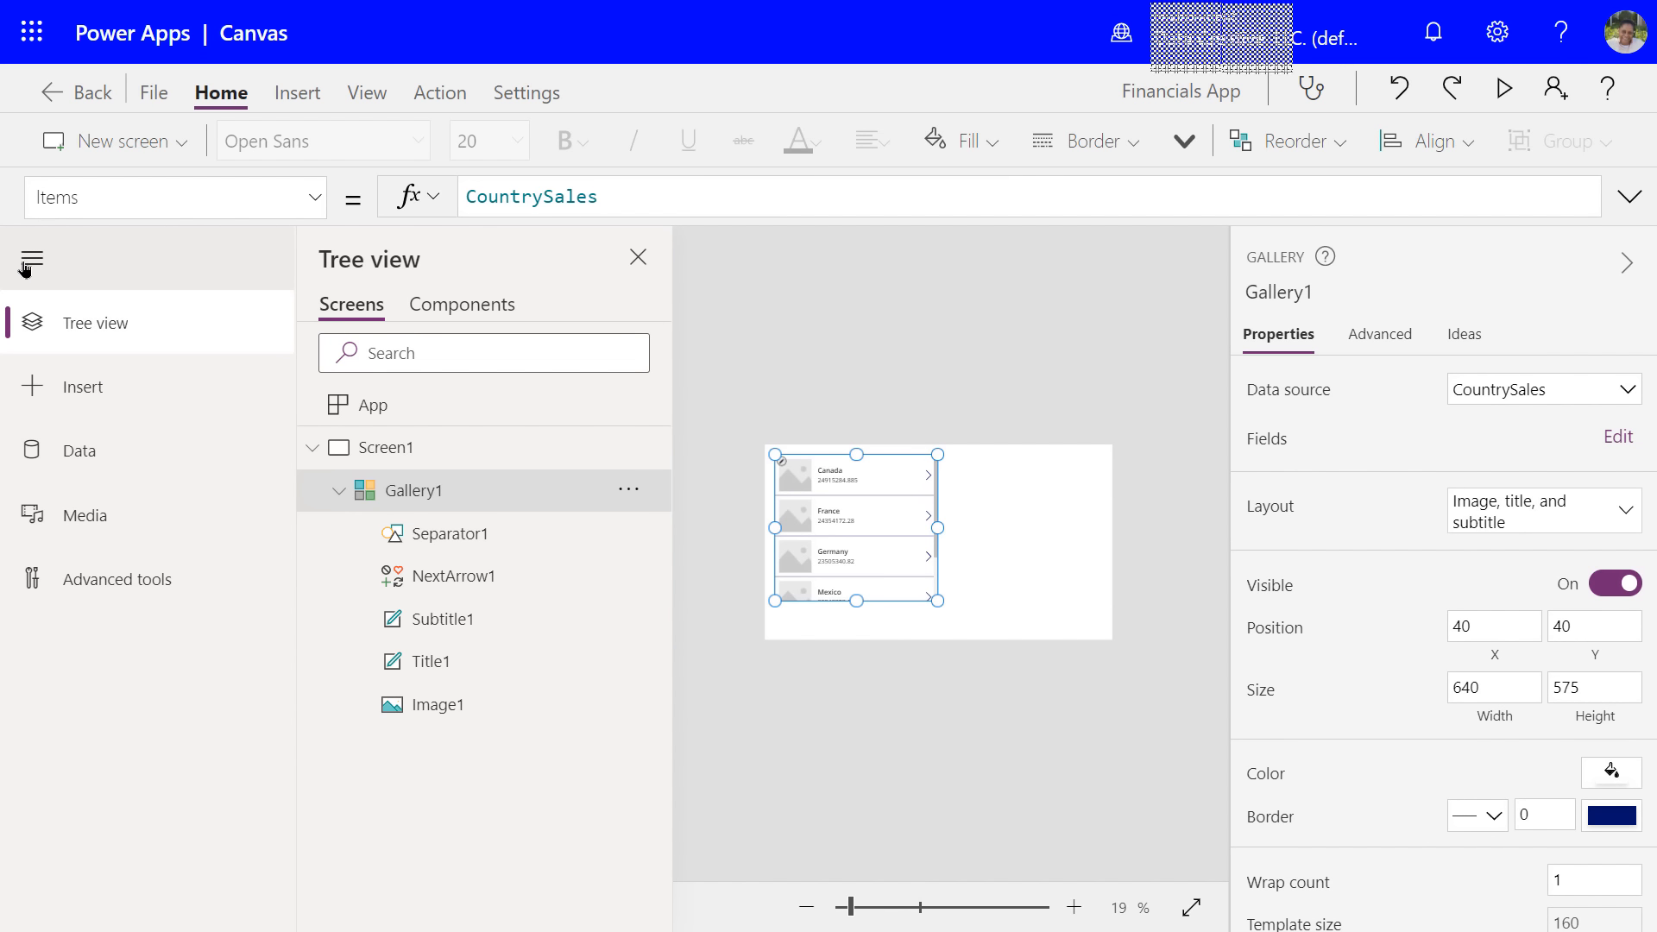
pyautogui.click(32, 263)
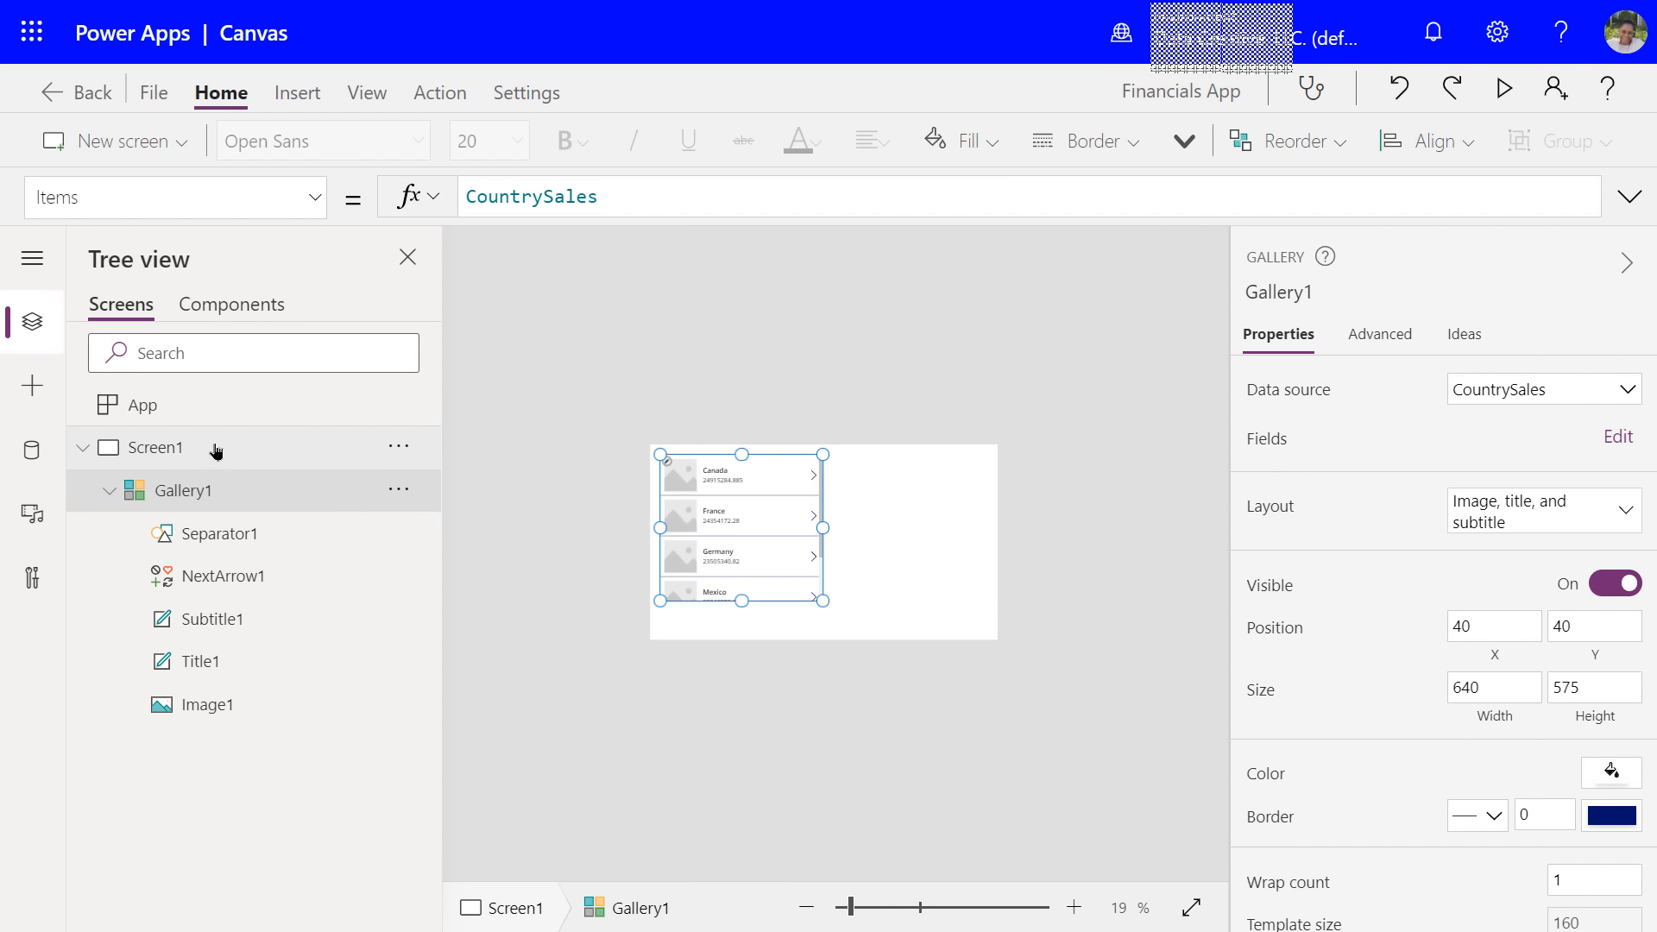
# - Compare the properties of Screen1 and Gallery1 by switching the selection between them, and collapse Gallery1's child controls
pyautogui.click(172, 451)
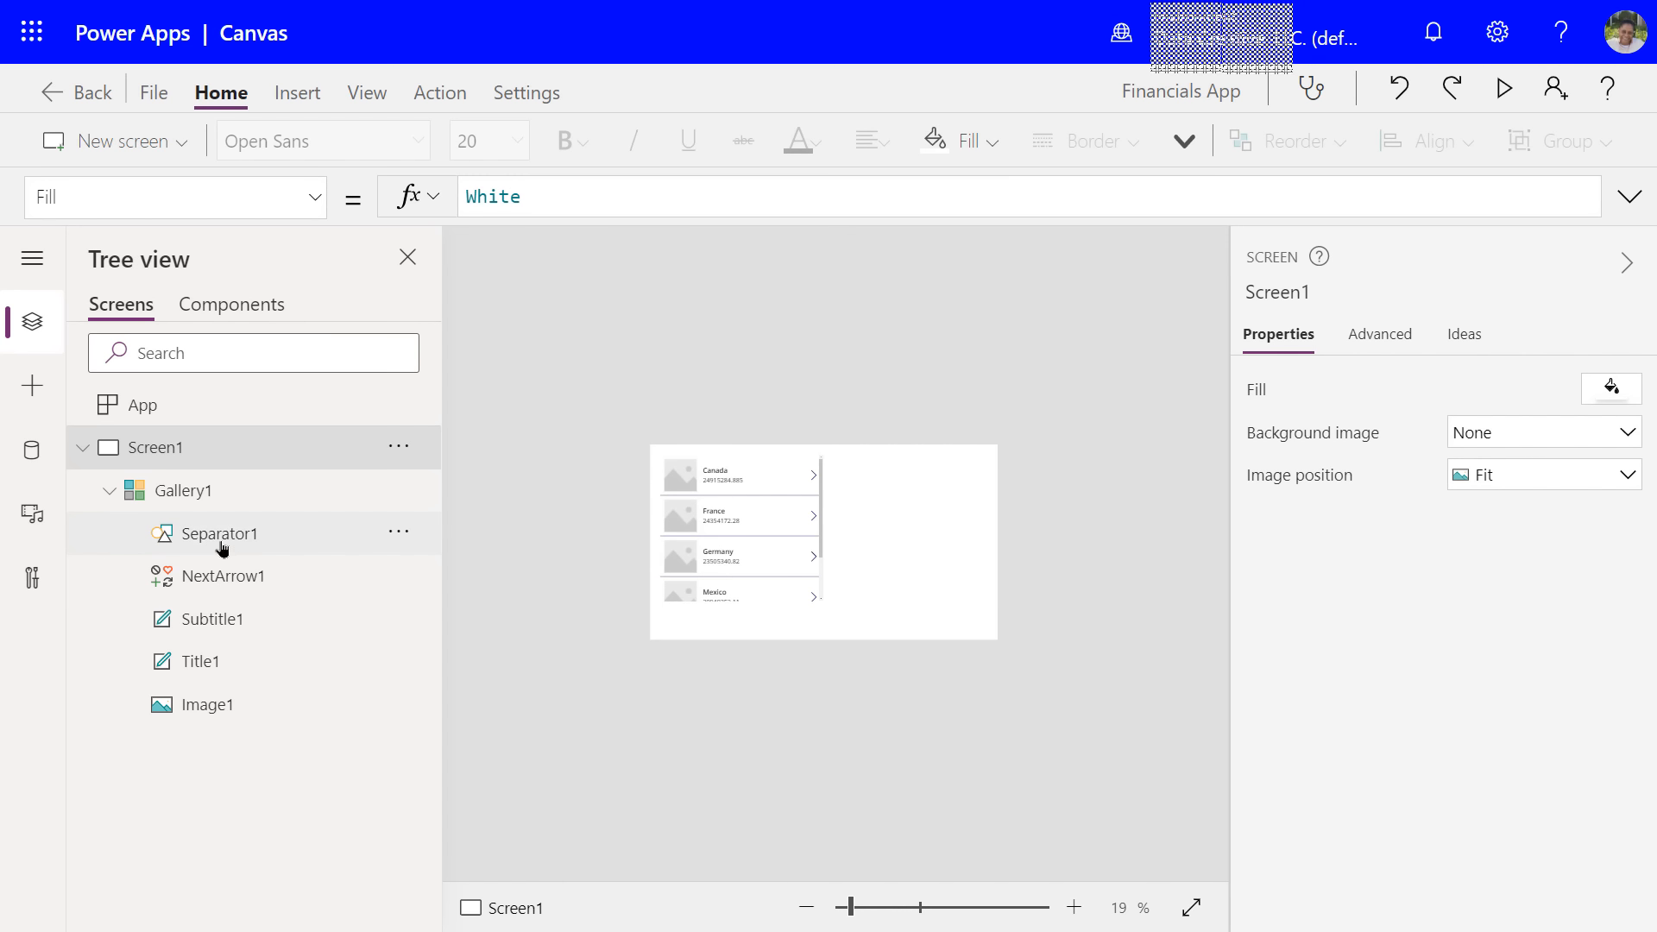
pyautogui.click(258, 505)
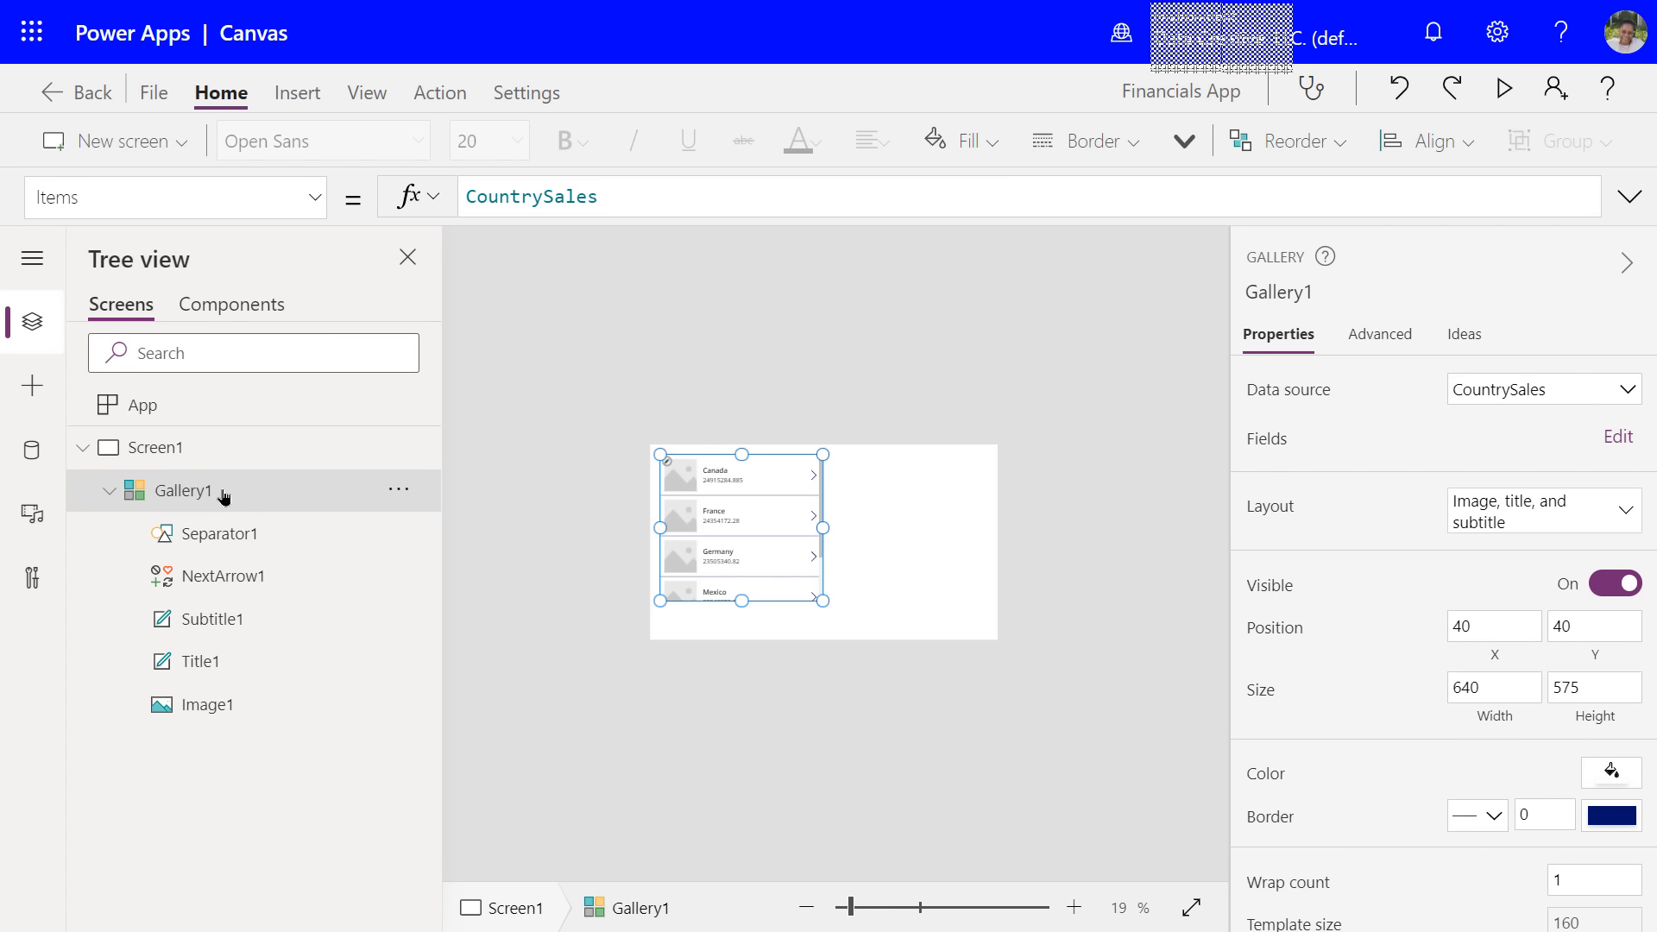
pyautogui.click(107, 490)
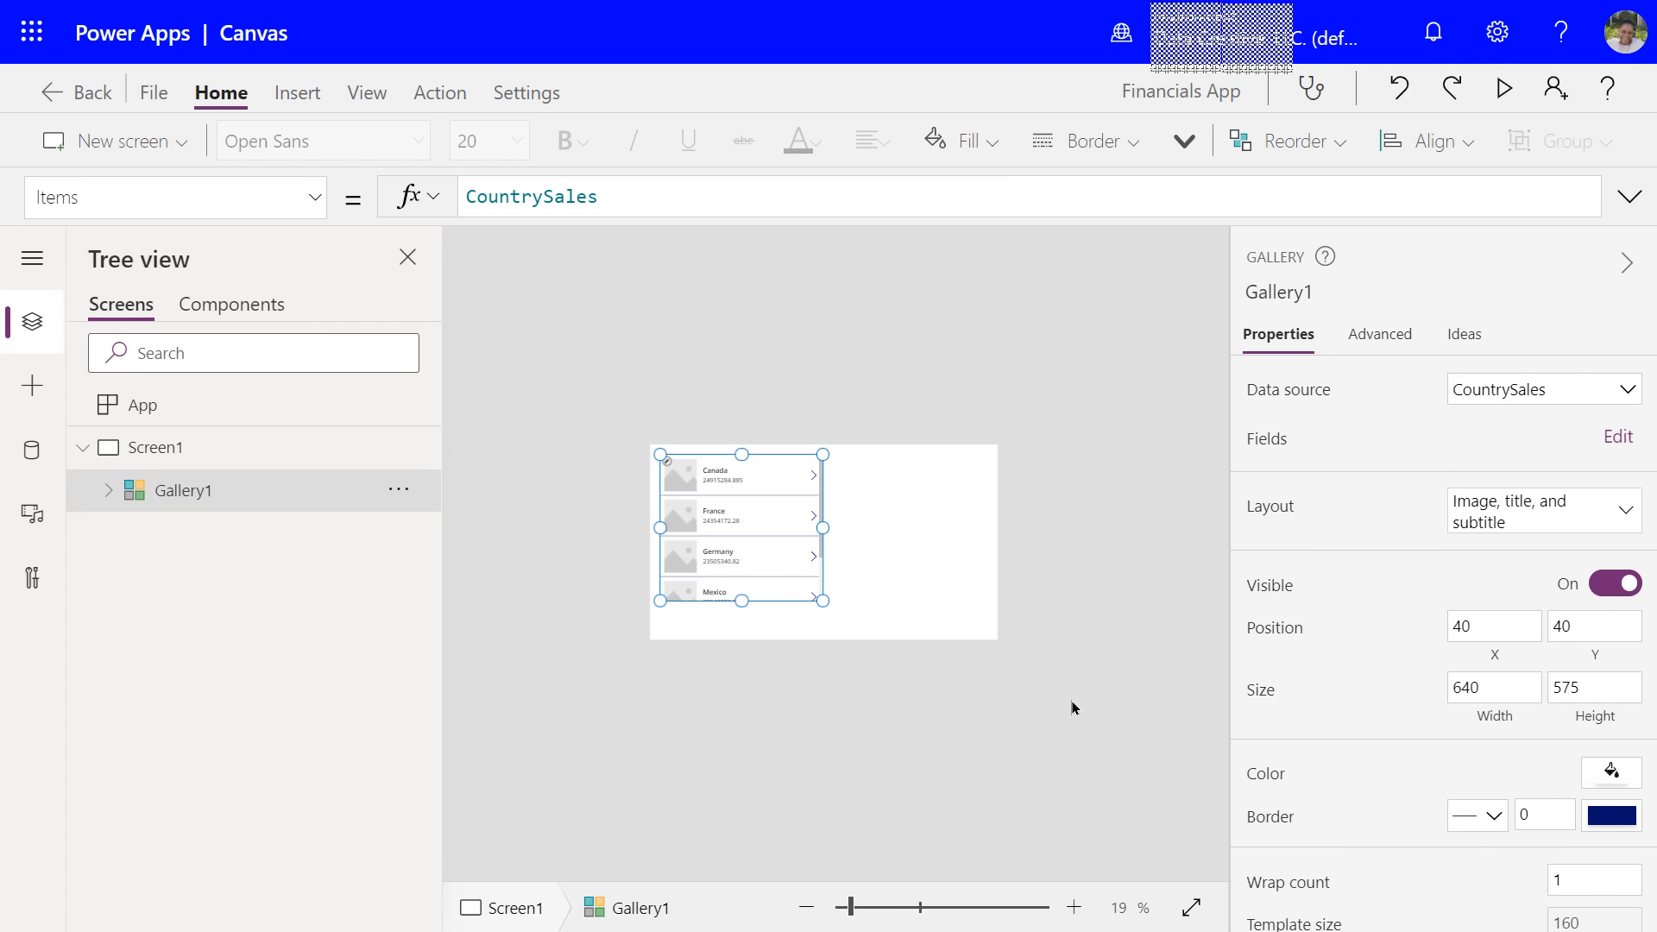
pyautogui.click(507, 914)
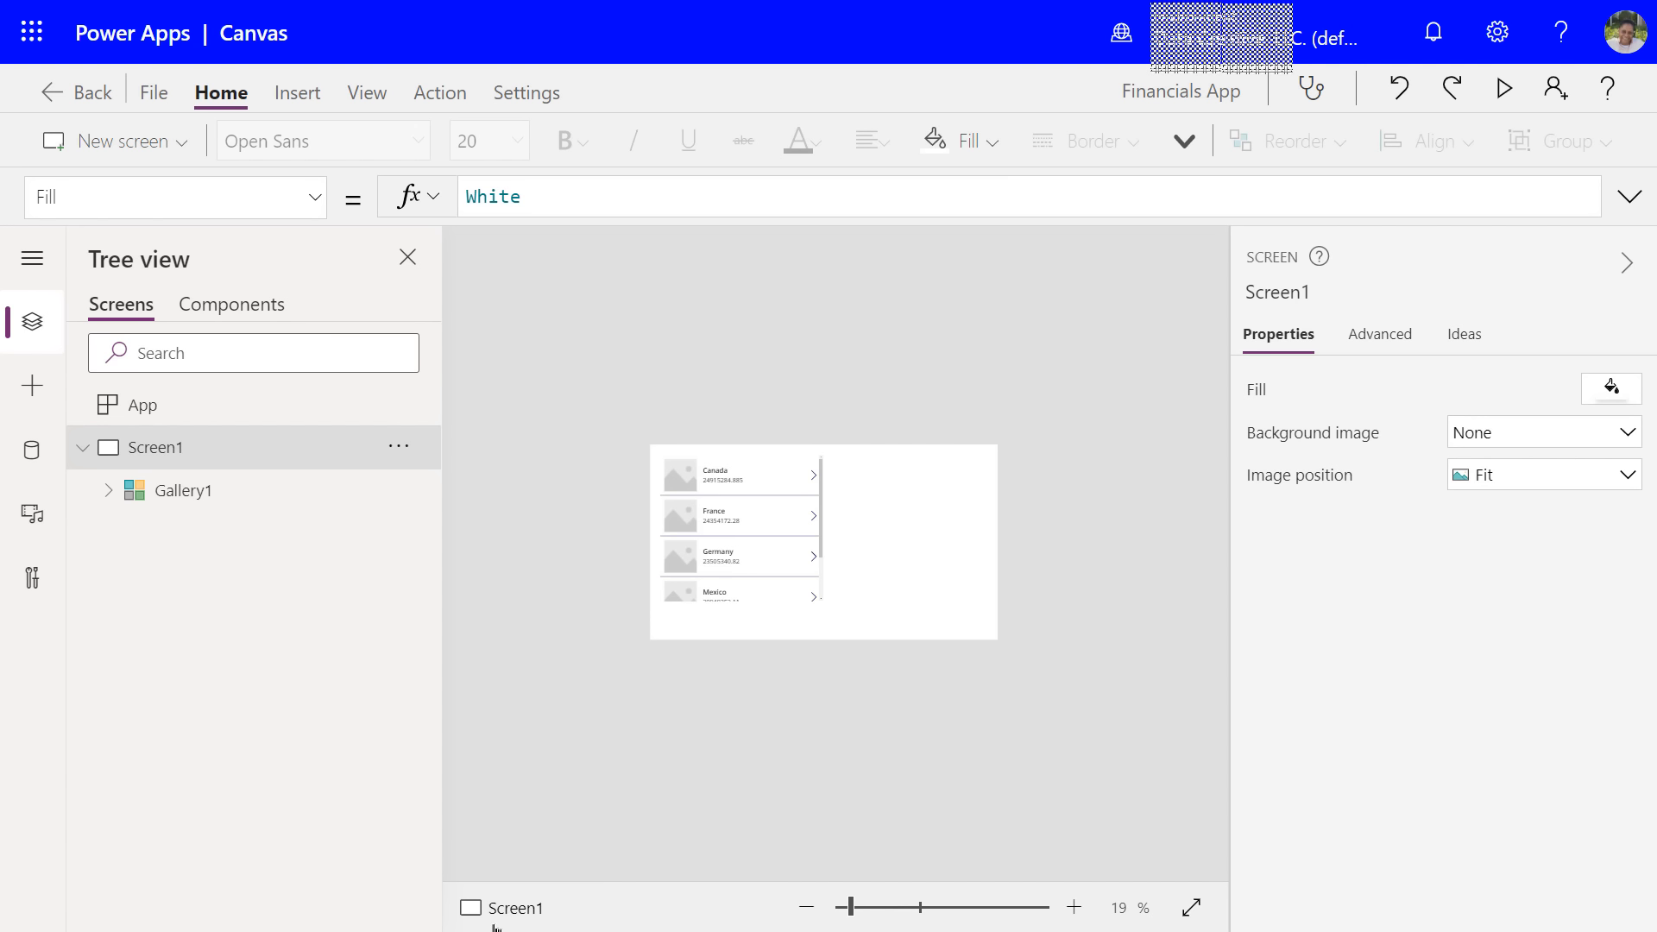
pyautogui.click(194, 492)
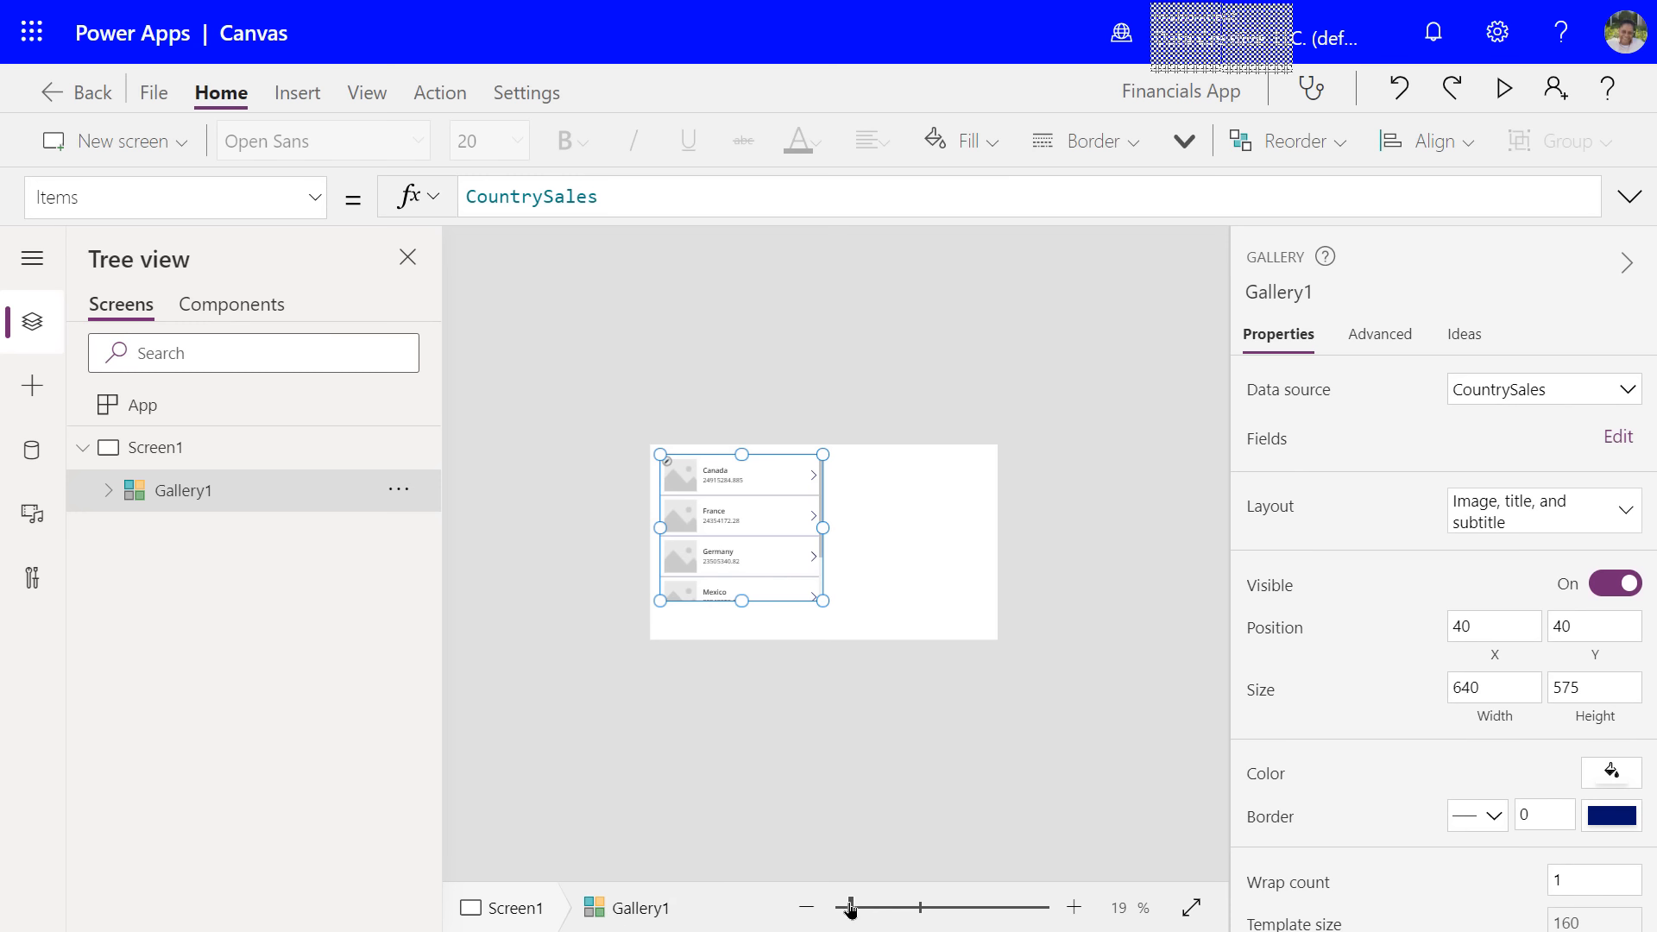
# - Change Gallery1's layout to Title and subtitle after reviewing the available list and gallery layouts
pyautogui.moveTo(851, 906); pyautogui.dragTo(892, 906)
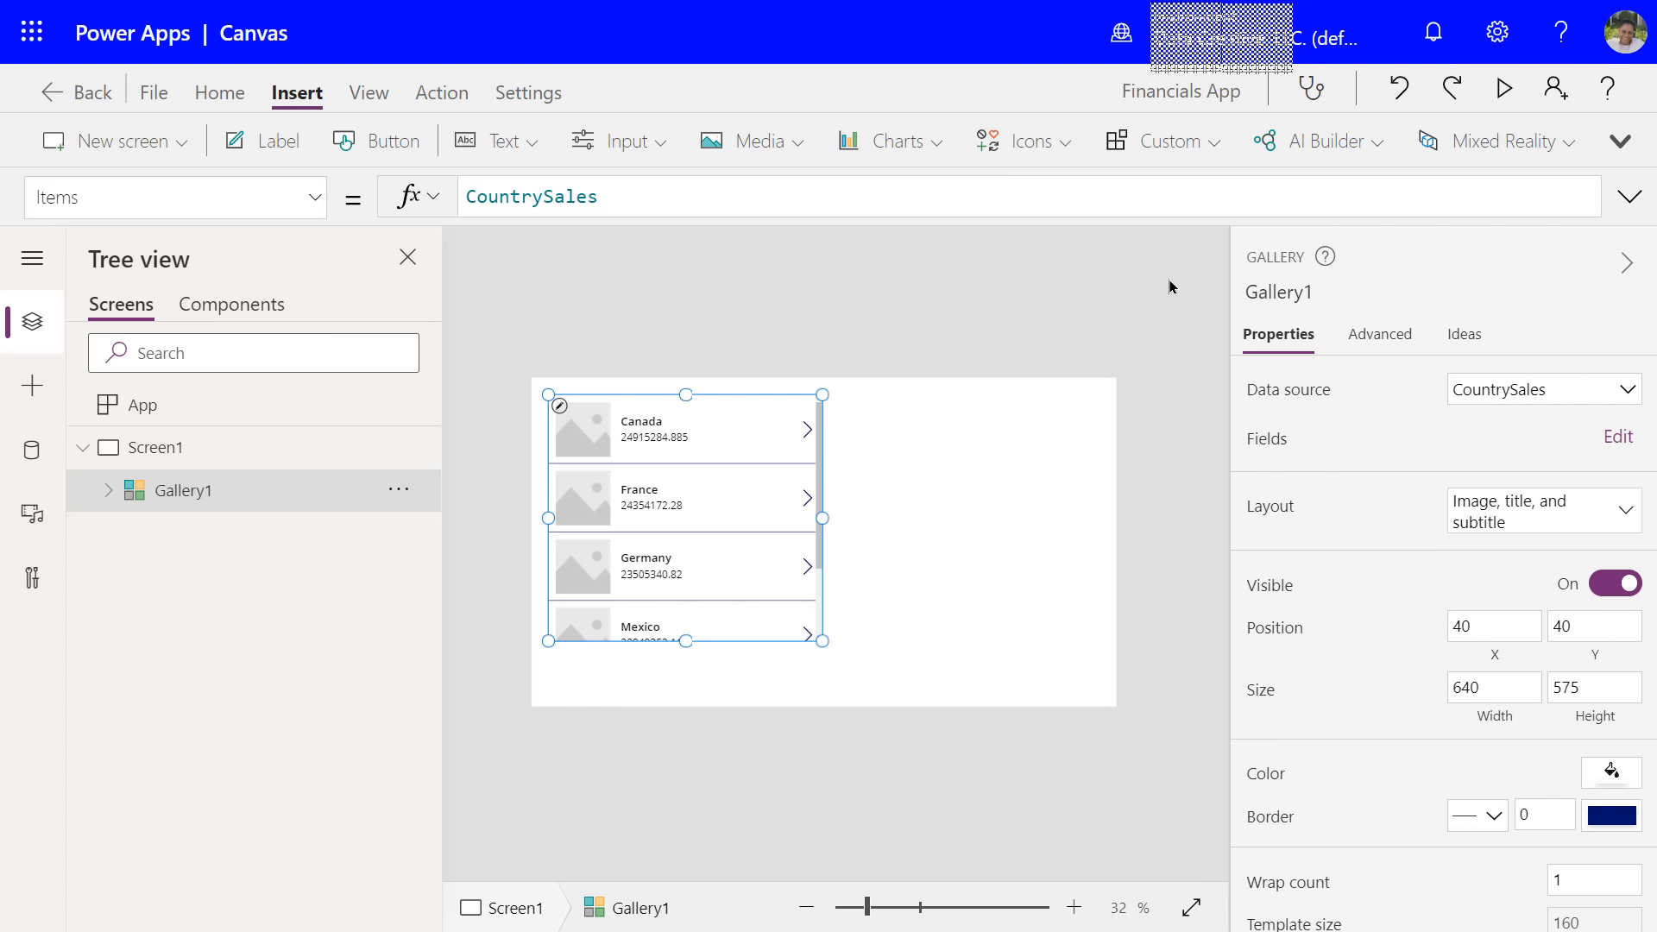
pyautogui.click(1170, 284)
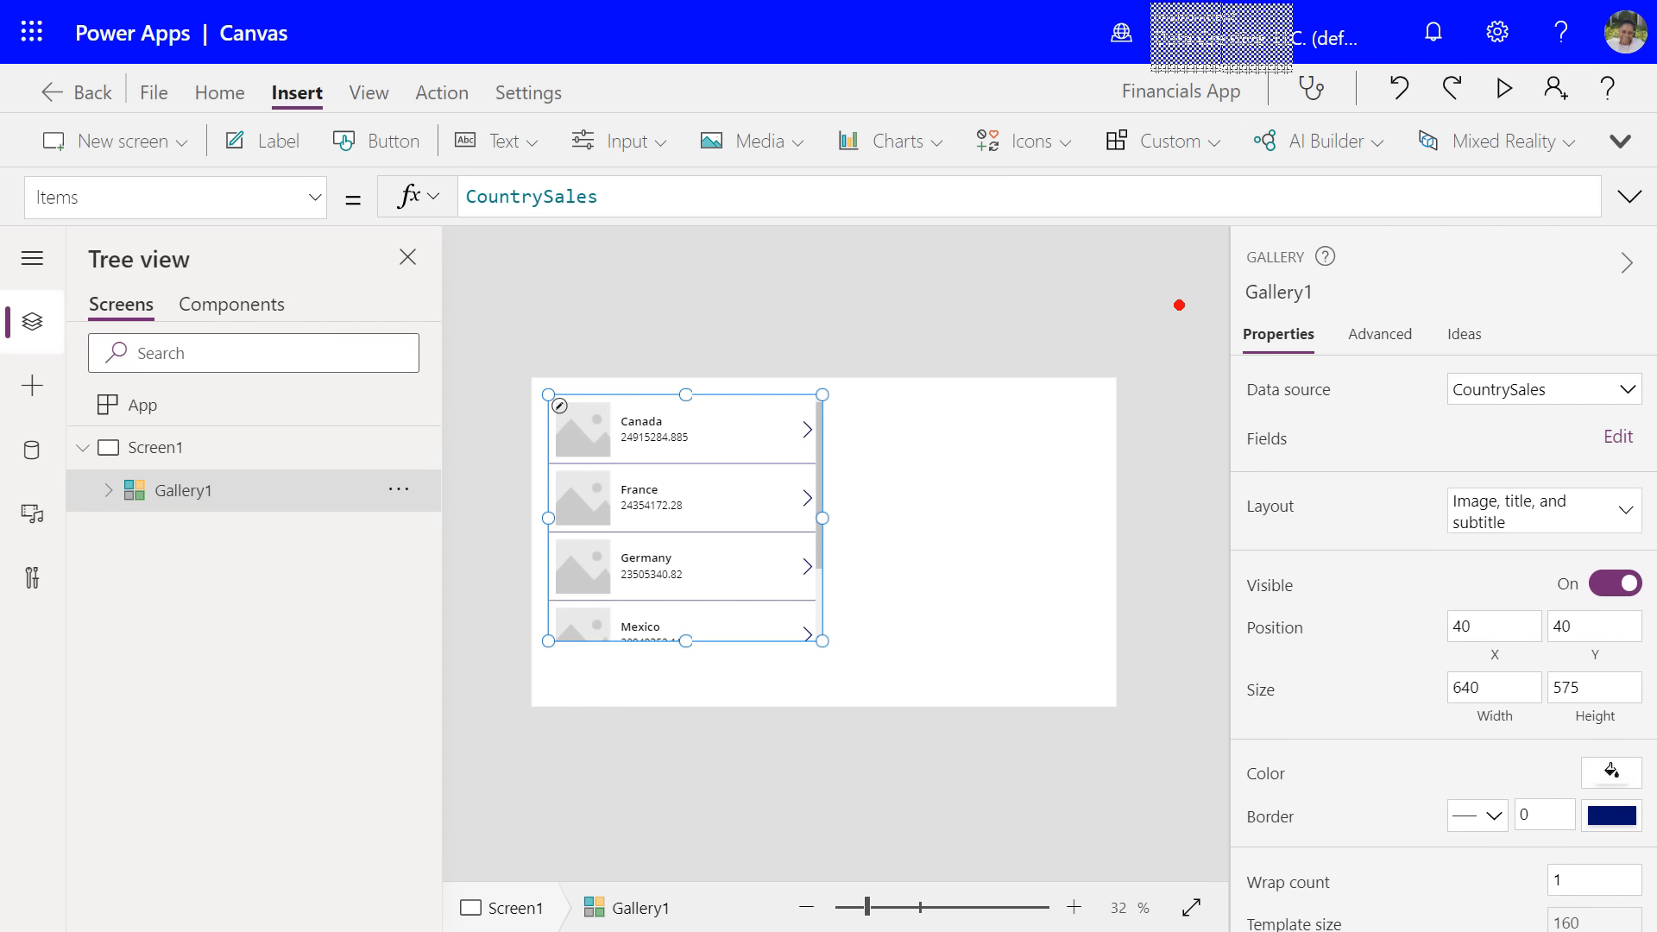
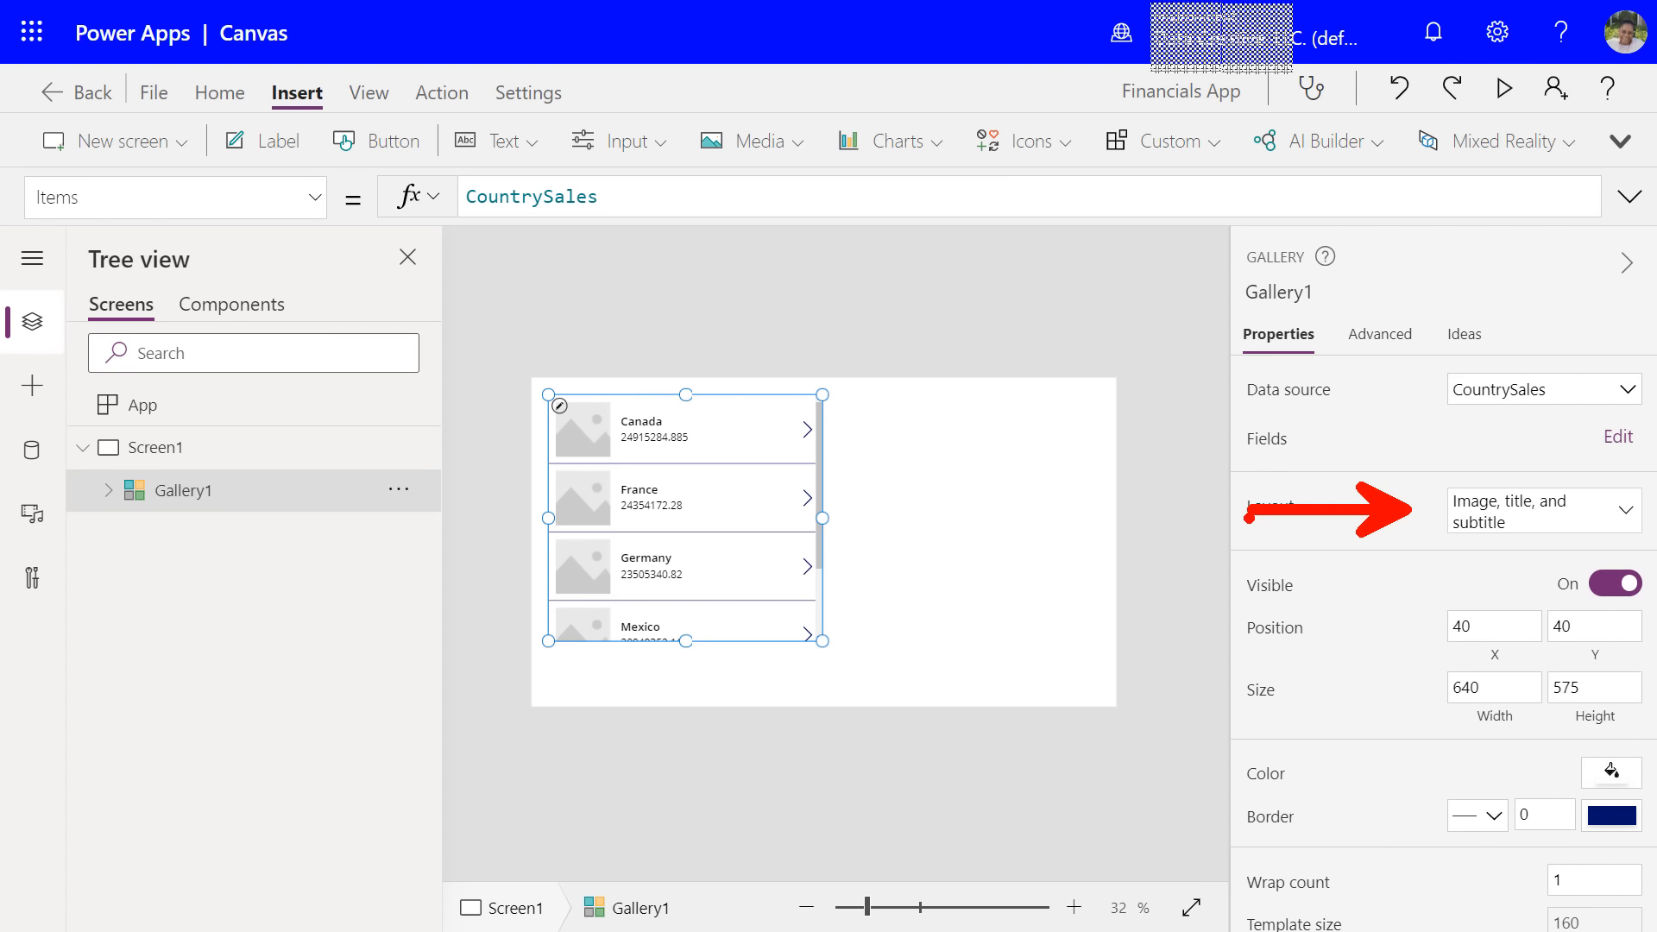
pyautogui.click(1626, 516)
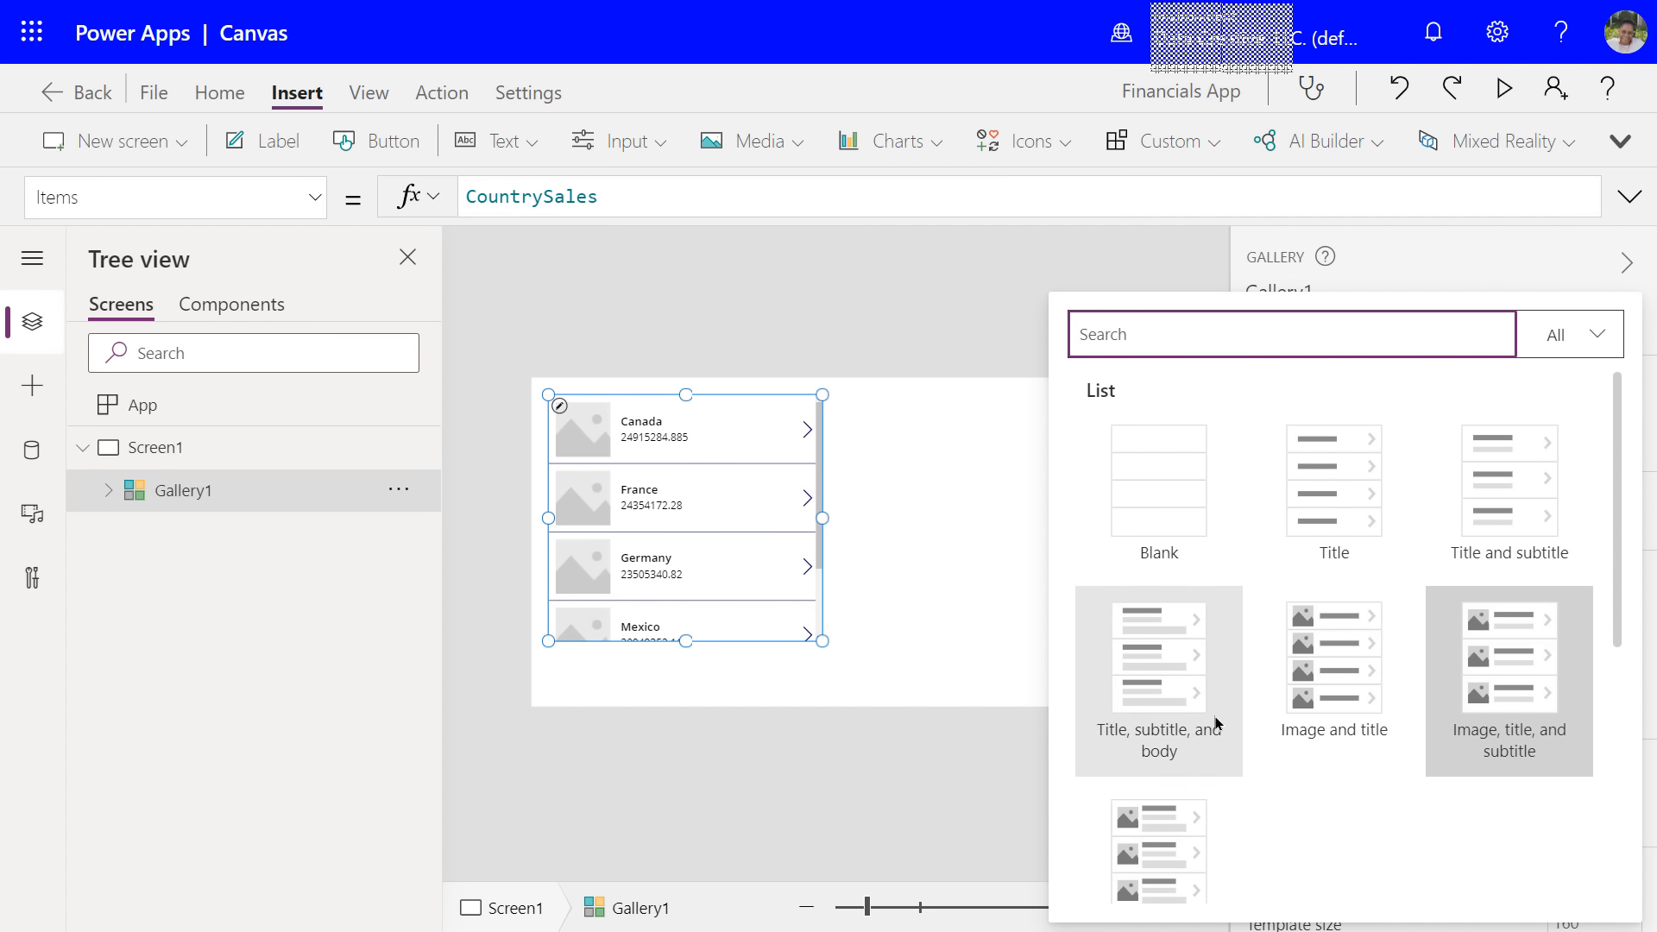
pyautogui.scroll(-1, 1255, 752)
pyautogui.scroll(-5, 1253, 756)
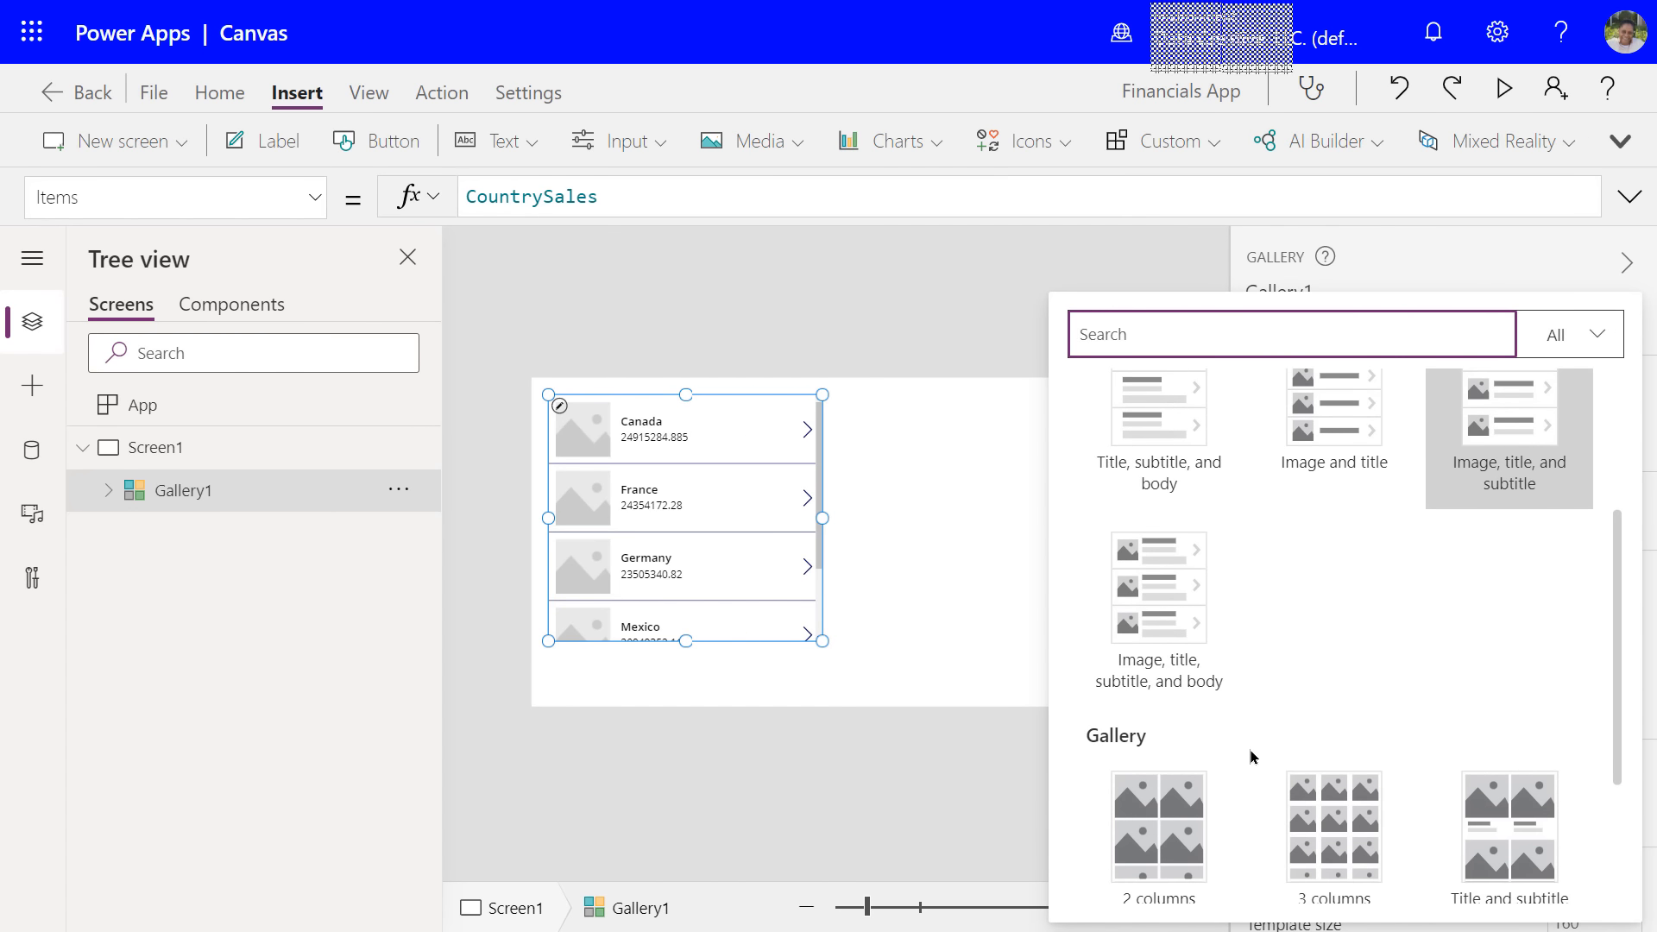
pyautogui.scroll(-1, 1249, 751)
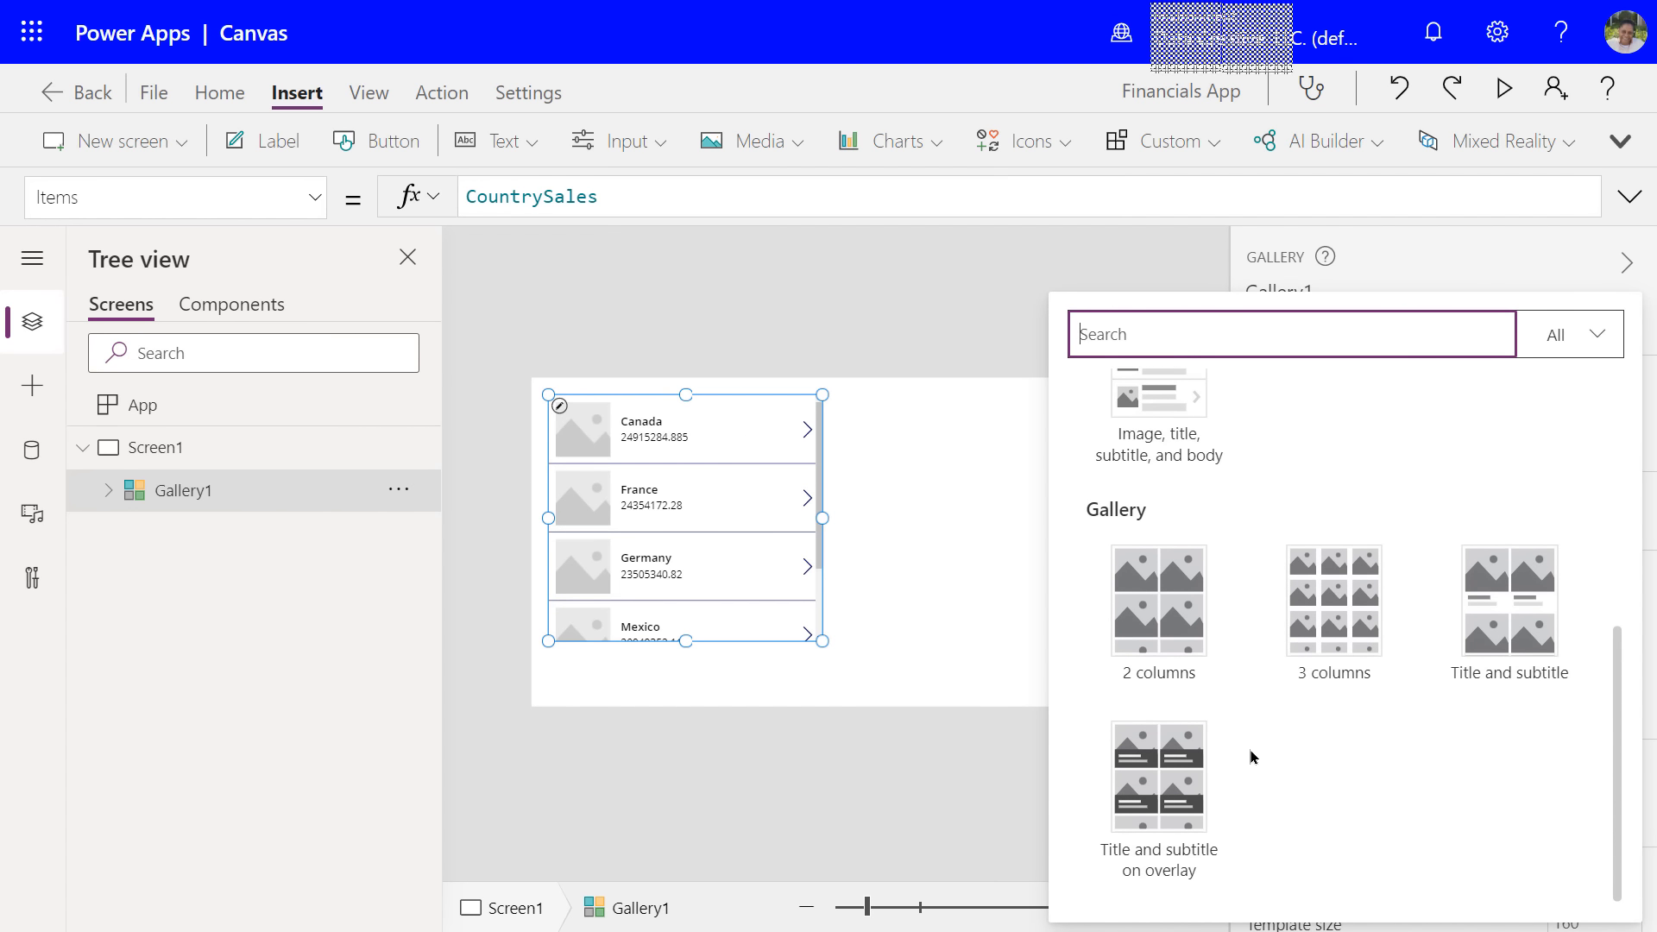
pyautogui.scroll(6, 1249, 747)
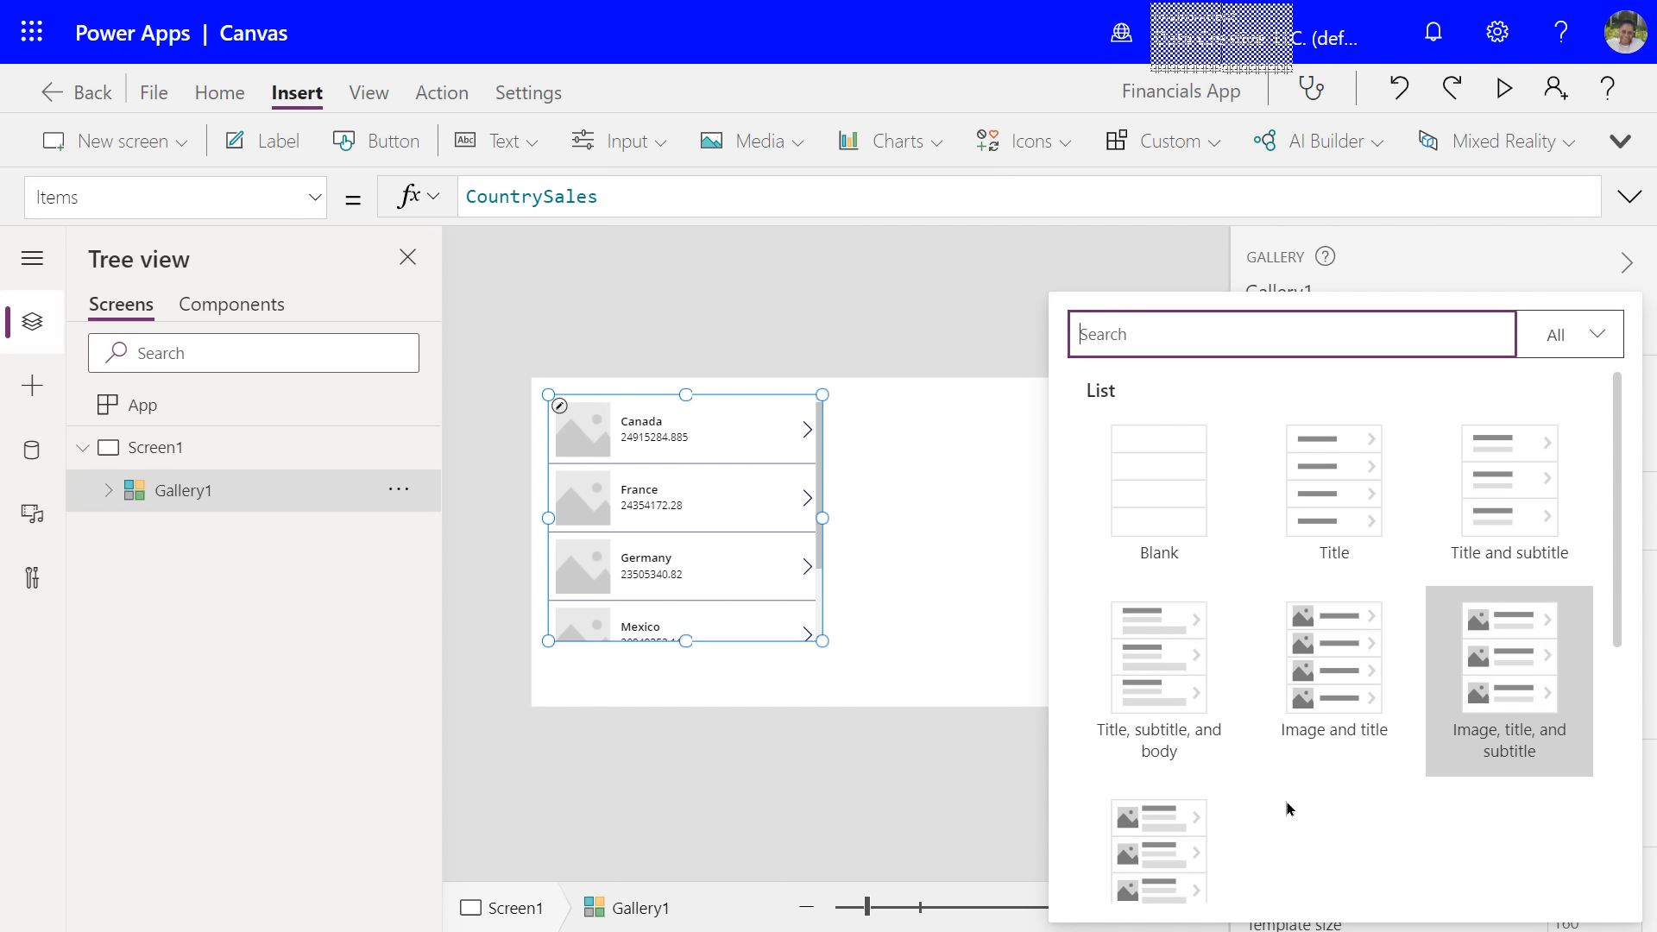
pyautogui.click(1520, 463)
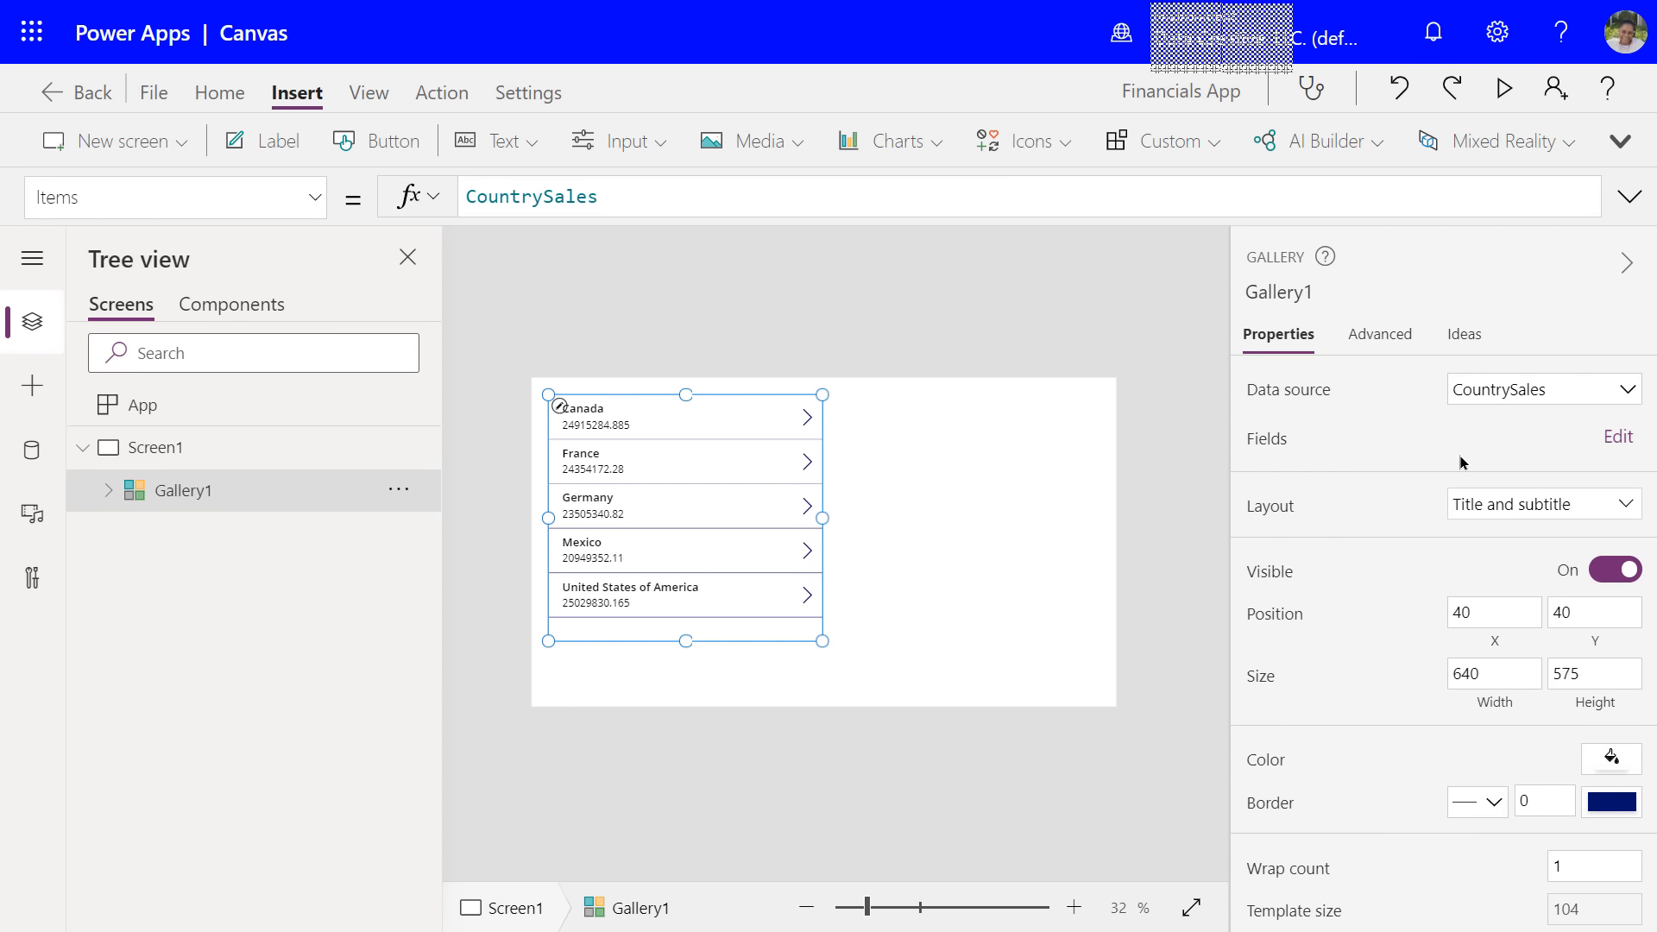
# - Examine the field bindings of Gallery1's title and subtitle, including the fields available for Title4
pyautogui.click(1618, 437)
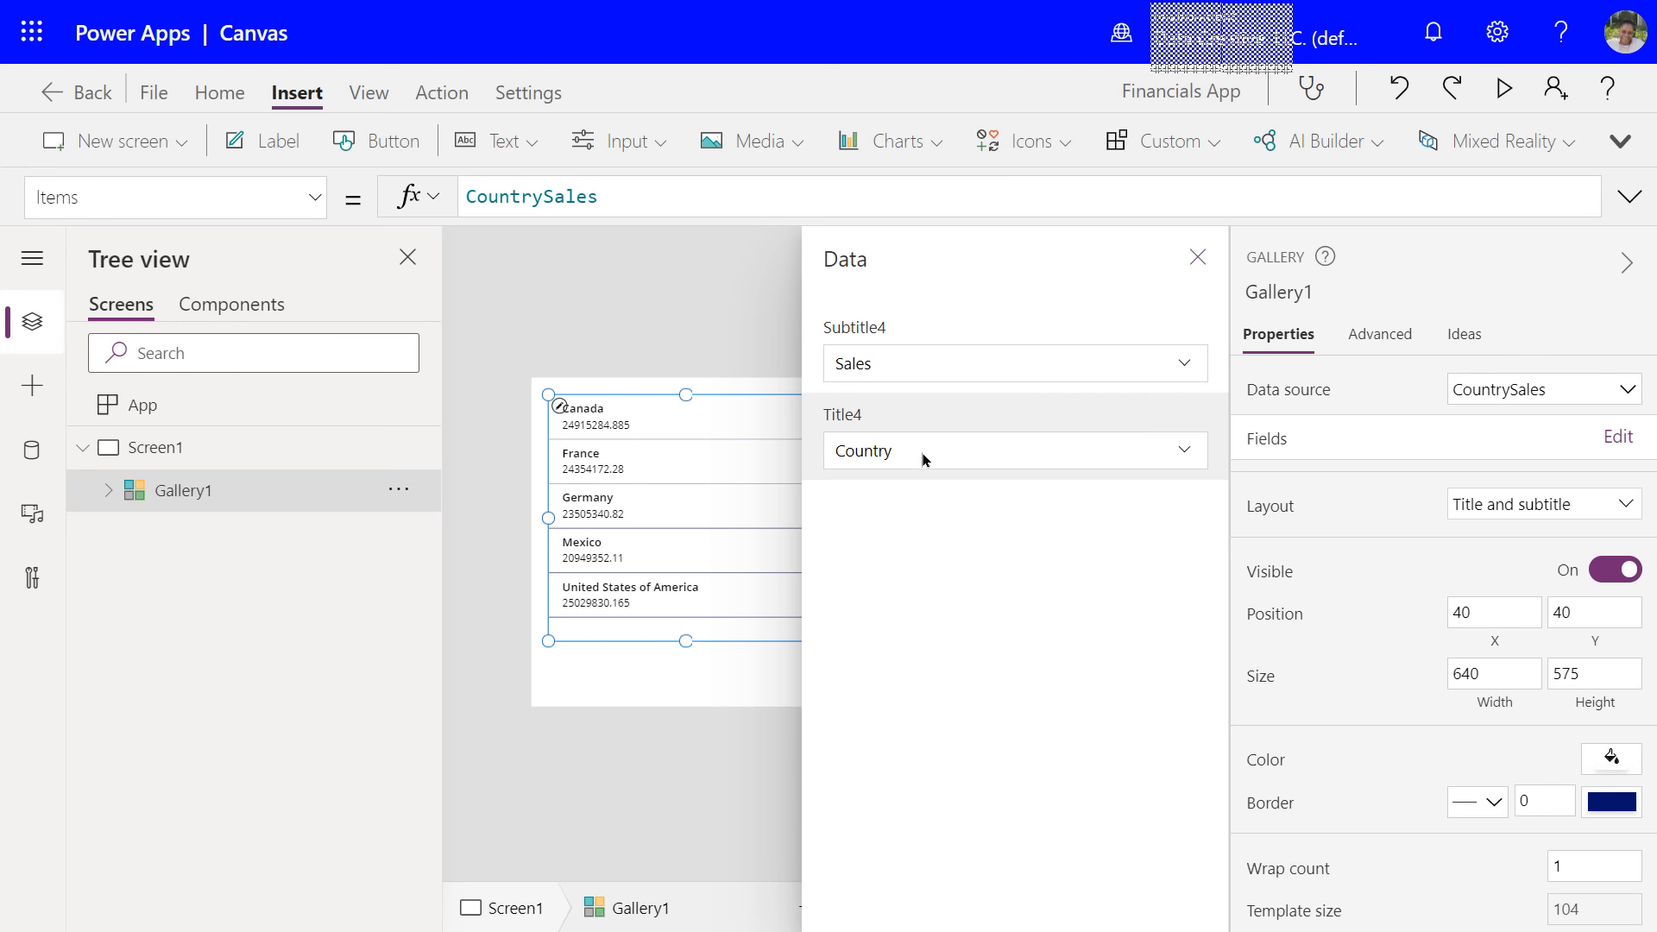
pyautogui.click(1184, 459)
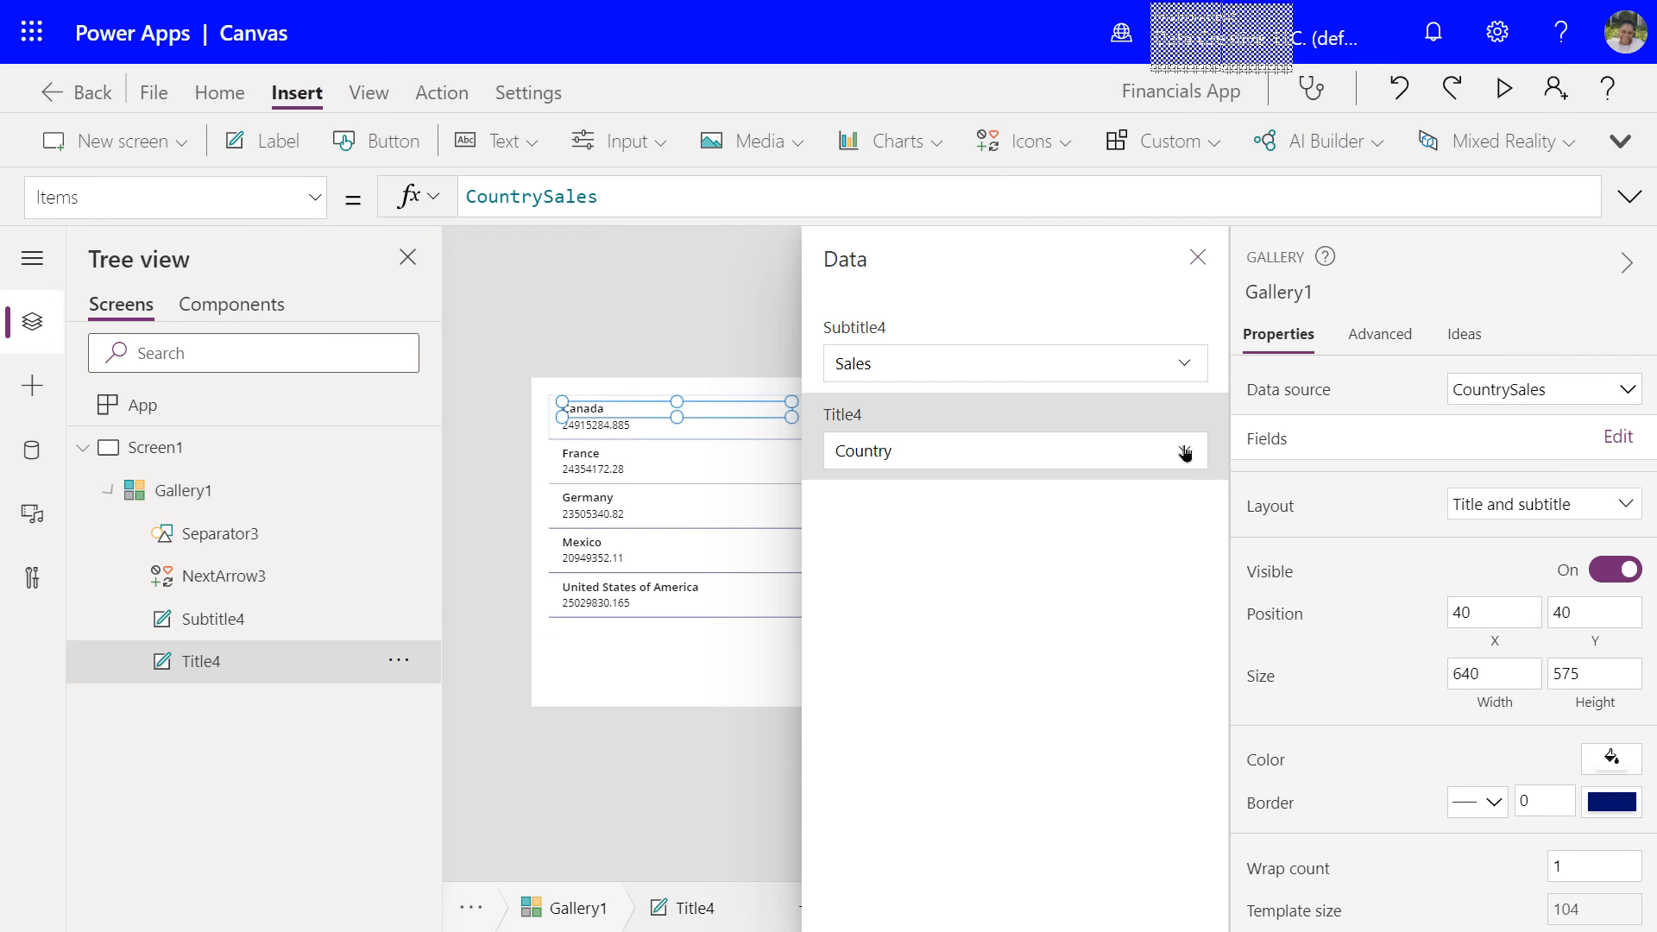
pyautogui.click(1185, 465)
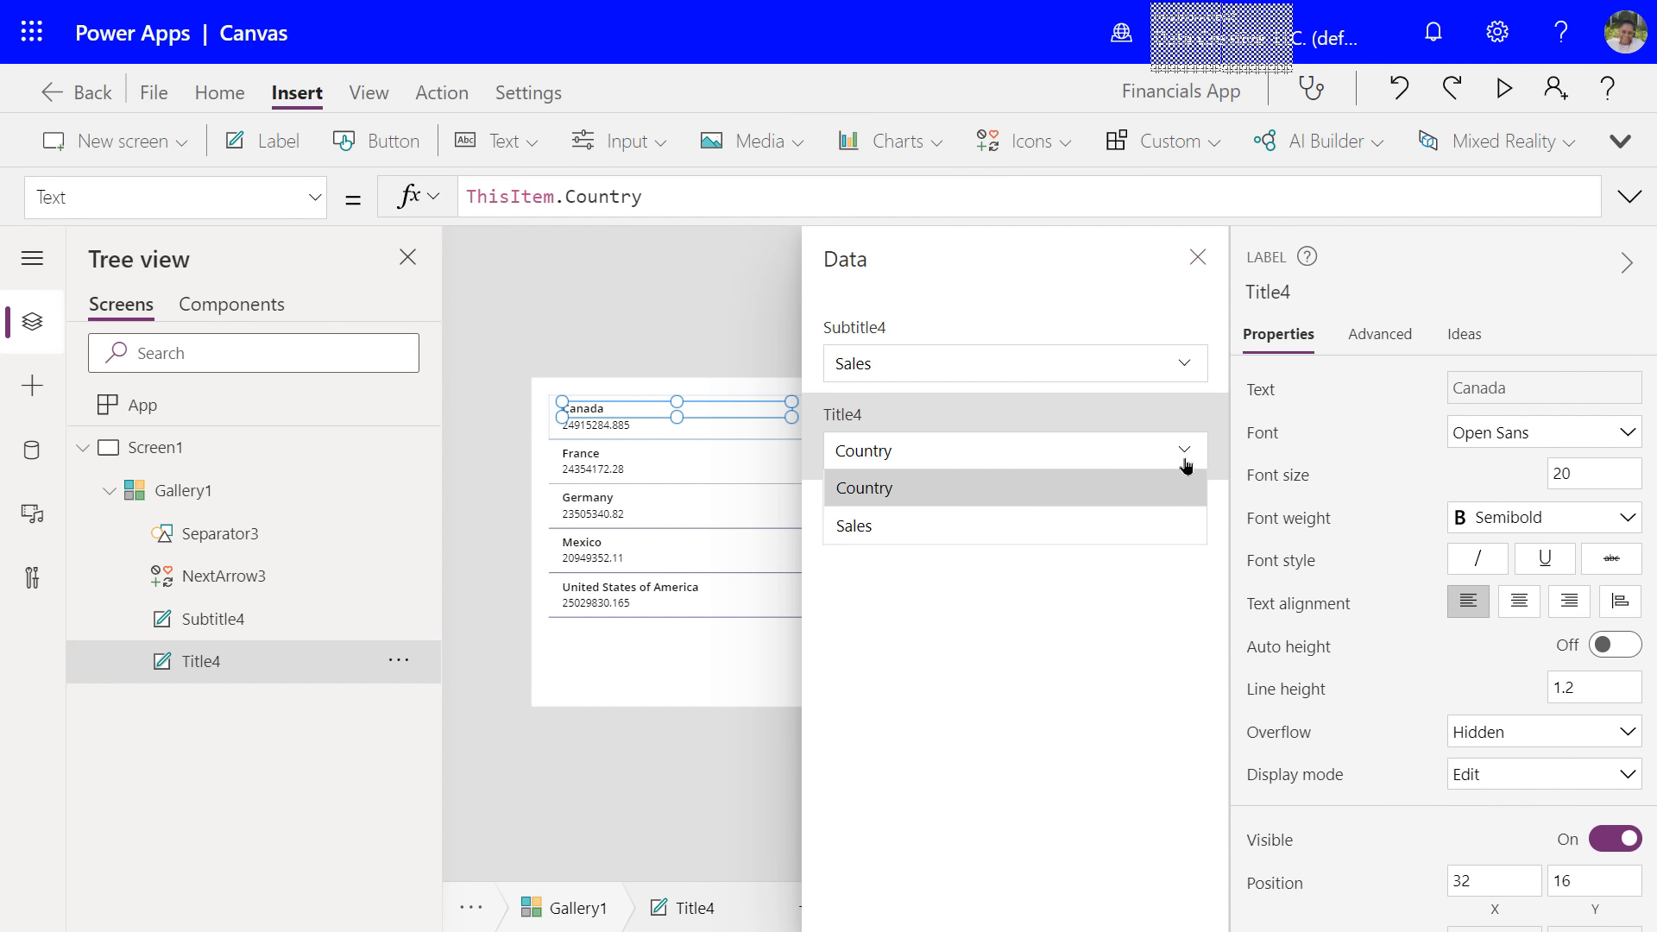
pyautogui.click(1184, 465)
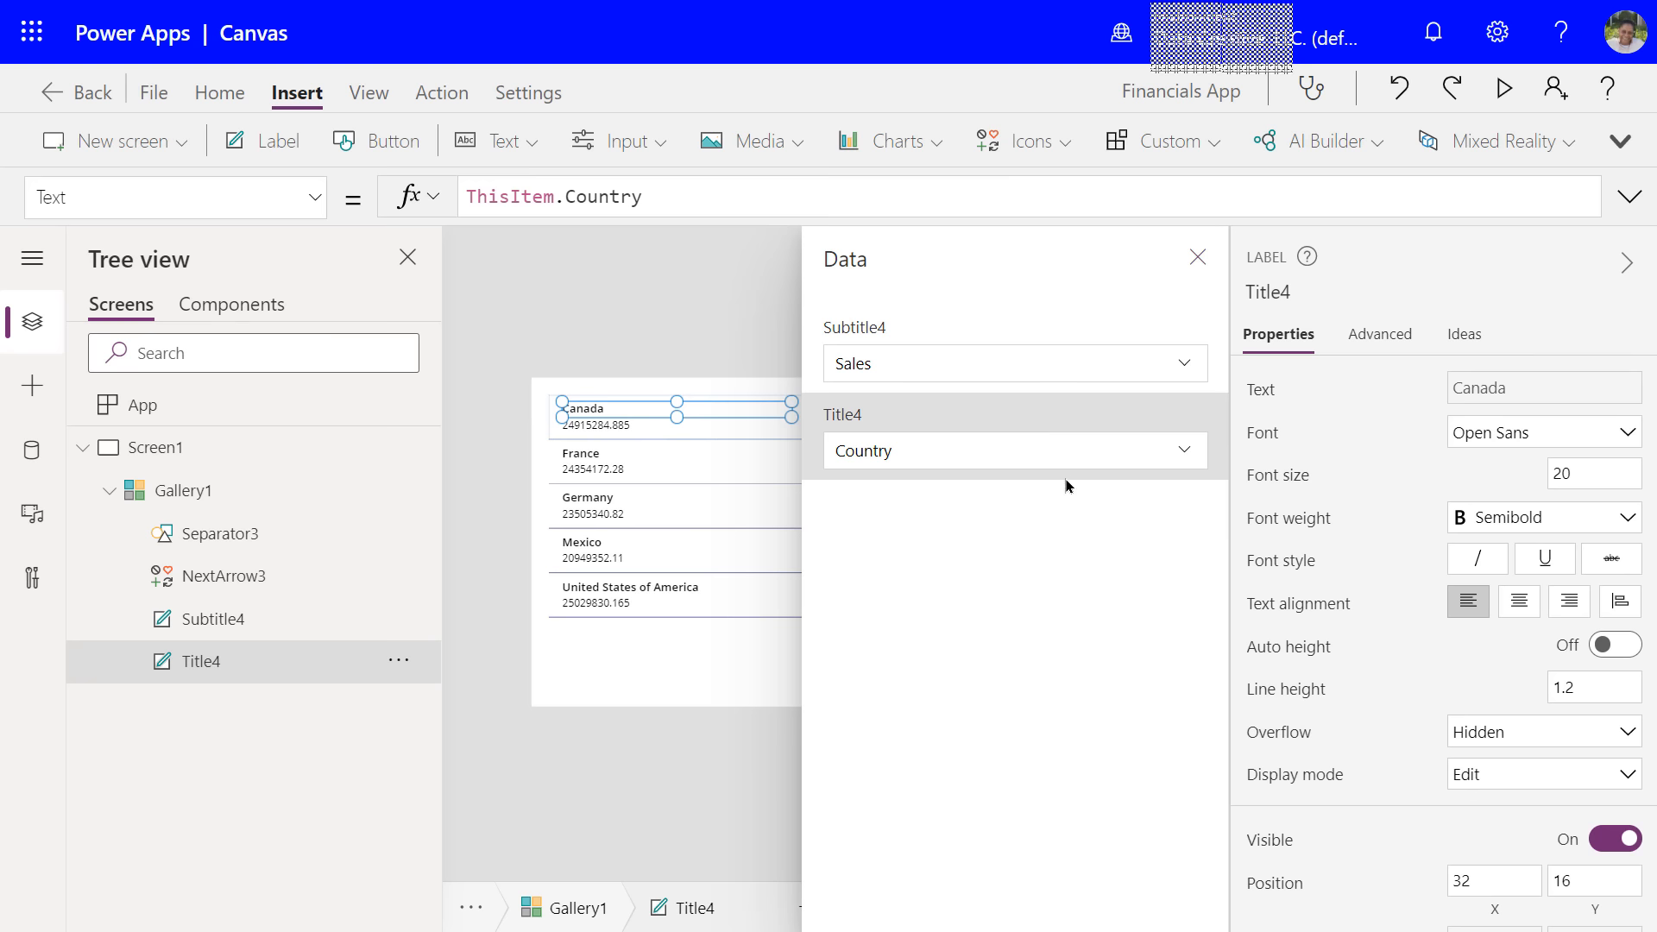
pyautogui.click(1205, 261)
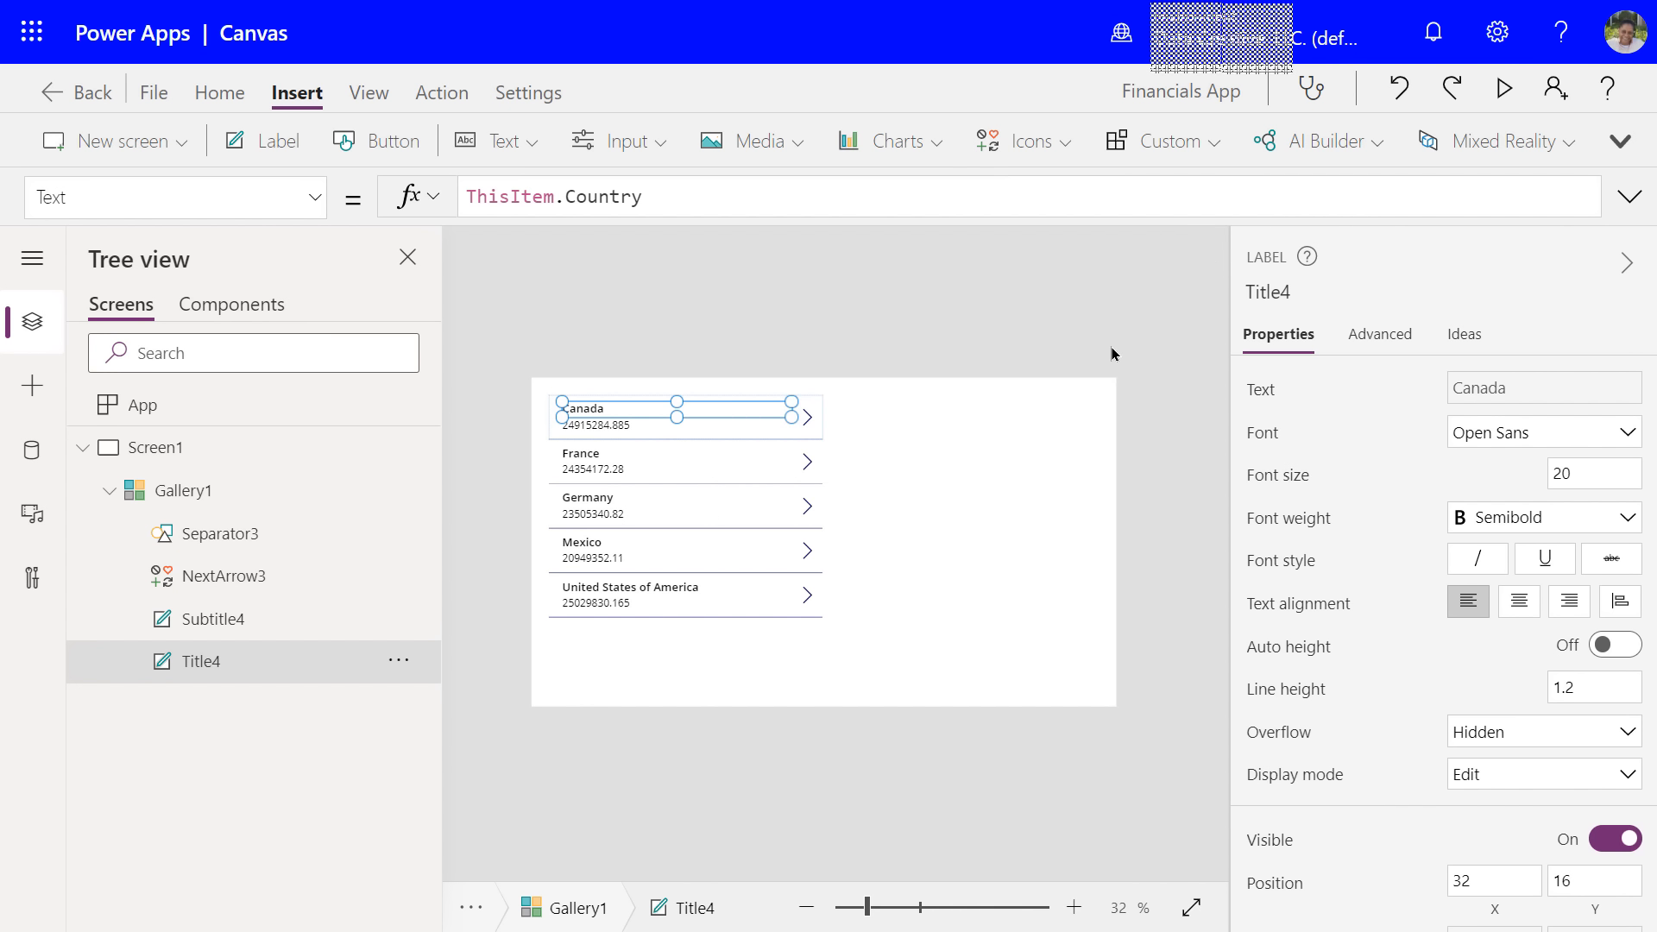
# - Preview the app, try the Canada row's arrow, and return to the editor
pyautogui.click(1070, 447)
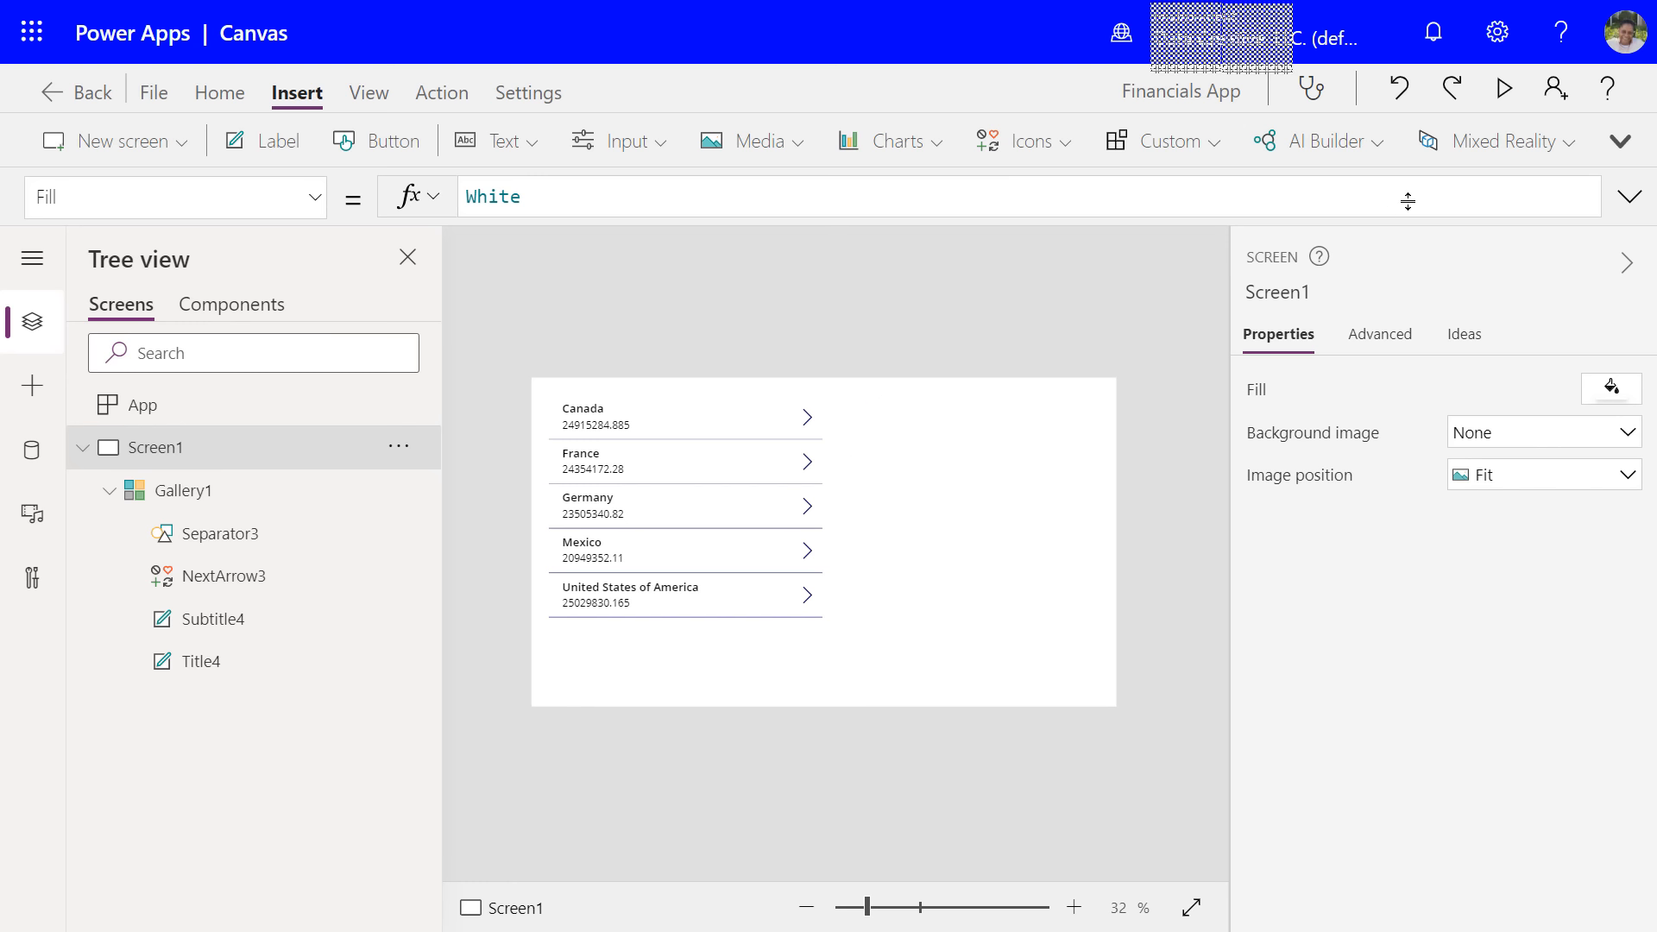
pyautogui.click(1502, 92)
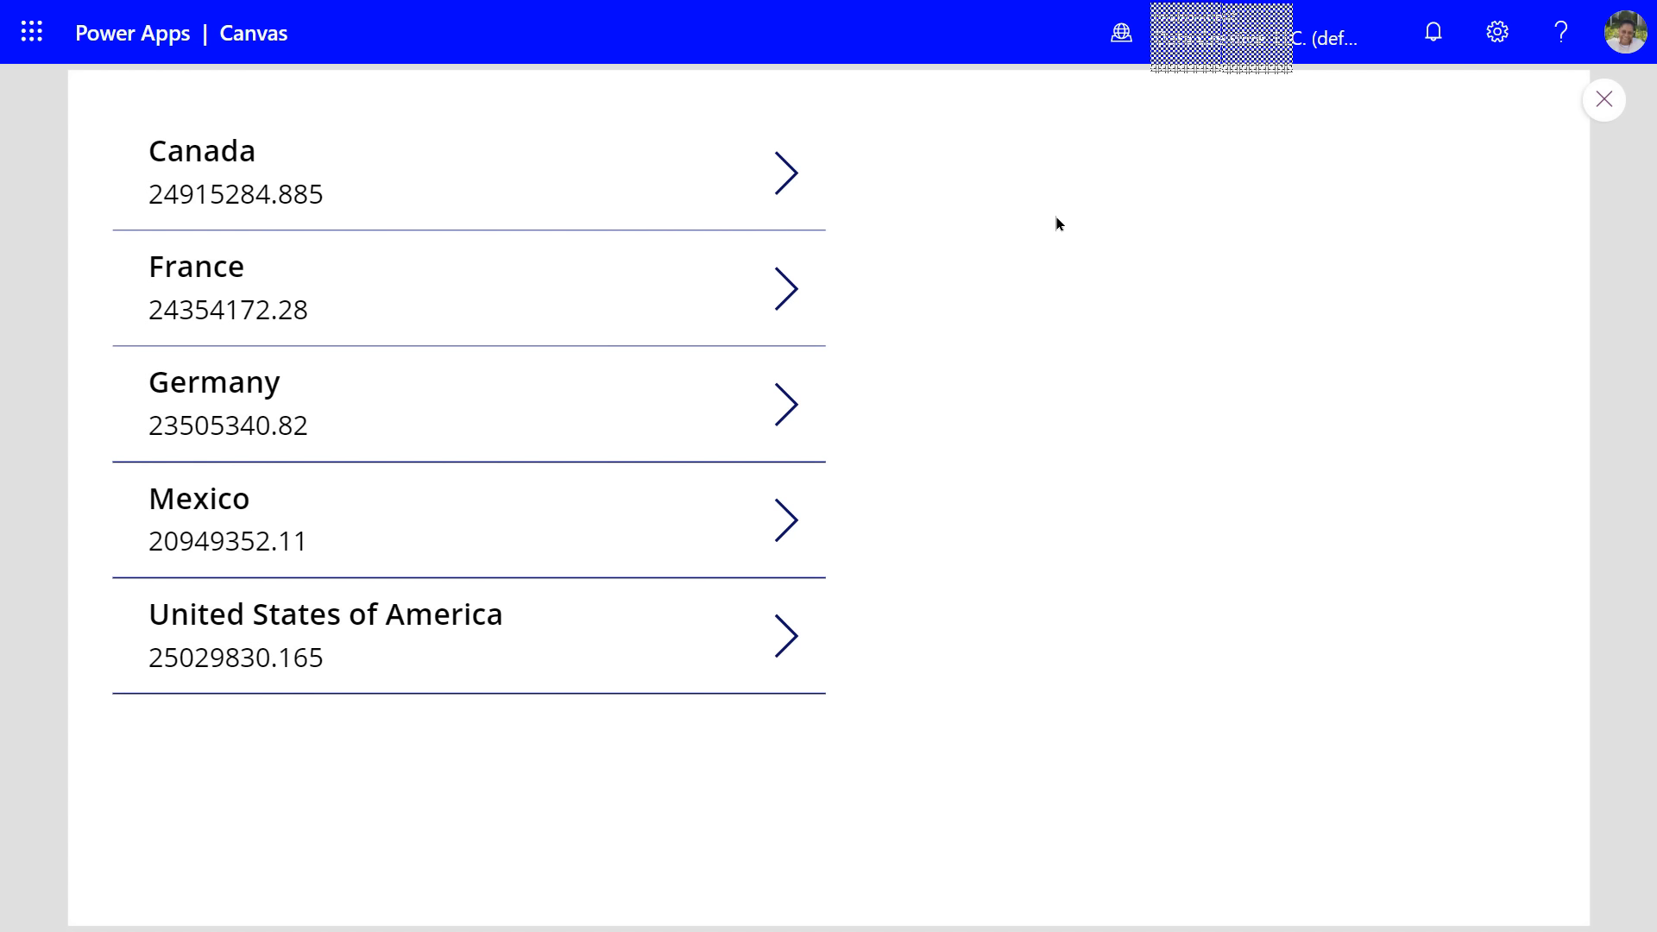
pyautogui.click(785, 181)
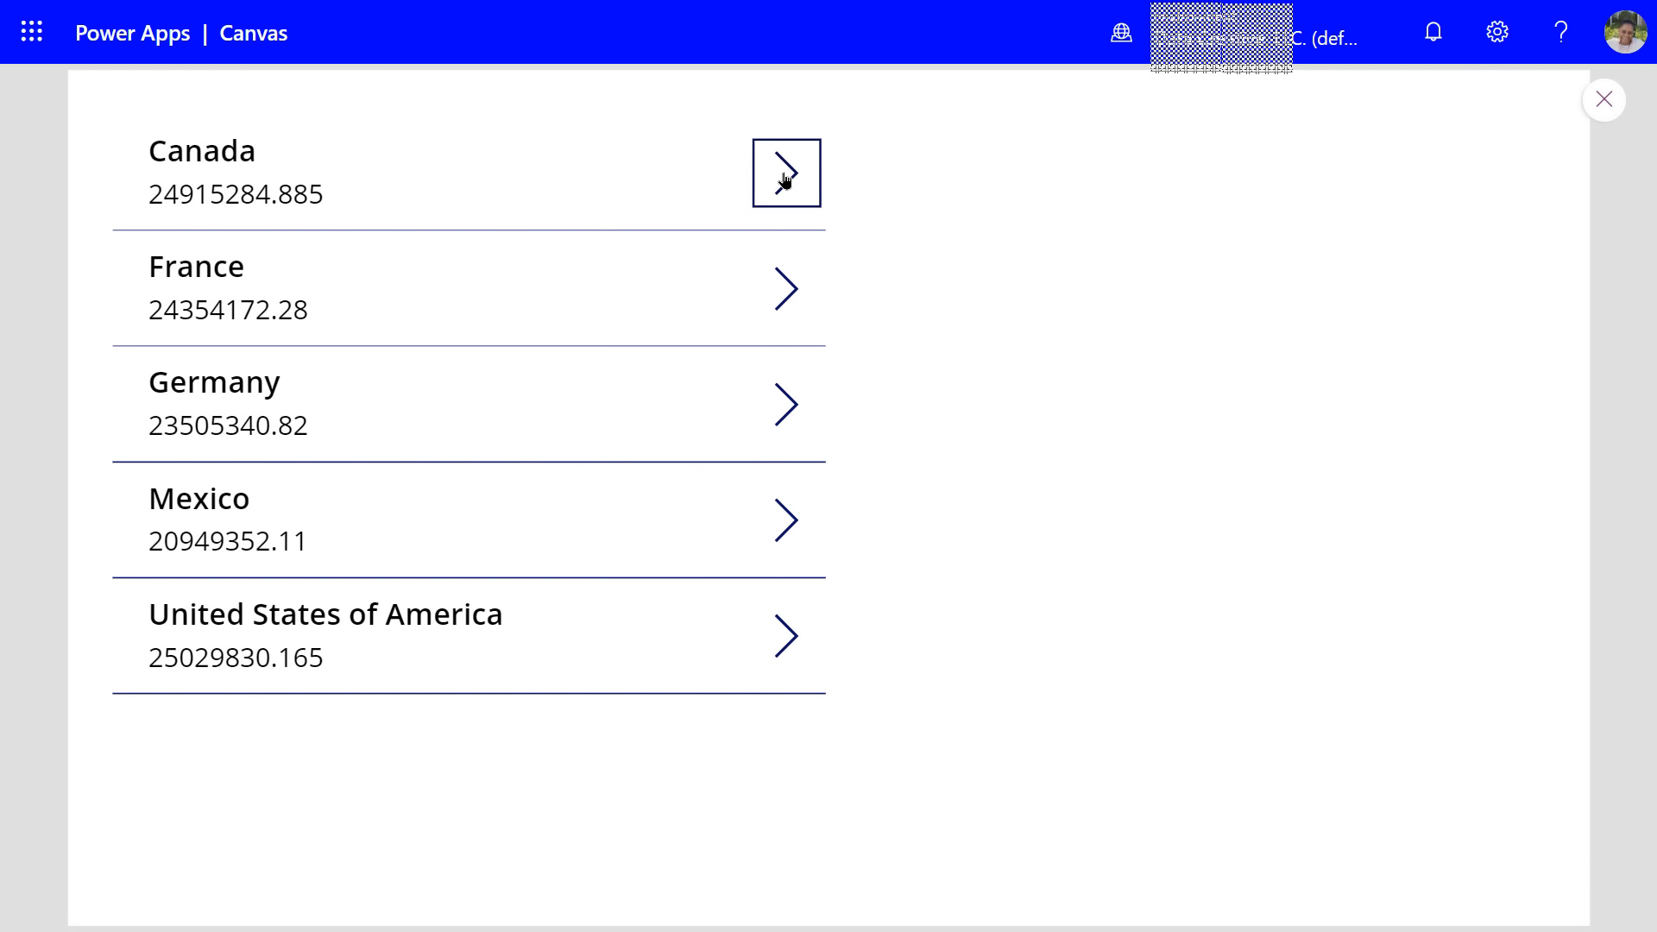
pyautogui.click(784, 181)
pyautogui.click(1602, 102)
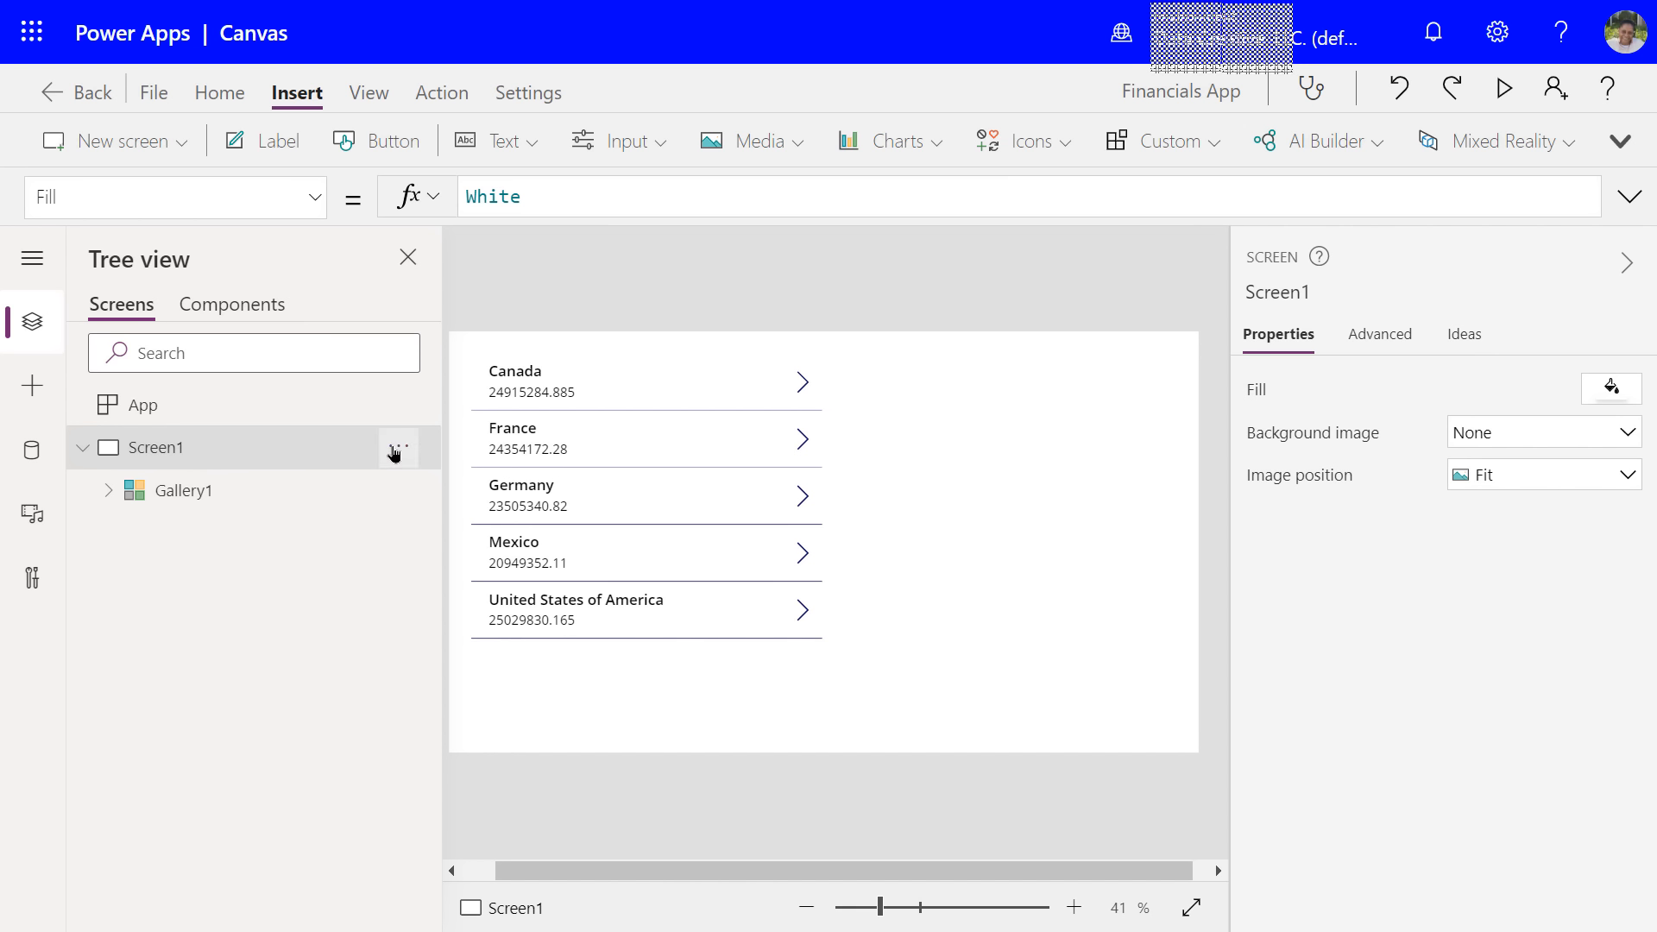
# - Rename Screen1 as Home Screen
pyautogui.click(396, 450)
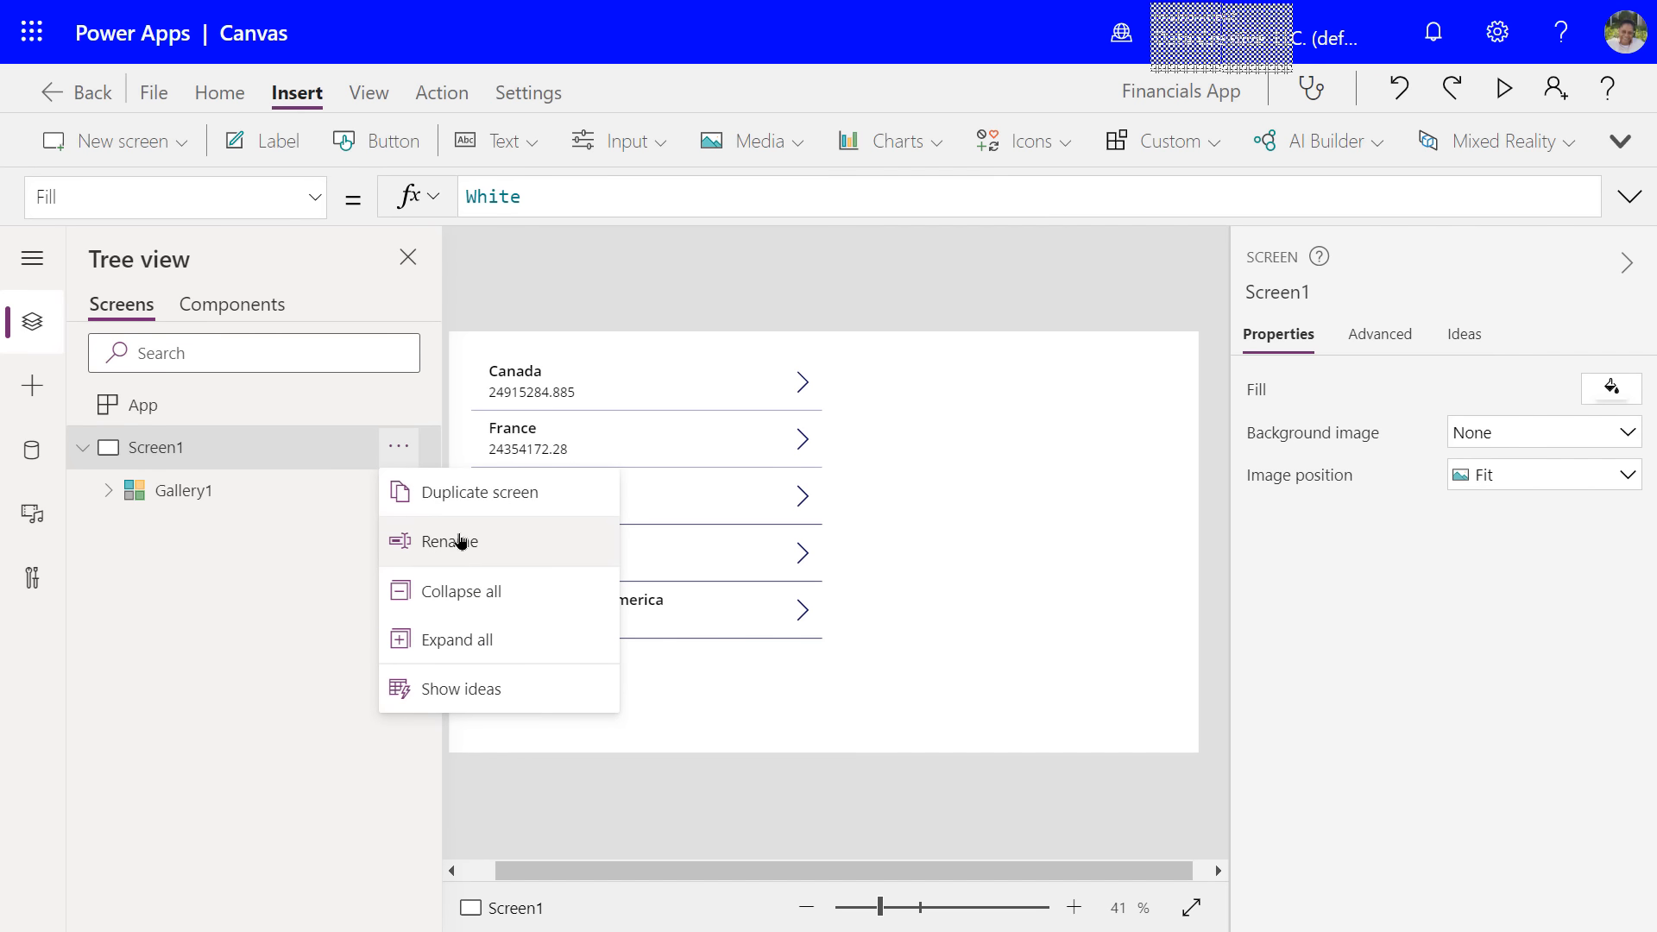
pyautogui.click(460, 541)
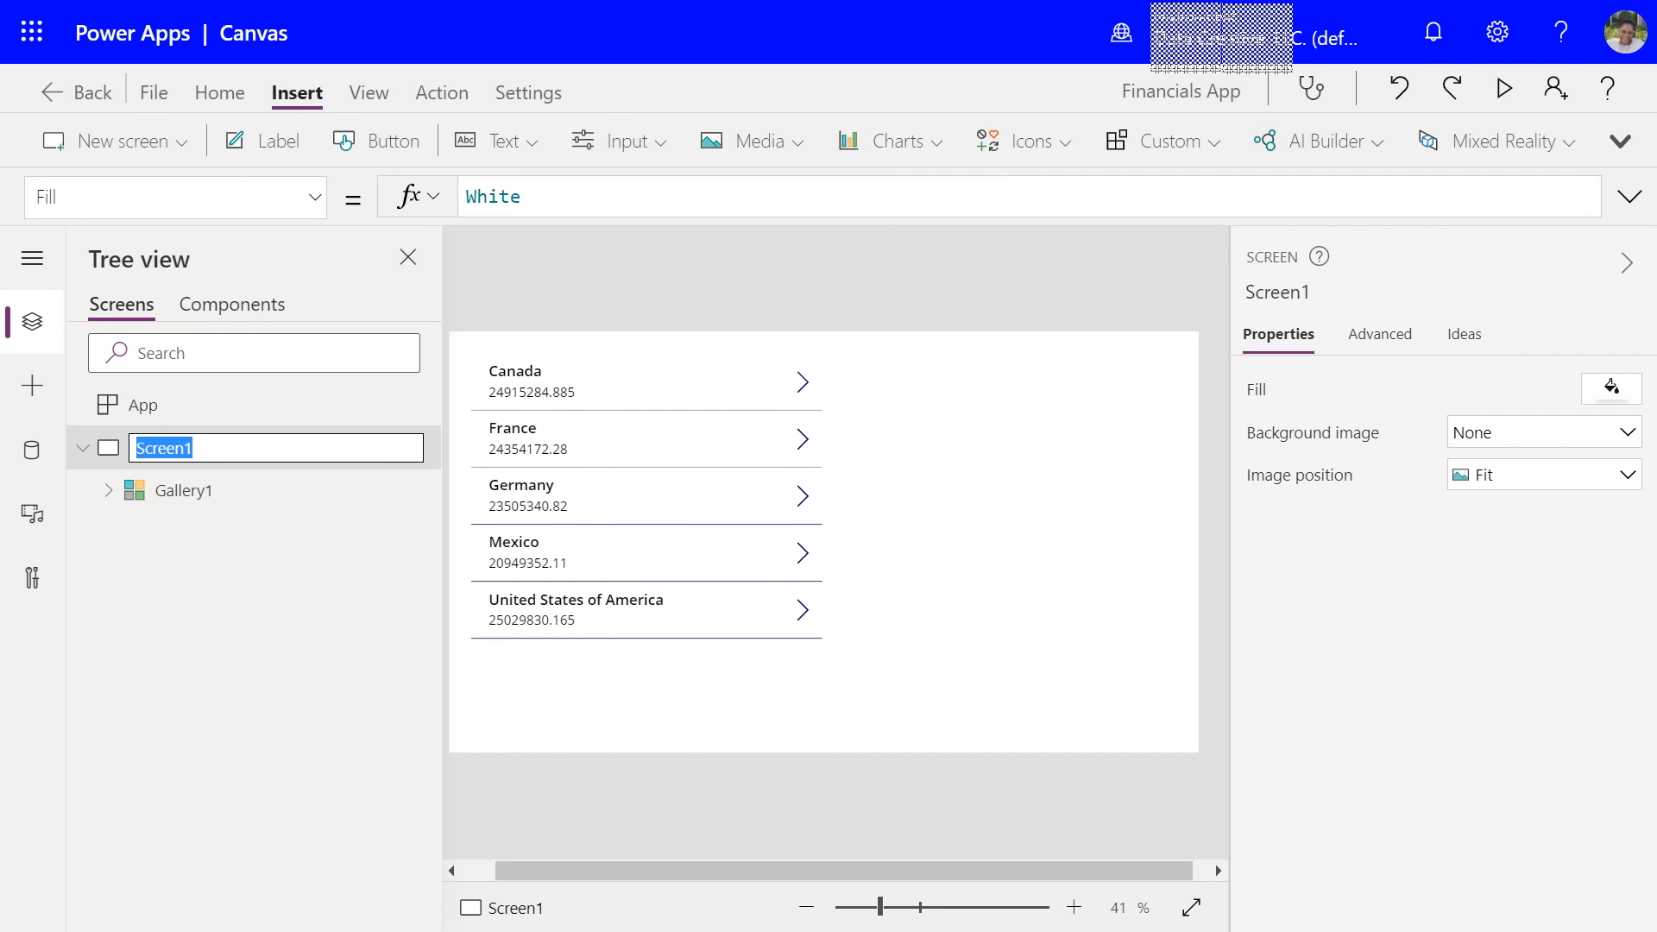
pyautogui.write('Home Screen')
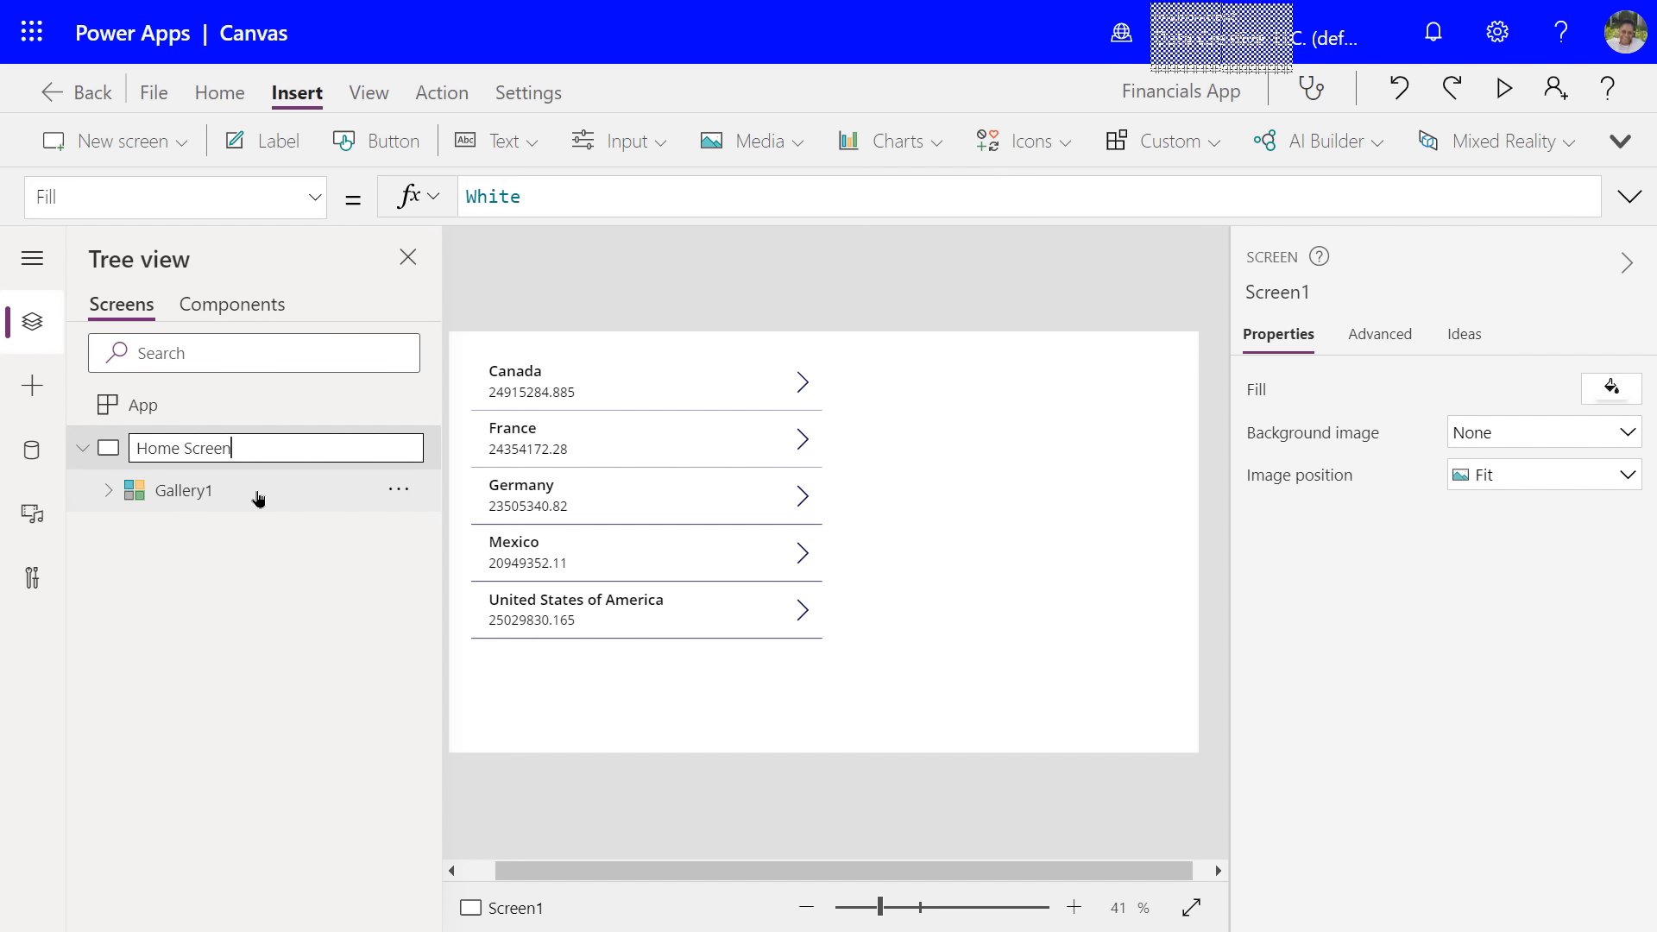
# - Rename Gallery1 on the Home Screen as Country Sales
pyautogui.click(397, 496)
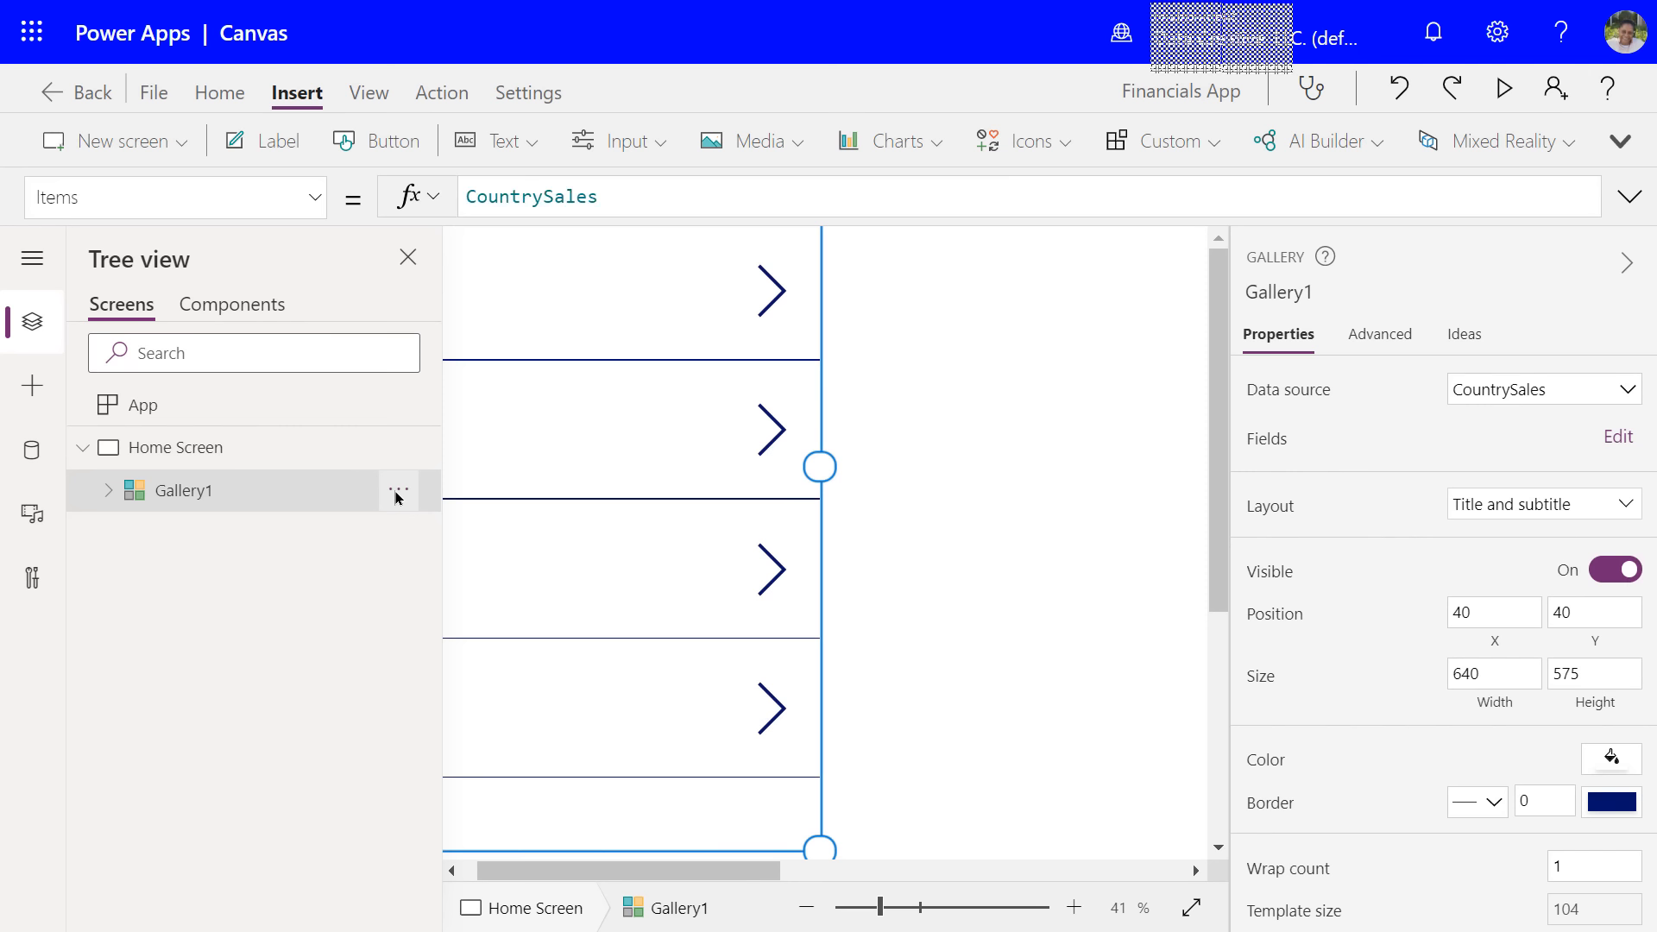
pyautogui.click(397, 492)
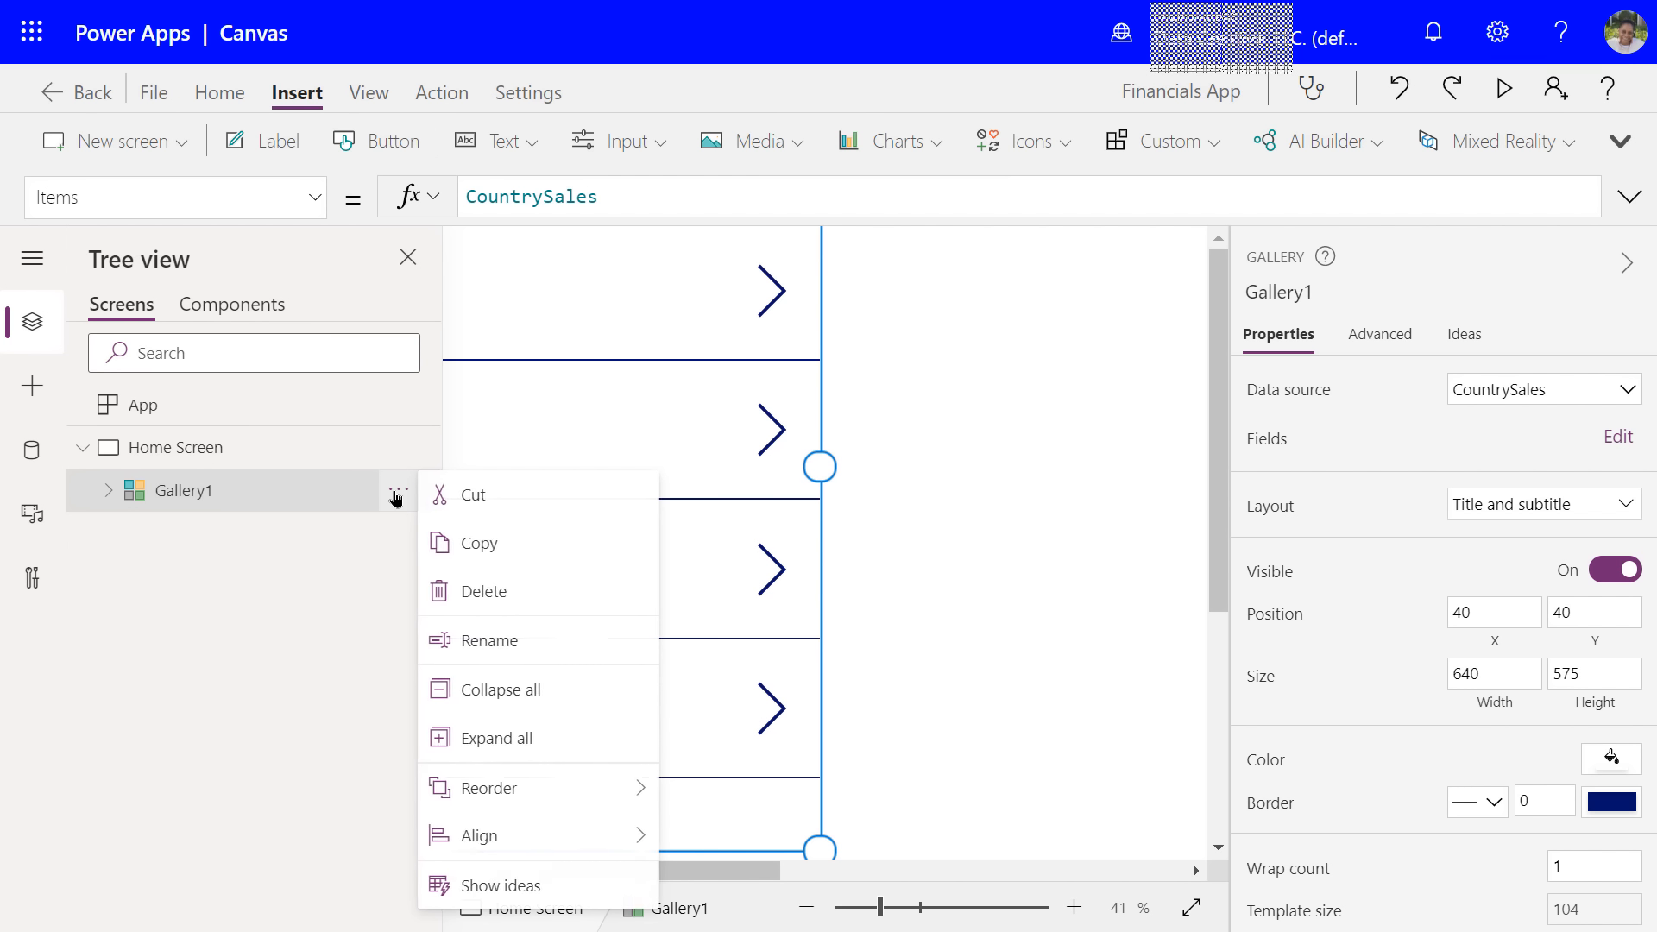
pyautogui.click(490, 641)
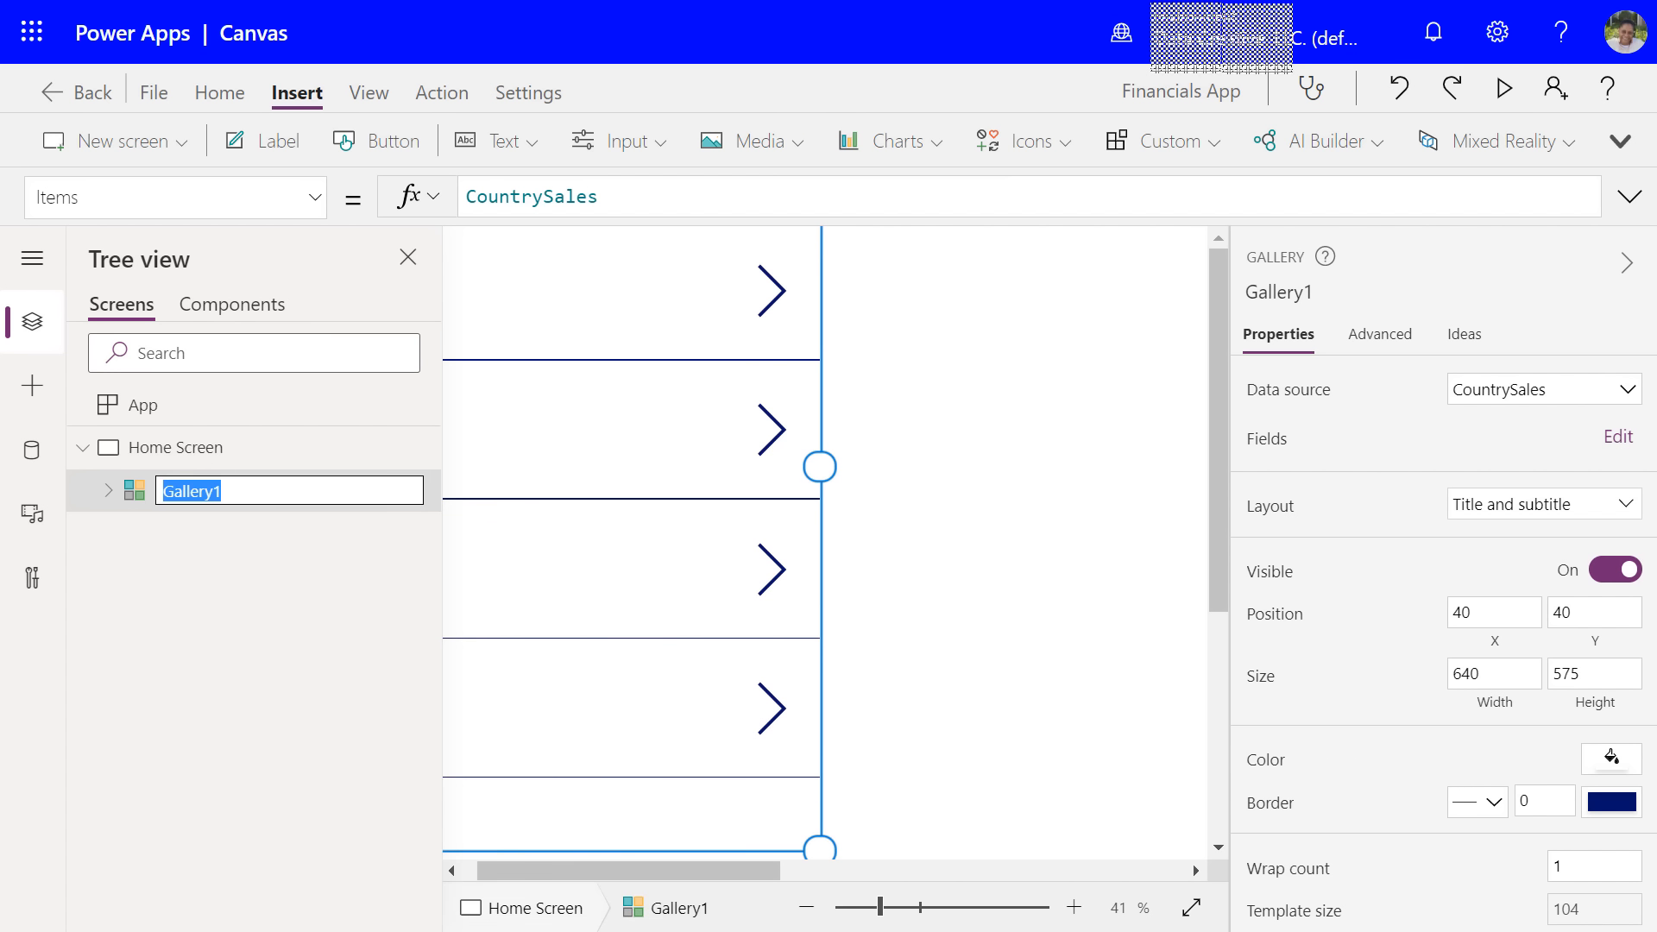
pyautogui.write('Country Sales')
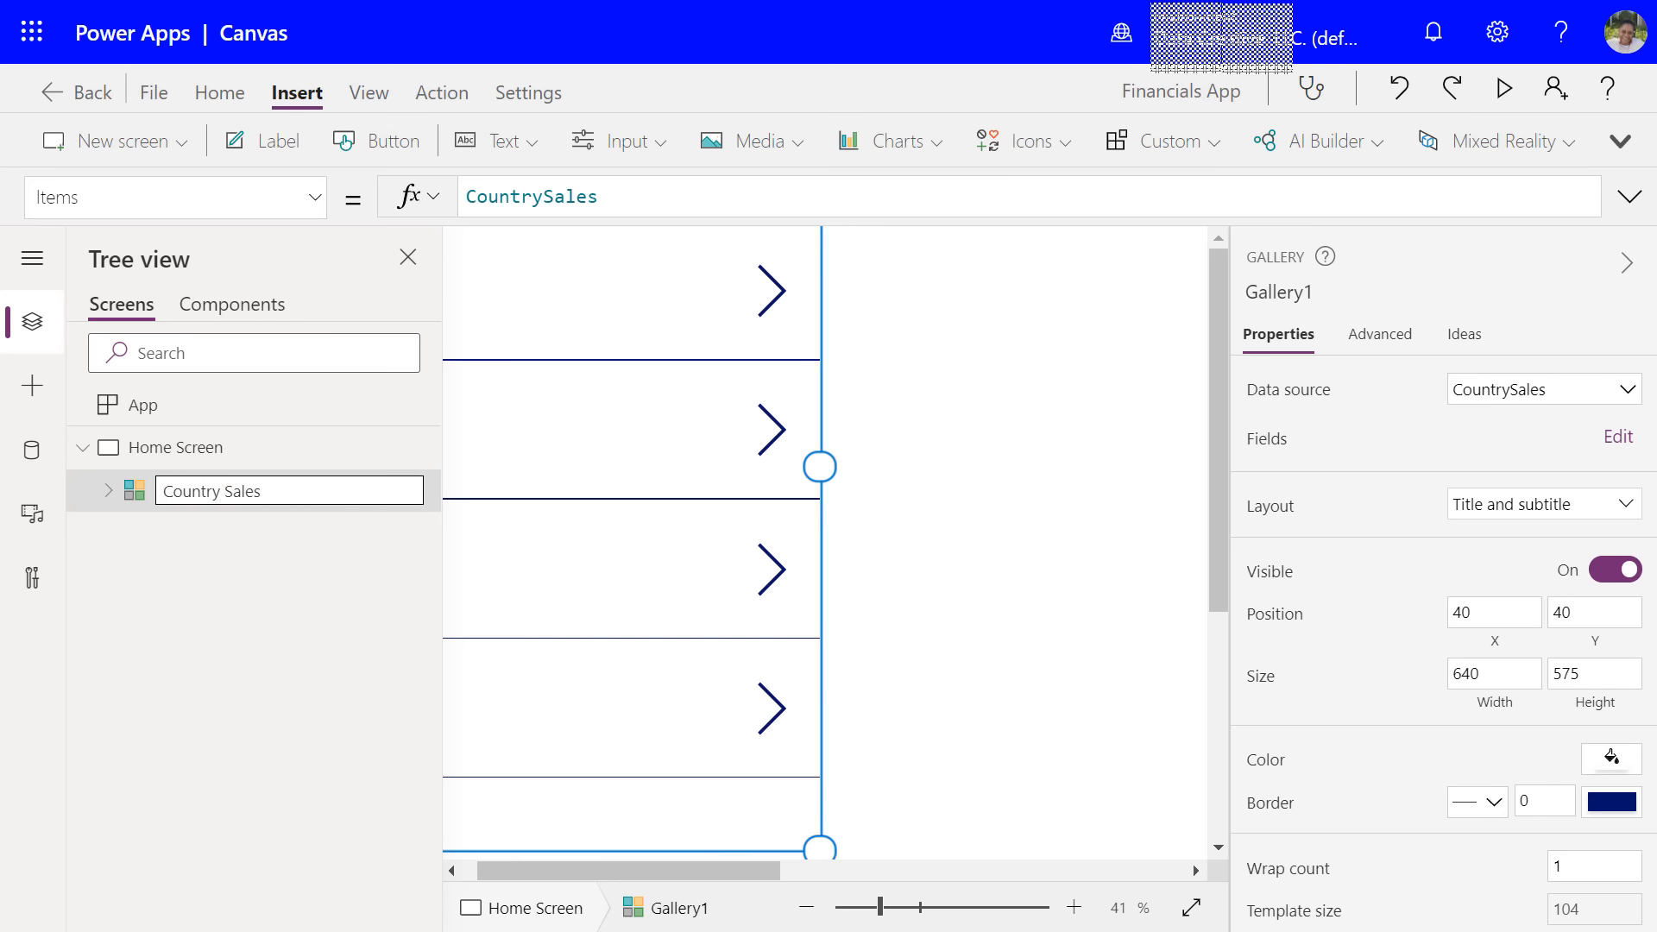
pyautogui.click(911, 483)
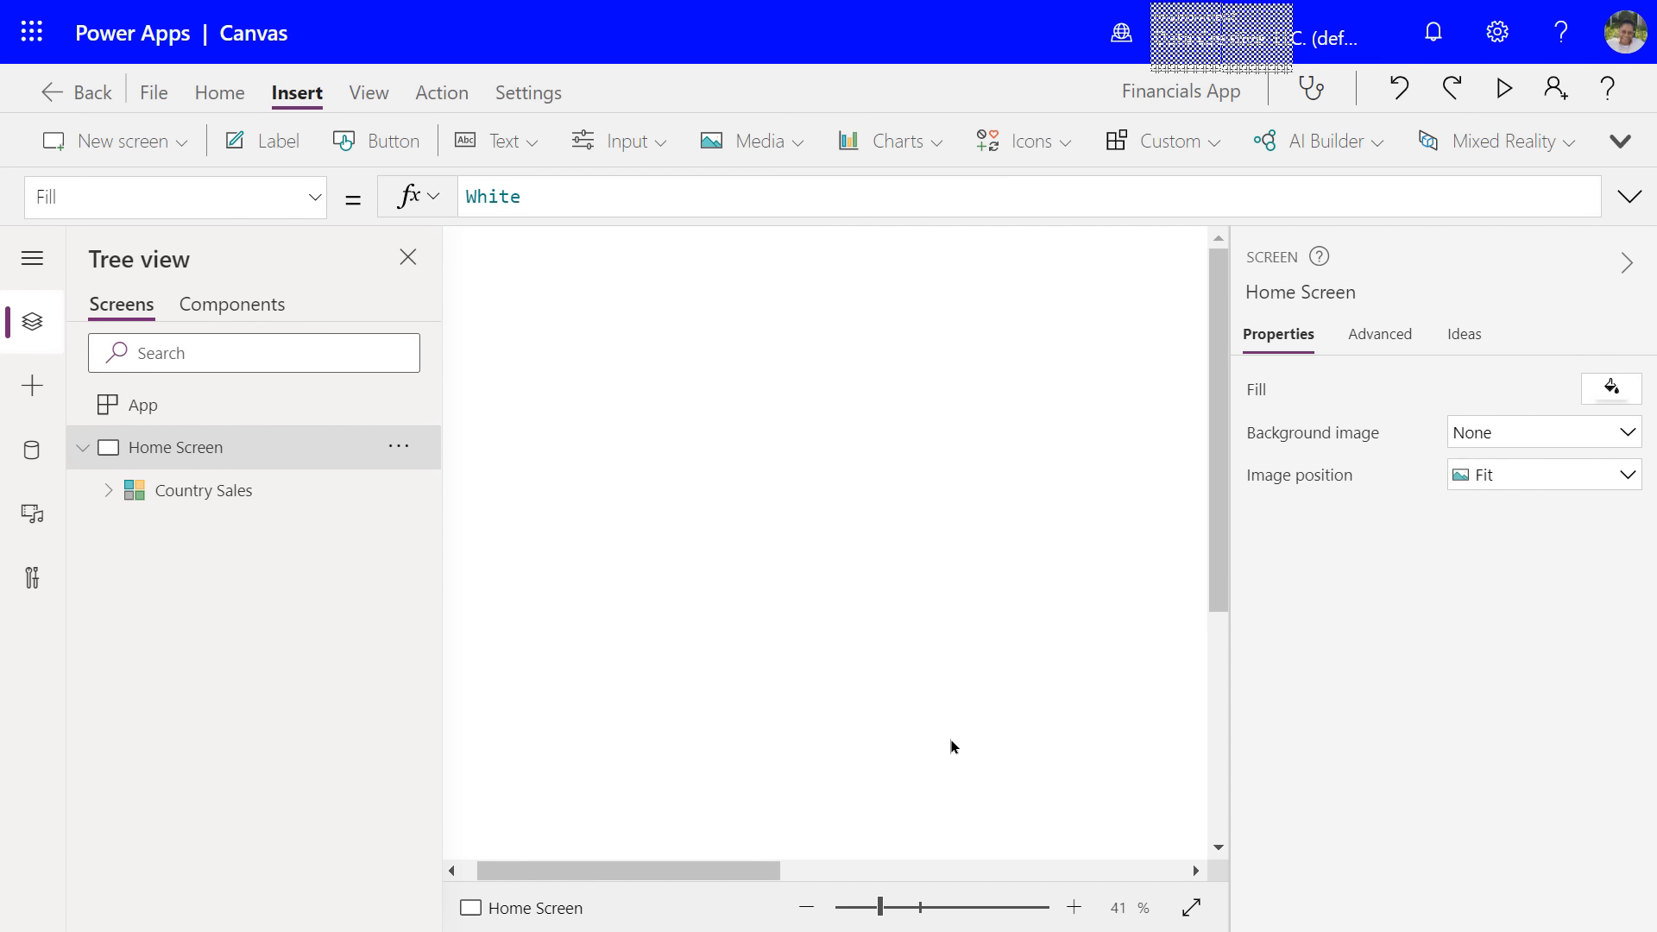
# - Add a new screen based on the List template
pyautogui.moveTo(881, 916); pyautogui.dragTo(882, 916)
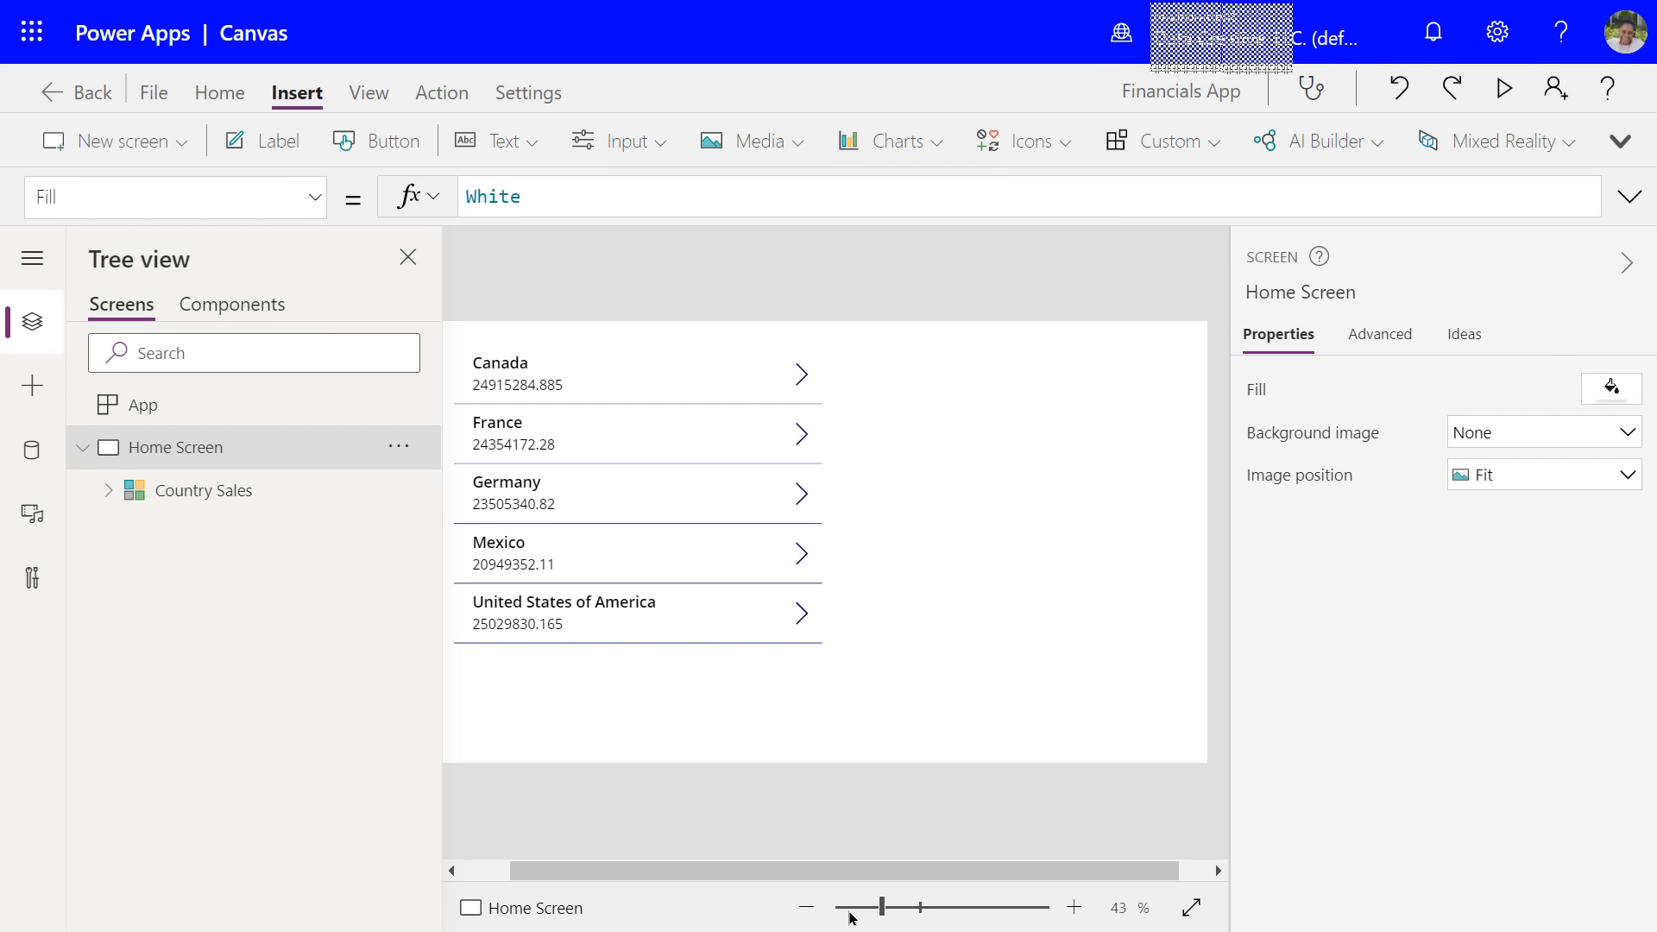
pyautogui.click(850, 916)
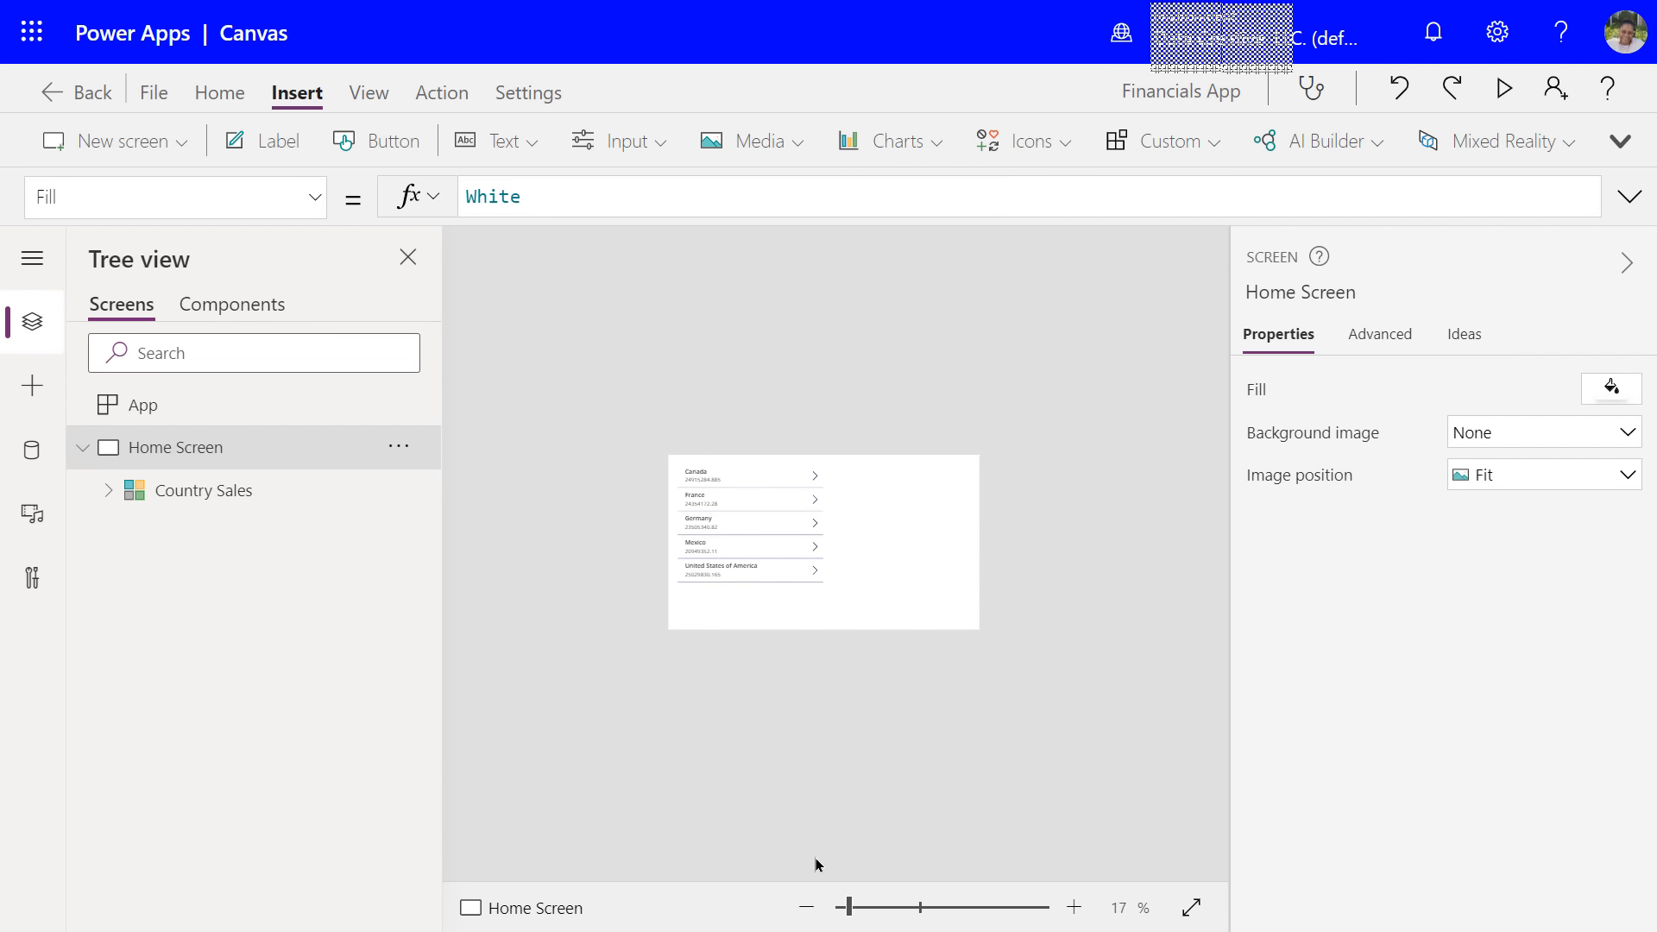
pyautogui.click(861, 909)
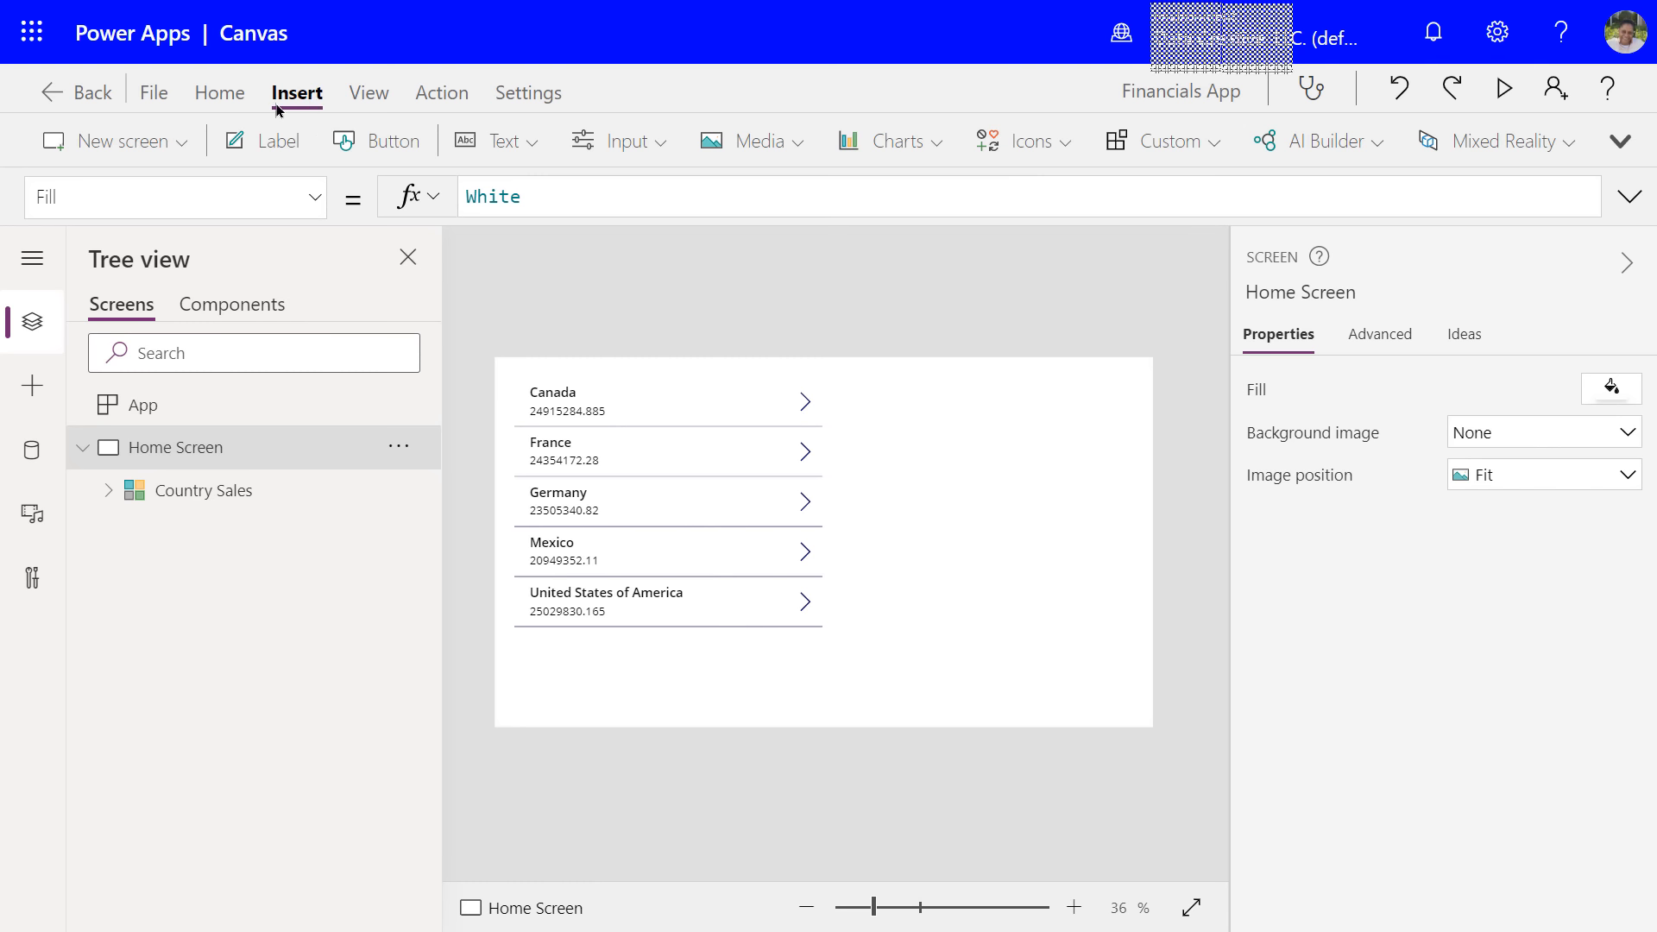
pyautogui.click(182, 152)
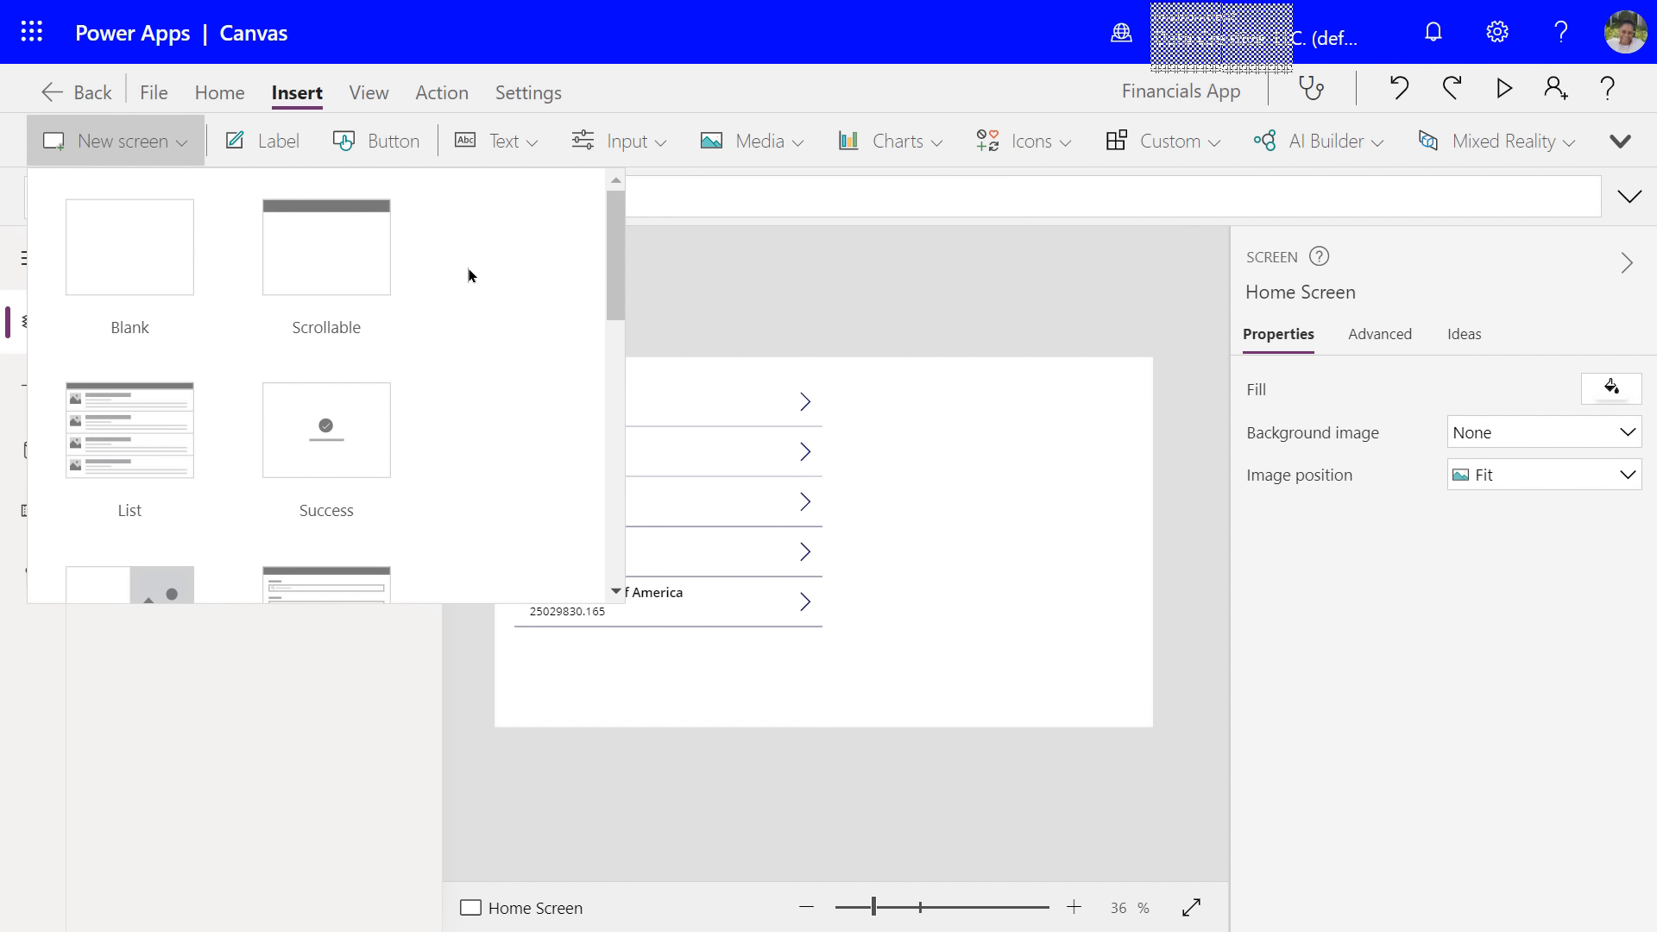
pyautogui.scroll(-2, 466, 275)
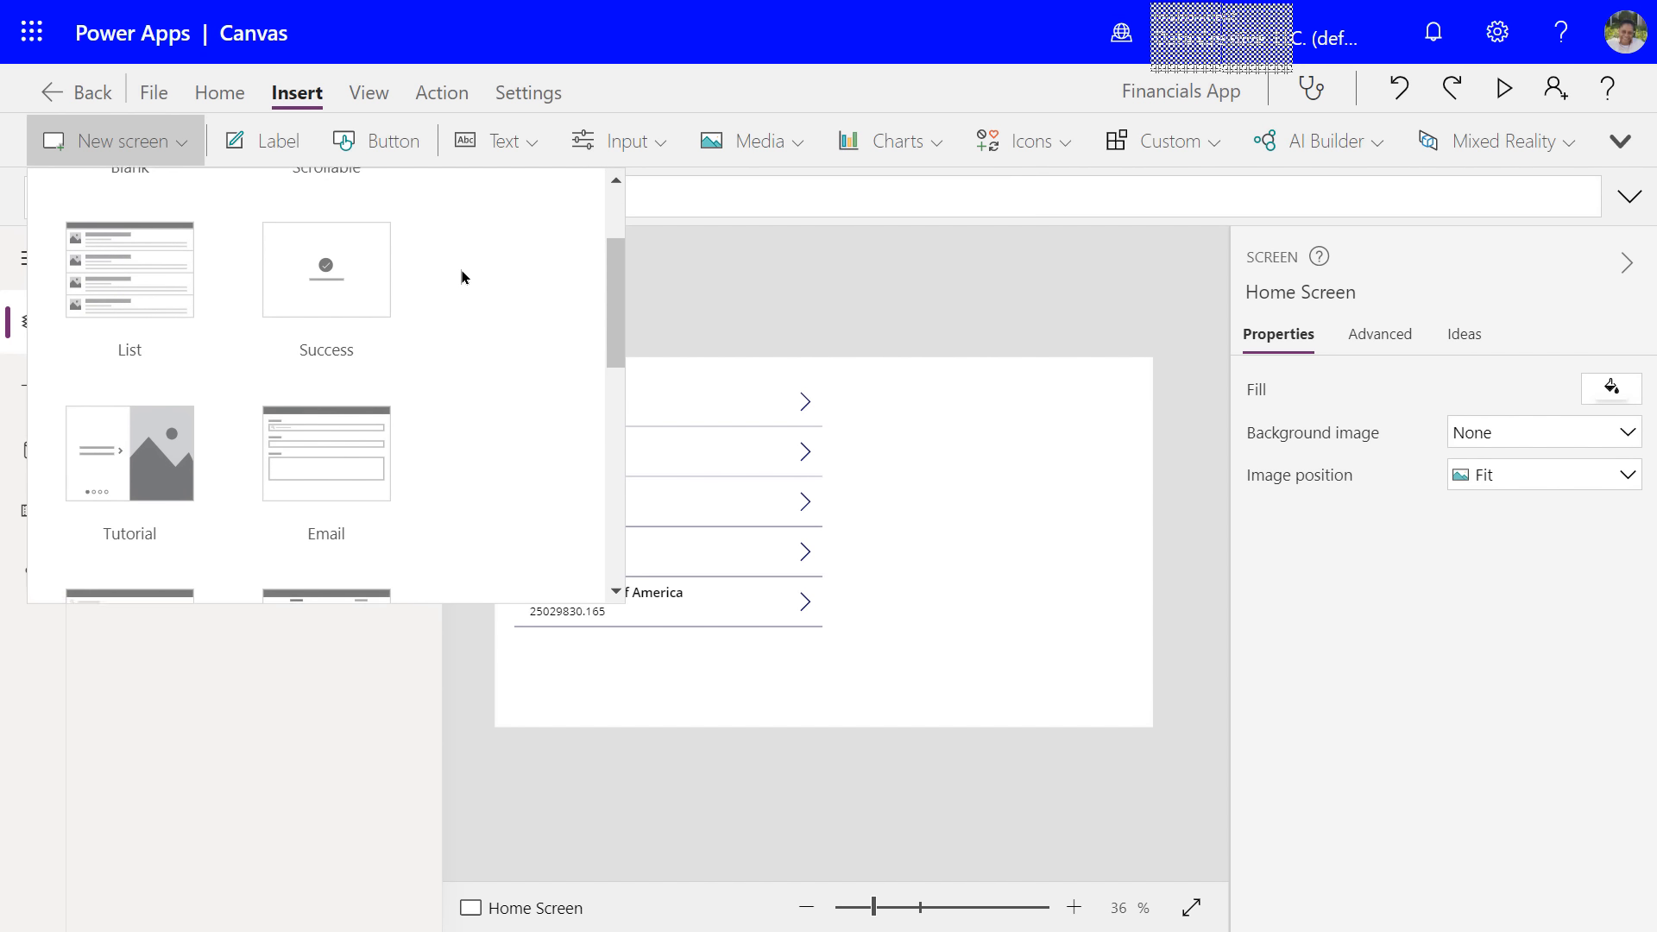
pyautogui.scroll(-2, 459, 271)
pyautogui.scroll(1, 456, 272)
pyautogui.scroll(3, 454, 273)
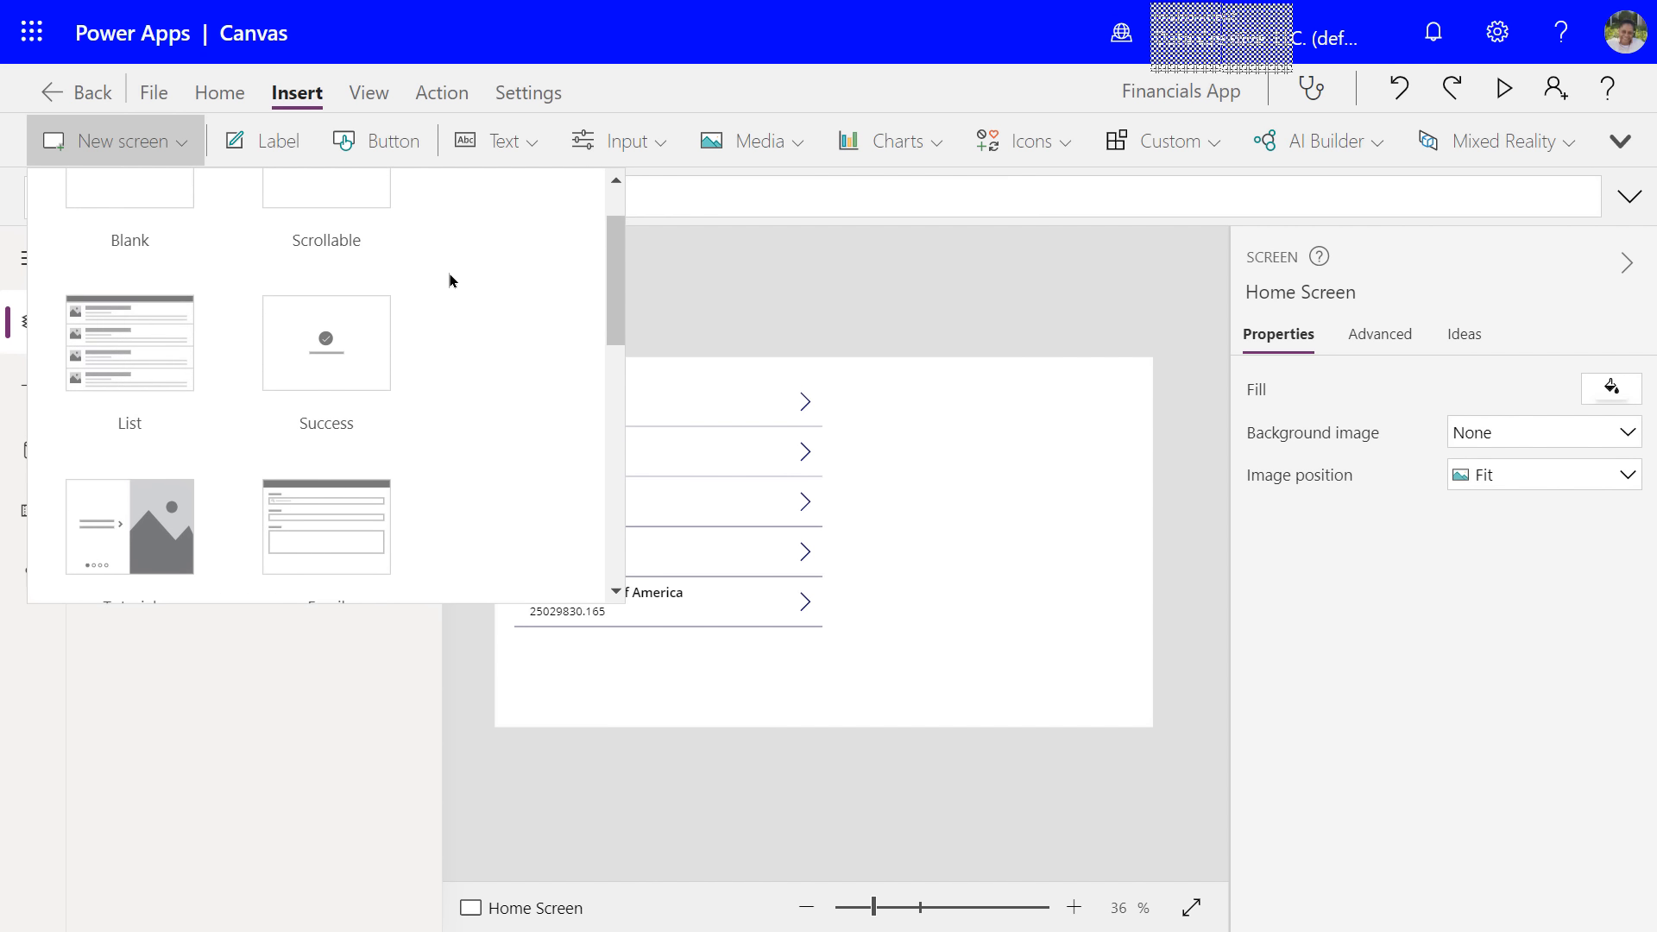
pyautogui.click(121, 419)
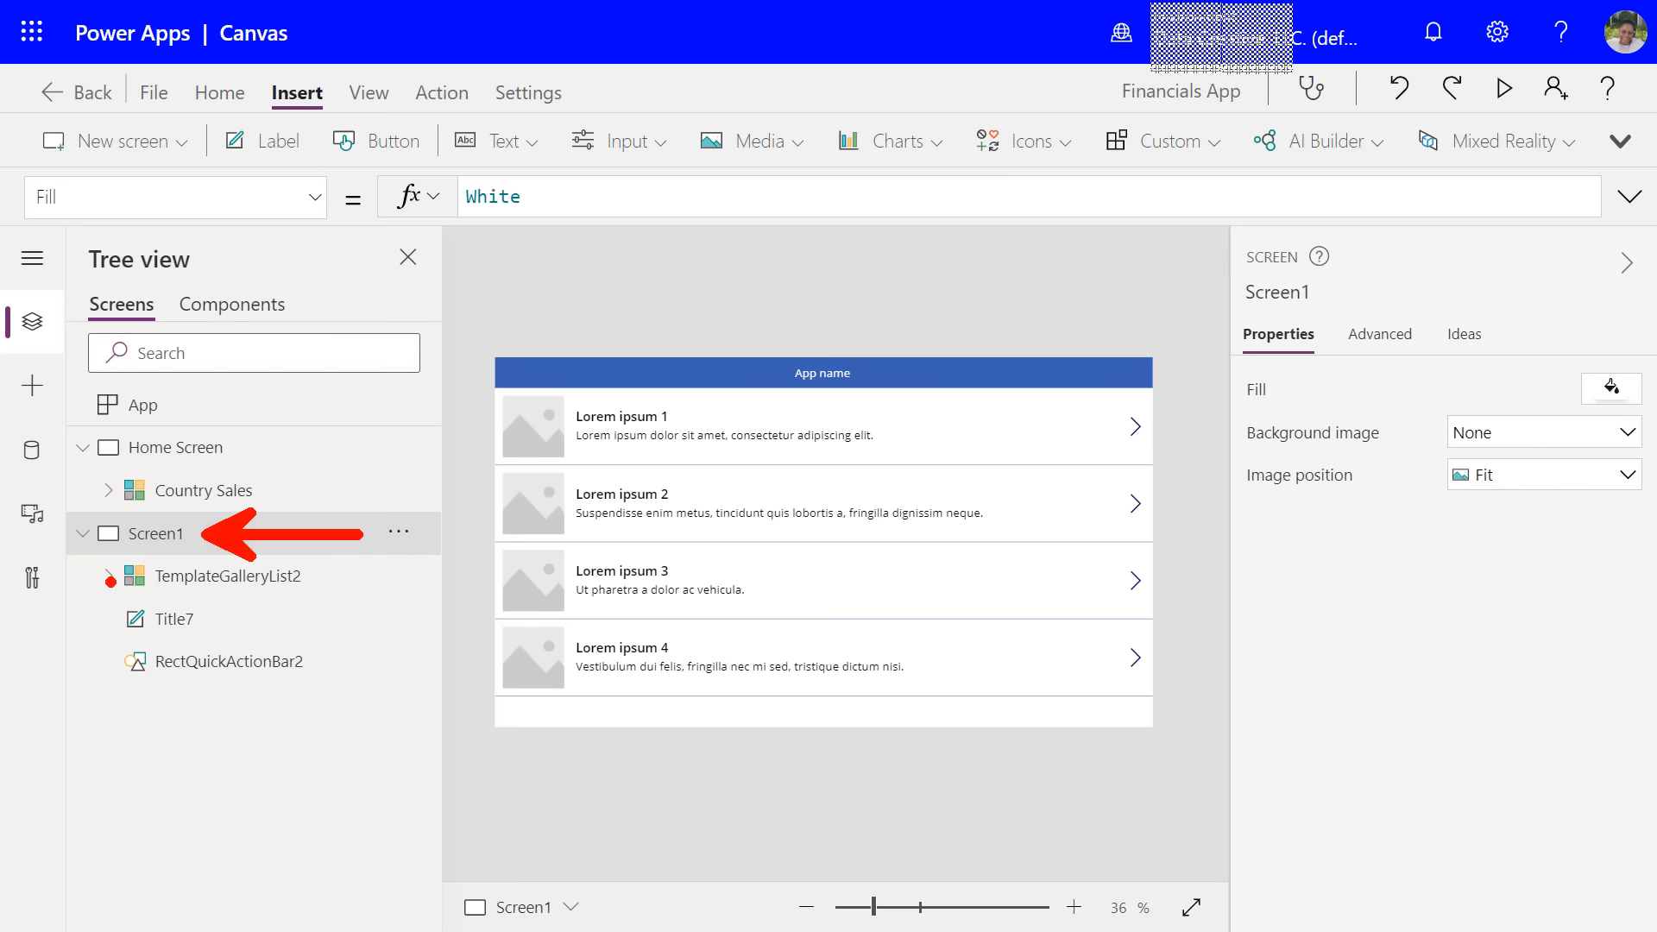
# - Examine the child controls of TemplateGalleryList2 on the new list screen and the properties of the Title7 label
pyautogui.click(109, 578)
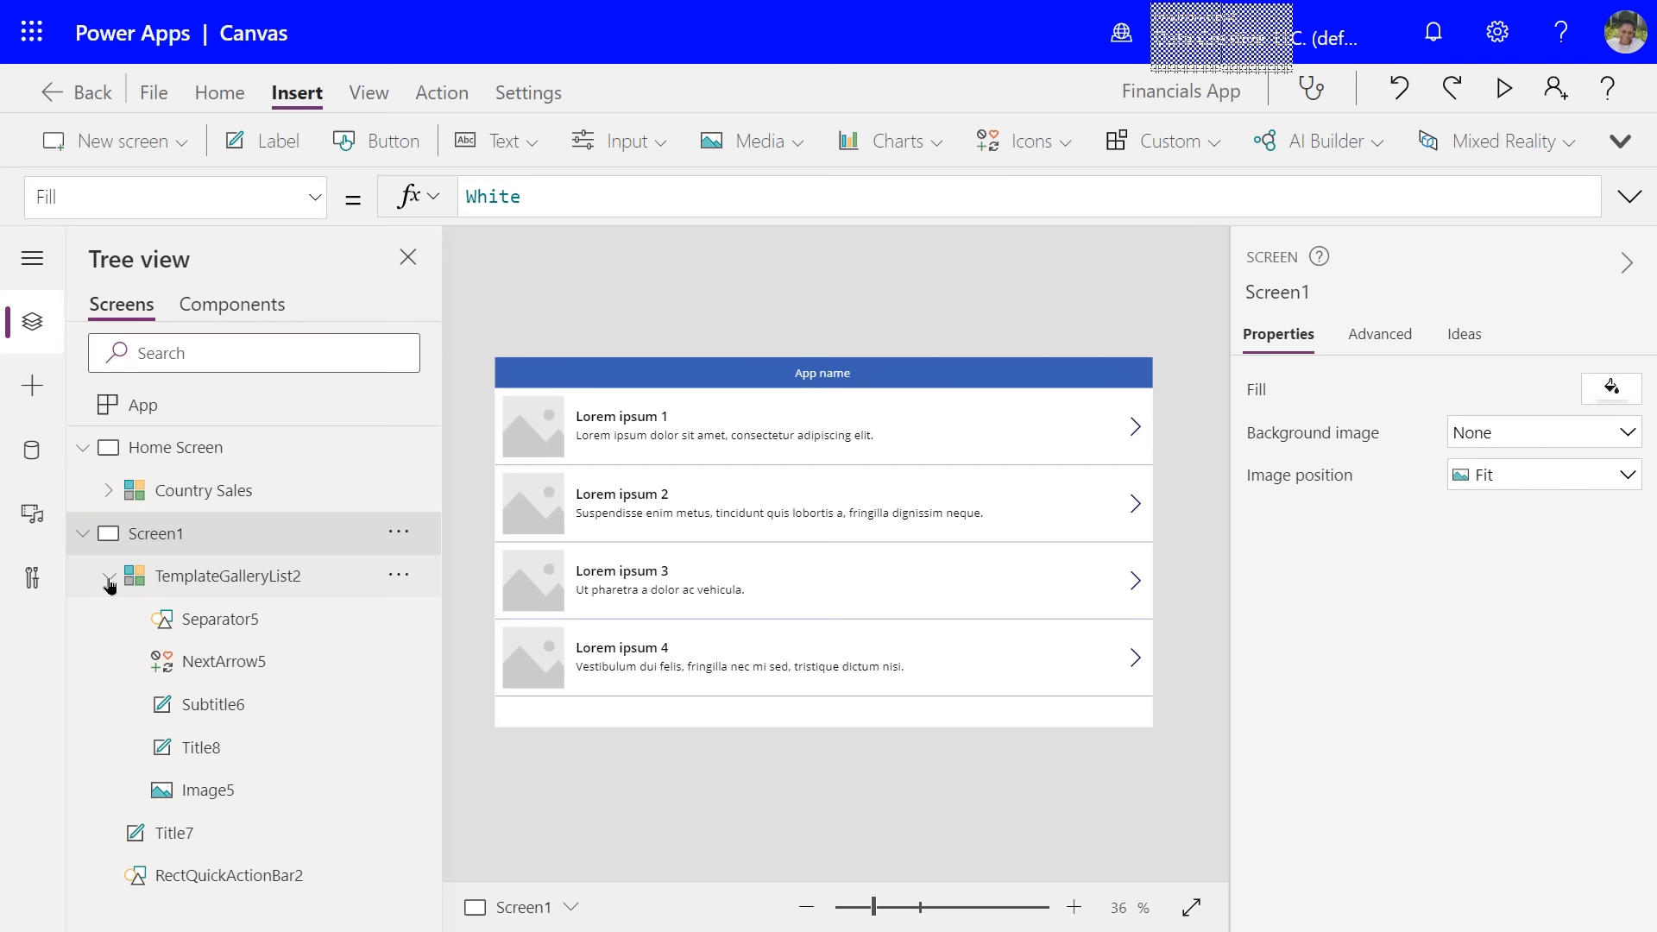
pyautogui.click(109, 580)
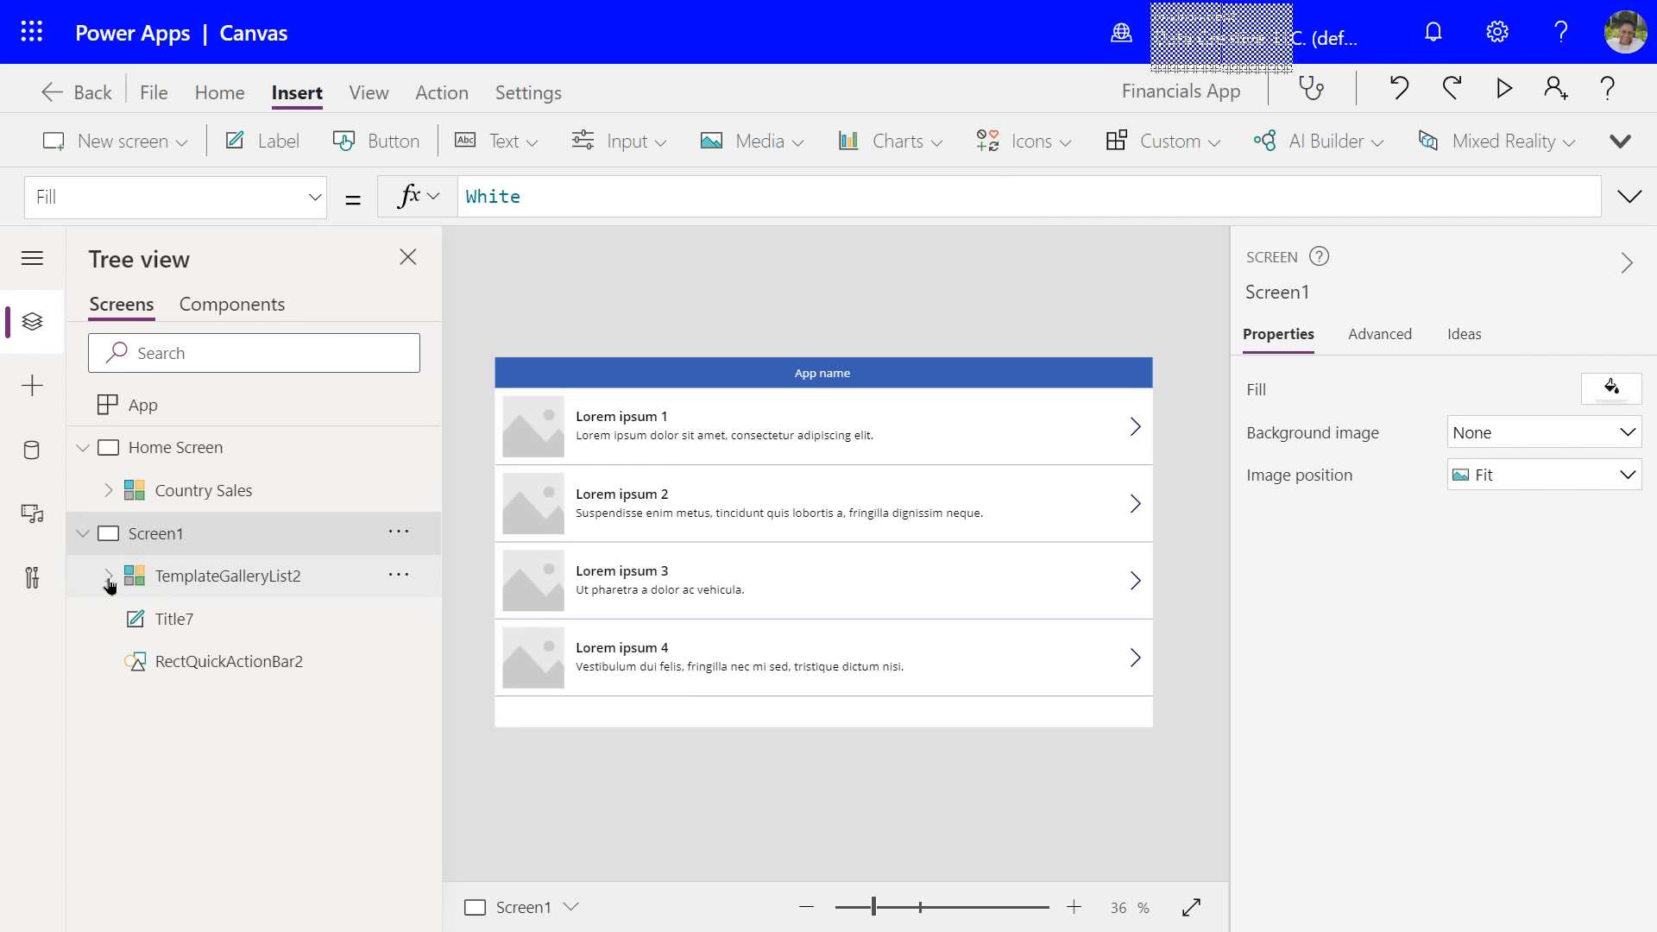
pyautogui.click(152, 632)
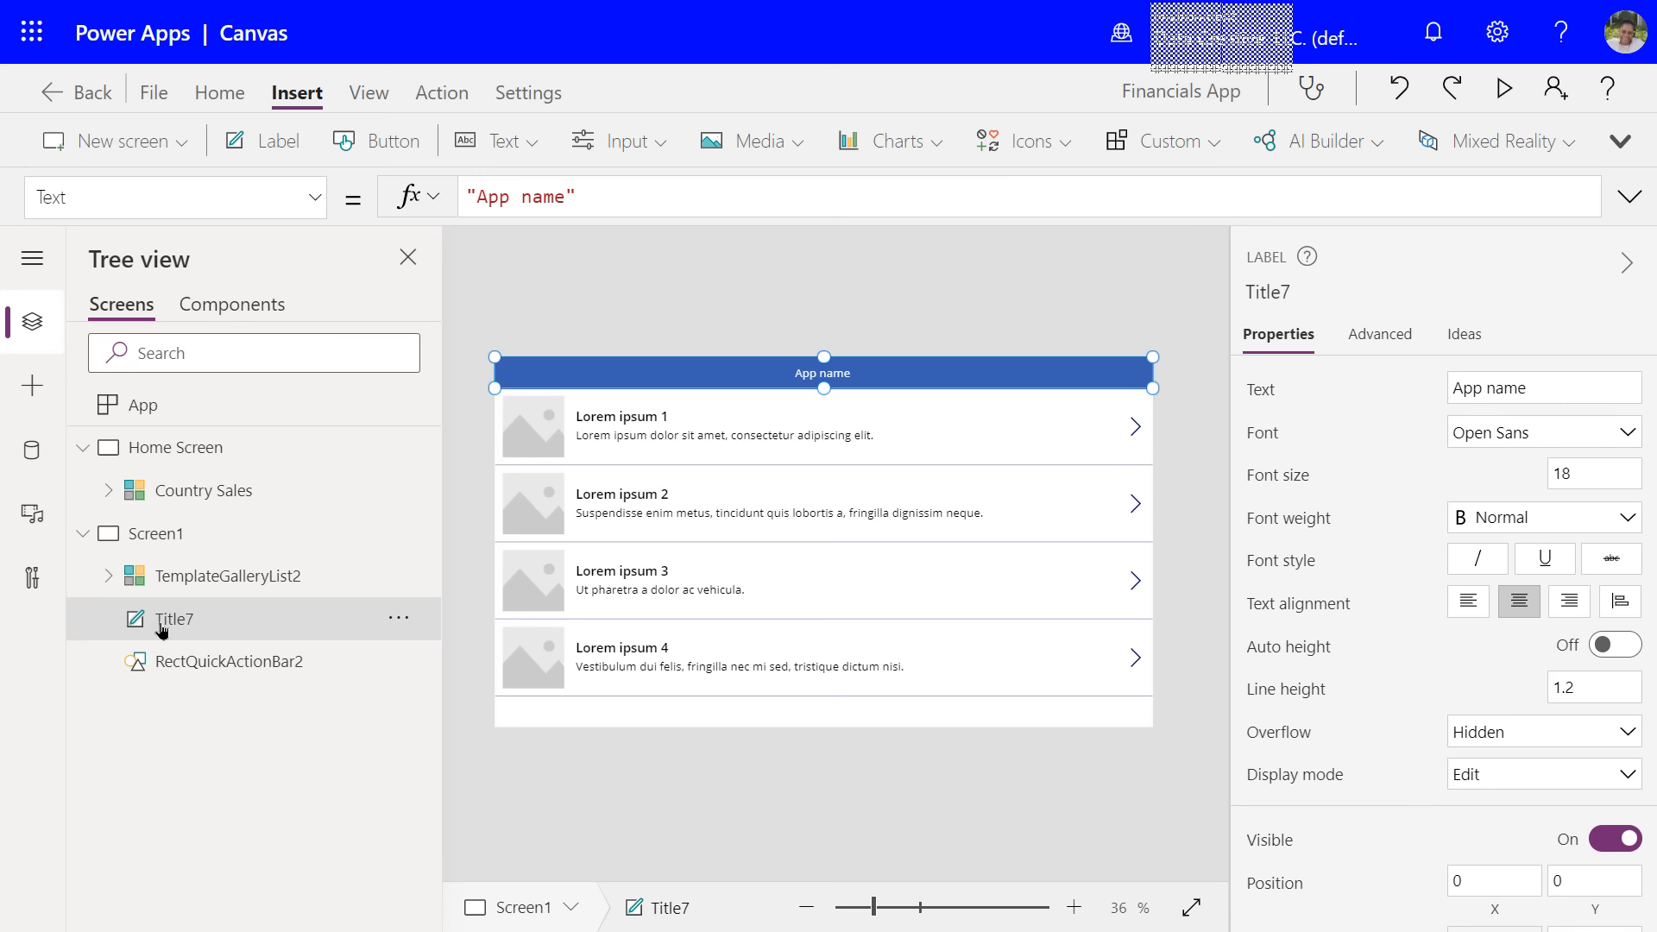
# - Rename the new list screen, Screen1, as Details
pyautogui.click(161, 670)
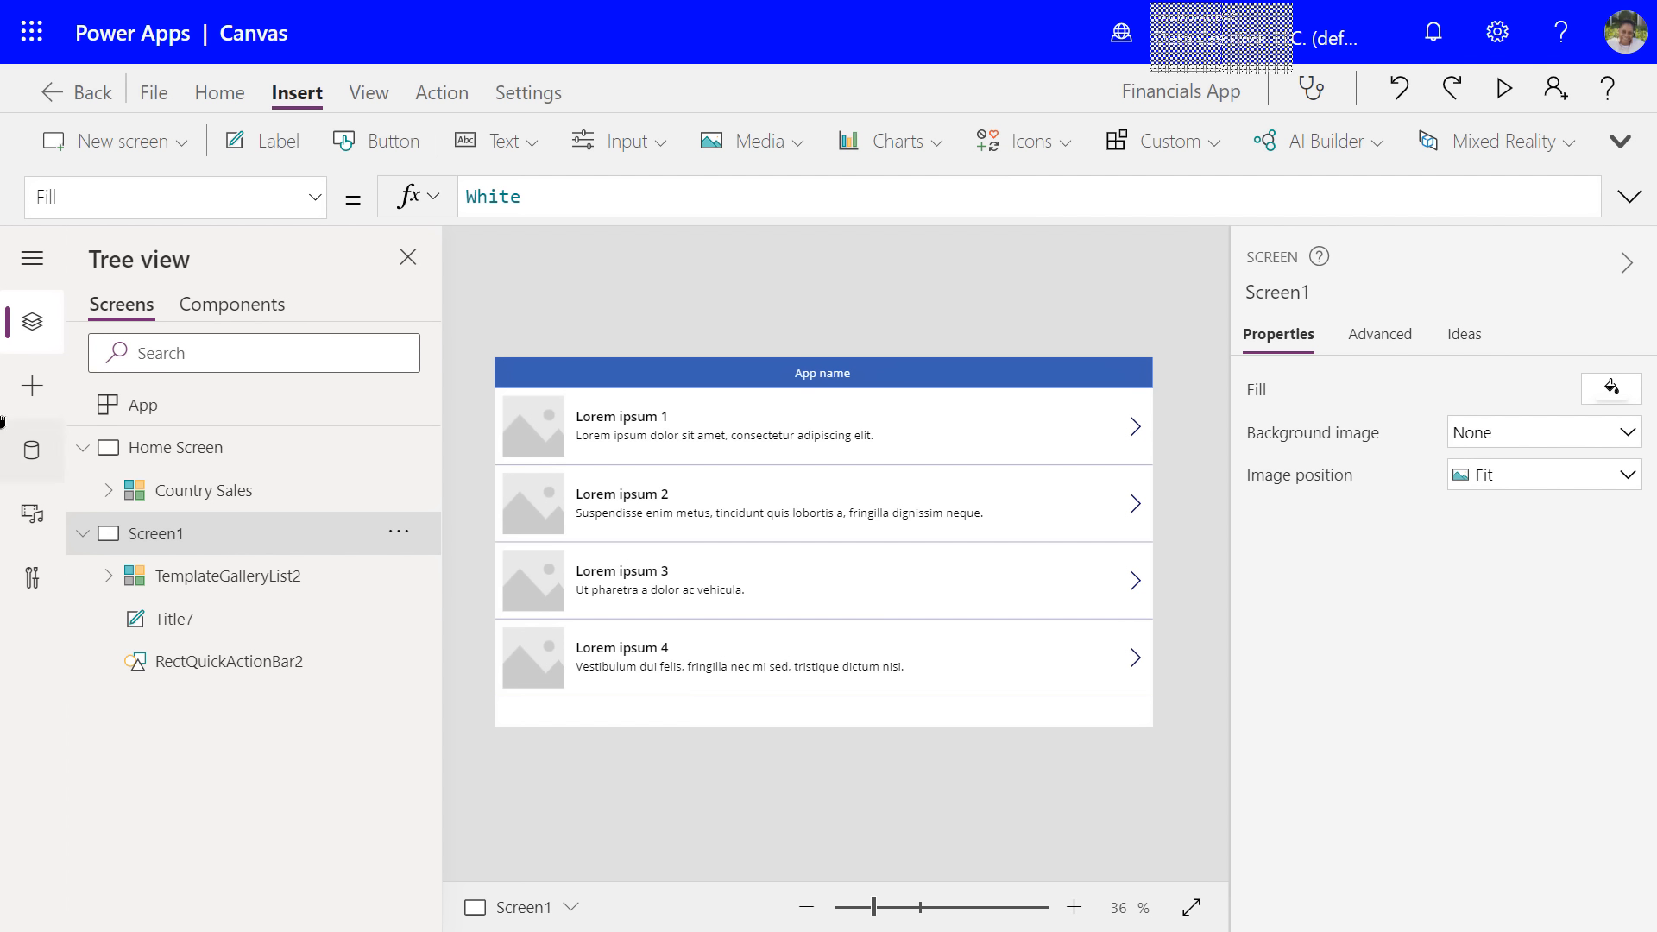
pyautogui.click(399, 531)
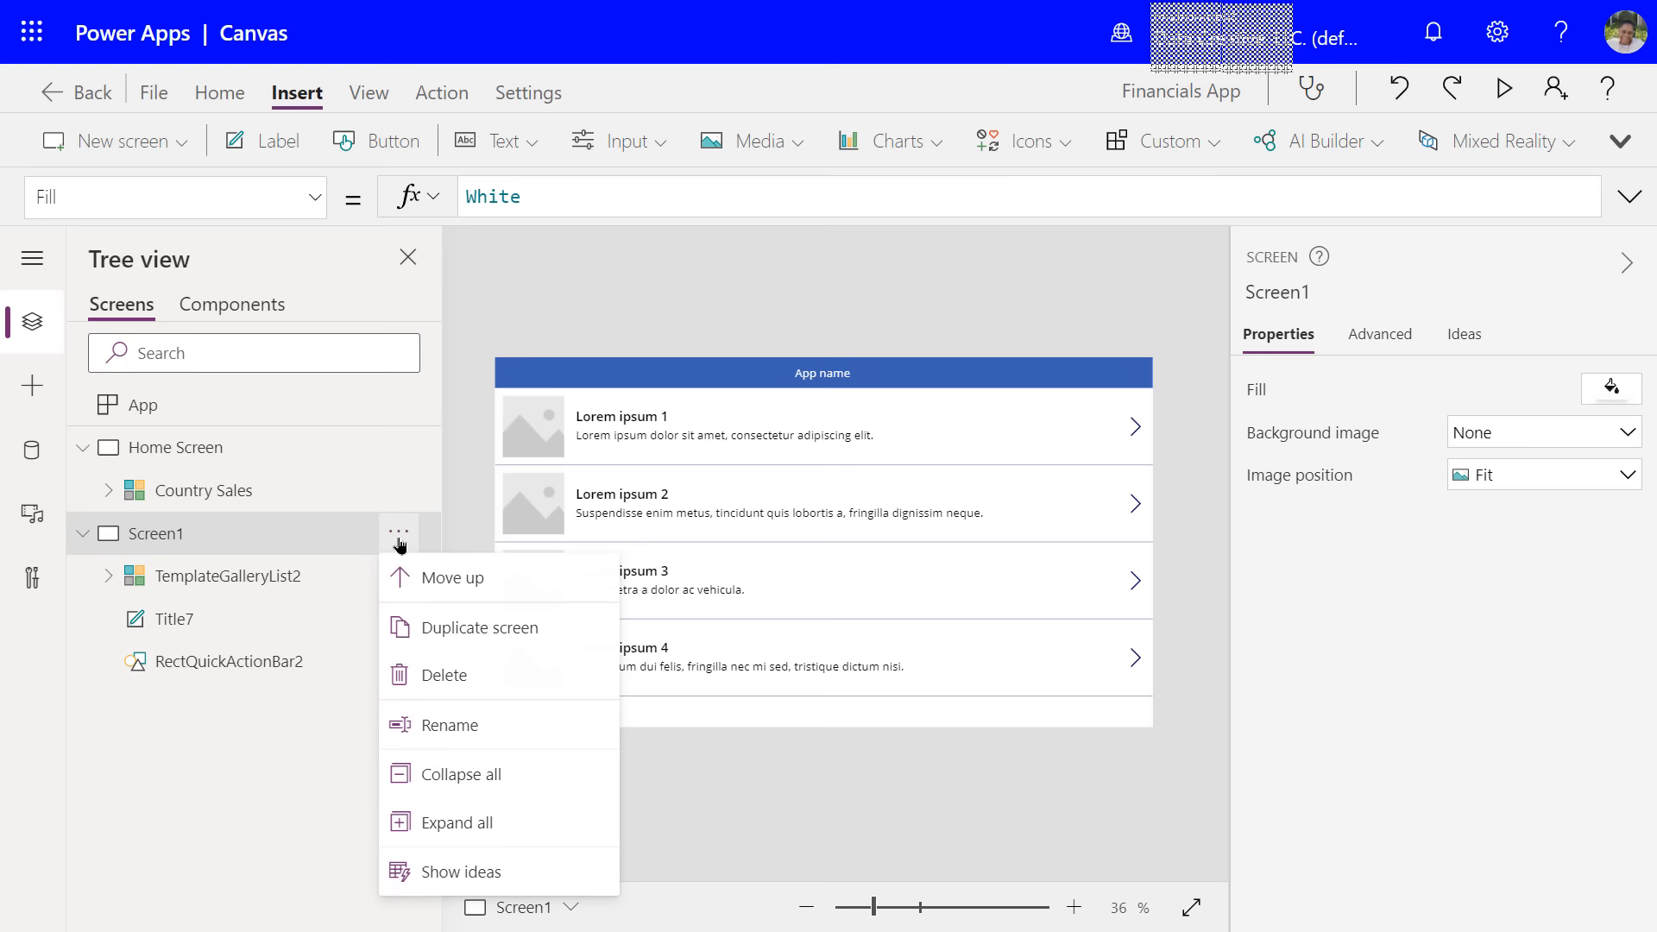
pyautogui.click(443, 730)
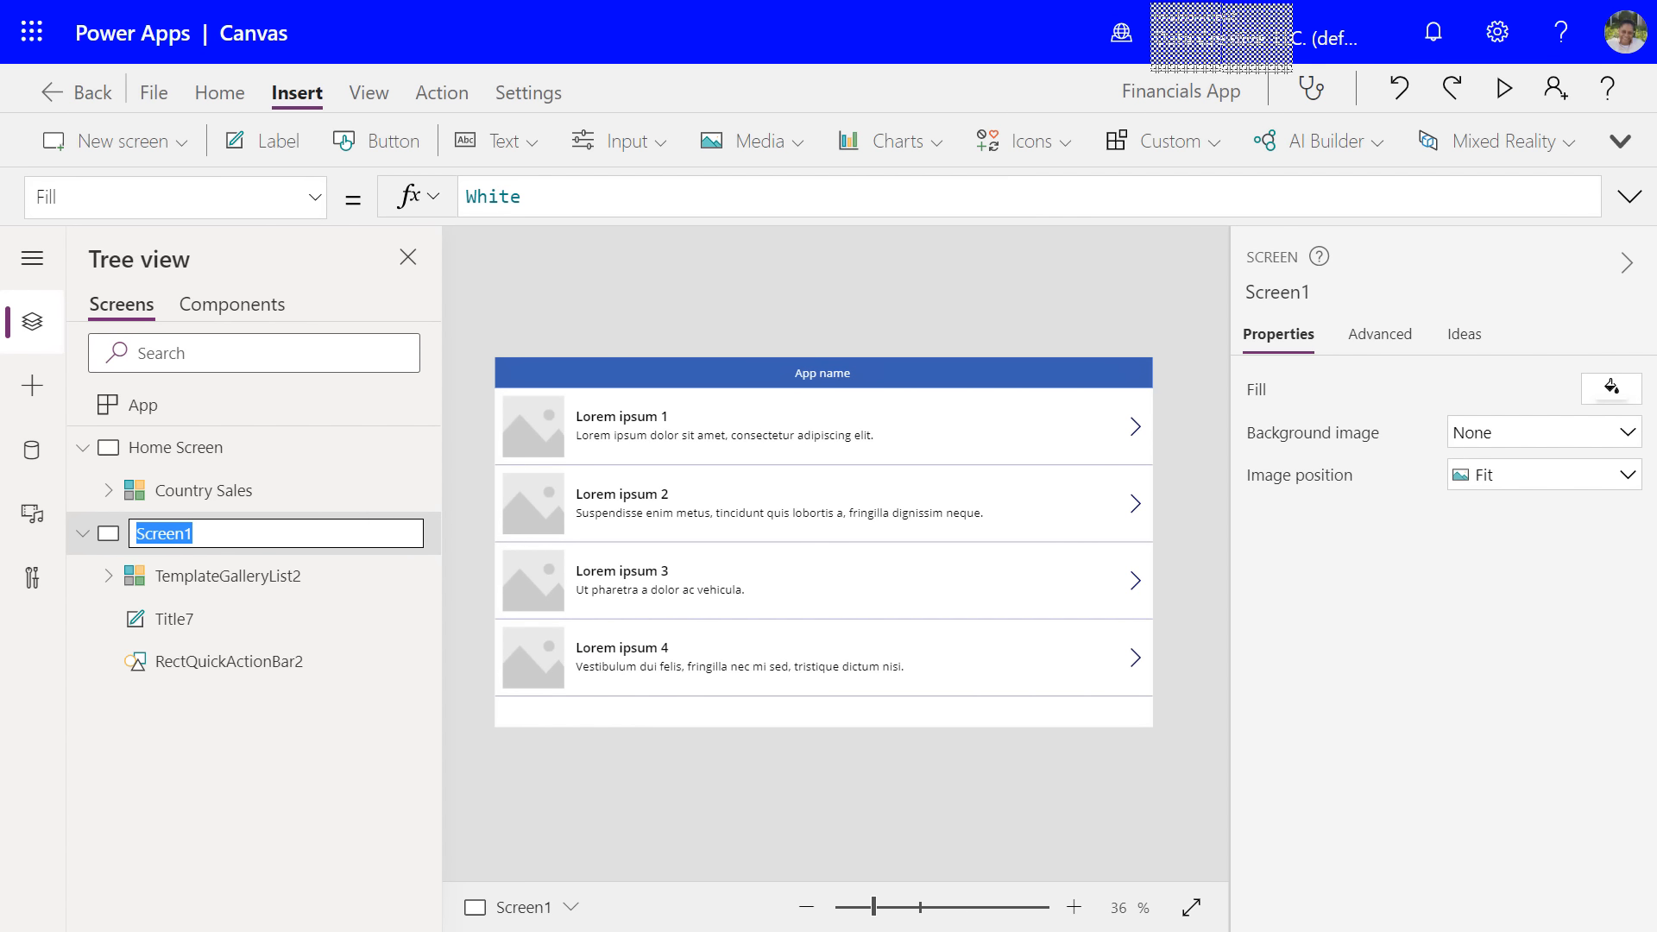
pyautogui.write('Details')
# - Rename the TemplateGalleryList2 gallery on the Details screen as Country Segment Units
pyautogui.click(400, 576)
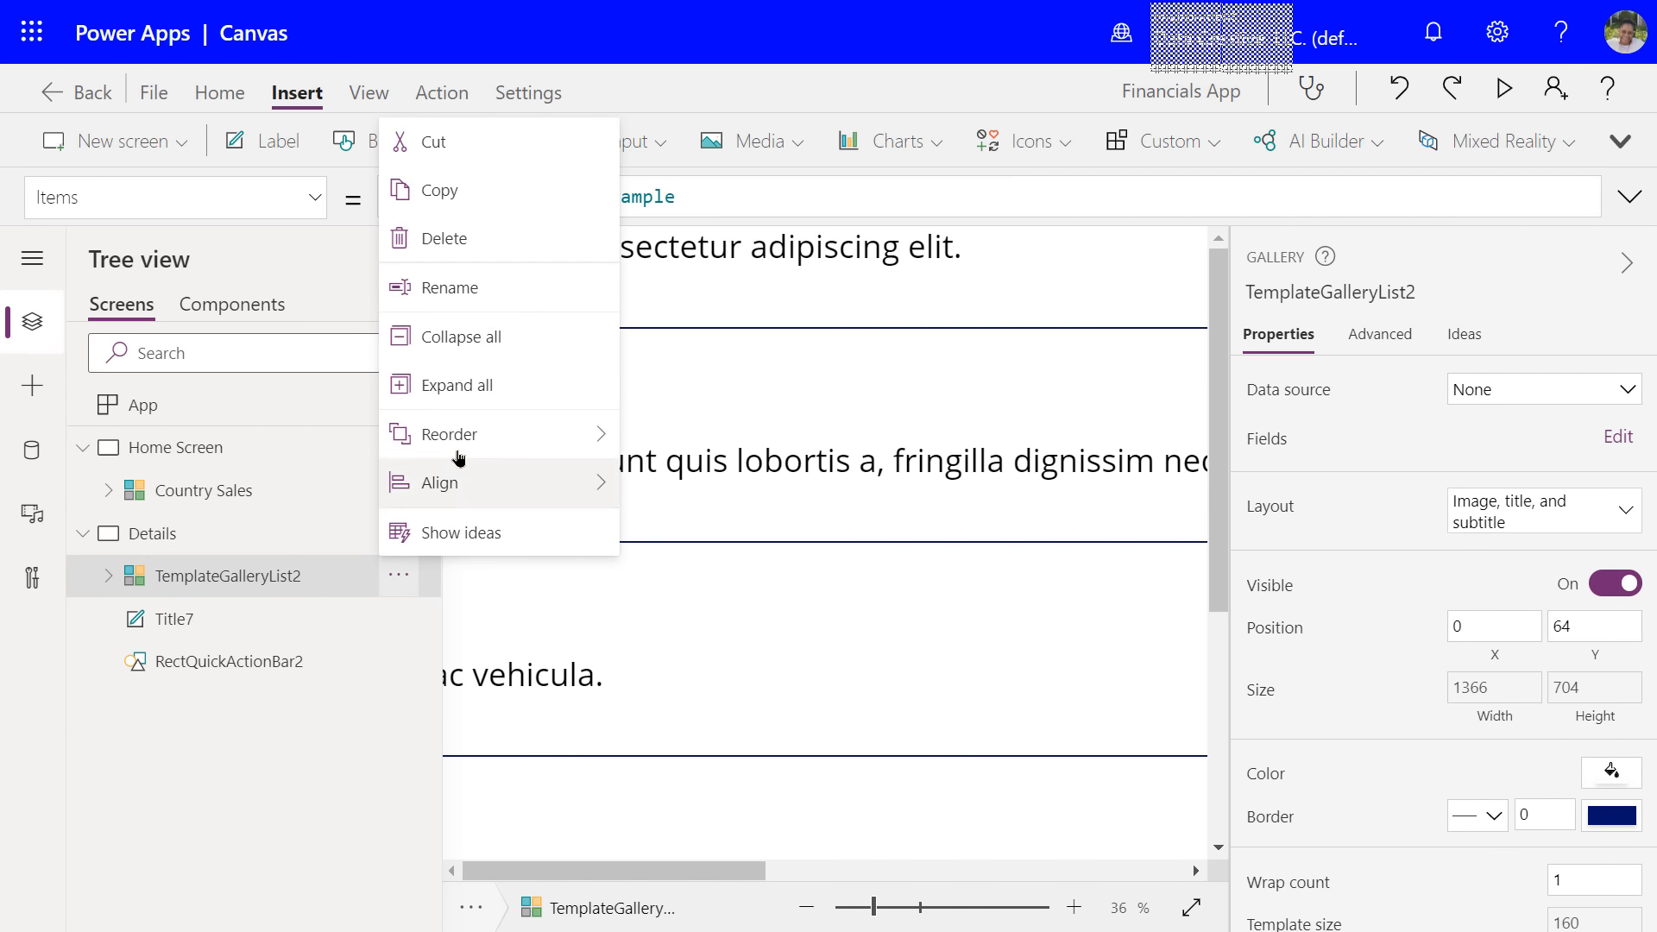
pyautogui.click(445, 286)
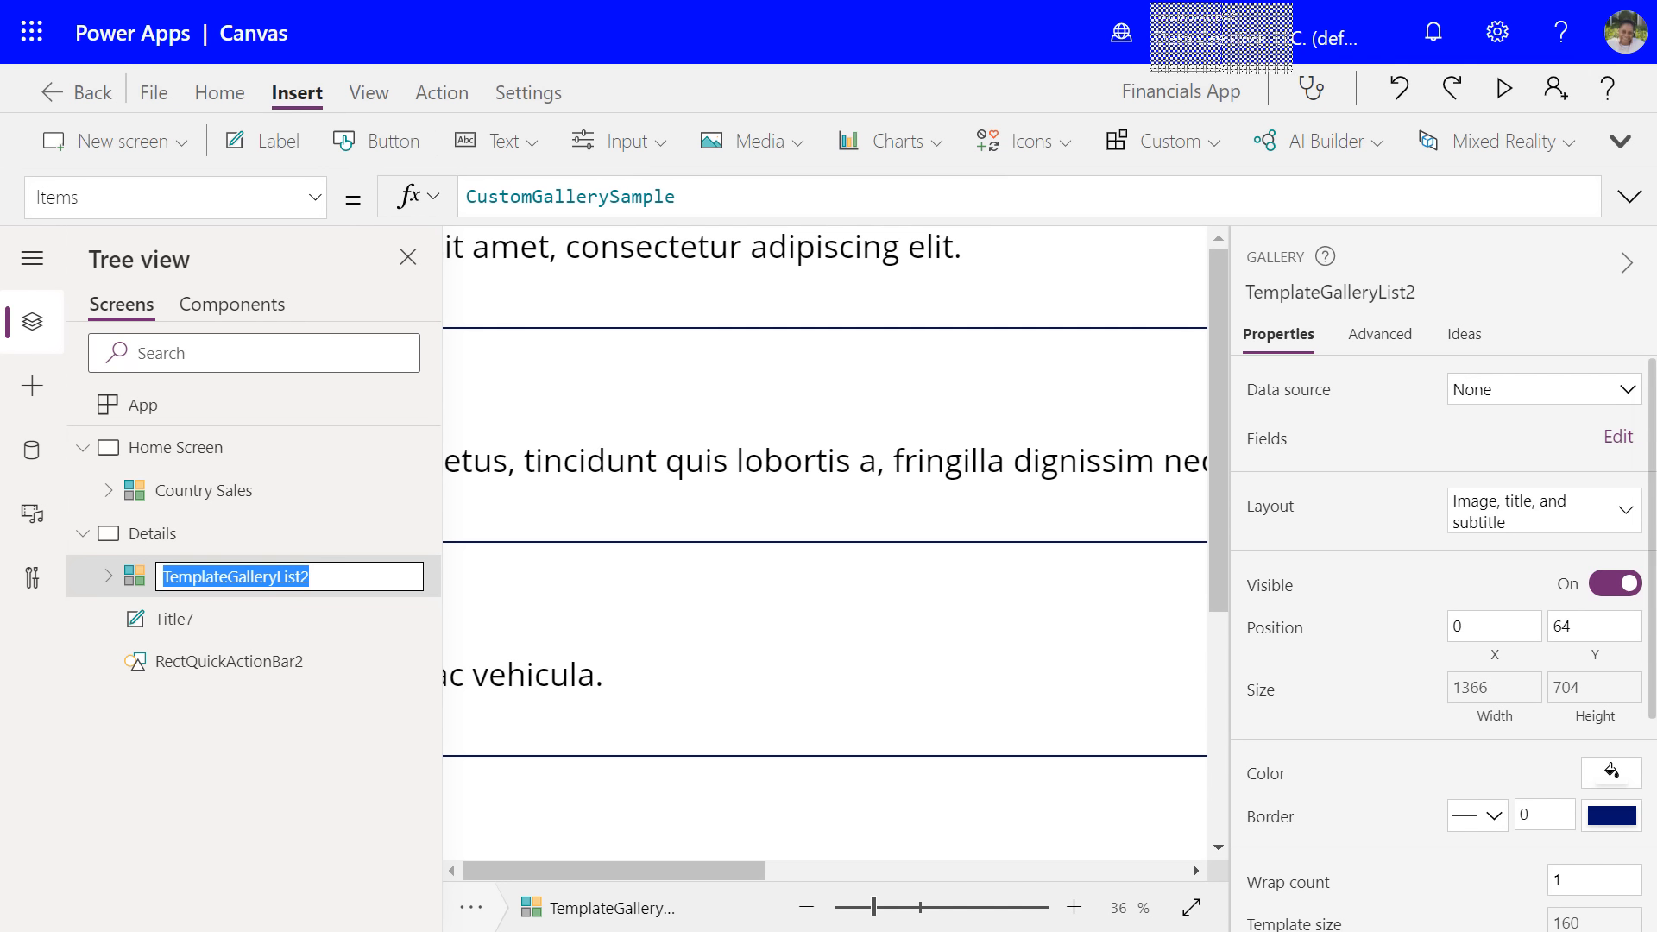
pyautogui.write('Count')
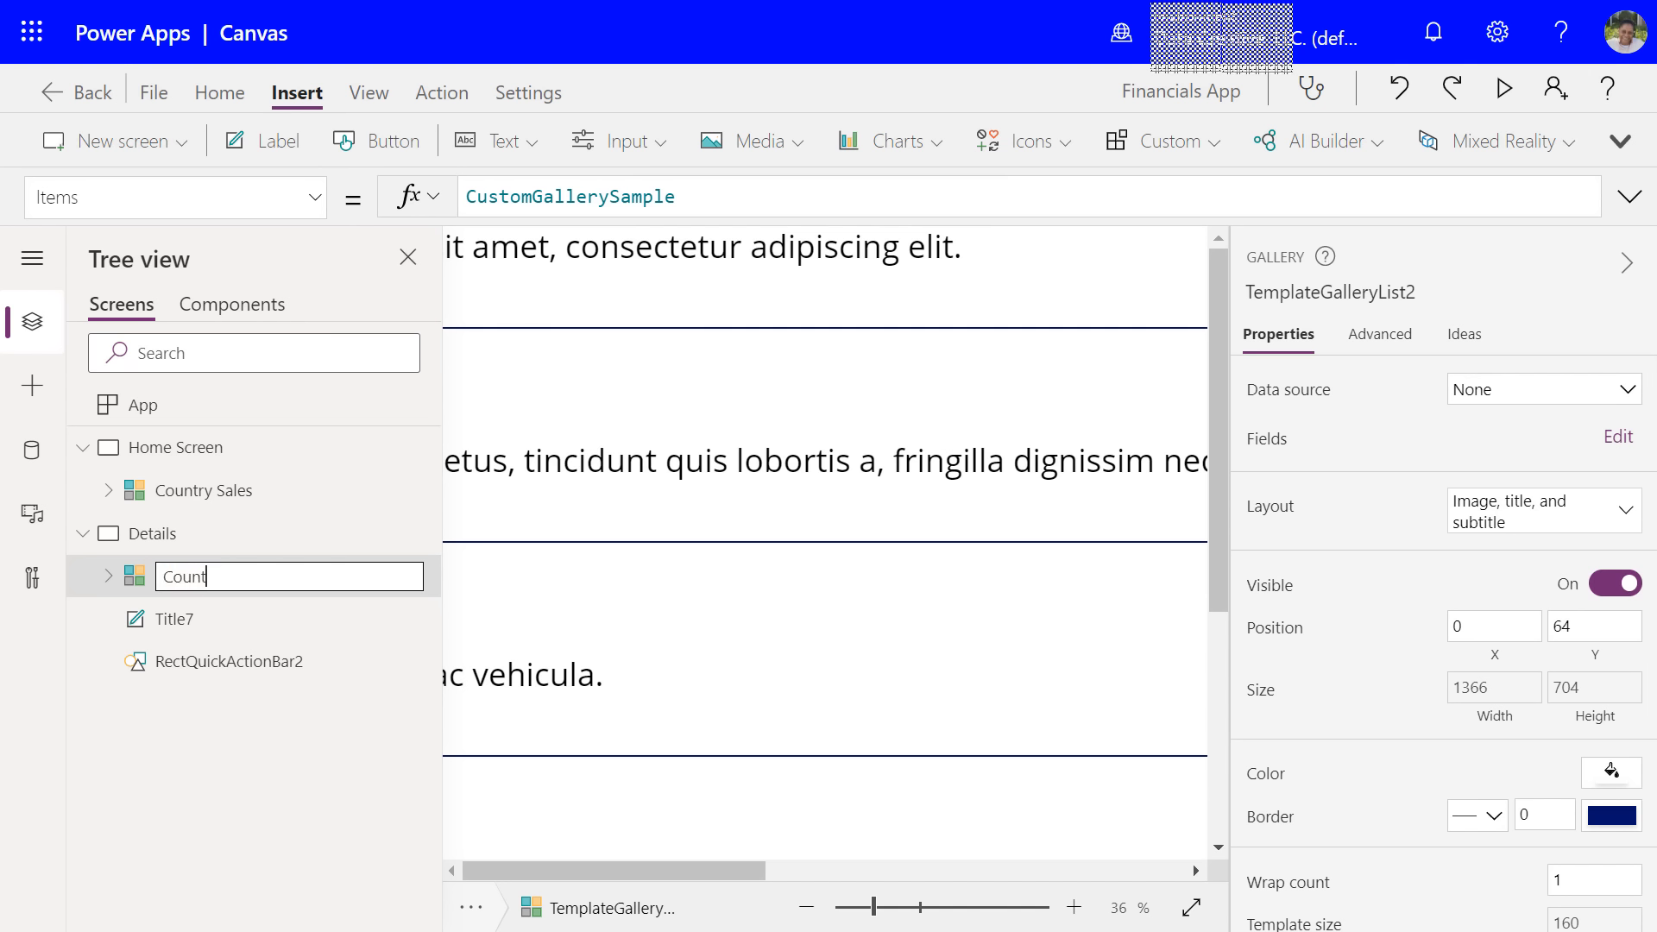
pyautogui.write('ry Segment Units')
pyautogui.click(368, 787)
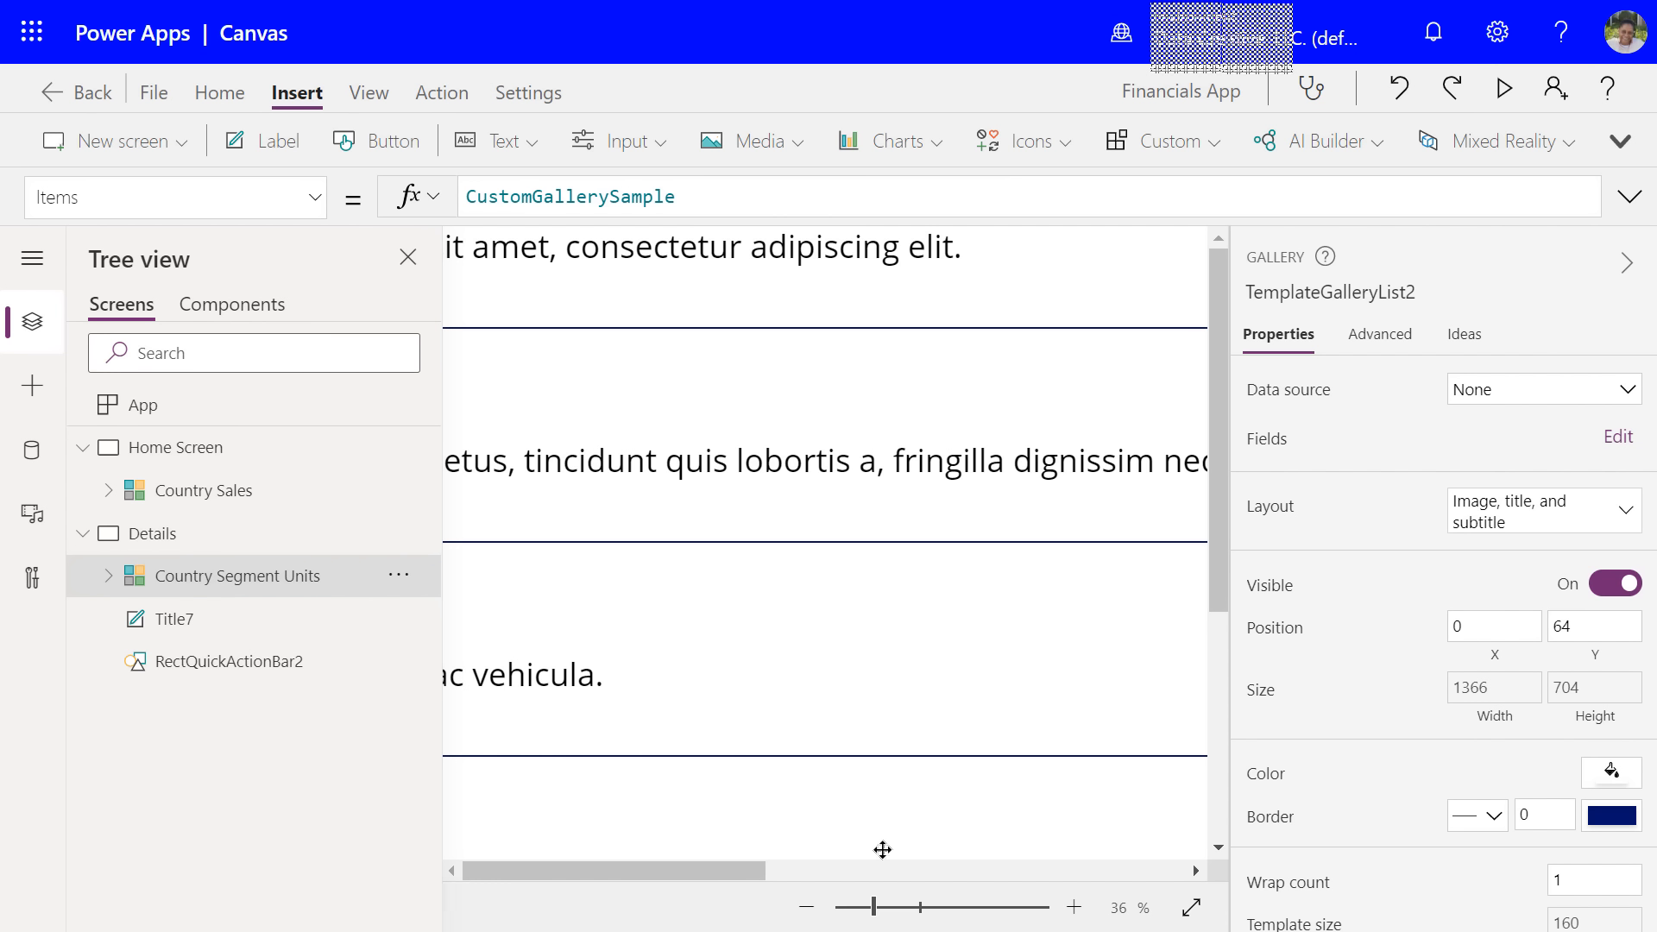
# - Set the Country Segment Units gallery's data source to CountrySegmentUnits and review its field assignments
pyautogui.click(806, 907)
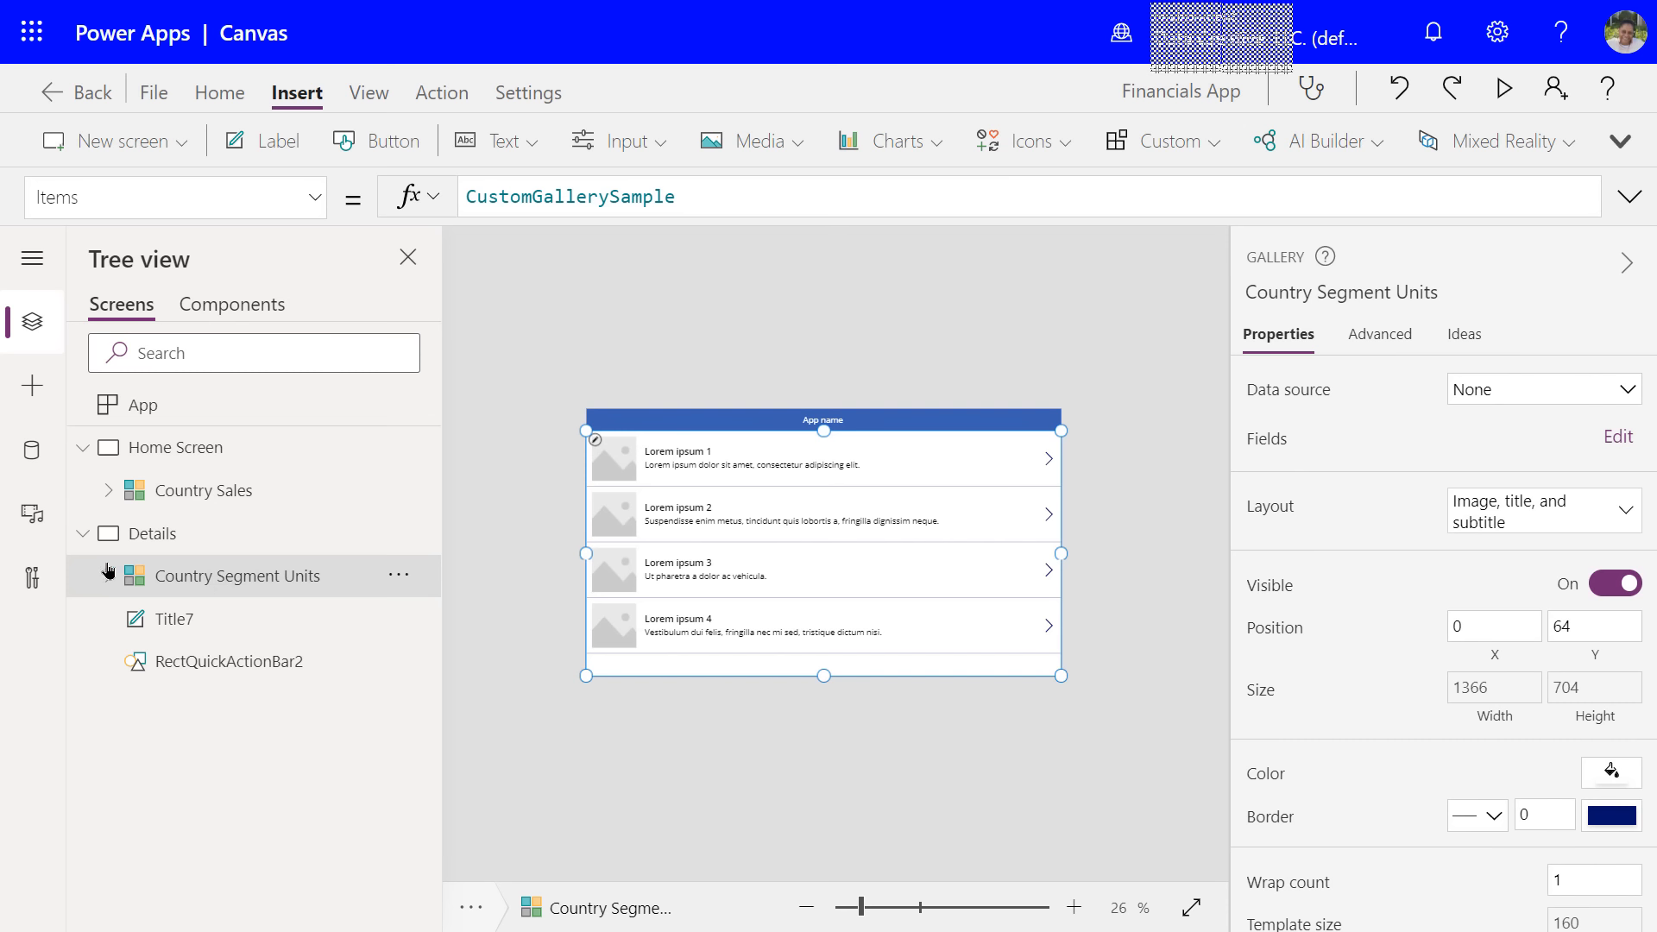
pyautogui.click(108, 576)
pyautogui.click(108, 584)
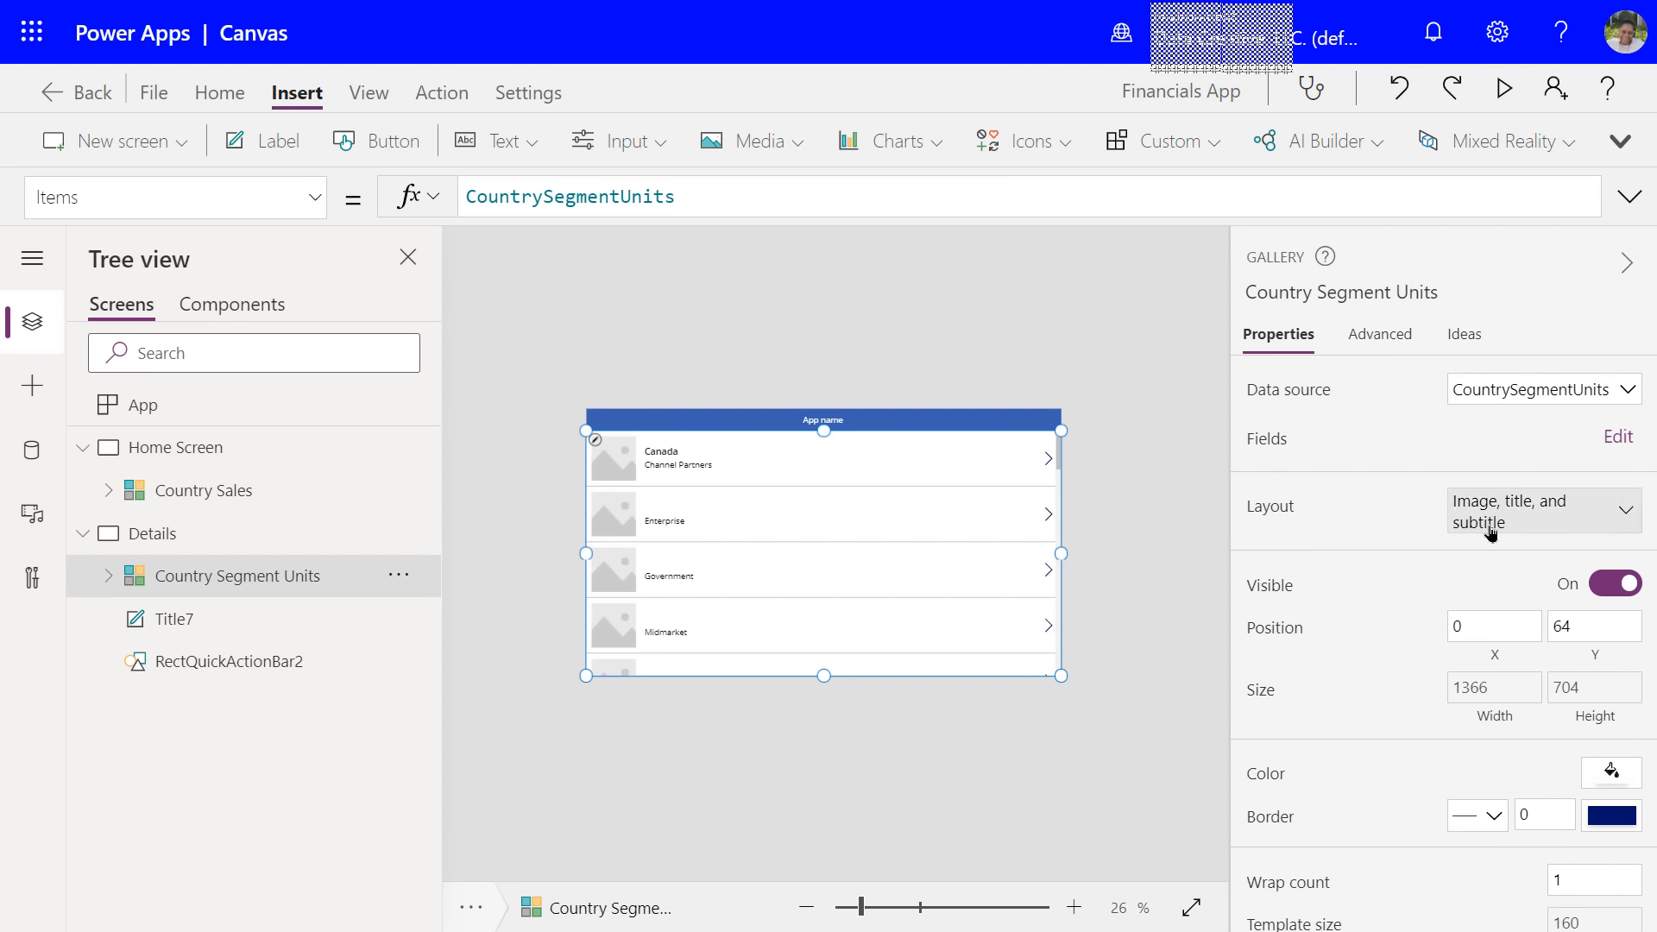
pyautogui.click(1614, 442)
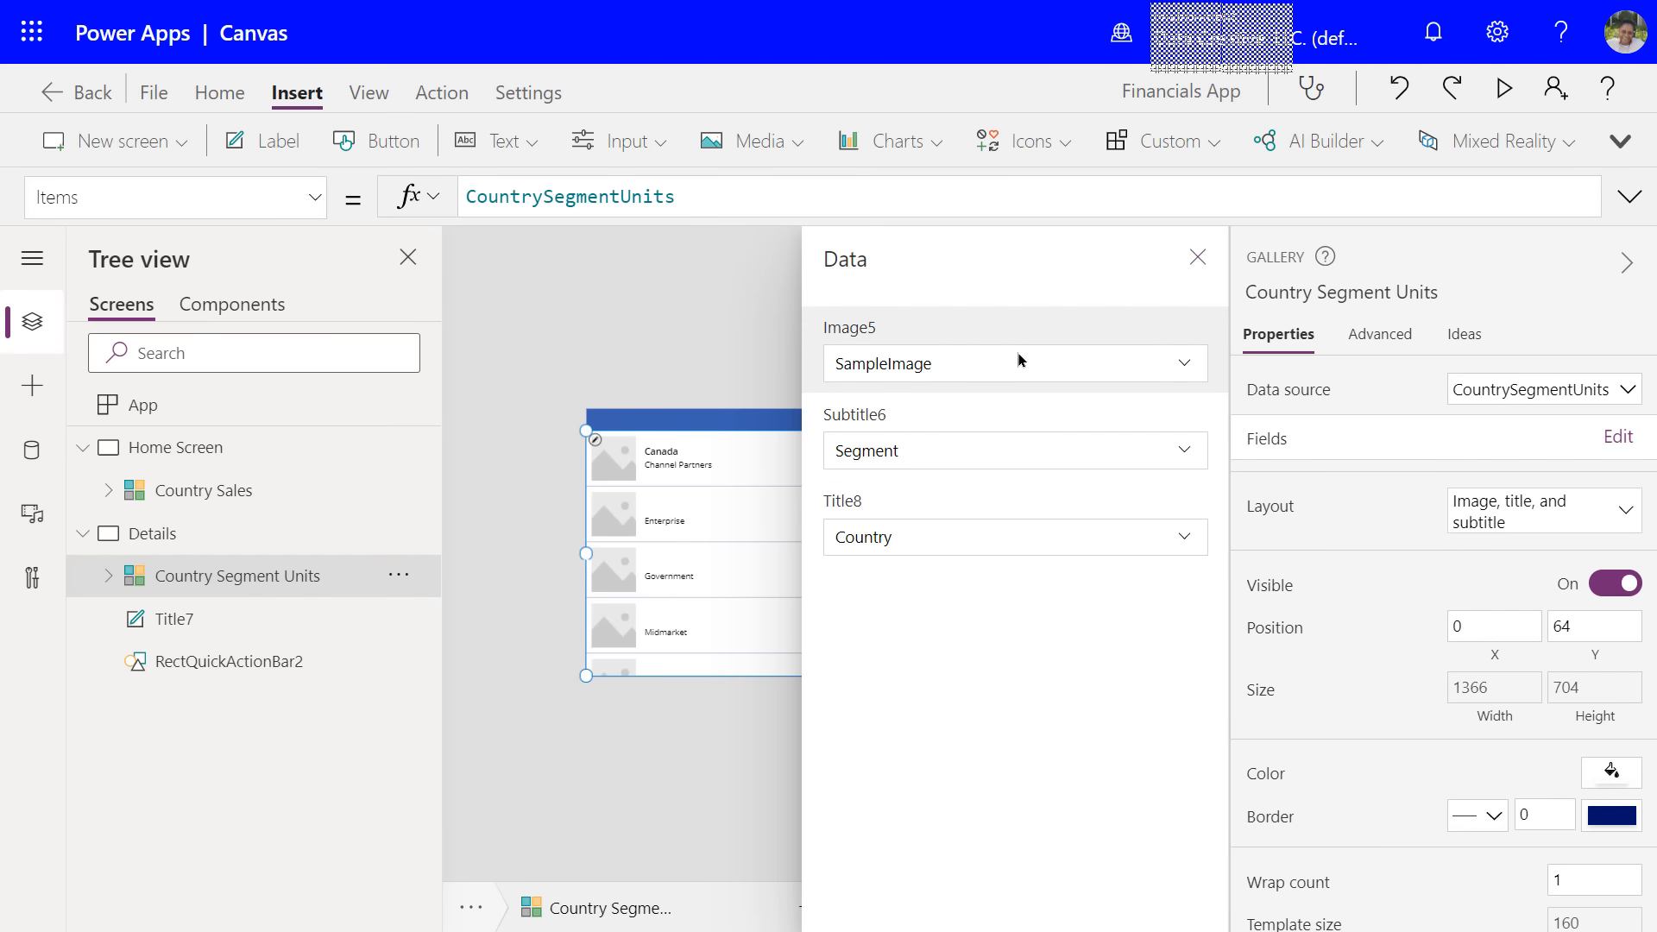
pyautogui.click(1197, 259)
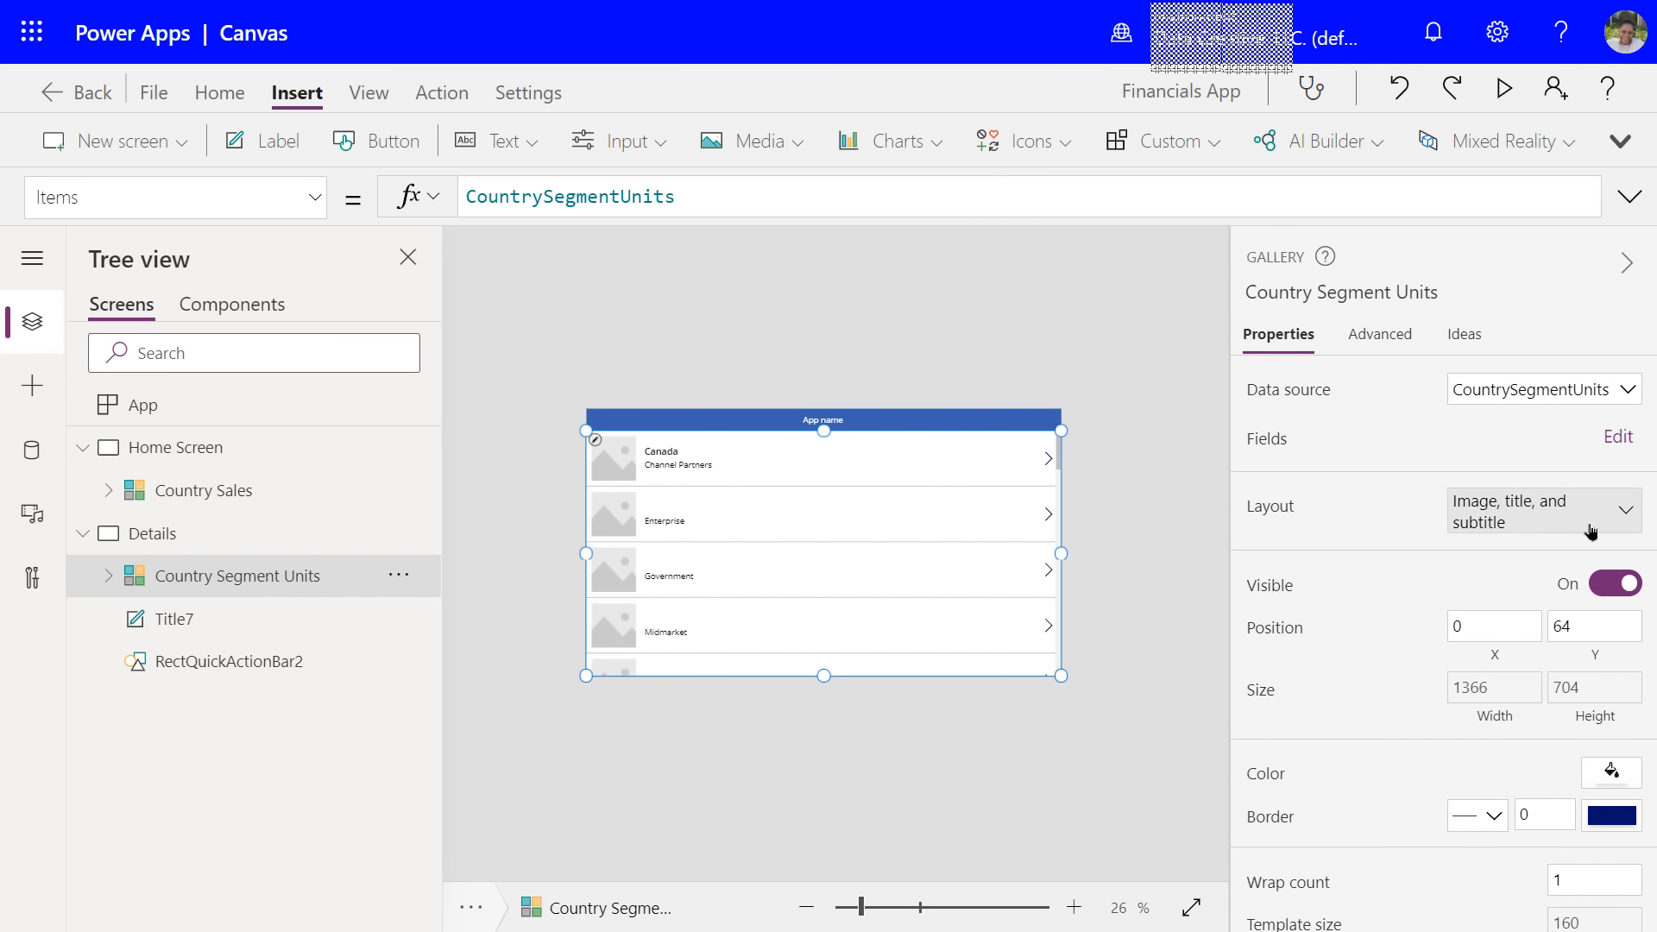
# - Change the Country Segment Units gallery's layout to Title, subtitle, and body, and check which fields it shows
pyautogui.click(1623, 515)
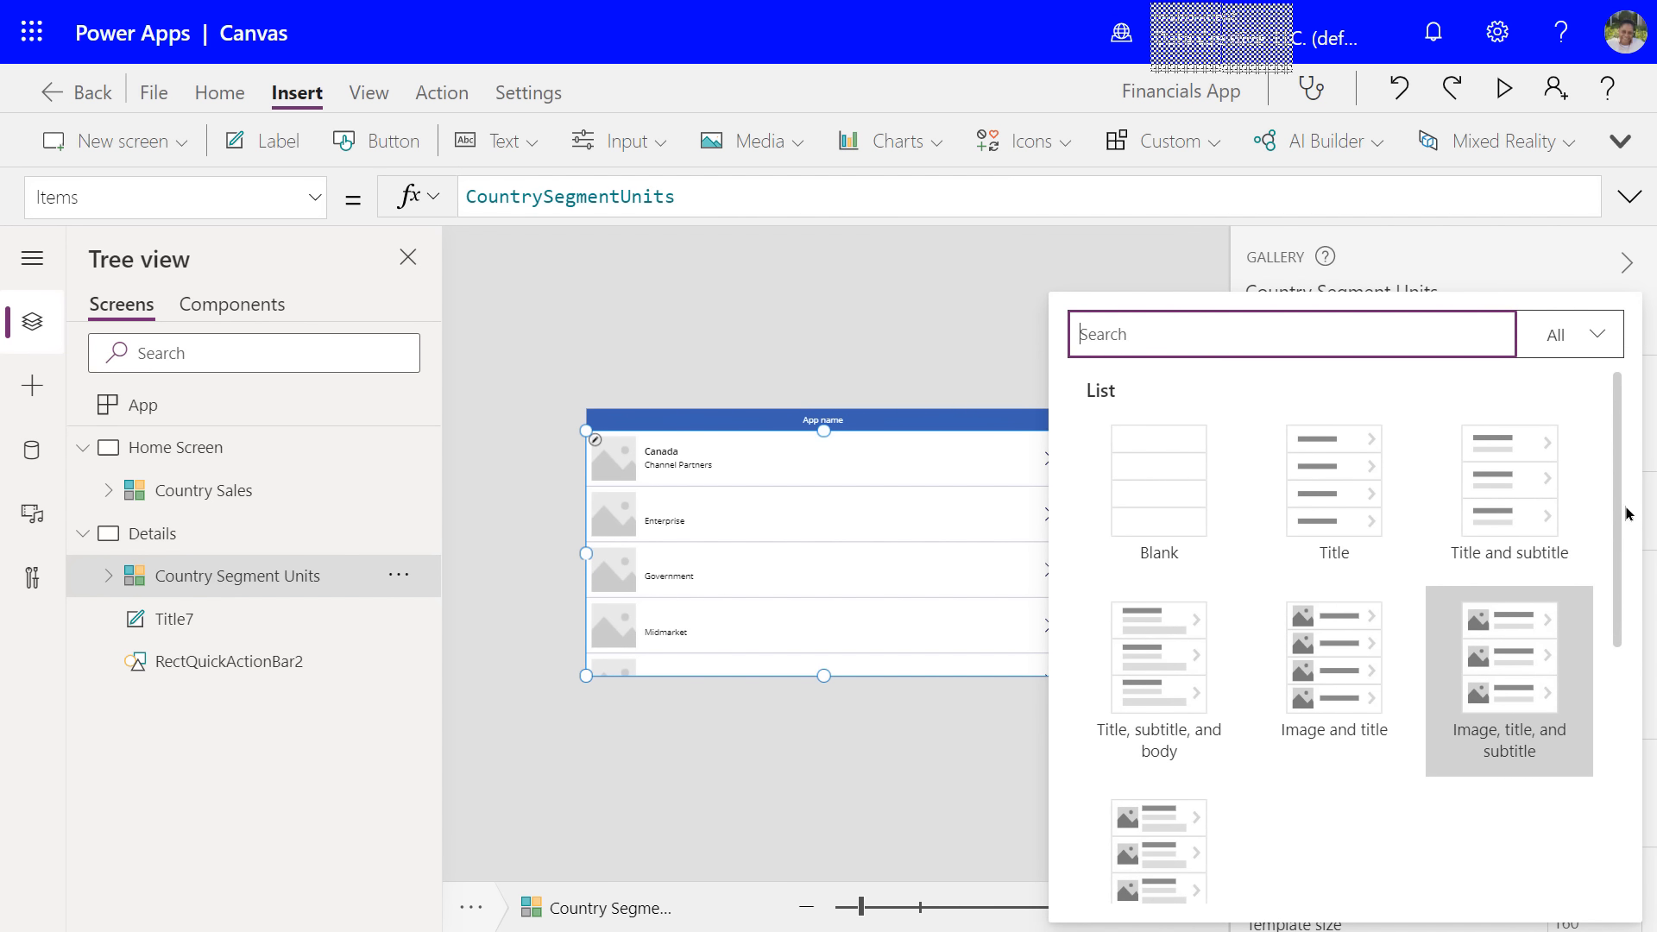
pyautogui.click(1159, 664)
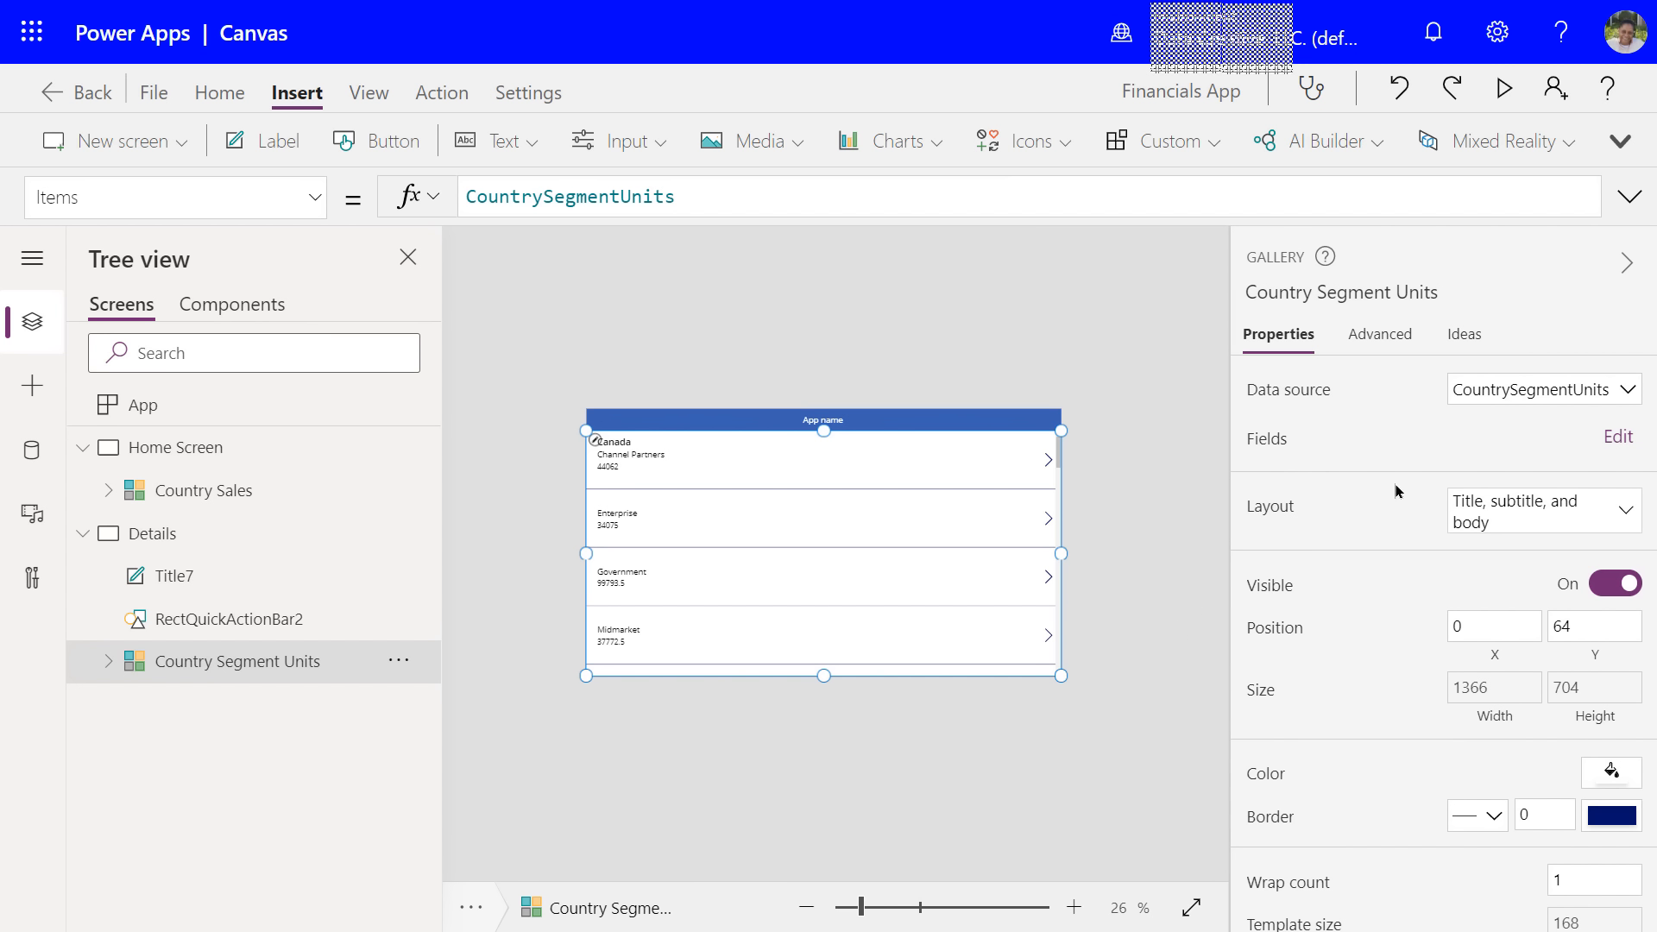
pyautogui.click(1617, 439)
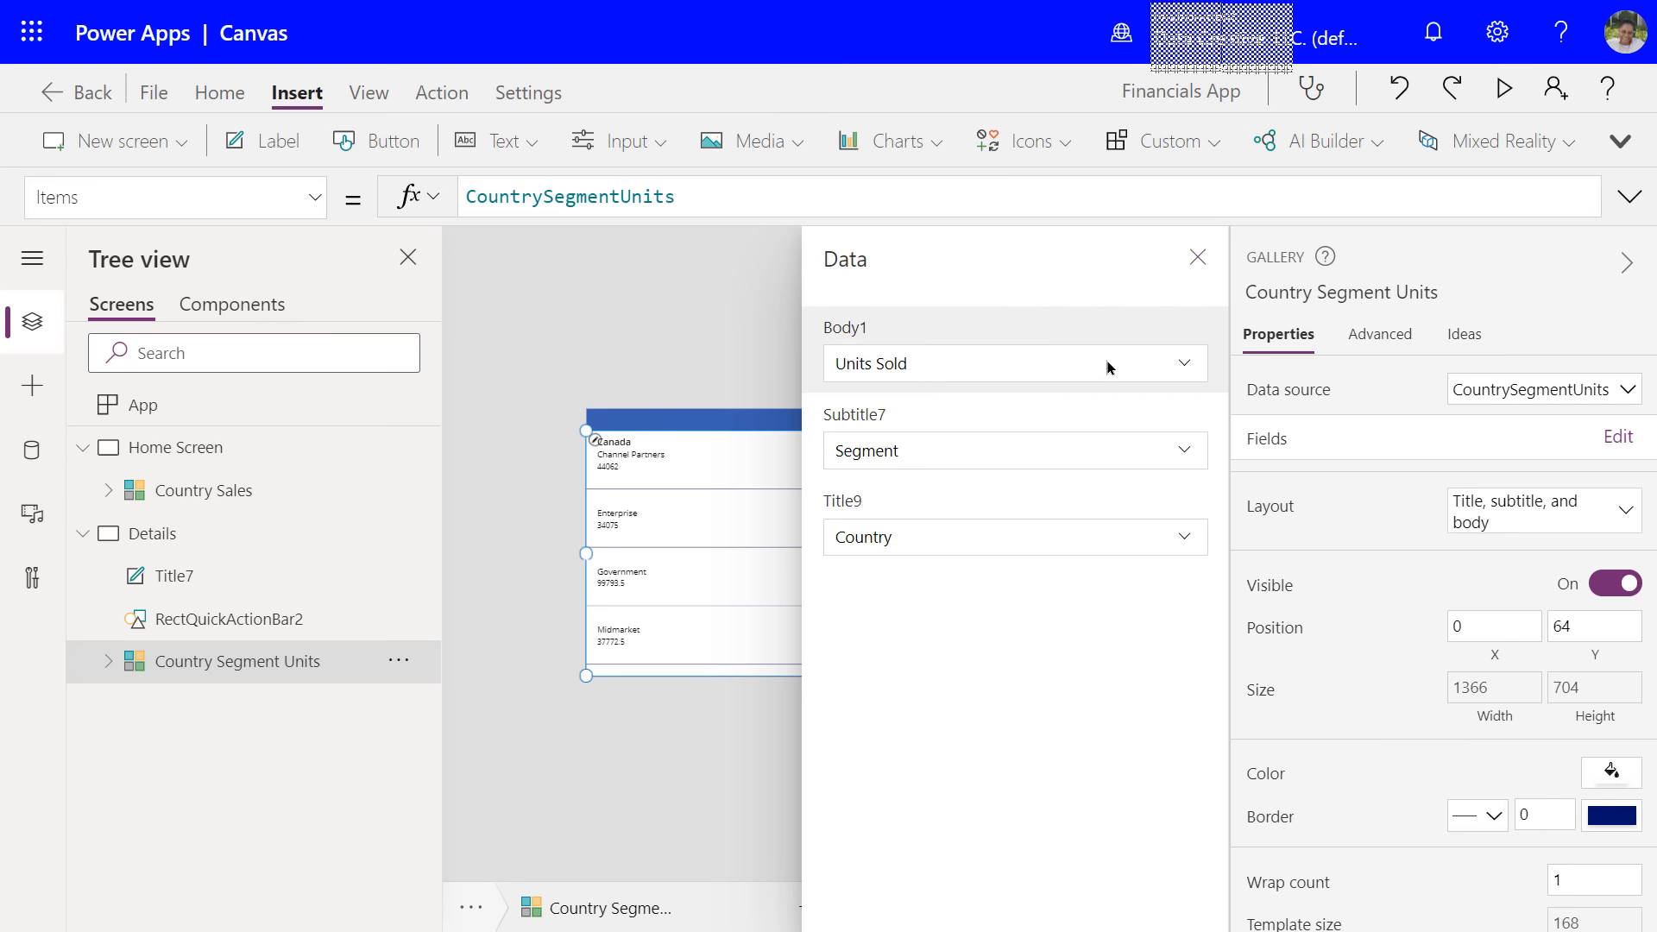
pyautogui.click(1203, 261)
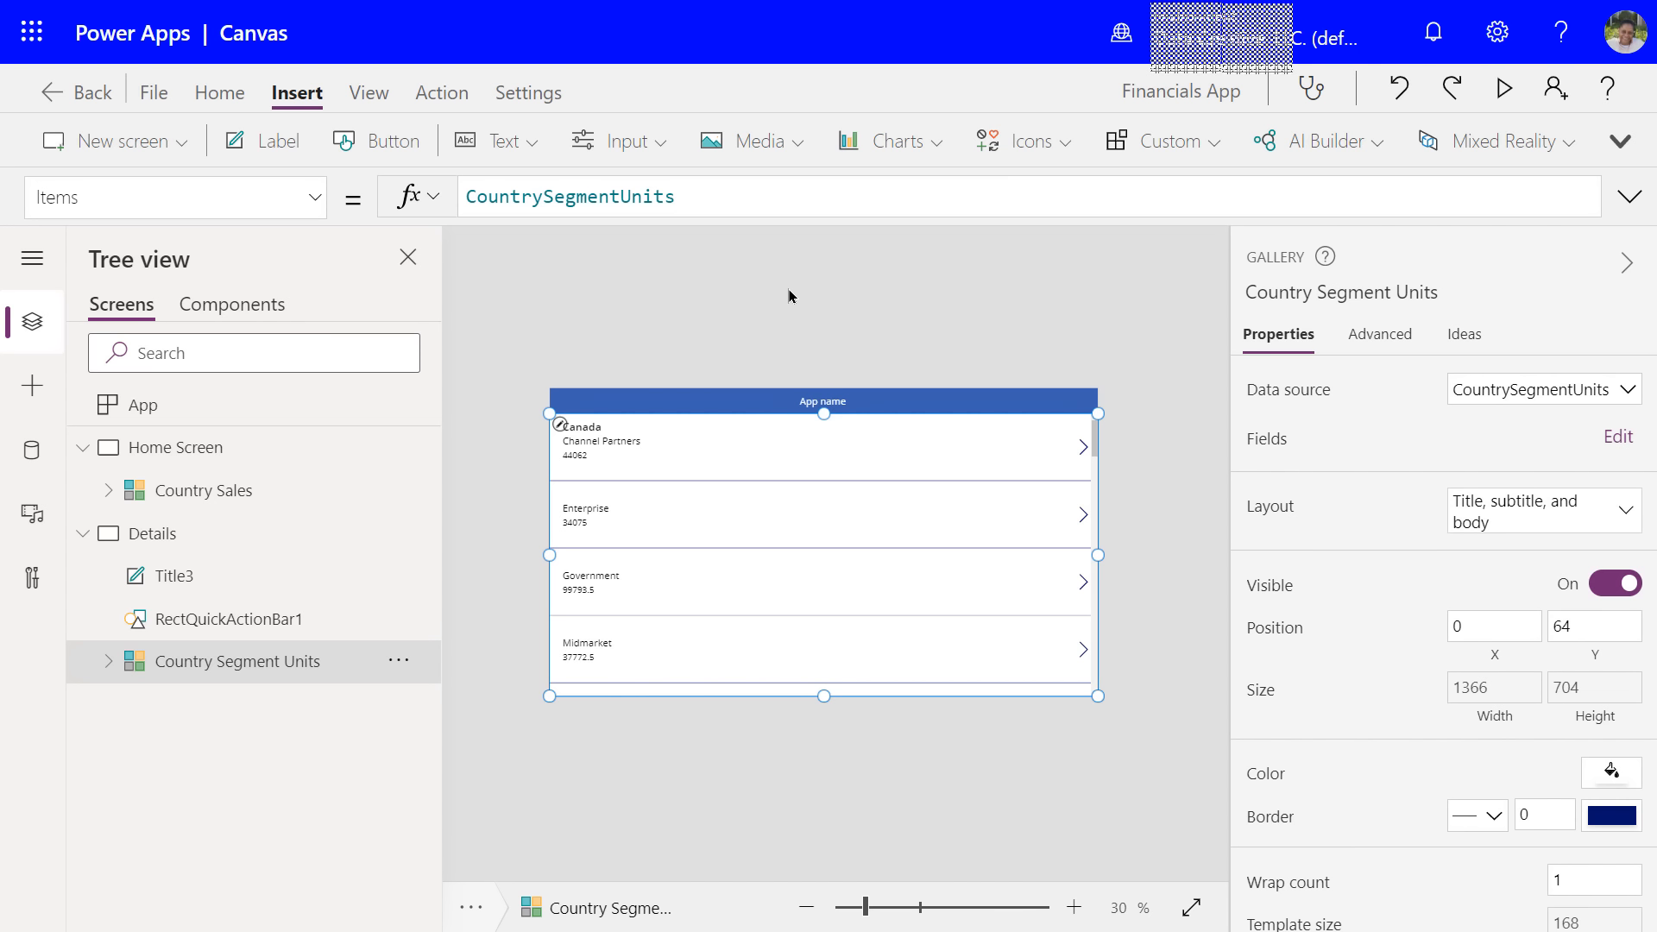
# - Save the app to the cloud as Financials App and return to the editor
pyautogui.click(150, 97)
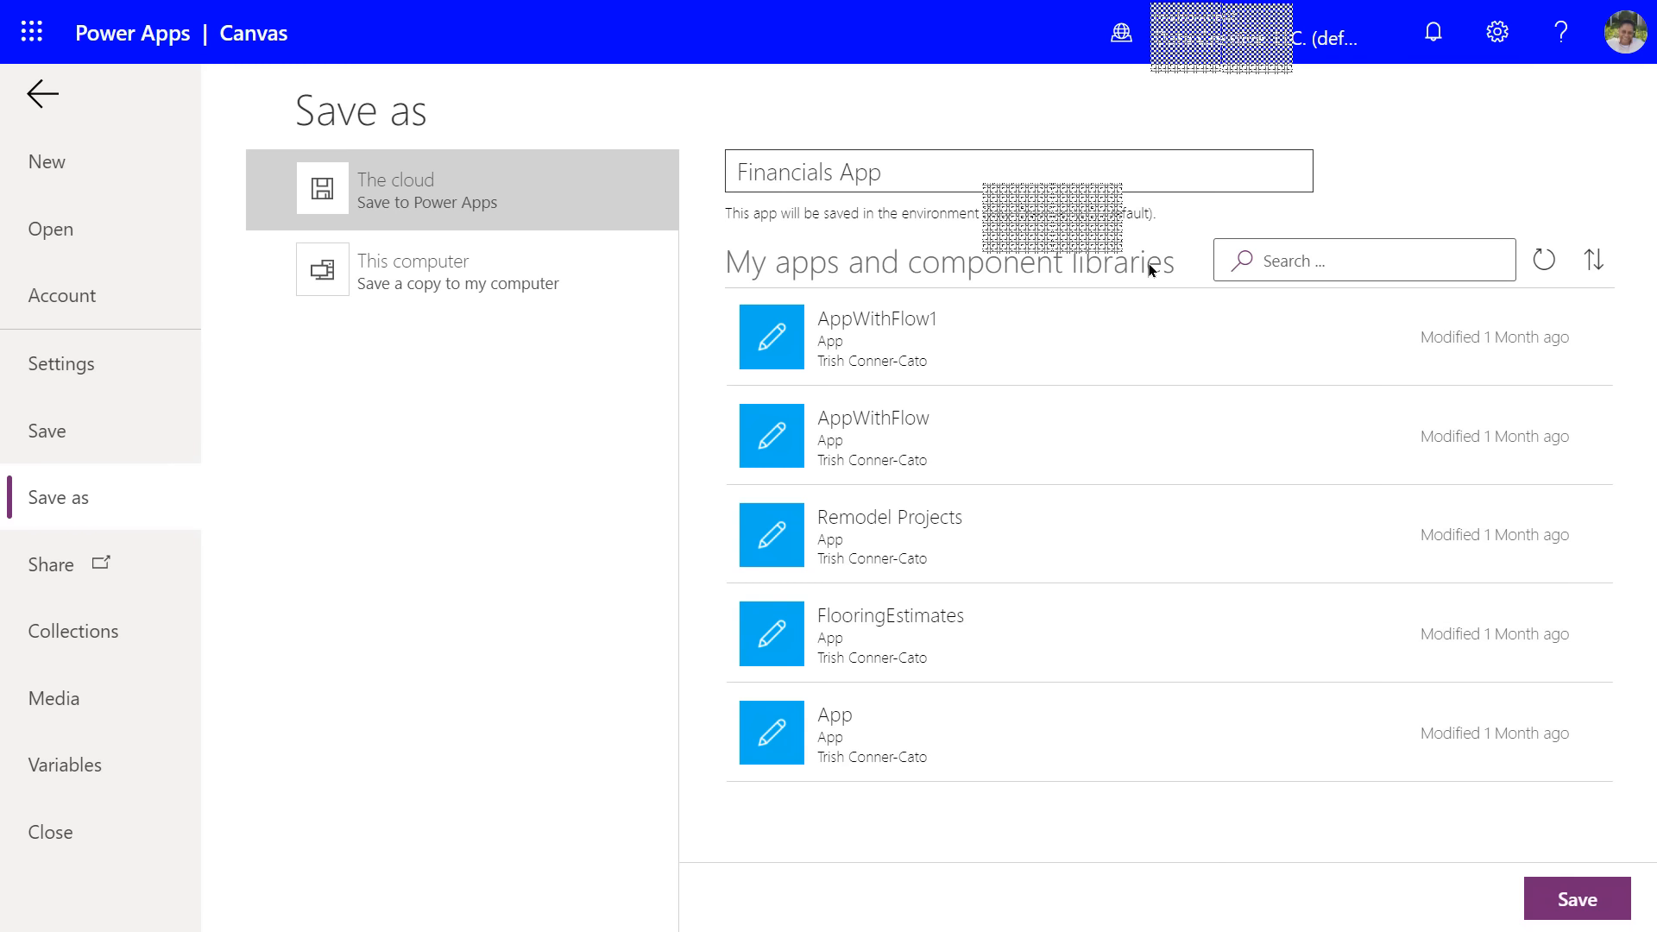
pyautogui.click(1580, 909)
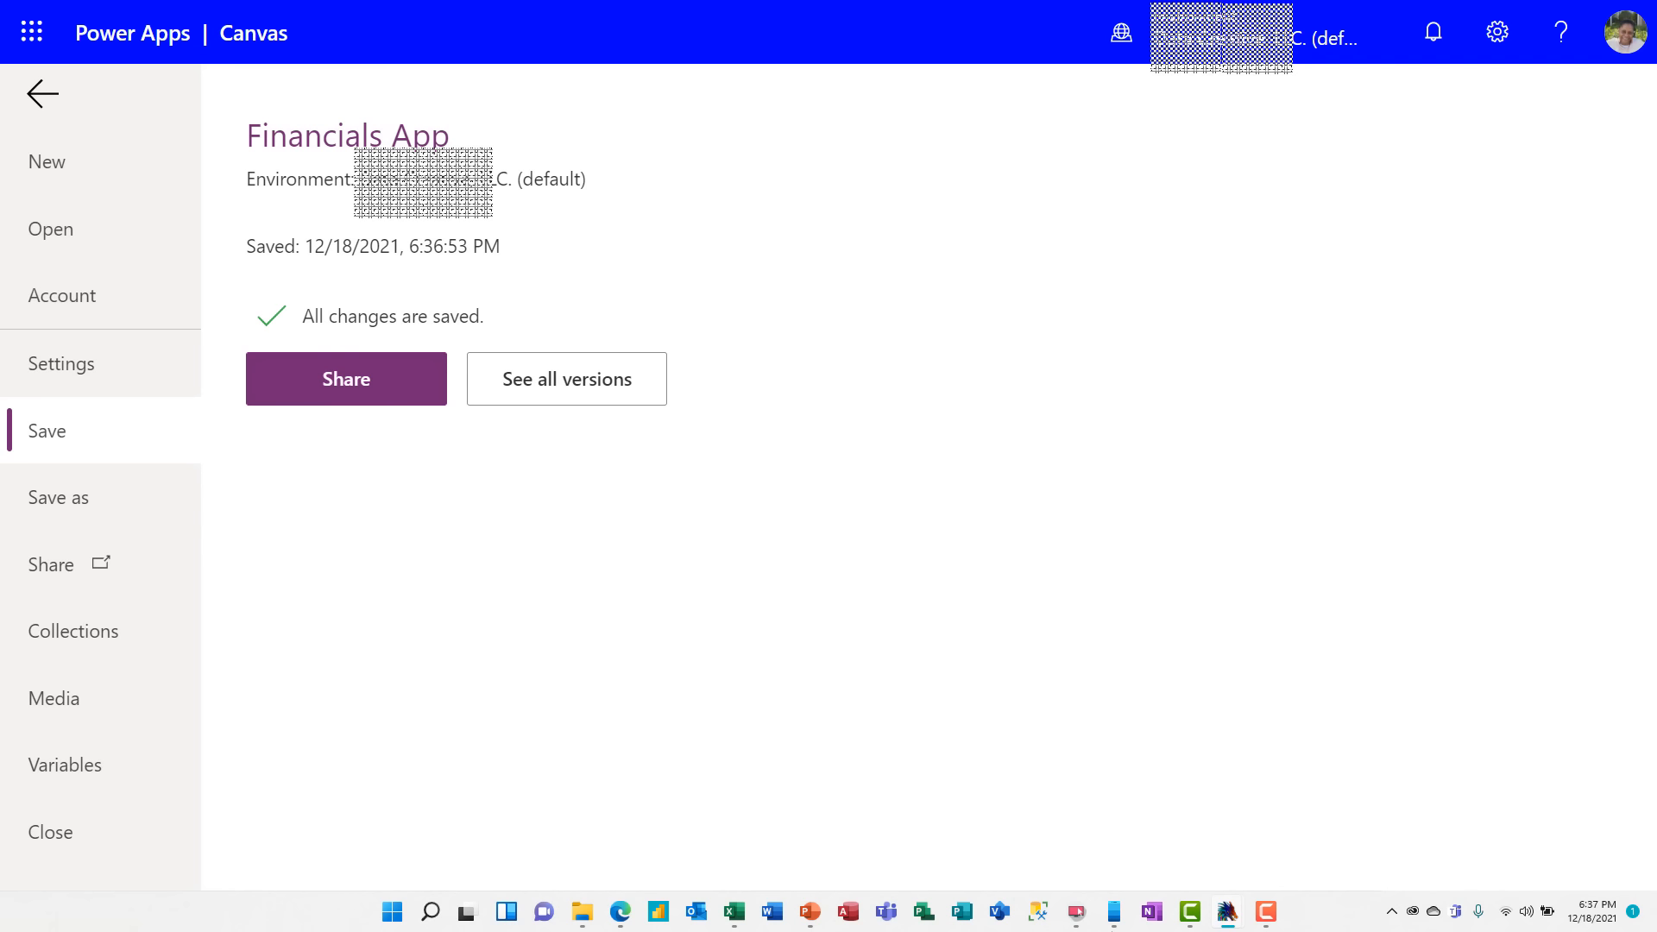
pyautogui.click(48, 97)
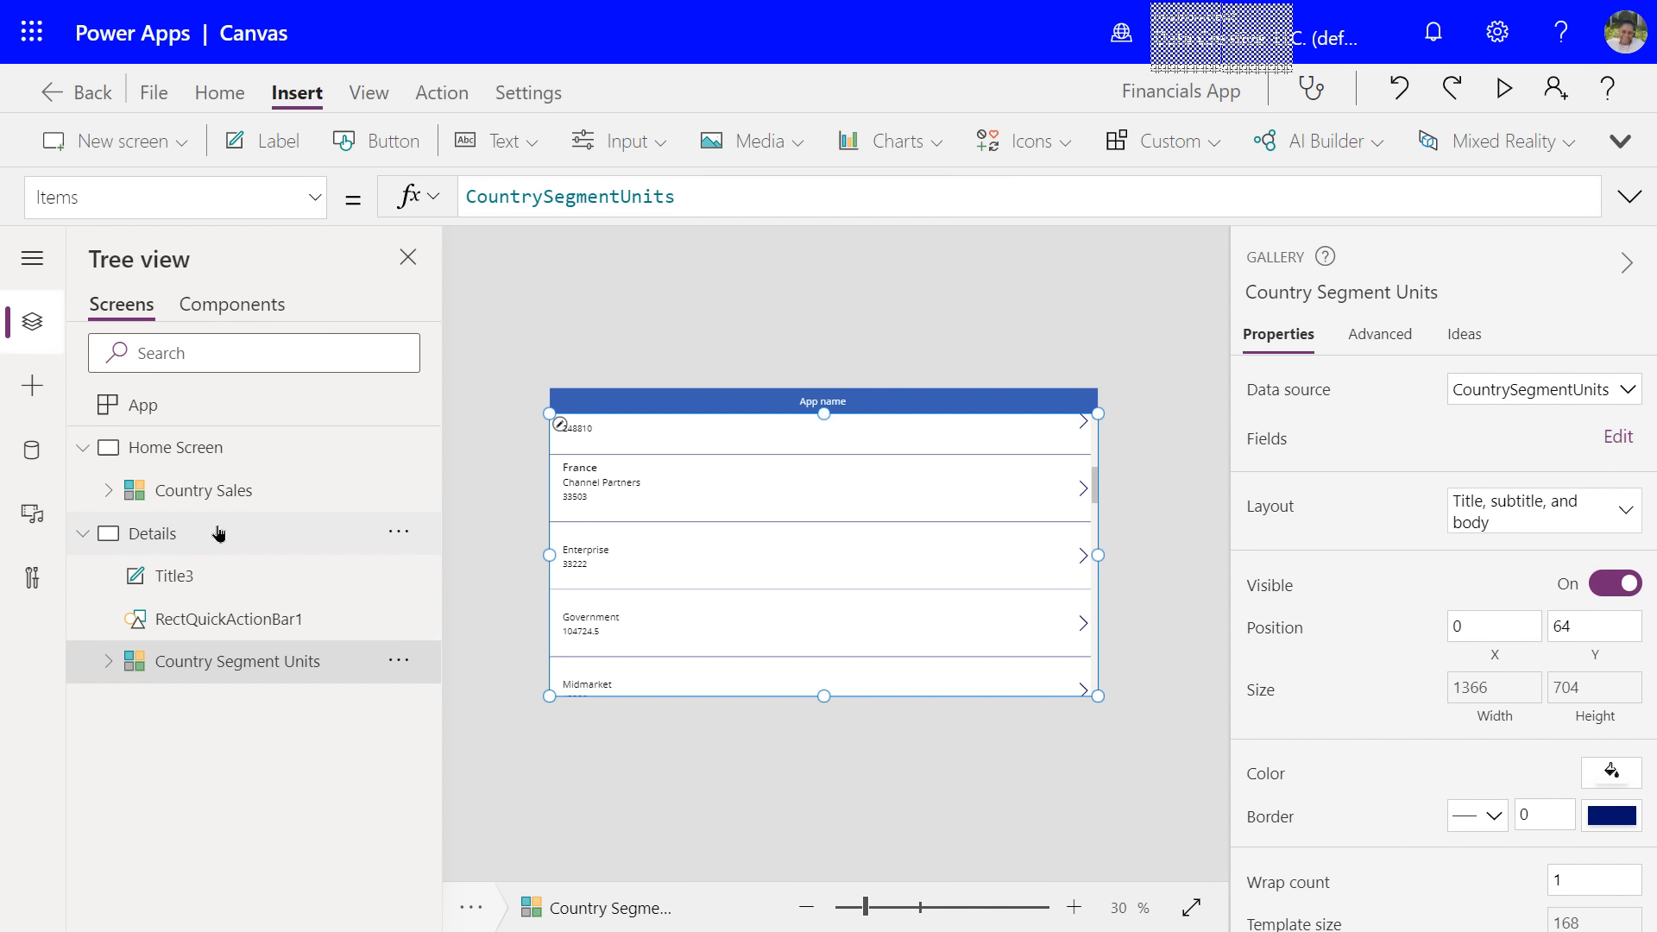
# - Preview the Details screen, browse the country segment entries and try the Small Business item's details arrow, then close the preview
pyautogui.click(1504, 90)
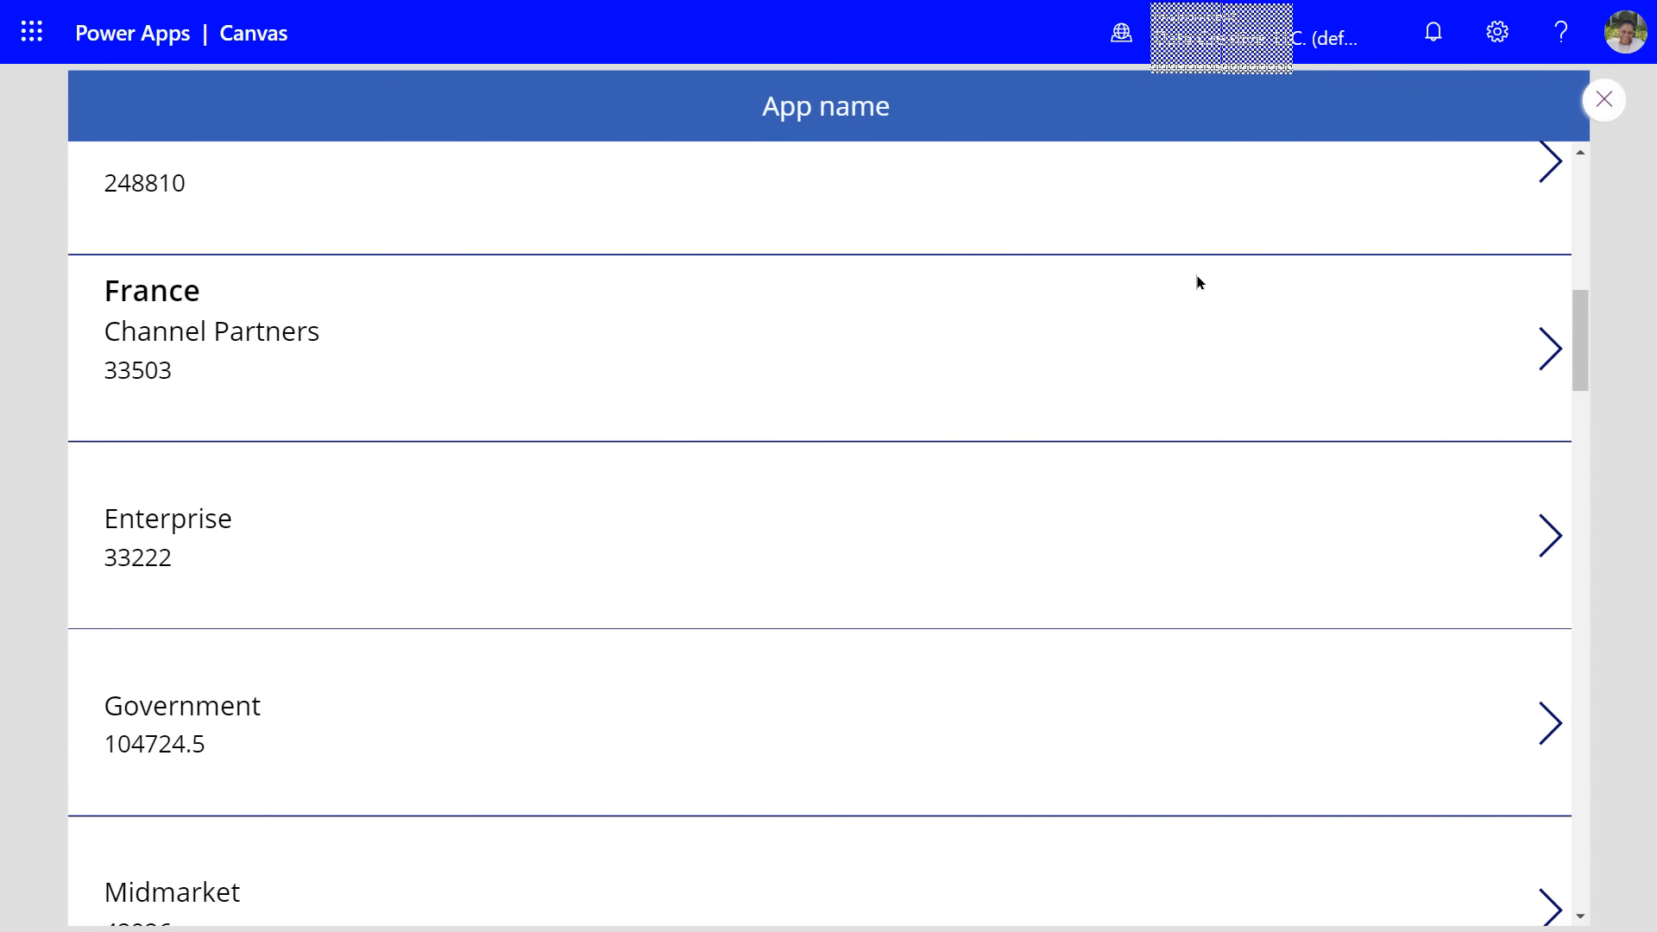
pyautogui.scroll(3, 1194, 281)
pyautogui.scroll(10, 1194, 283)
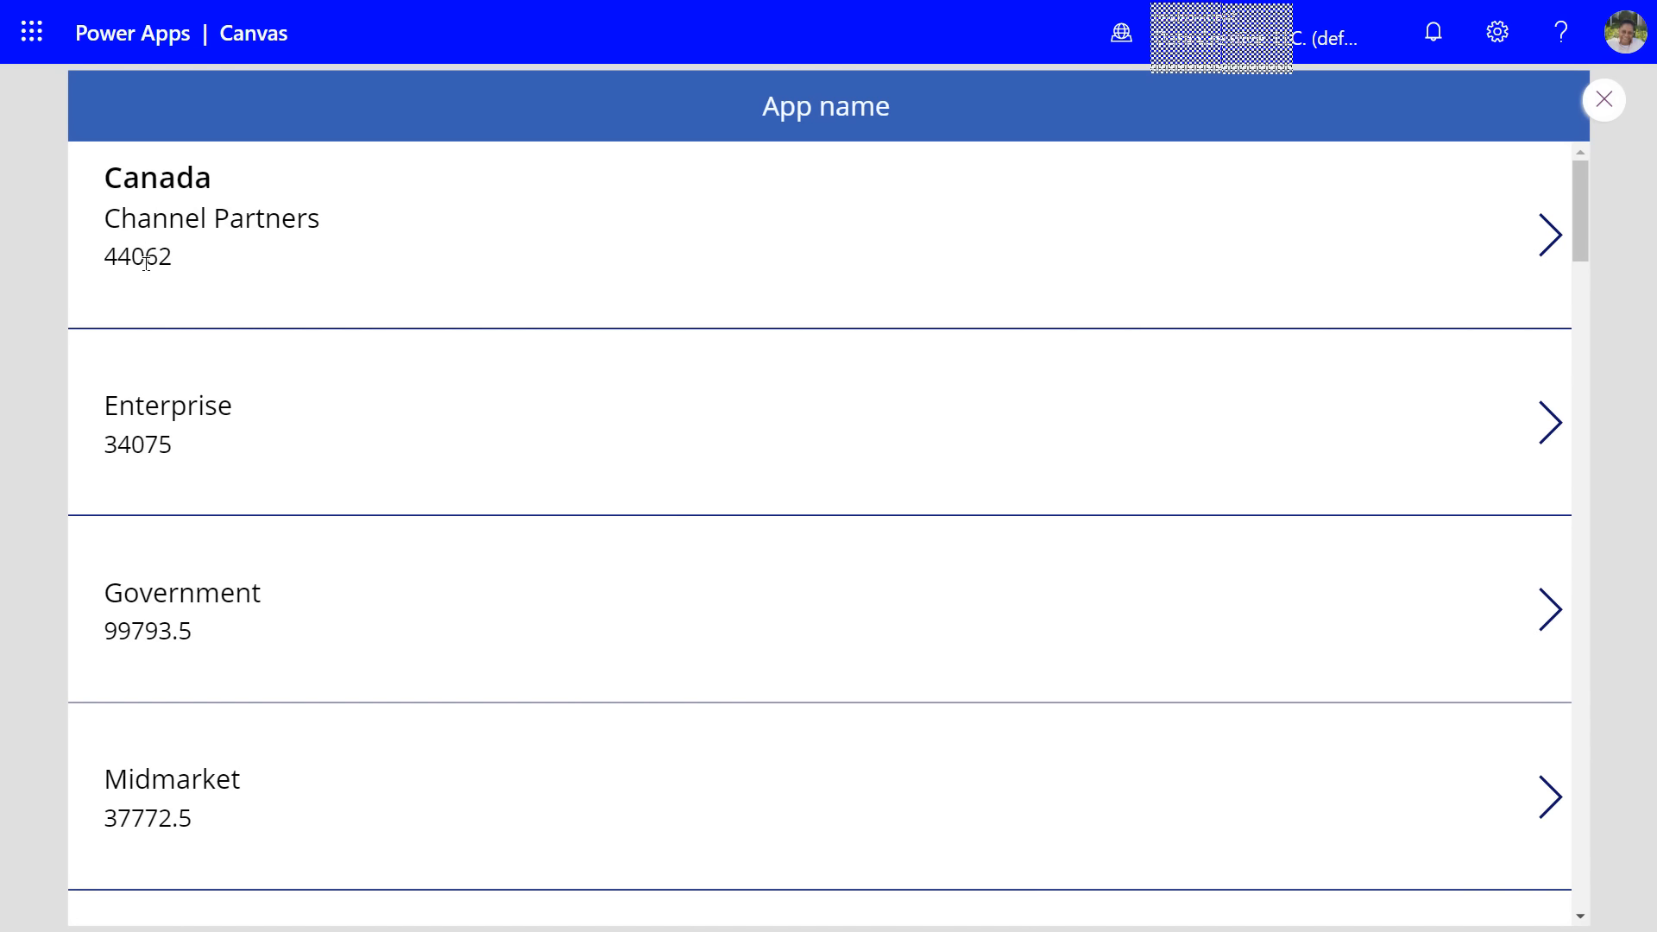
pyautogui.scroll(-5, 185, 296)
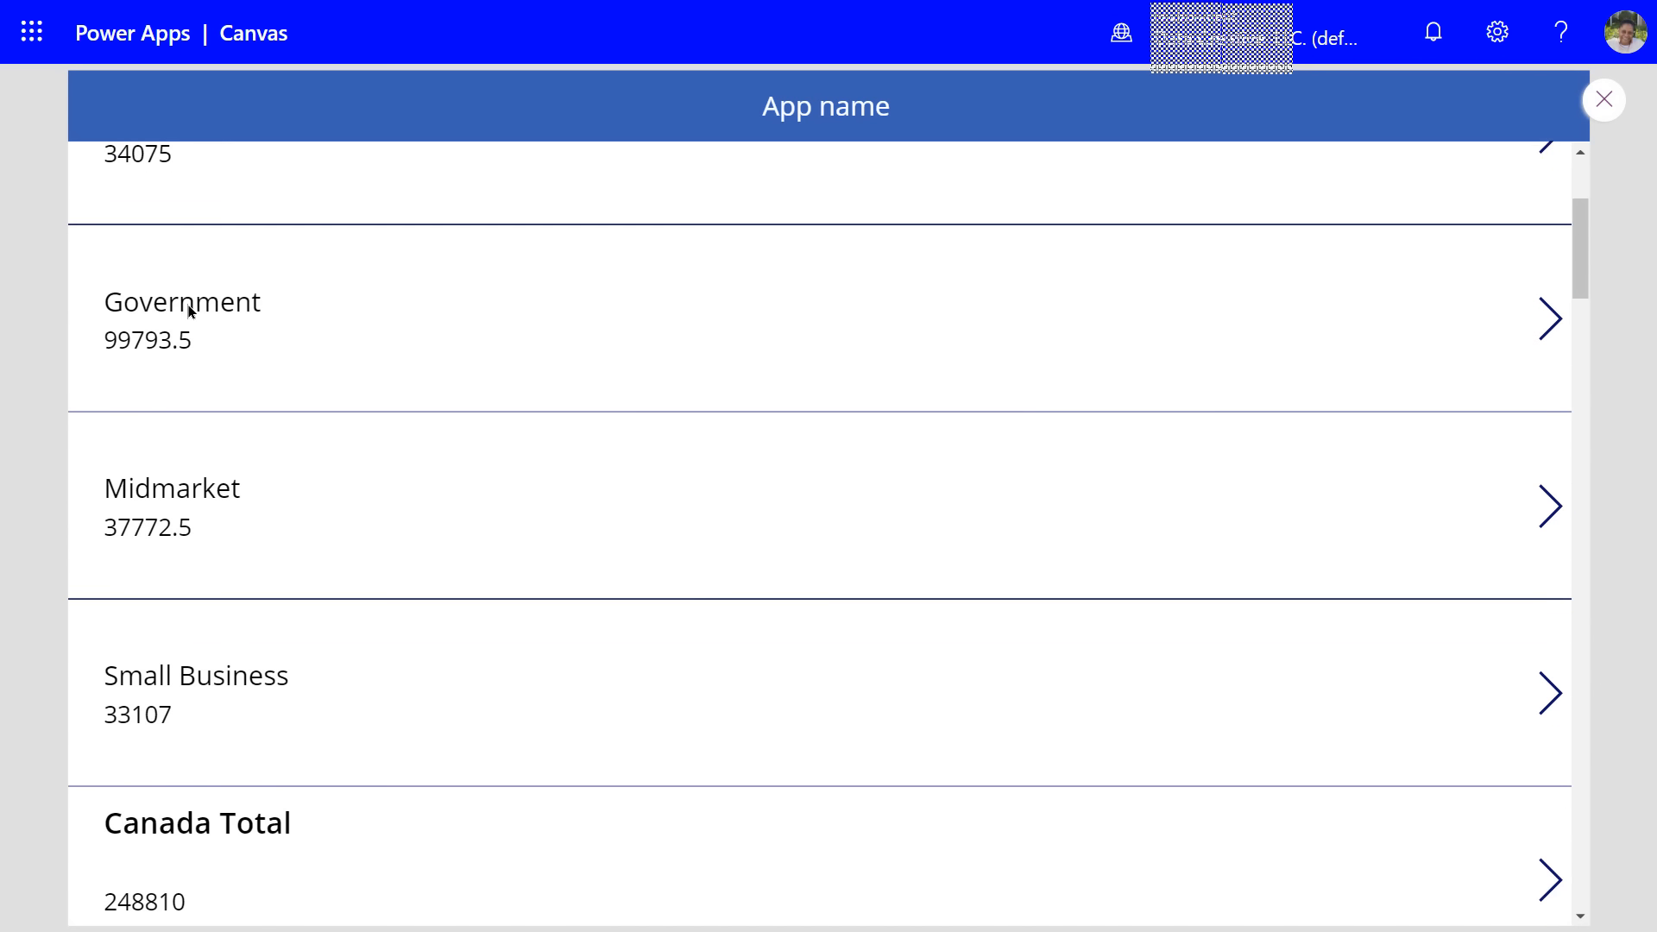
pyautogui.scroll(-3, 188, 308)
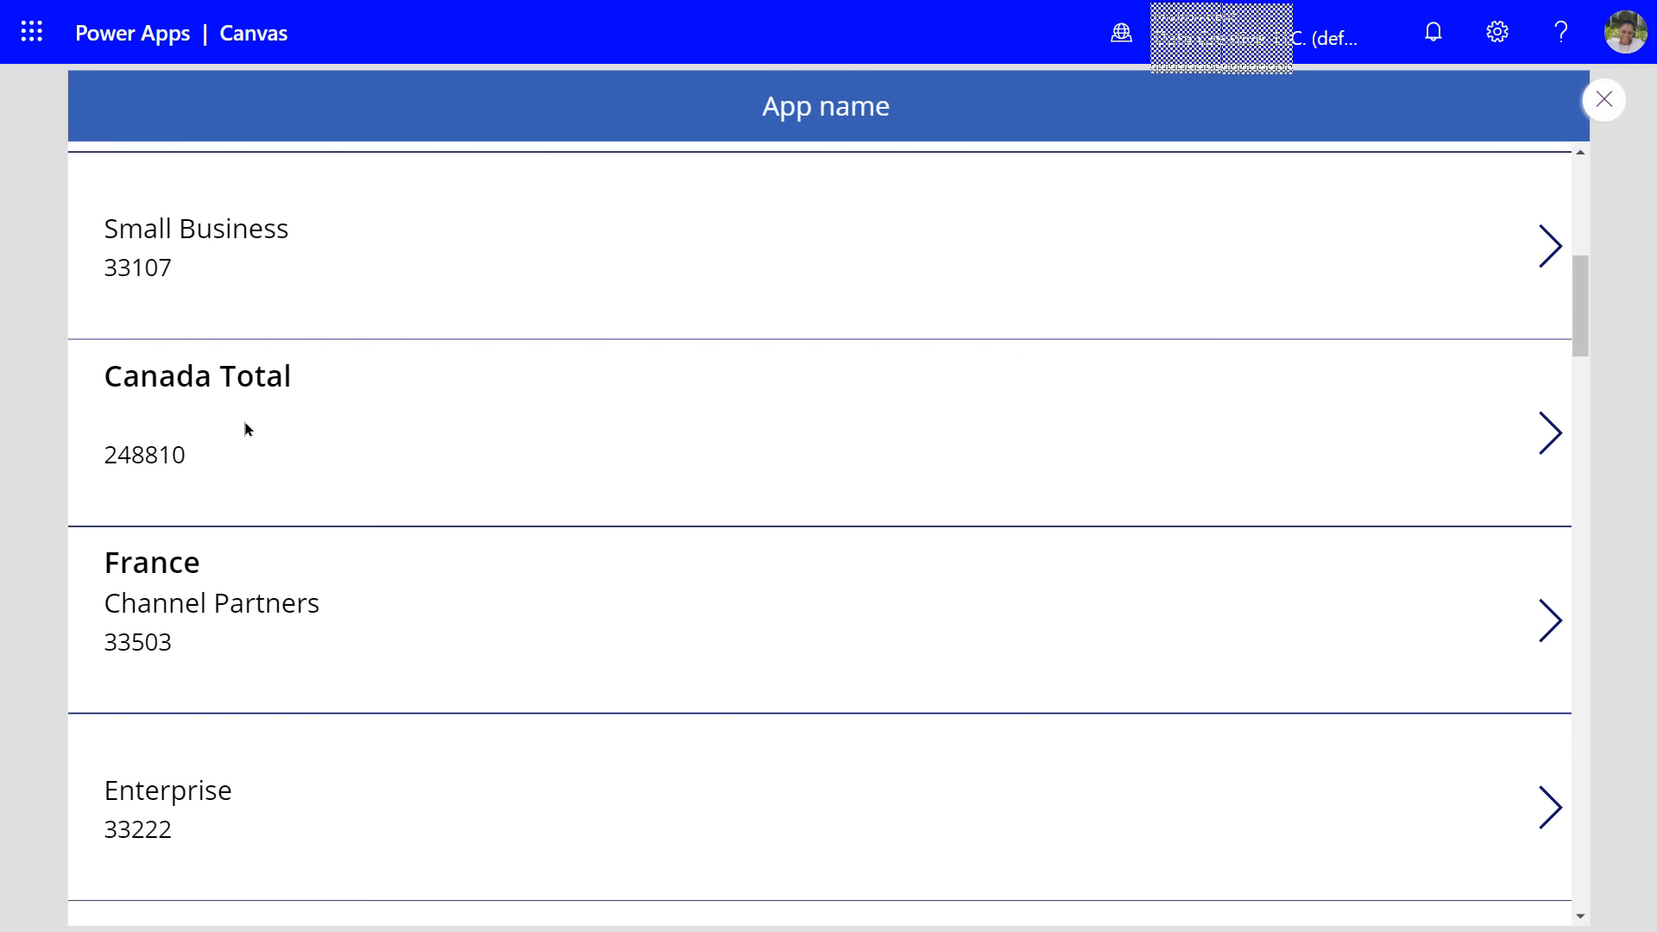
pyautogui.scroll(-4, 245, 423)
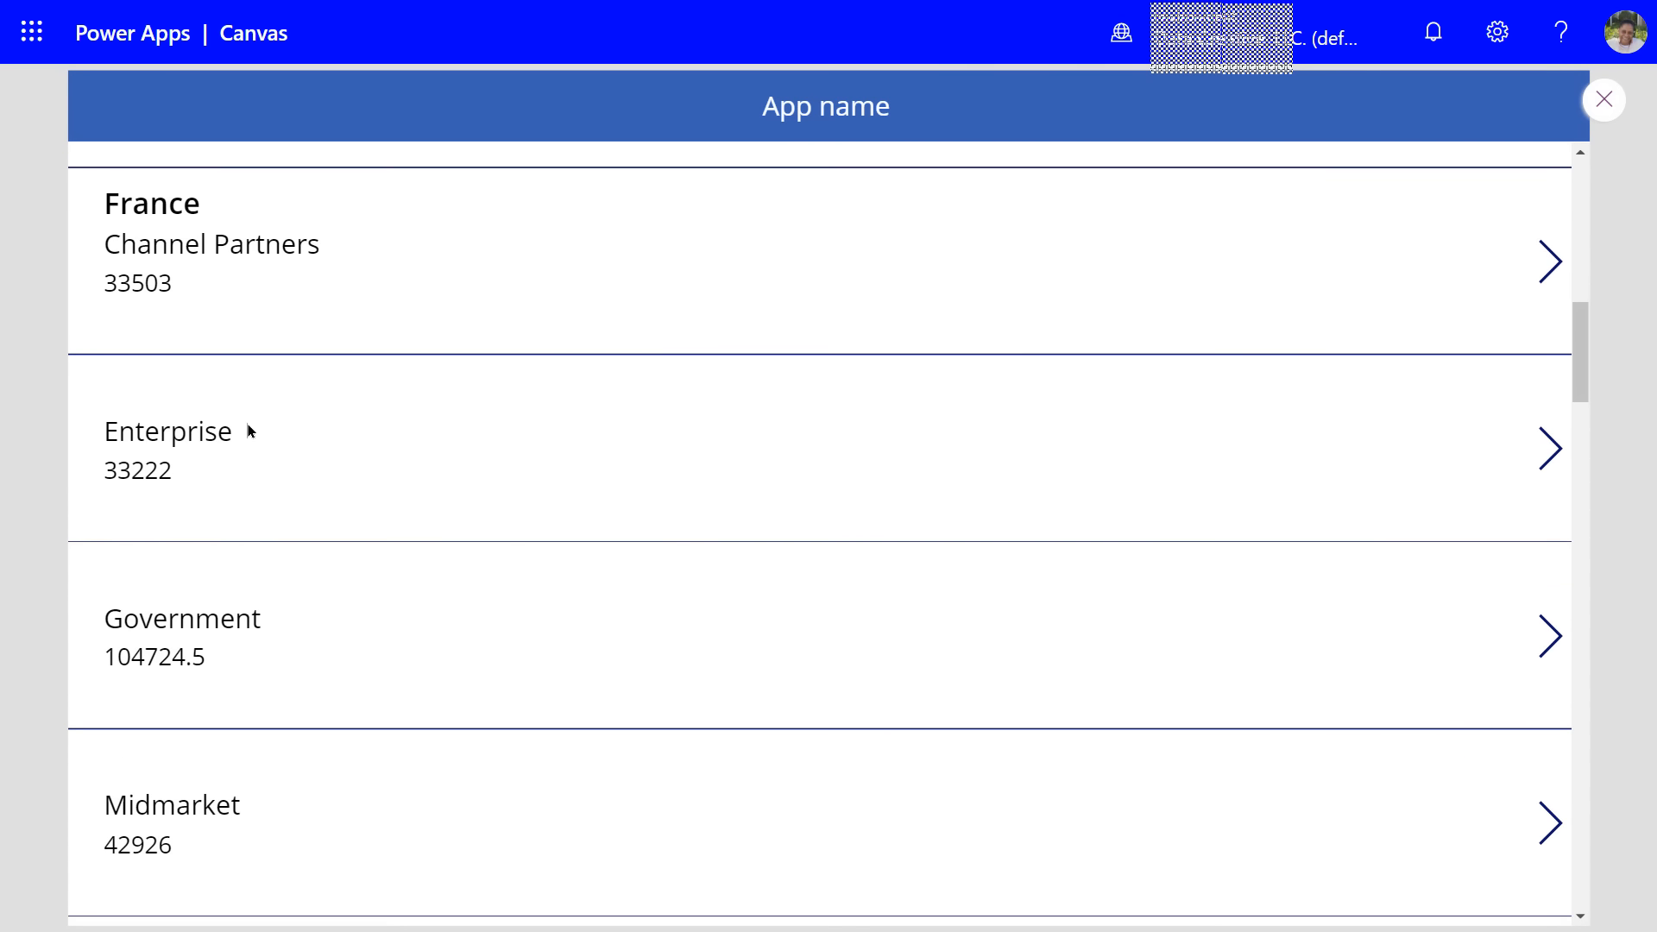
pyautogui.scroll(-5, 246, 421)
pyautogui.scroll(3, 653, 371)
pyautogui.scroll(6, 654, 369)
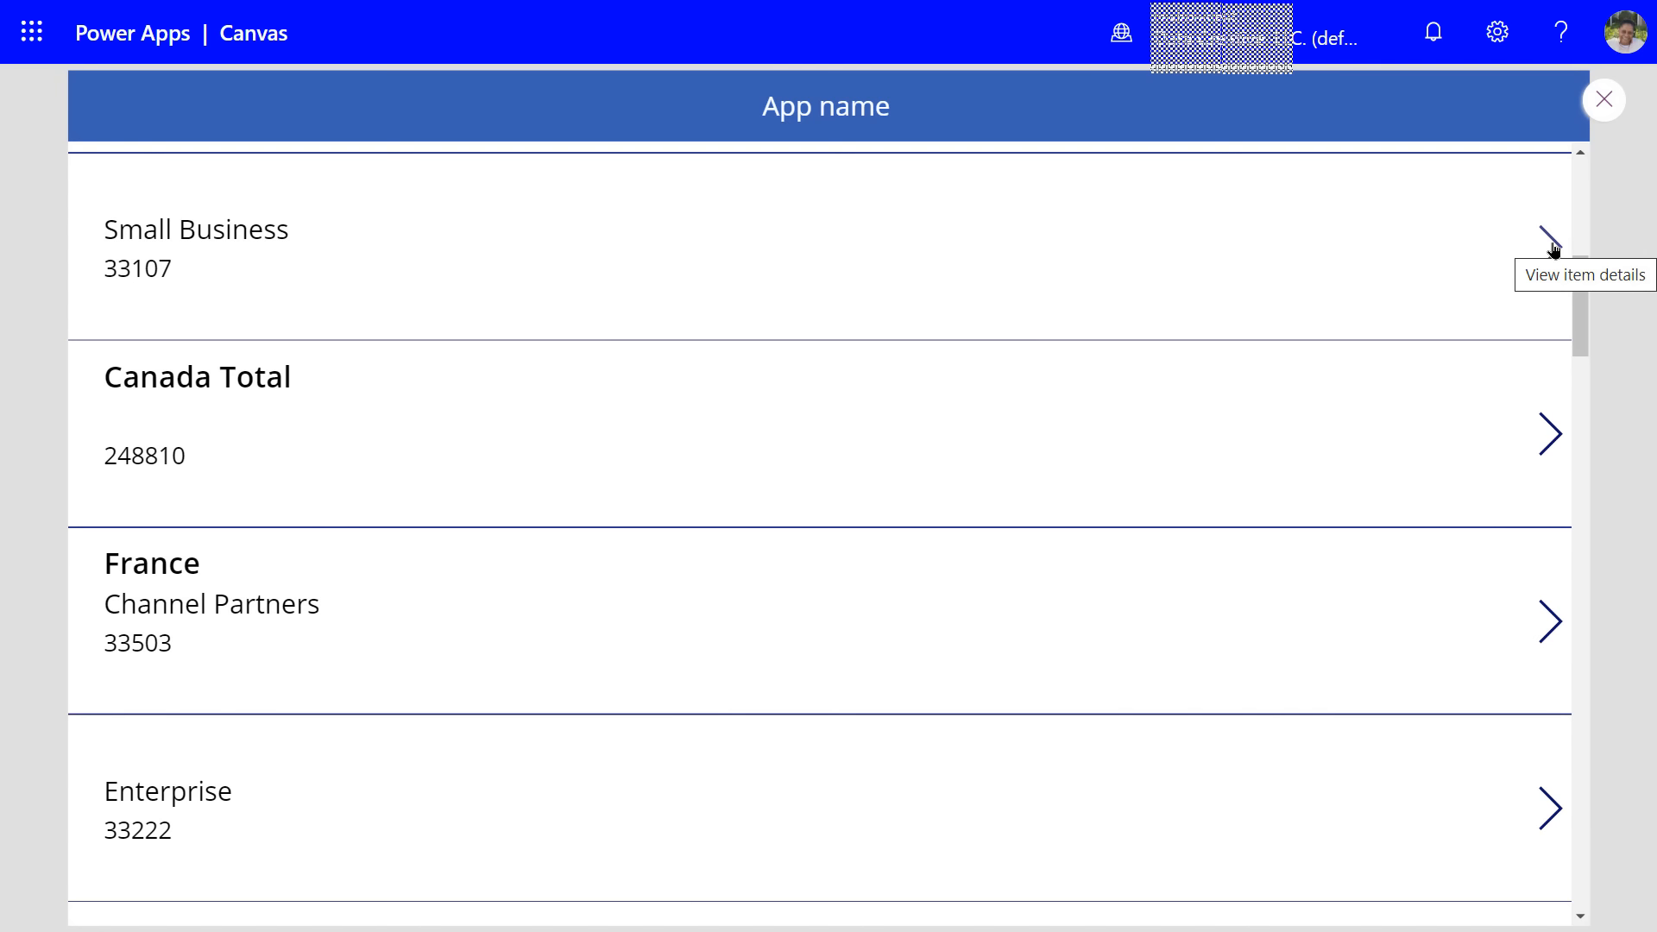
pyautogui.click(1553, 248)
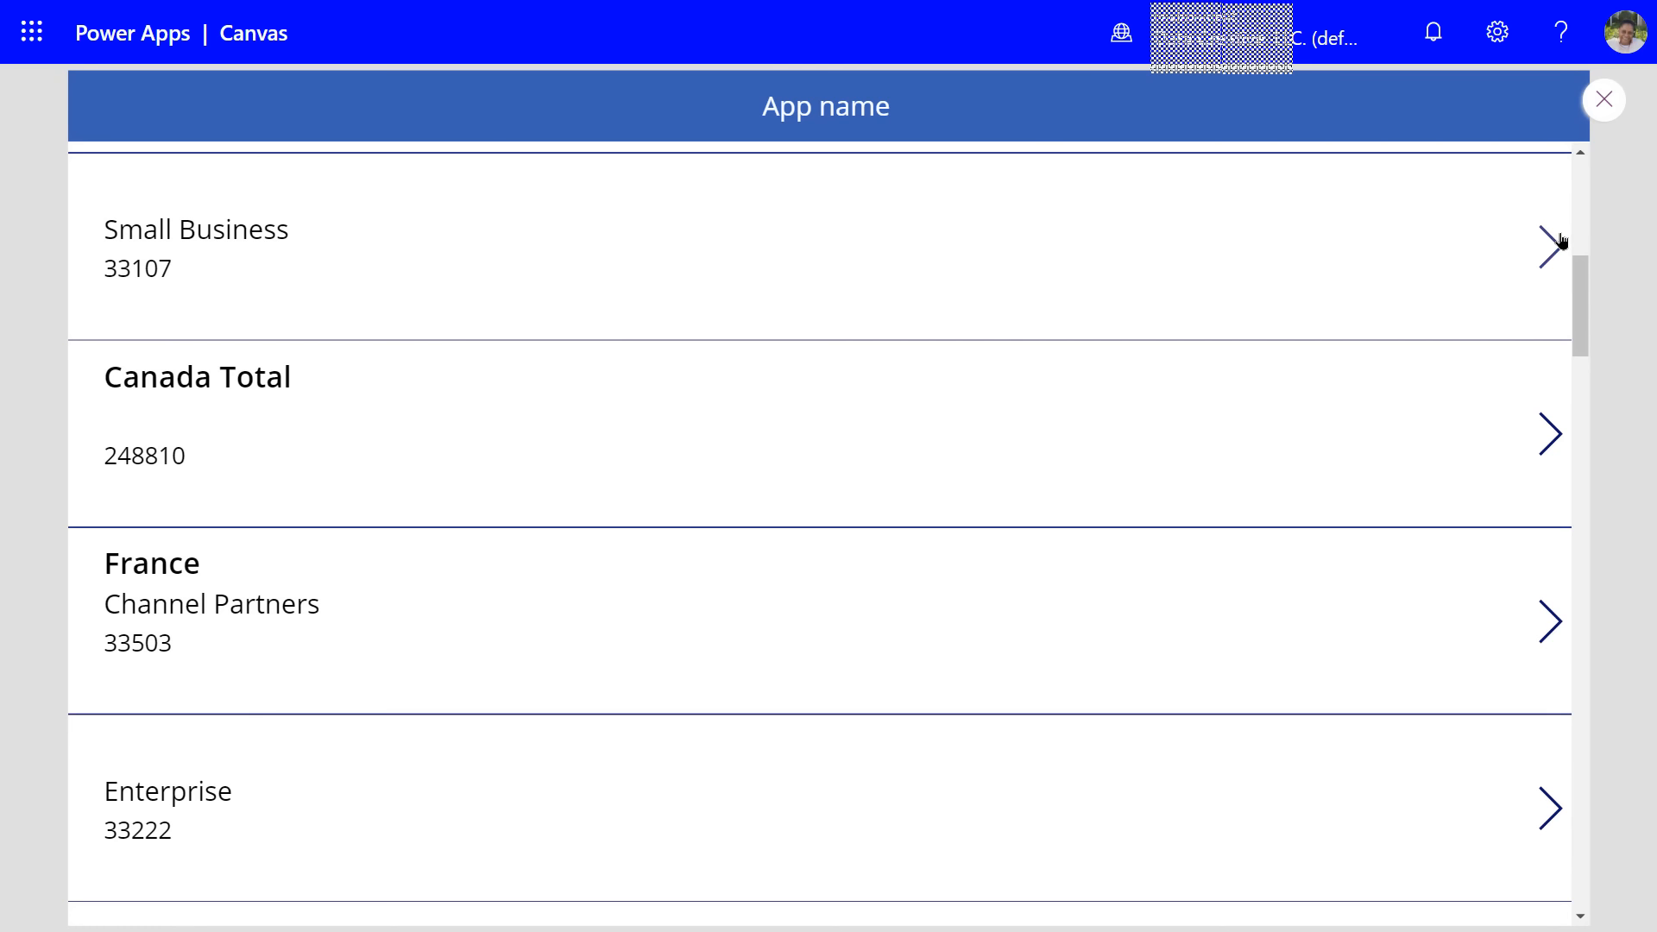
pyautogui.scroll(3, 1584, 249)
pyautogui.scroll(6, 1584, 248)
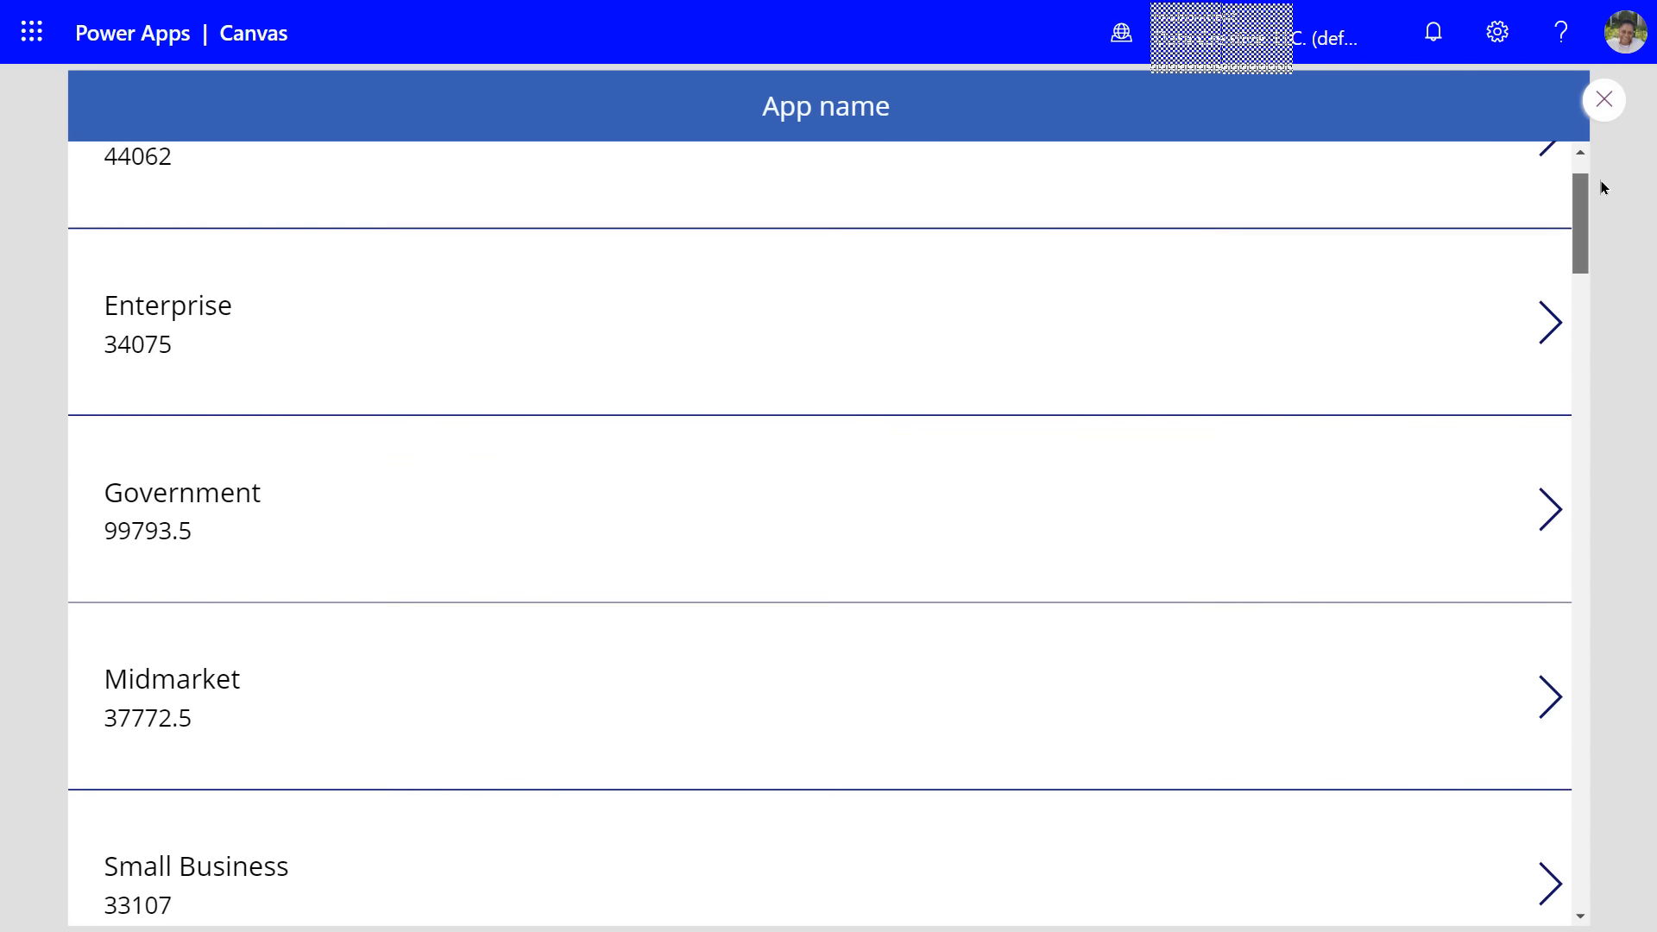
pyautogui.click(1606, 100)
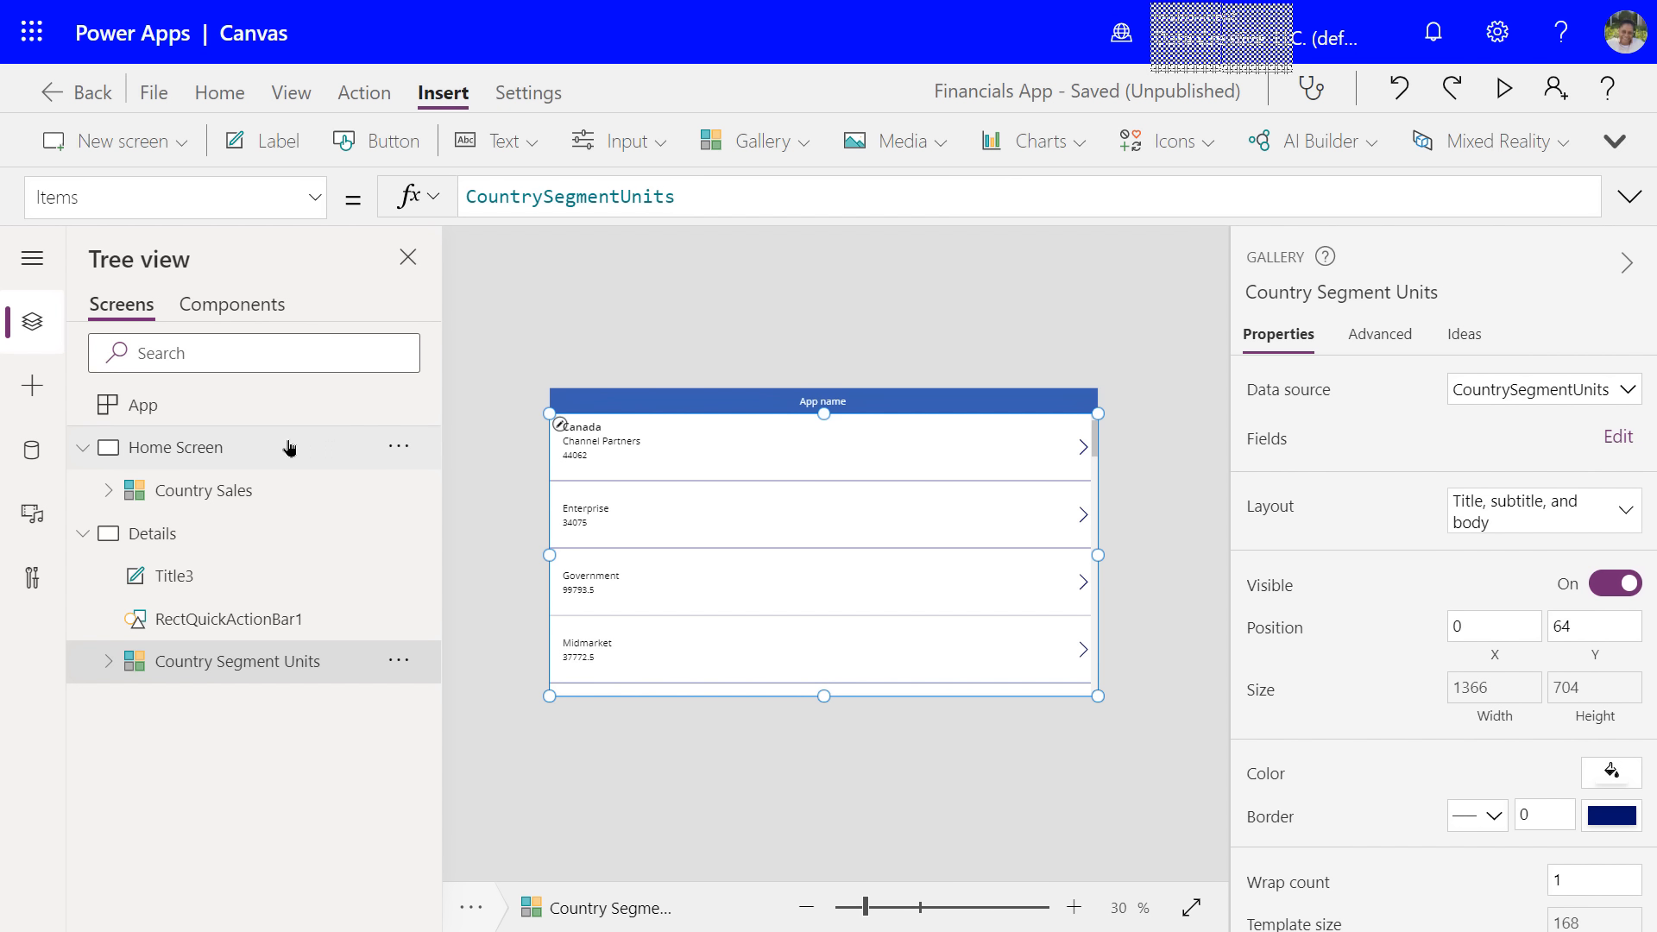
# - Set the Home Screen's fill to the light blue theme color RGBA(175, 191, 224, 1)
pyautogui.click(175, 450)
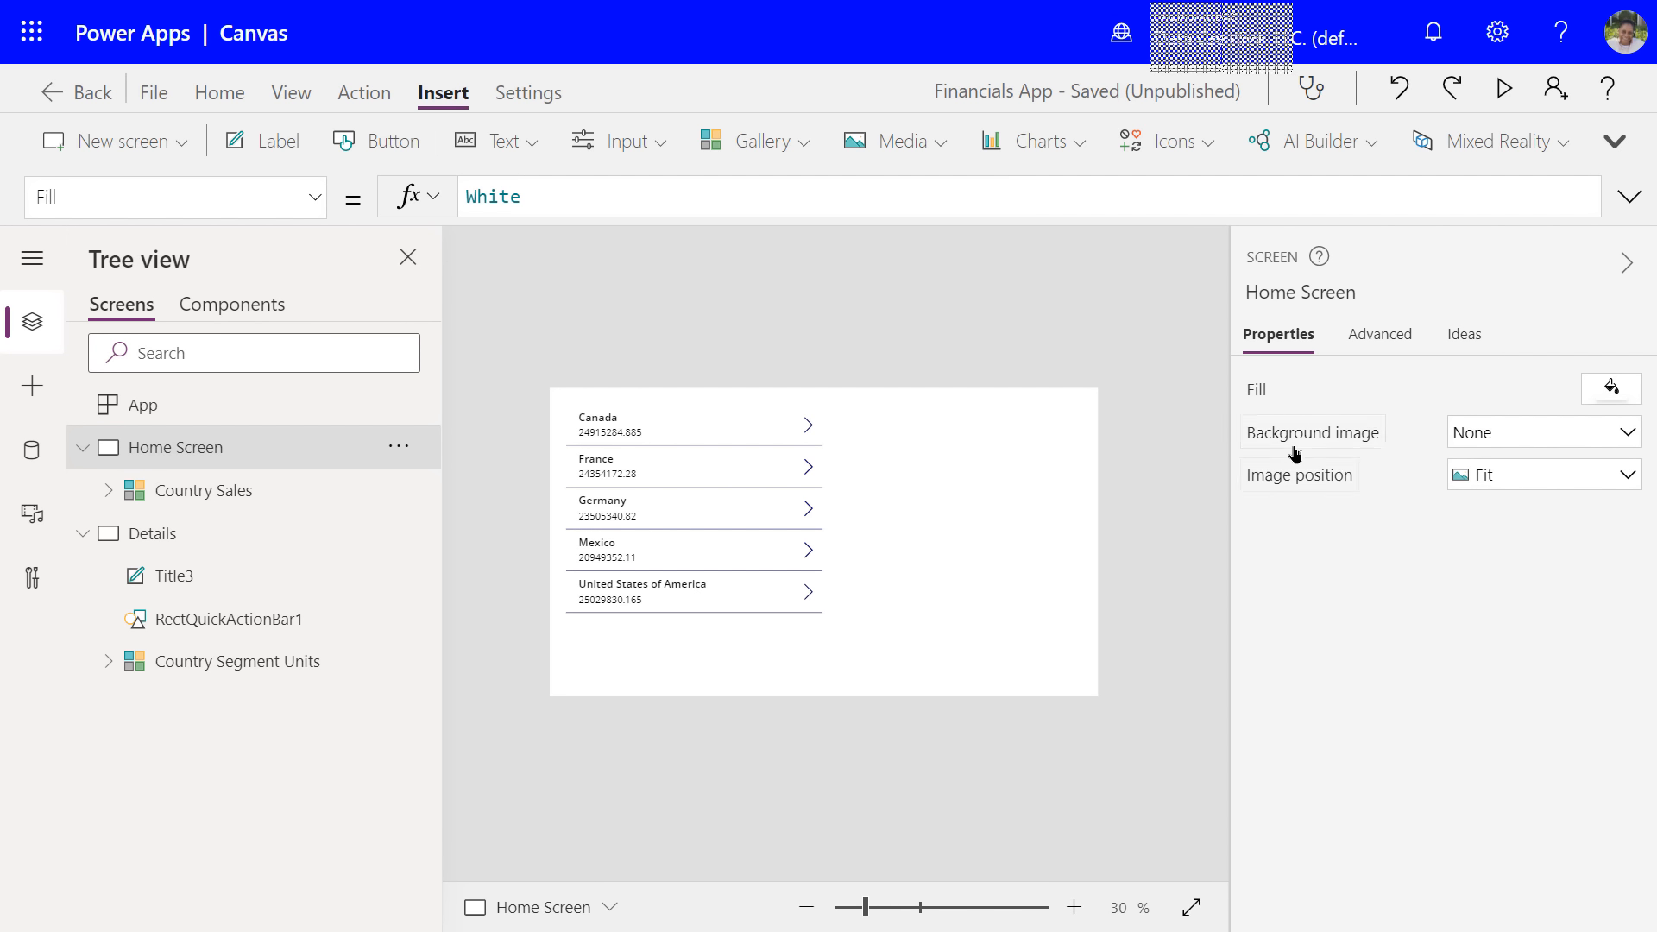
pyautogui.click(1612, 390)
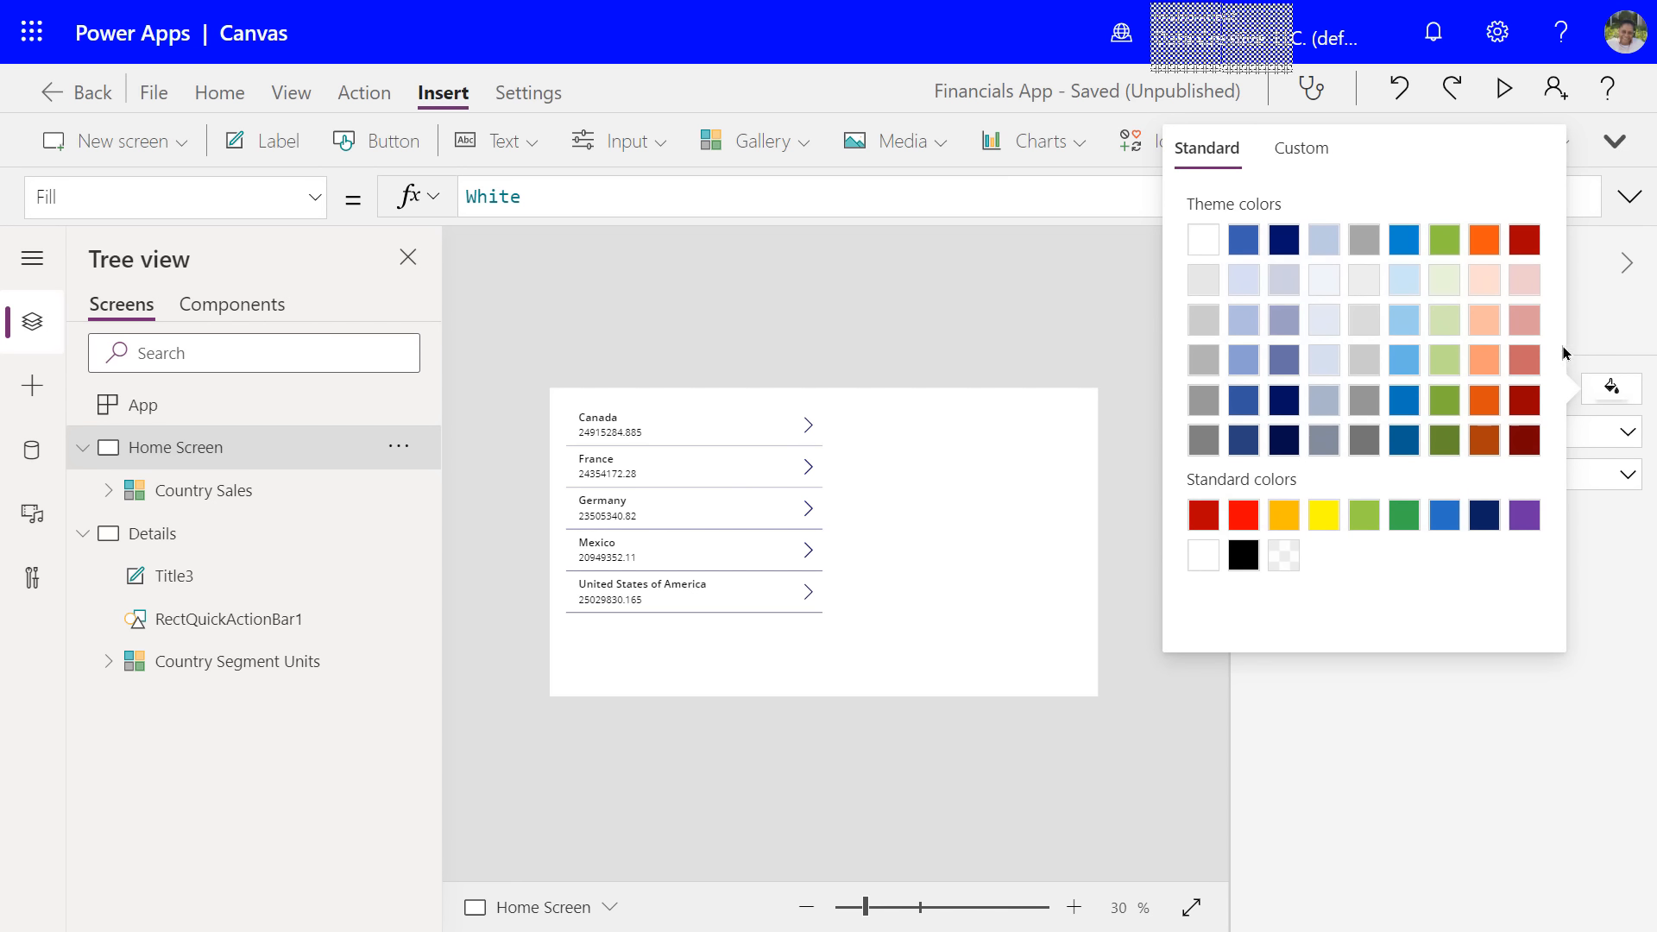
pyautogui.click(1245, 319)
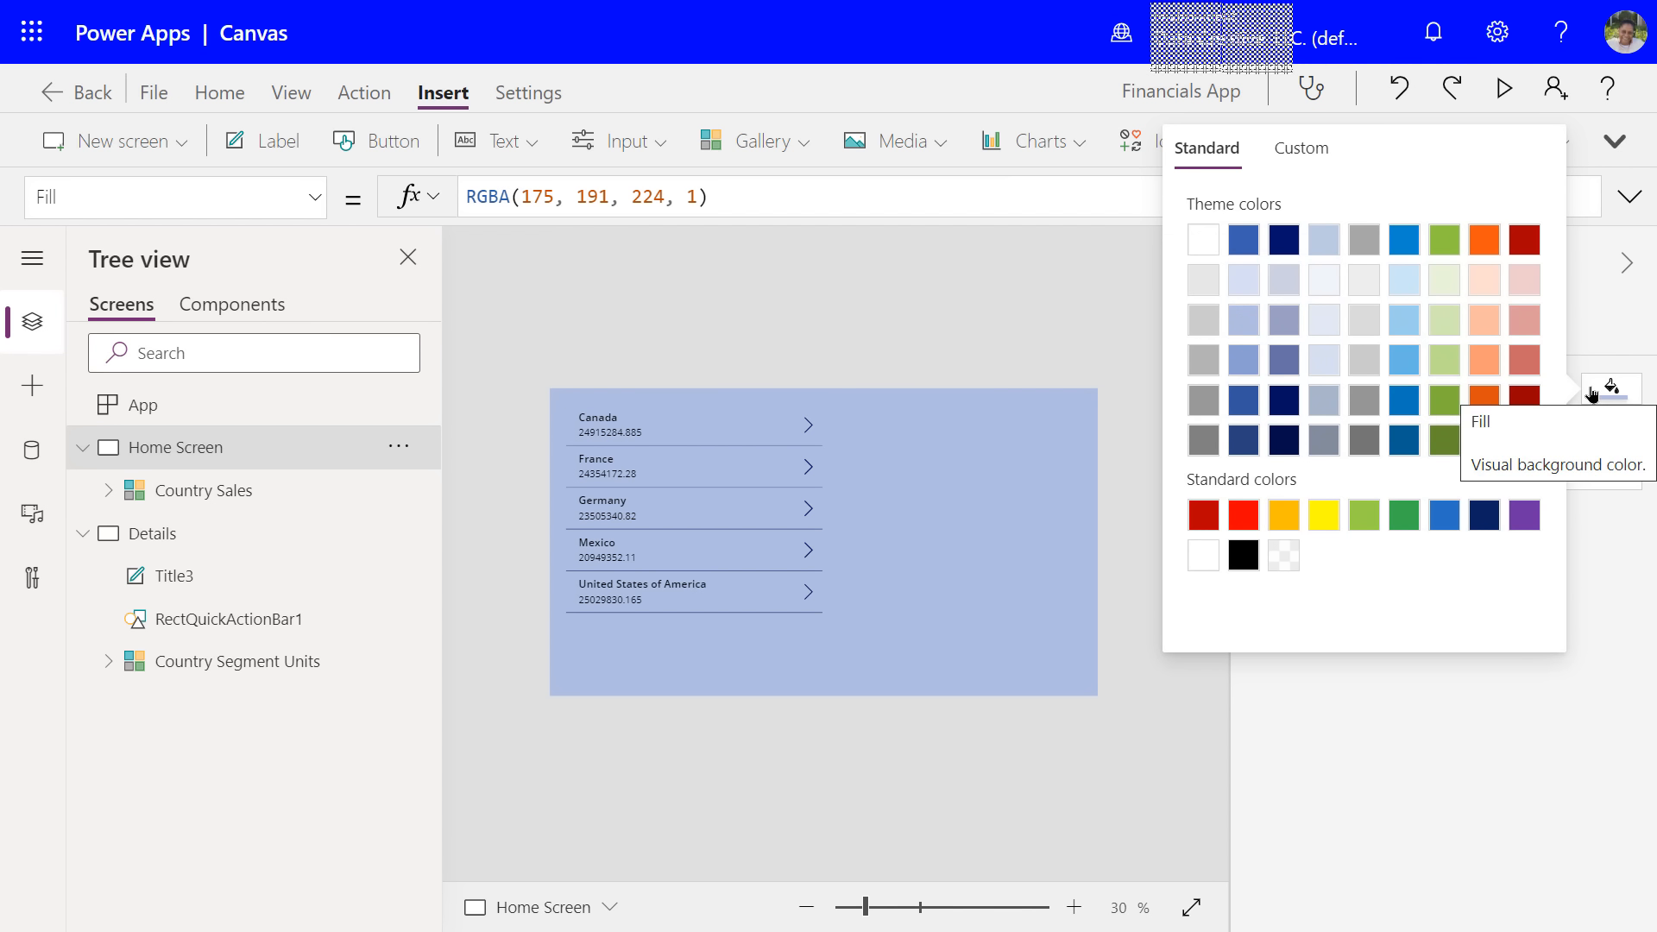
pyautogui.click(989, 324)
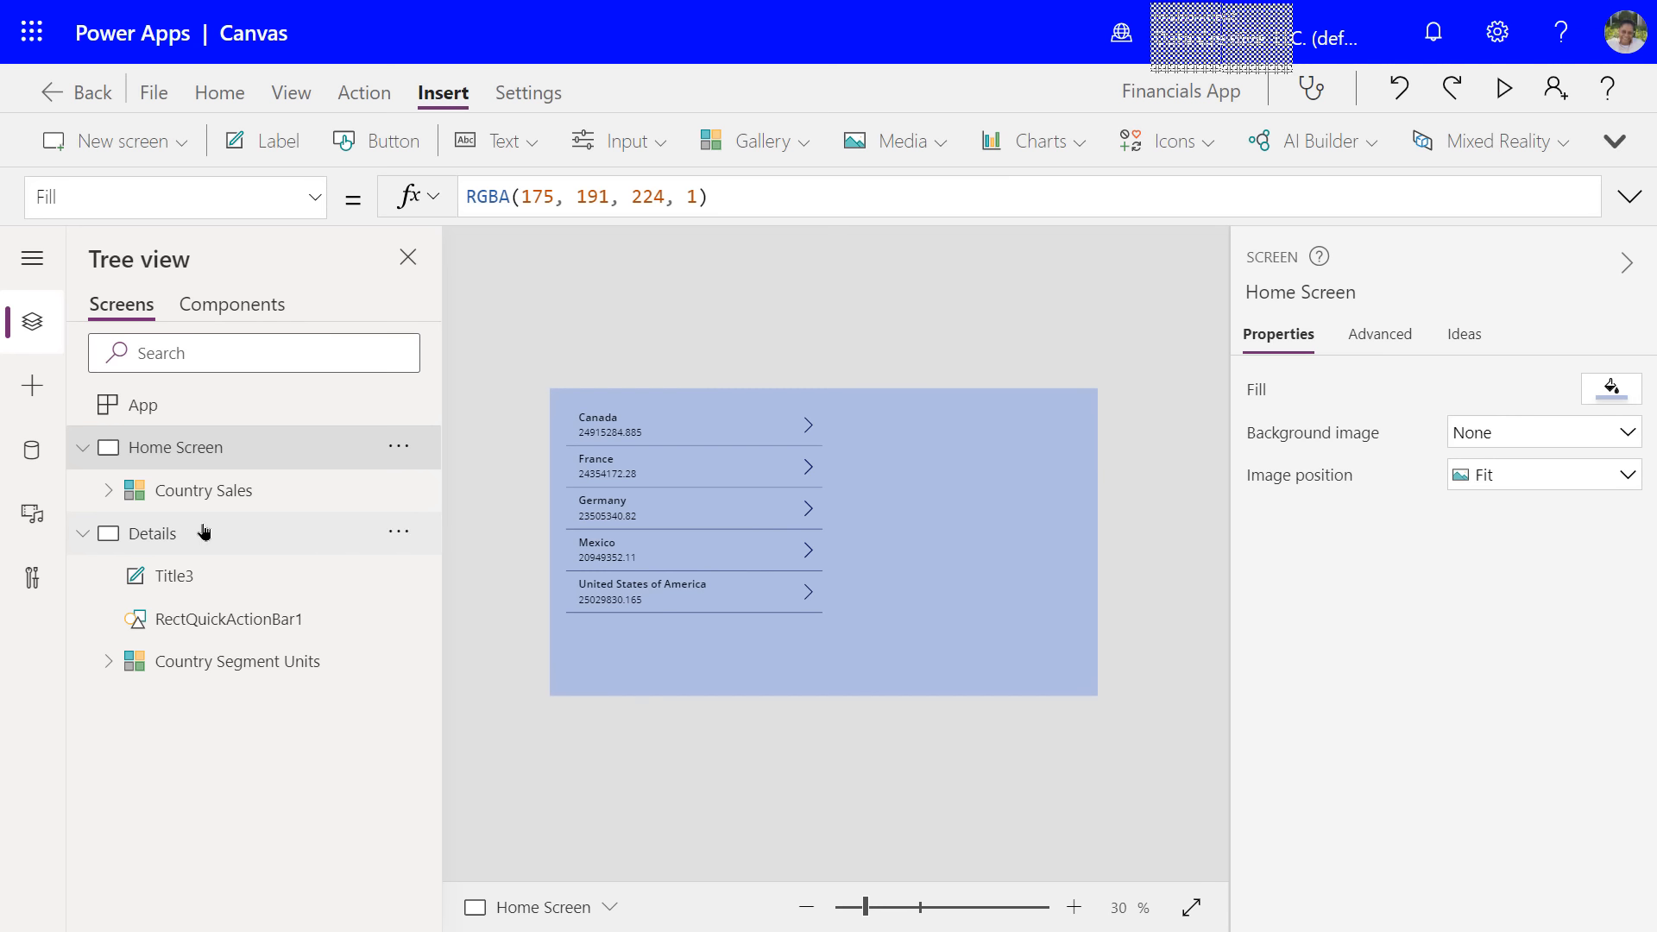
# - Apply the light blue theme color RGBA(175, 191, 224, 1) as the Details screen's fill
pyautogui.click(159, 542)
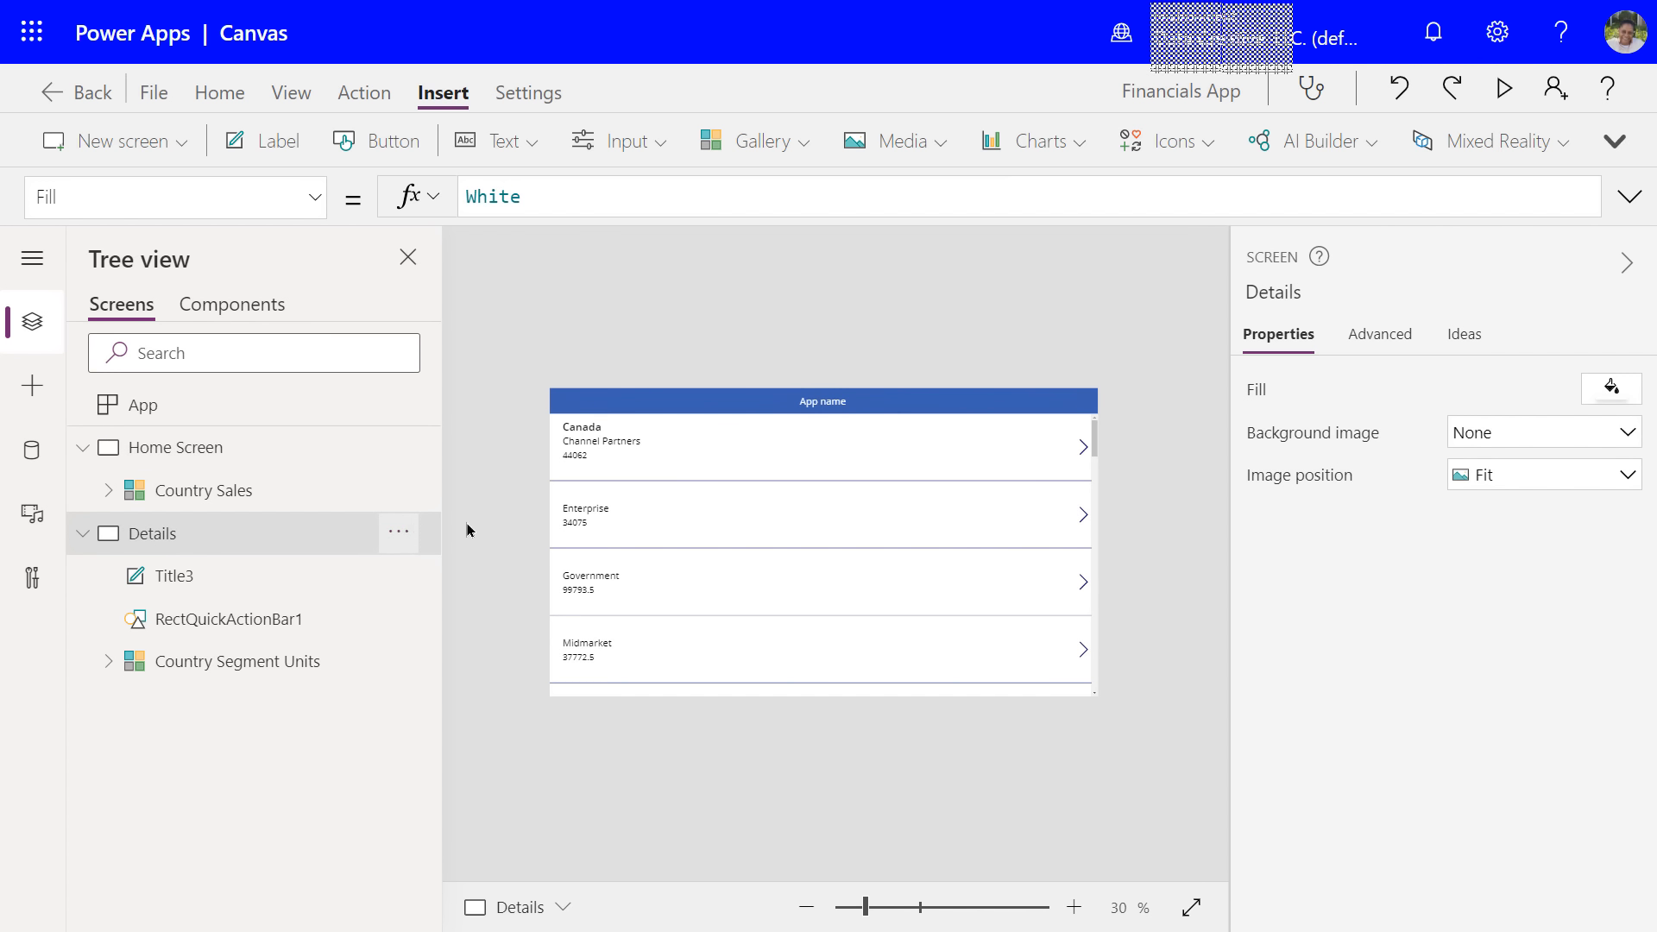
pyautogui.click(1612, 393)
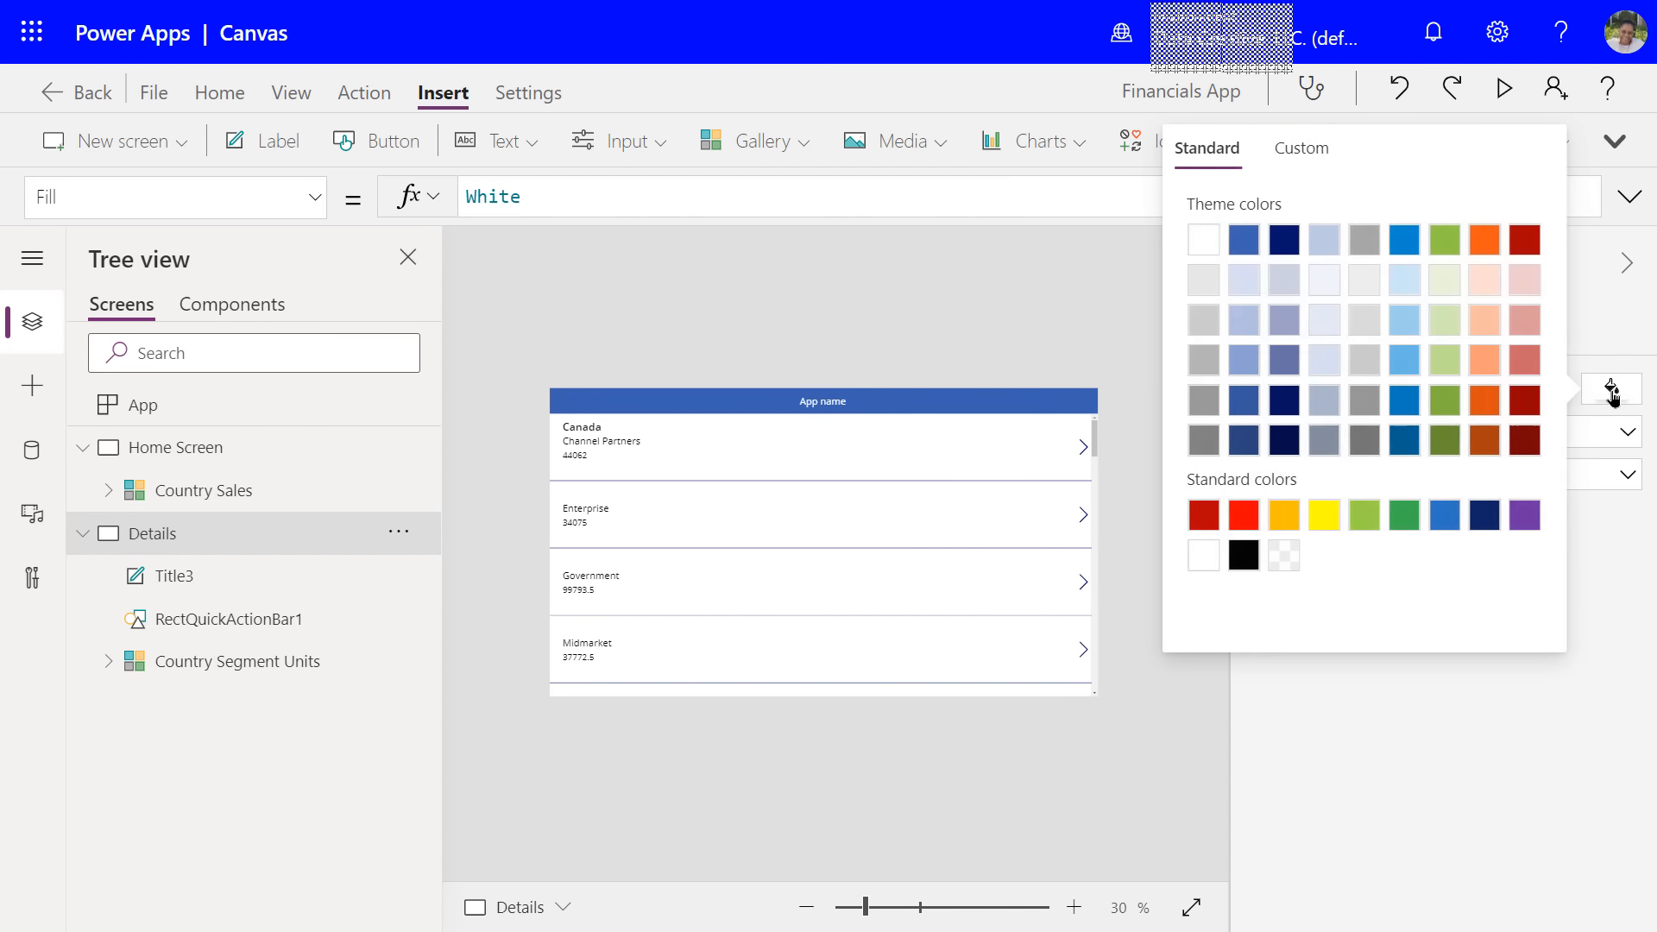
pyautogui.click(1243, 319)
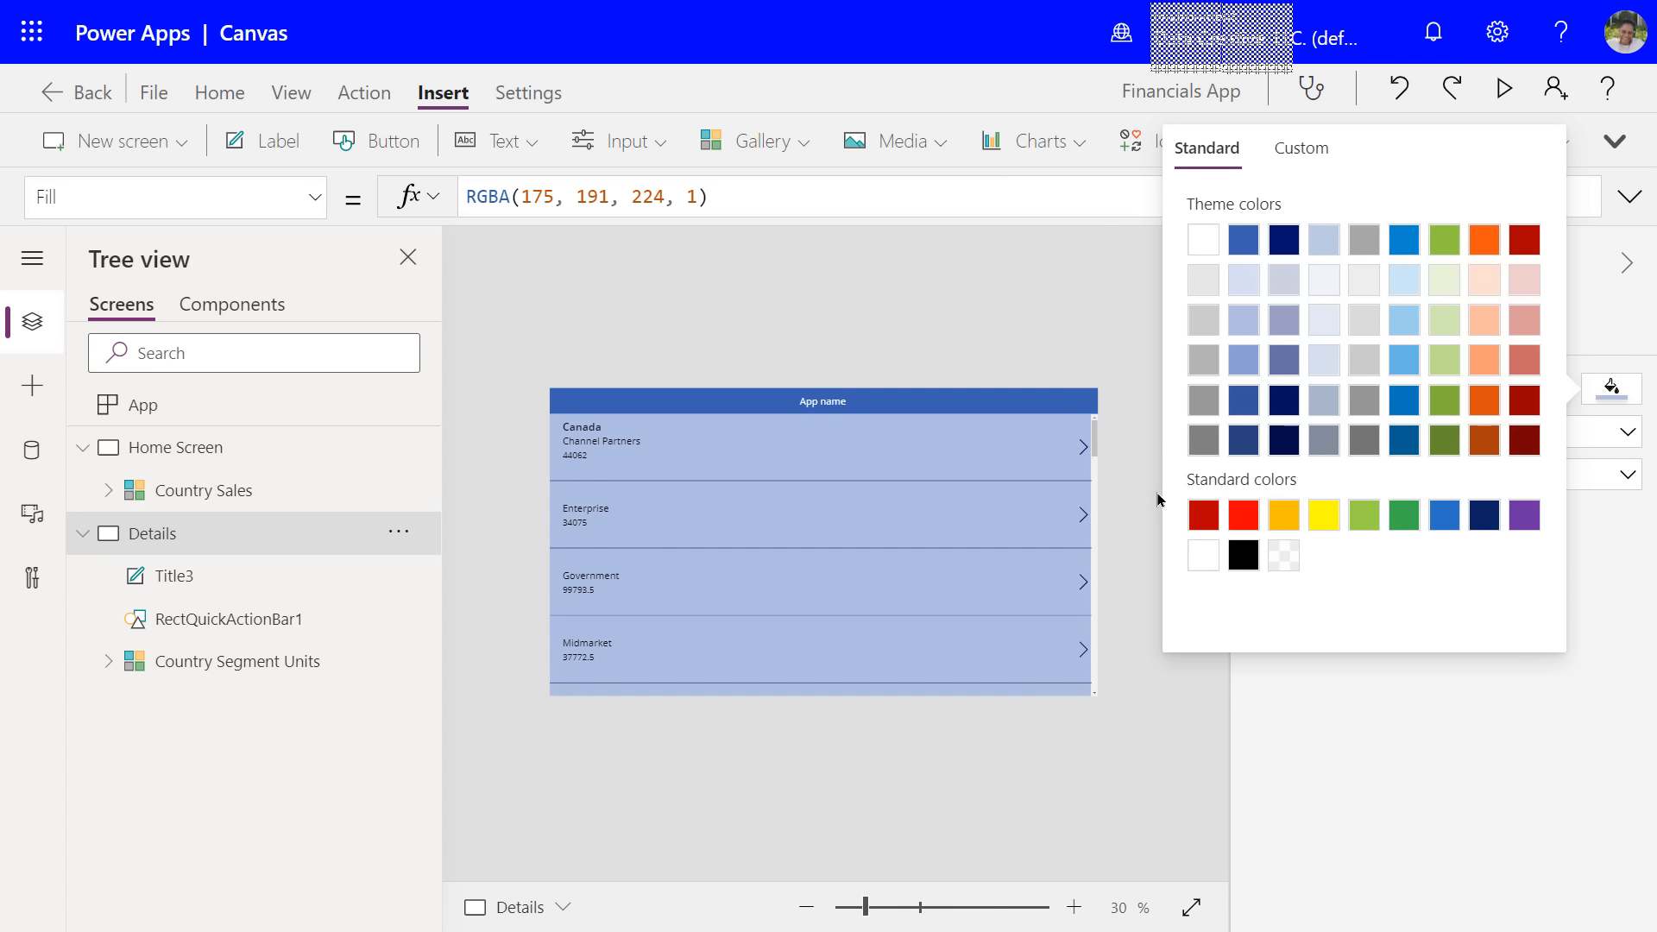
pyautogui.click(1113, 564)
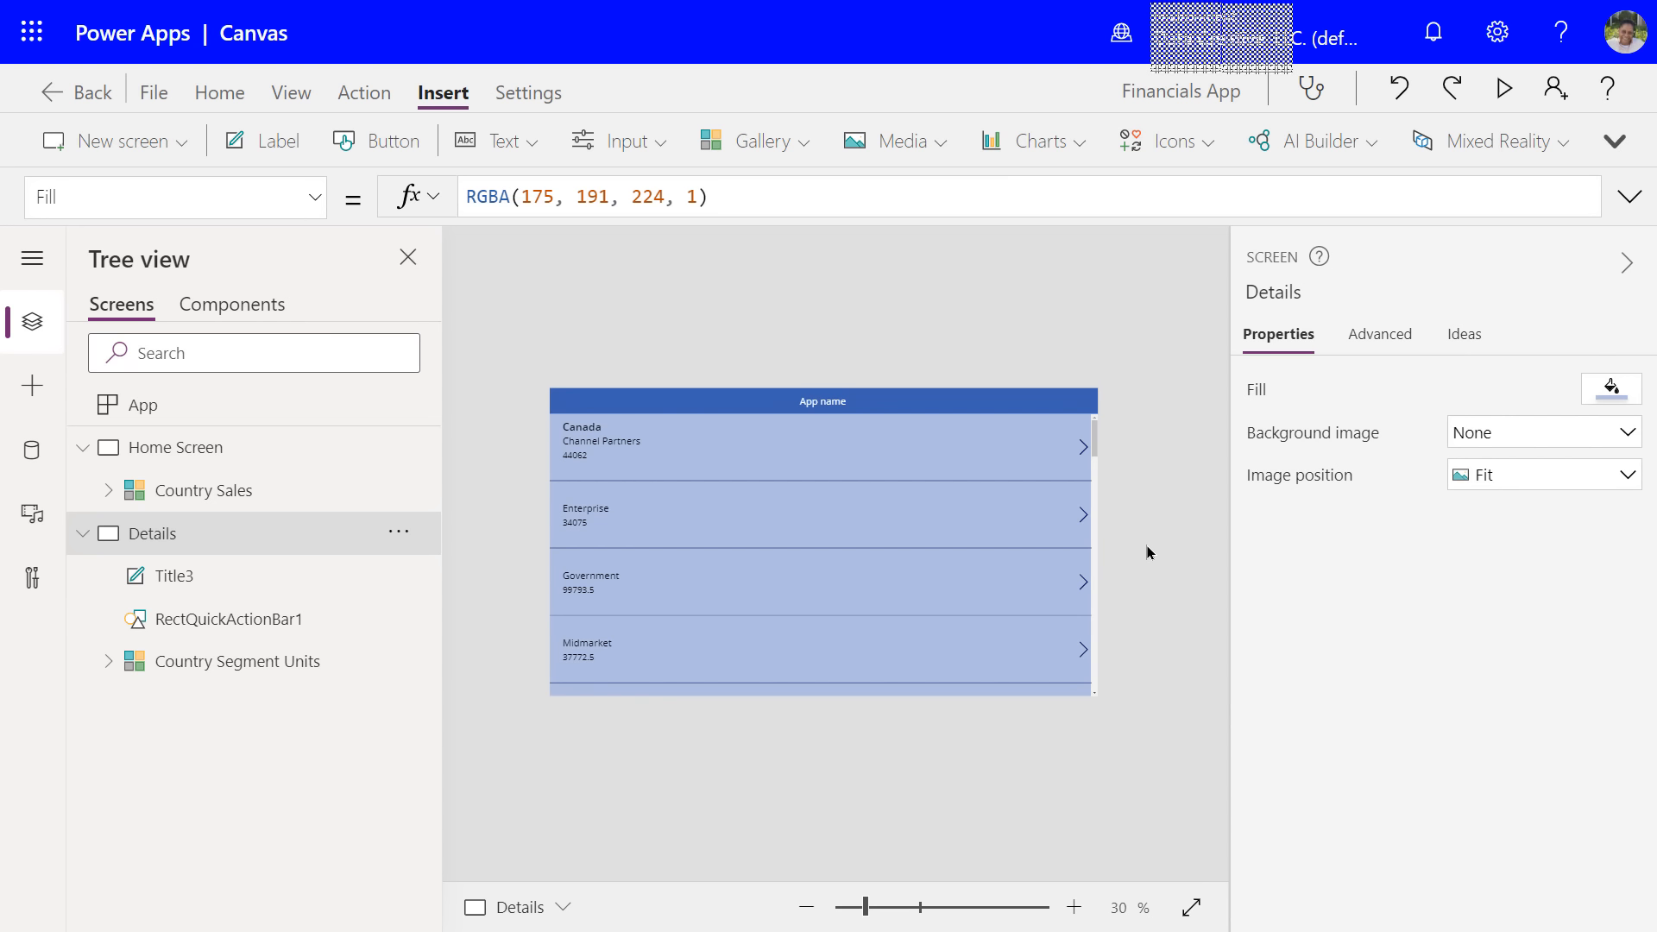
# - Replace the Details screen's title text with "Country, Segment, and Units"
pyautogui.doubleClick(834, 409)
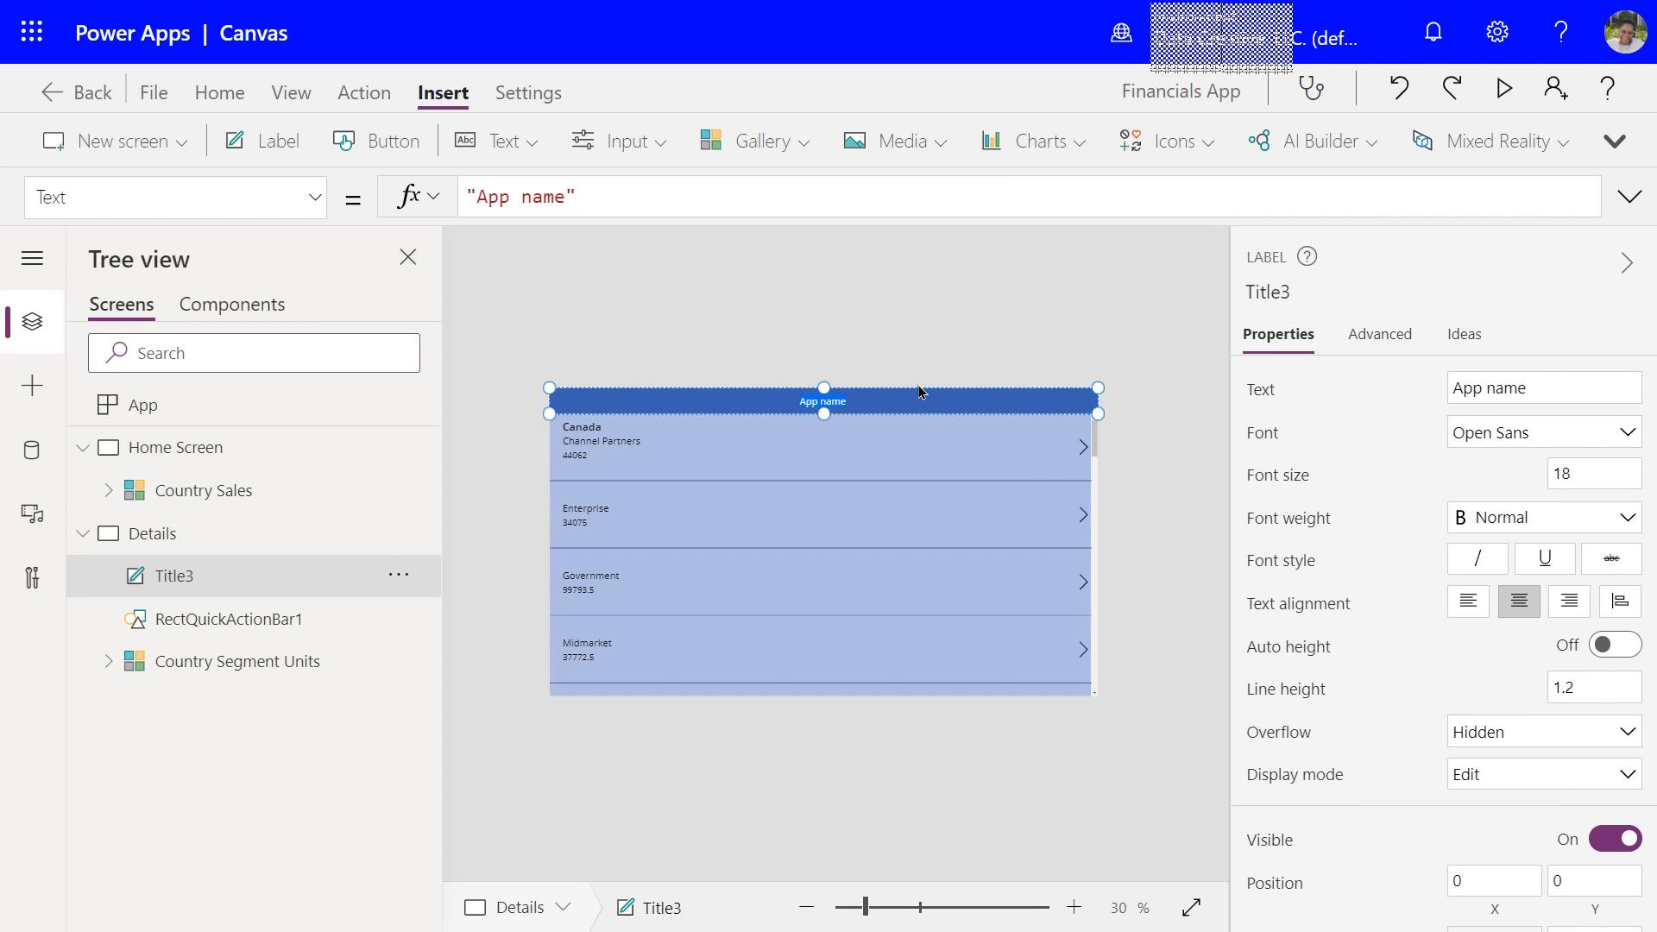
pyautogui.hotkey('ctrl', 's')
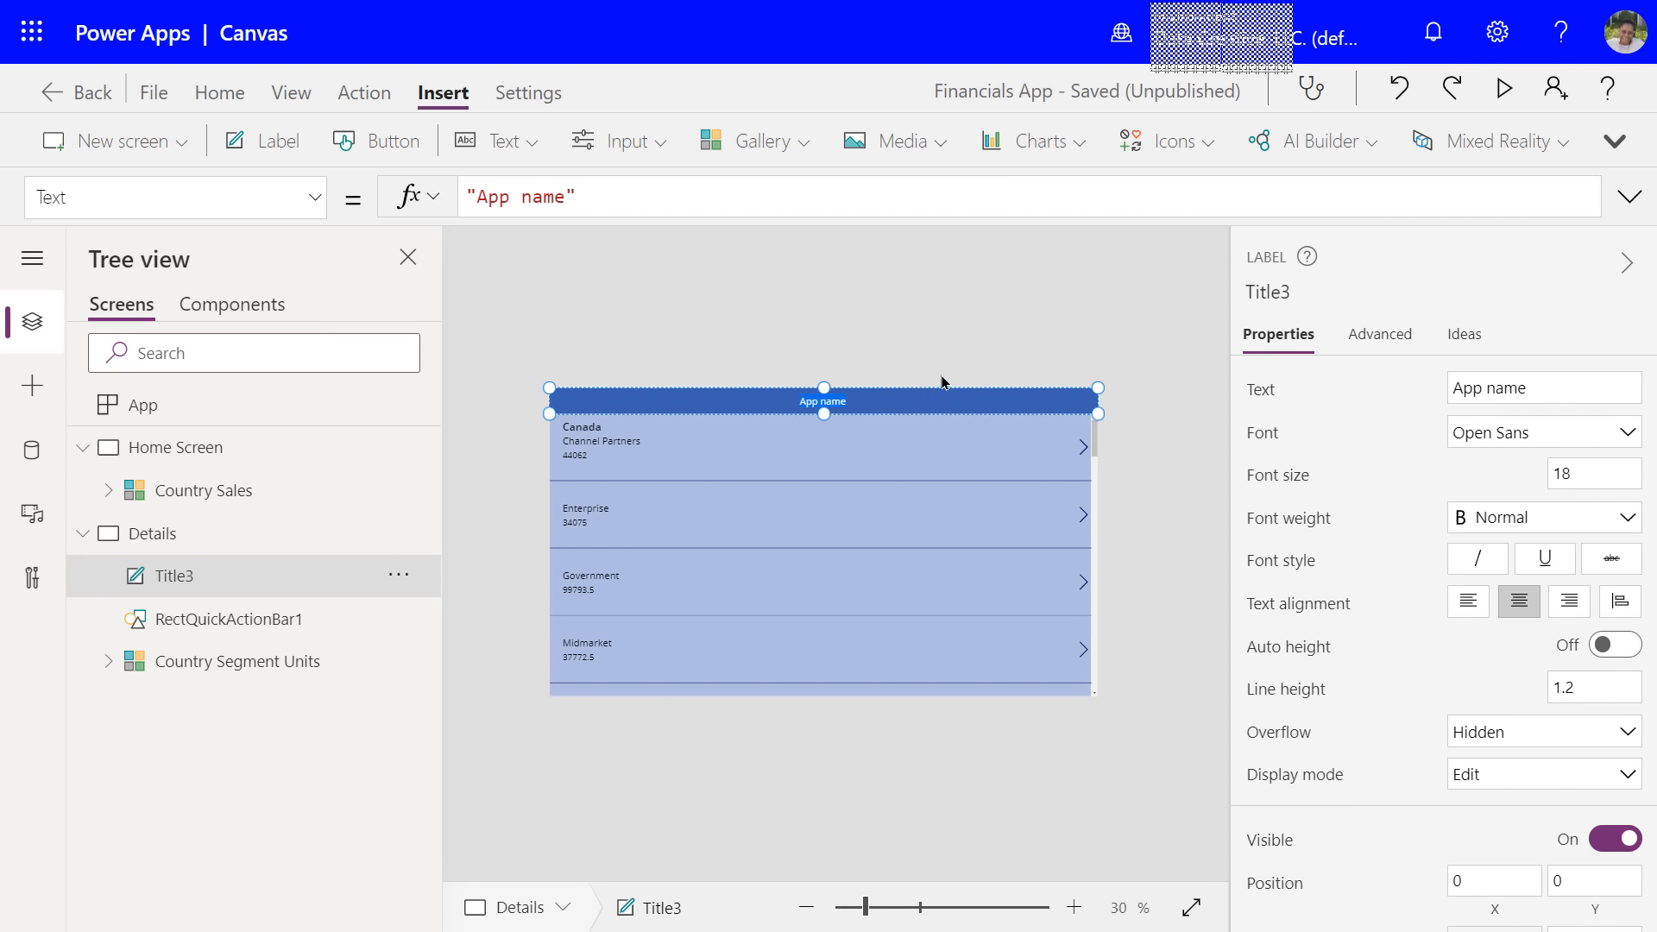
pyautogui.write('Country')
pyautogui.write(', Segmen')
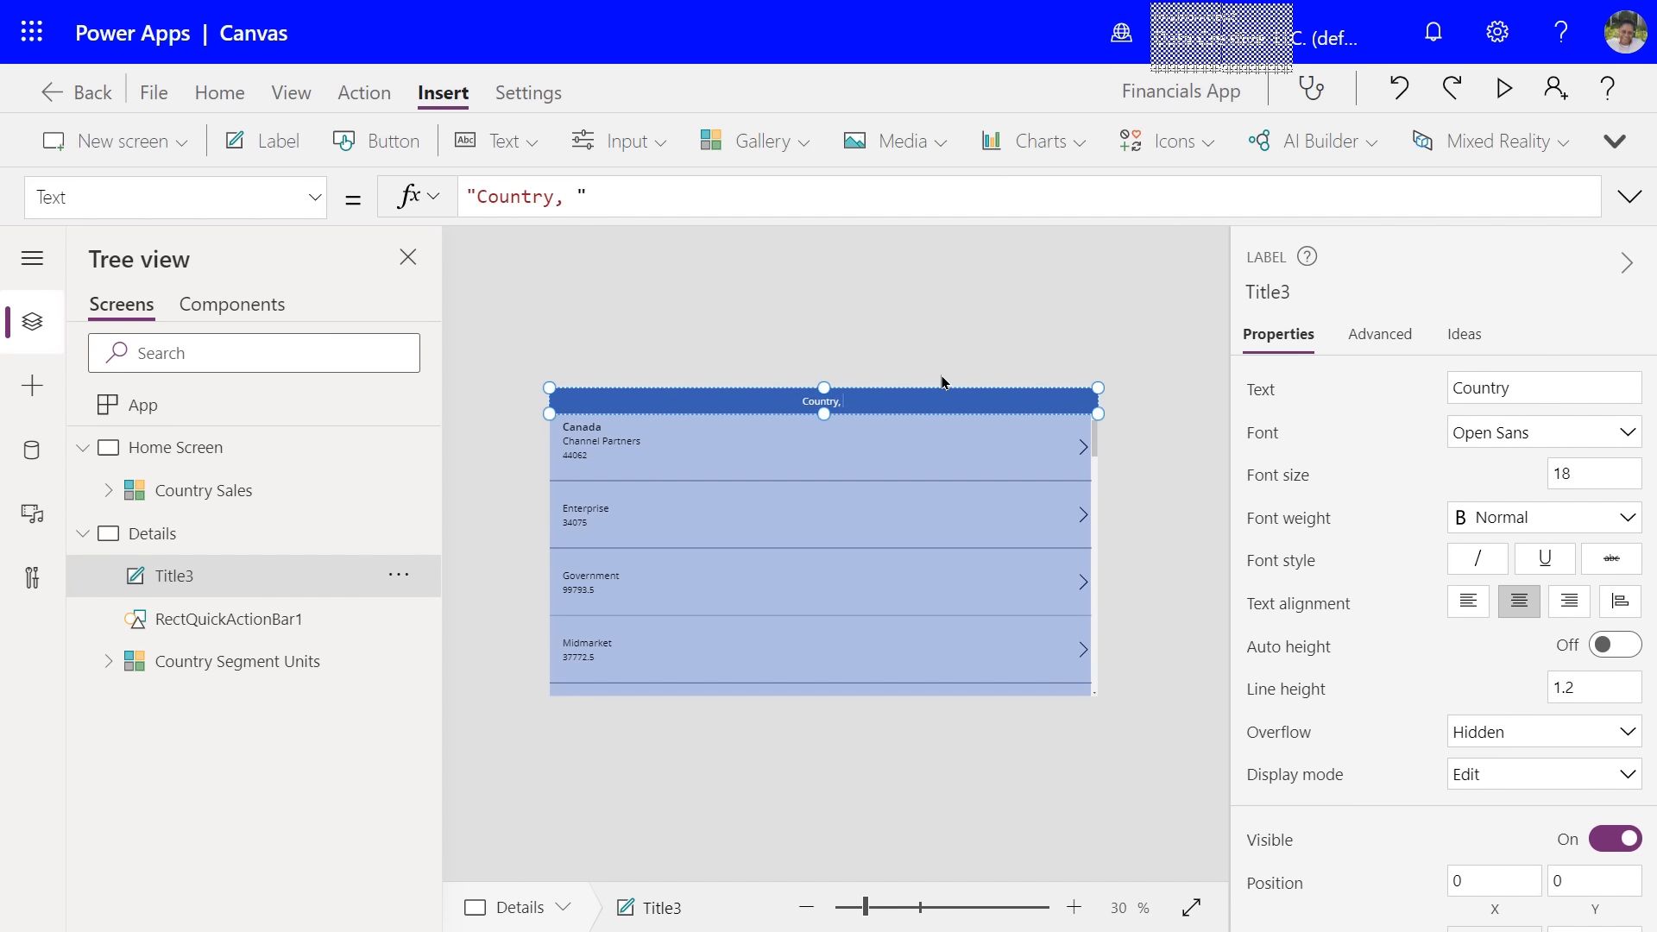
pyautogui.write('t')
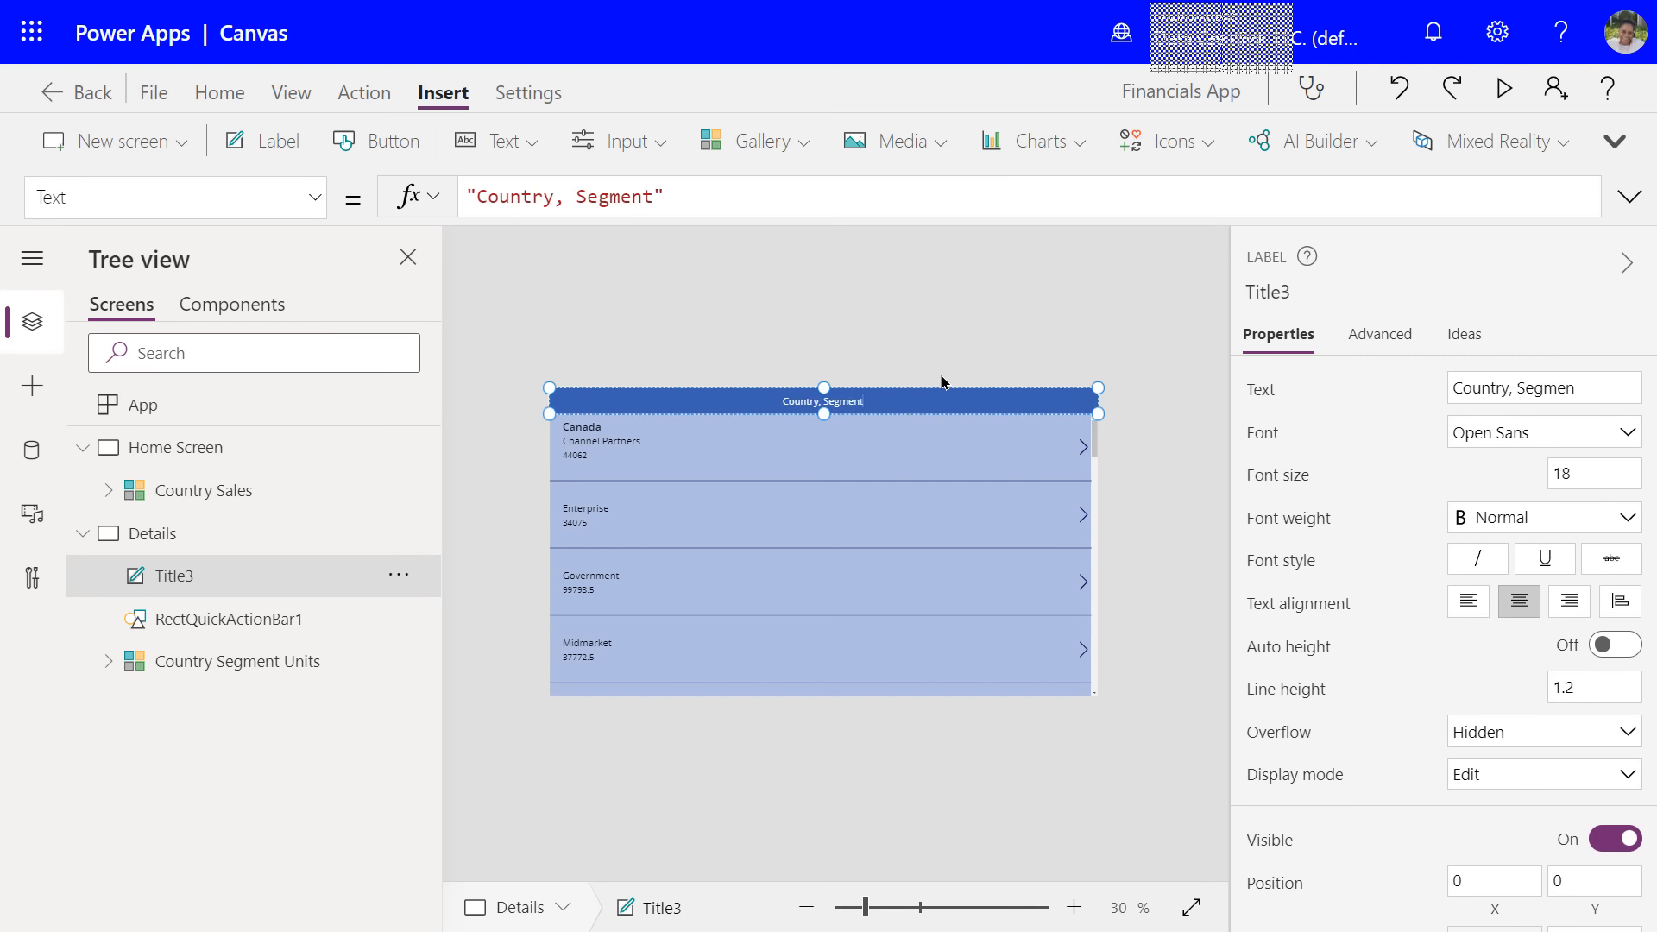
pyautogui.write(', and Units')
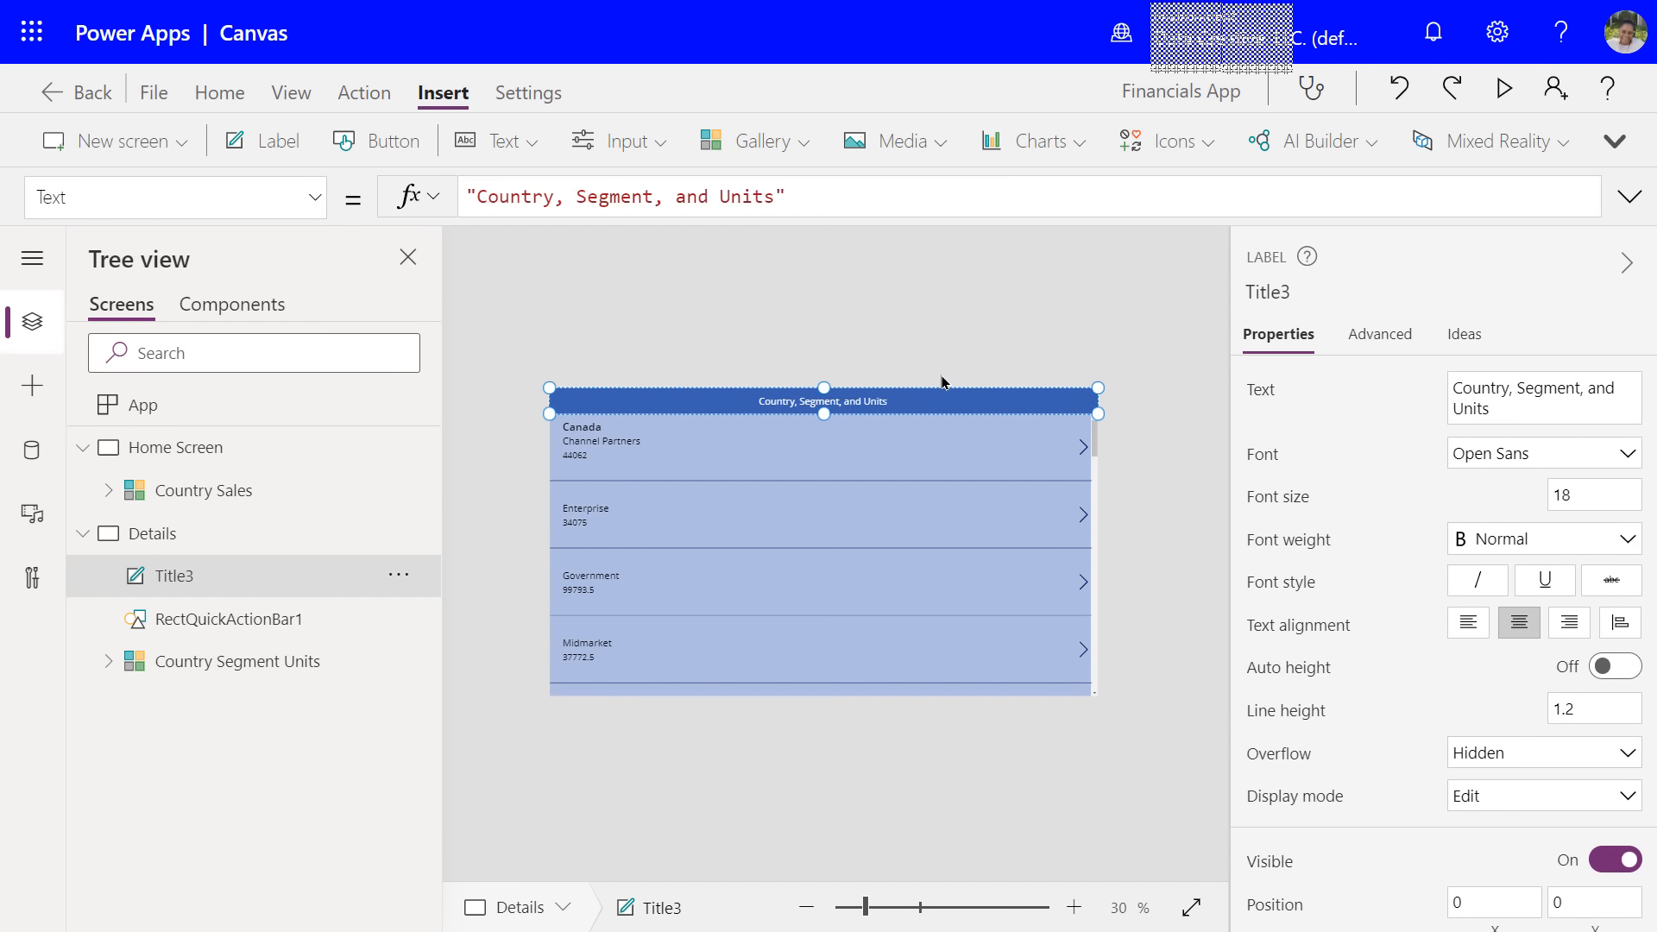
pyautogui.click(872, 377)
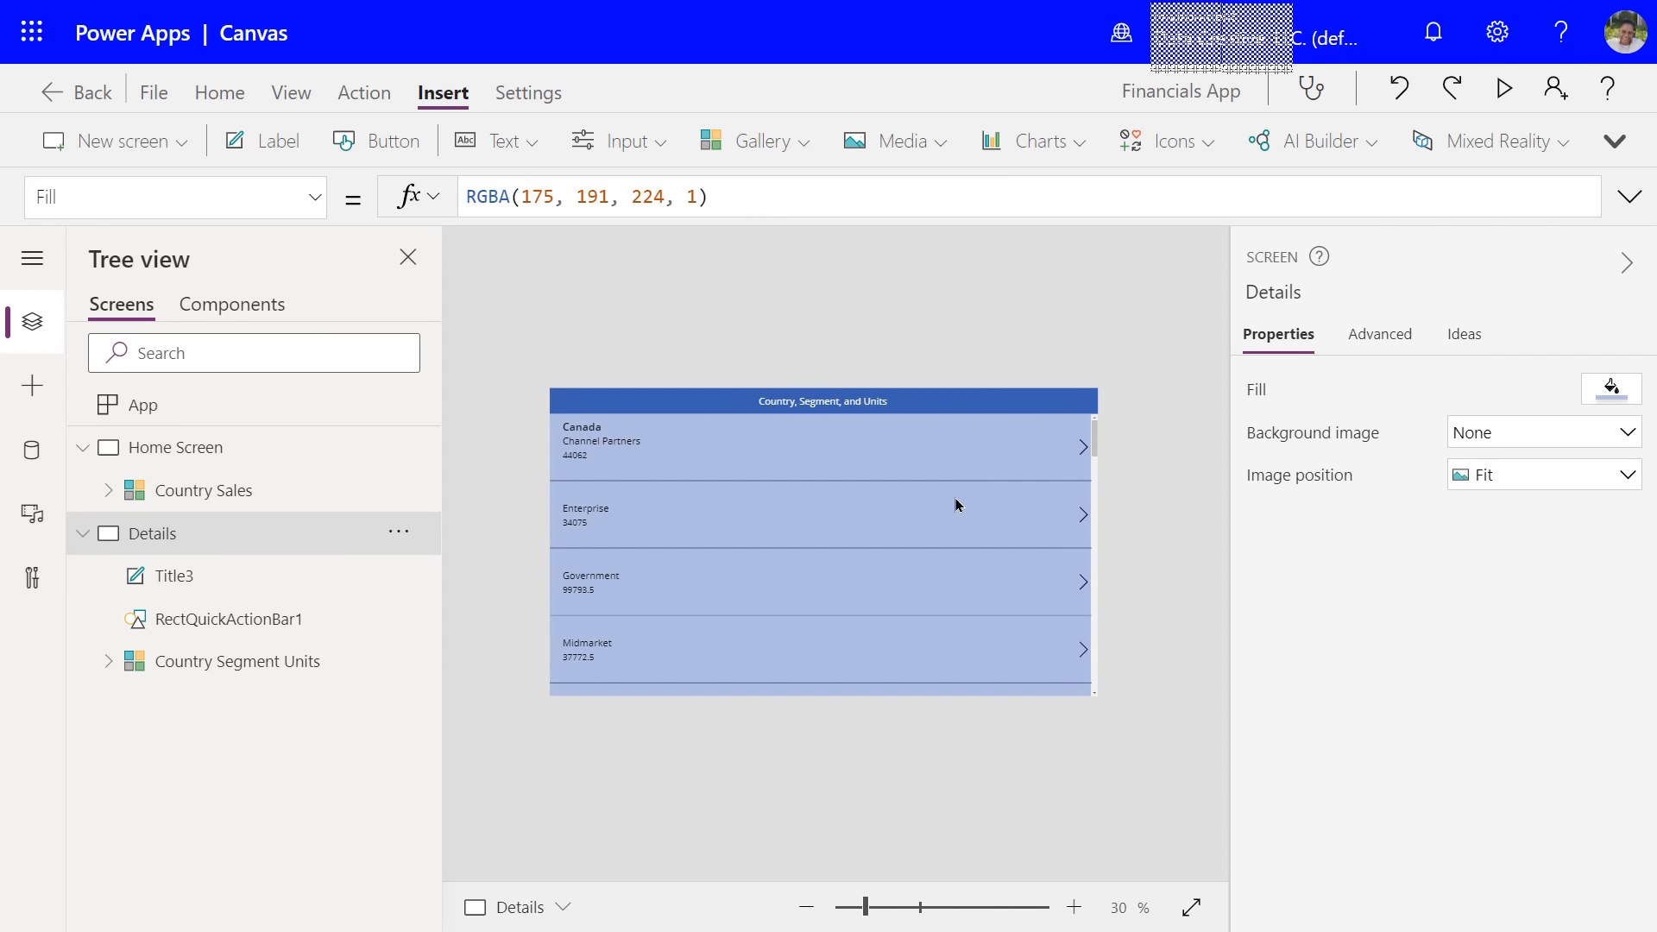
# - Set the font weight of the Details screen's title to Bold
pyautogui.click(723, 403)
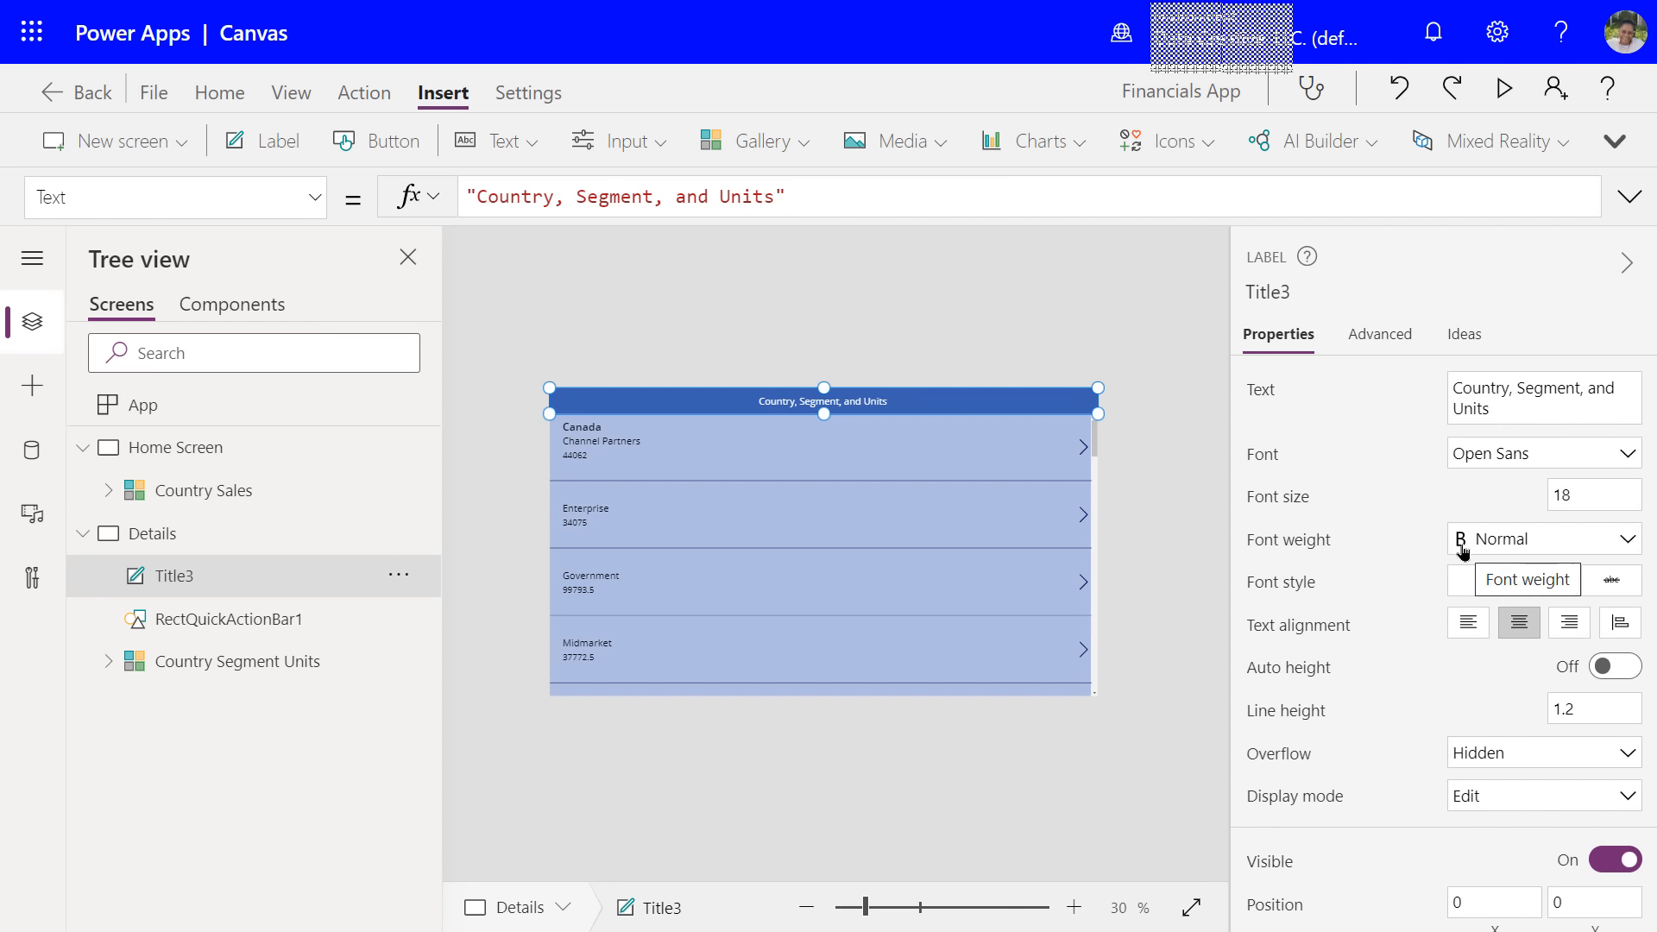
pyautogui.click(1628, 540)
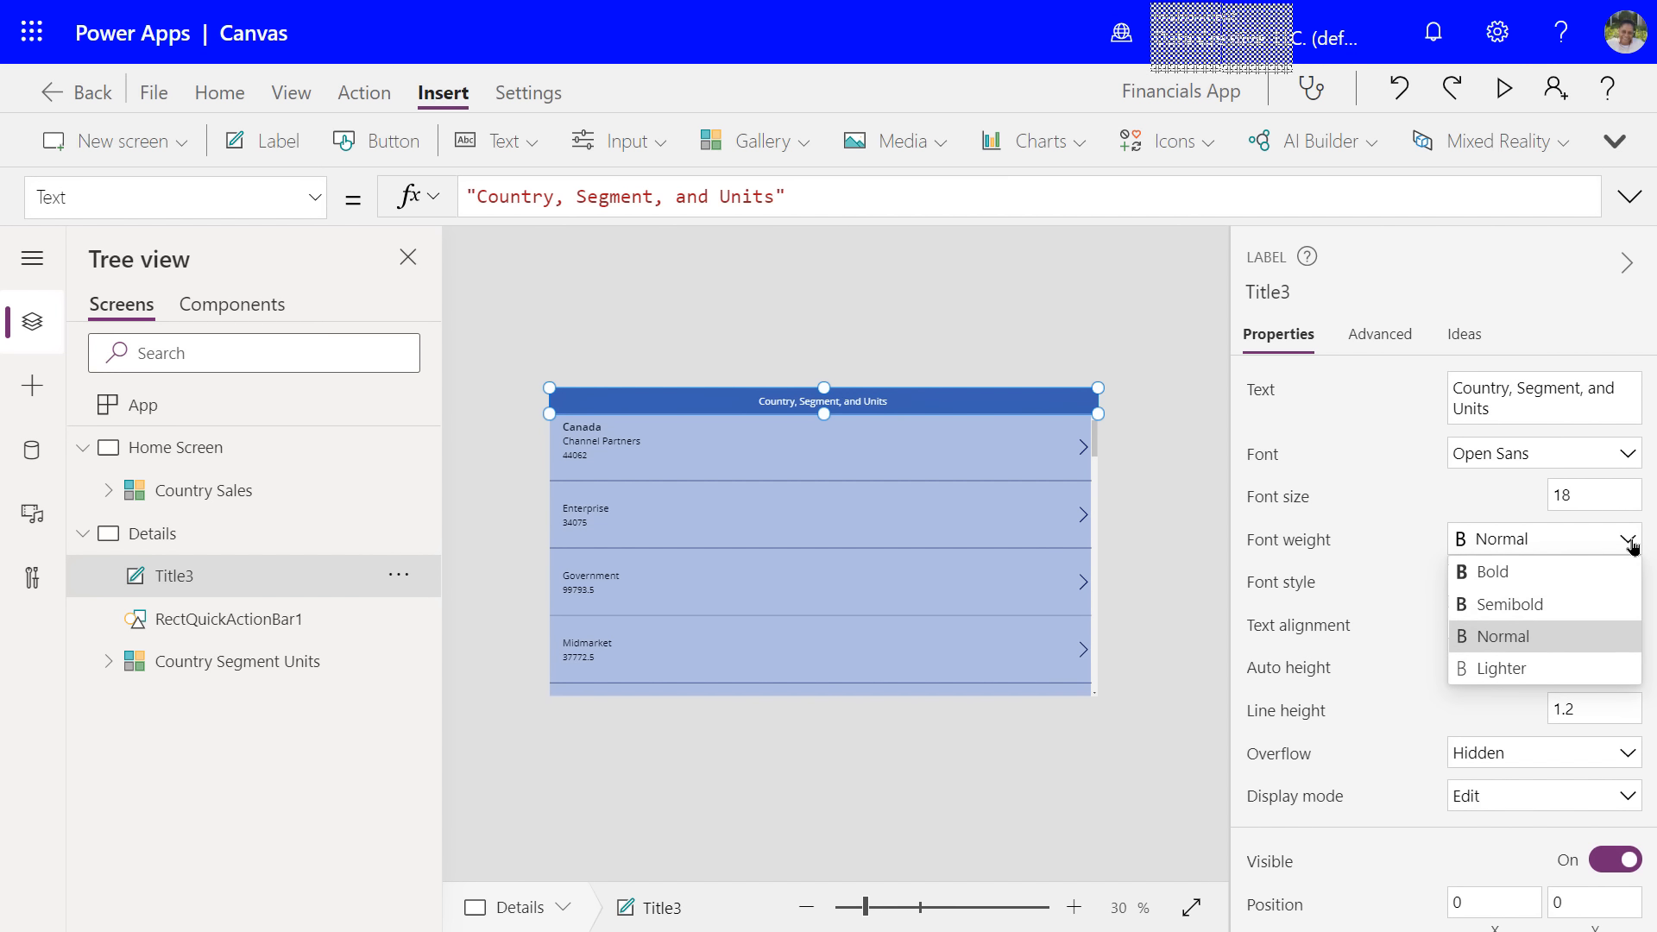
pyautogui.click(1500, 573)
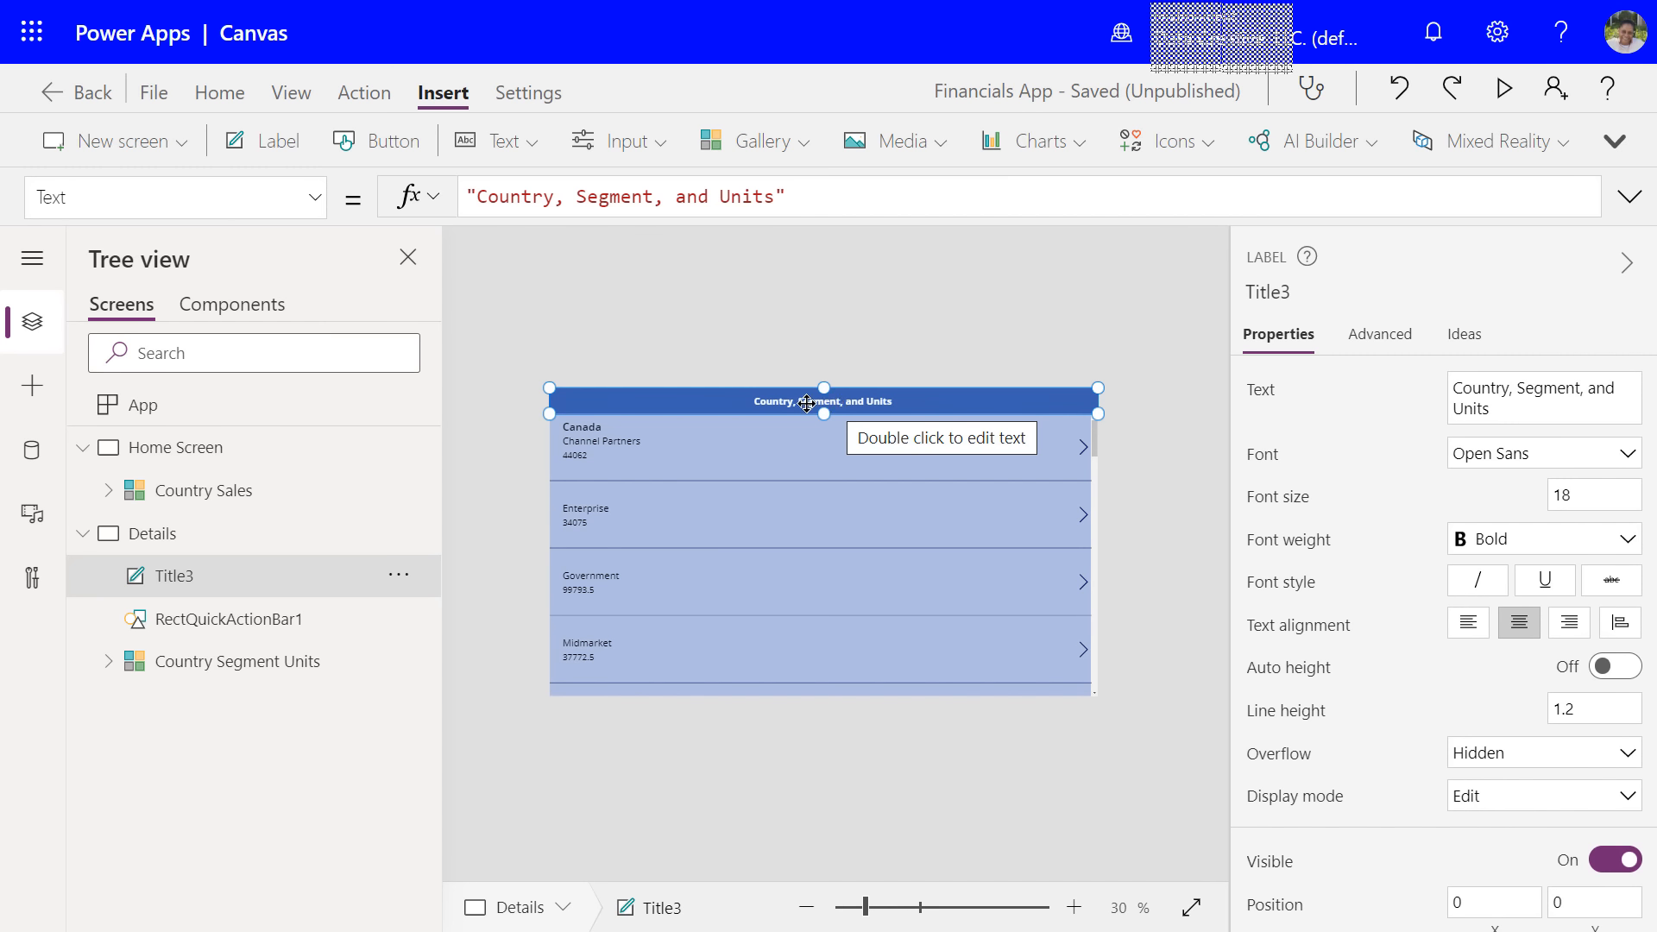
# - Move the Country Sales gallery on the Home Screen toward the middle, to about X 326, Y 126
pyautogui.click(181, 446)
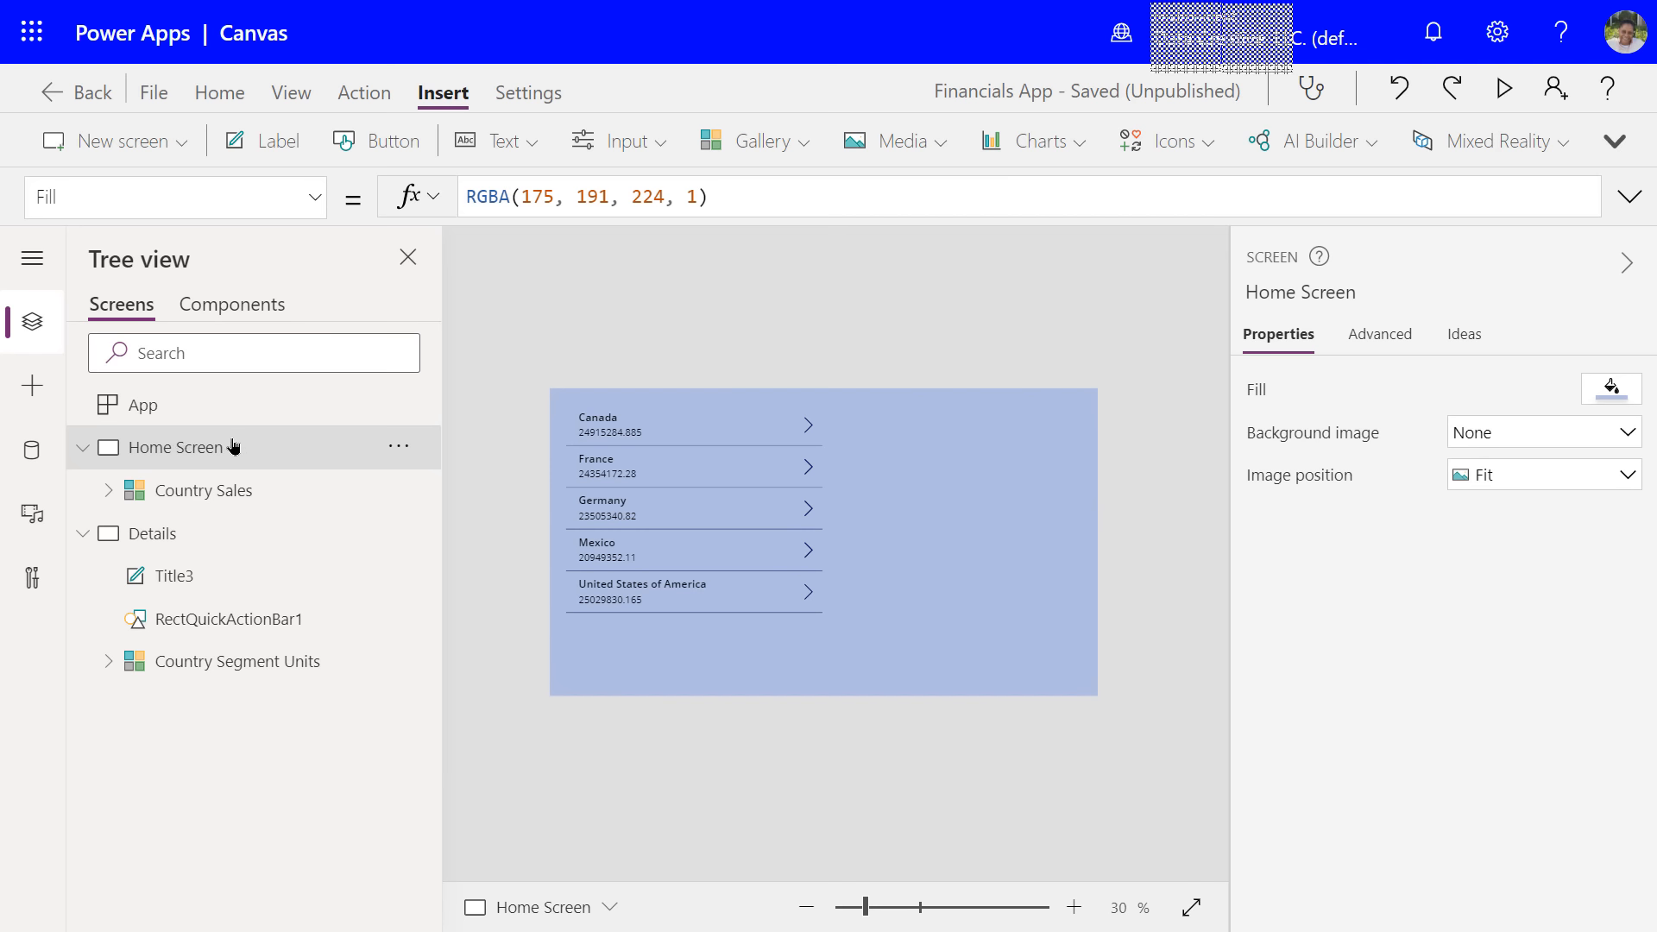
pyautogui.click(211, 494)
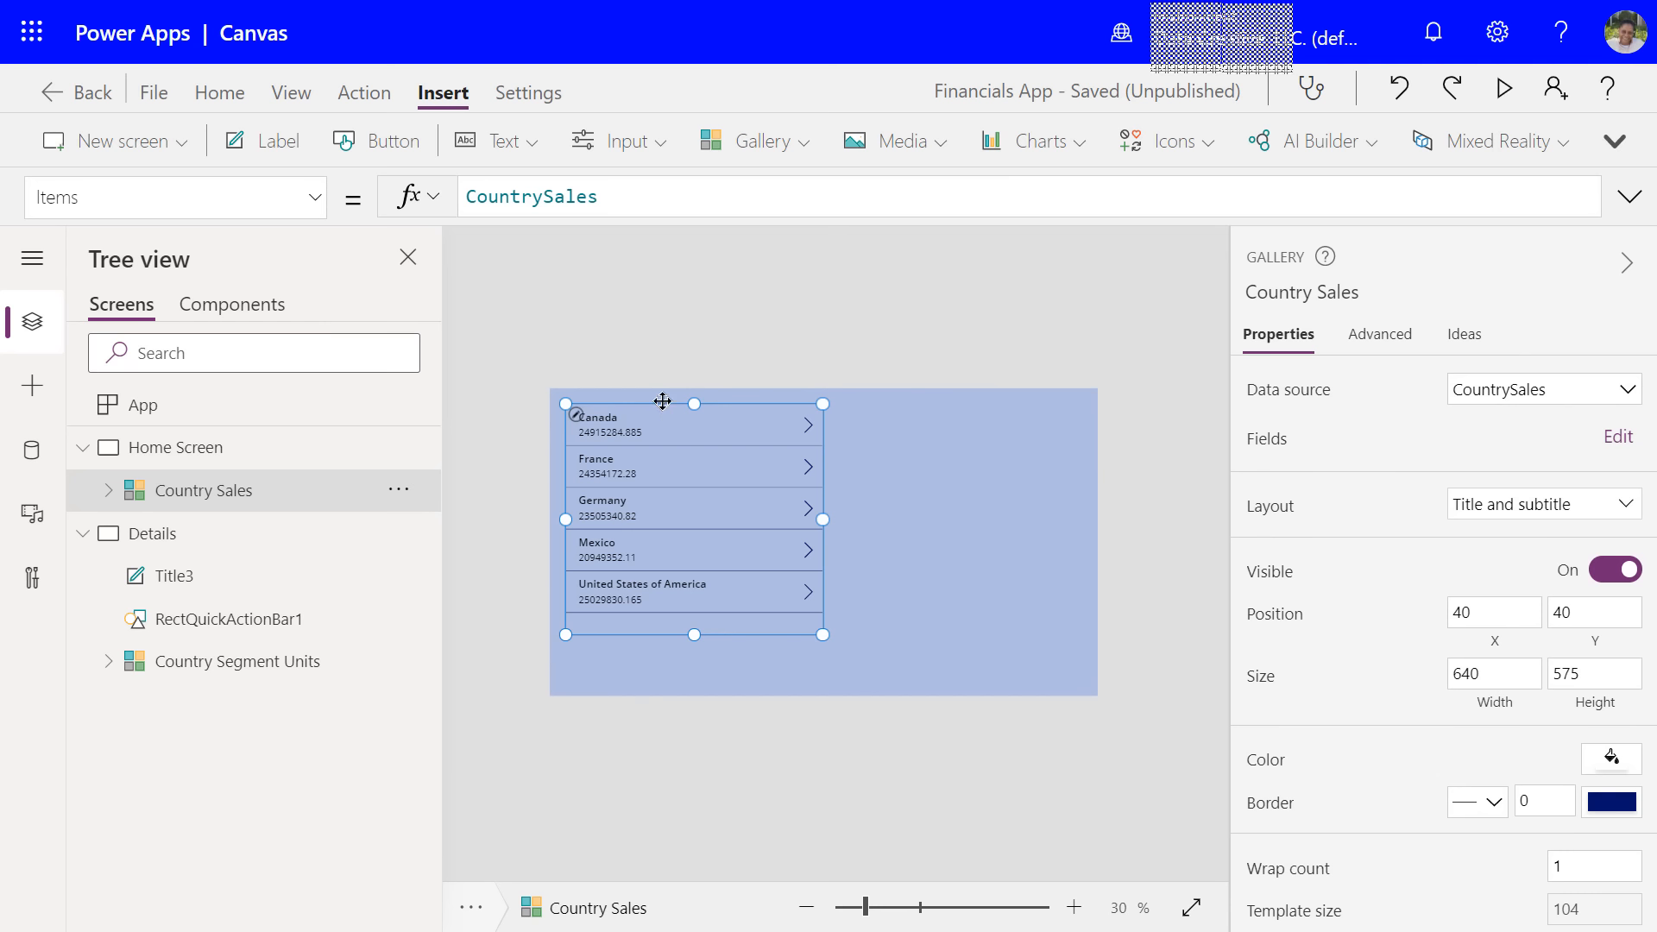
pyautogui.moveTo(662, 400); pyautogui.dragTo(776, 418)
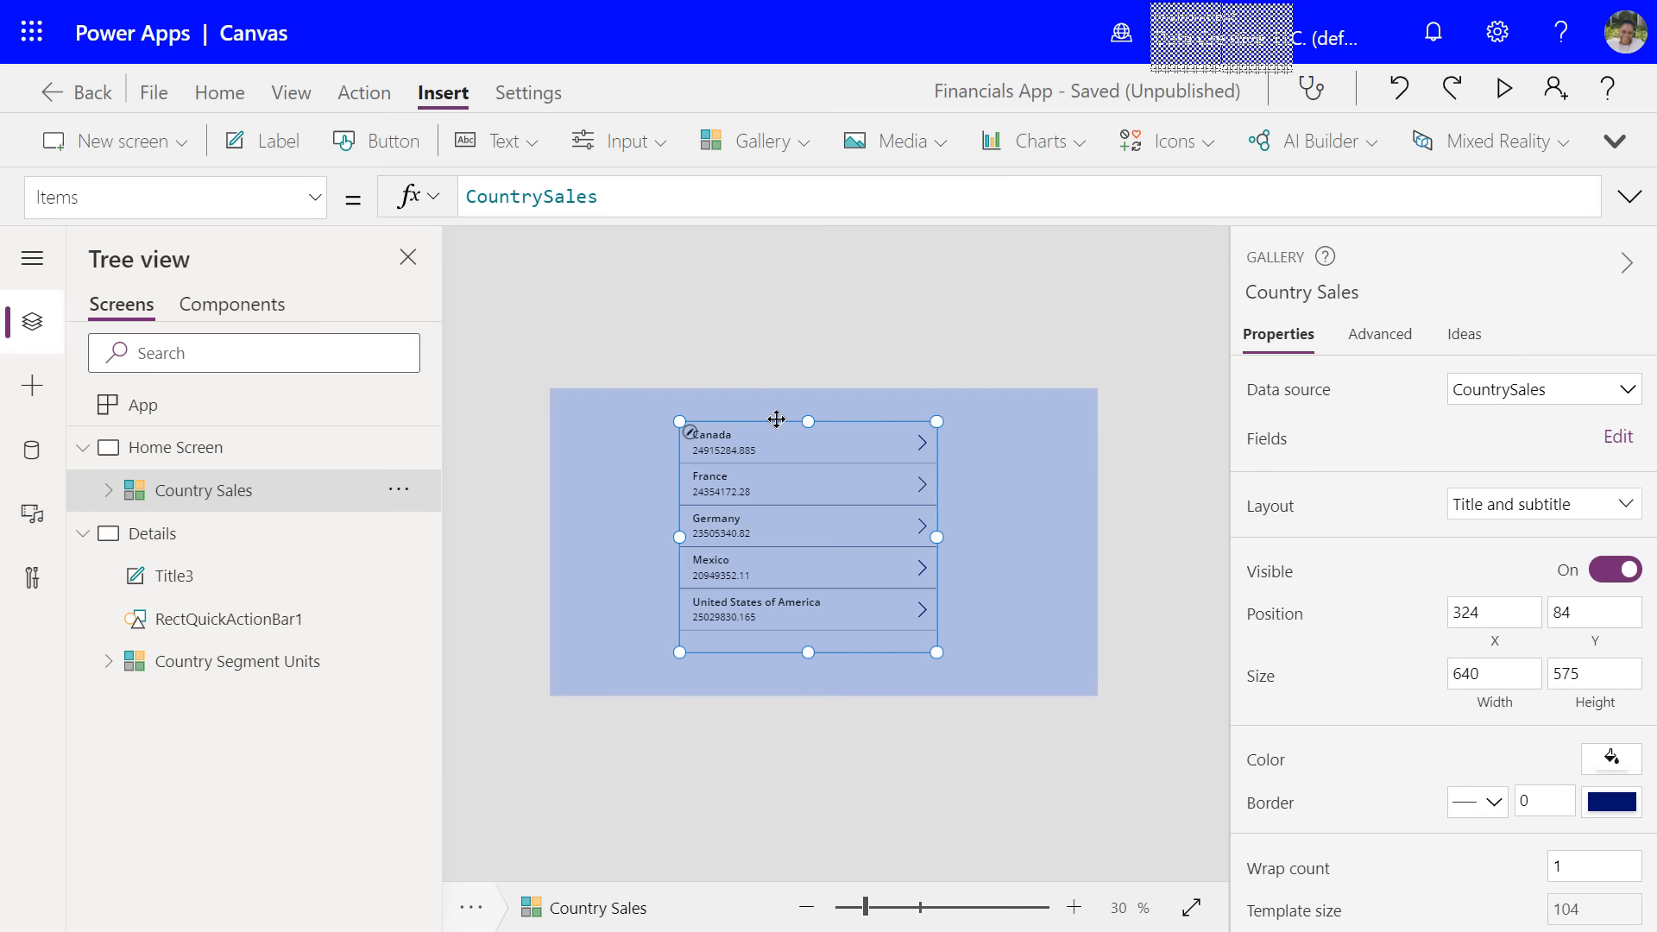
pyautogui.moveTo(776, 419); pyautogui.dragTo(778, 437)
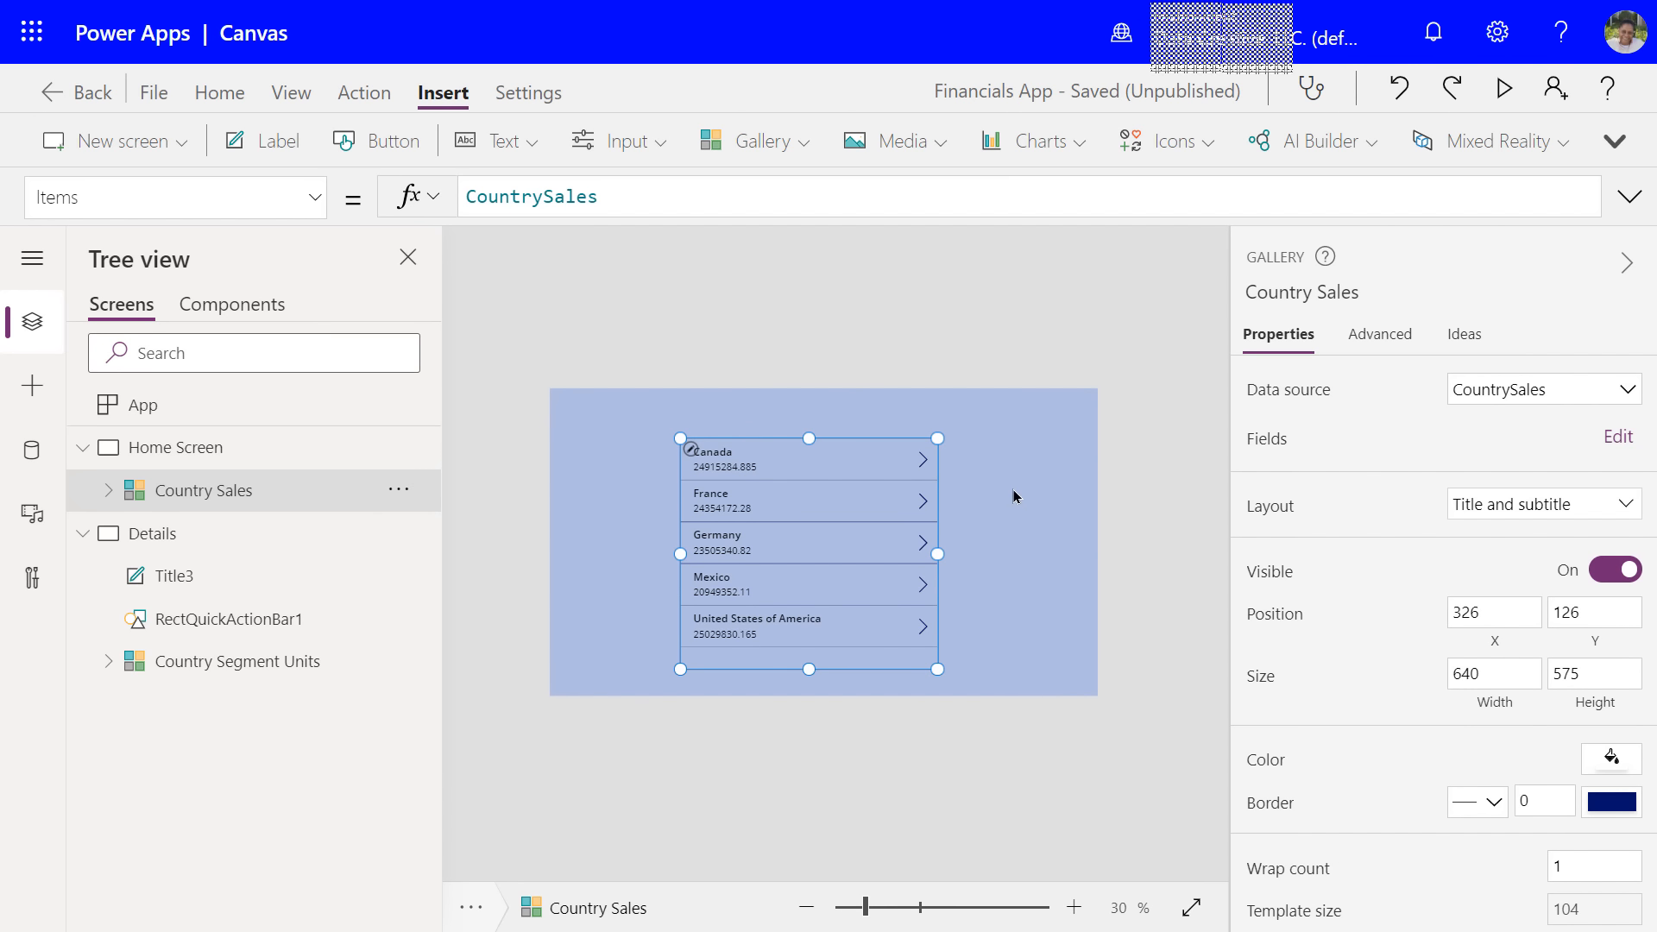
pyautogui.click(965, 489)
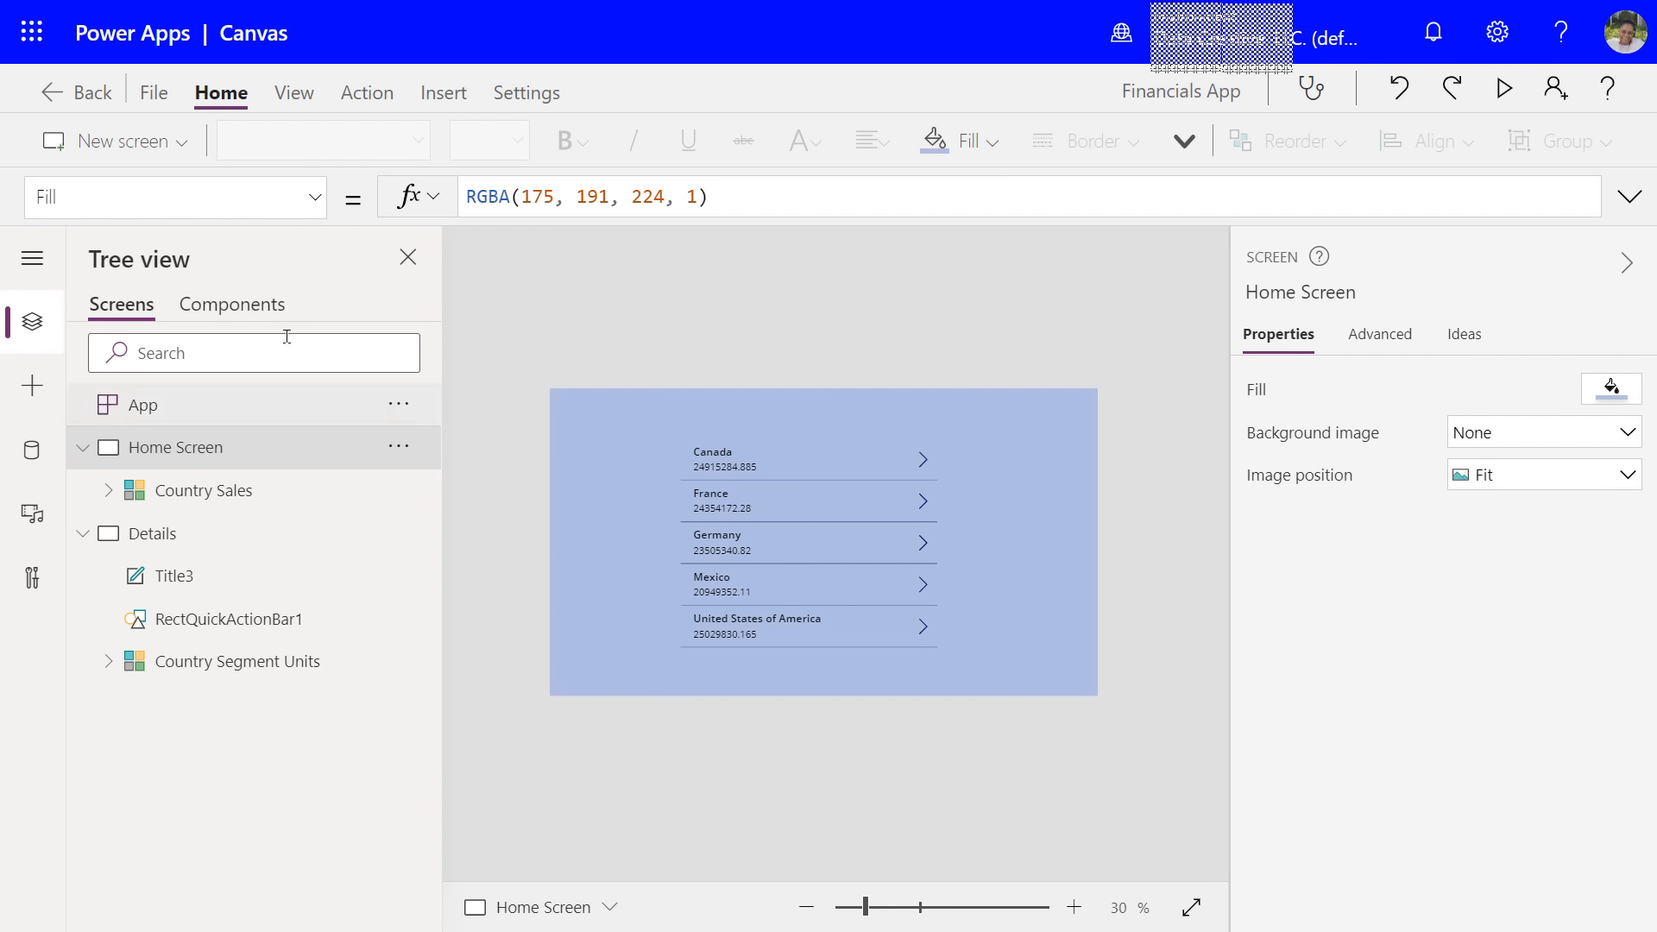
# - Insert a label on the Home Screen and stretch it across the screen's top edge, about 1362 wide and 56 high at X 0, Y 4
pyautogui.click(436, 101)
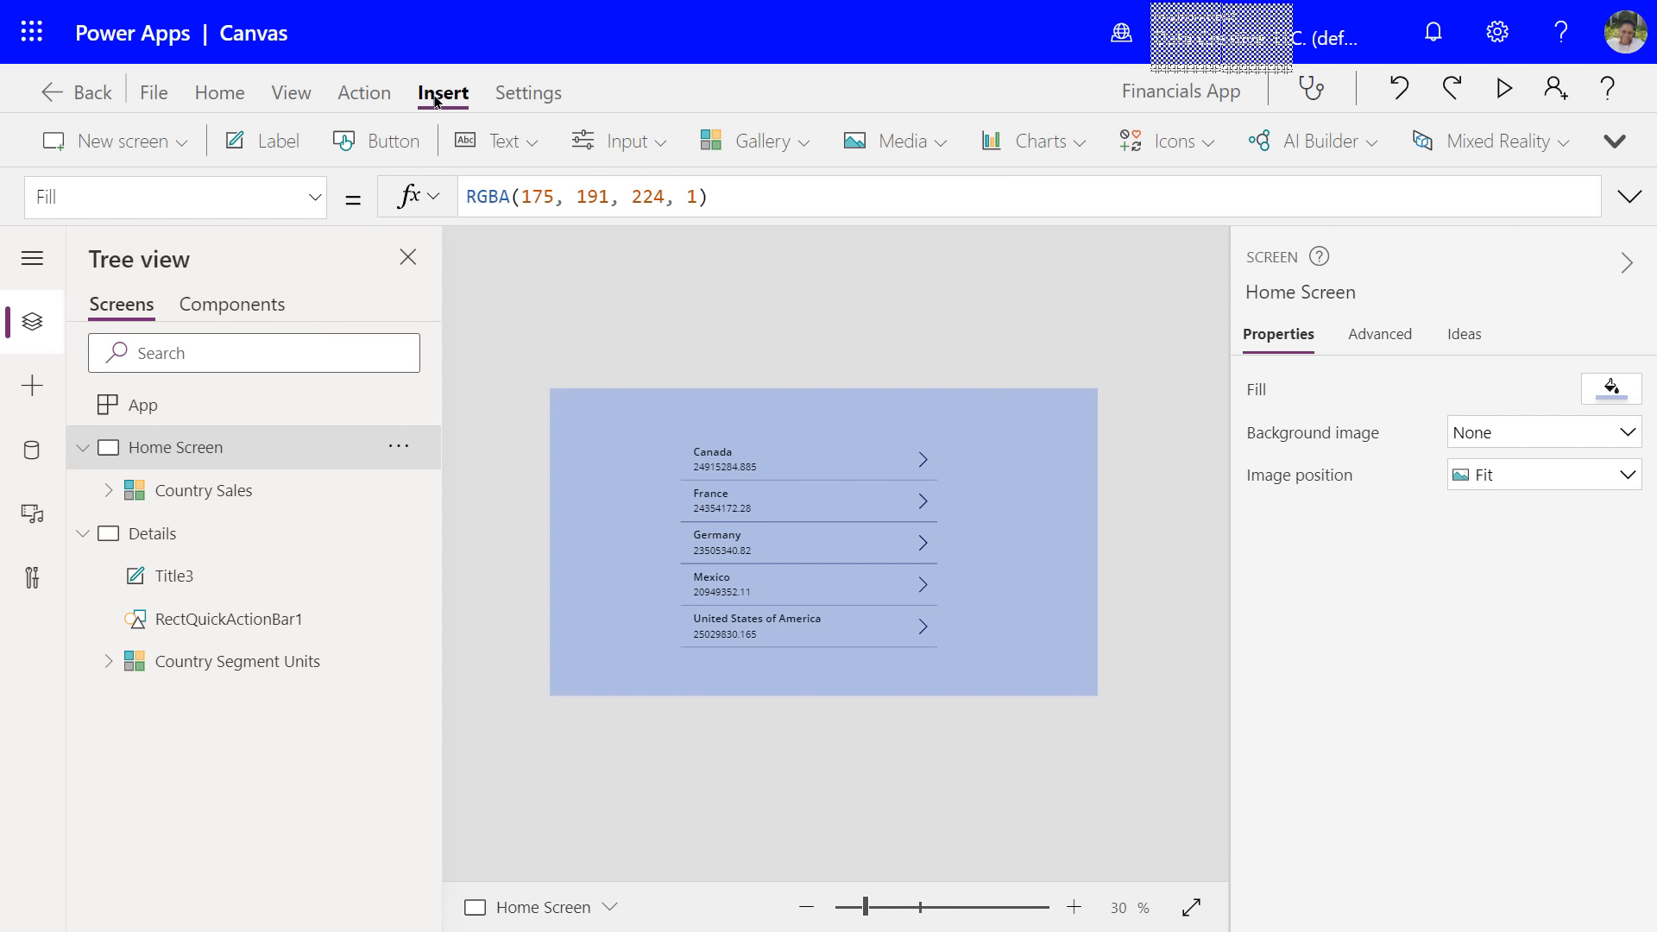
pyautogui.click(258, 145)
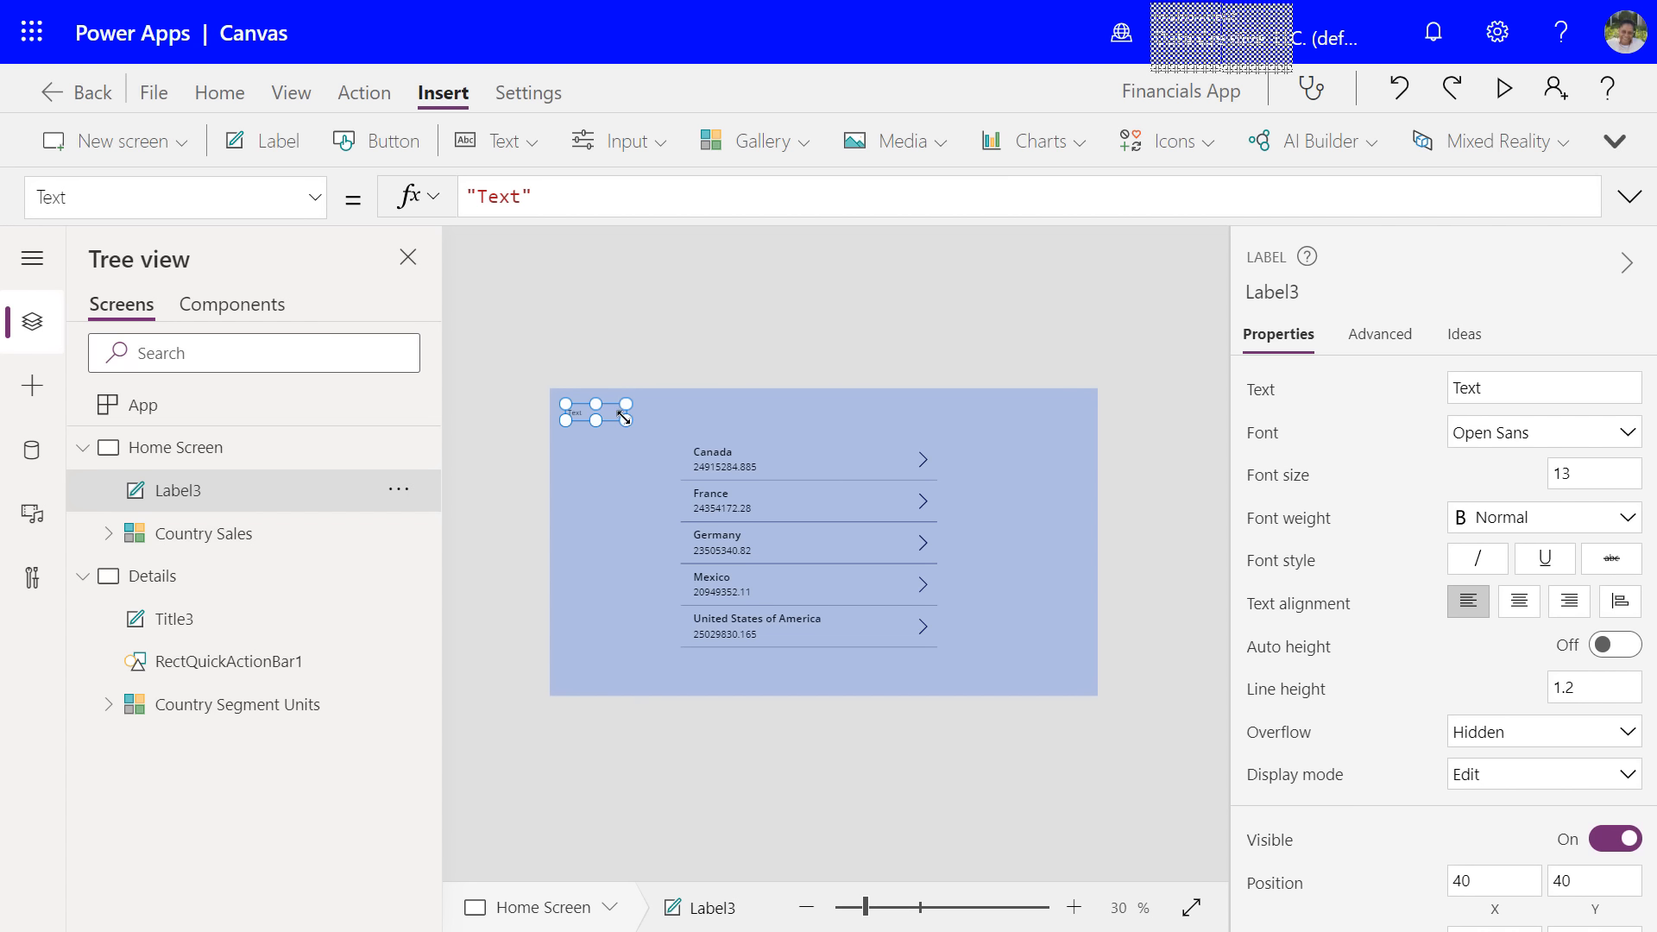
pyautogui.moveTo(623, 417); pyautogui.dragTo(1098, 424)
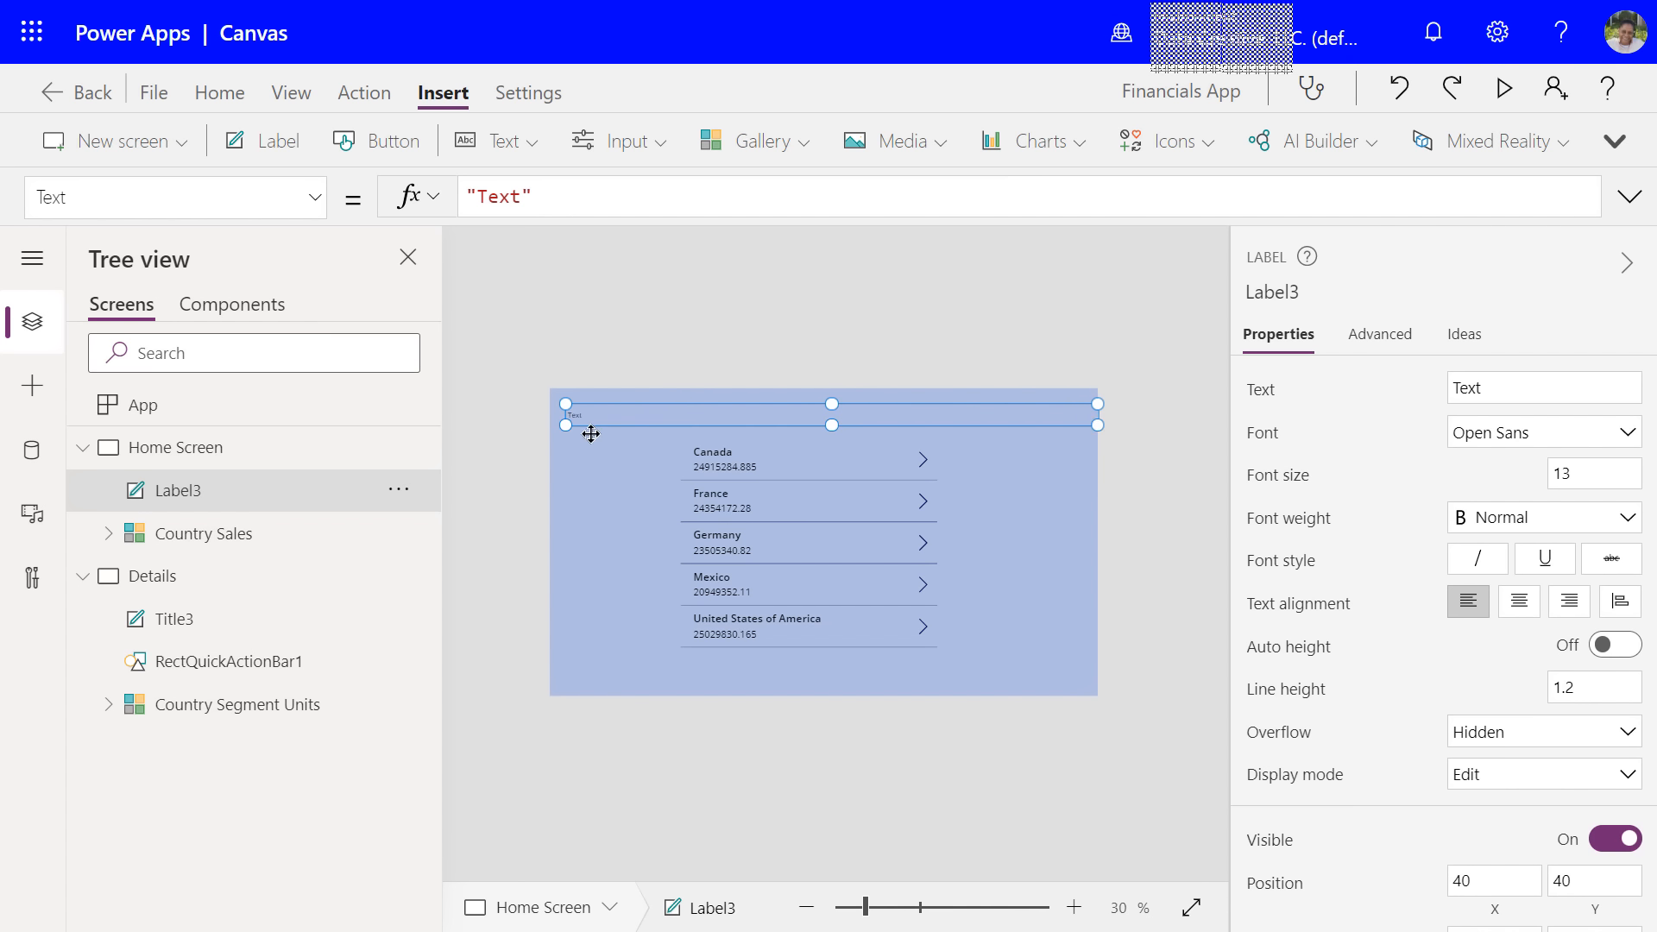
pyautogui.moveTo(567, 424); pyautogui.dragTo(551, 424)
pyautogui.moveTo(807, 418); pyautogui.dragTo(806, 400)
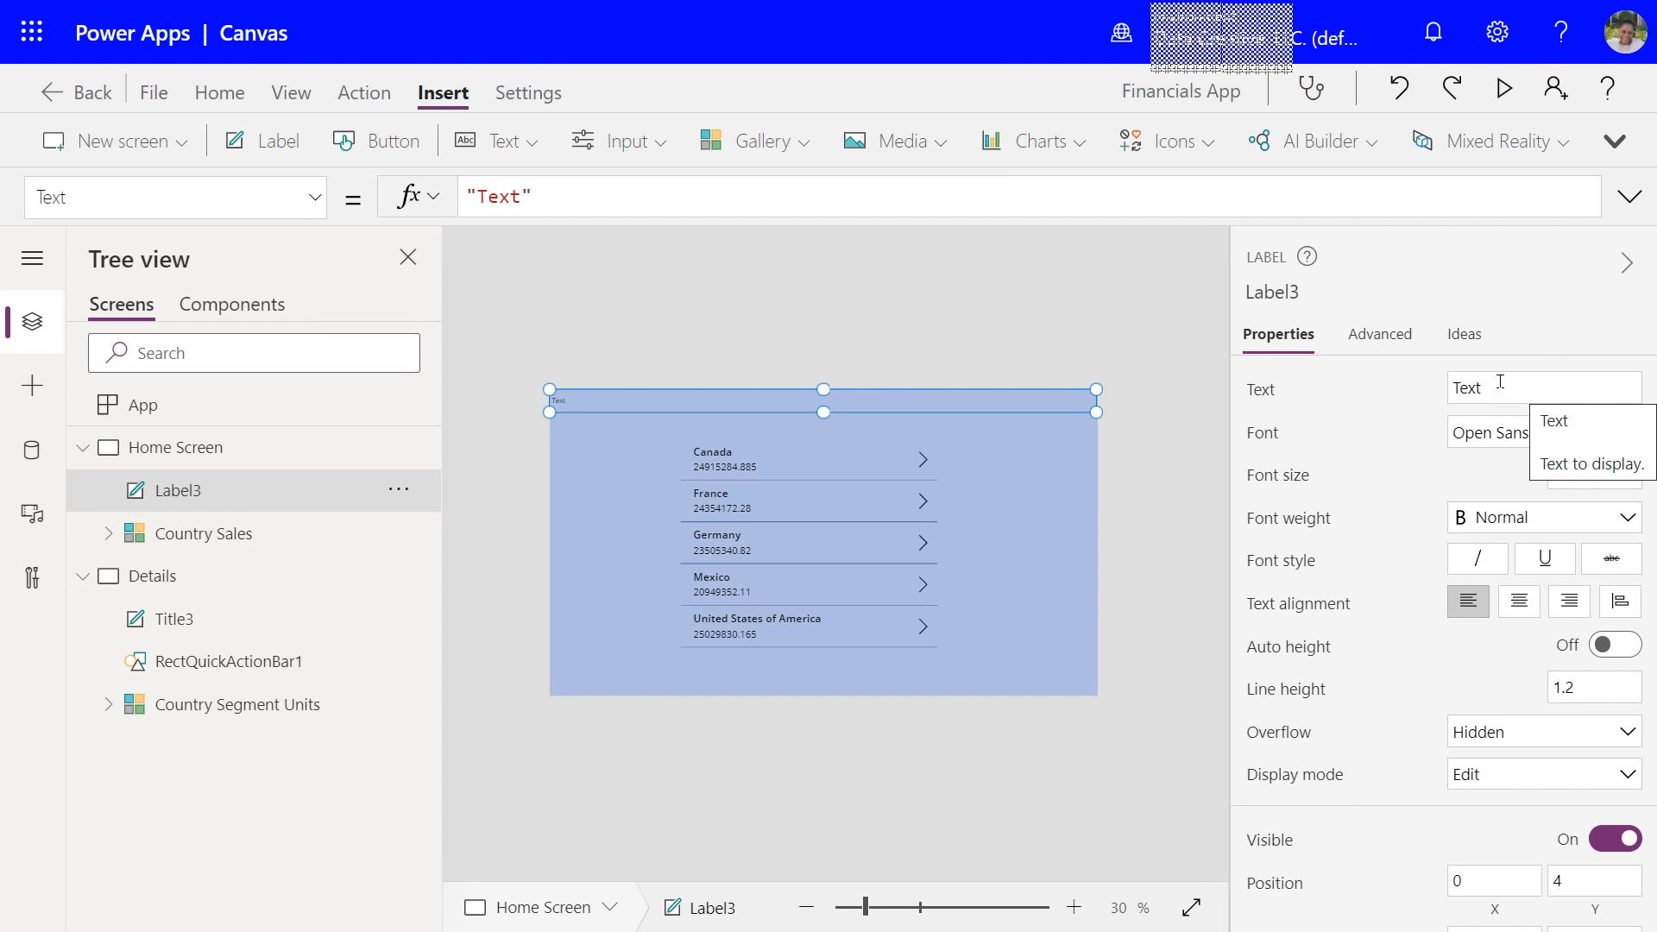
# - Set the new Home Screen label's text to "Total Sales by Country"
pyautogui.moveTo(1481, 386); pyautogui.dragTo(1412, 393)
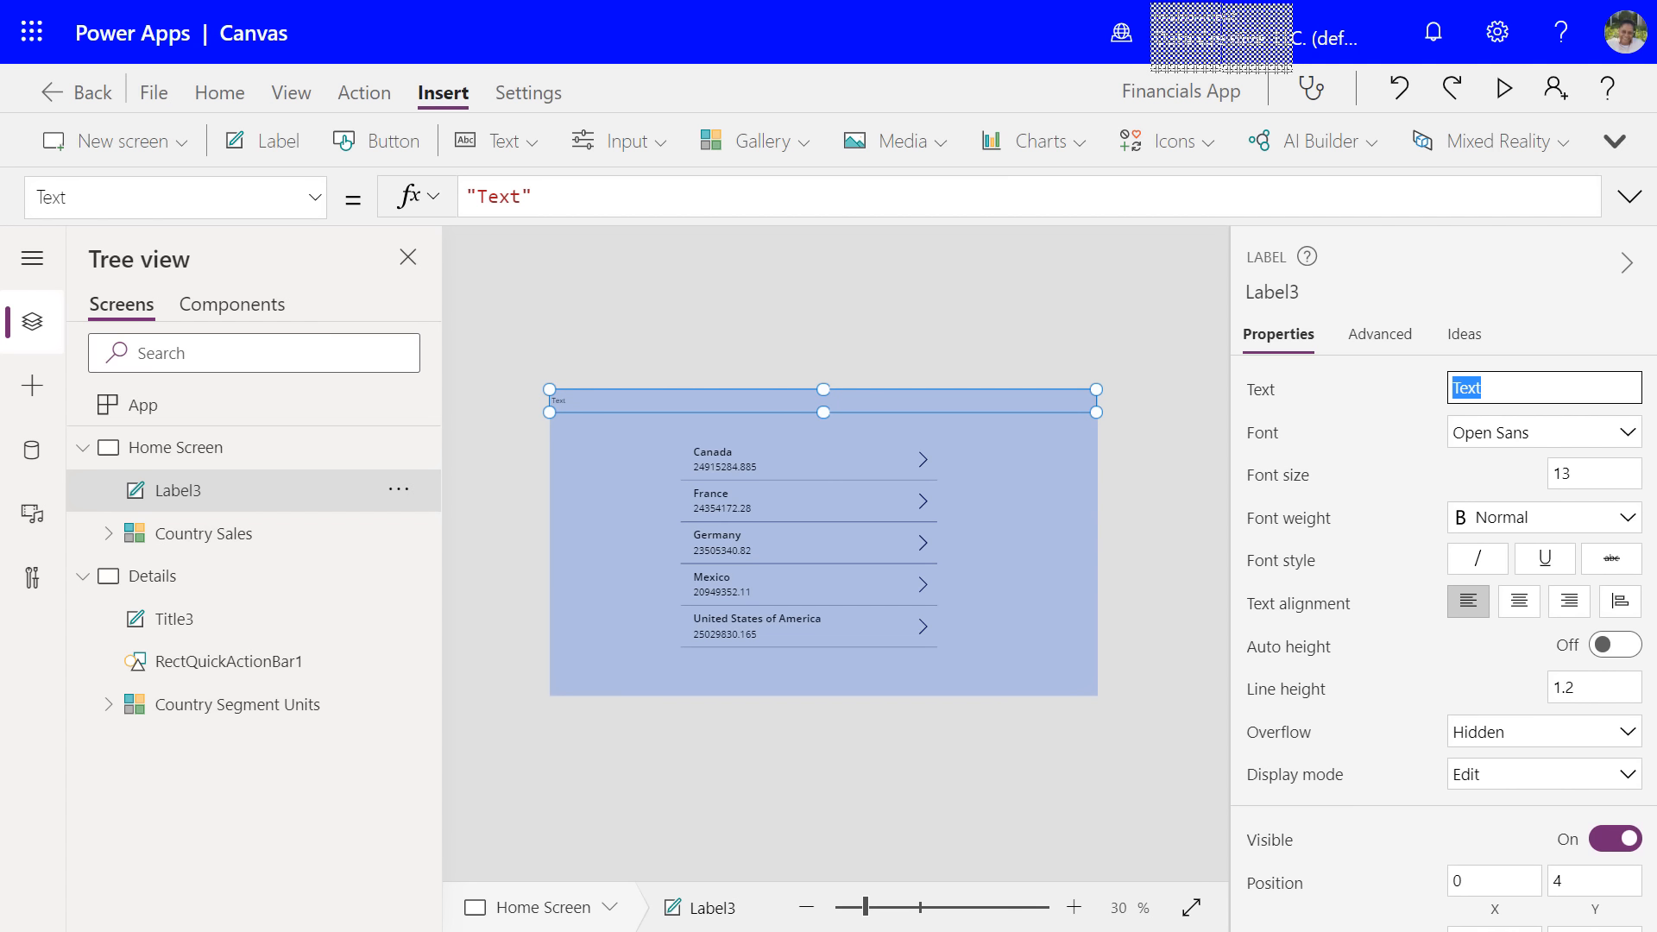
pyautogui.write('Total Sales by Country')
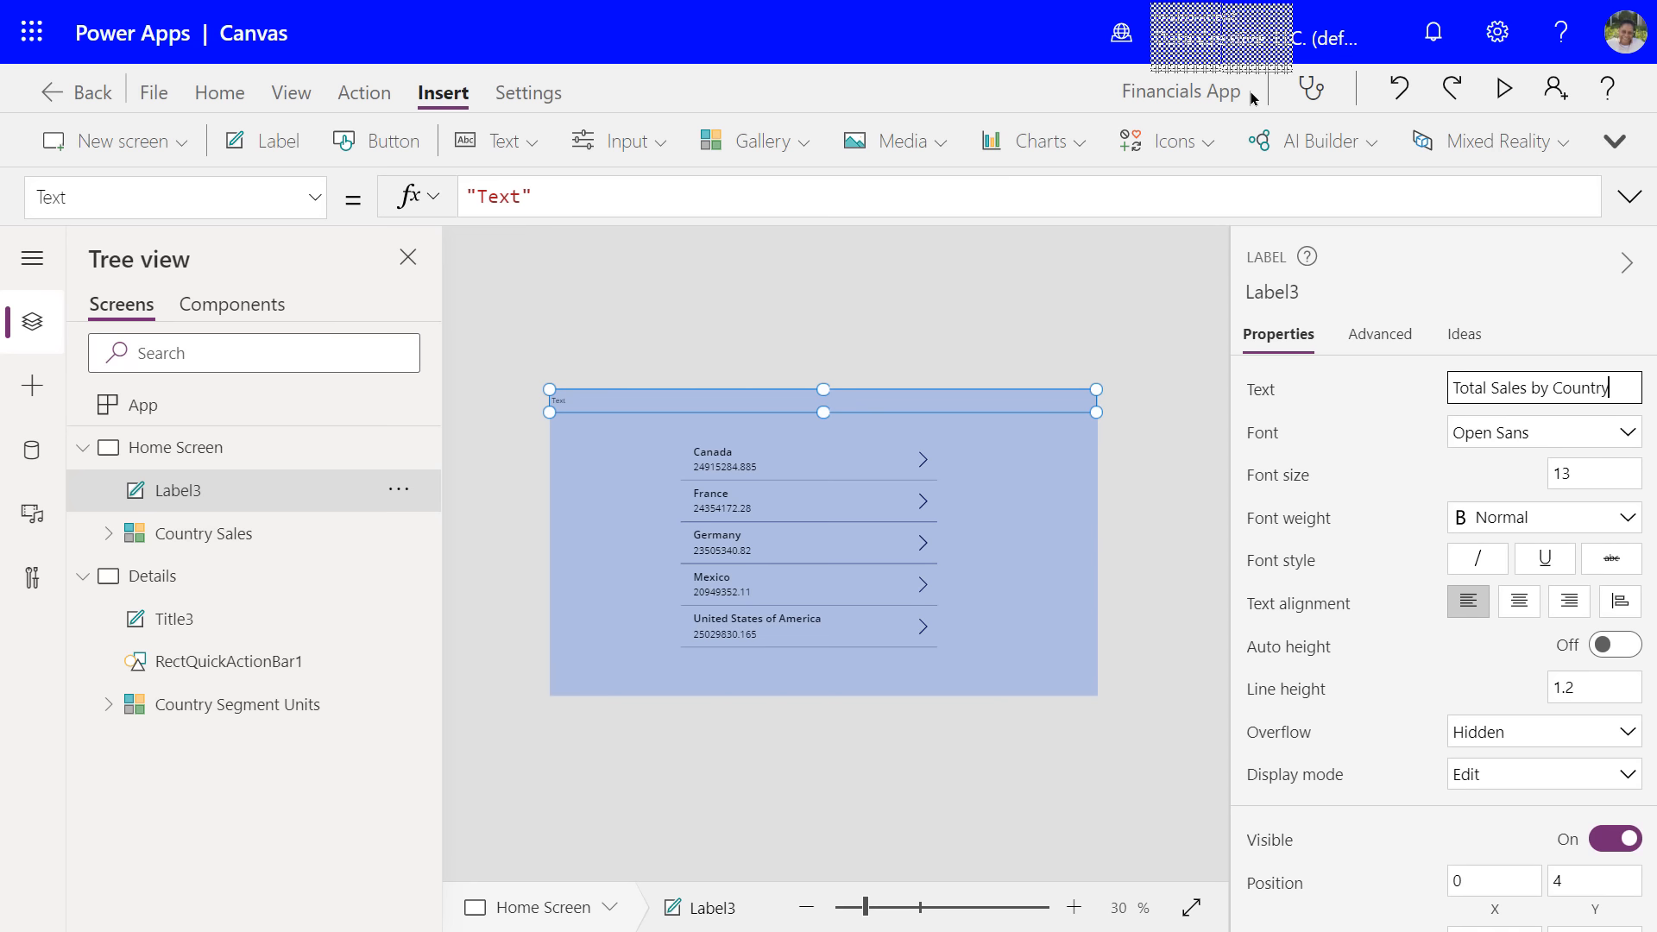
pyautogui.click(1592, 470)
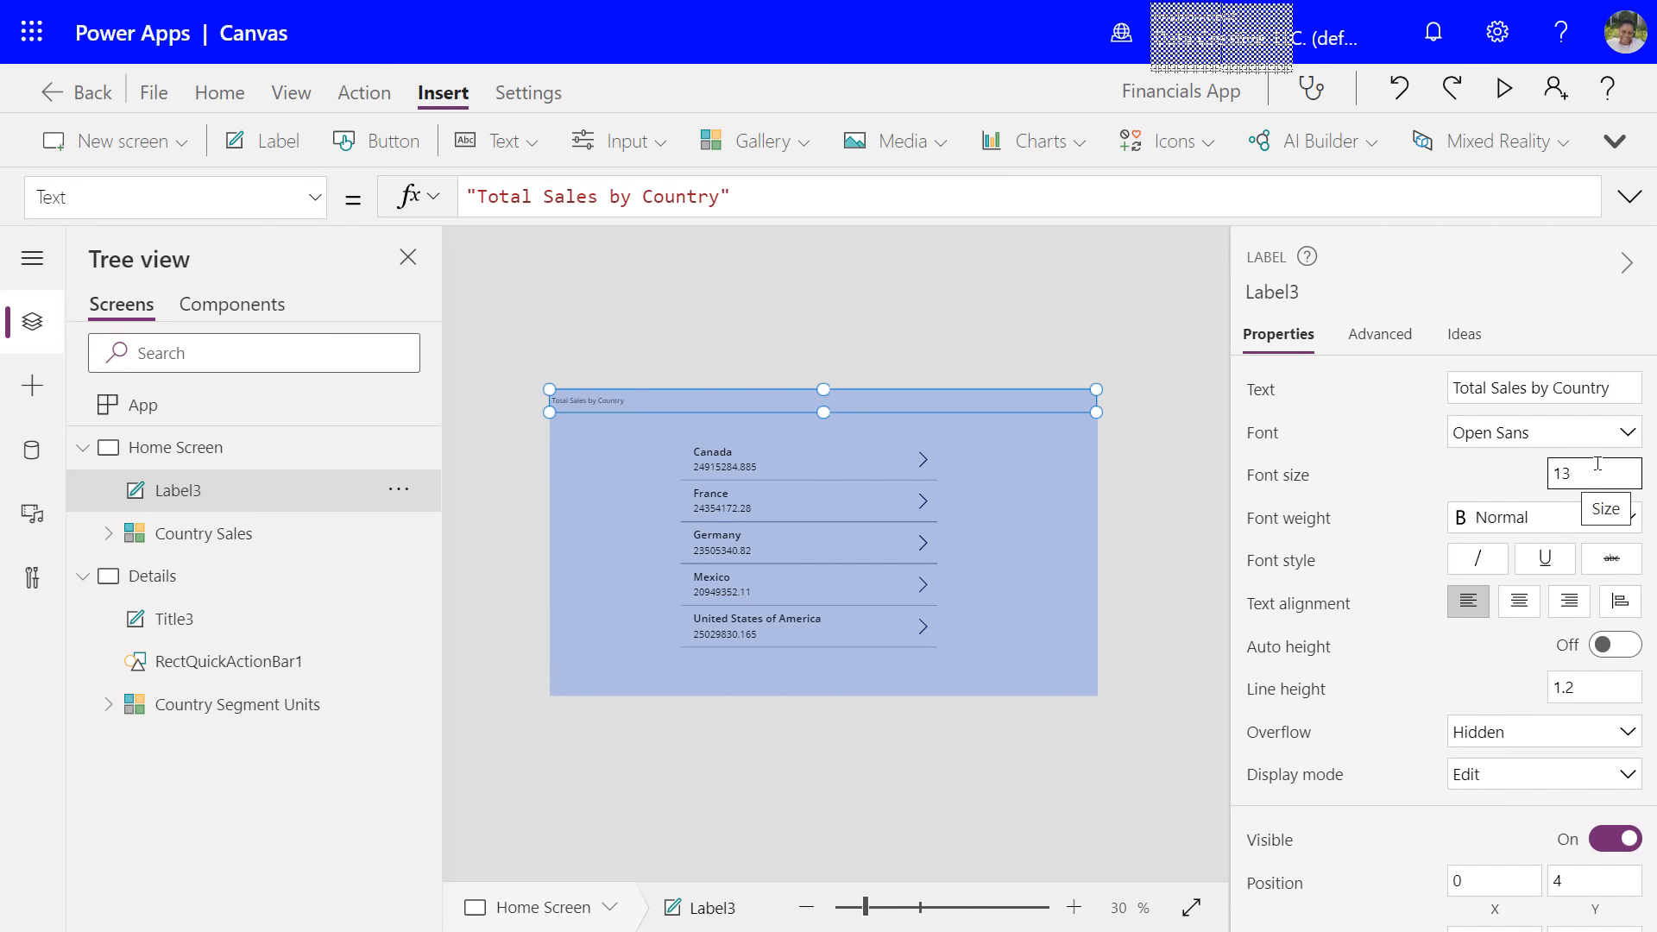
# - Format the "Total Sales by Country" label as bold, font size 18, with centered text
pyautogui.moveTo(1591, 466); pyautogui.dragTo(1546, 465)
pyautogui.write('18')
pyautogui.press('BackSpace')
pyautogui.write('3')
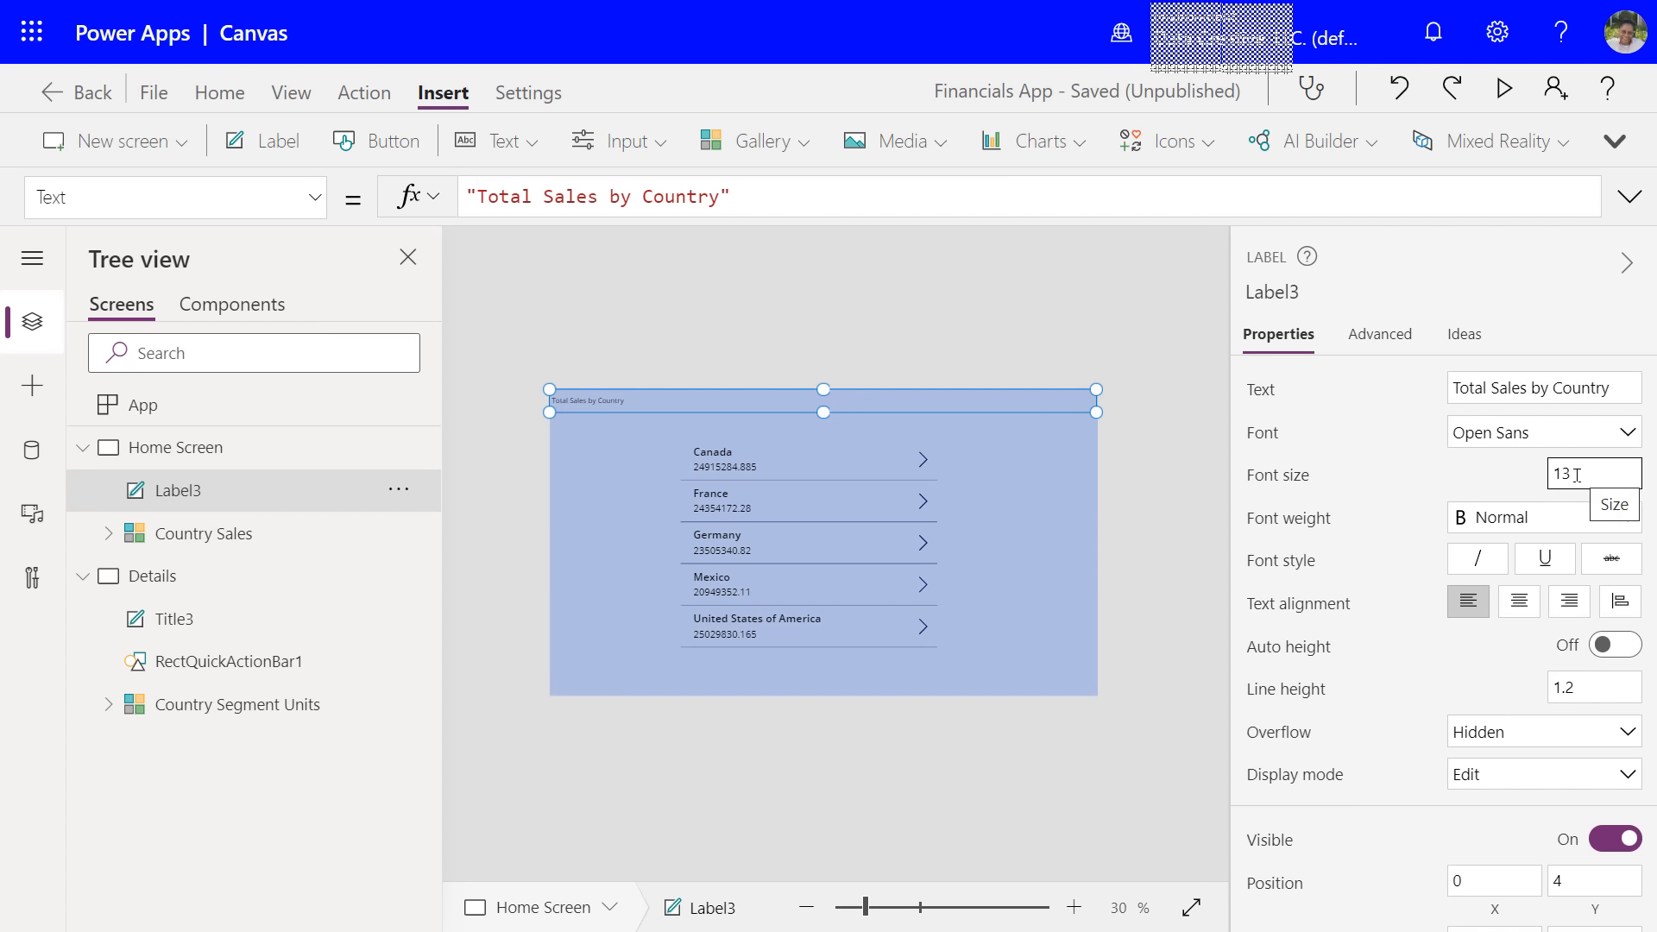
pyautogui.click(1558, 516)
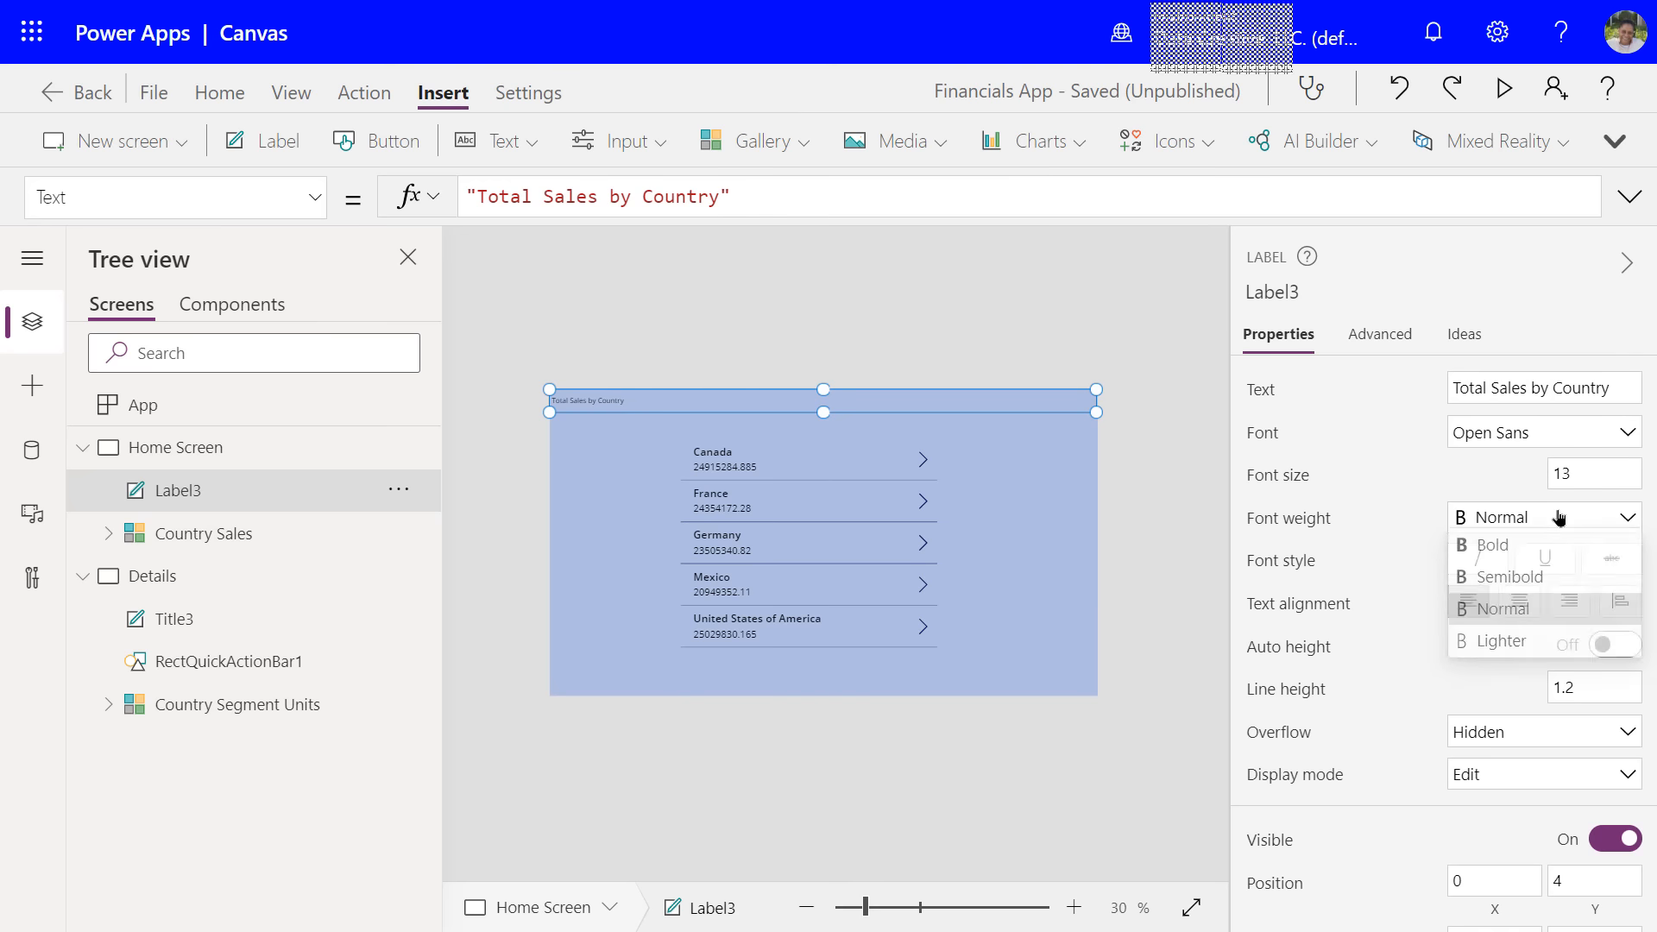
pyautogui.click(1506, 545)
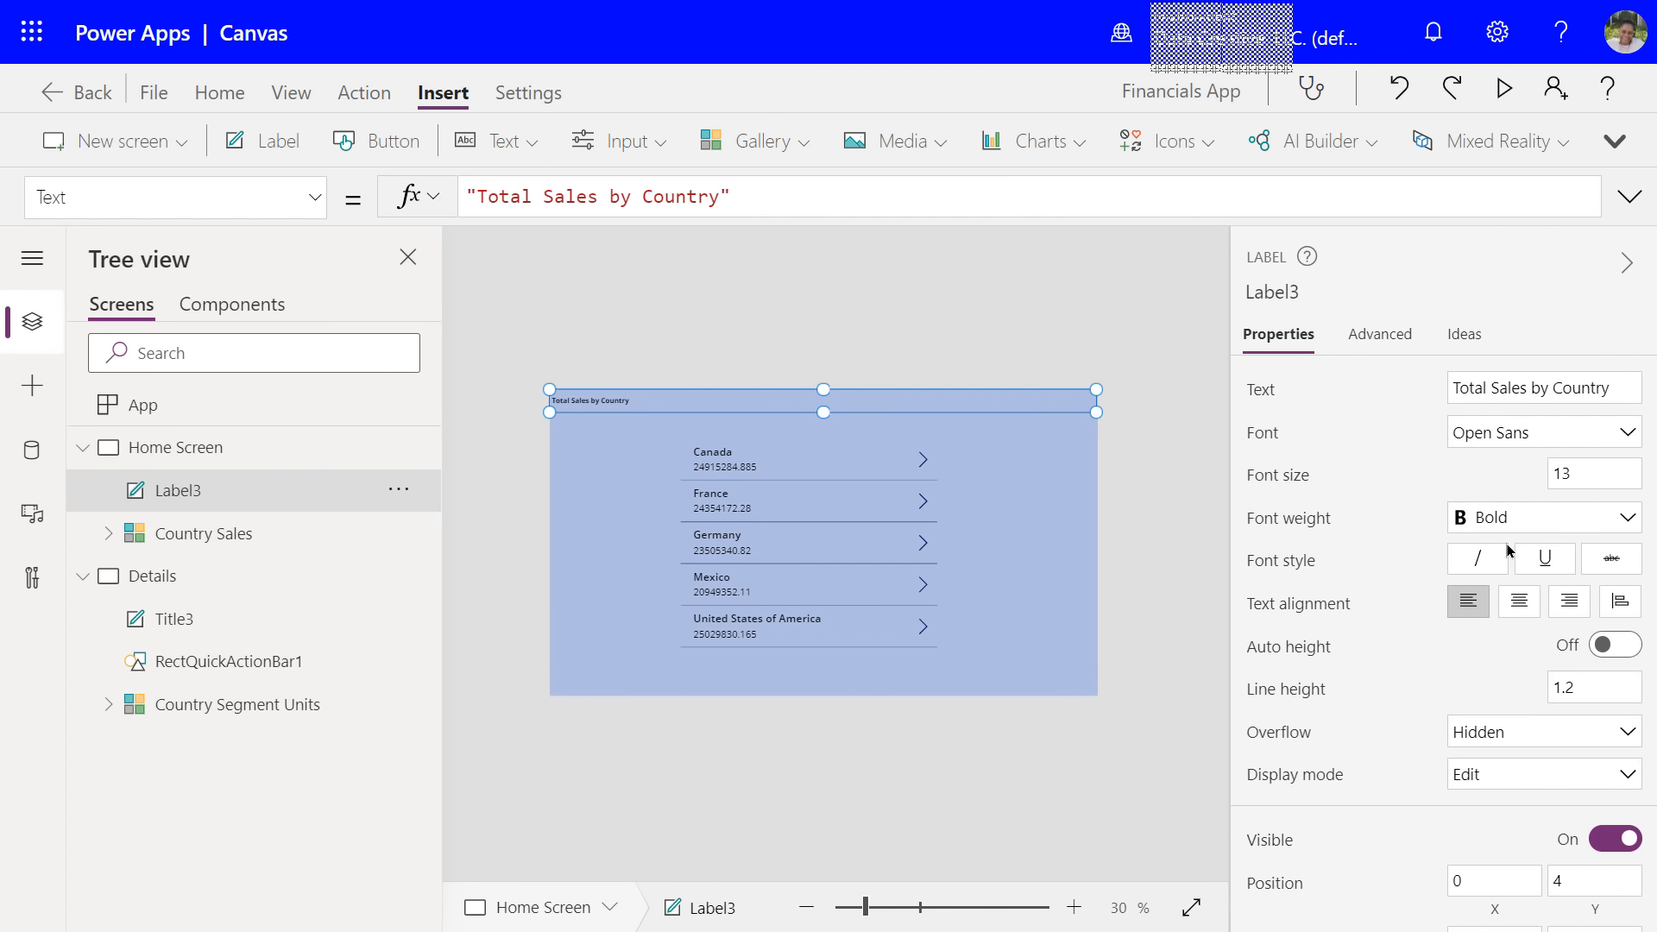
pyautogui.click(1585, 476)
pyautogui.press('BackSpace')
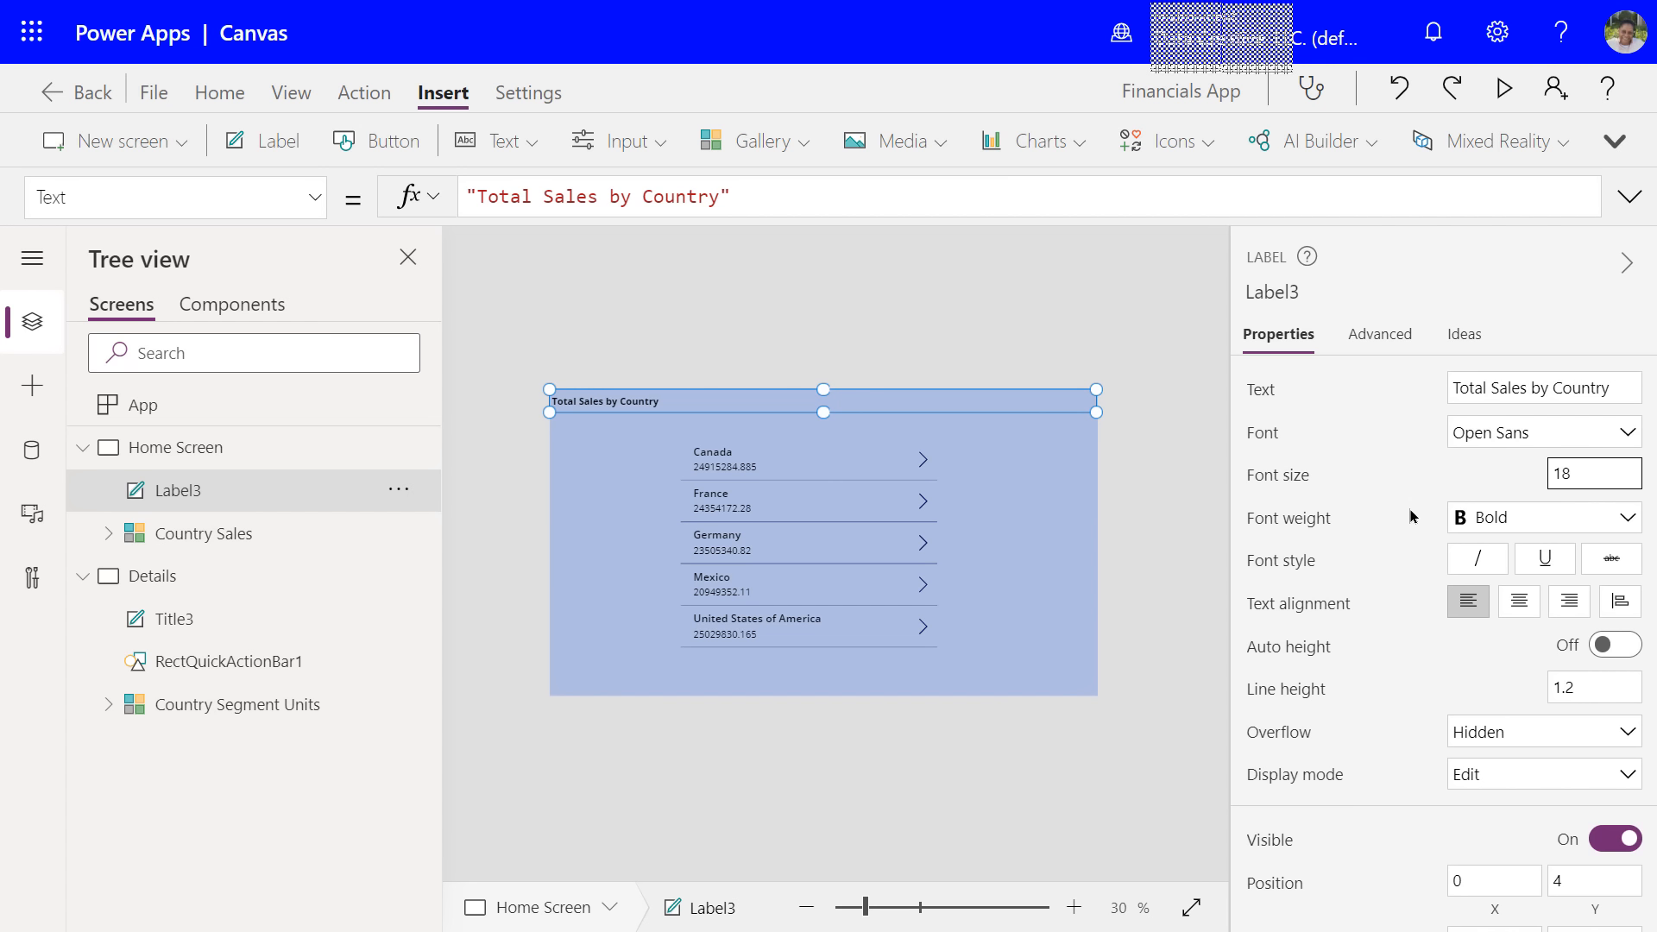
pyautogui.click(1522, 608)
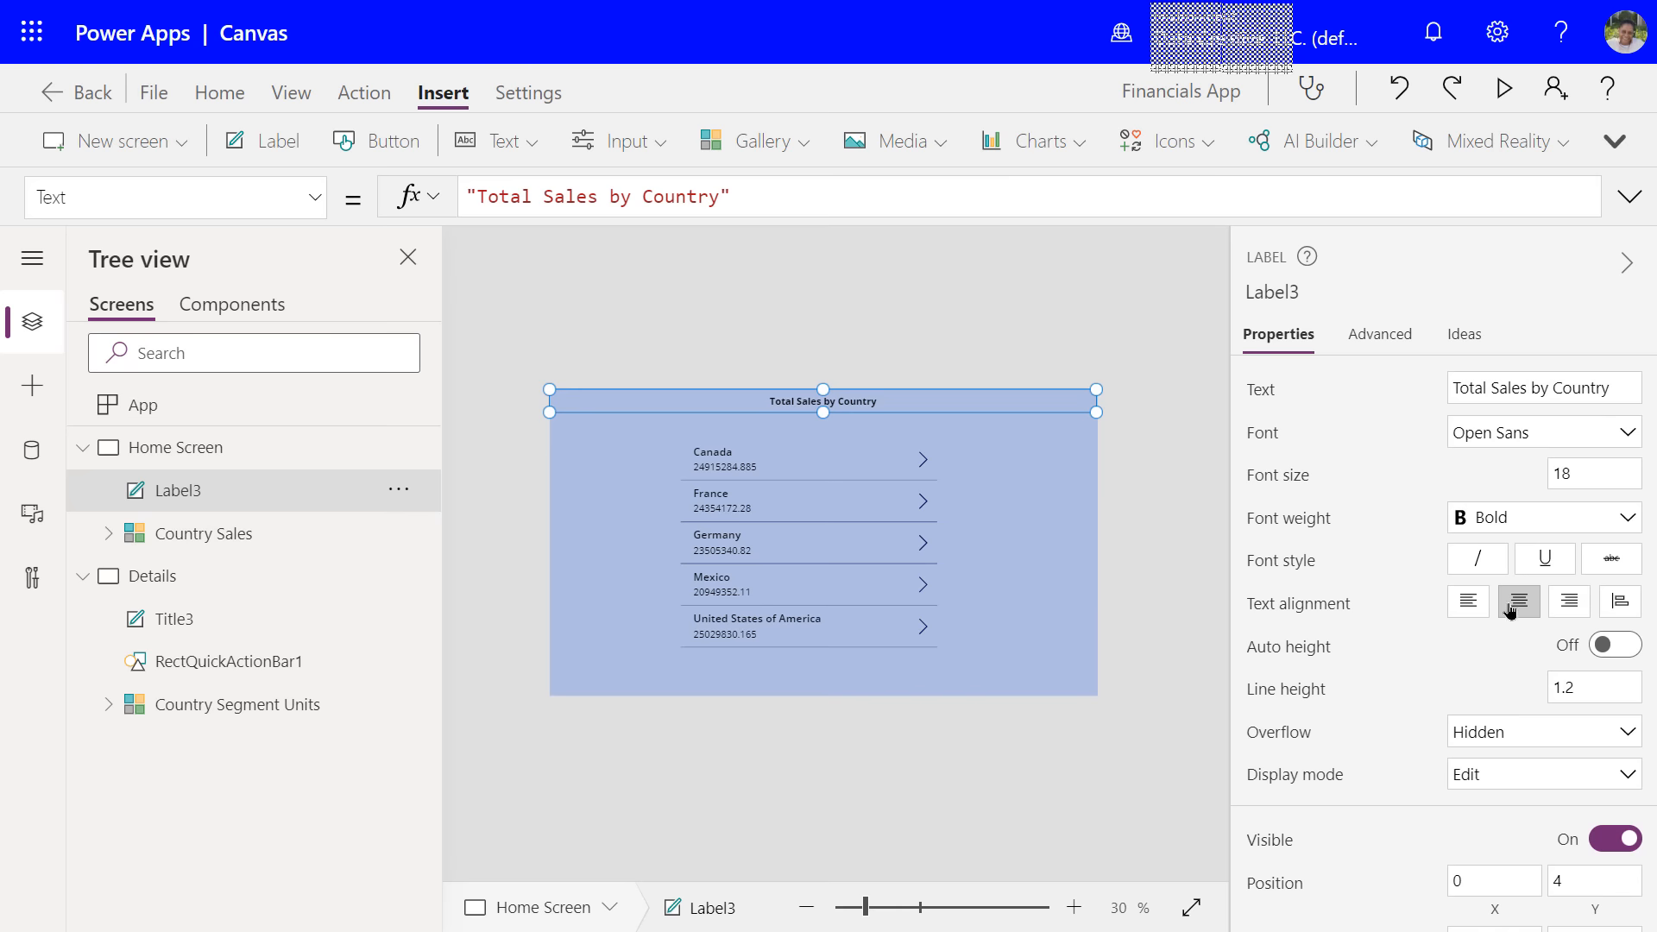
# - Fill the "Total Sales by Country" label with the slightly darker shade of the blue theme color
pyautogui.scroll(-5, 1543, 645)
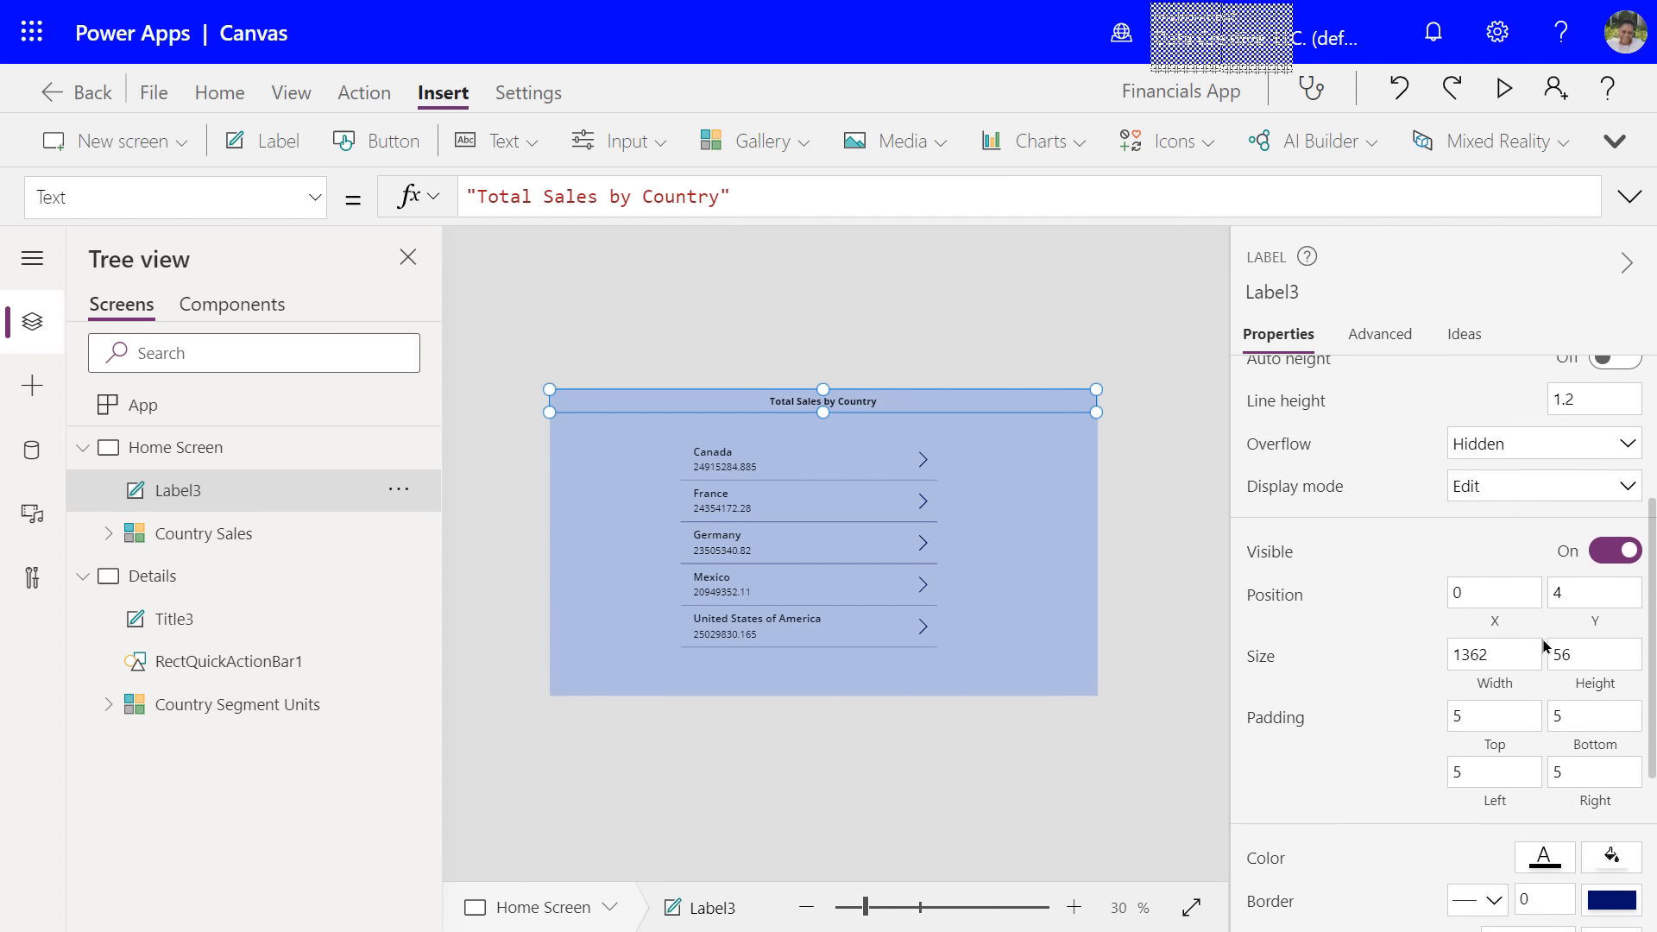
pyautogui.scroll(-2, 1543, 645)
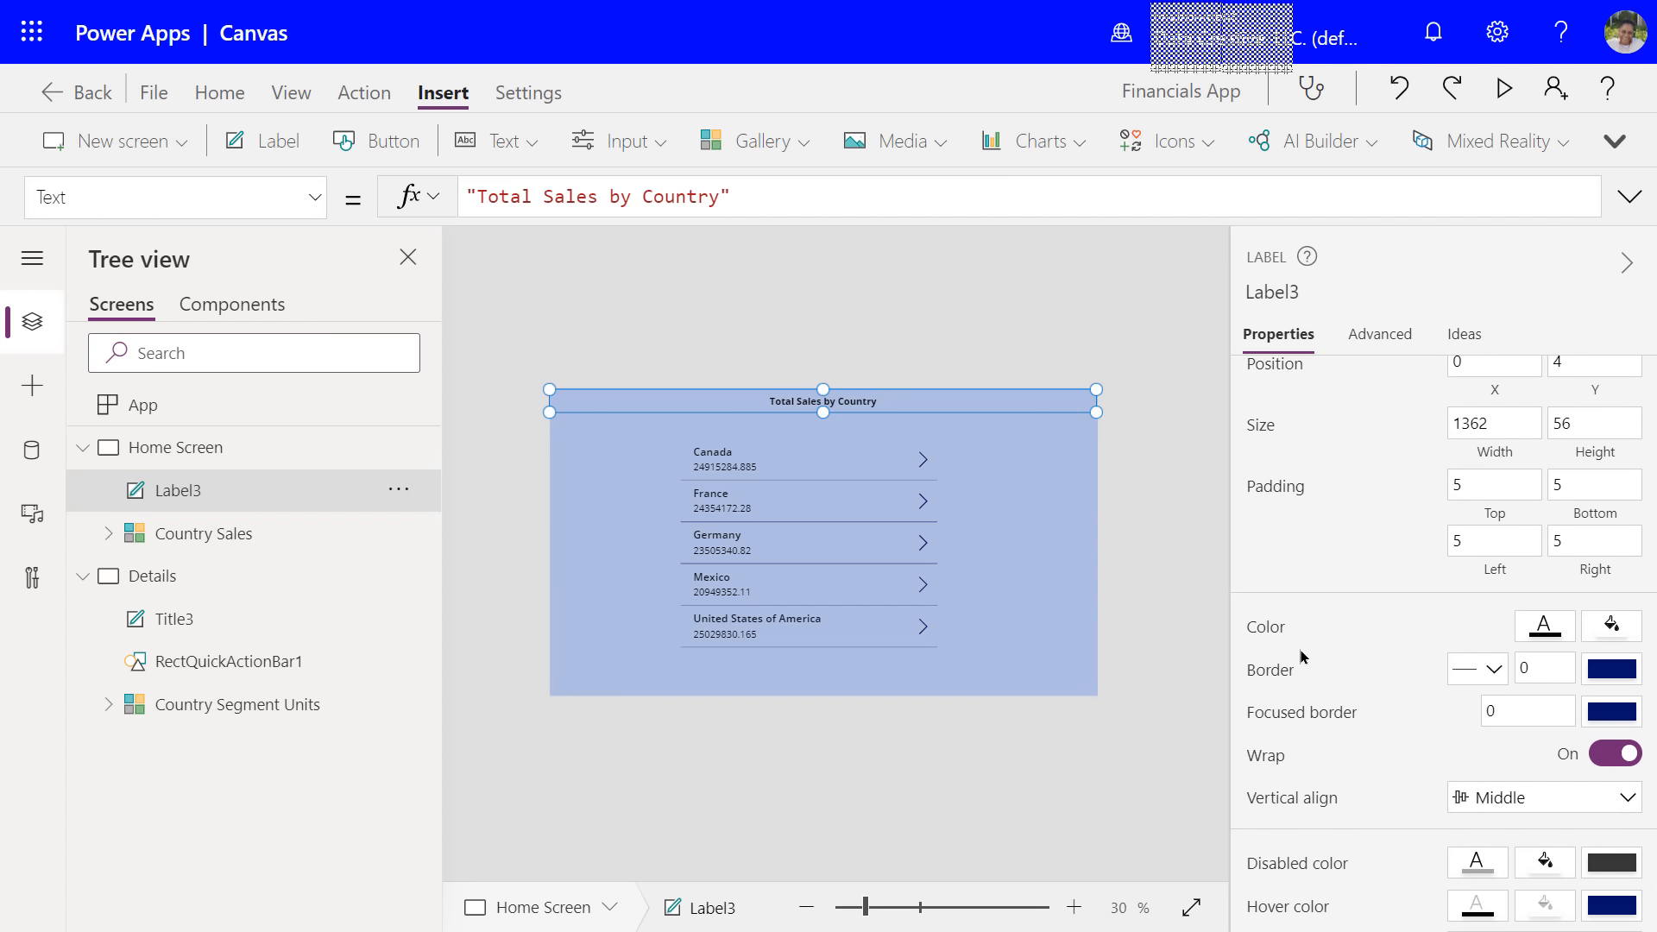
pyautogui.click(1611, 626)
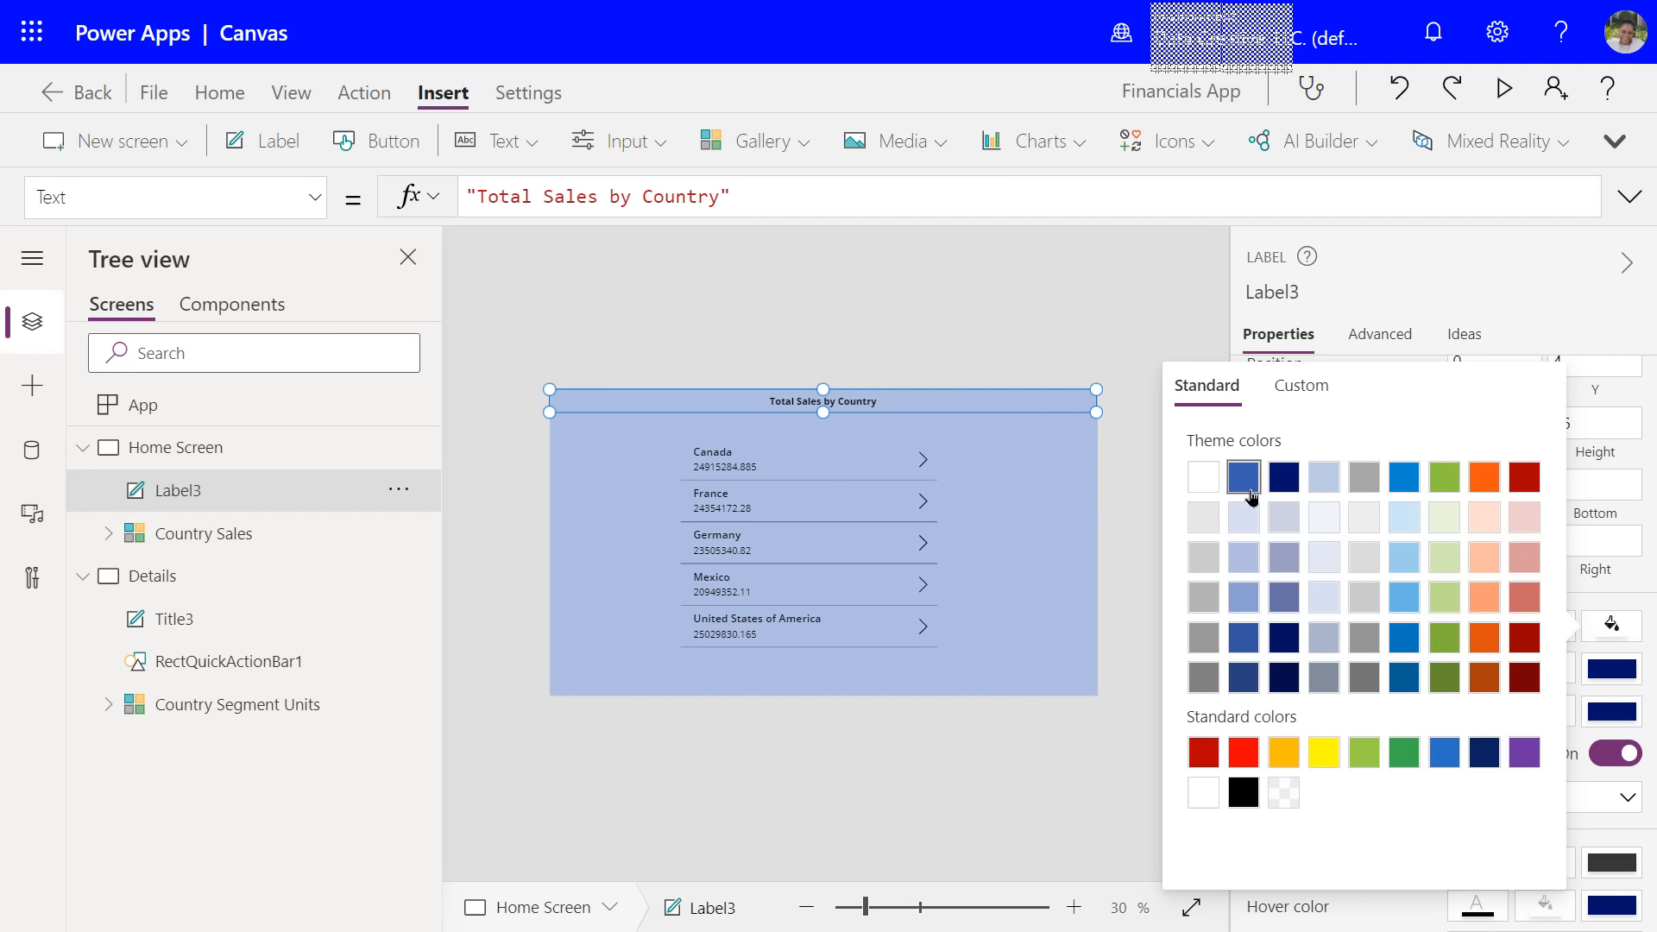
pyautogui.click(1248, 637)
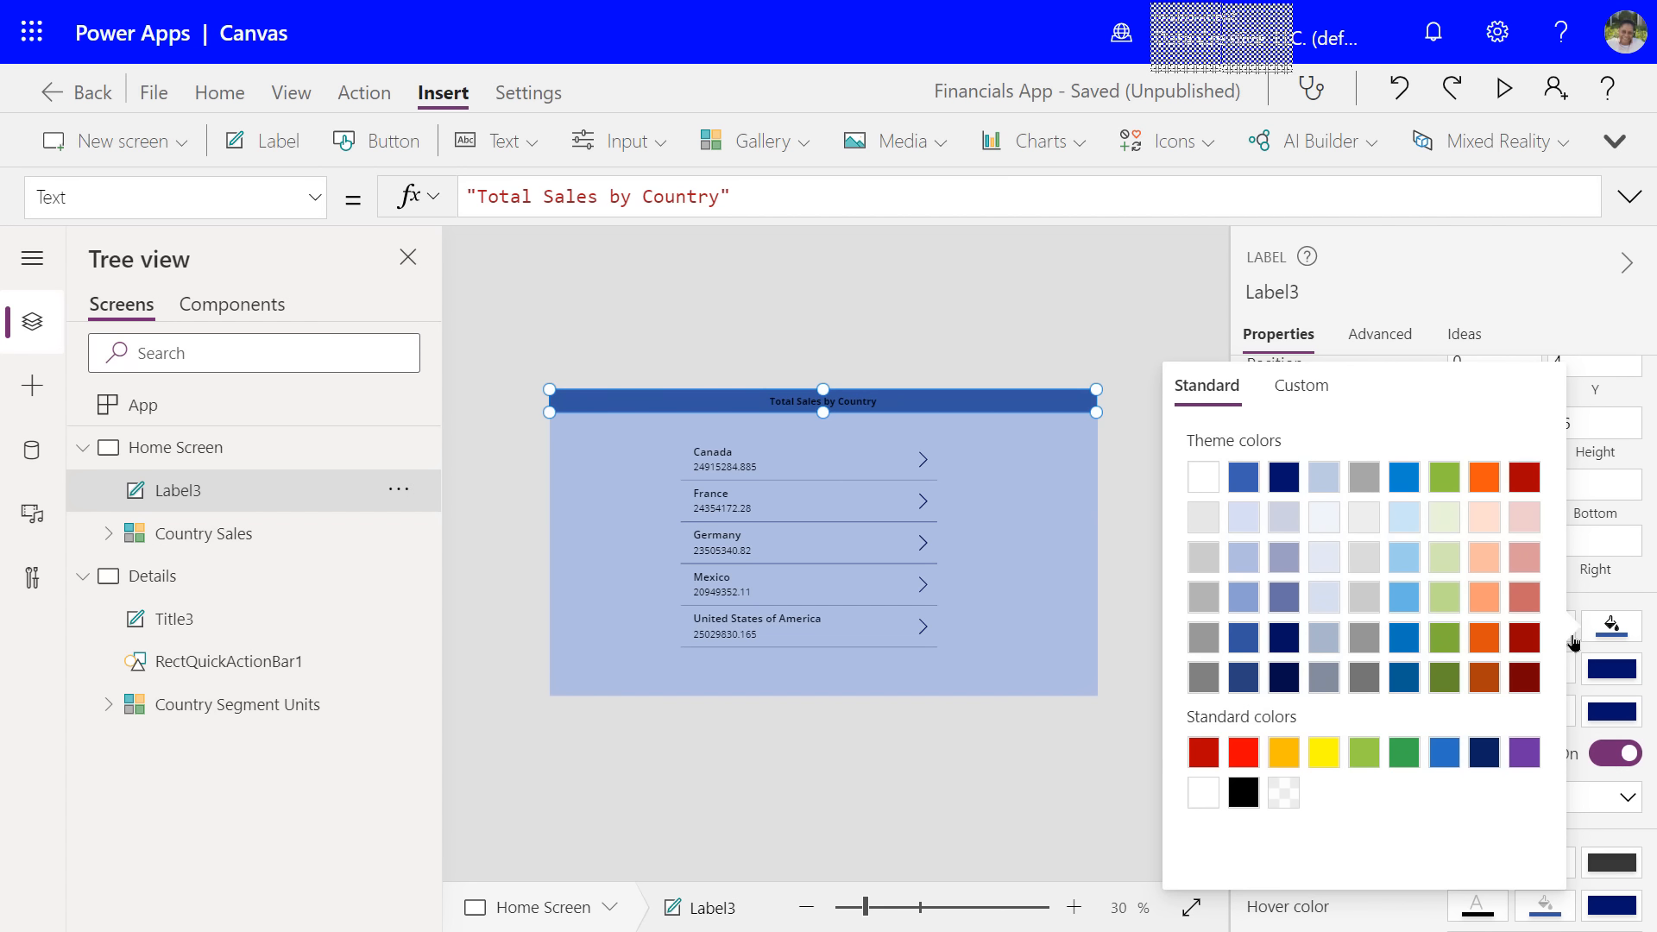
# - Set the font color of the "Total Sales by Country" label to white
pyautogui.click(1574, 619)
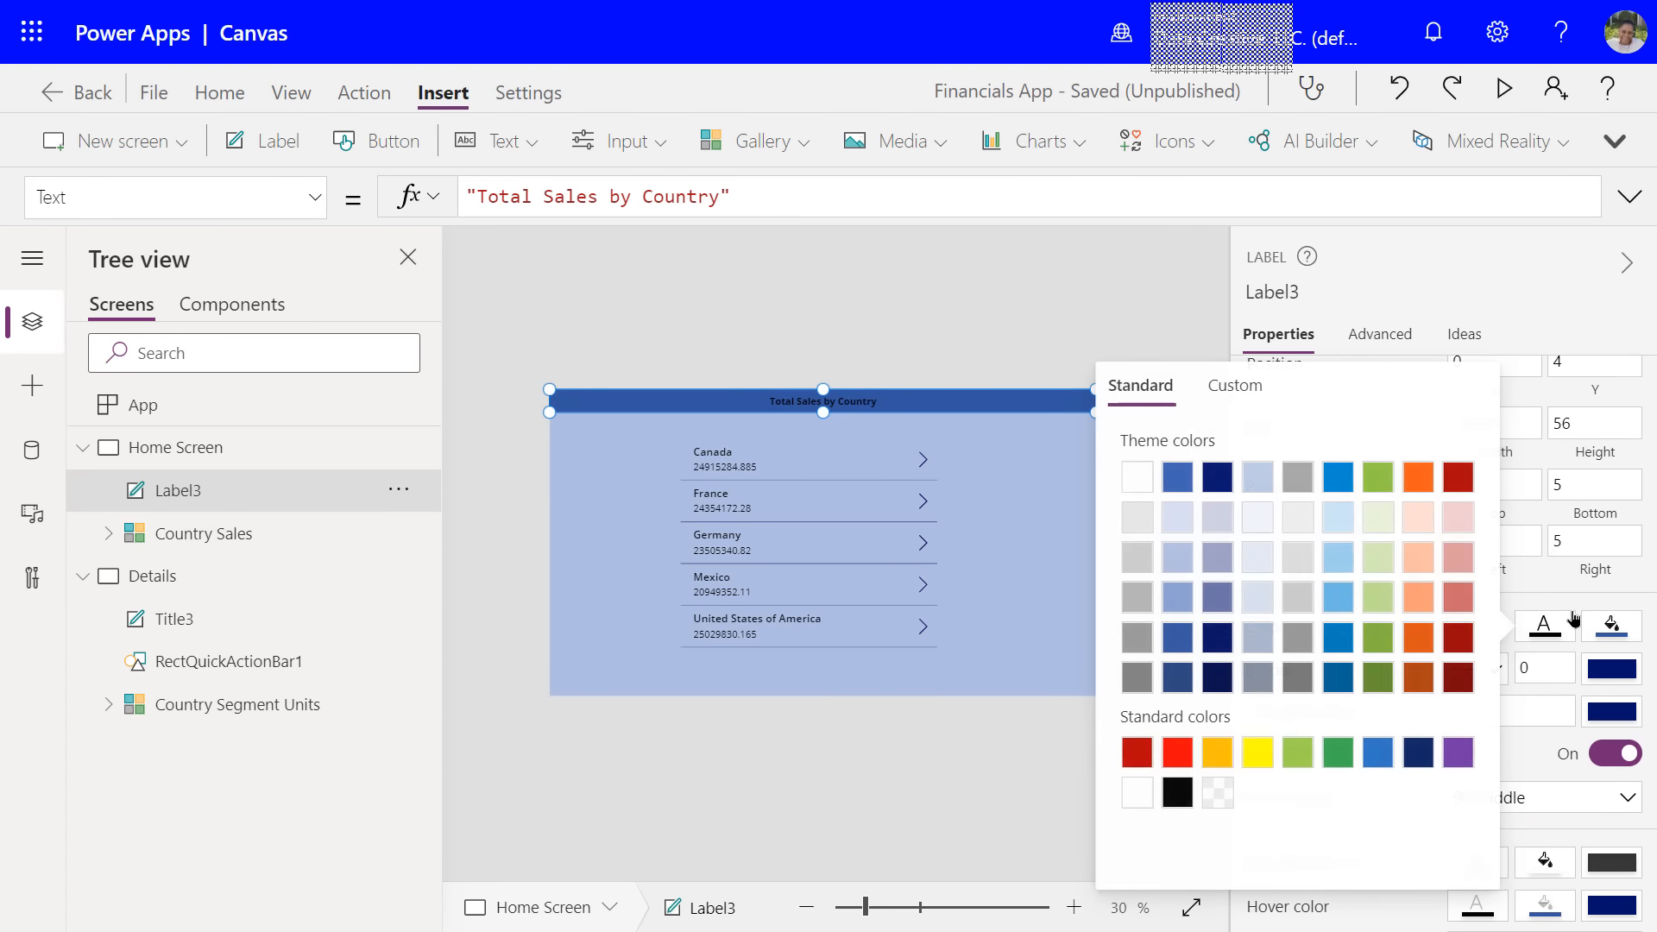
pyautogui.click(1553, 628)
pyautogui.click(1550, 634)
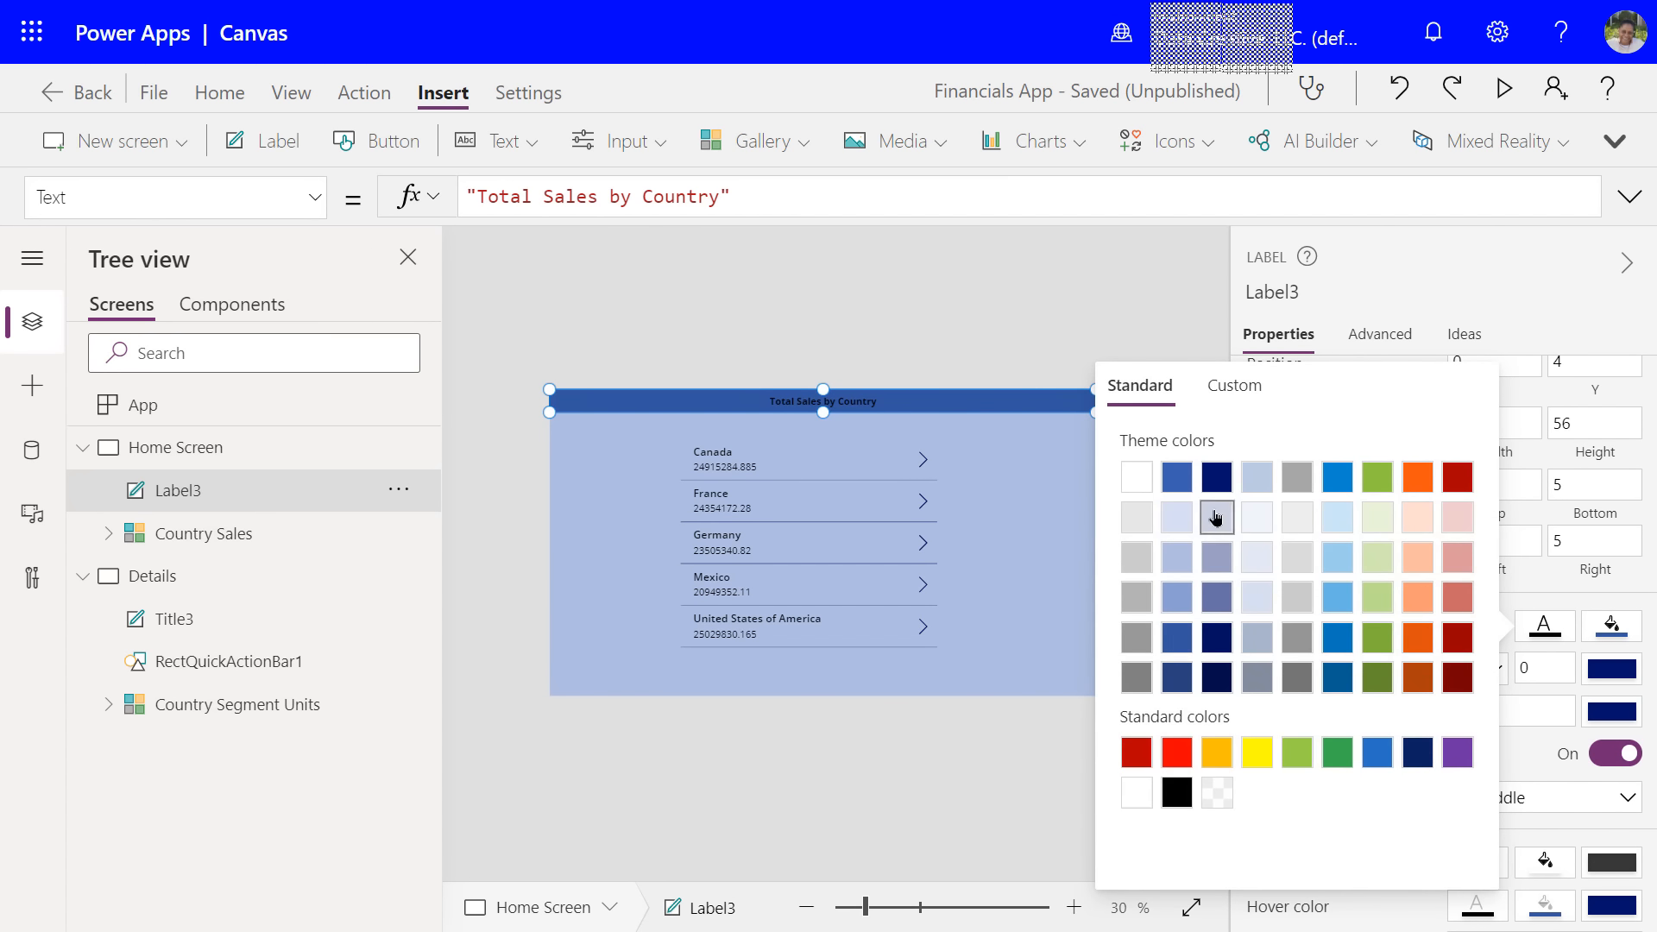
pyautogui.click(1137, 483)
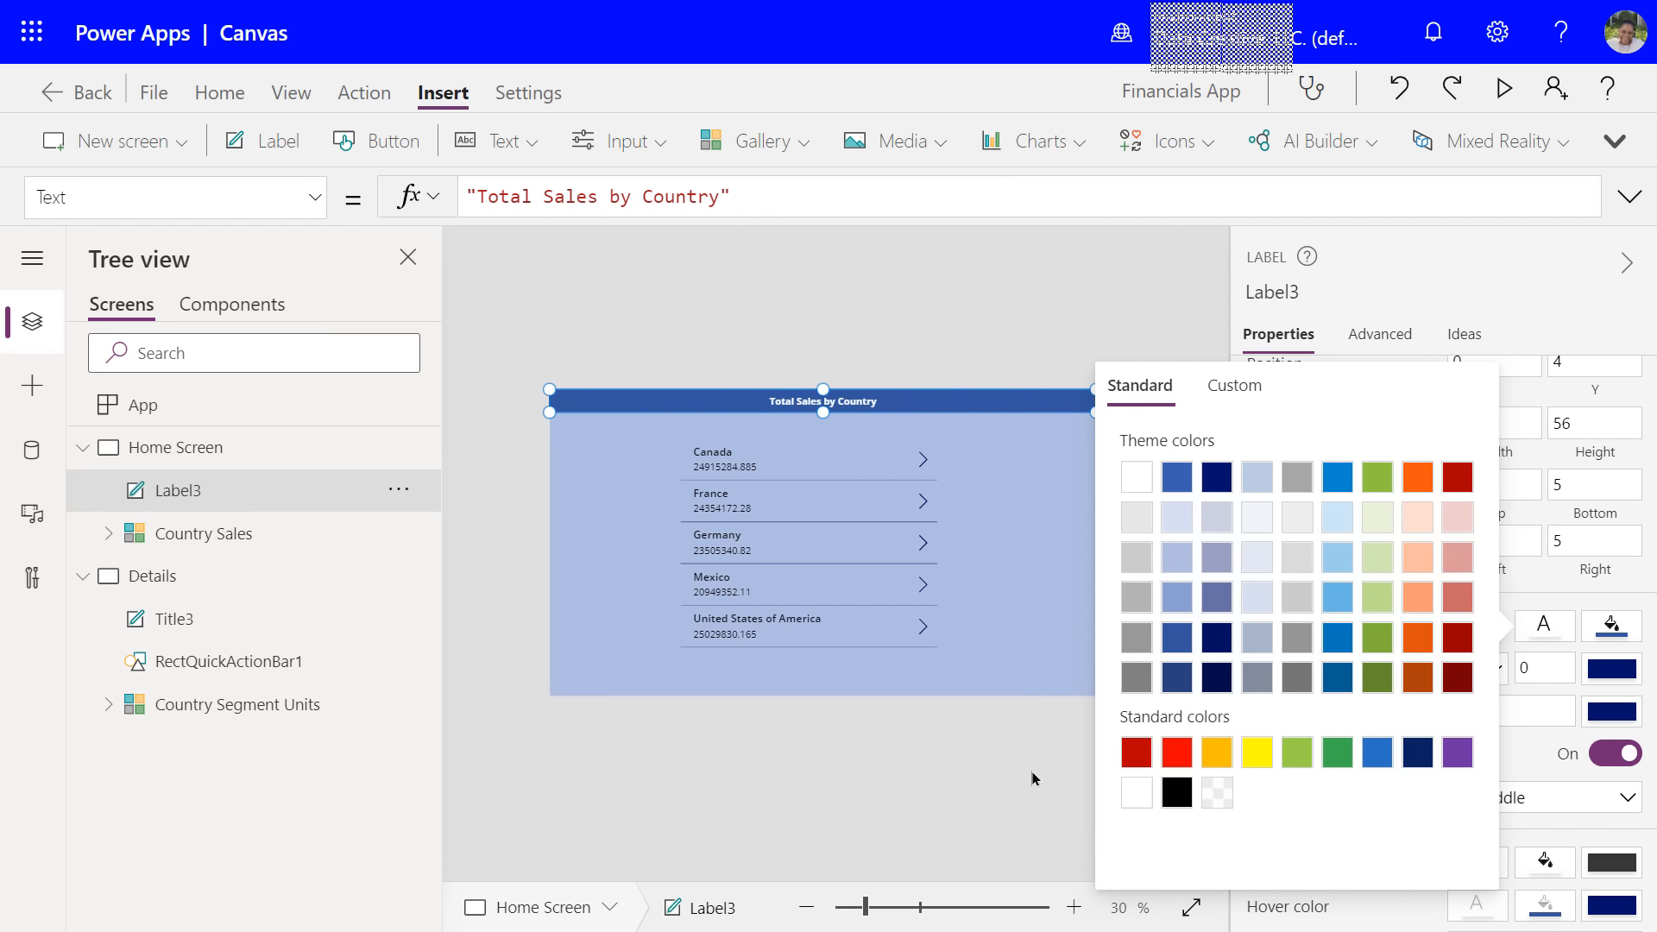
pyautogui.click(962, 753)
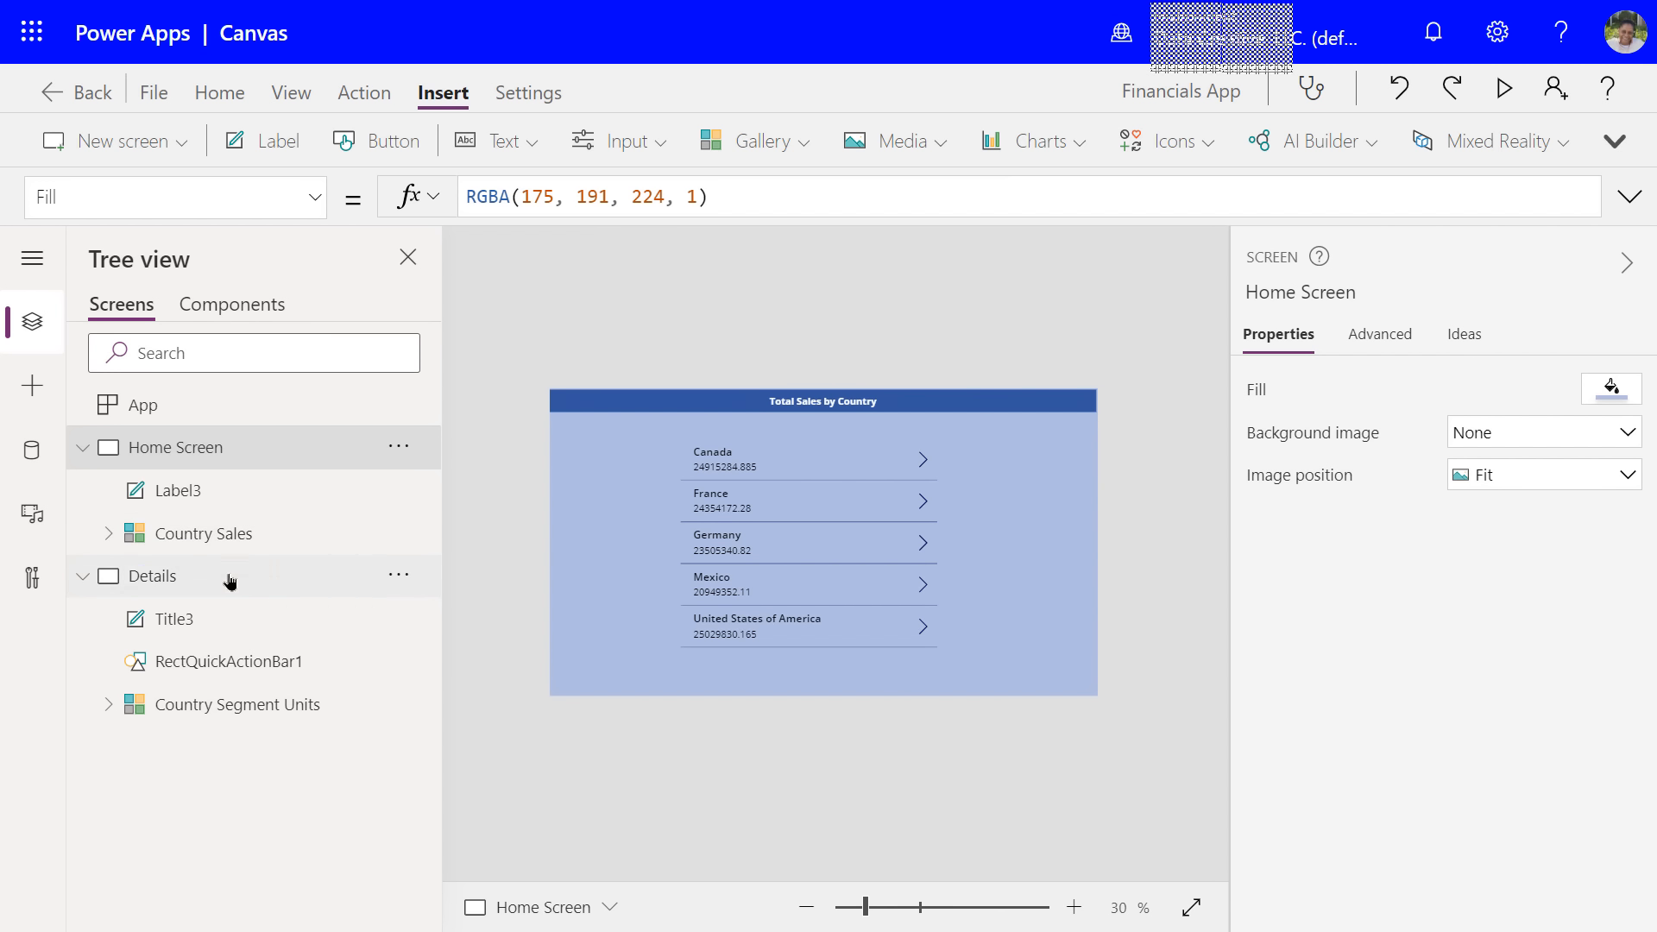
# - Compare the title labels of the Home Screen and Details screens, examining the size and position properties of the Details title
pyautogui.click(170, 621)
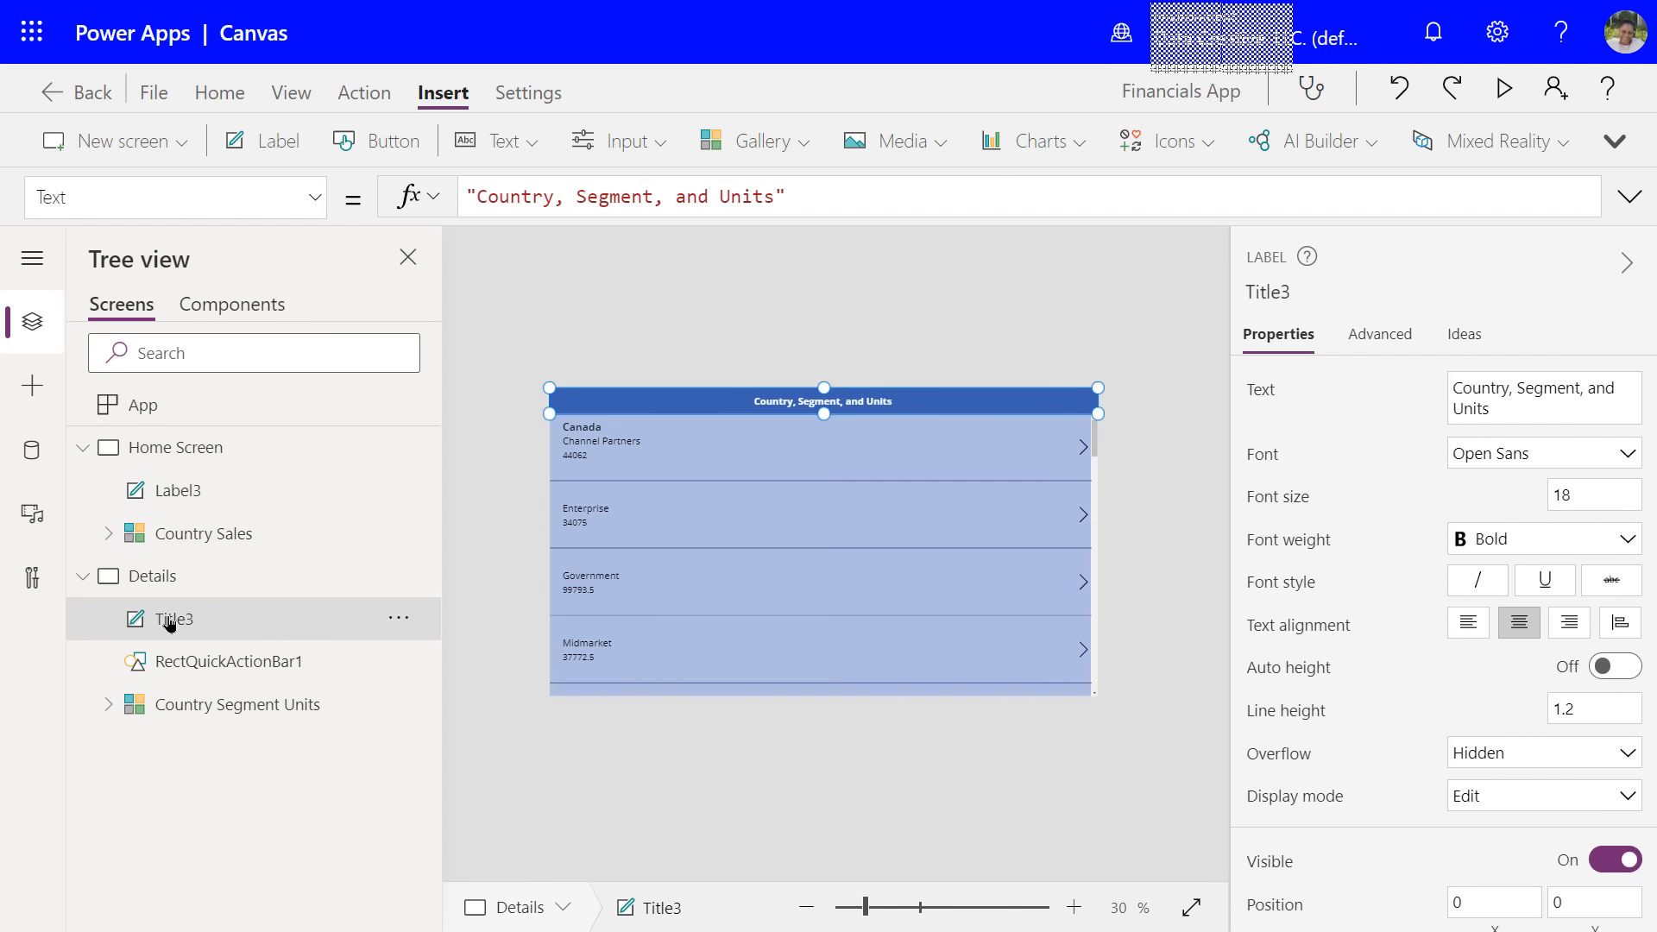
pyautogui.click(152, 577)
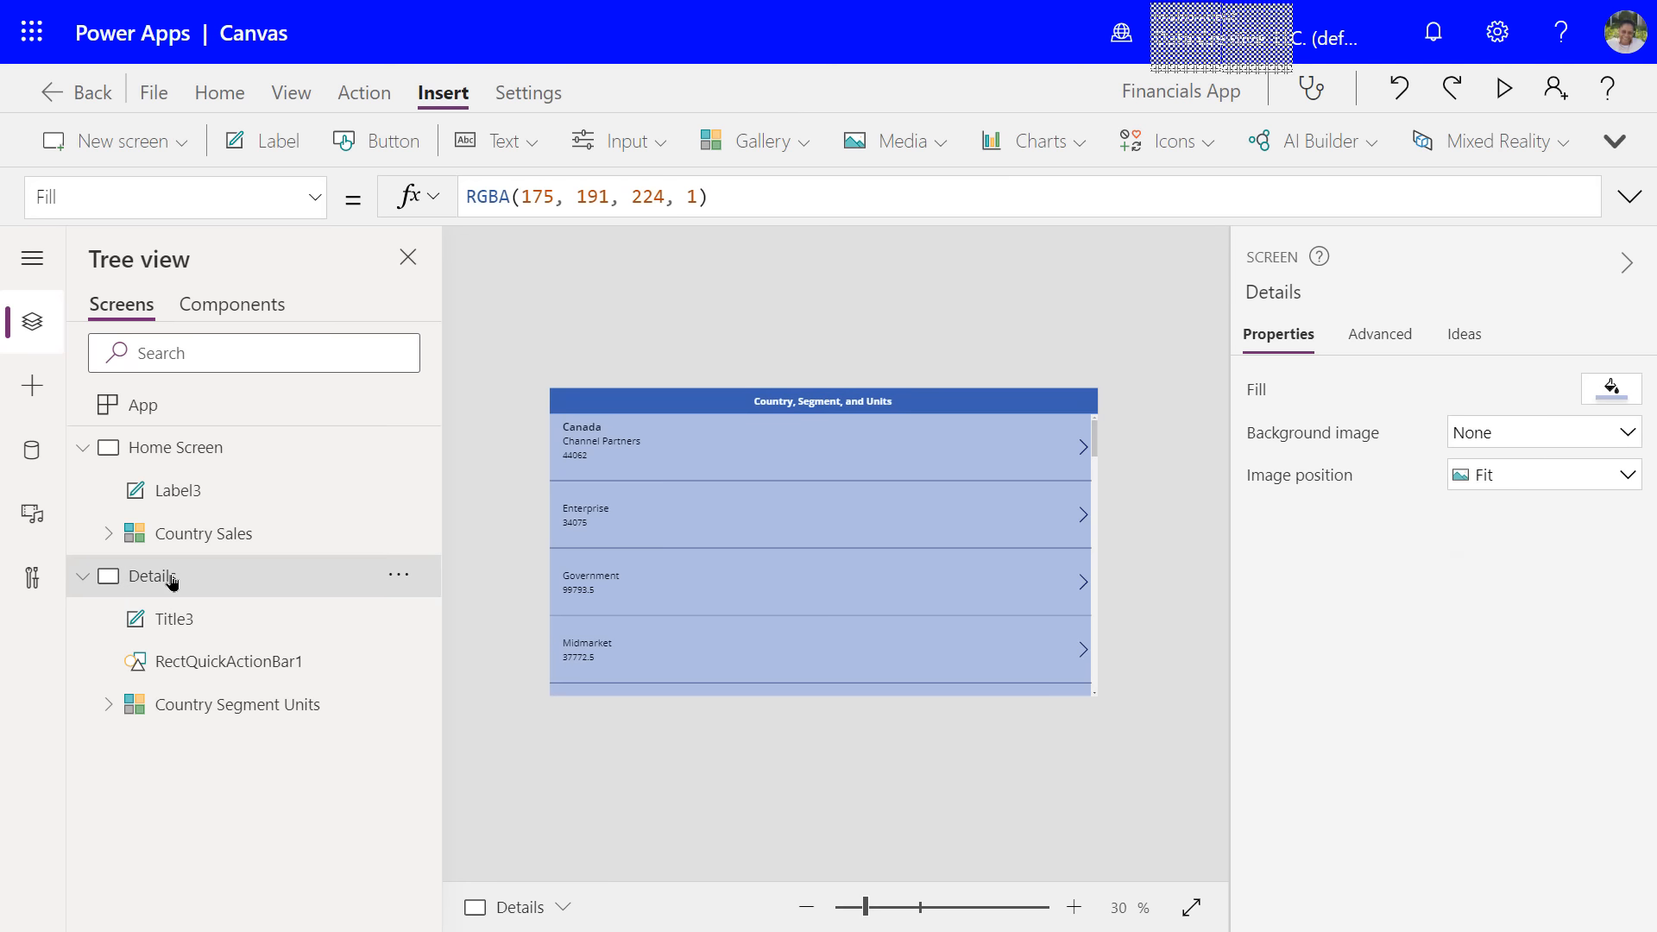
pyautogui.click(186, 490)
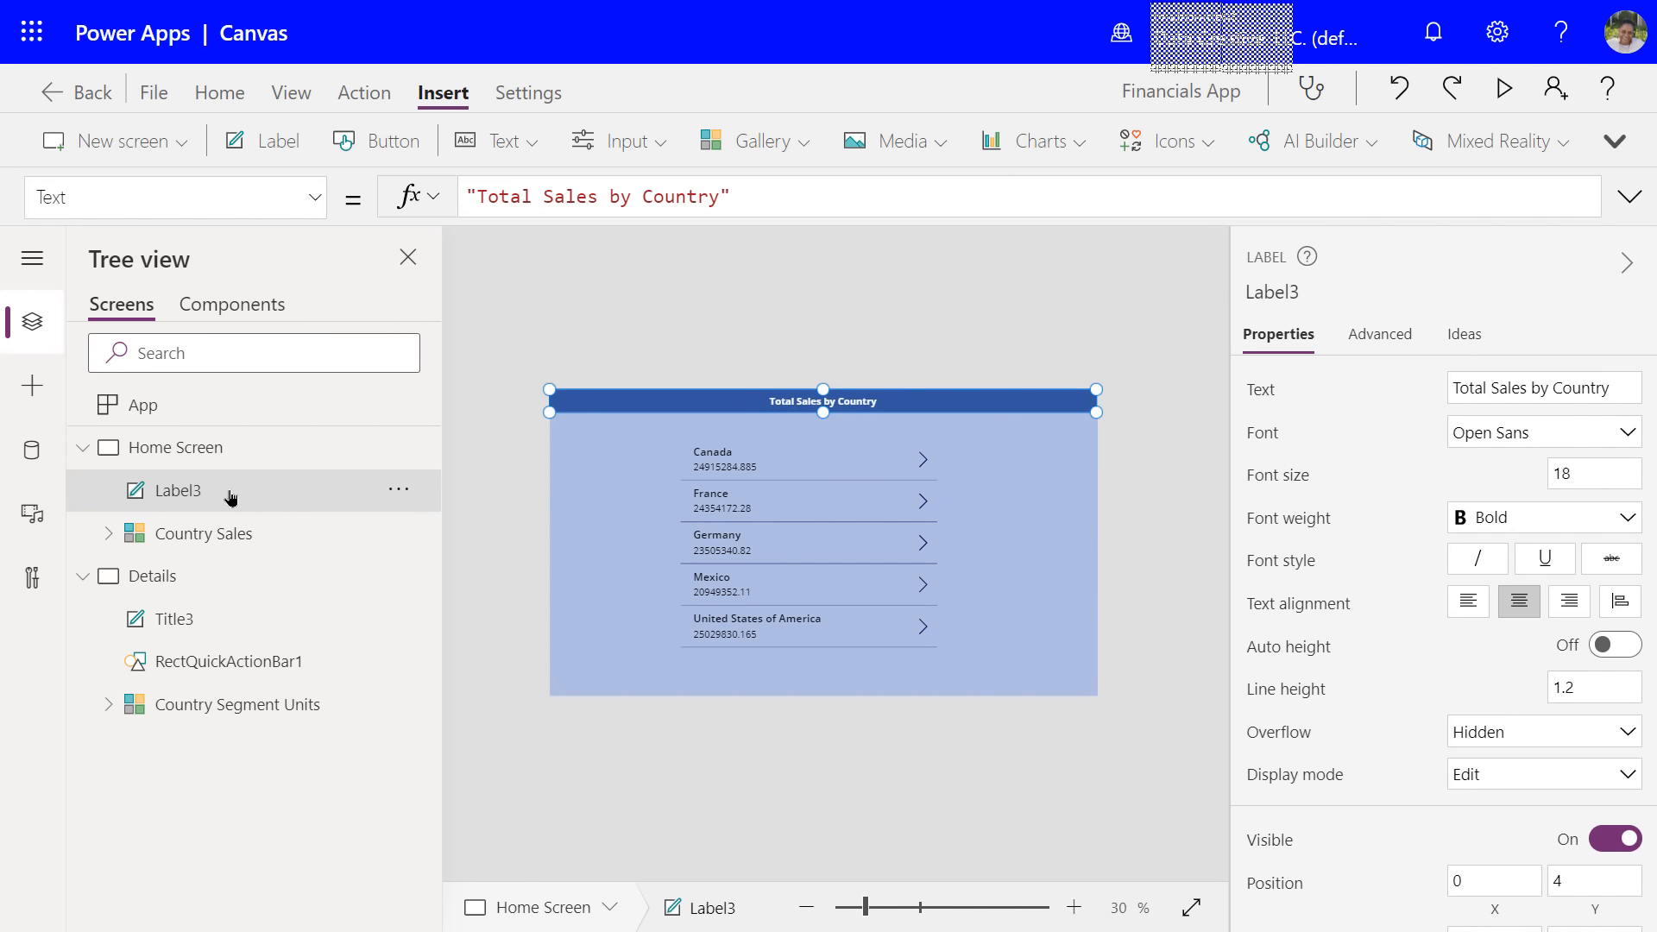
pyautogui.click(186, 621)
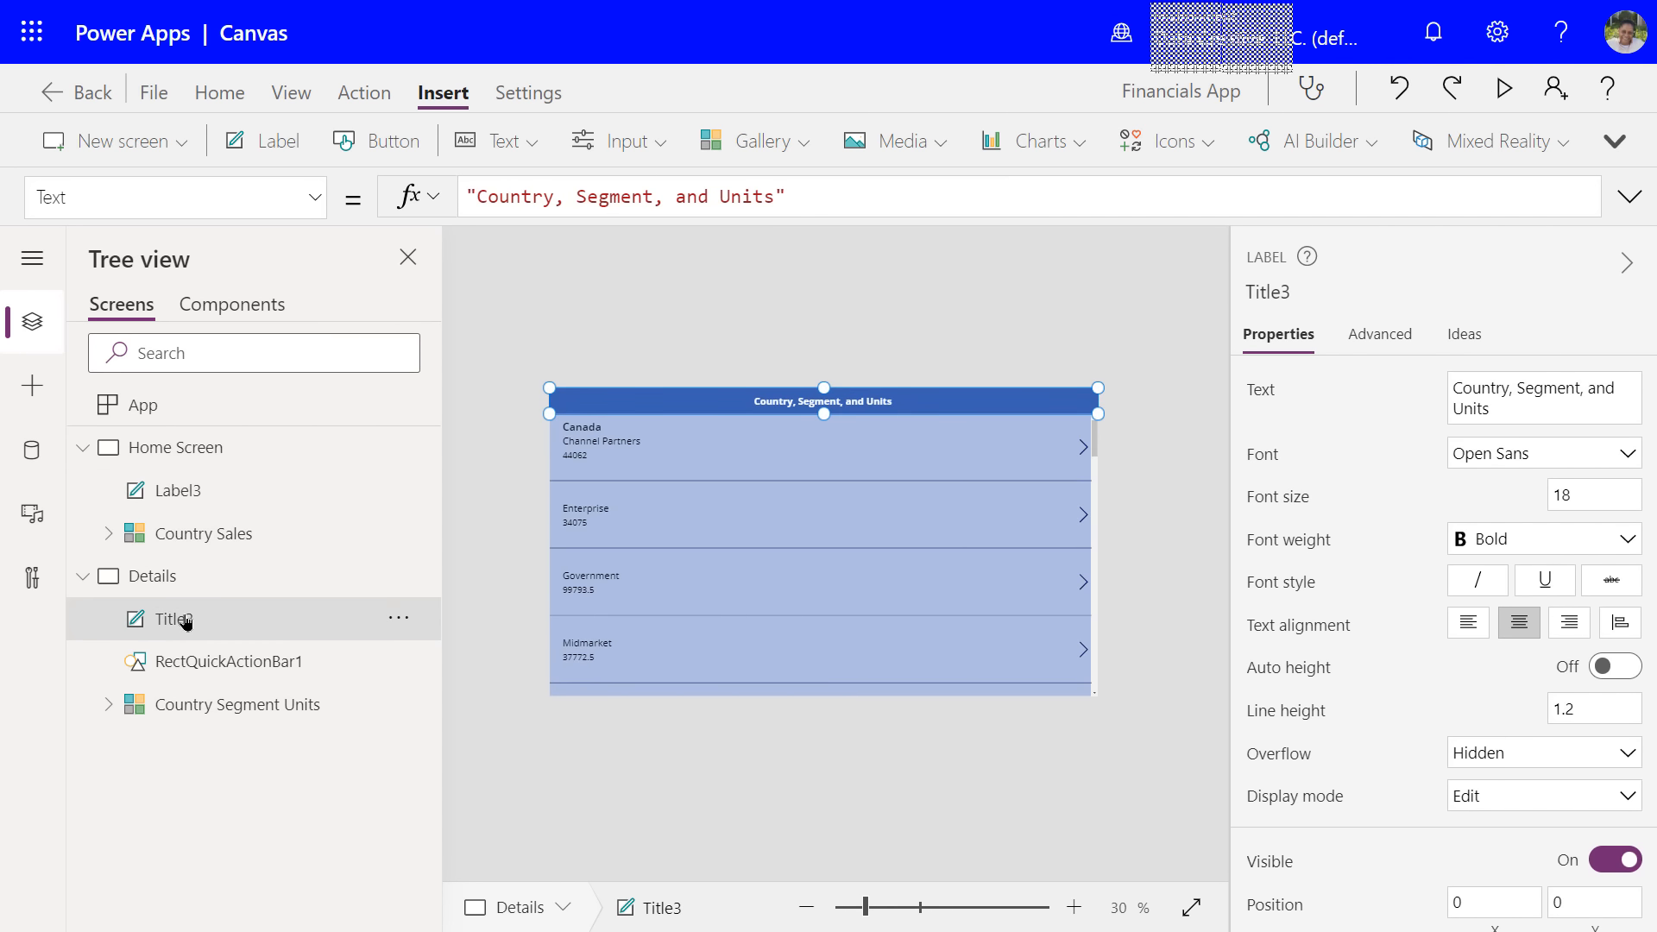
pyautogui.click(201, 489)
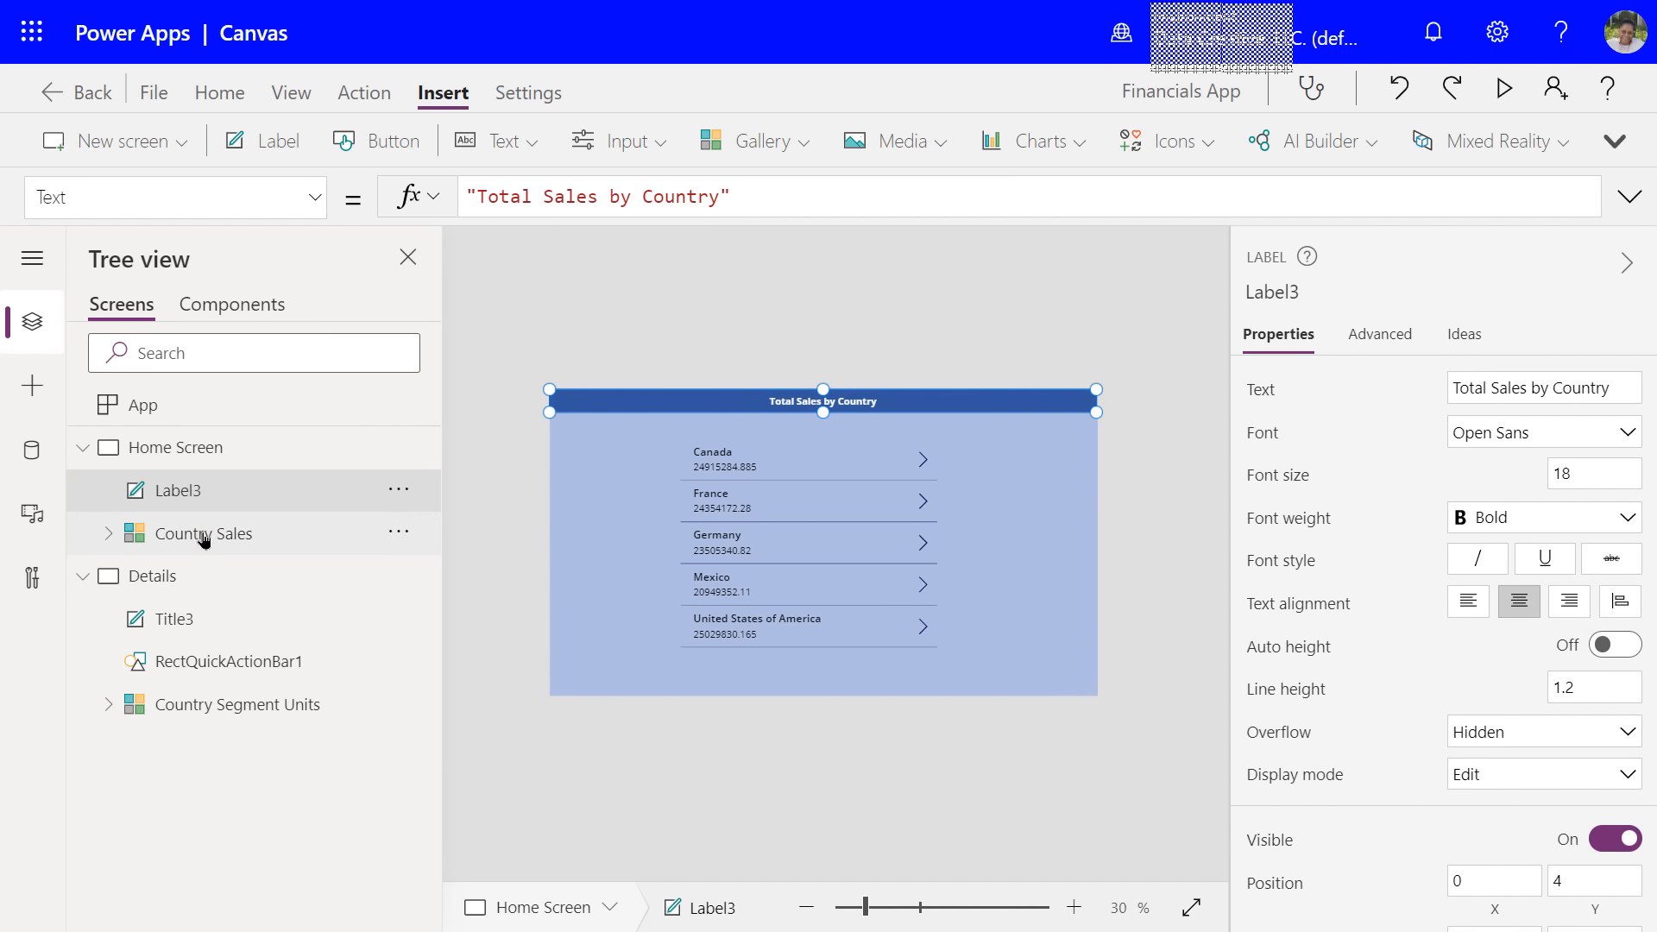
pyautogui.click(194, 623)
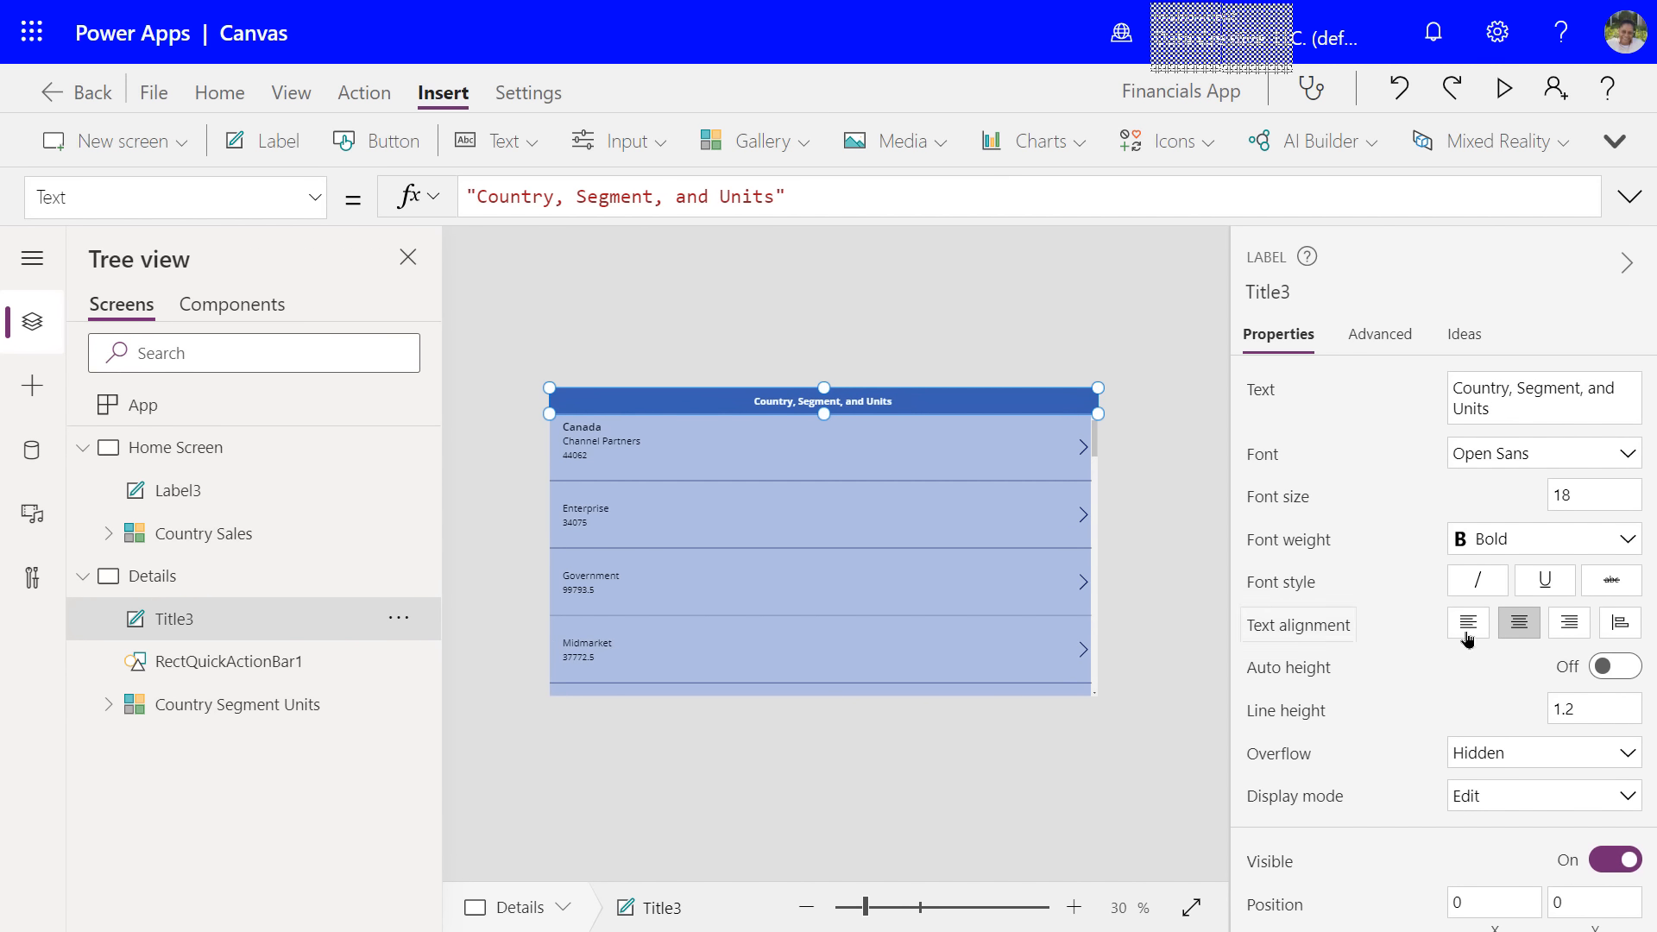
pyautogui.scroll(-1, 1431, 643)
pyautogui.scroll(1, 1431, 643)
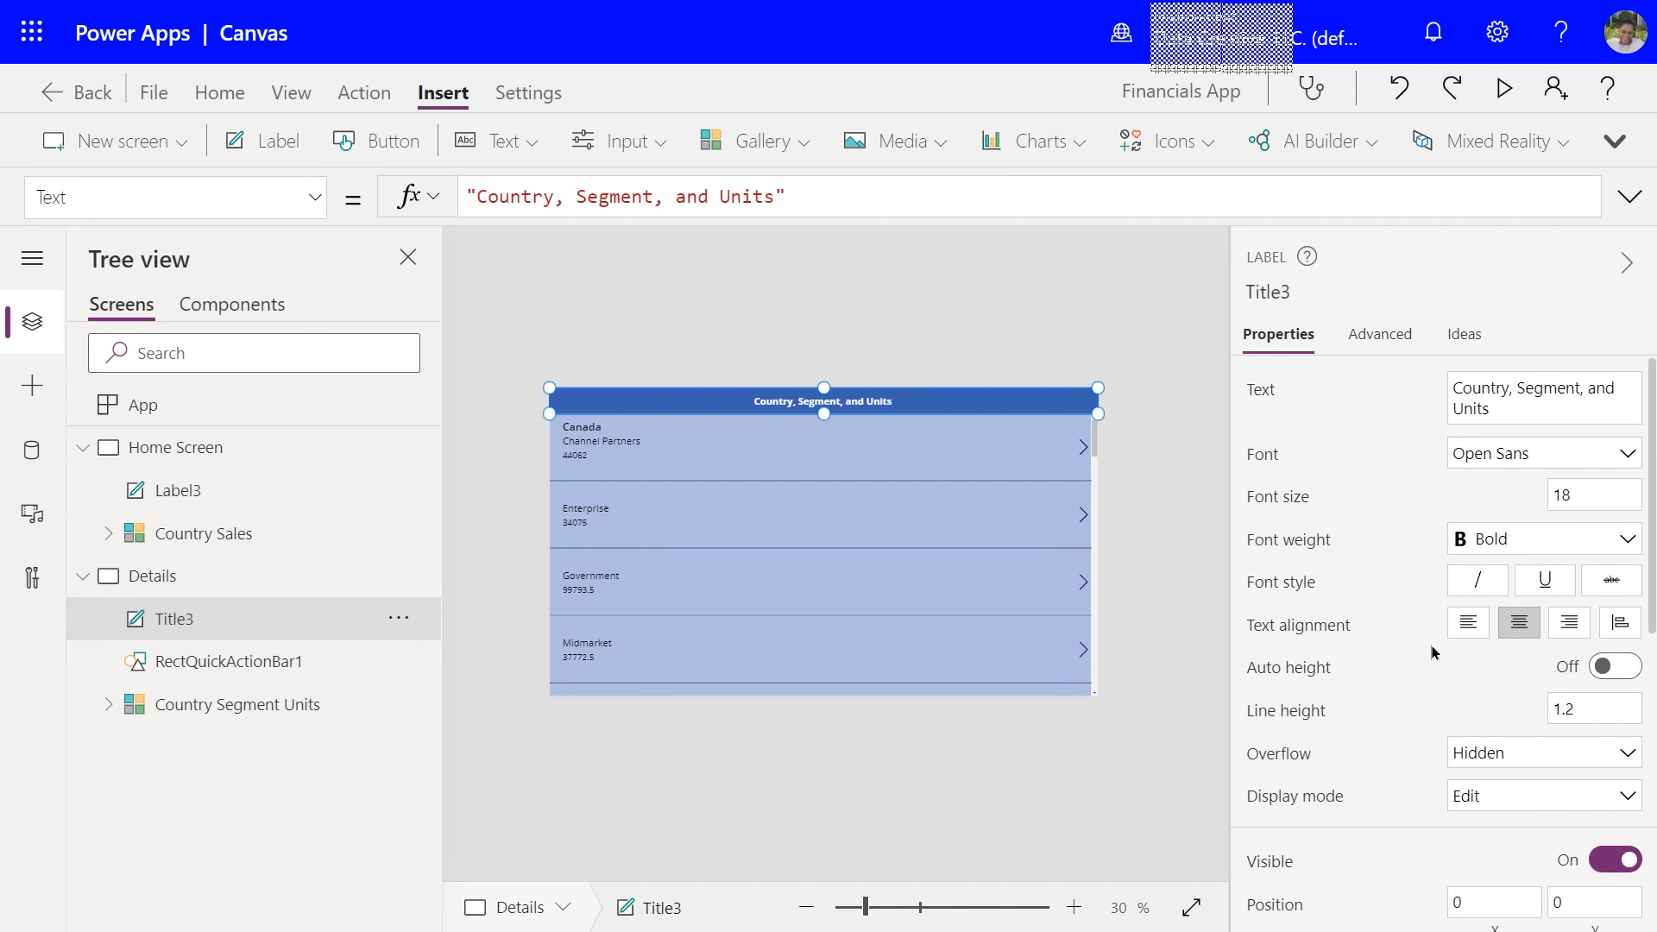
pyautogui.scroll(-3, 1427, 643)
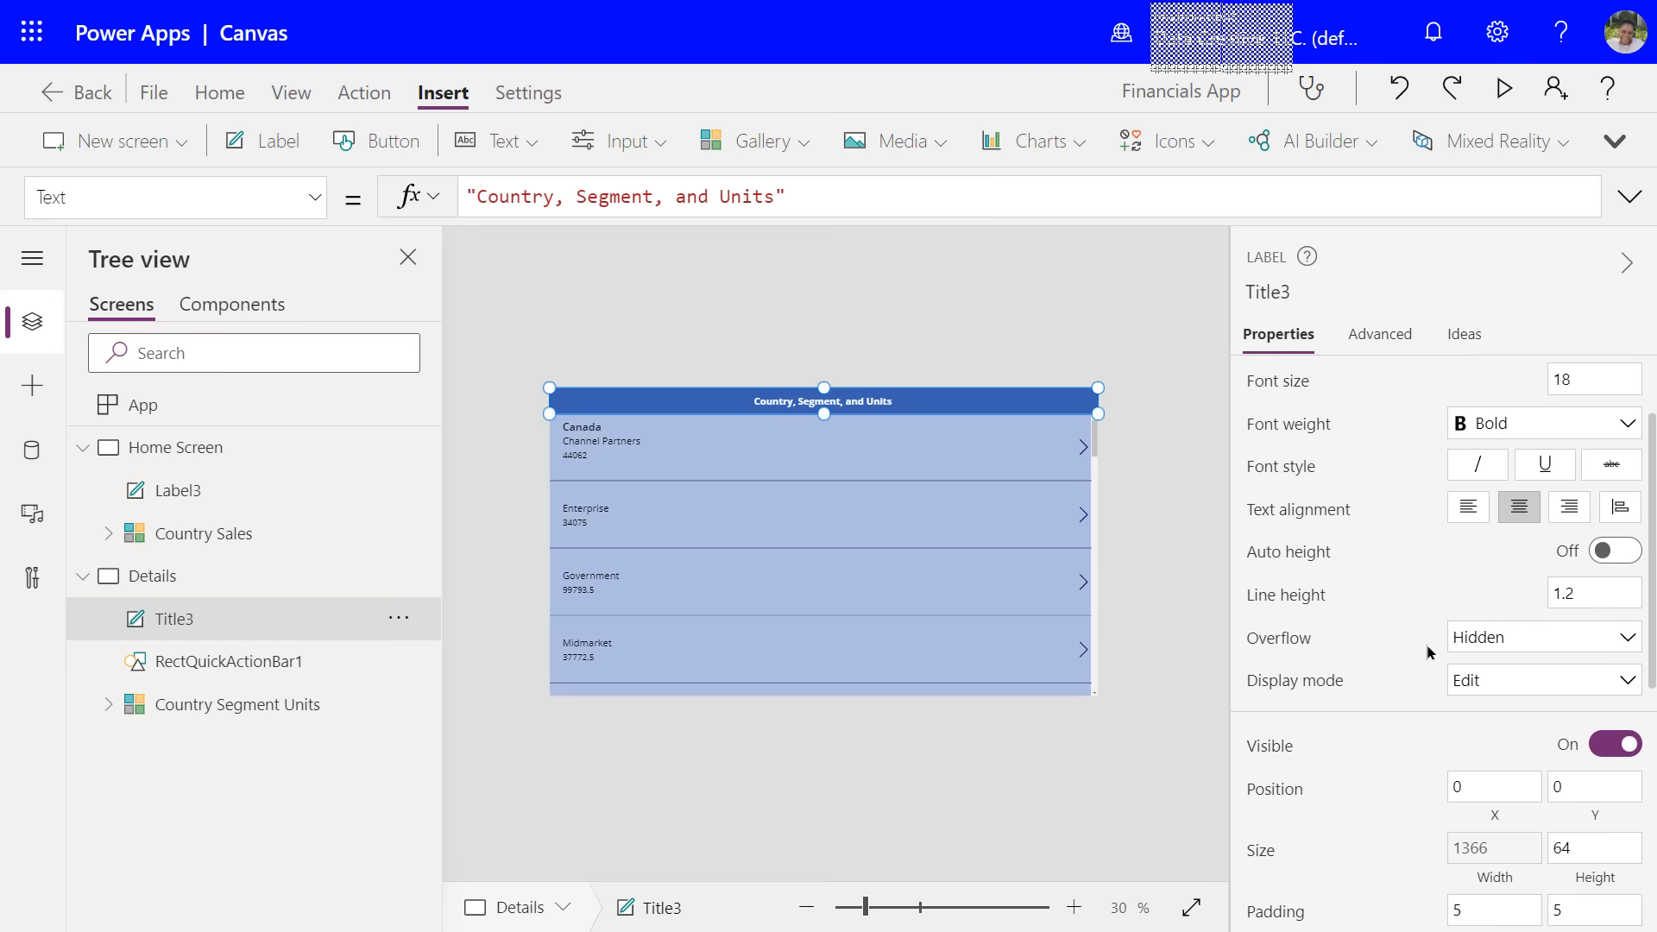
pyautogui.scroll(-1, 1426, 645)
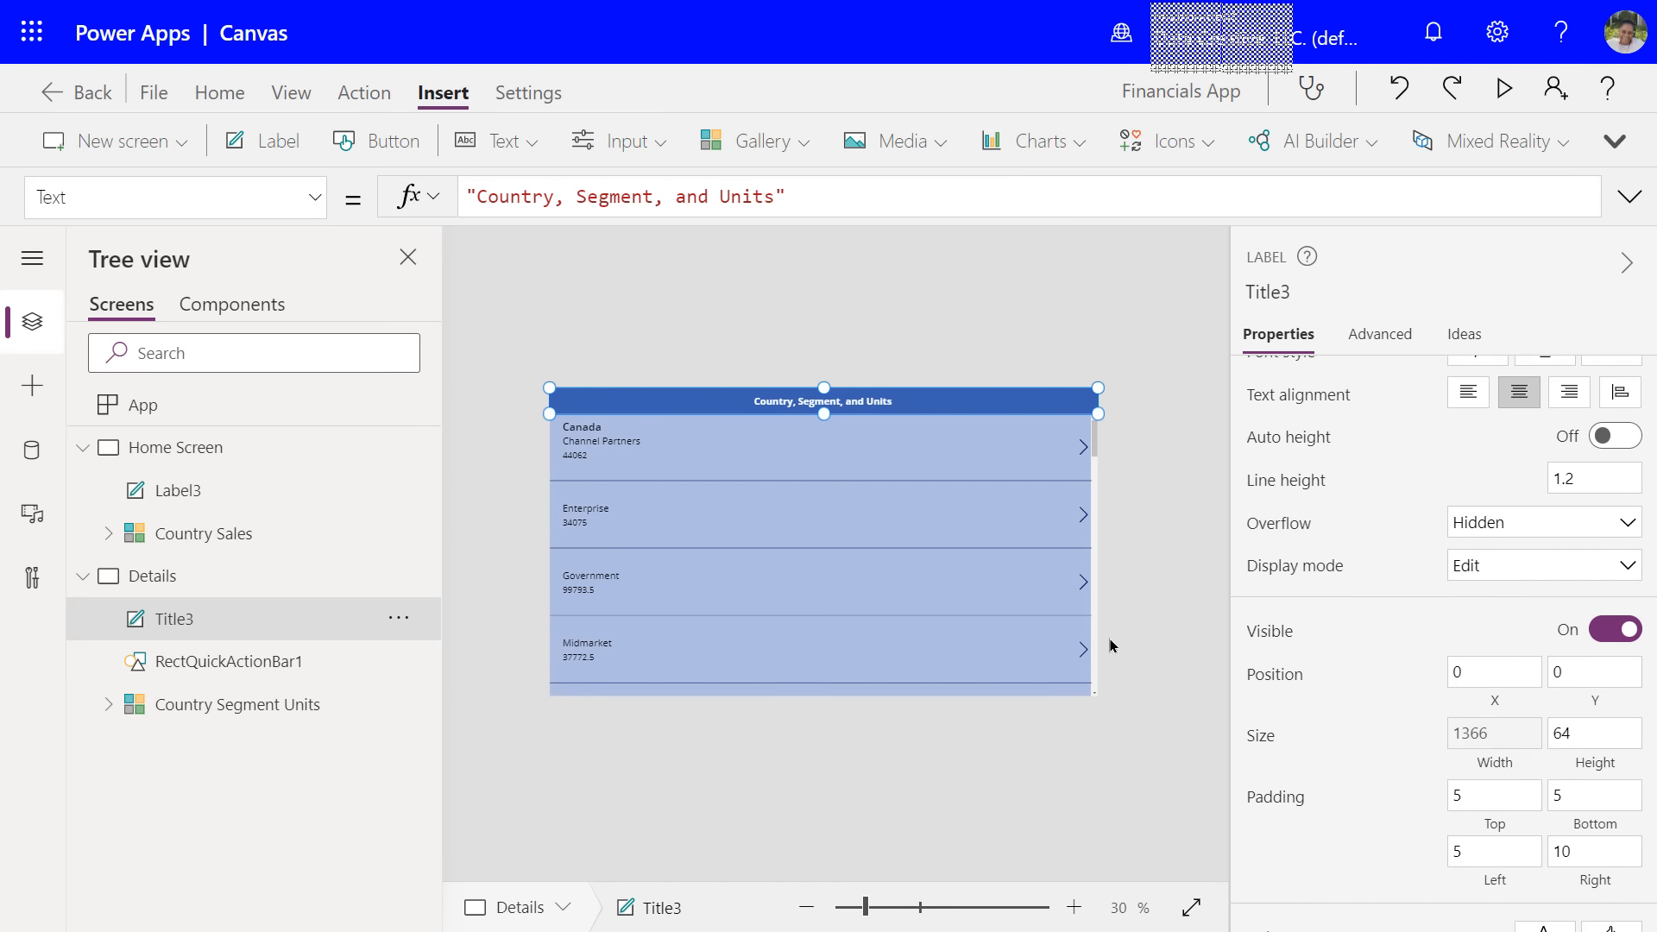
# - Set the height of the Home Screen's "Total Sales by Country" label to 64
pyautogui.click(167, 498)
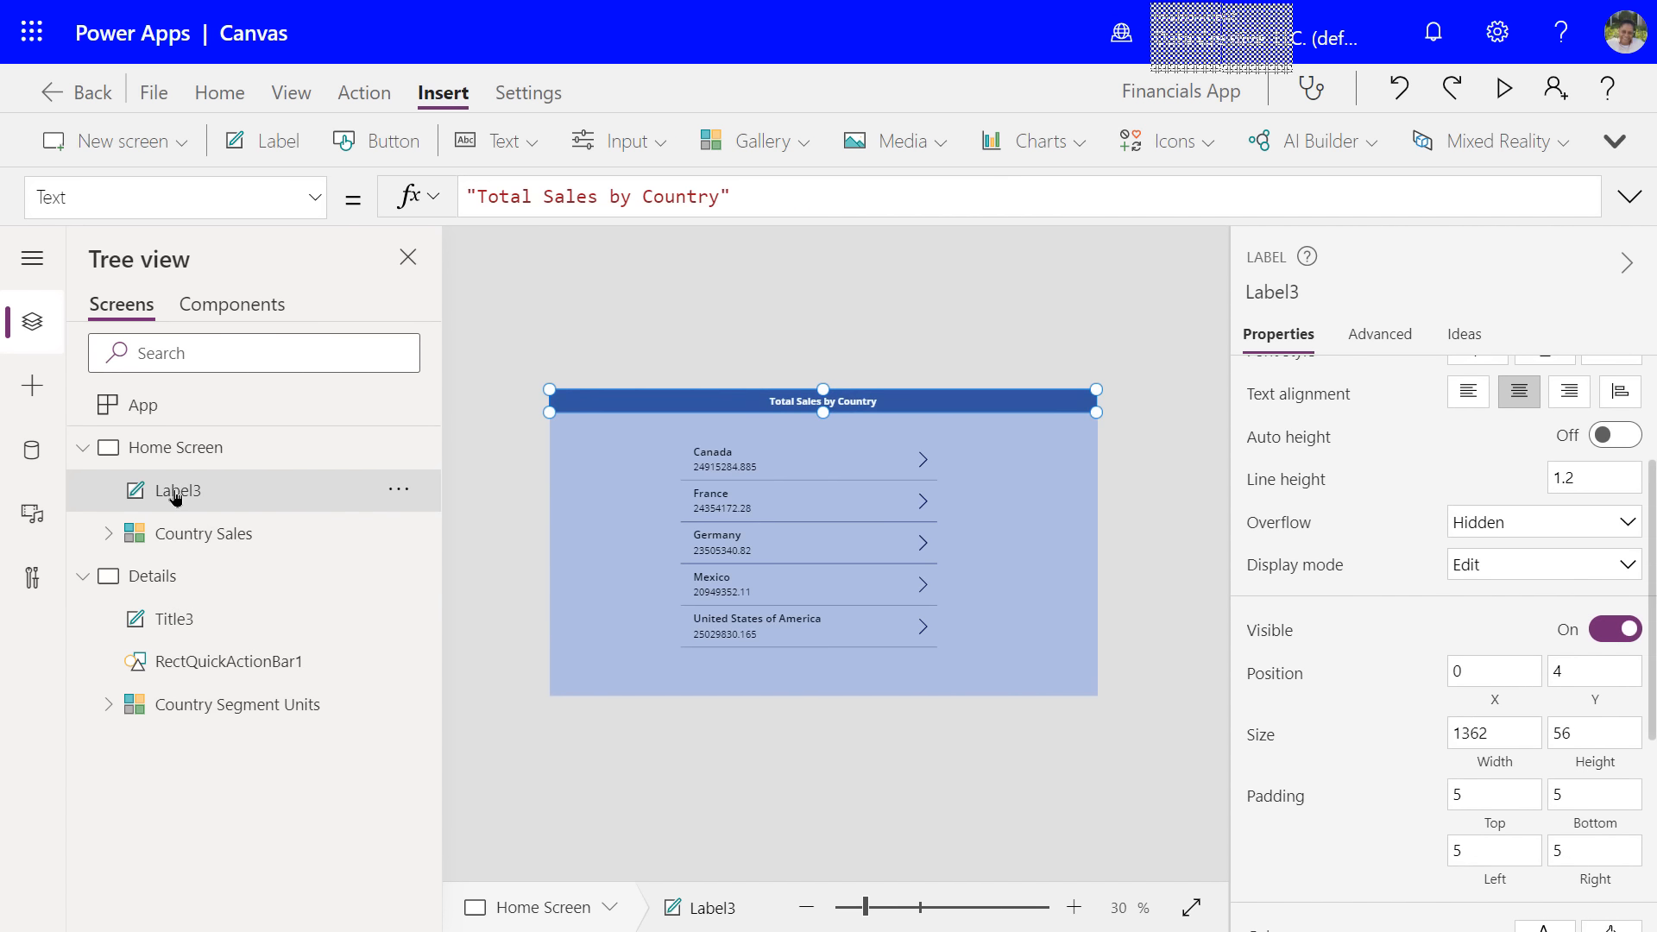
pyautogui.click(1584, 724)
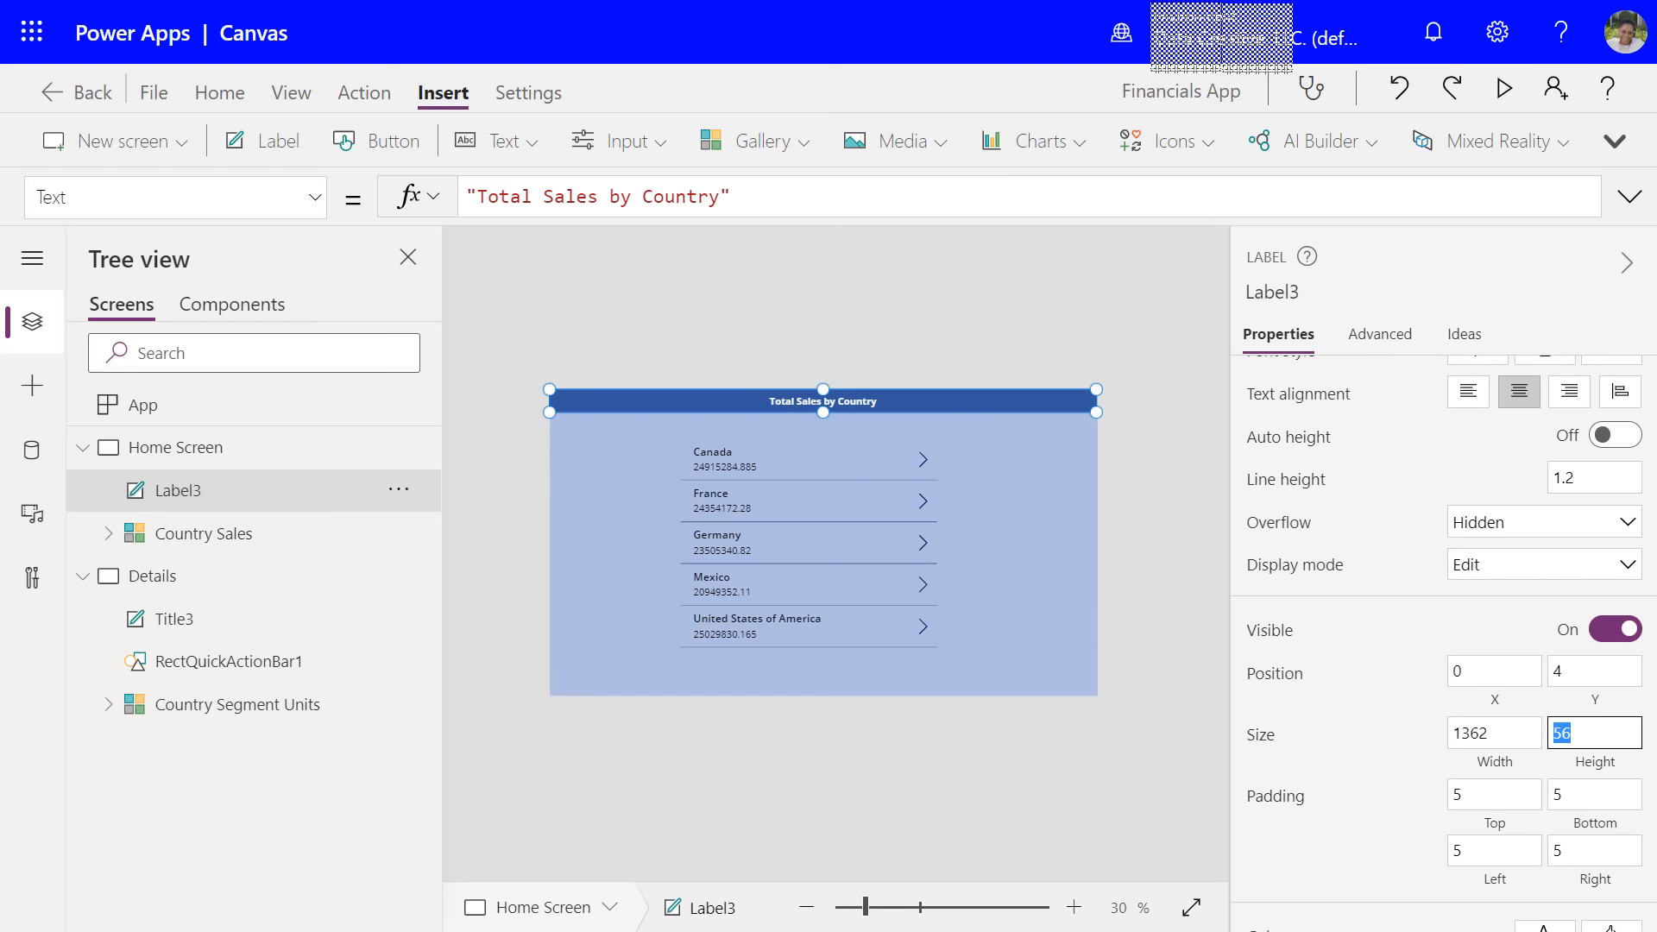
pyautogui.write('64')
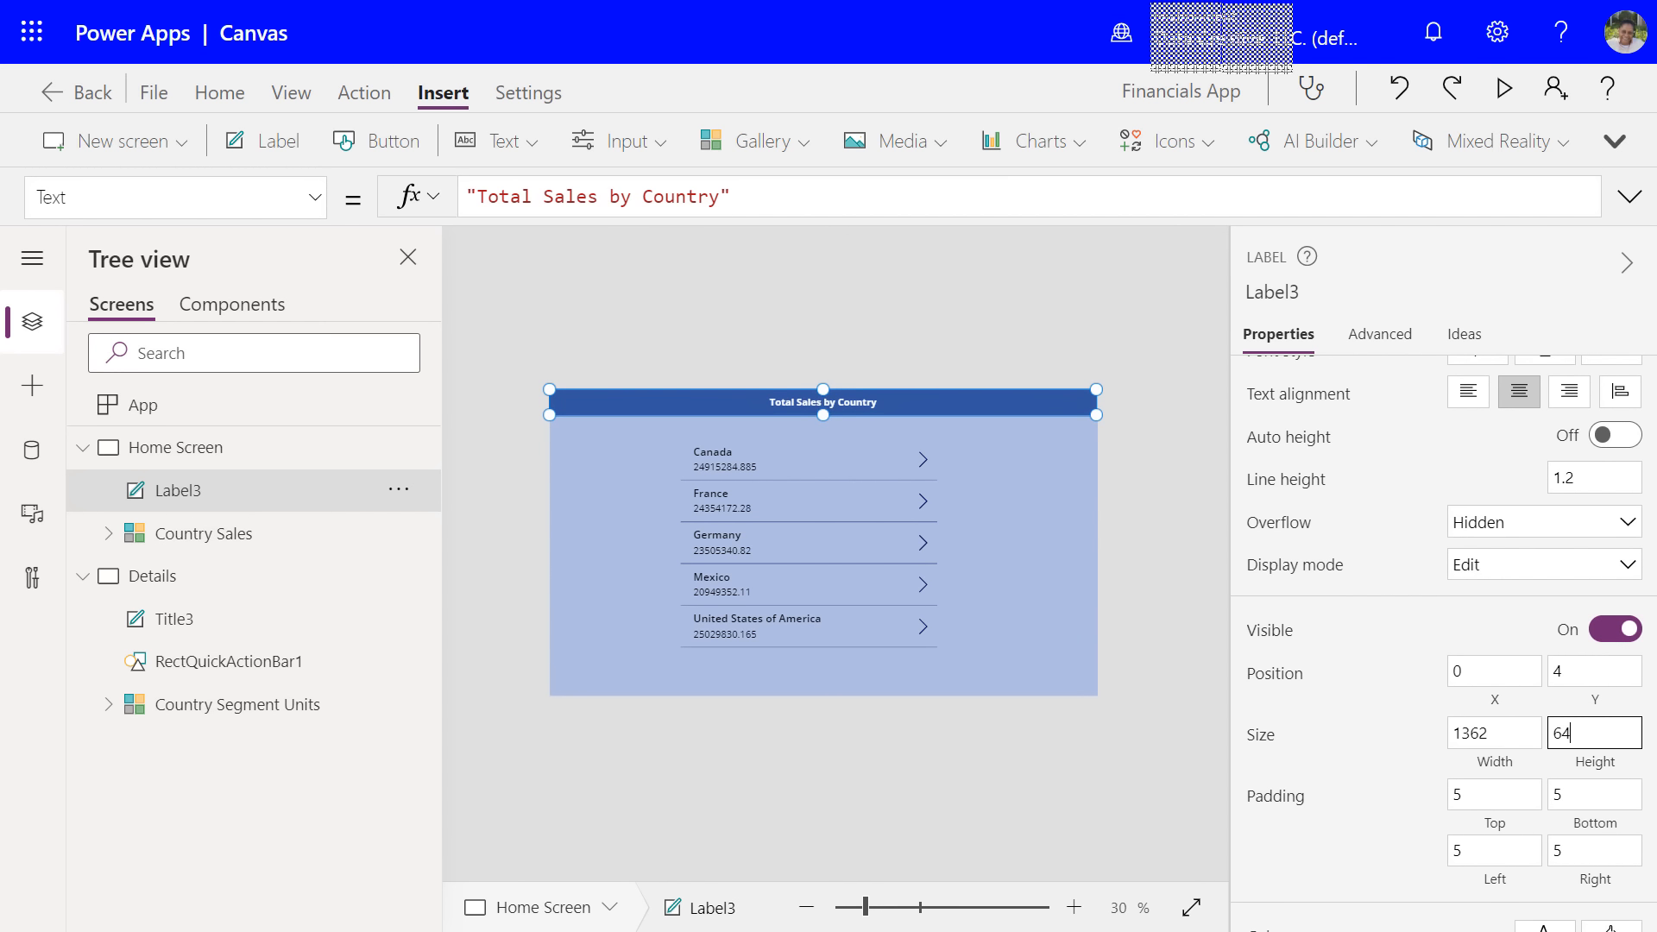
pyautogui.click(1048, 802)
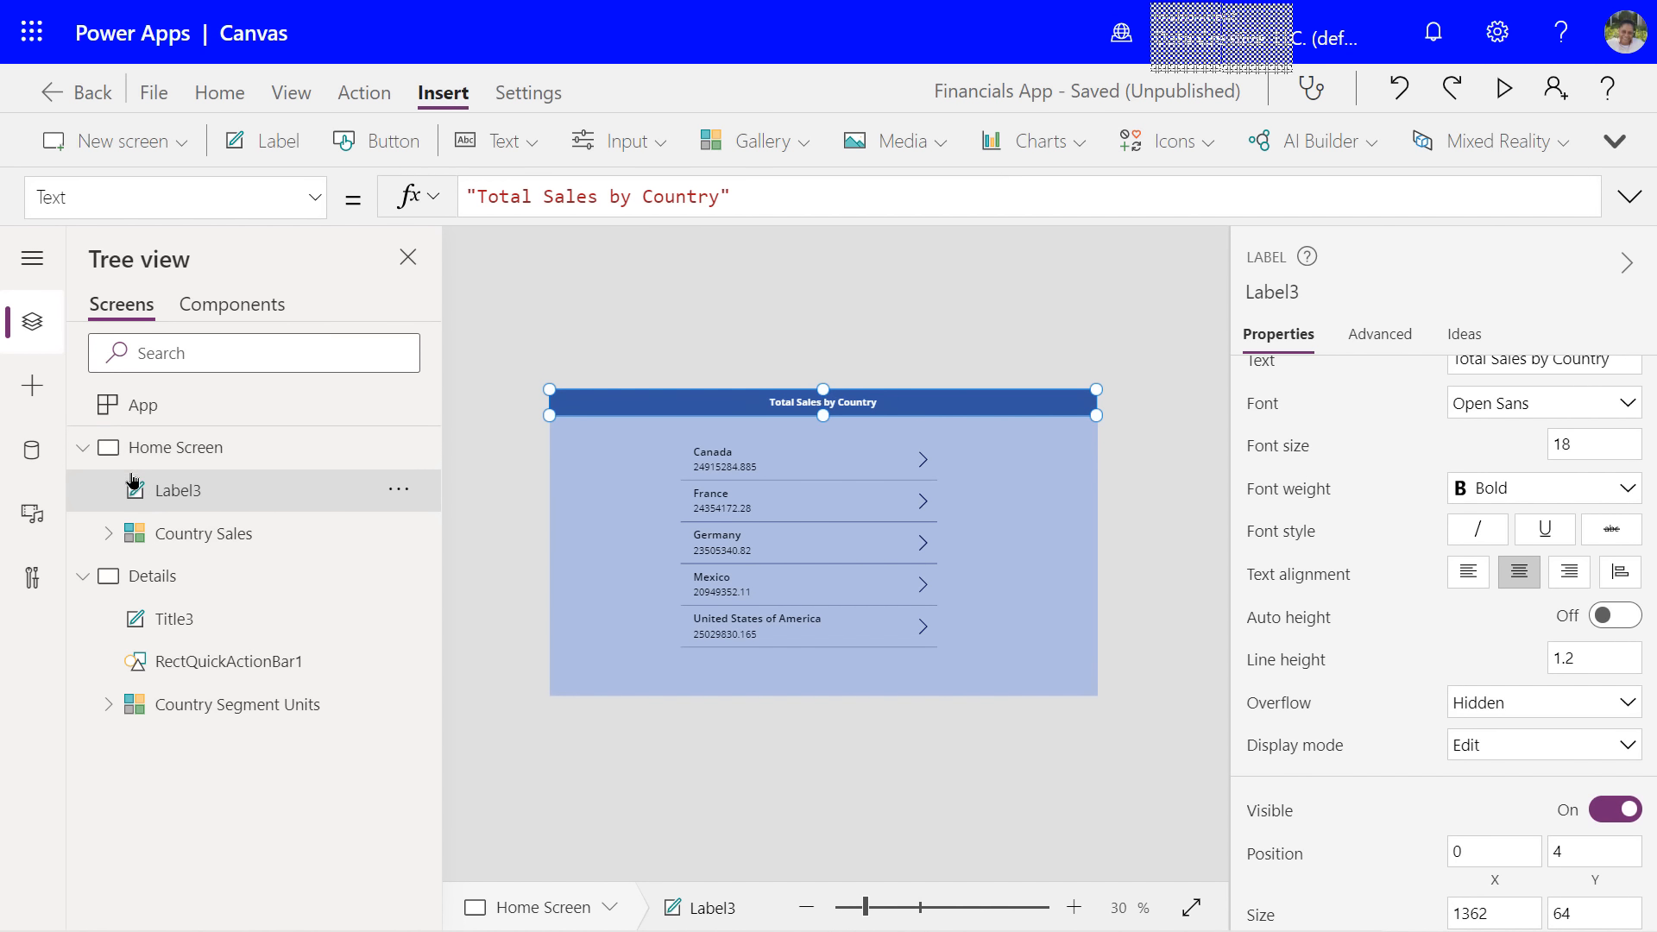
# - Change the tooltip of the NextArrow2 icon in the Country Sales gallery to "View details"
pyautogui.click(110, 535)
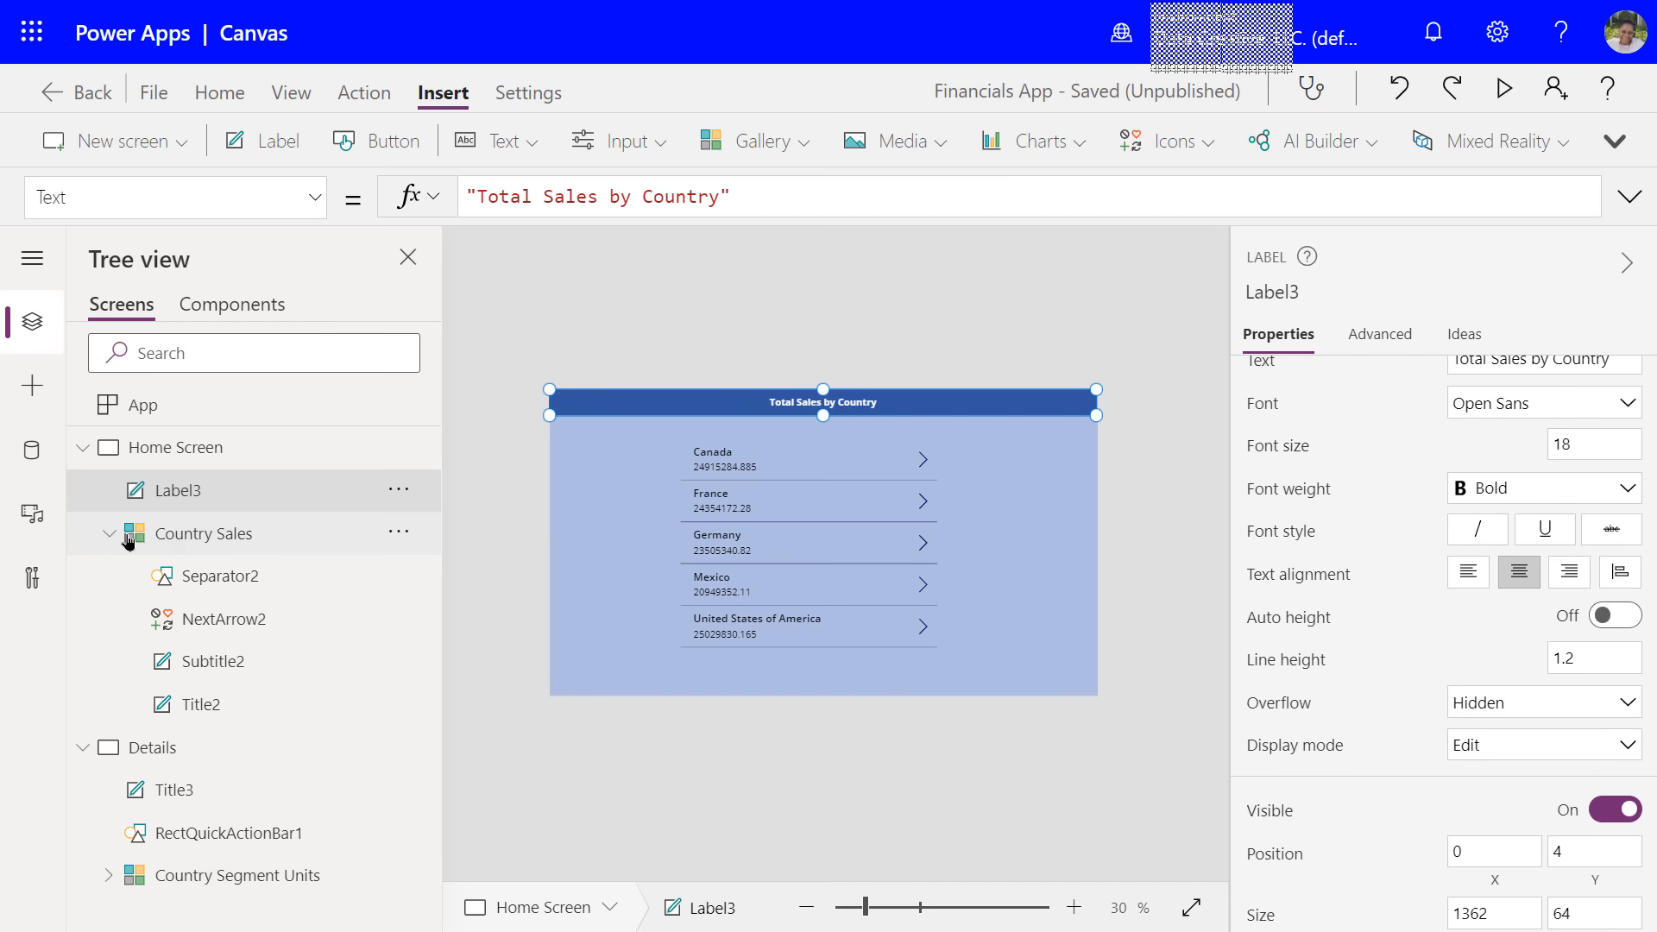
pyautogui.click(202, 619)
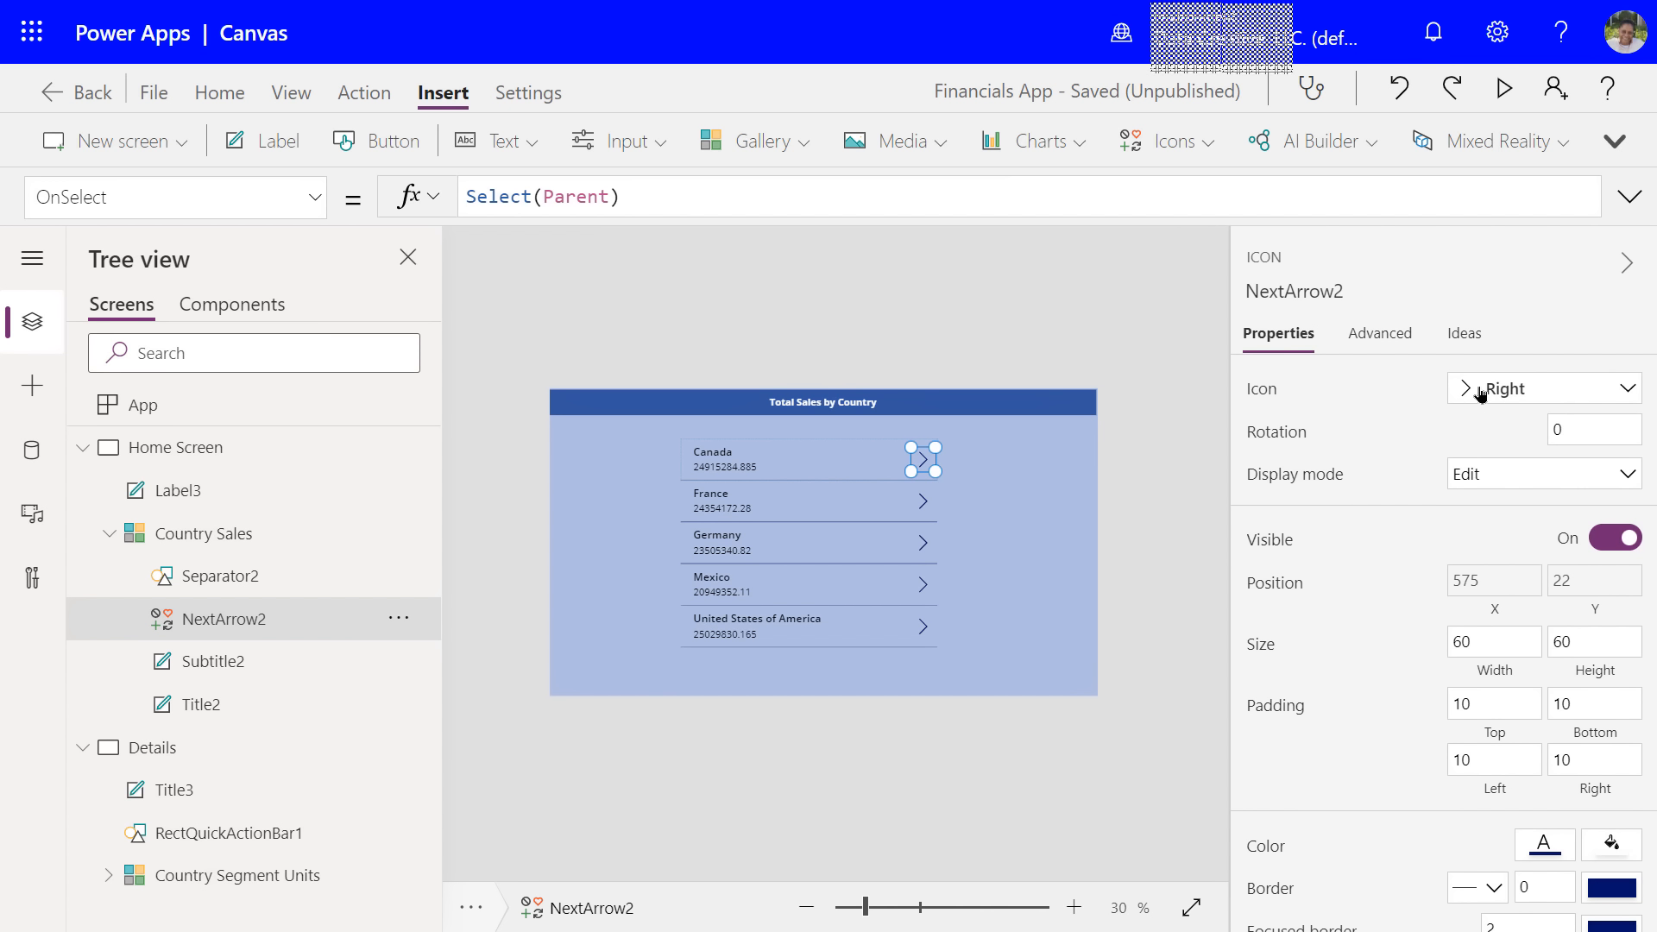
pyautogui.click(1628, 393)
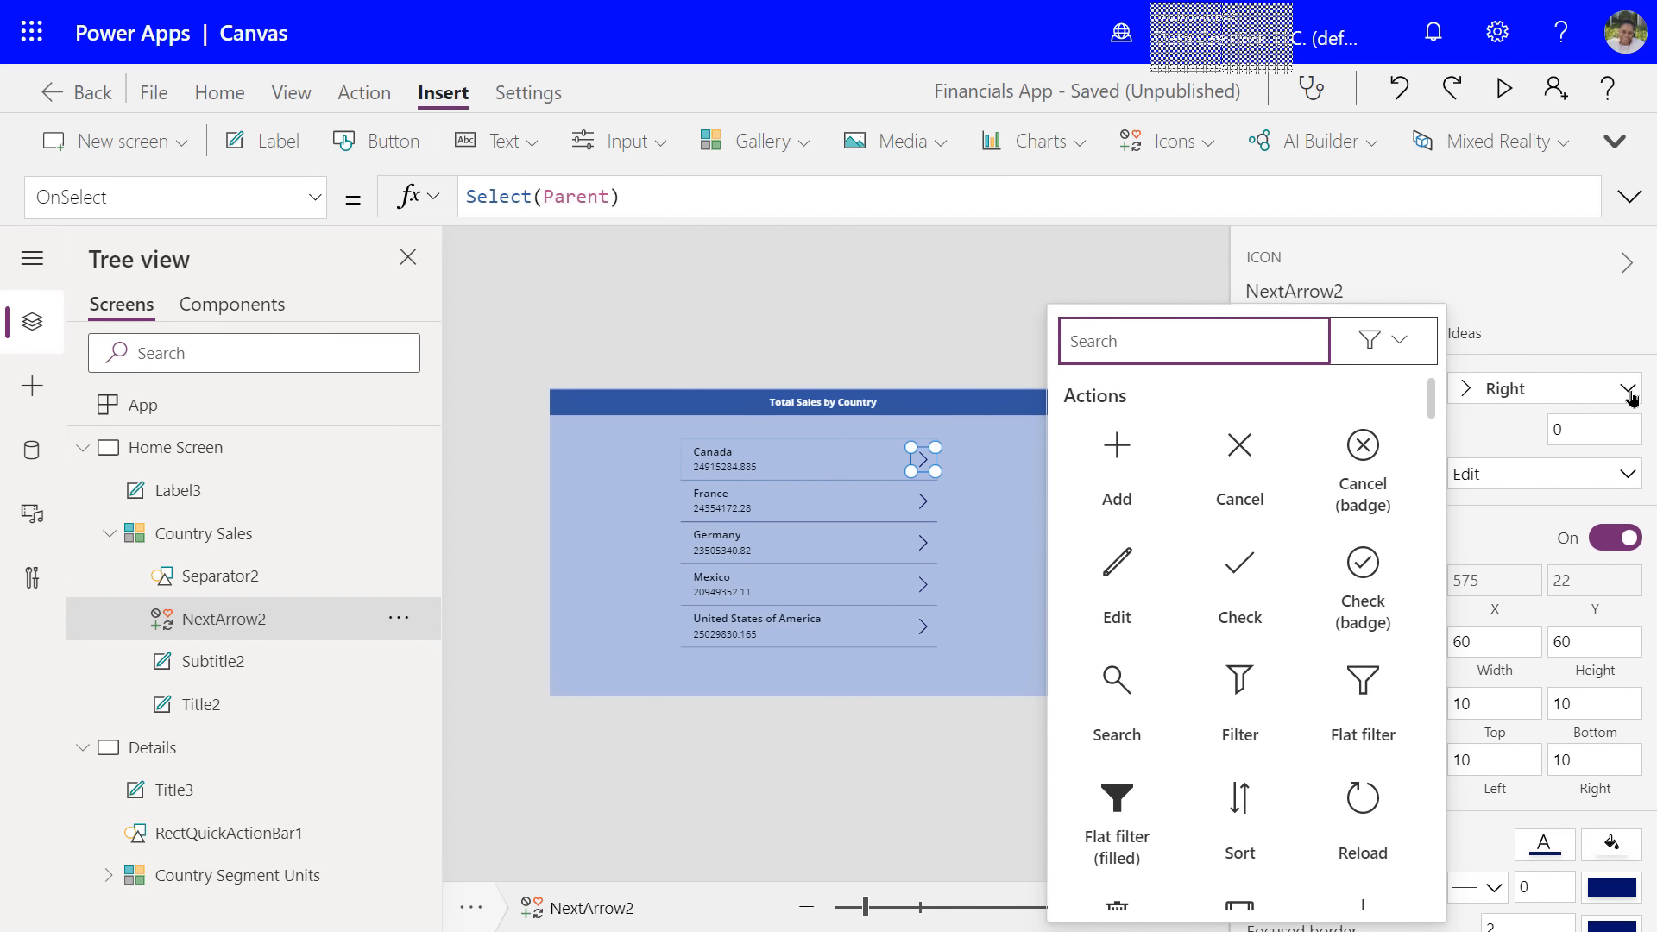
pyautogui.click(1628, 393)
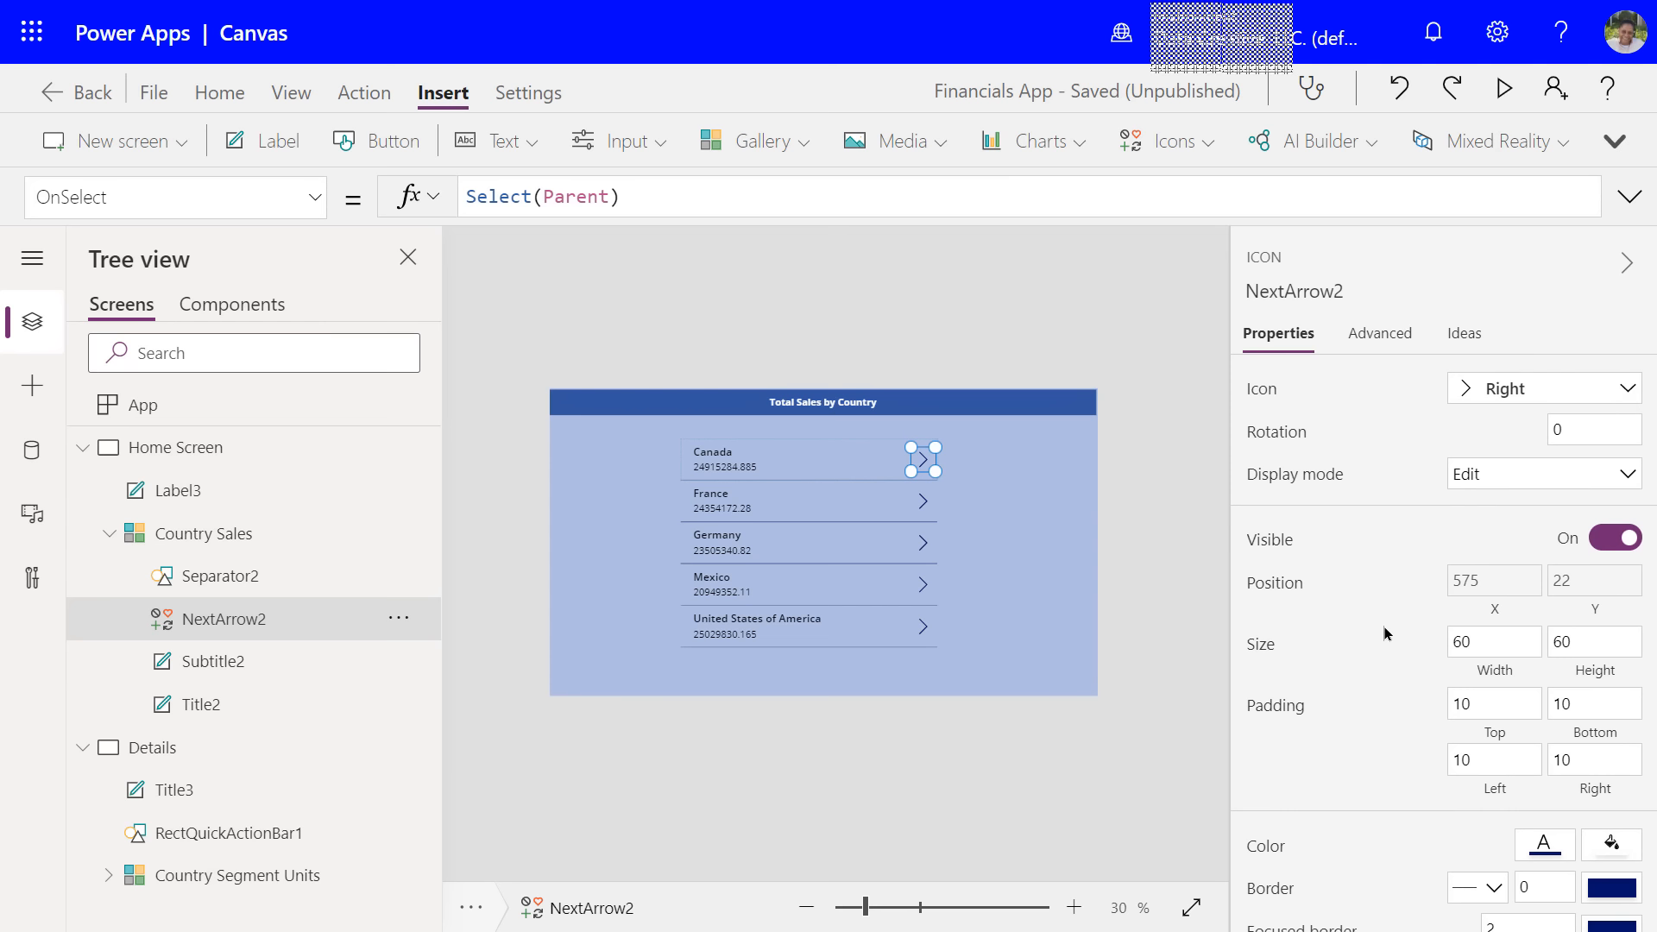
pyautogui.scroll(-3, 1383, 624)
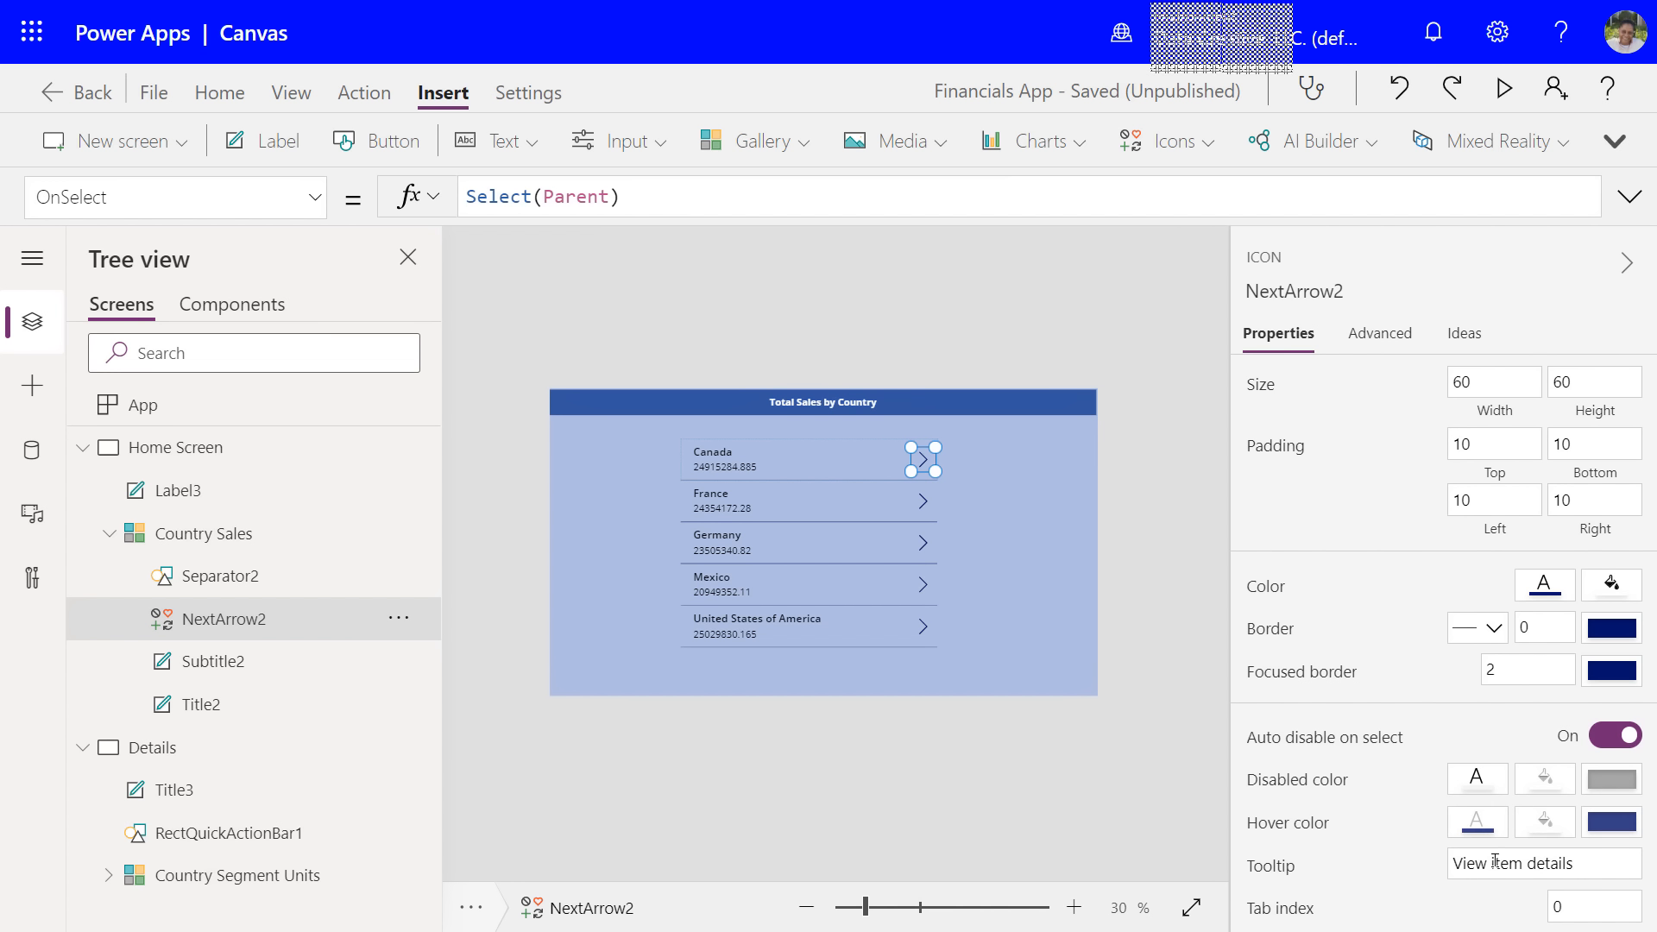
pyautogui.doubleClick(1503, 860)
pyautogui.press('BackSpace')
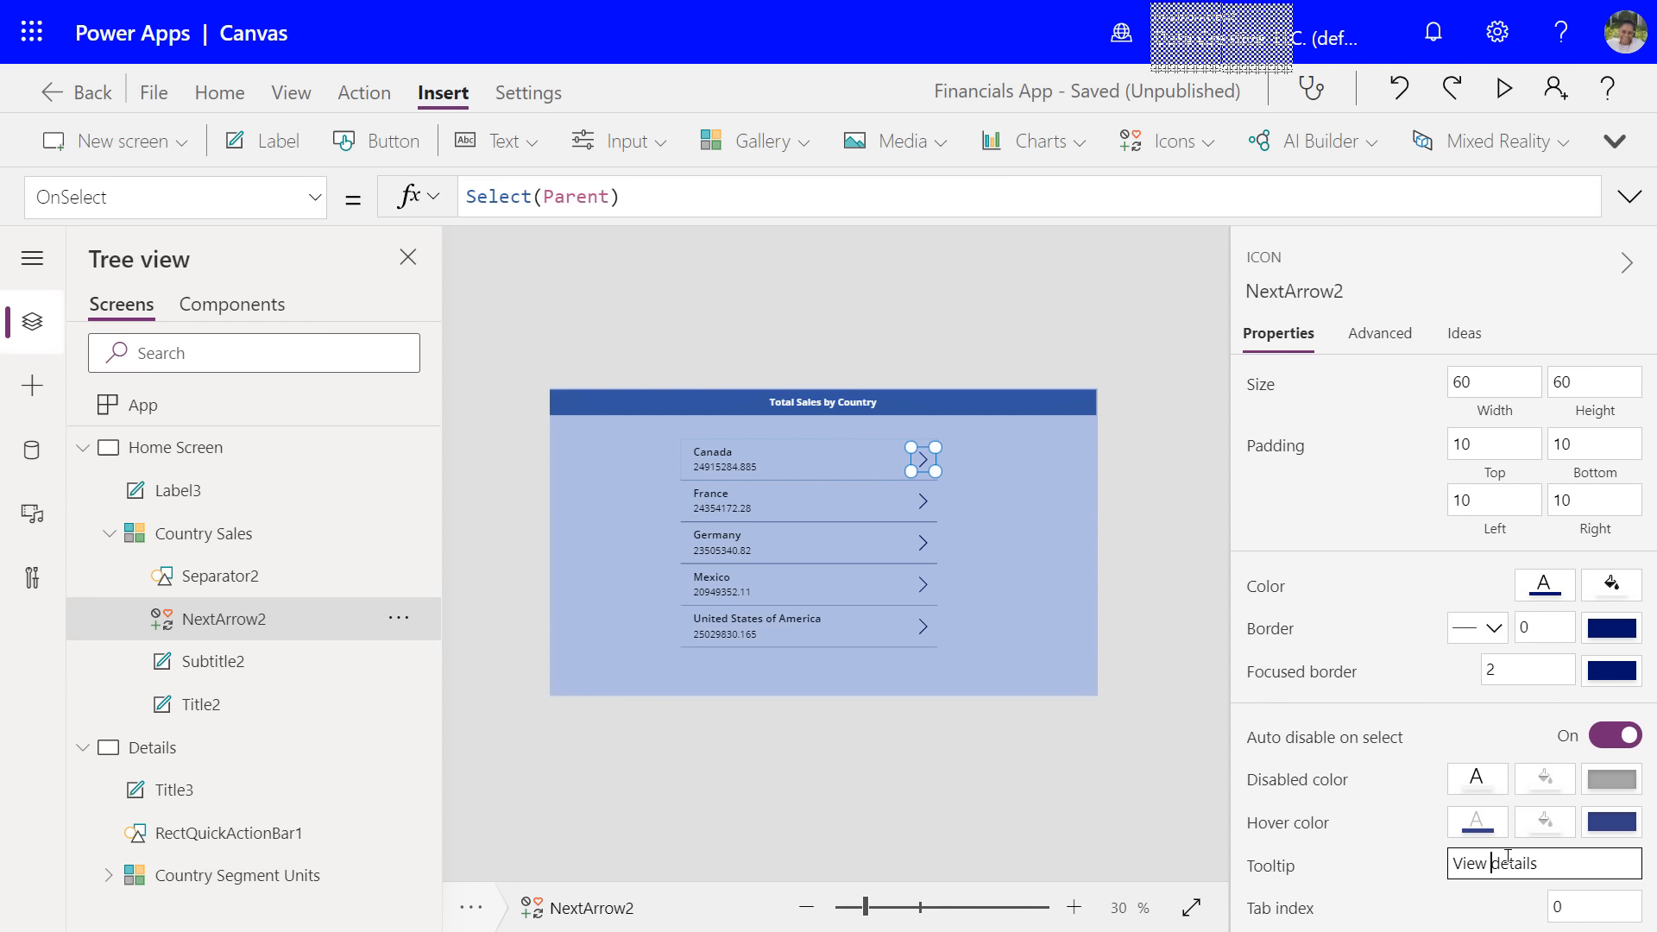
pyautogui.click(1460, 879)
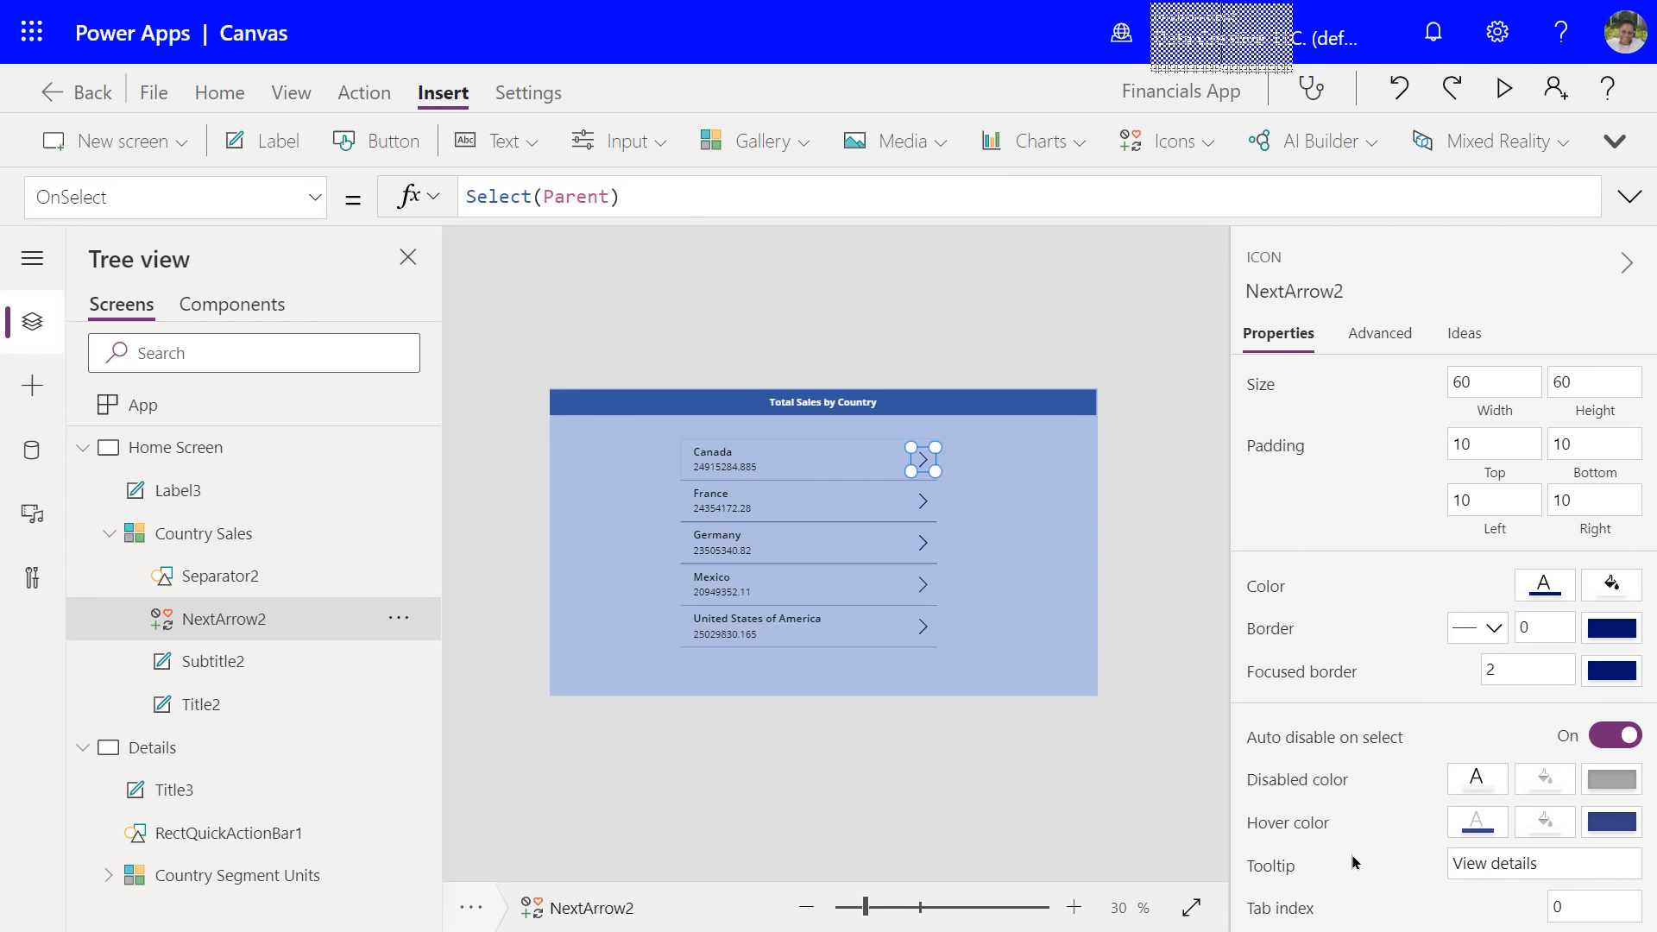
# - Make the Country Sales gallery's NextArrow2 icon navigate to the Details screen with the ScreenTransition.Fade transition
pyautogui.click(381, 95)
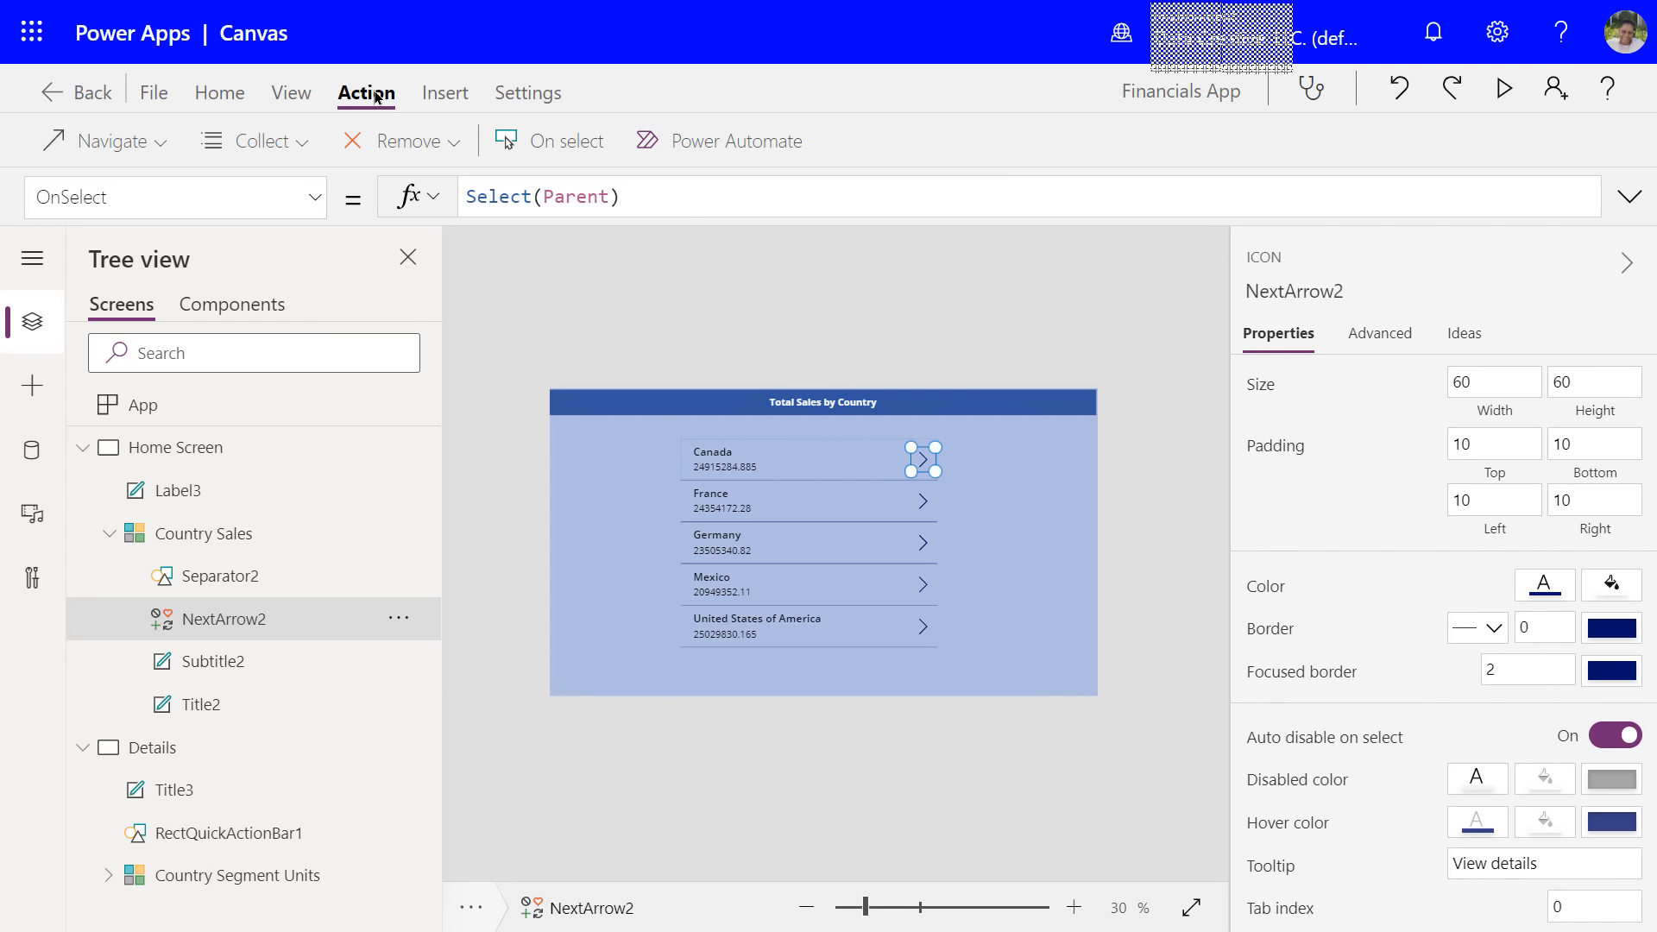
pyautogui.click(162, 149)
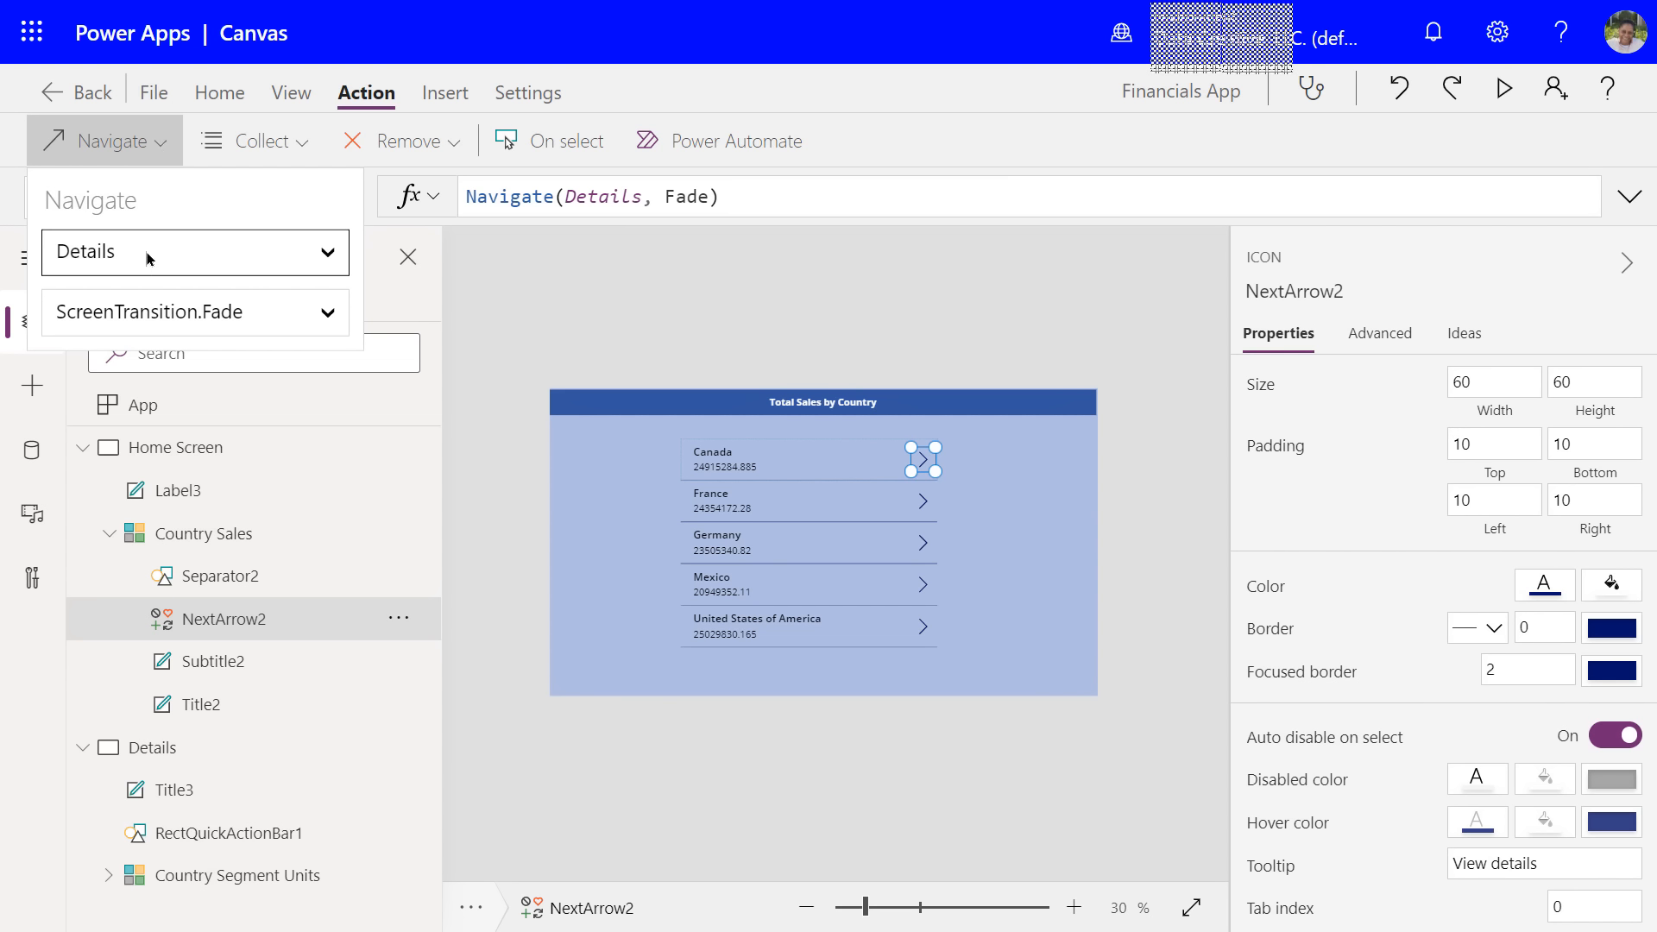
pyautogui.click(328, 254)
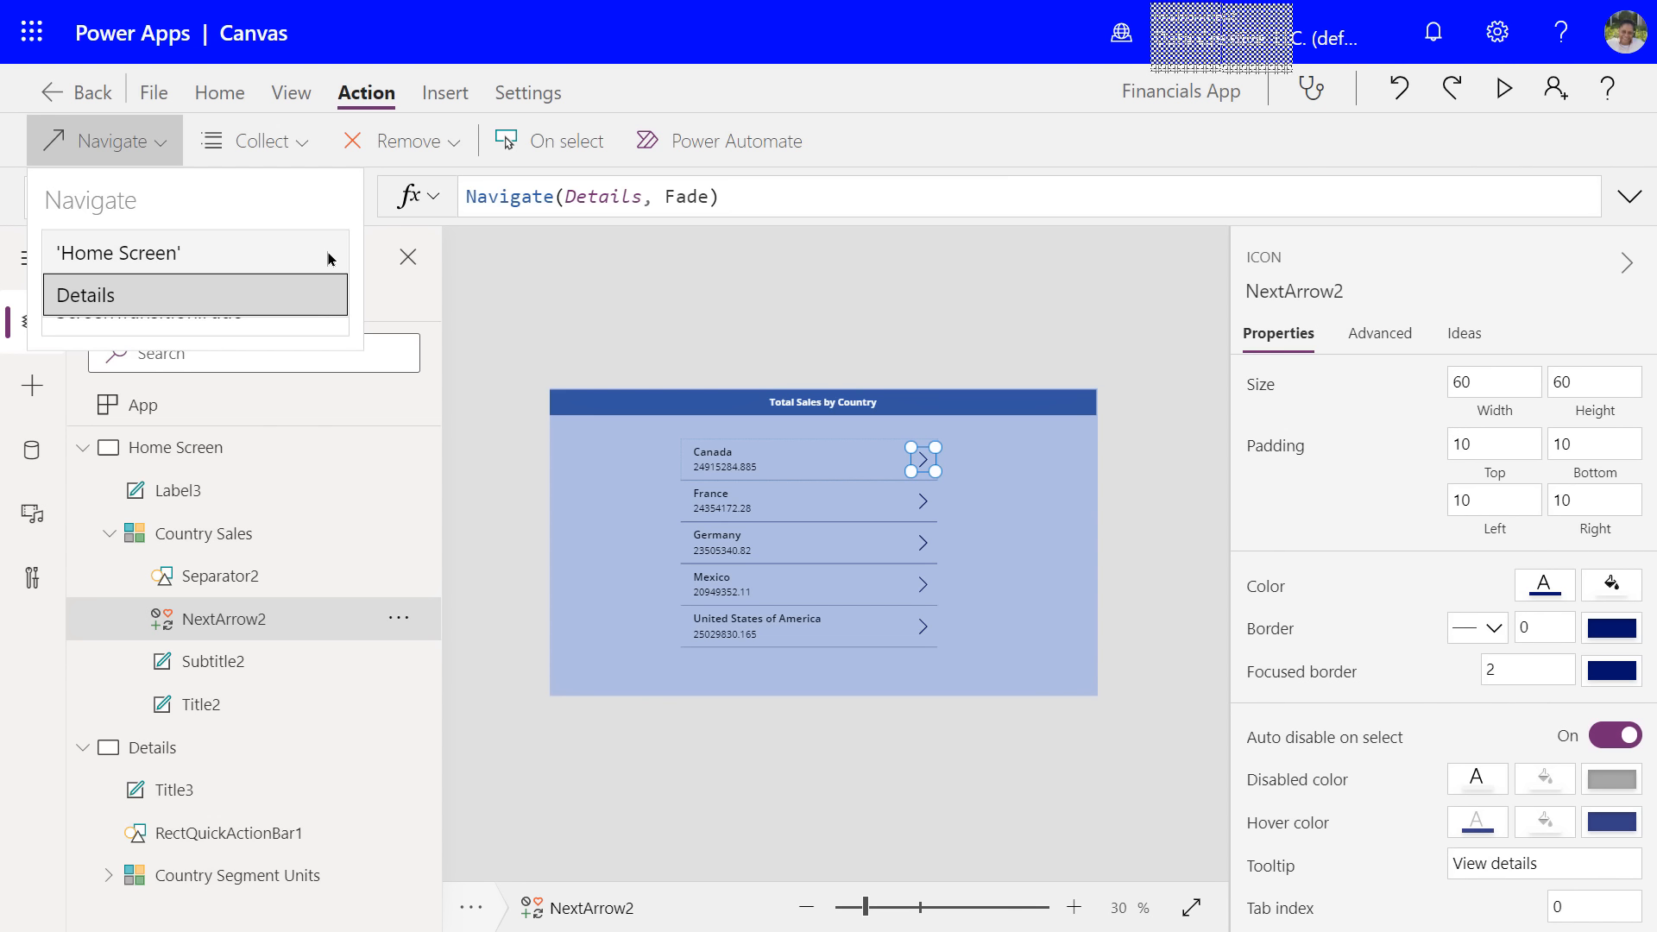
pyautogui.click(294, 297)
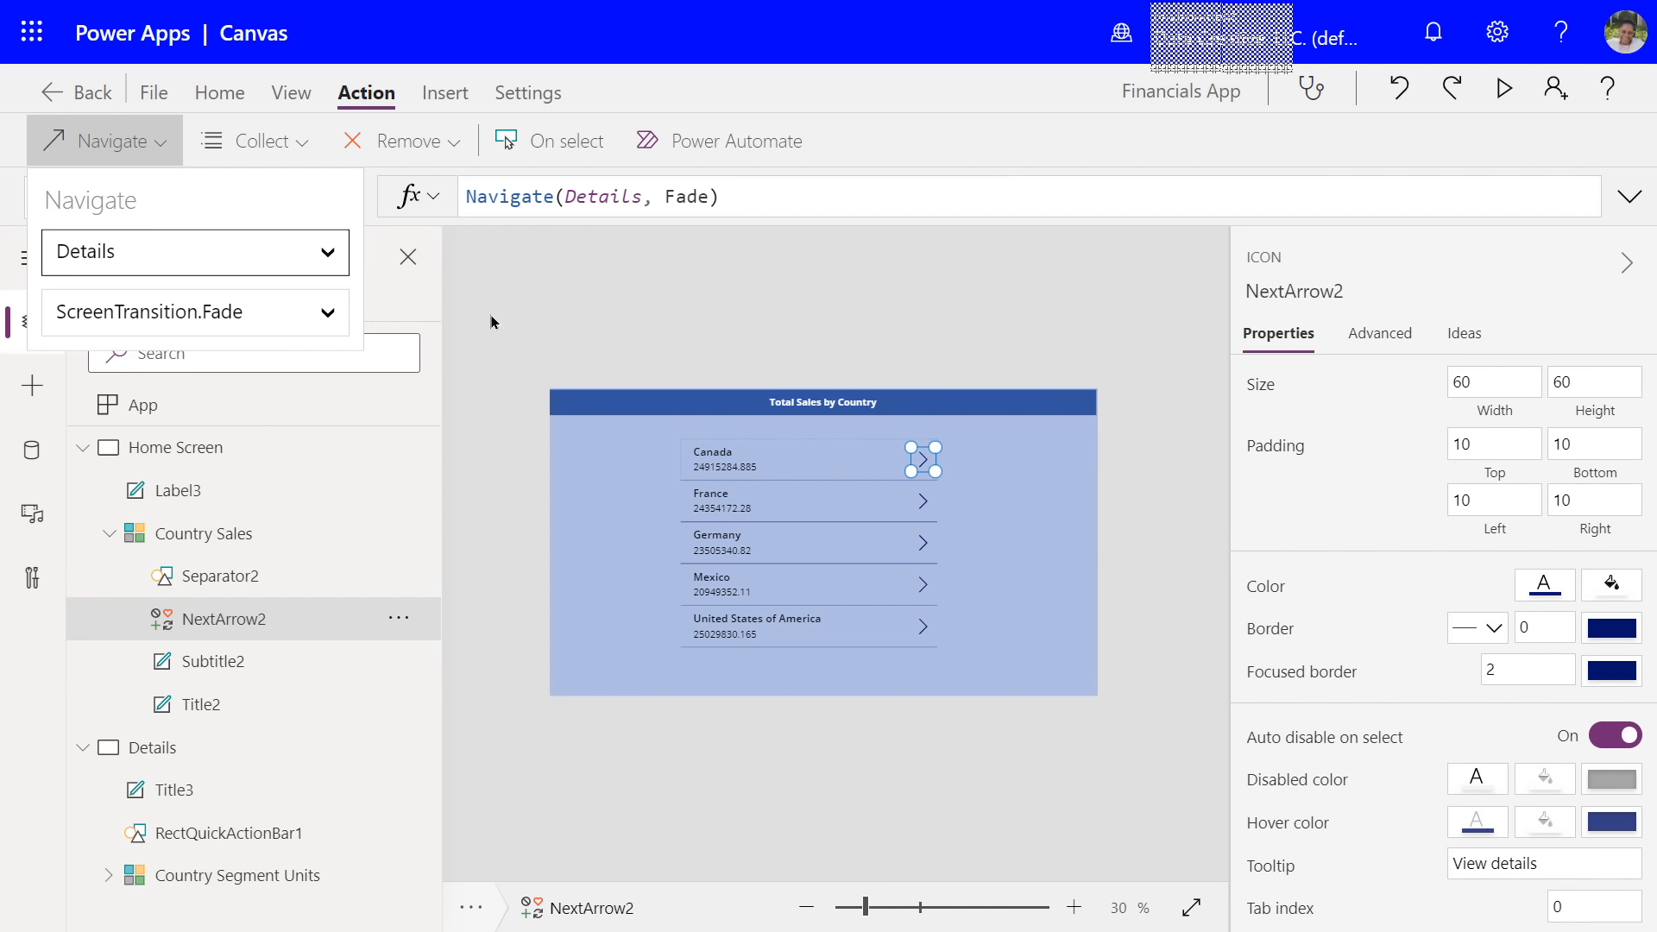
pyautogui.click(329, 325)
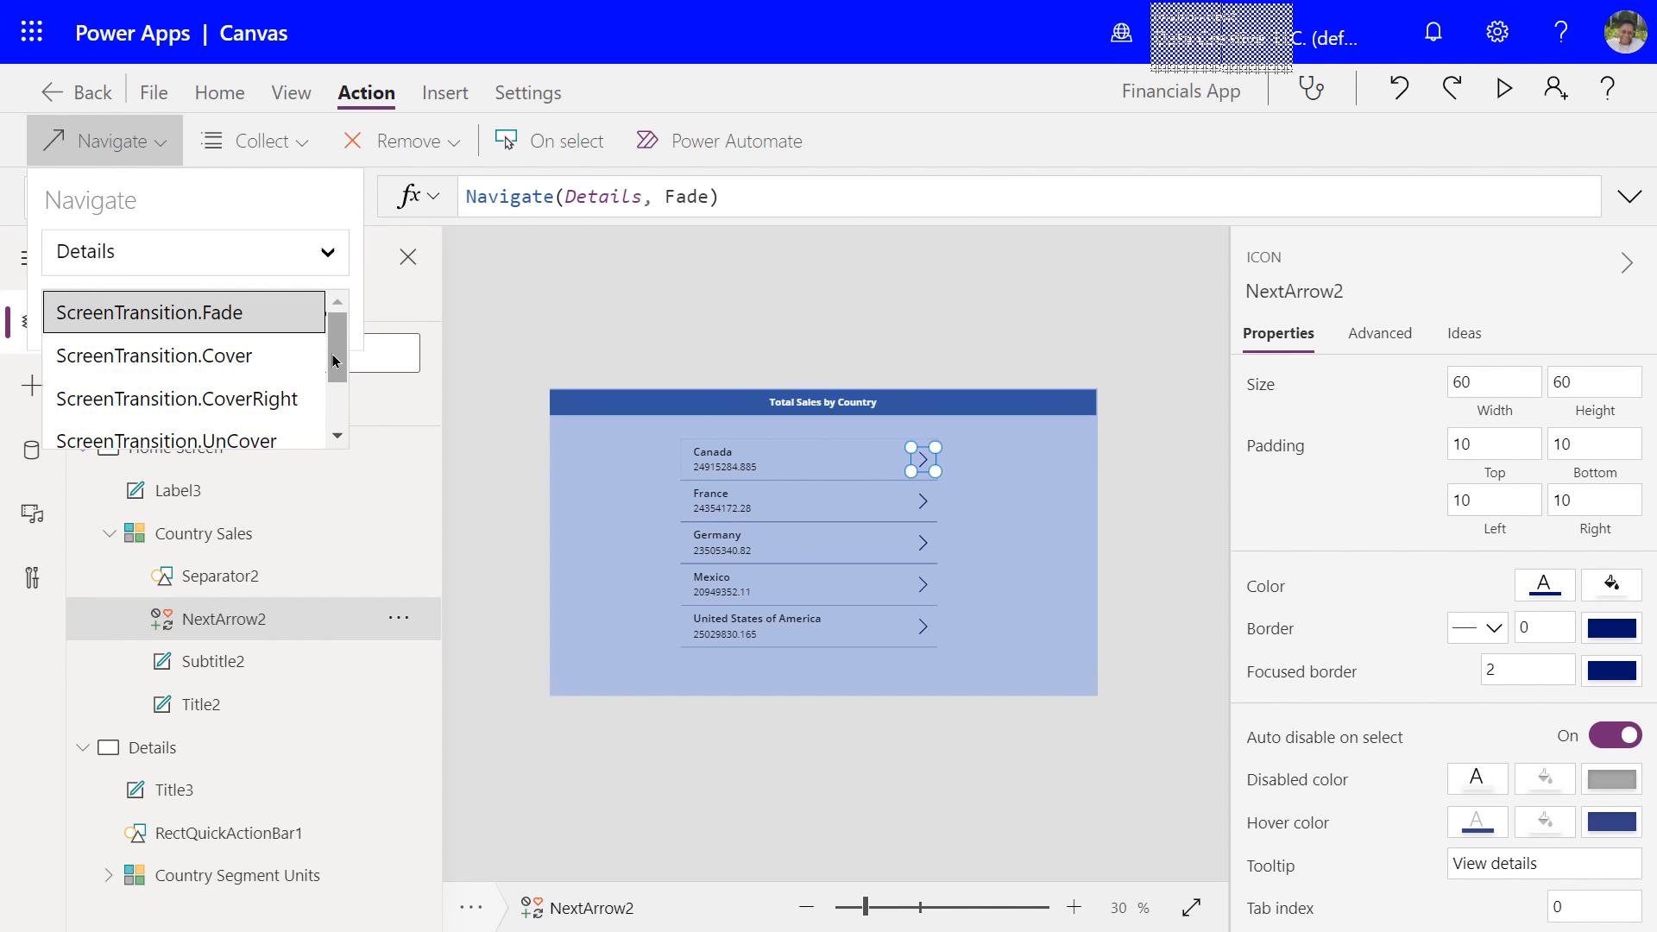
pyautogui.moveTo(333, 354)
pyautogui.mouseDown()
pyautogui.moveTo(336, 391)
pyautogui.moveTo(336, 347)
pyautogui.mouseUp()
pyautogui.click(266, 318)
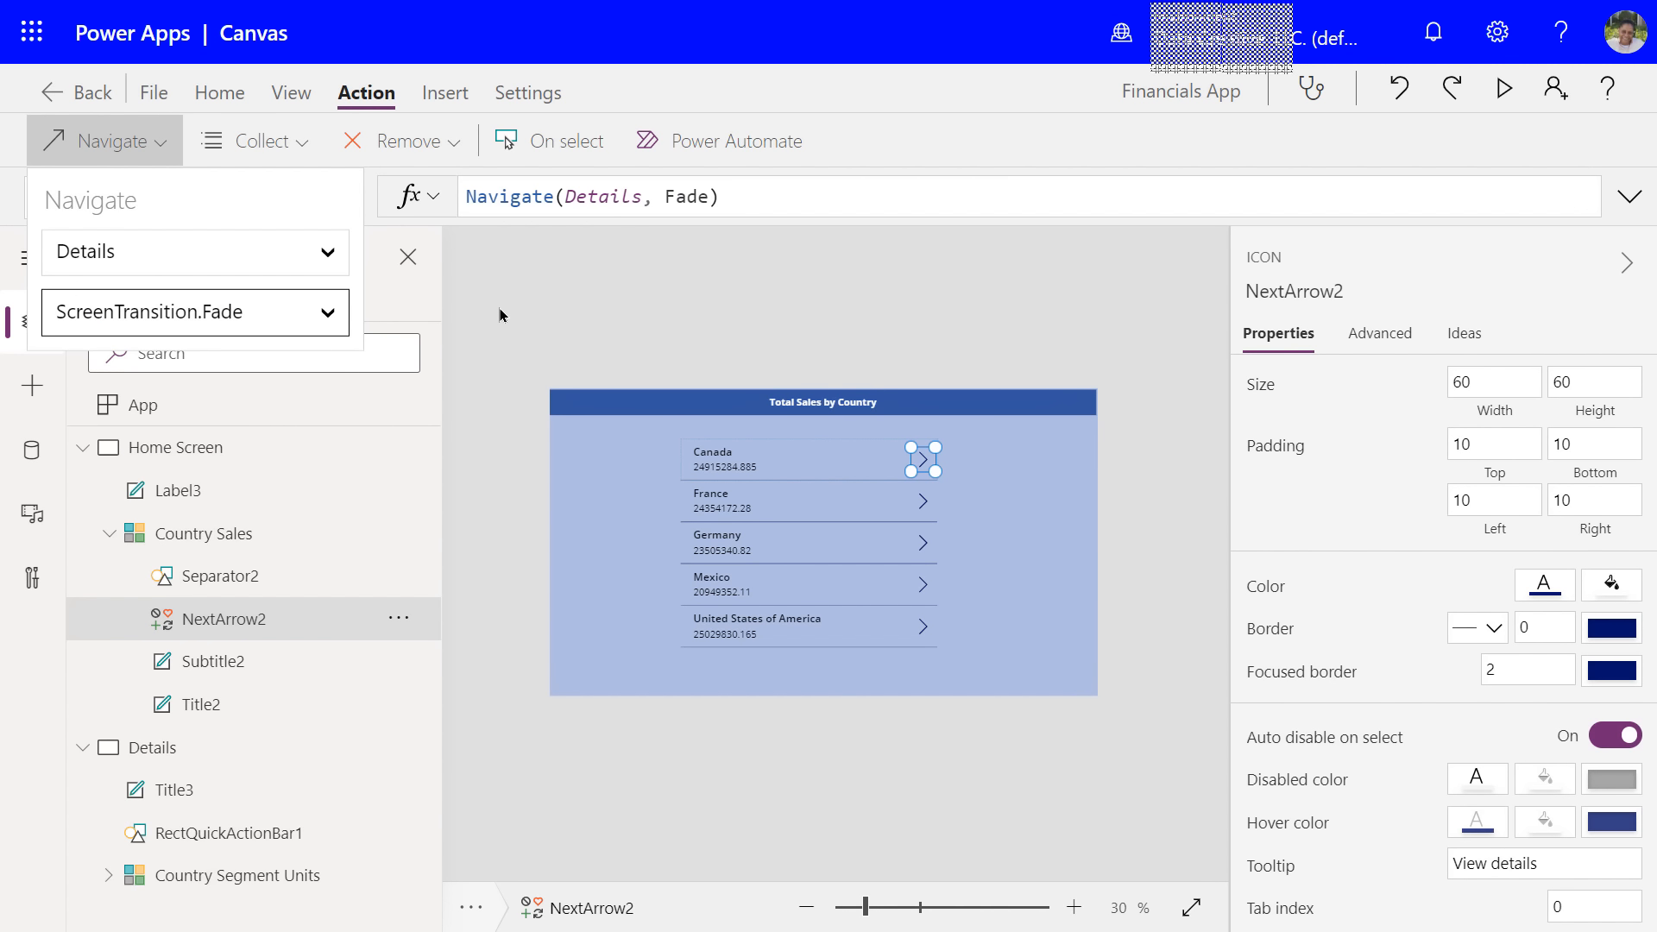
pyautogui.click(622, 315)
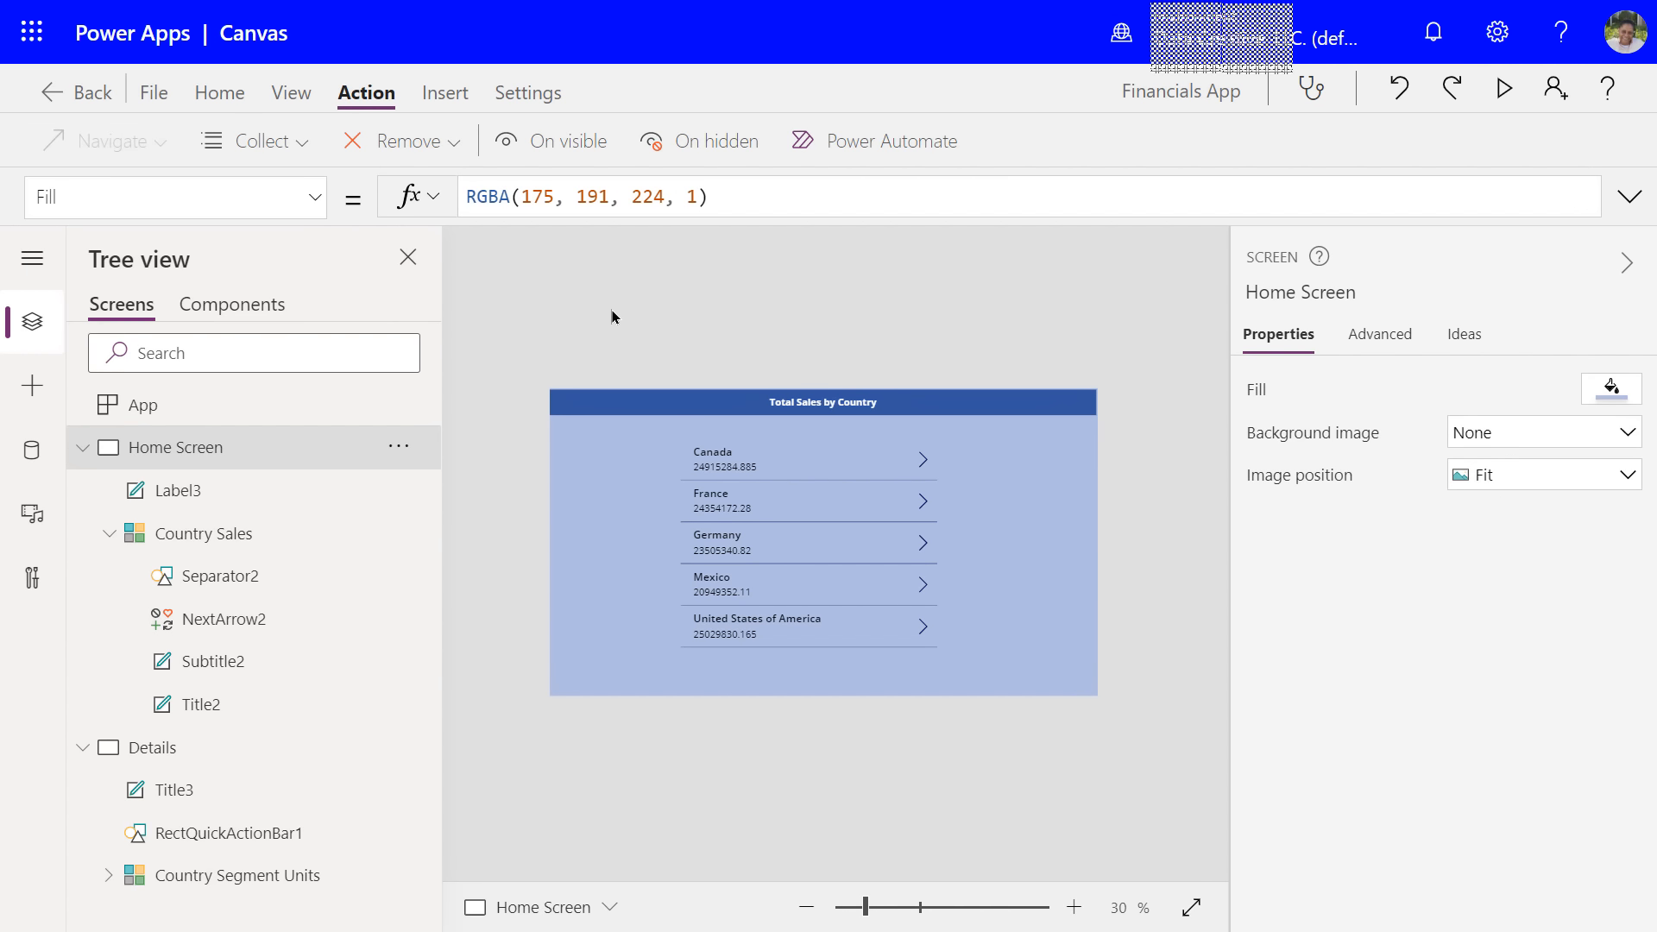
# - Review the OnSelect property and formula of the NextArrow2 icon in the Country Sales gallery
pyautogui.click(214, 619)
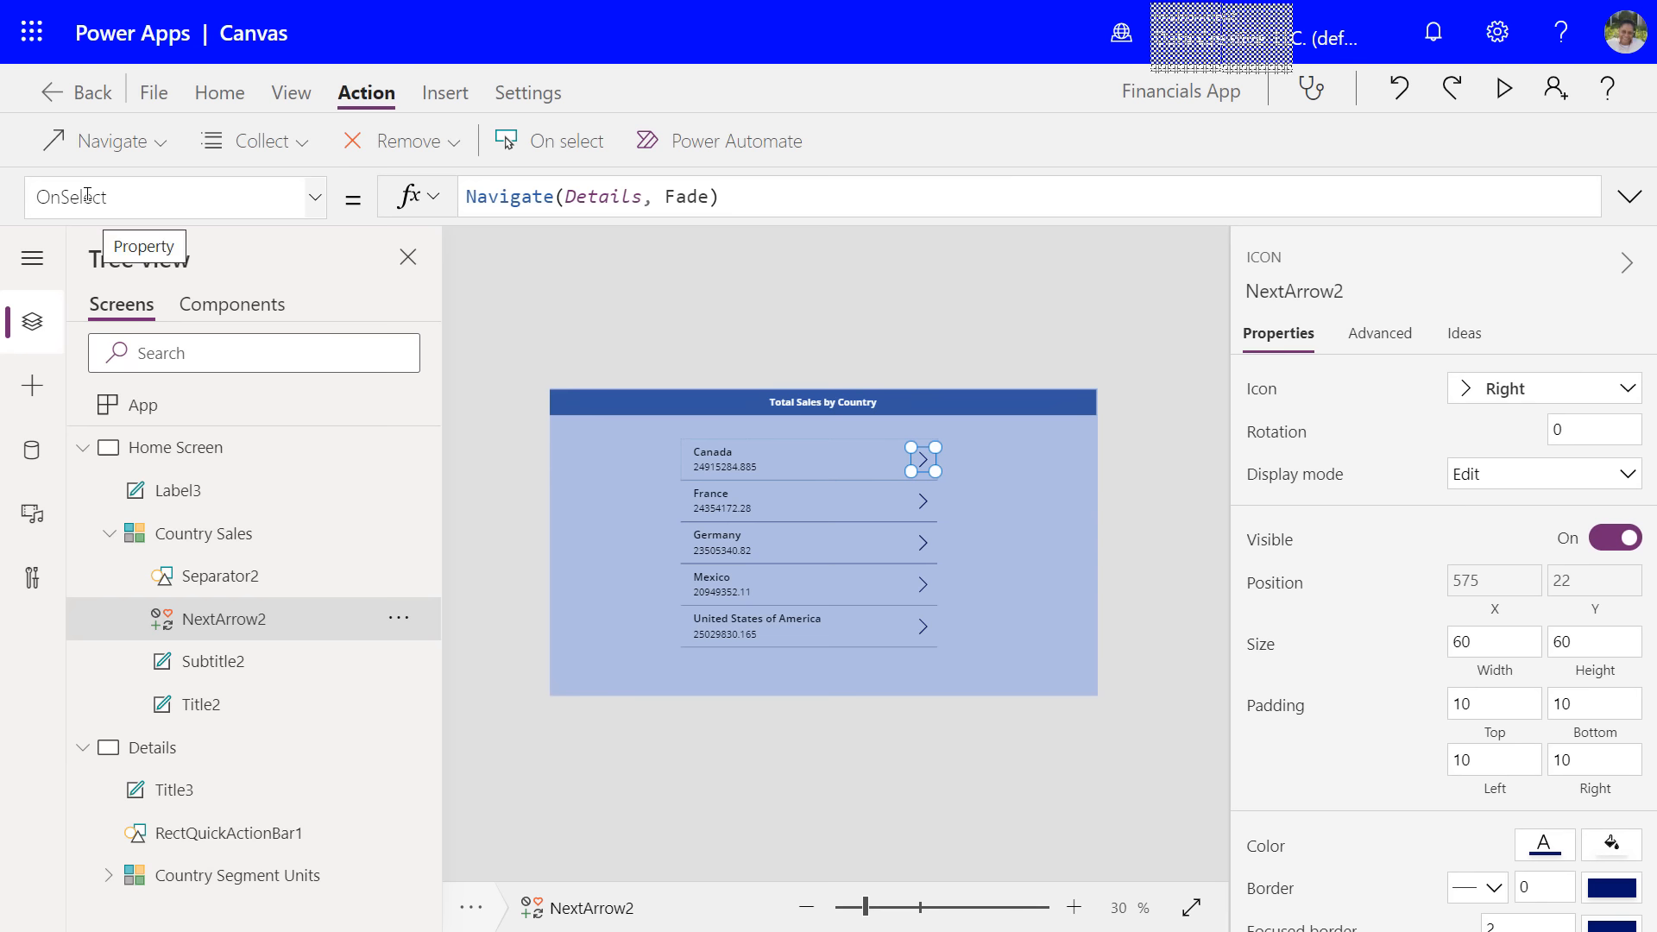
pyautogui.click(314, 203)
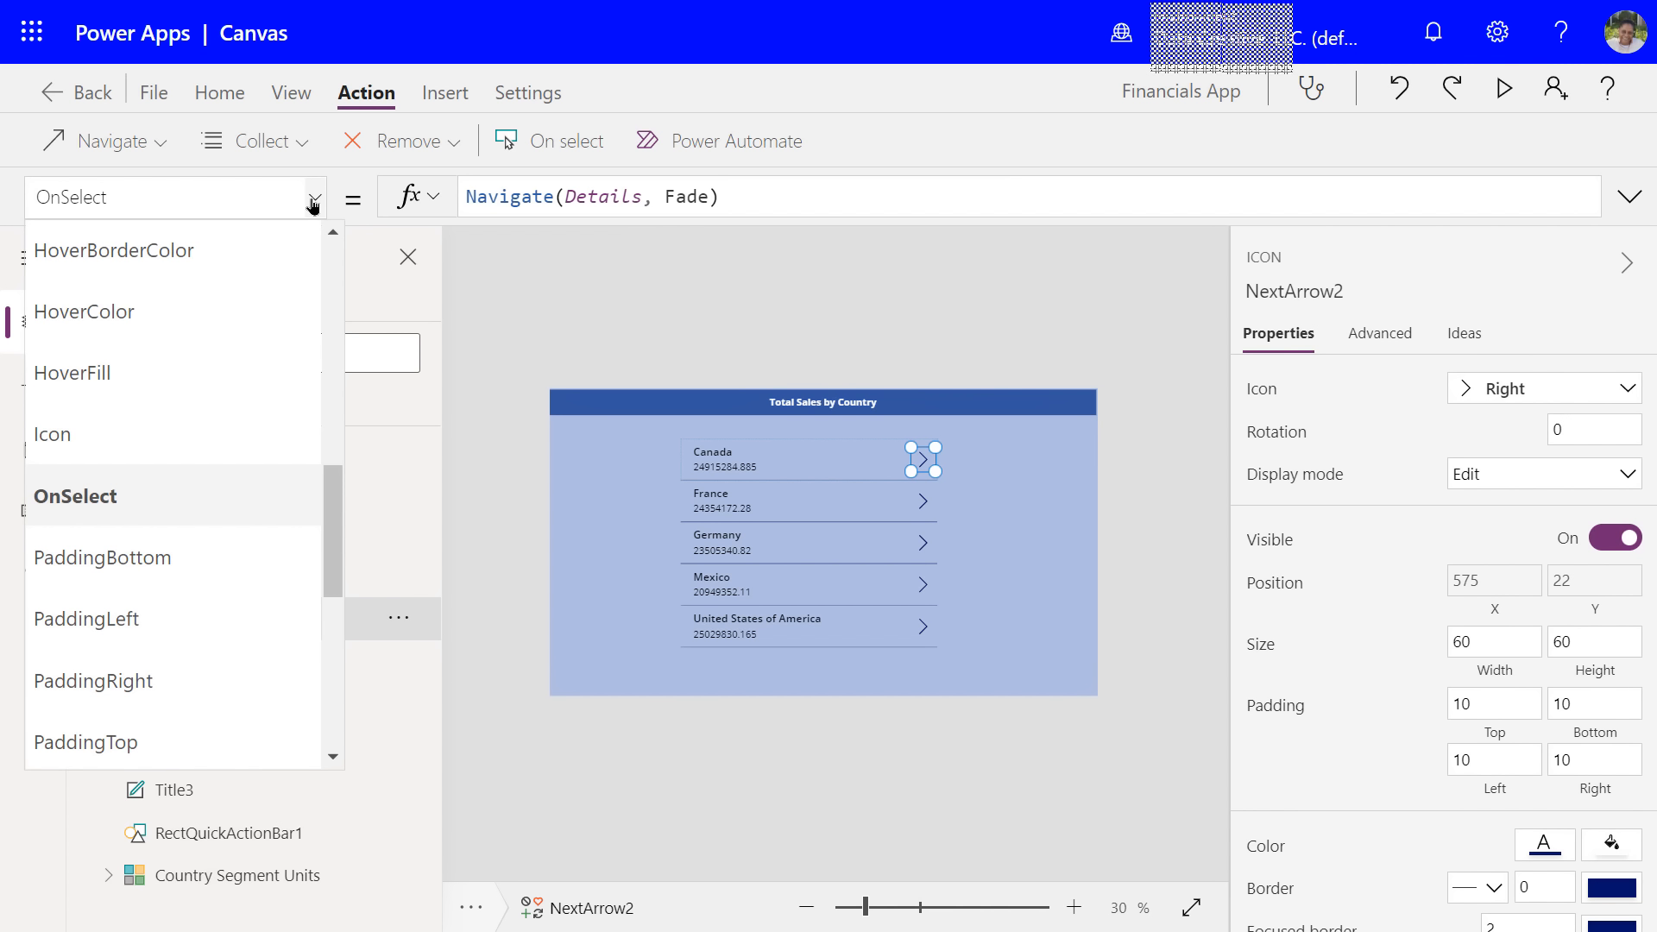
pyautogui.click(313, 204)
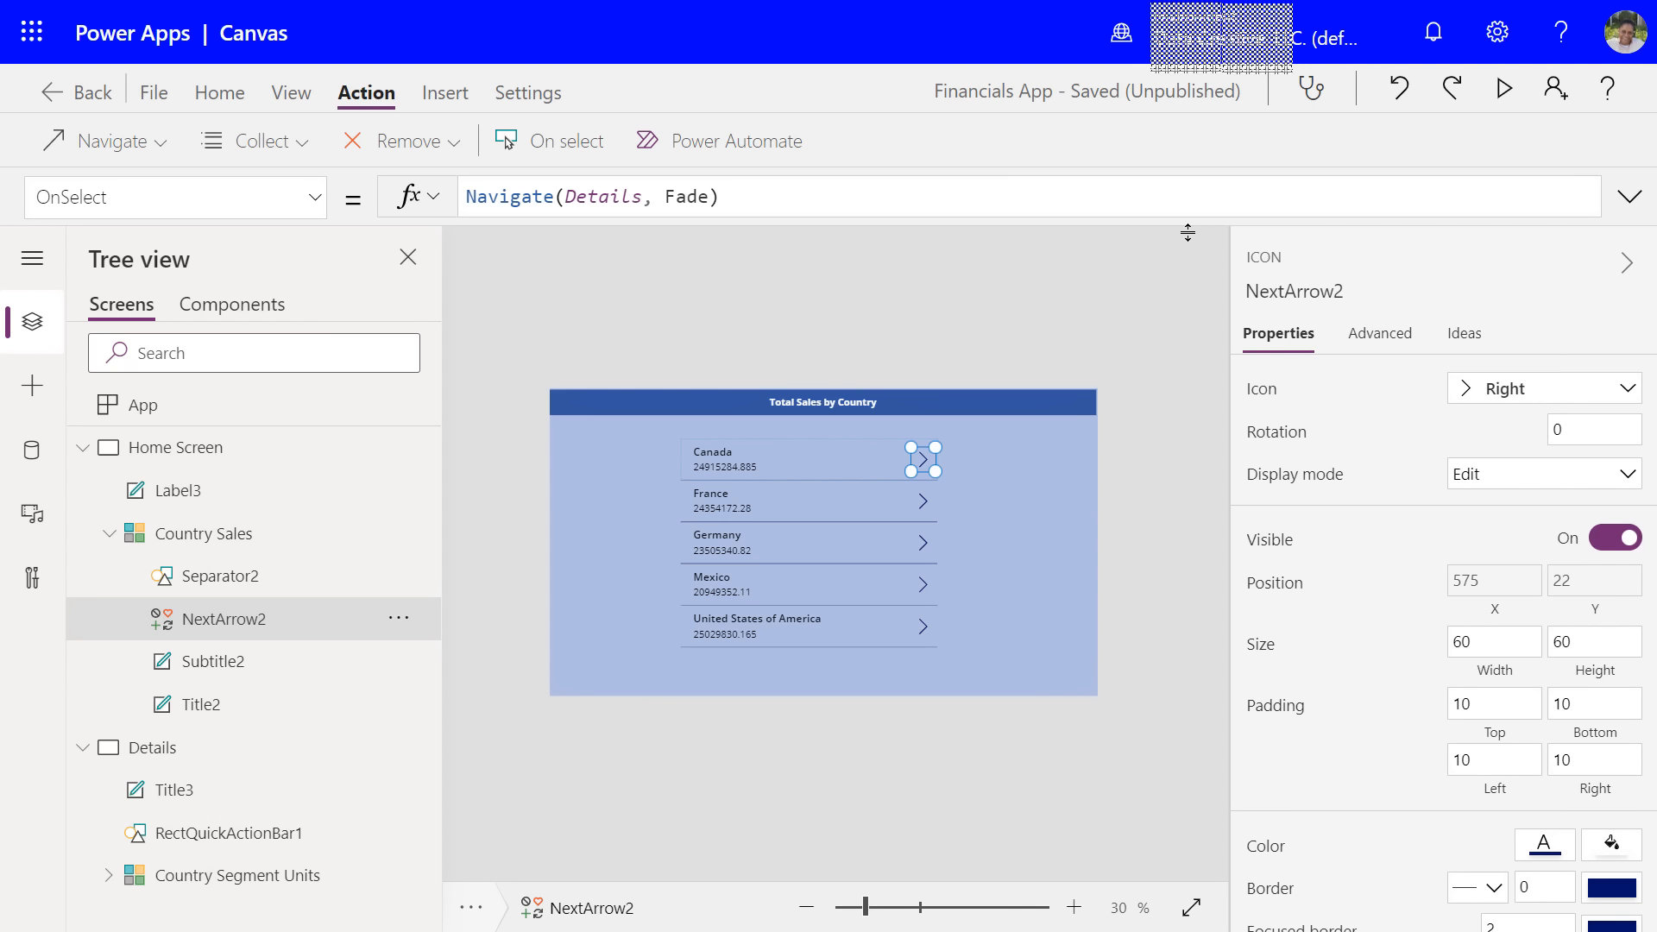
# - Preview the app, testing Canada's arrow on the Home Screen and the Channel Partners arrow on the Details screen, and close the preview
pyautogui.press('F5')
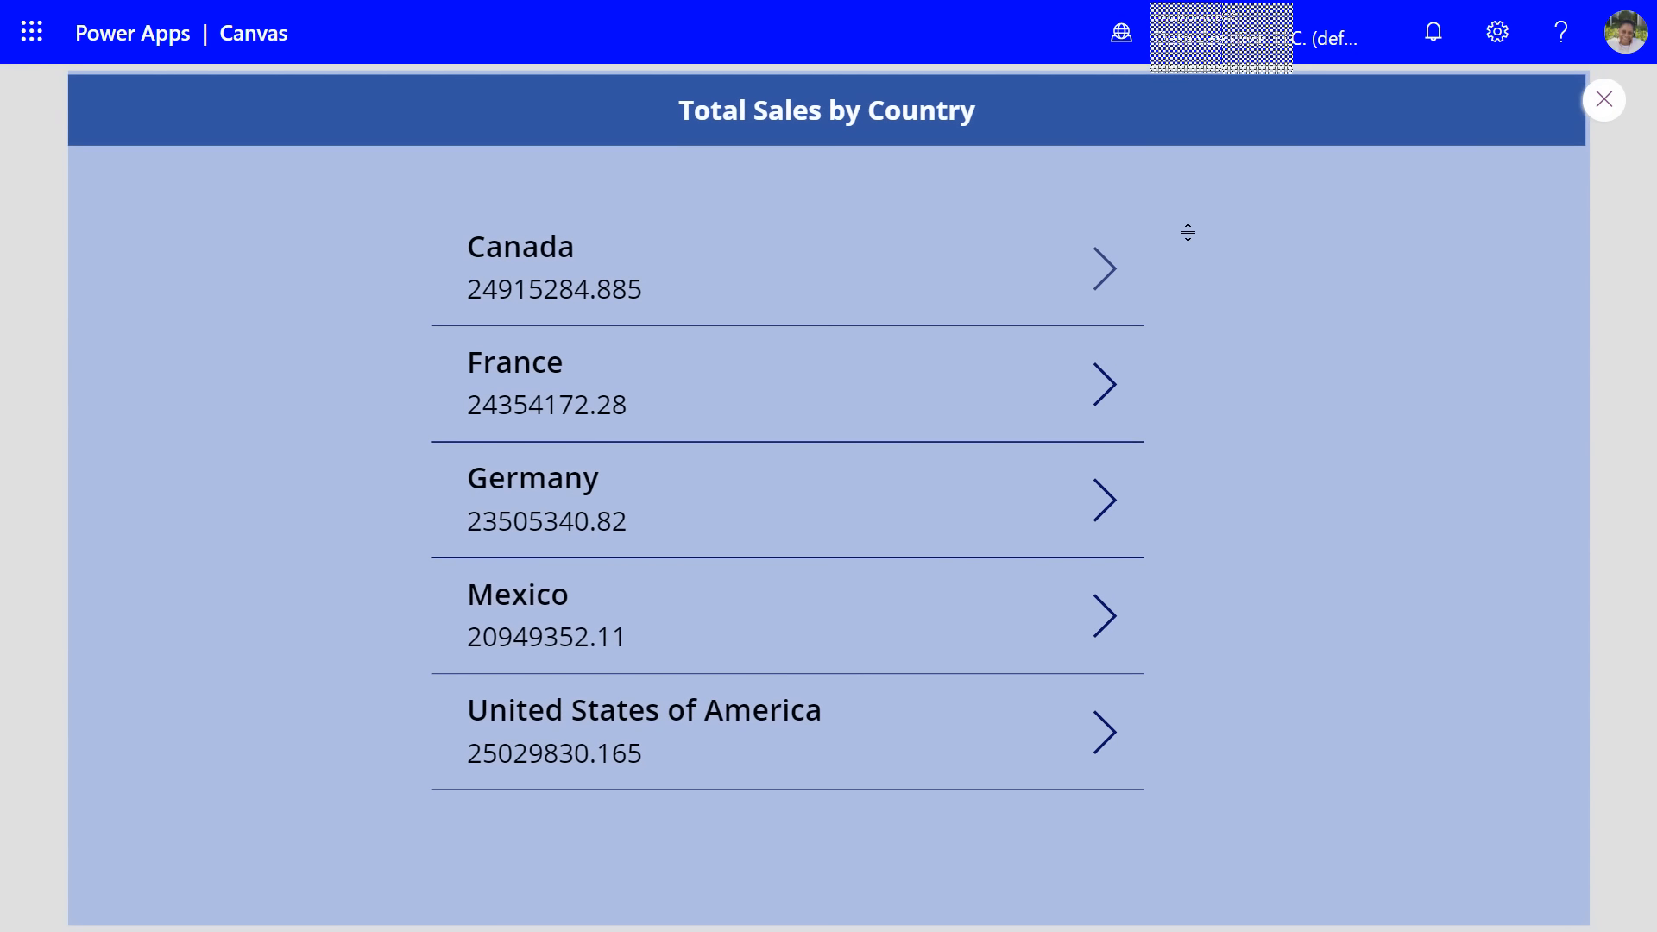
pyautogui.click(1107, 267)
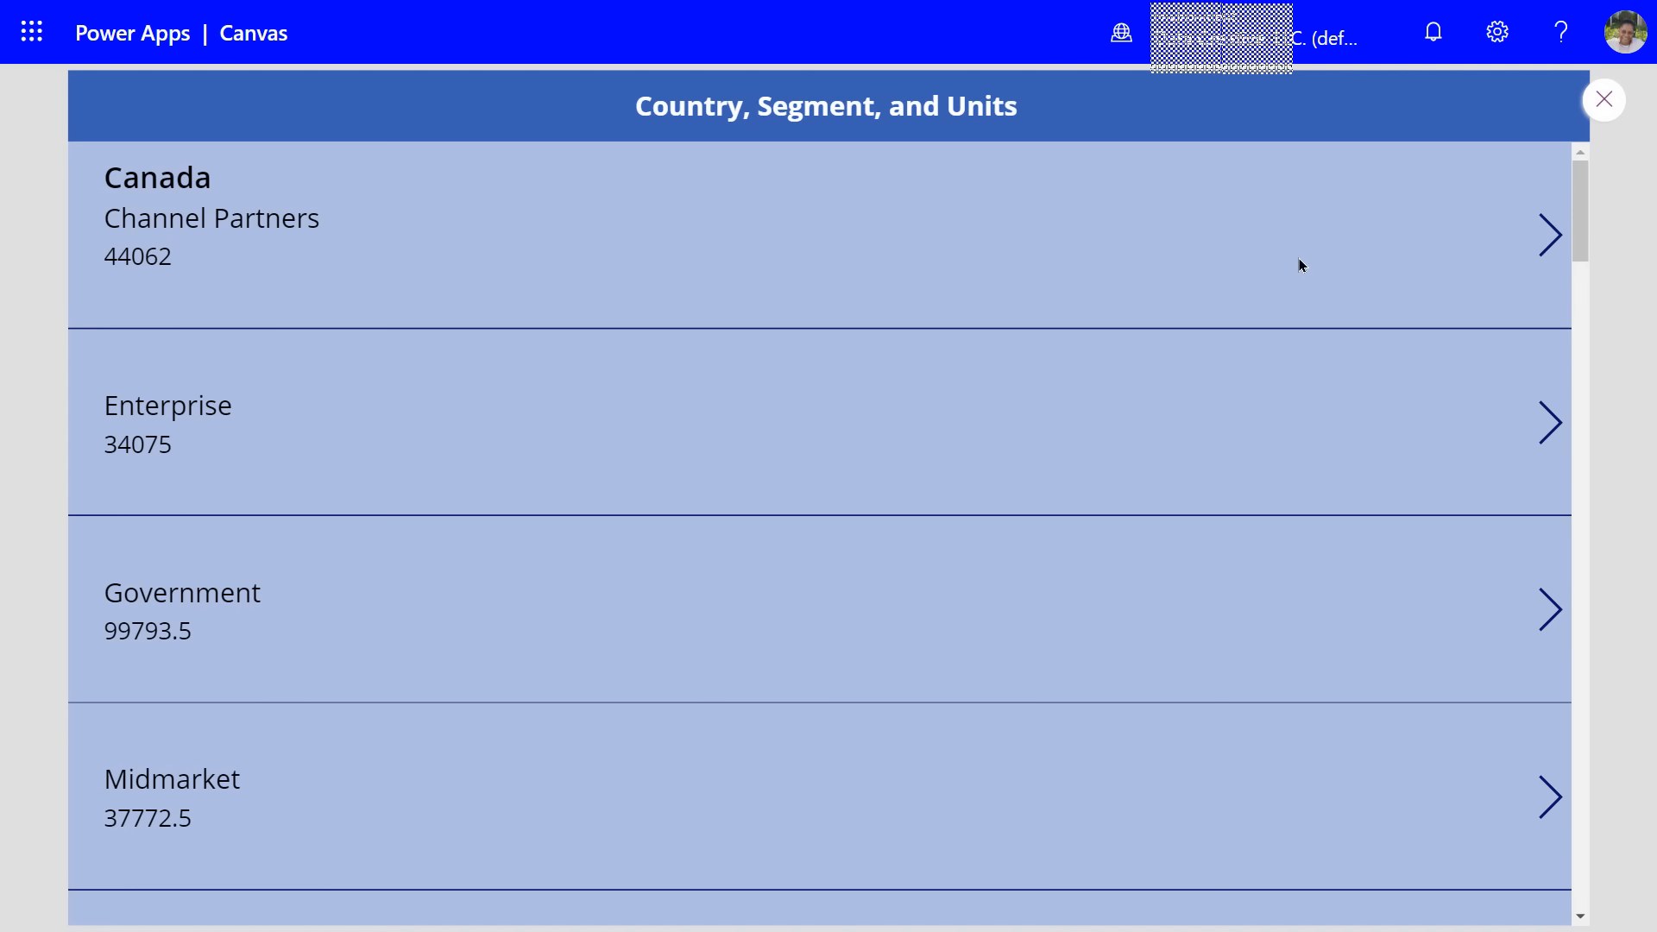
pyautogui.click(1547, 241)
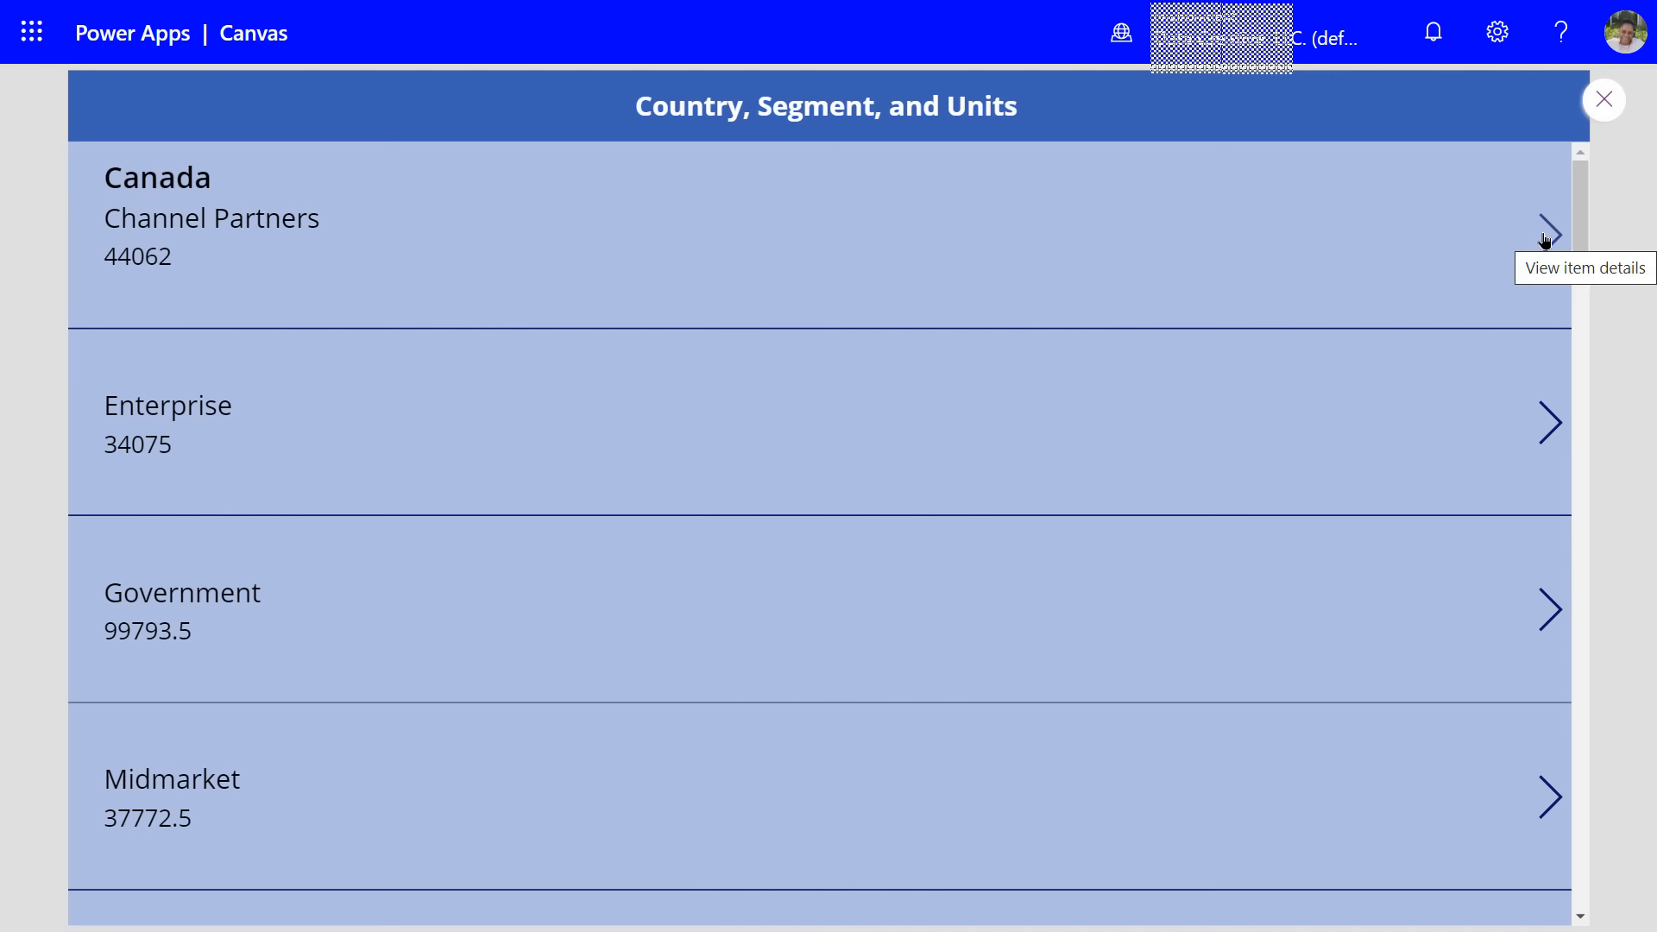
pyautogui.click(1605, 102)
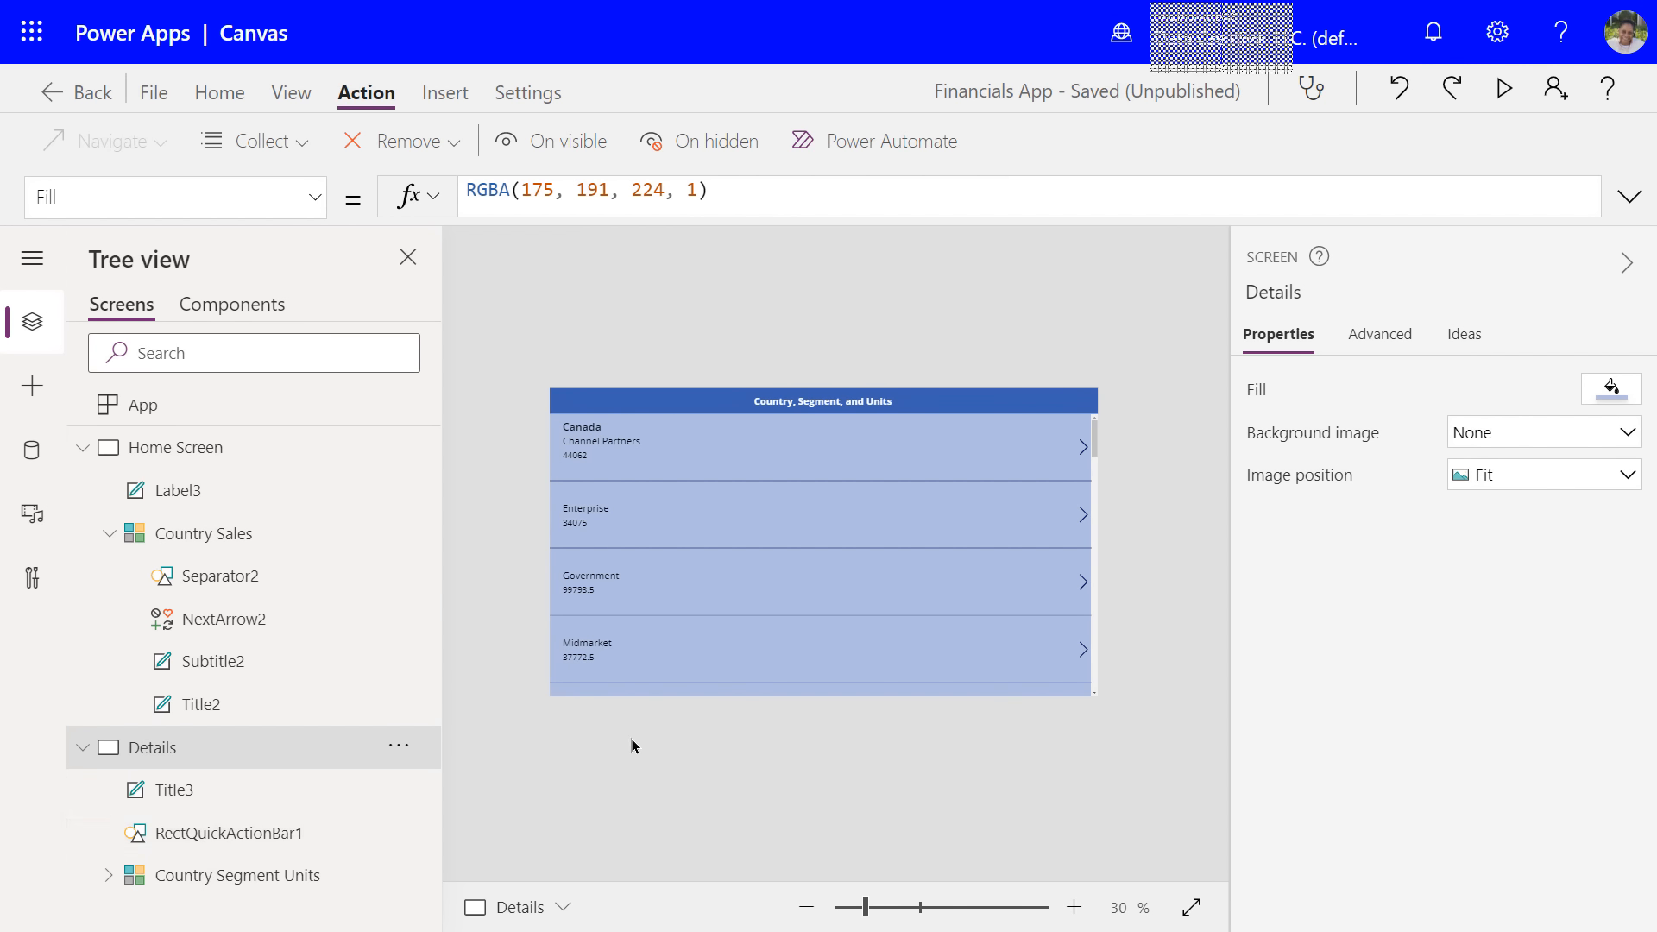
# - Make the Country Segment Units gallery's NextArrow4 icon navigate to 'Home Screen' with the ScreenTransition.Fade transition
pyautogui.click(106, 877)
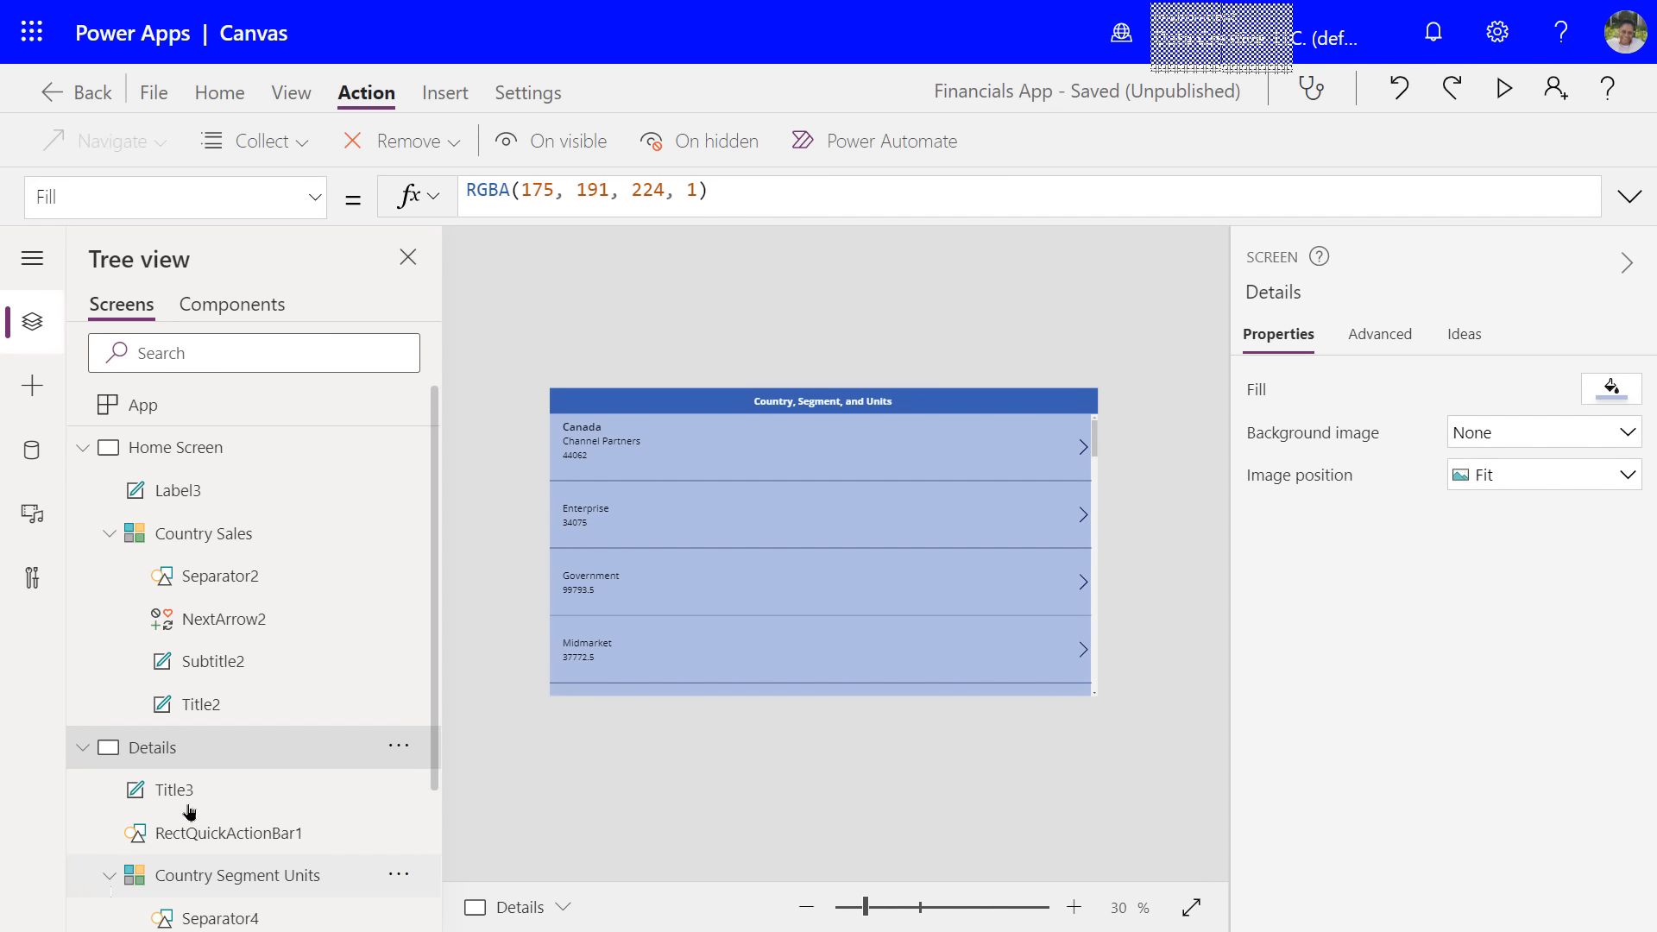
pyautogui.scroll(-2, 237, 798)
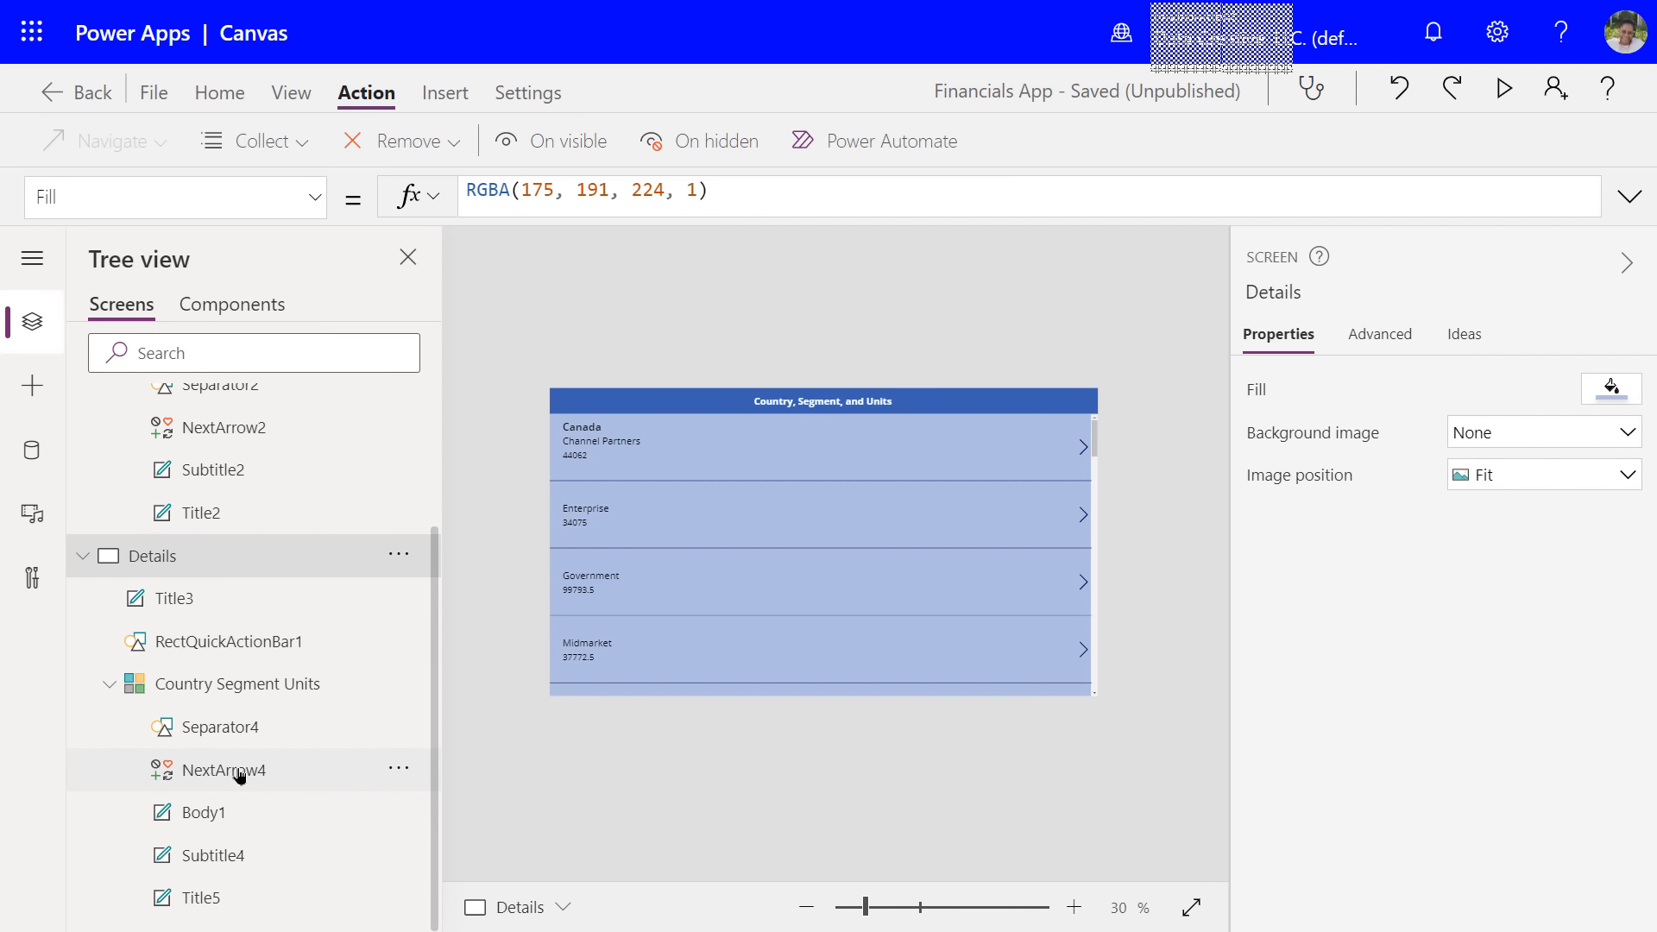
pyautogui.click(239, 774)
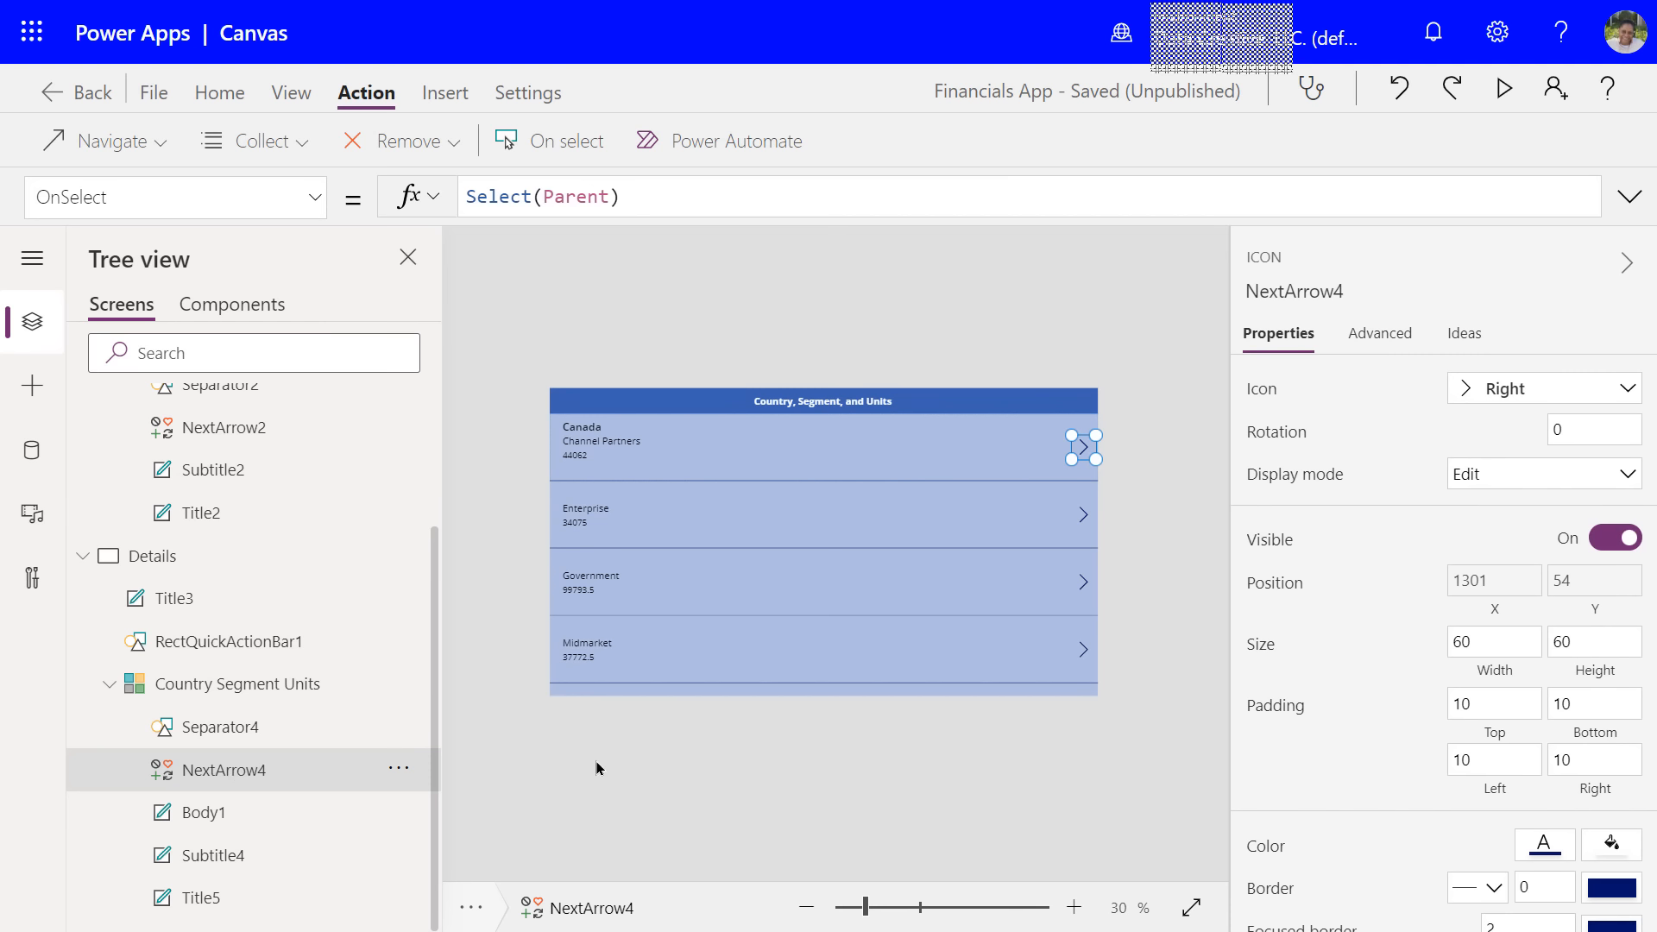
pyautogui.click(1079, 515)
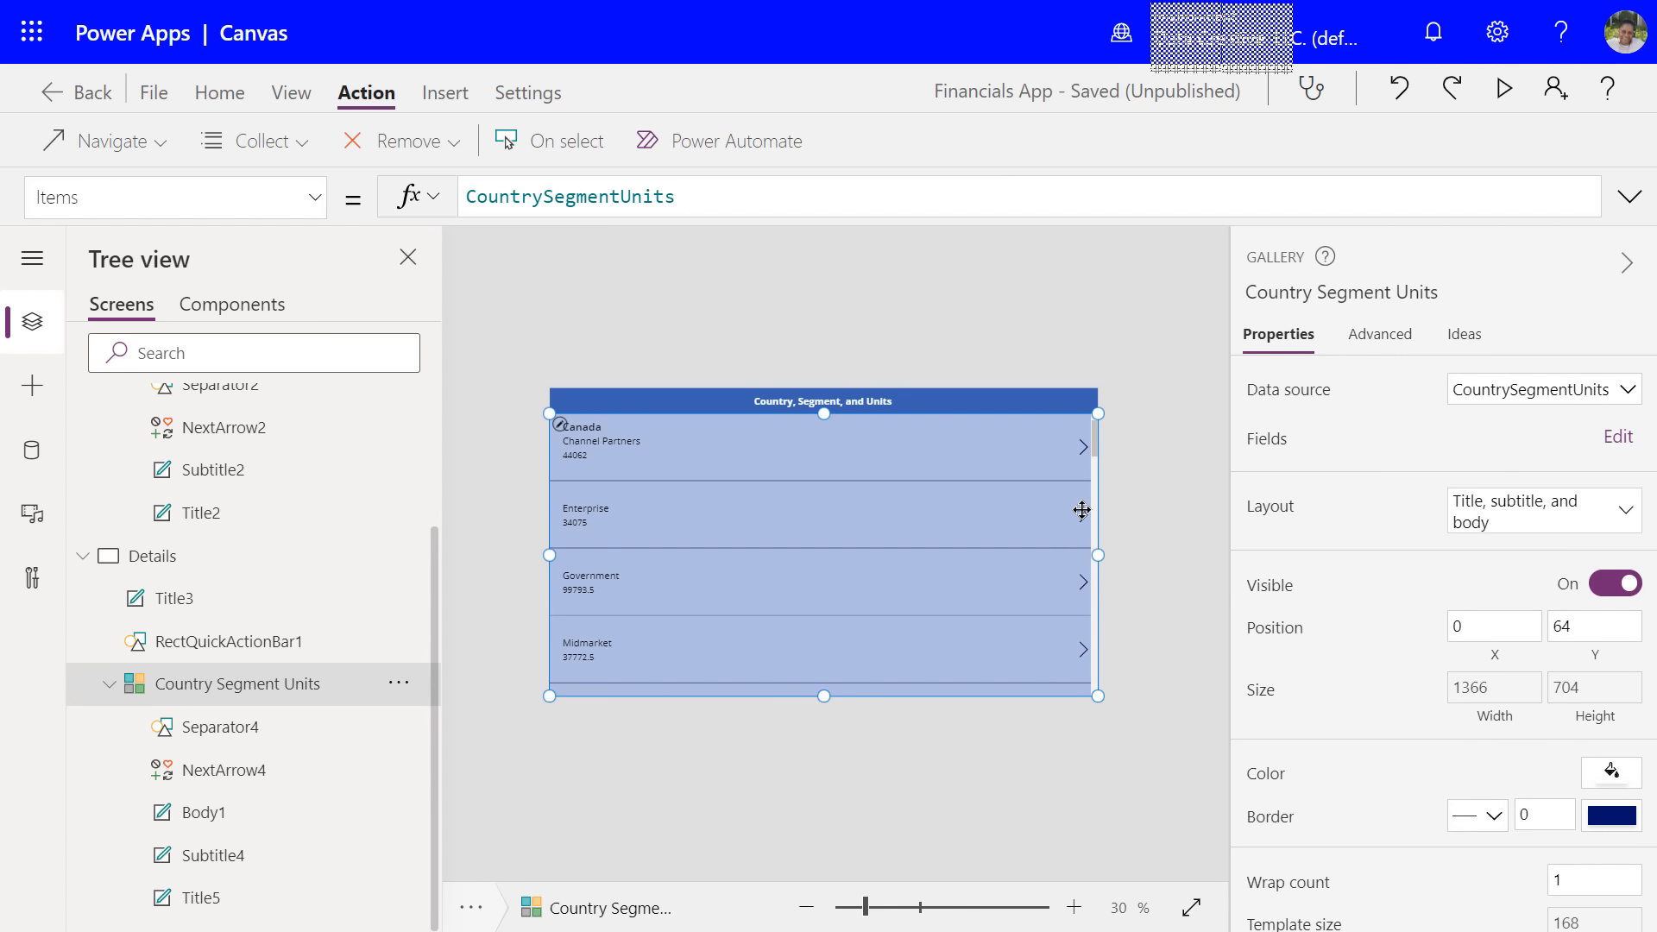
pyautogui.click(1080, 448)
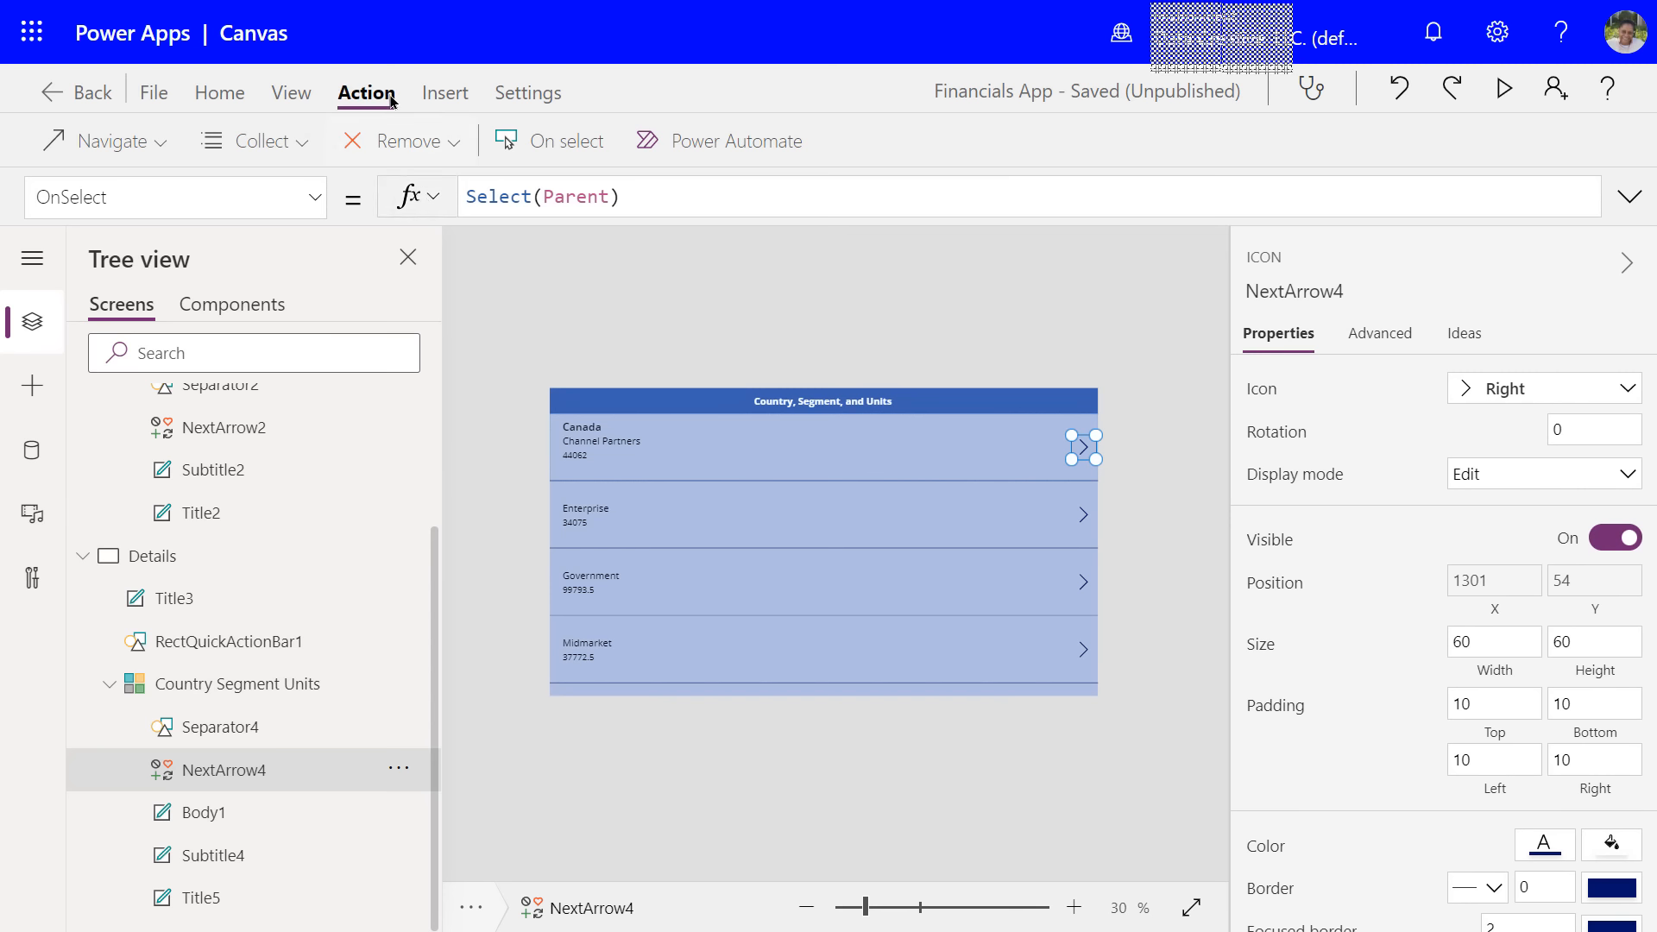
pyautogui.click(158, 147)
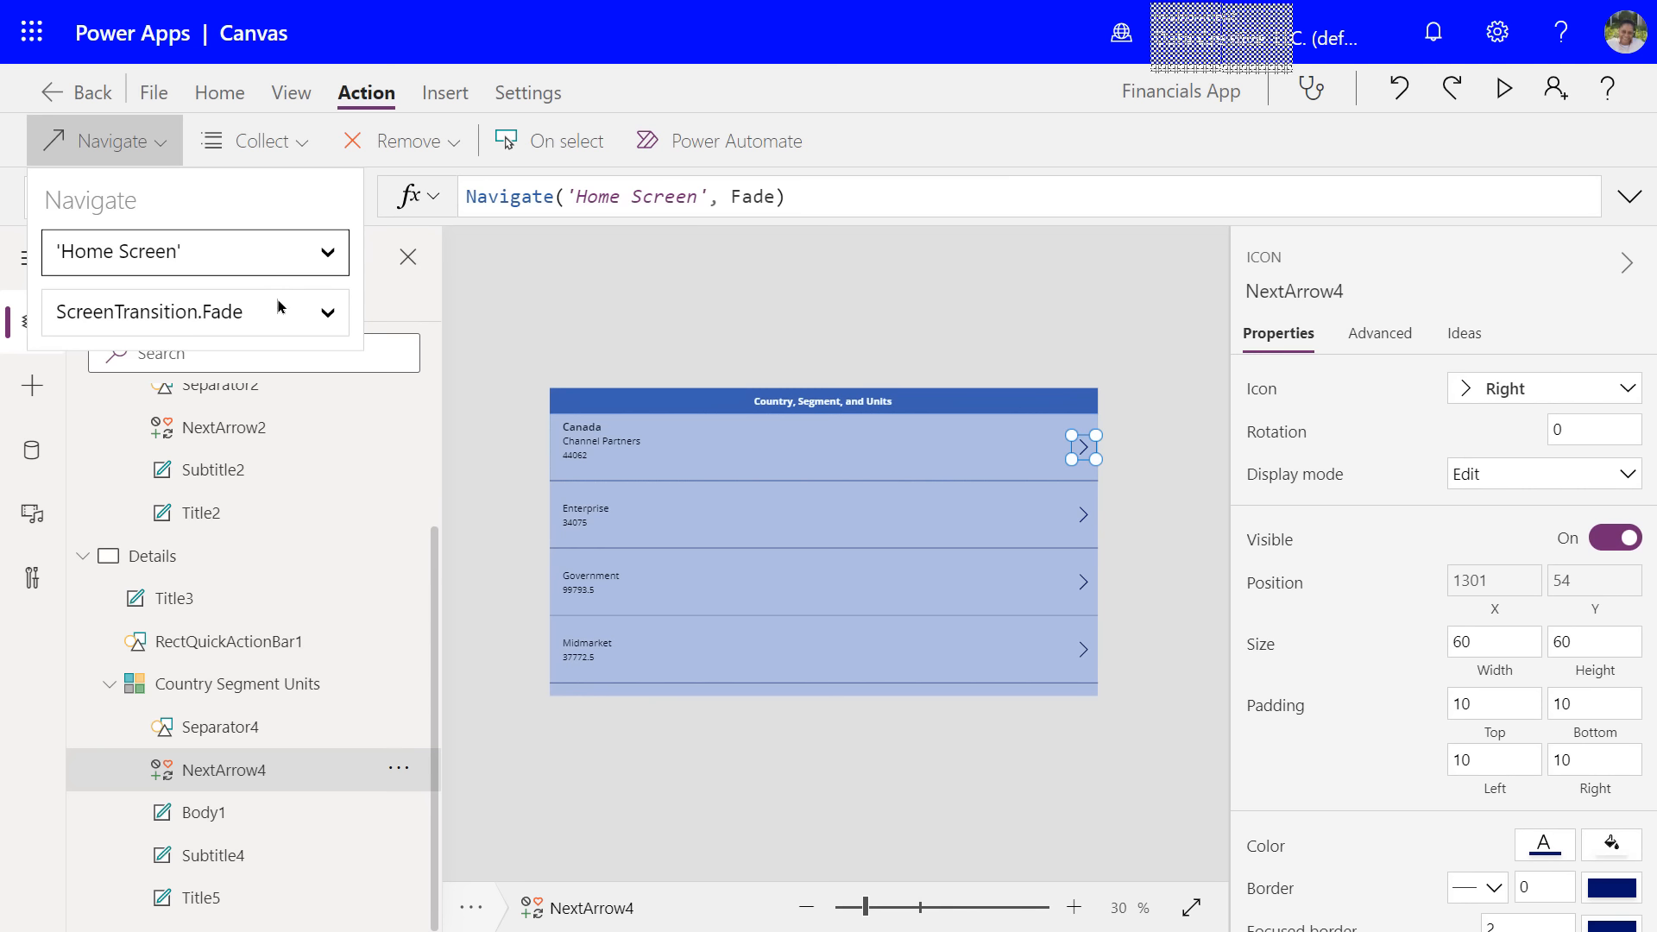
pyautogui.click(459, 344)
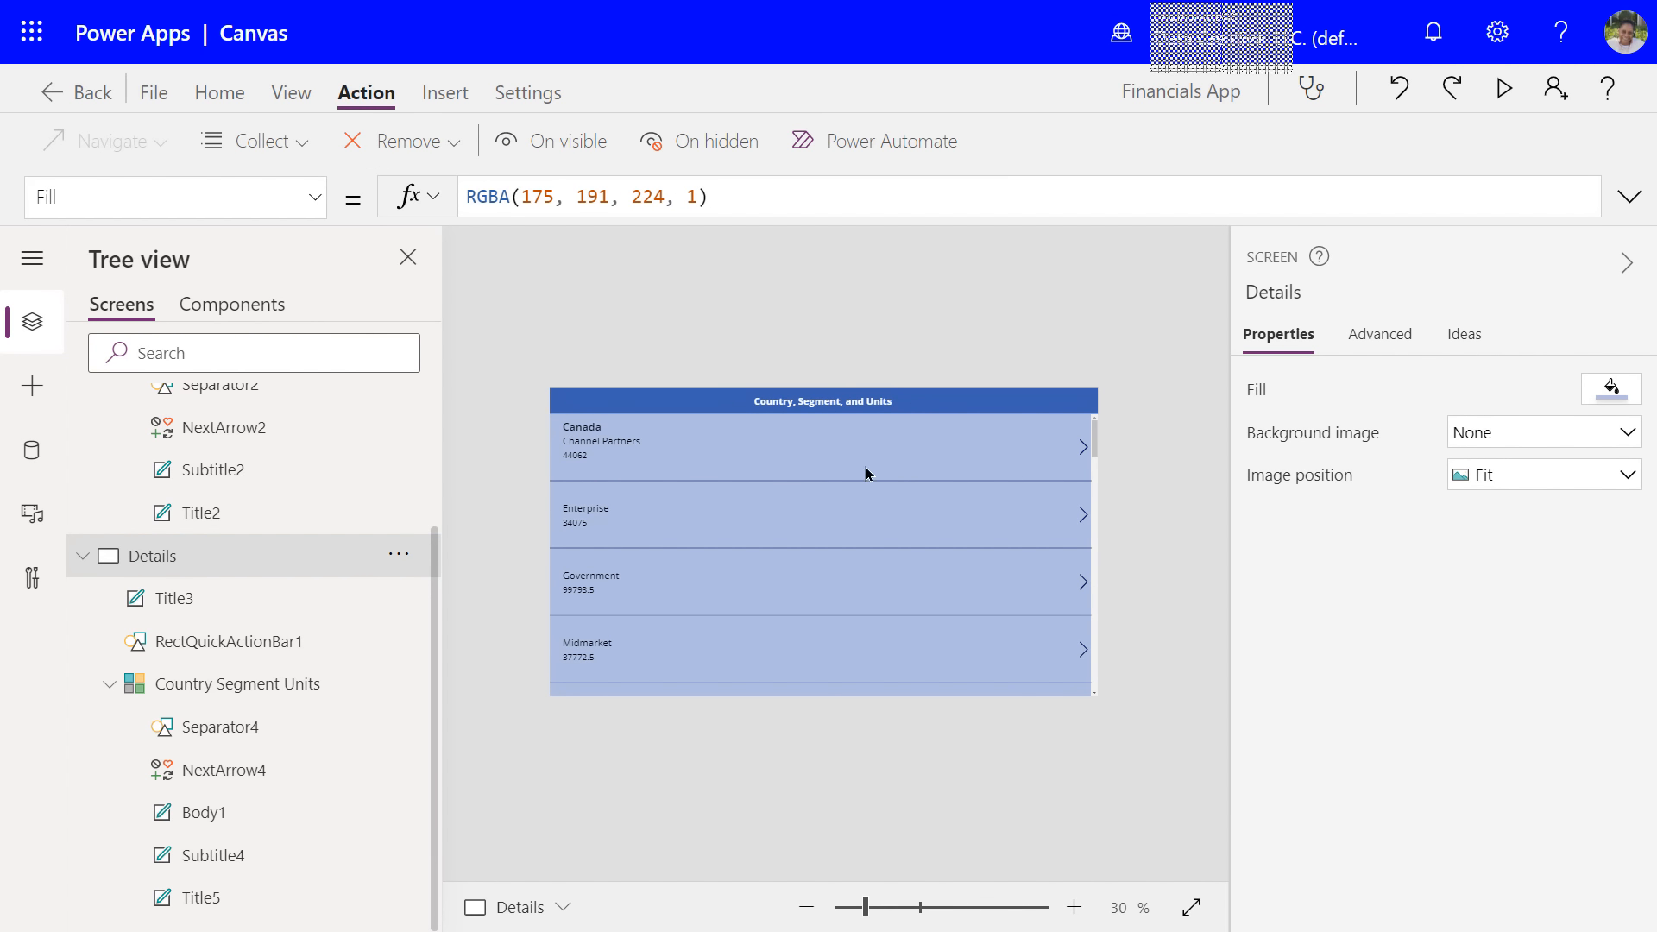
# - Change the tooltip of the NextArrow4 icon in the Country Segment Units gallery to "View Home Screen"
pyautogui.click(222, 785)
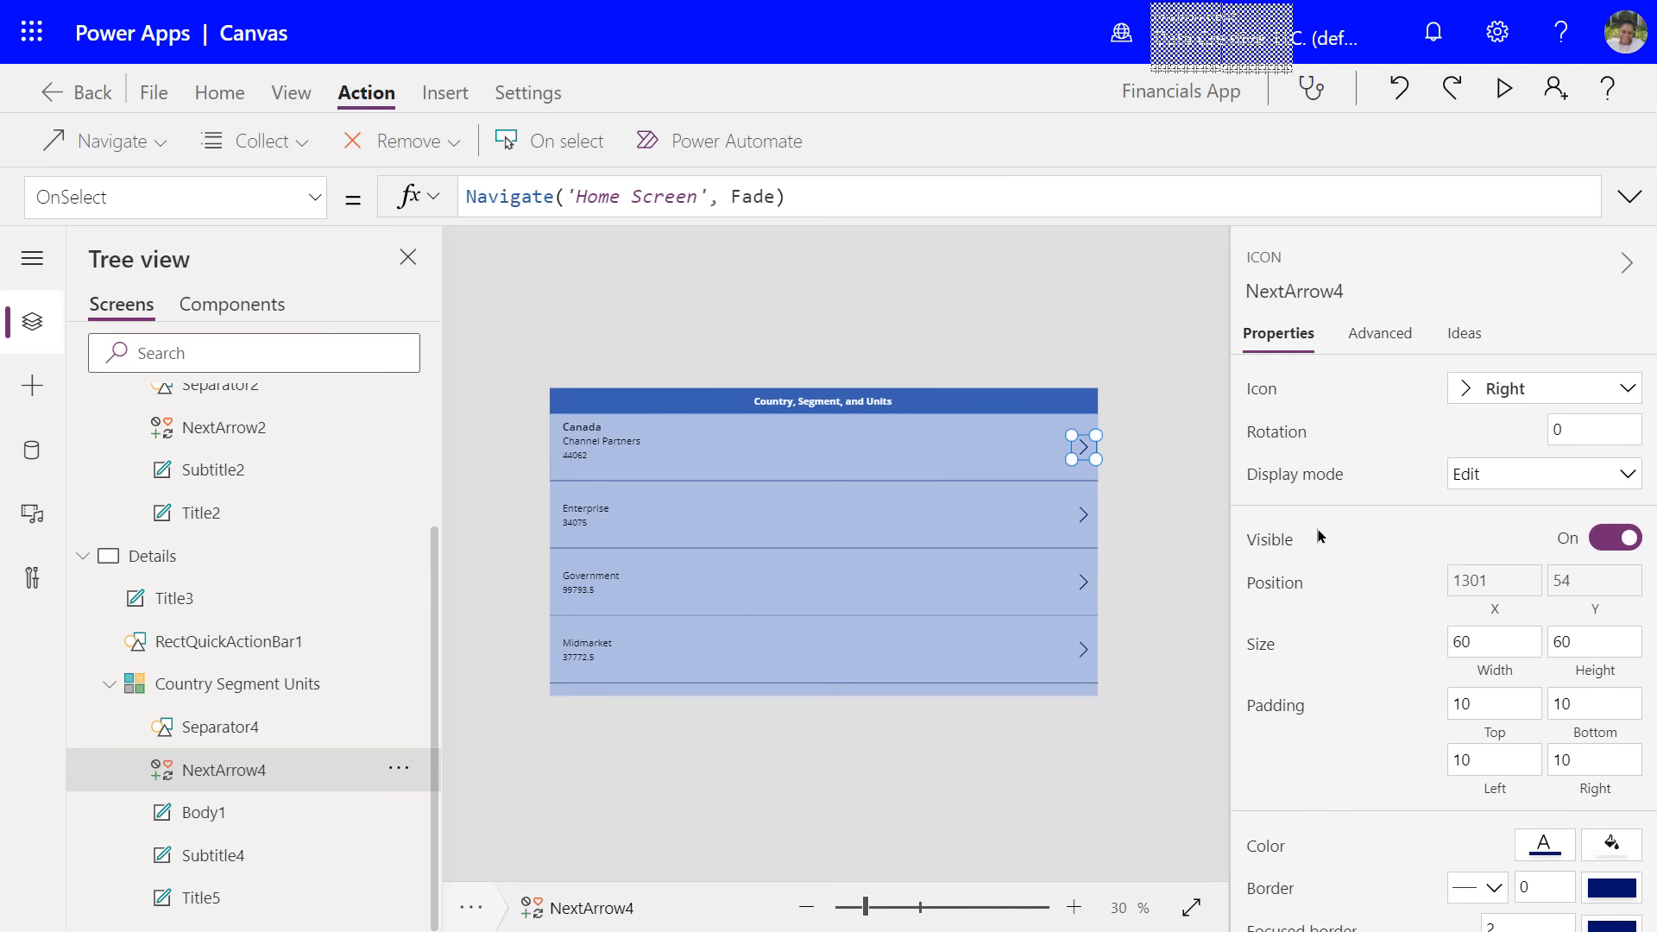
pyautogui.scroll(-3, 1372, 678)
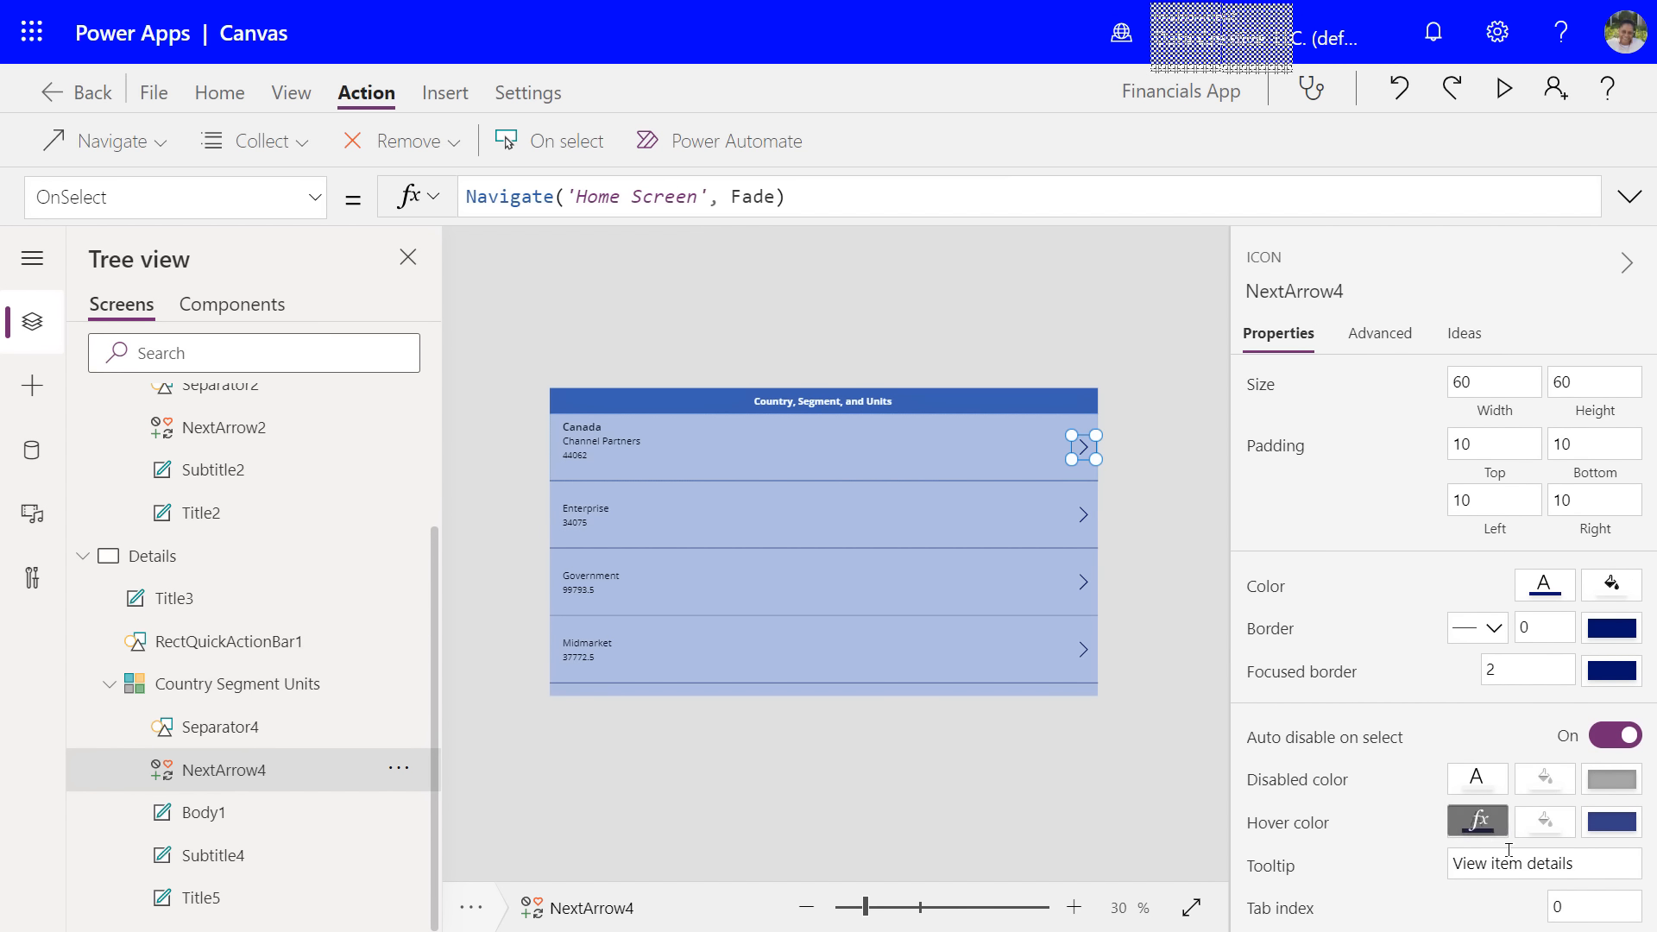
pyautogui.moveTo(1578, 863); pyautogui.dragTo(1493, 863)
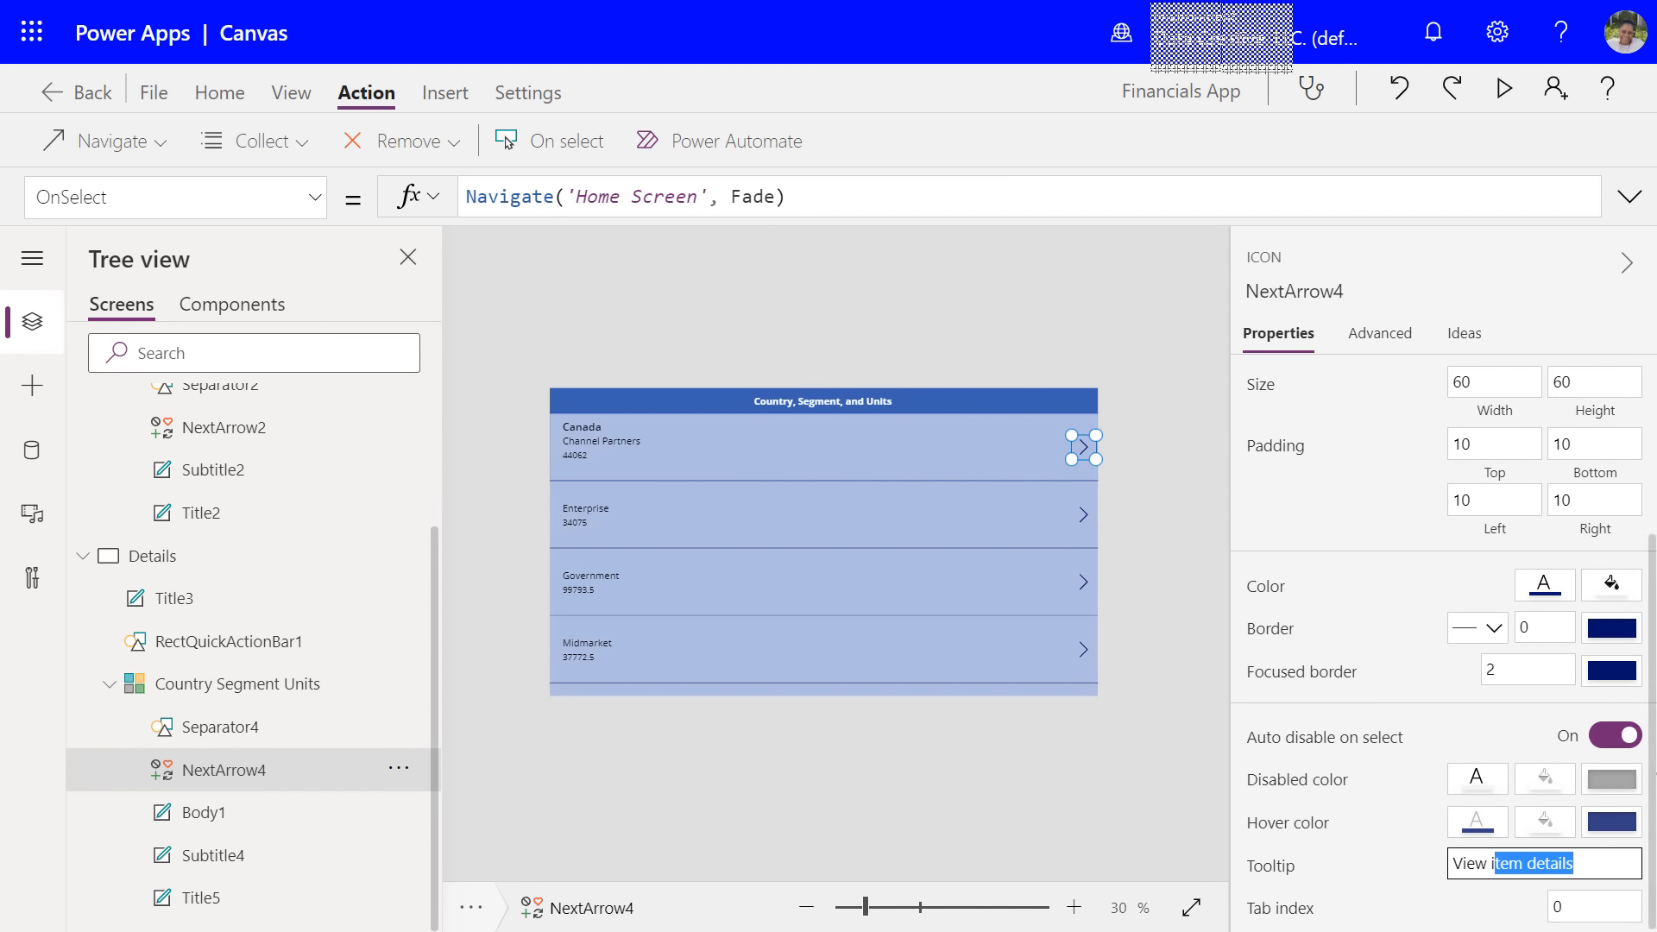
pyautogui.write('i')
pyautogui.press('BackSpace')
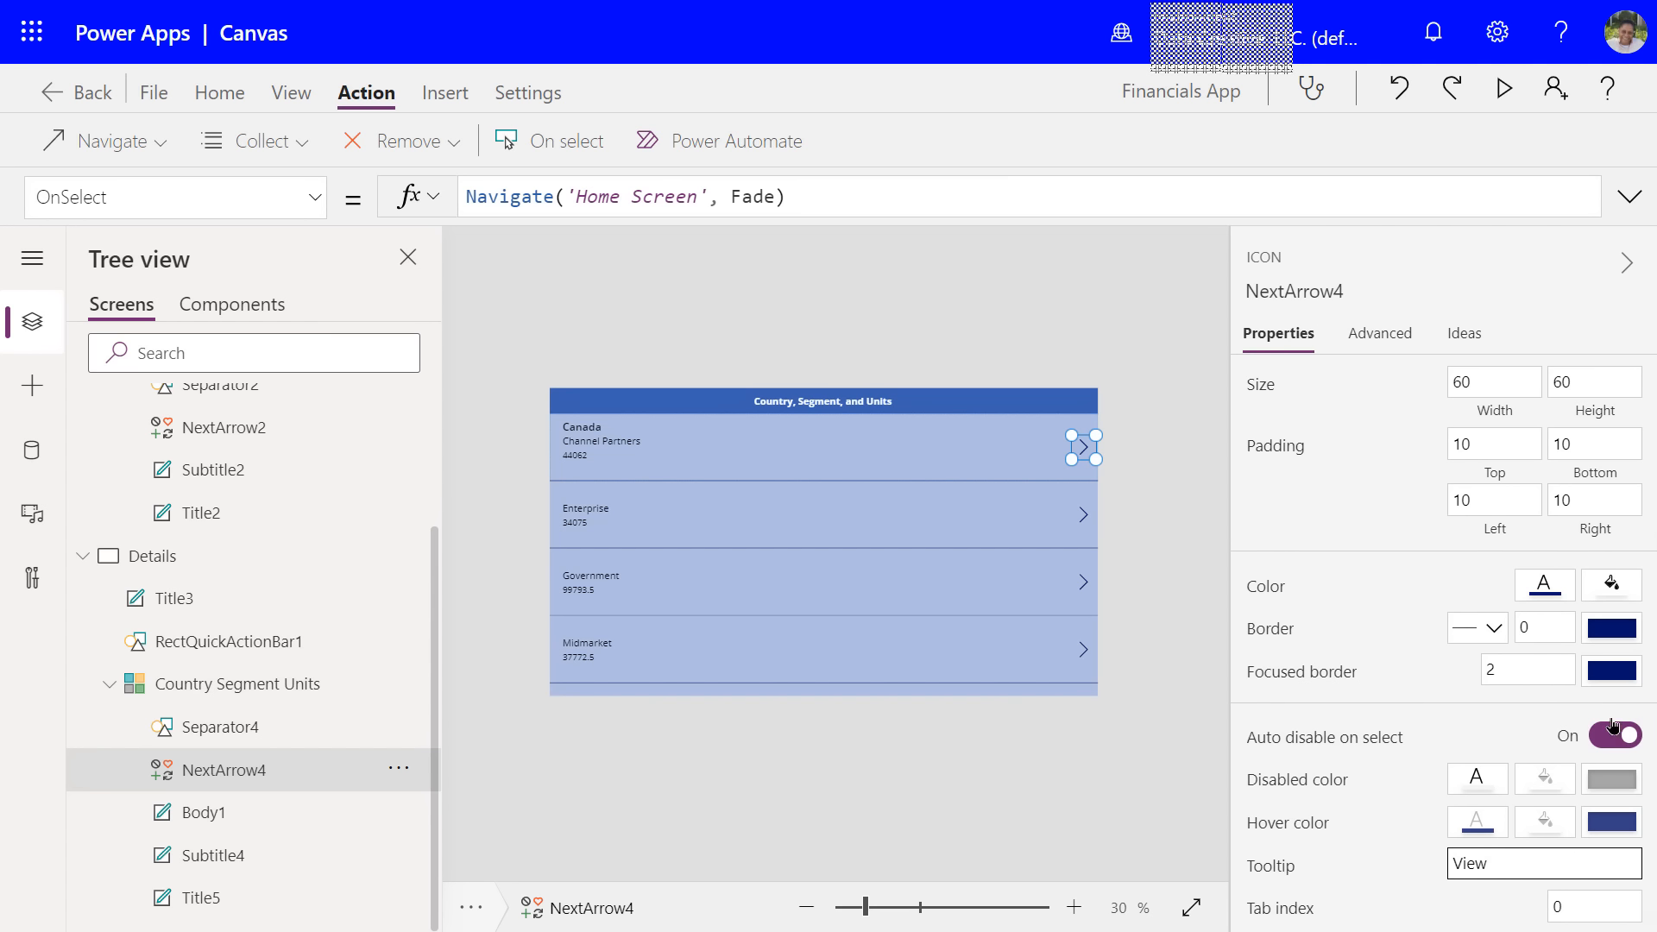
pyautogui.write('Home Screen')
# - Preview the app, testing the Channel Partners arrow on the Details screen and Canada's arrow on the Home Screen, and close the preview
pyautogui.press('F5')
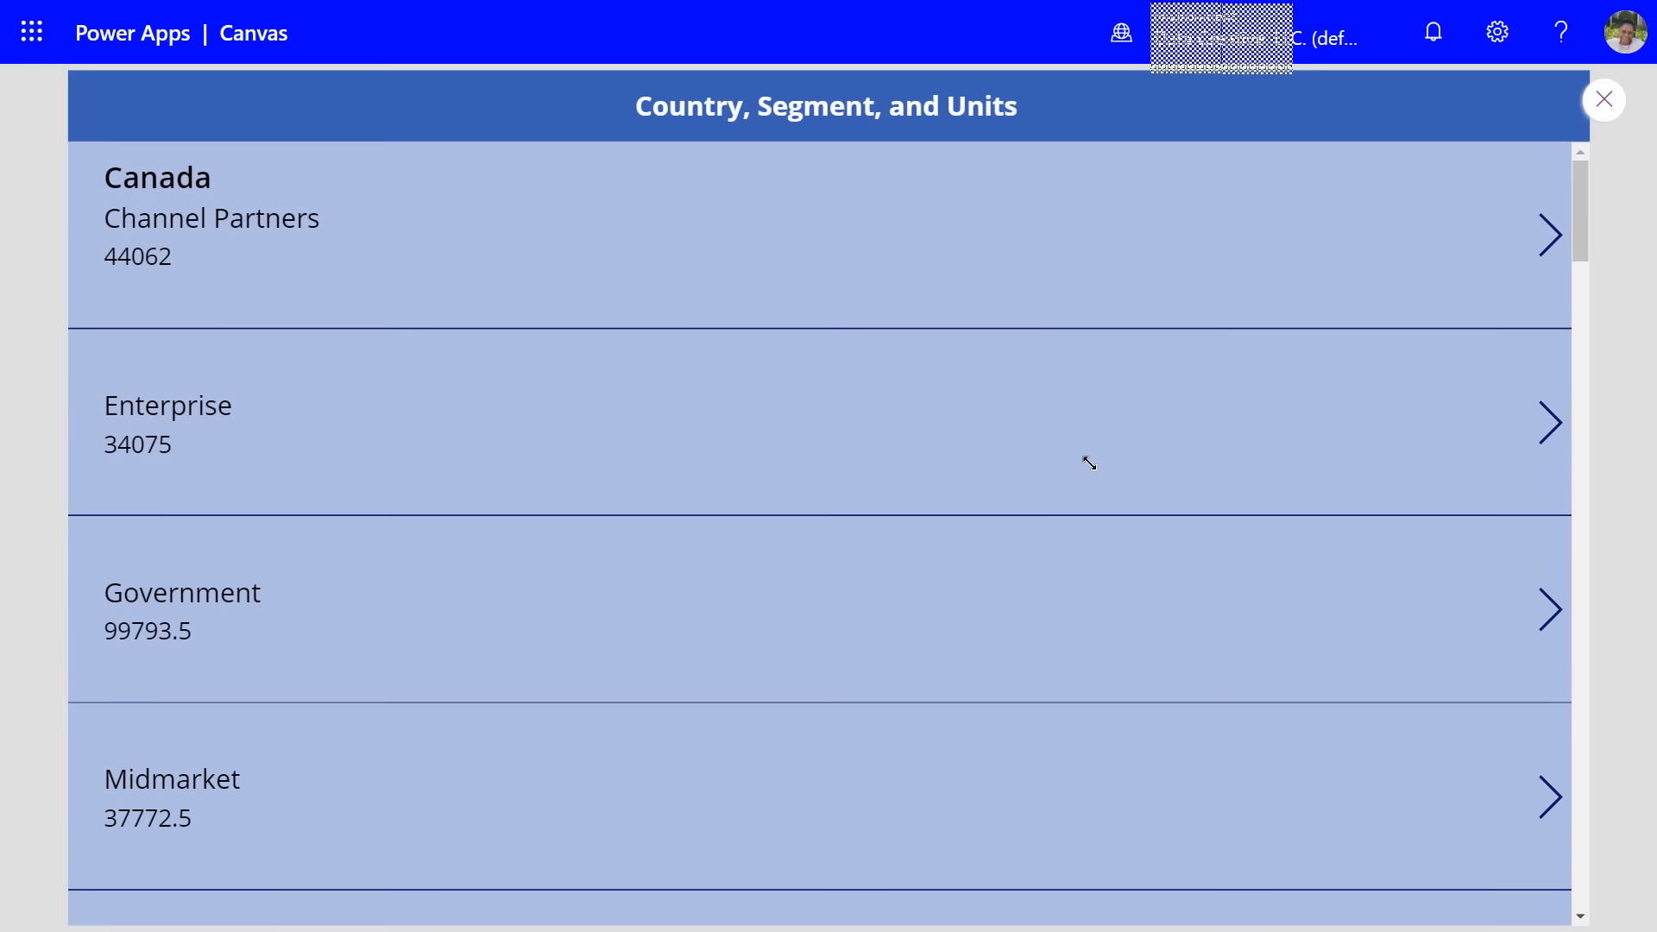
pyautogui.click(1551, 236)
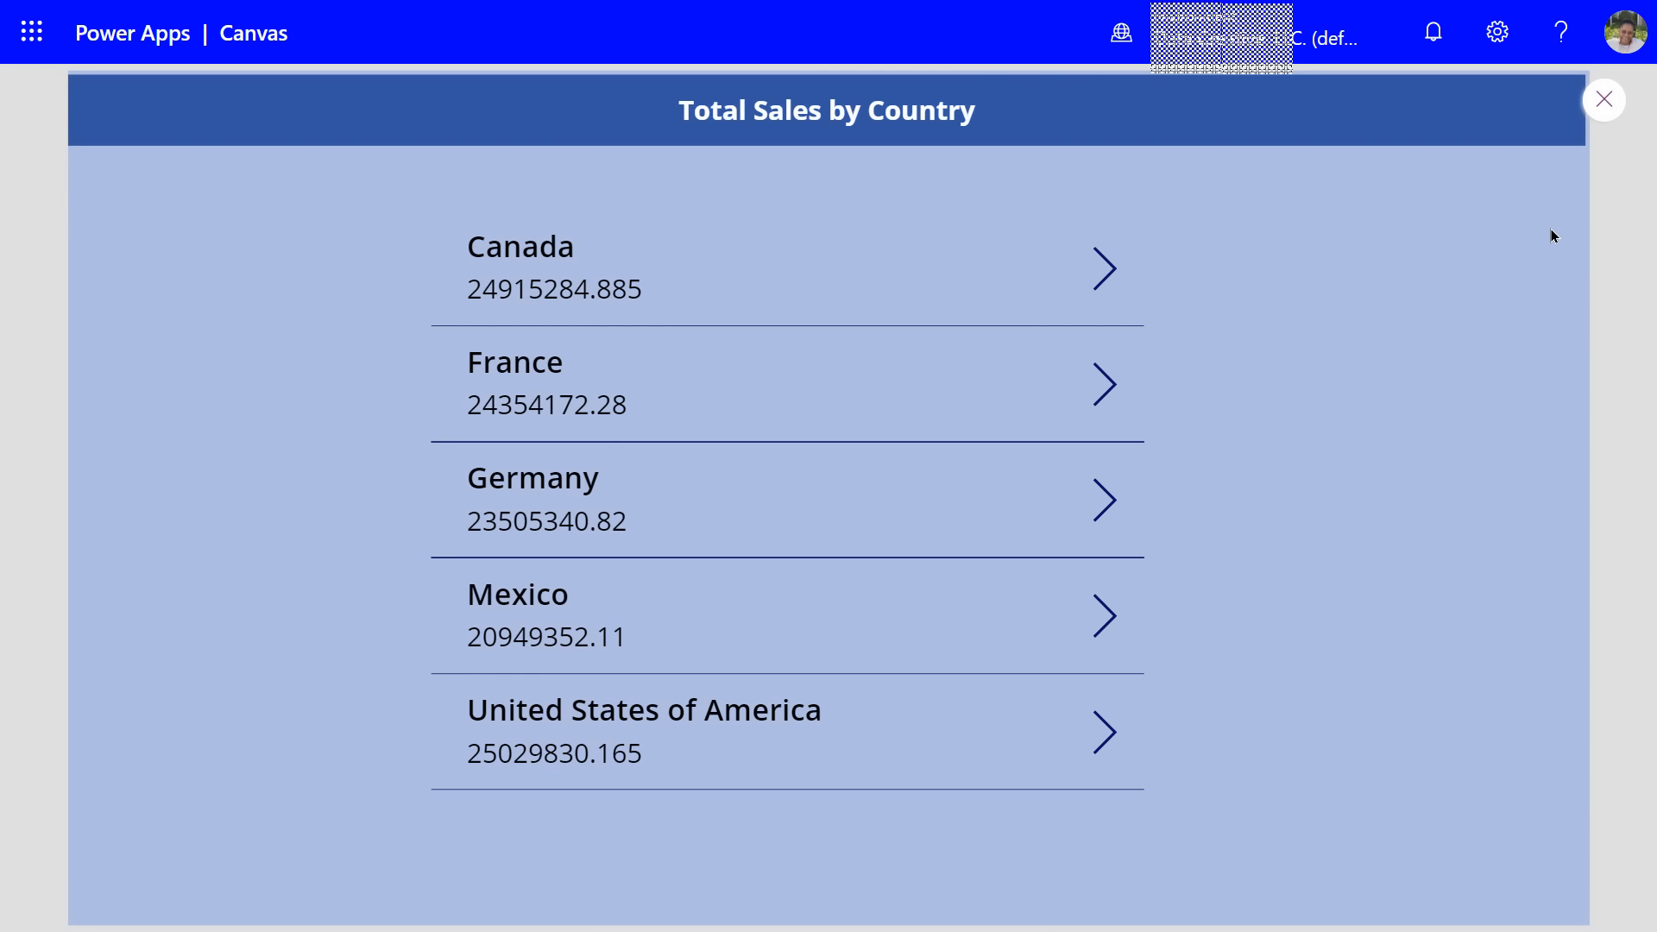
pyautogui.click(1113, 271)
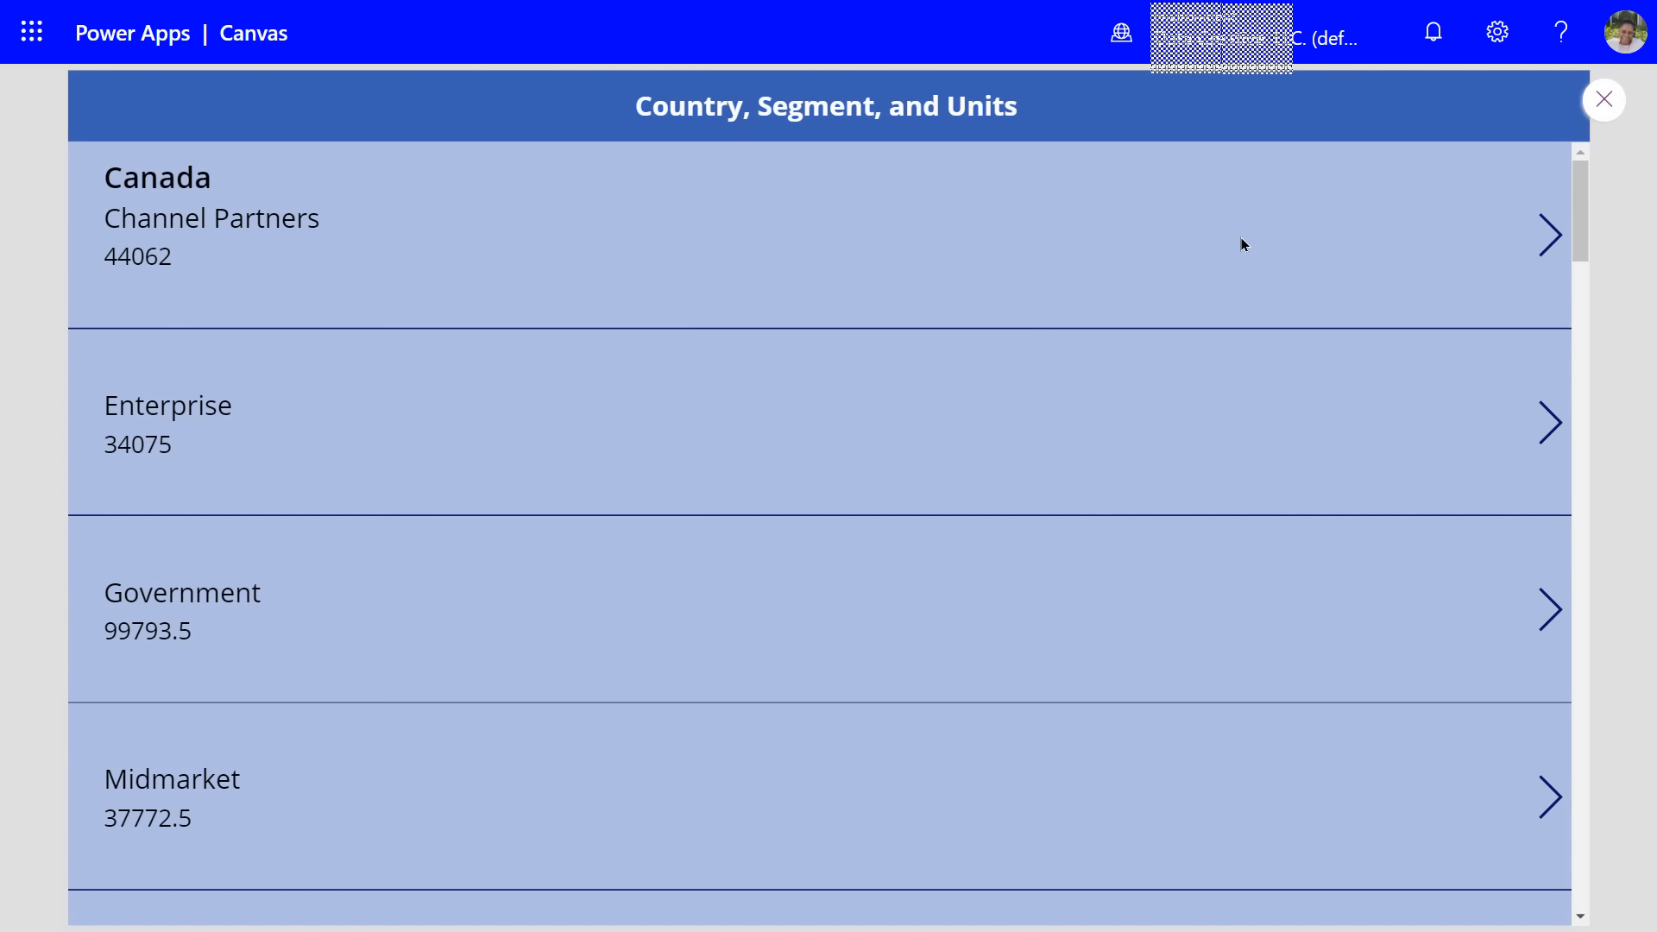
pyautogui.click(1605, 100)
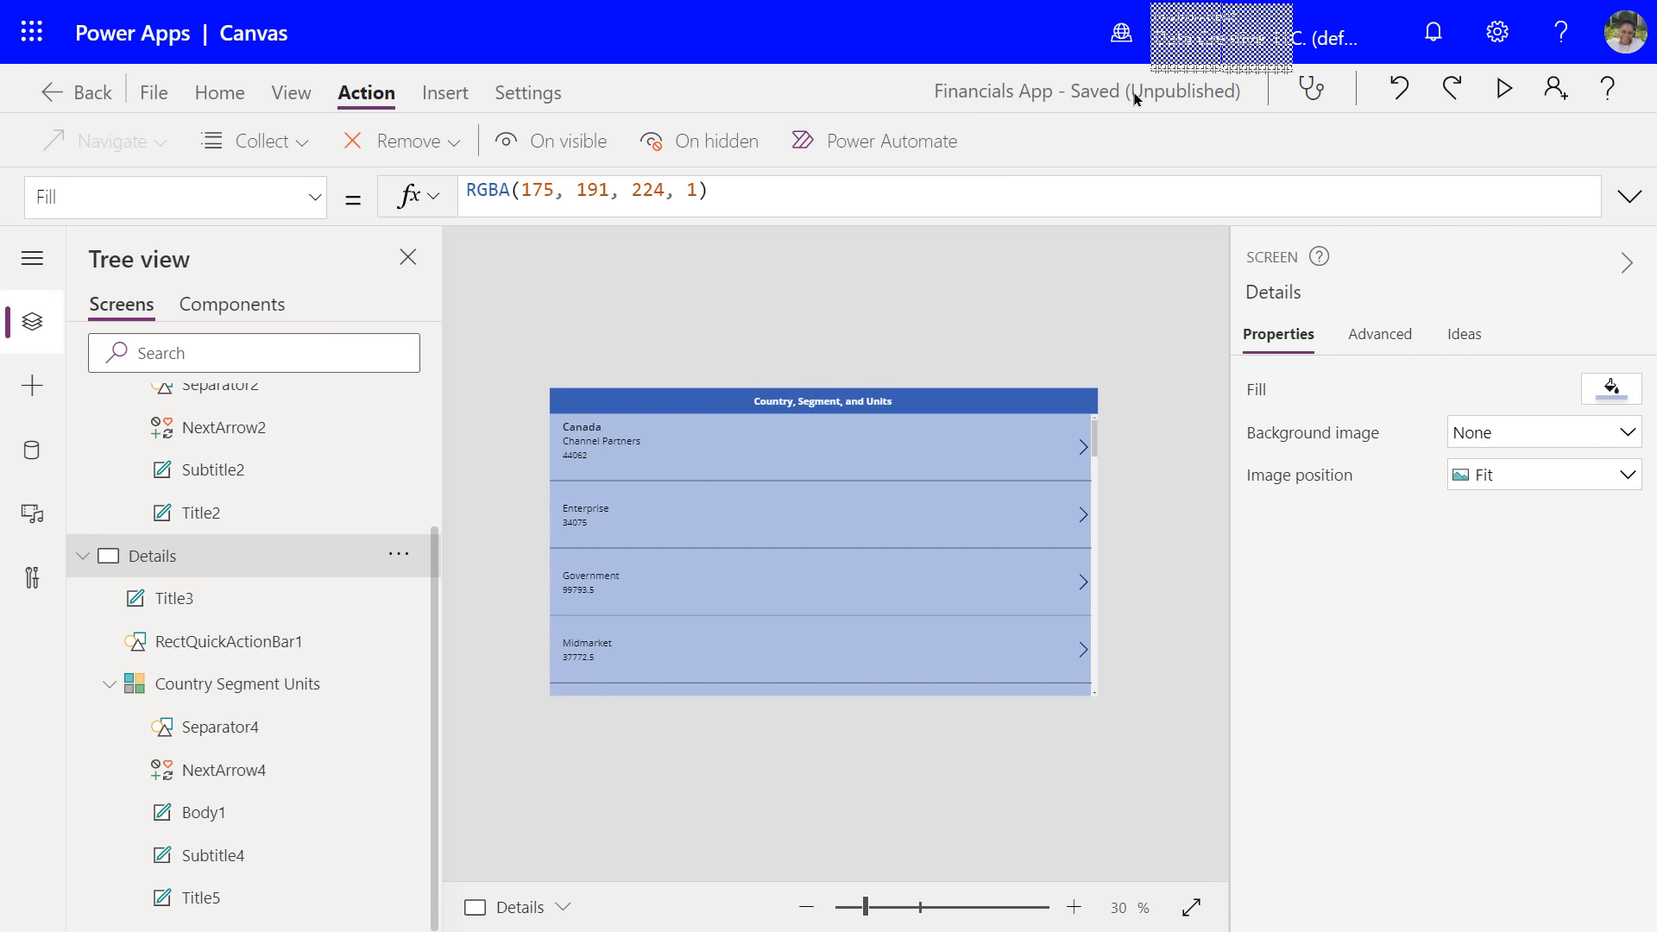
# - Check the save status of the Financials App and save the app
pyautogui.click(1221, 96)
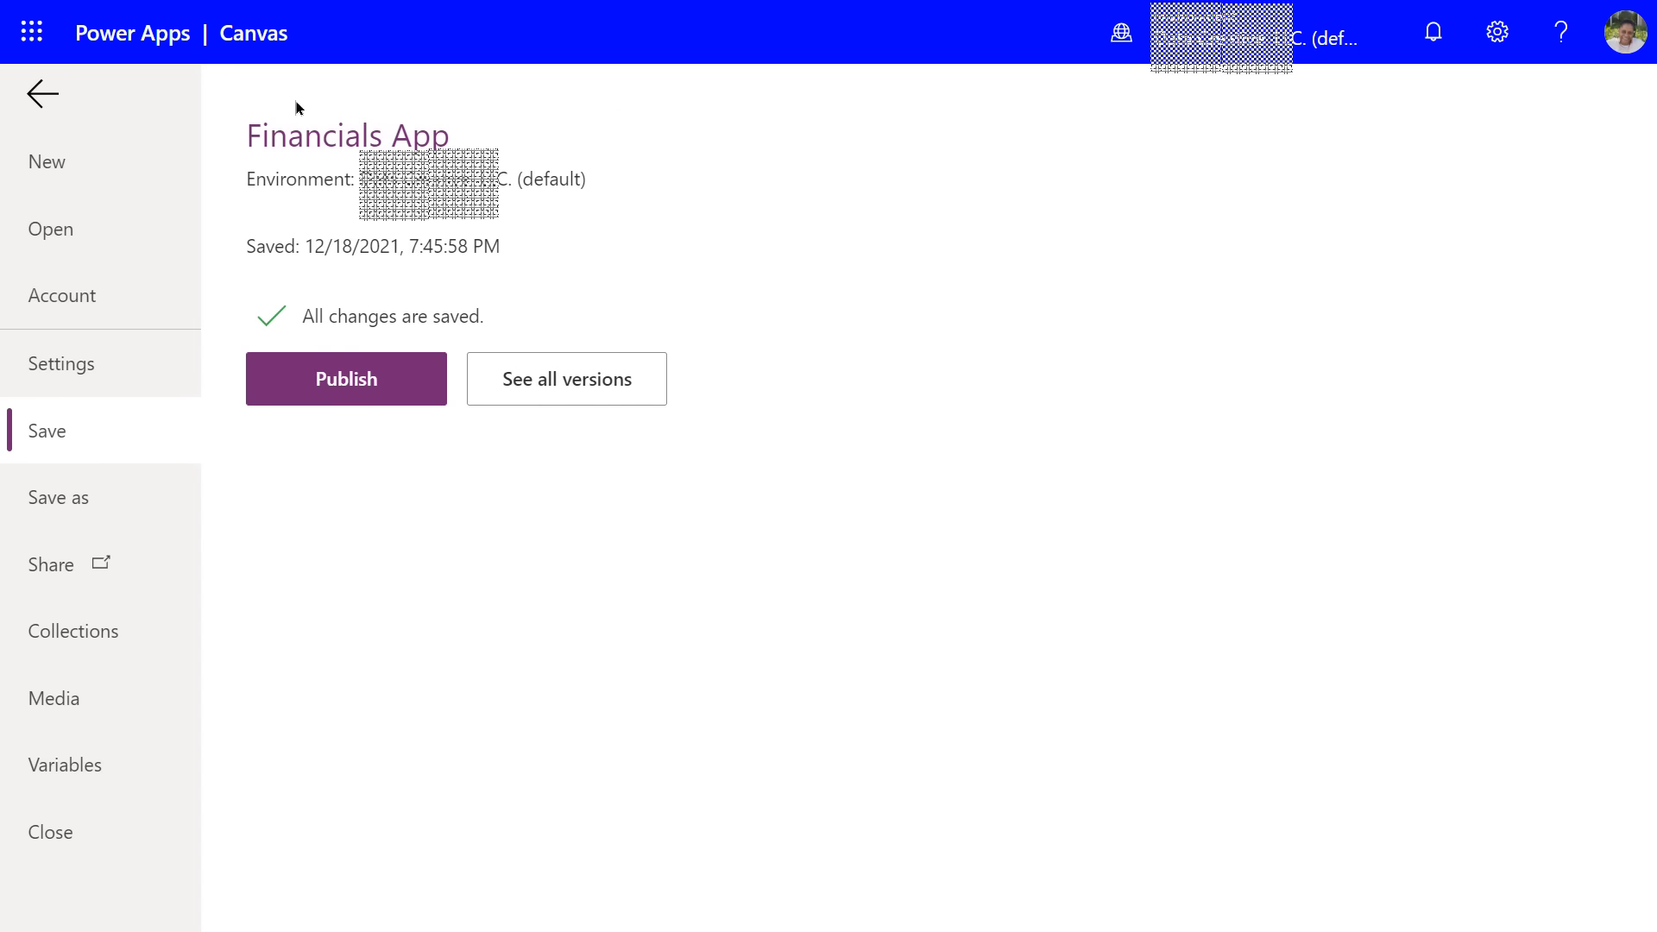
pyautogui.click(38, 101)
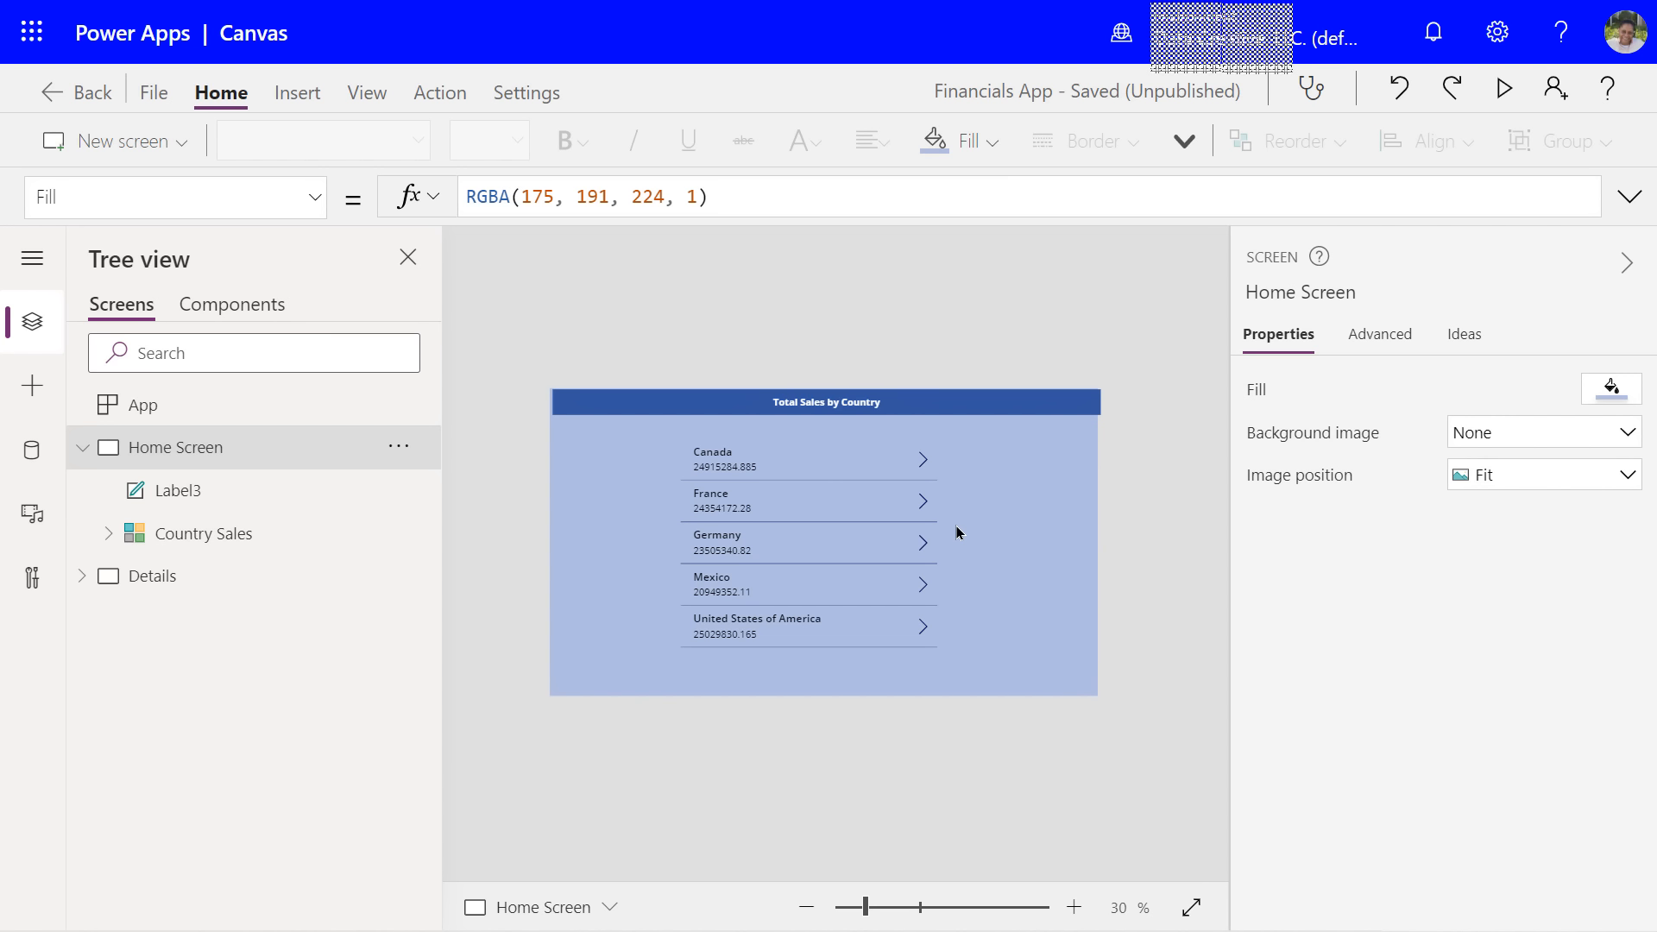
pyautogui.hotkey('ctrl', 's')
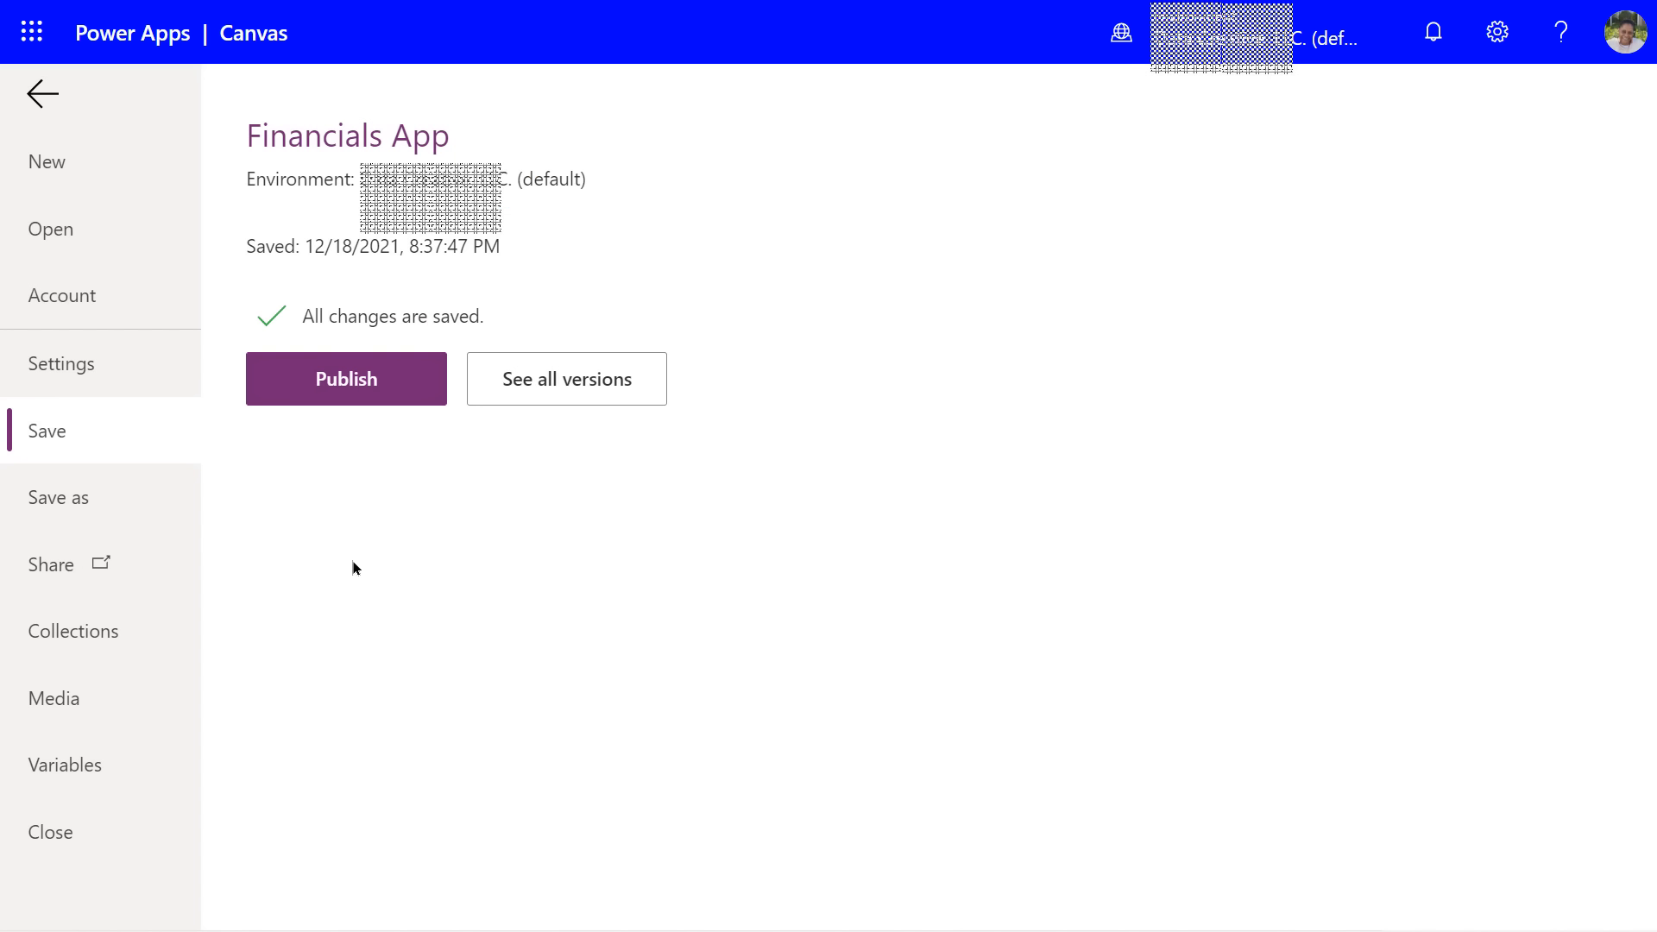
# - Close the Financials App editor and review the actions available for the app in the apps list
pyautogui.click(57, 834)
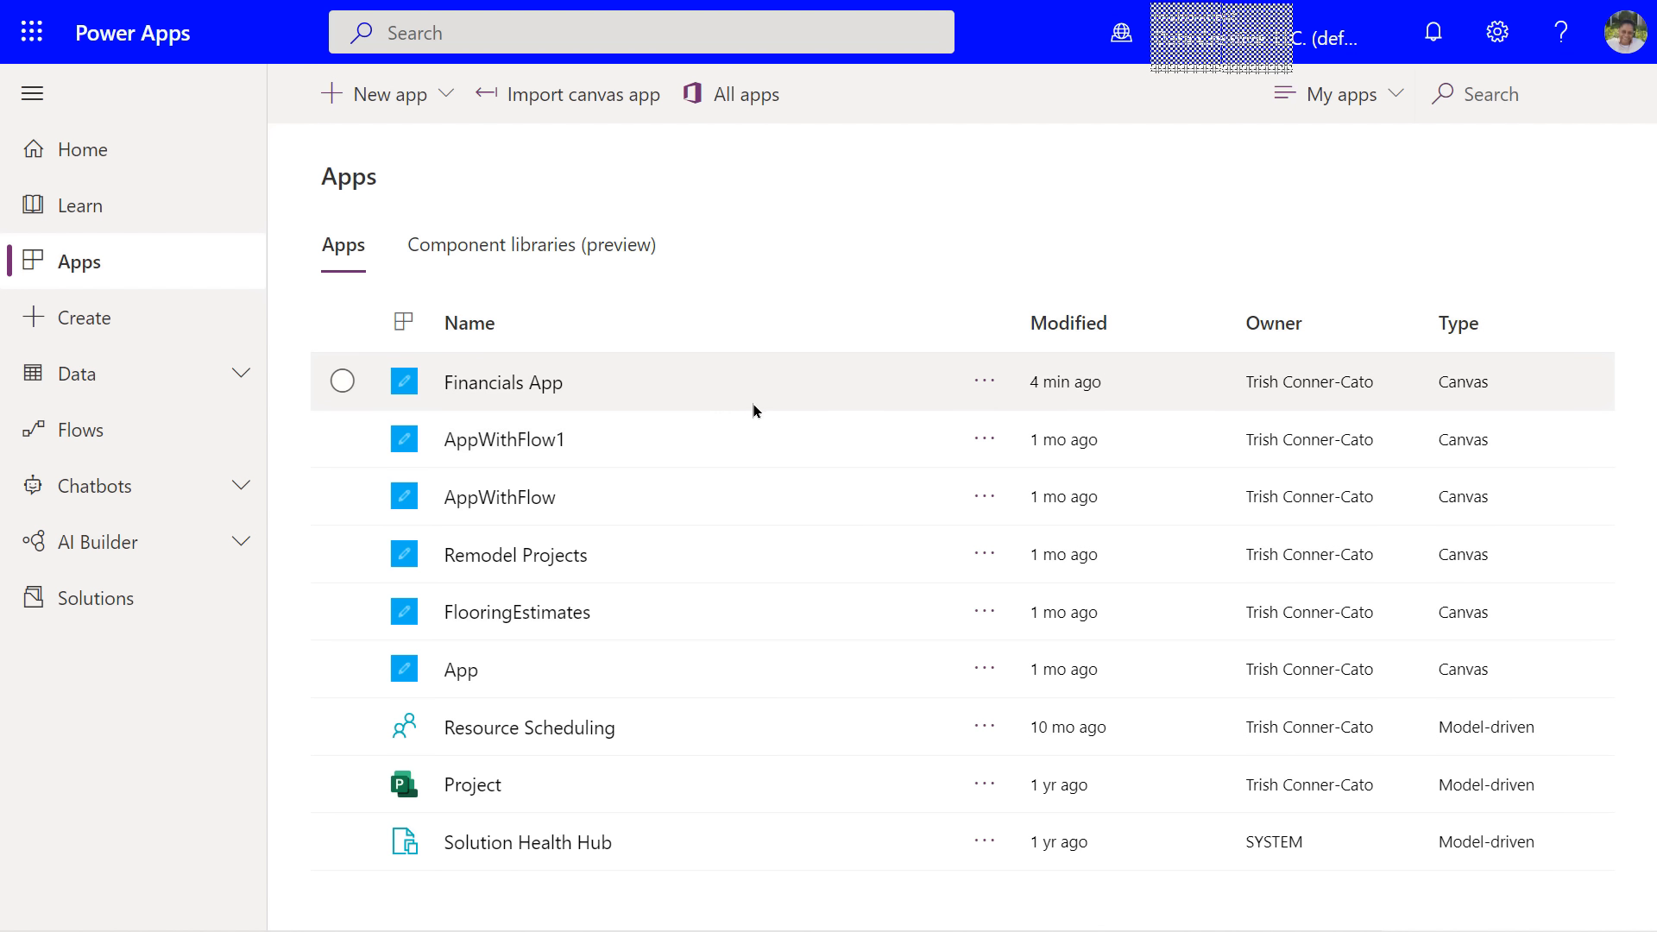
pyautogui.click(984, 381)
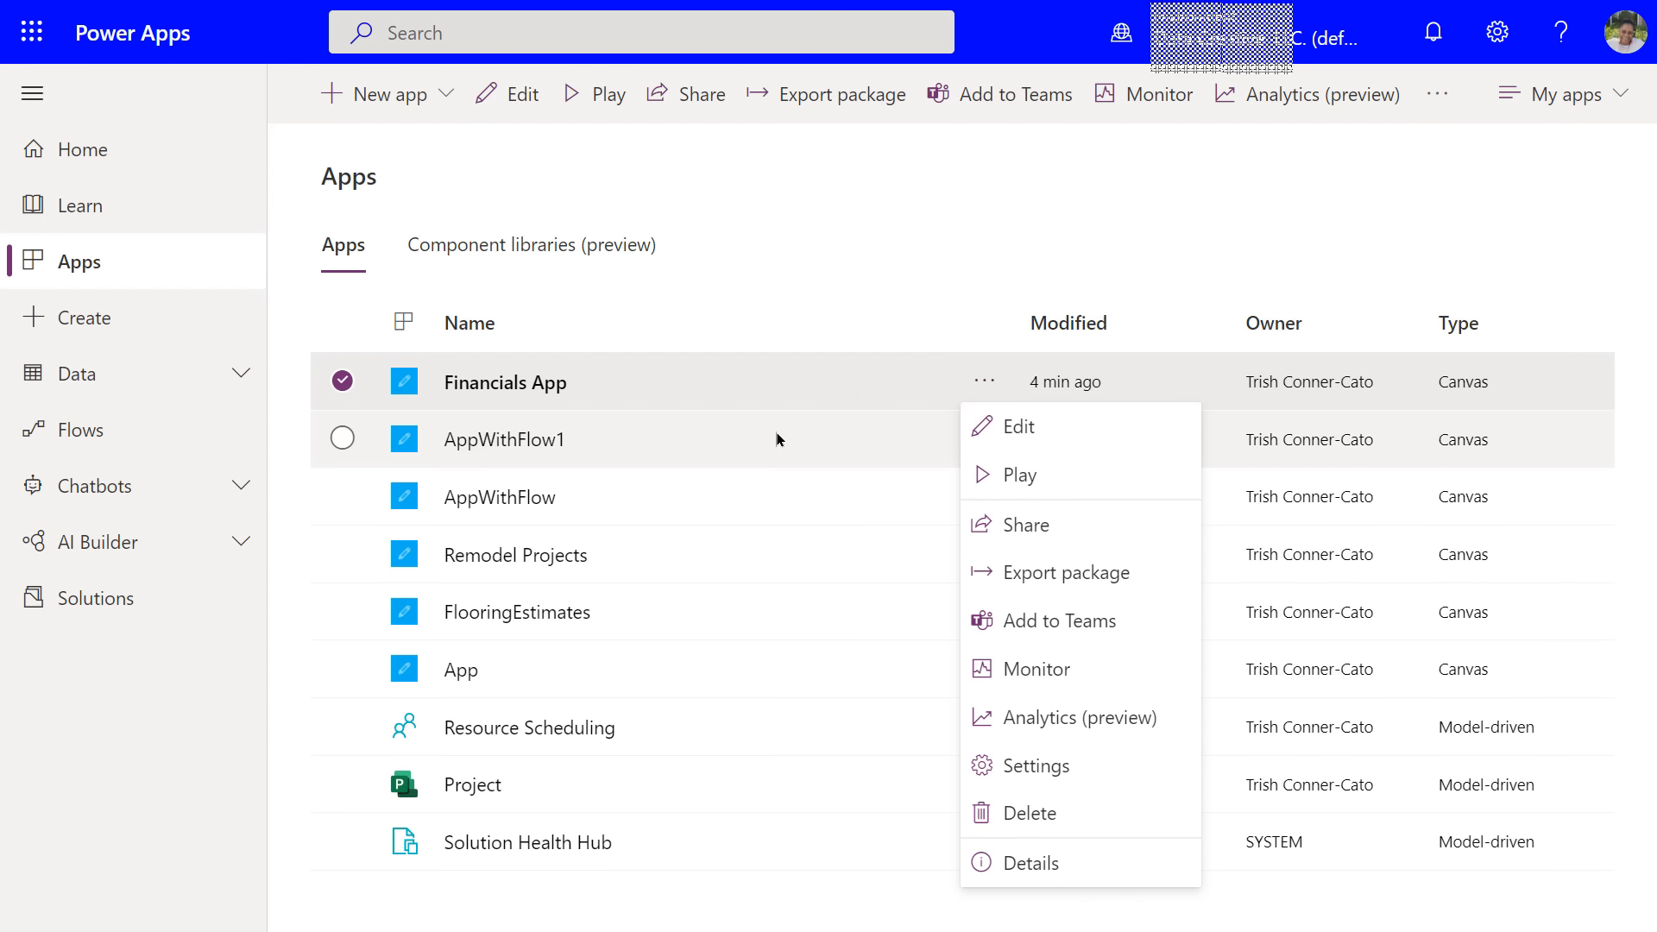
pyautogui.click(789, 255)
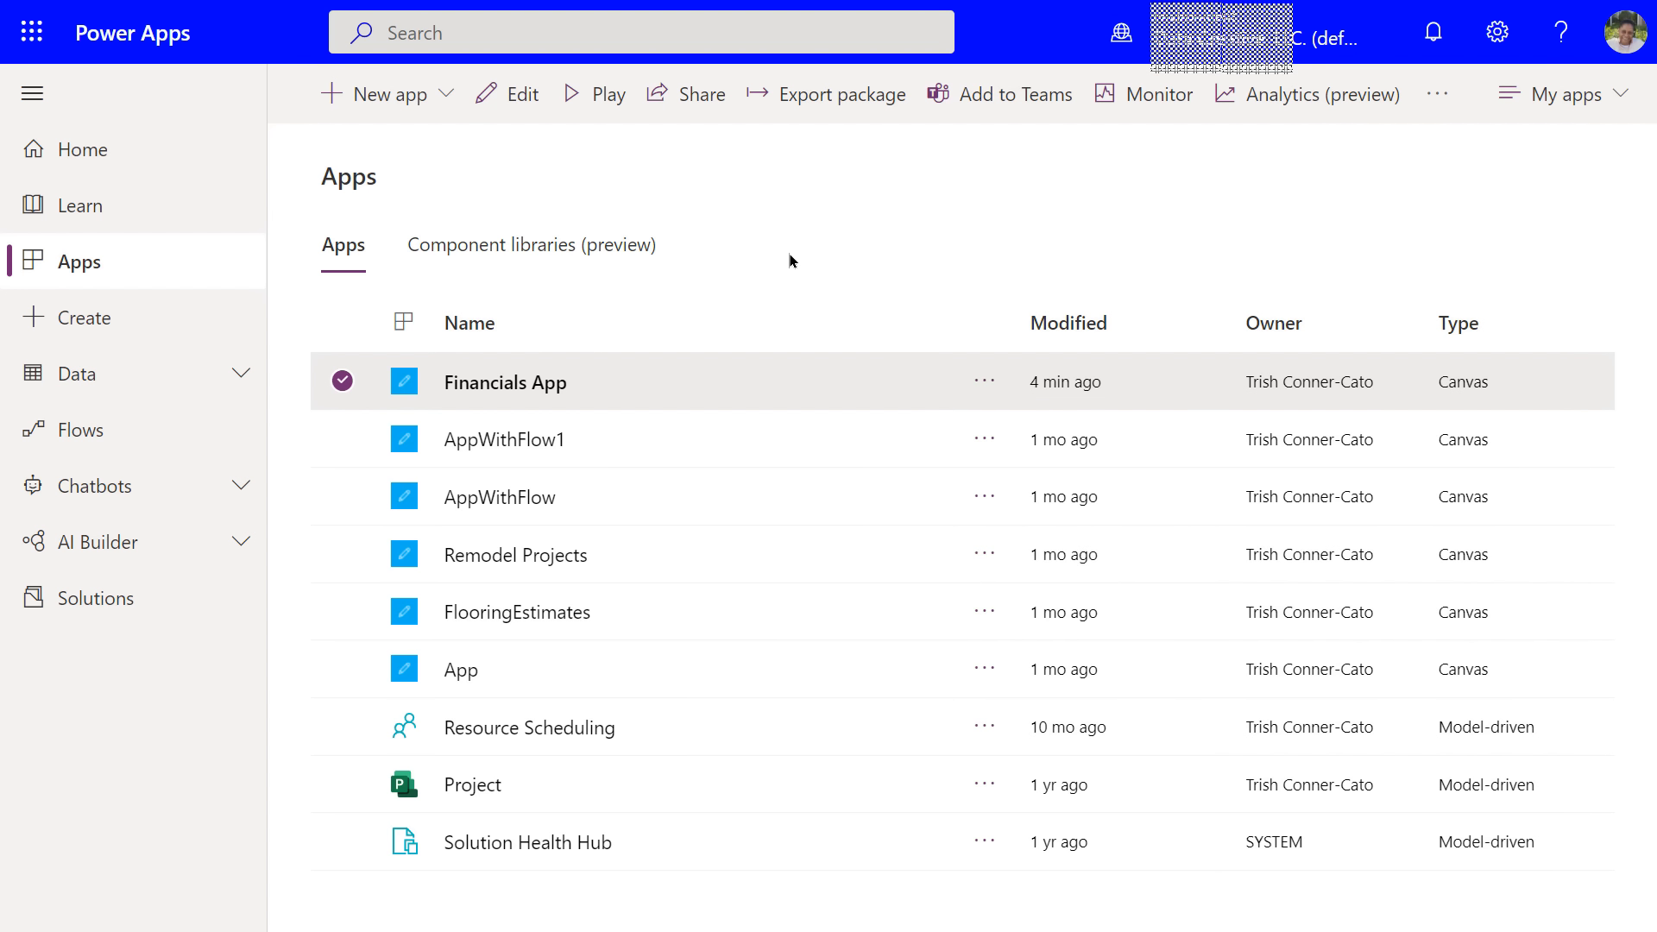
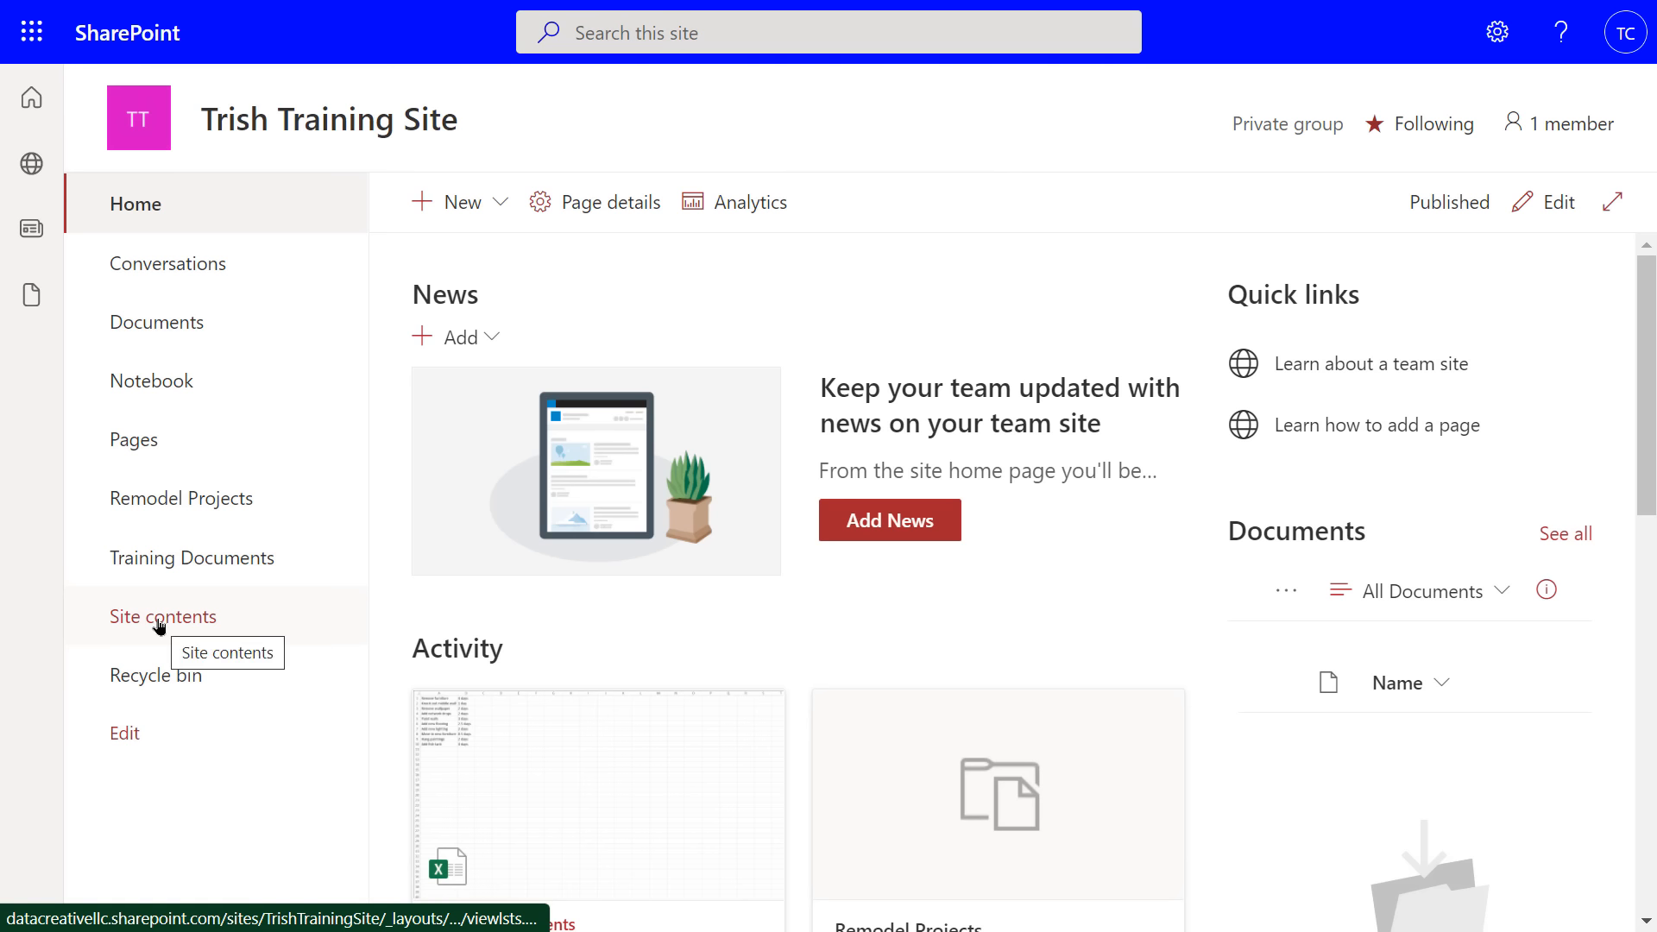
# - From the site contents of the SharePoint training site, start a new blank list named "Repair Tech"
pyautogui.click(160, 618)
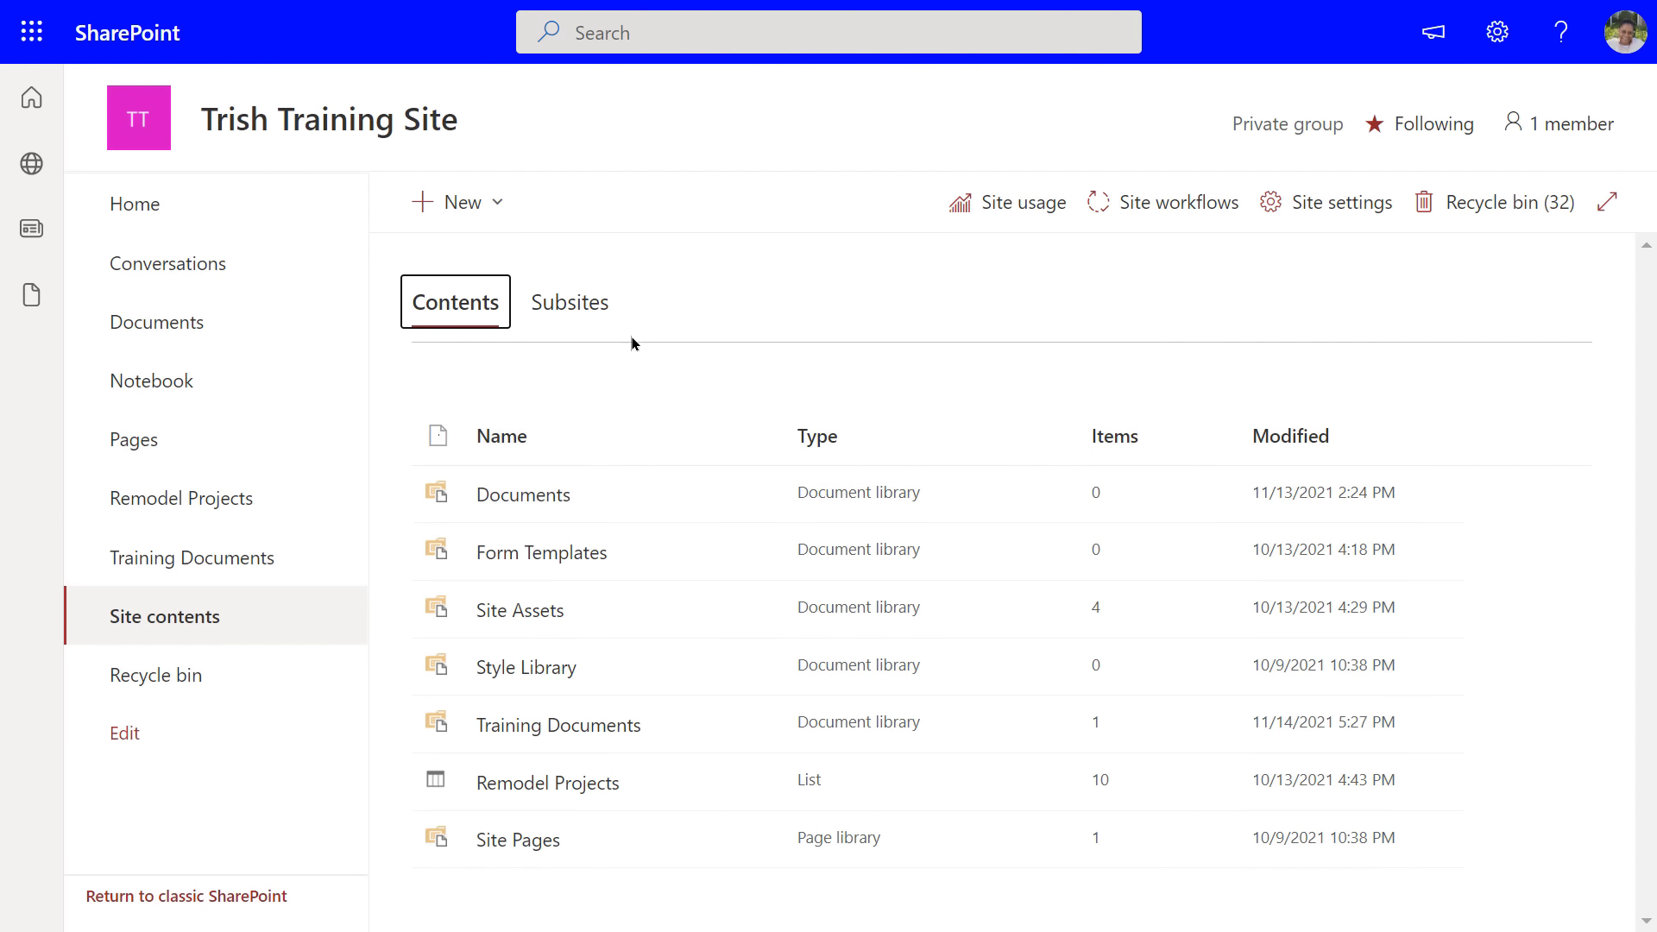
pyautogui.click(473, 211)
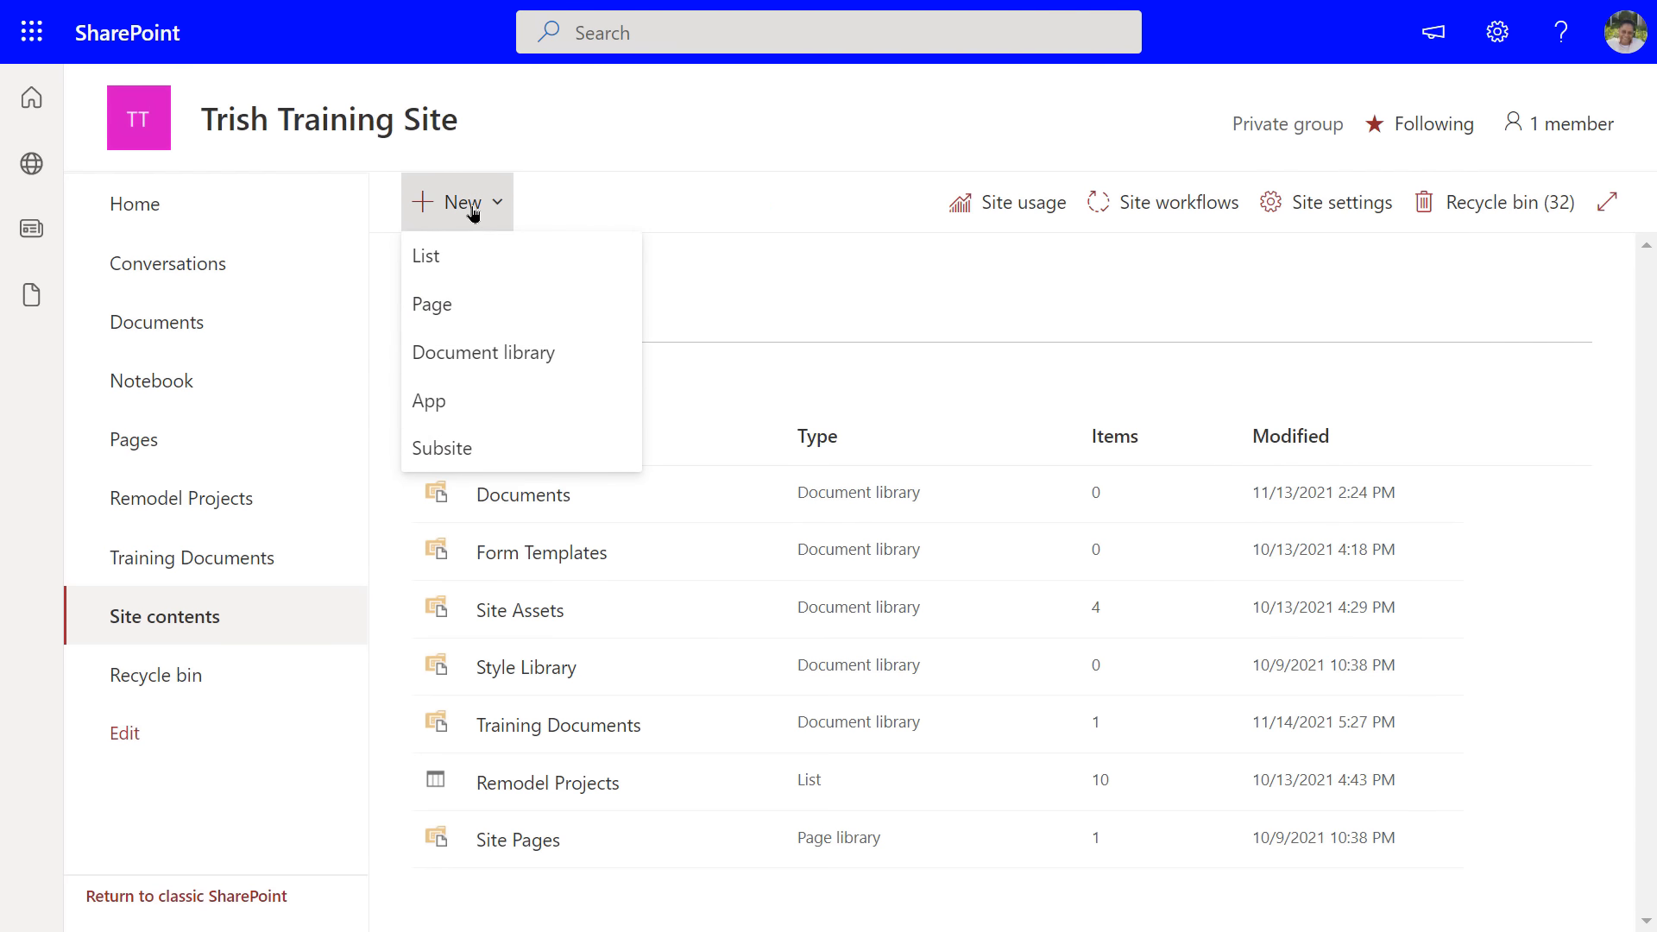
pyautogui.click(442, 258)
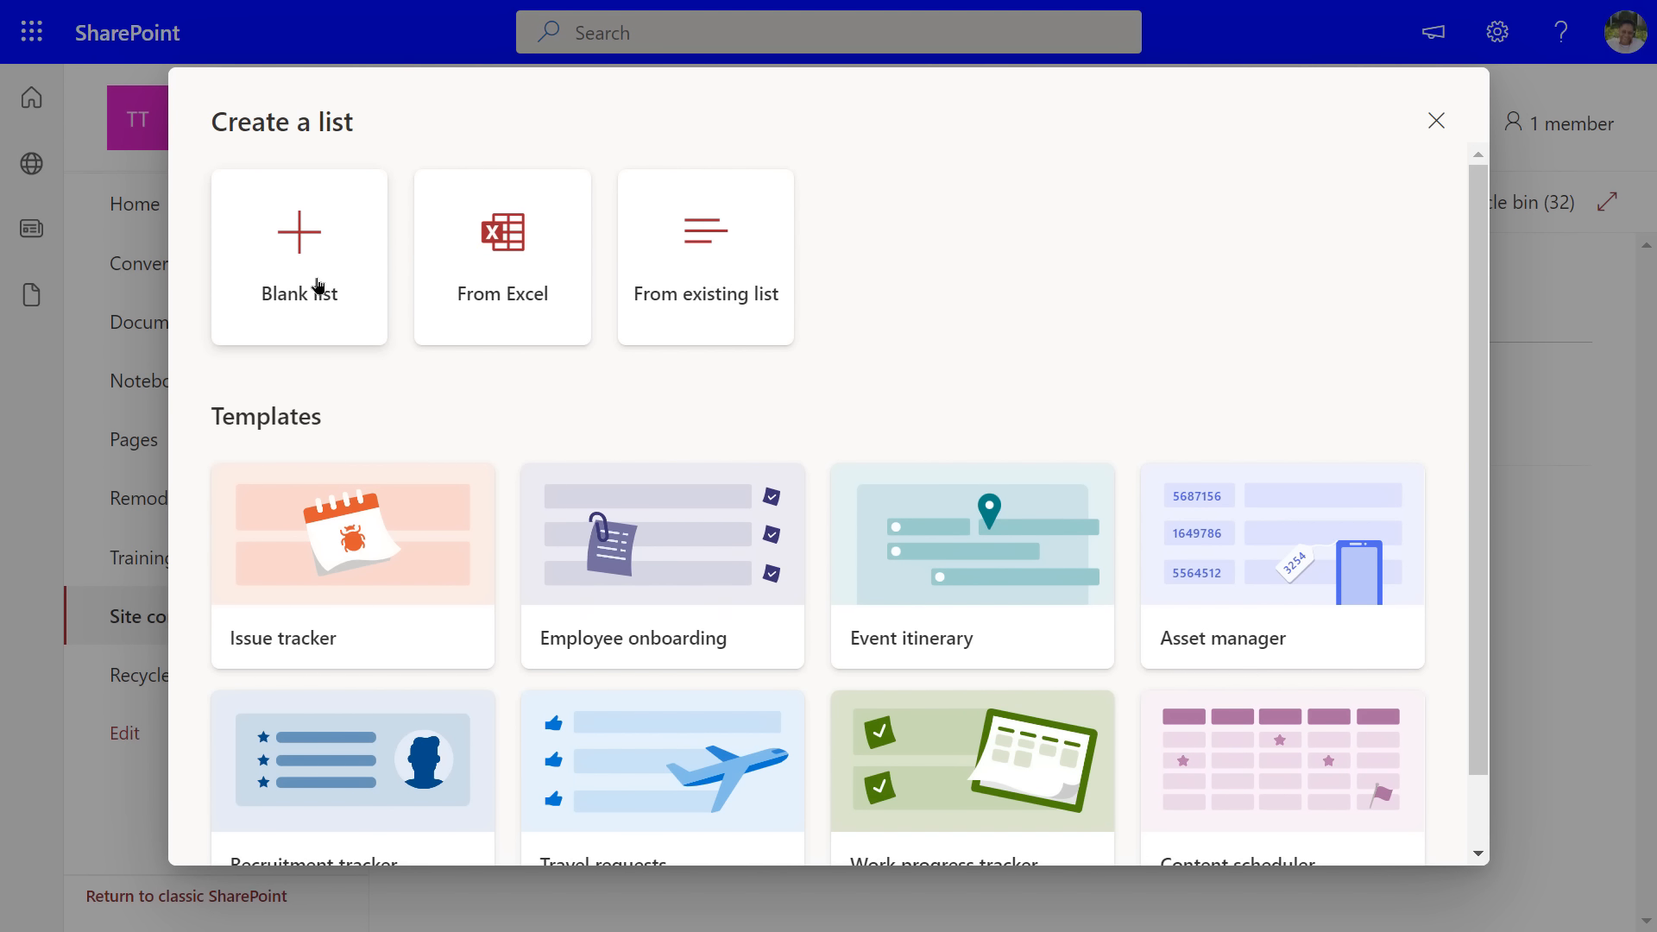
pyautogui.click(304, 245)
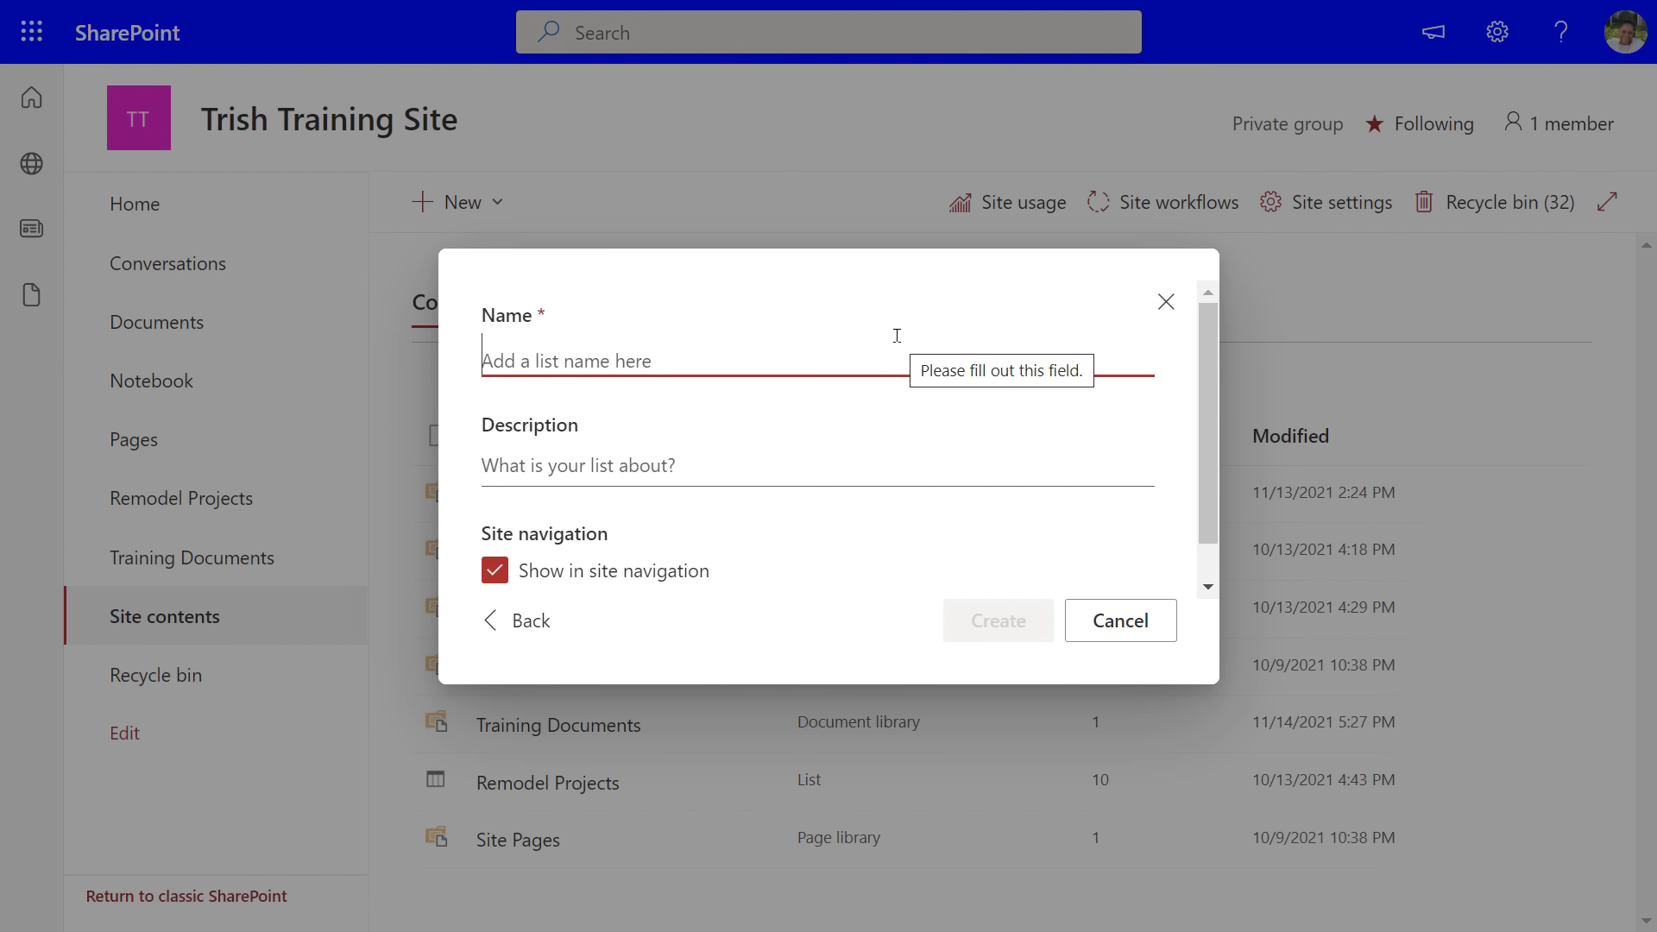
pyautogui.write('T')
pyautogui.press('BackSpace')
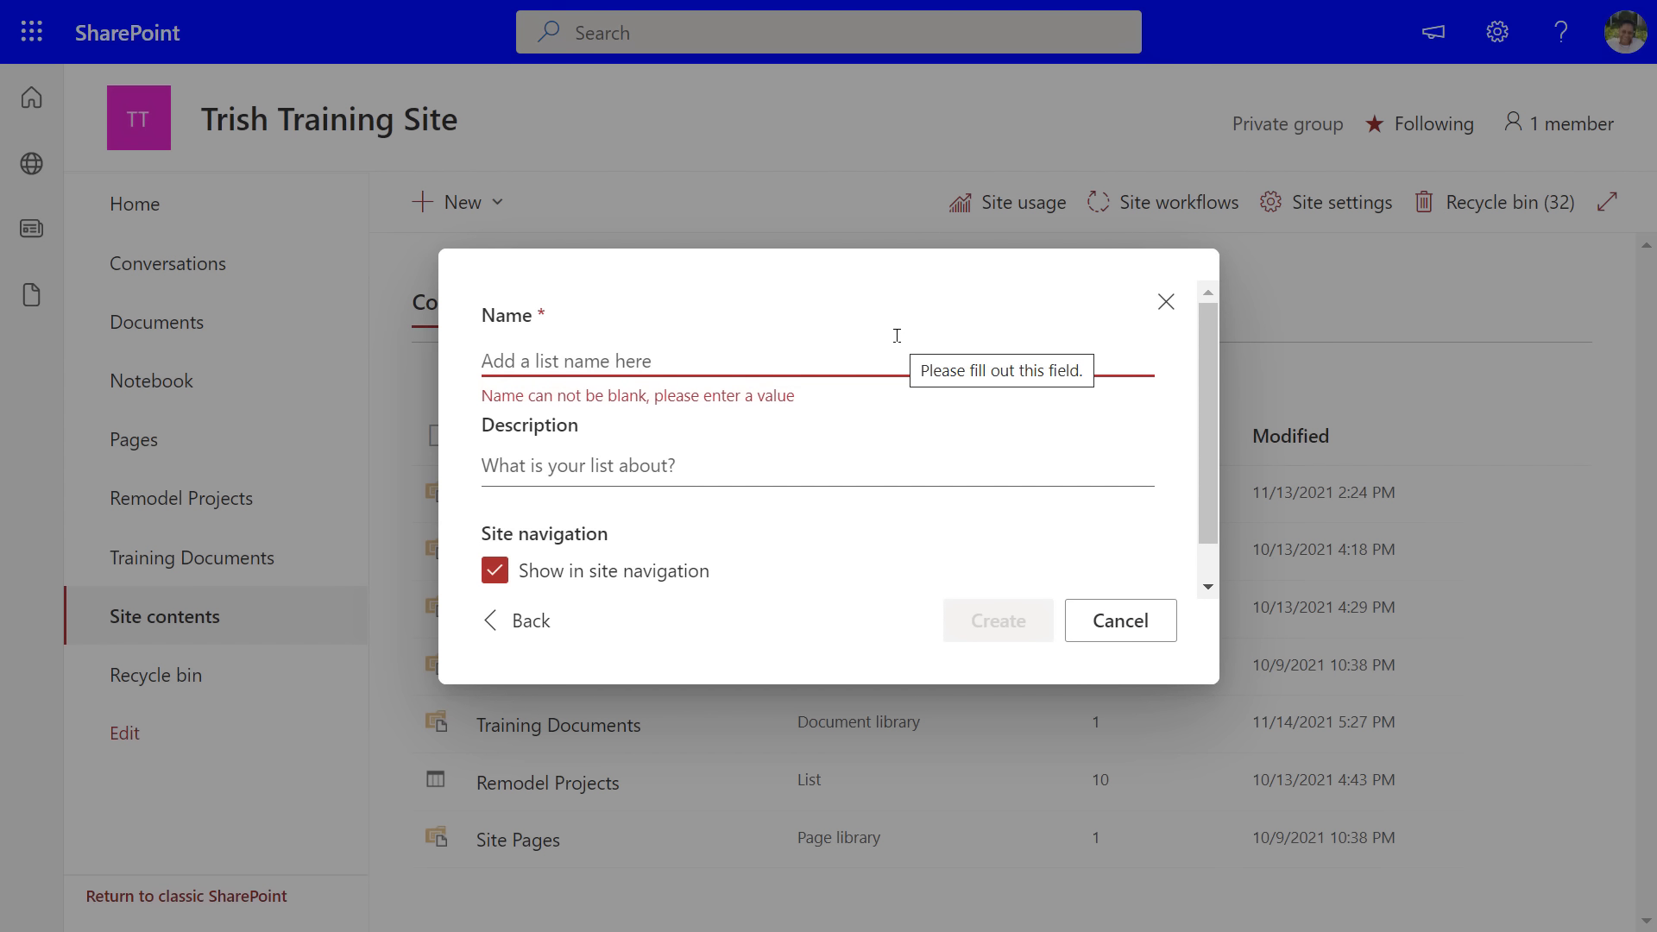
pyautogui.write('Repair Te')
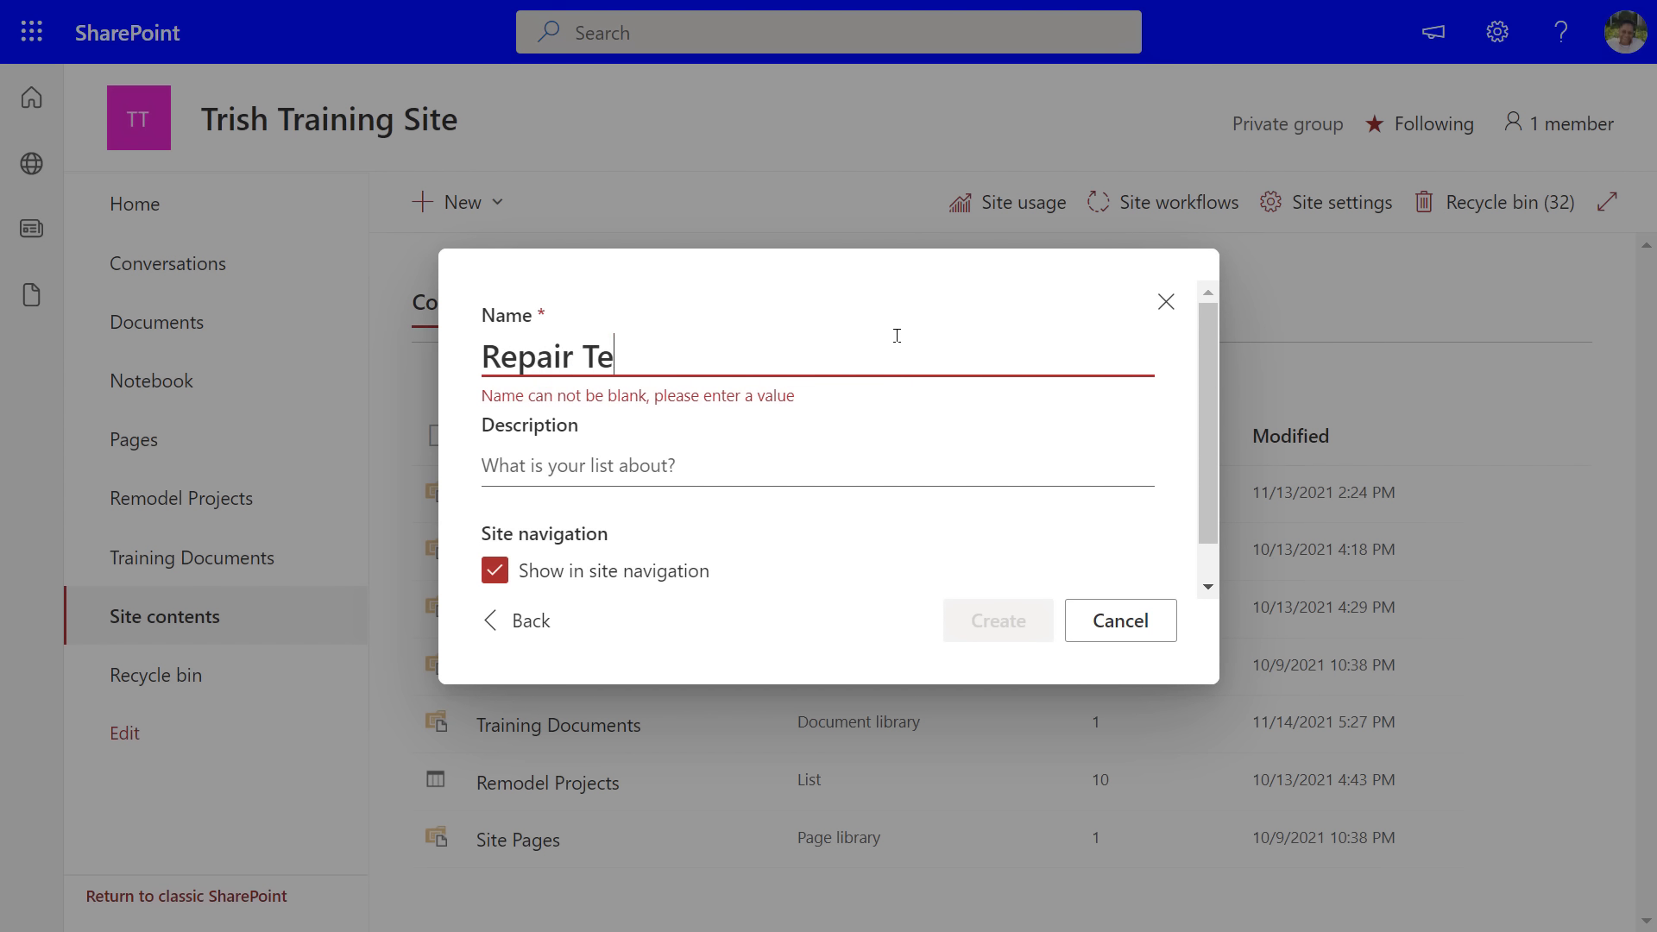
pyautogui.write('ch')
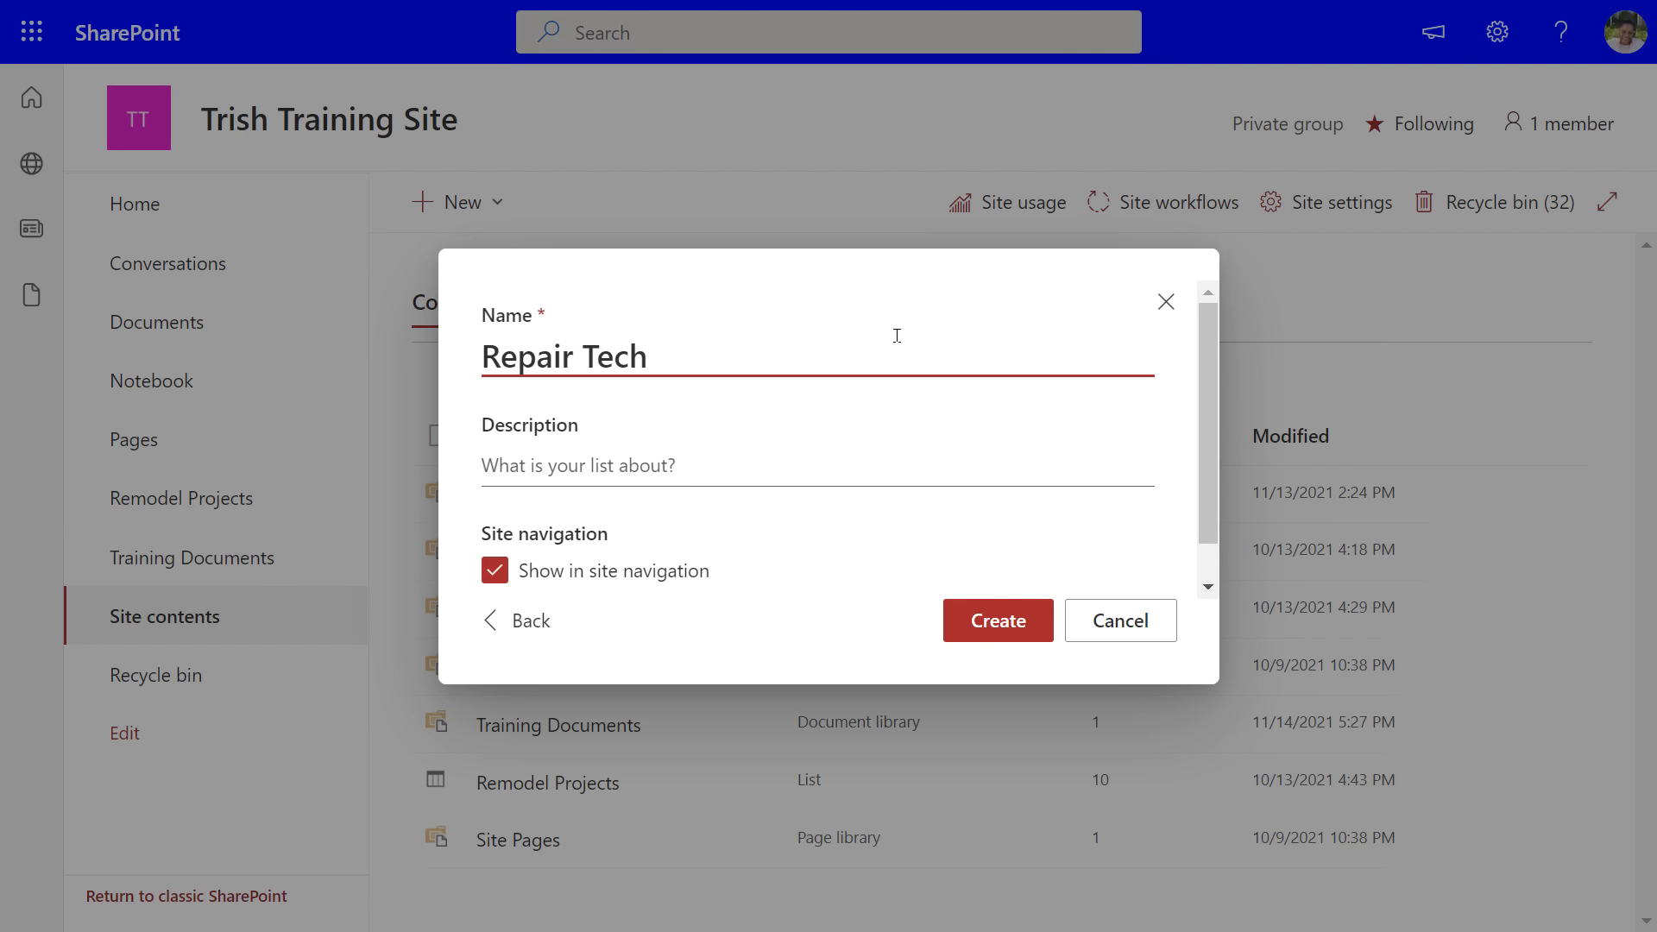
# - Give the list the description "List of Repair Techs" and create it with Show in site navigation enabled
pyautogui.click(581, 459)
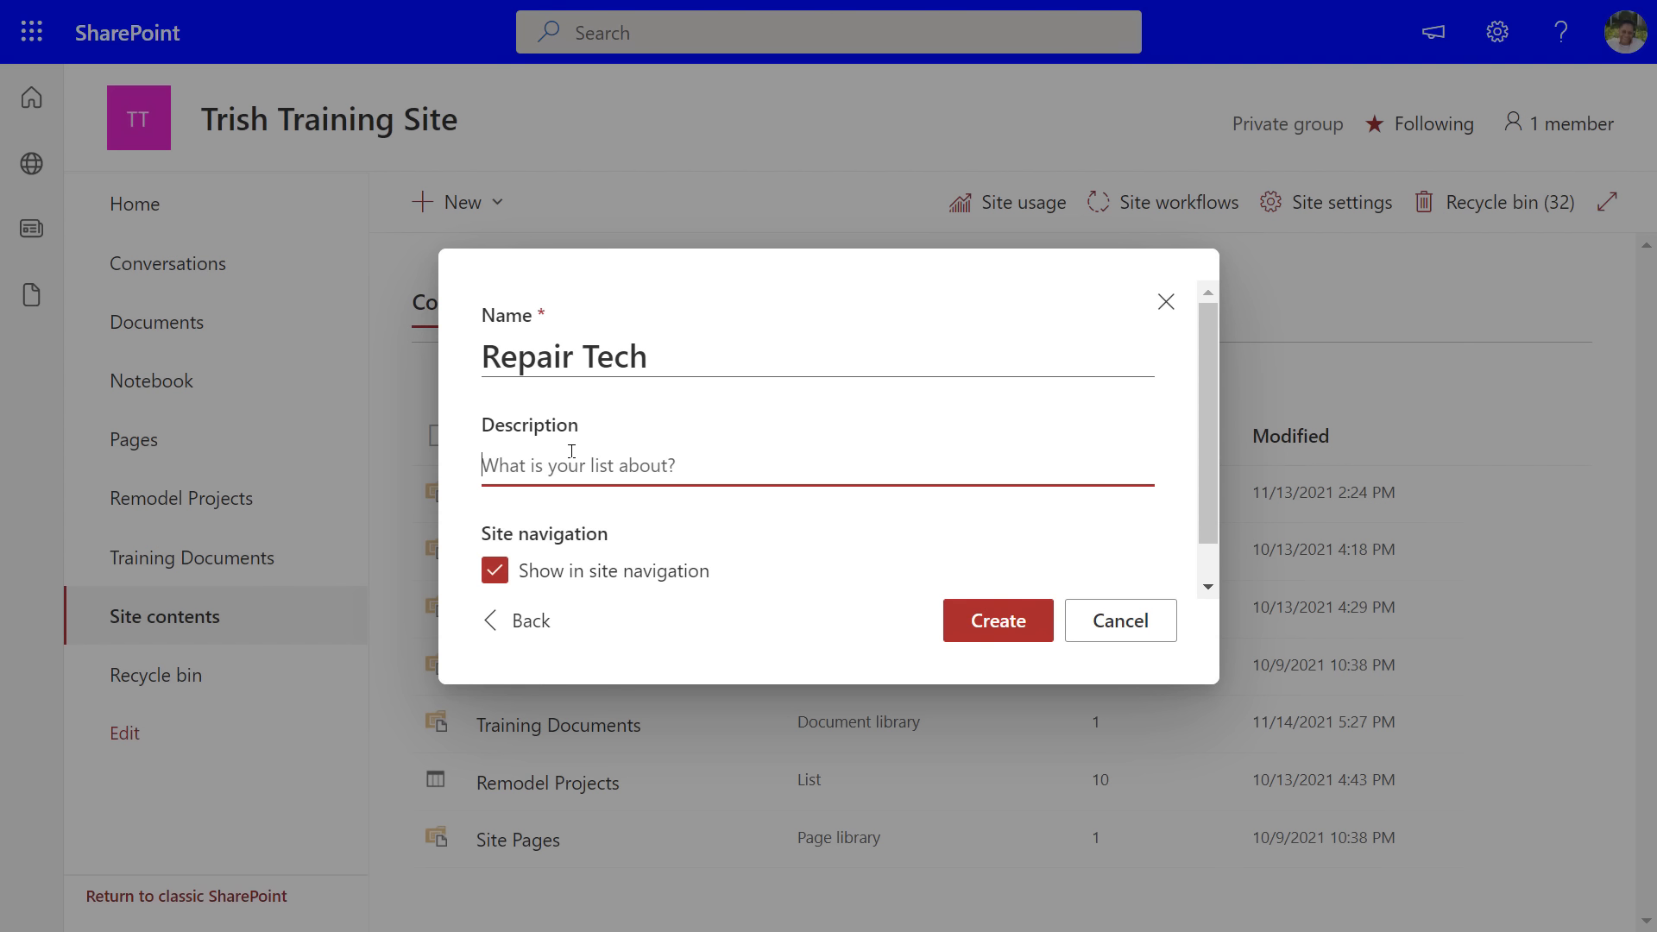
pyautogui.write('List of Repair ')
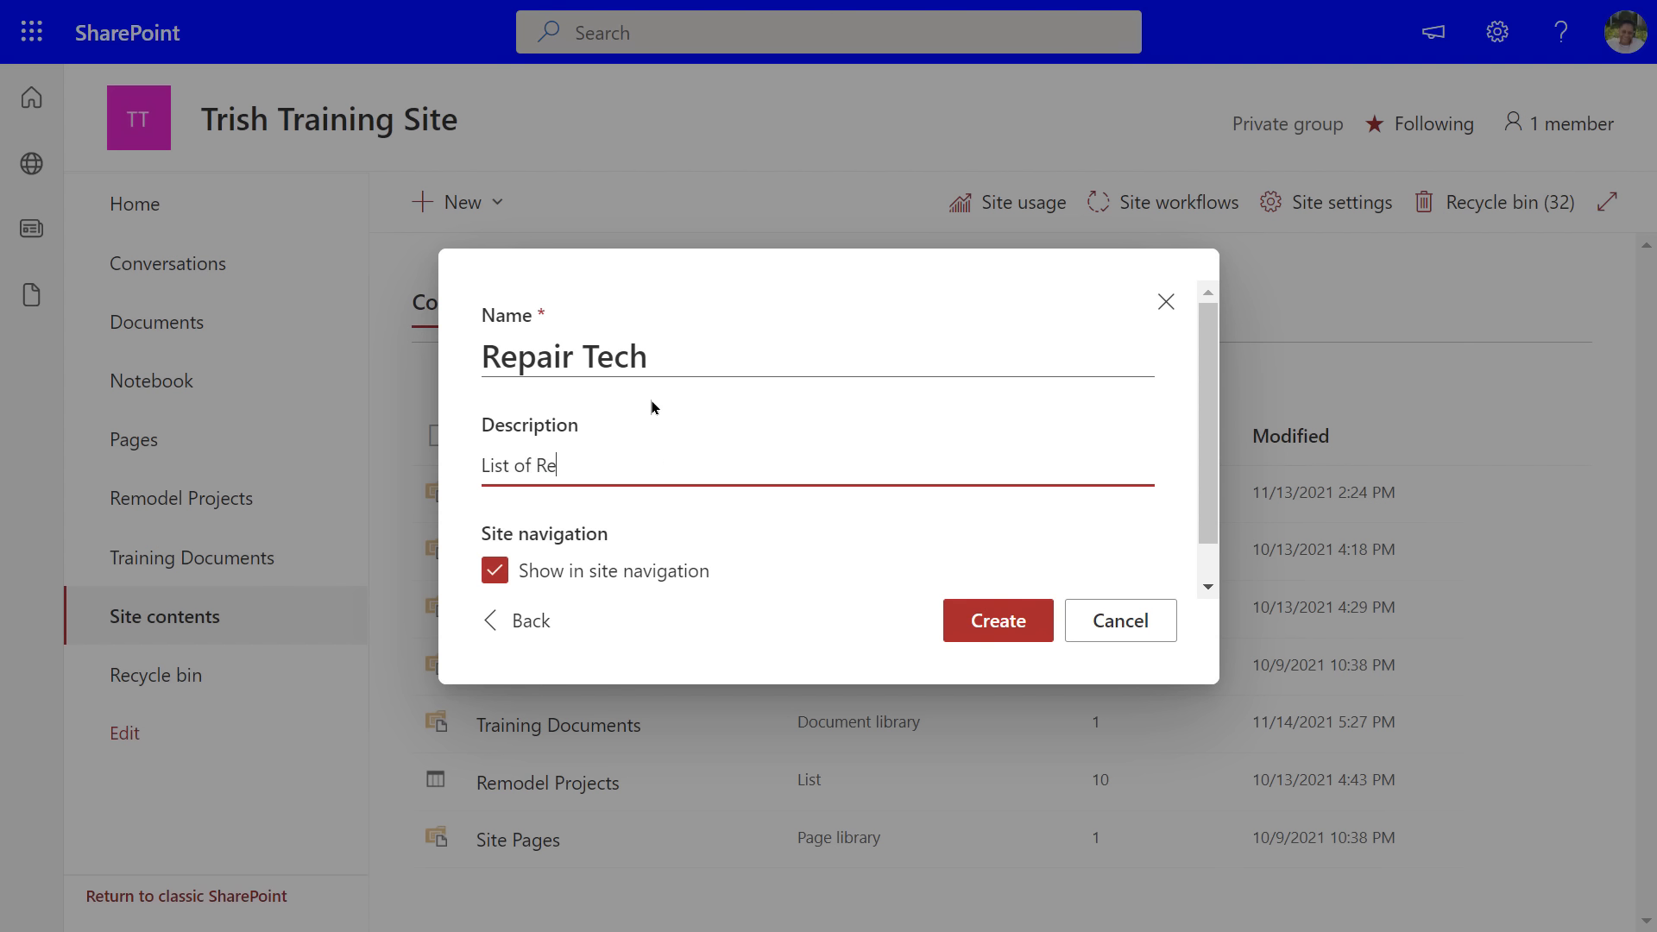
pyautogui.write('Techs')
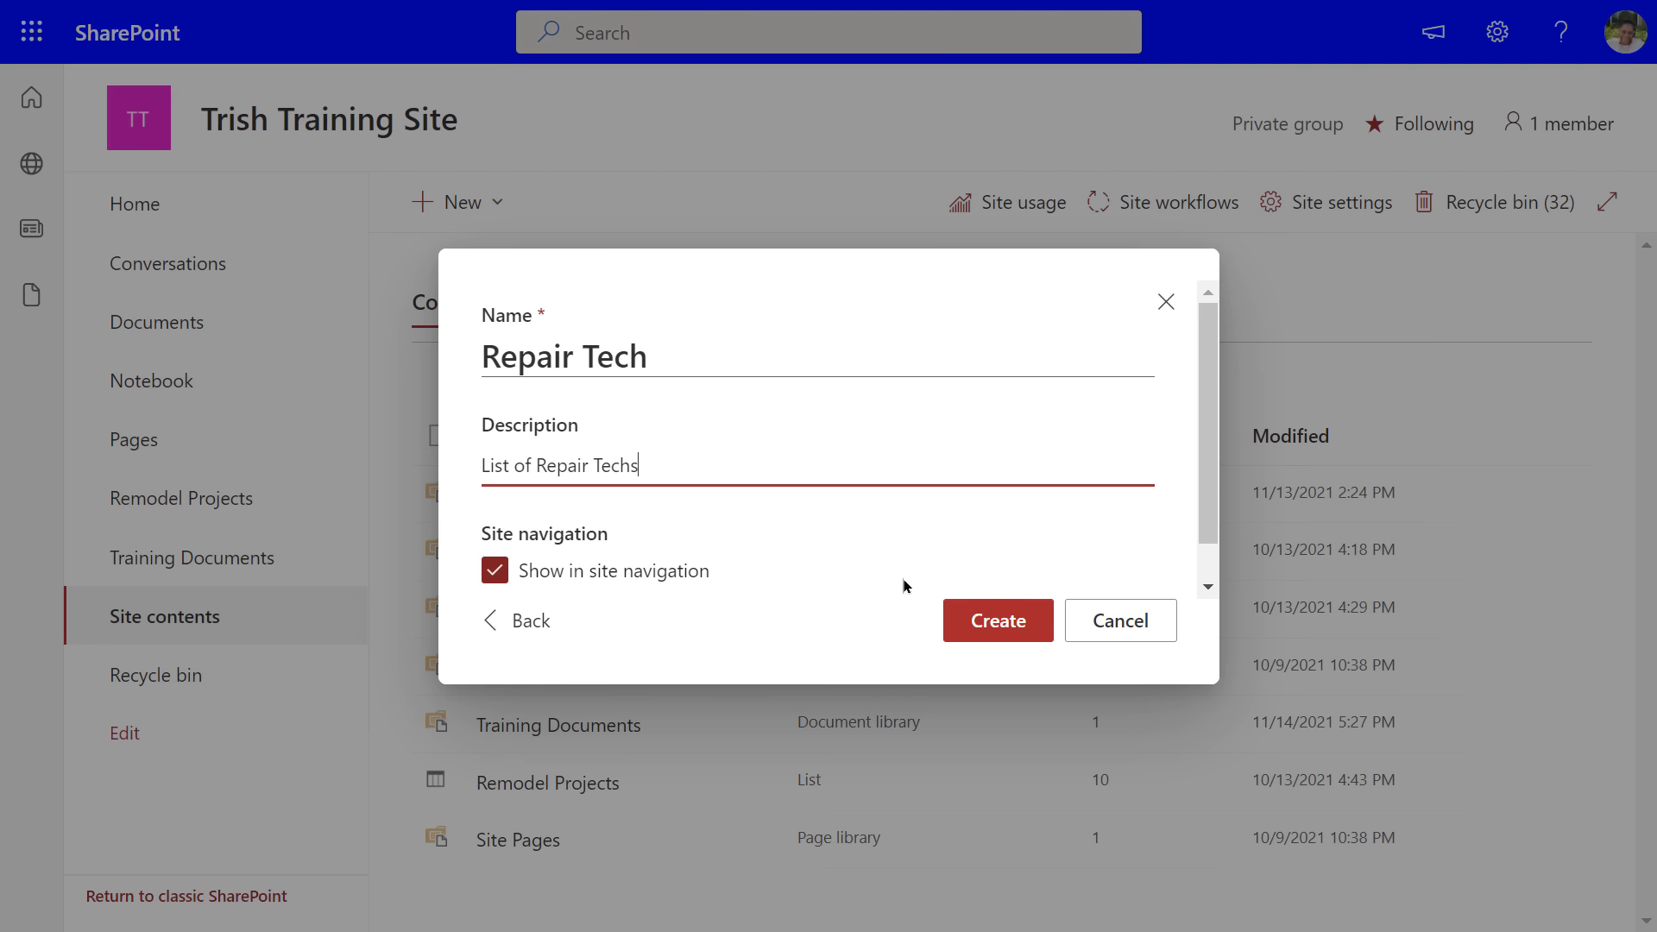
pyautogui.moveTo(1213, 534); pyautogui.dragTo(1216, 575)
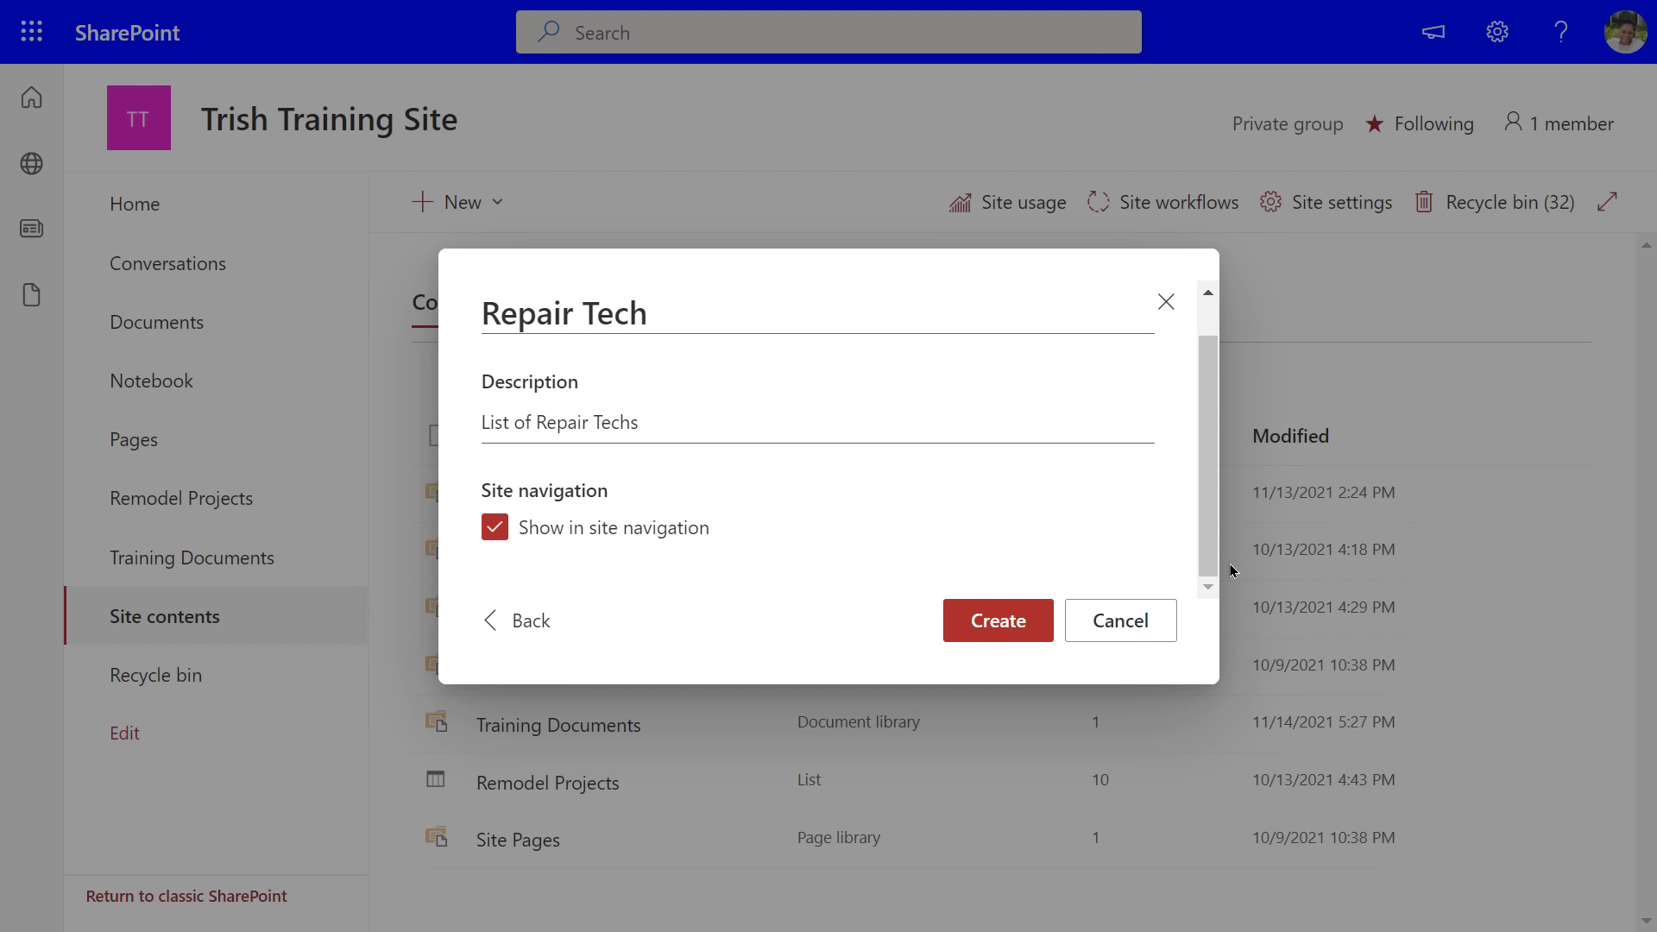
pyautogui.click(995, 621)
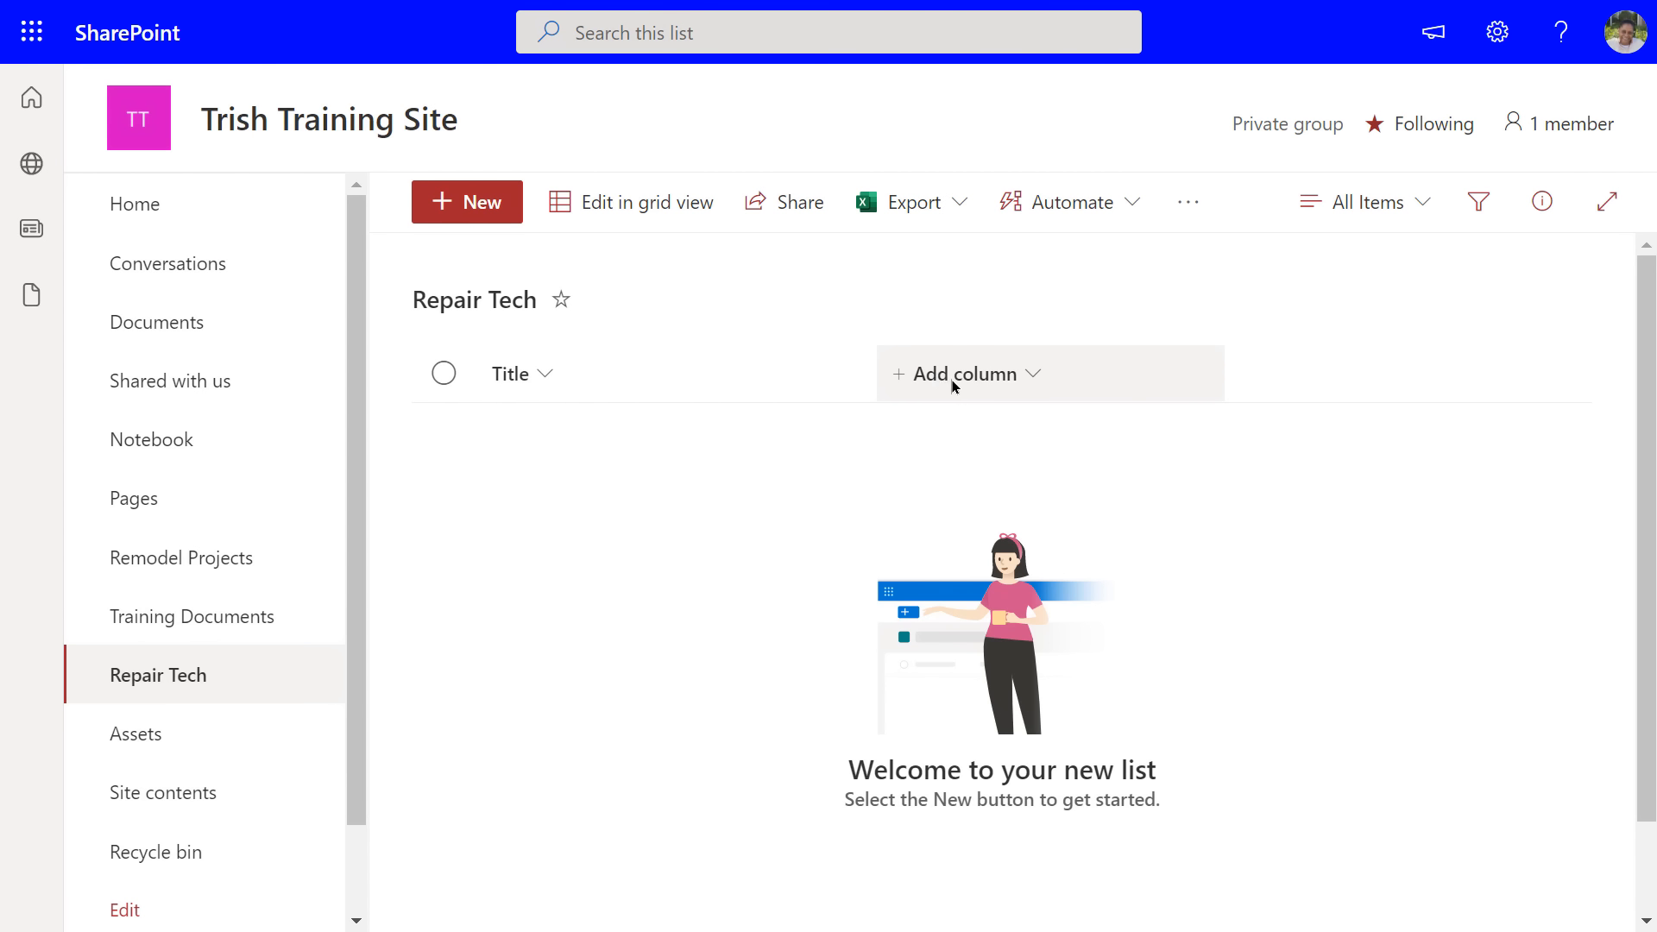
# - Add a single line of text column named "Email" to the Repair Tech list
pyautogui.click(1030, 380)
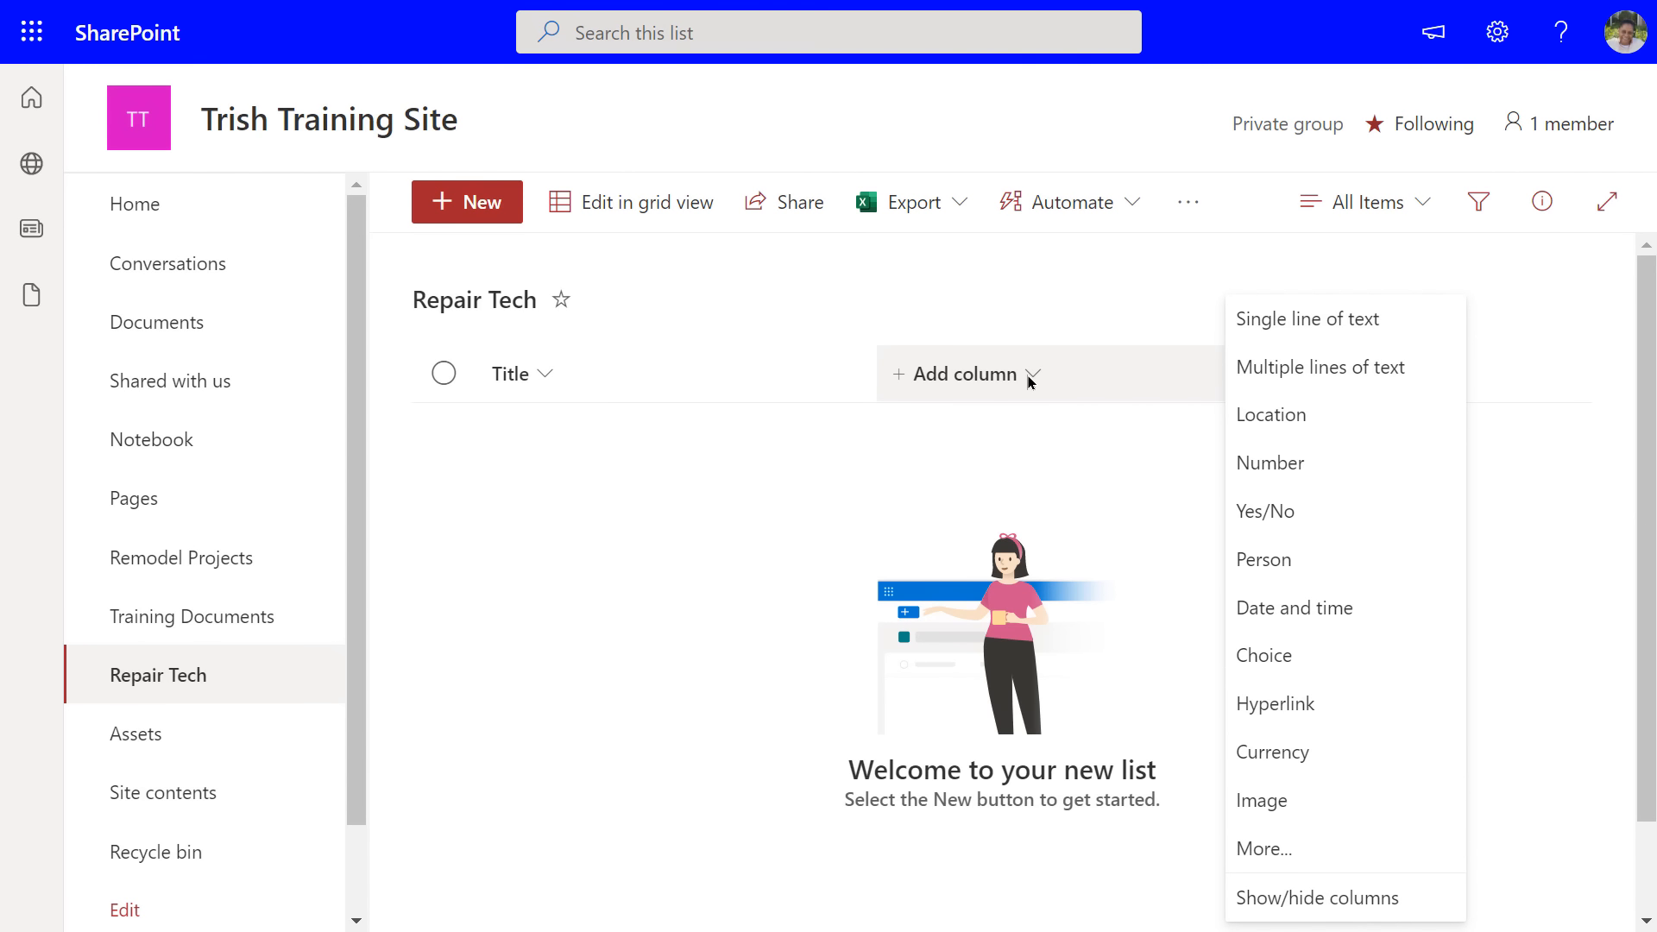
pyautogui.click(1283, 334)
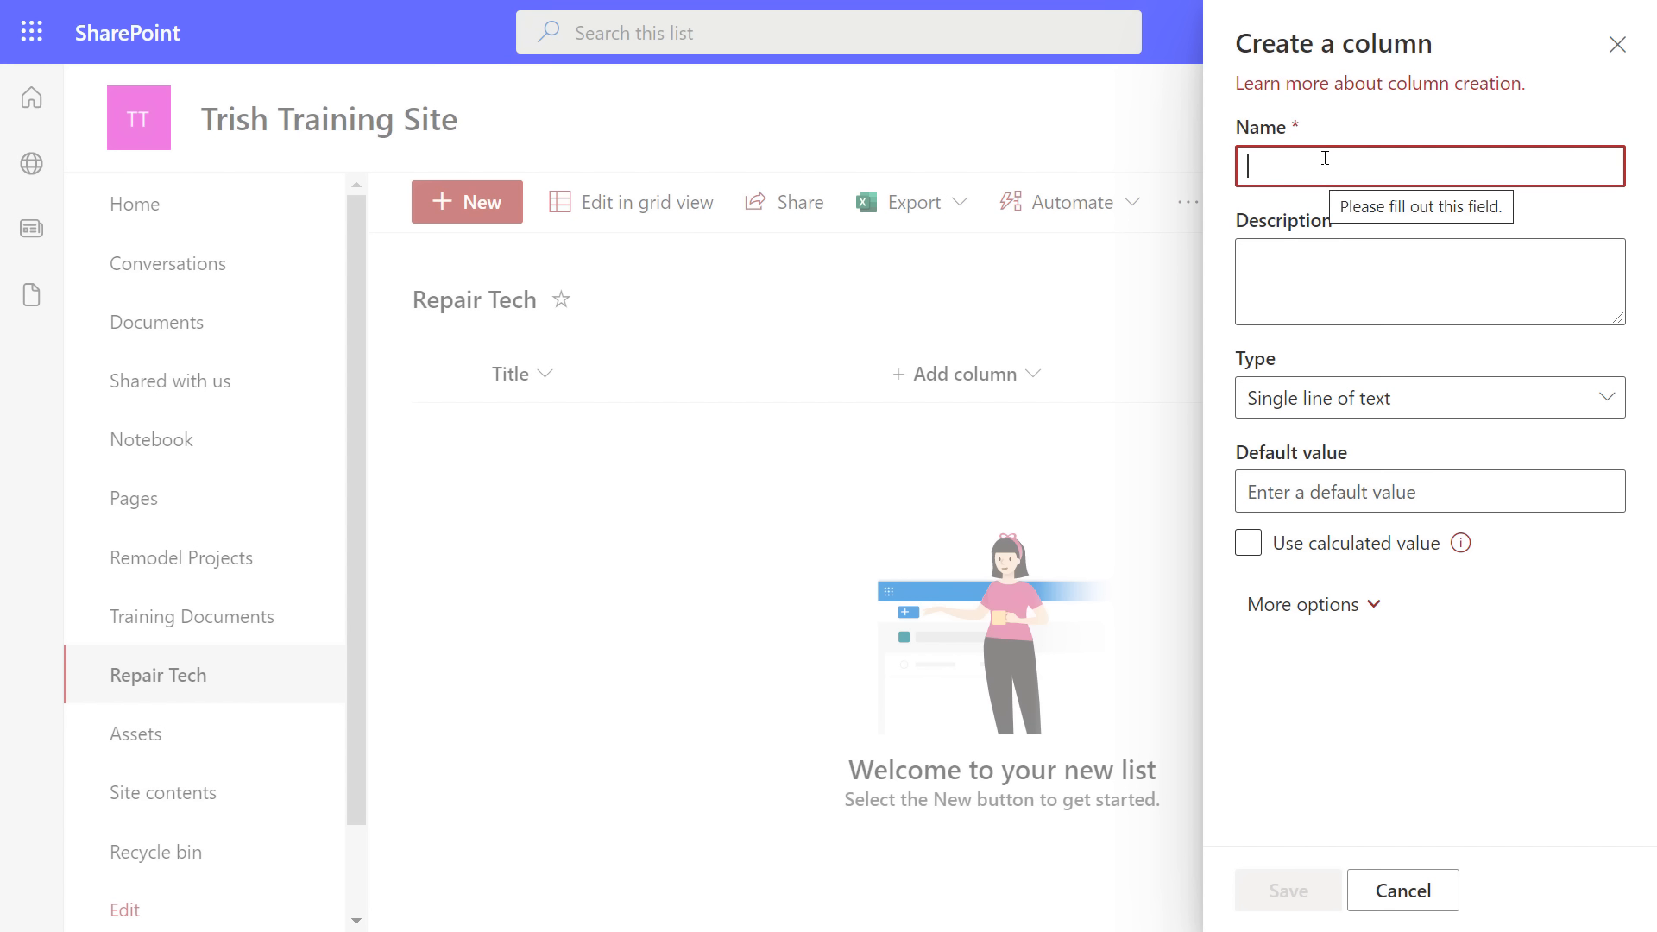
pyautogui.write('Email')
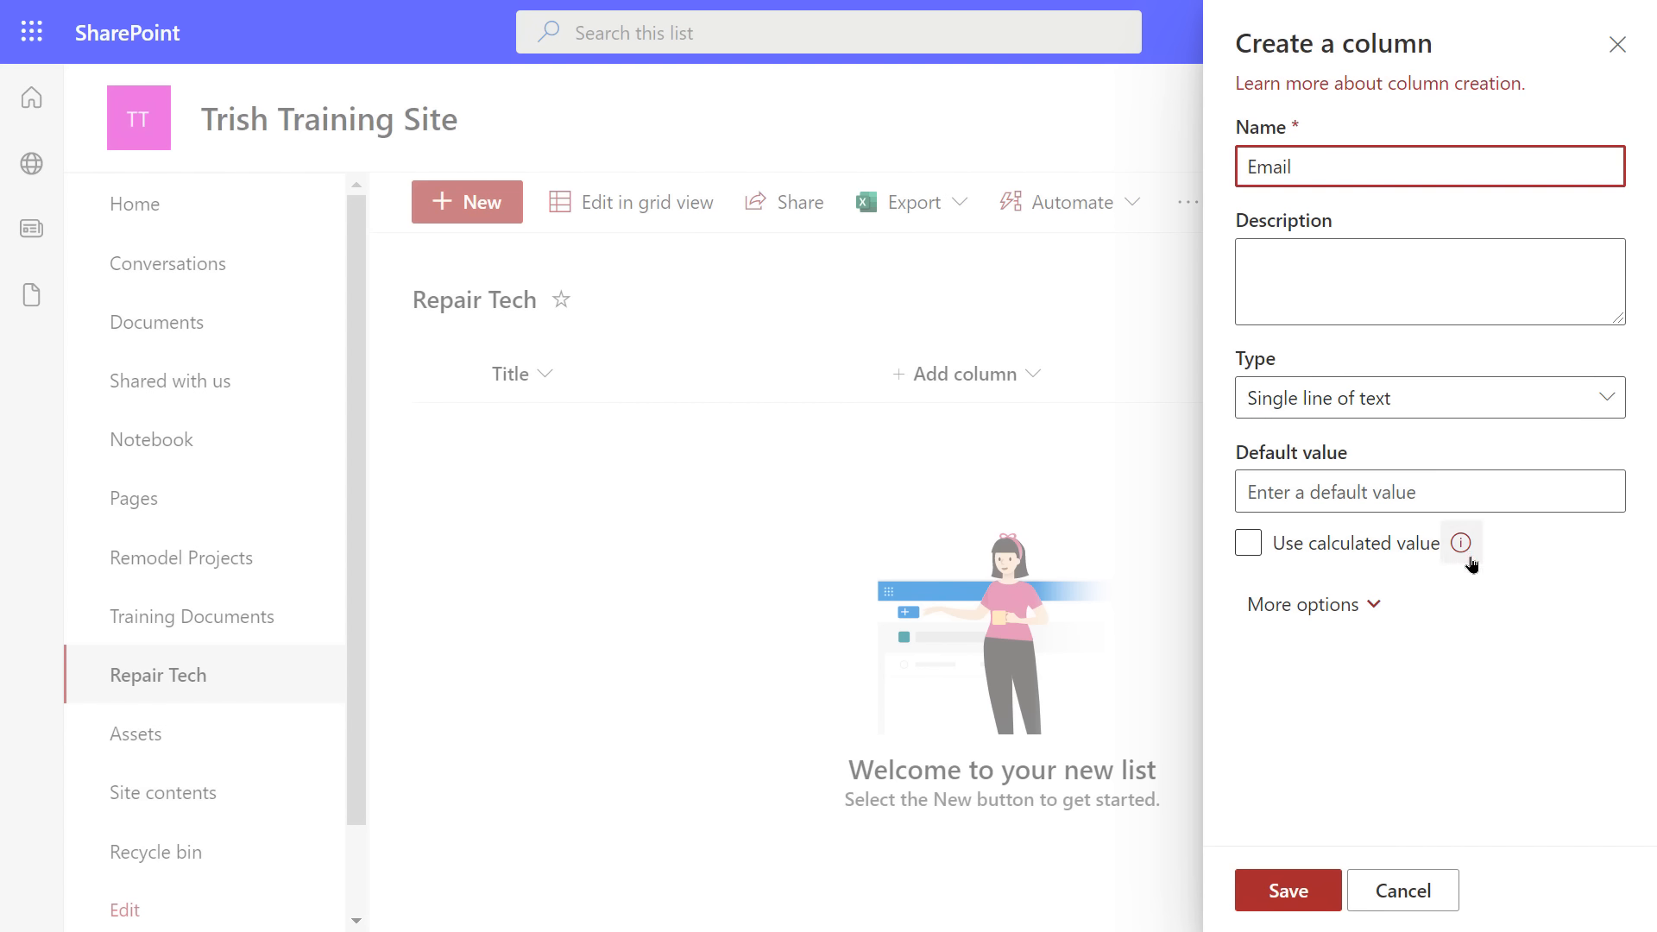
pyautogui.click(1288, 893)
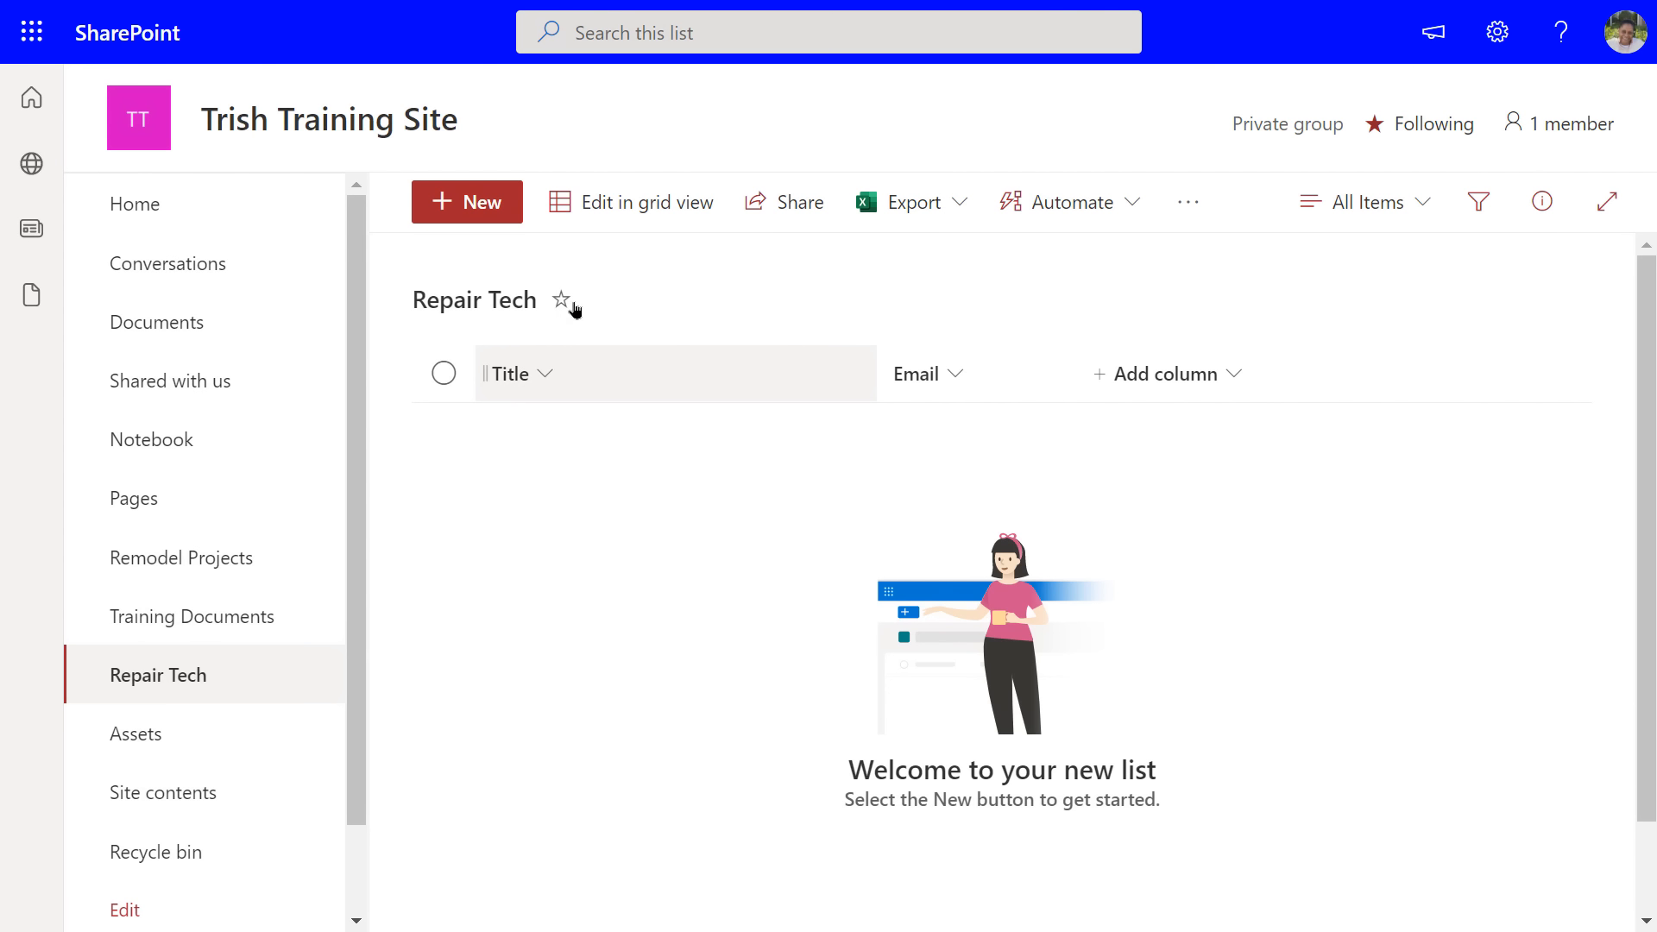
# - Edit the Repair Tech list in grid view and enter the first technician's name and e-mail address
pyautogui.click(628, 213)
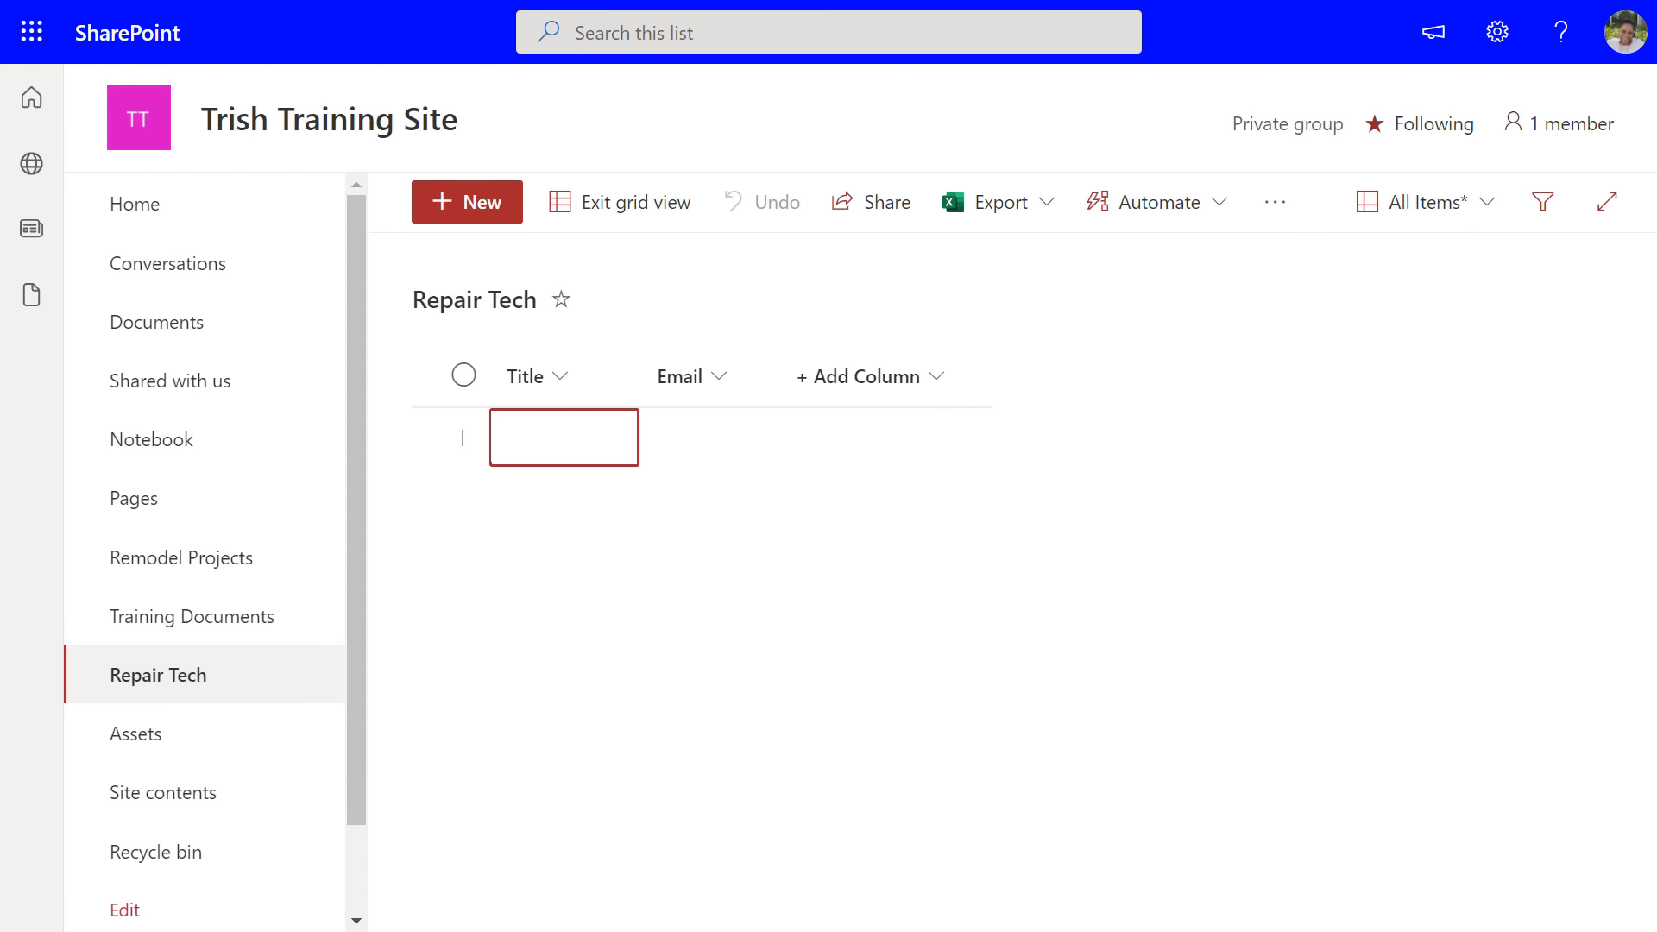
pyautogui.write('Mickey Mouse')
pyautogui.press('Tab')
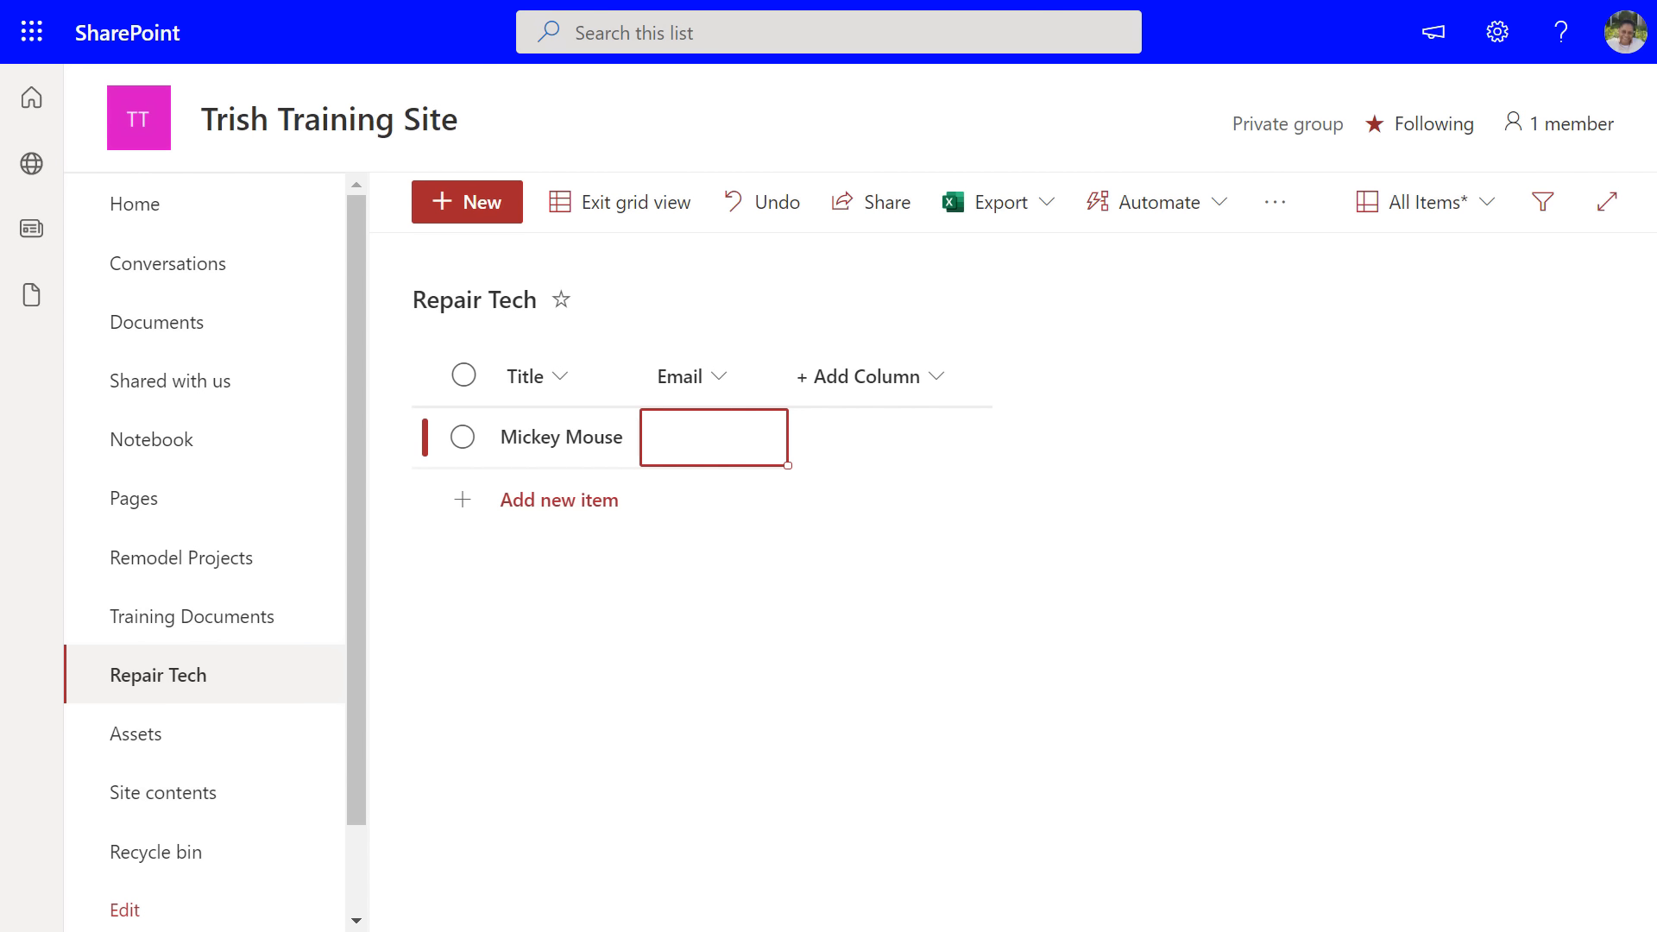
pyautogui.write('mickey@any.com')
pyautogui.press('Return')
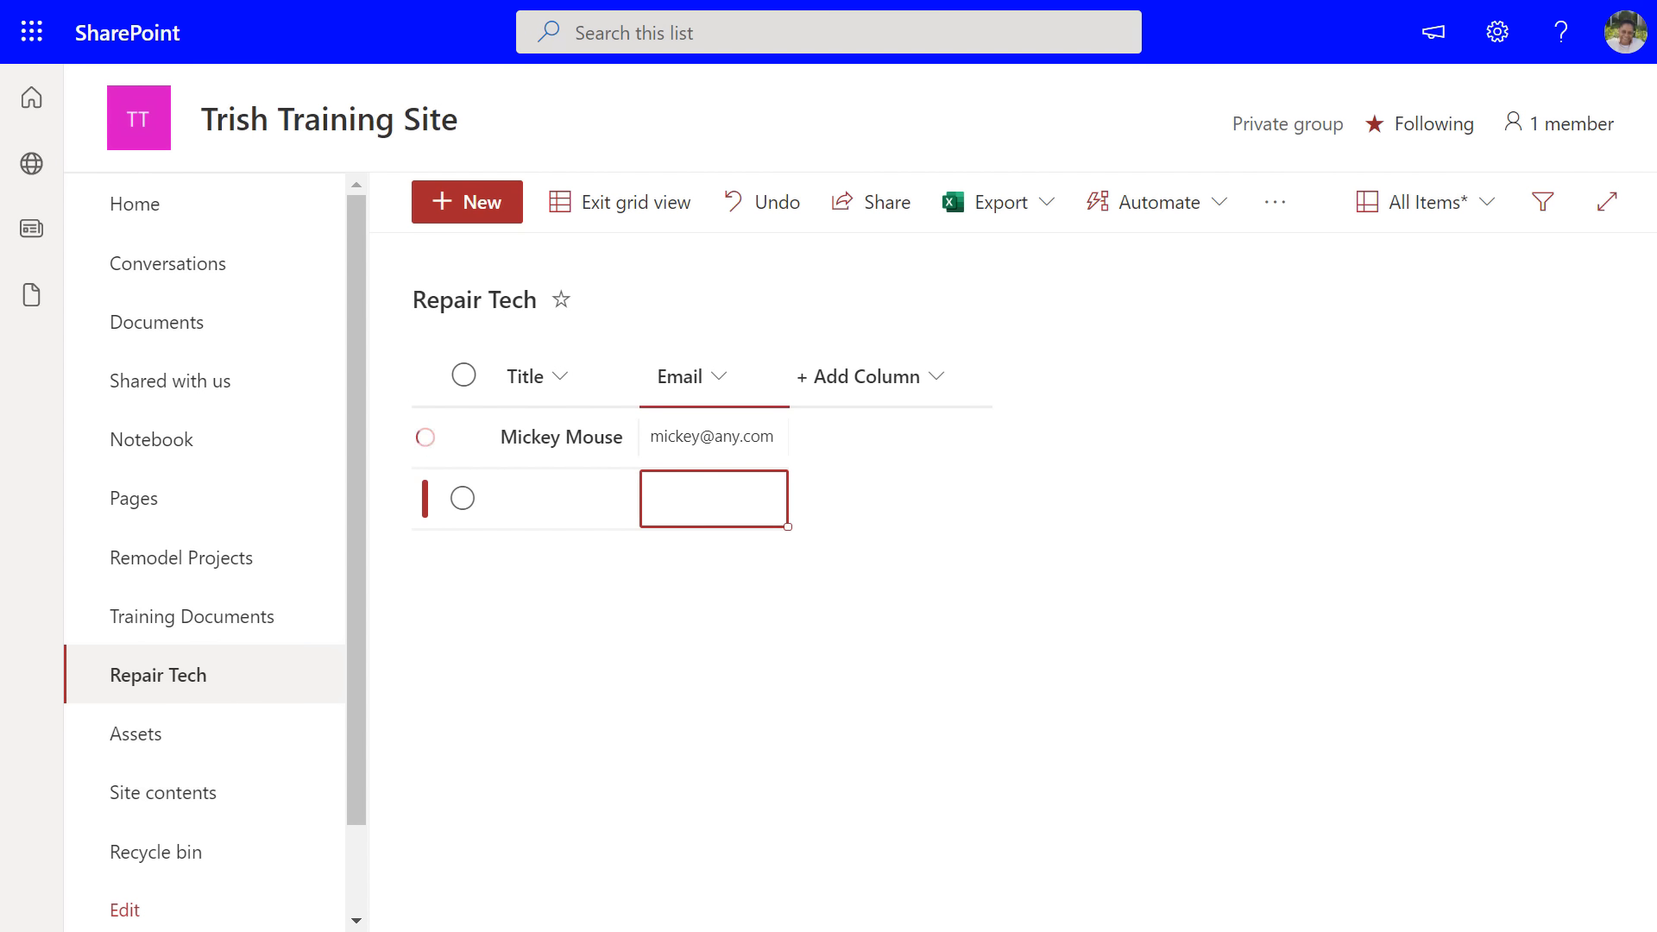
# - Enter the second technician's name and e-mail address in the next row and exit grid view
pyautogui.click(563, 498)
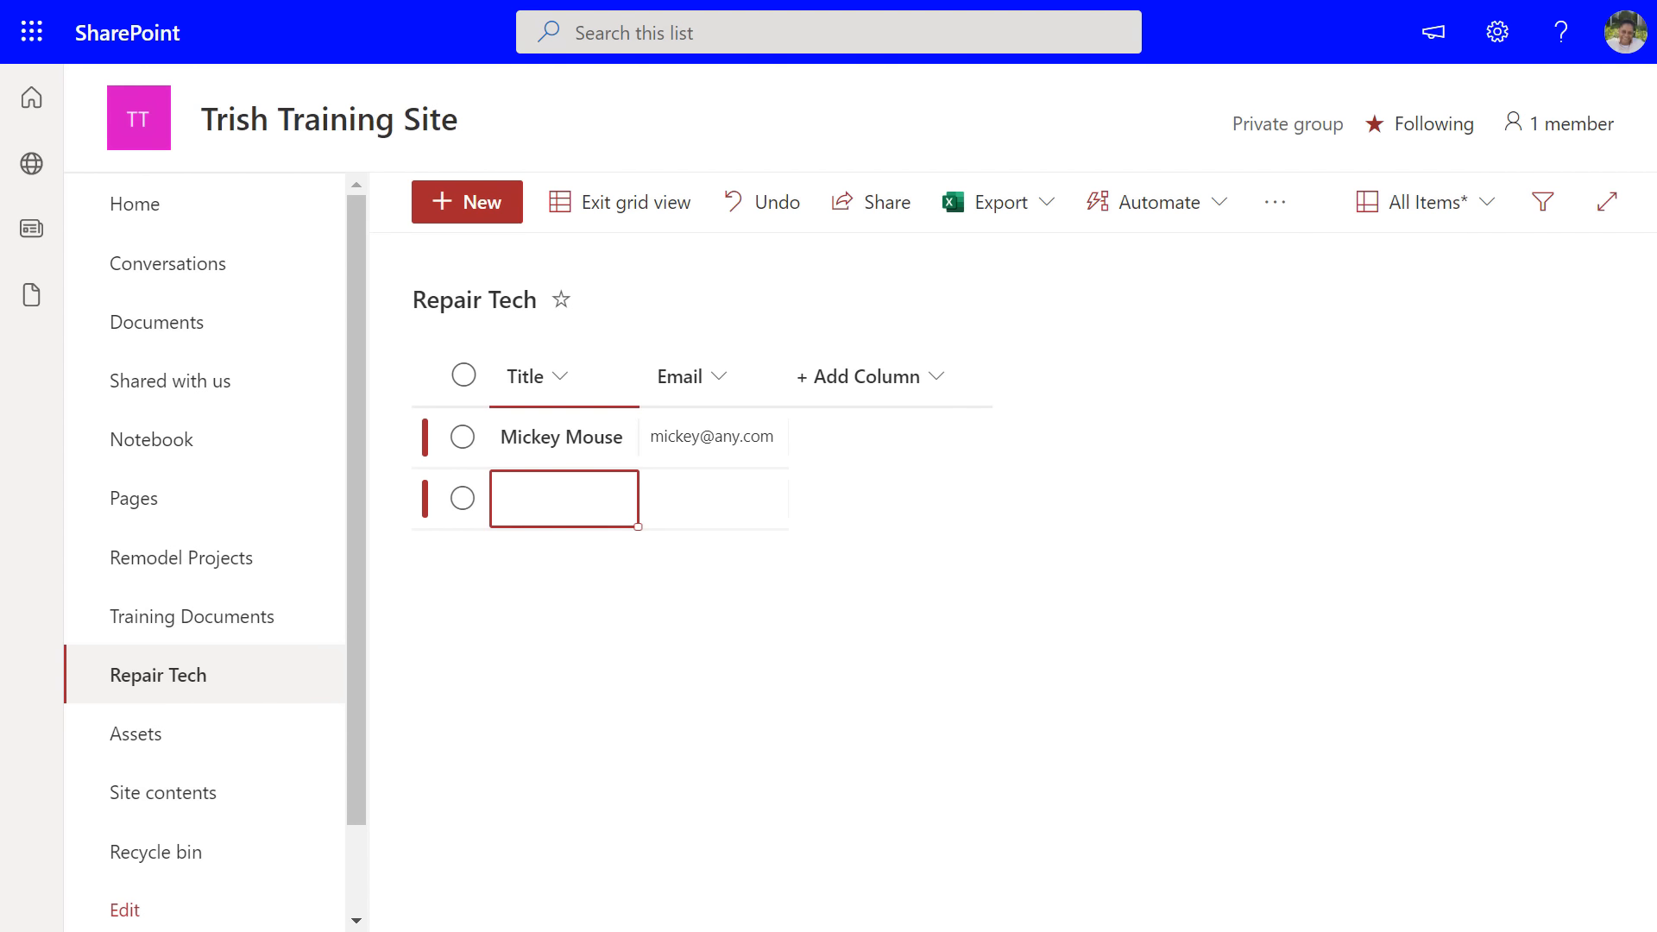
pyautogui.write('Donald Duck')
pyautogui.press('Tab')
pyautogui.write('al')
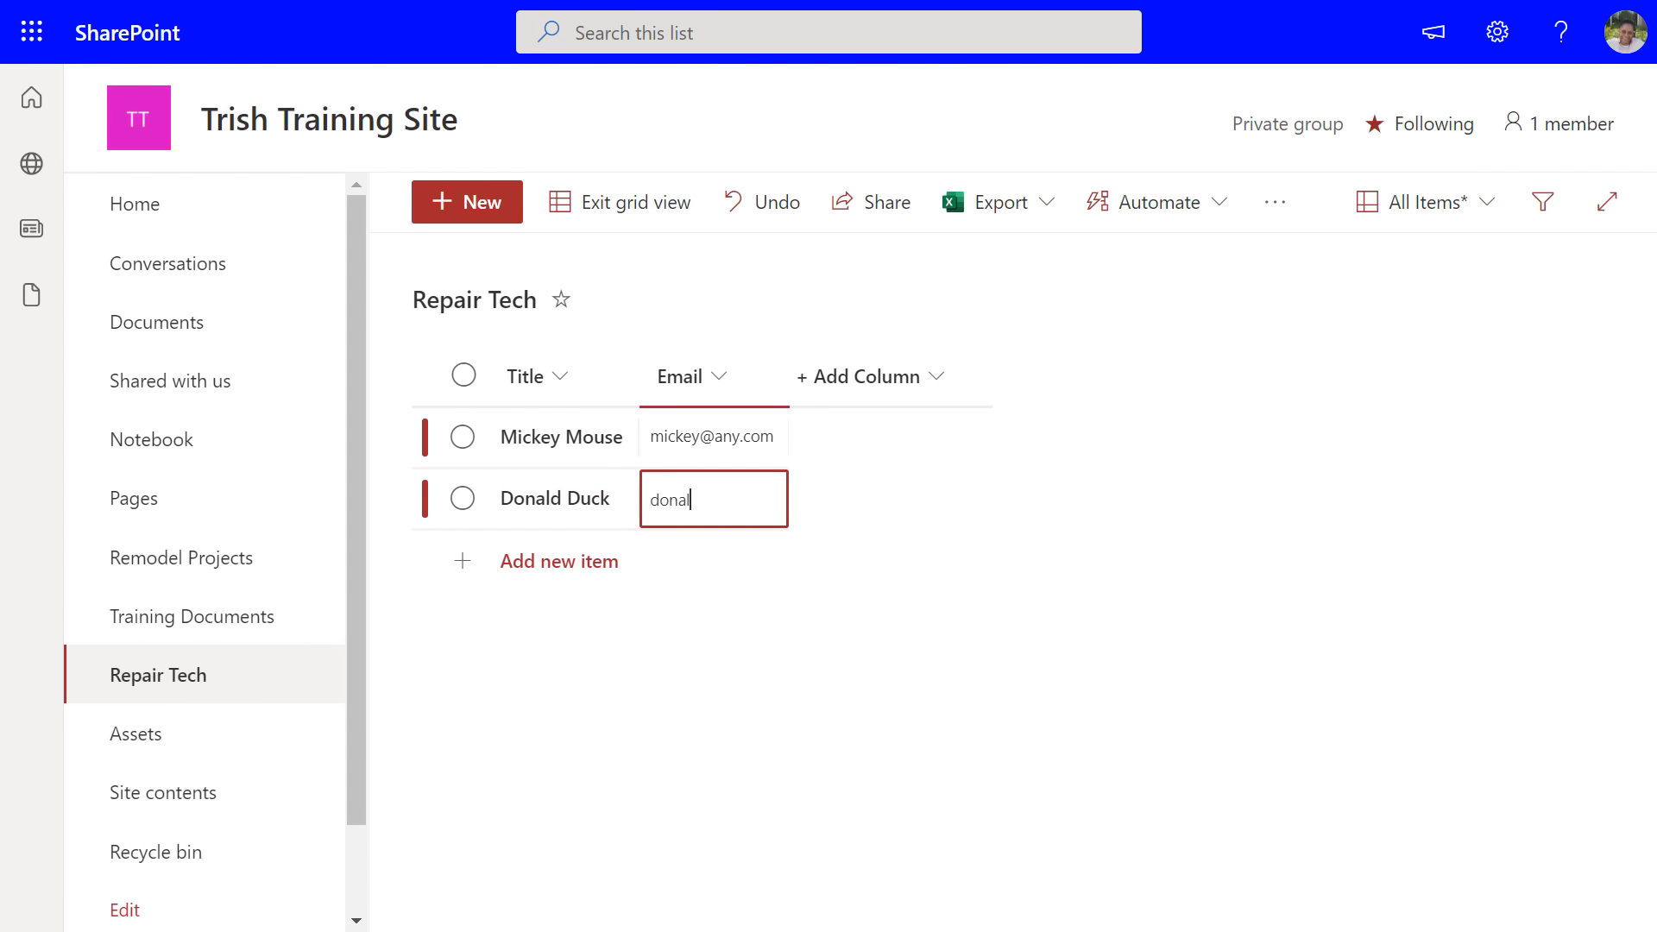
pyautogui.write('d@any.com')
pyautogui.press('Return')
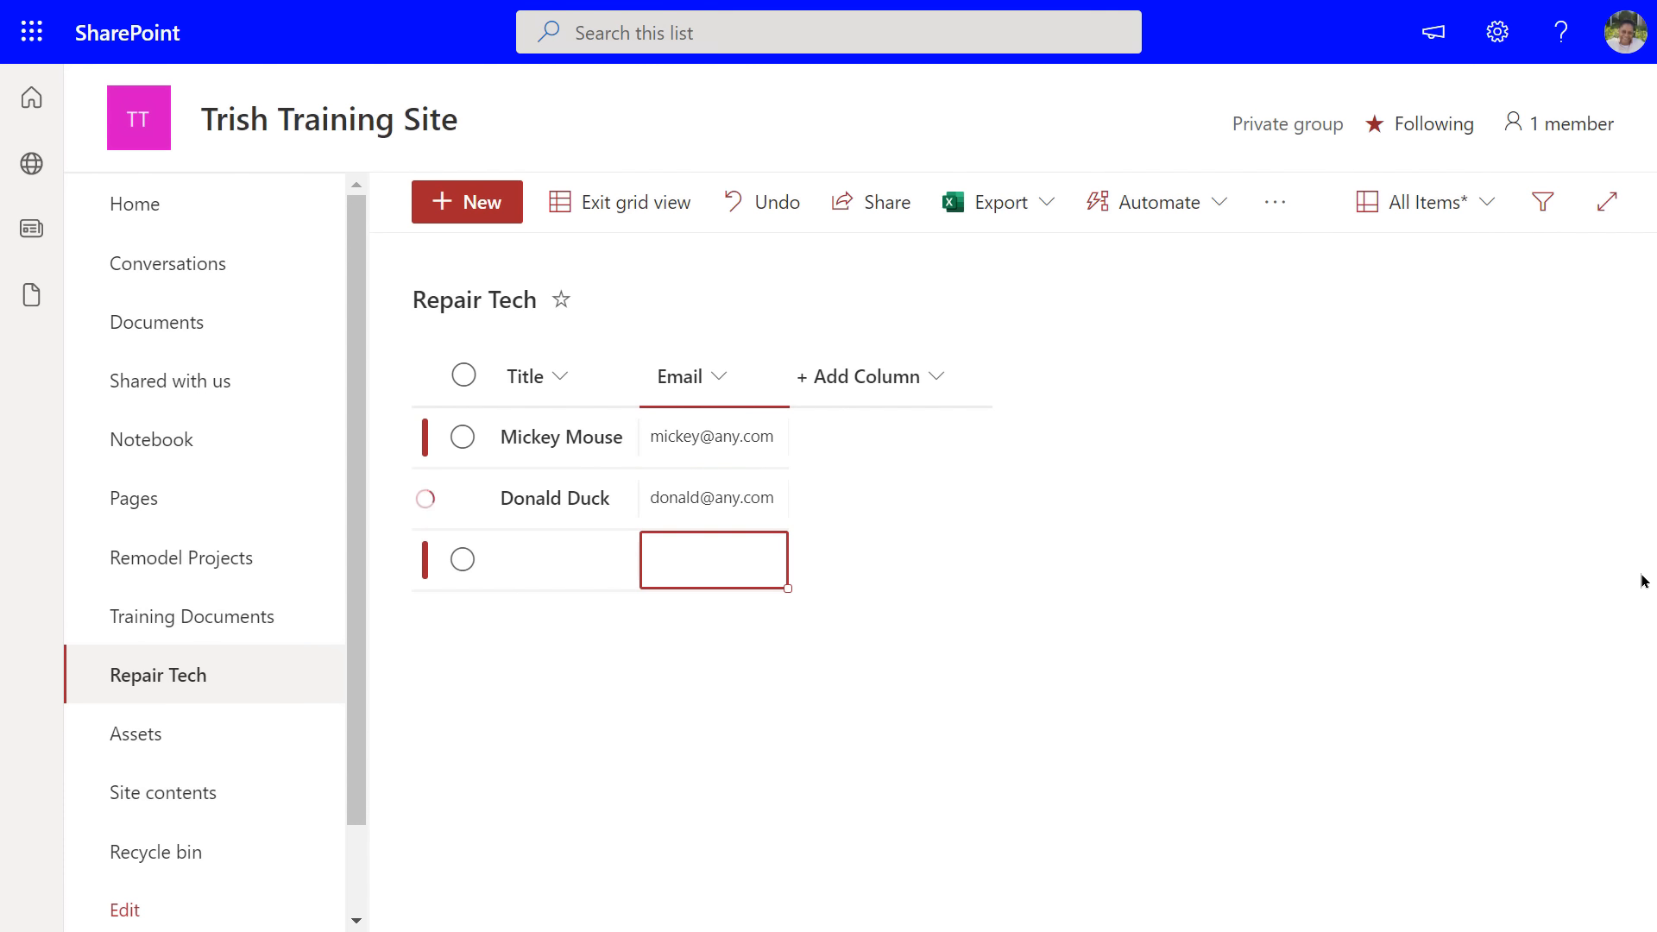
pyautogui.click(620, 203)
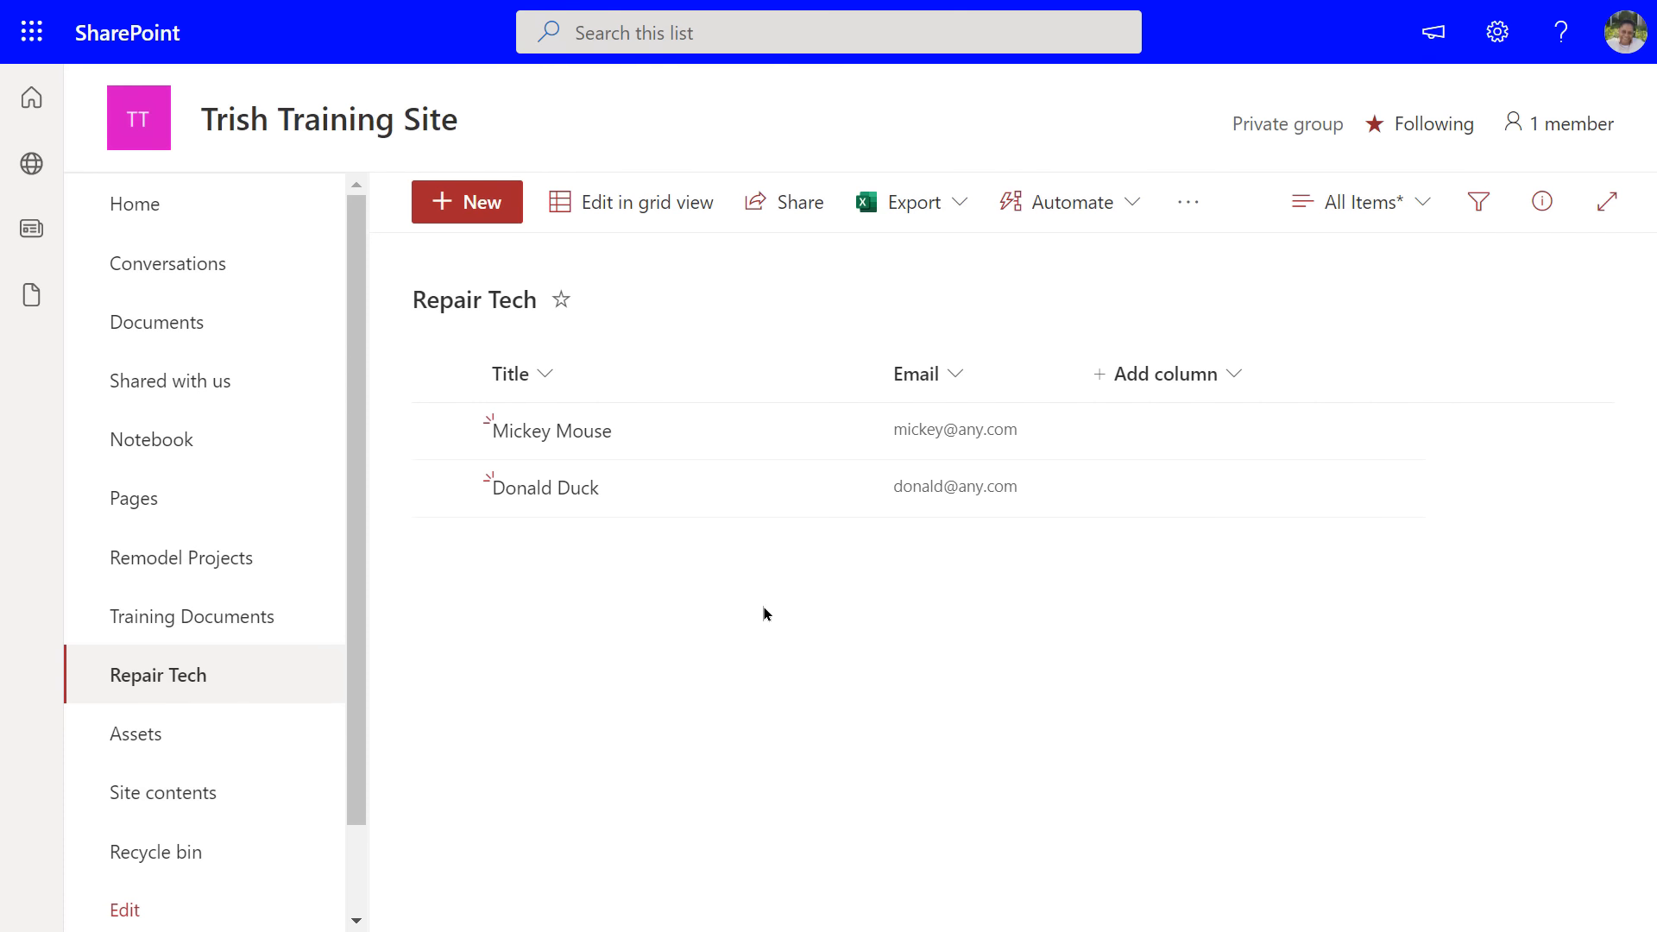
# - From the site contents, create a blank list named "Assets" with Show in site navigation enabled
pyautogui.click(135, 801)
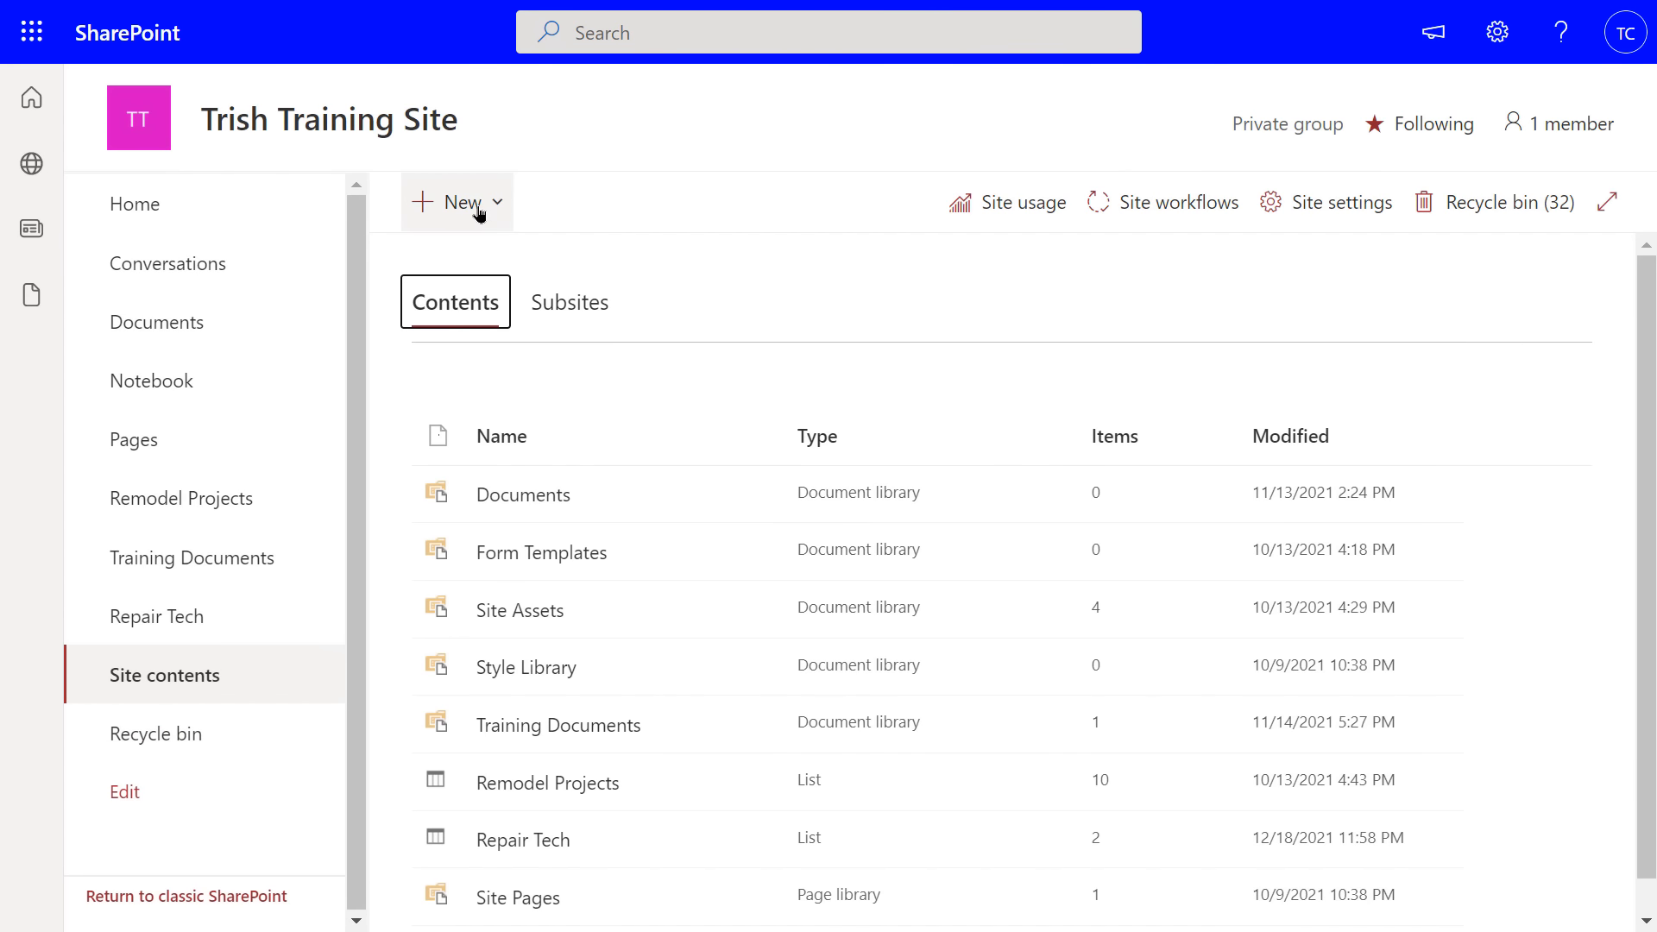
pyautogui.click(477, 213)
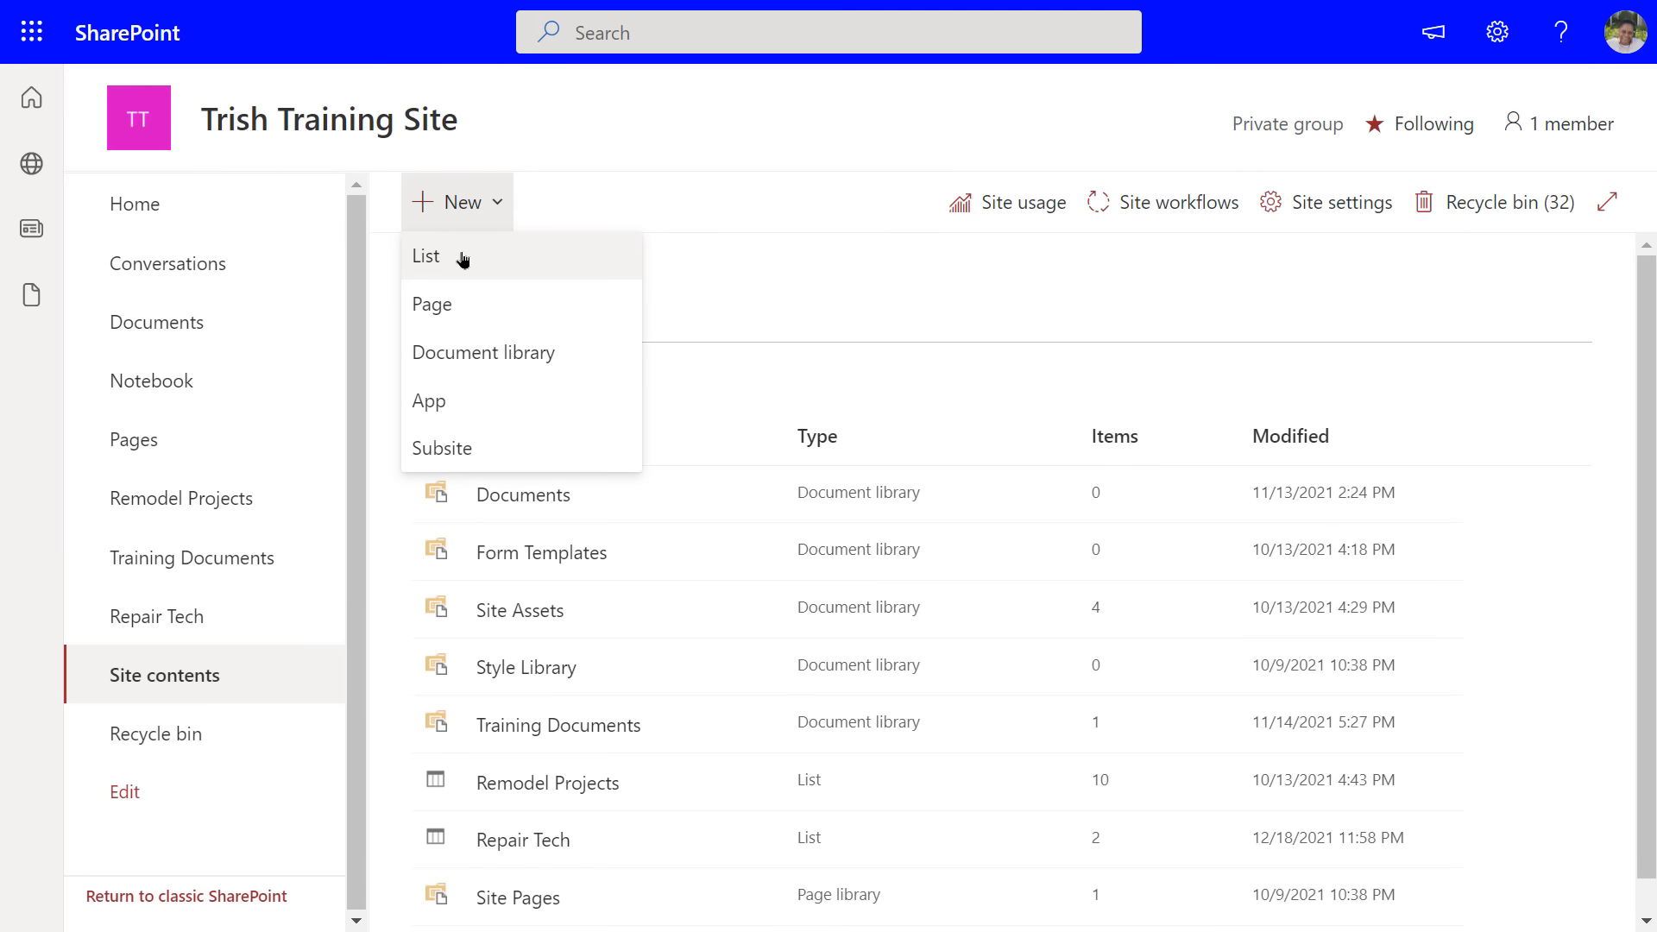
pyautogui.click(464, 260)
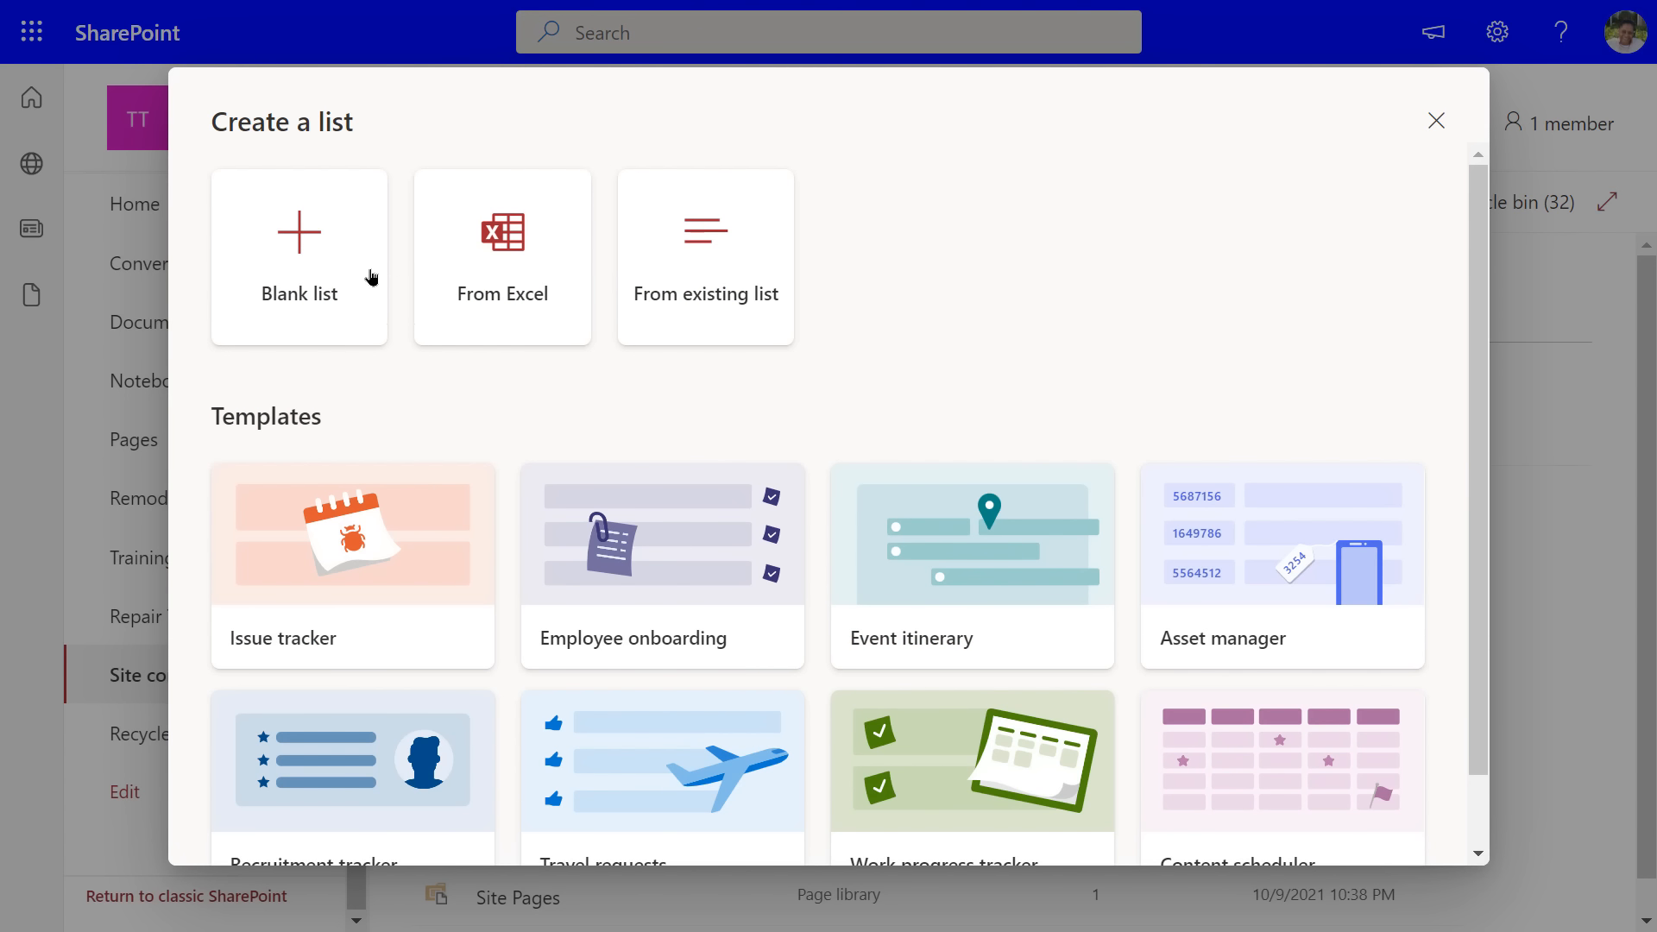
pyautogui.click(318, 264)
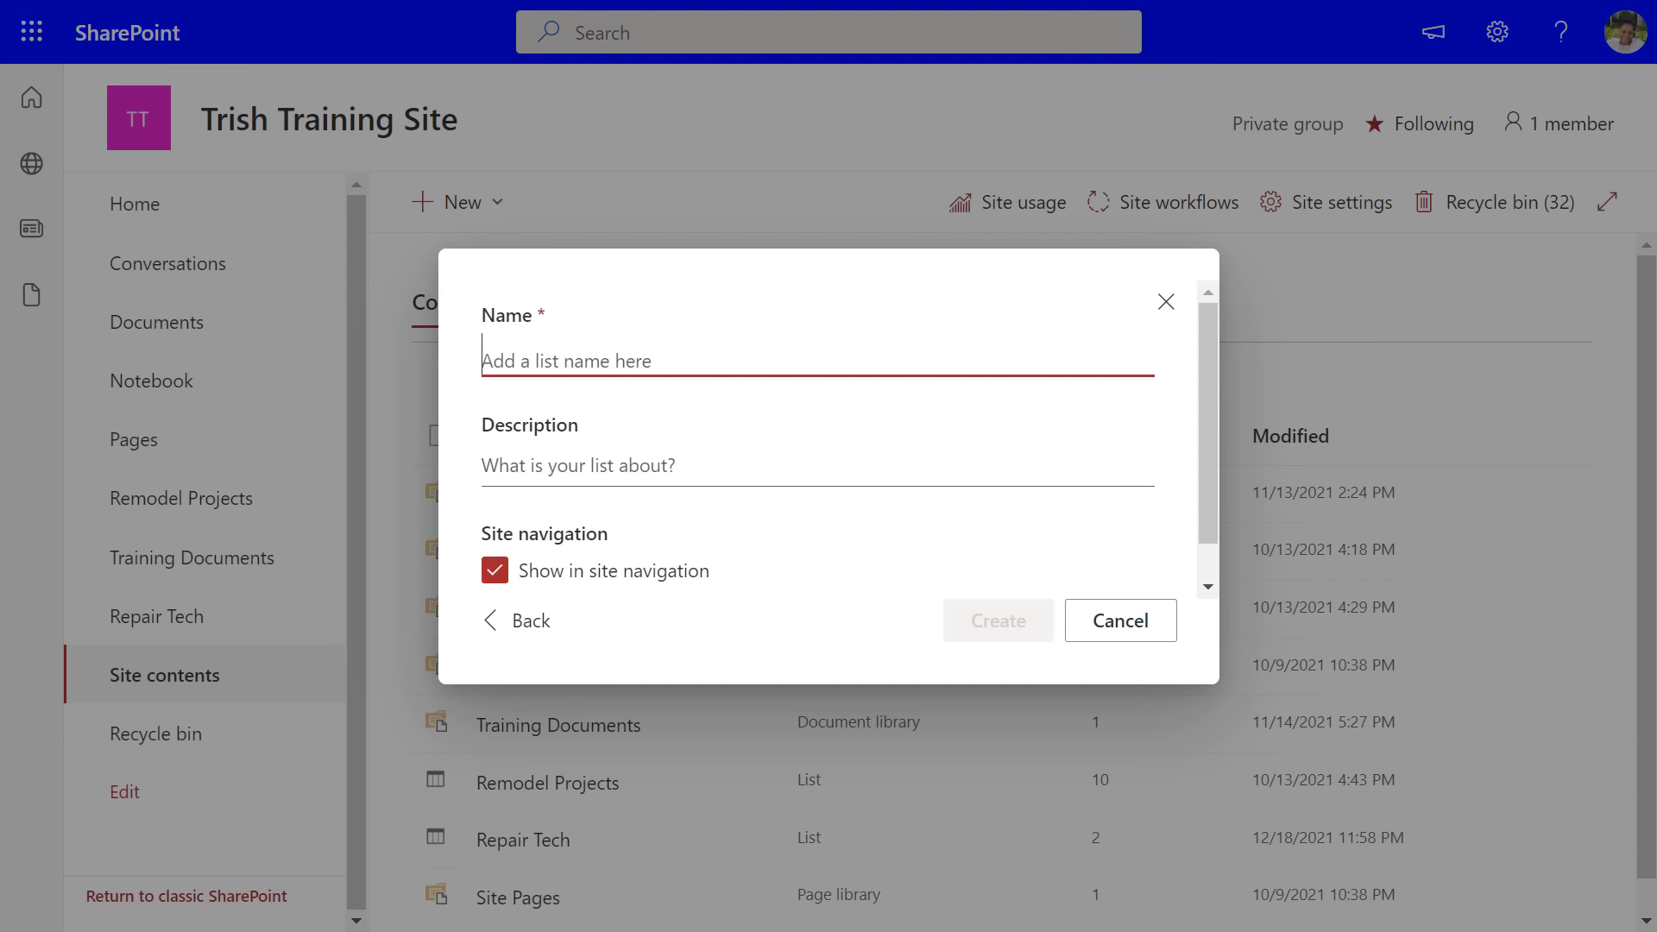
pyautogui.write('Sd')
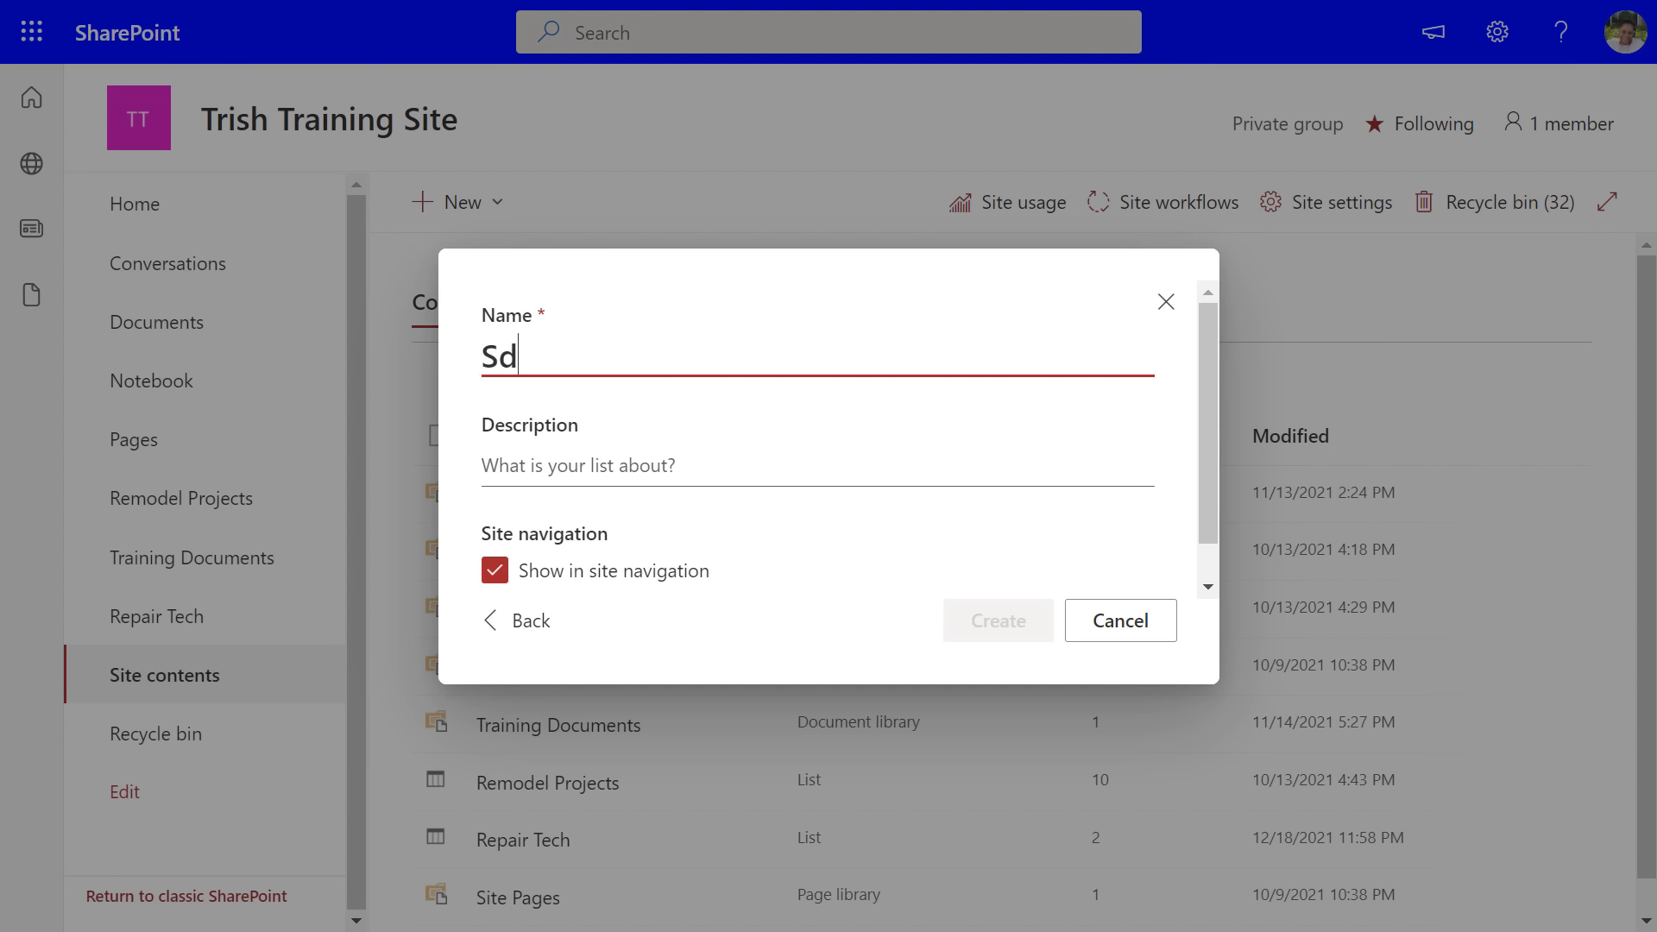
pyautogui.press('BackSpace')
pyautogui.press('BackSpace')
pyautogui.write('A')
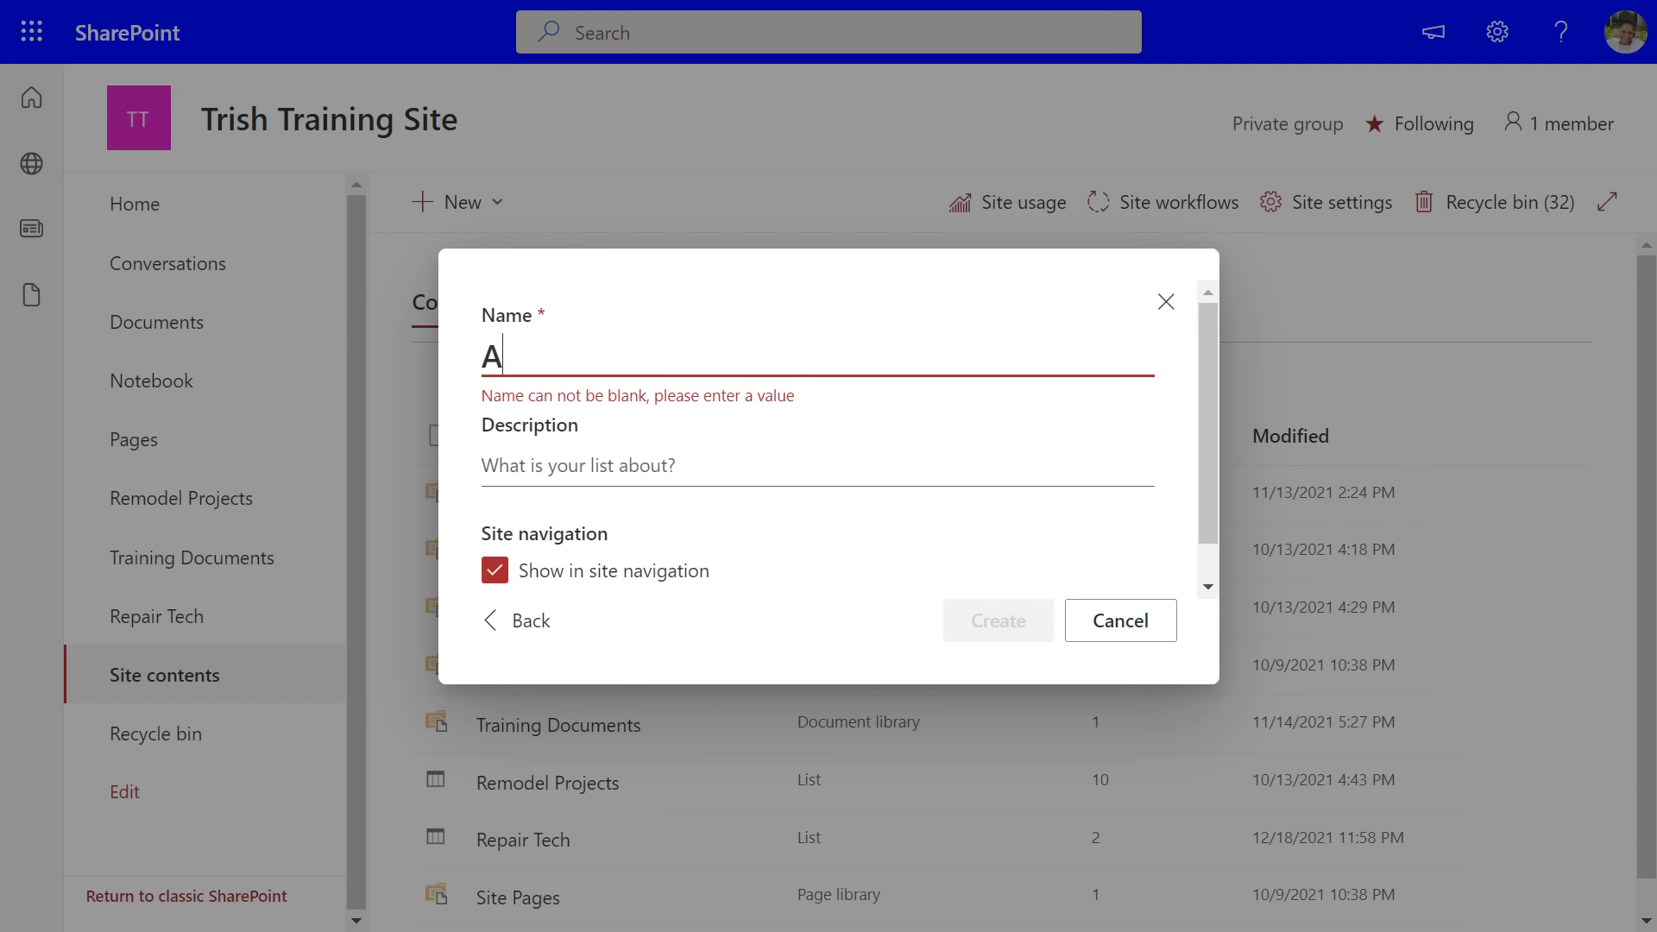
pyautogui.write('ssets')
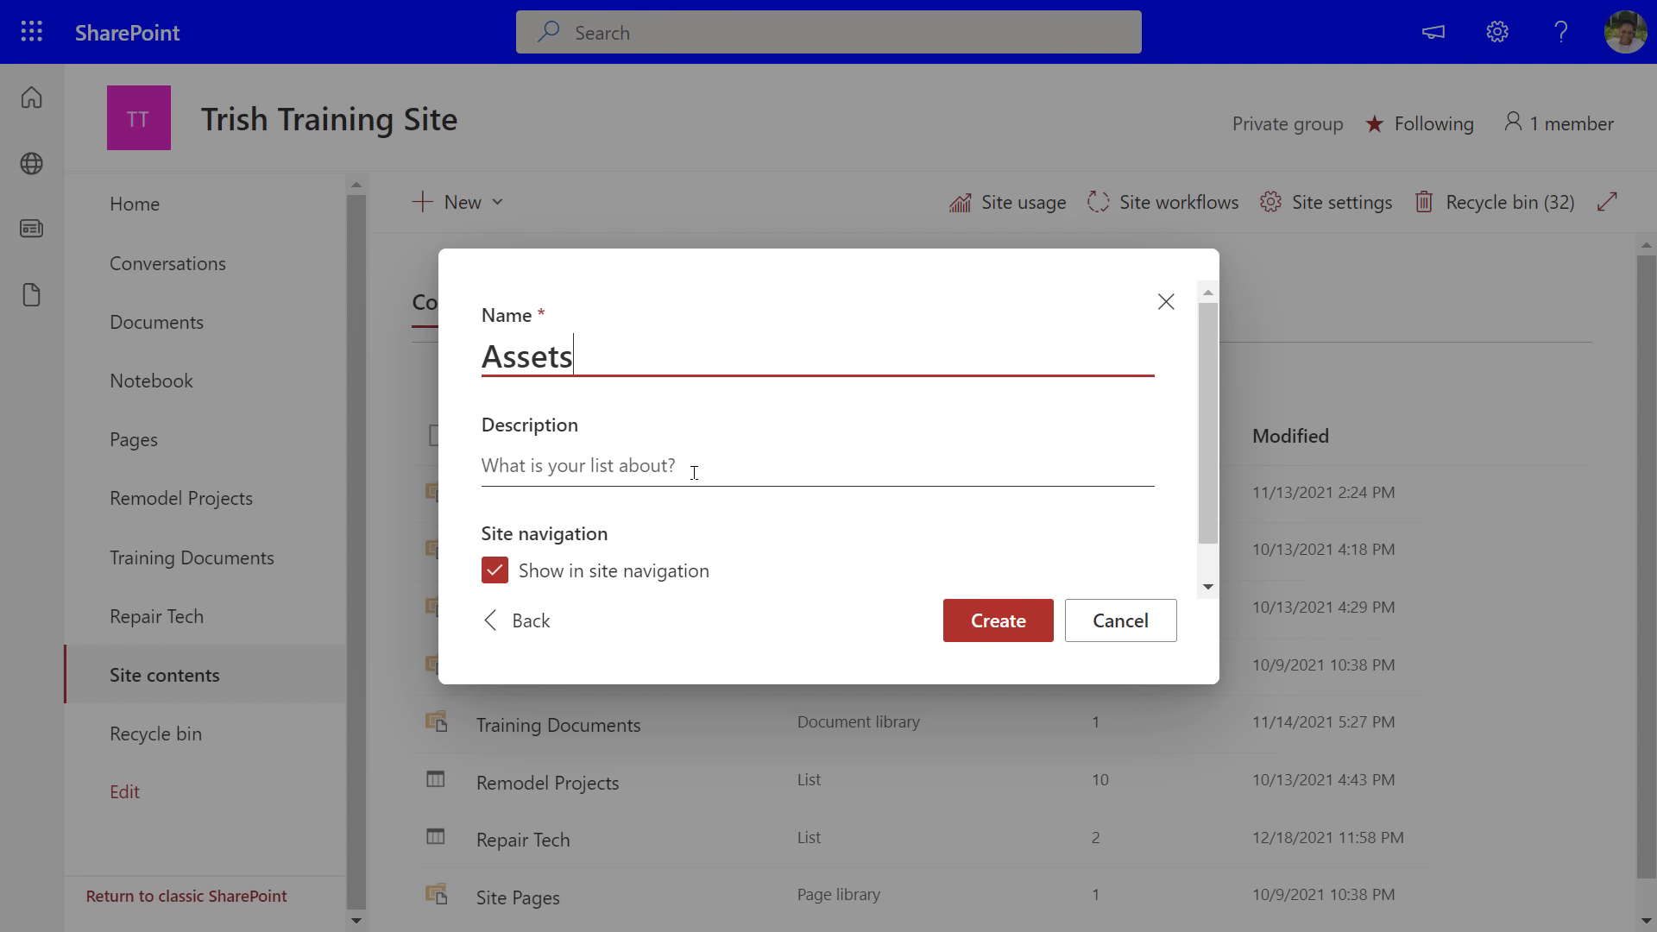
pyautogui.click(974, 629)
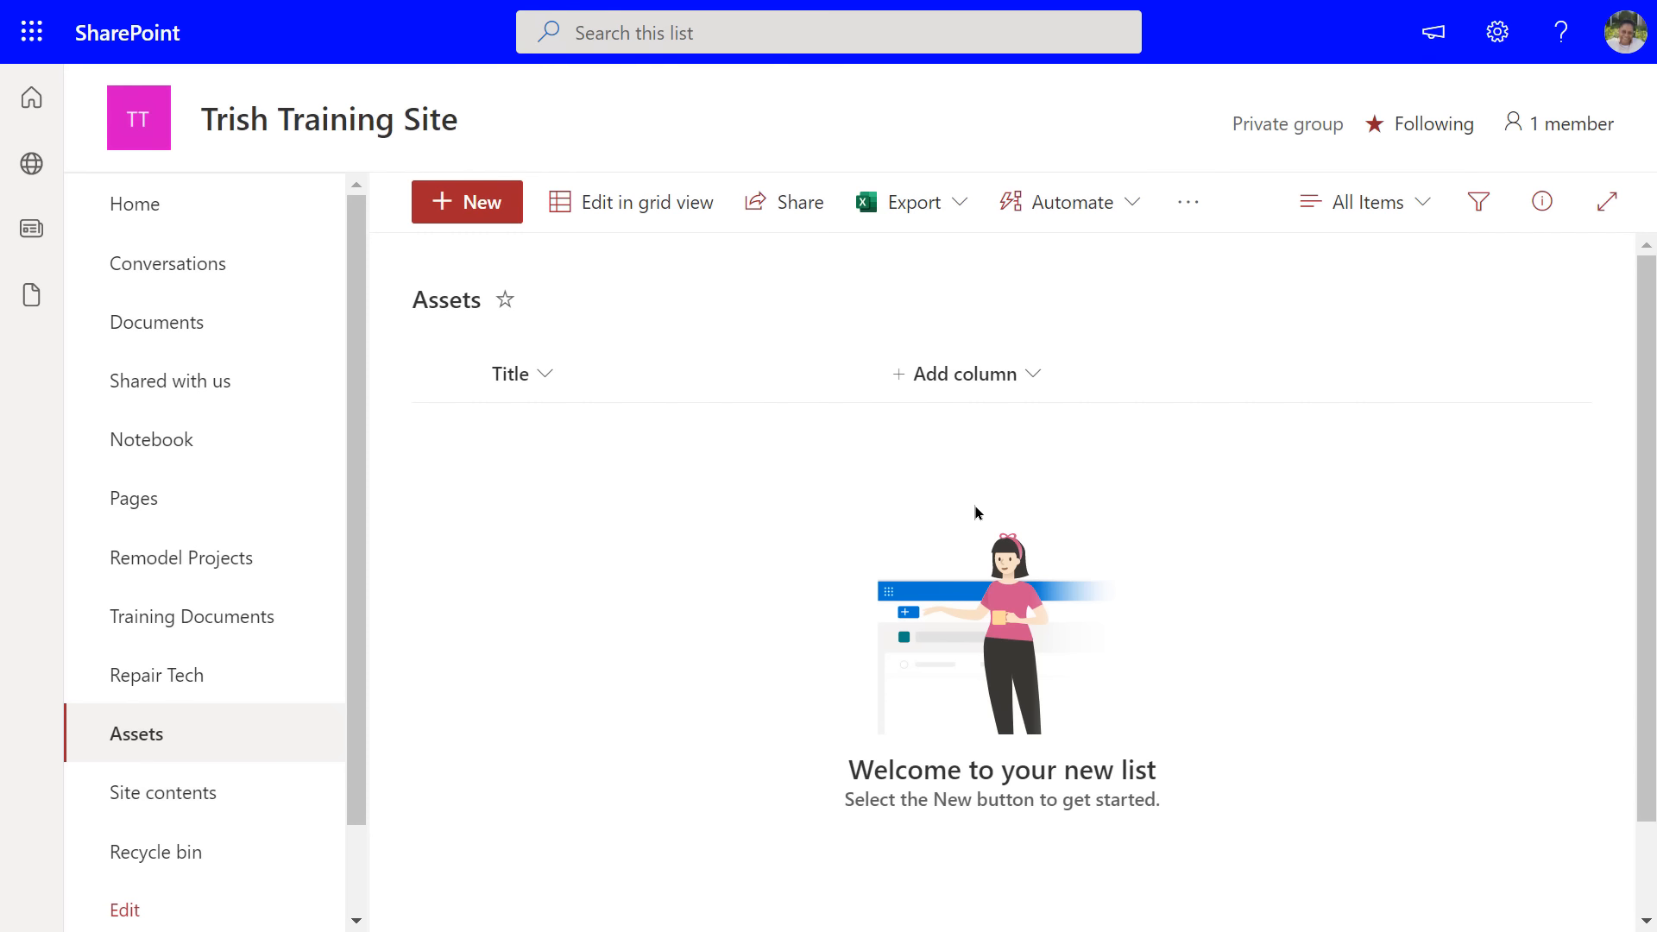
# - Start a new Choice column in the Assets list and name it "Asset Type"
pyautogui.click(964, 381)
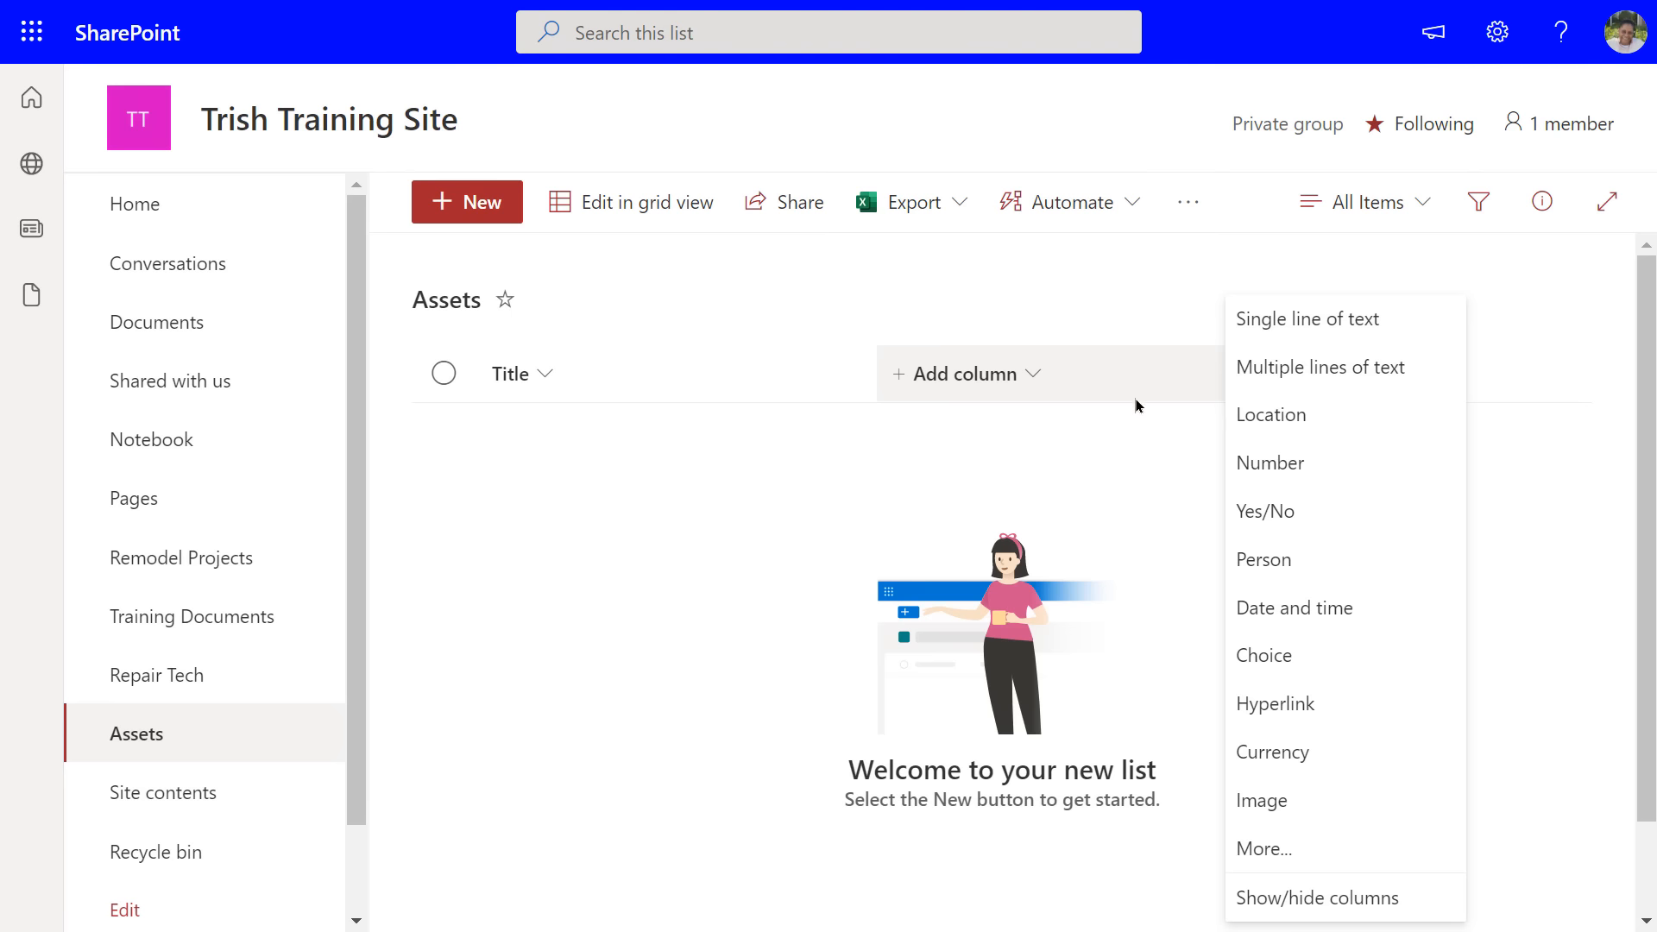
pyautogui.click(1295, 653)
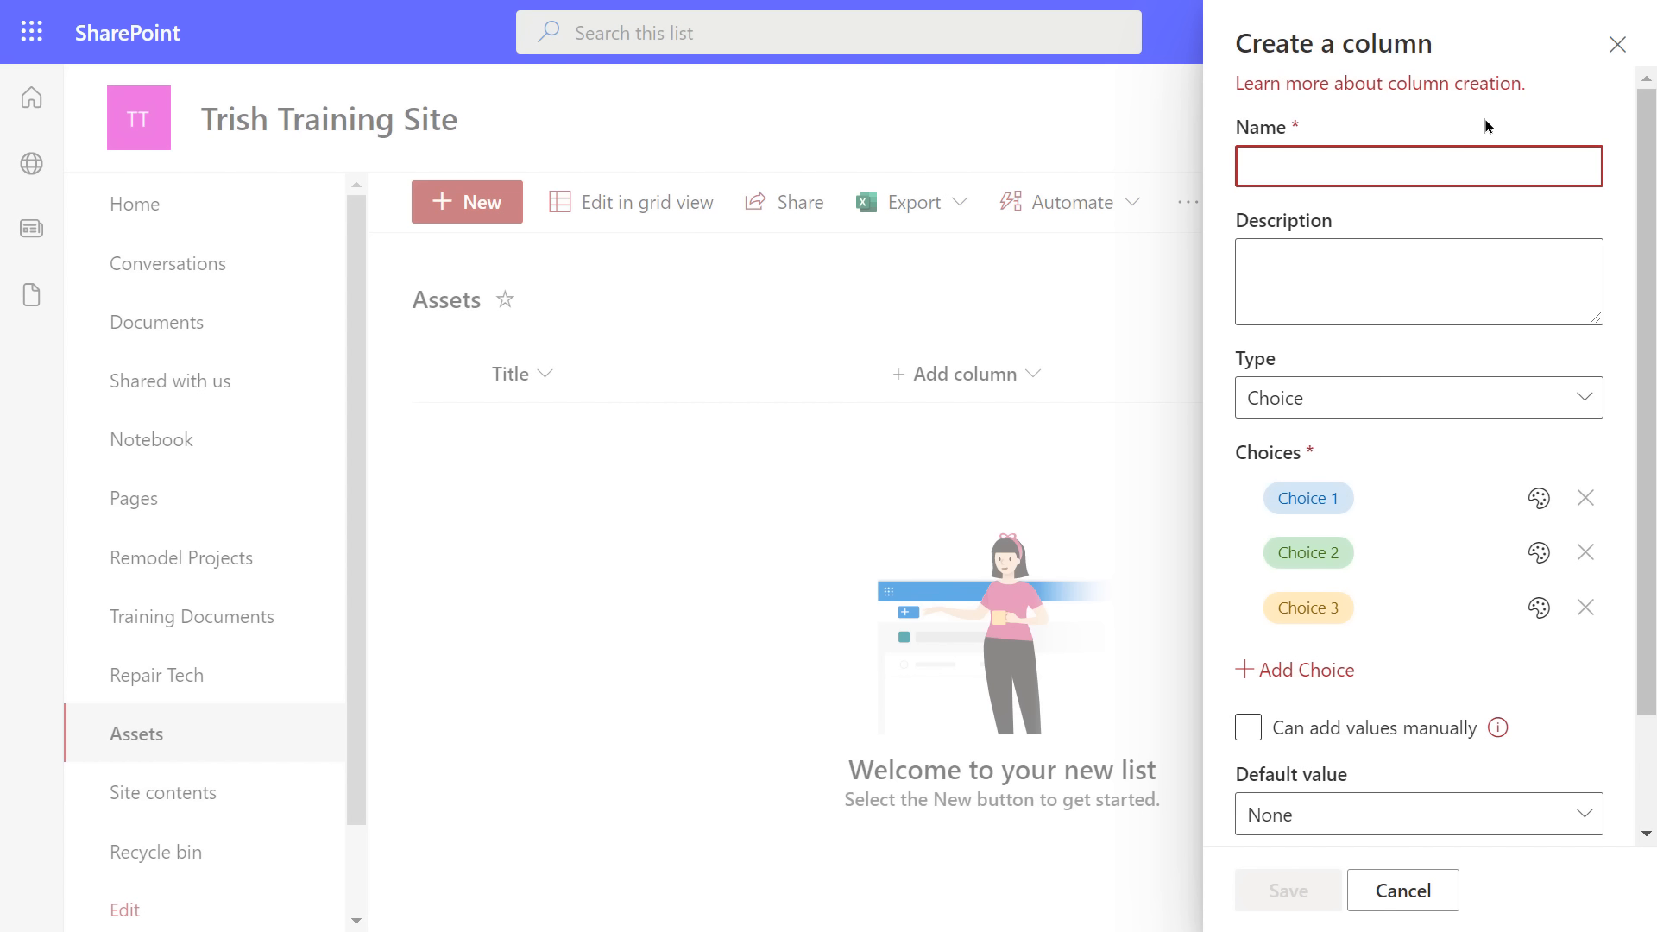
pyautogui.write('Asset ')
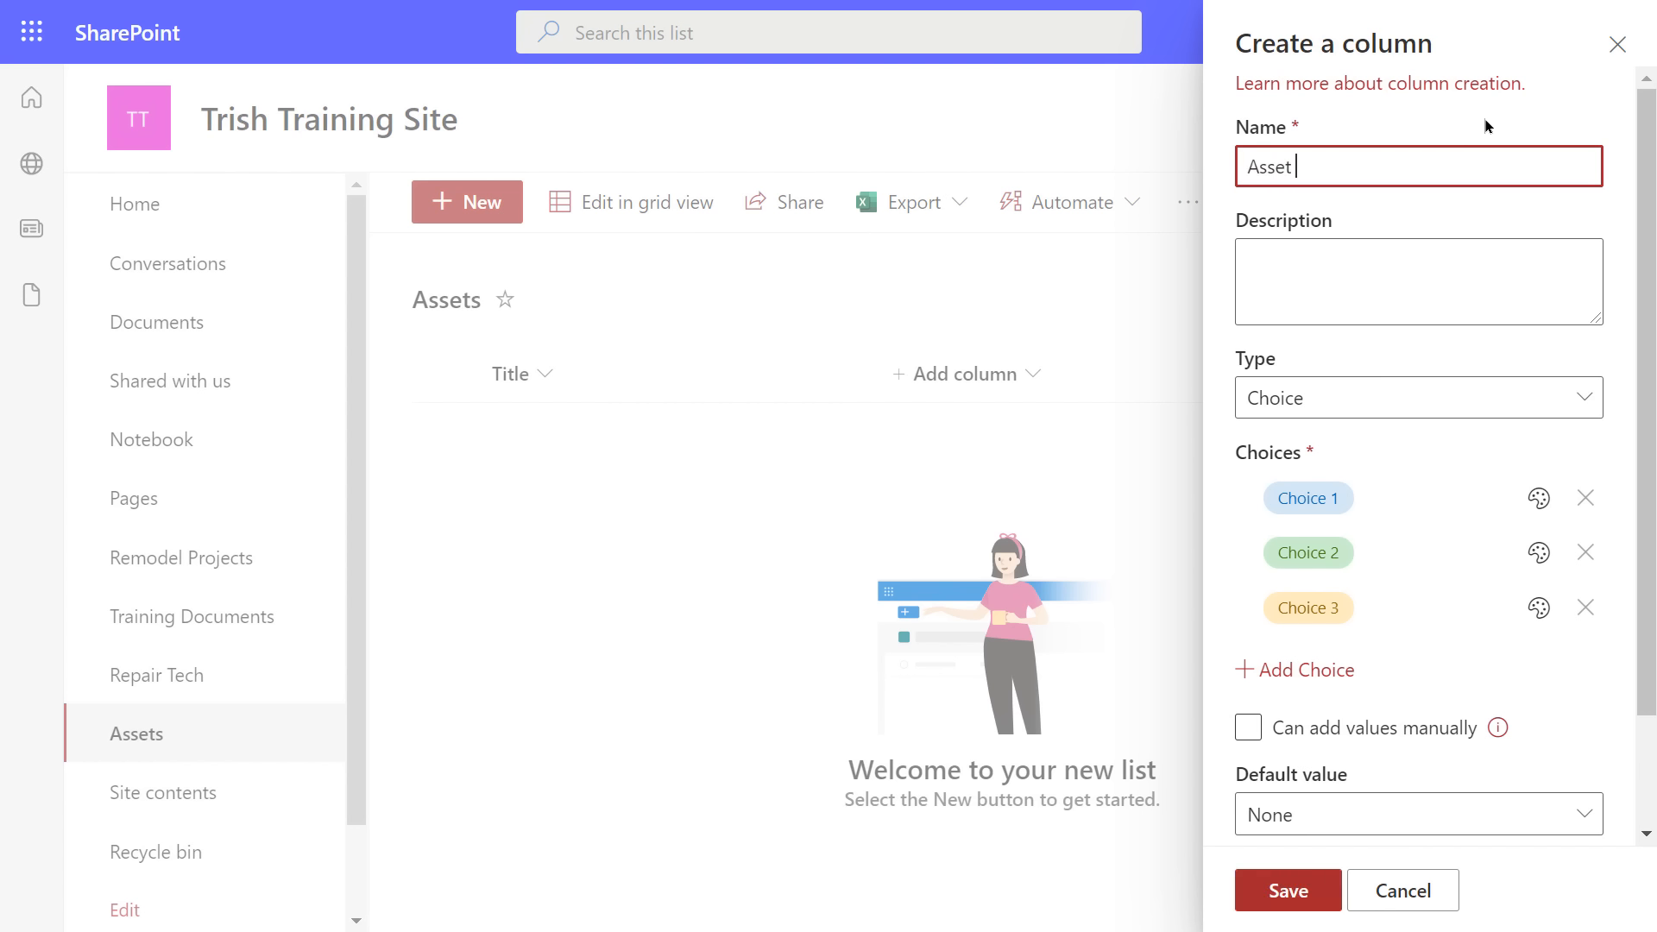
pyautogui.write('Type')
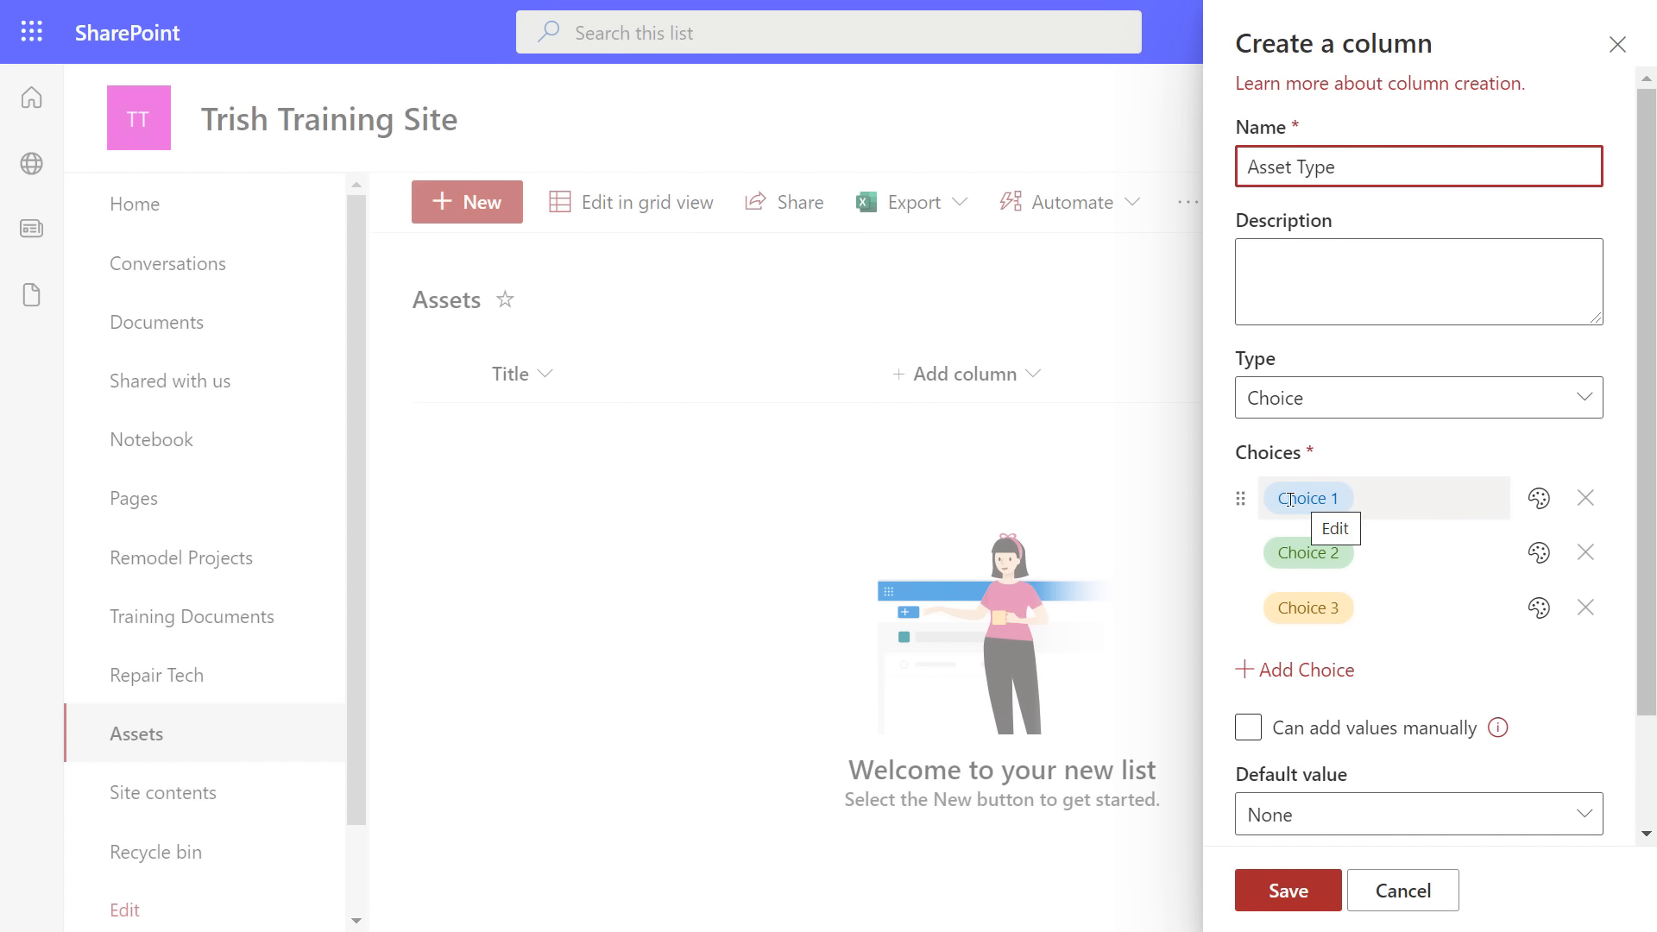
# - Replace the three default choices of the Asset Type column with Desktop, Laptop and Mobile
pyautogui.moveTo(1283, 498); pyautogui.dragTo(1329, 505)
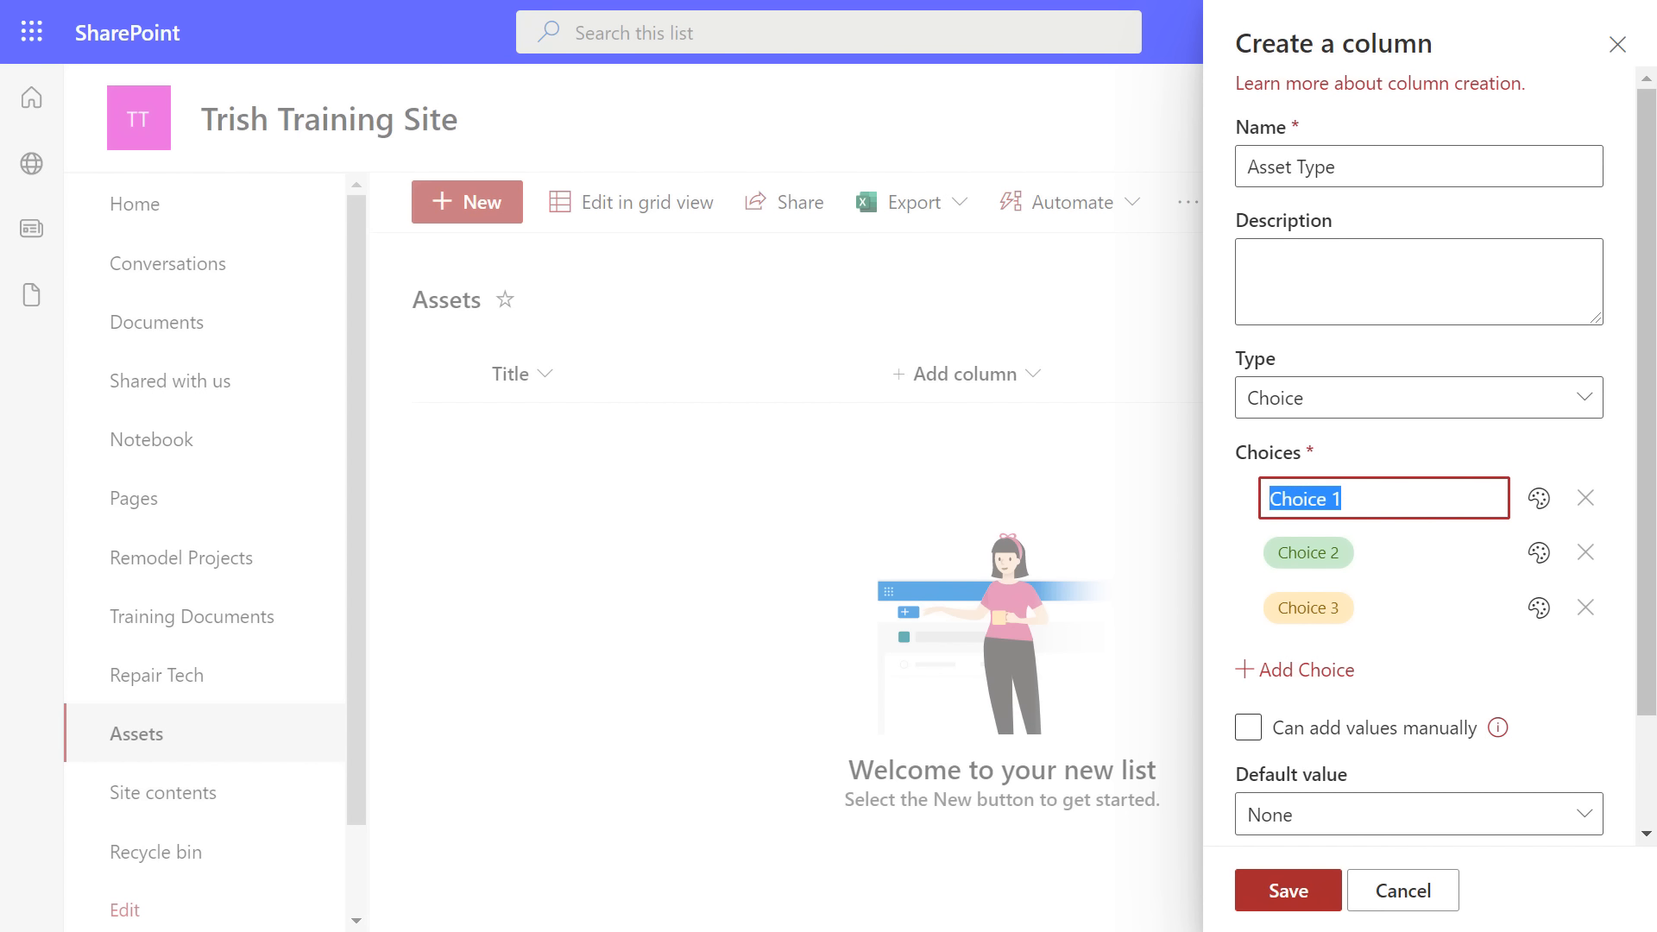
pyautogui.write('Desktop')
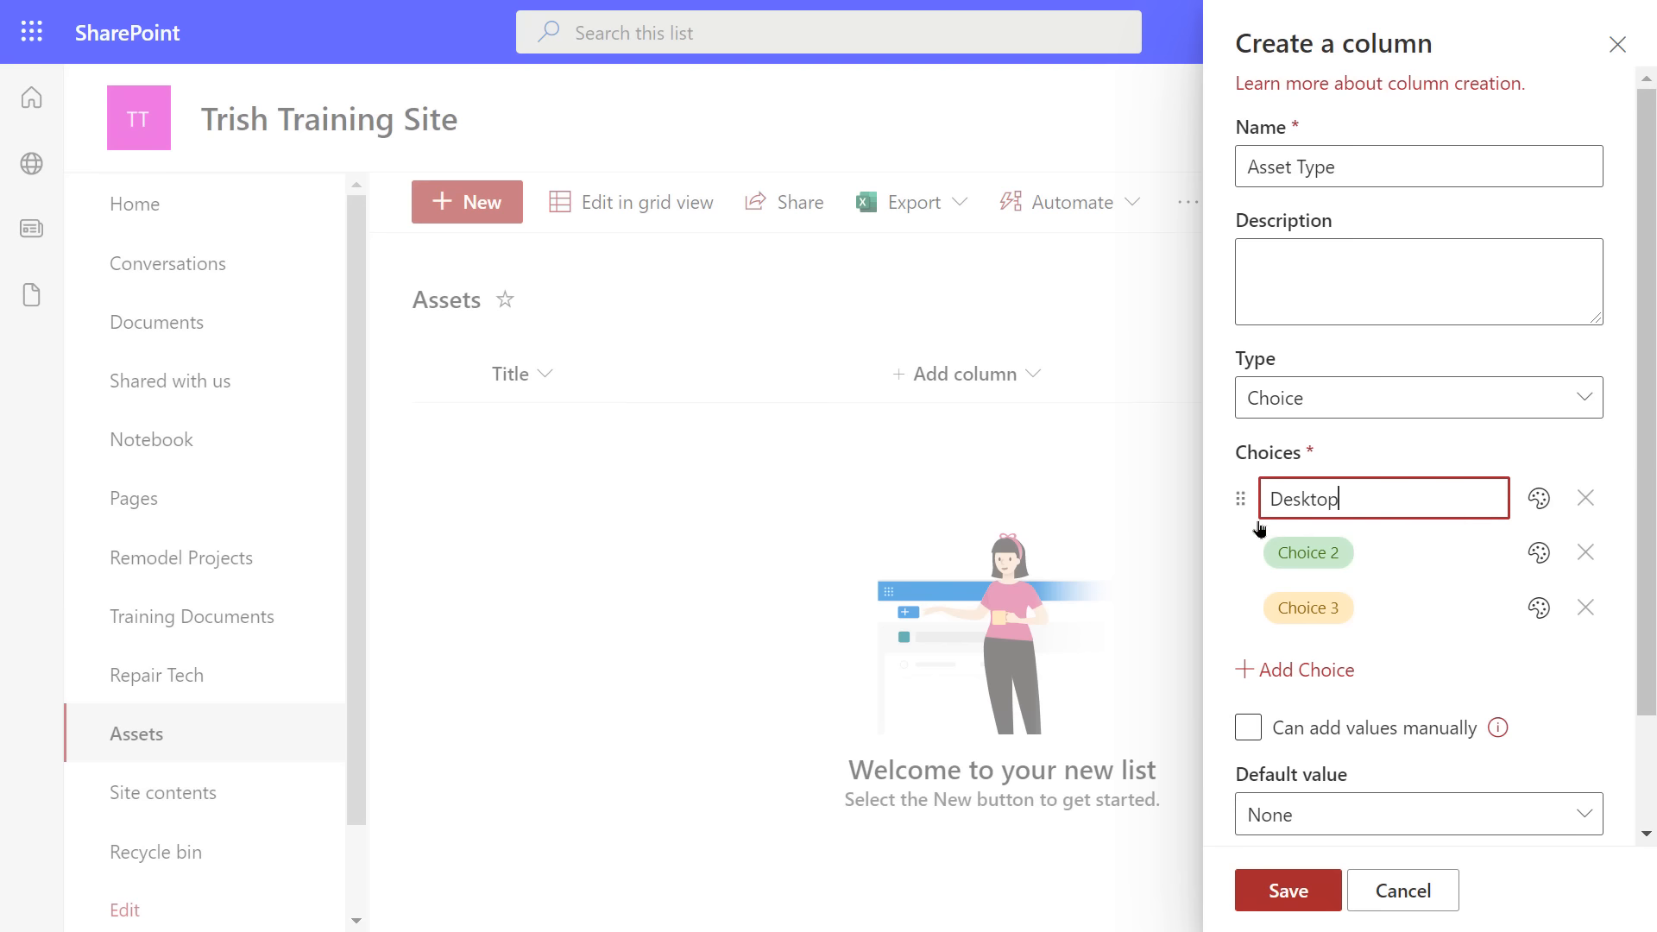
pyautogui.click(1303, 553)
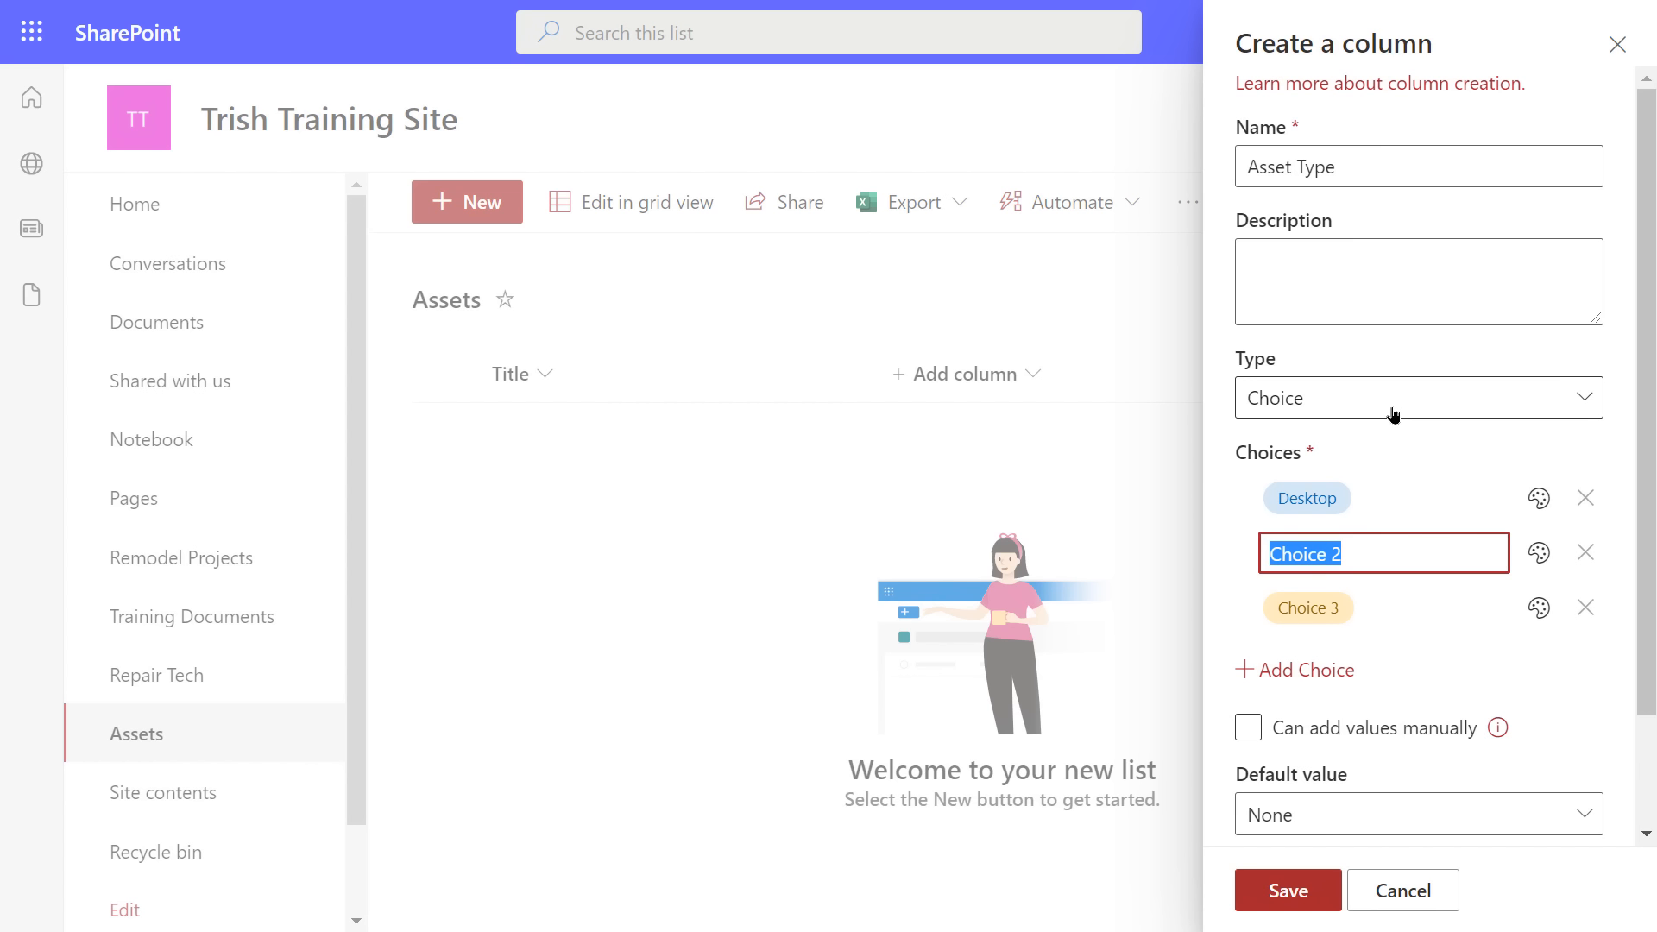
pyautogui.write('Laptop')
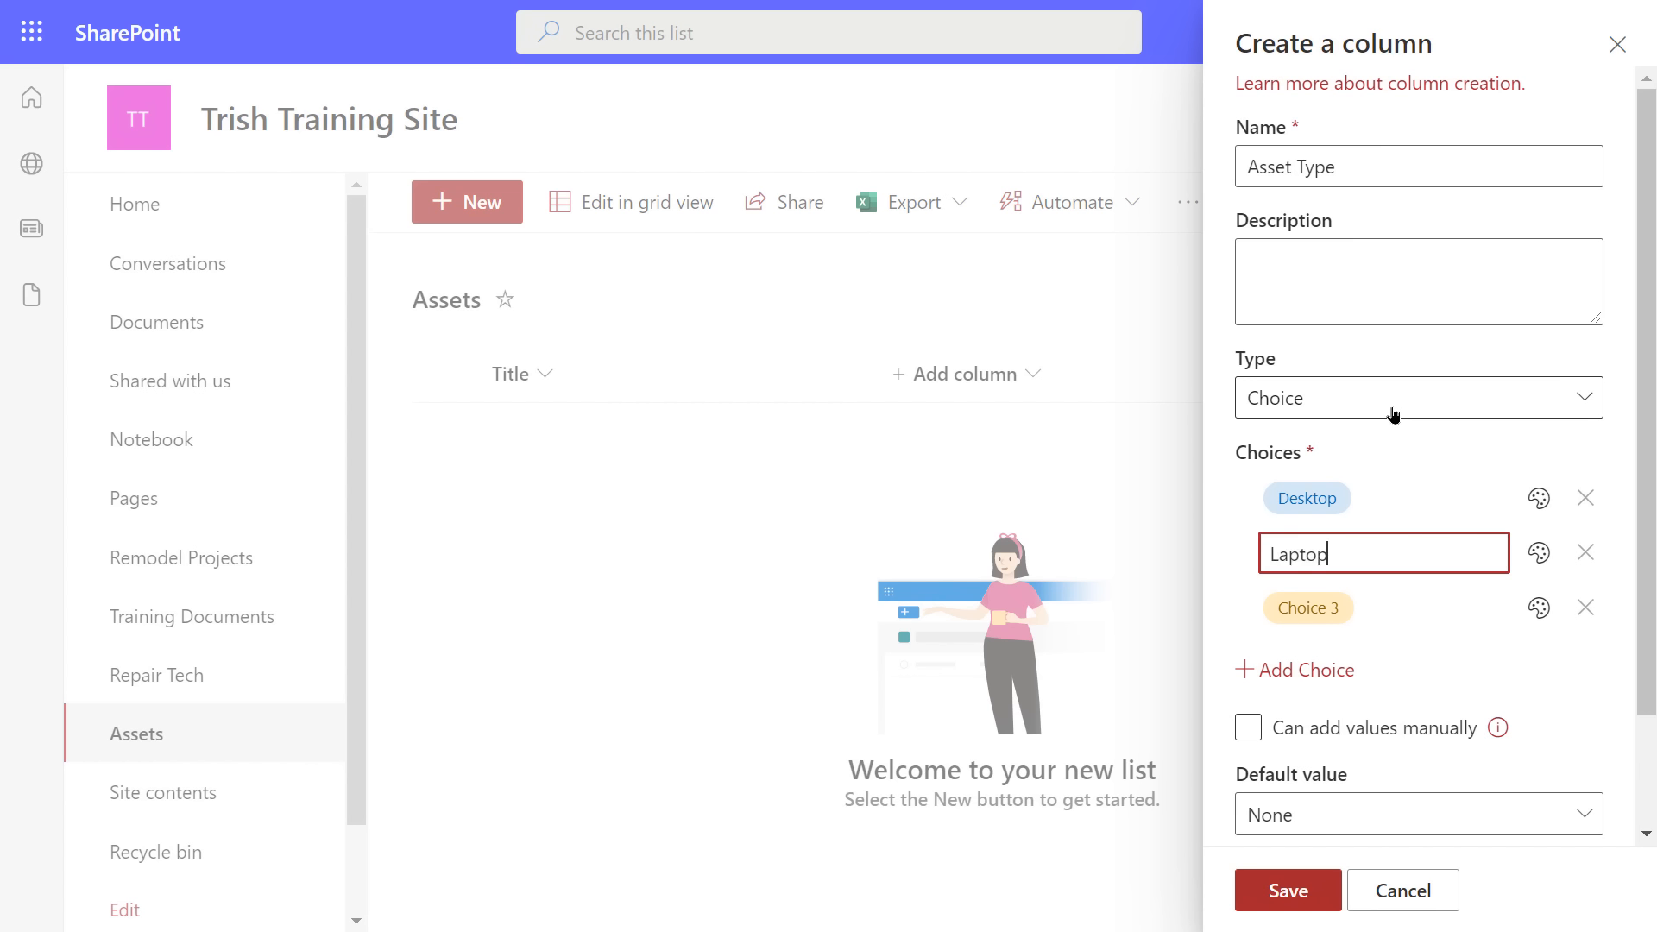
pyautogui.click(1289, 611)
pyautogui.write('Mobile')
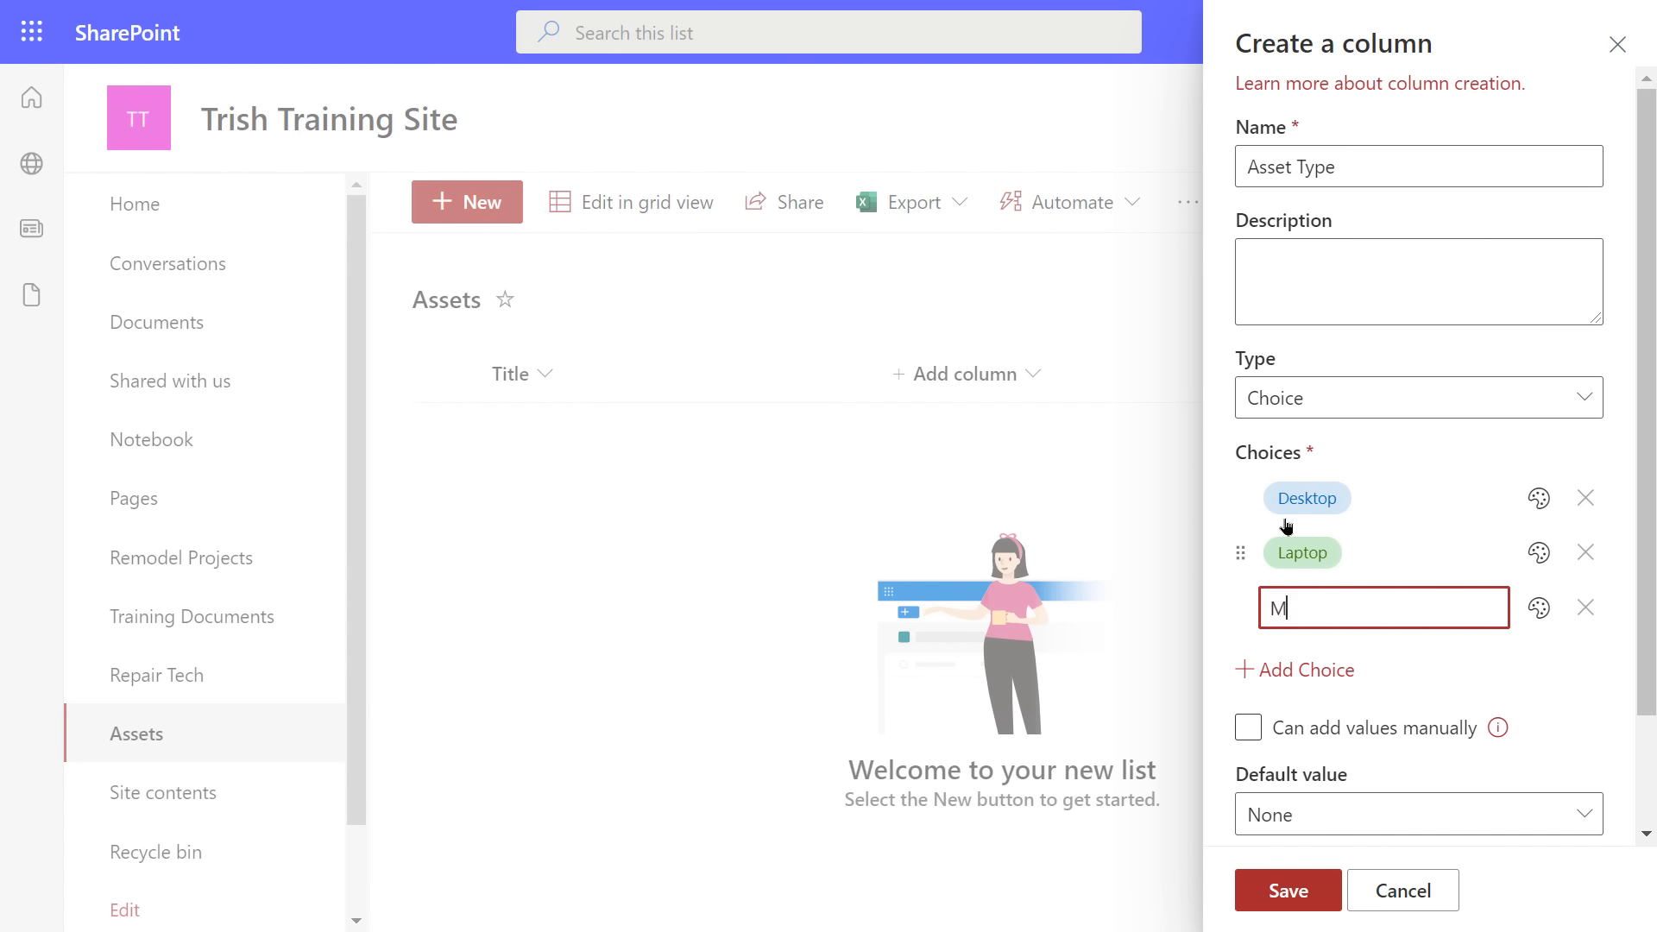
pyautogui.click(1352, 650)
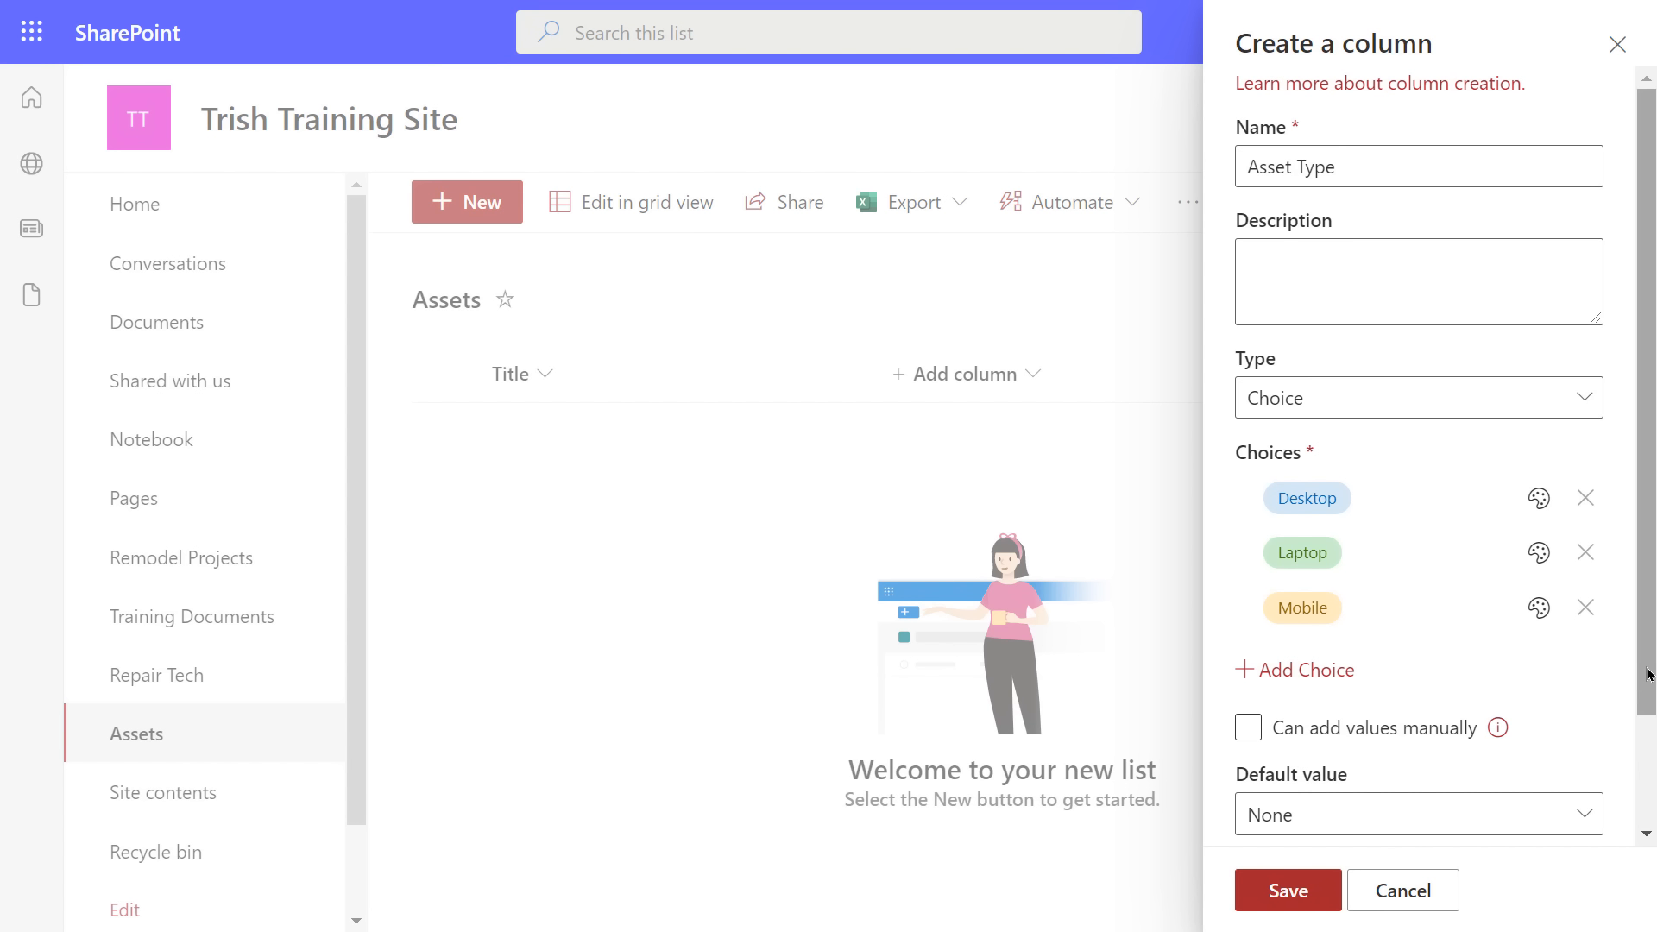
# - Set the Asset Type column to display its choices using Radio Buttons and save the column
pyautogui.moveTo(1649, 678); pyautogui.dragTo(1653, 813)
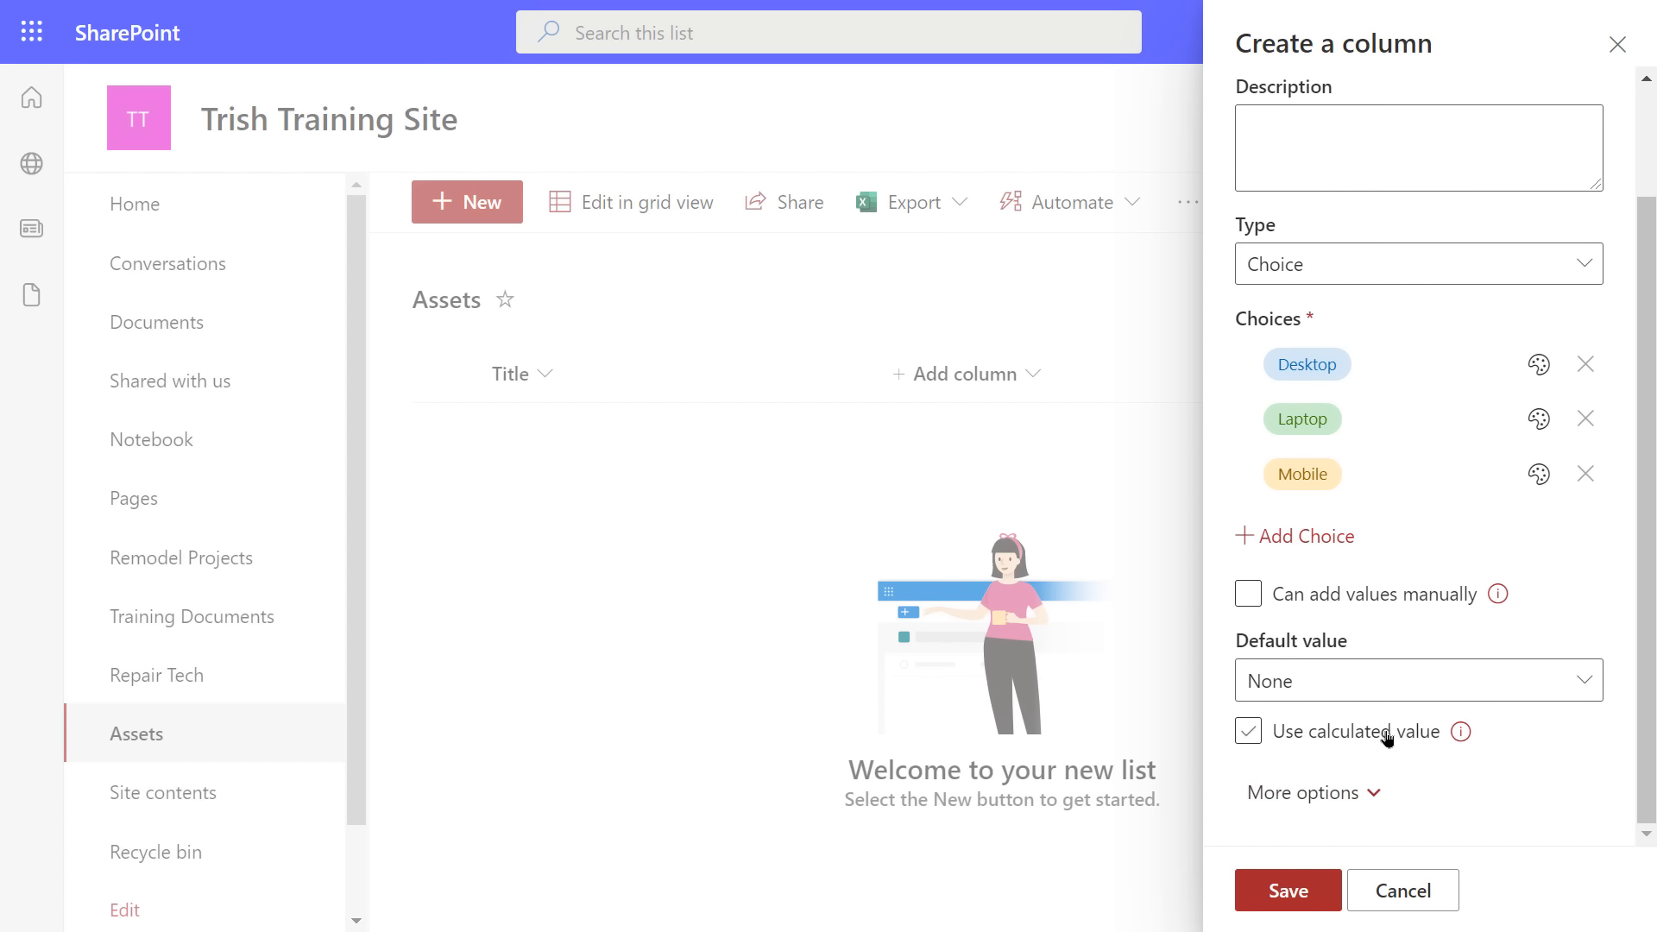
pyautogui.click(1372, 799)
pyautogui.scroll(-2, 1457, 755)
pyautogui.scroll(-3, 1456, 753)
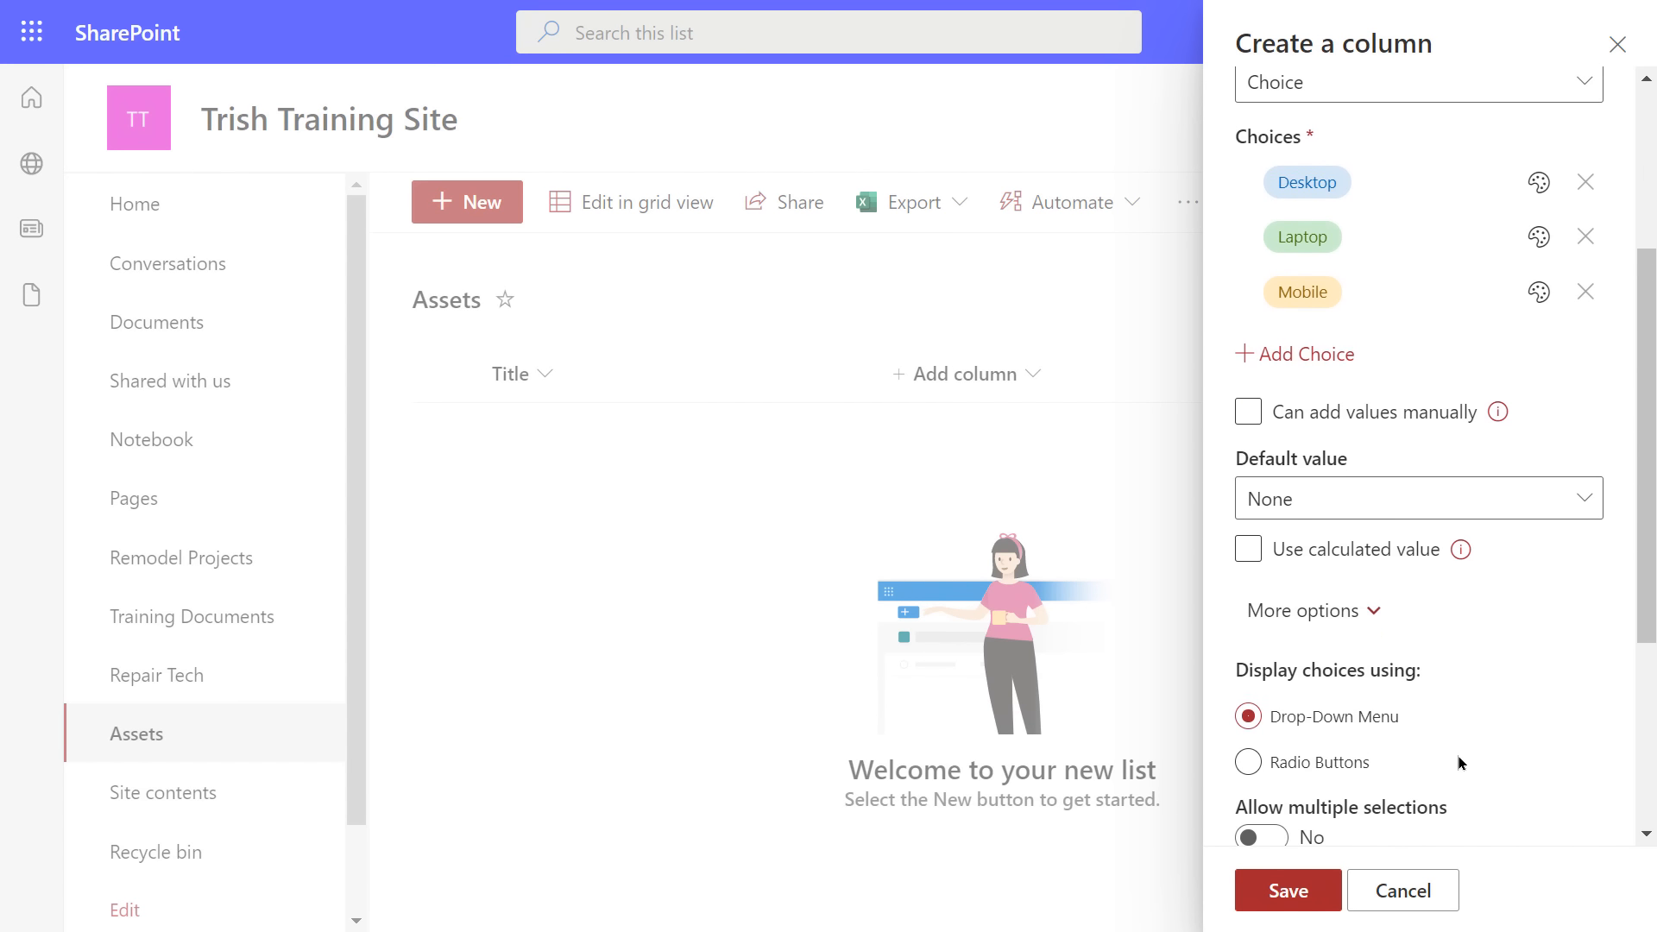
pyautogui.scroll(-2, 1453, 744)
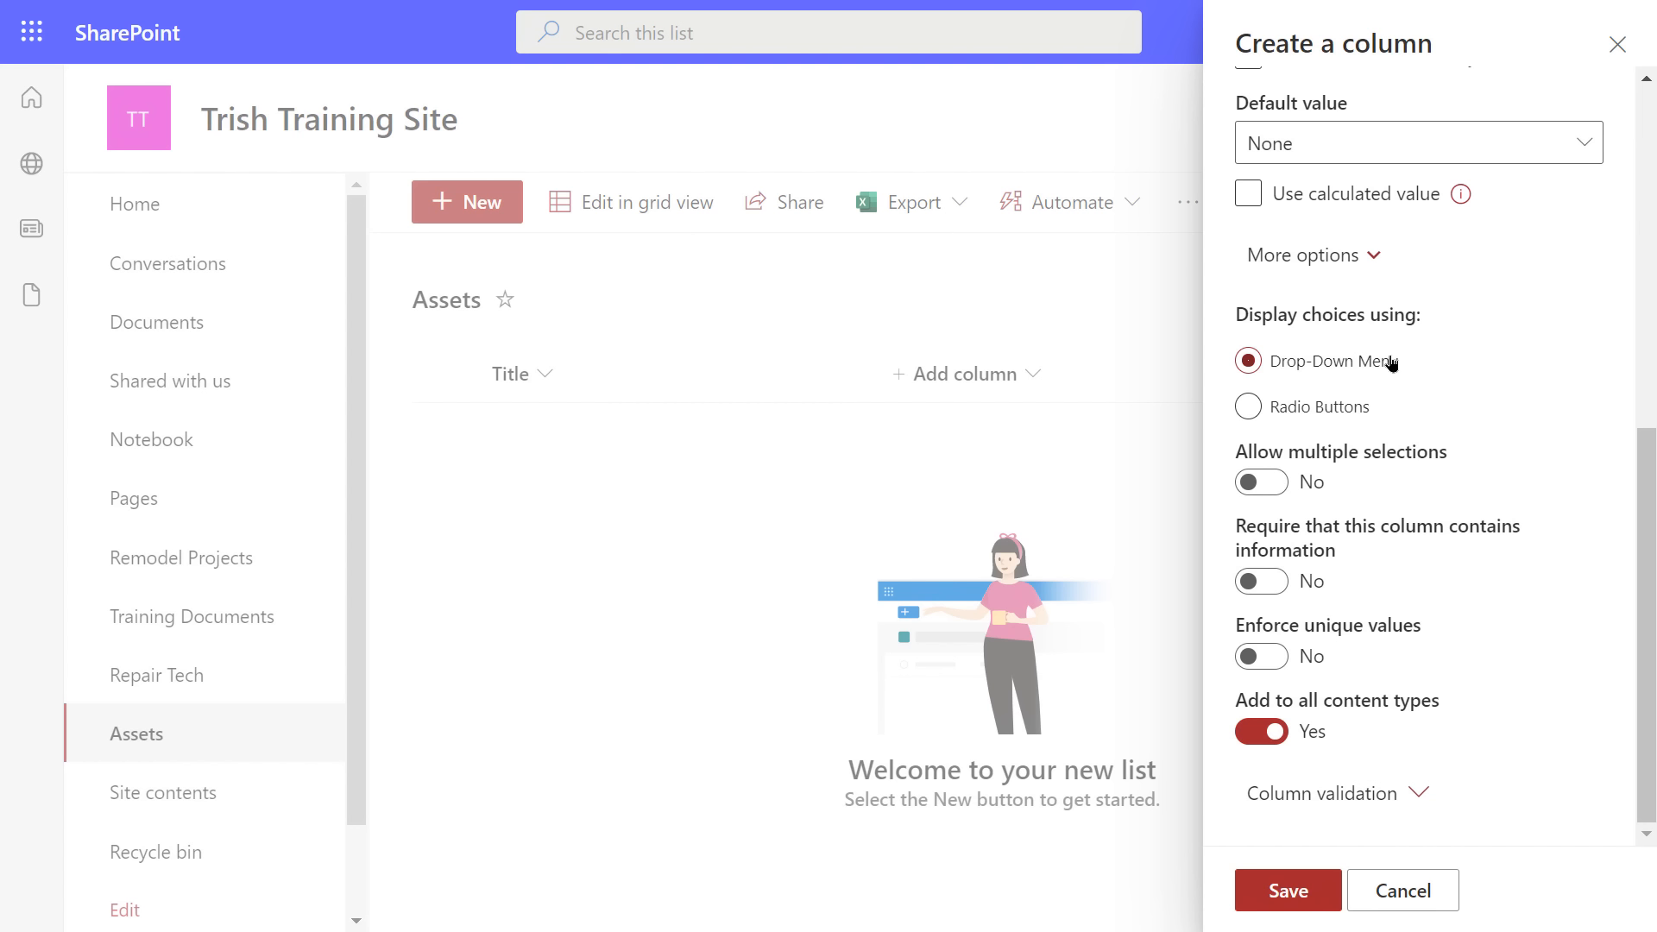
pyautogui.click(1248, 407)
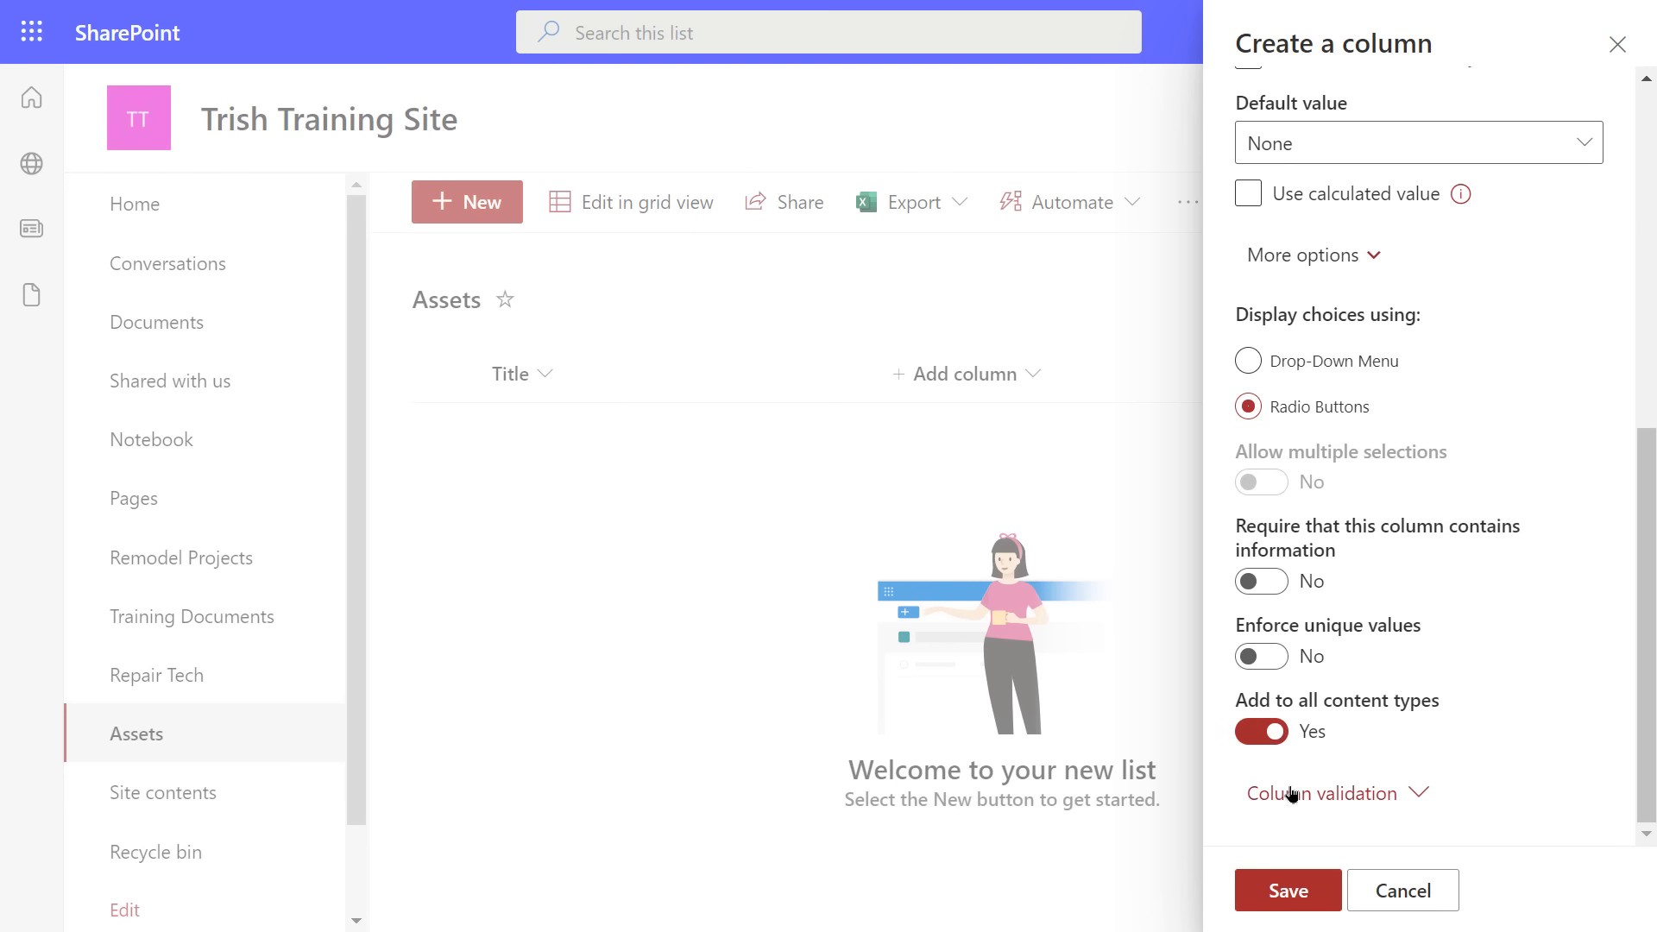
pyautogui.click(1285, 892)
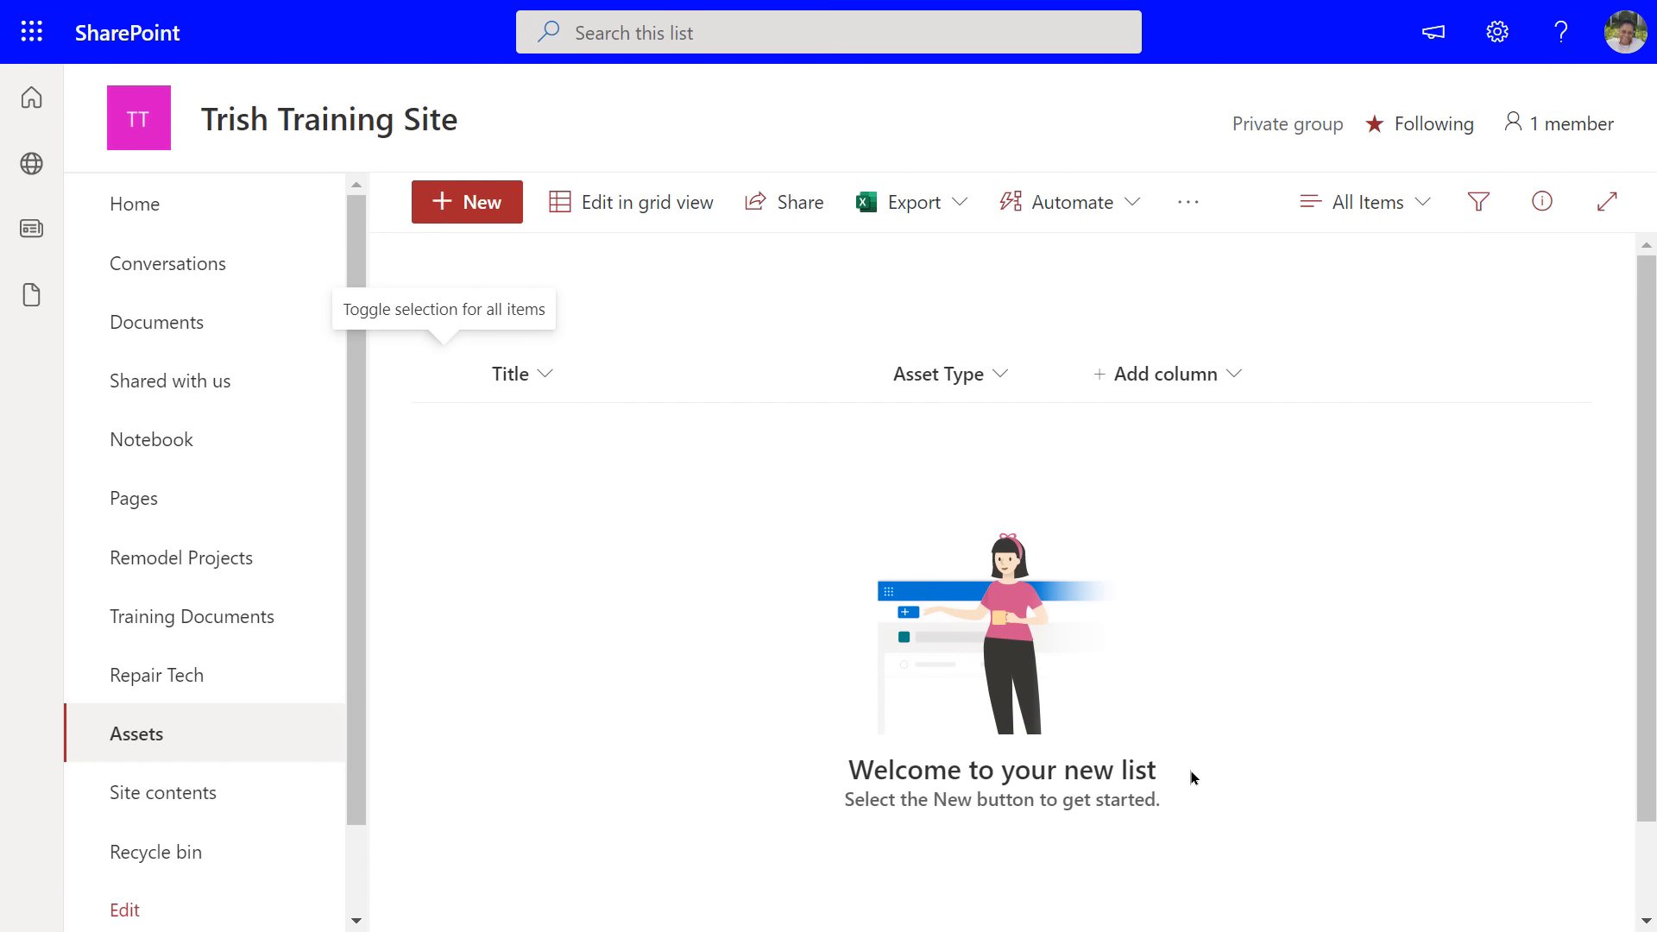
# - Start a new column in the Assets list named "Repair Tech" with the Lookup information type
pyautogui.click(1182, 381)
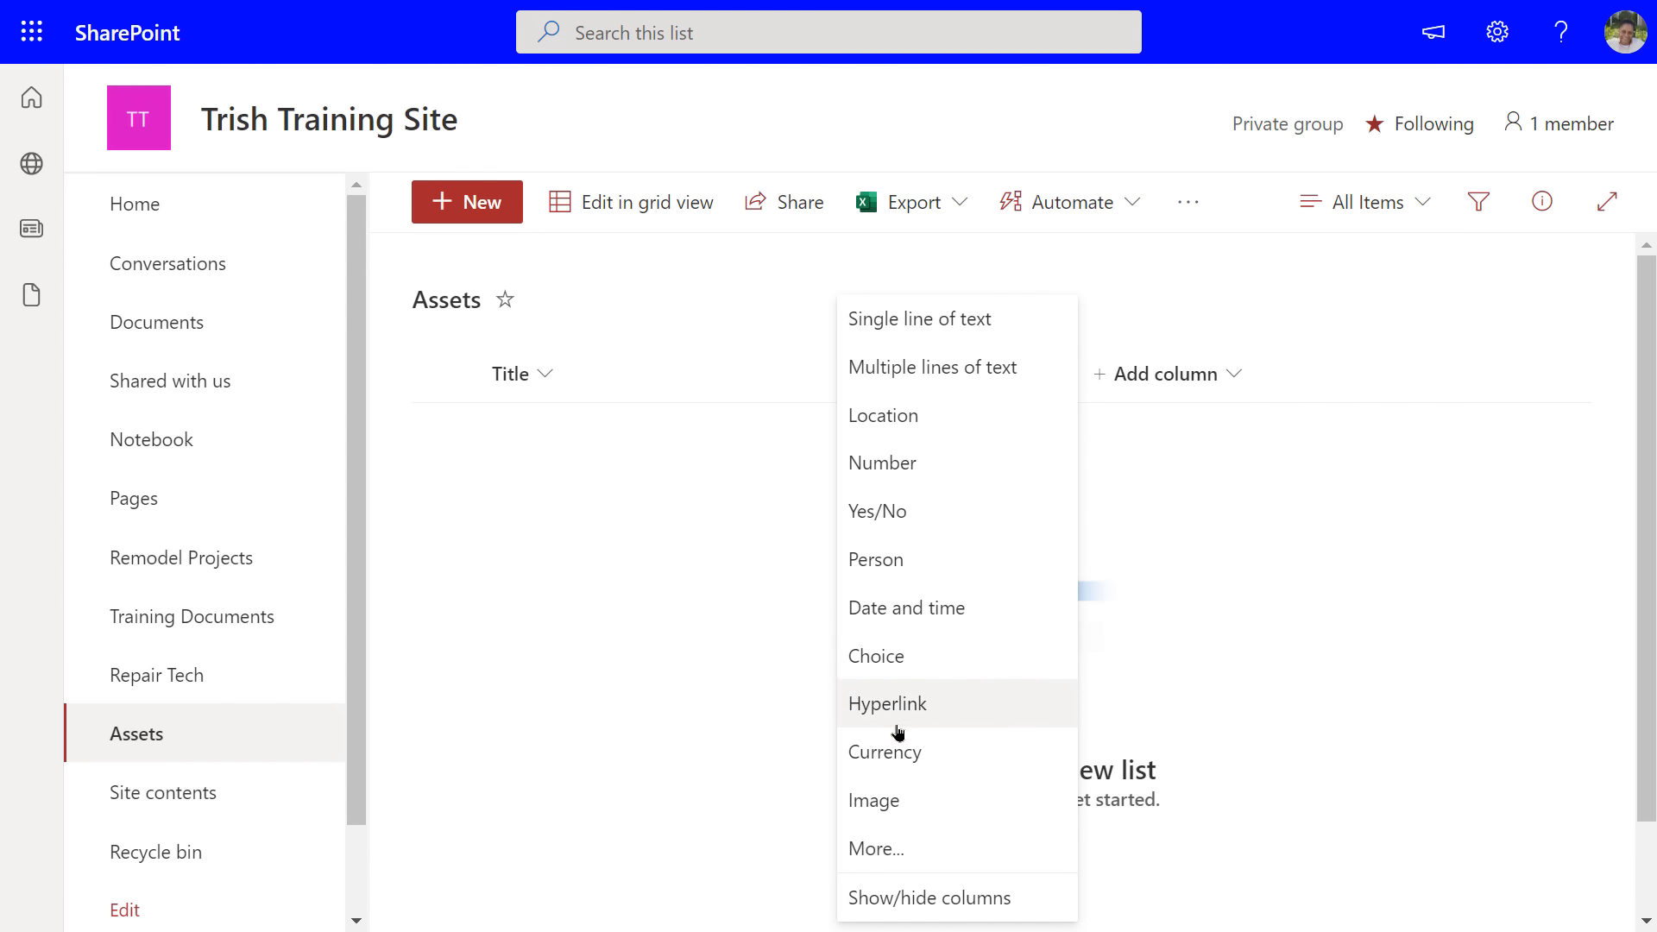
pyautogui.click(878, 850)
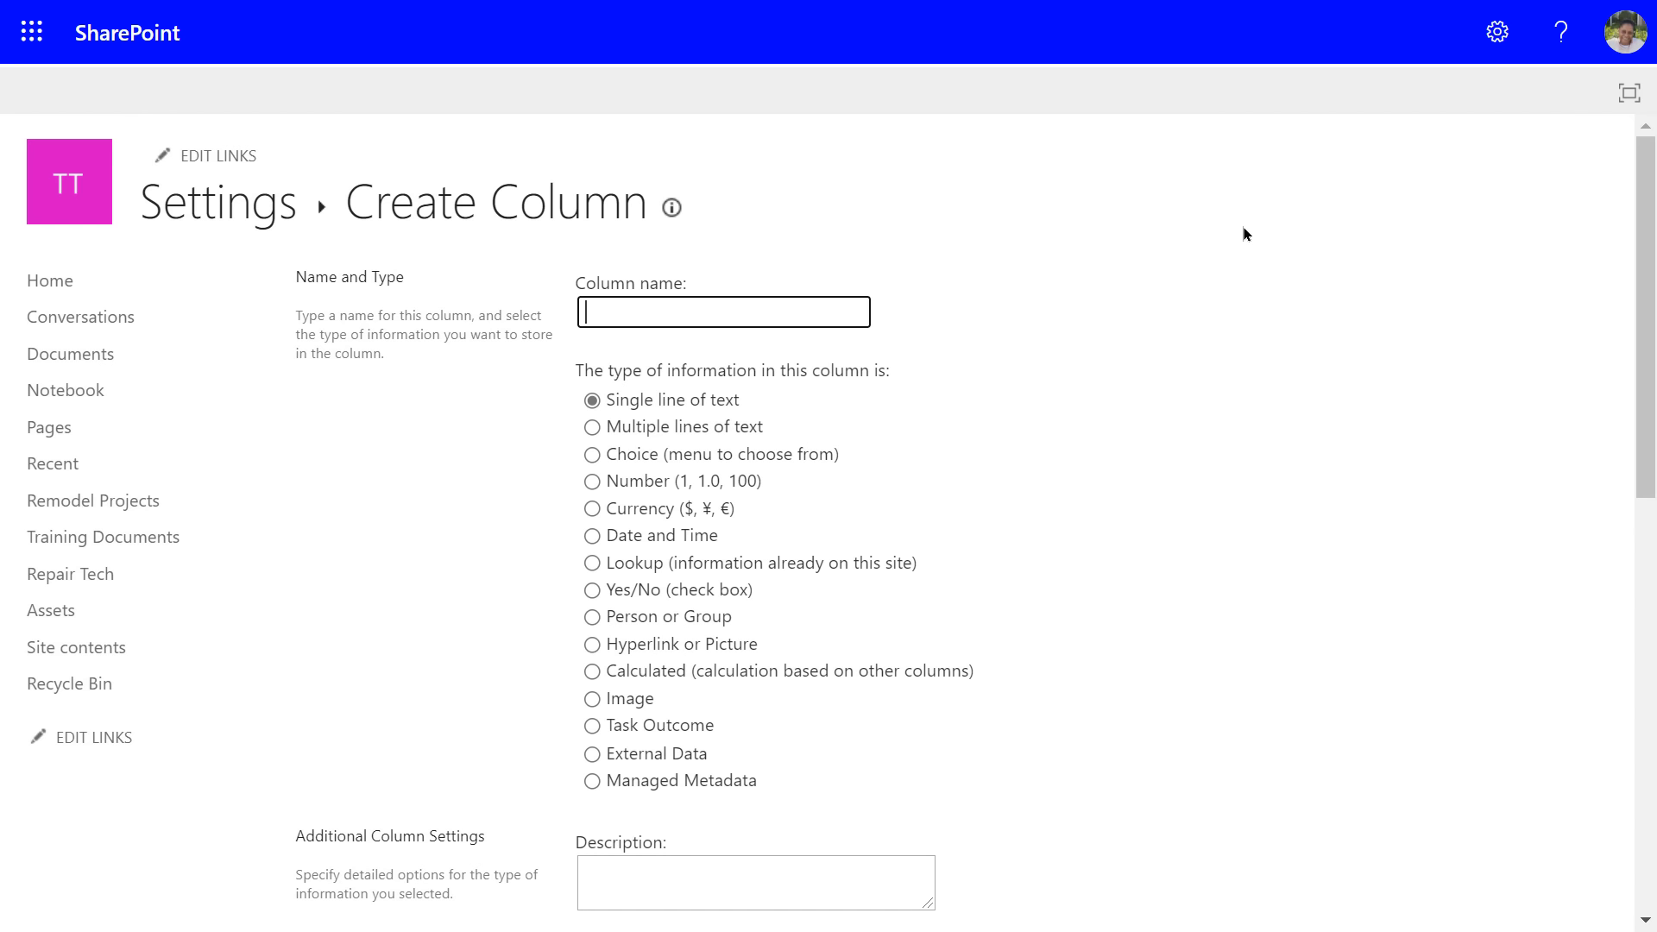
pyautogui.write('Repair Tech')
pyautogui.click(591, 564)
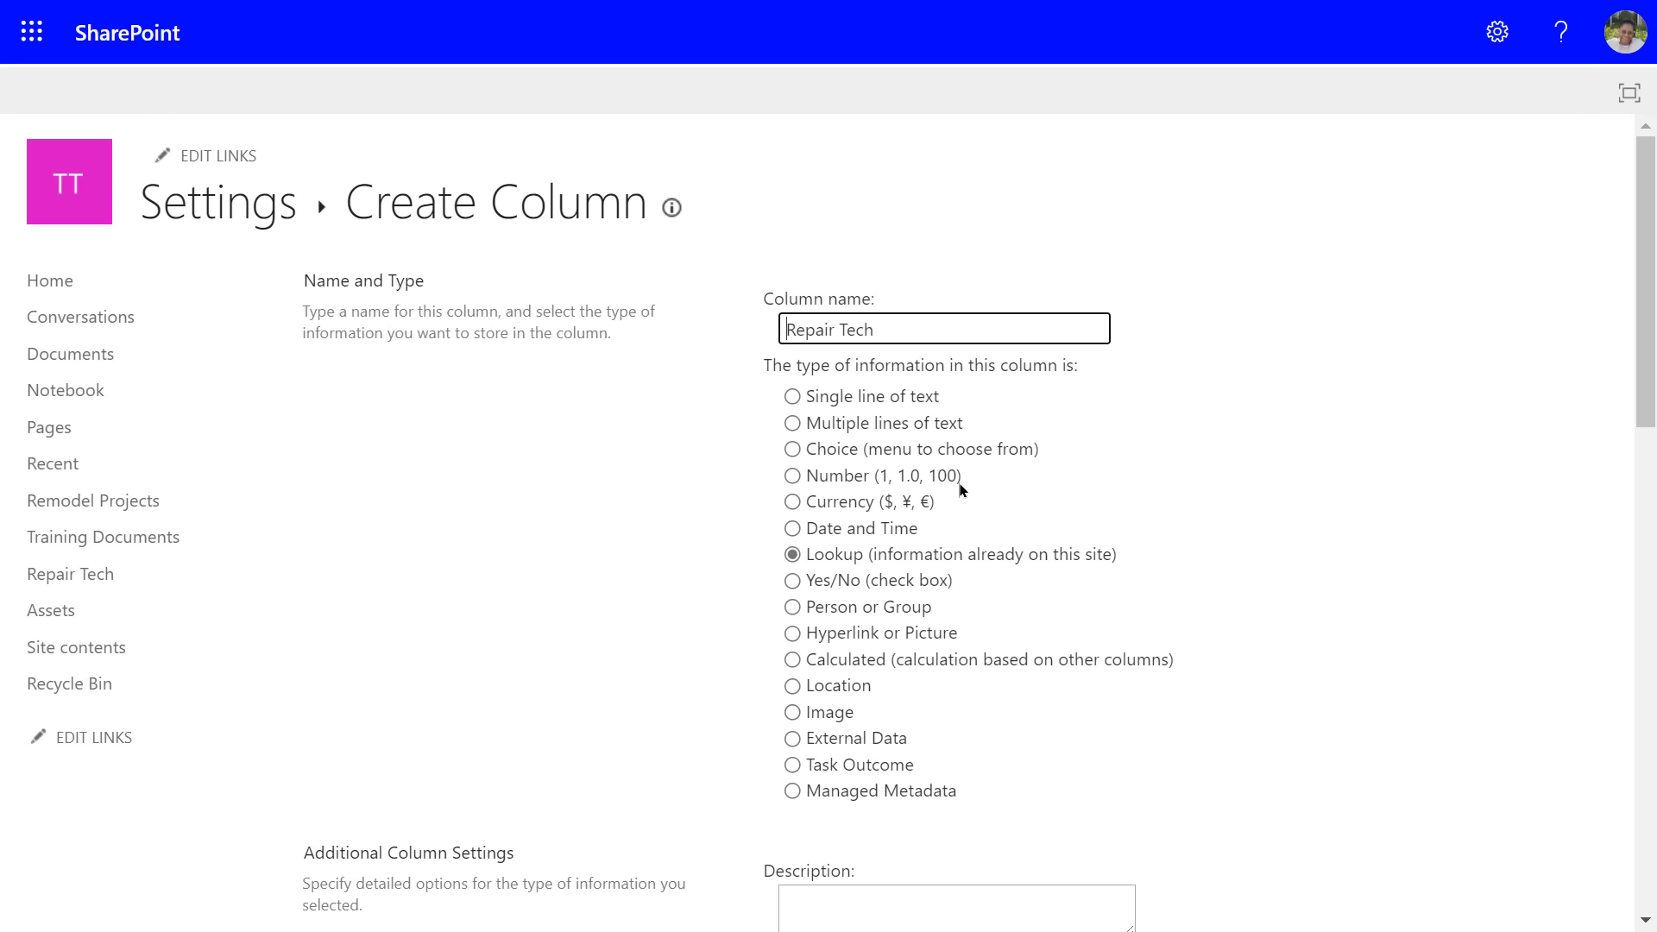
# - Set the Repair Tech lookup column to get its information from the Repair Tech list
pyautogui.scroll(-2, 959, 474)
pyautogui.scroll(-3, 960, 469)
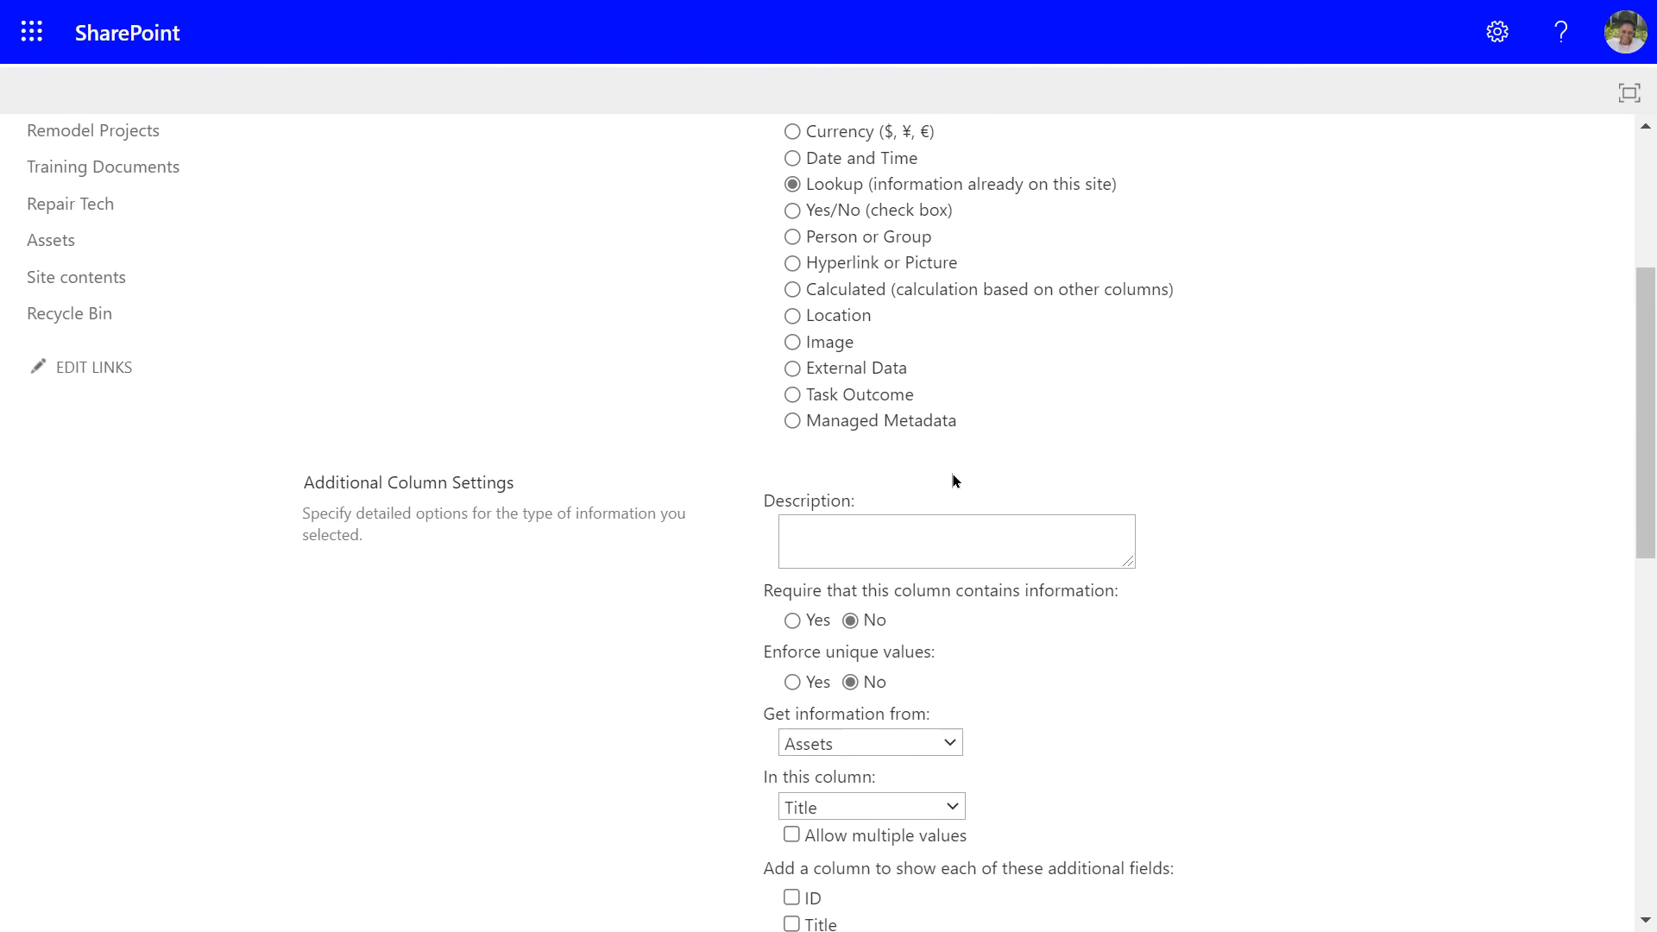
pyautogui.scroll(-2, 854, 462)
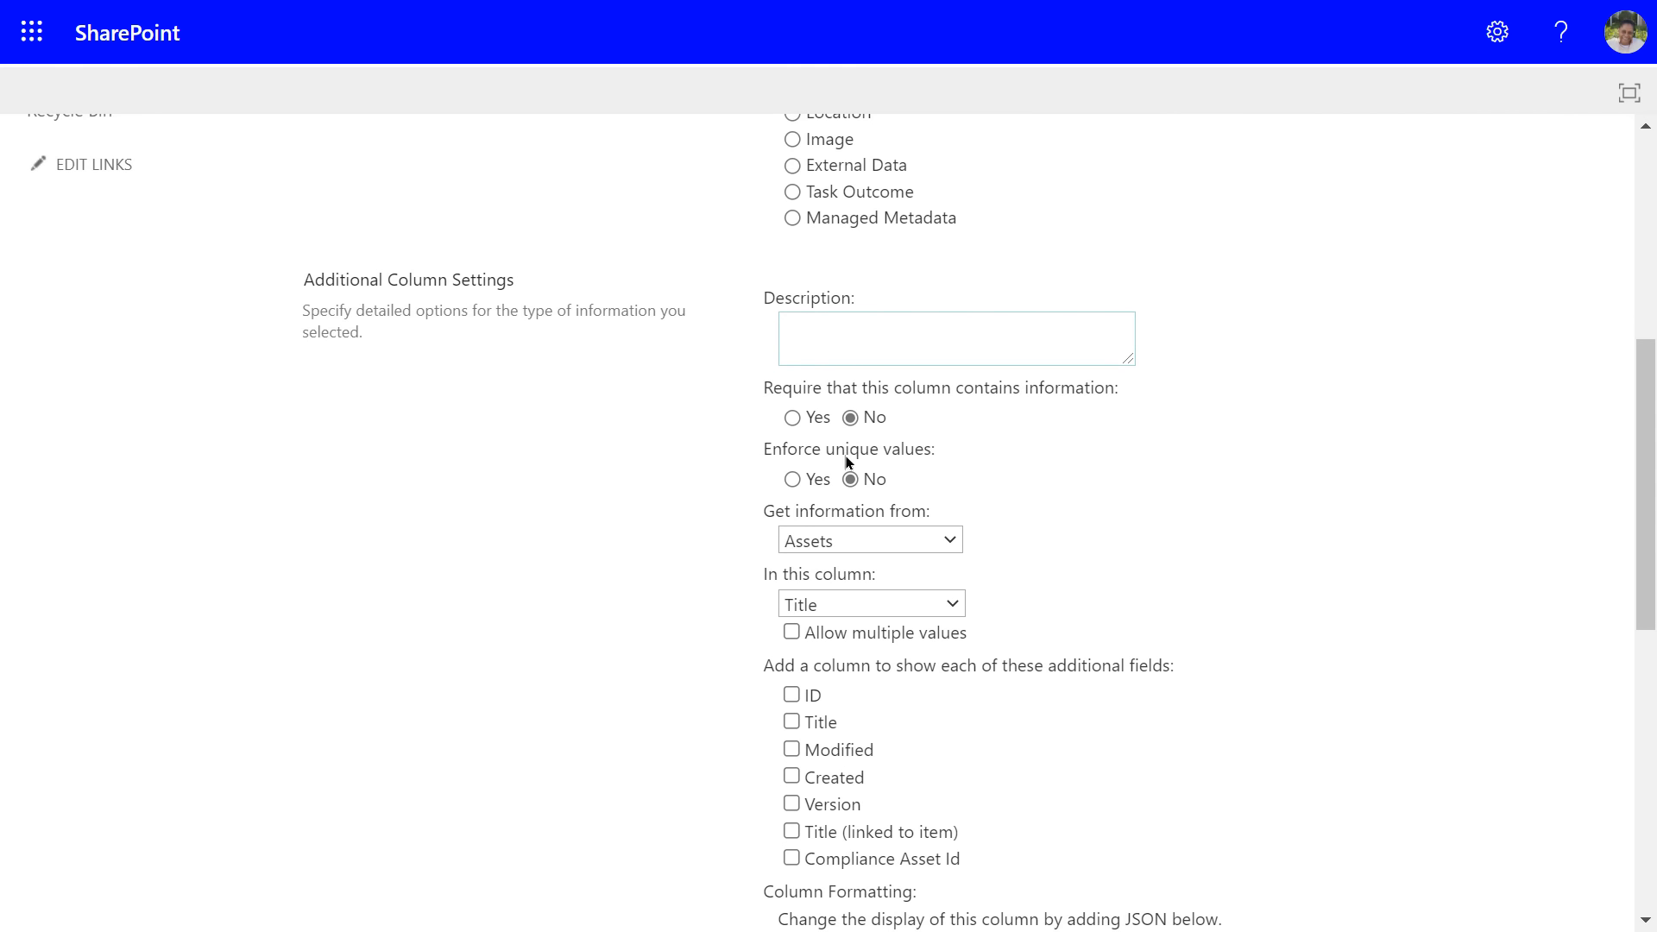
pyautogui.scroll(-2, 897, 434)
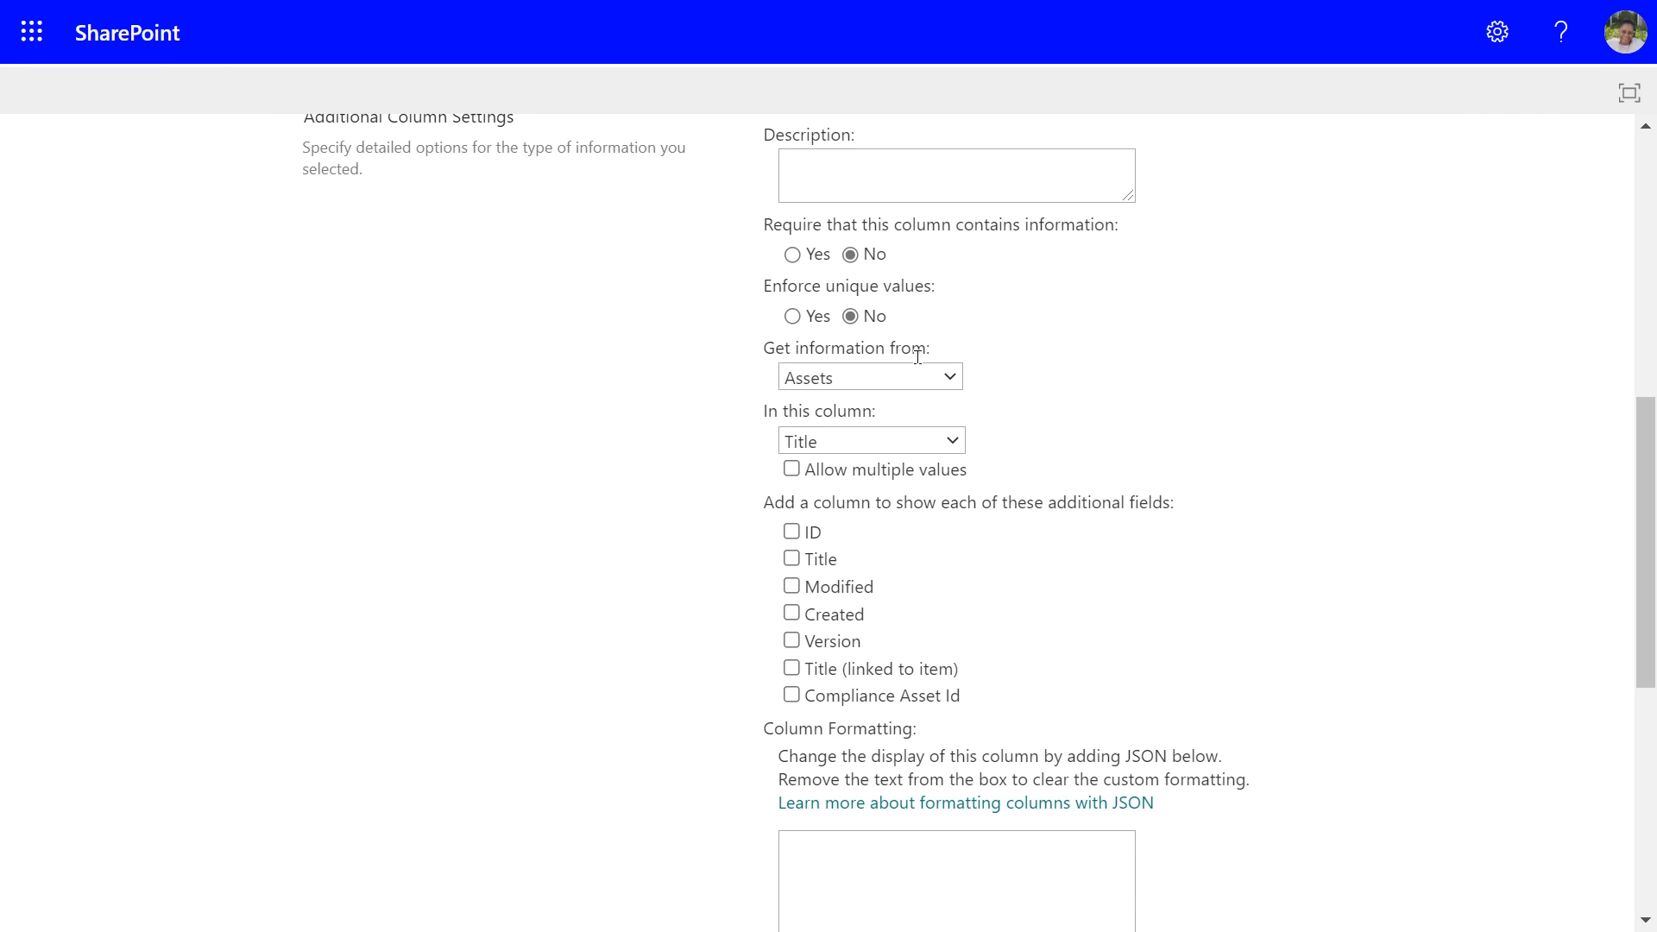
pyautogui.click(953, 377)
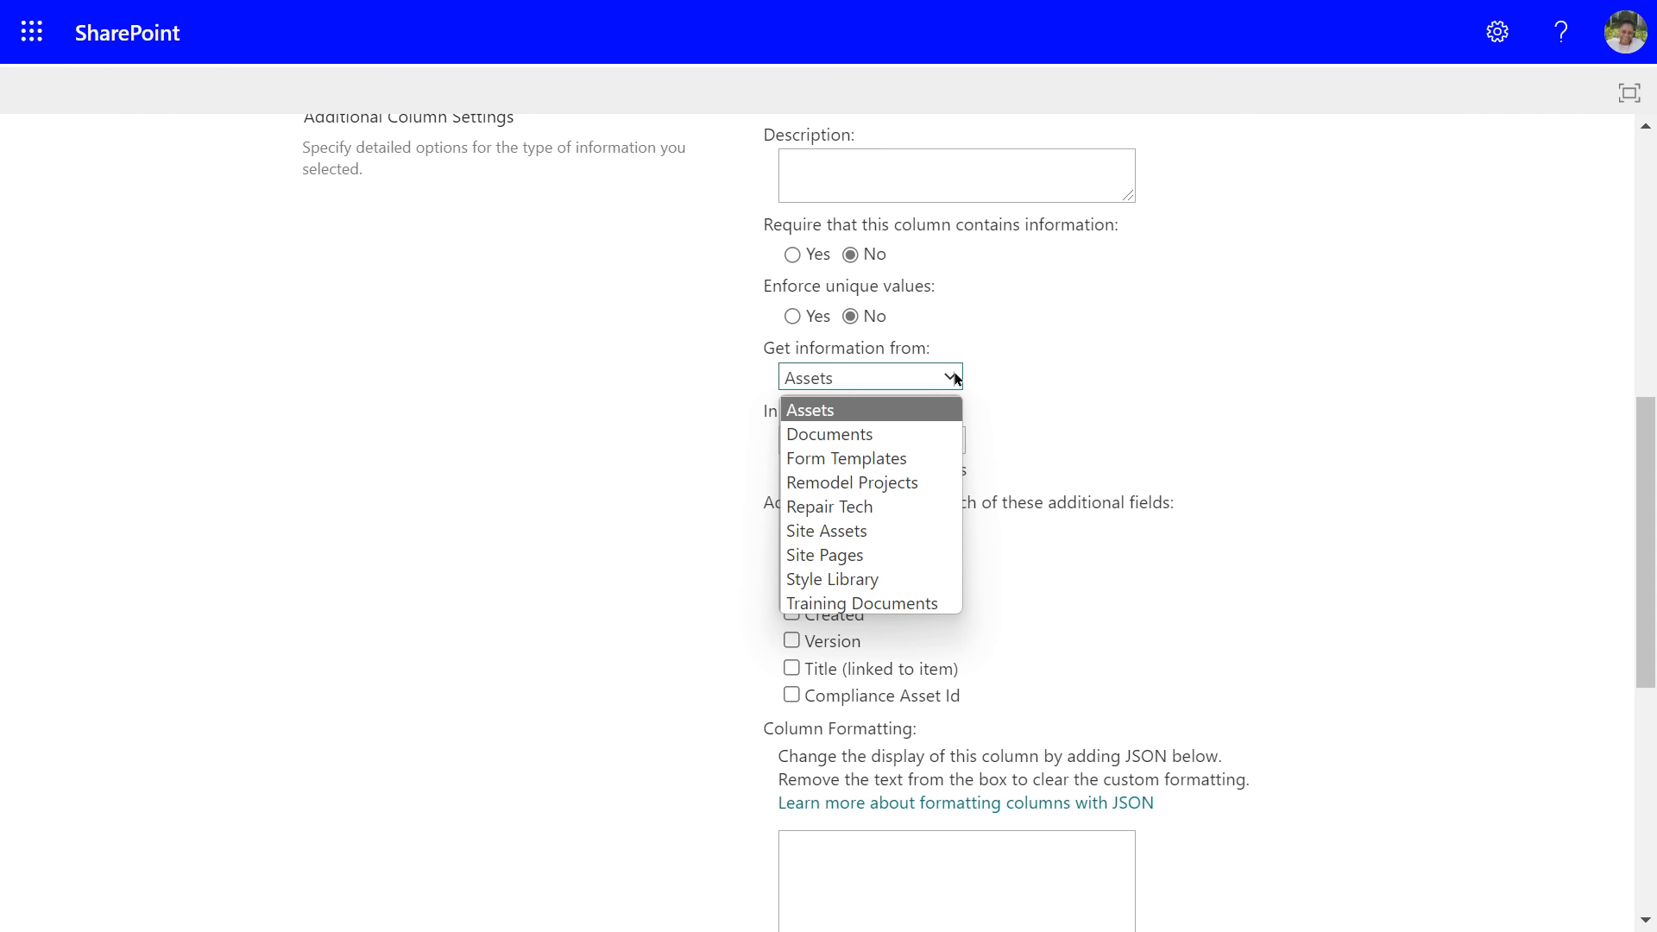
pyautogui.click(845, 513)
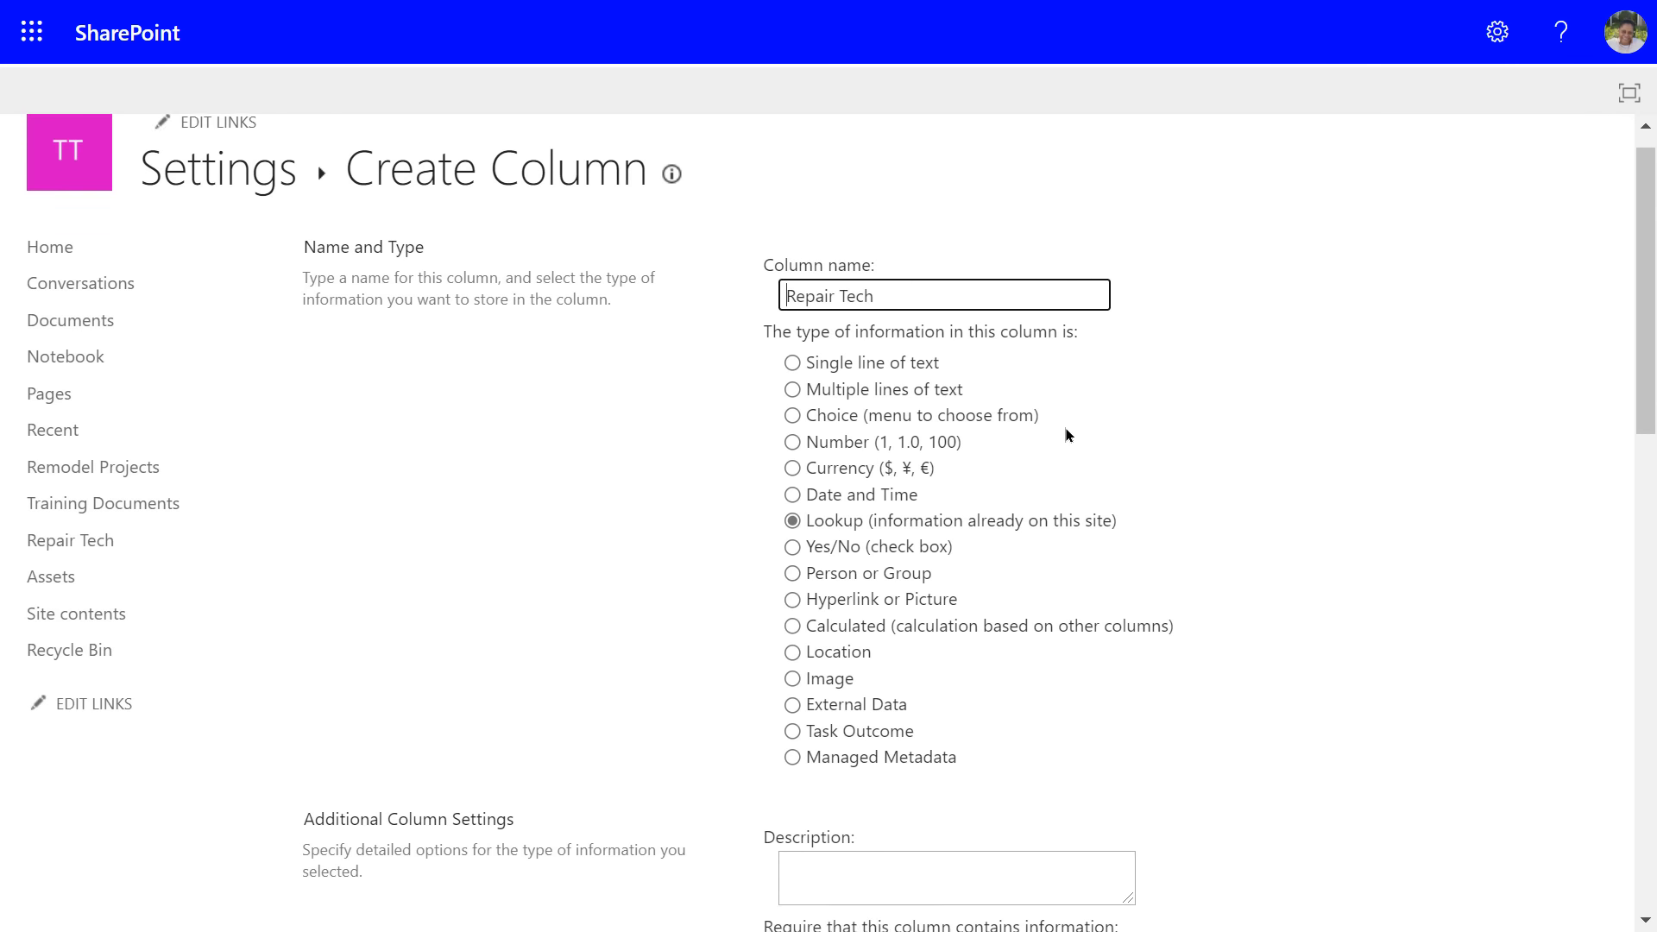
# - Choose Email as the source column for the Repair Tech lookup and save the new column
pyautogui.scroll(-5, 1064, 426)
pyautogui.scroll(-5, 1066, 429)
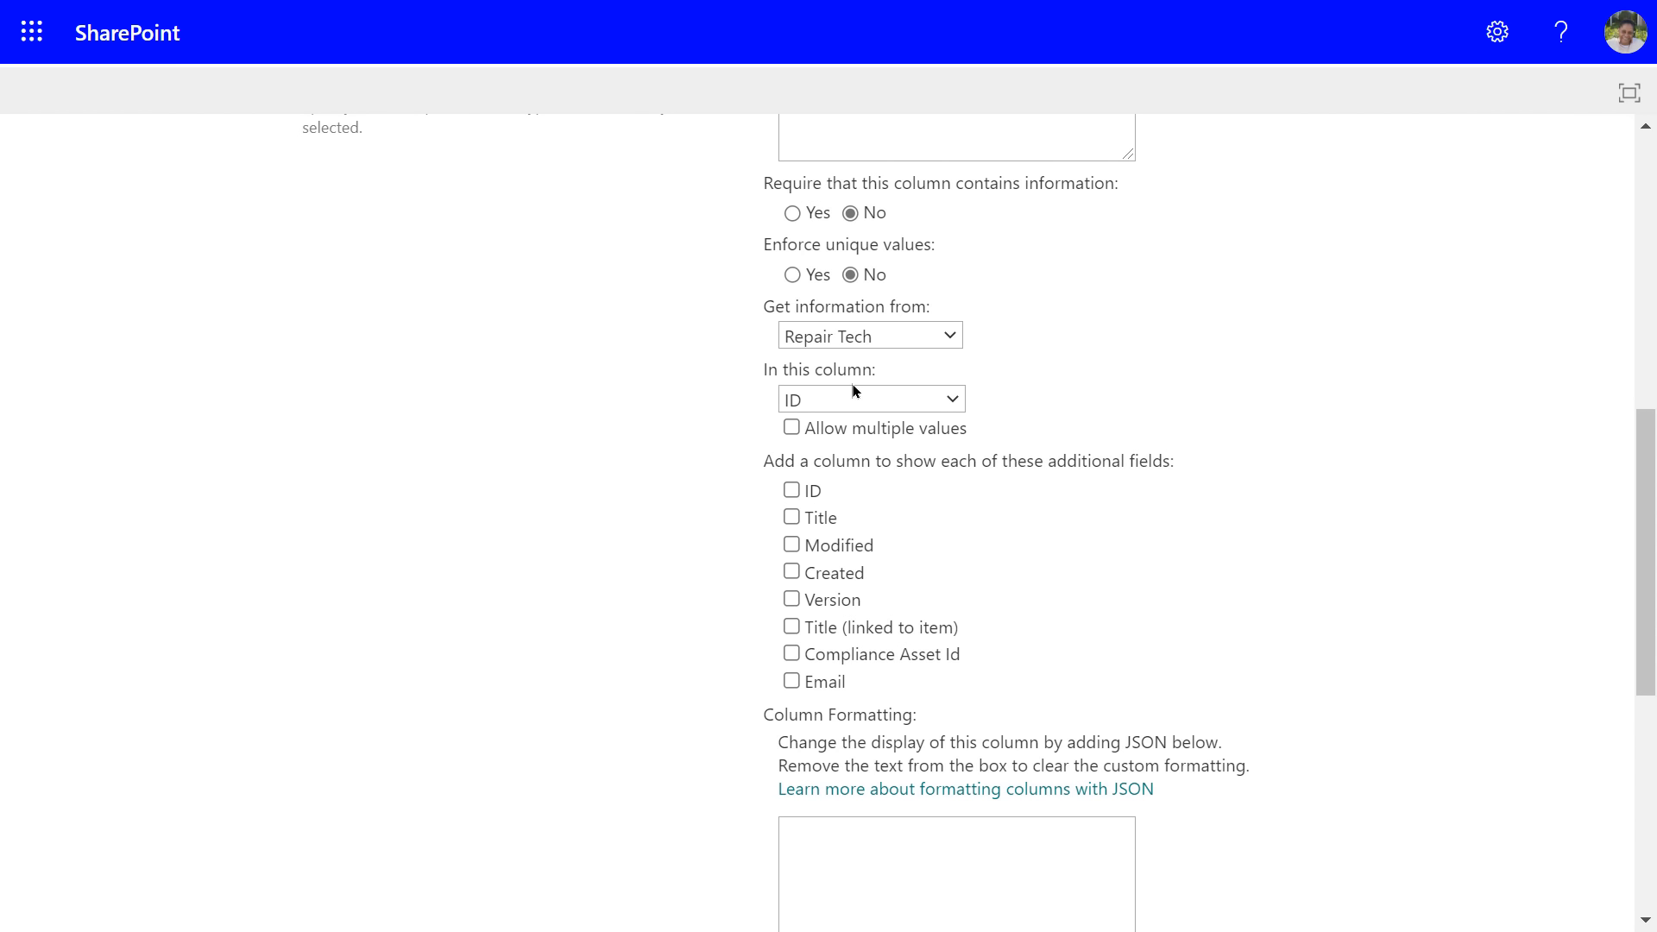
pyautogui.click(951, 401)
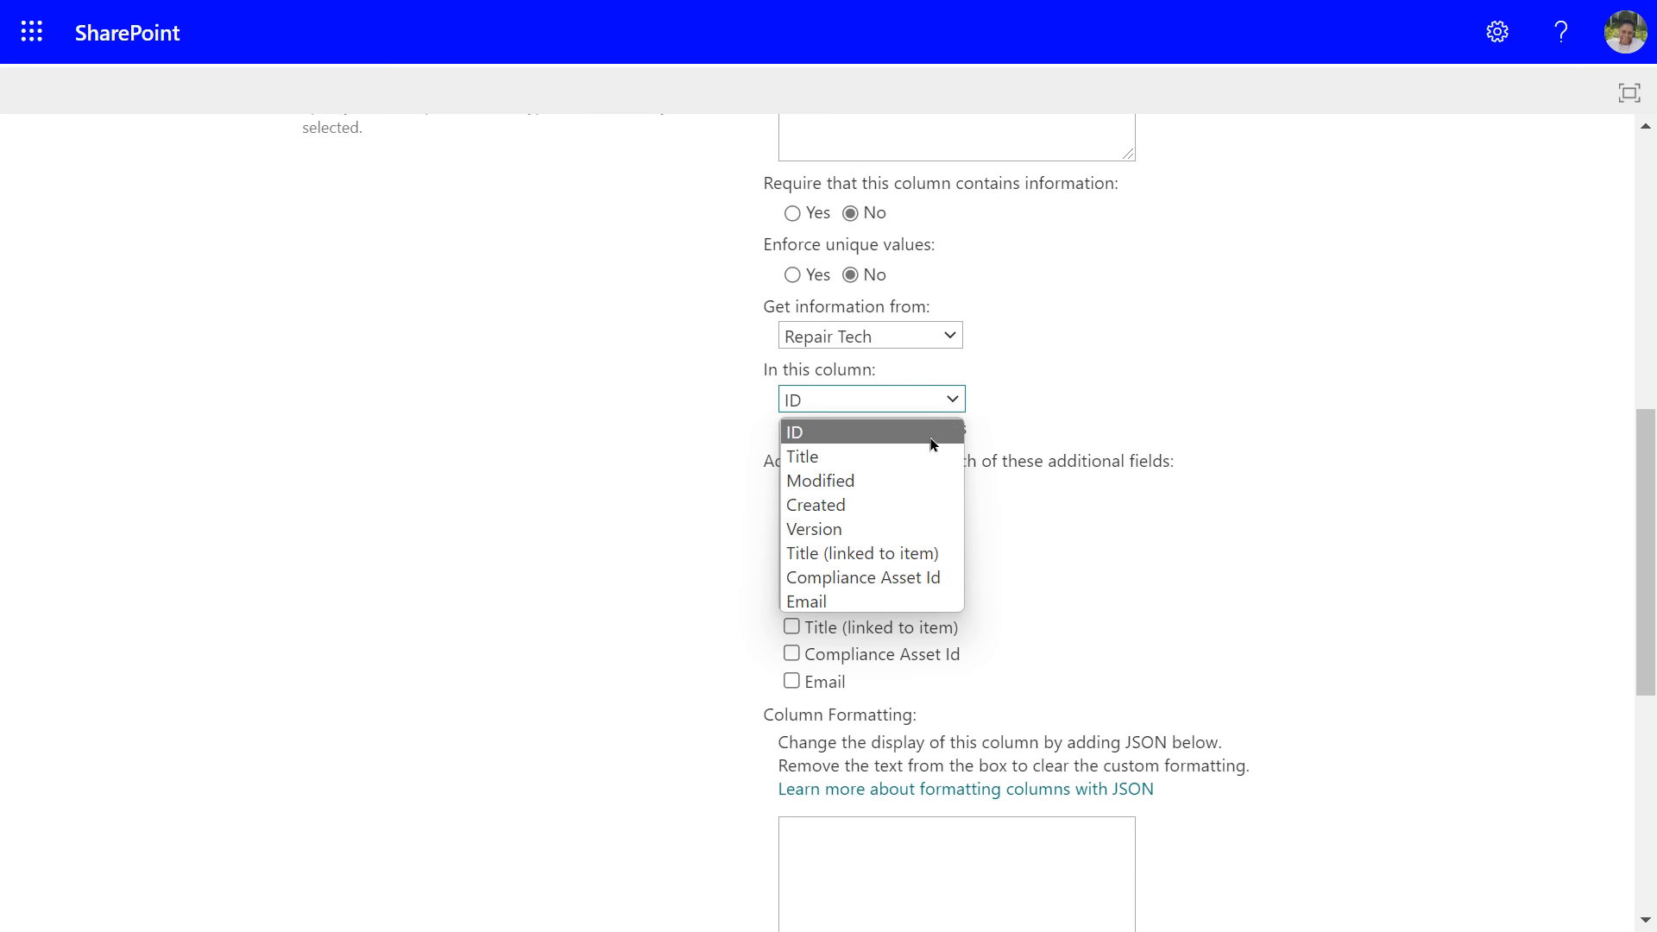
pyautogui.click(833, 601)
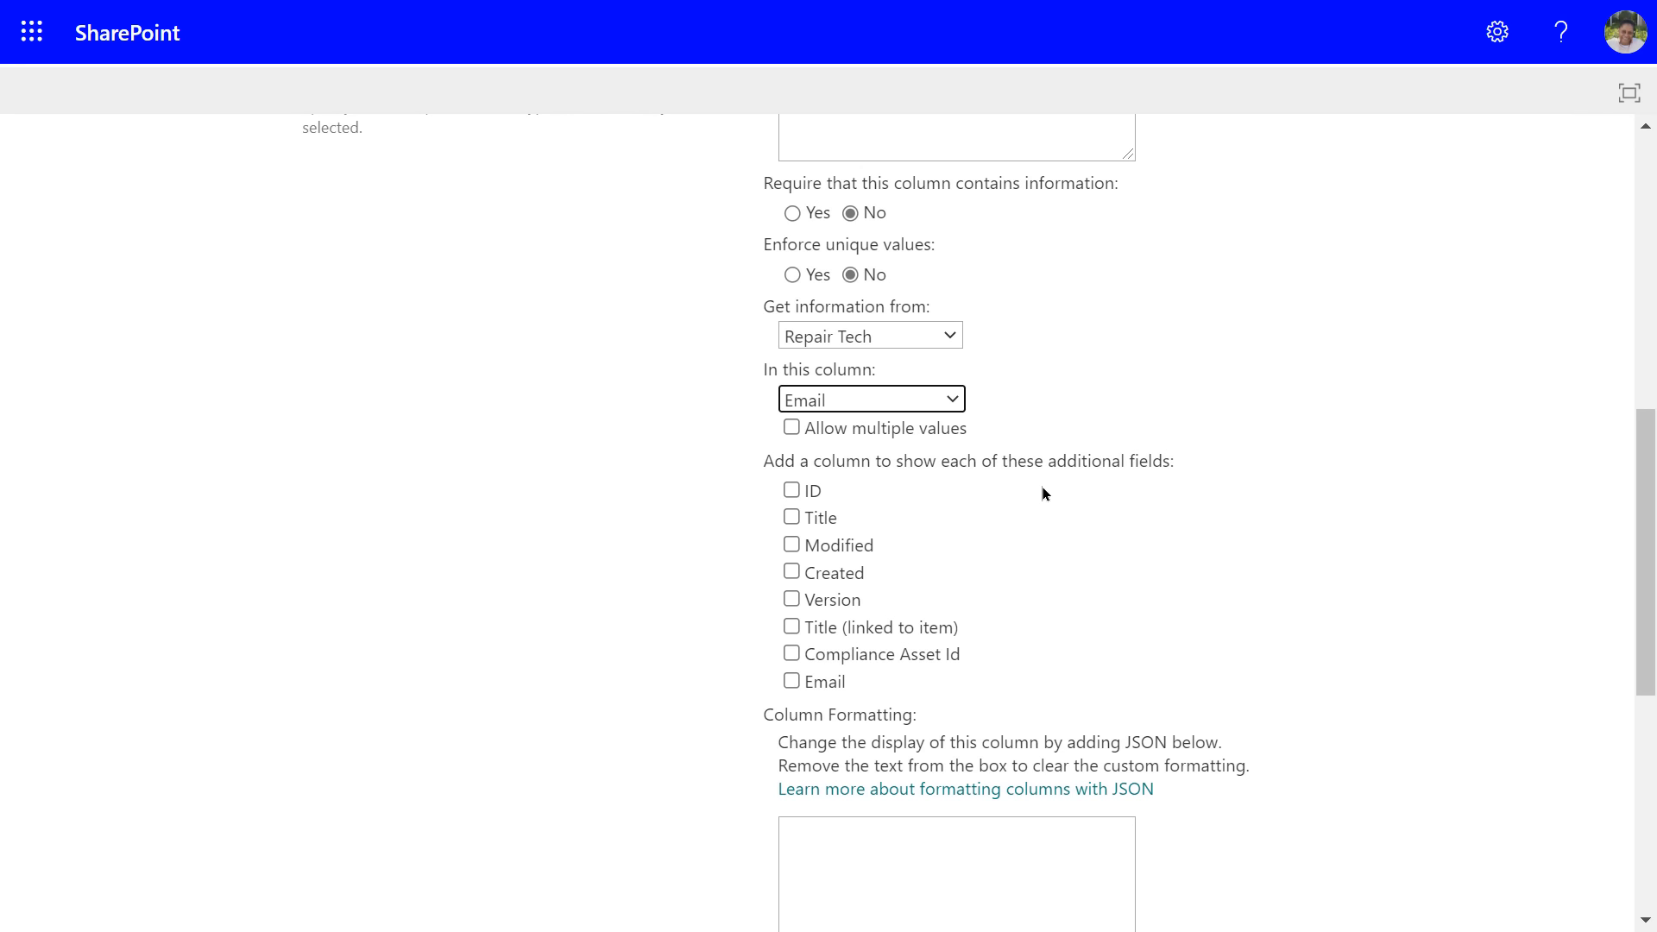
pyautogui.scroll(-5, 1078, 548)
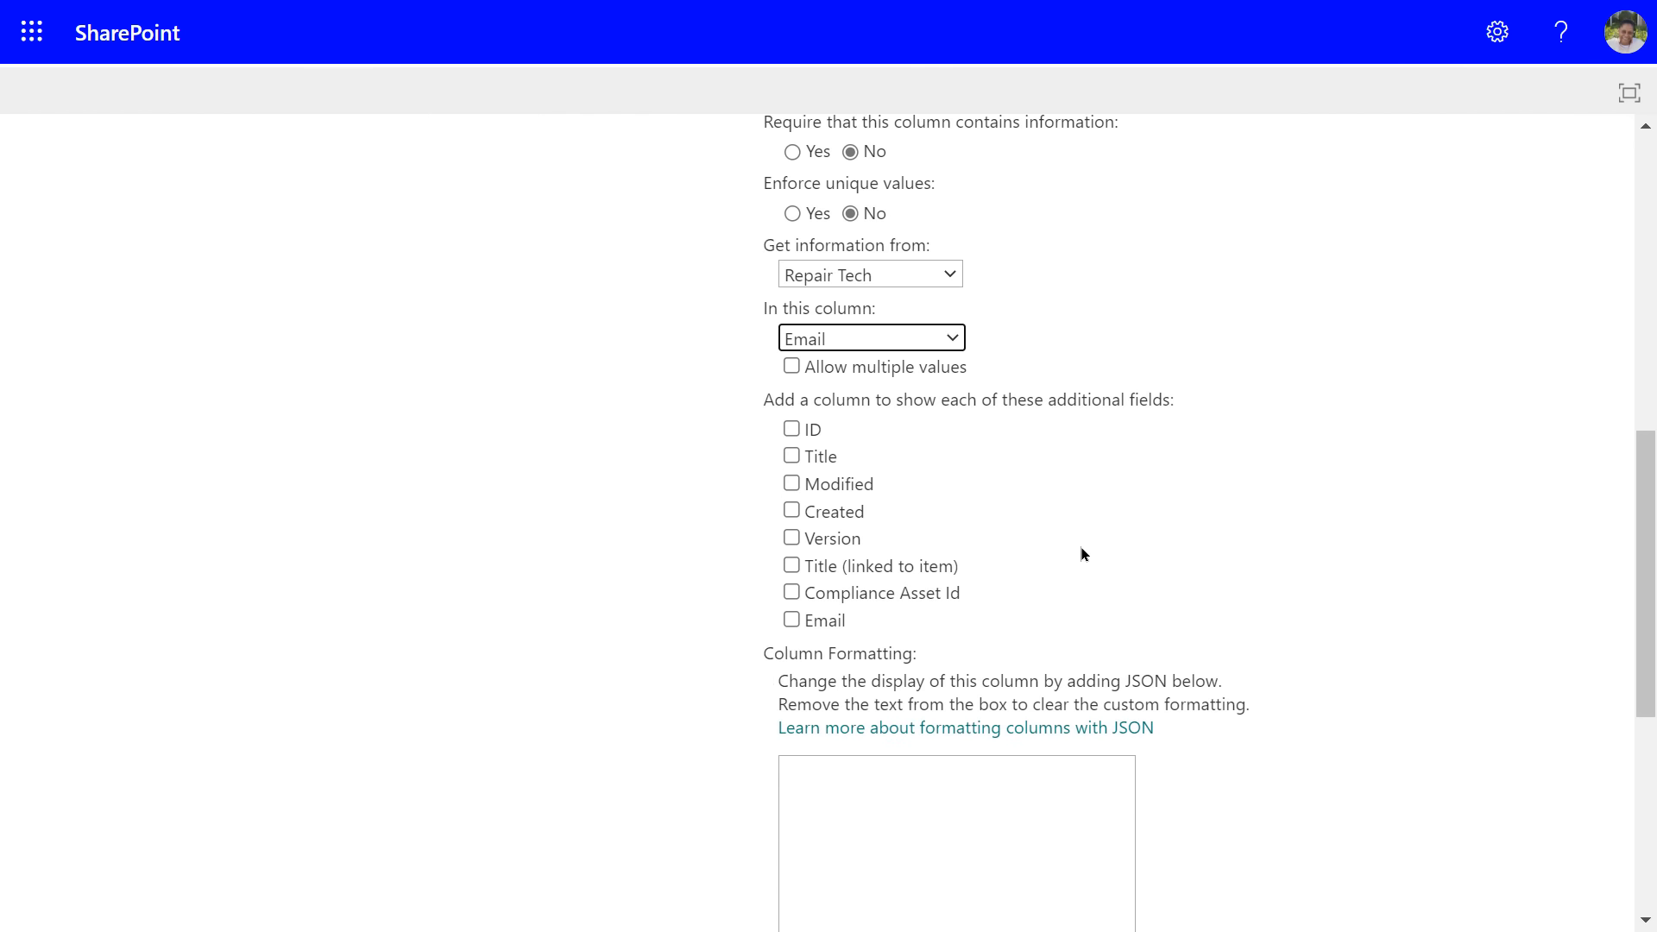
pyautogui.scroll(-2, 1074, 545)
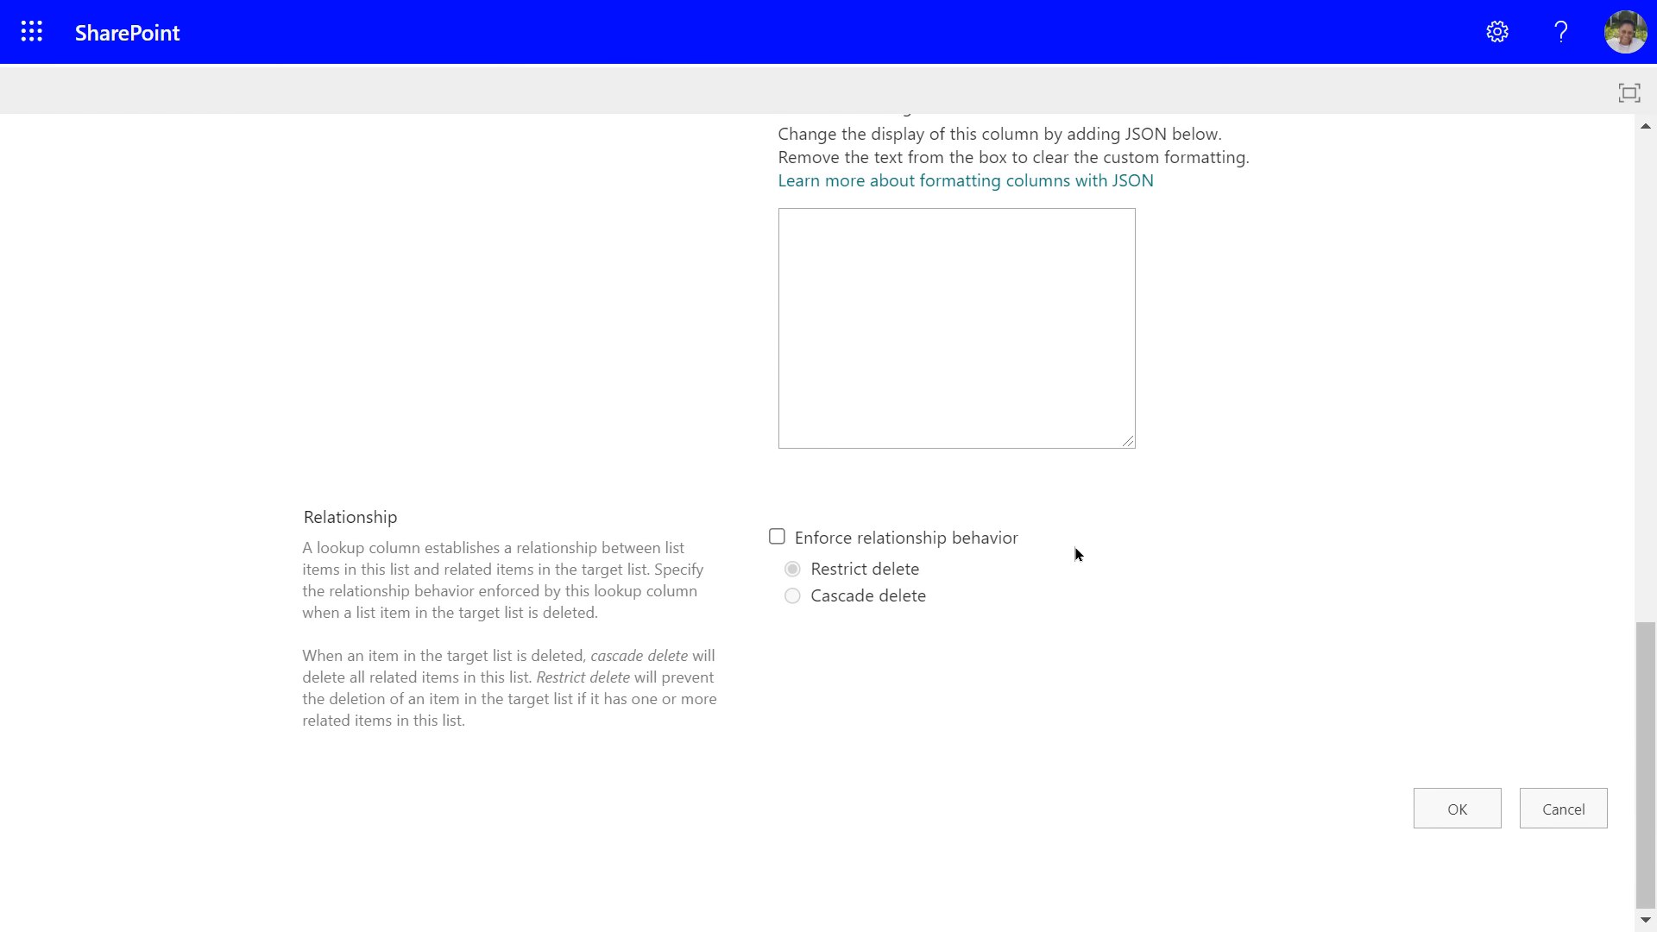
pyautogui.click(1454, 812)
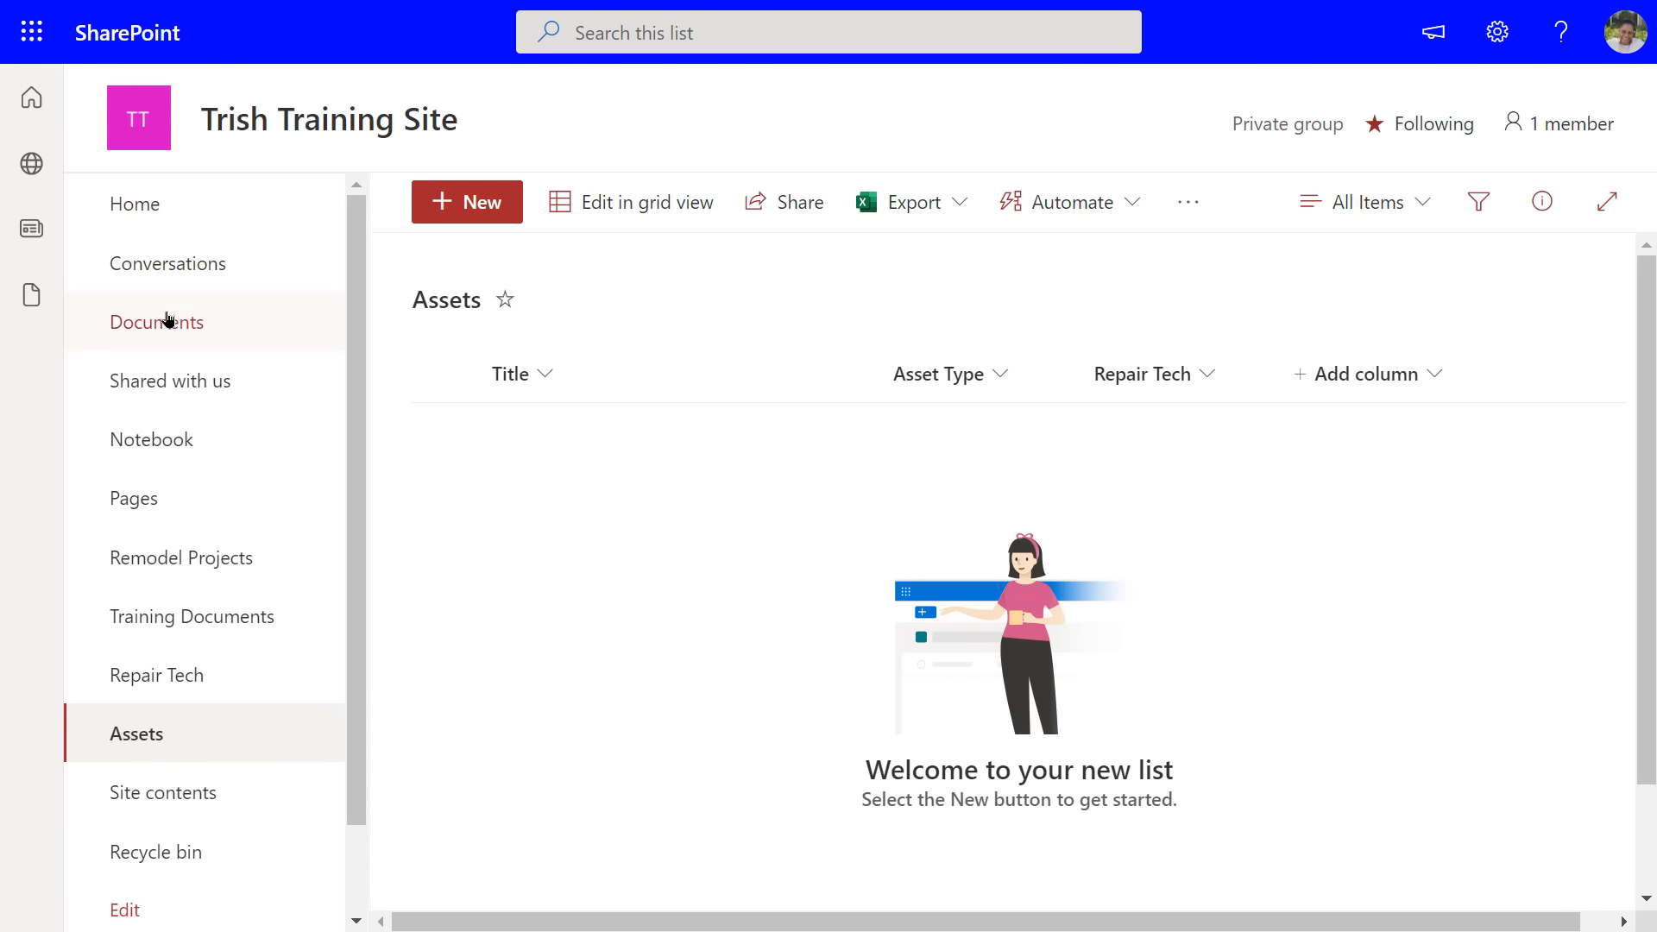
# - Review the entries and Email column of the Repair Tech list, and return to the Assets list
pyautogui.click(161, 674)
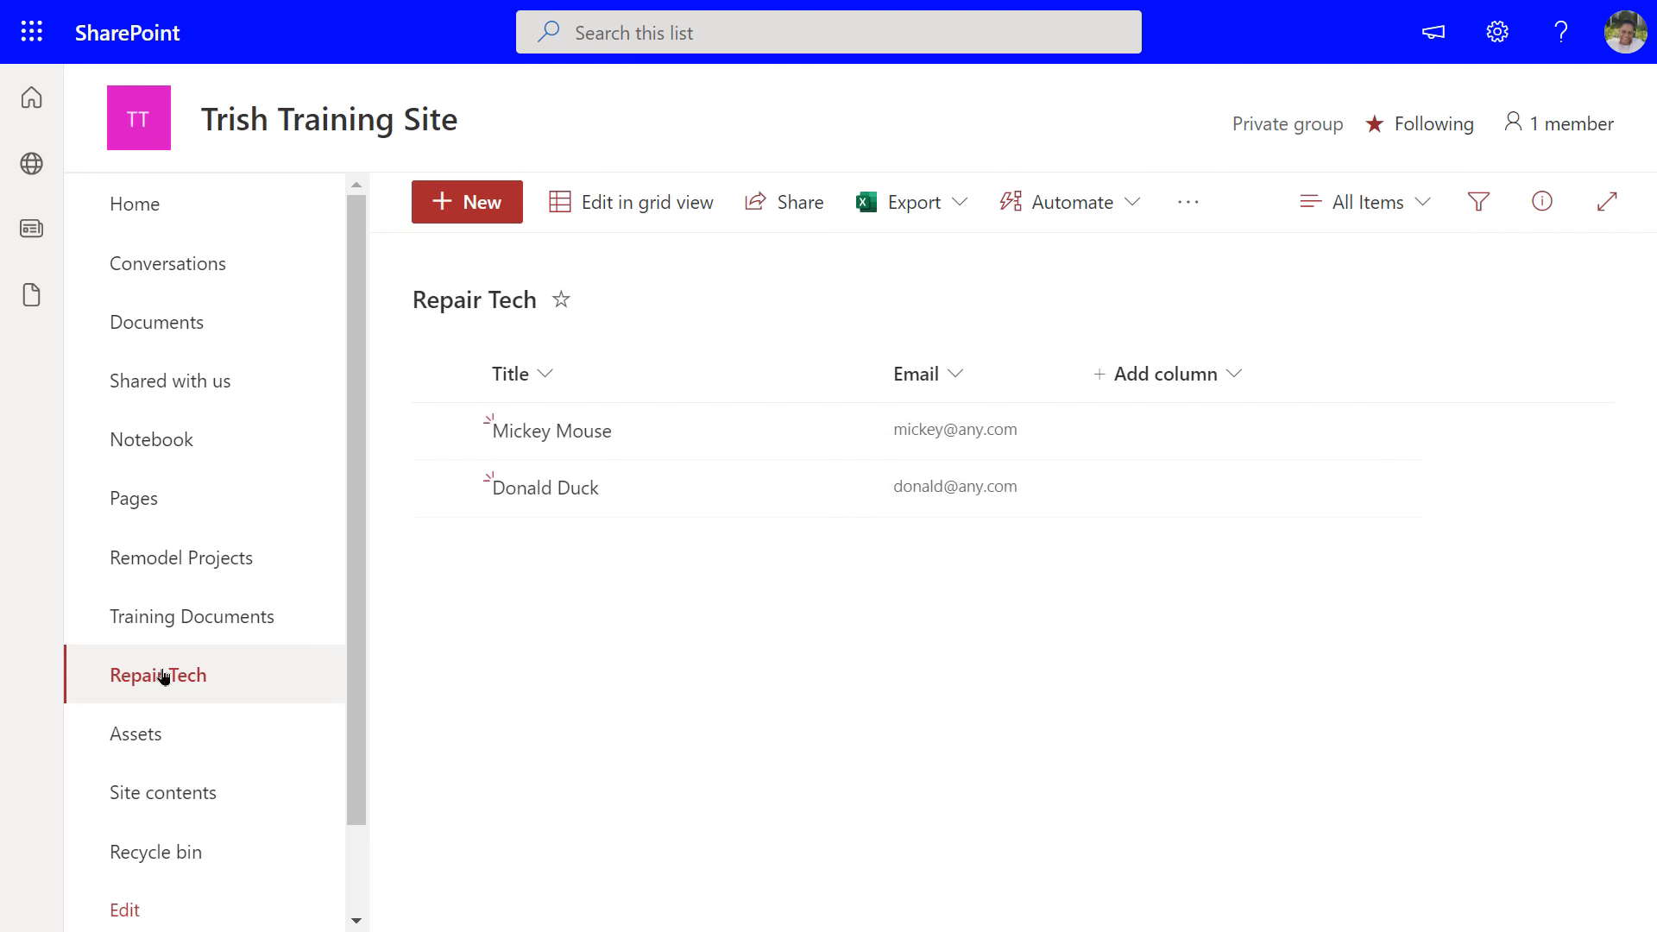
pyautogui.click(166, 736)
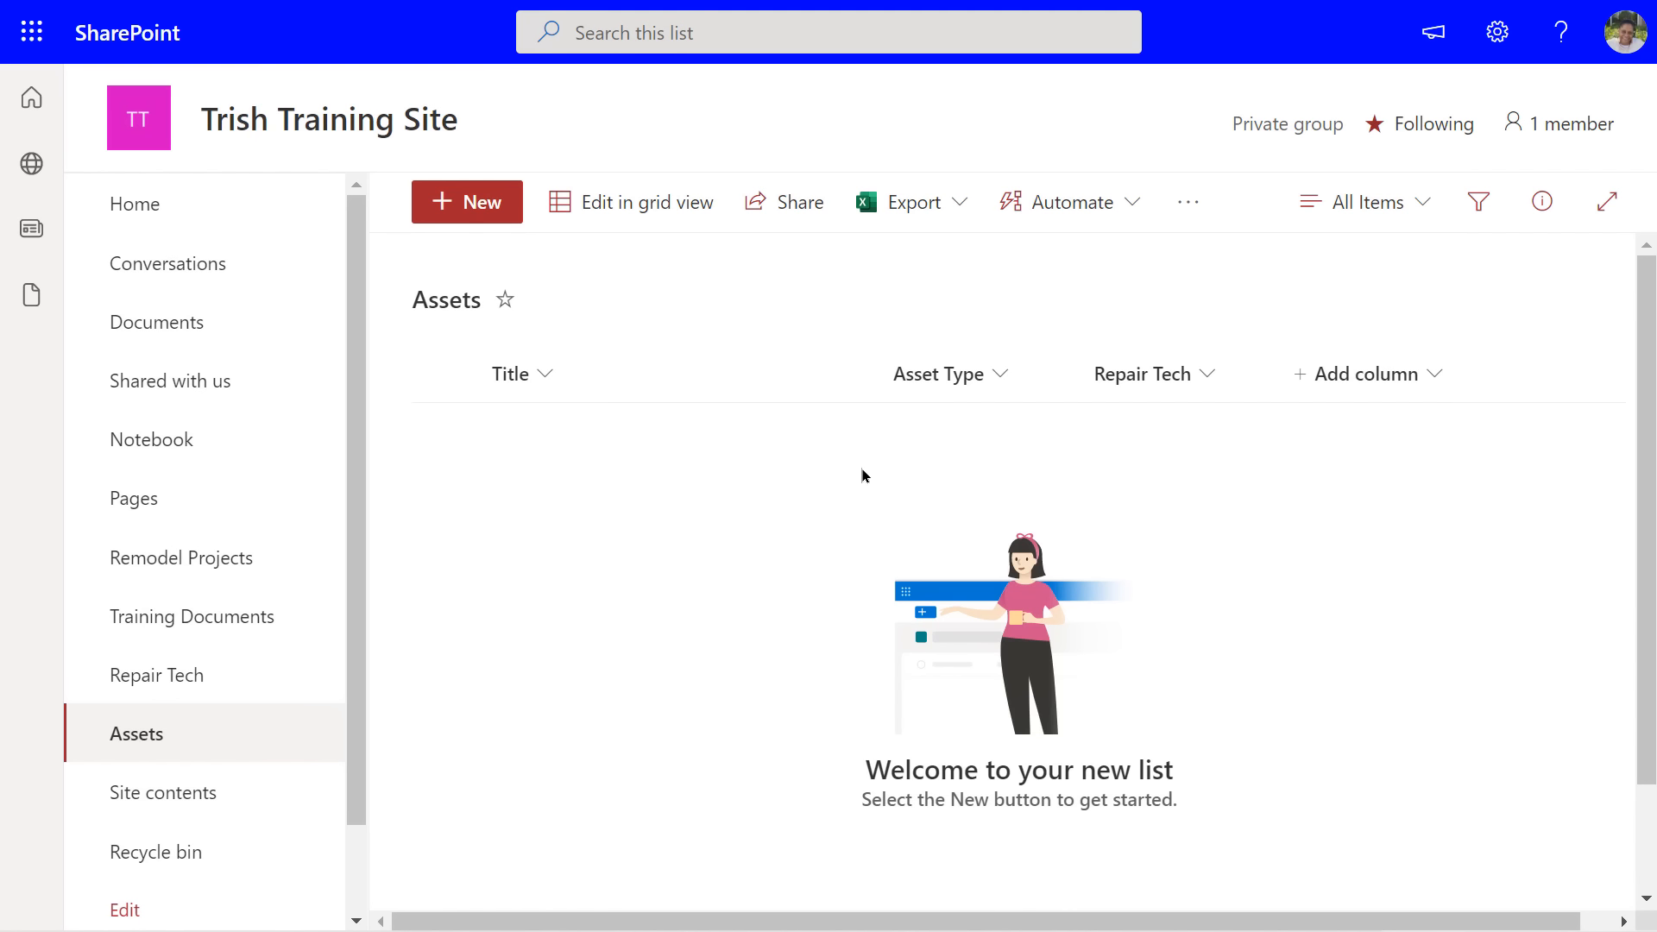
pyautogui.click(160, 736)
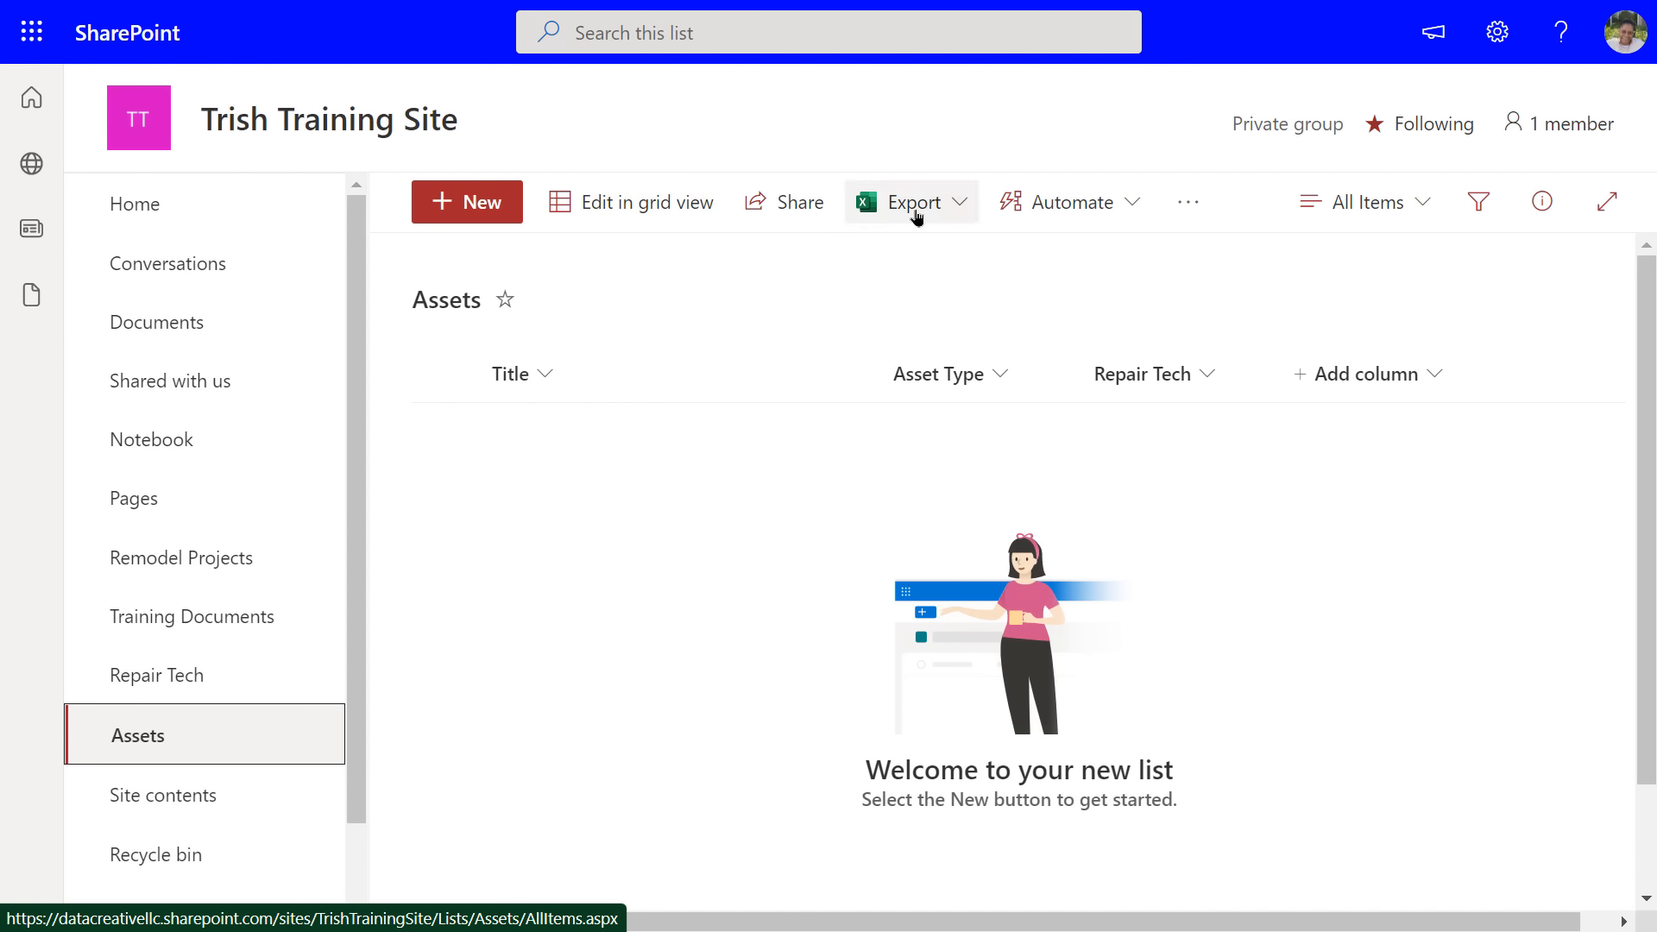
# - Create a Power Apps app from the Assets list, named "Populate SharePoint Assets List"
pyautogui.click(1131, 208)
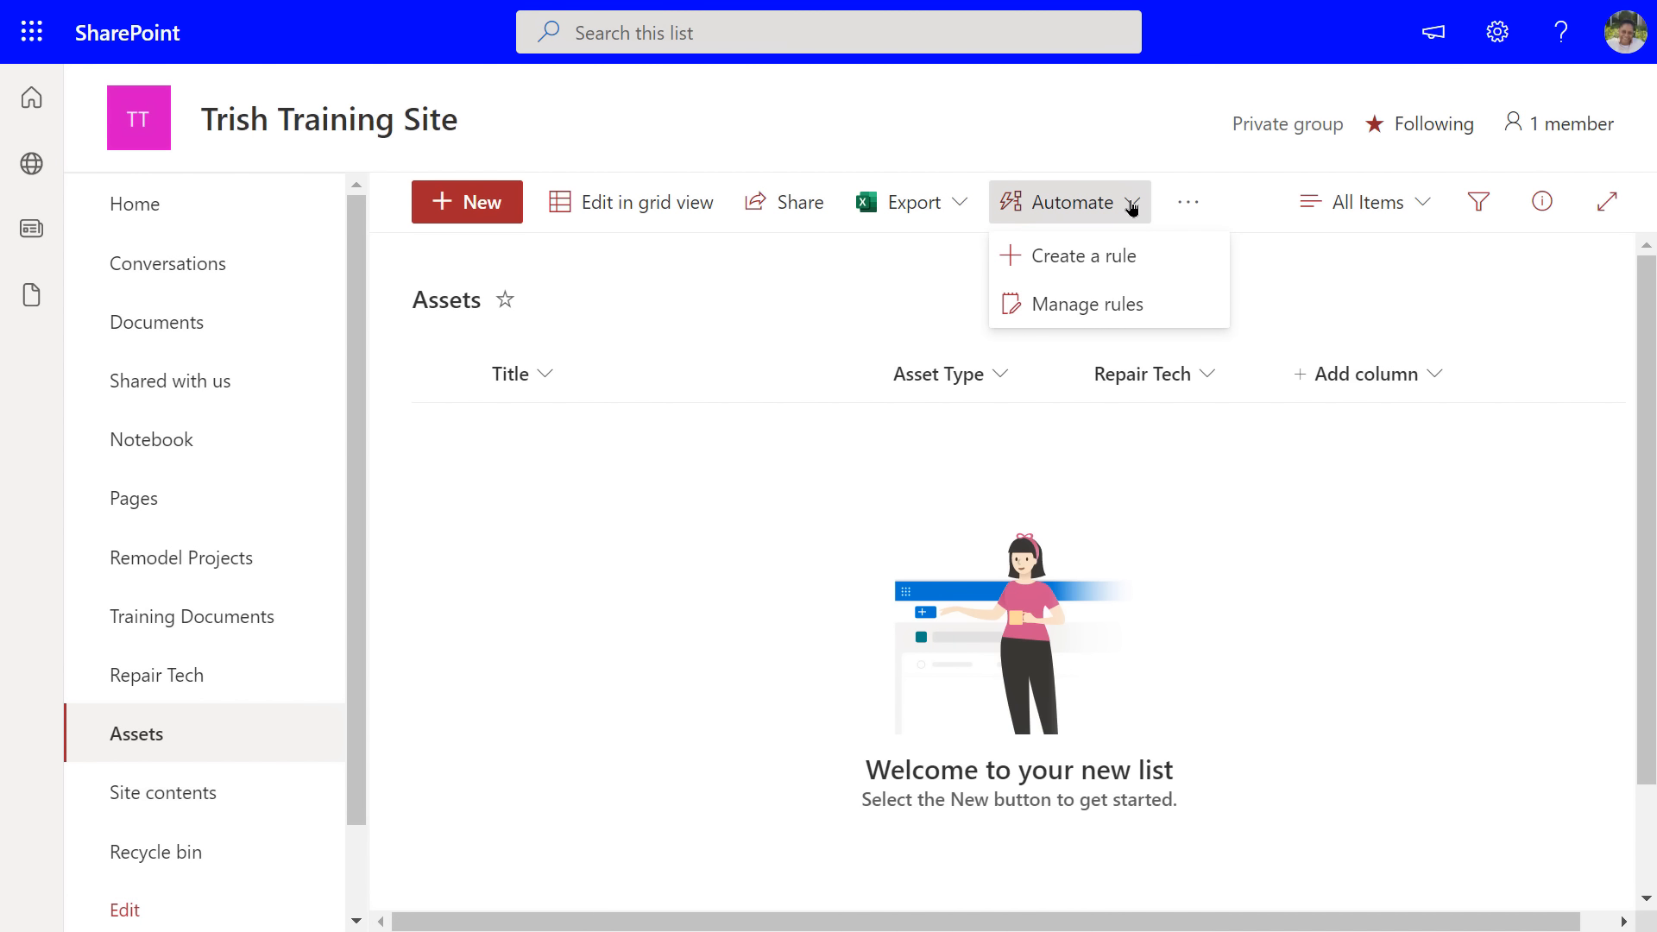
pyautogui.click(1131, 208)
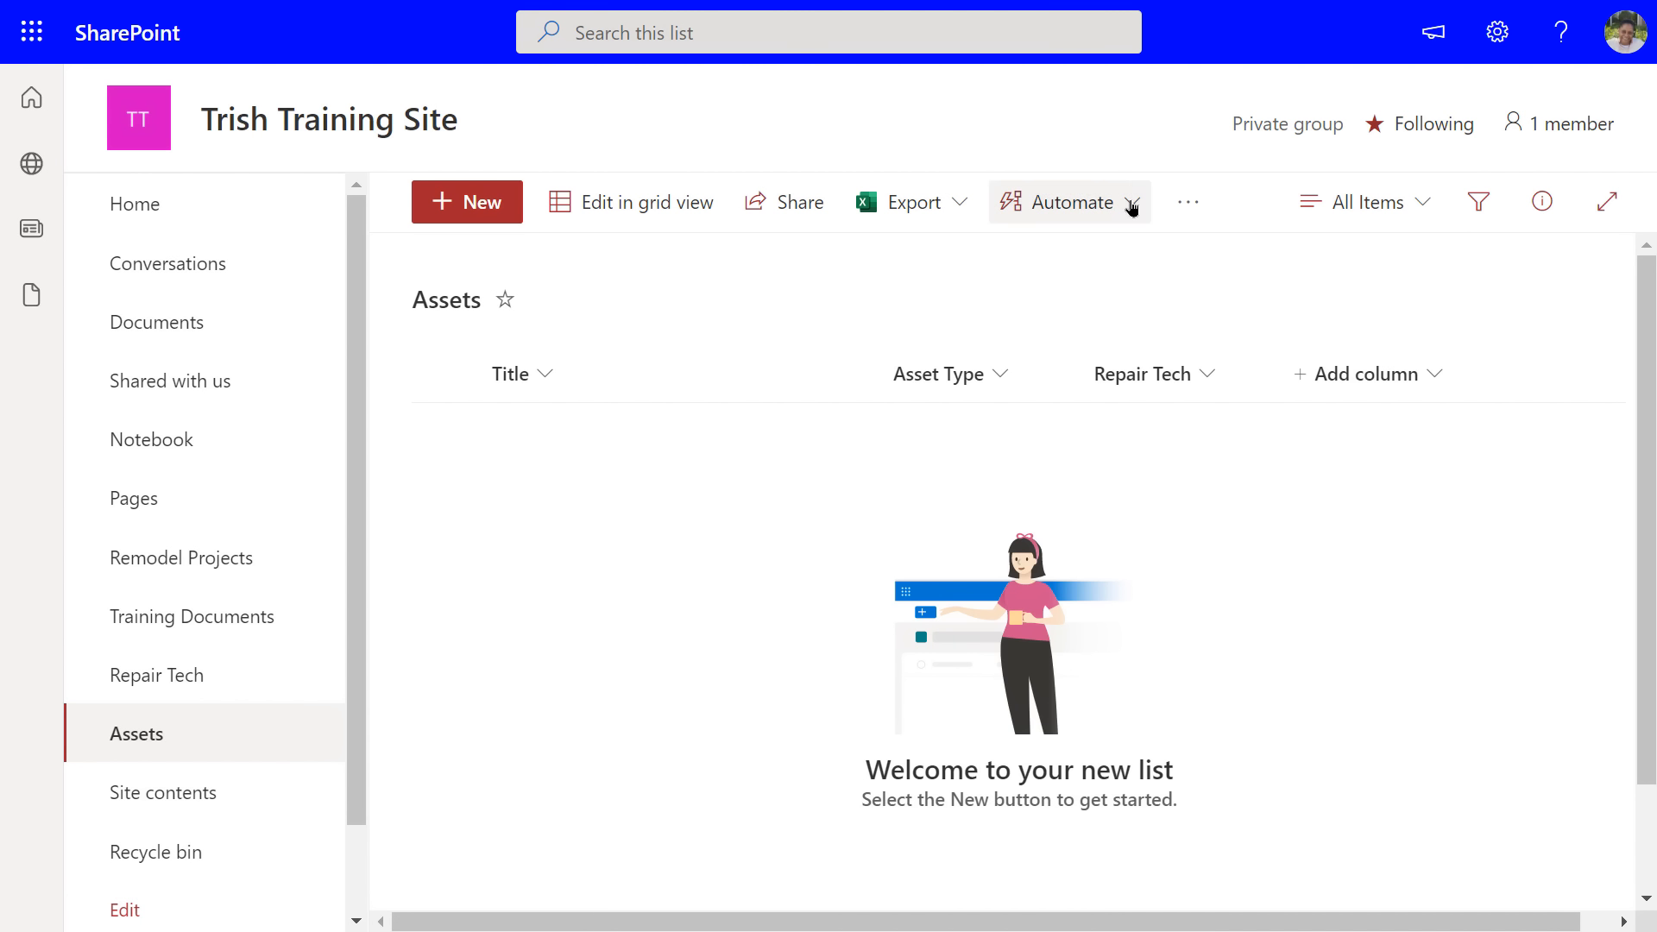
pyautogui.click(1186, 208)
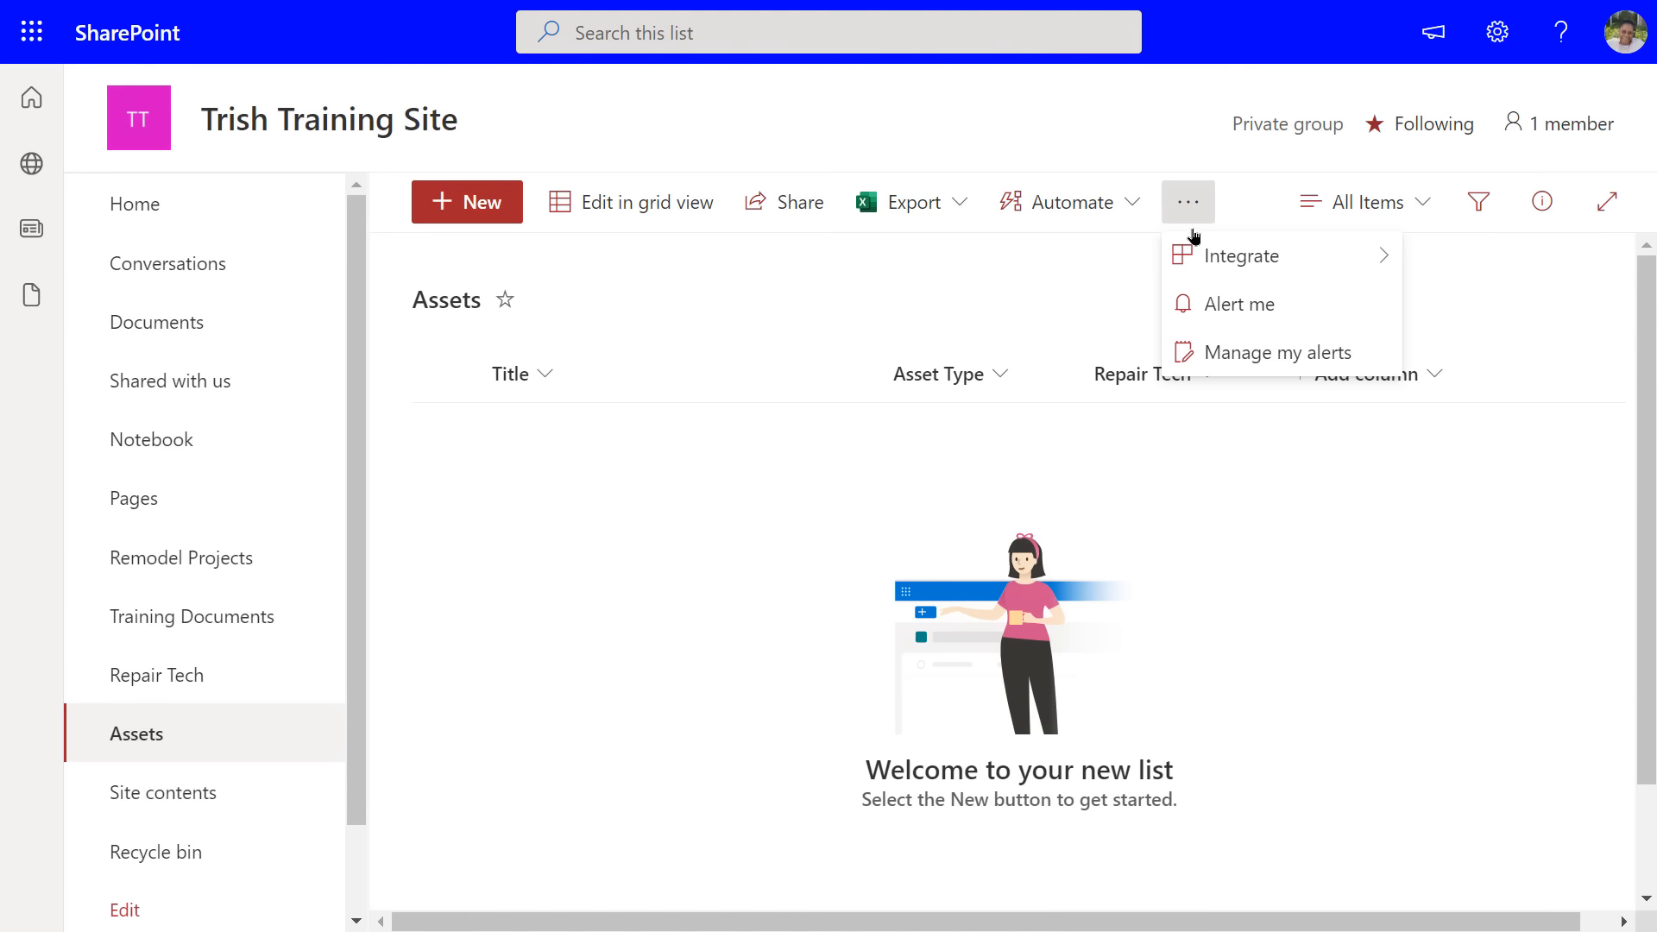
pyautogui.moveTo(1202, 251)
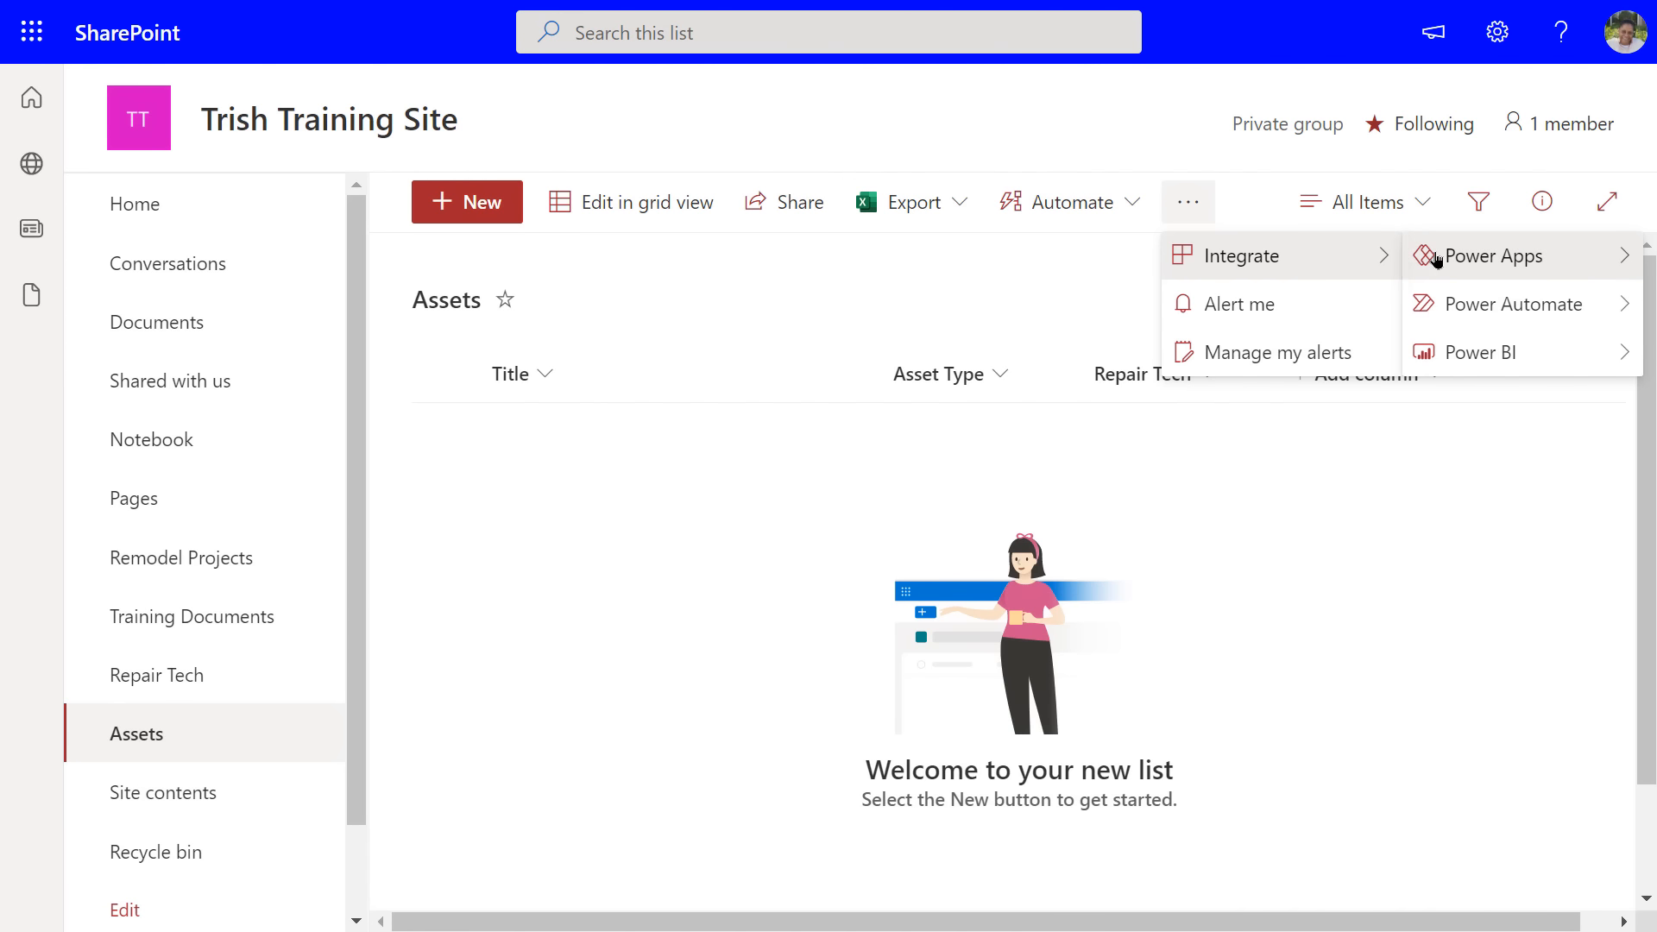
pyautogui.moveTo(1439, 259)
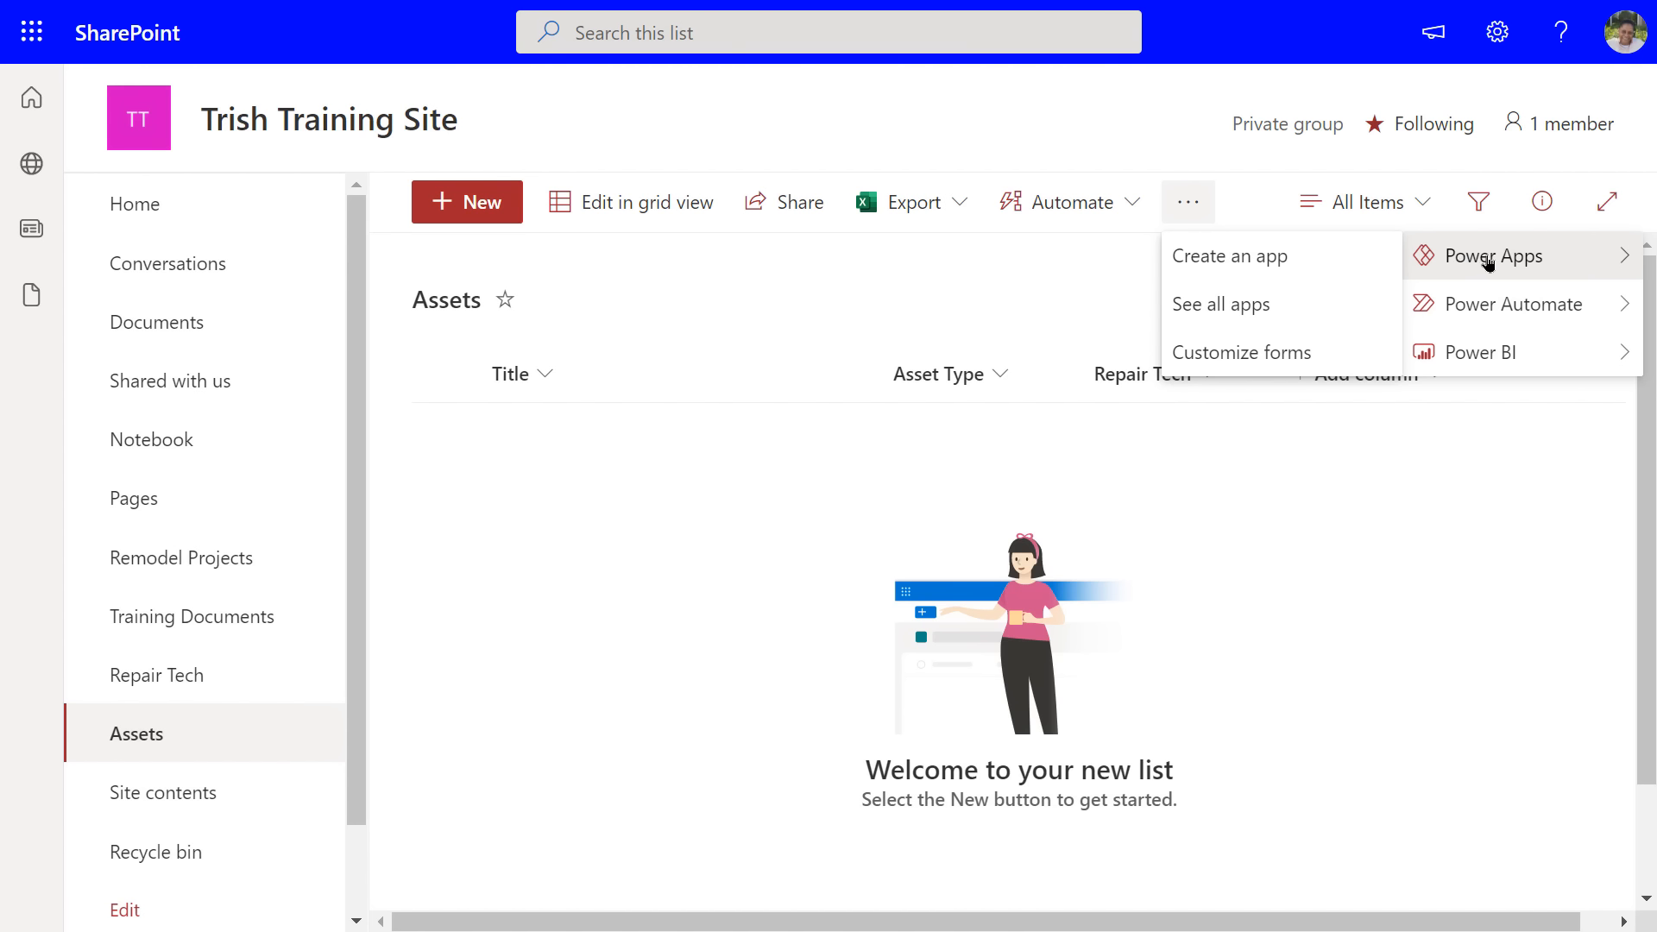
pyautogui.click(1230, 259)
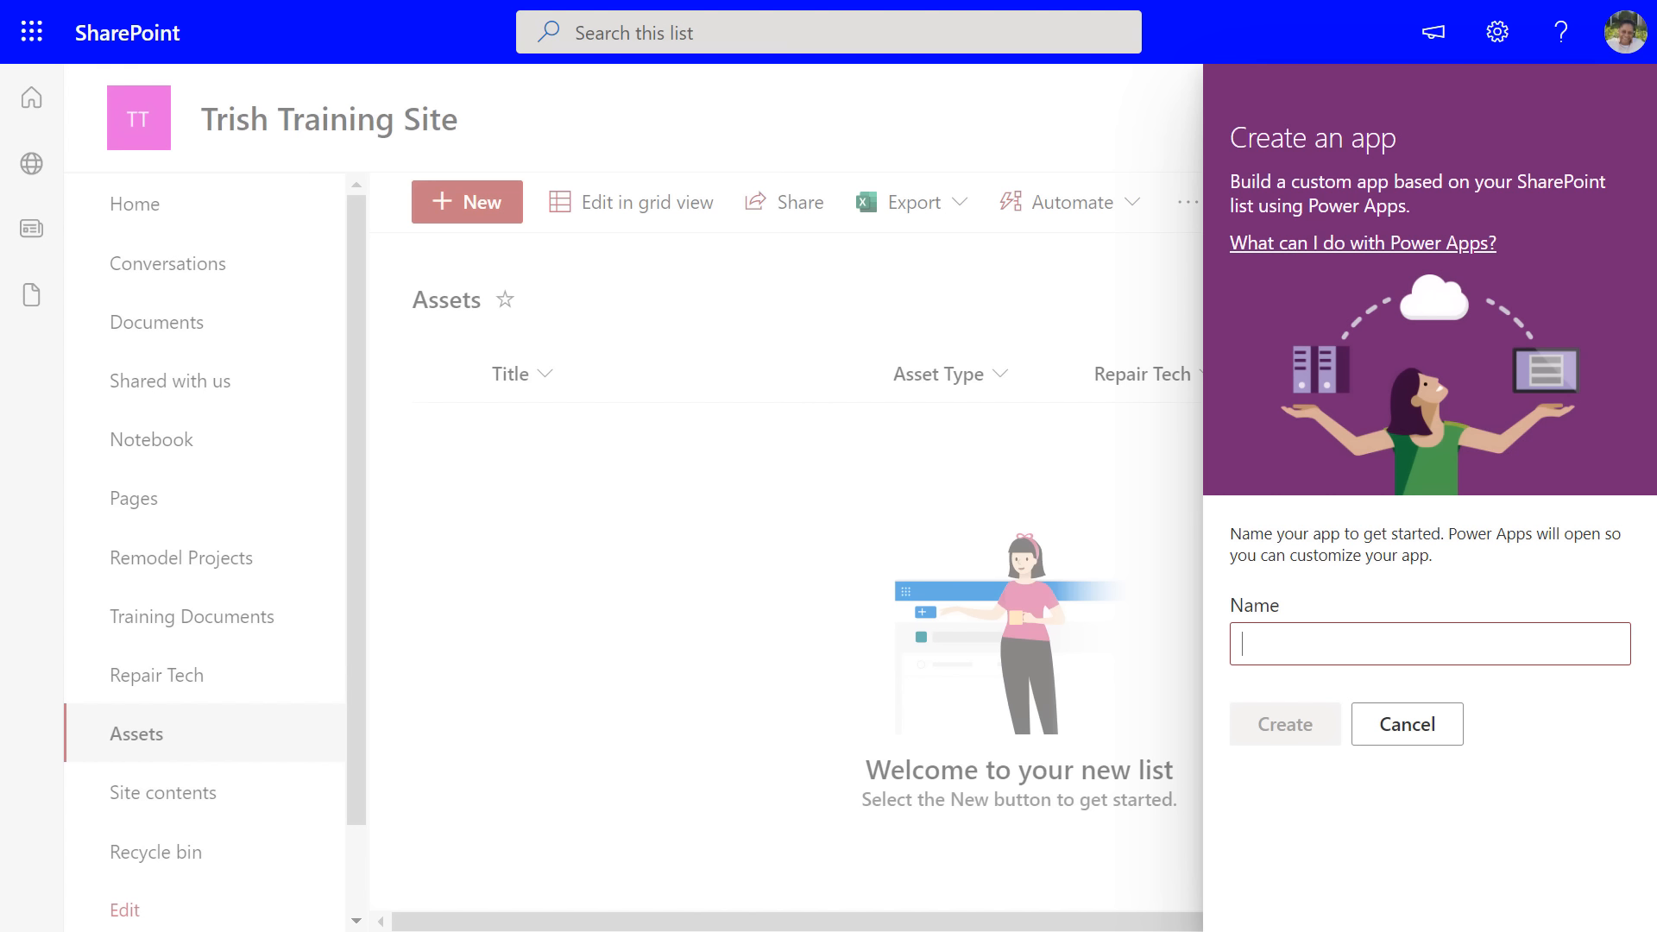
pyautogui.write('Populate SharePoint Assets List')
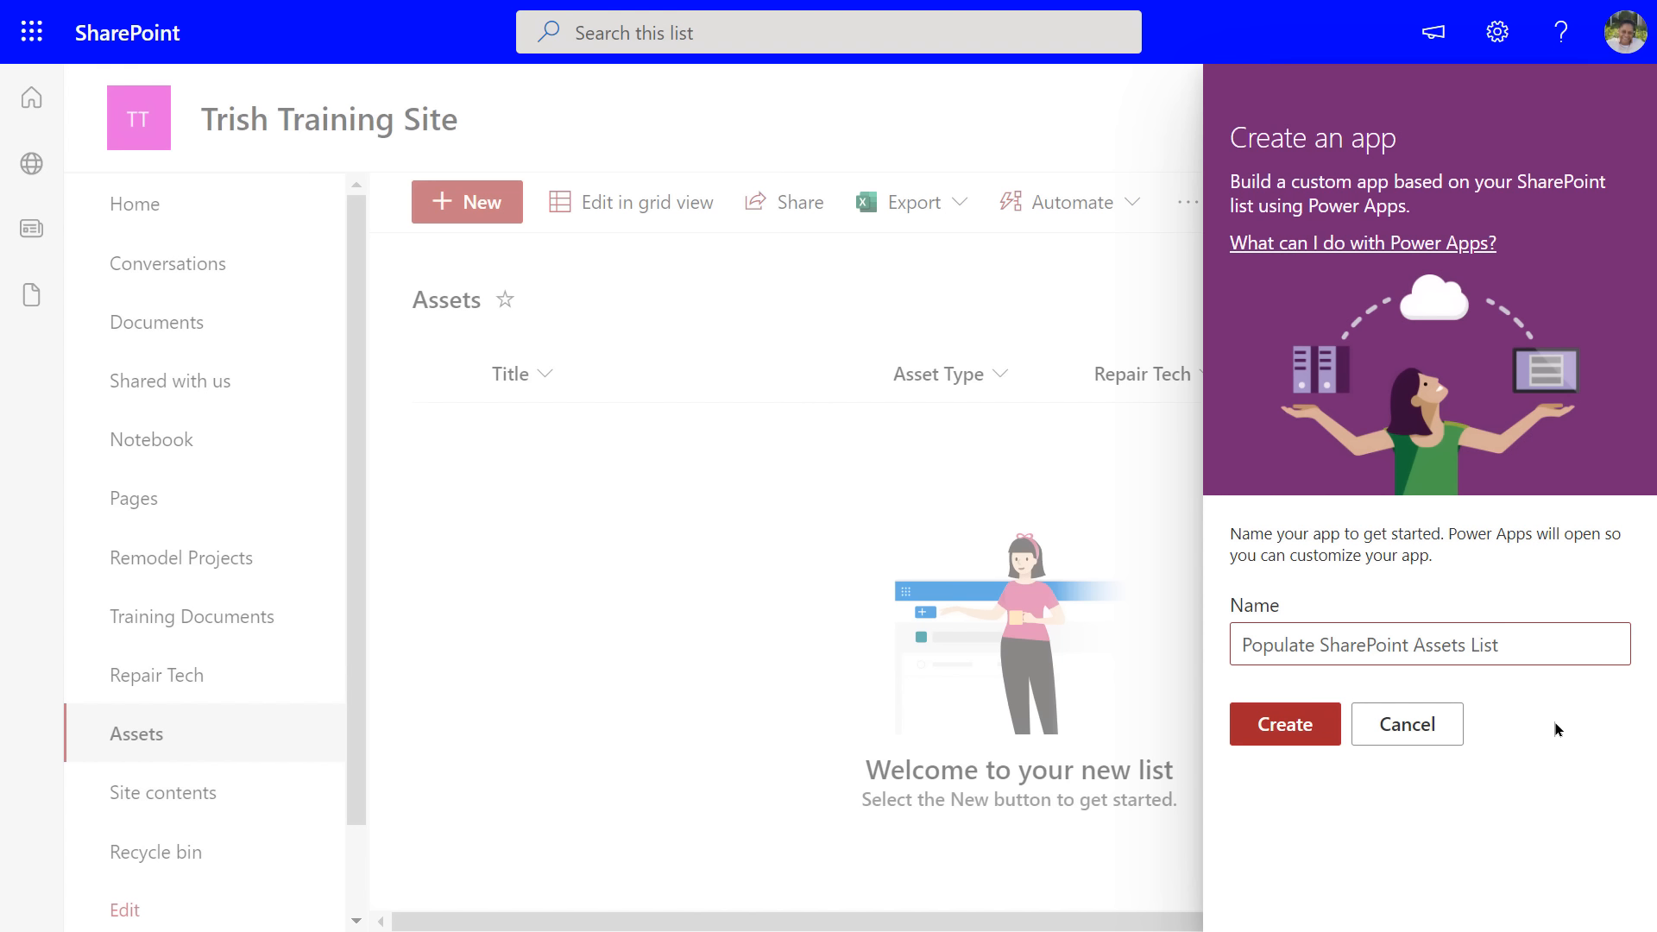
pyautogui.click(1283, 732)
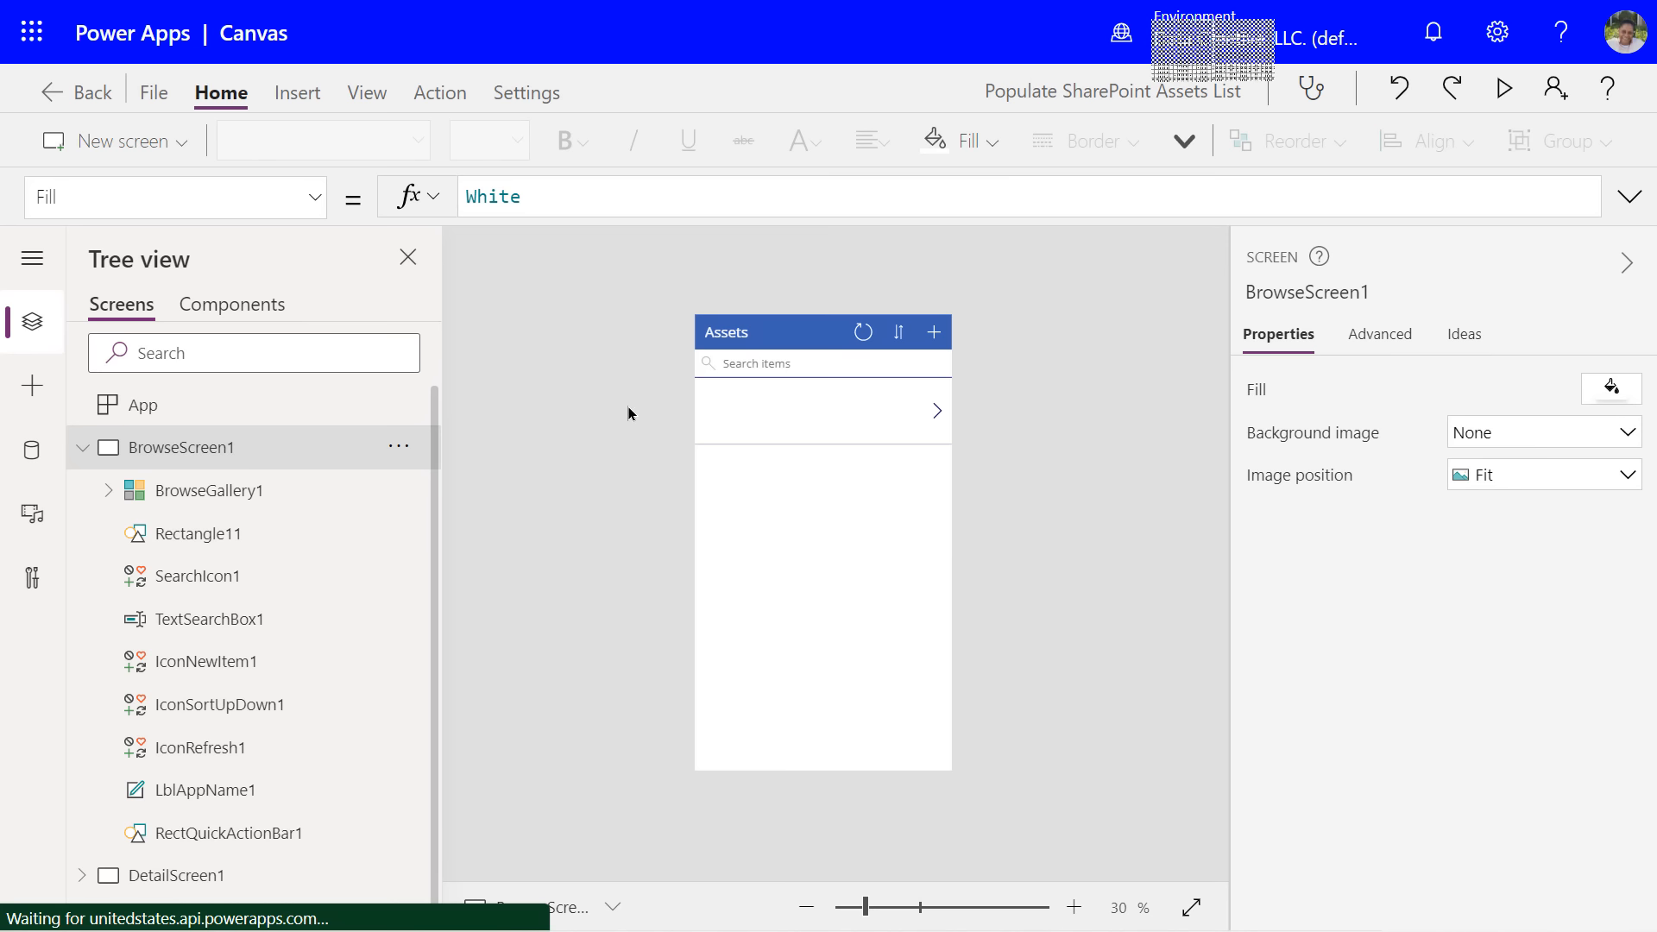
# - Examine the generated app's screens and the controls under BrowseScreen1 in the tree view
pyautogui.click(84, 448)
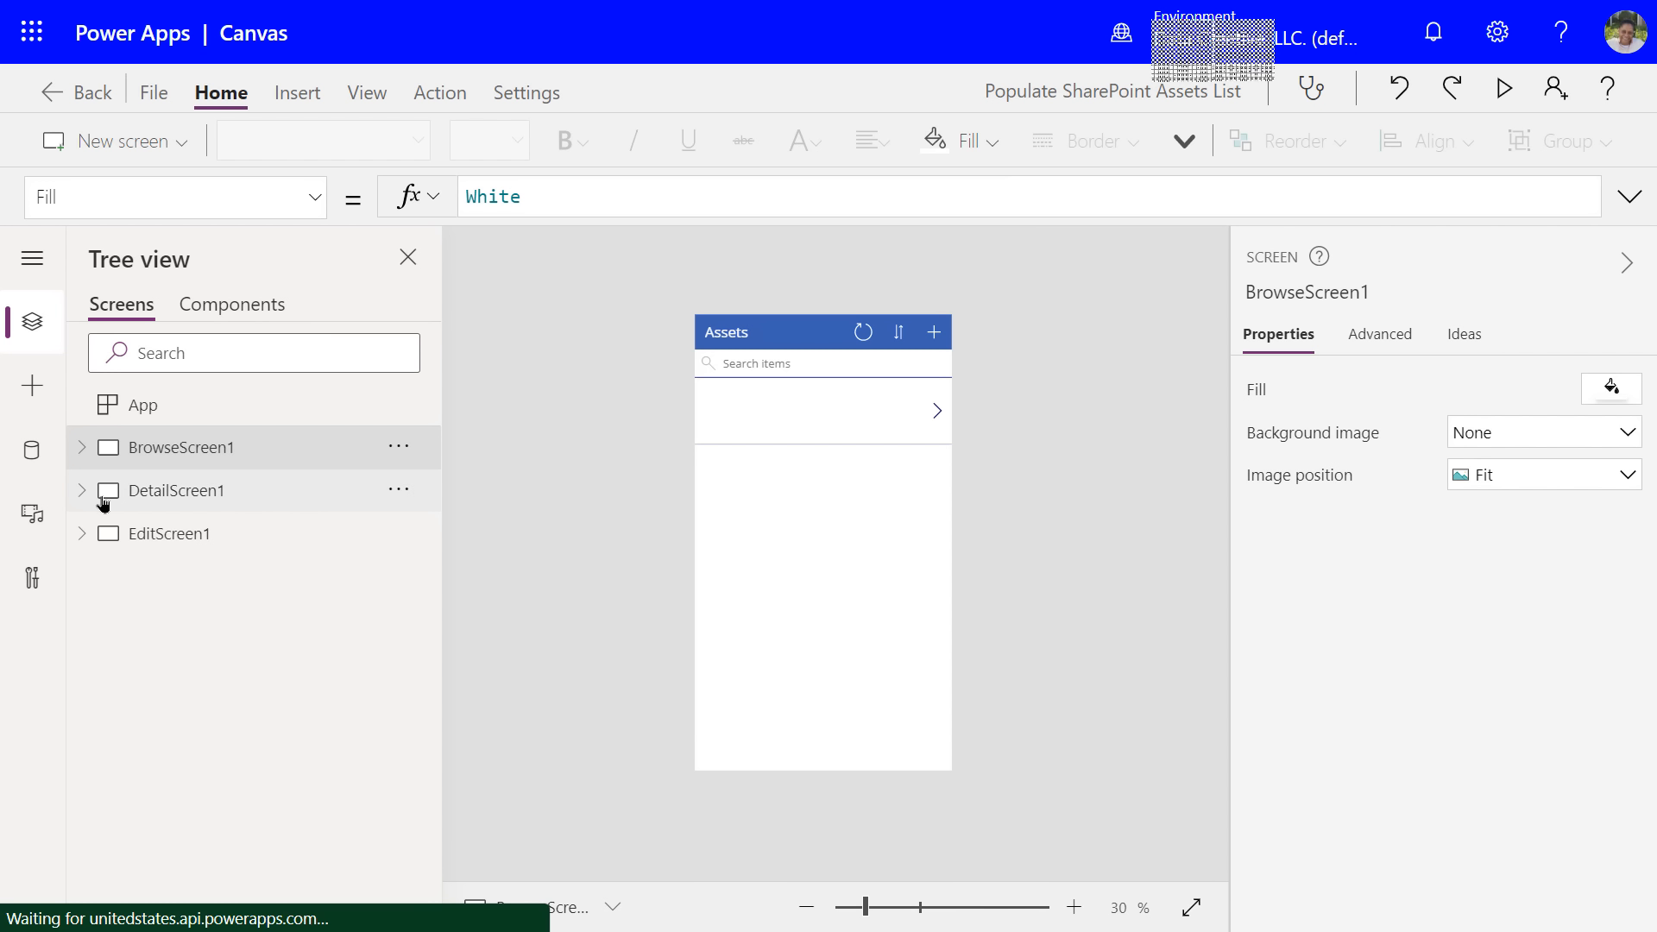
pyautogui.click(82, 447)
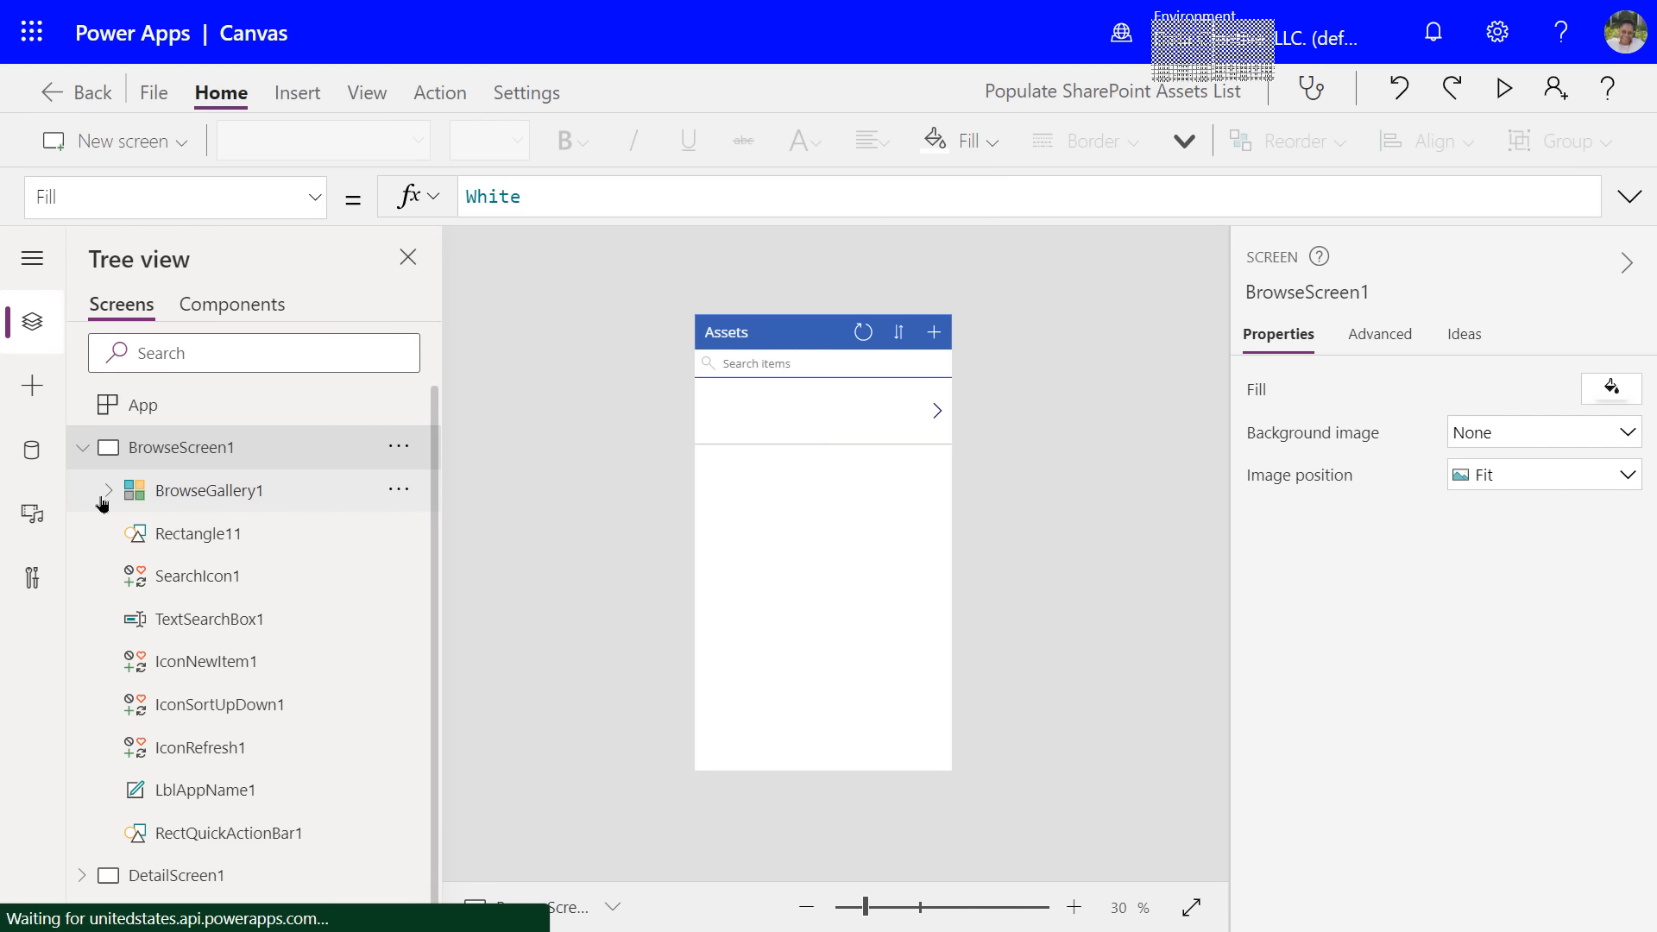
# - Examine the controls inside BrowseScreen1's gallery and the layouts of DetailScreen1 and EditScreen1
pyautogui.click(108, 492)
pyautogui.click(162, 492)
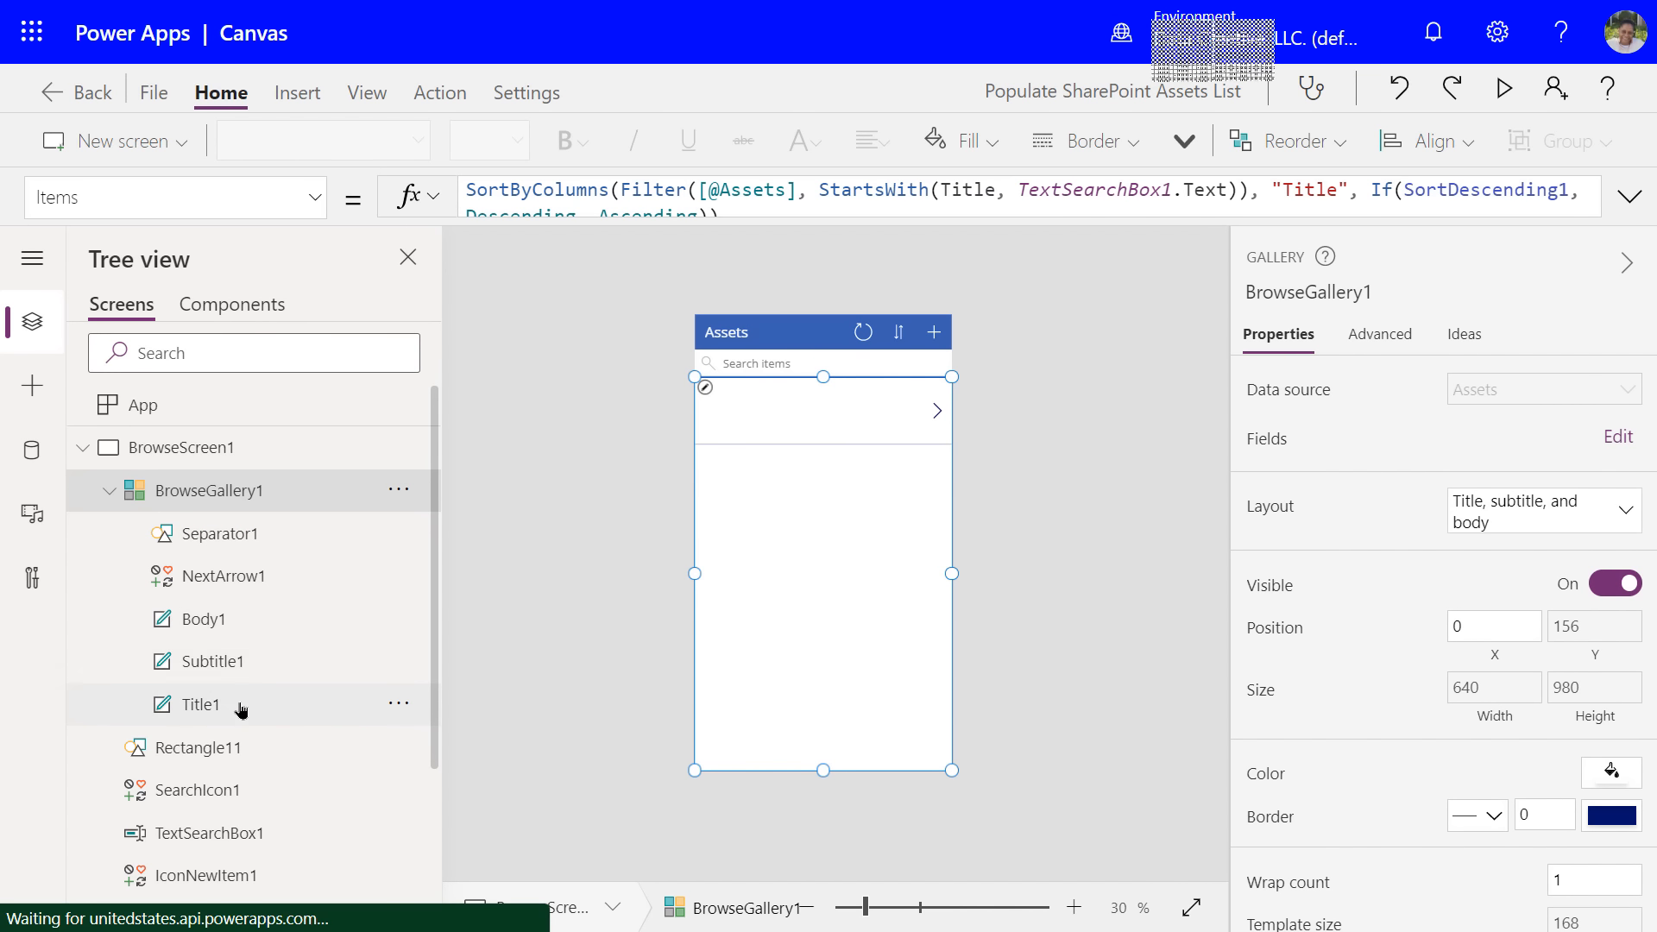
pyautogui.scroll(-2, 252, 677)
pyautogui.scroll(-2, 252, 682)
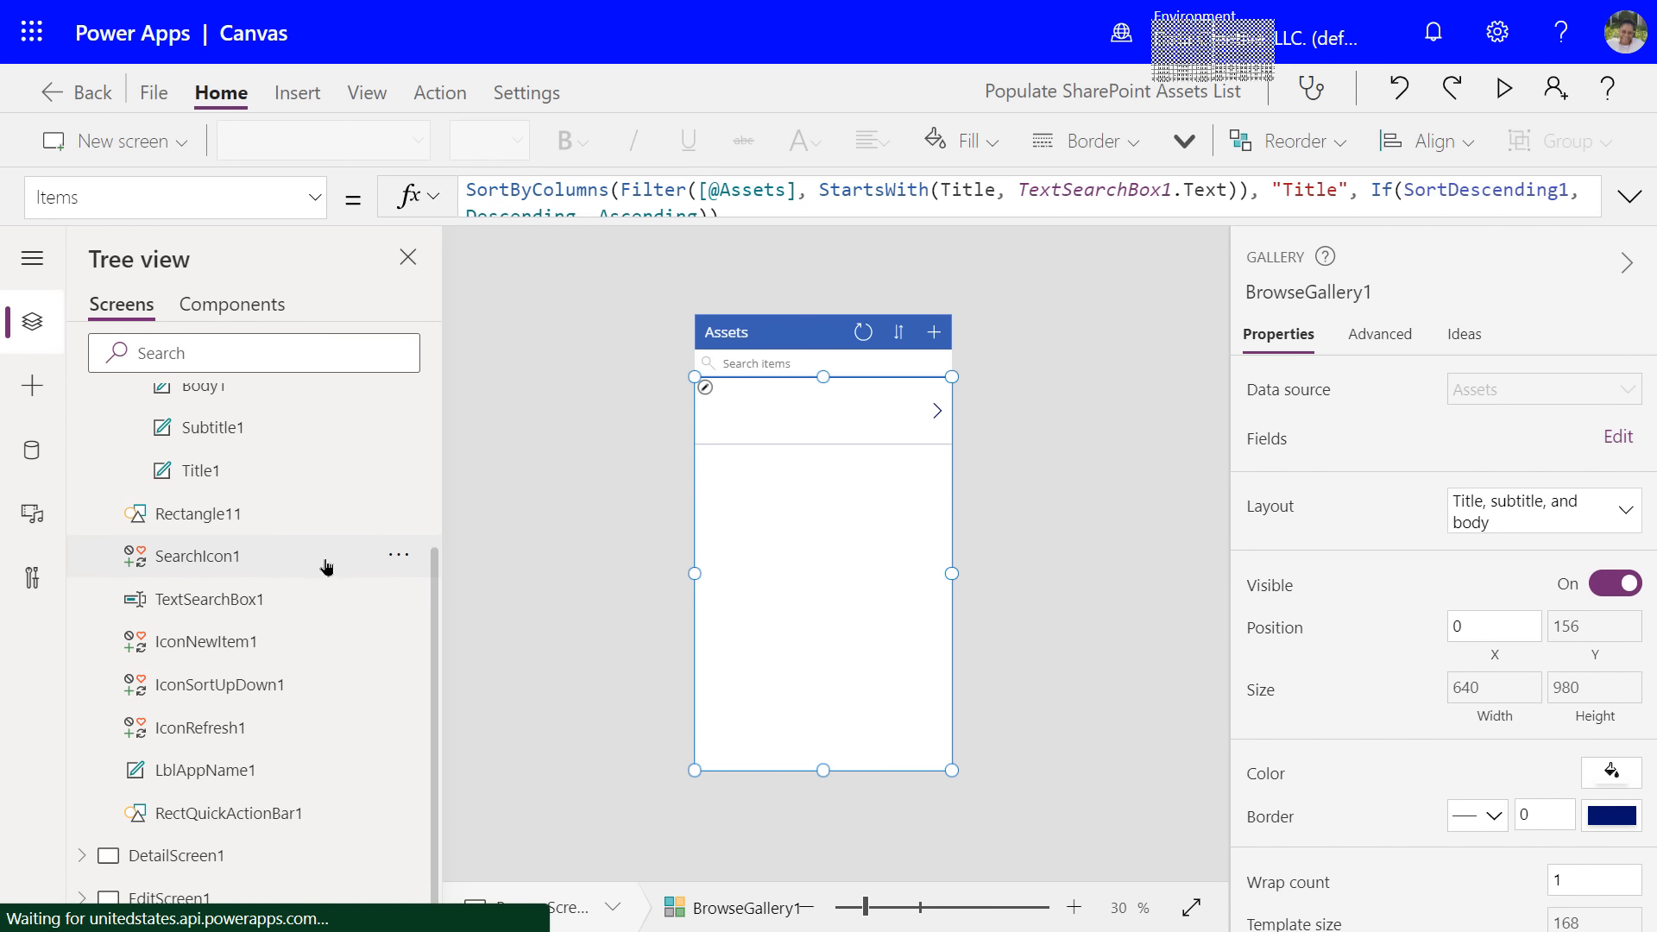
pyautogui.click(212, 855)
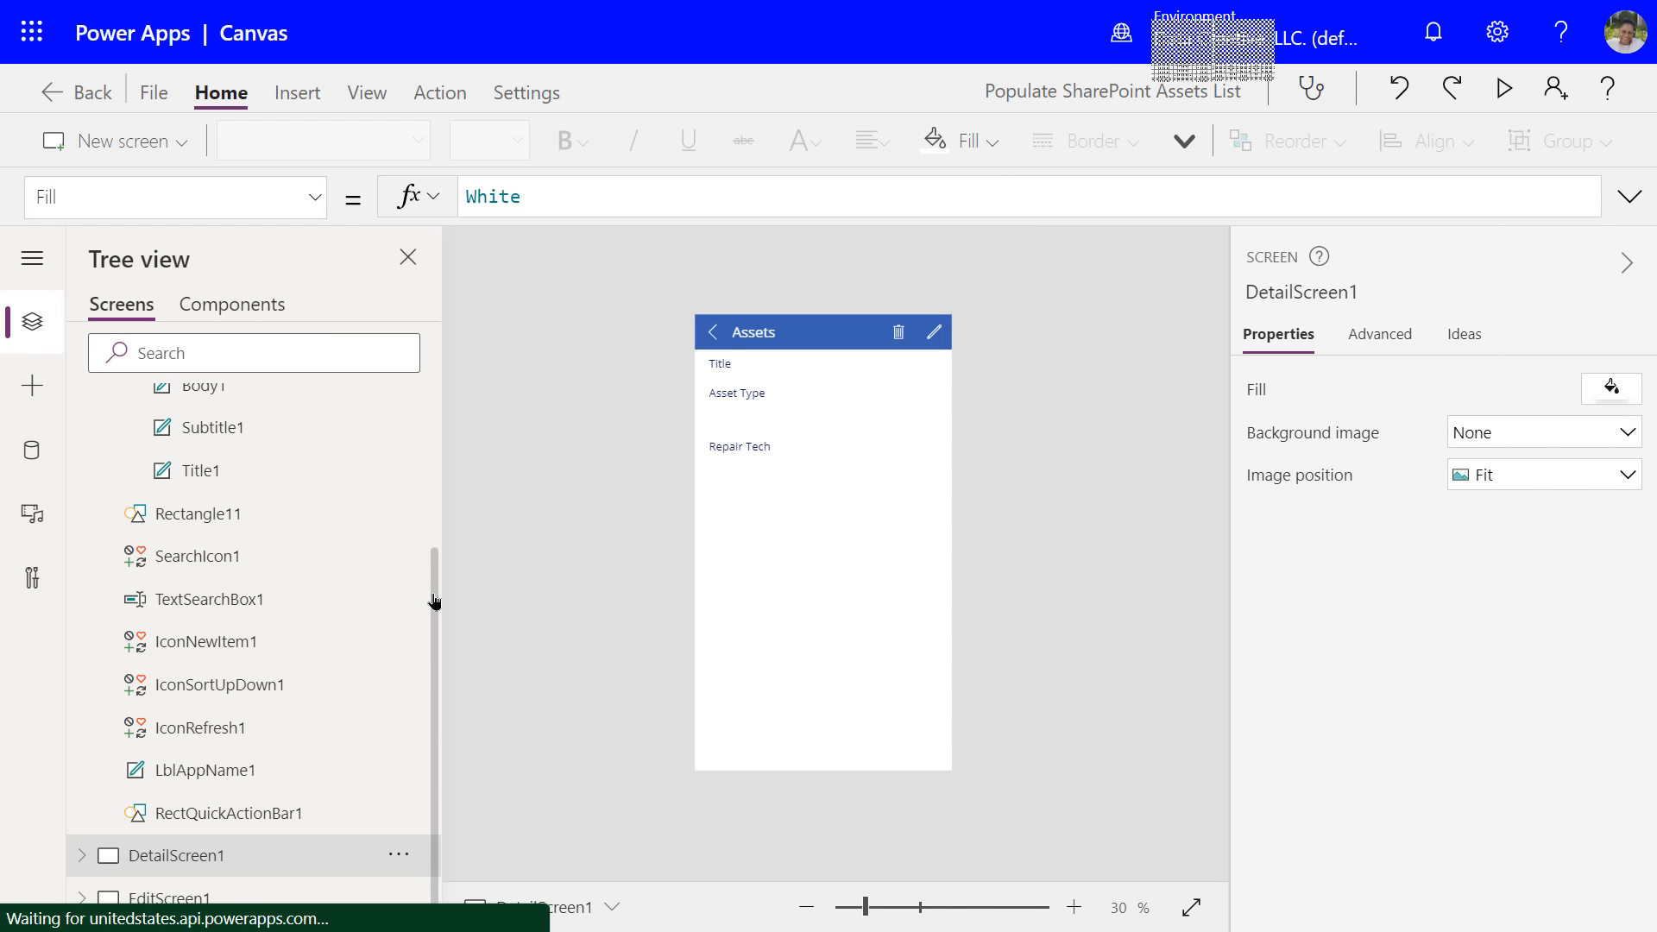
pyautogui.click(197, 902)
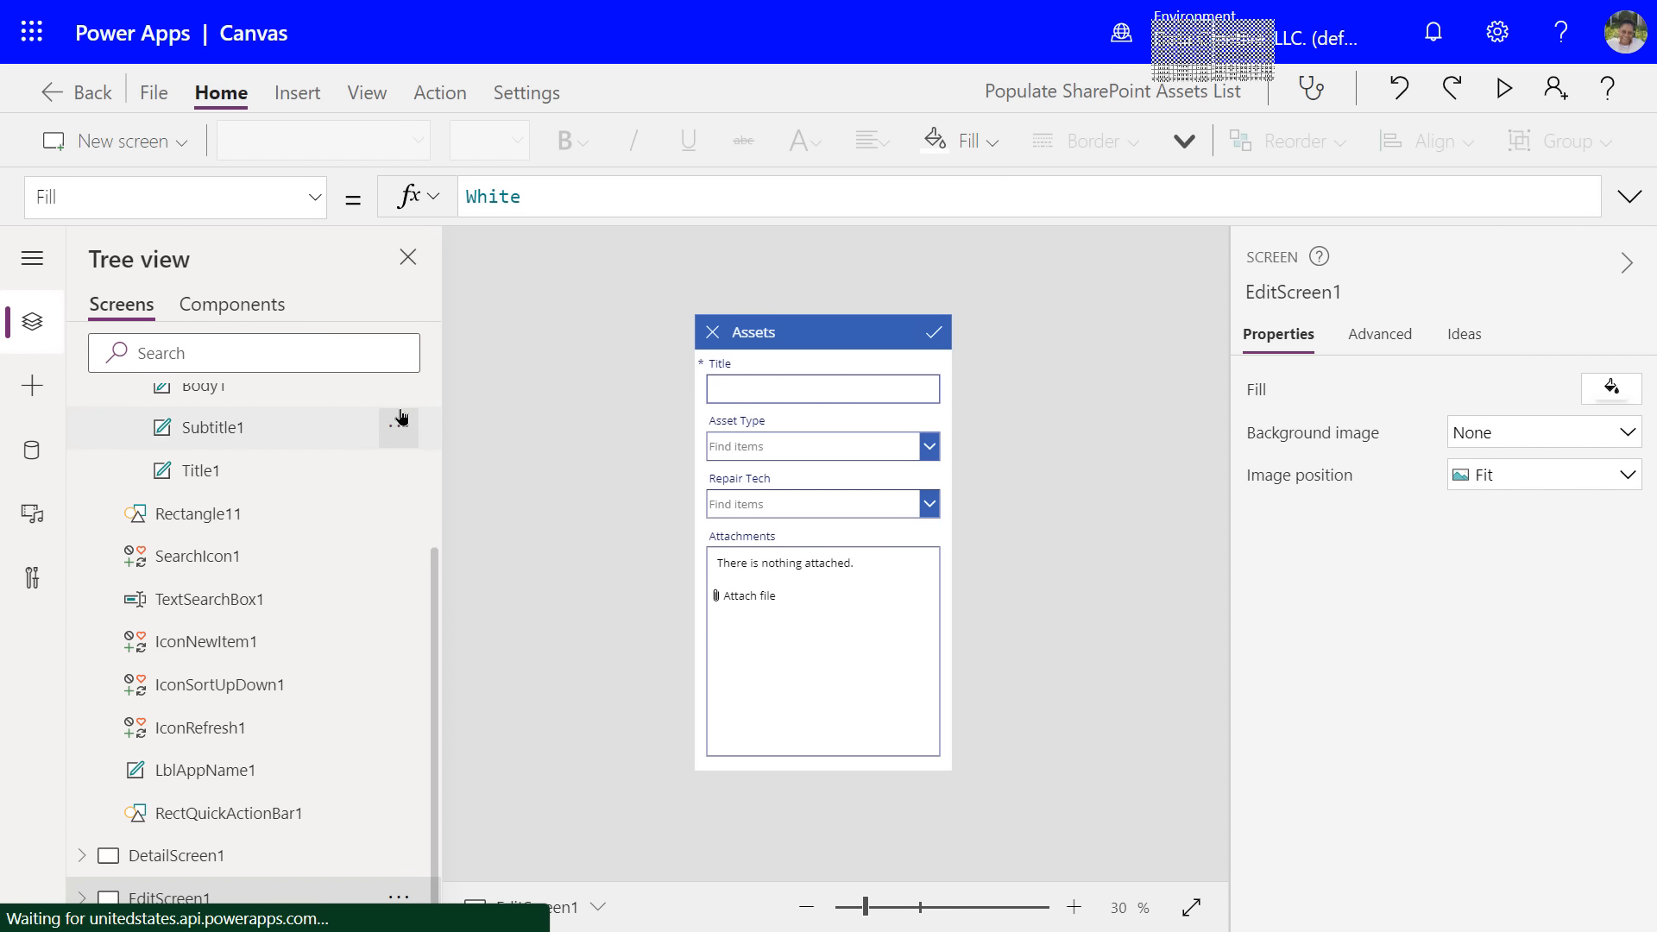
pyautogui.moveTo(431, 568); pyautogui.dragTo(439, 401)
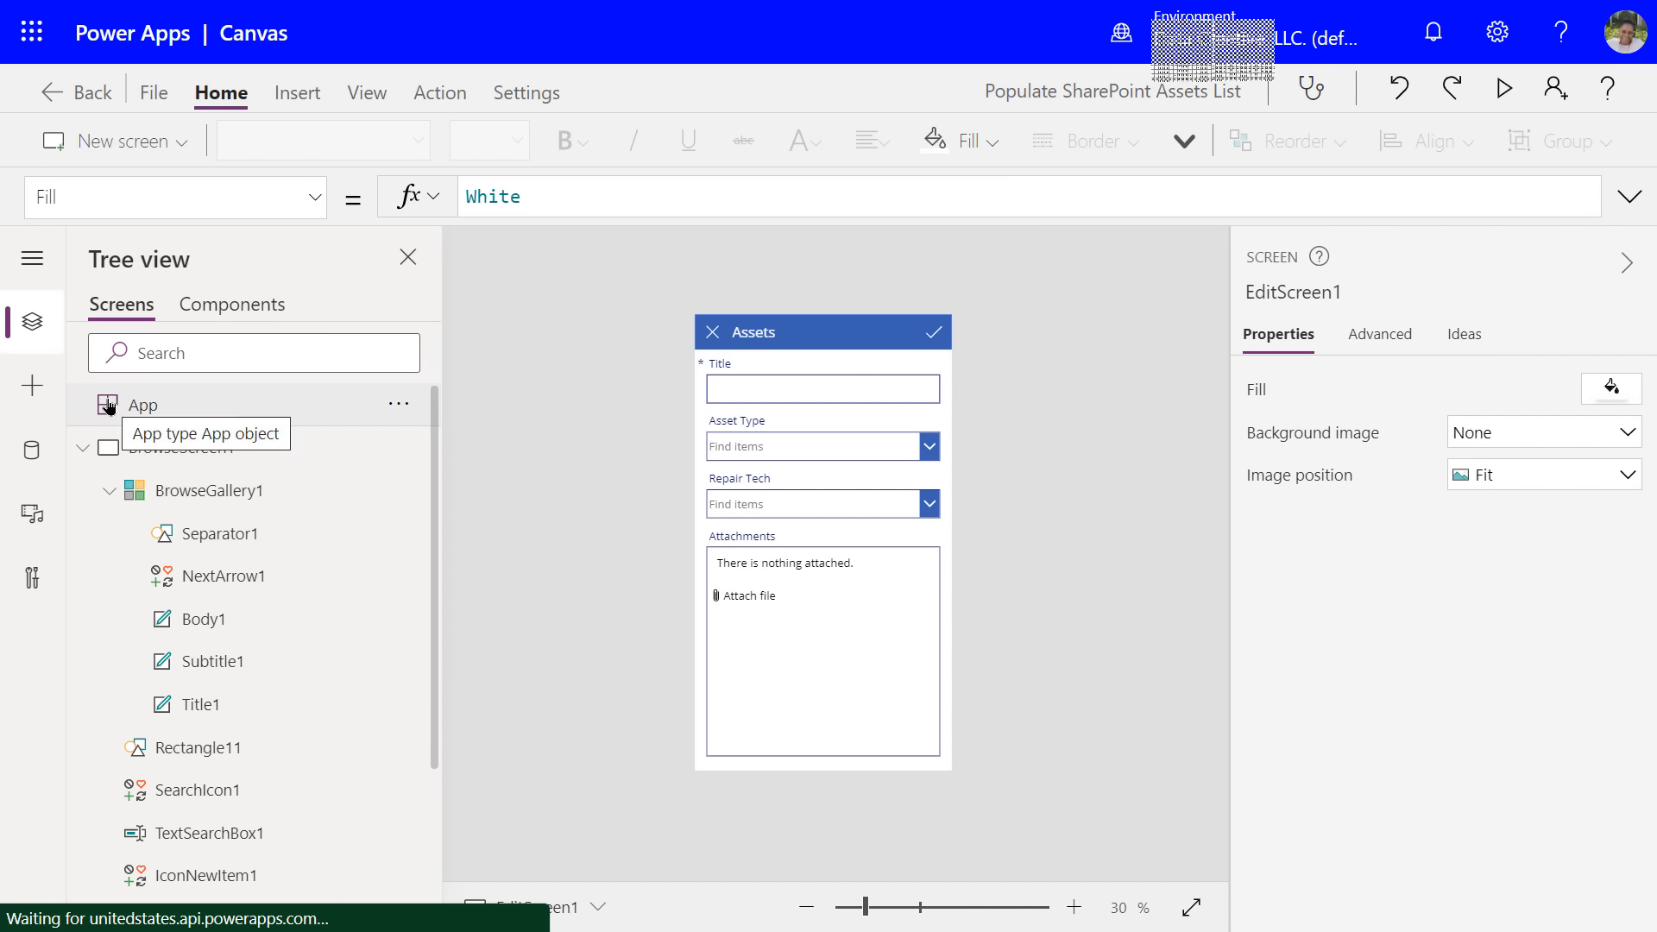
pyautogui.click(84, 449)
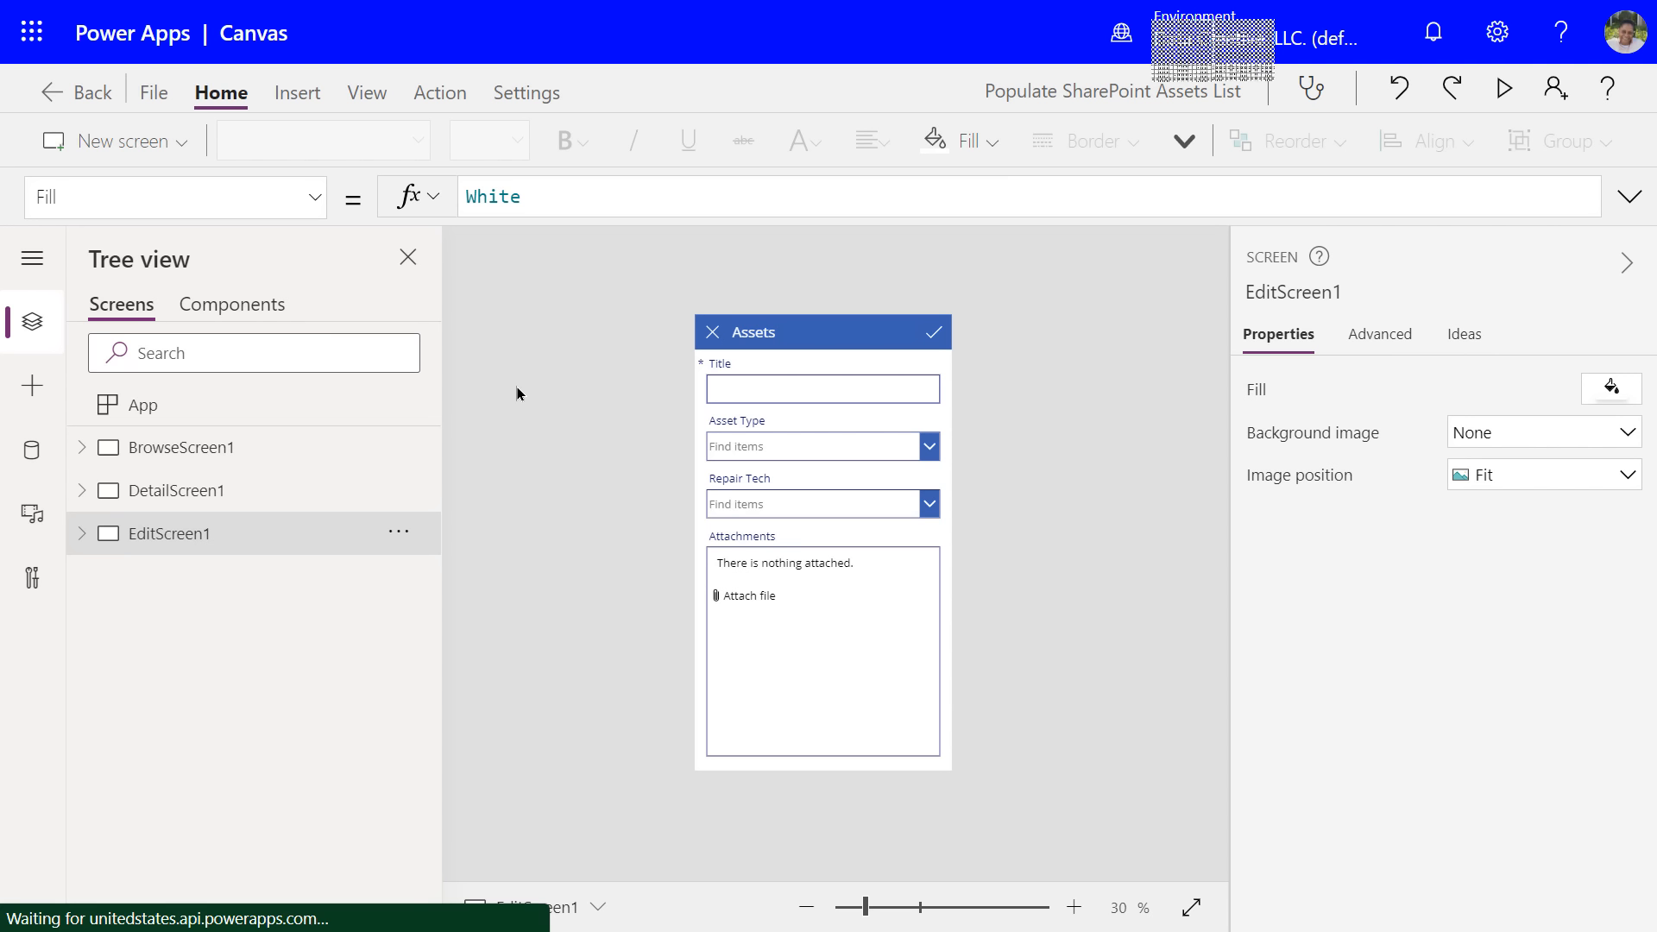
# - Leave the app editor and play the Populate SharePoint Assets List app from the list of apps
pyautogui.click(144, 96)
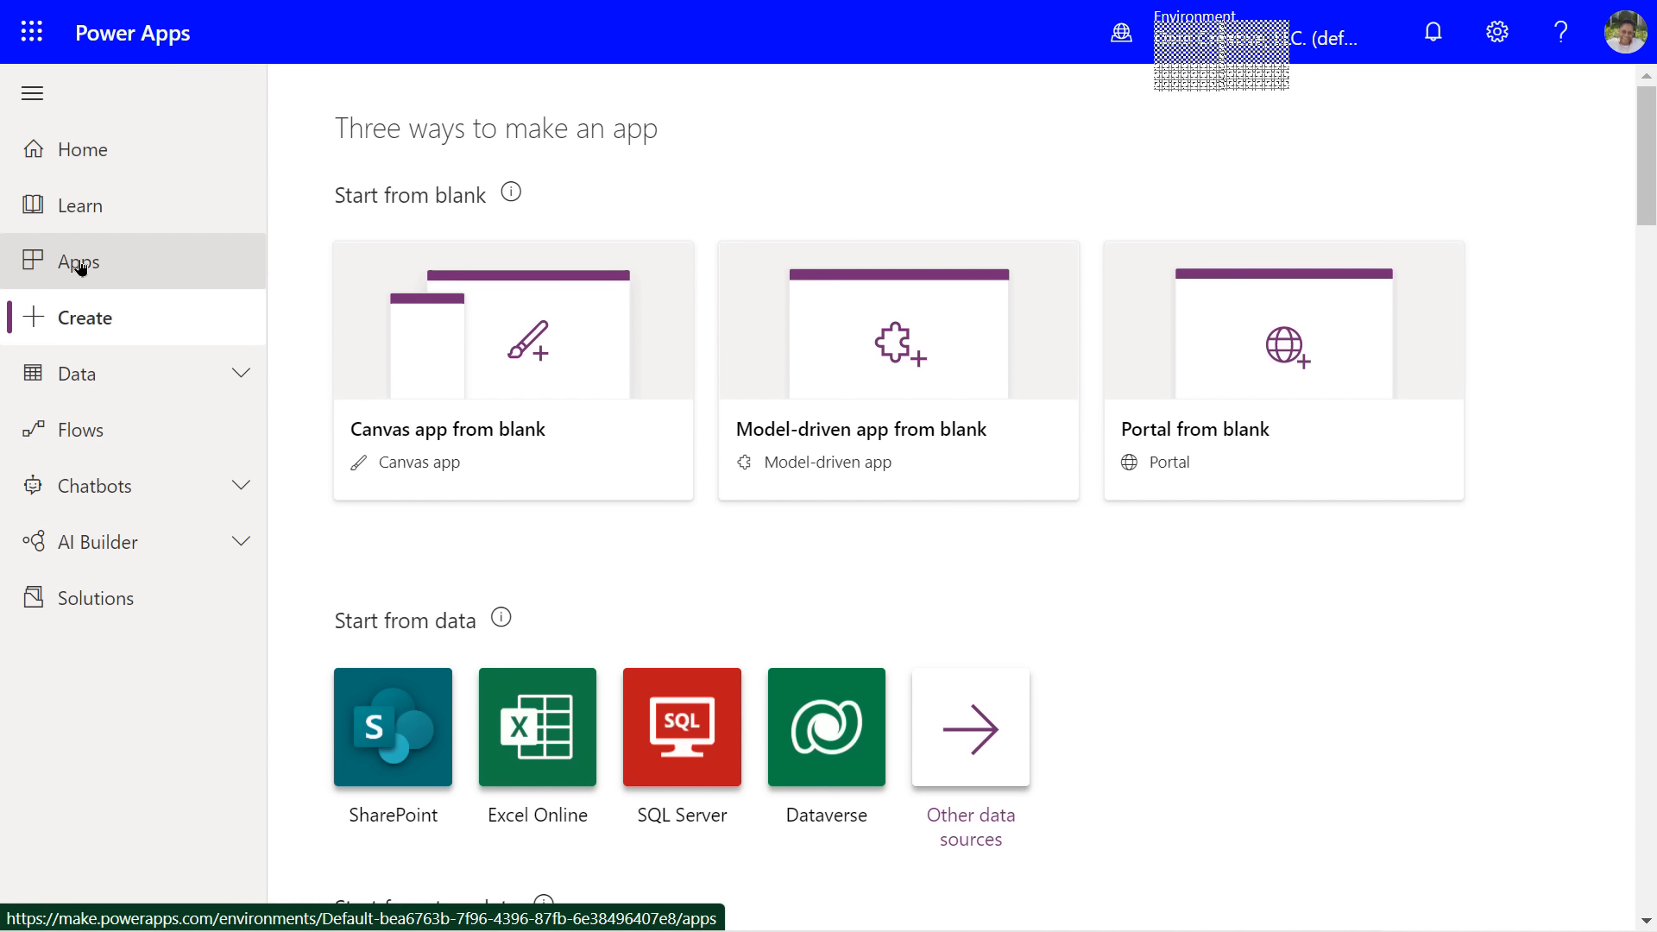
pyautogui.click(82, 268)
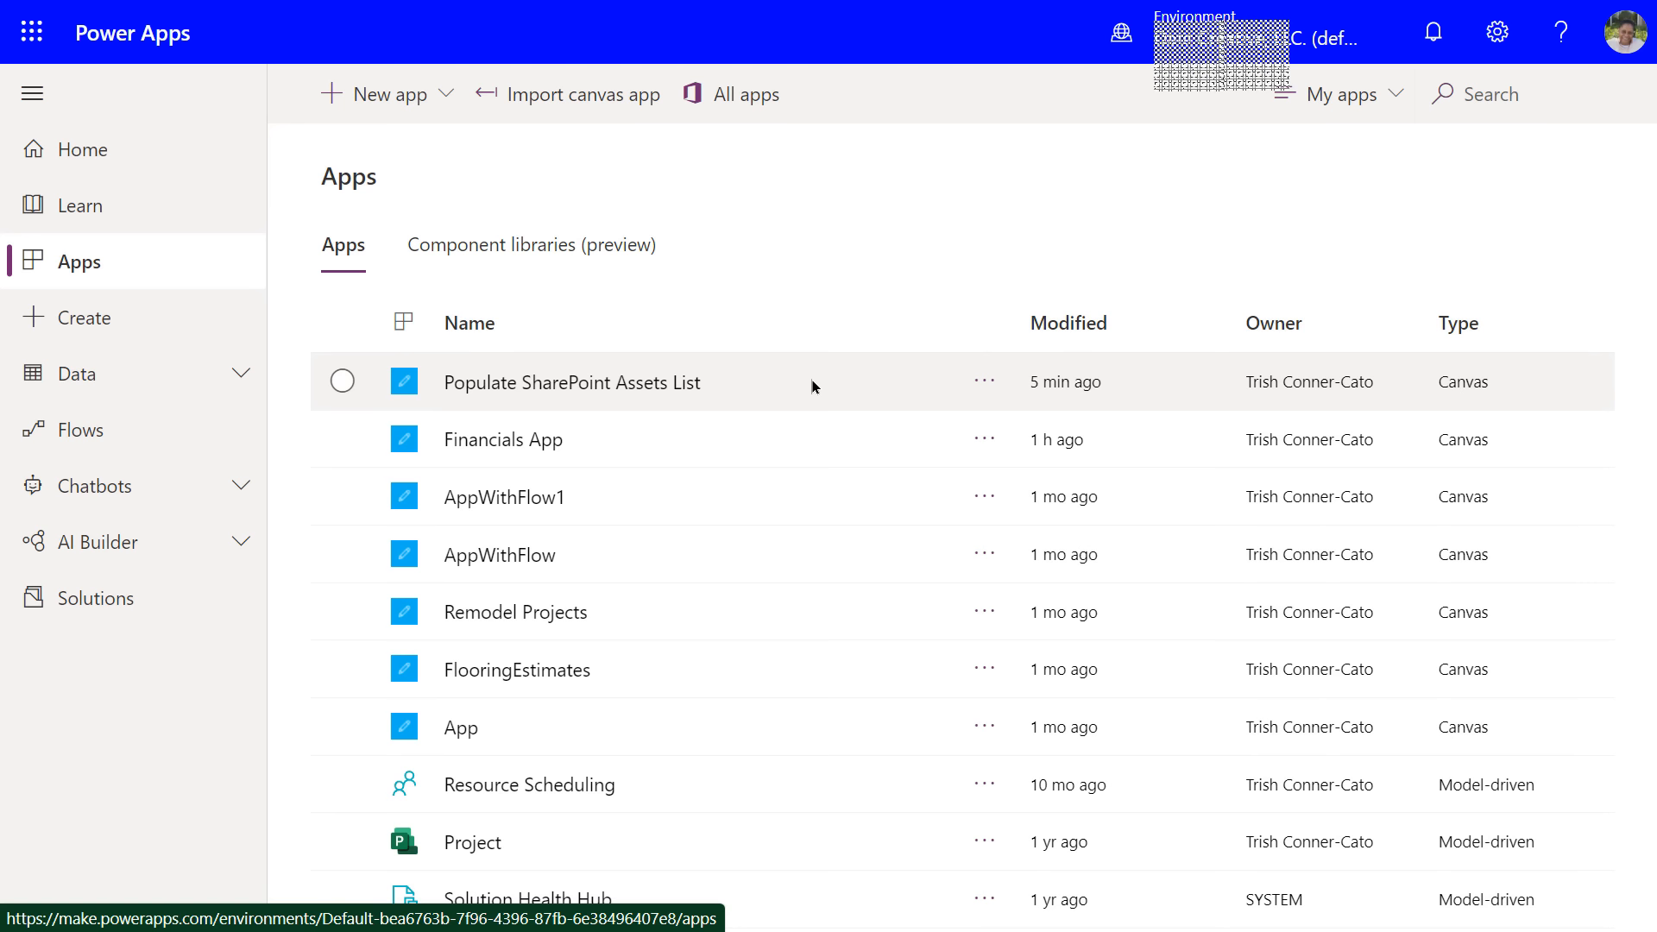
pyautogui.click(981, 383)
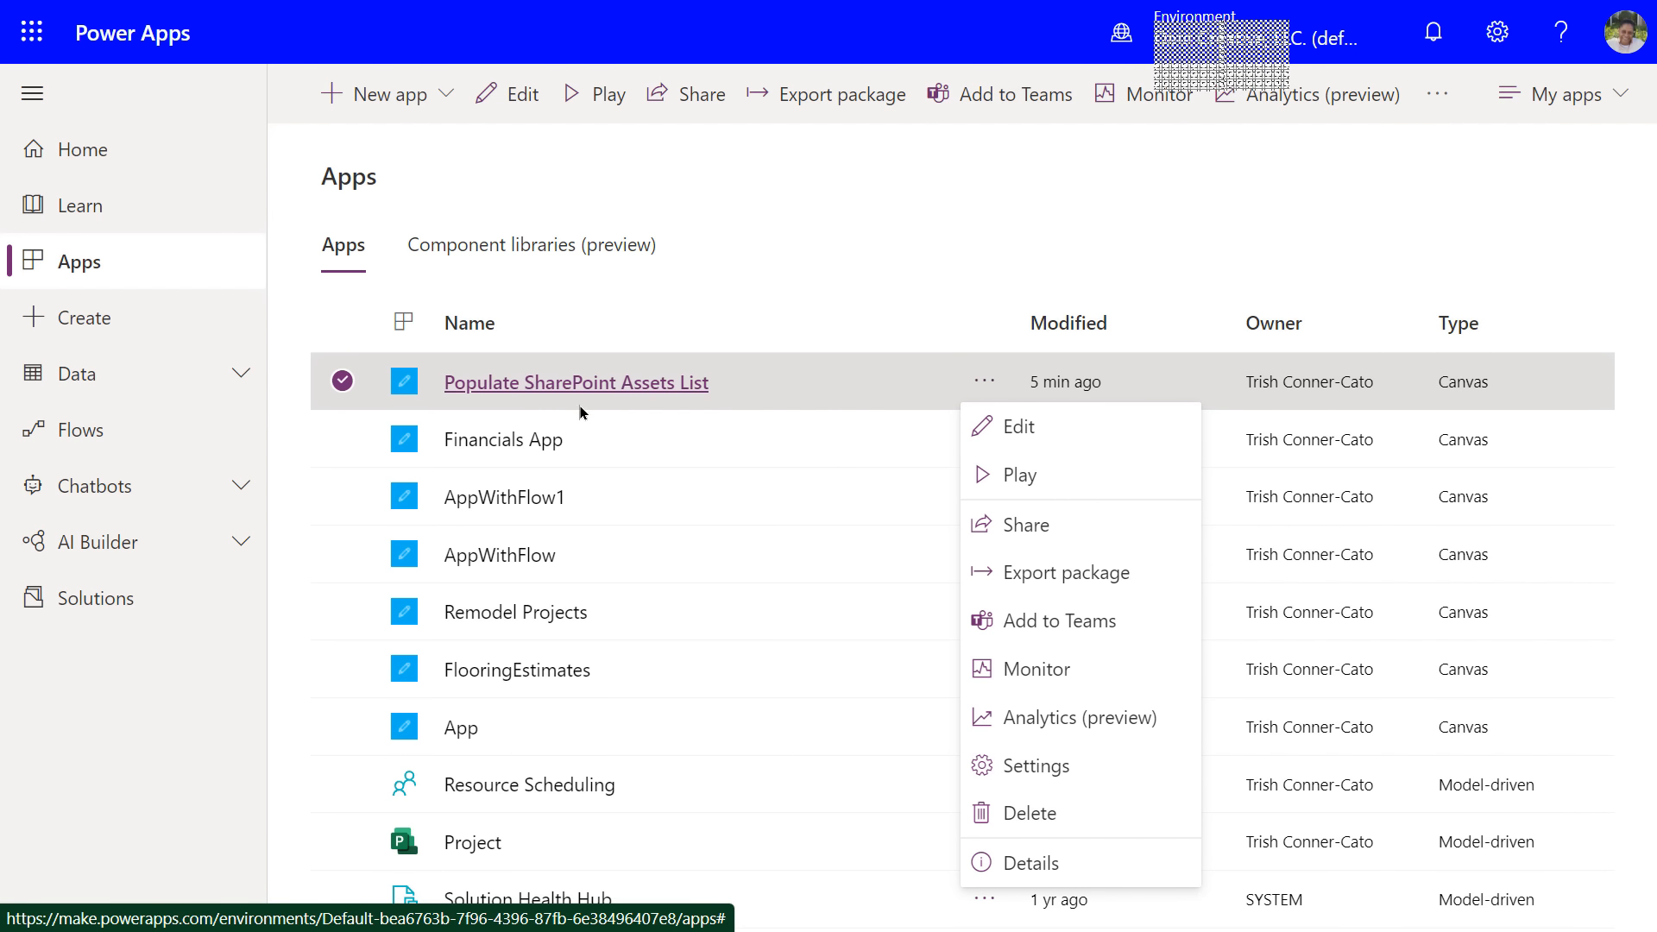
pyautogui.click(1023, 479)
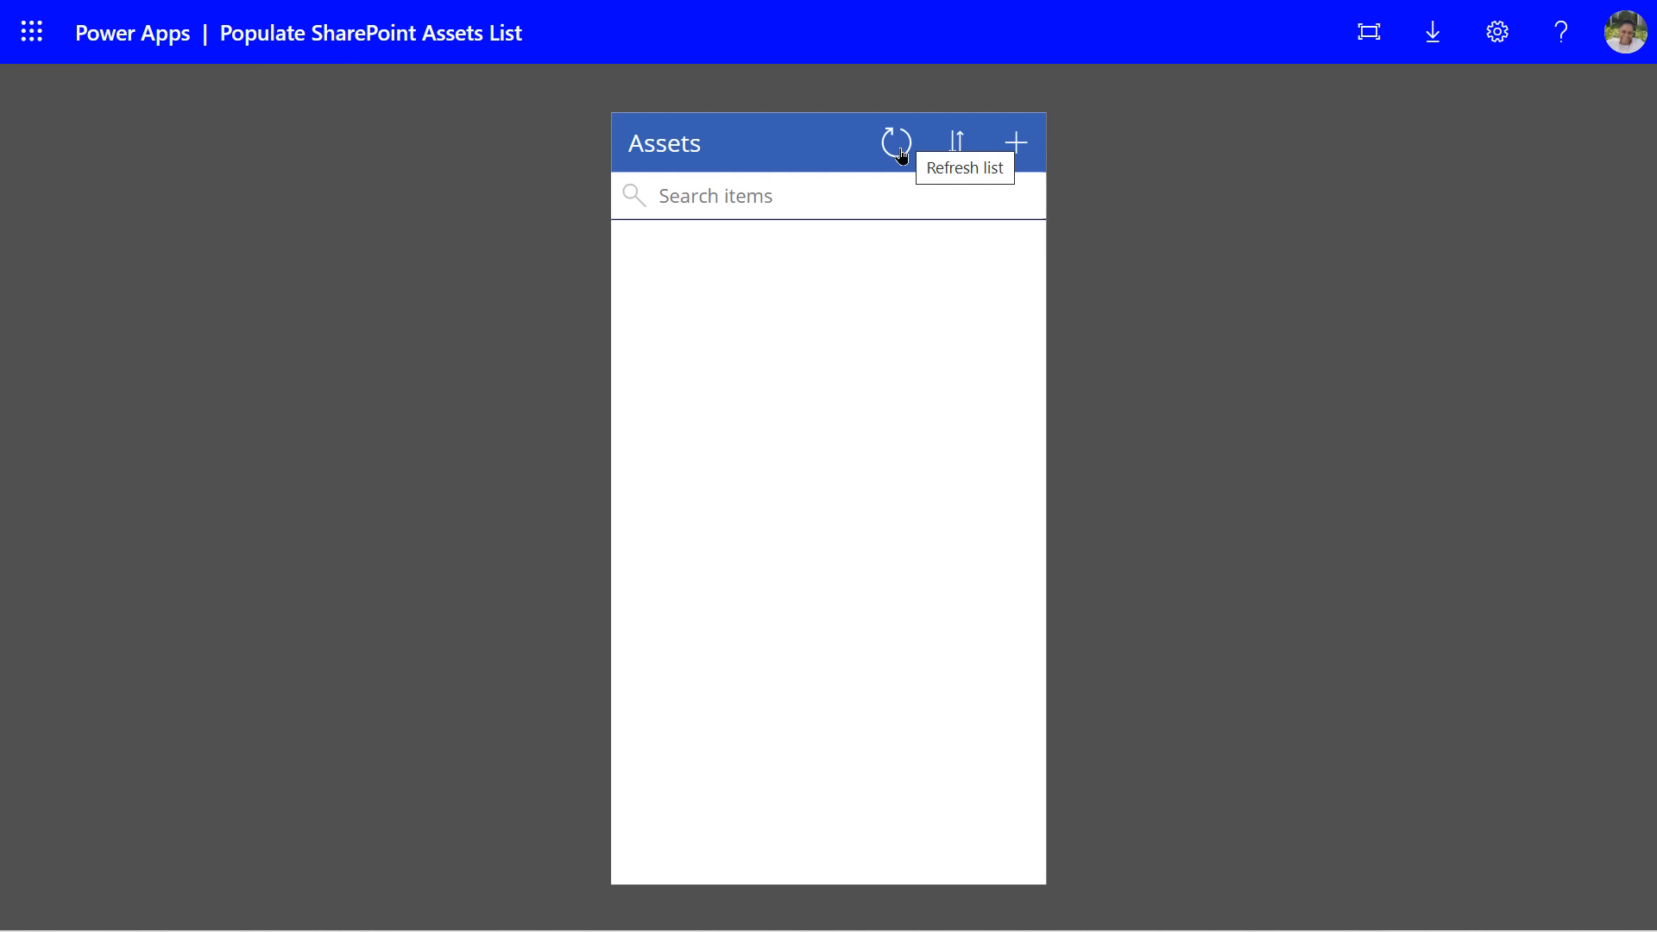
# - Add an asset titled Dell XPS 8940 with type Desktop and the first listed repair tech, save it, and review its details
pyautogui.click(1017, 149)
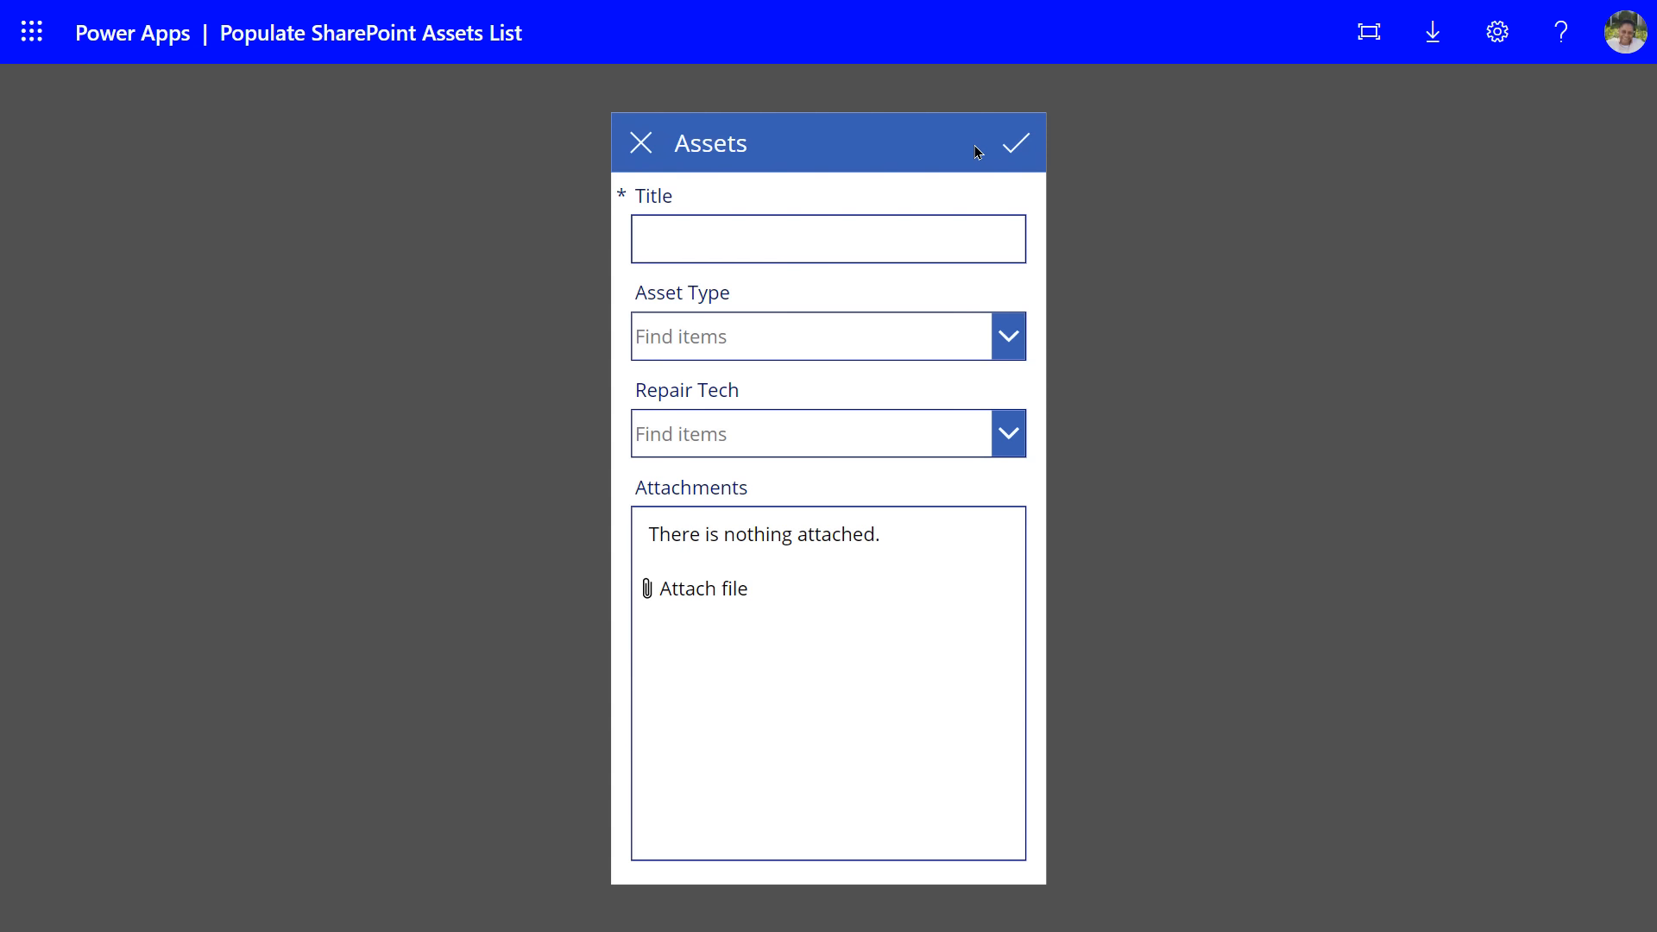
pyautogui.click(921, 221)
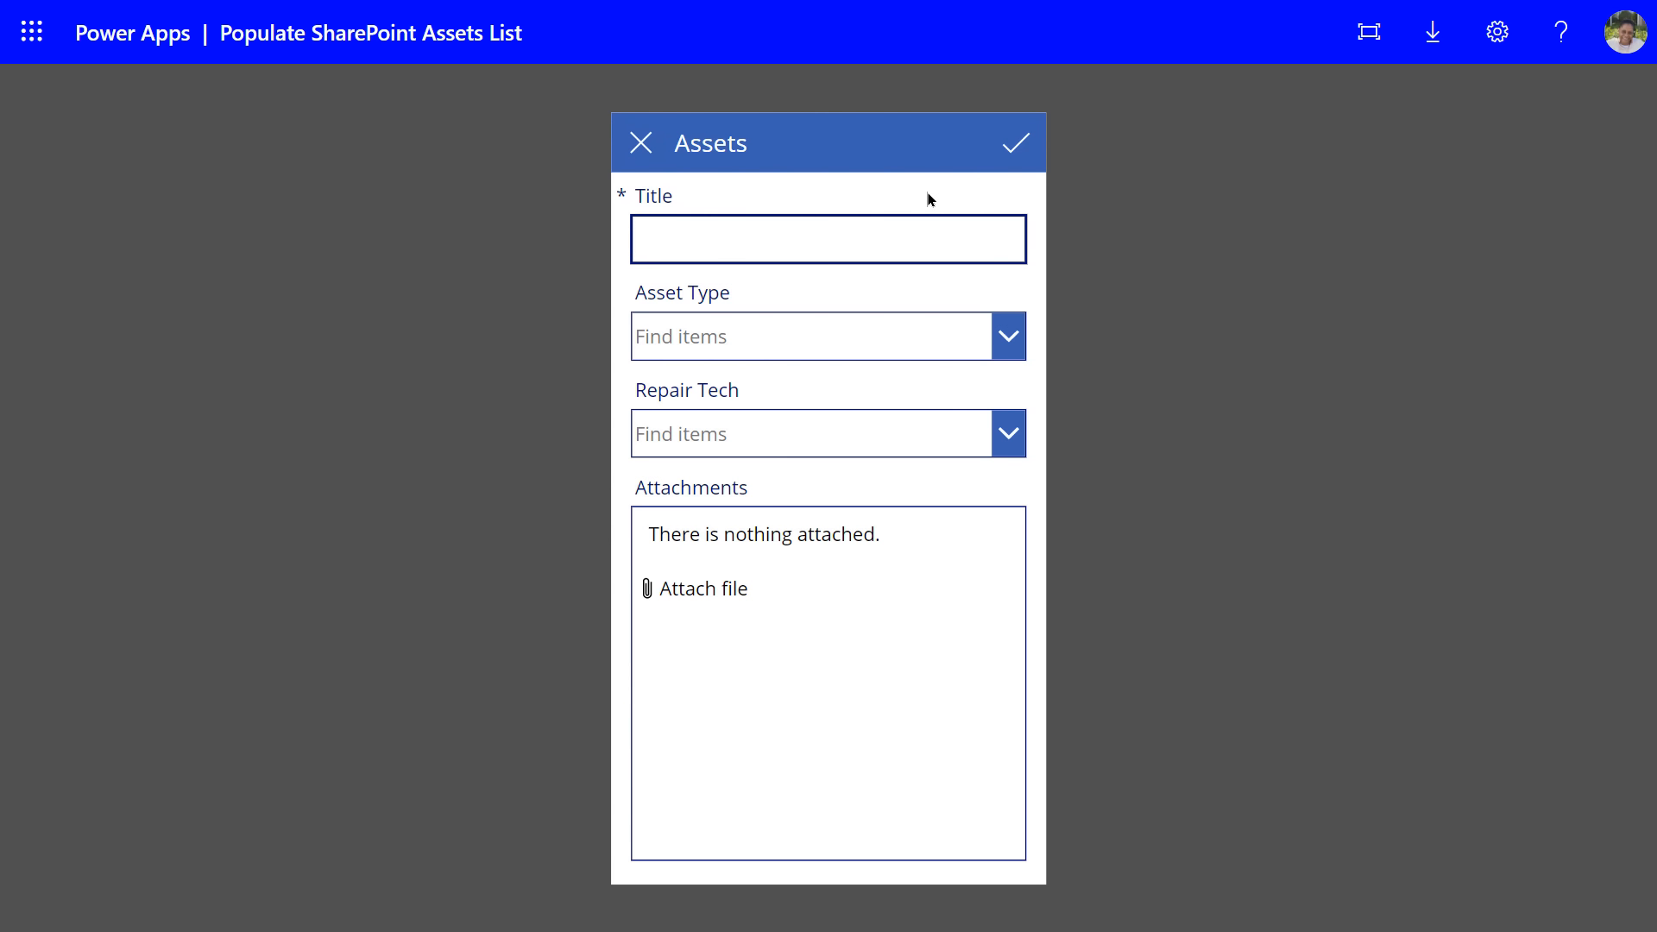
pyautogui.write('Dell XPS 8940')
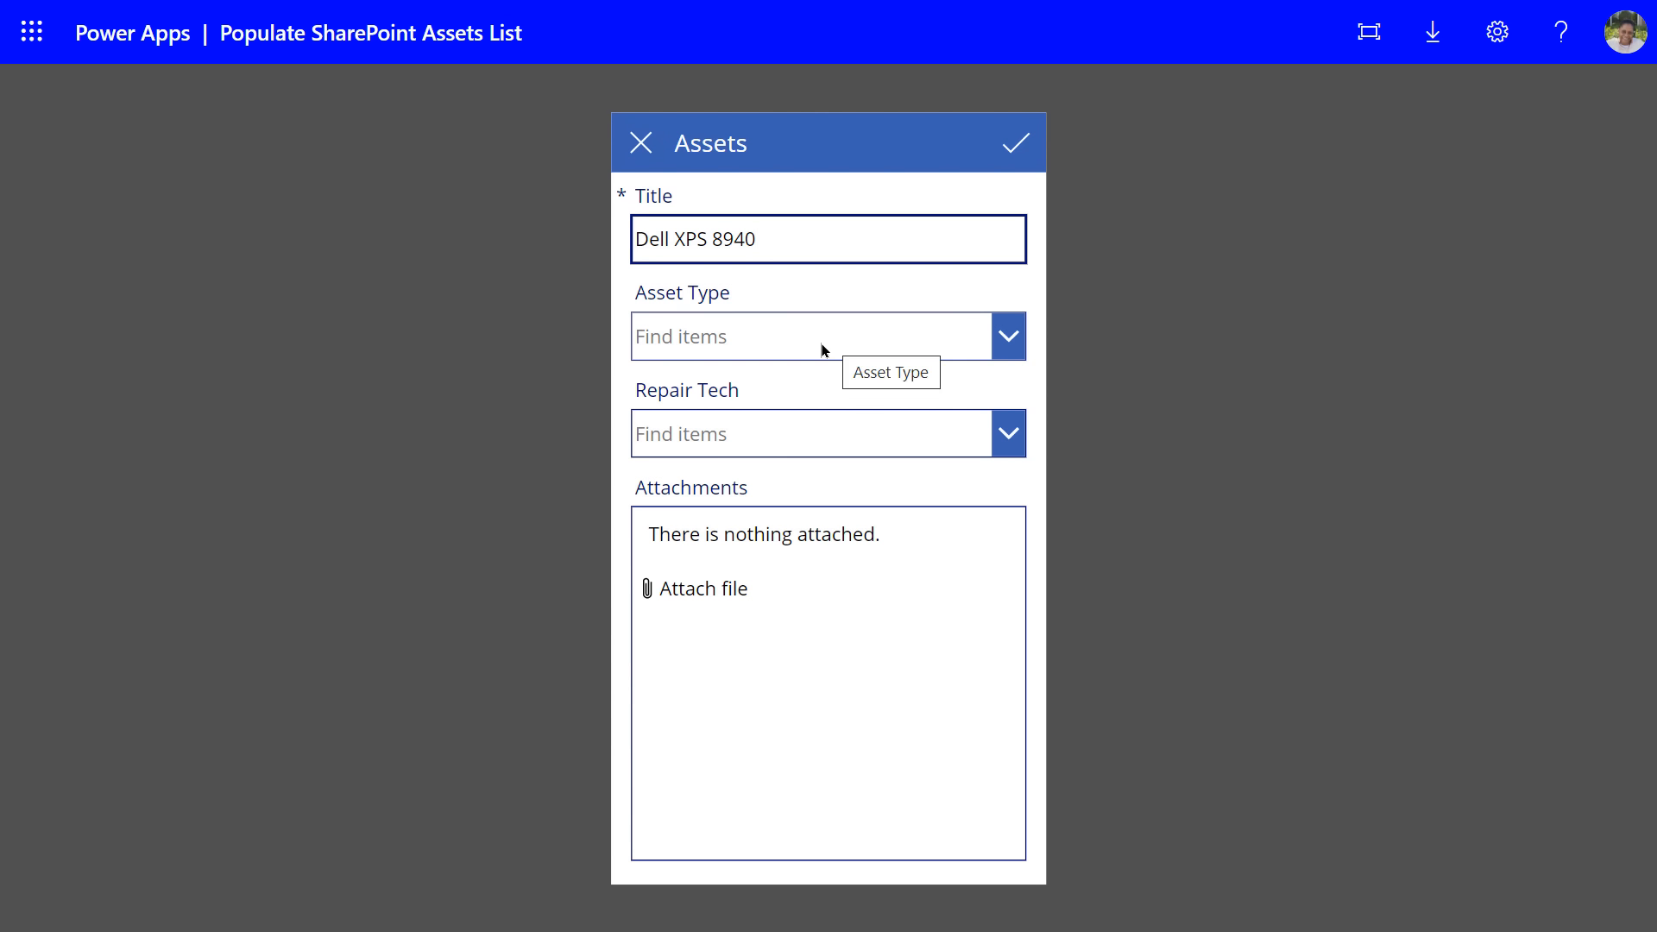
pyautogui.click(1006, 347)
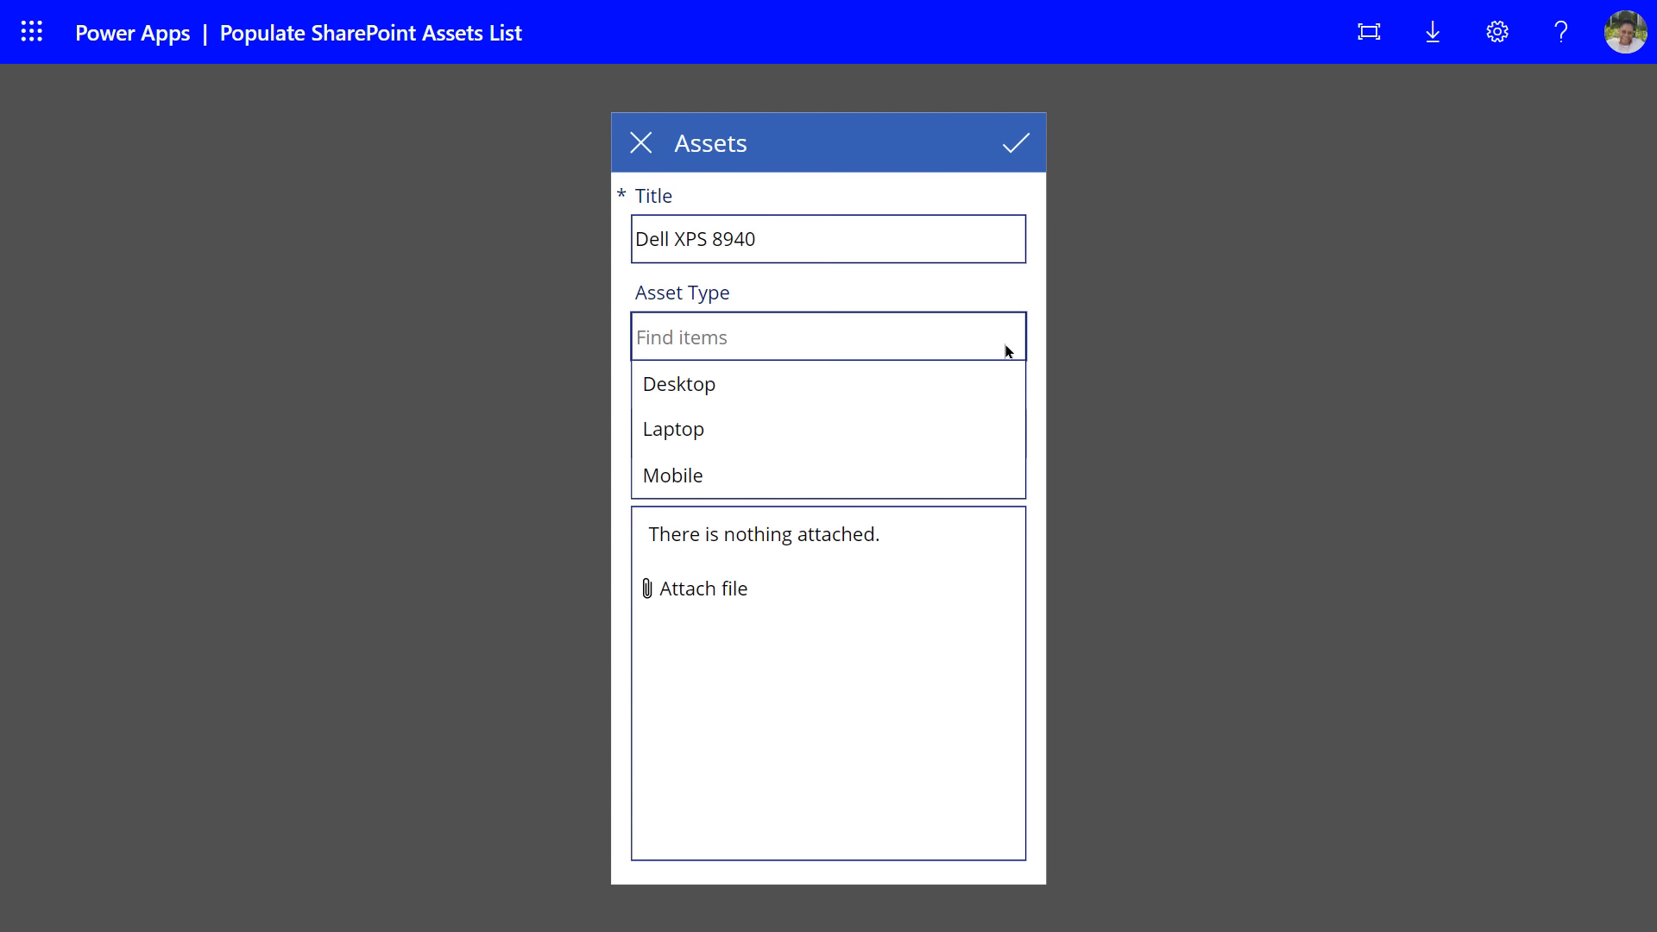
pyautogui.click(696, 387)
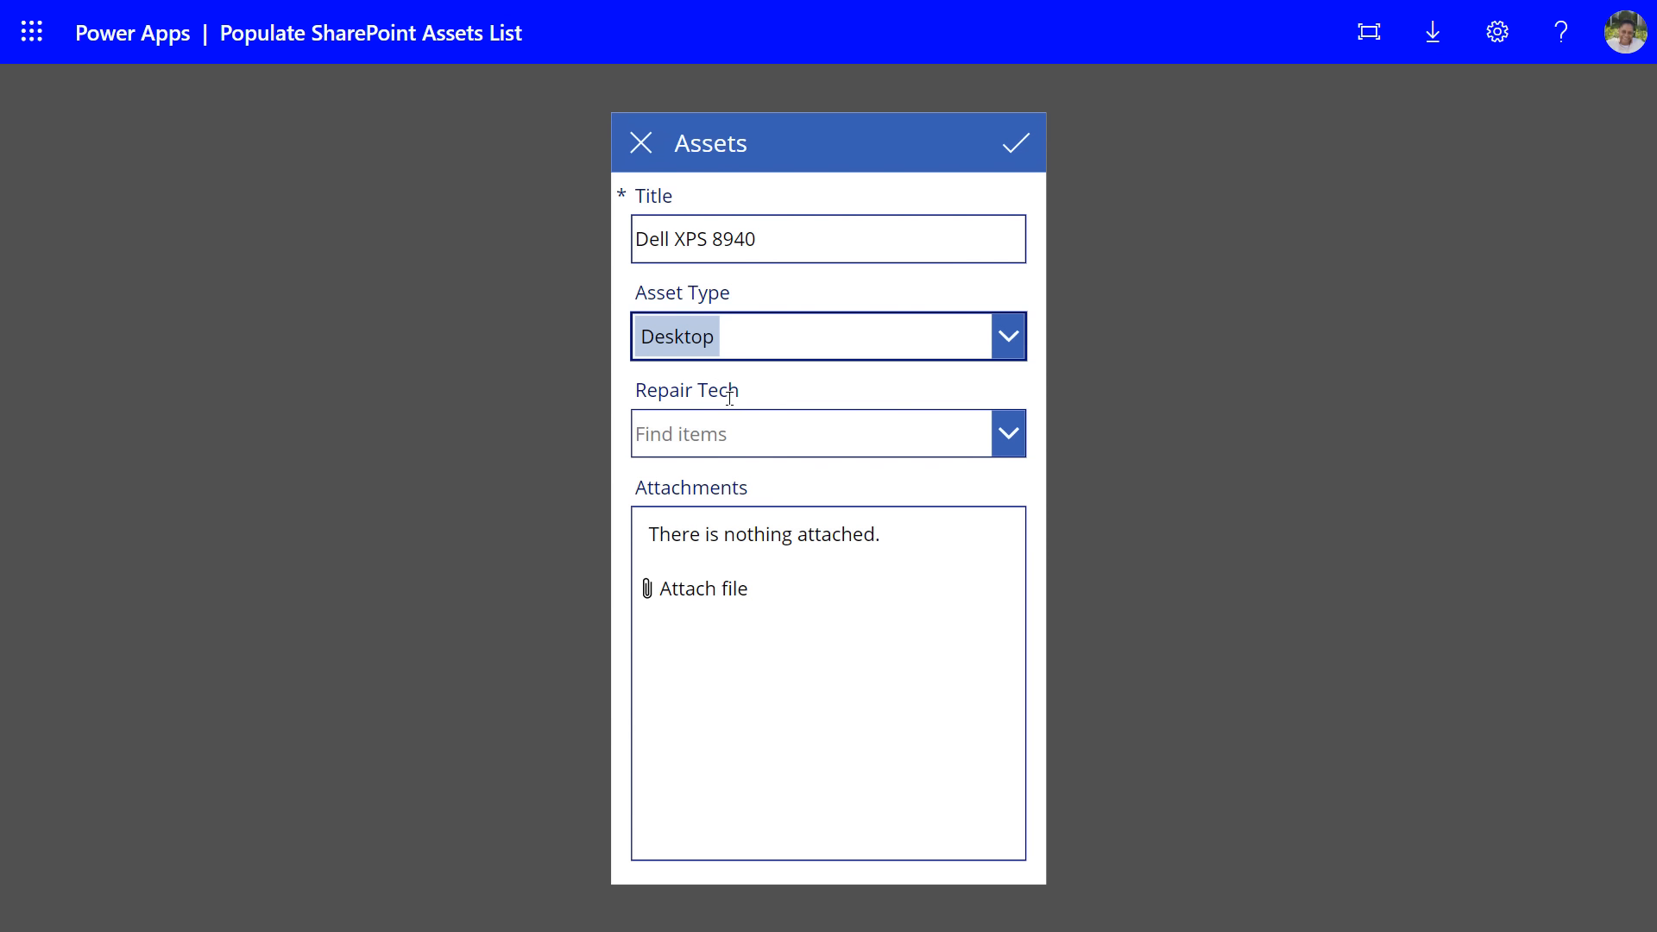
pyautogui.click(1004, 439)
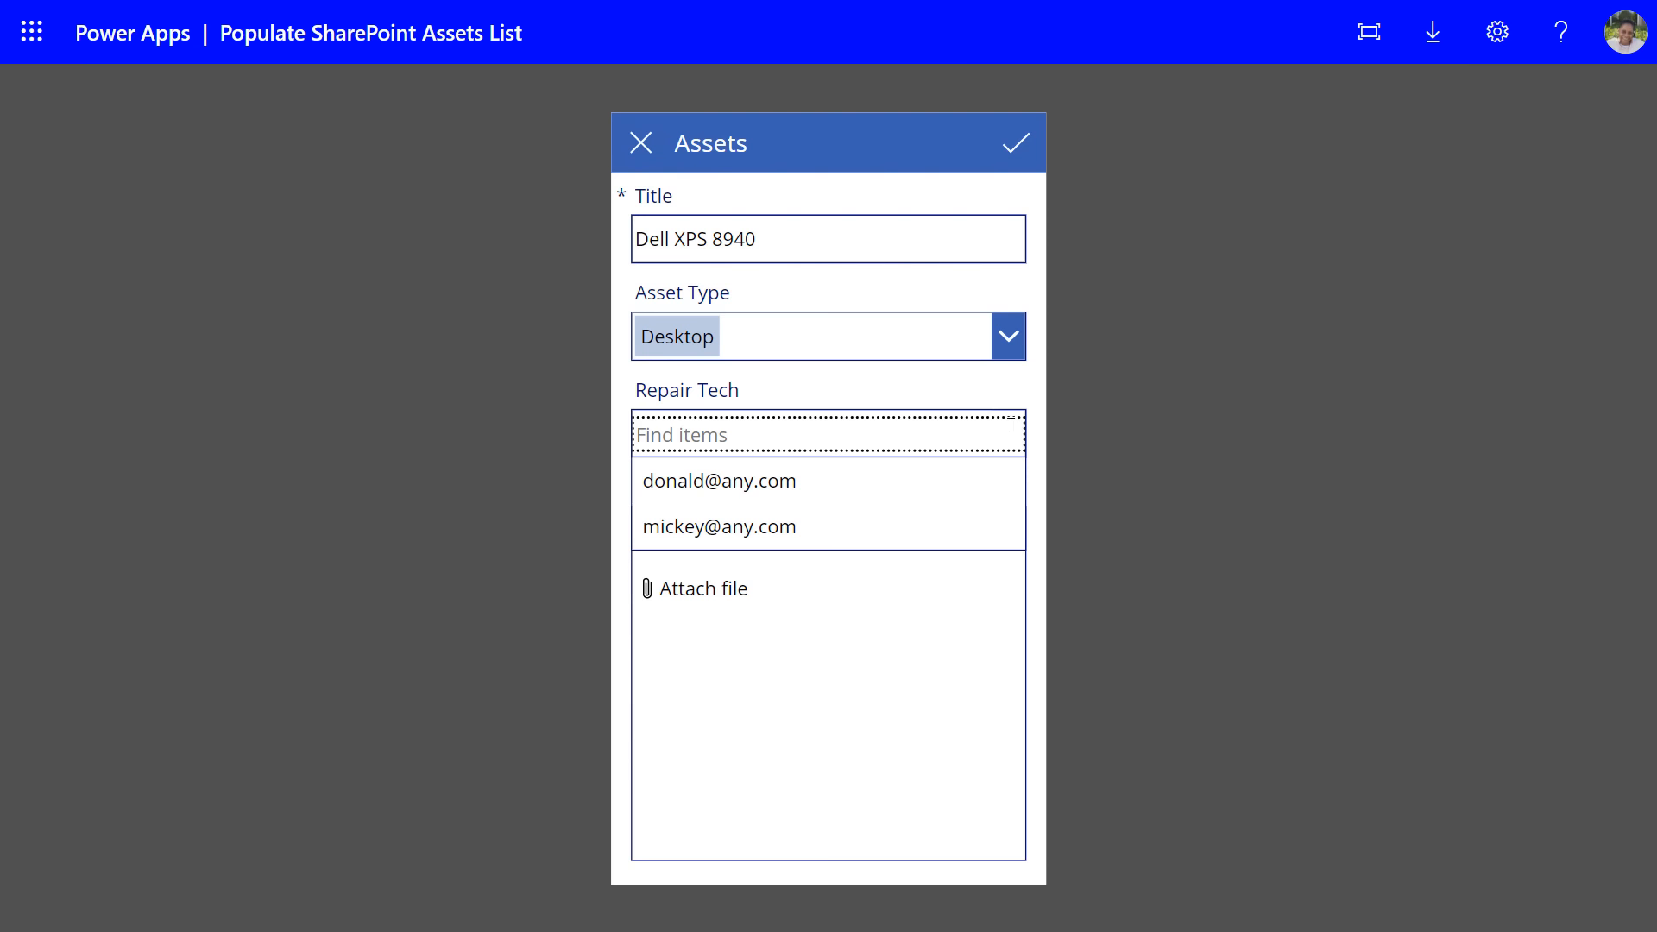
pyautogui.click(804, 487)
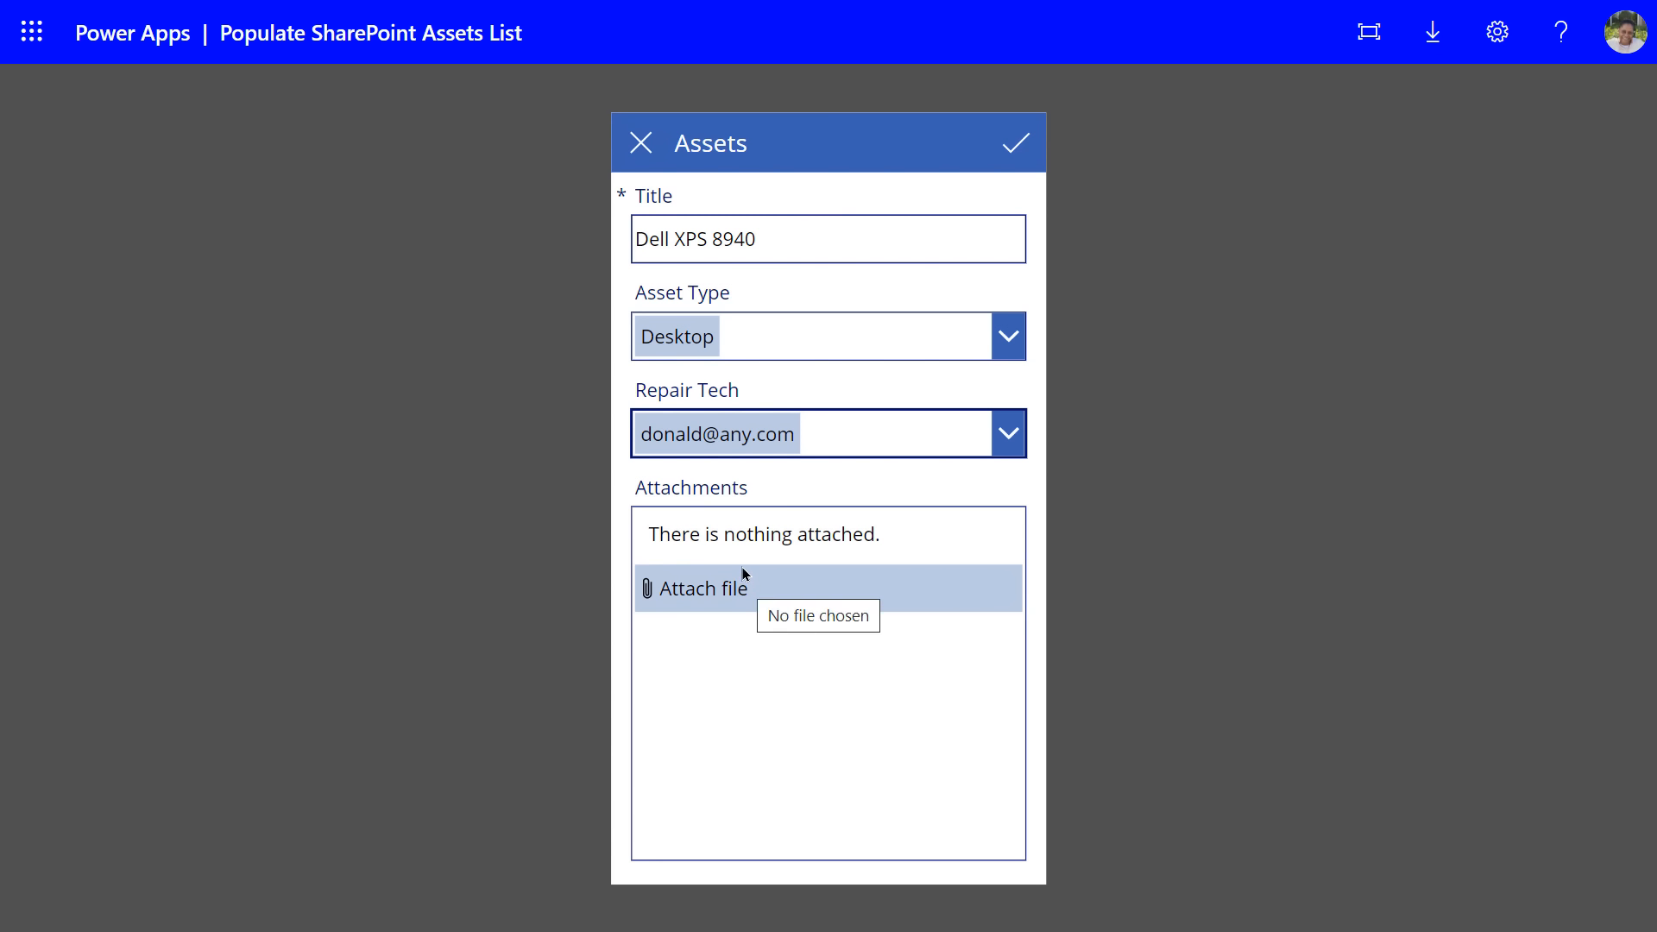
pyautogui.click(1016, 151)
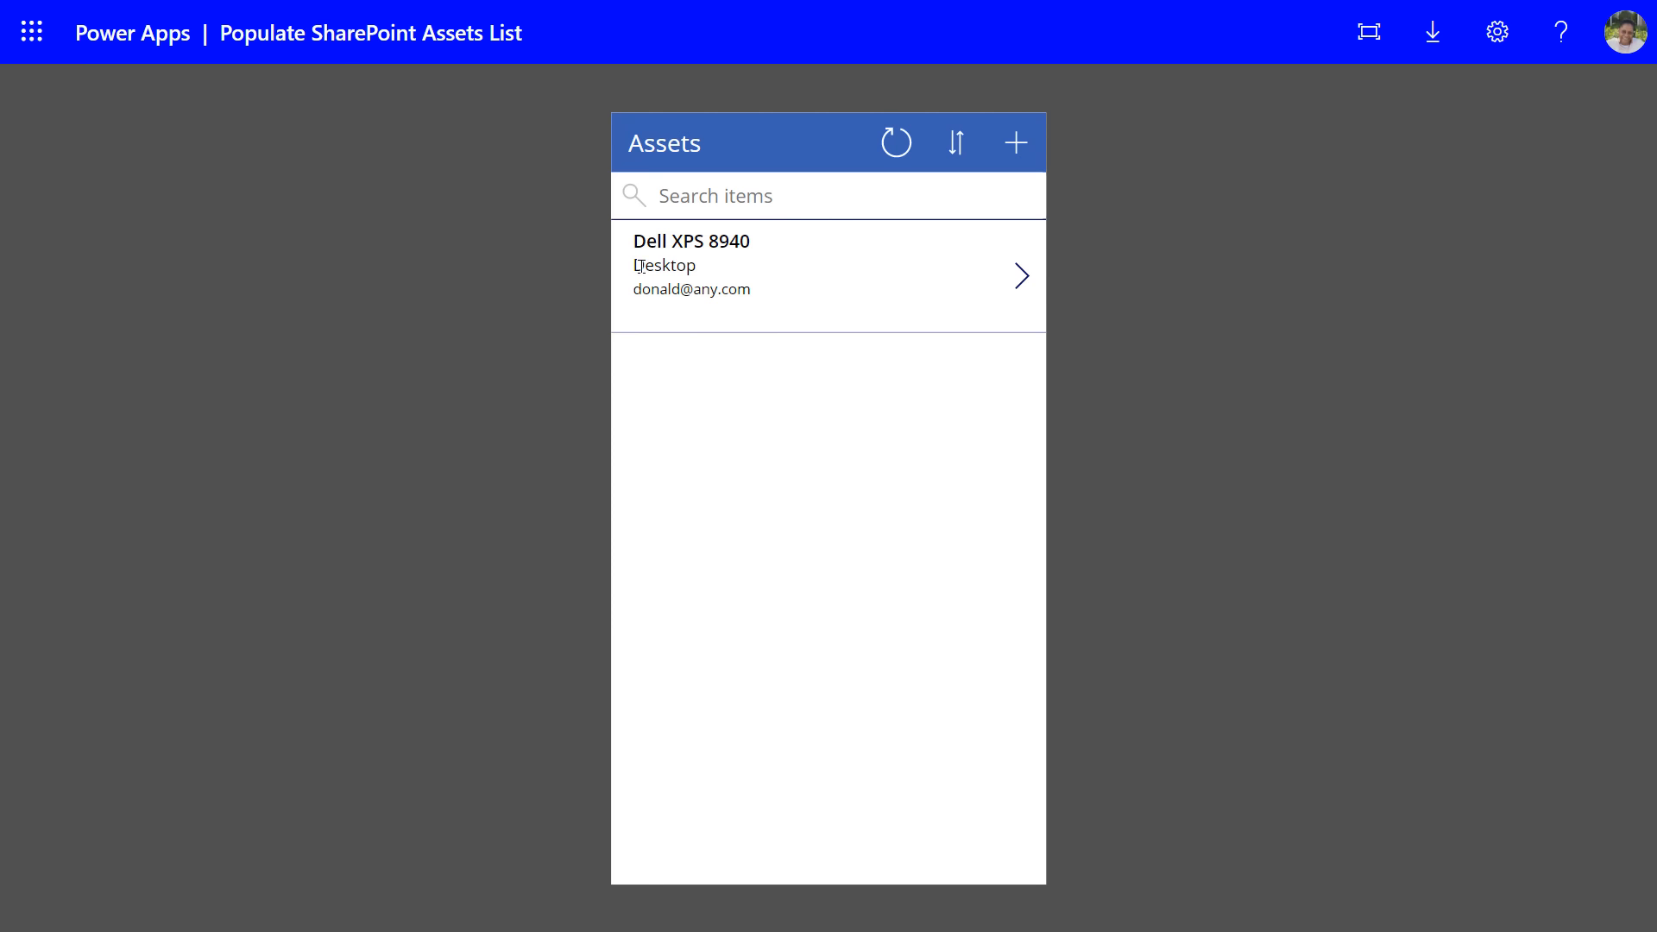
pyautogui.click(1020, 278)
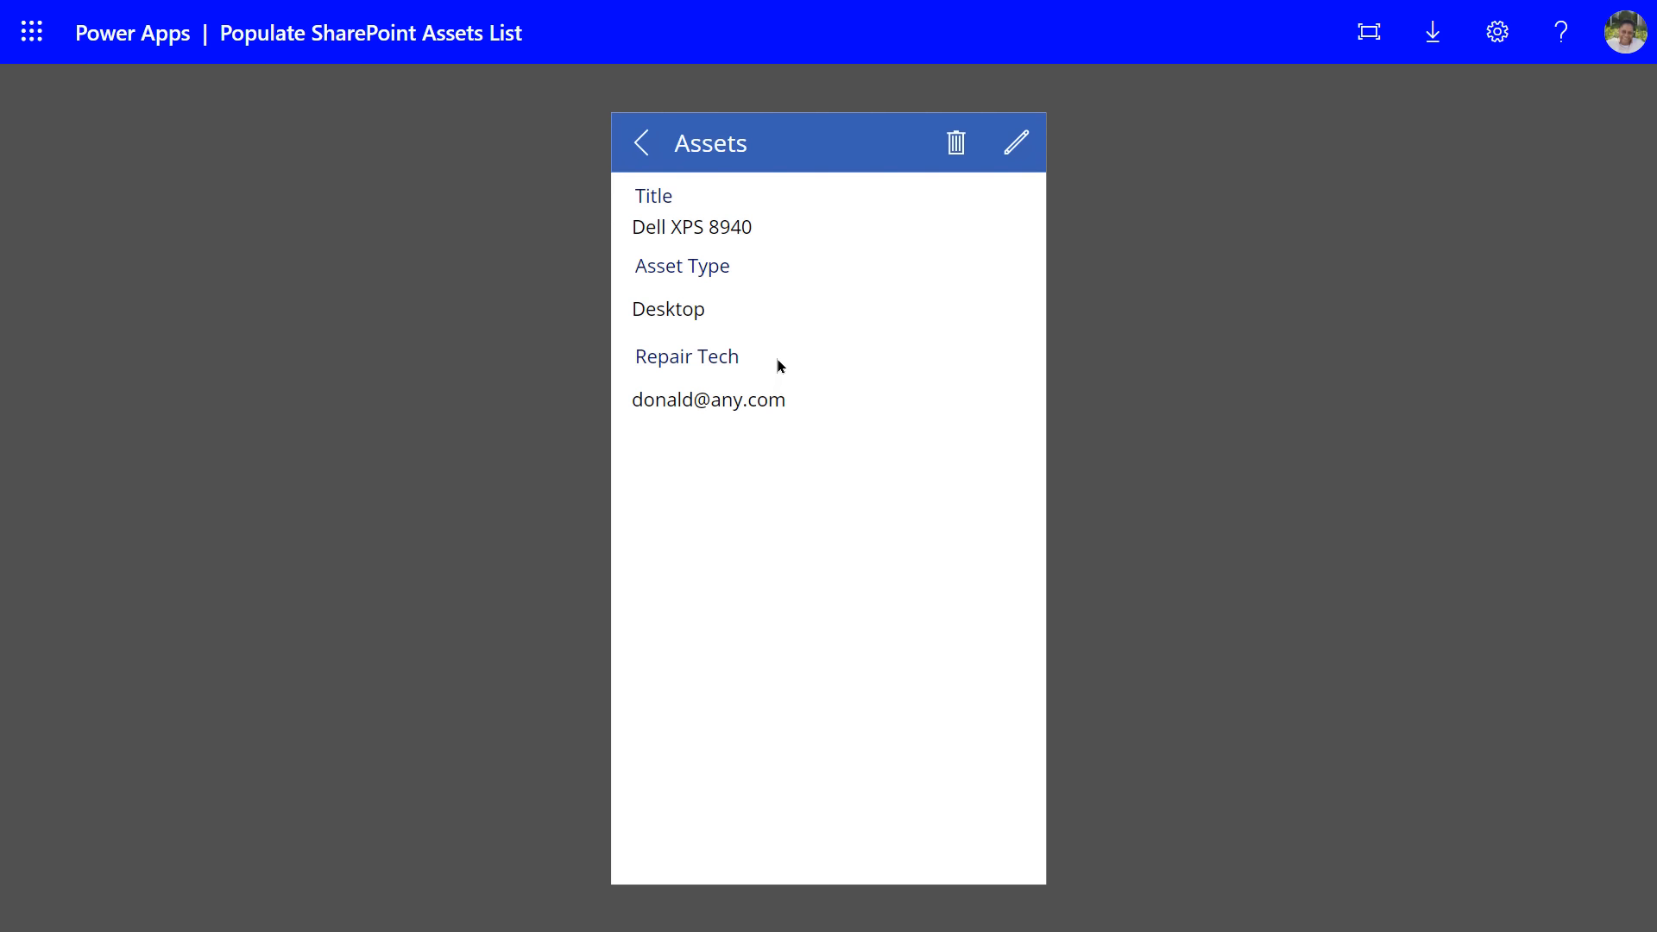
pyautogui.click(641, 142)
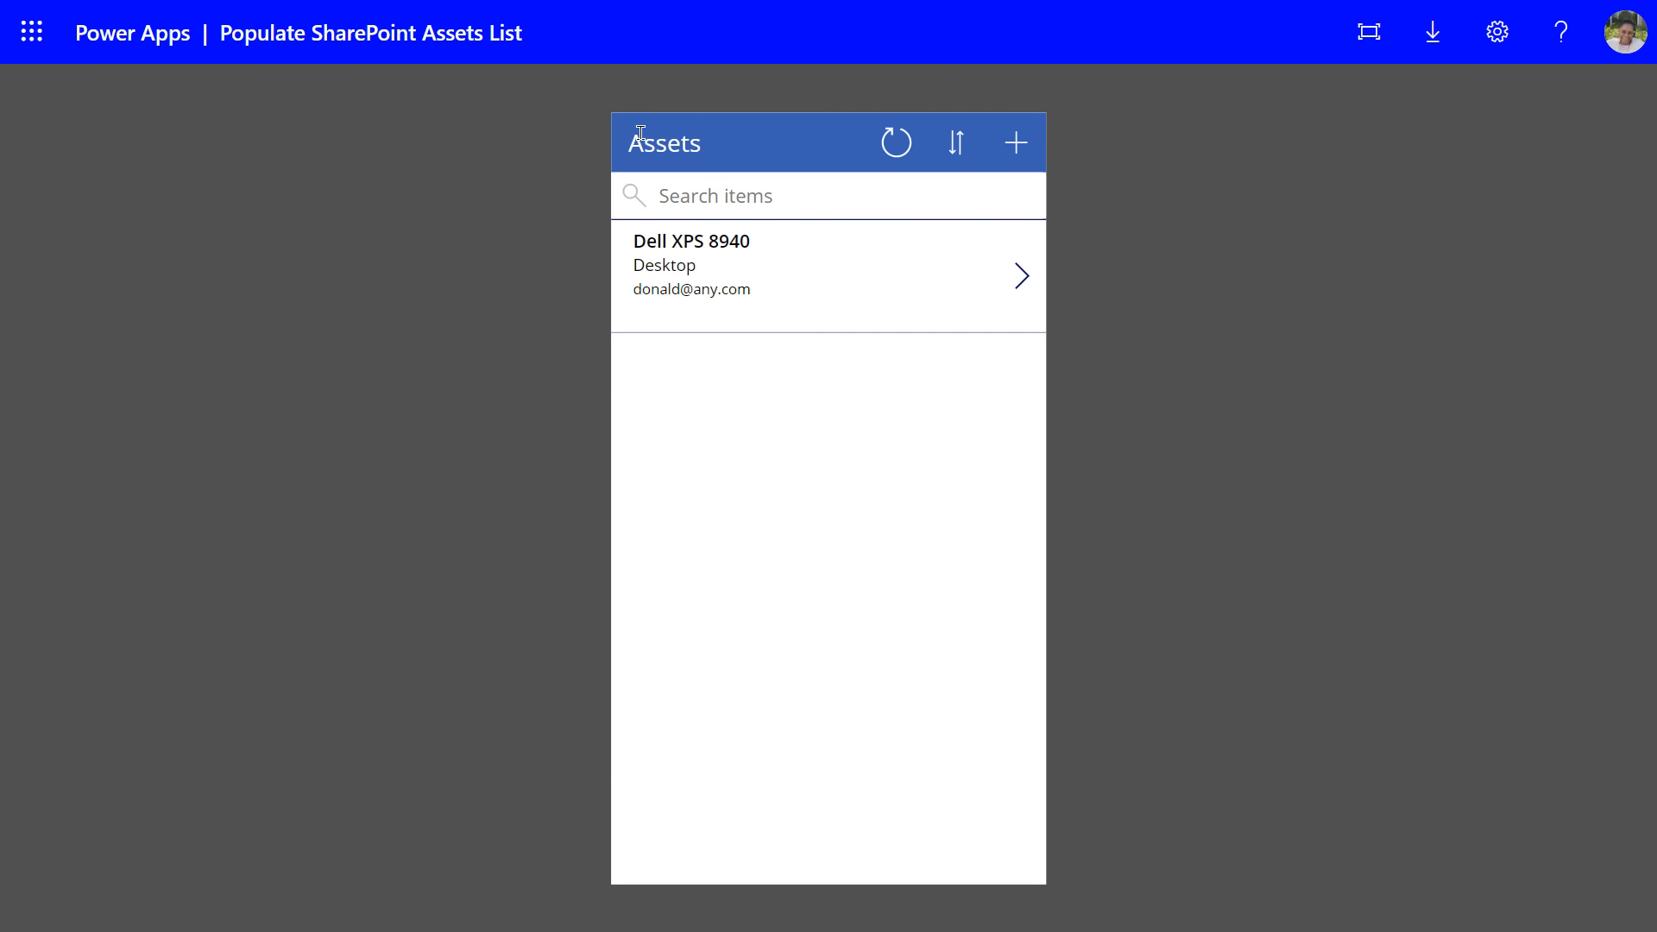
# - Add and save an asset titled HP Pavilion with type Desktop and the first listed repair tech
pyautogui.click(1018, 143)
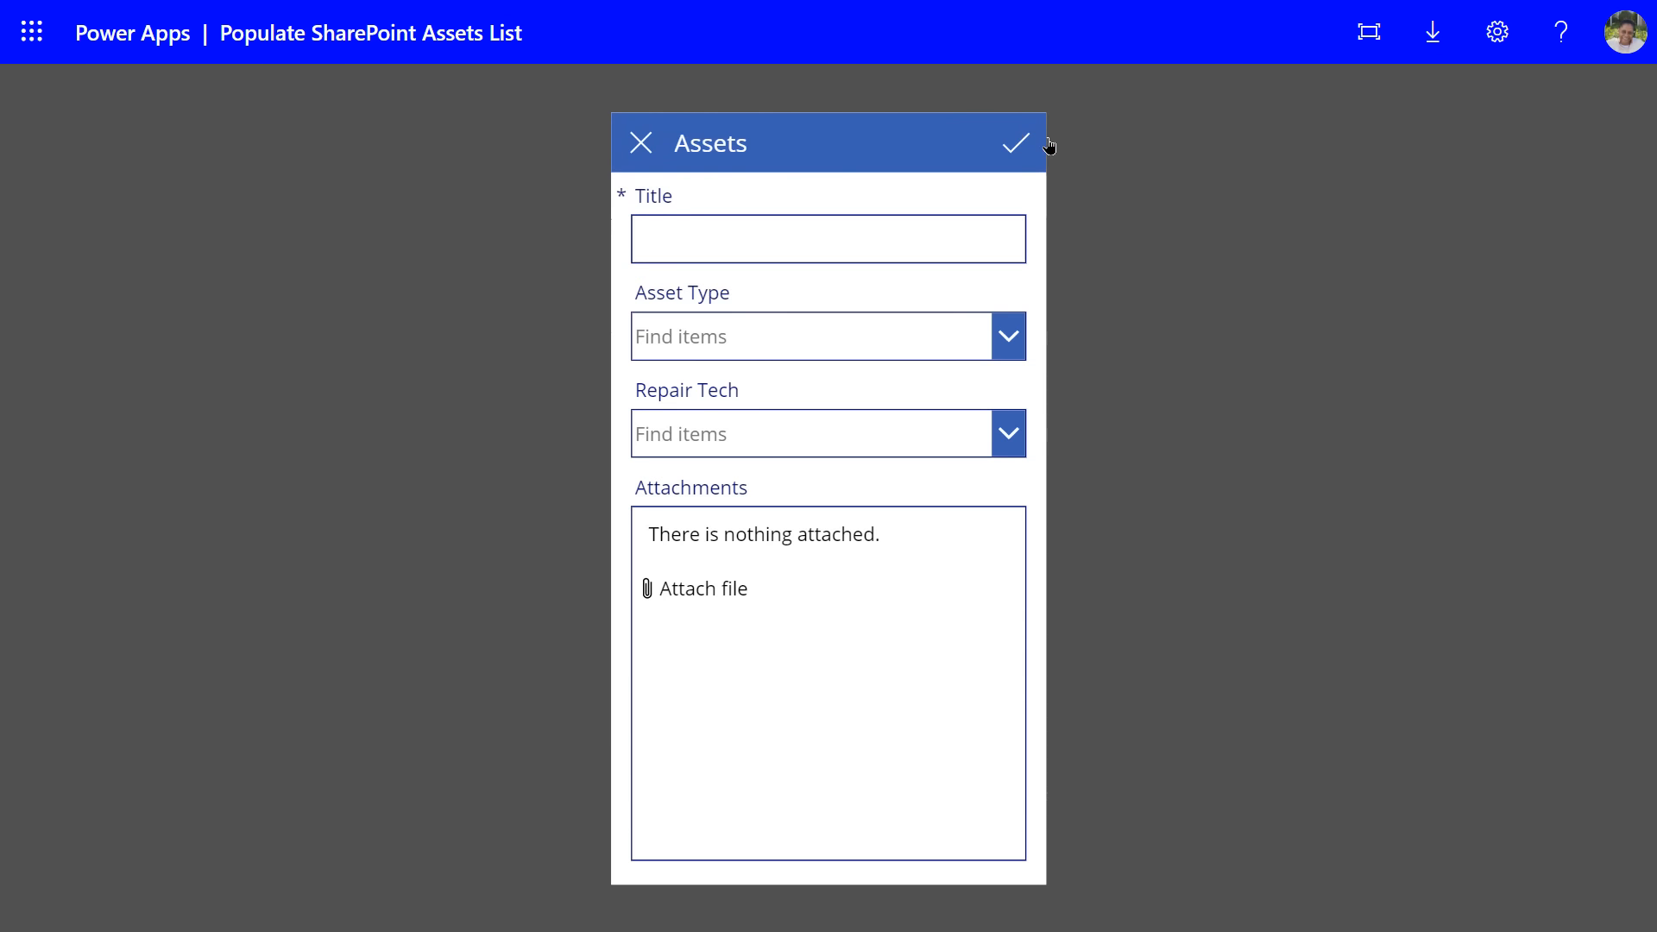
pyautogui.click(749, 242)
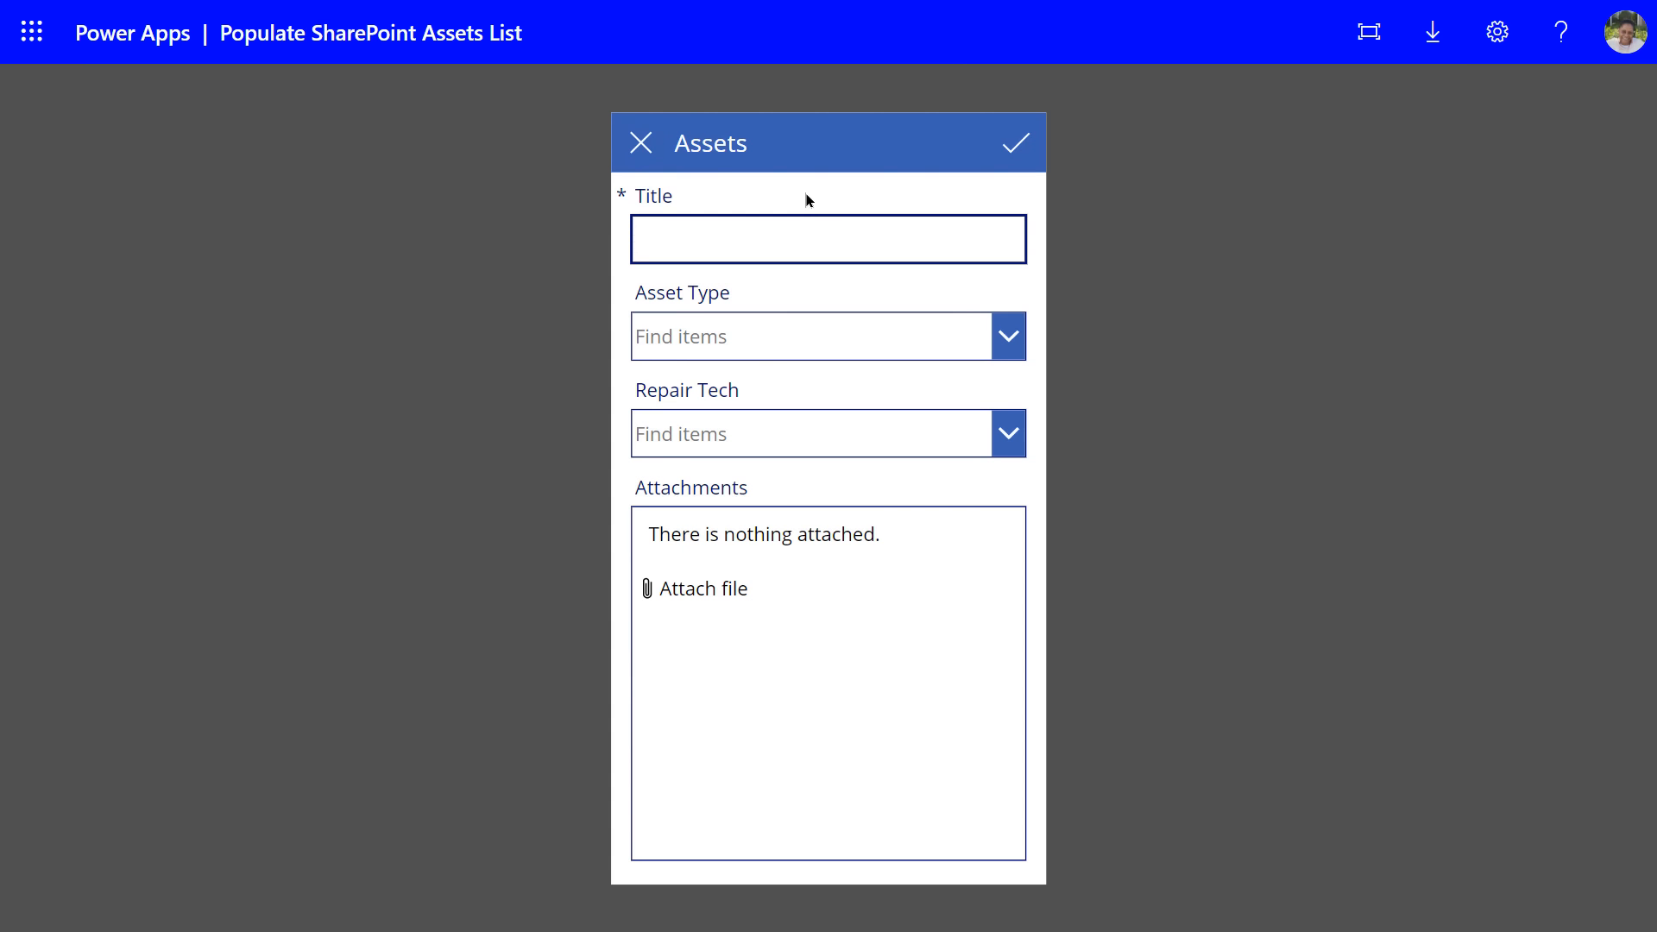
pyautogui.write('HP Pavilion')
pyautogui.click(1006, 338)
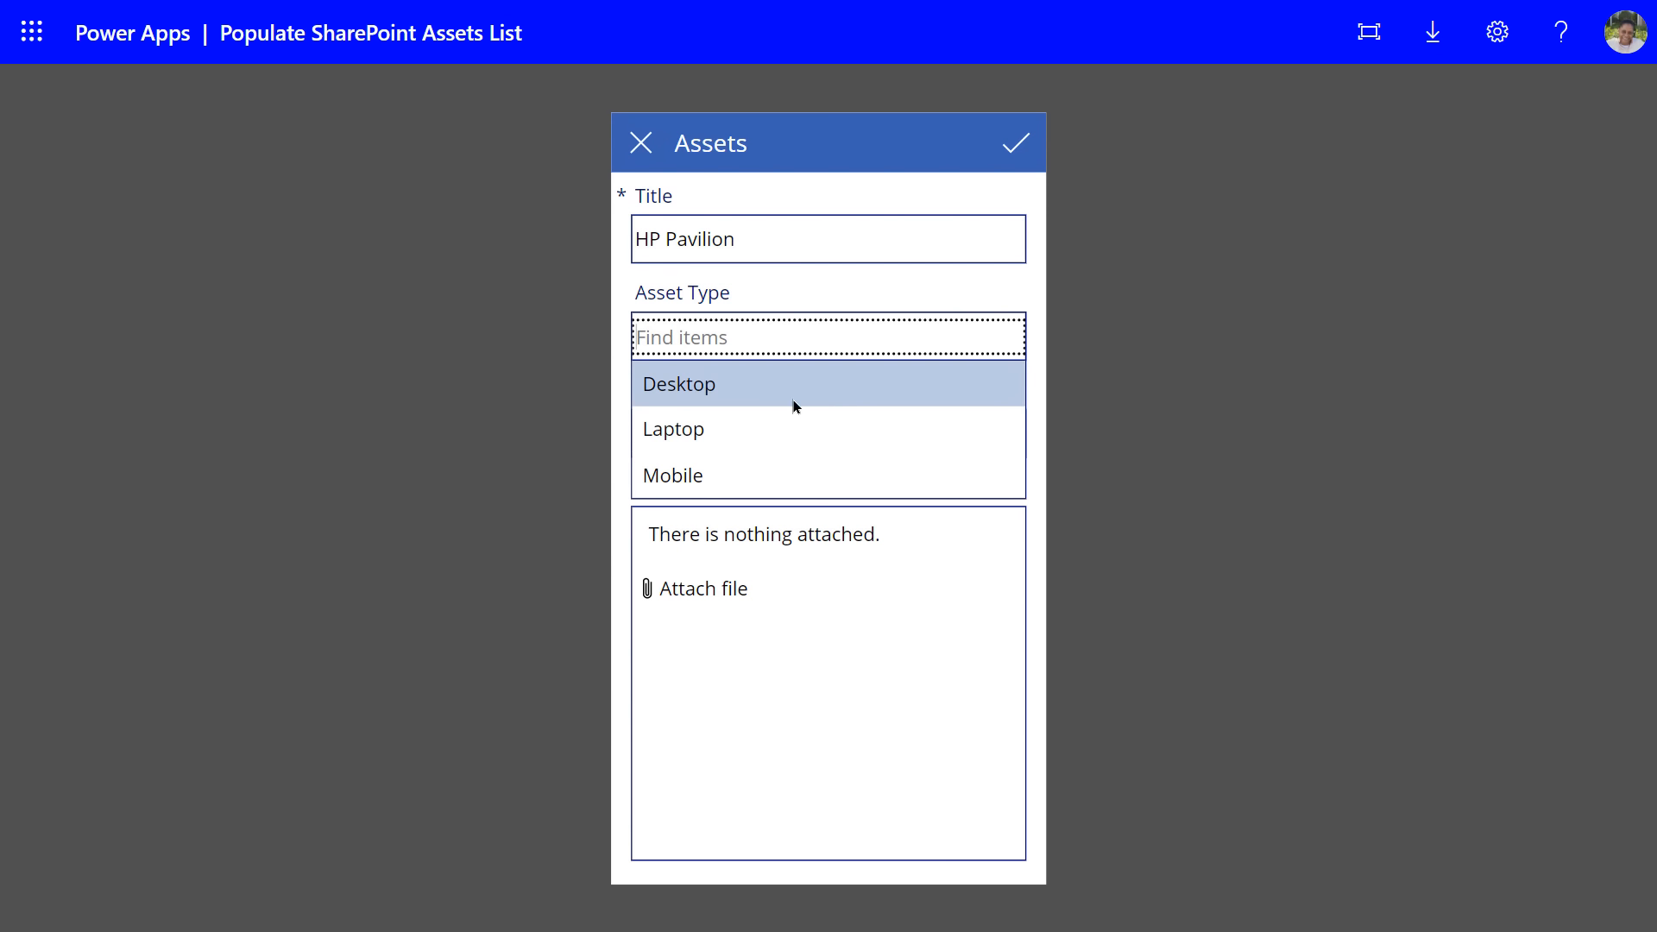
pyautogui.click(733, 387)
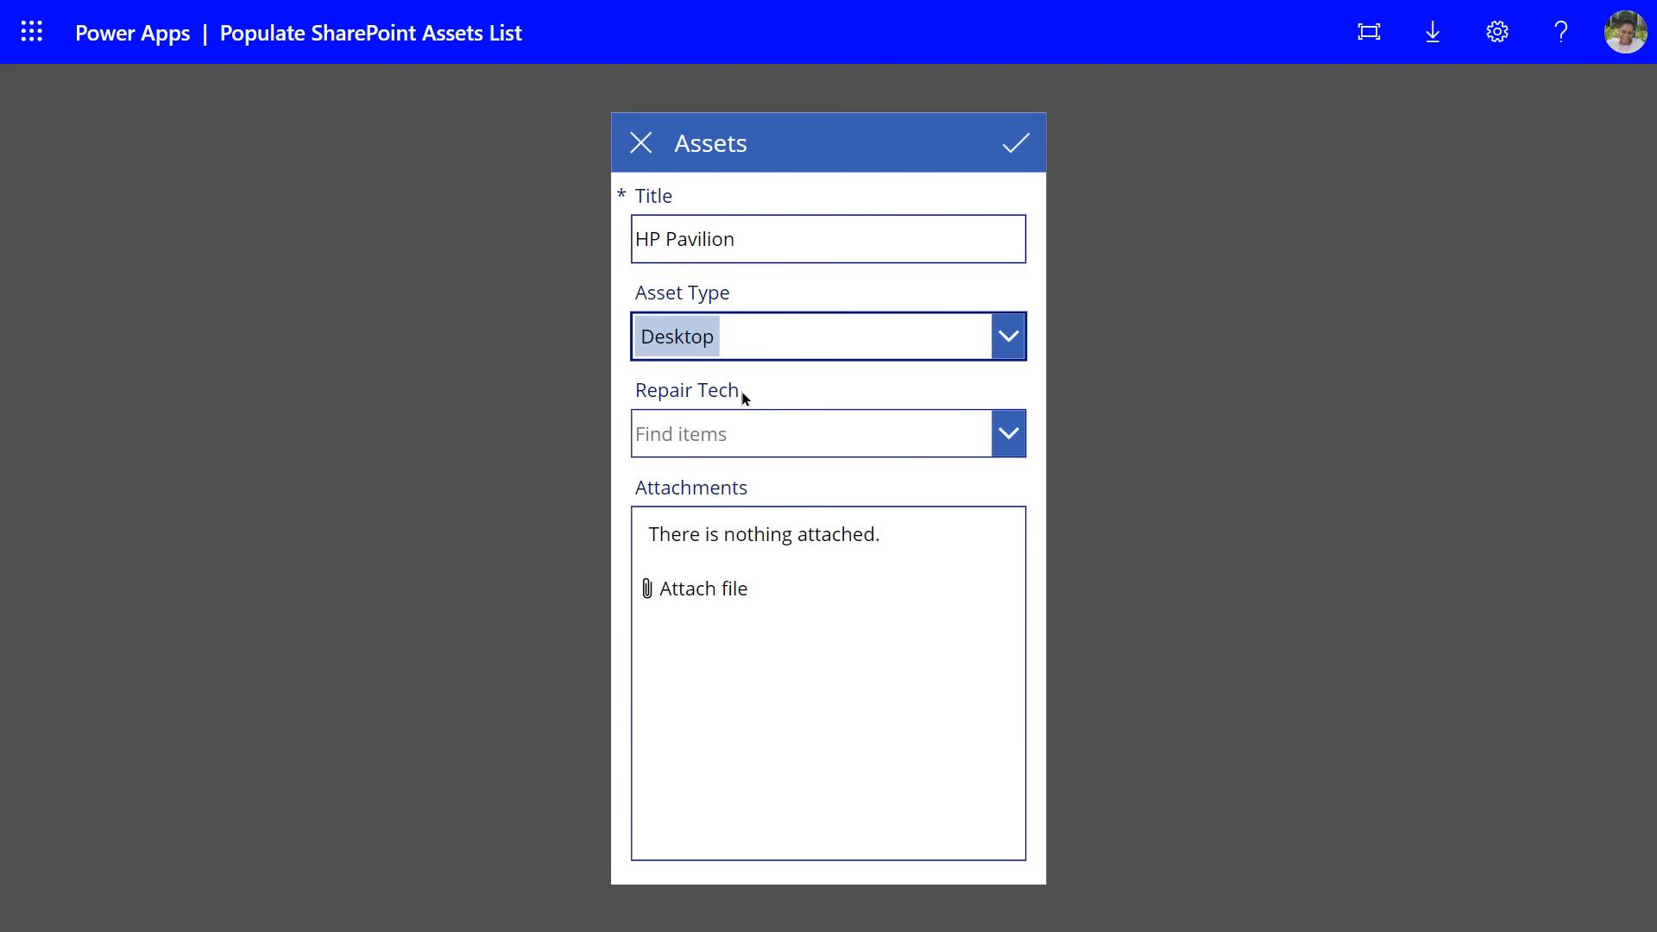
pyautogui.click(1006, 439)
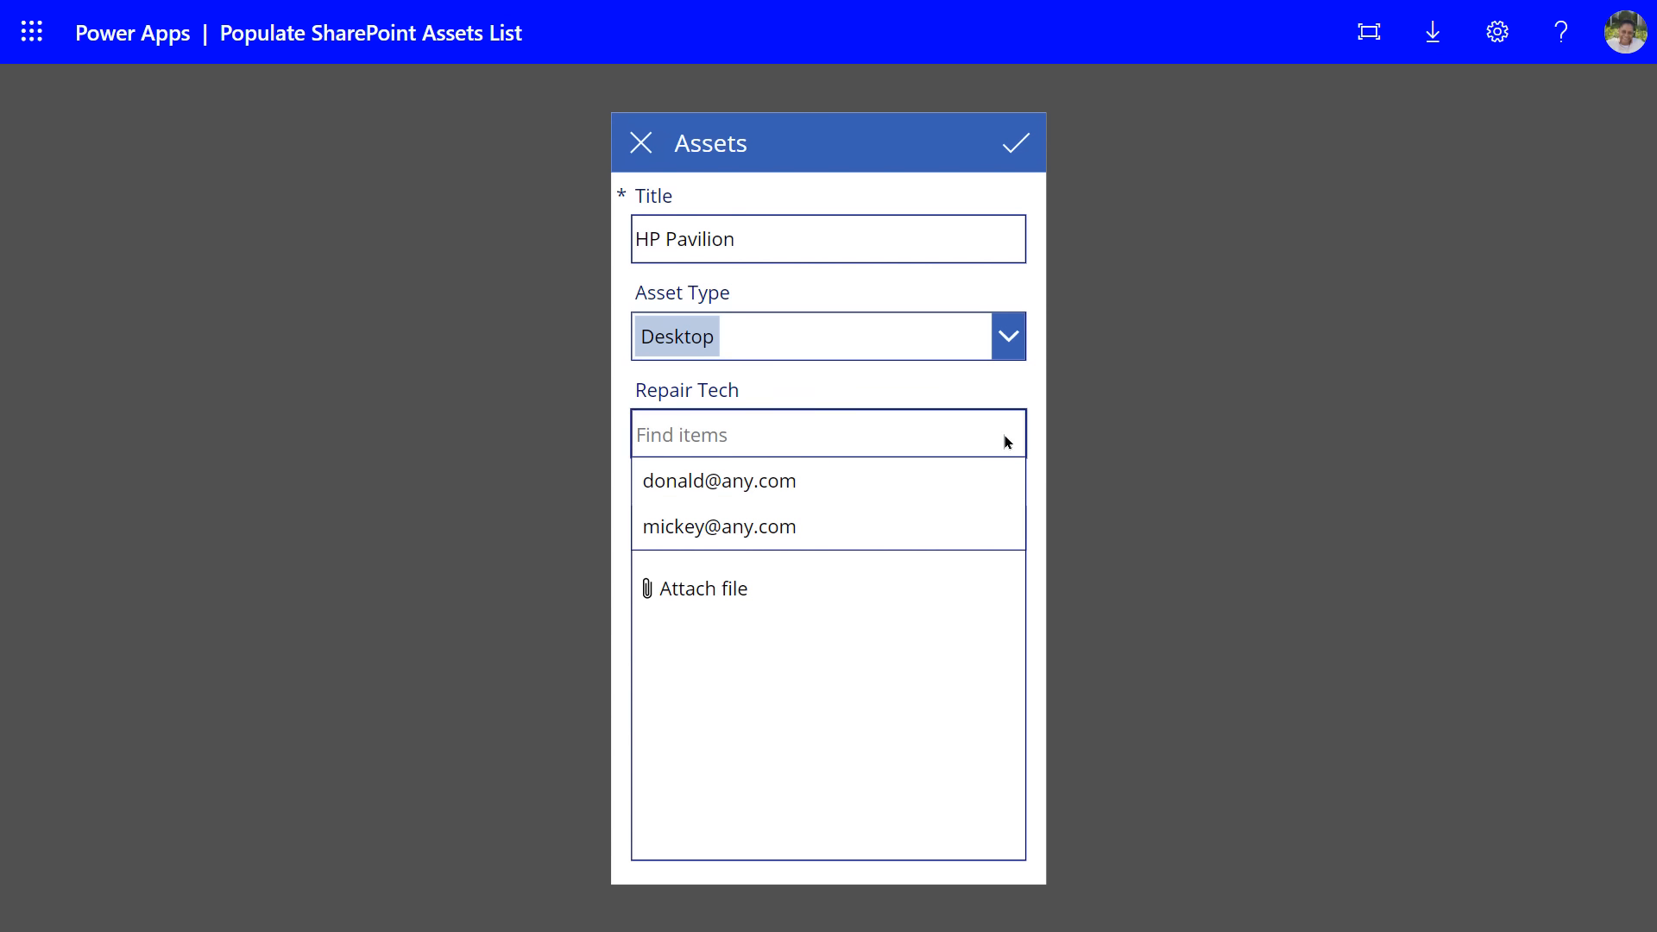
pyautogui.click(750, 489)
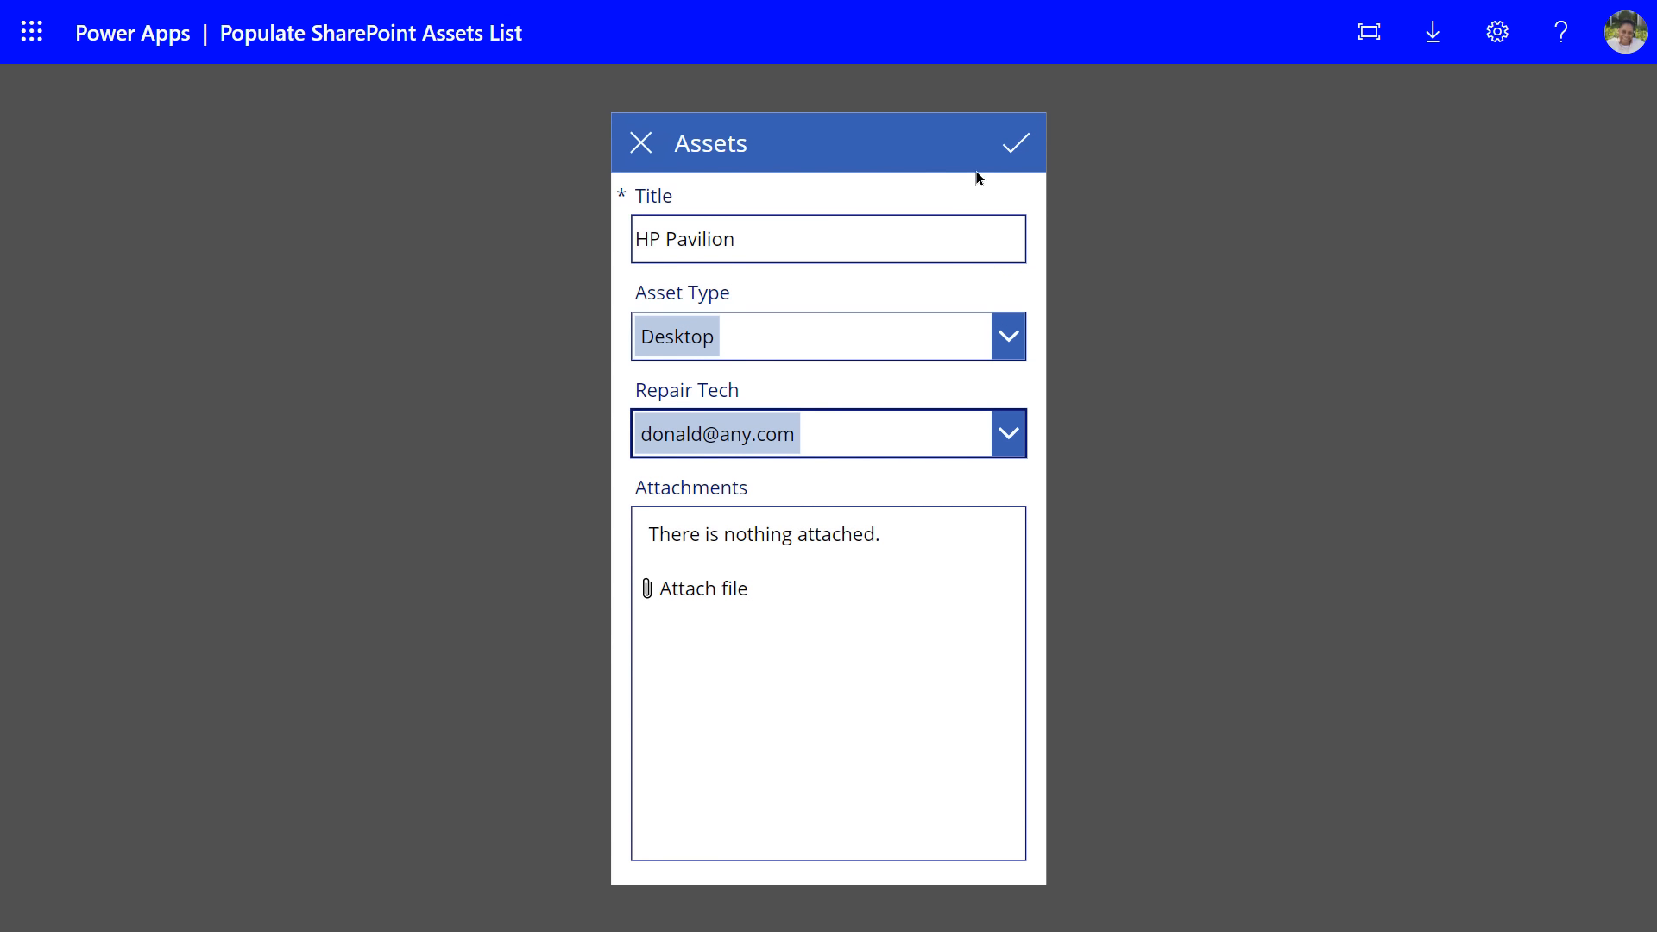
pyautogui.click(1014, 154)
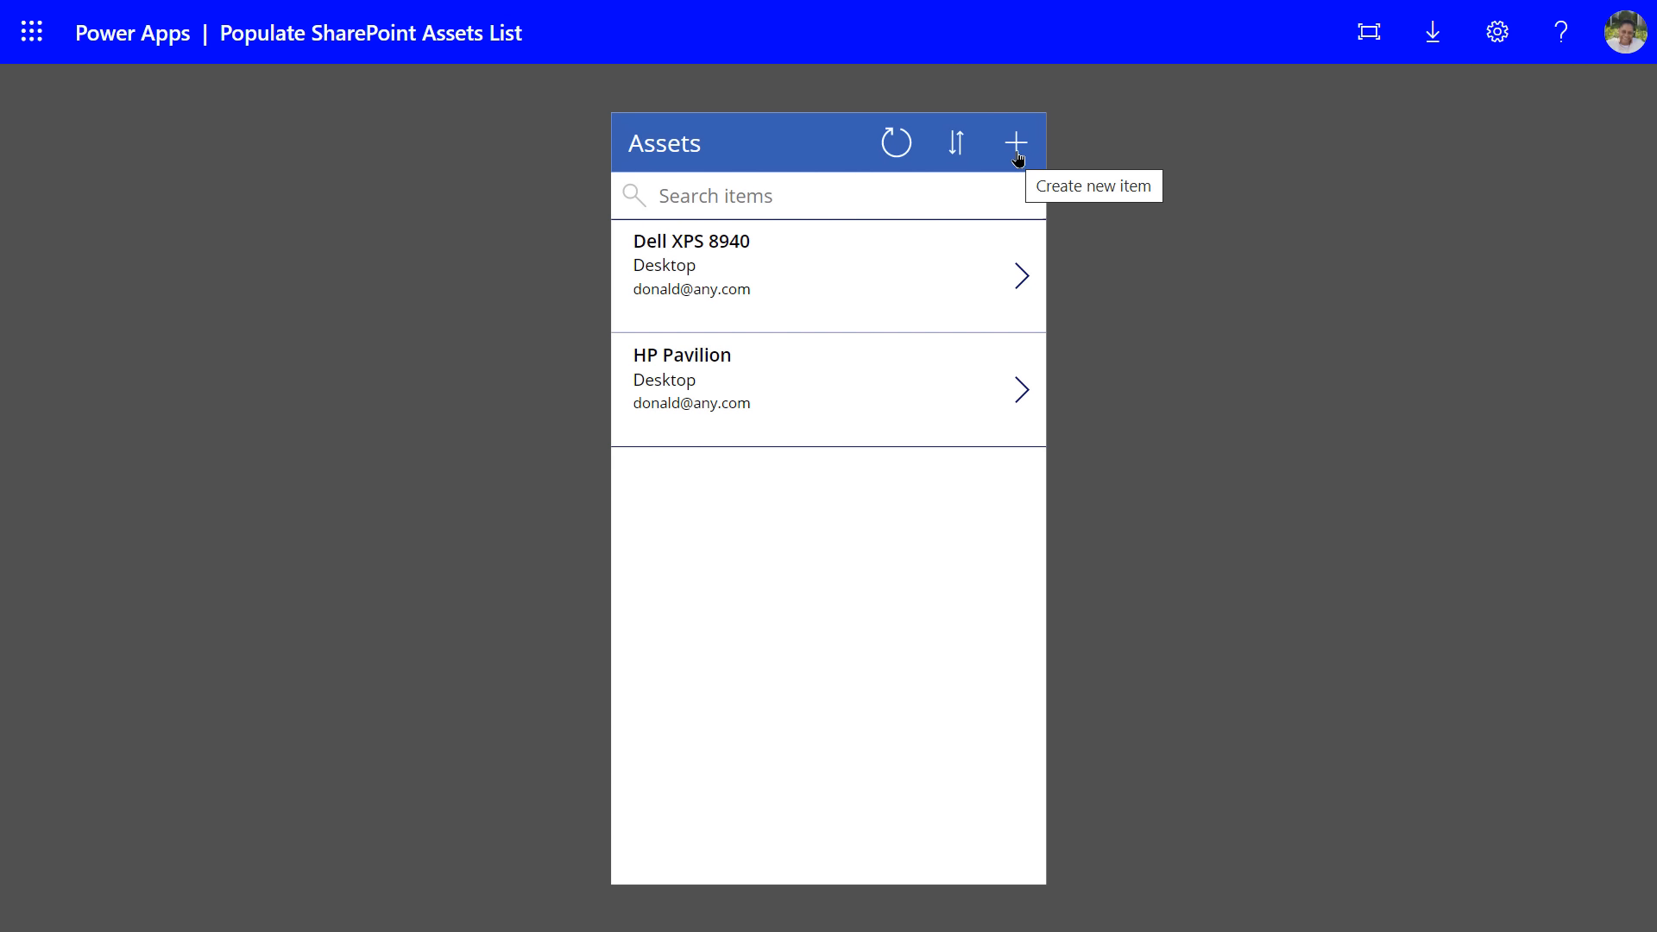
# - Add and save an asset titled Dell Inspiron with type Laptop and the second listed repair tech
pyautogui.click(1016, 143)
pyautogui.click(843, 231)
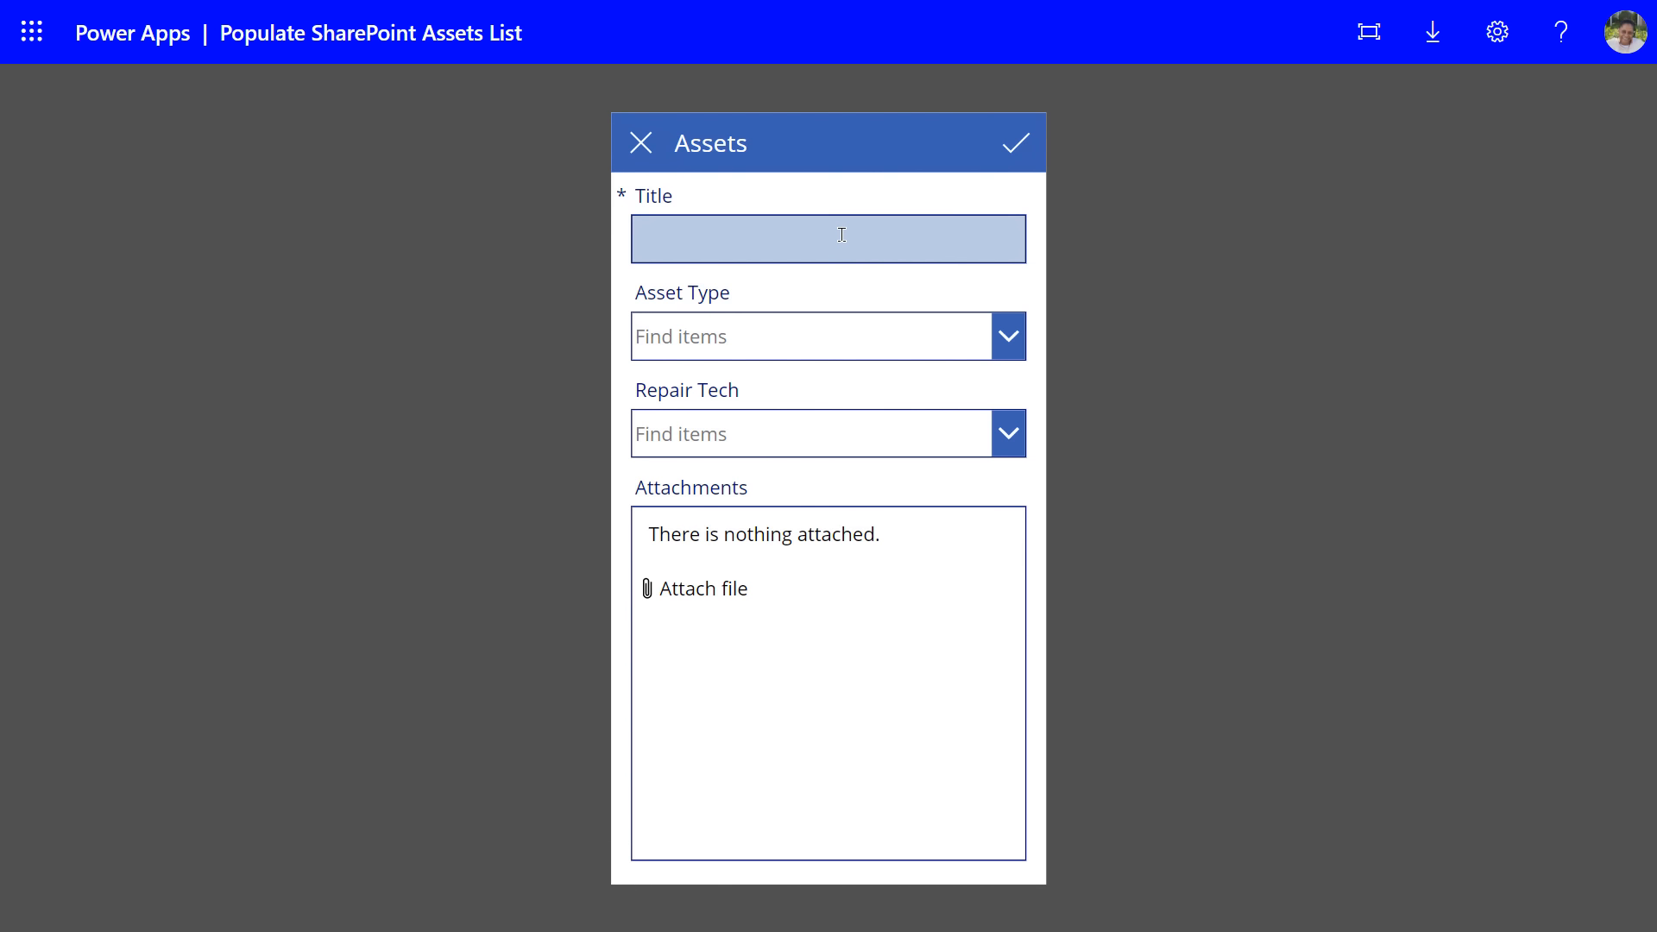
pyautogui.write('De')
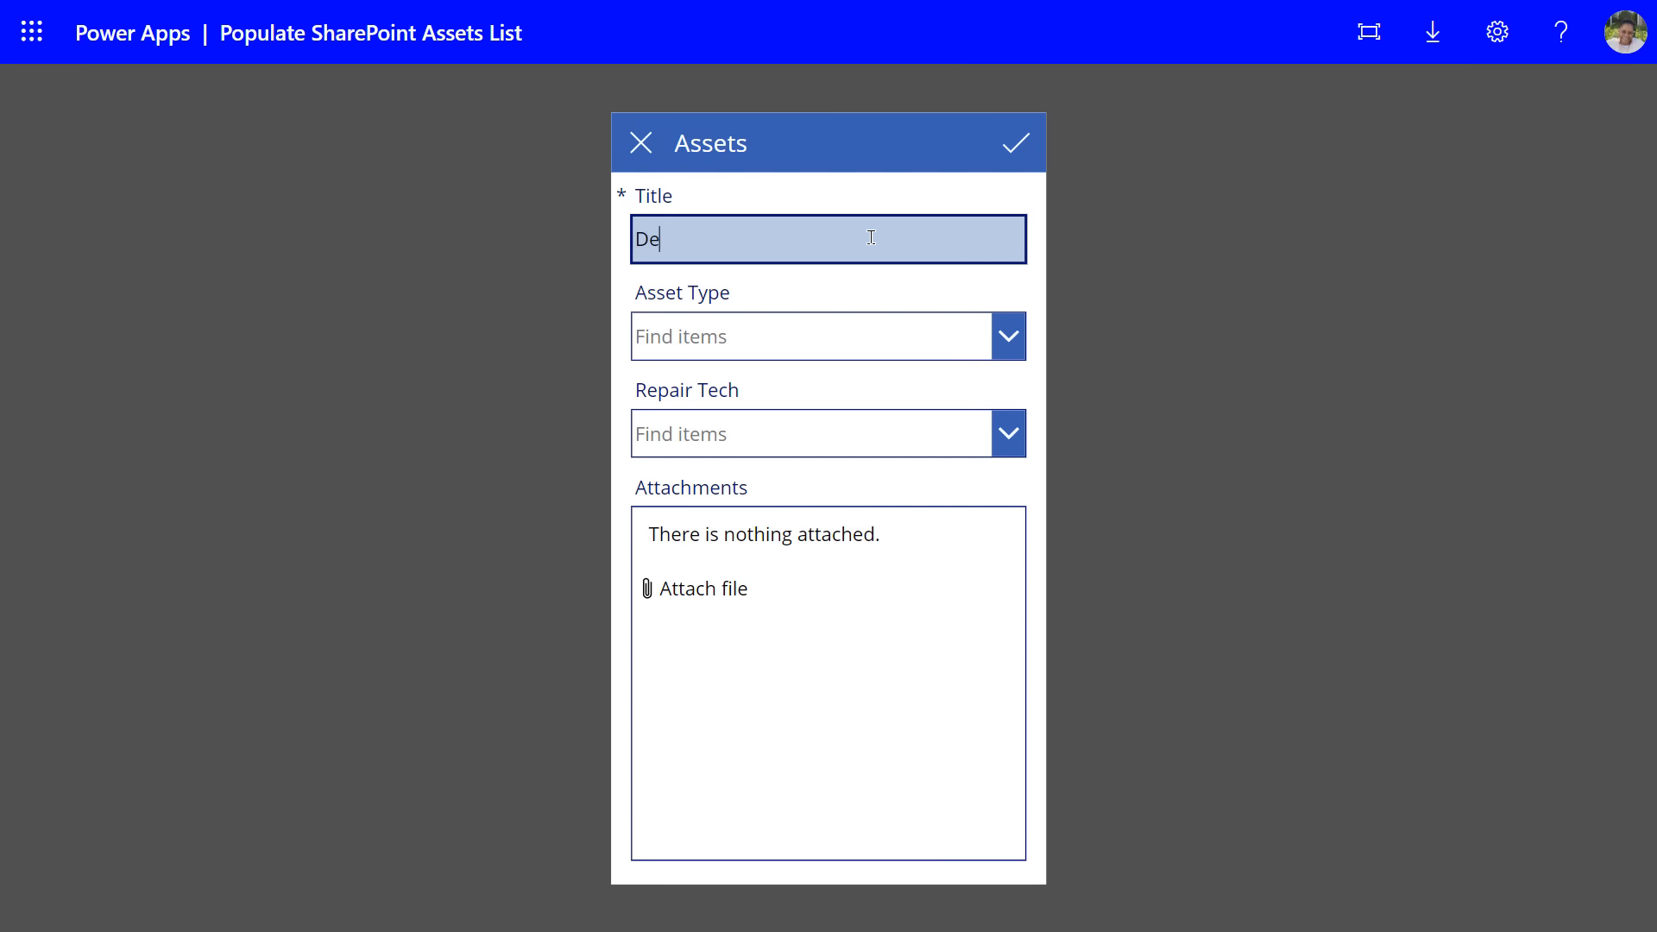
pyautogui.write('ll Inspiron')
pyautogui.click(1003, 342)
pyautogui.click(736, 422)
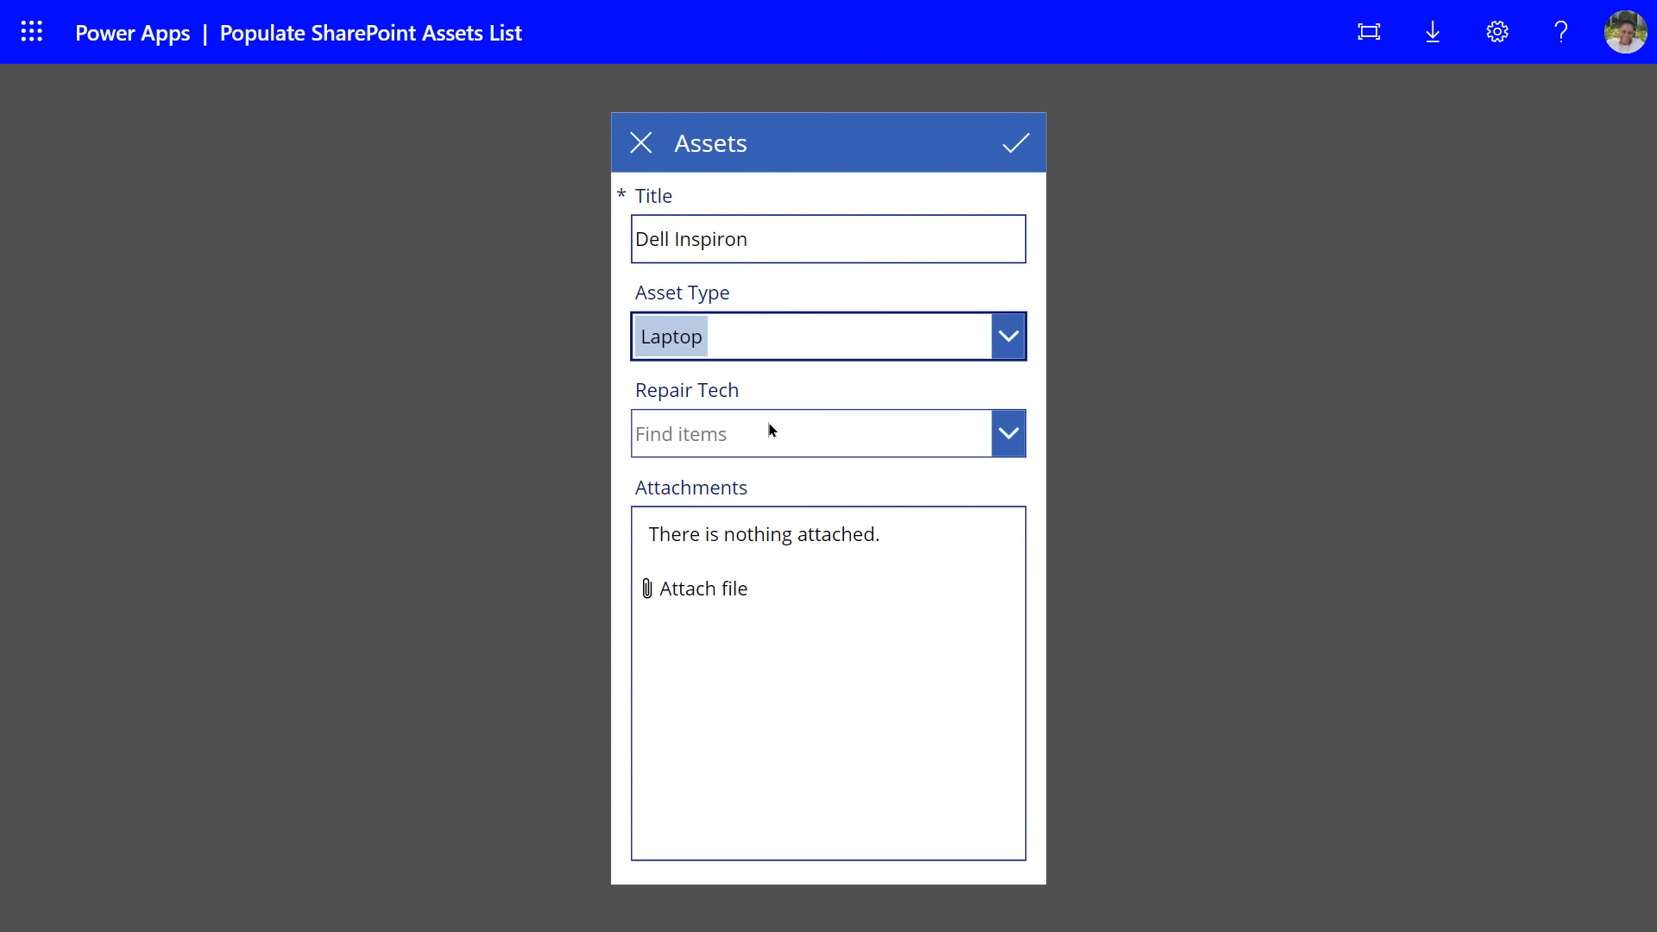
pyautogui.click(1005, 423)
pyautogui.click(770, 523)
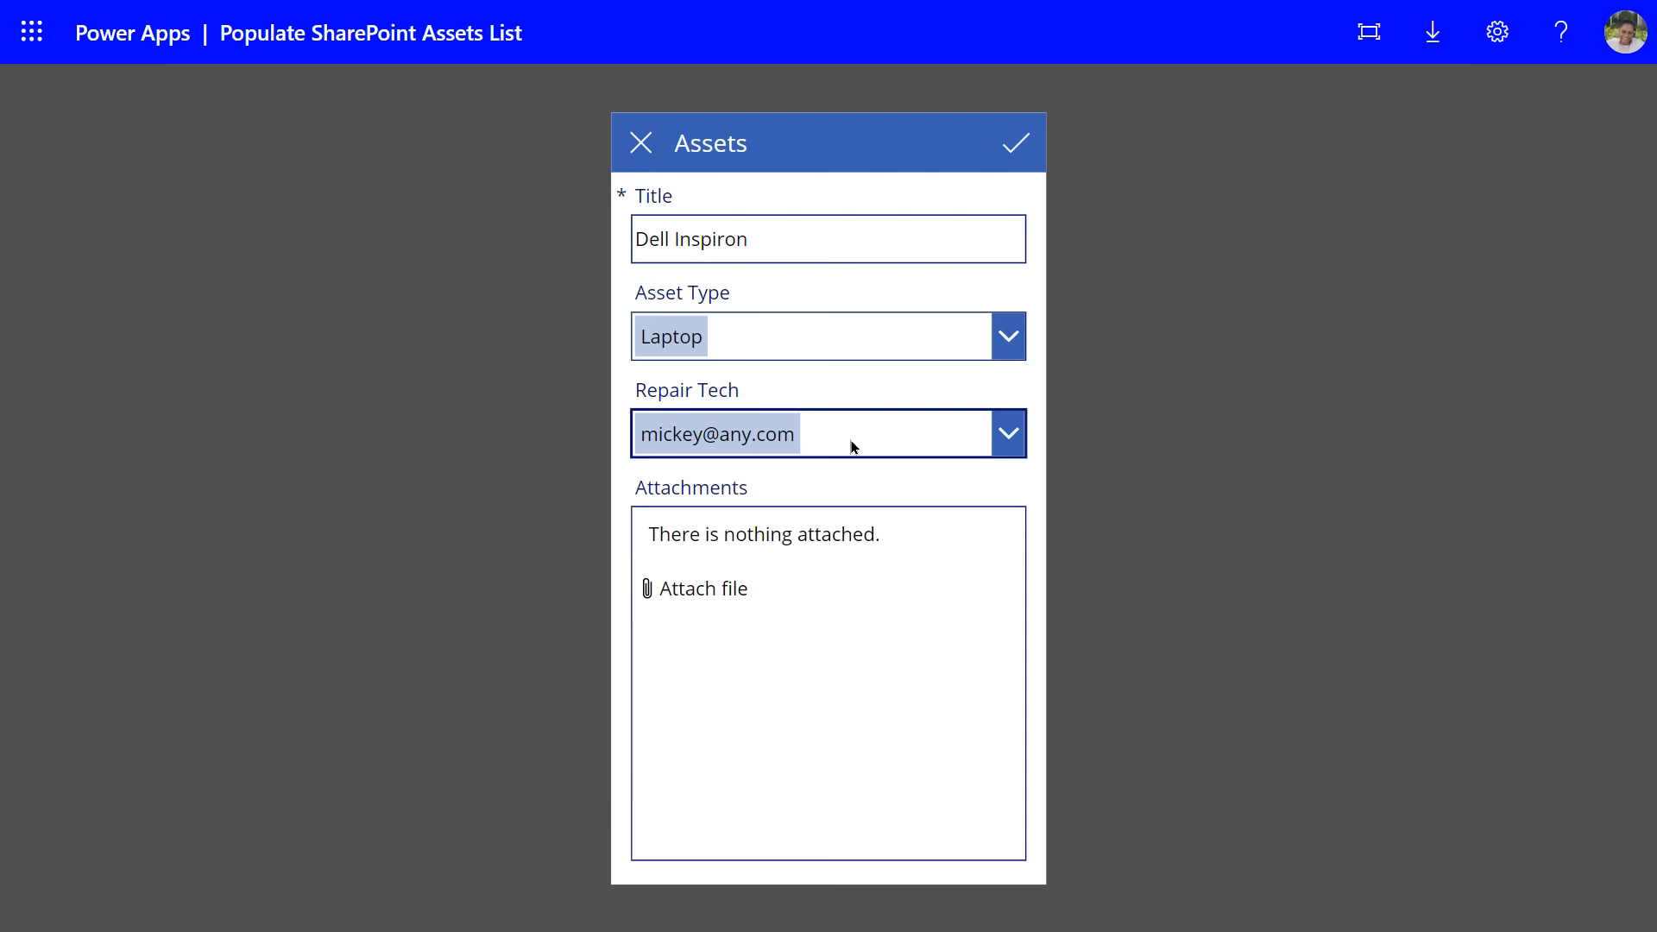
pyautogui.click(1009, 154)
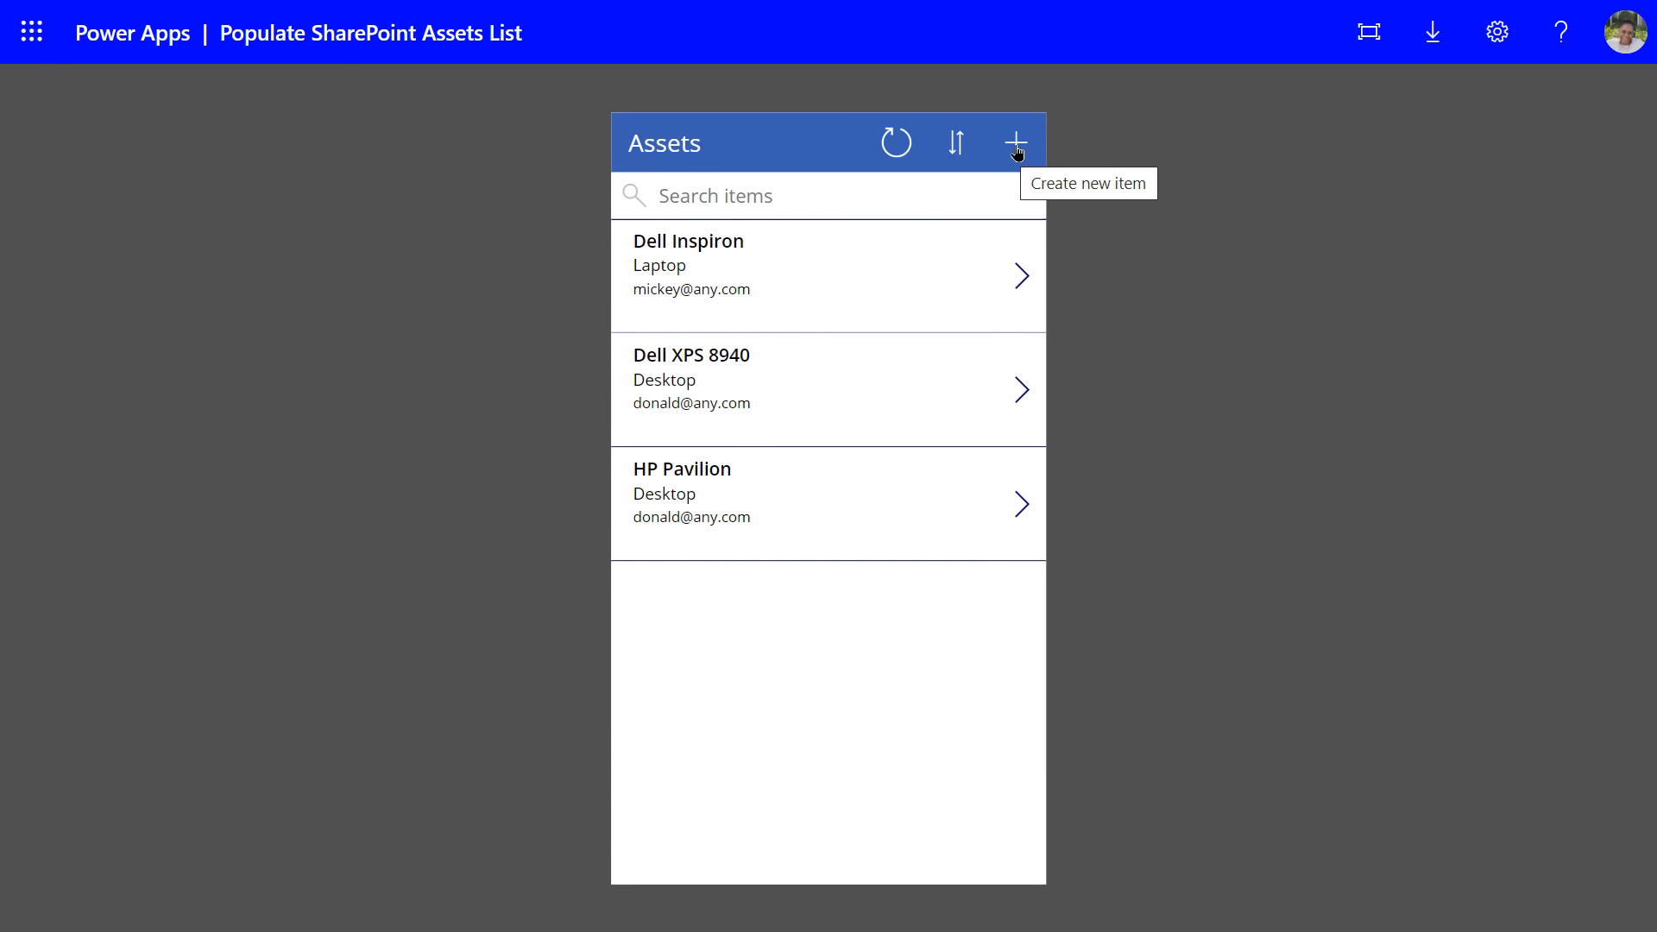
# - Add and save an asset titled HP 17.3" with type Laptop and the second listed repair tech
pyautogui.click(1016, 152)
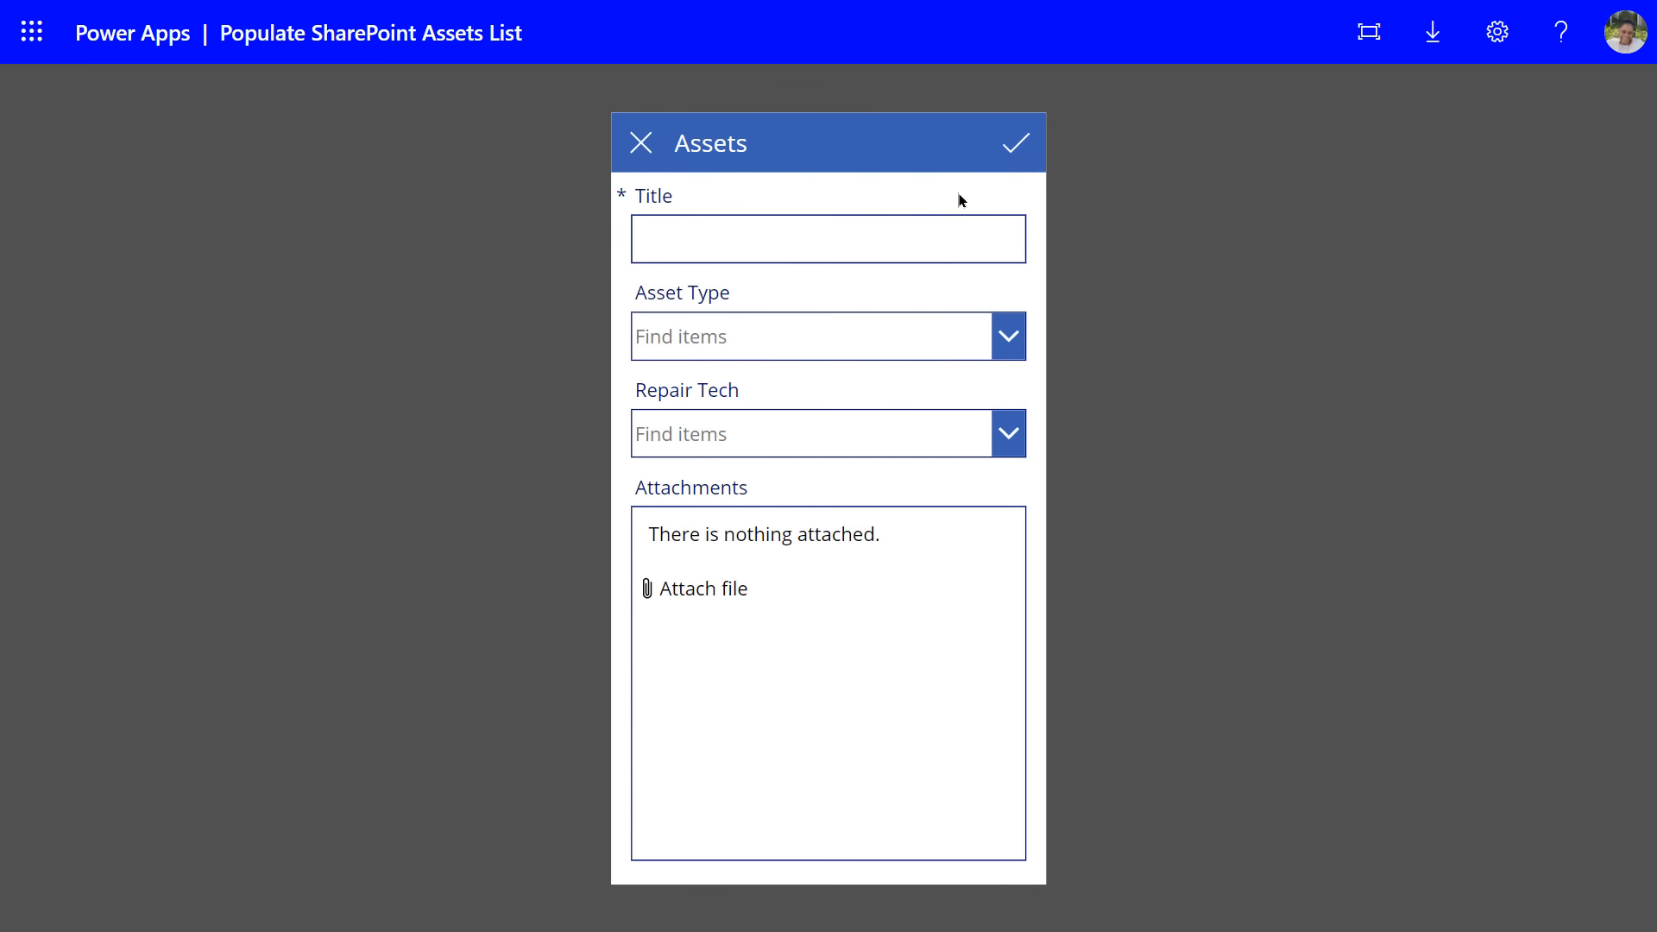
pyautogui.click(790, 228)
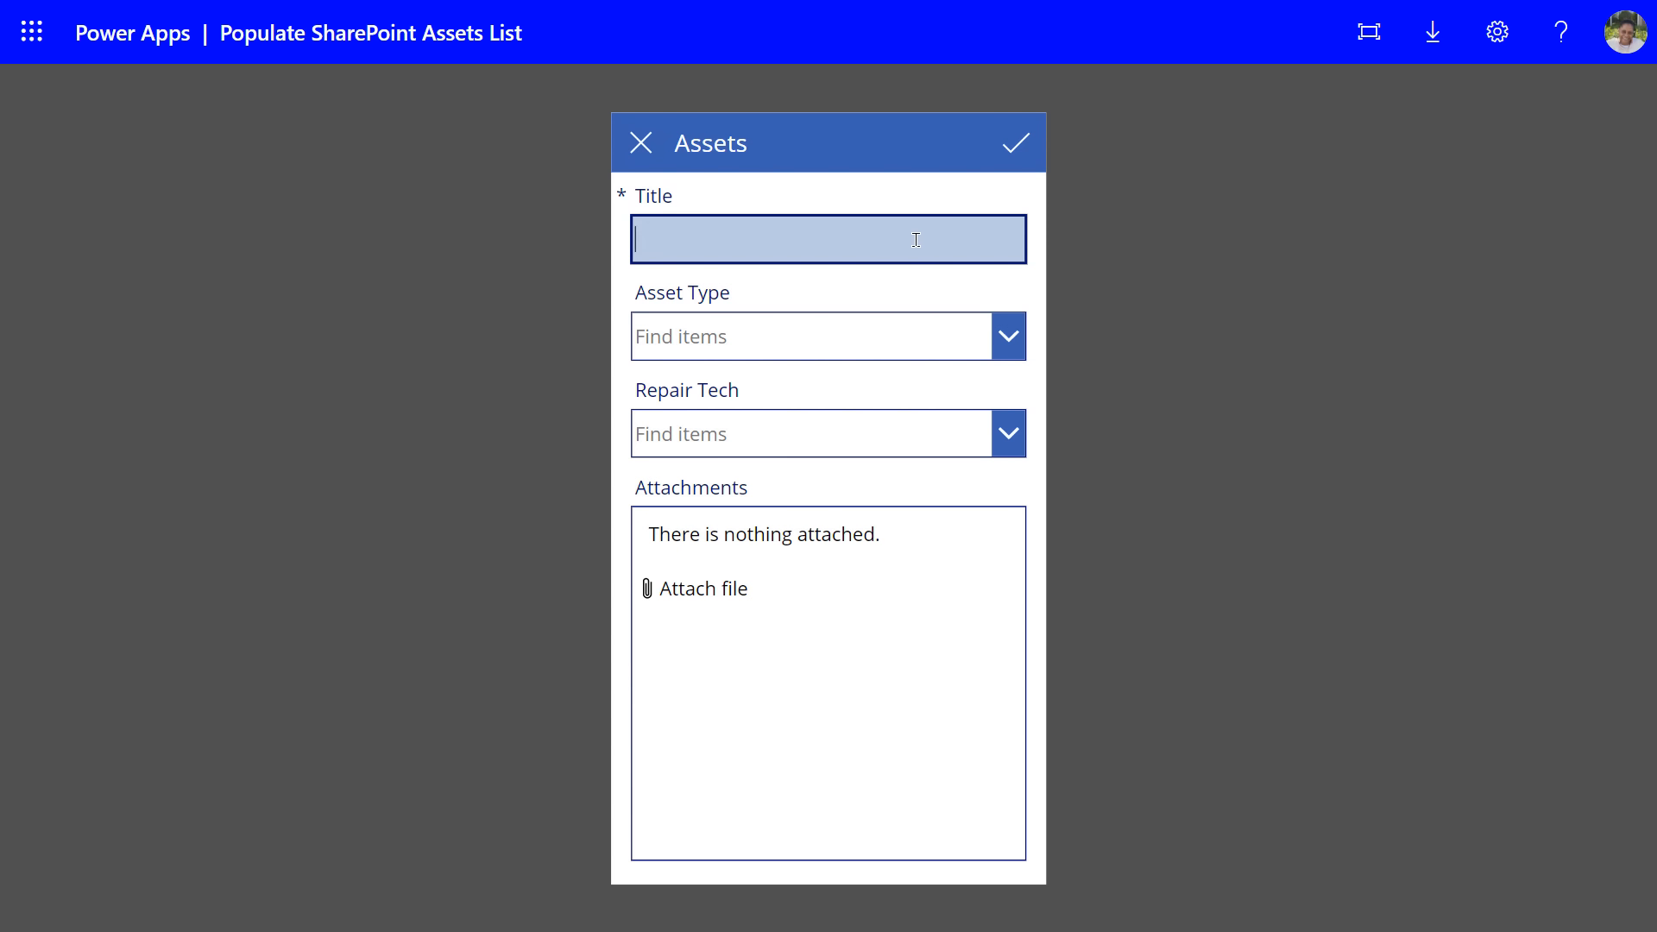
pyautogui.write('HP 17.3"')
pyautogui.click(1018, 345)
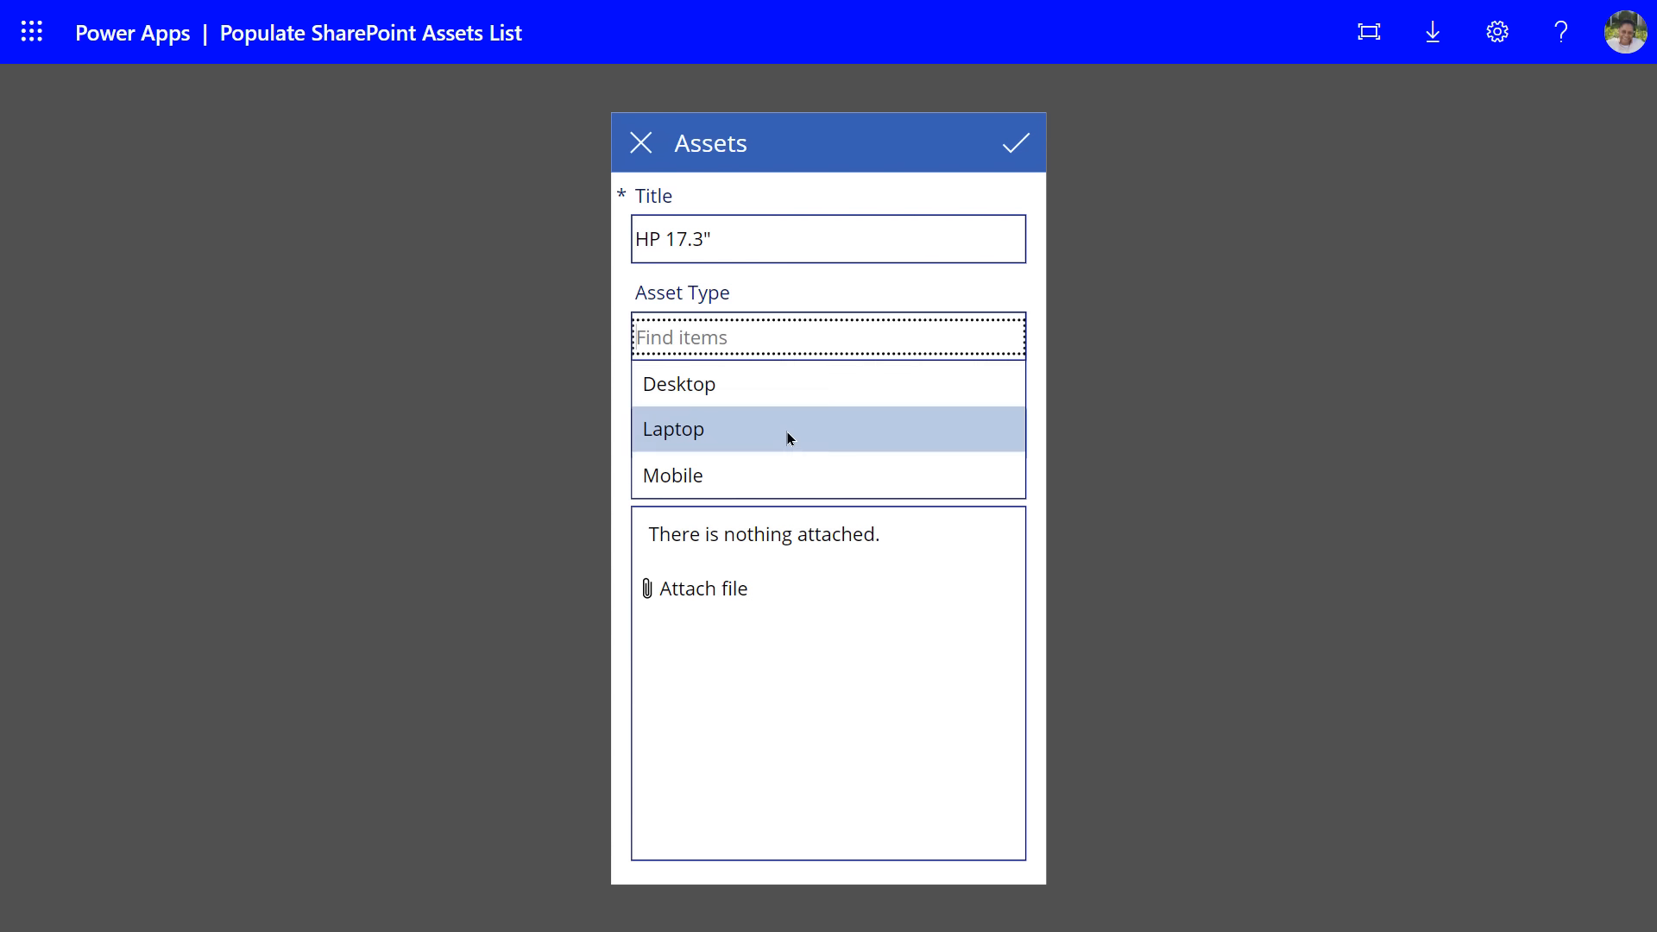
pyautogui.click(780, 435)
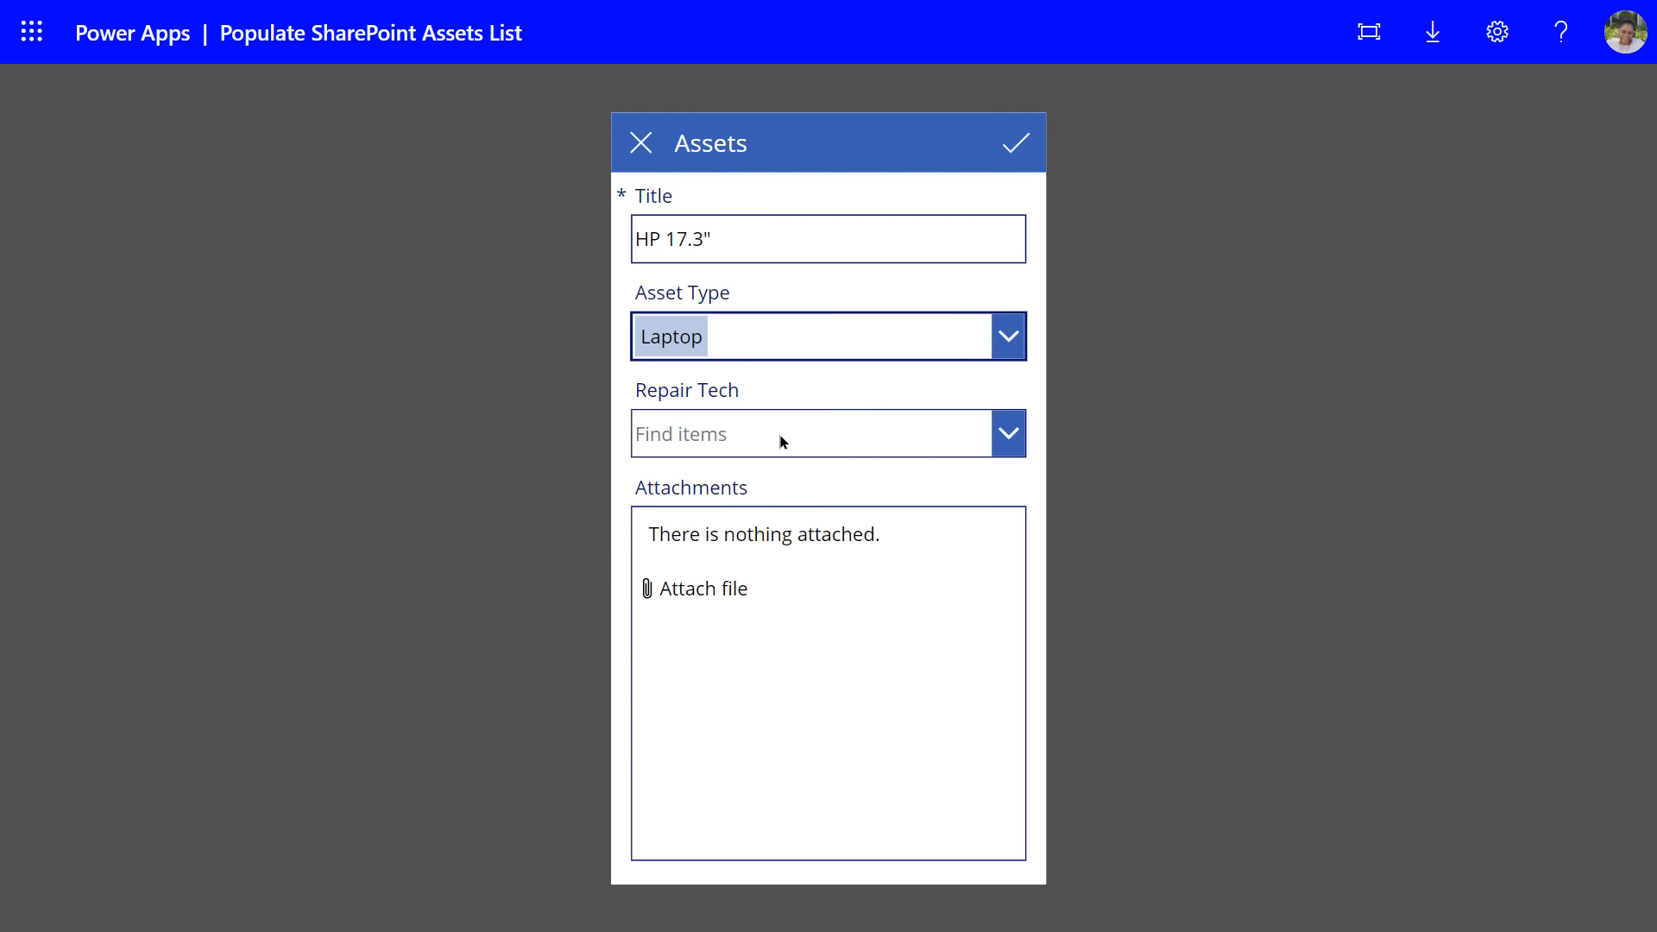
pyautogui.click(1016, 434)
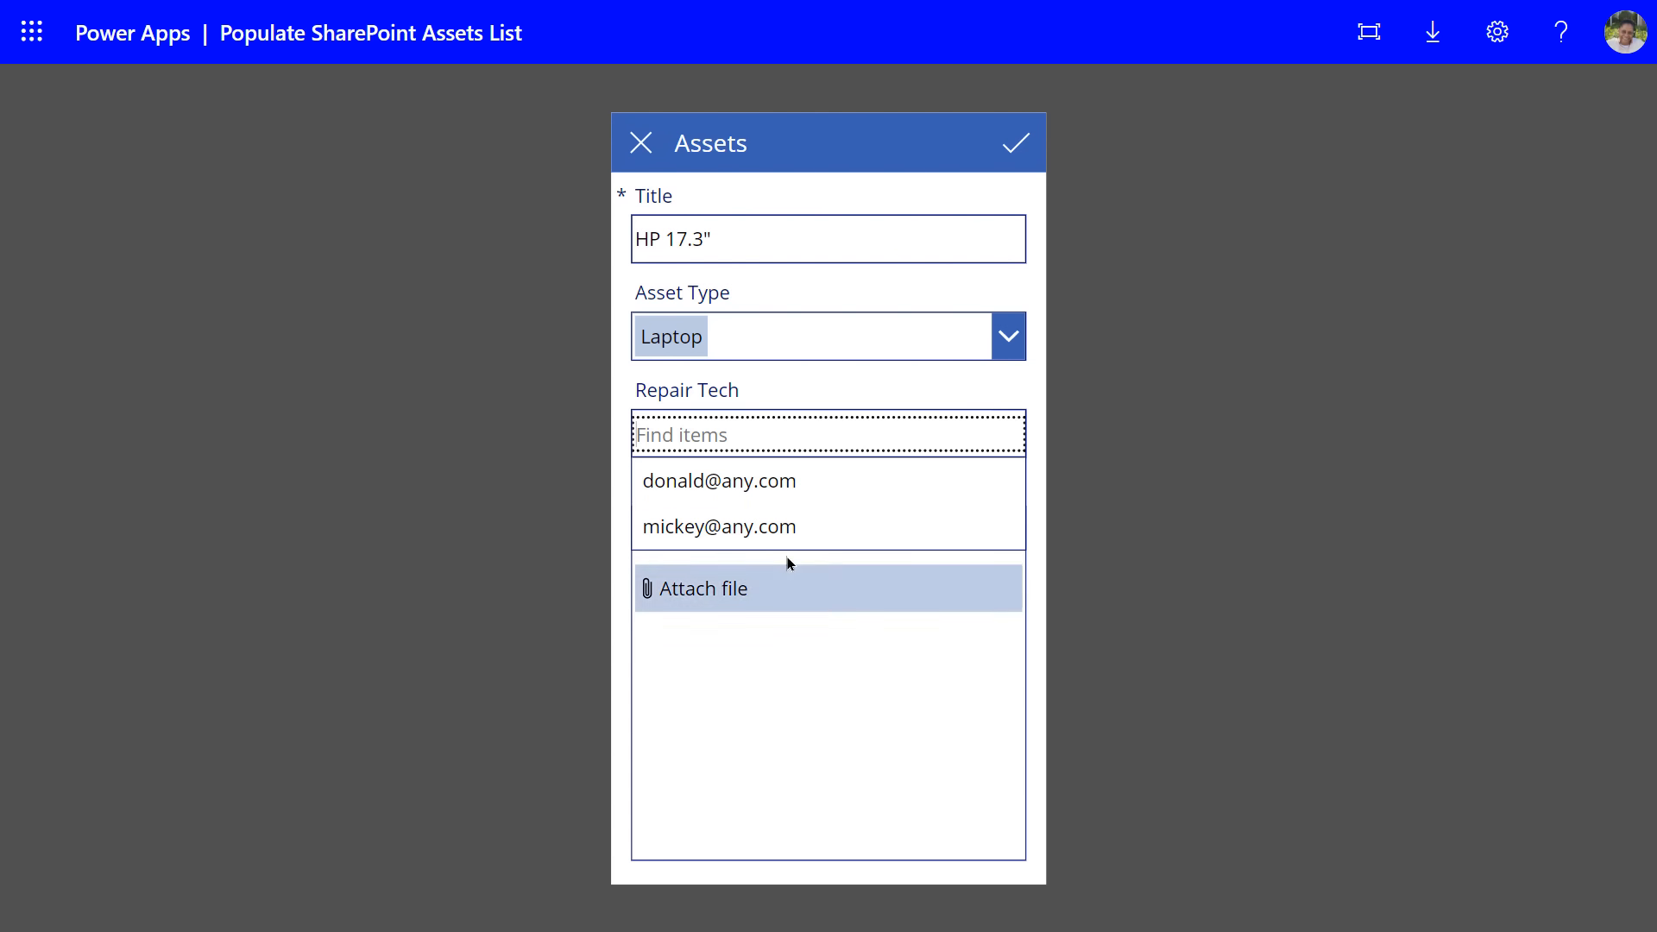
pyautogui.click(756, 530)
pyautogui.click(1014, 149)
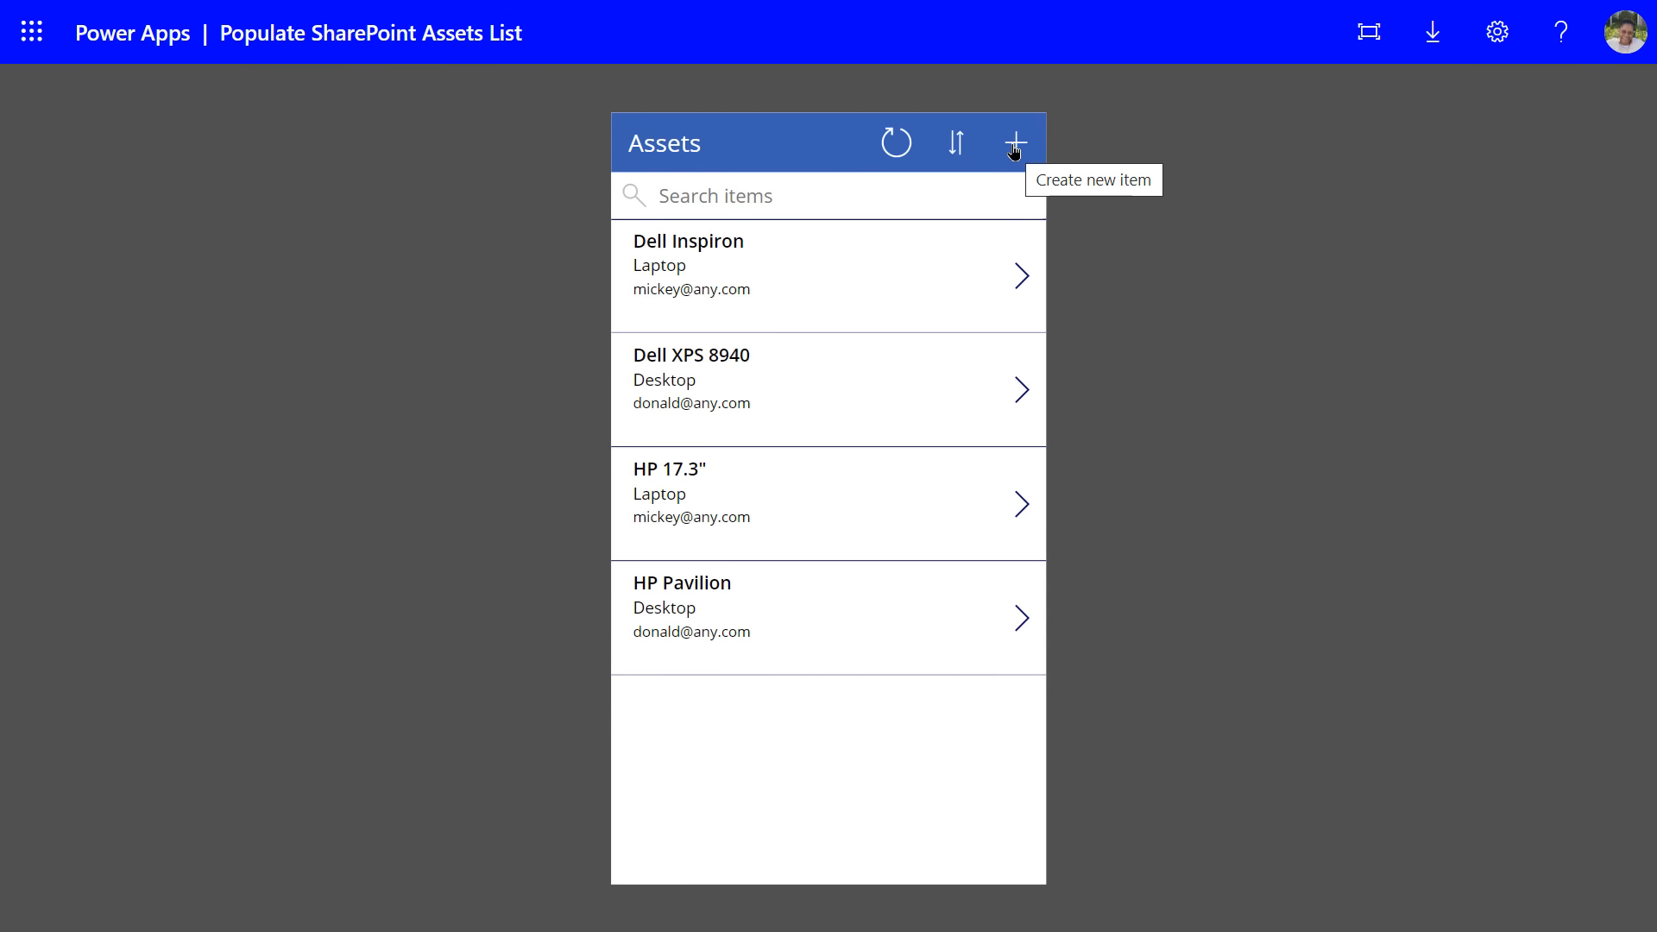
# - Add and save an asset titled Surface Pro with type Mobile and the first listed repair tech
pyautogui.click(1016, 153)
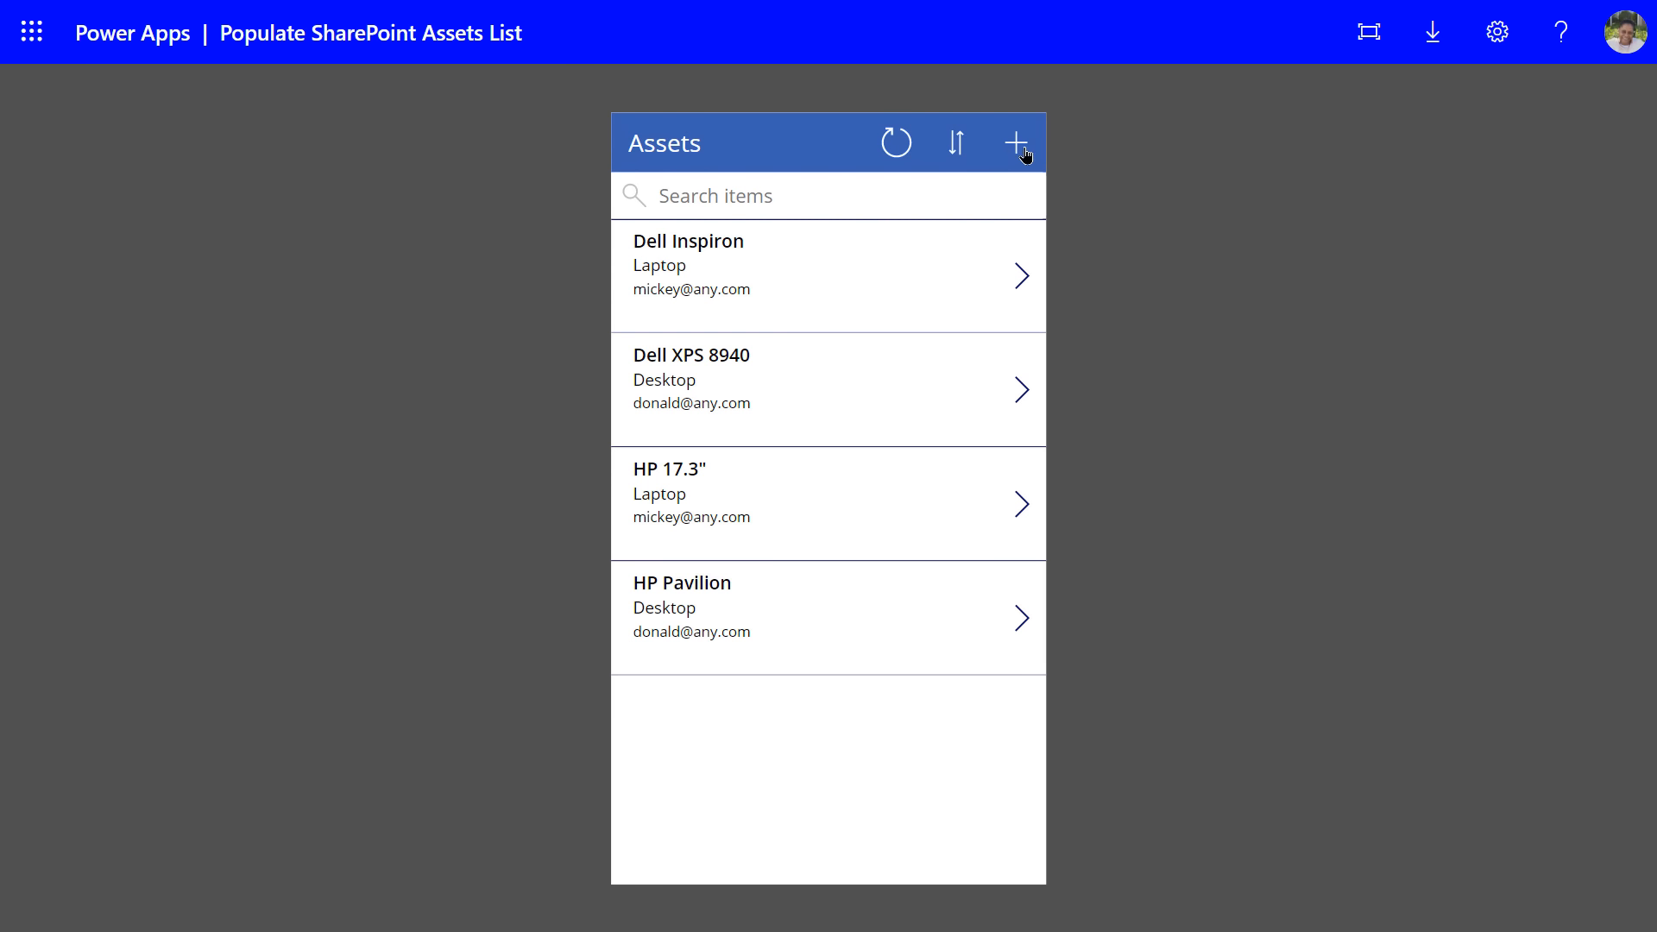
pyautogui.click(832, 250)
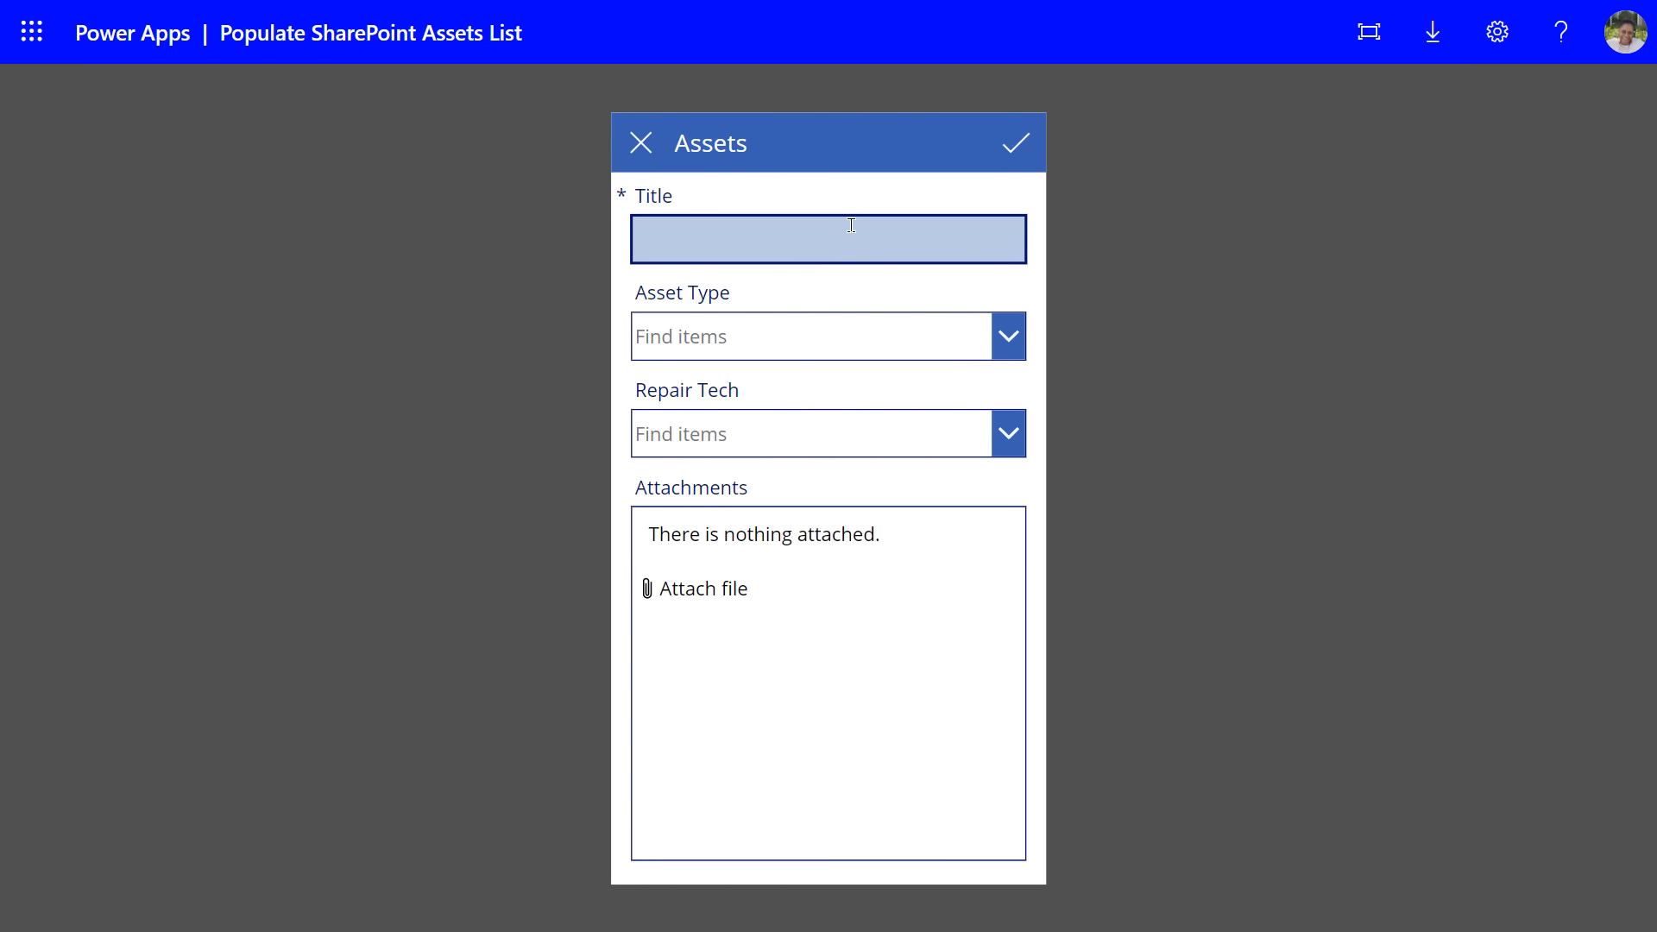
pyautogui.write('Surface Pro')
pyautogui.click(1008, 336)
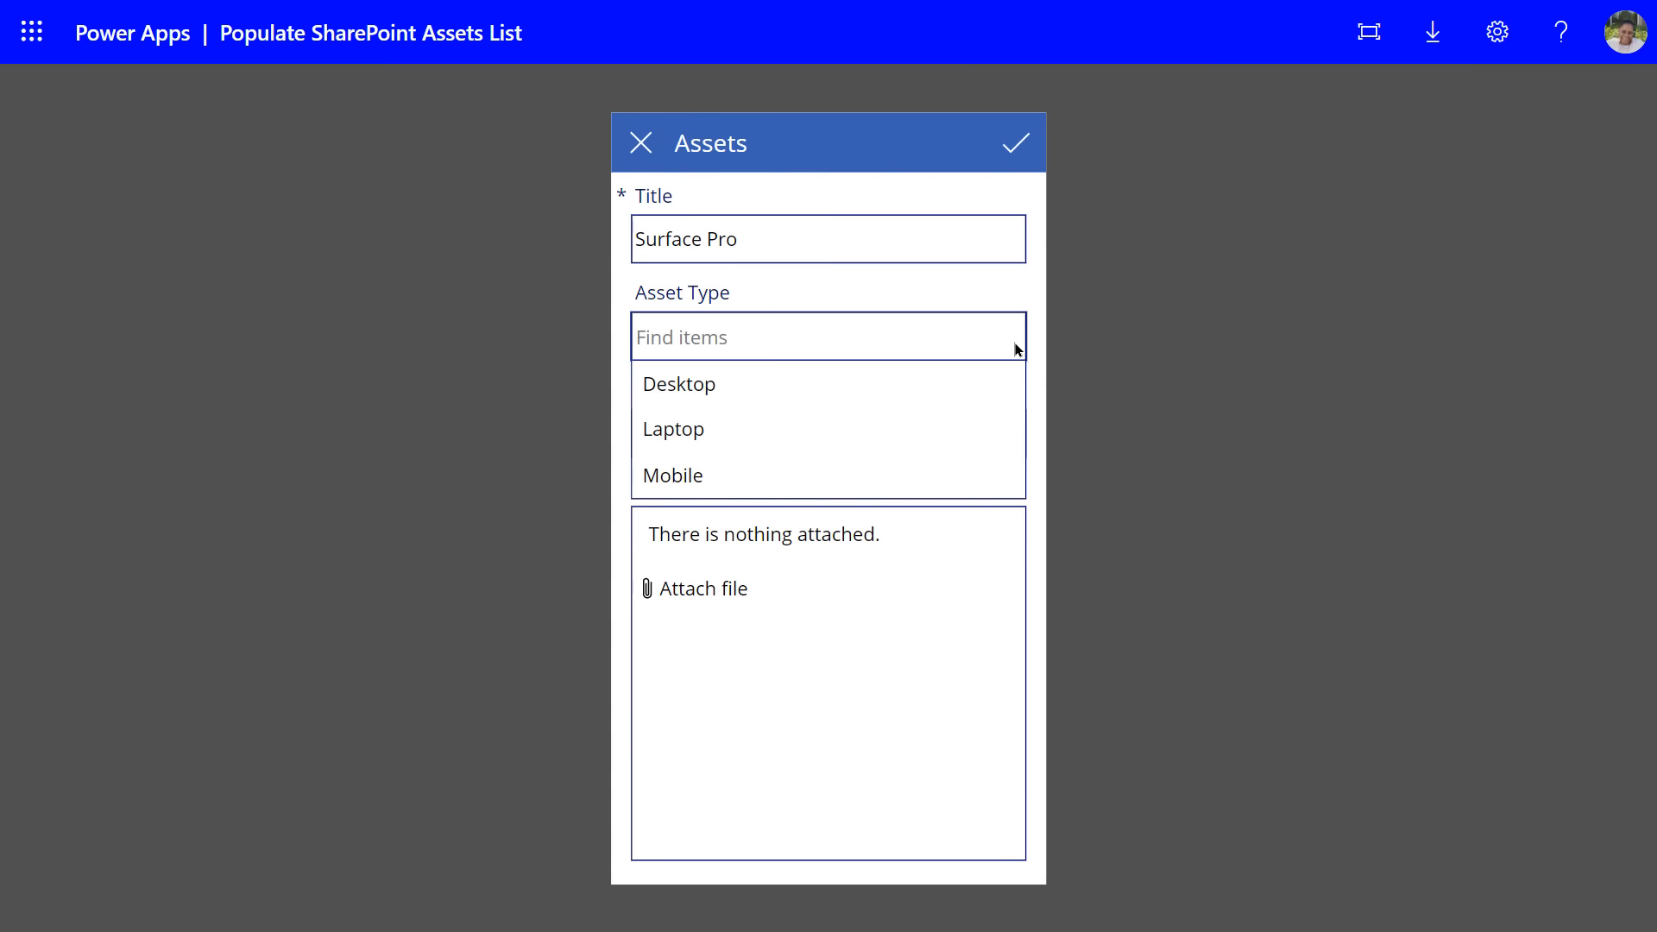
pyautogui.click(770, 461)
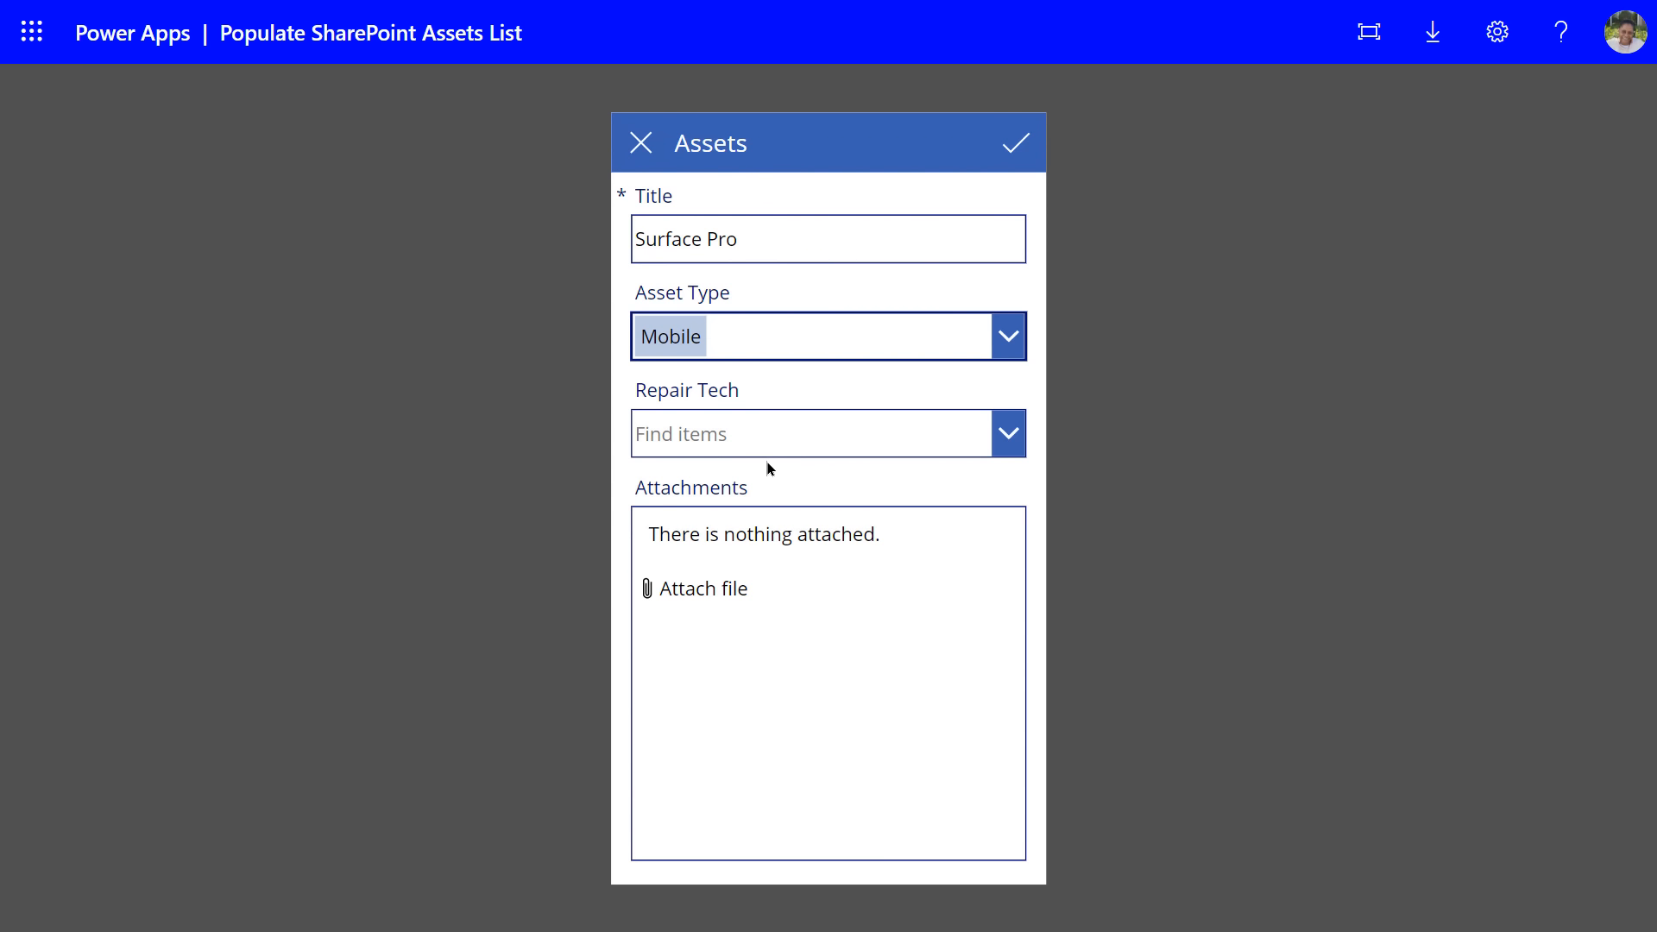
pyautogui.click(1008, 433)
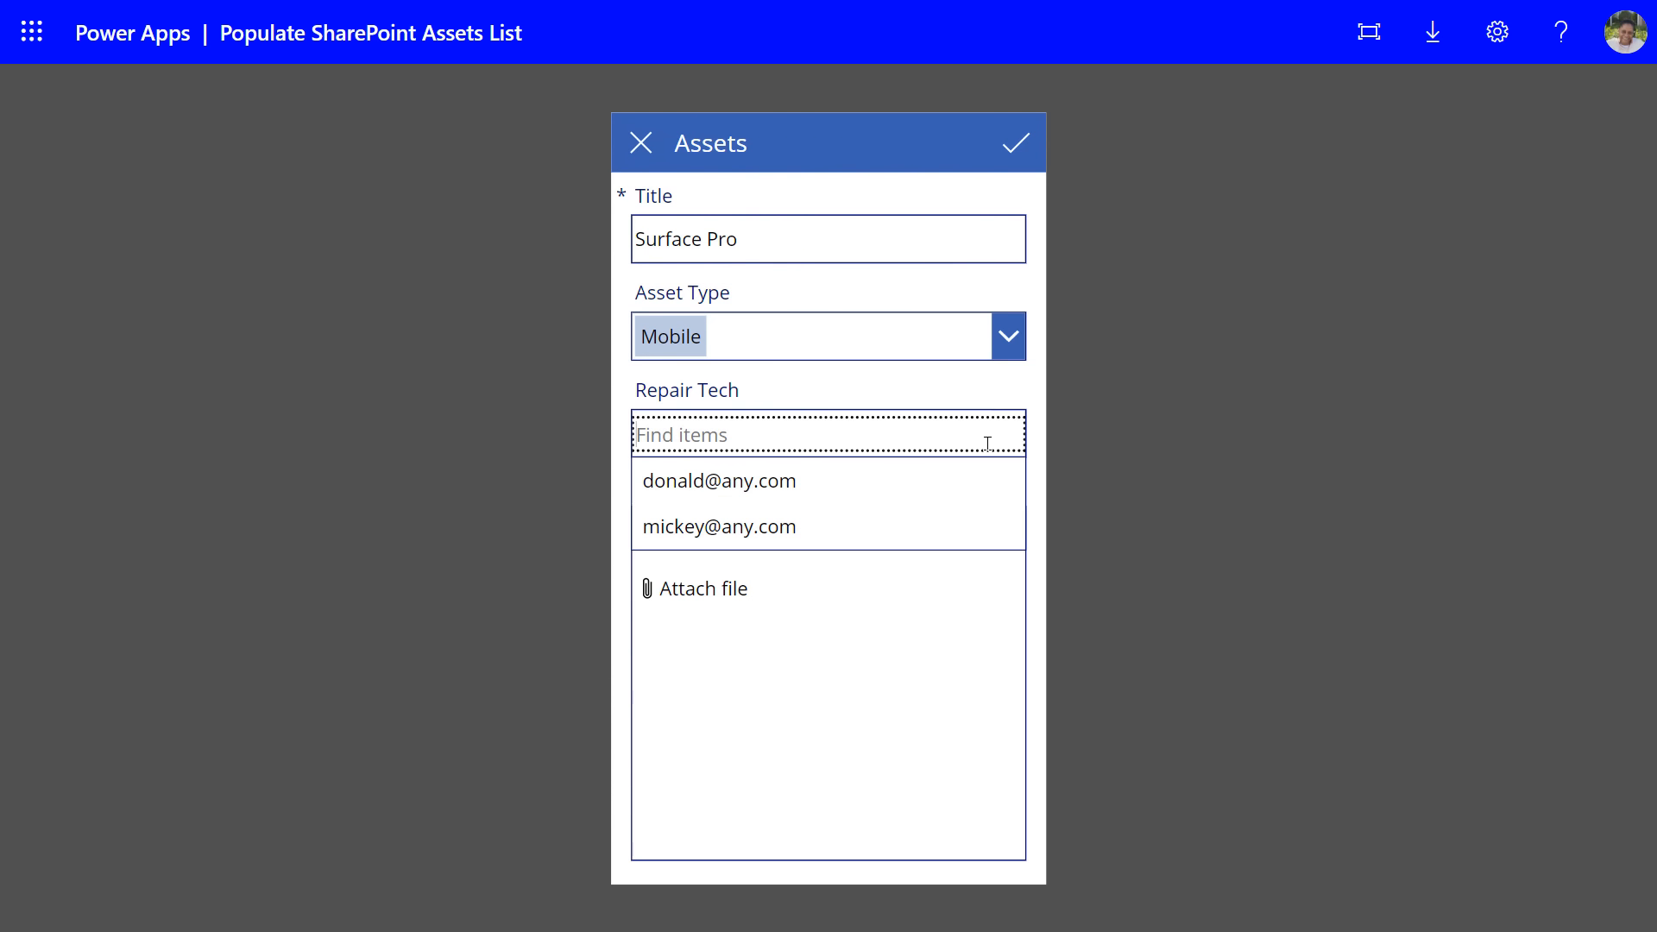
pyautogui.click(775, 481)
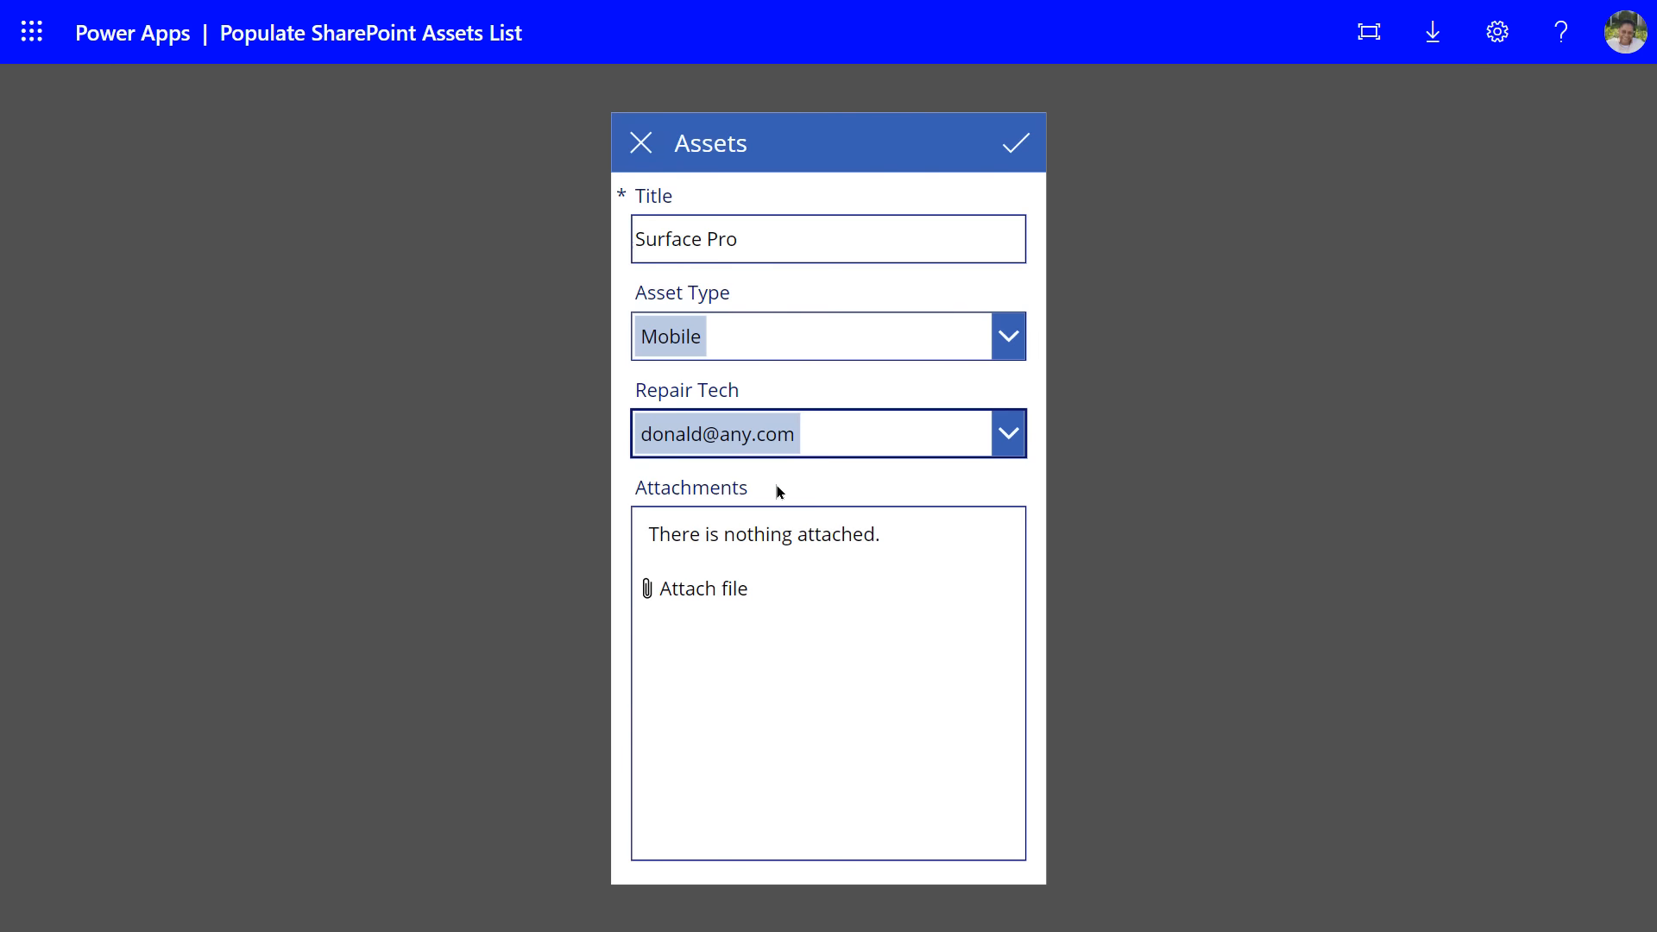
pyautogui.click(1011, 153)
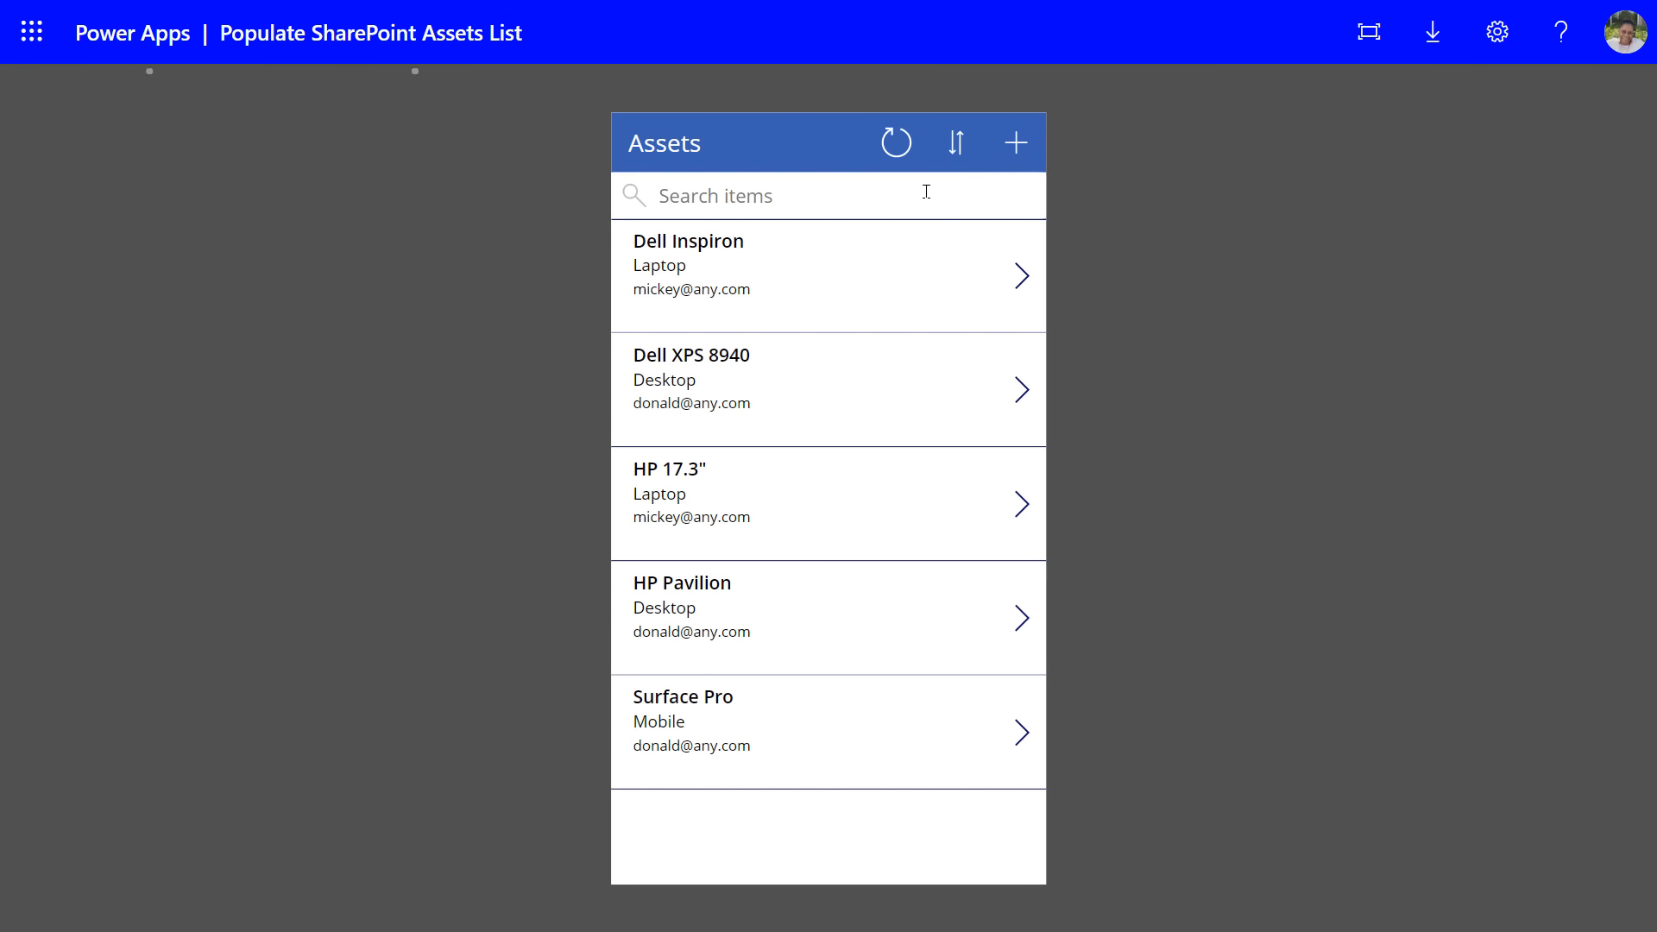
# - Add and save an asset titled Samsung Galaxy with type Mobile and the second listed repair tech
pyautogui.click(1015, 142)
pyautogui.click(795, 220)
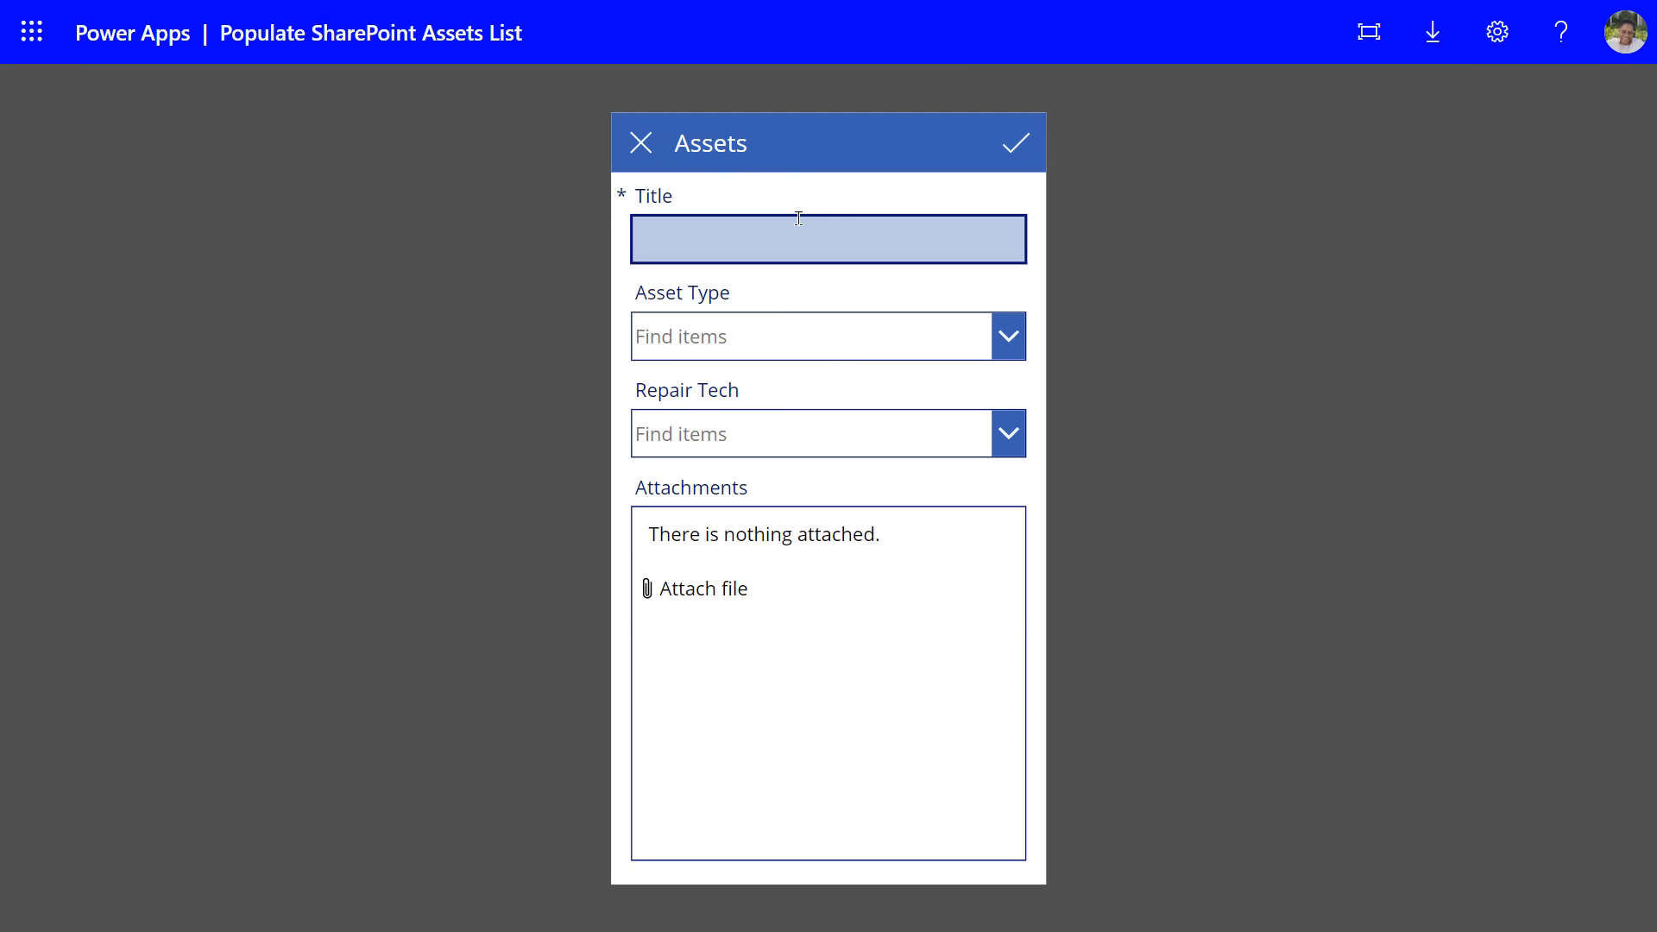
pyautogui.write('Samsung Galaxy')
pyautogui.click(1006, 336)
pyautogui.click(708, 468)
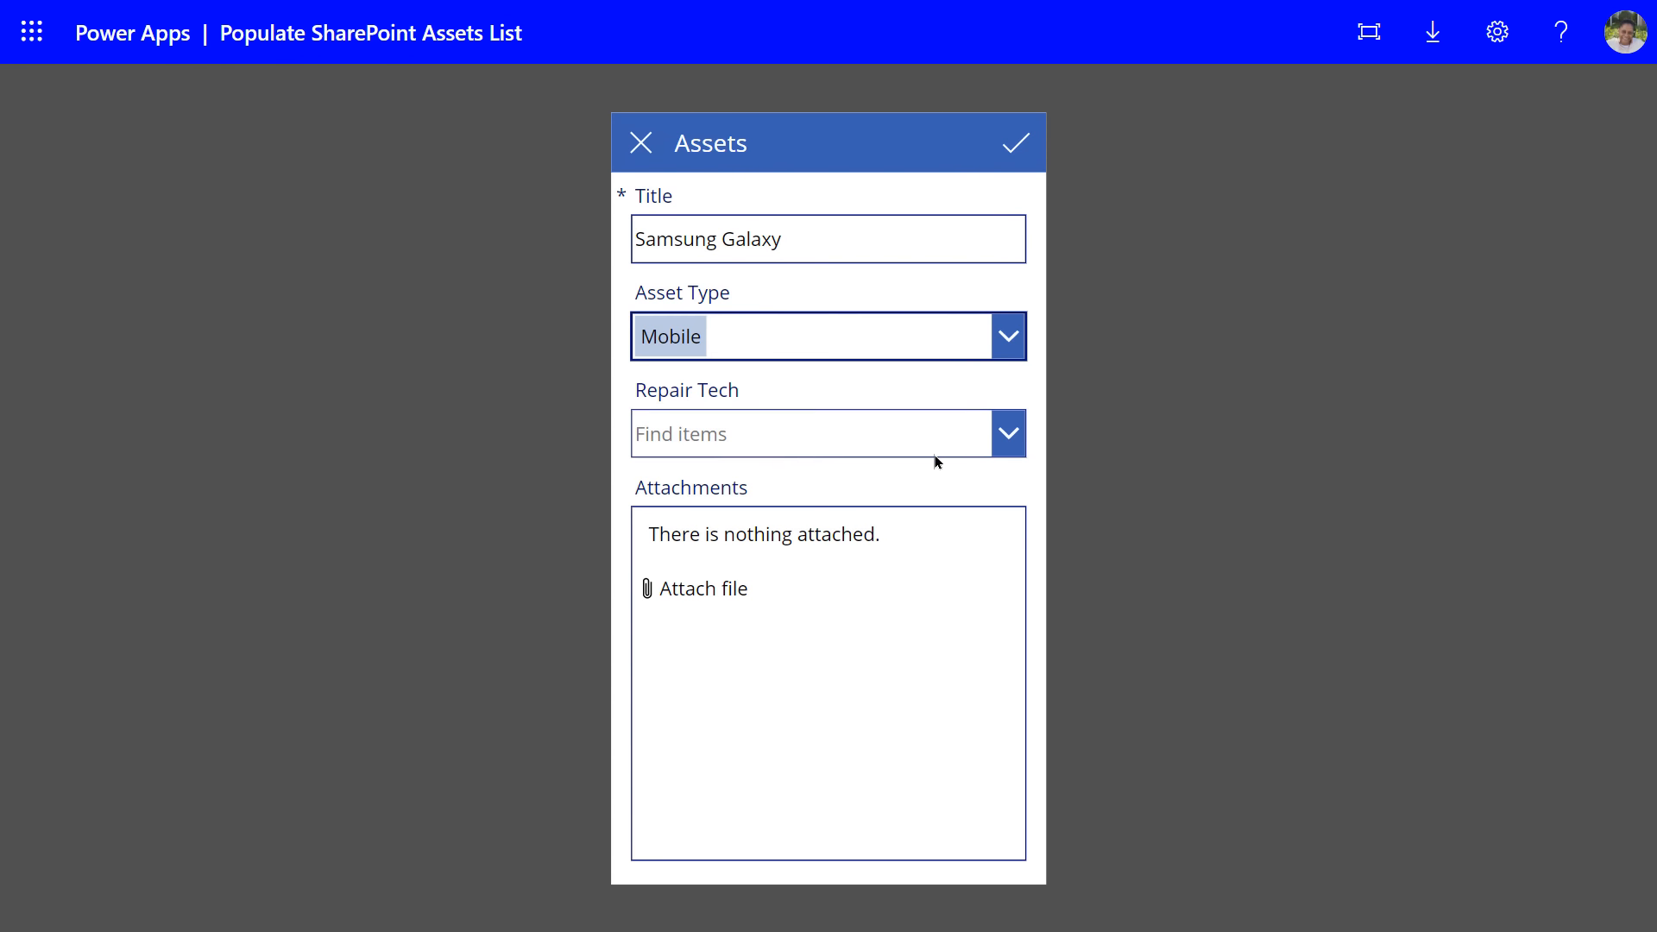
pyautogui.click(1005, 435)
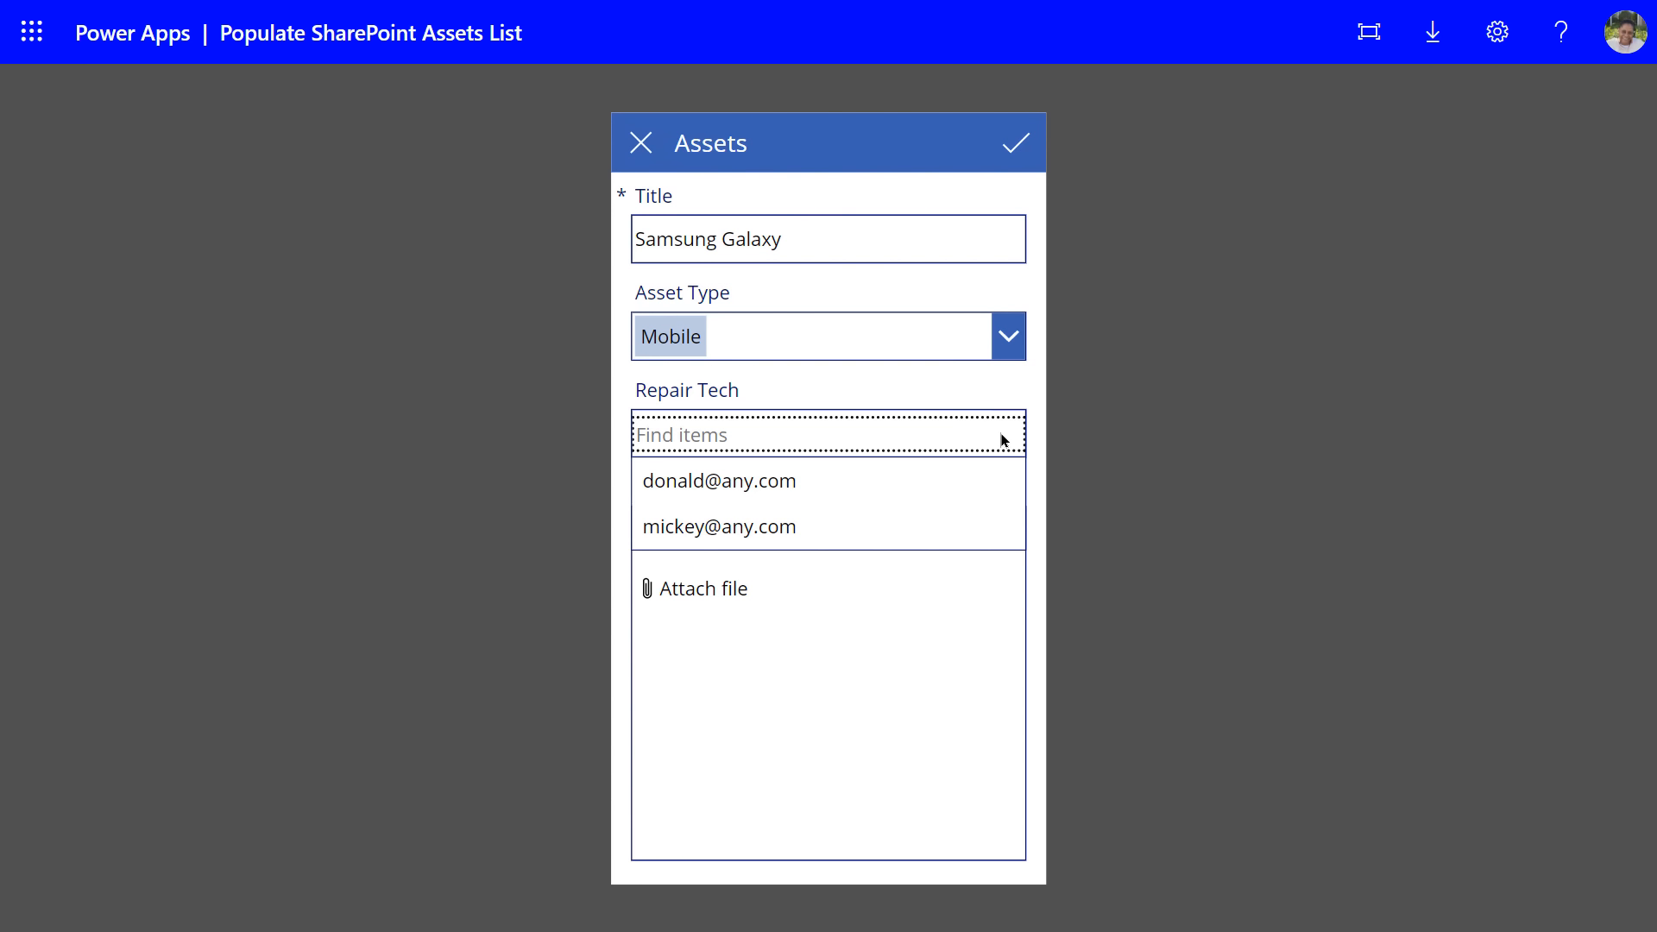
pyautogui.click(851, 522)
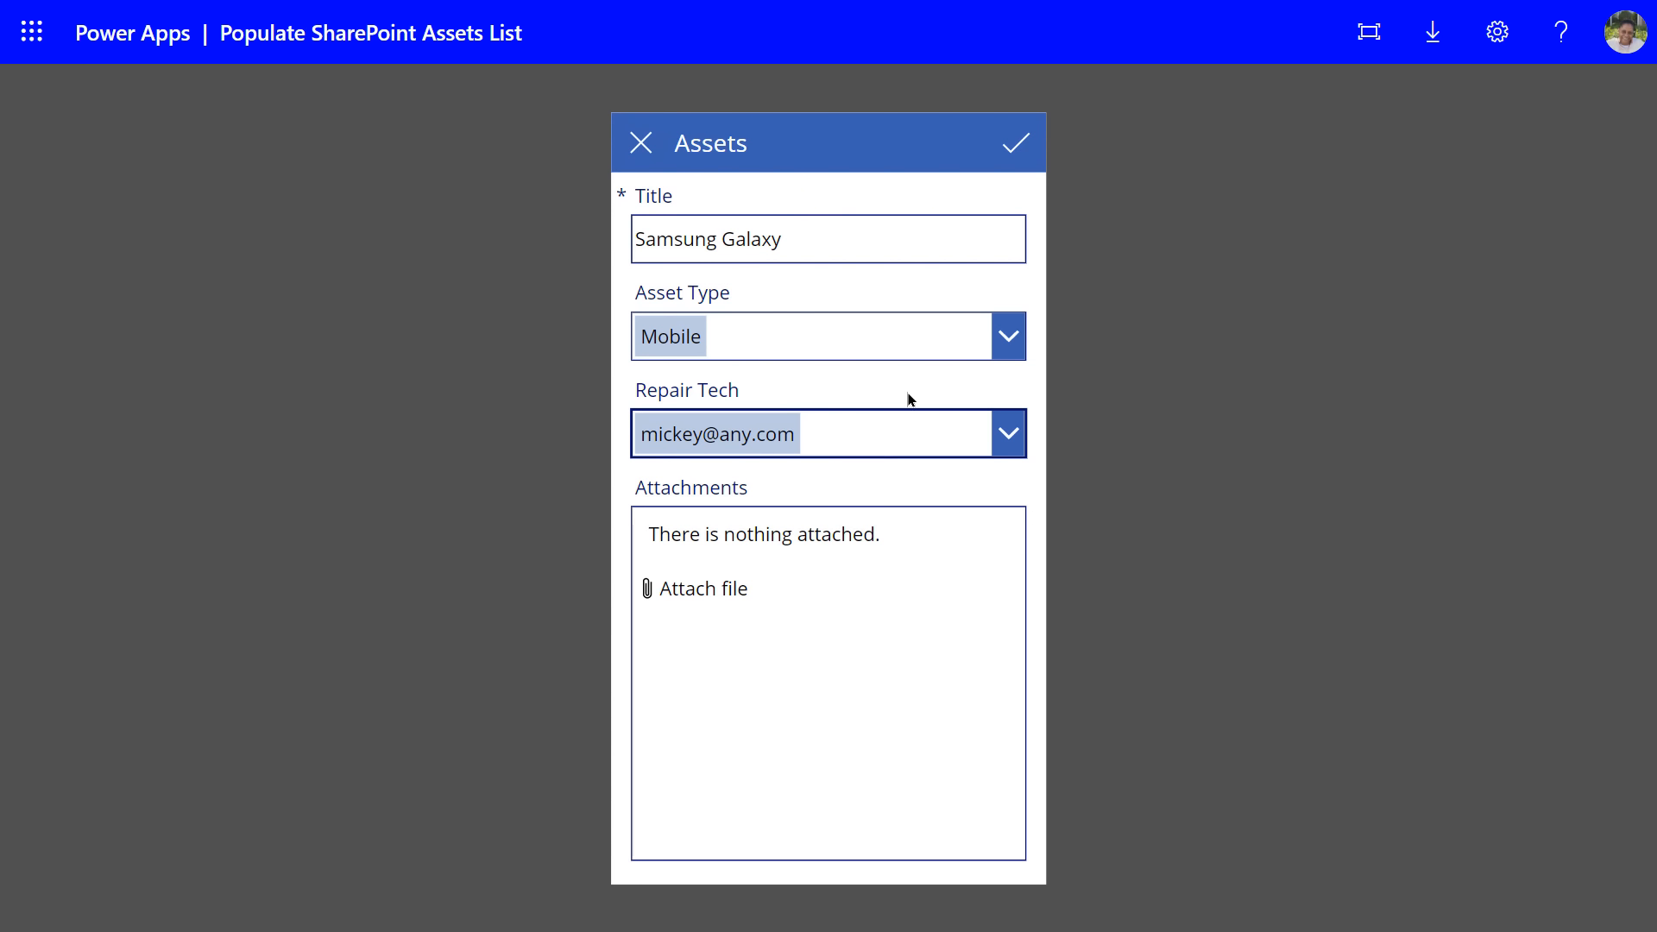
pyautogui.click(1006, 145)
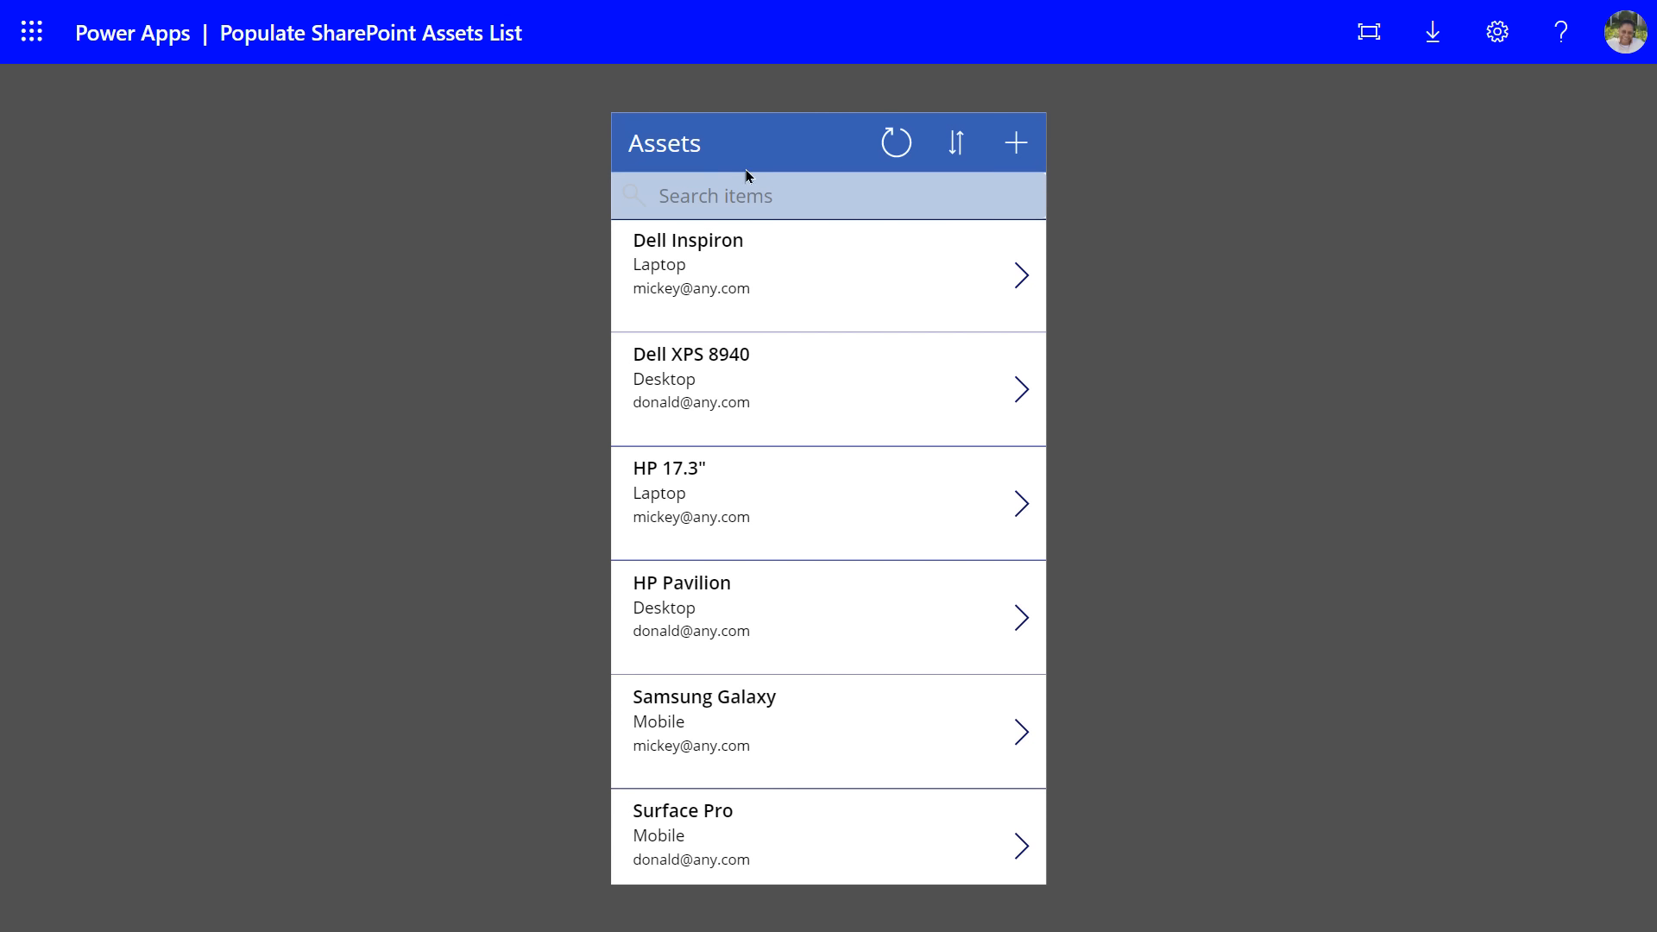
# - Search the assets list for "del" and clear the search text
pyautogui.click(685, 190)
pyautogui.write('del')
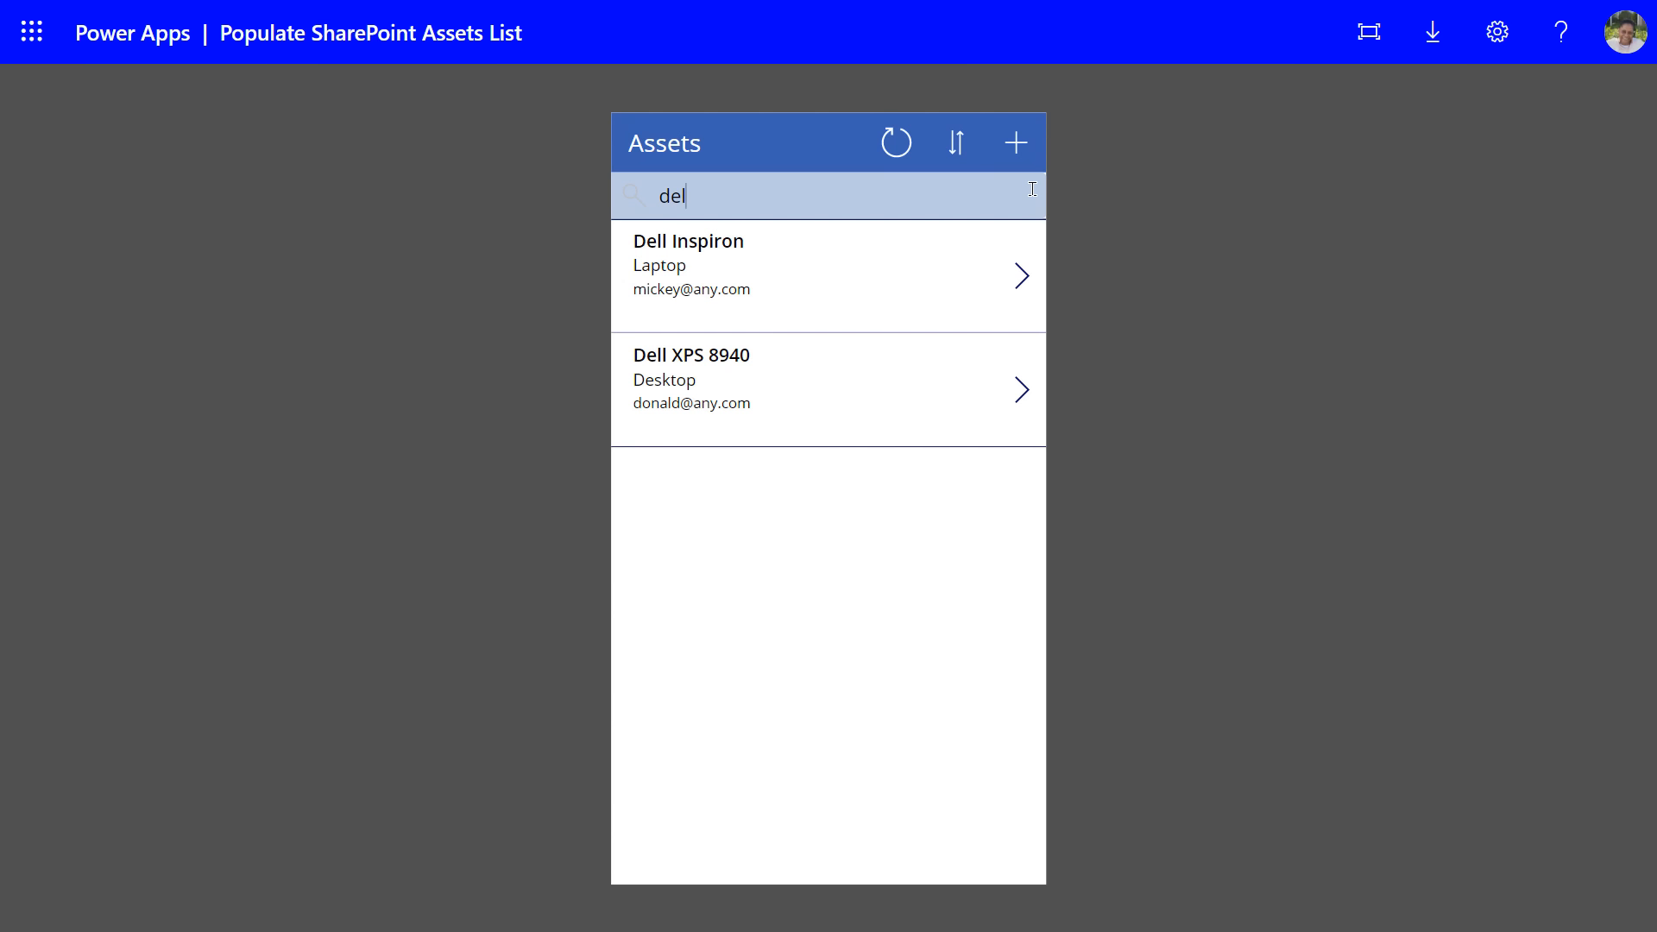
pyautogui.press('BackSpace')
pyautogui.press('BackSpace')
pyautogui.press('BackSpace')
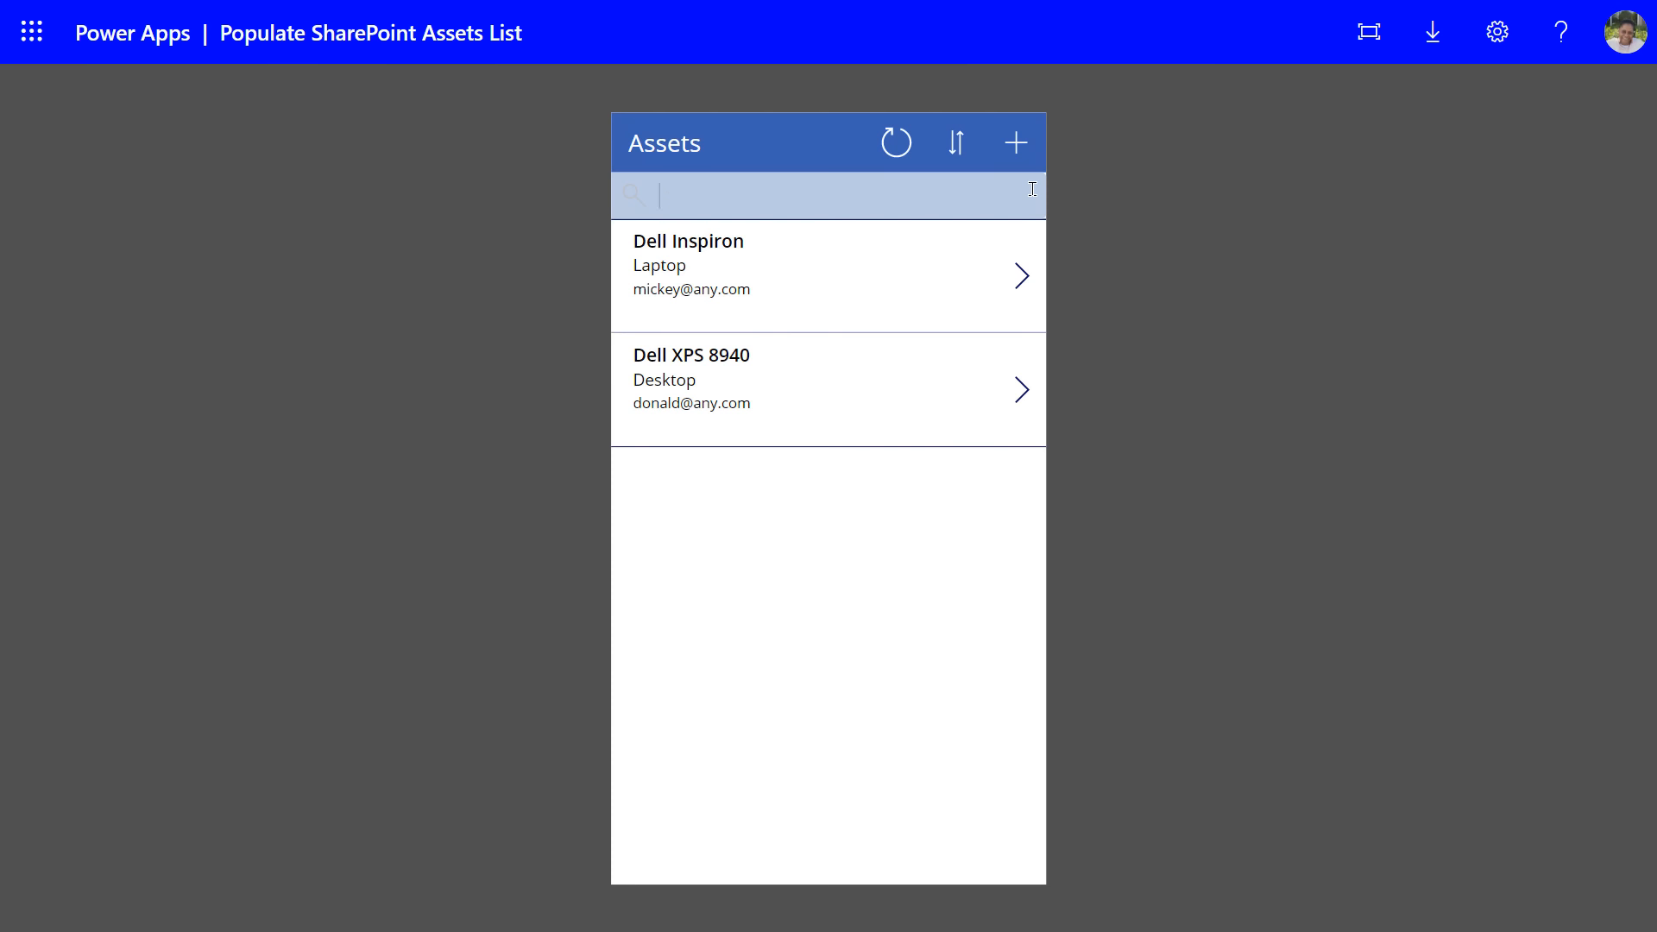
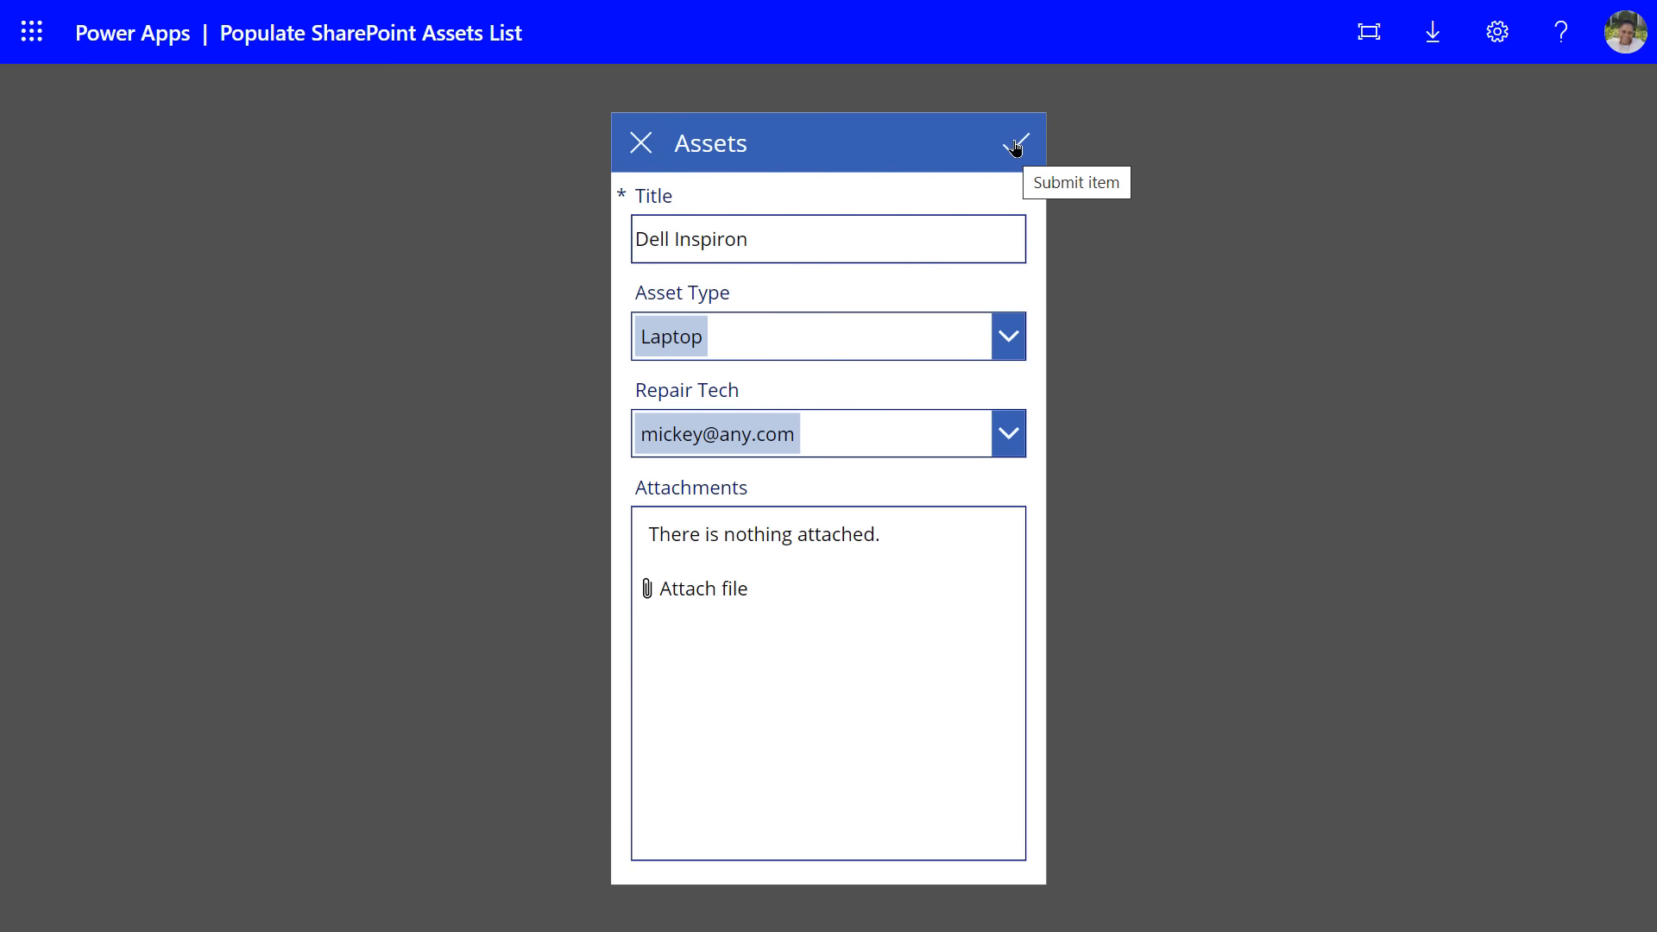
# - Submit the open Dell Inspiron edit form and return to the assets list
pyautogui.click(1016, 148)
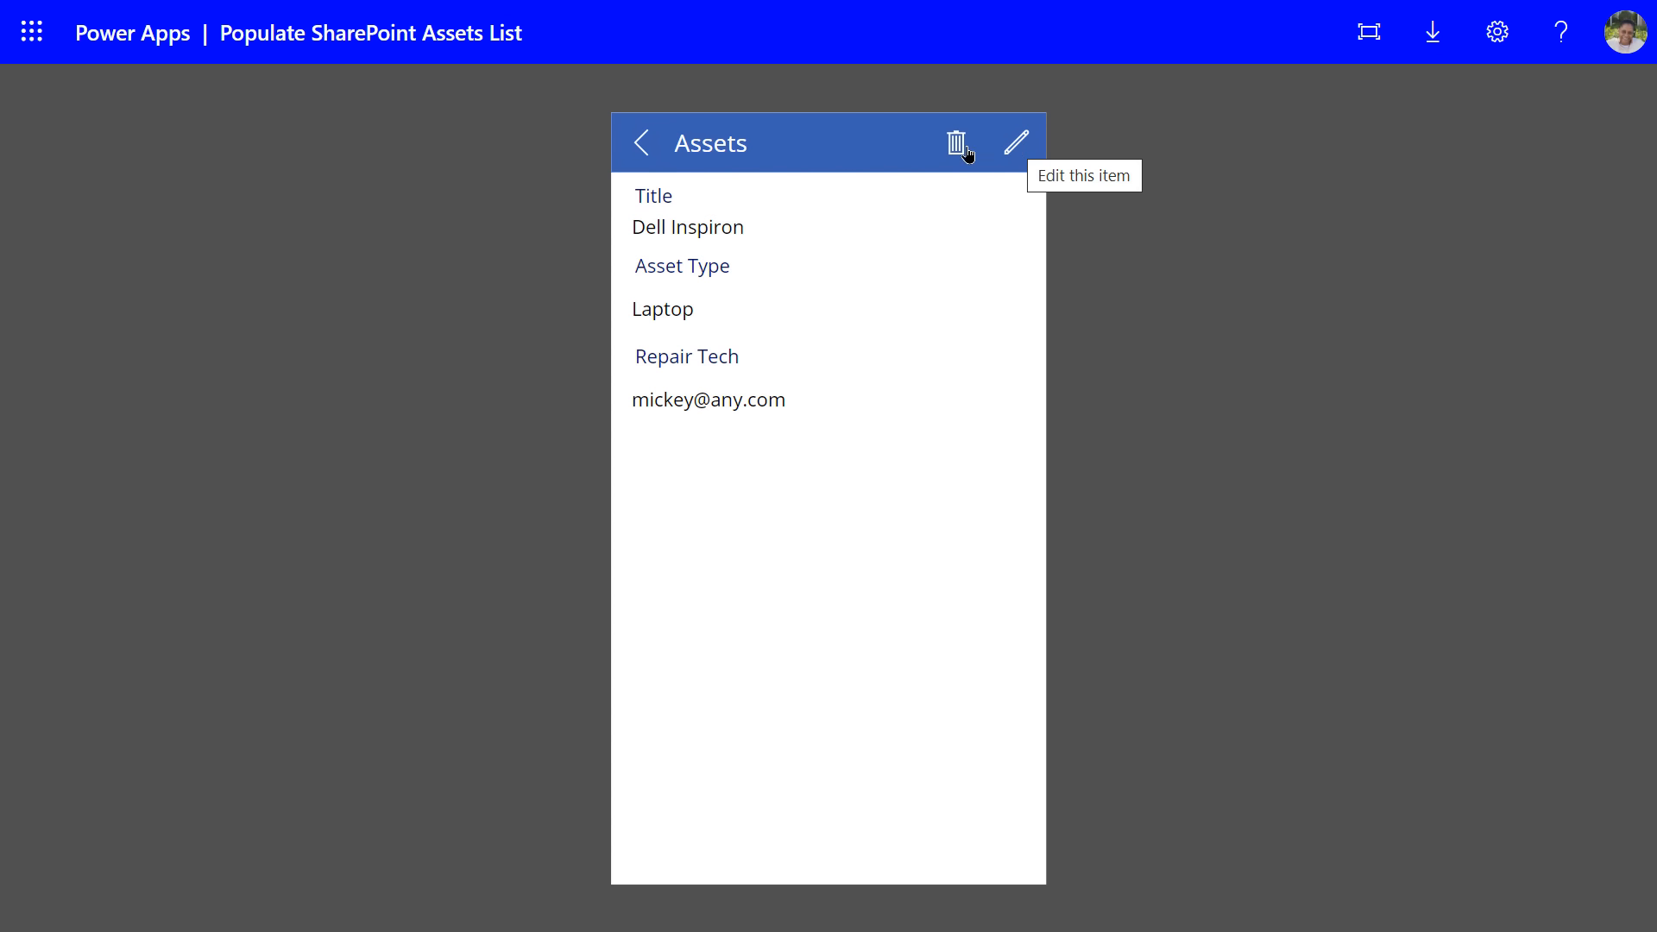
pyautogui.click(644, 153)
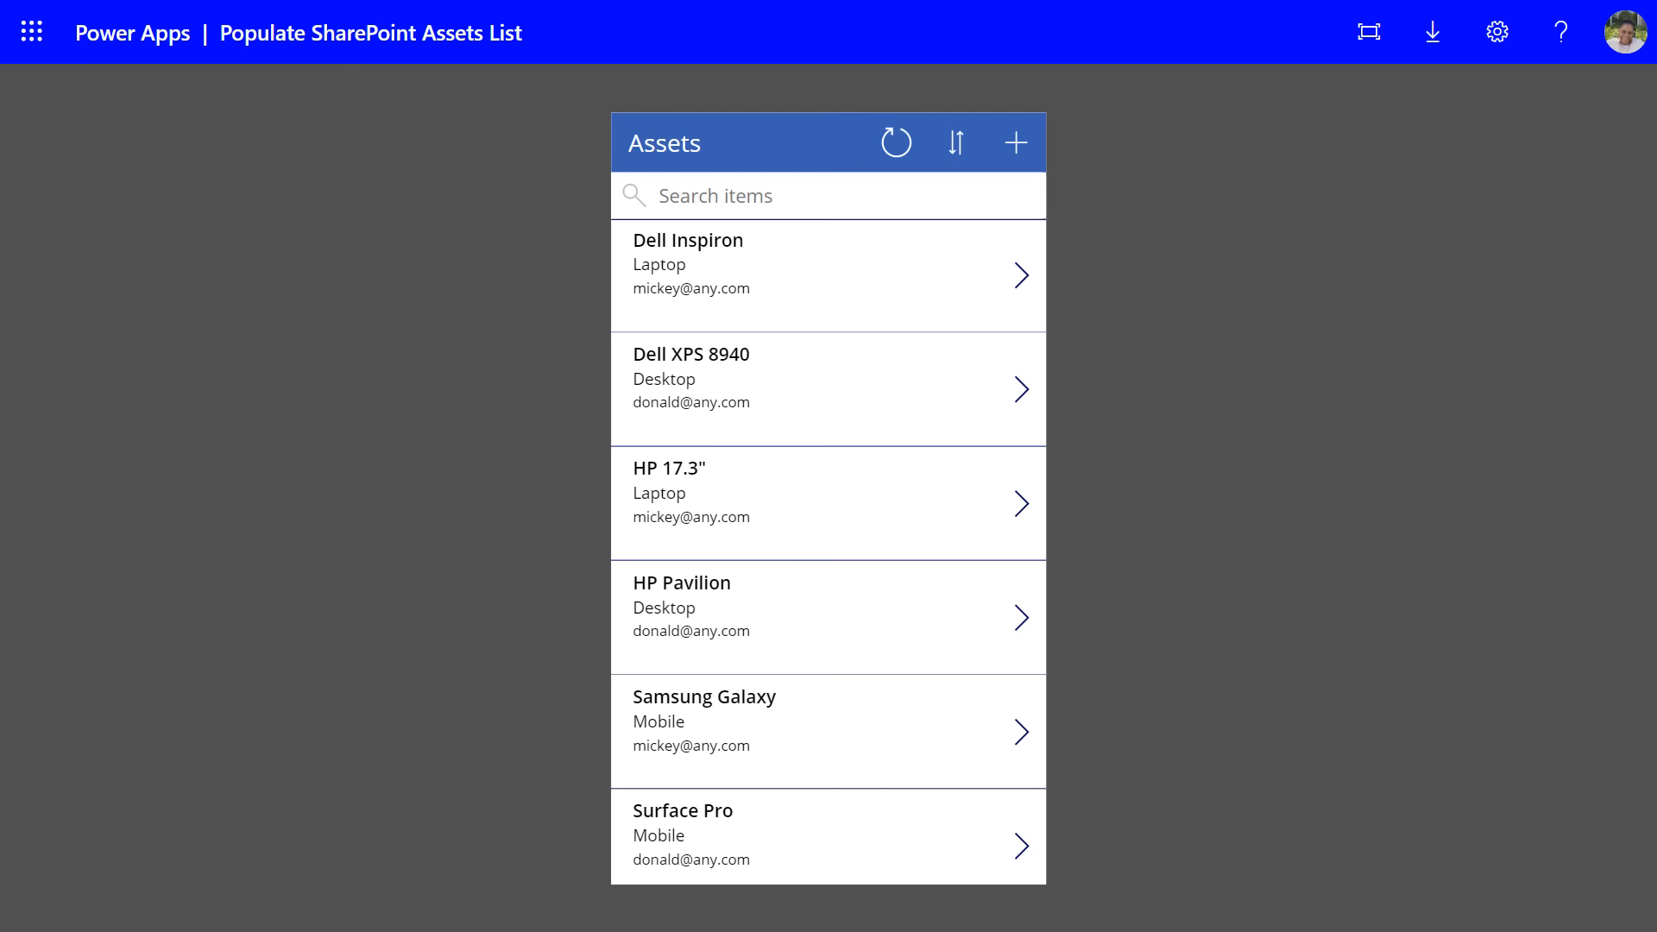
# - Edit the Dell Inspiron asset to attach the Dell Inspiron picture from the Asset Pictures folder, save it, and return to the assets list
pyautogui.click(762, 274)
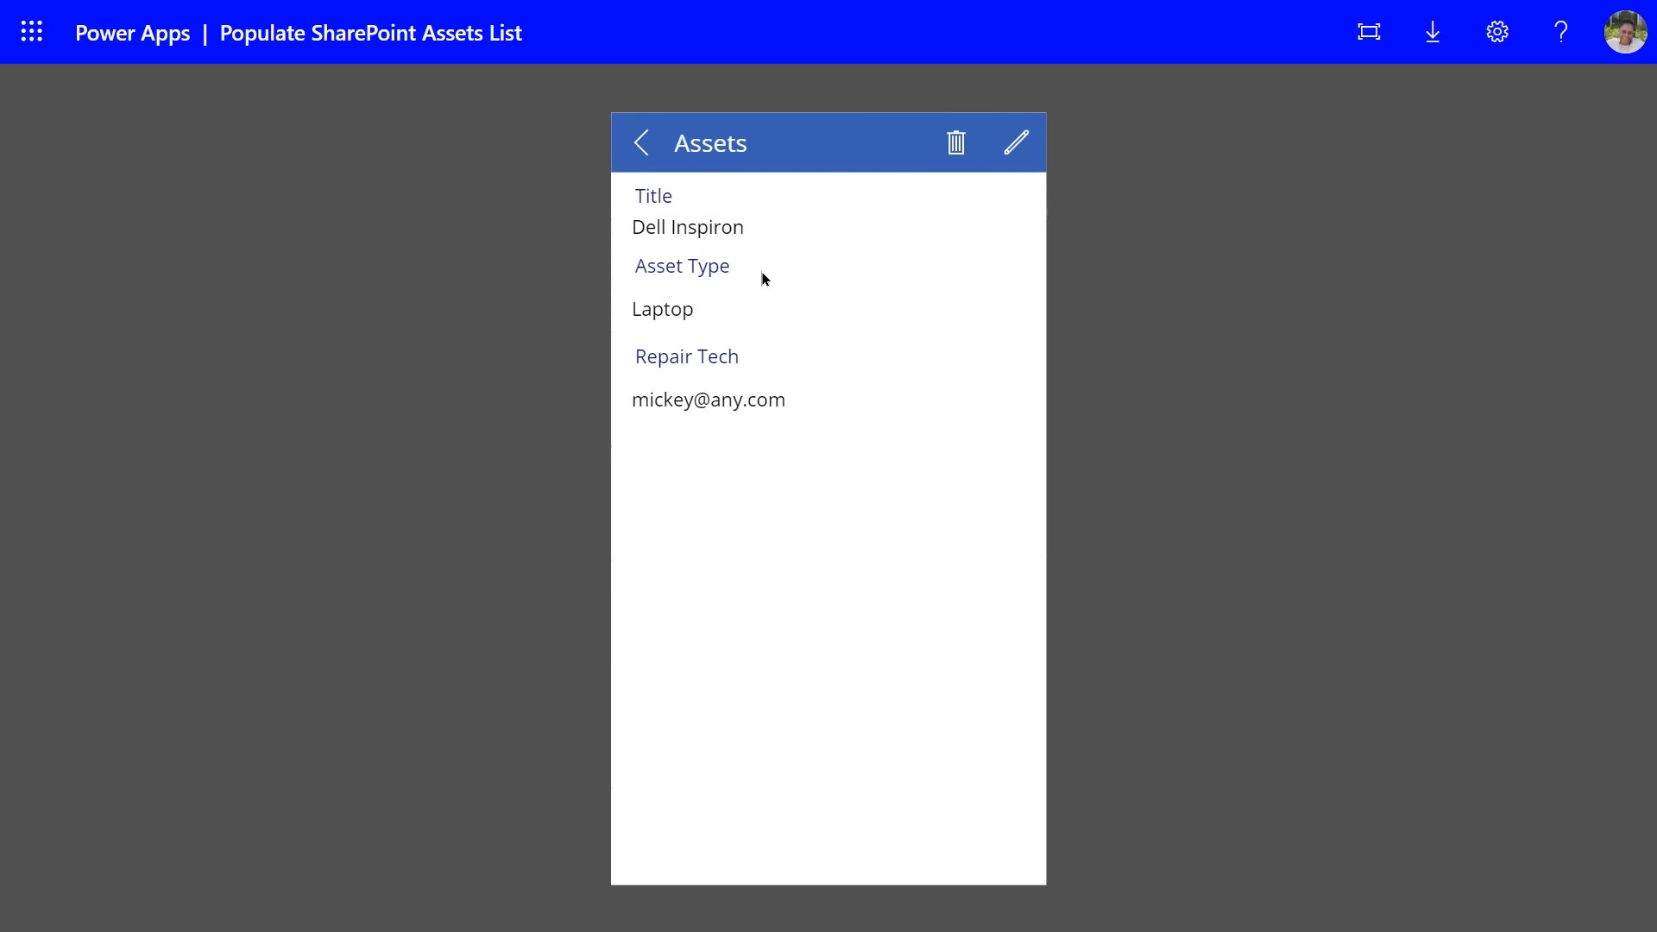
pyautogui.click(1012, 148)
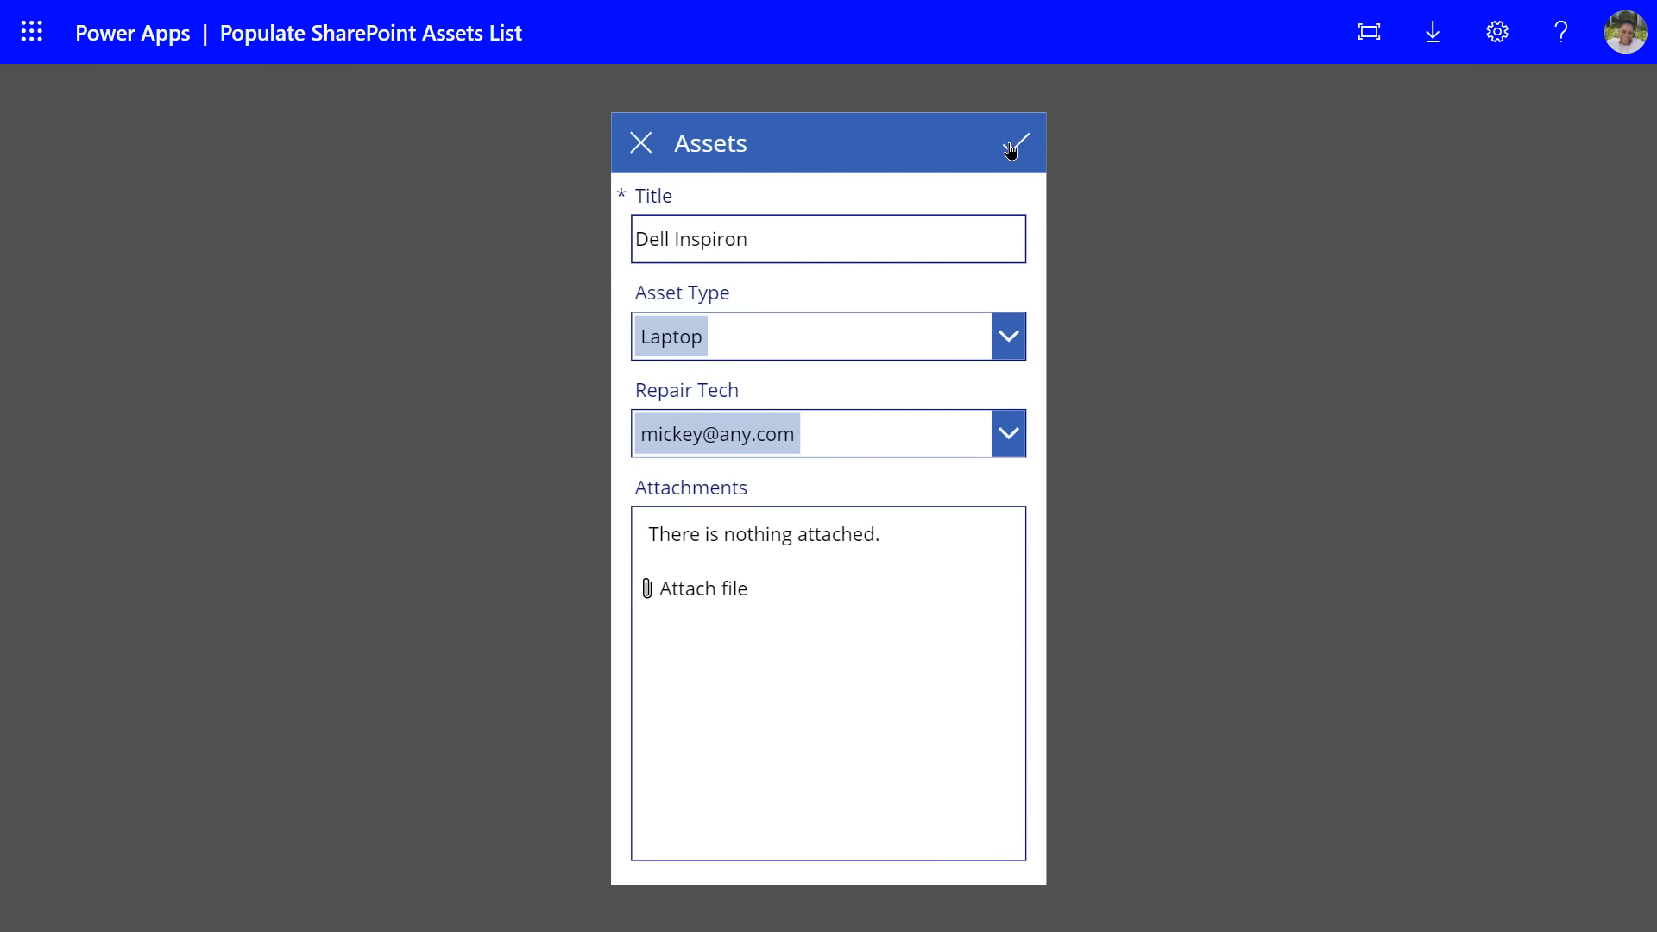
pyautogui.click(709, 583)
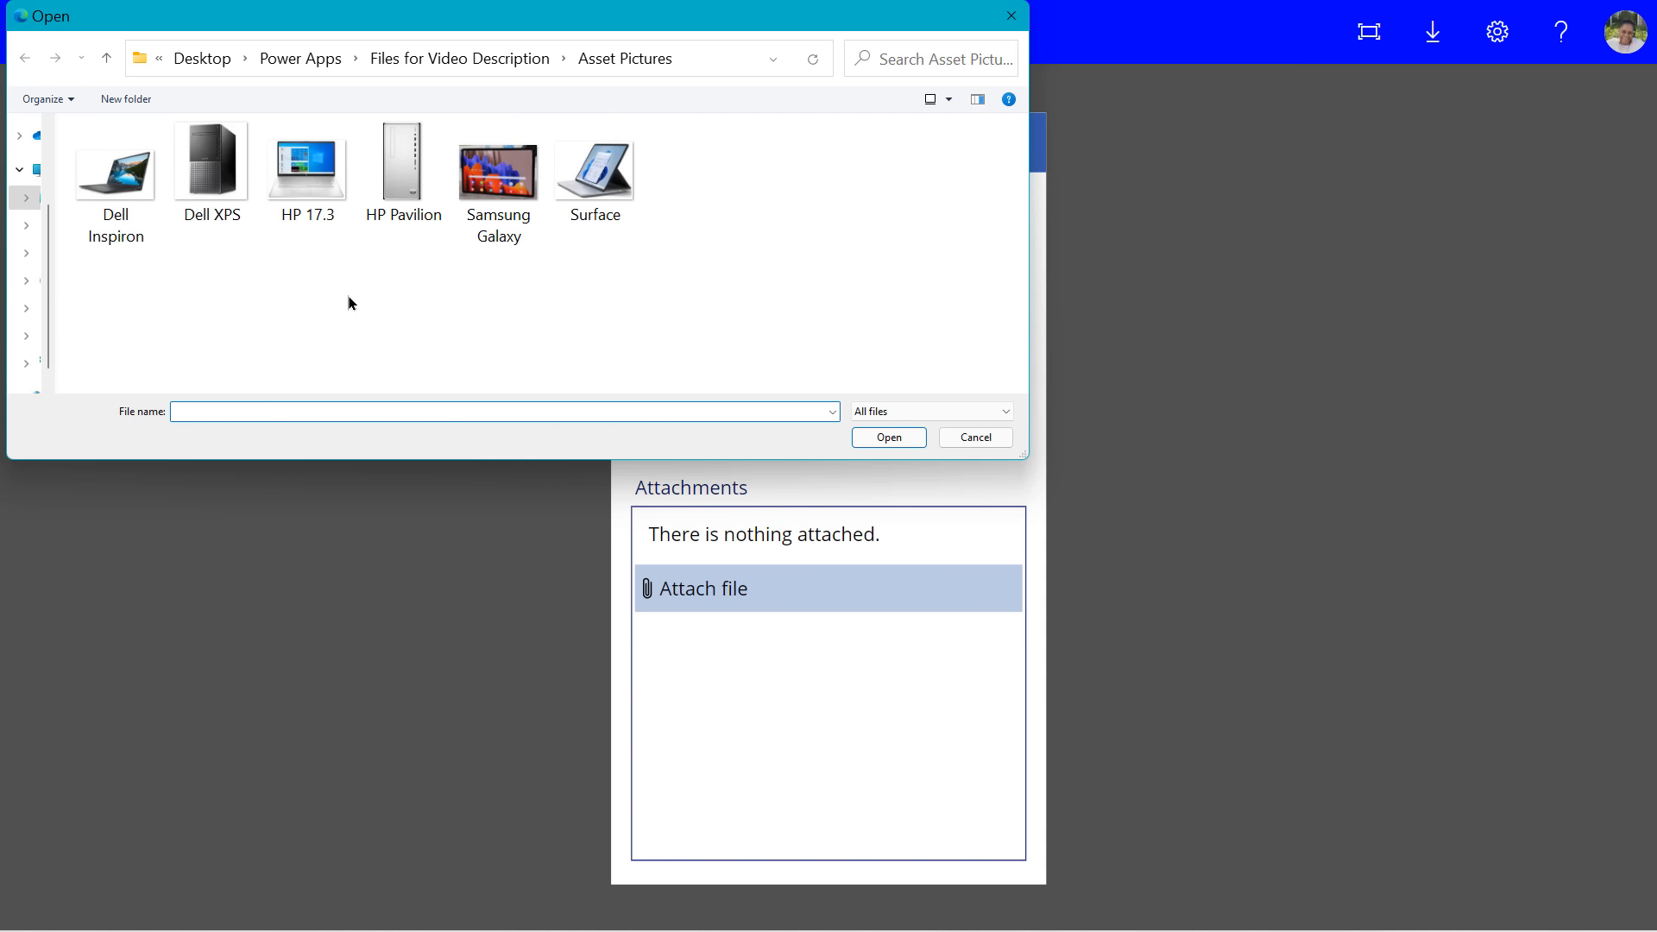
pyautogui.doubleClick(117, 182)
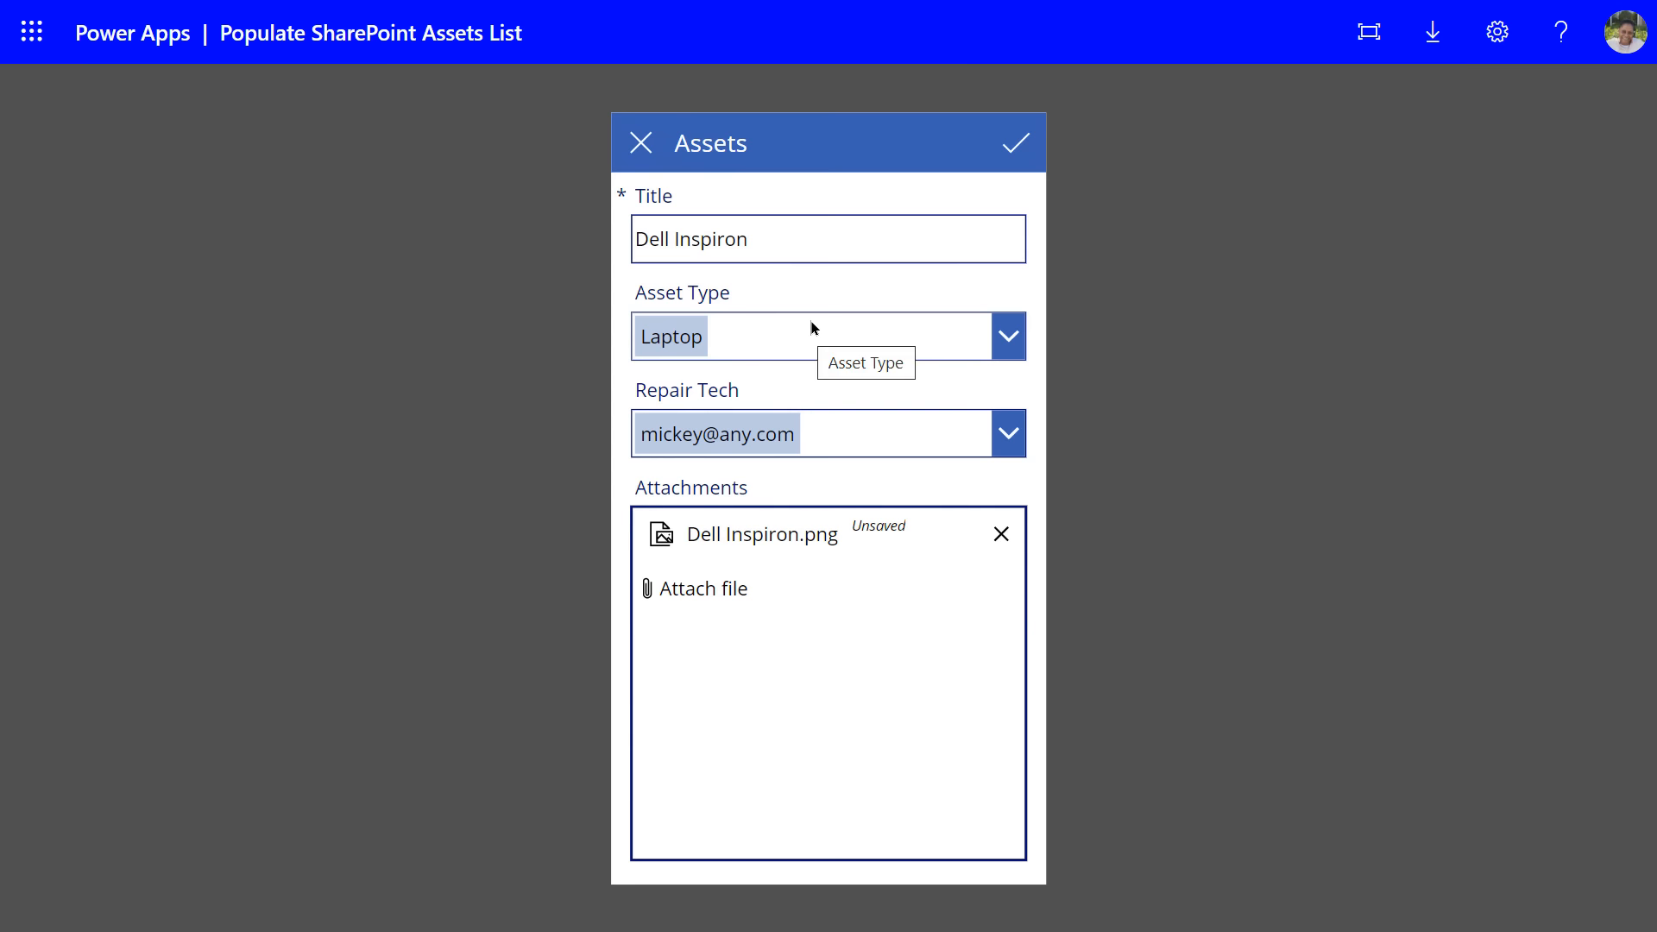
pyautogui.click(1010, 151)
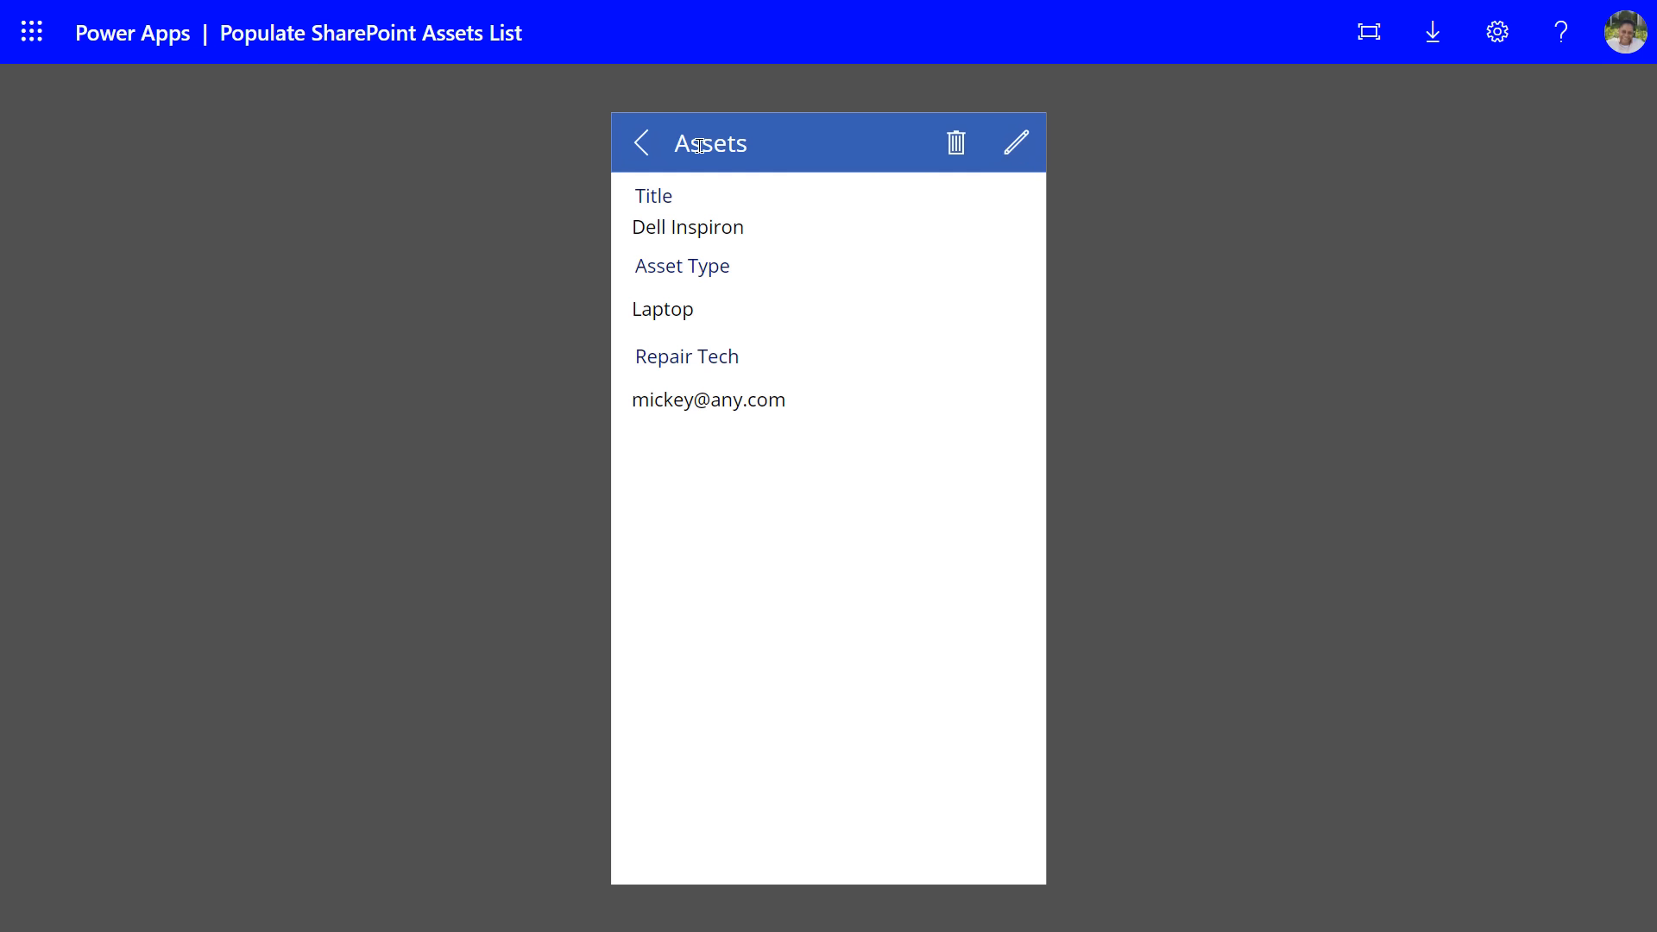
pyautogui.click(645, 153)
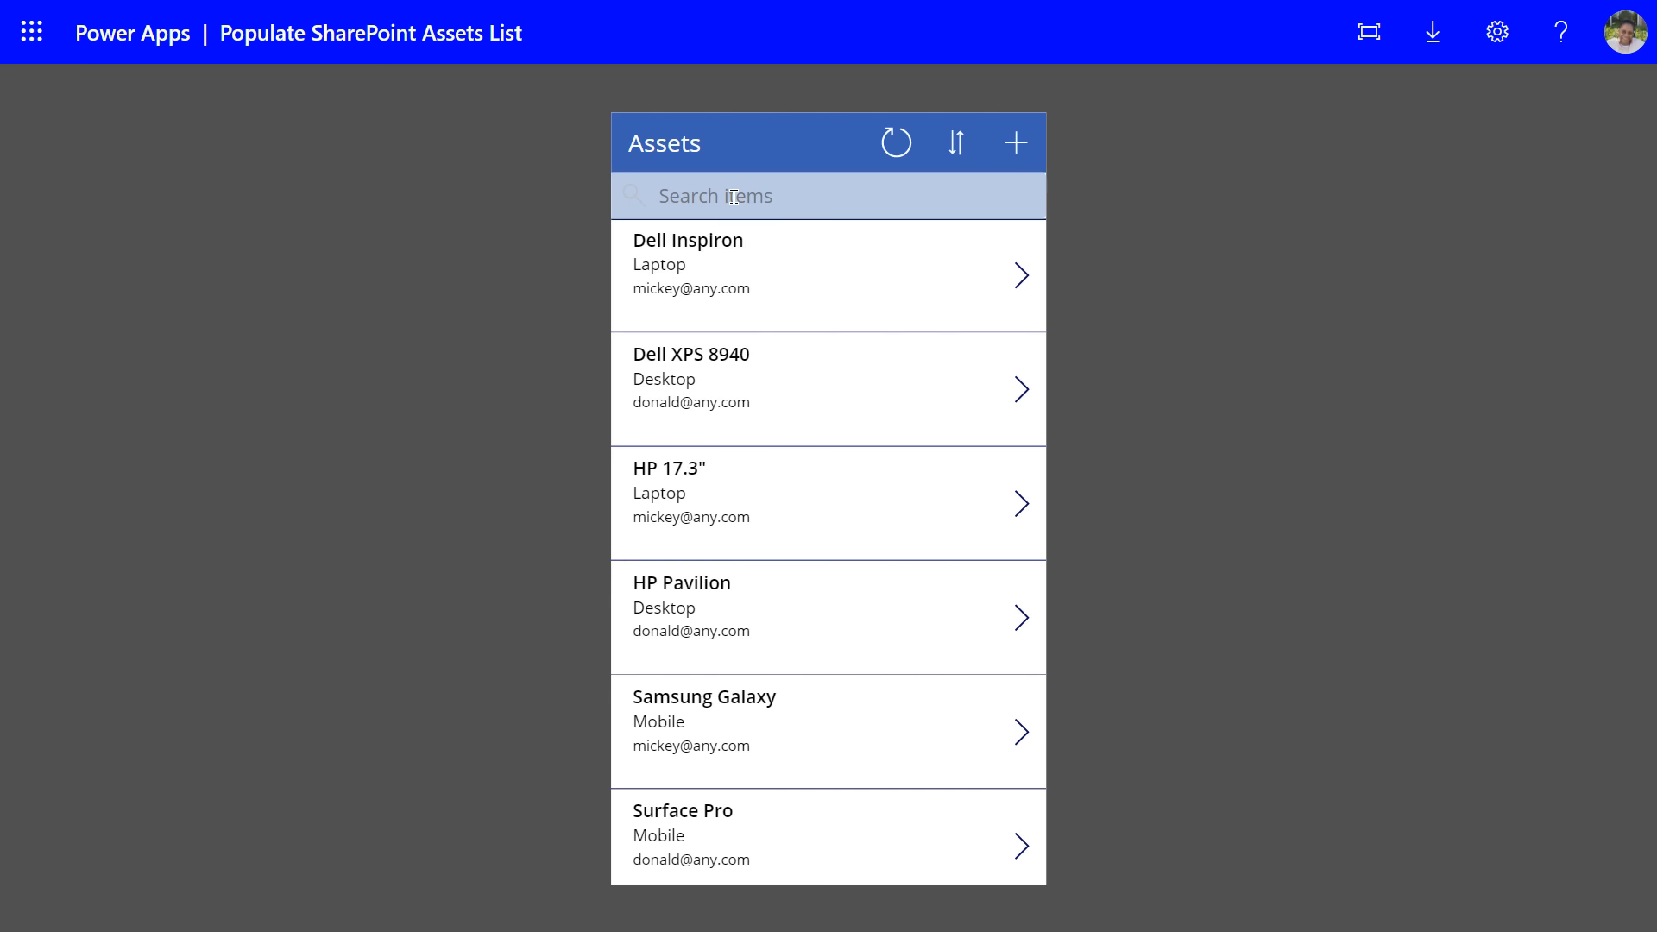
# - Reopen the Dell Inspiron asset for editing, download its attached Dell Inspiron.png, view the picture, and close the viewer
pyautogui.click(689, 279)
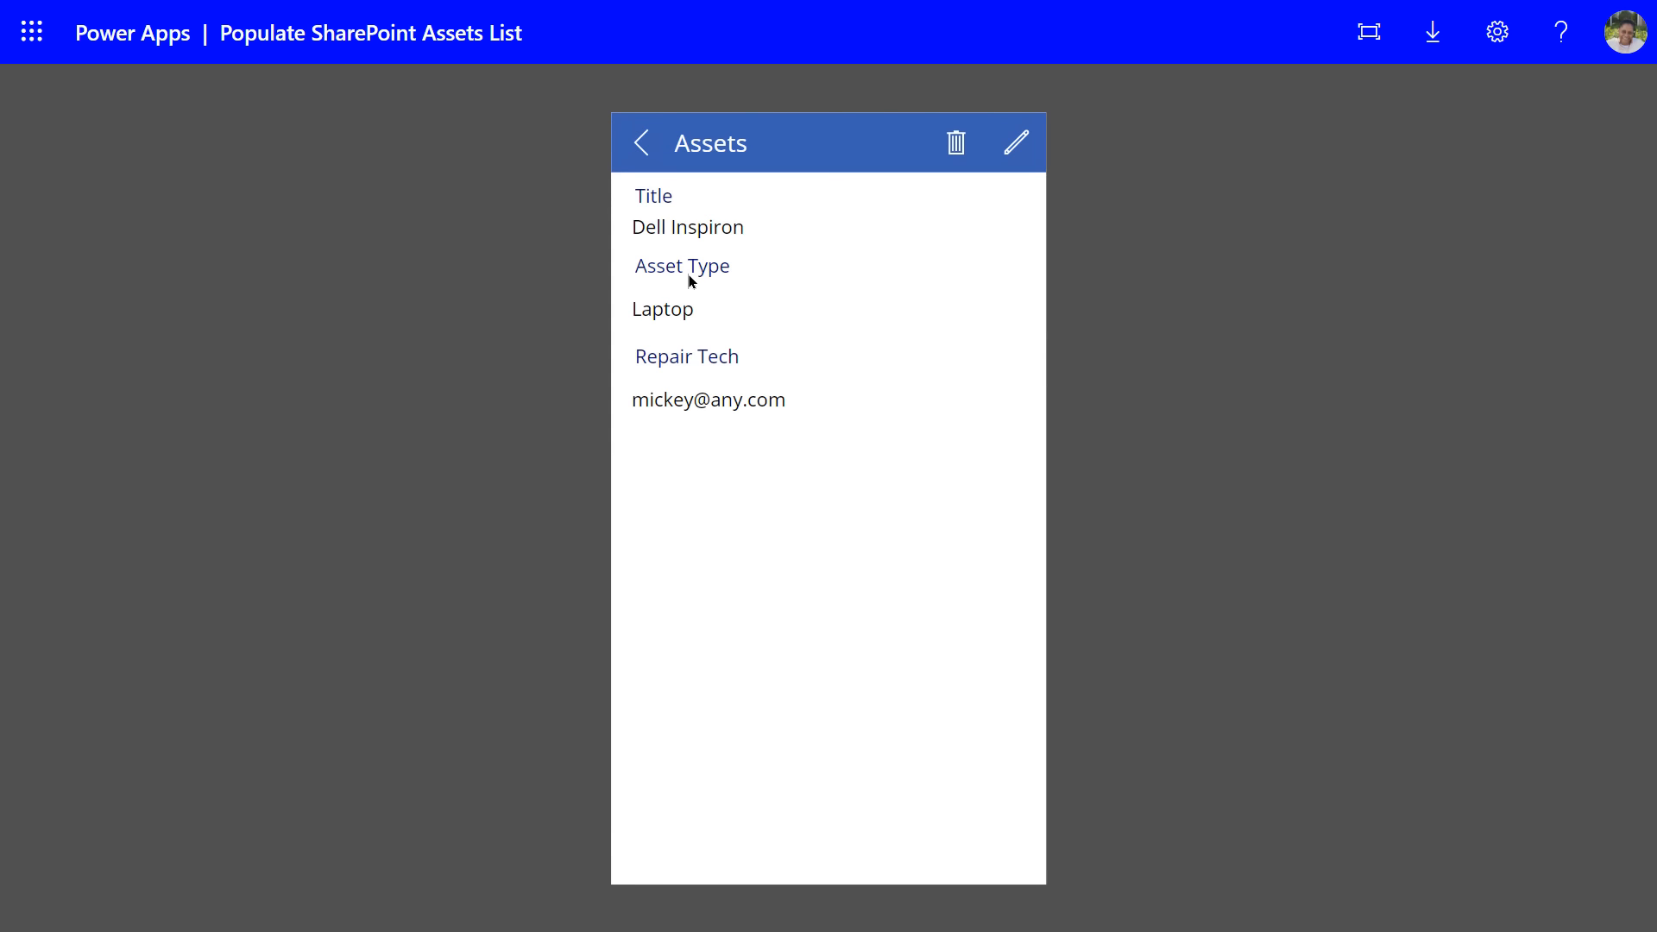
pyautogui.click(1011, 145)
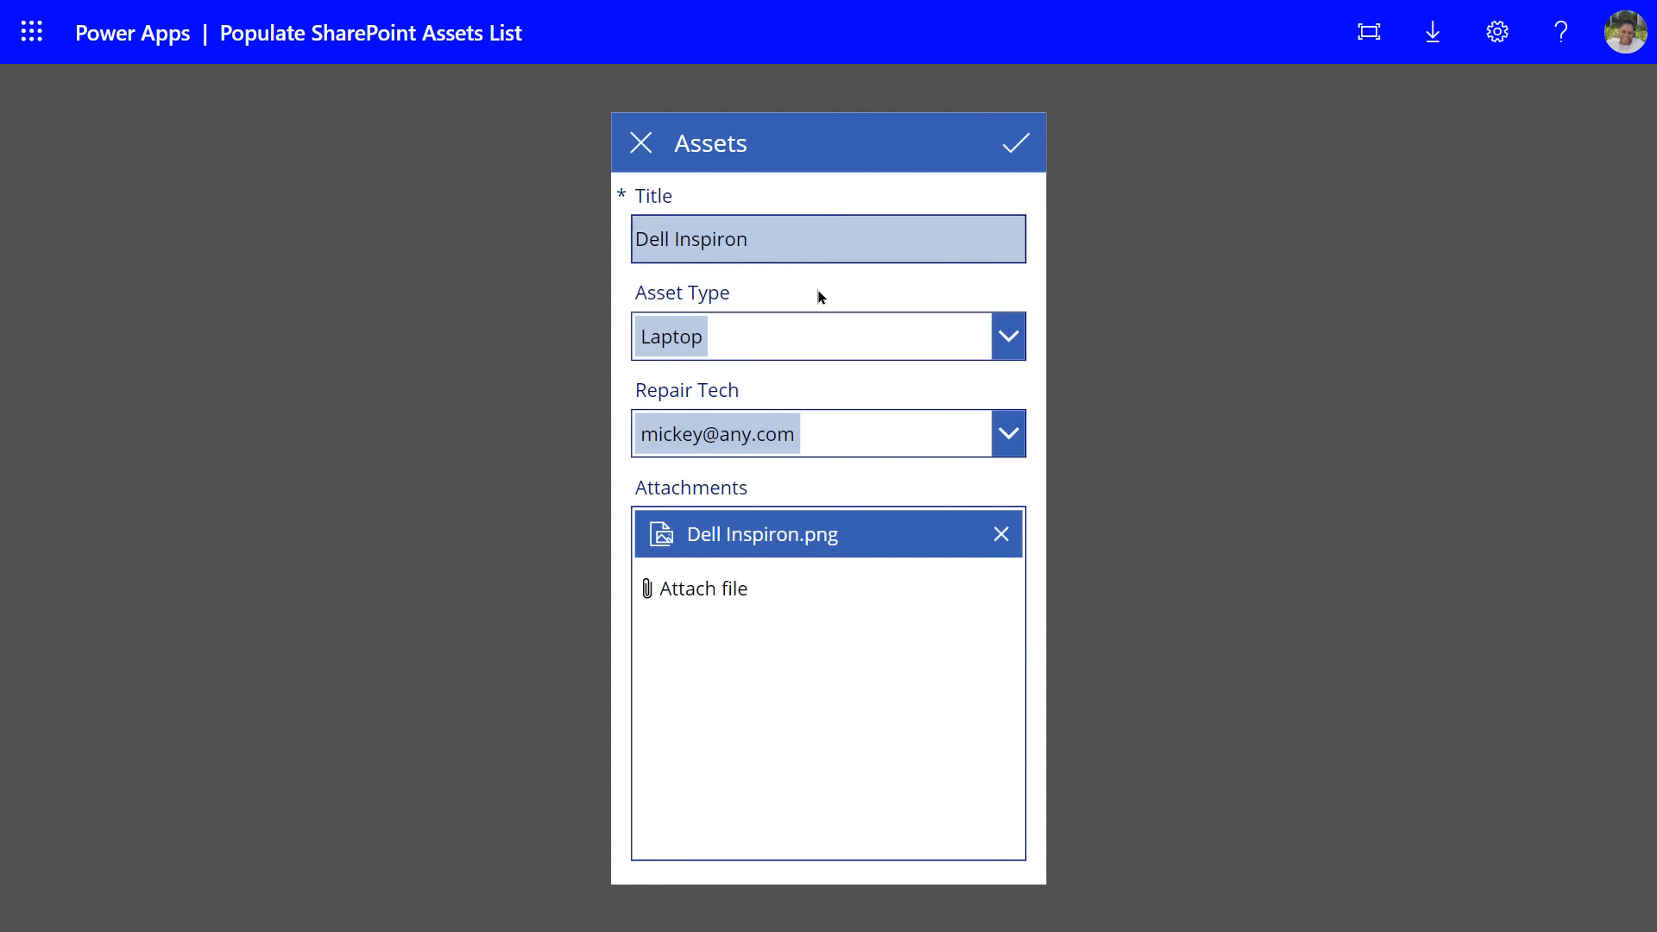
pyautogui.click(759, 537)
pyautogui.click(763, 542)
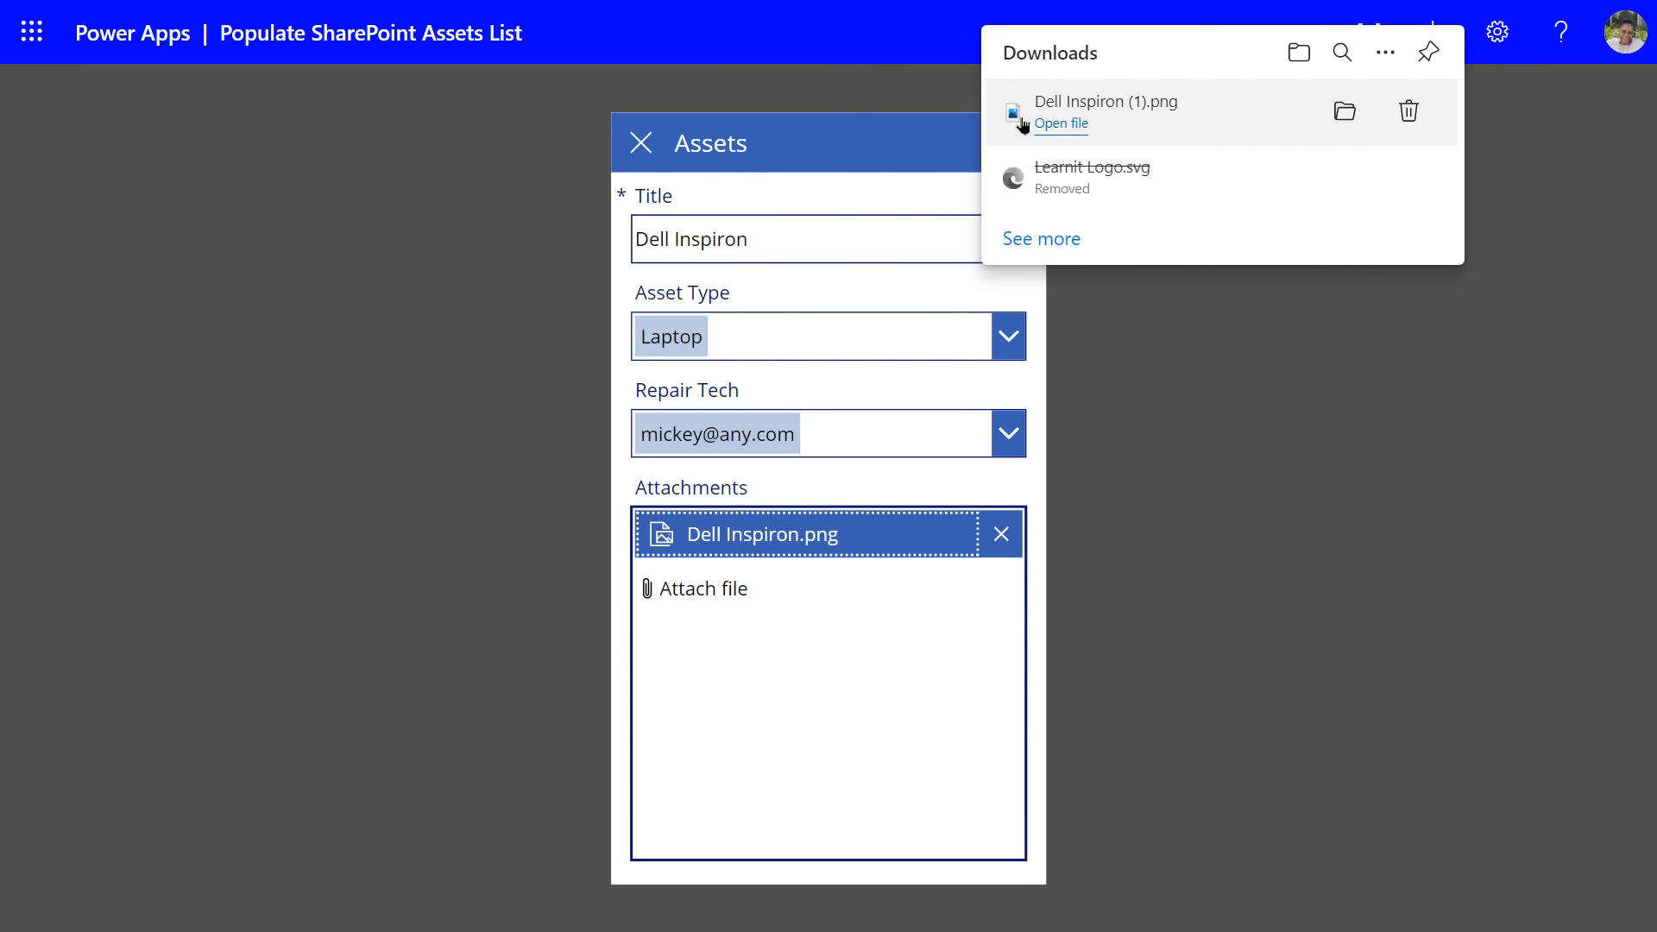
pyautogui.click(1069, 128)
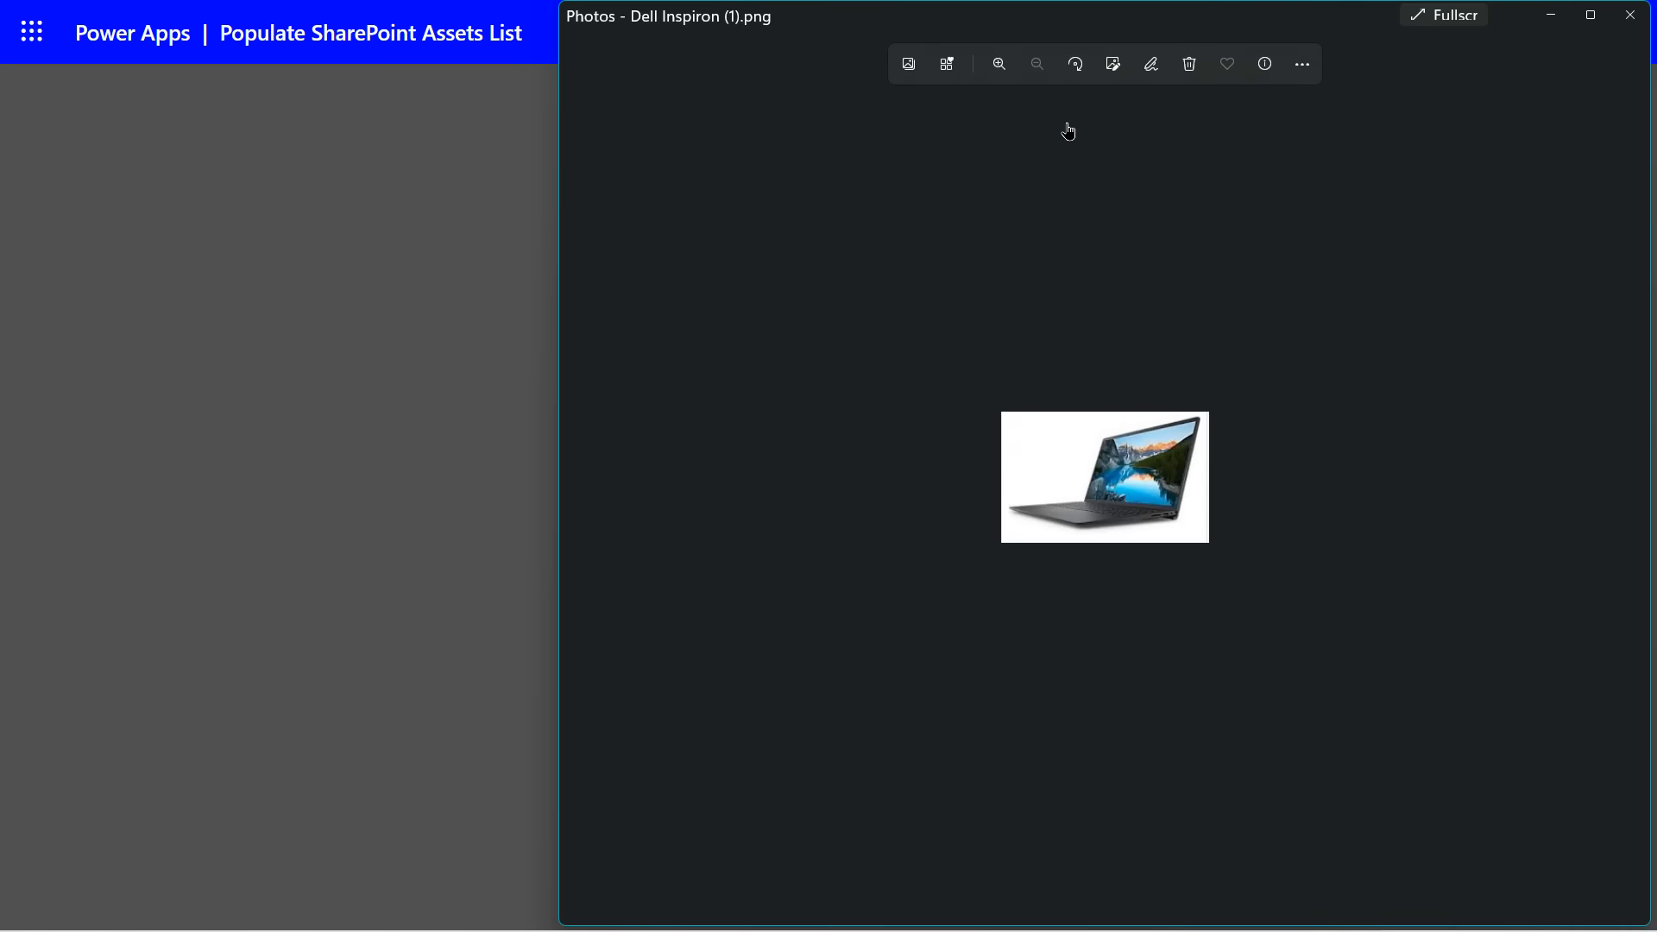
pyautogui.click(1629, 15)
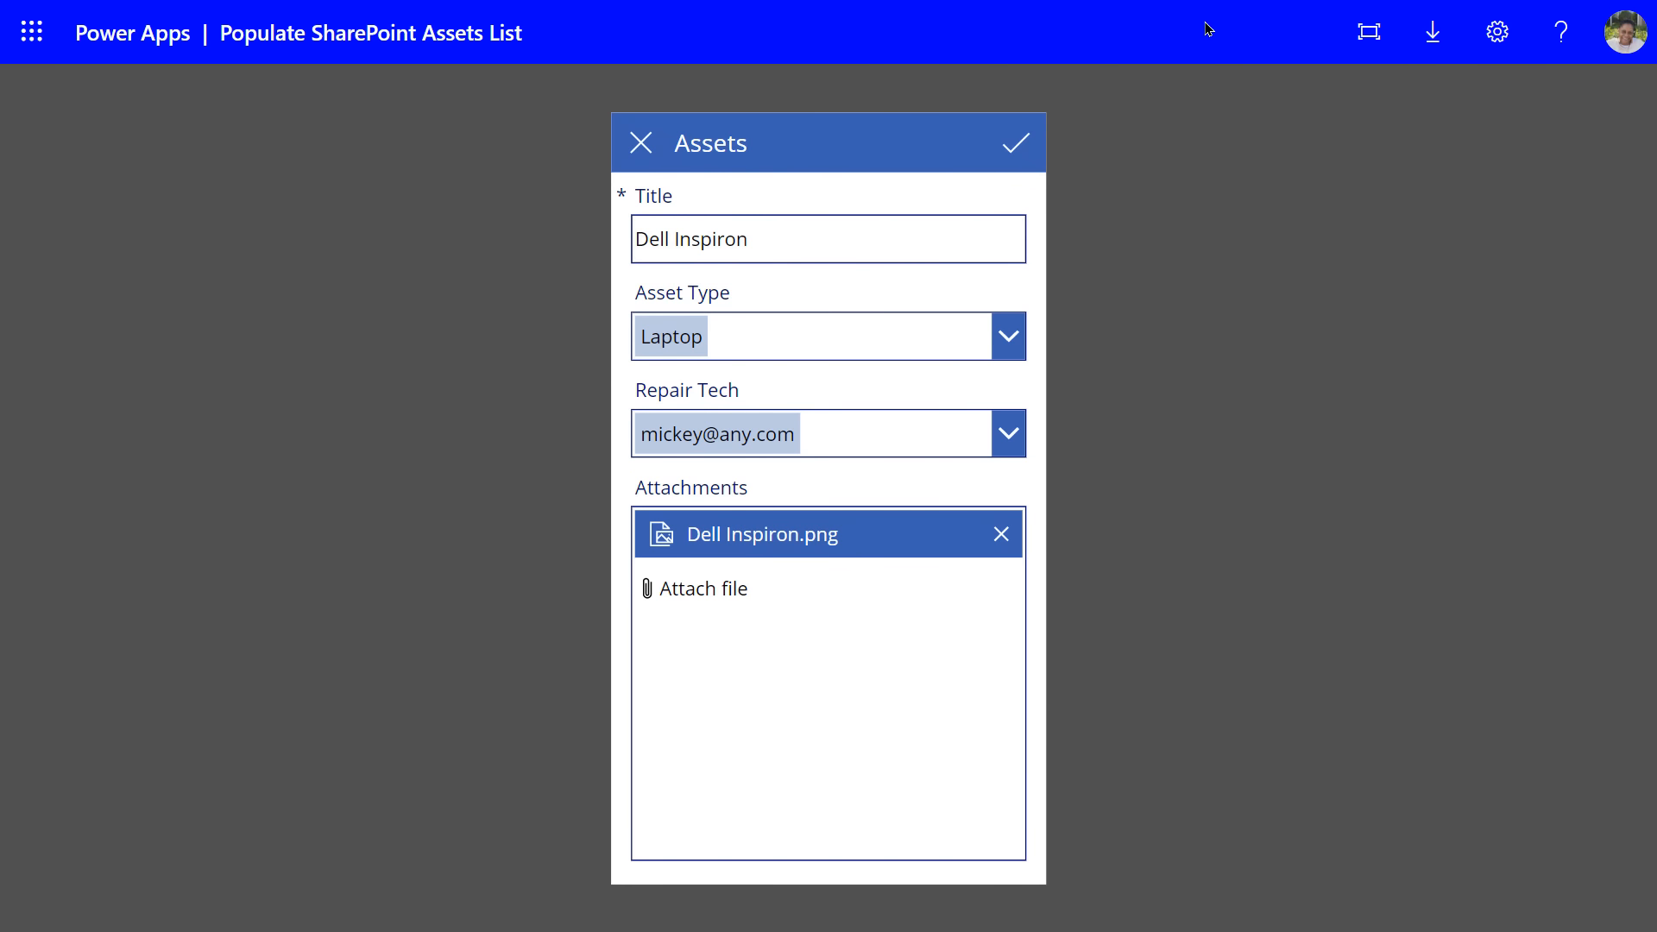
pyautogui.moveTo(1113, 75)
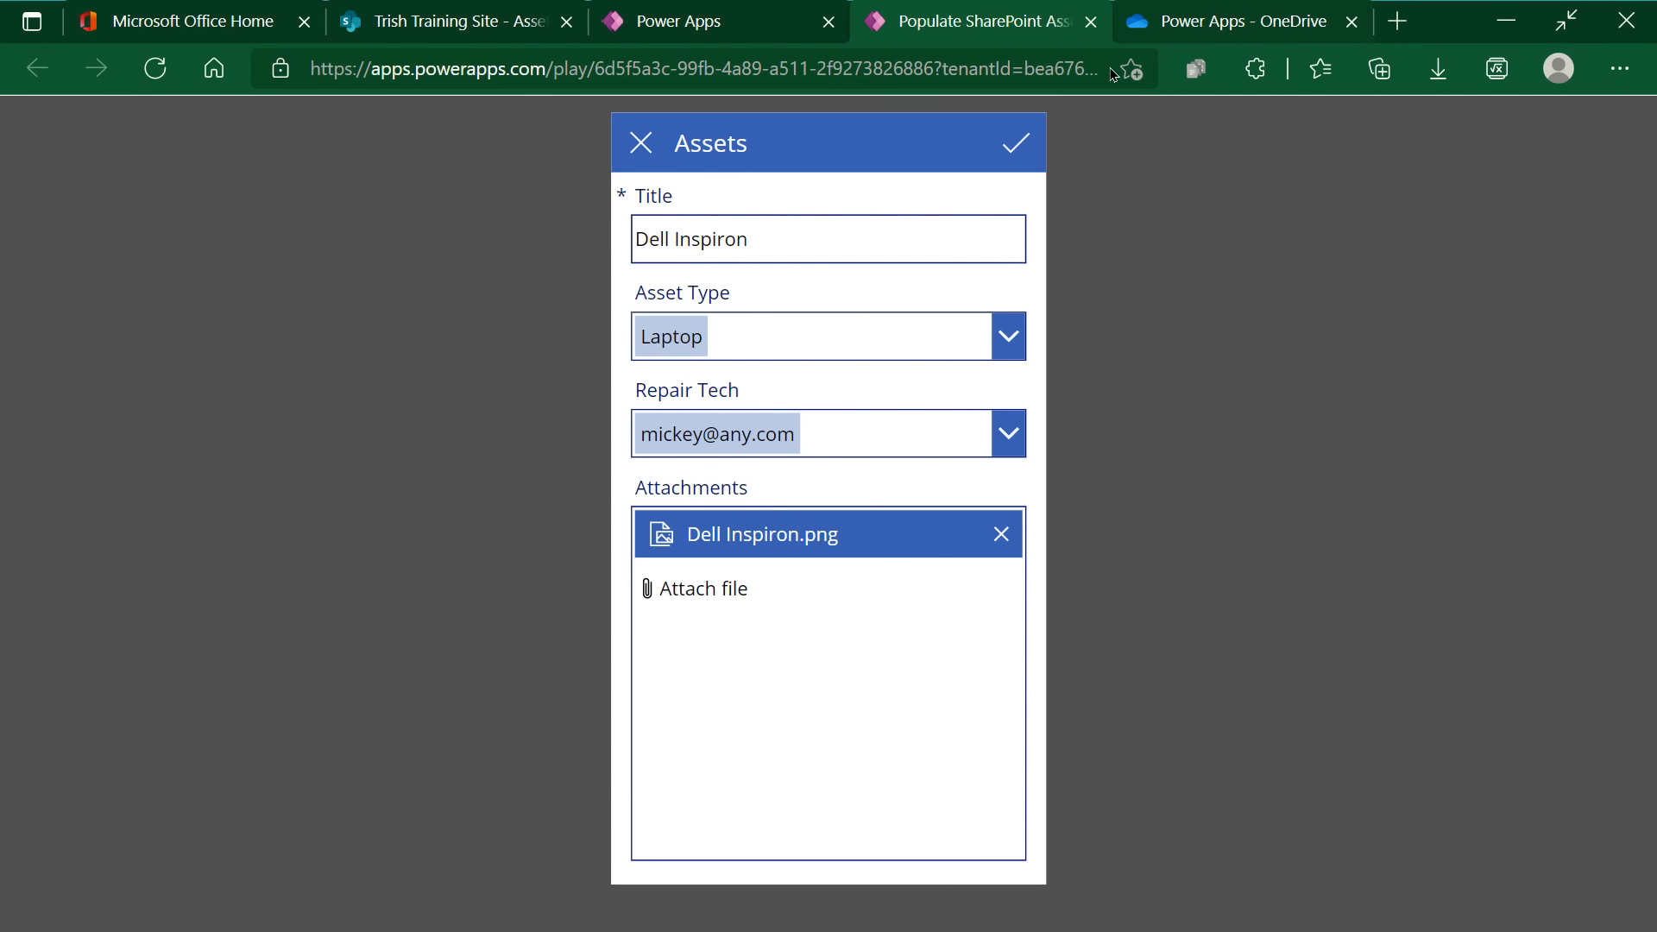
# - Submit the Dell Inspiron edit form, return to the assets list, and close the running app
pyautogui.click(1016, 154)
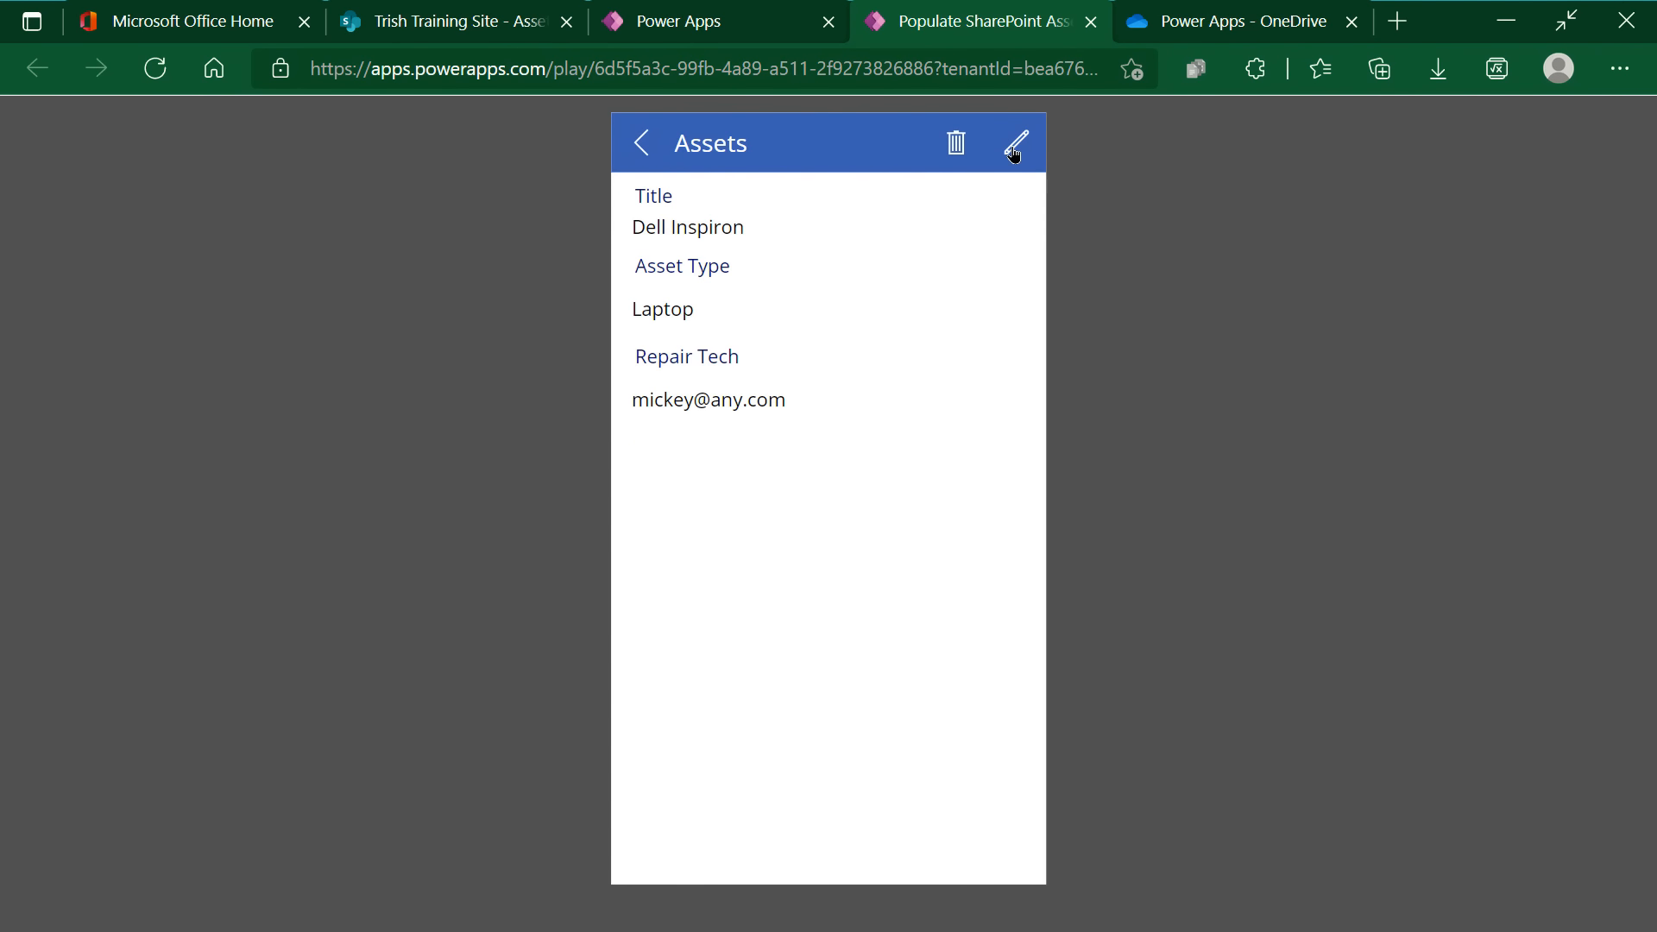
pyautogui.click(643, 145)
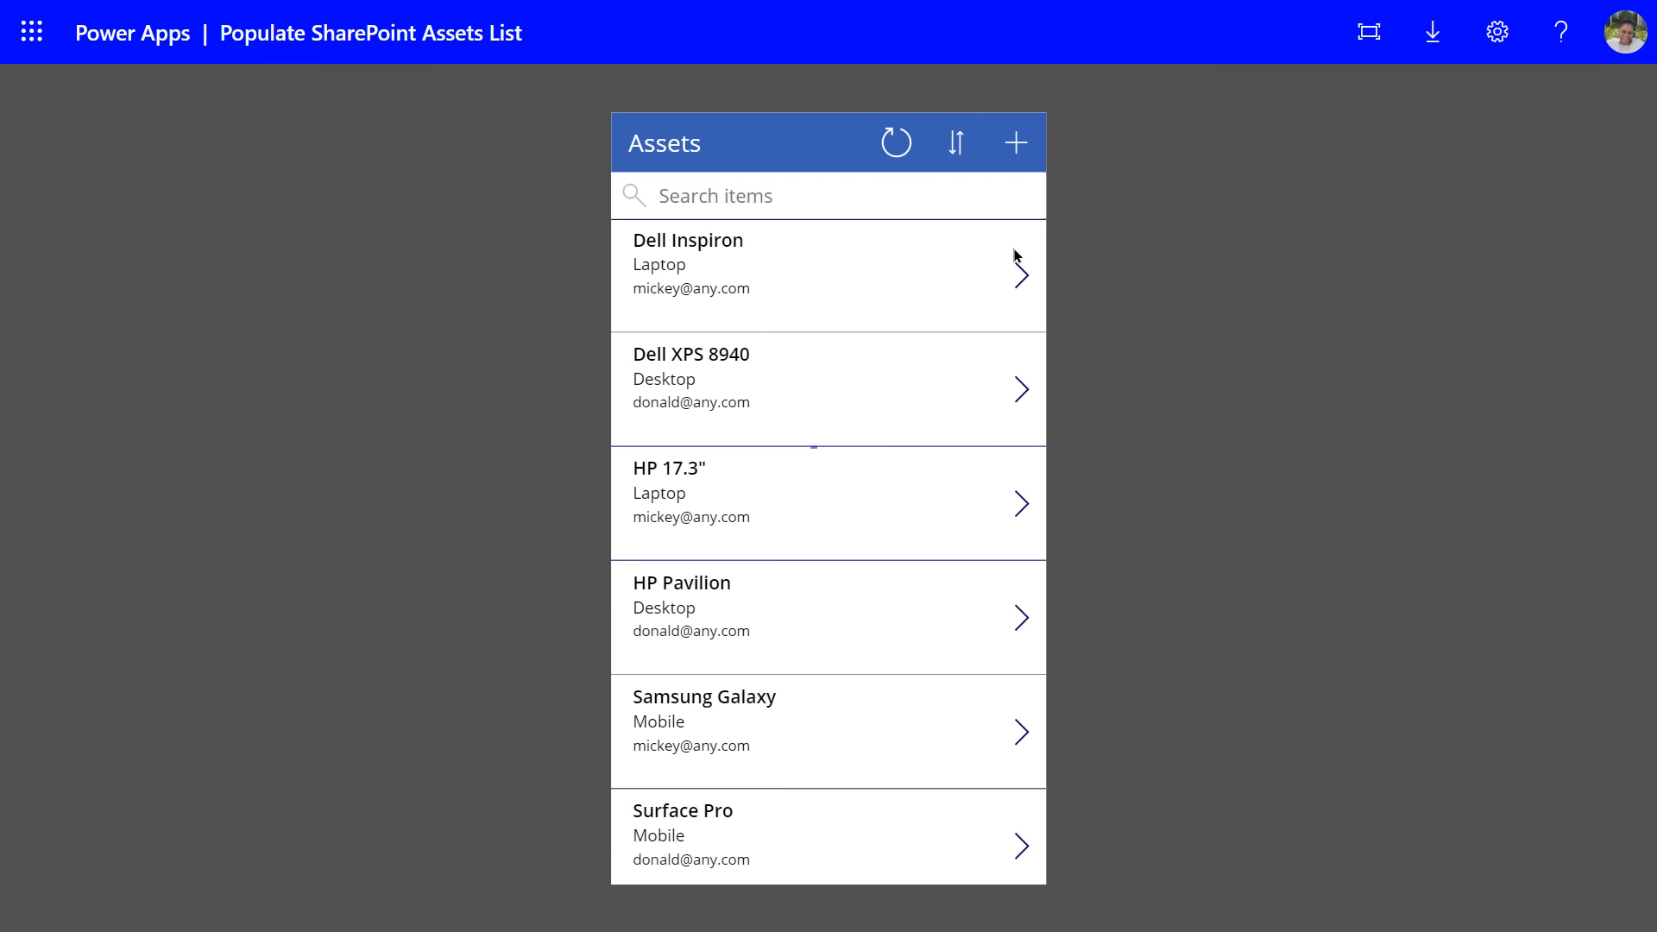
pyautogui.hotkey('ctrl', 'w')
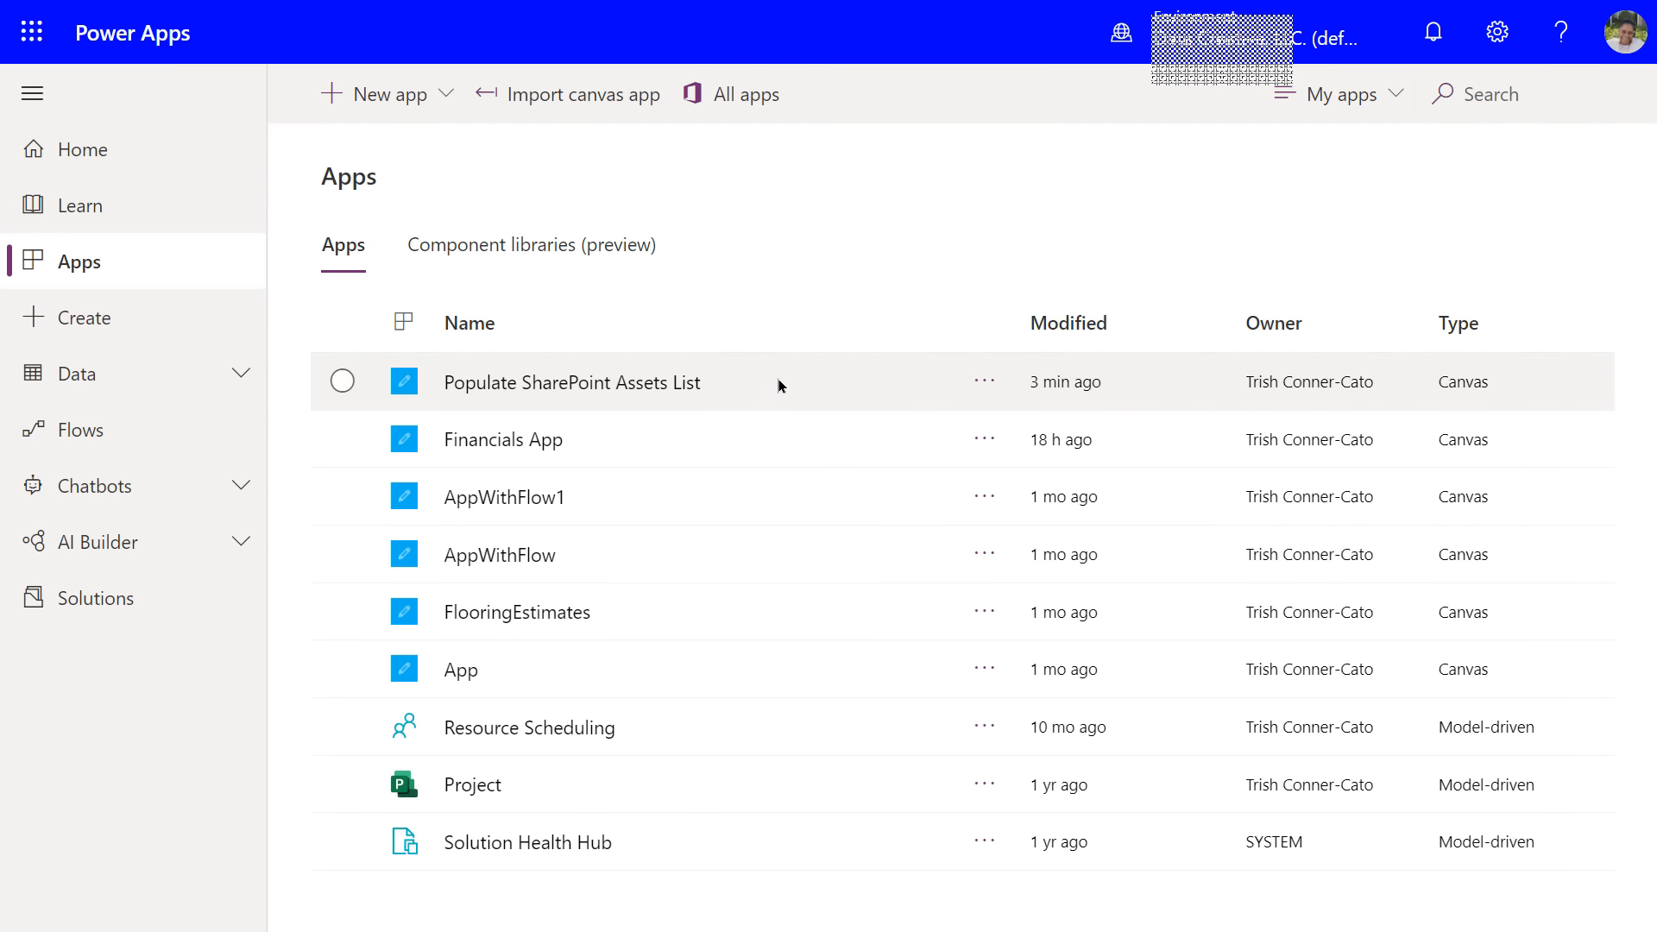
# - Open the Populate SharePoint Assets List app for editing, skip the welcome message, and collapse BrowseScreen1 in the tree
pyautogui.click(985, 383)
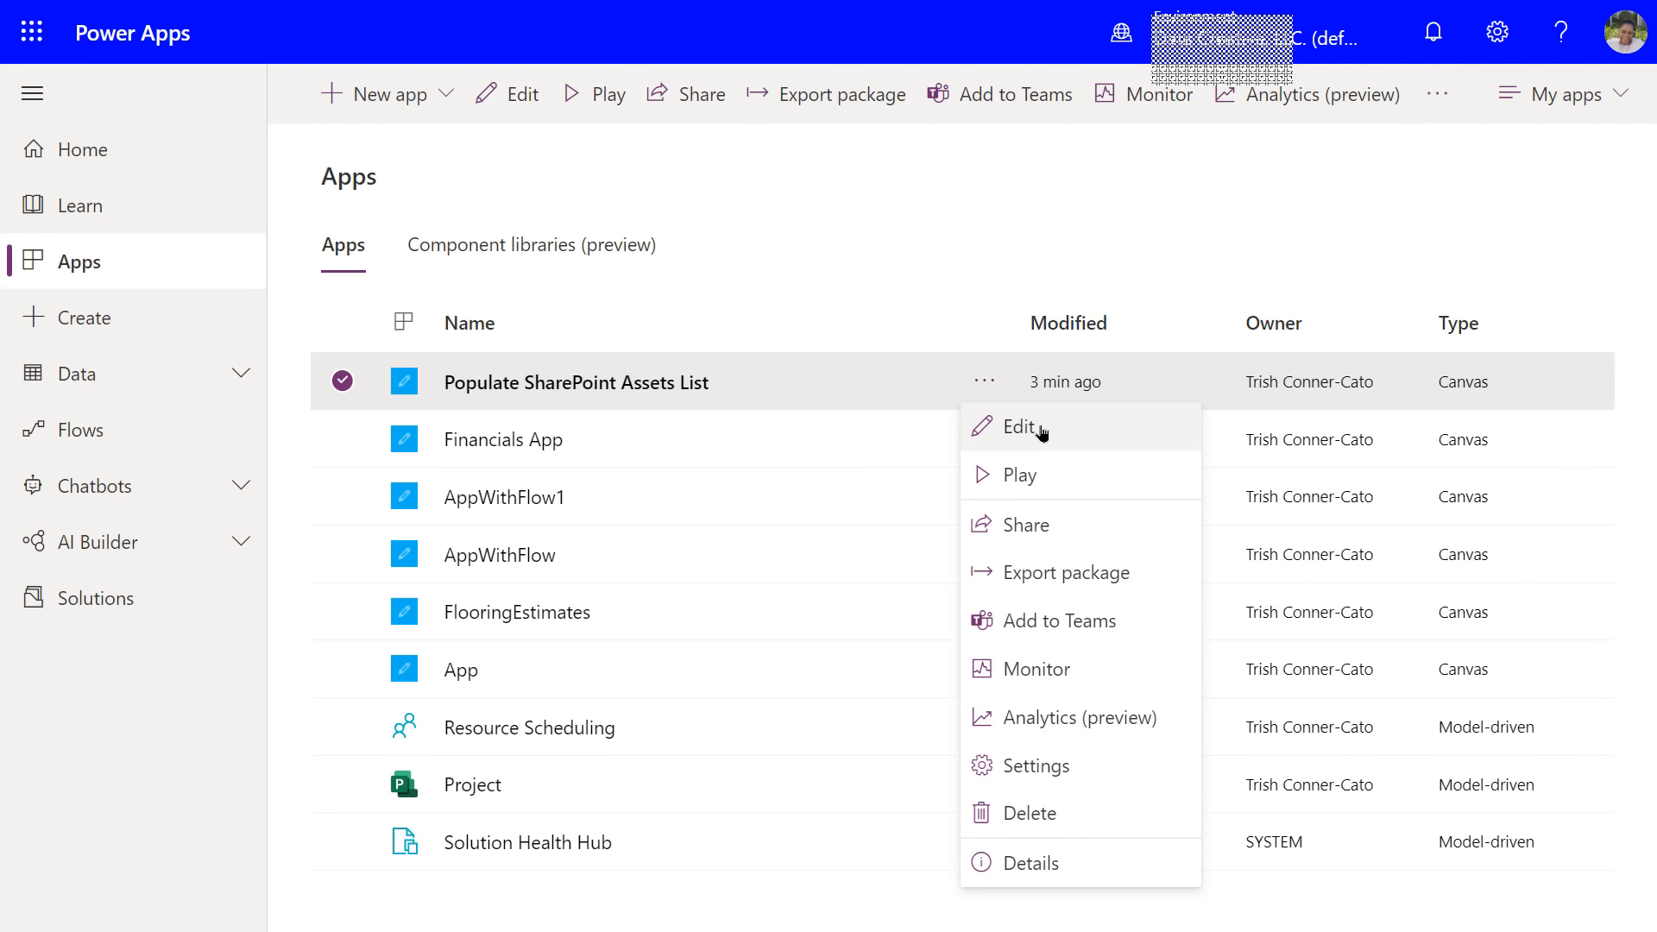
pyautogui.click(1040, 430)
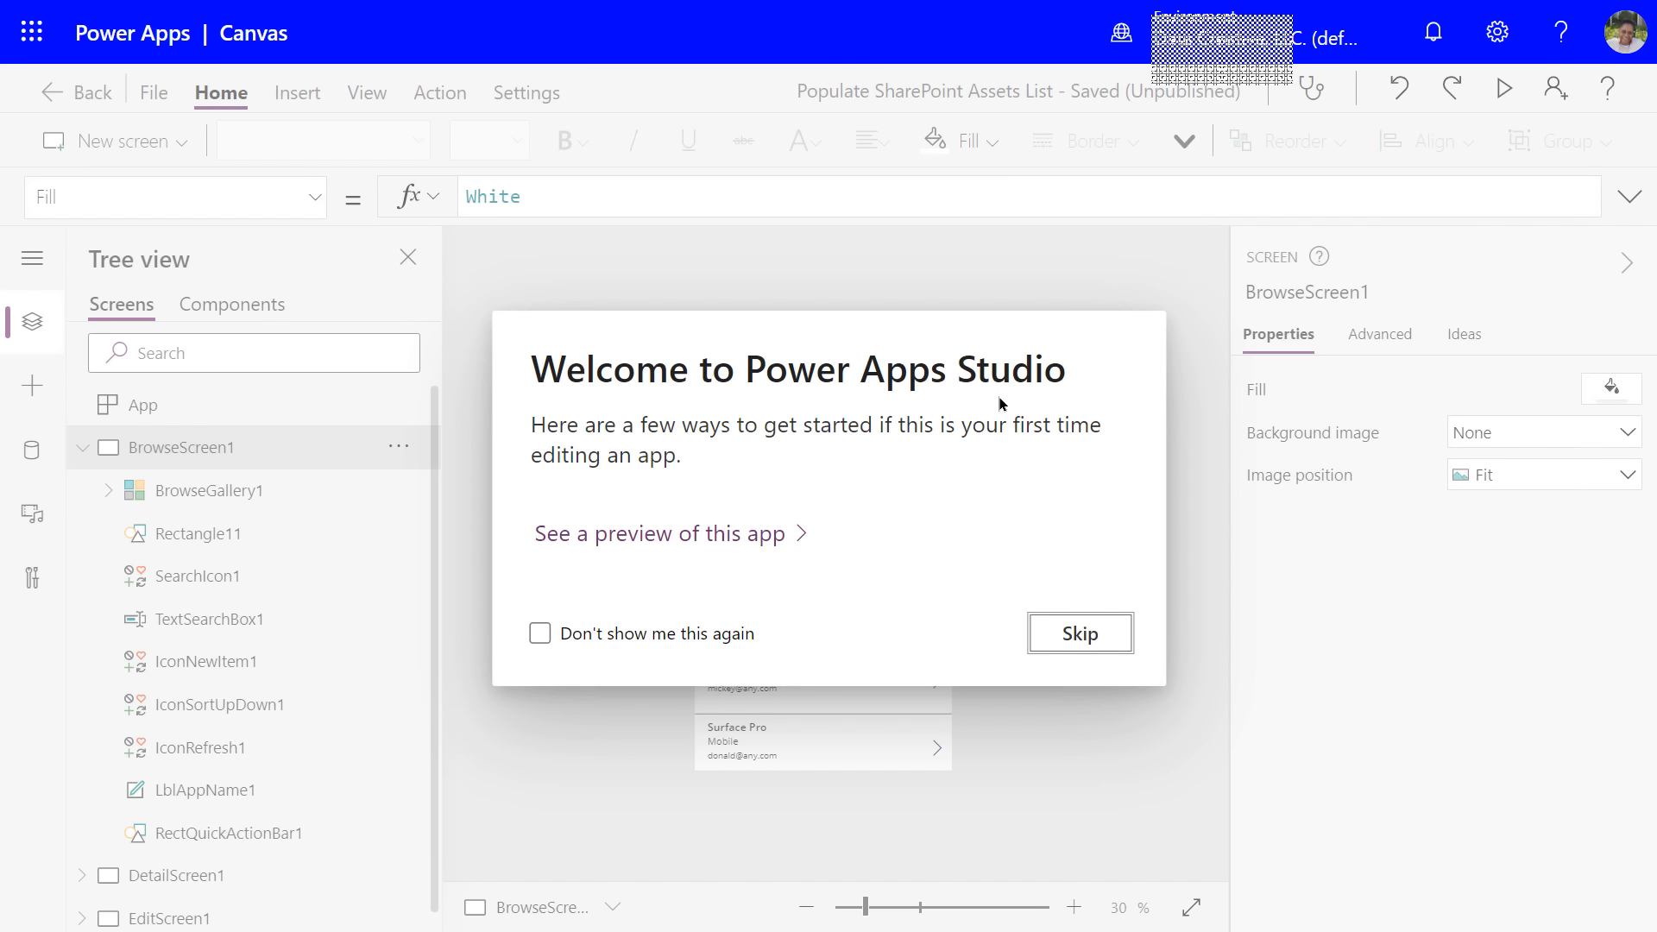
pyautogui.click(1079, 643)
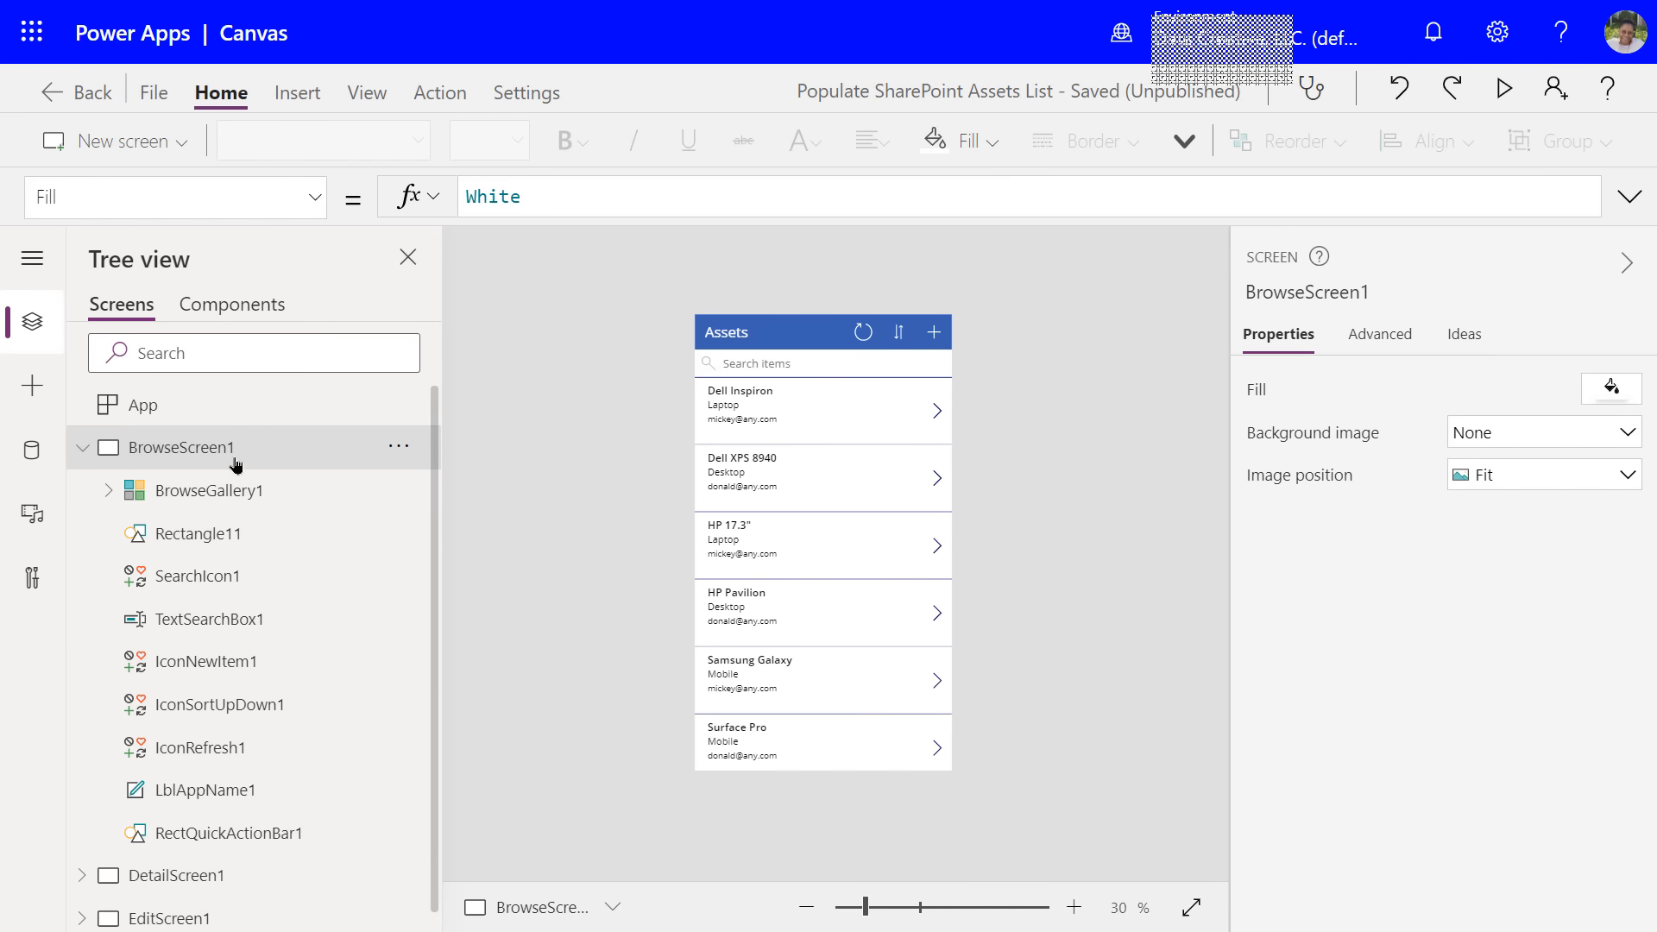
pyautogui.click(79, 450)
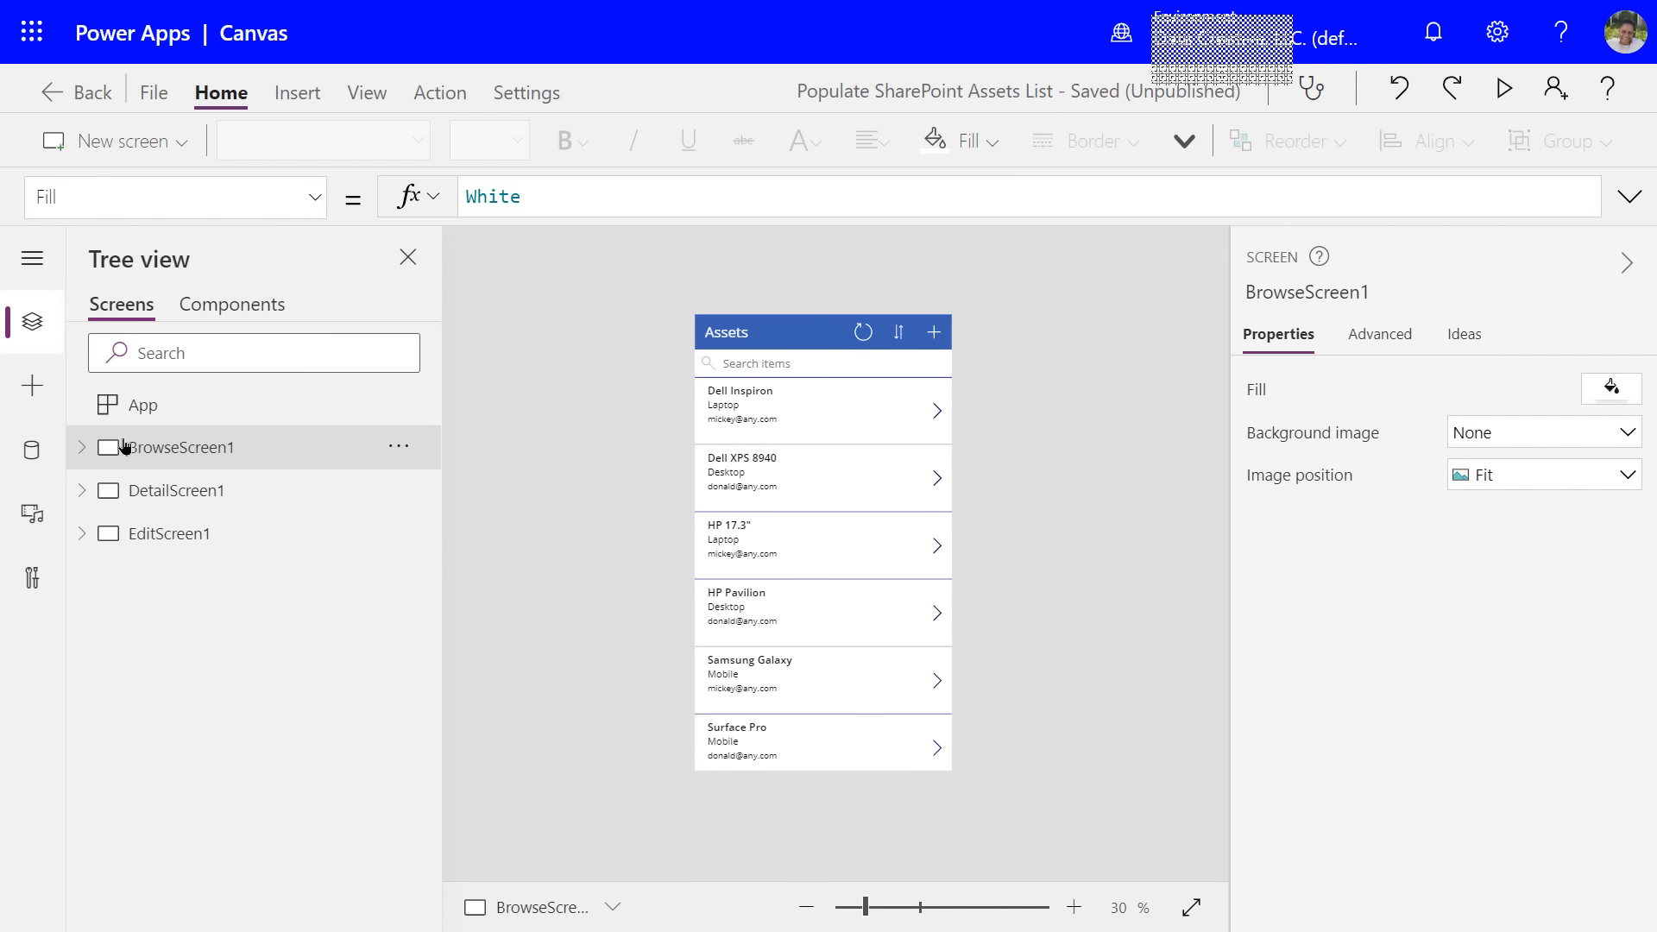
# - Insert an image control on DetailScreen1 and place it centred below the Repair Tech field, at about X 160, Y 666
pyautogui.click(155, 494)
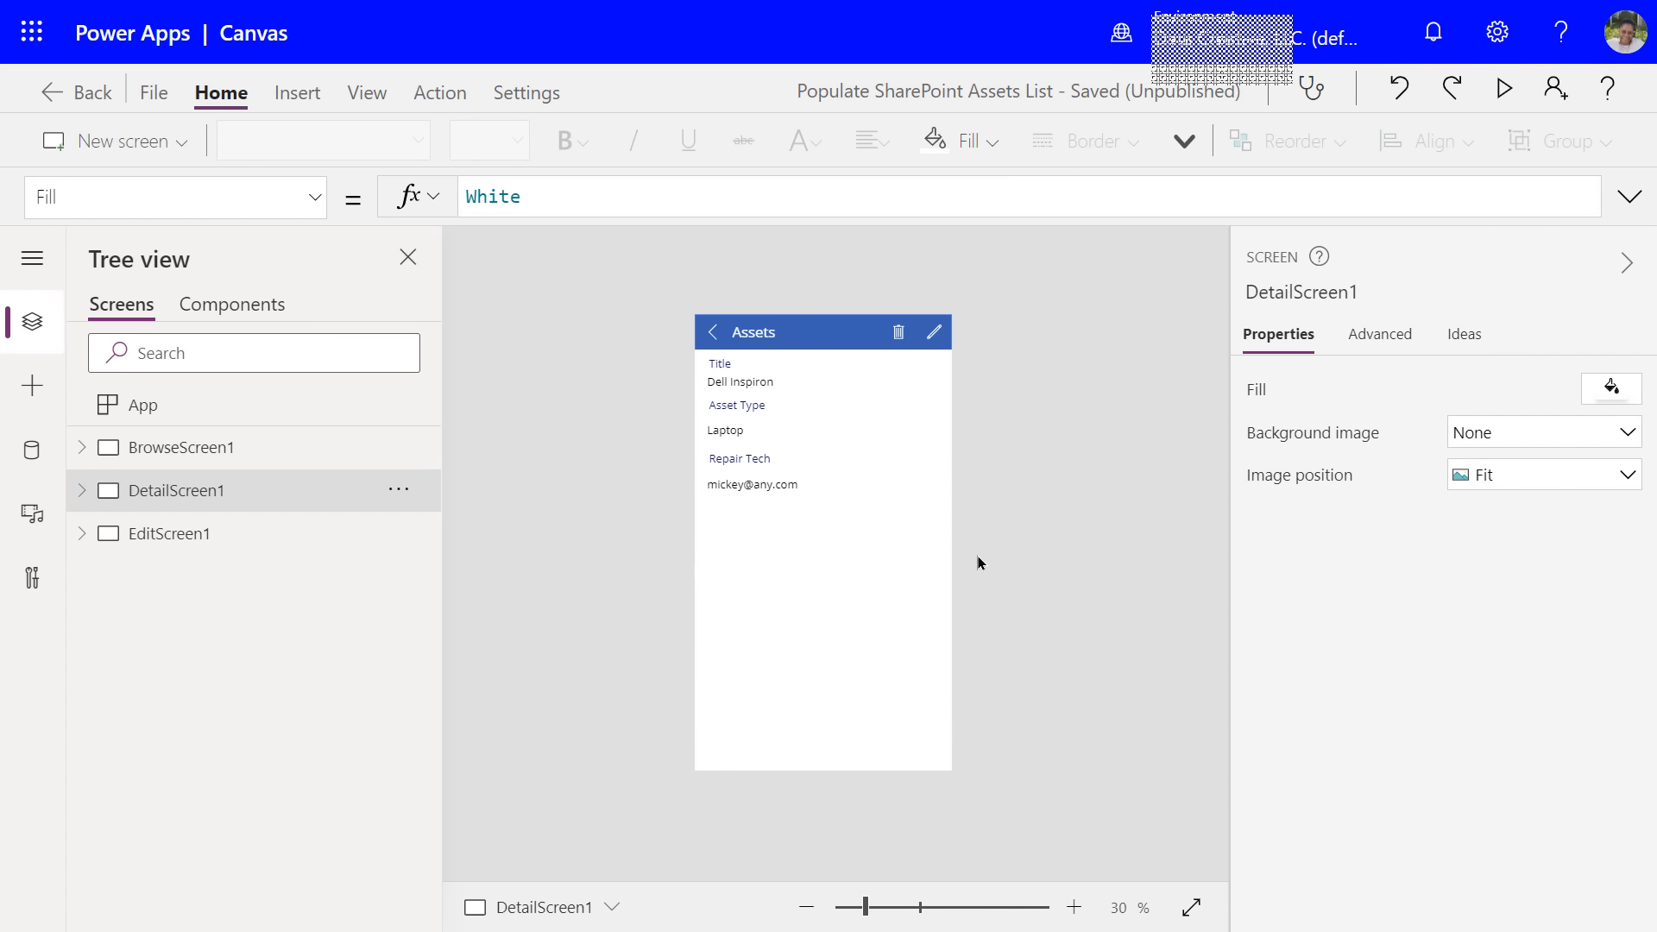
pyautogui.click(311, 102)
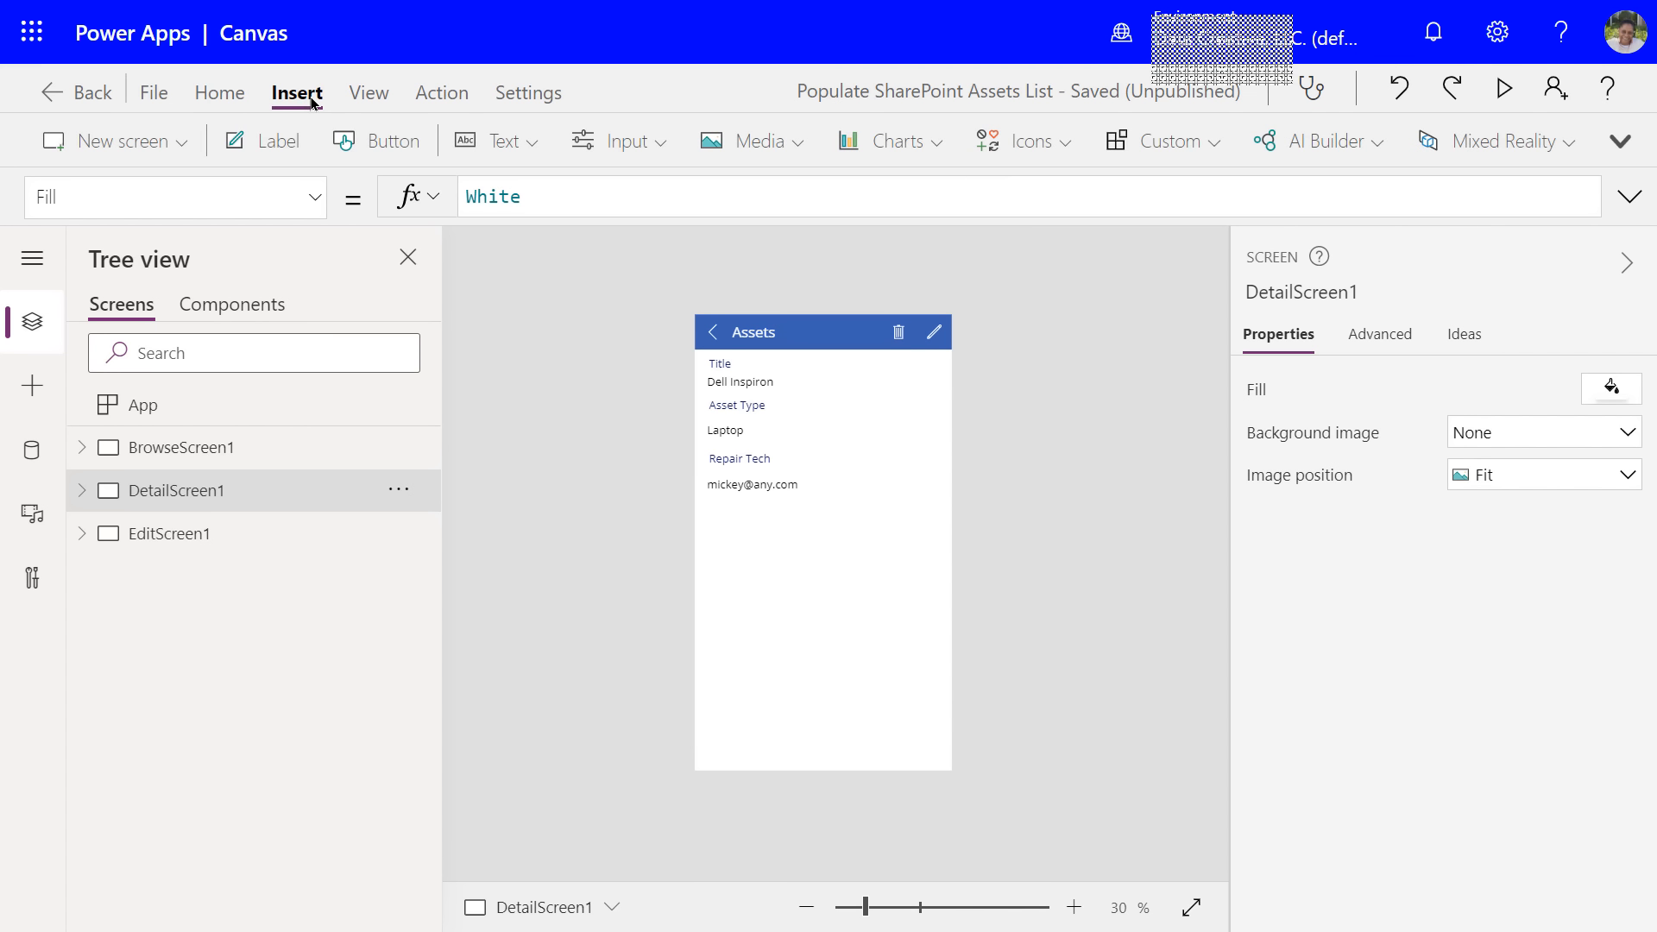
pyautogui.click(793, 149)
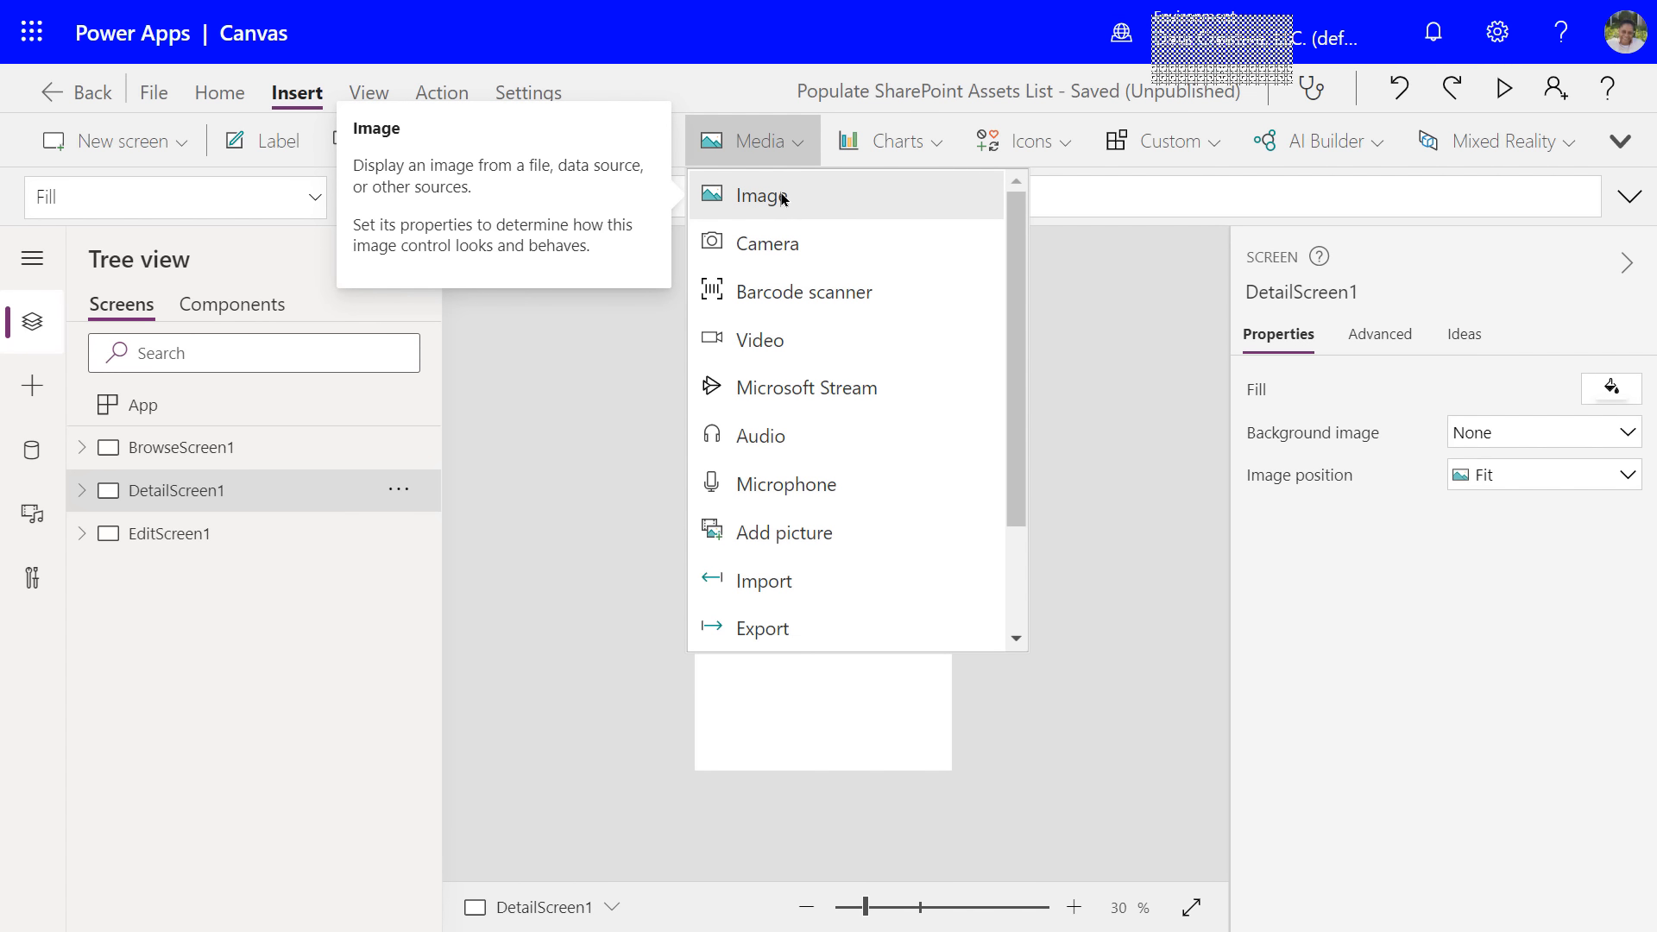
pyautogui.click(783, 197)
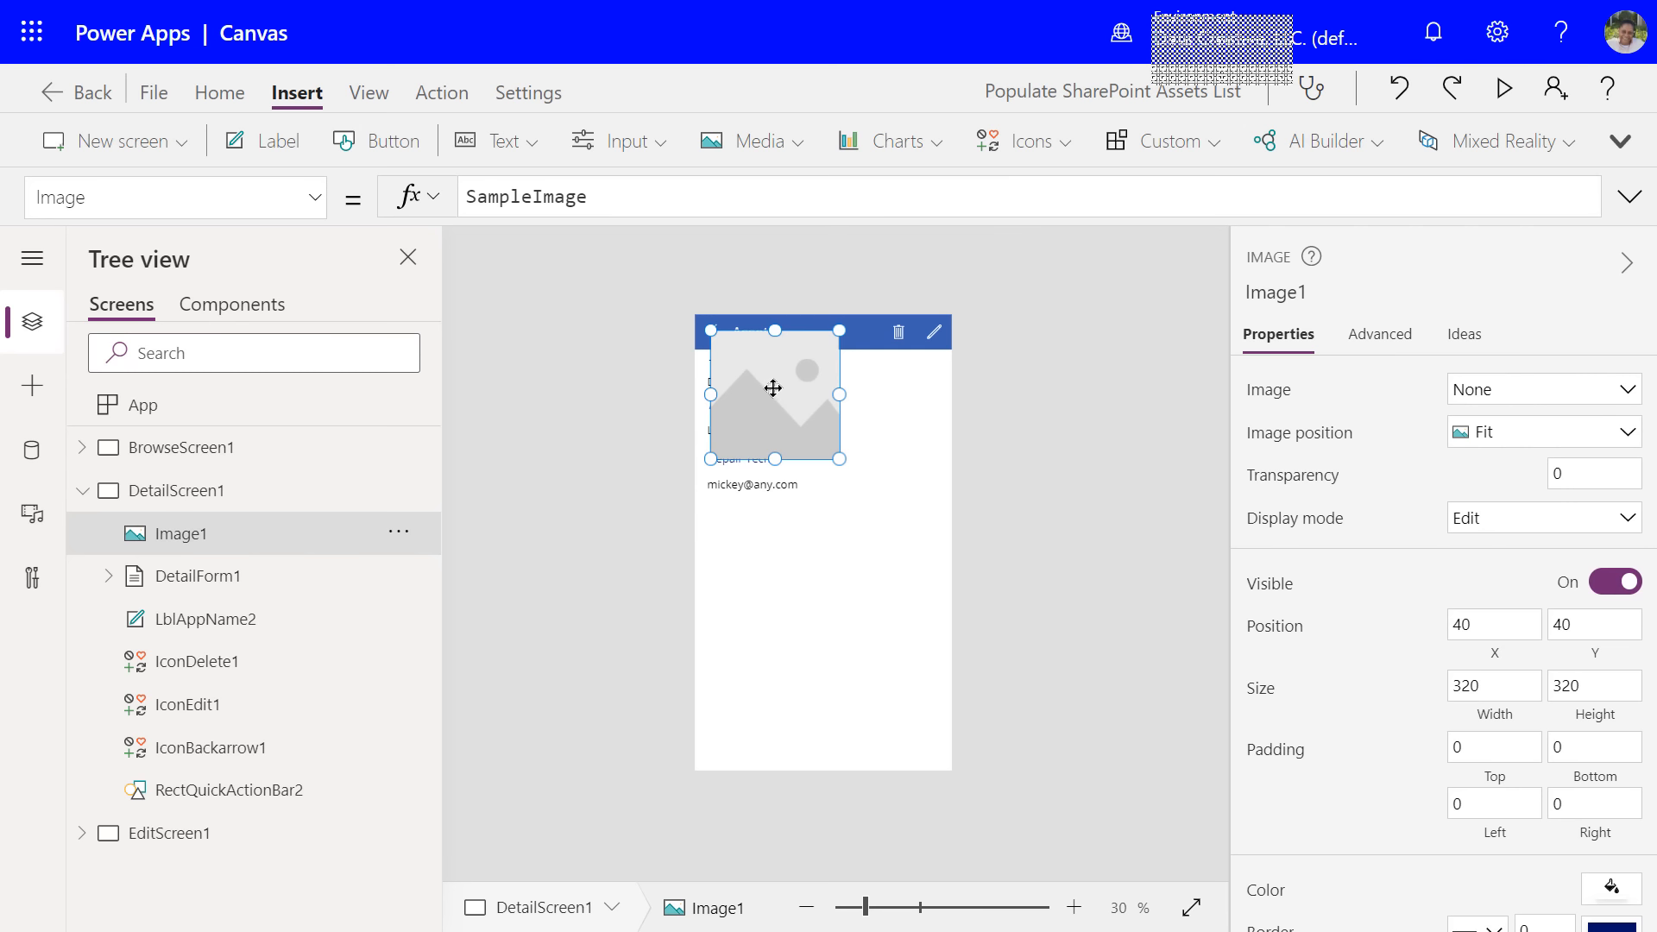
pyautogui.moveTo(773, 388); pyautogui.dragTo(819, 639)
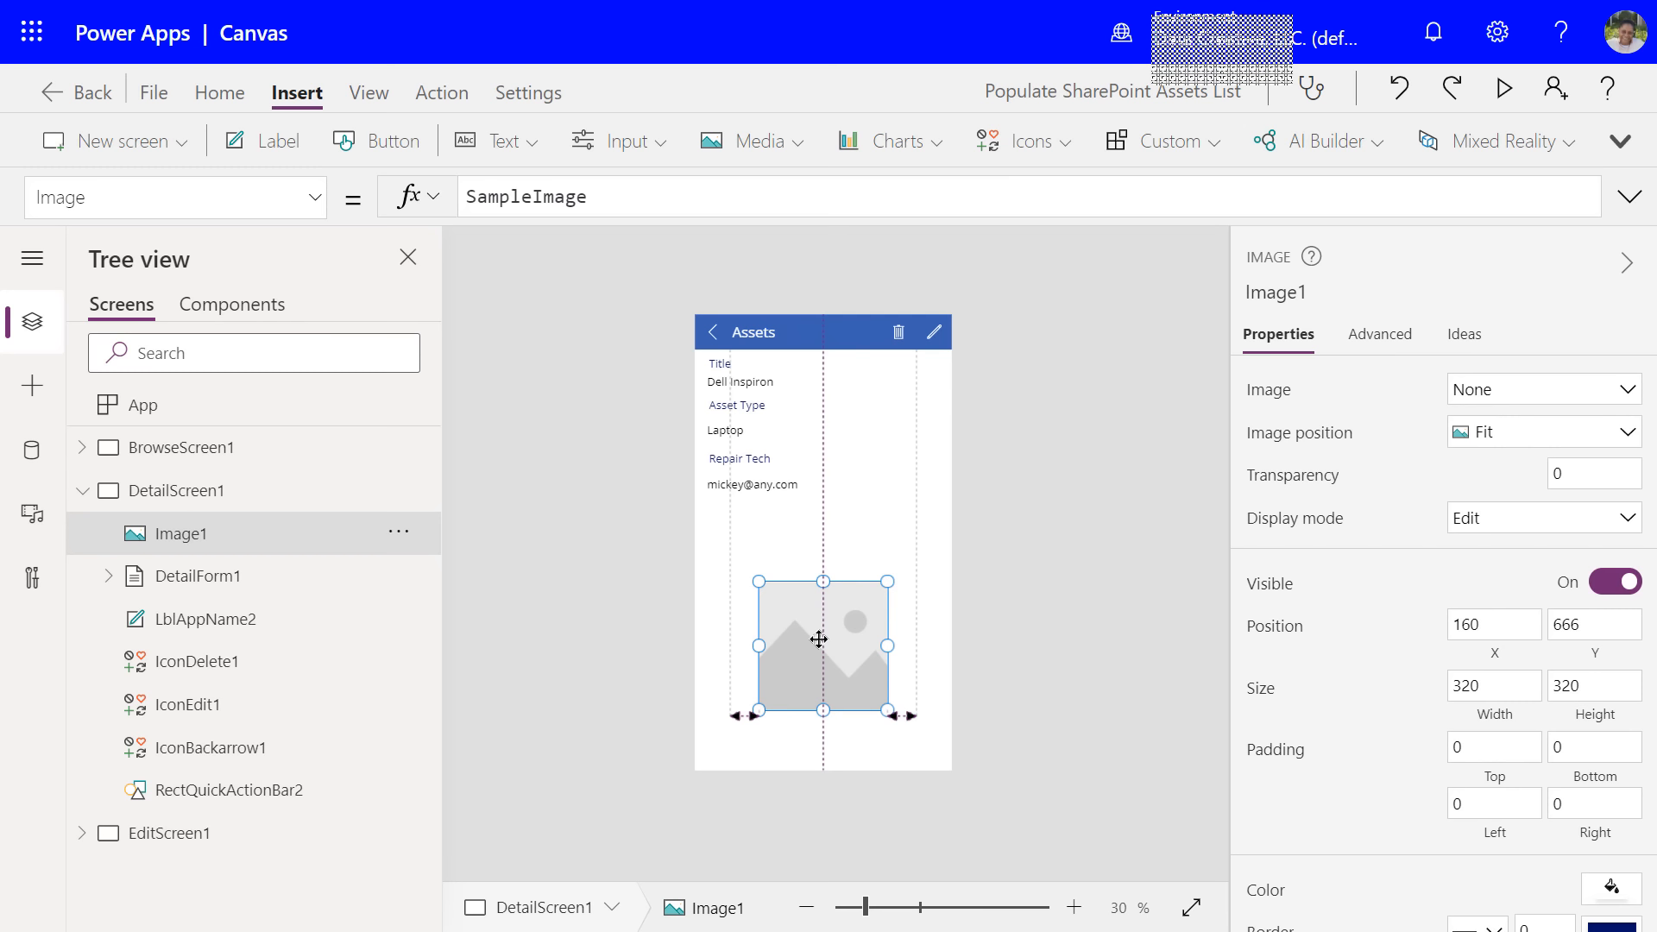
pyautogui.moveTo(819, 640); pyautogui.dragTo(819, 640)
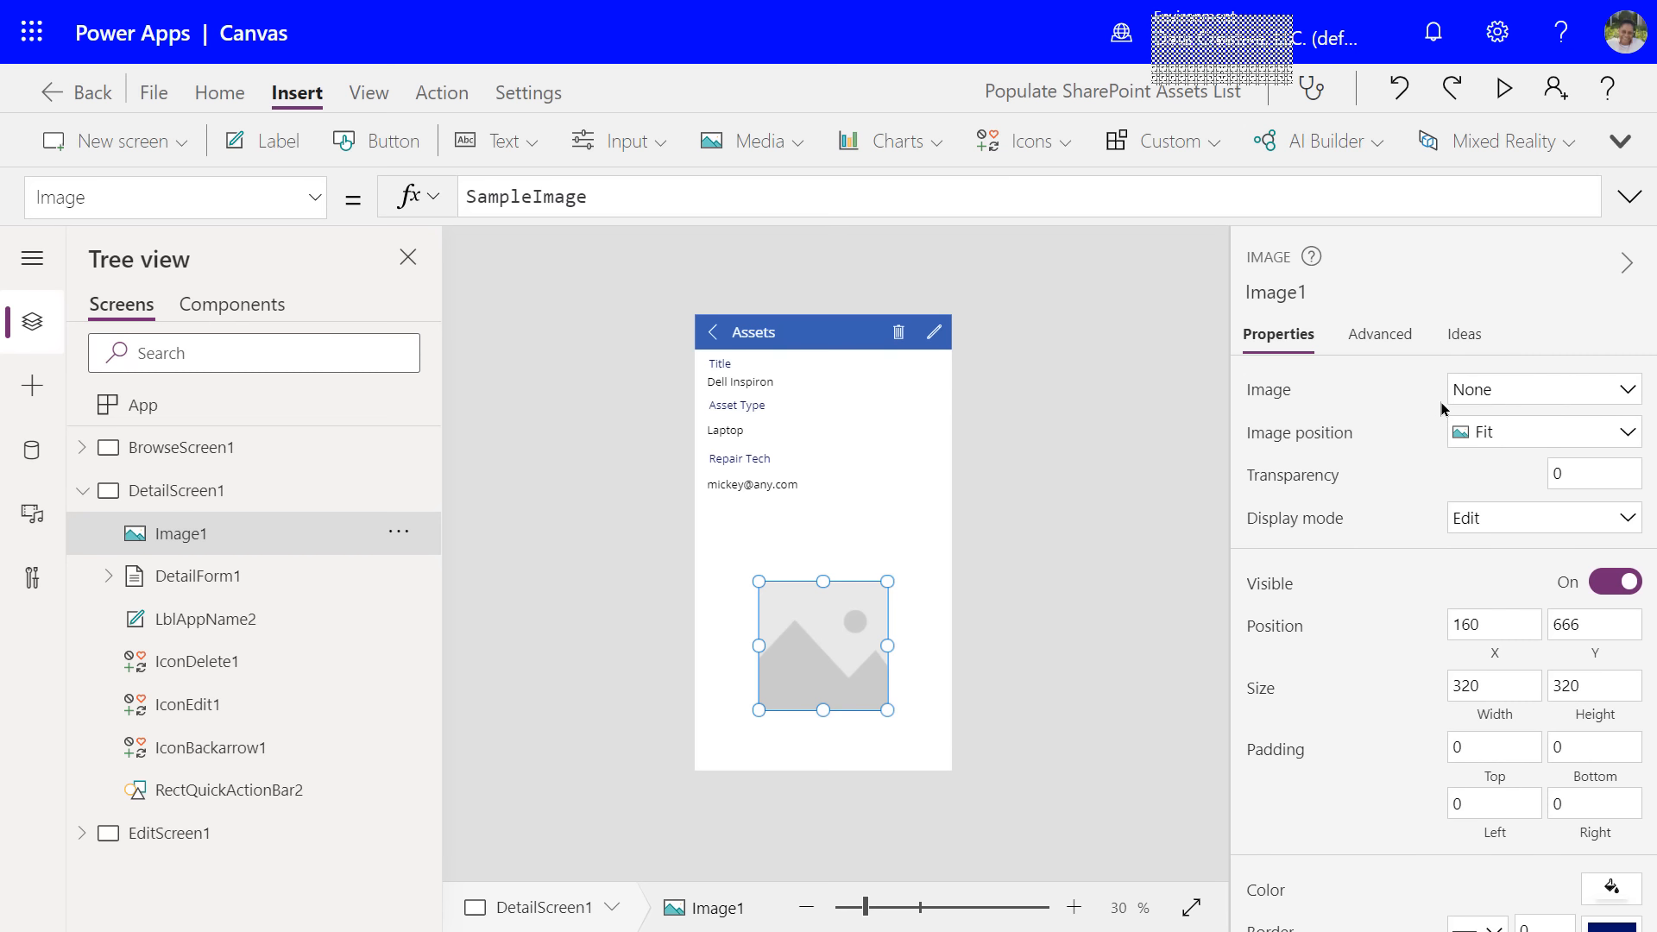
# - Load the Learnit Logo file into the DetailScreen1 image control, preview the app, and close the preview
pyautogui.click(1629, 390)
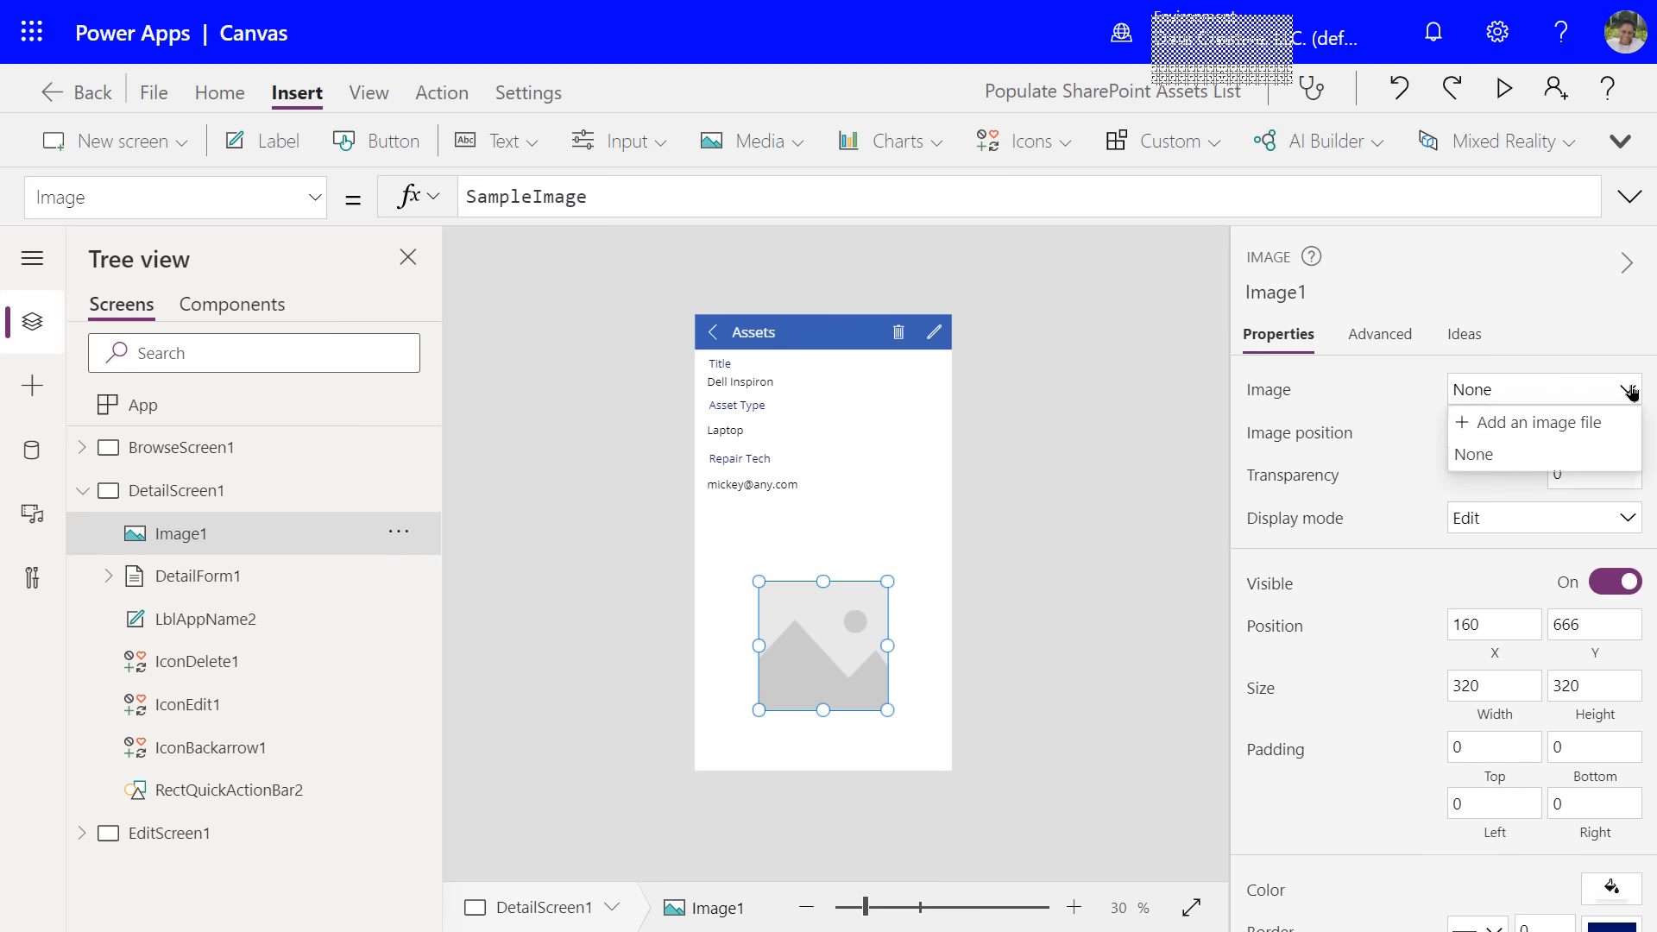
pyautogui.click(1531, 422)
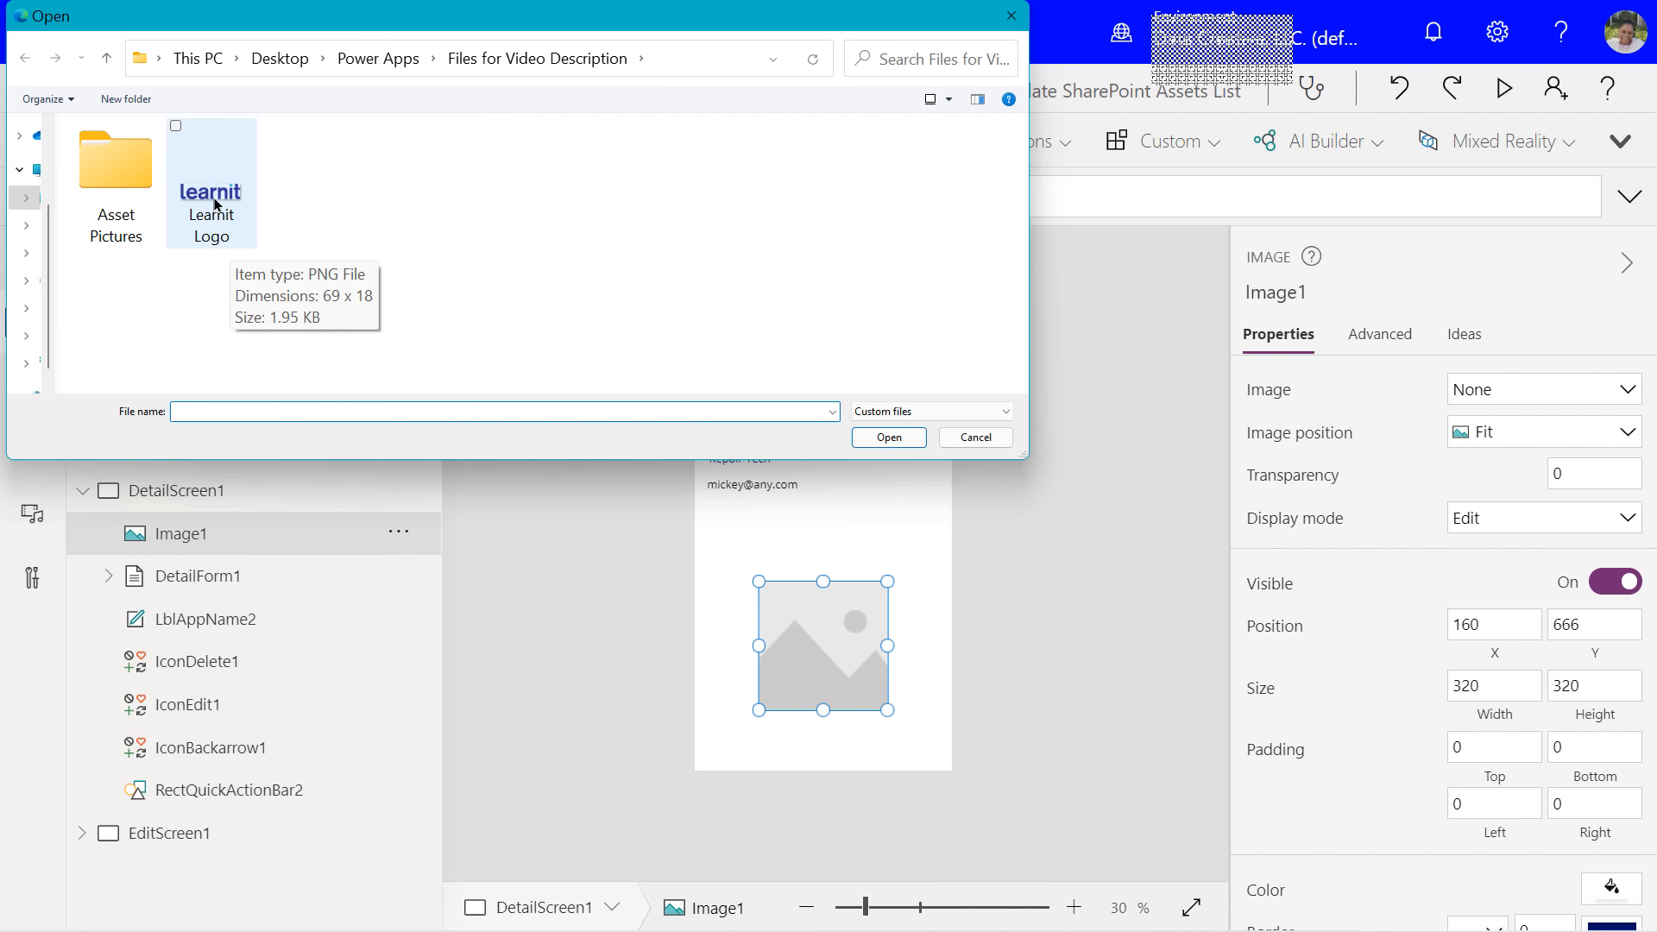
pyautogui.doubleClick(215, 204)
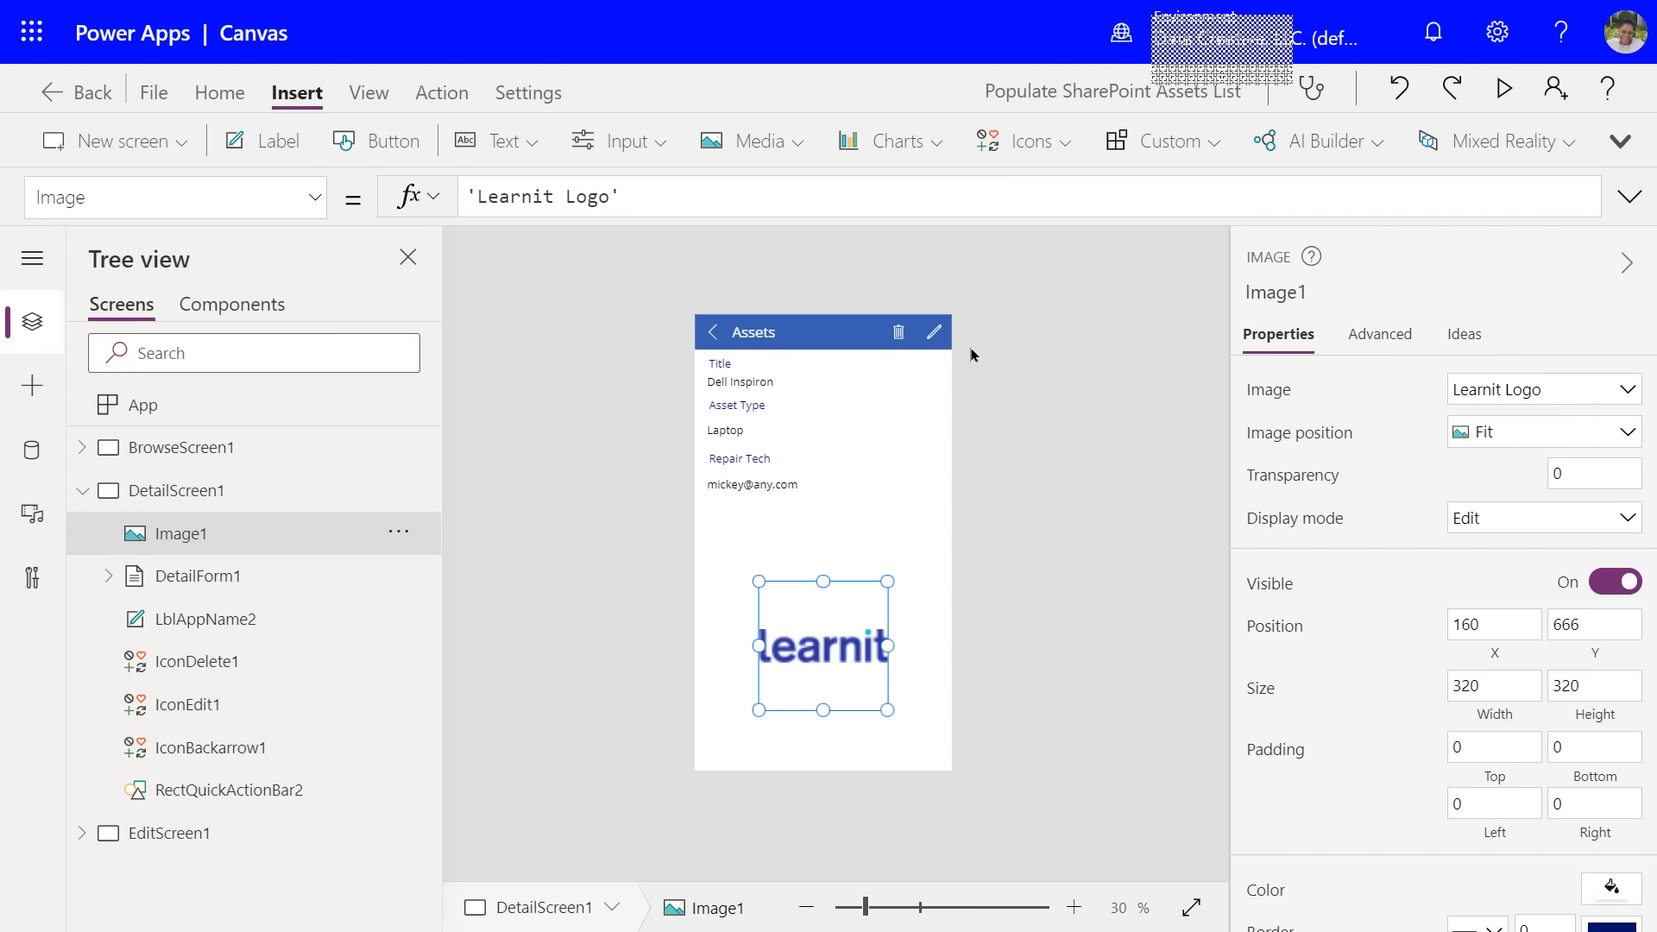
pyautogui.click(1502, 93)
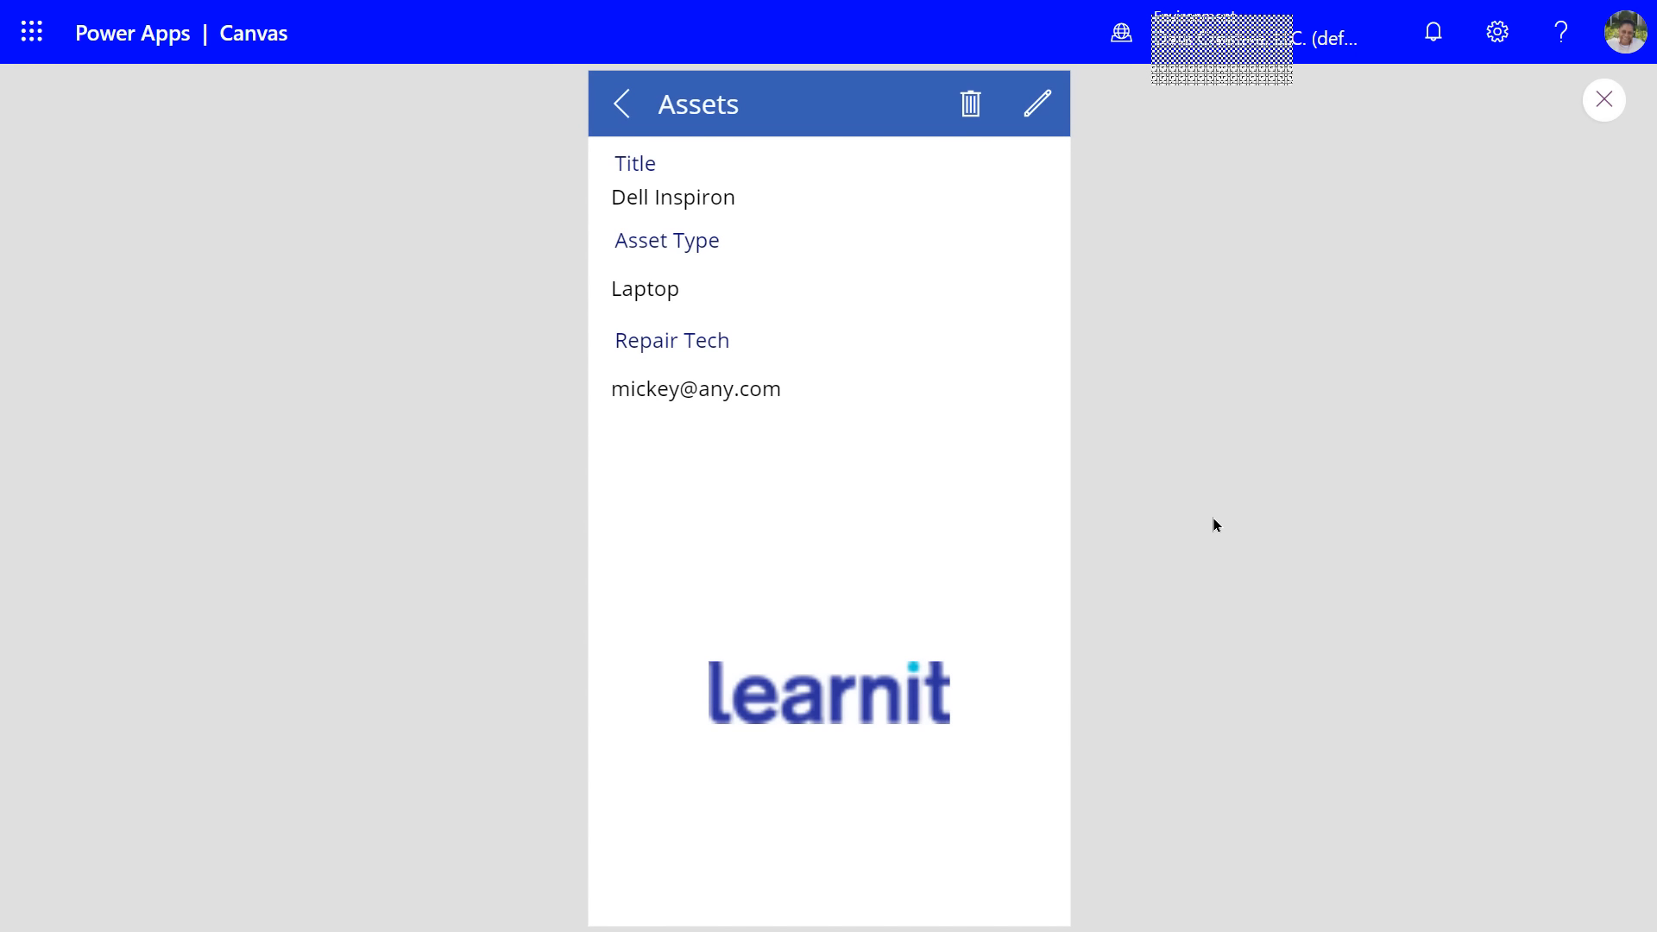
pyautogui.click(1602, 104)
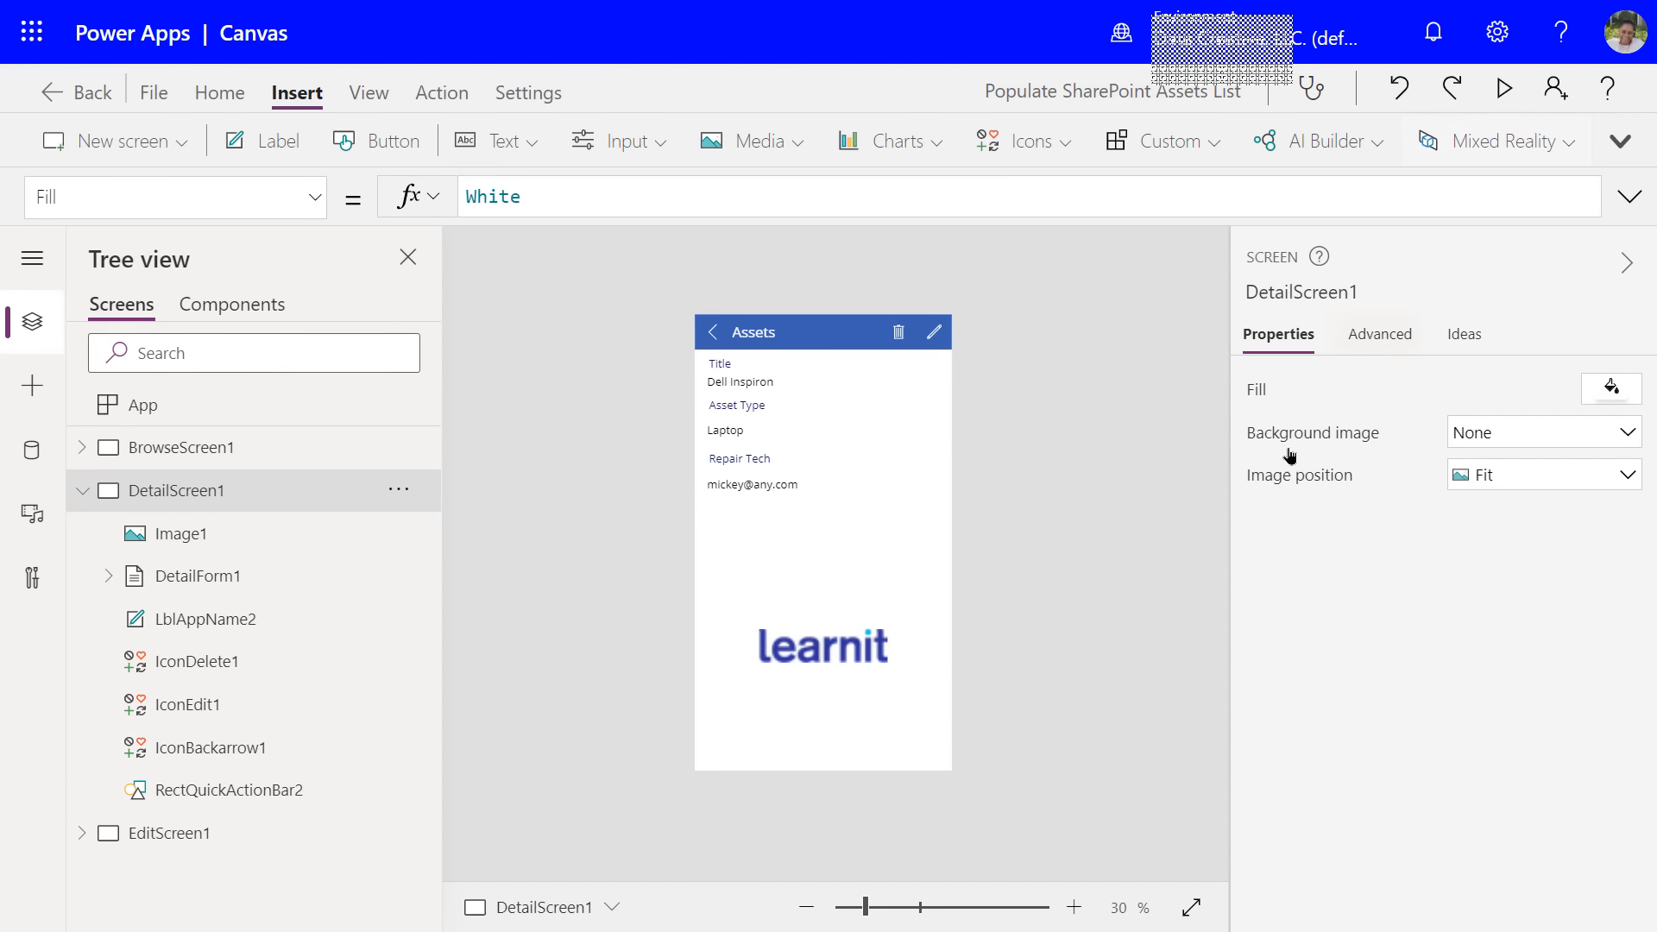
# - Set the logo image's background colour on DetailScreen1 to the light blue theme colour RGBA(227, 234, 243, 1)
pyautogui.click(819, 649)
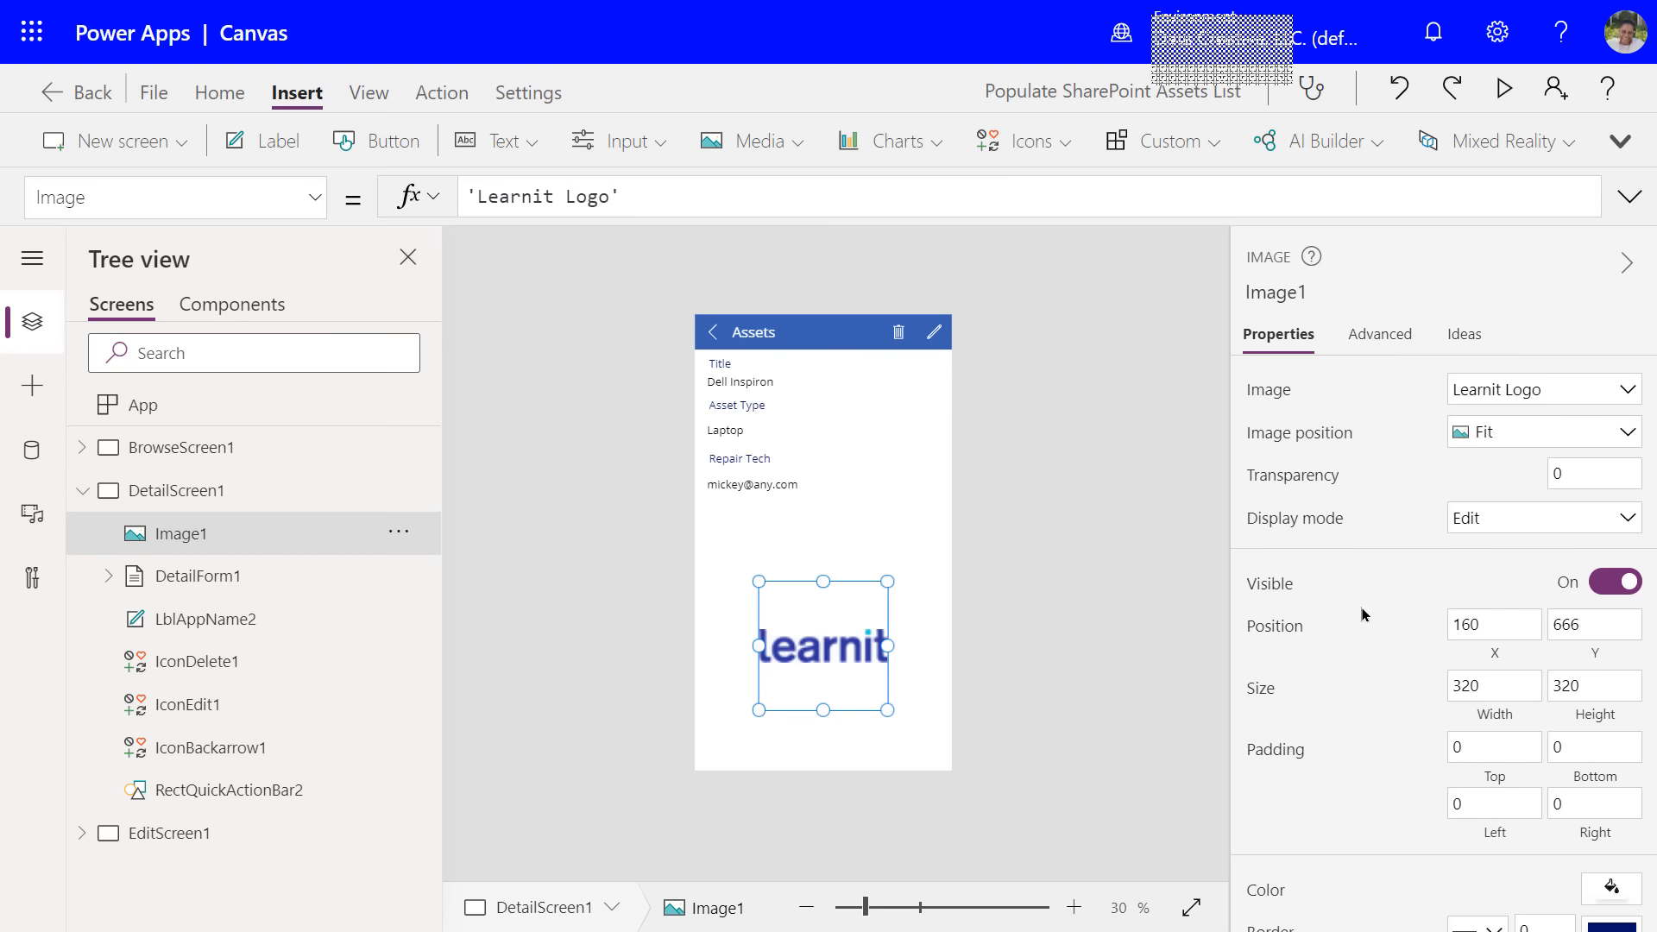
pyautogui.scroll(-3, 1361, 609)
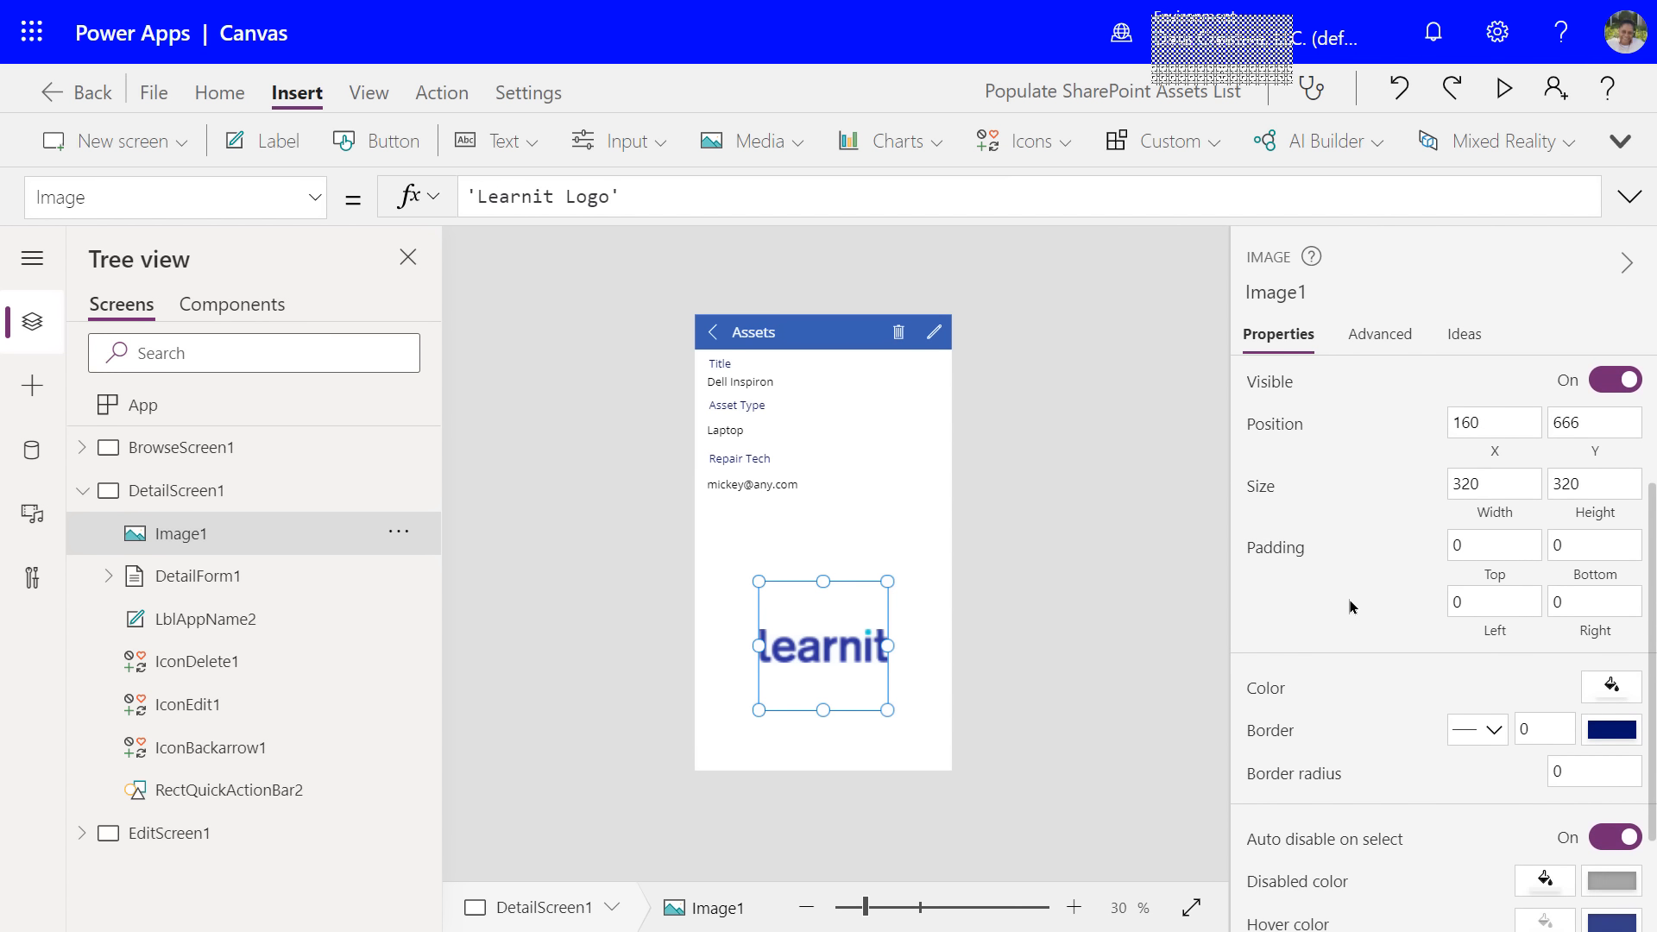
pyautogui.scroll(-2, 1348, 597)
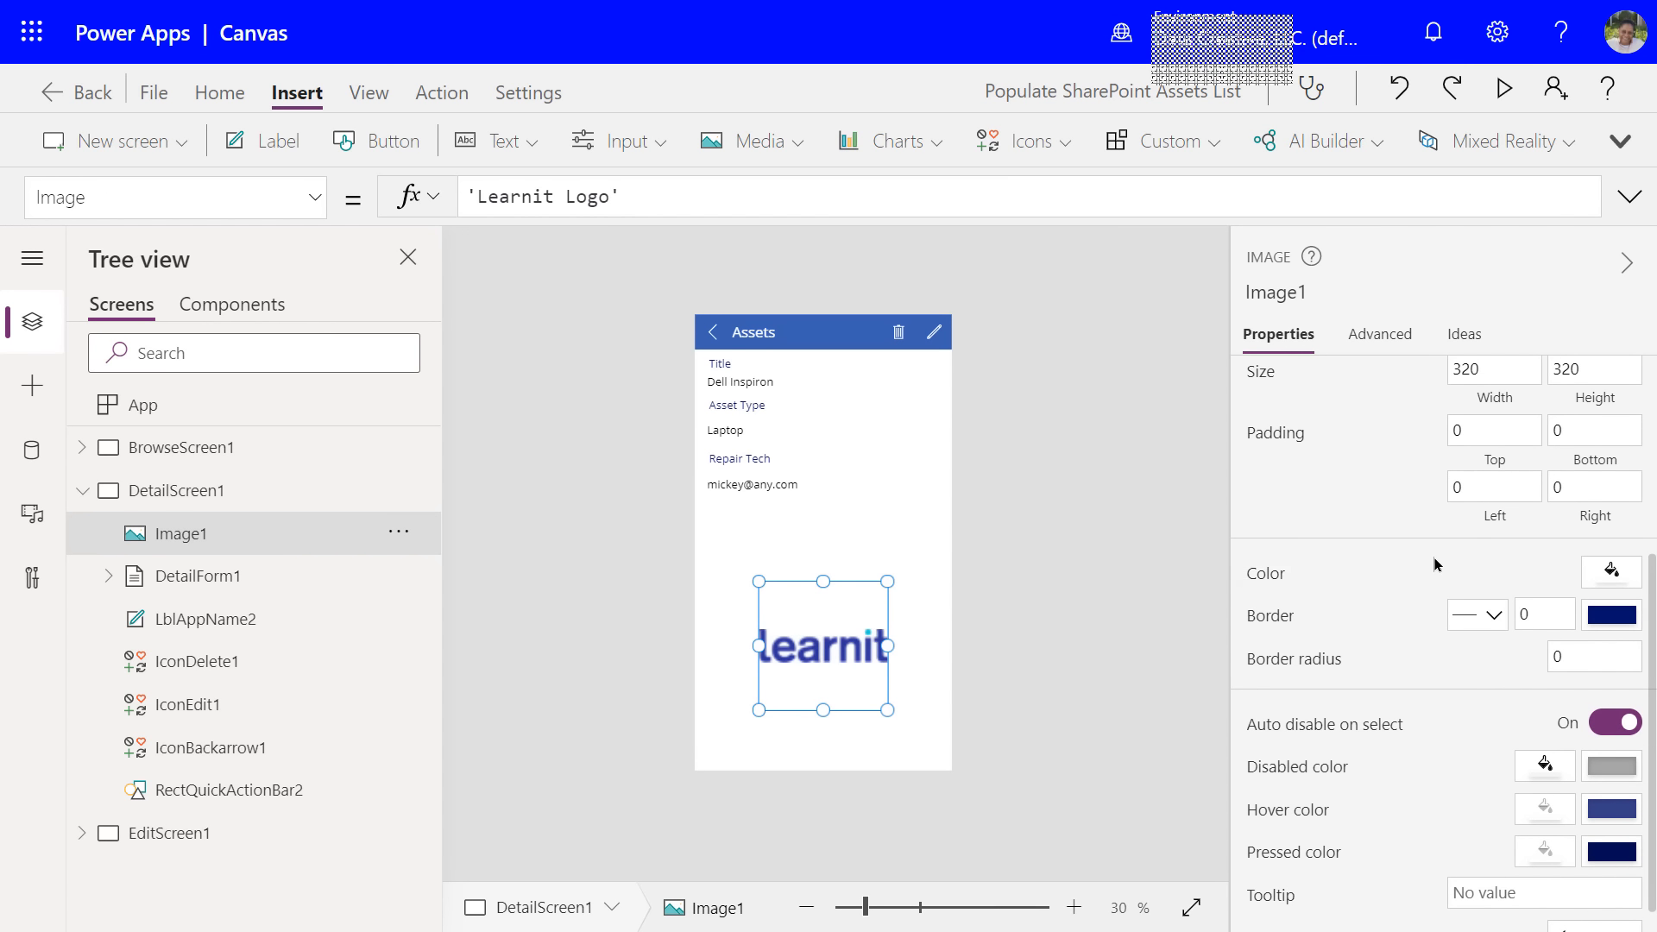
pyautogui.click(1610, 571)
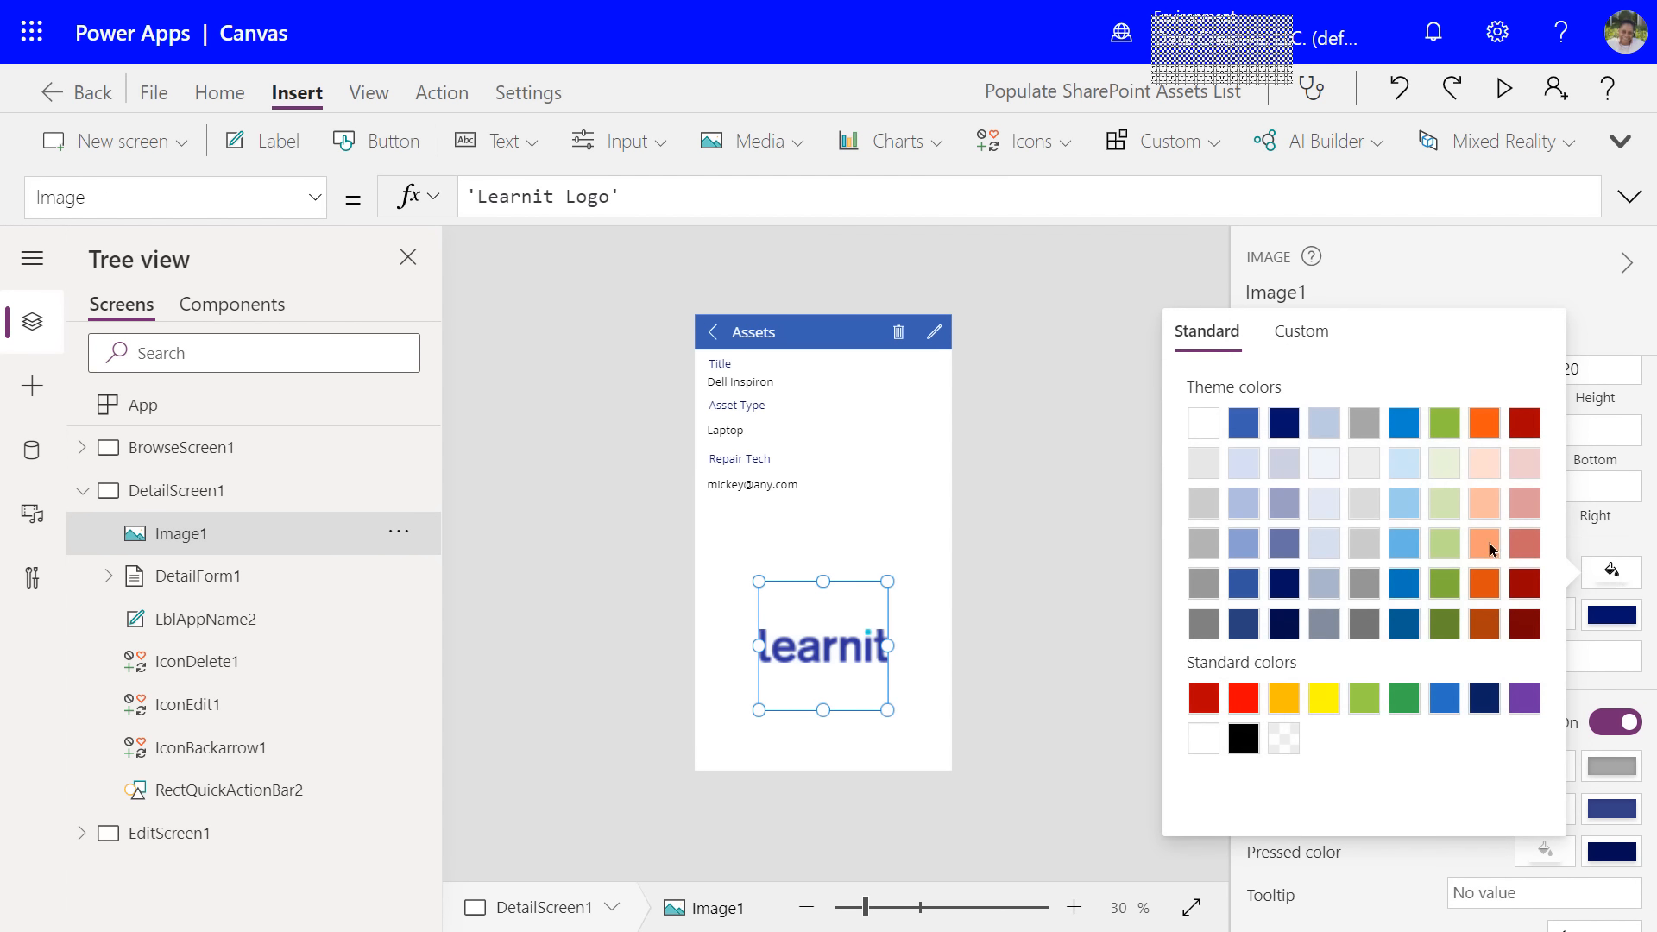
pyautogui.click(1245, 466)
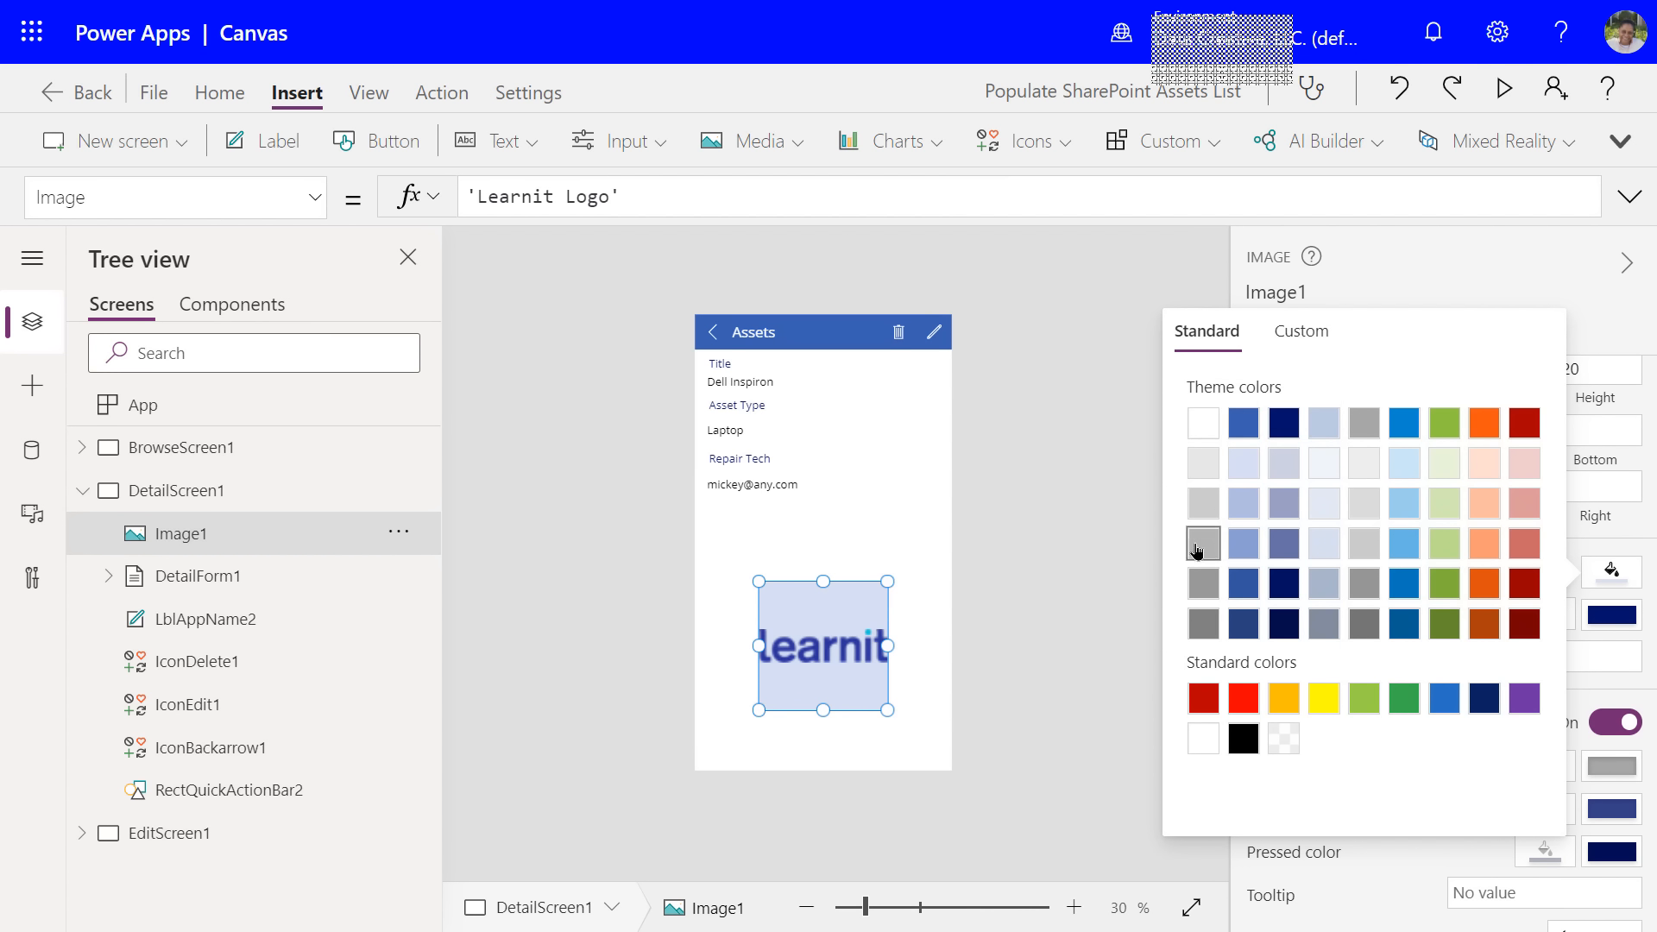
pyautogui.click(1333, 465)
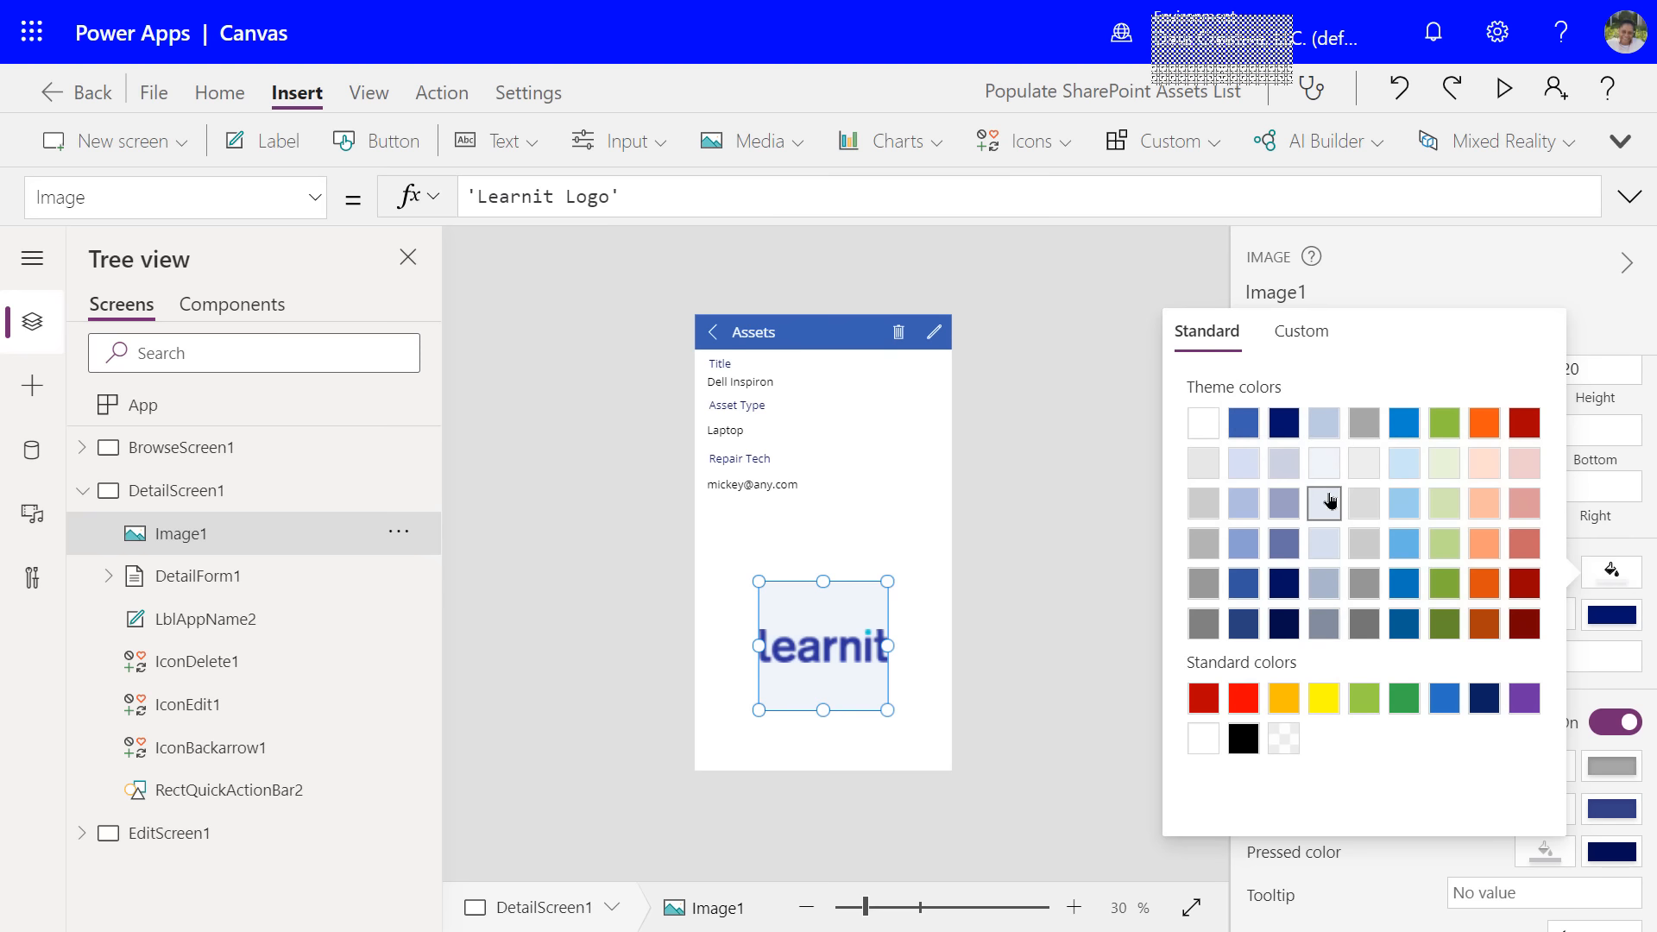
pyautogui.click(1327, 501)
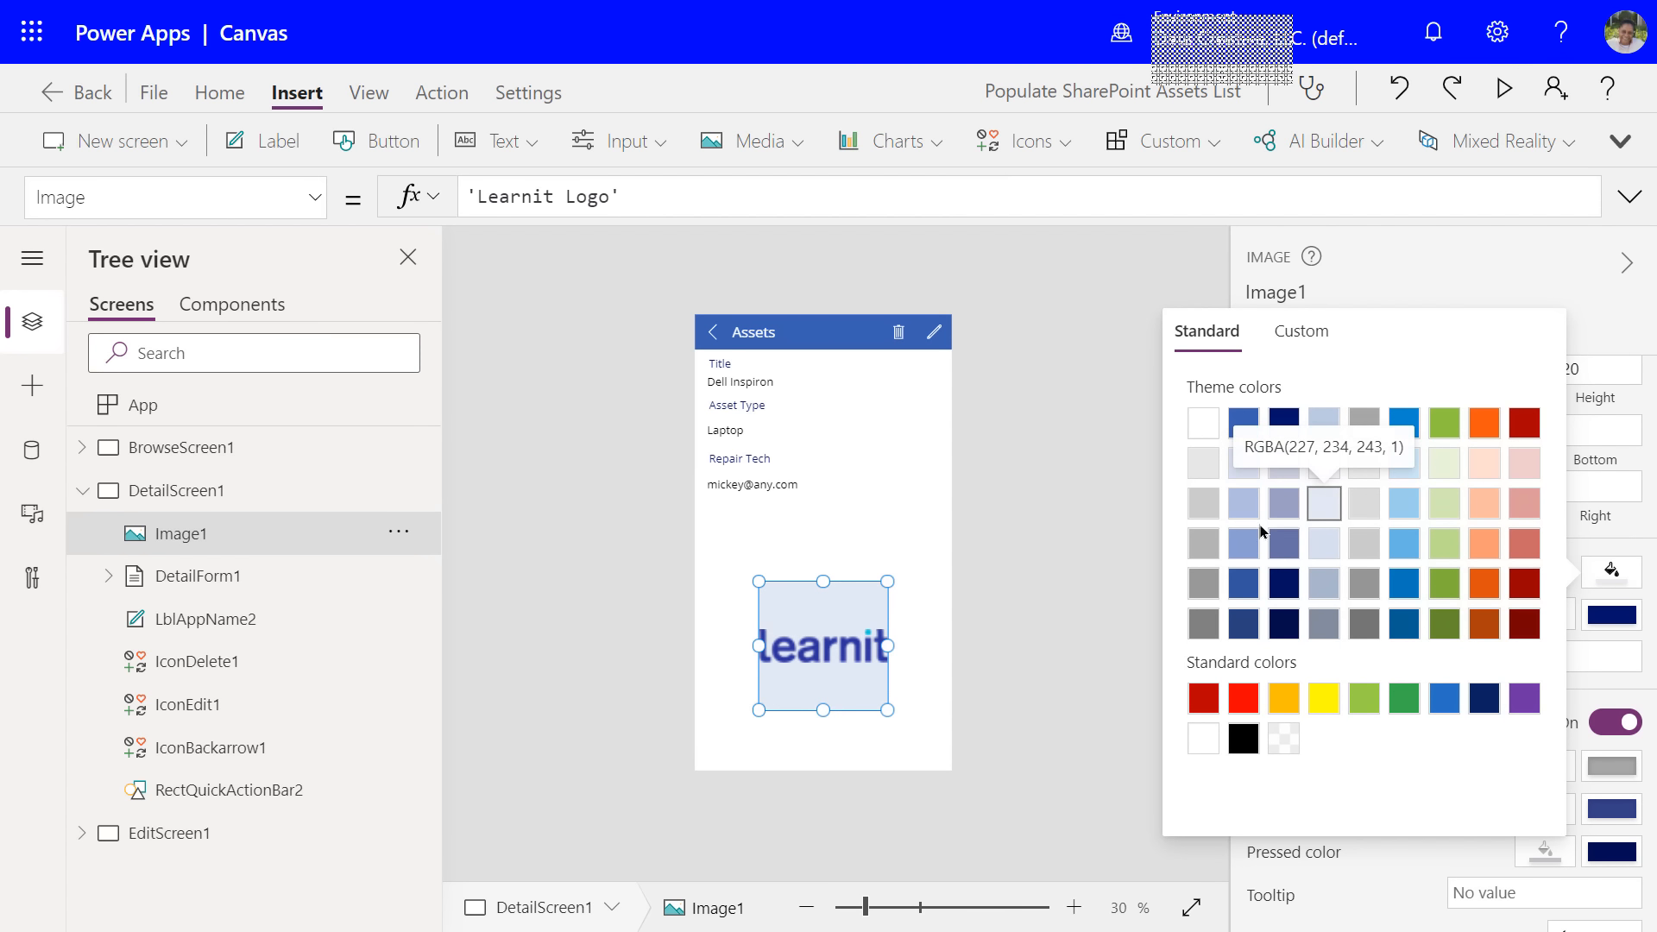
pyautogui.click(1012, 597)
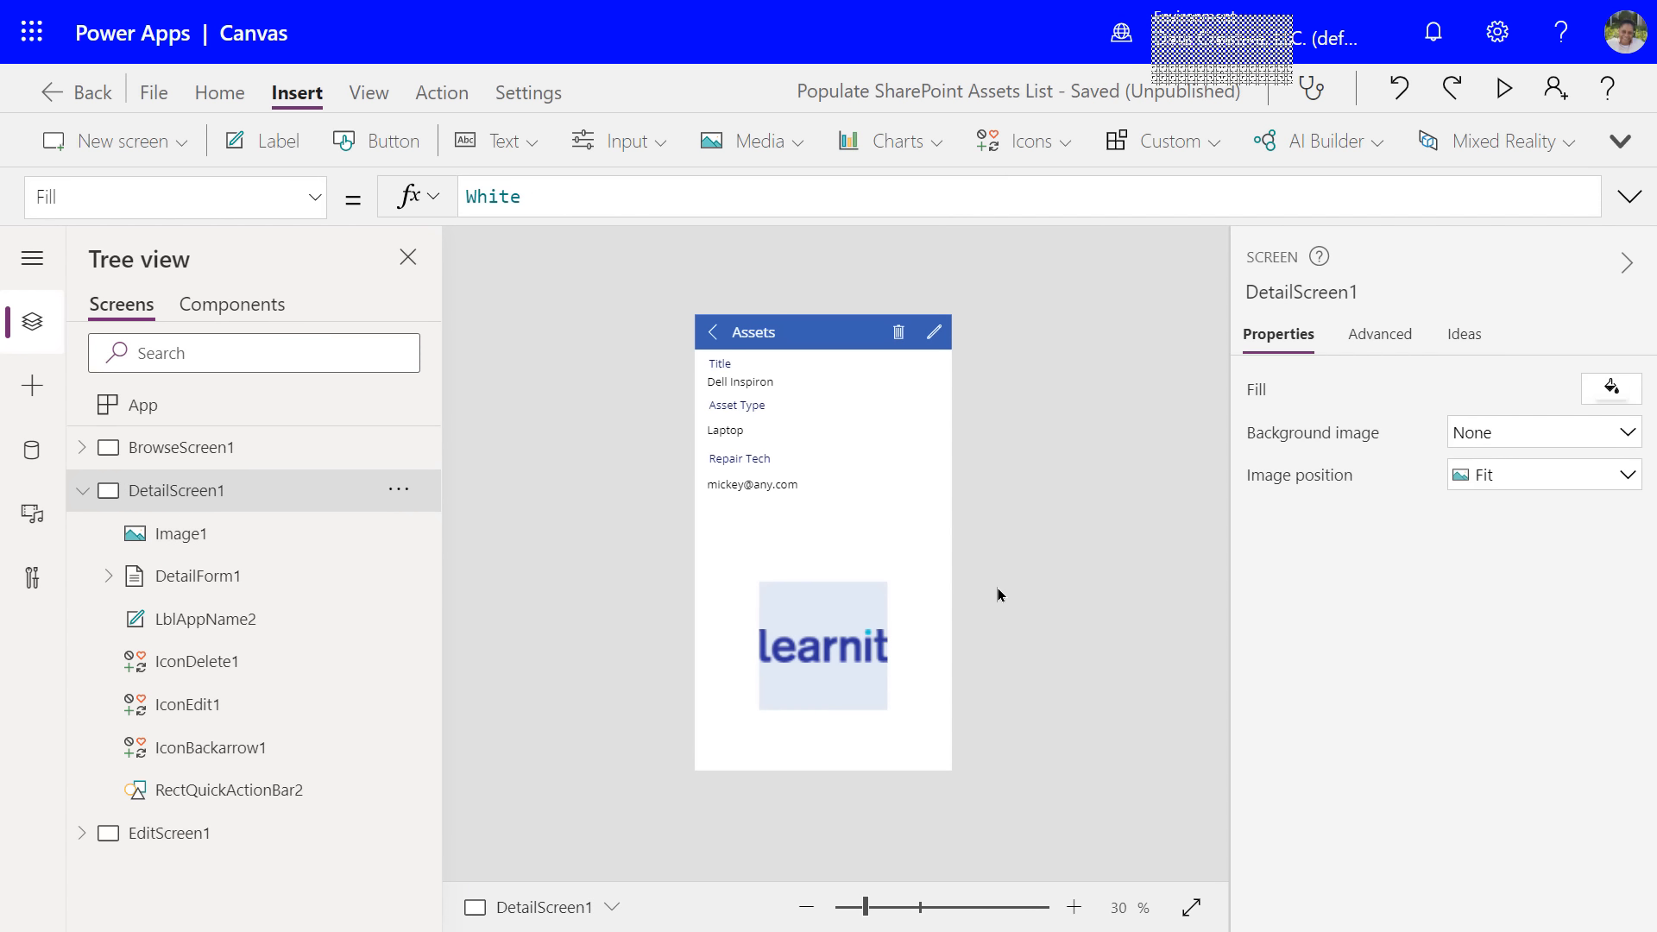
# - Collapse DetailScreen1 in the tree and set BrowseScreen1's fill colour to RGBA(175, 191, 224, 1)
pyautogui.click(81, 492)
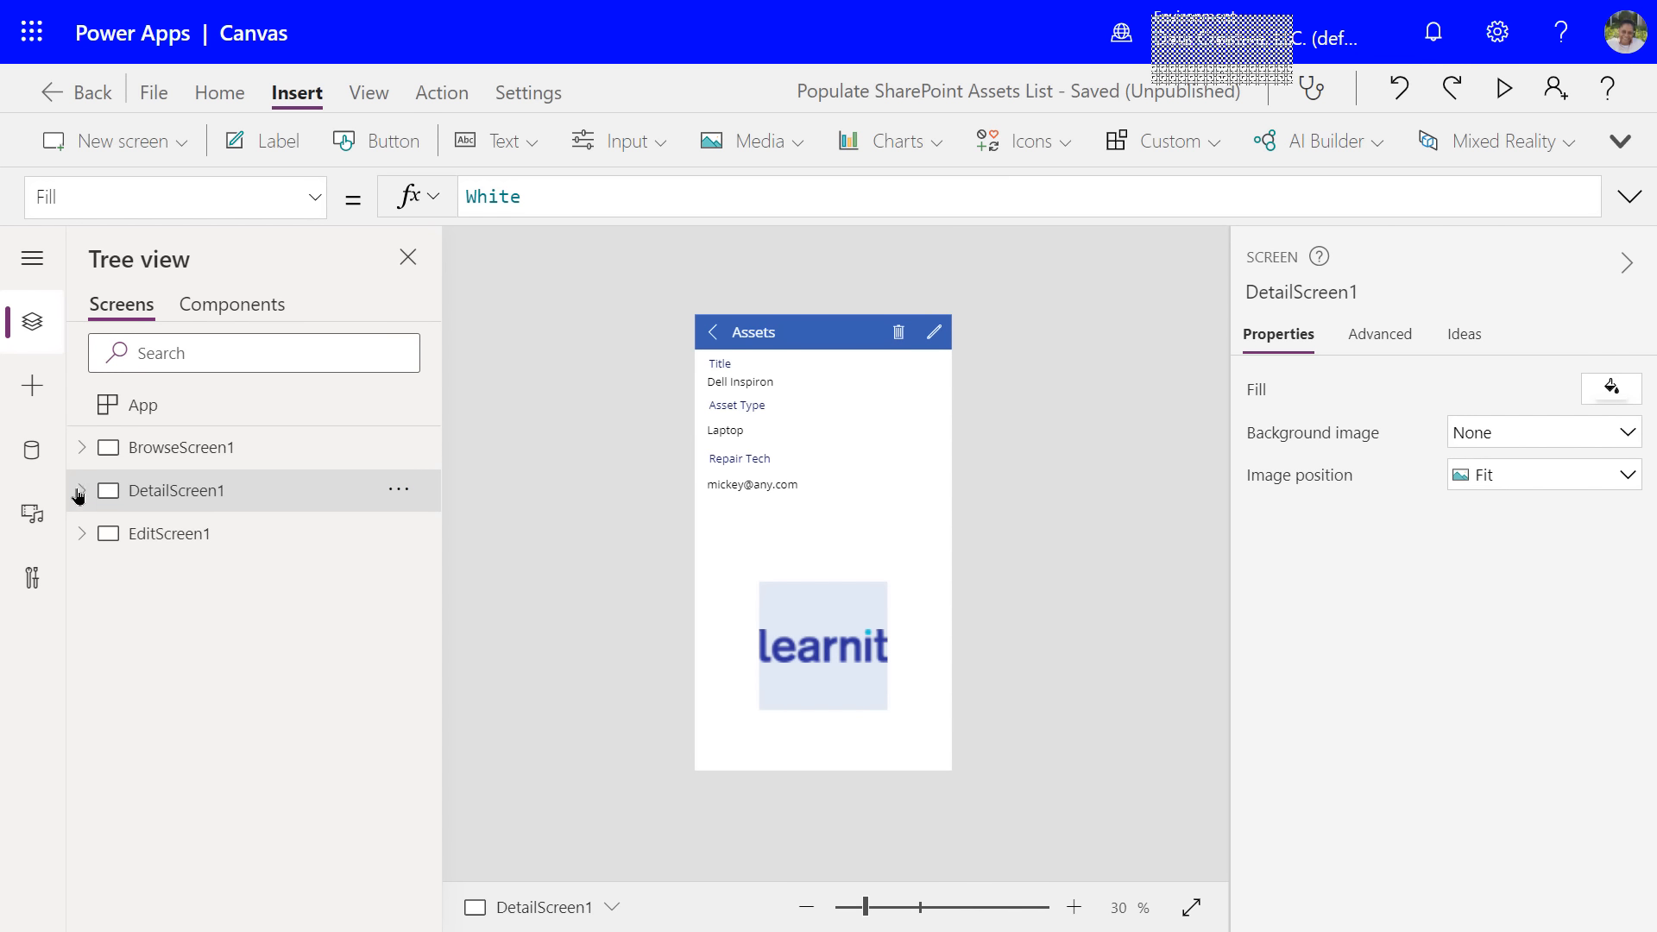
pyautogui.click(171, 451)
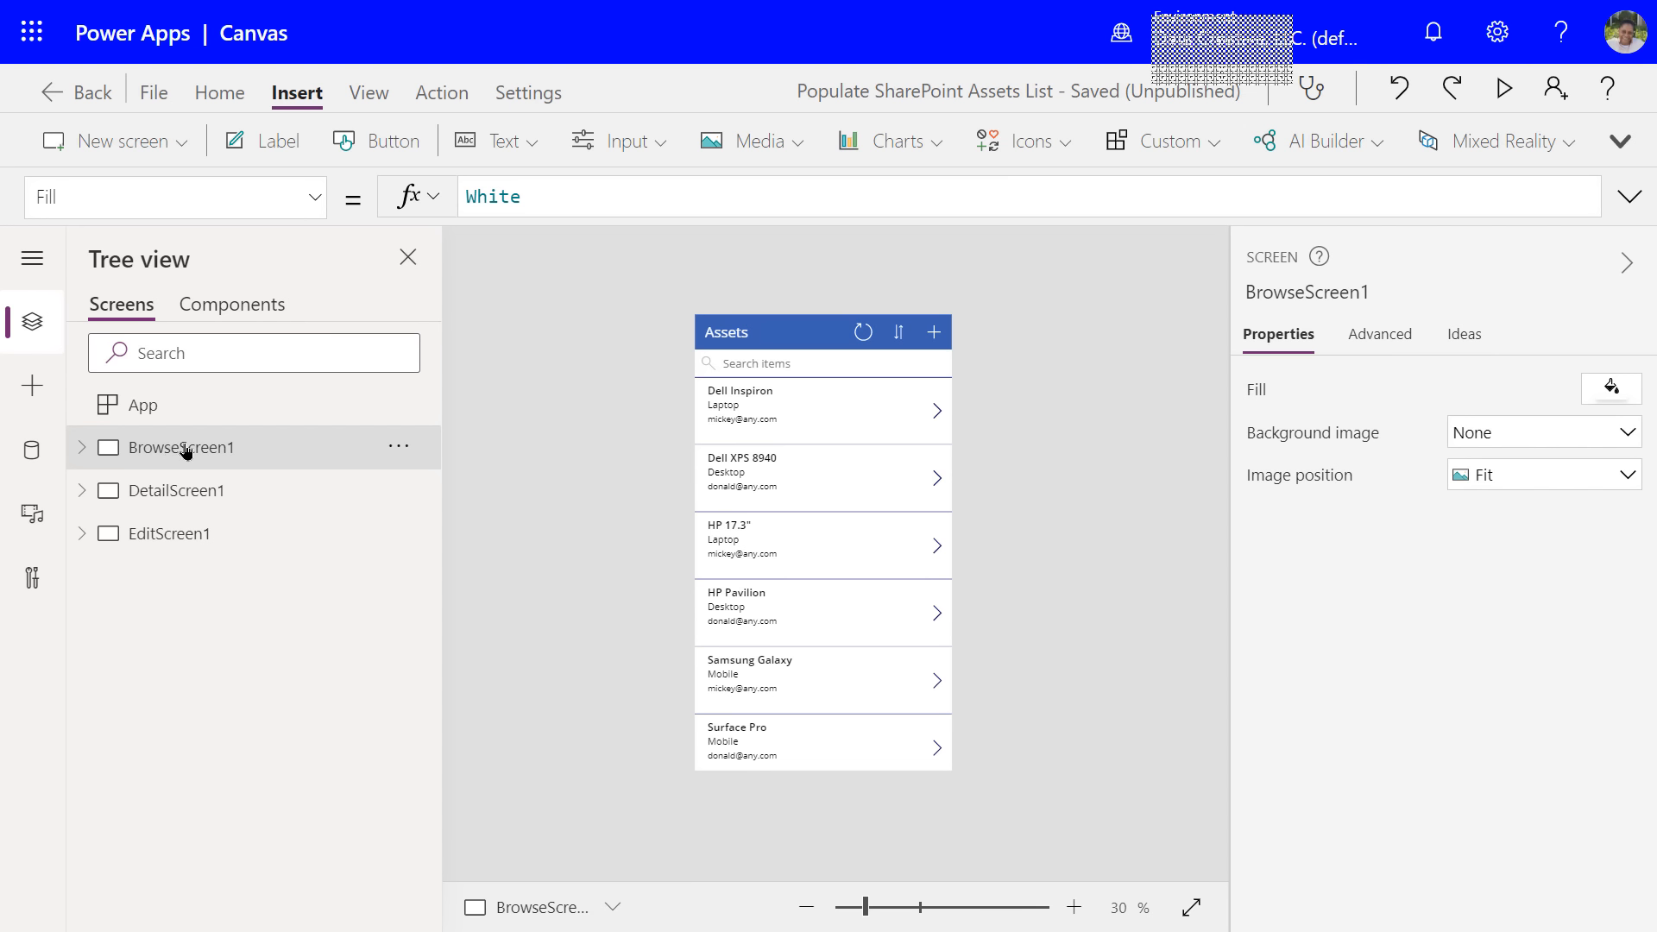
pyautogui.hotkey('ctrl', 'z')
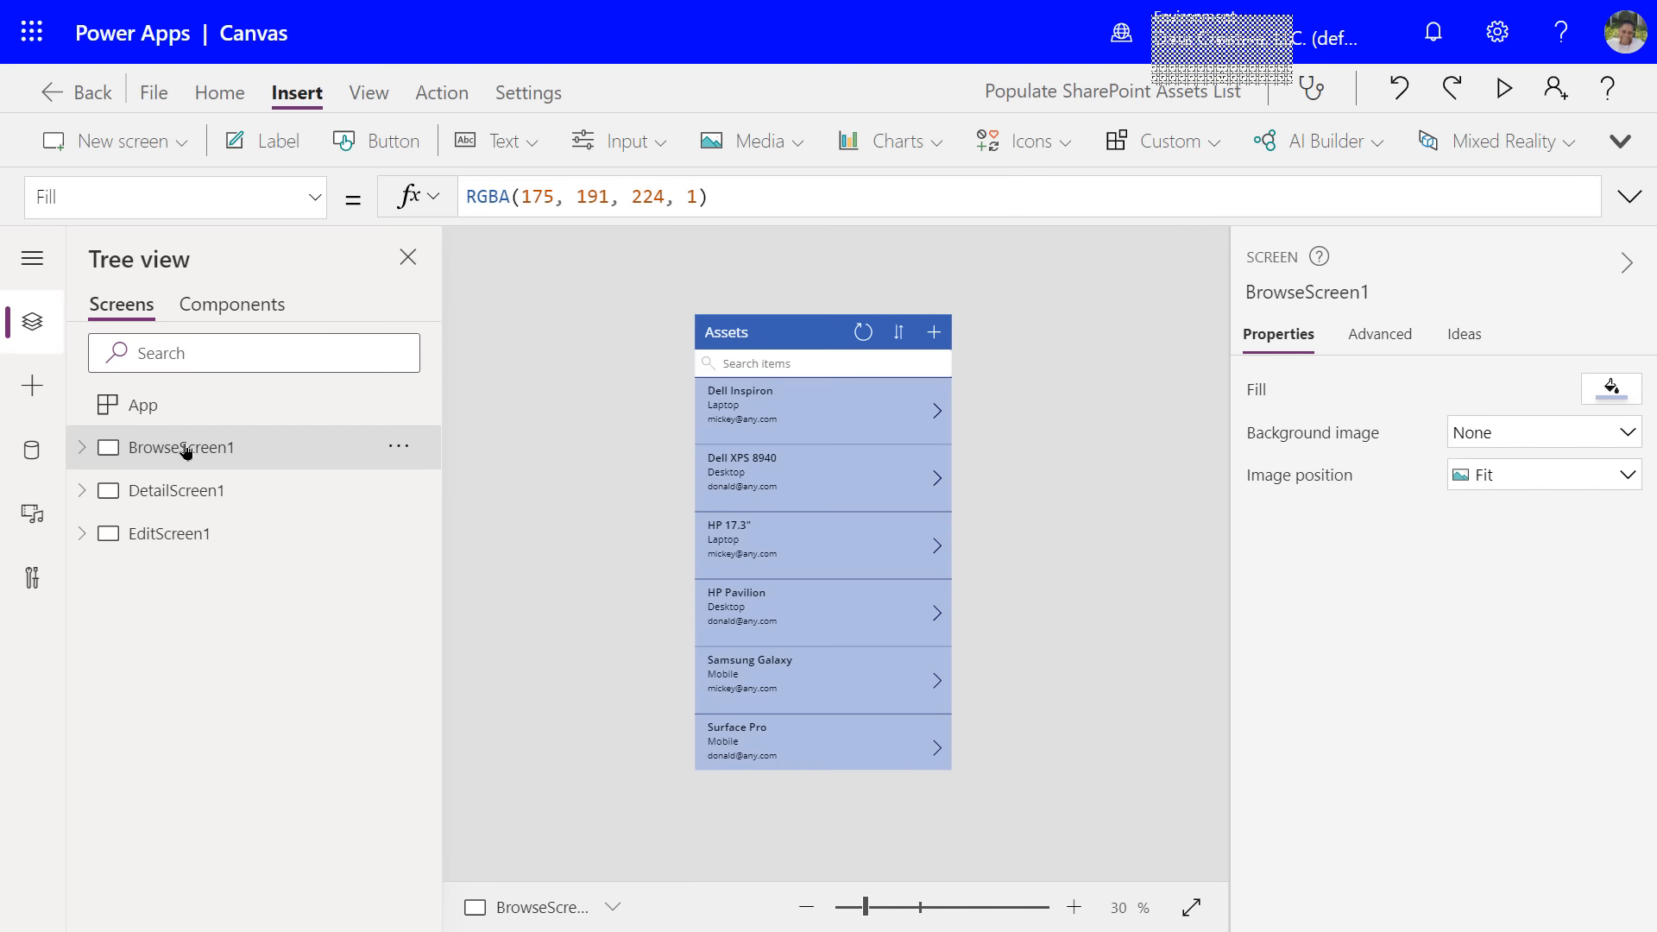
# - Examine the options available for Learnit Logo.png in the app's media files, and return to the tree of screens
pyautogui.click(28, 521)
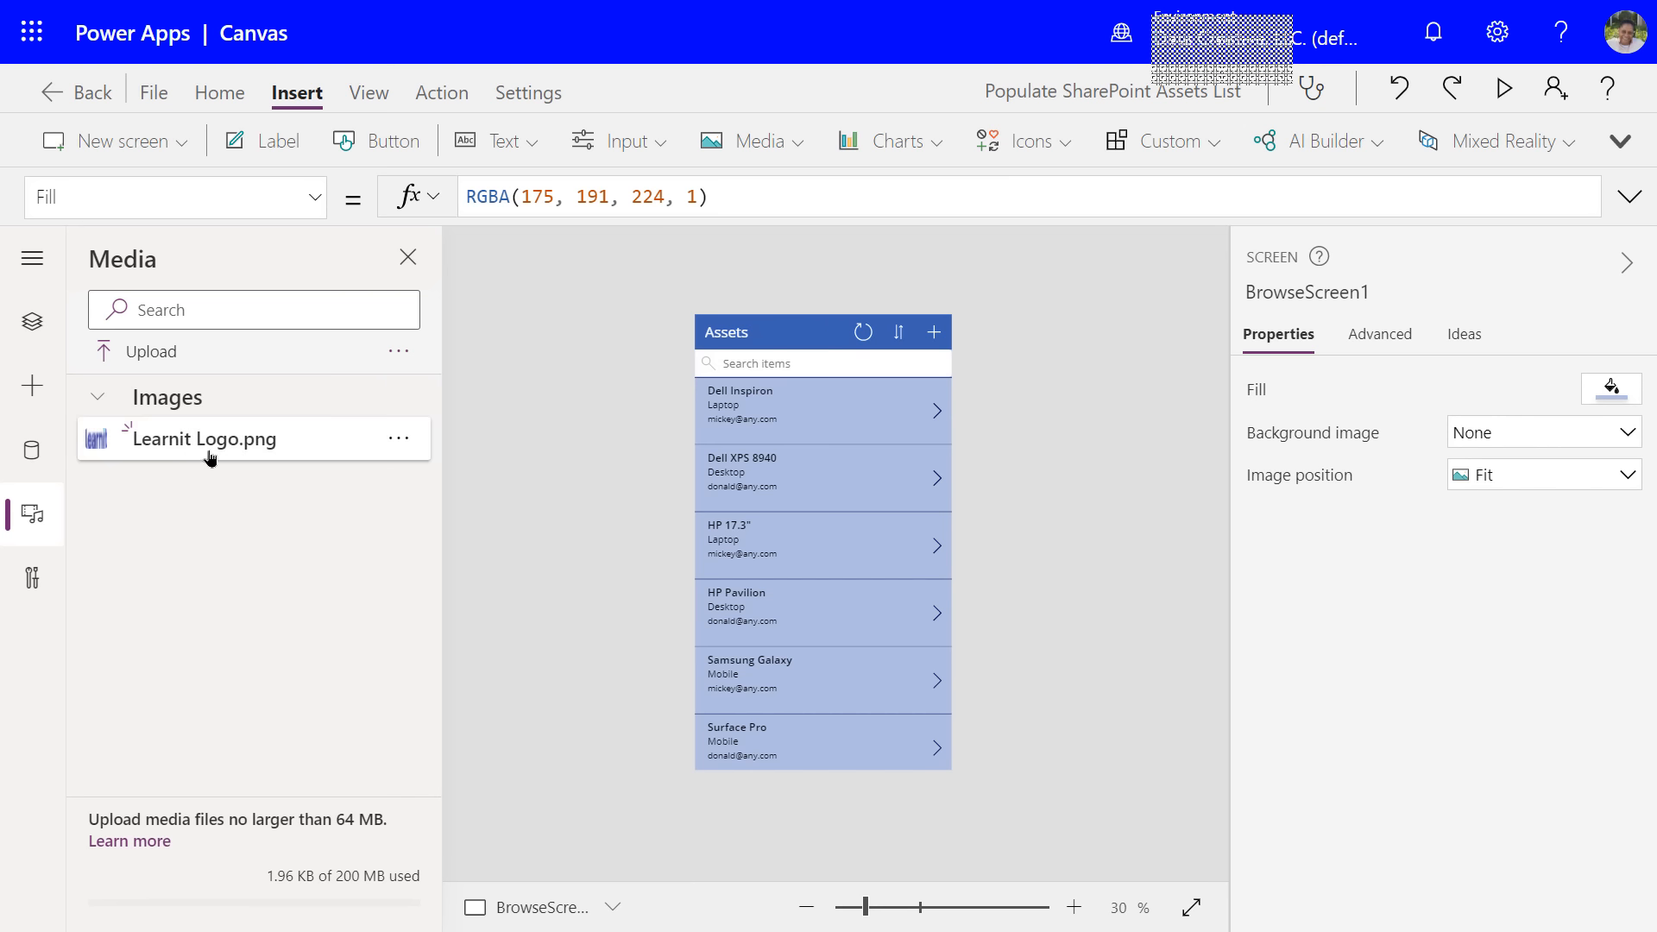
pyautogui.click(398, 442)
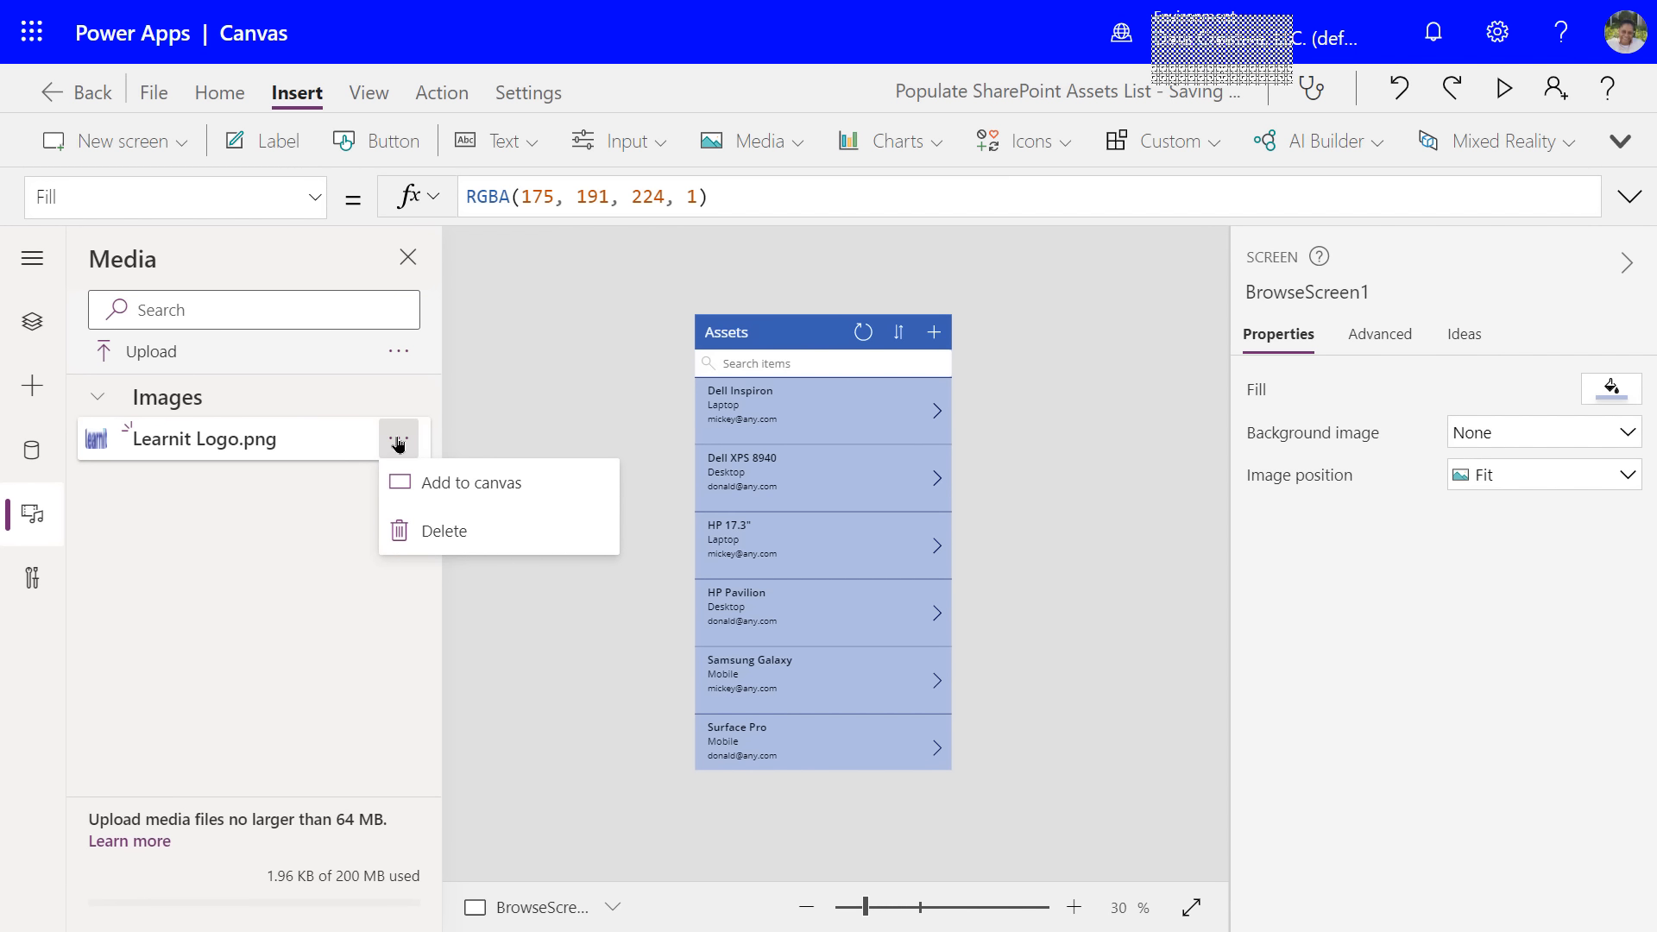
pyautogui.click(529, 425)
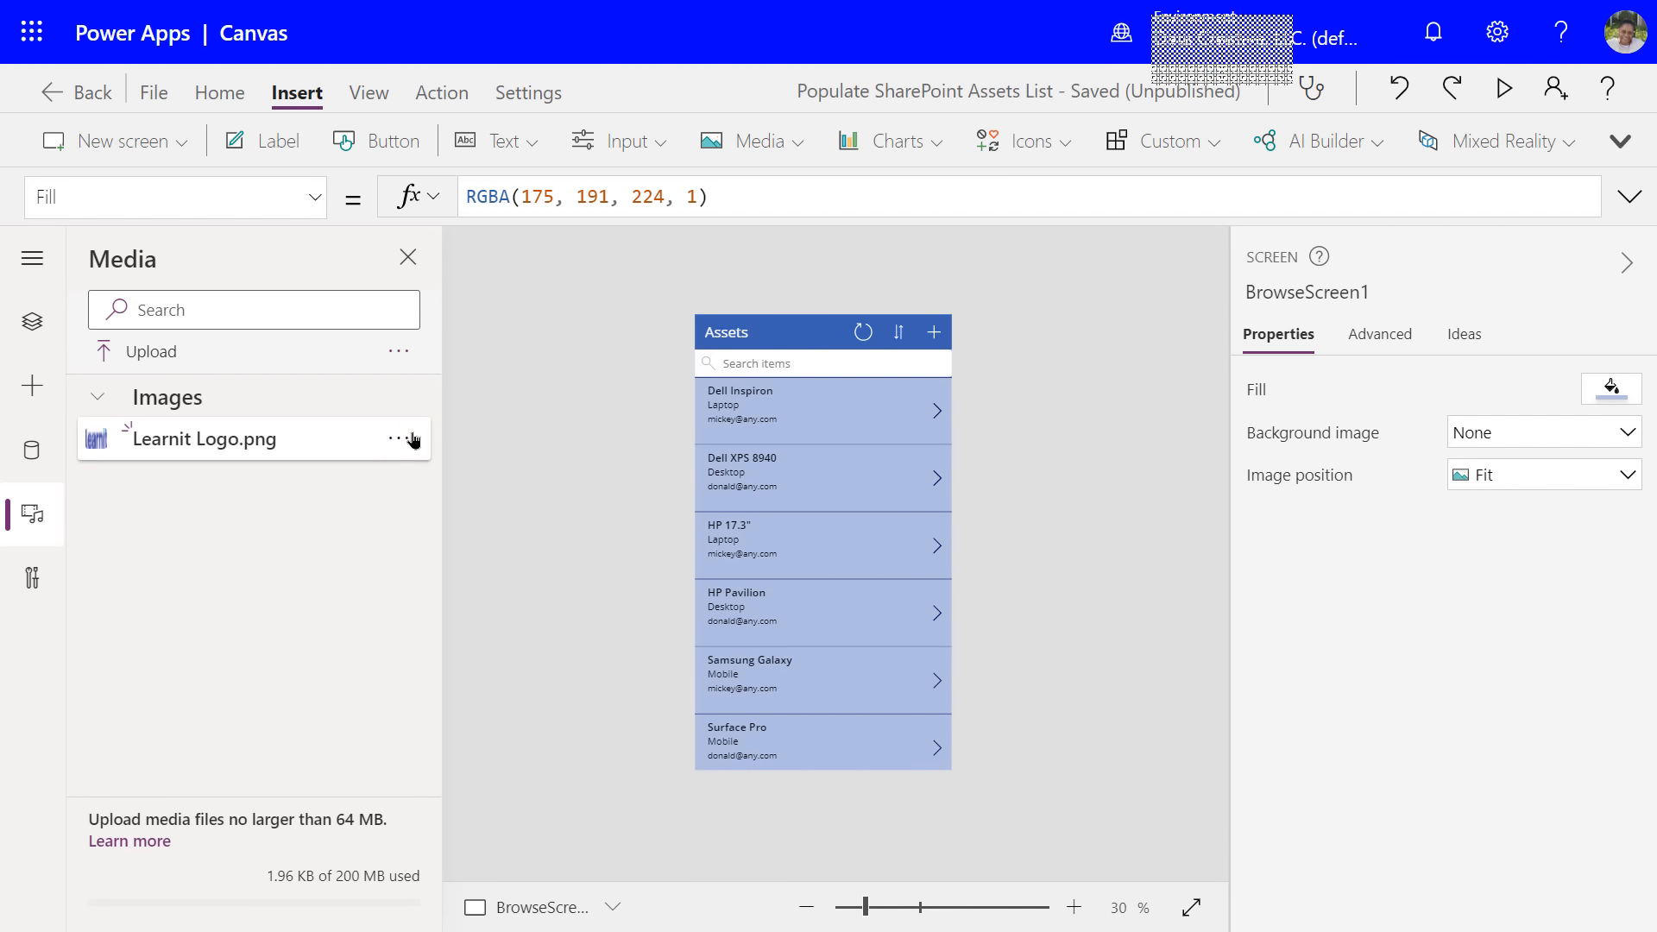
pyautogui.click(406, 441)
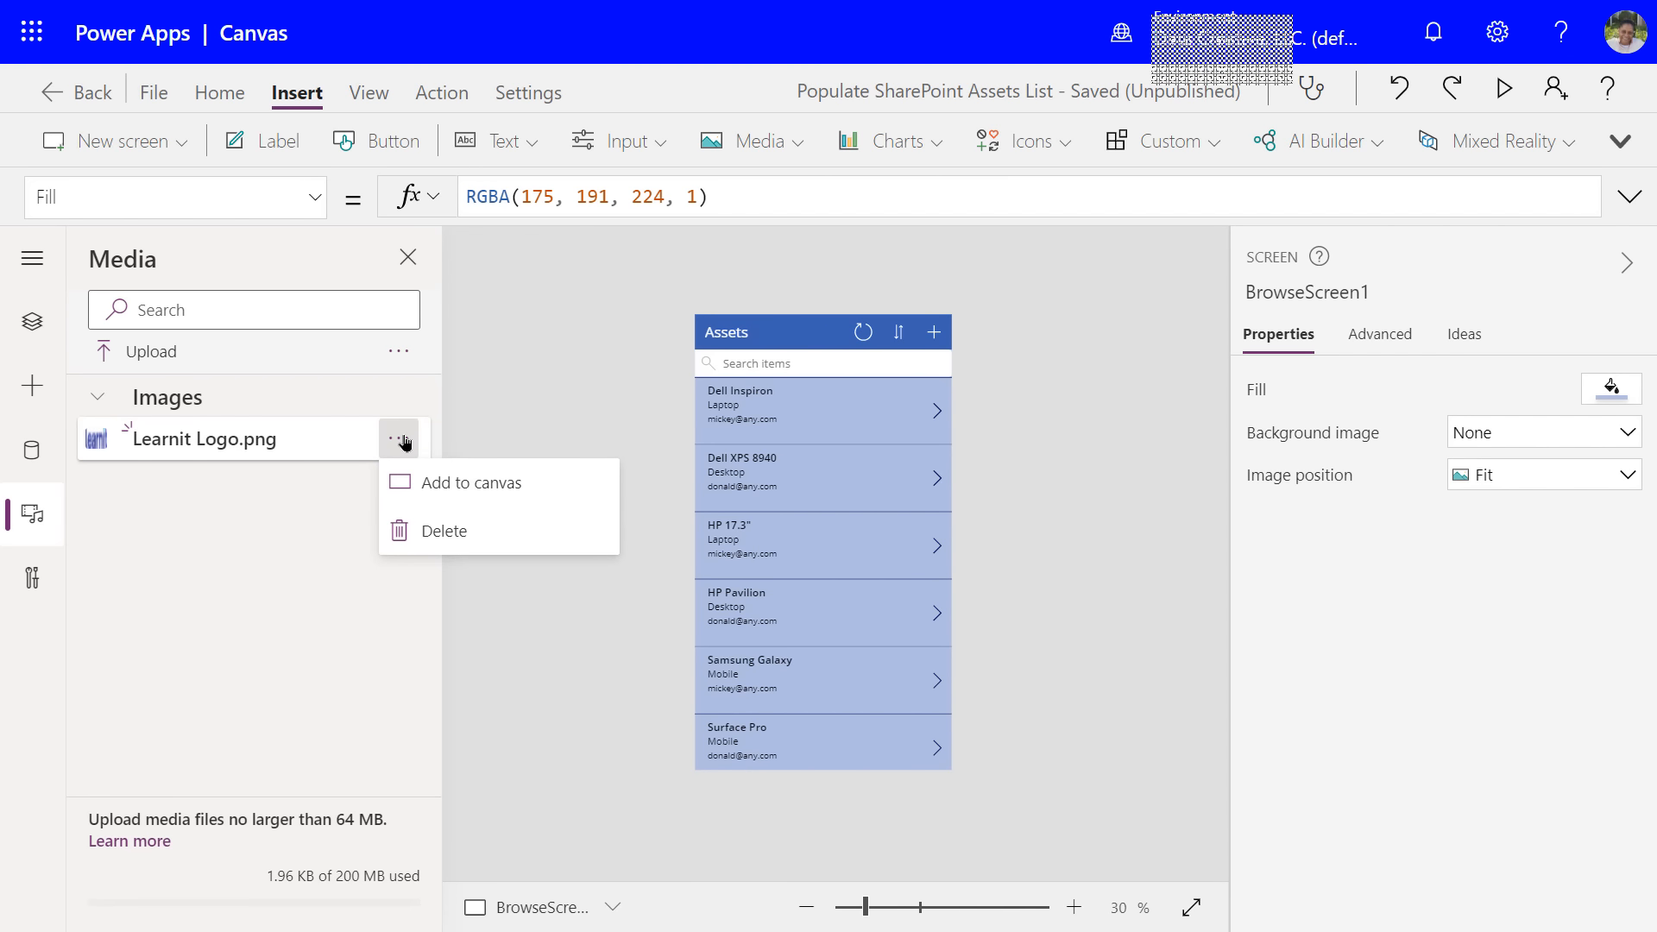
pyautogui.click(492, 436)
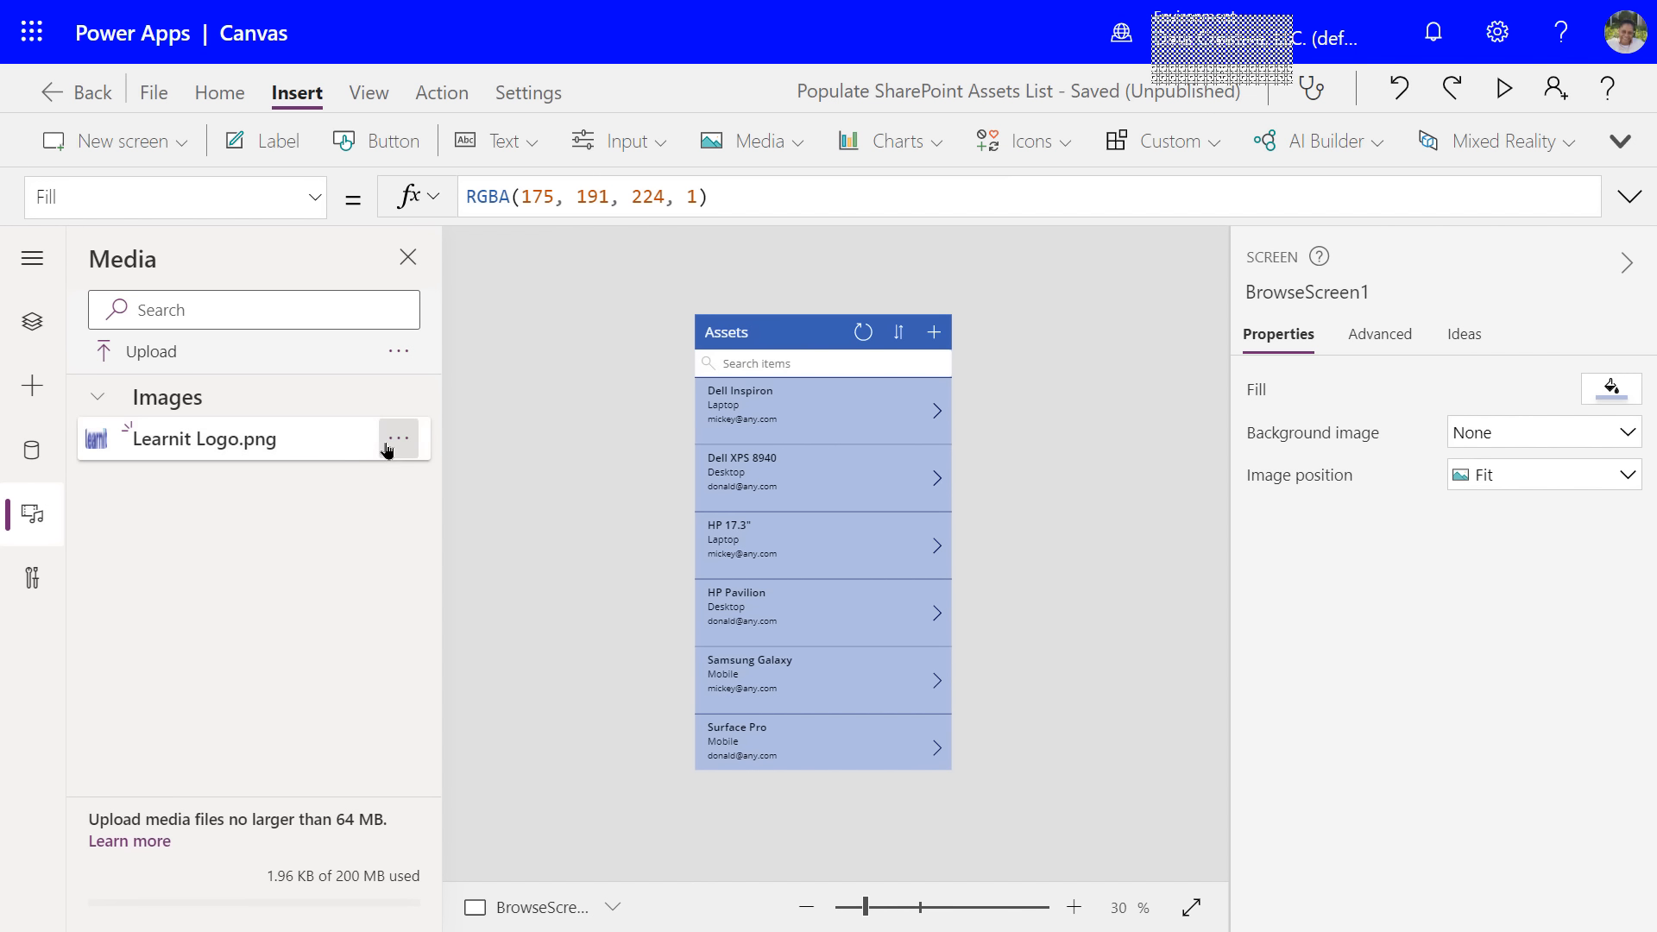
pyautogui.click(32, 324)
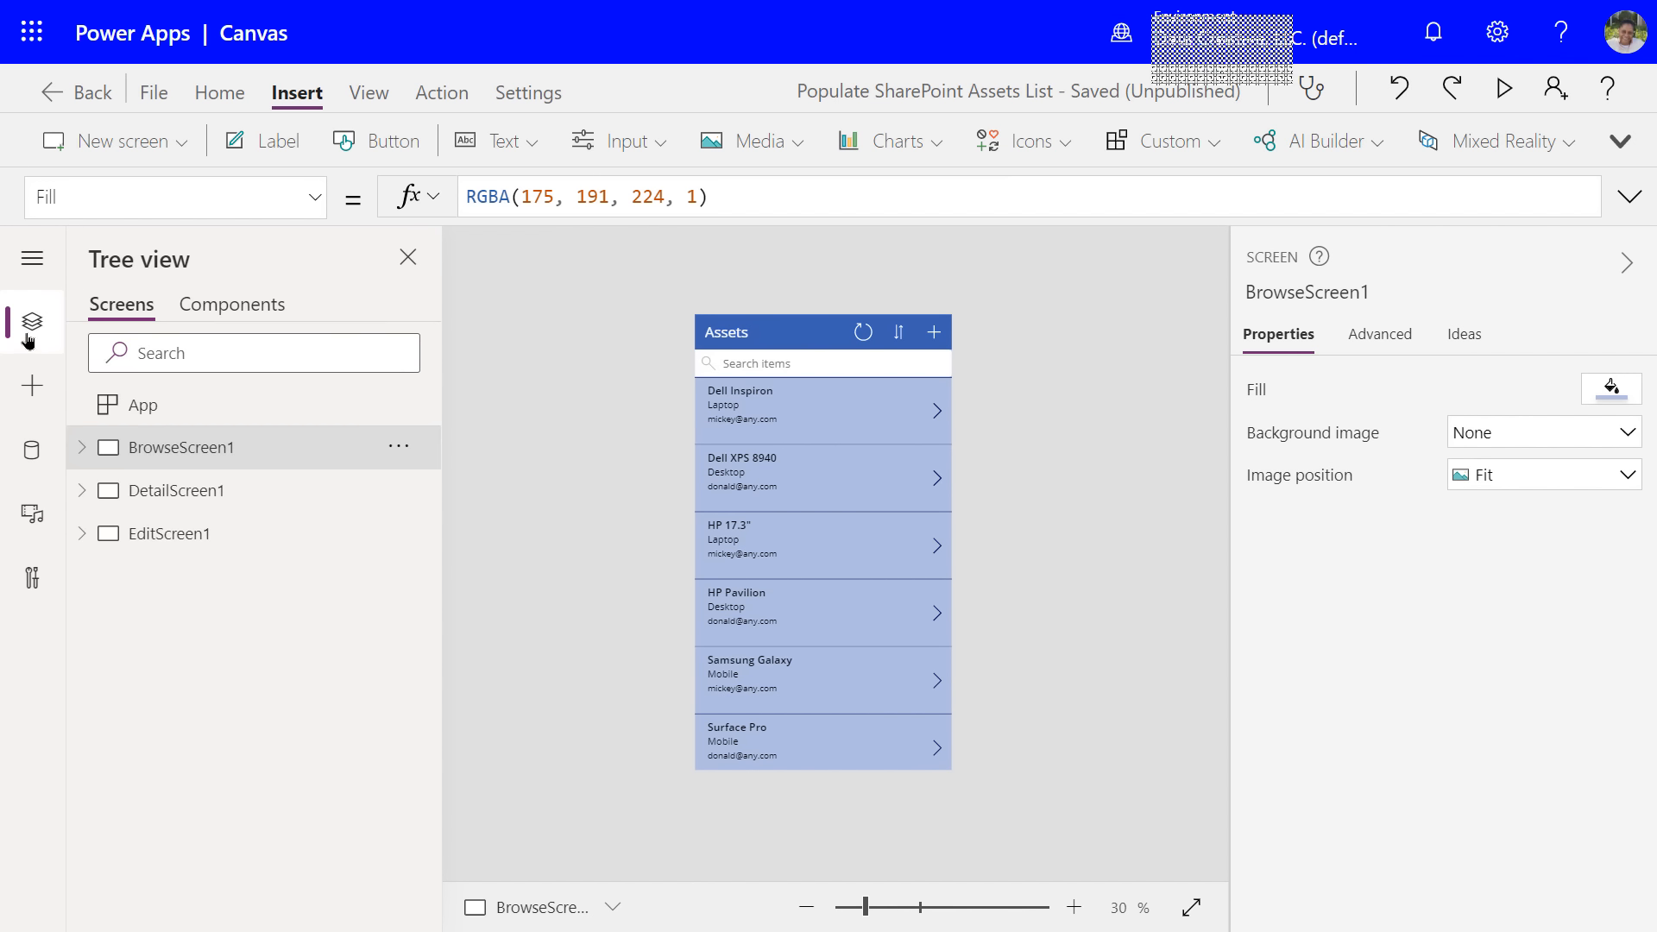
# - Select DetailScreen1 and remove Learnit Logo.png from the app's media files
pyautogui.click(189, 493)
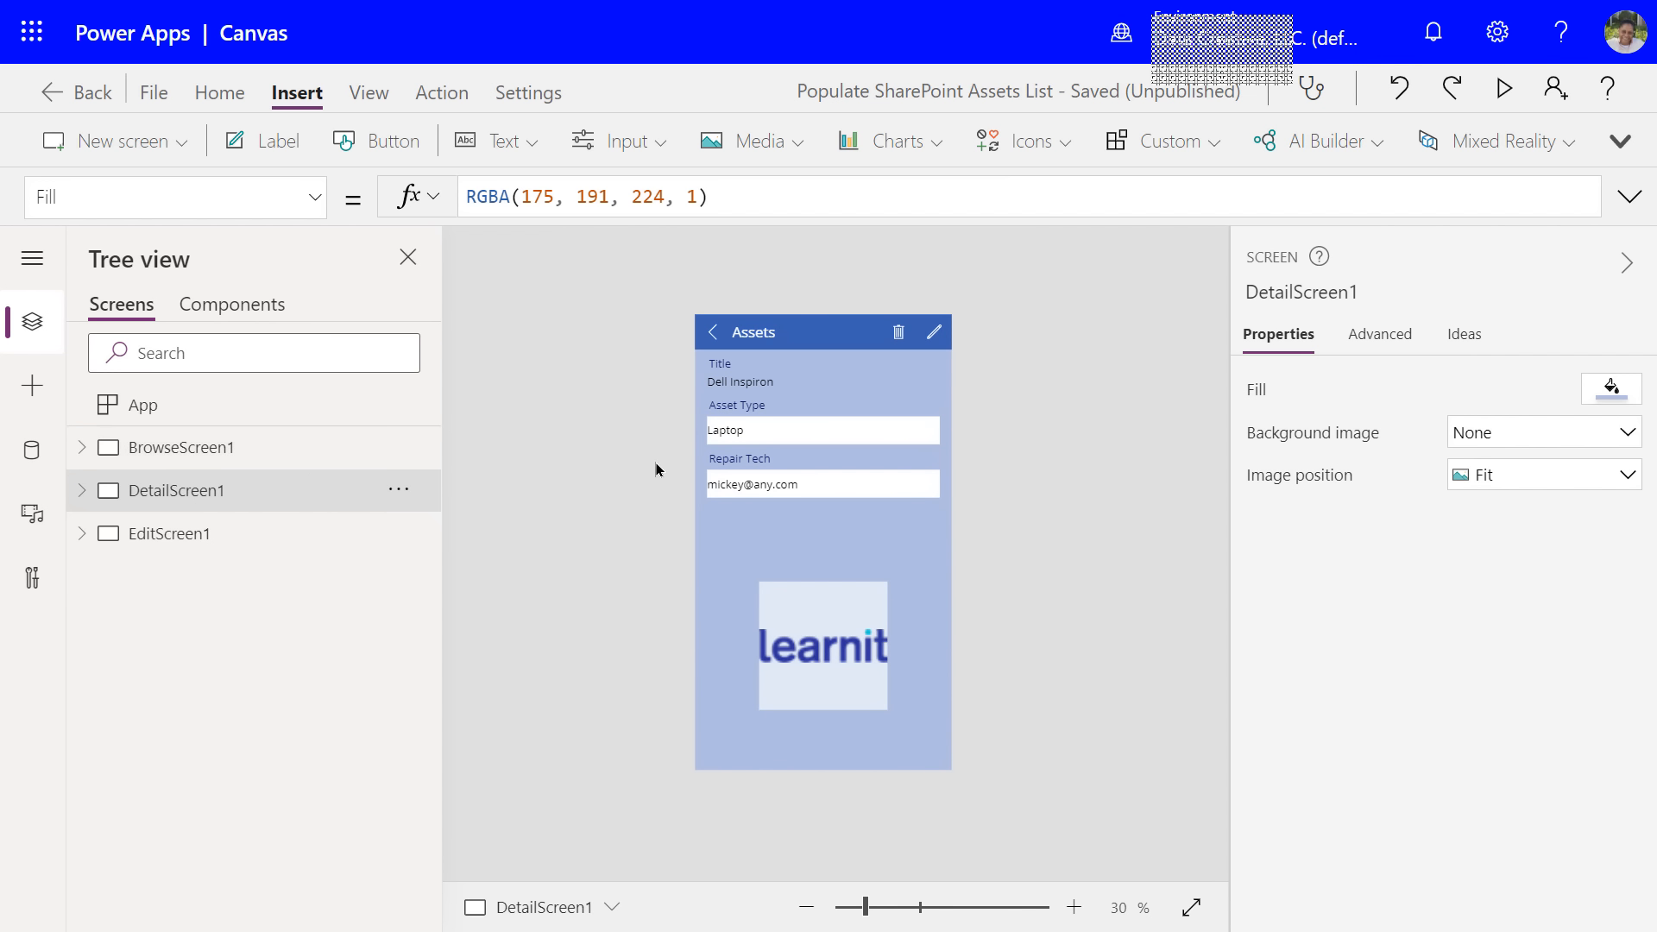
pyautogui.click(26, 528)
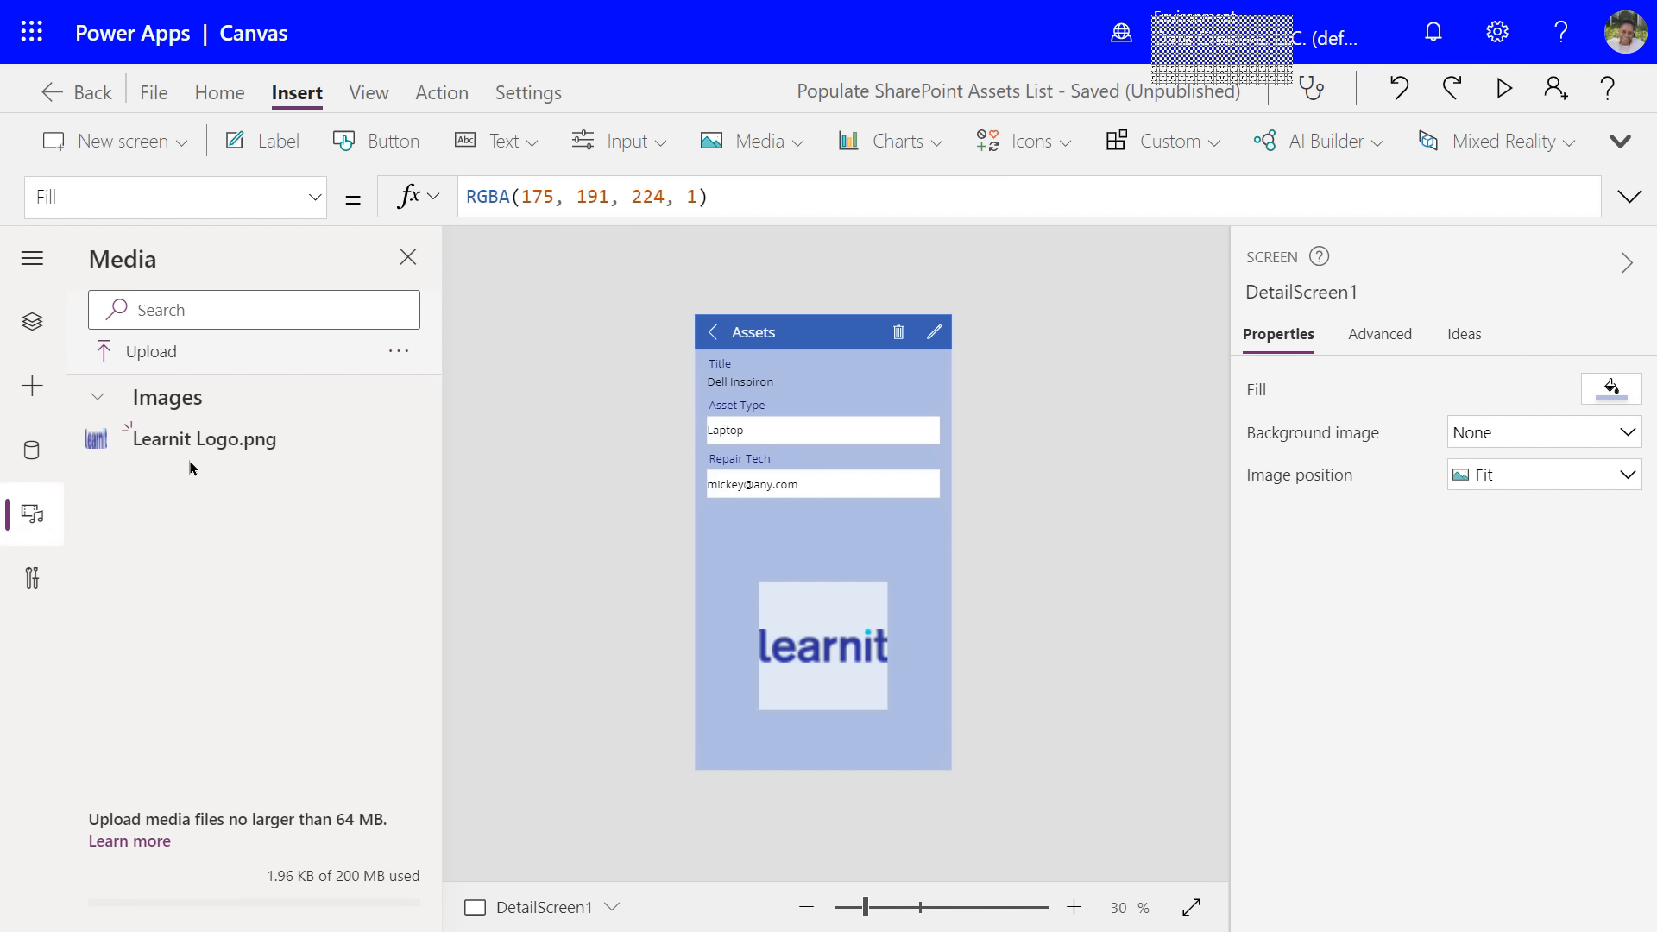
pyautogui.moveTo(385, 440)
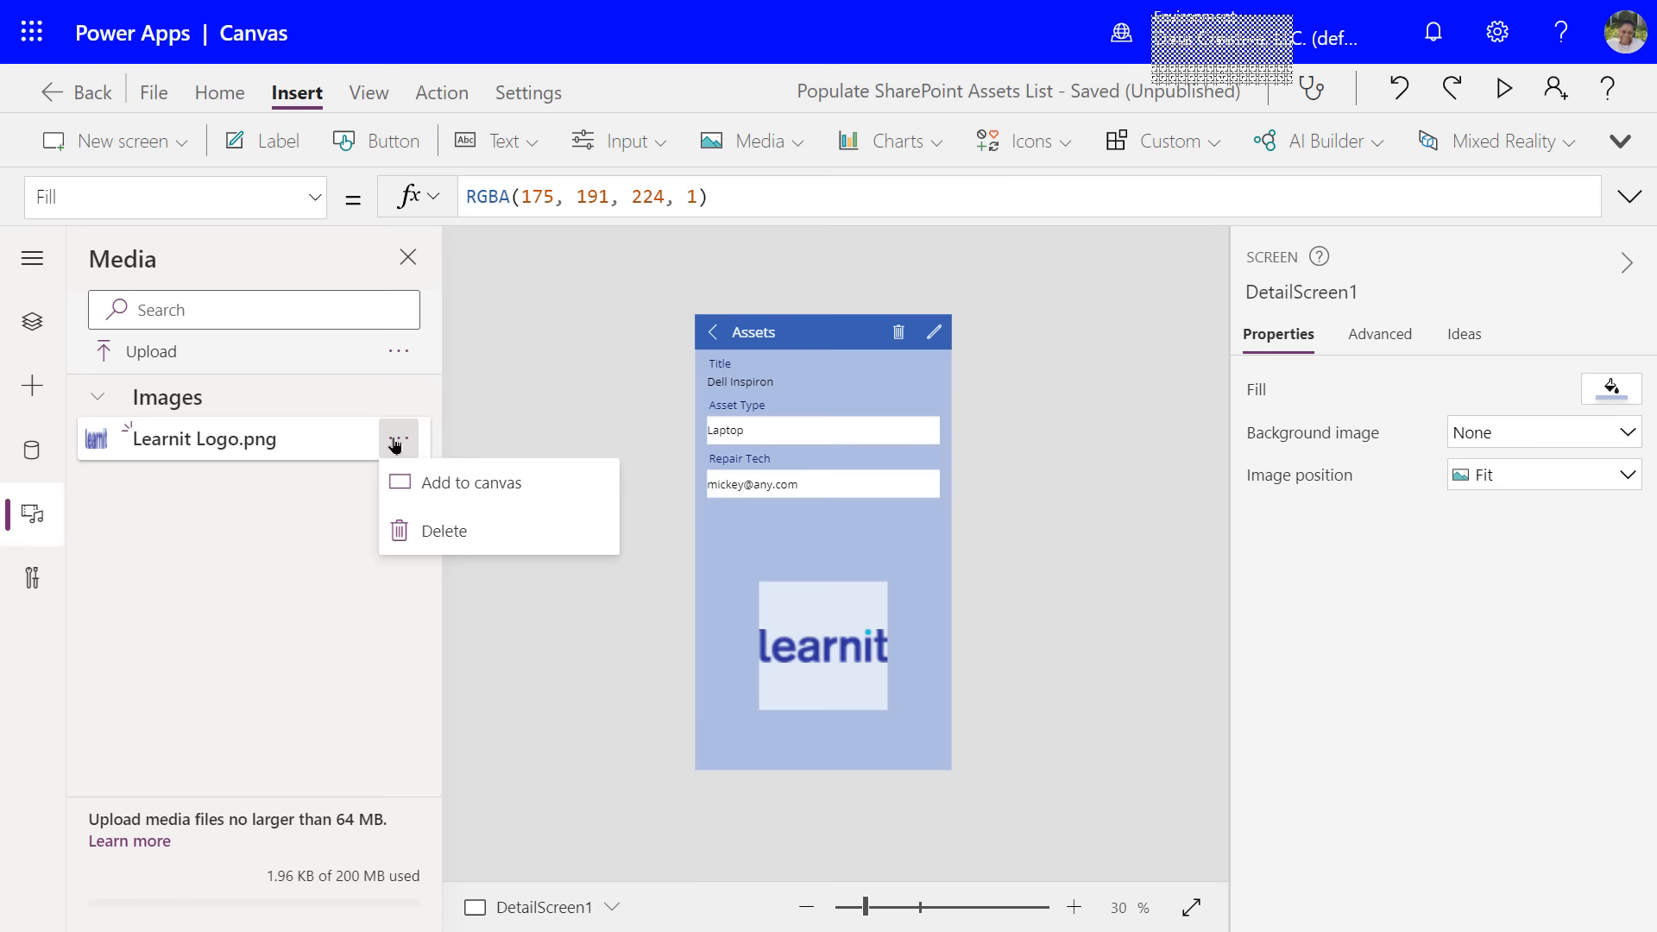
pyautogui.click(448, 532)
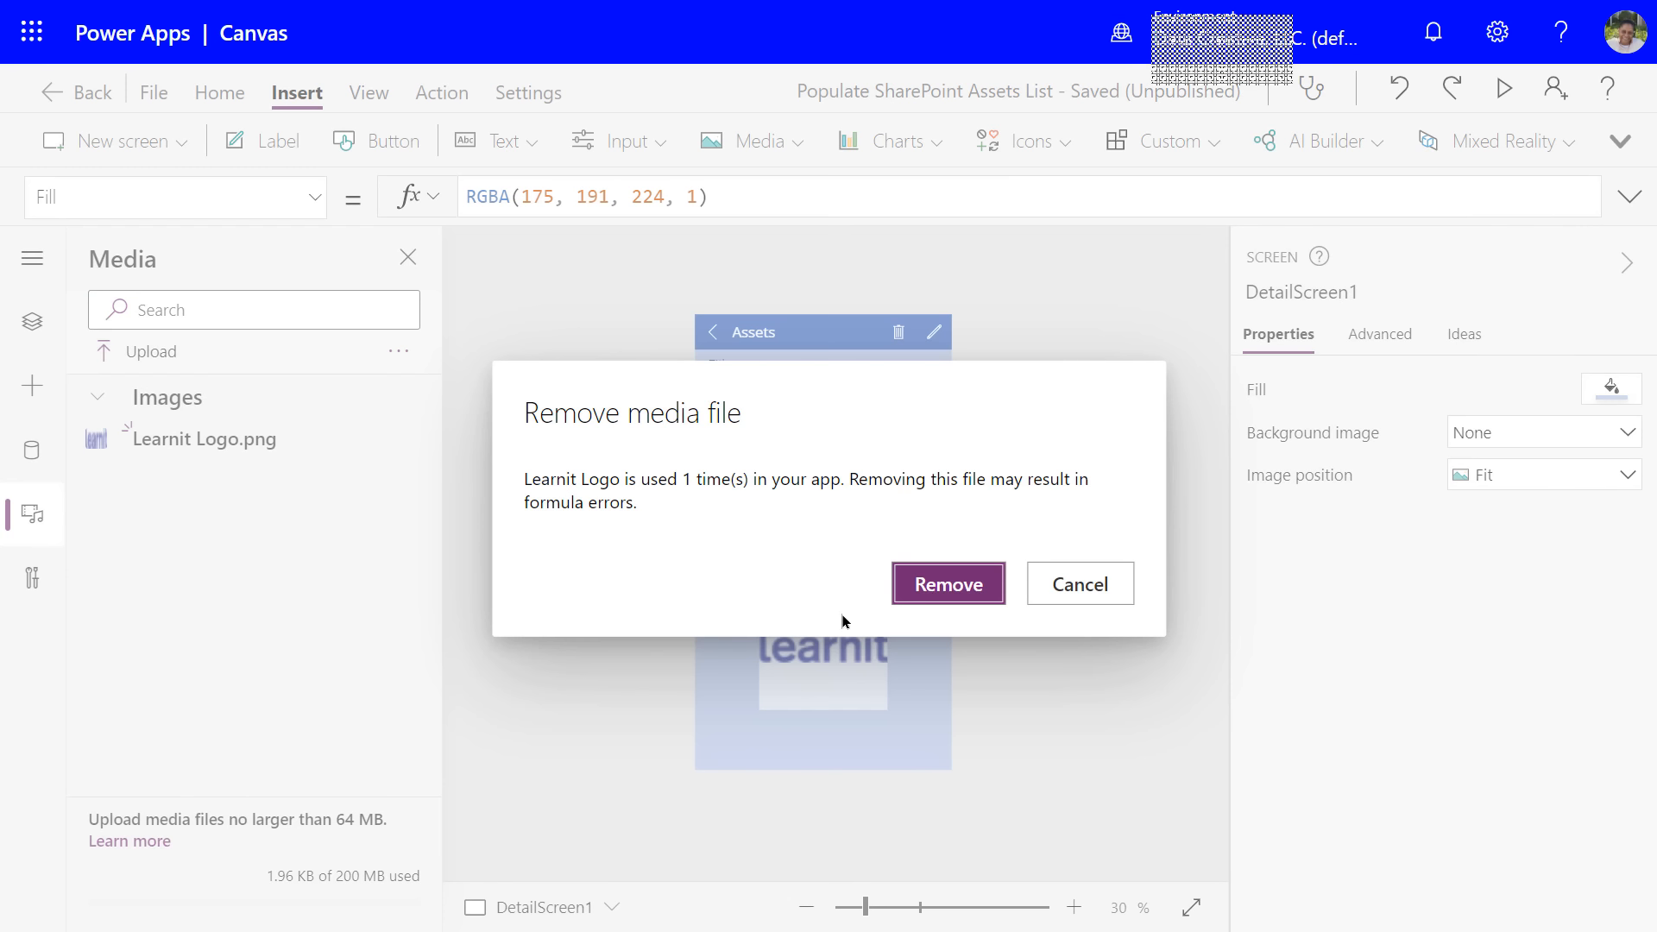
pyautogui.click(968, 589)
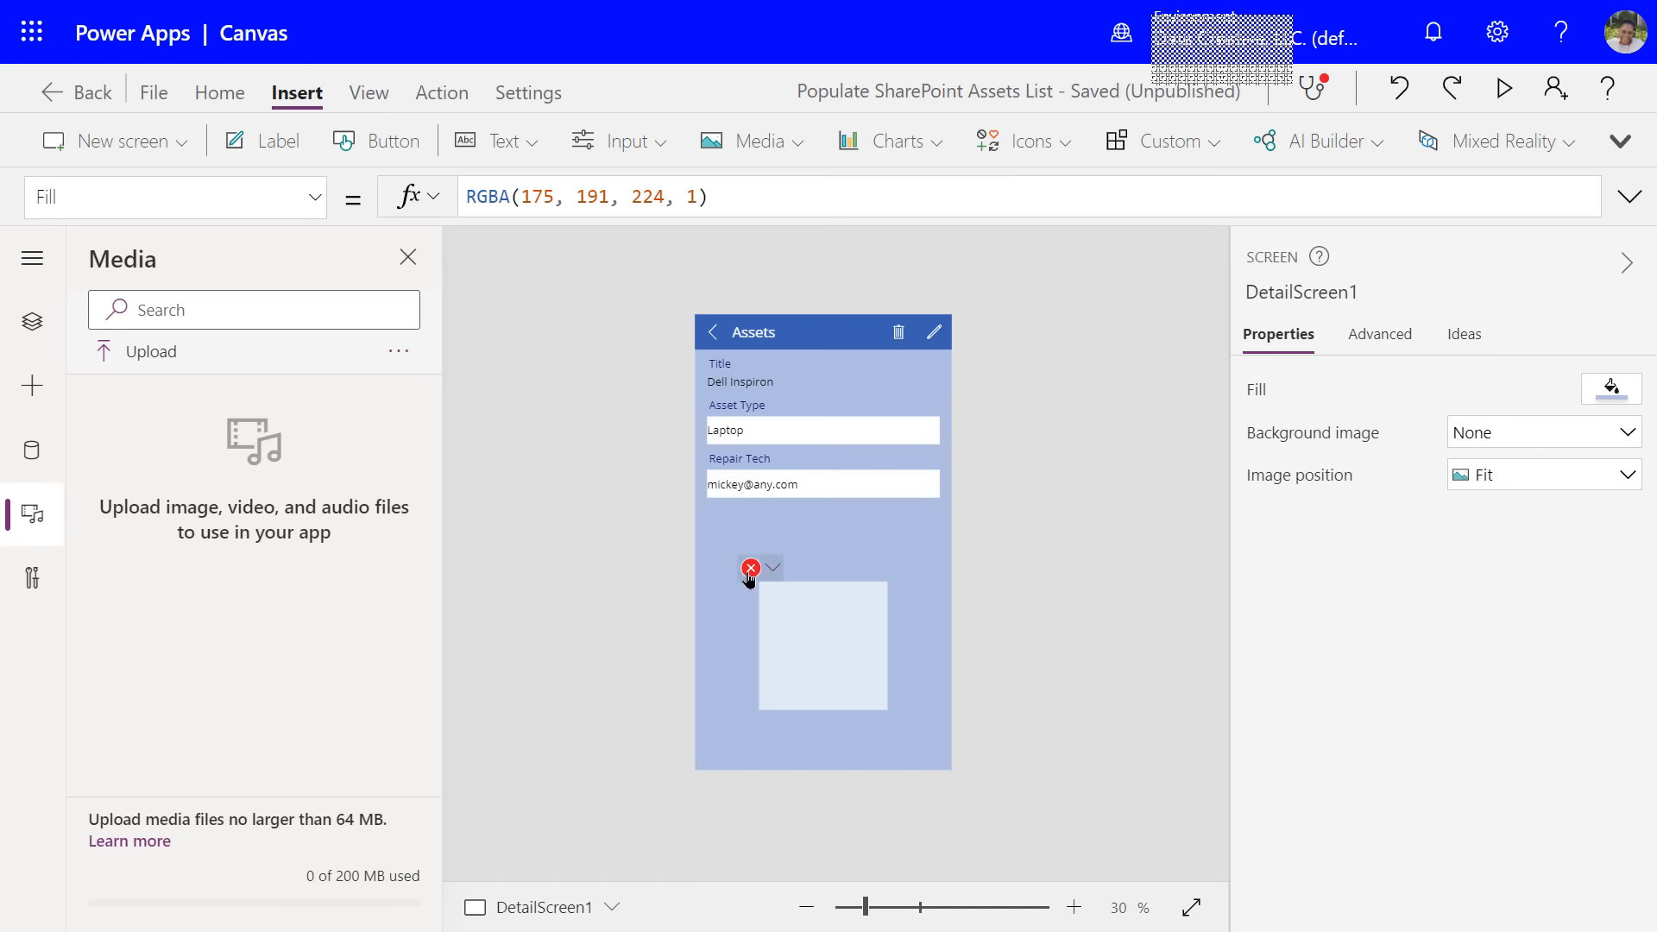
pyautogui.moveTo(751, 577)
# - Upload the Learnit Logo file again into the empty image control on DetailScreen1
pyautogui.click(811, 626)
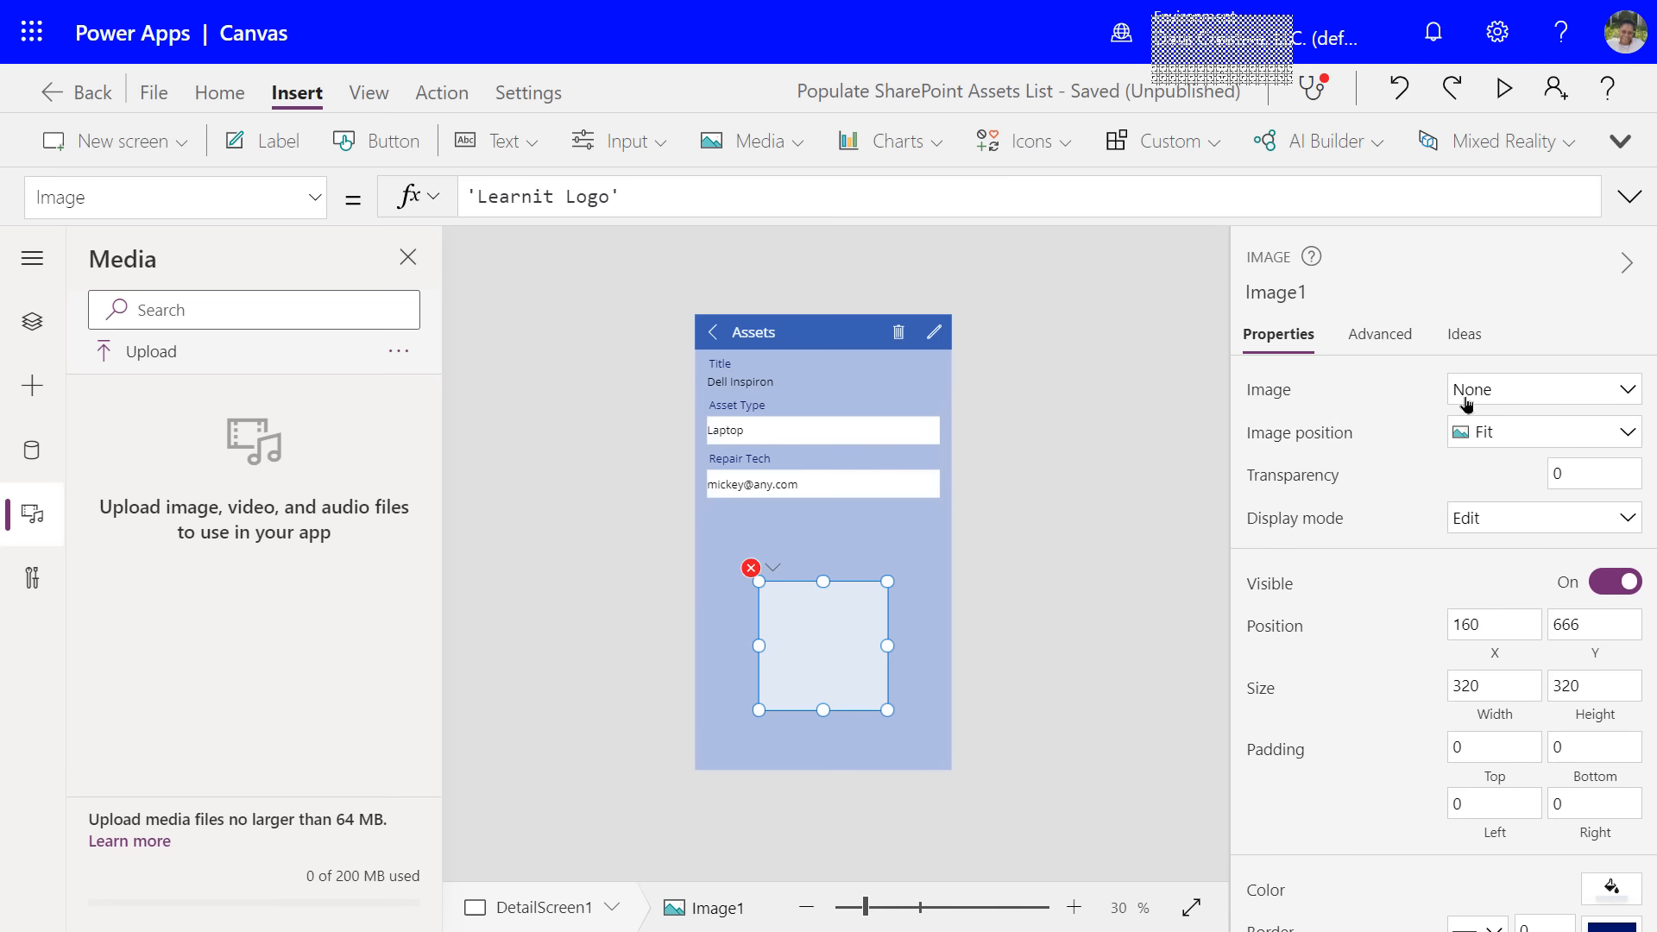
pyautogui.click(1629, 391)
pyautogui.click(1566, 426)
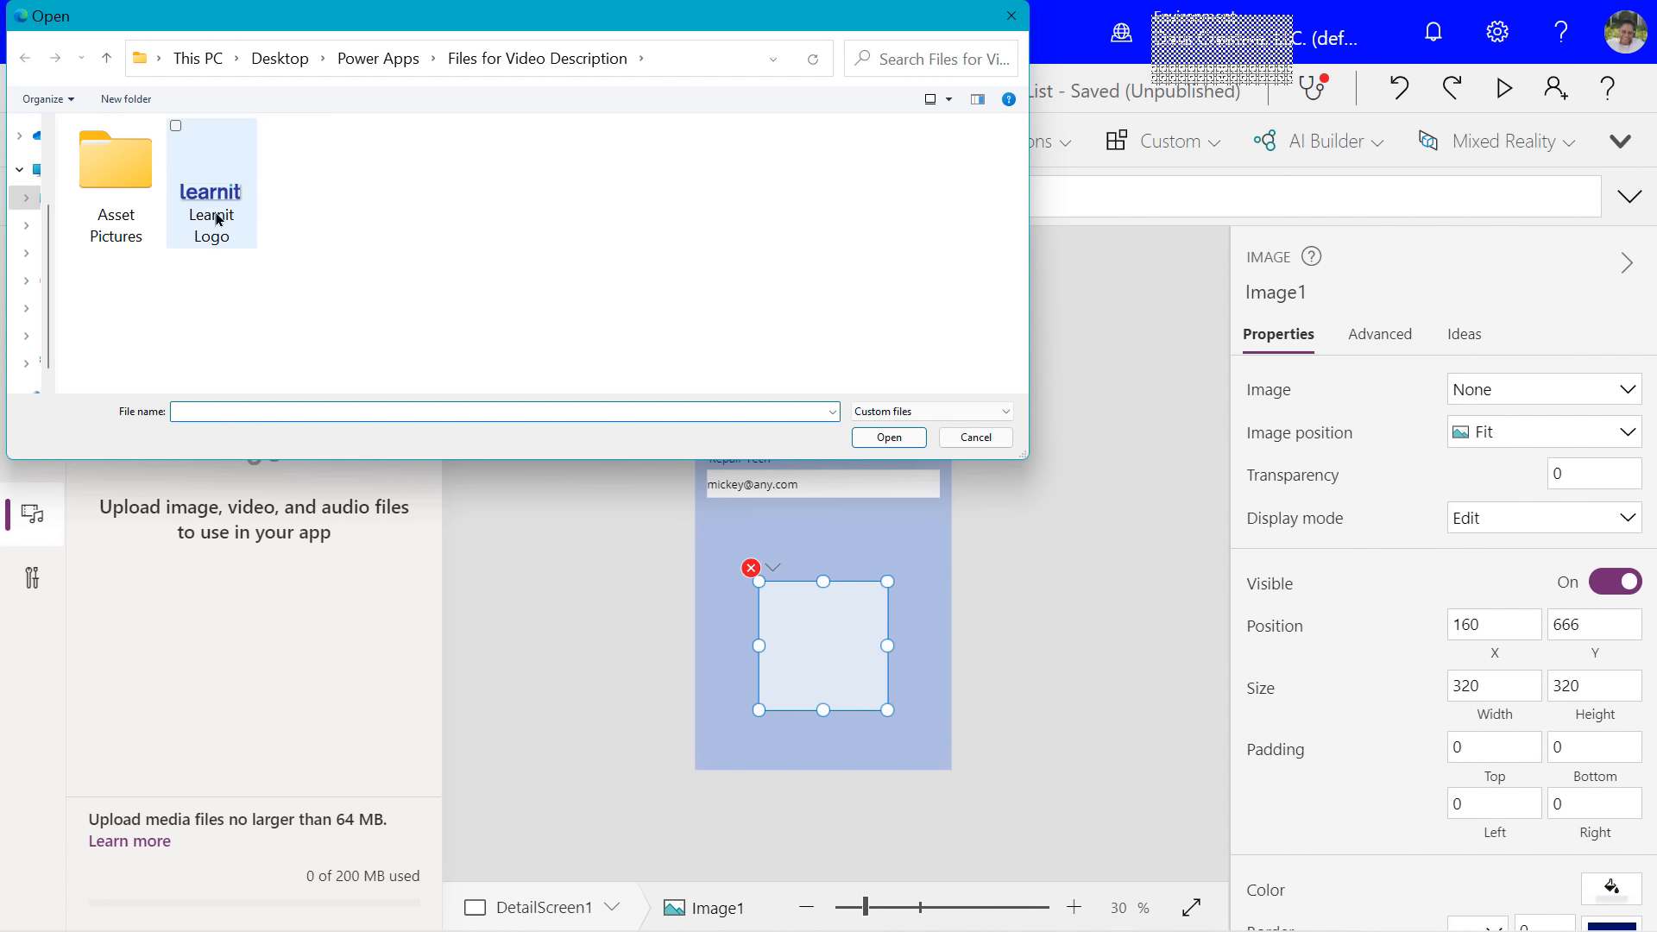
pyautogui.doubleClick(217, 220)
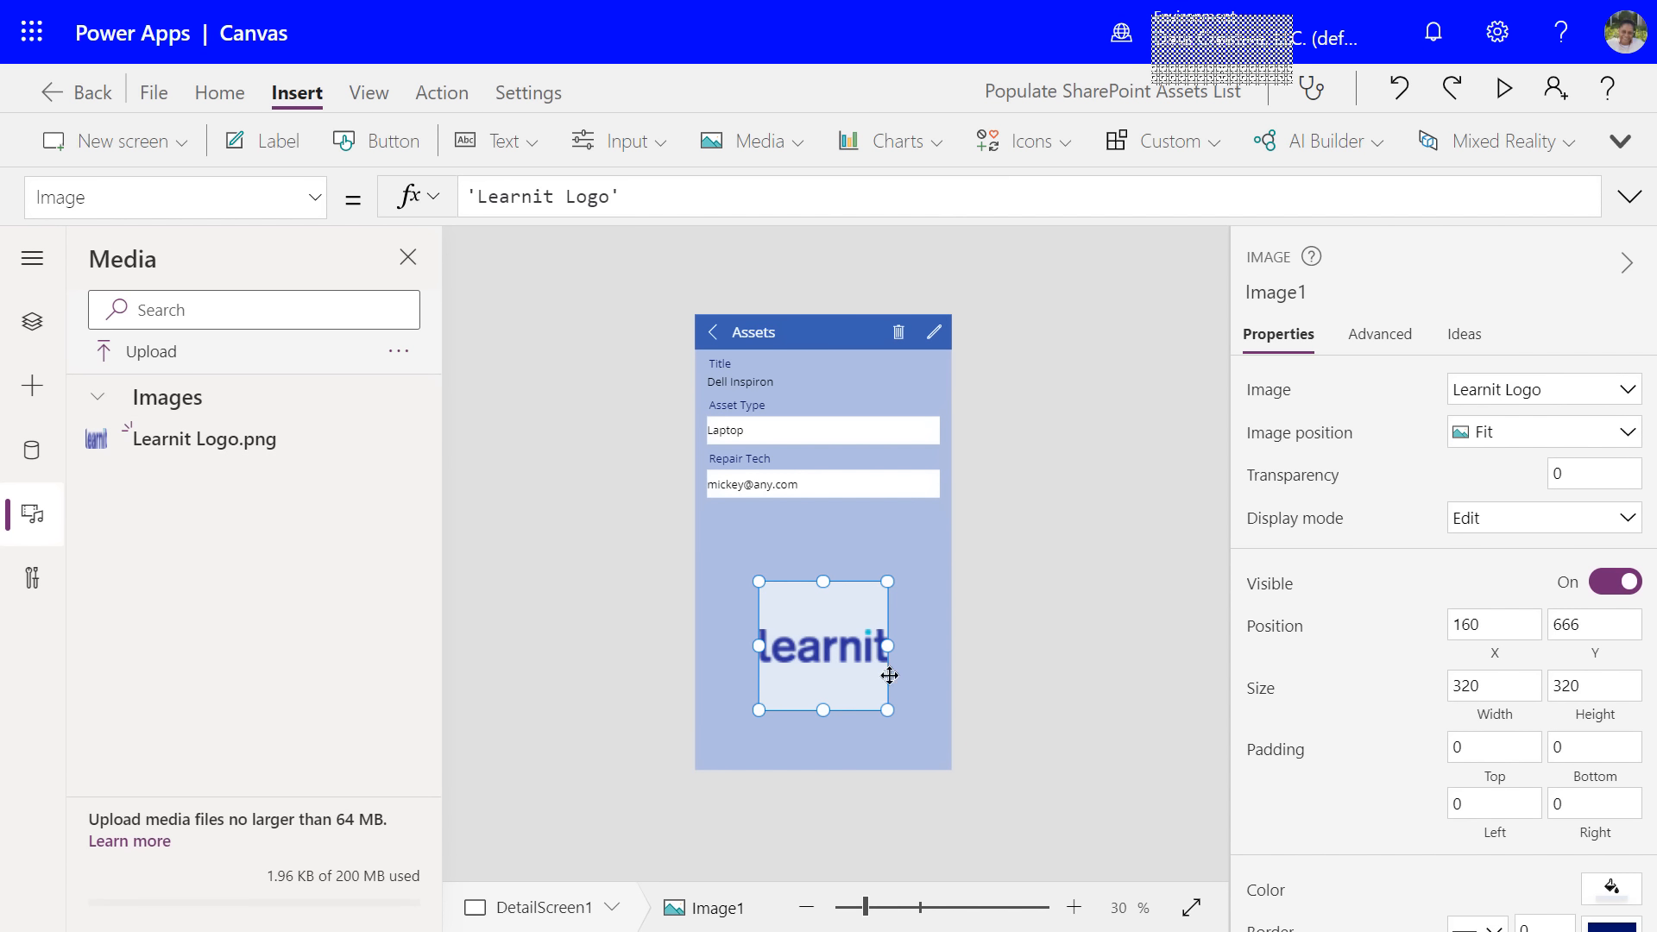
pyautogui.click(1008, 600)
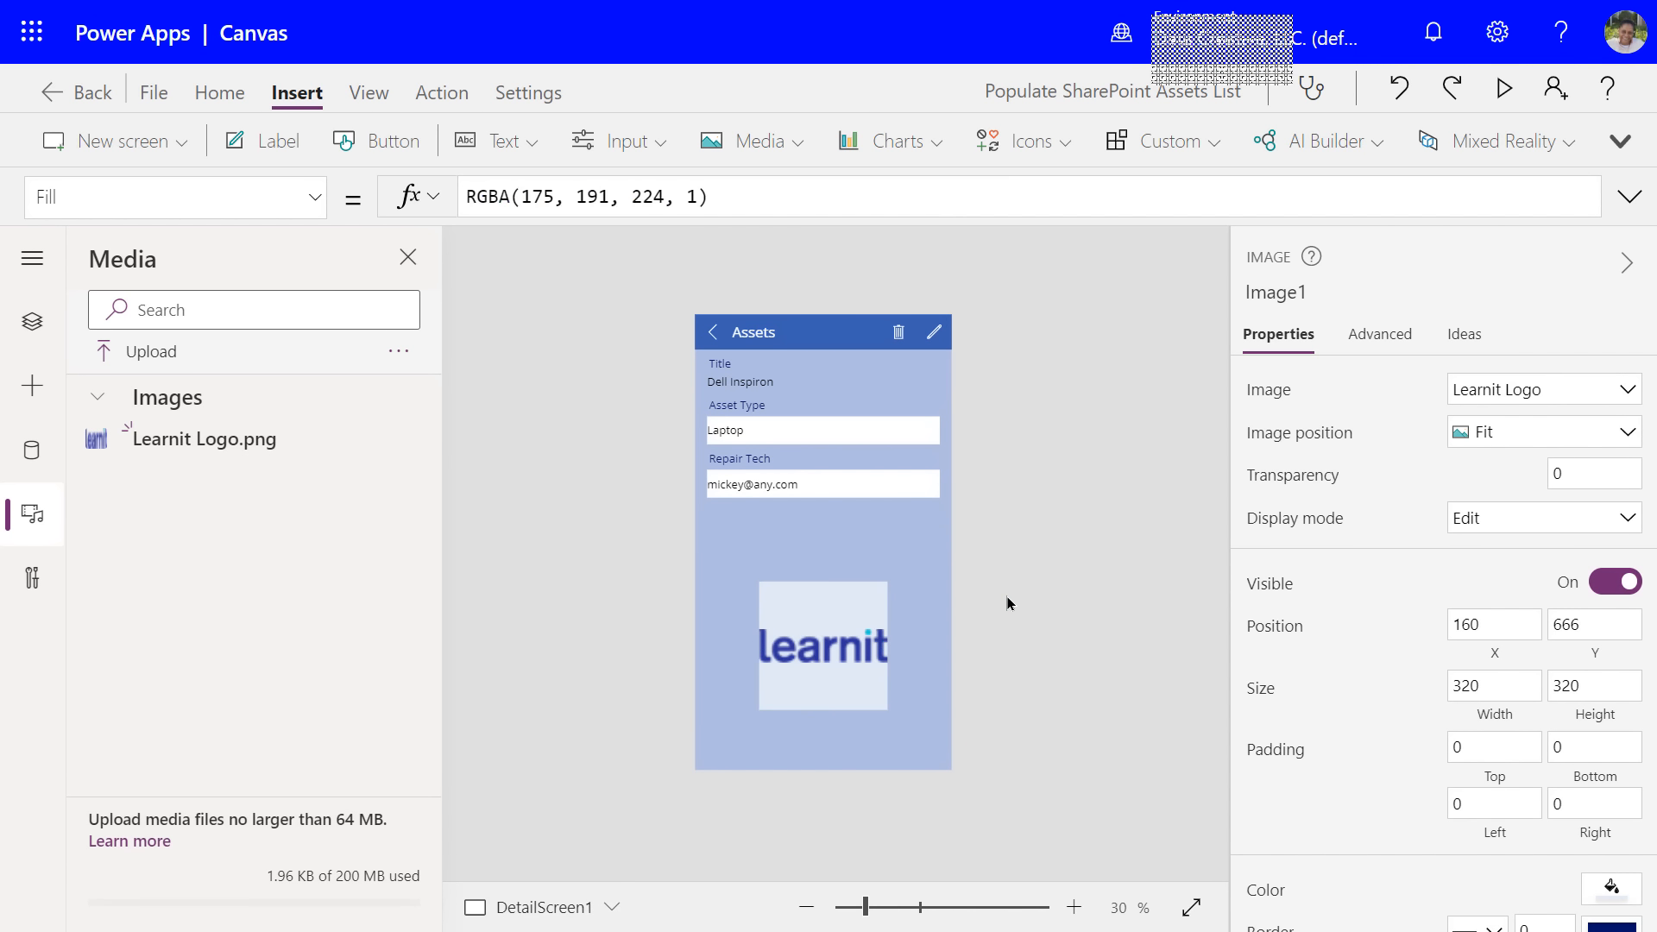
pyautogui.click(847, 620)
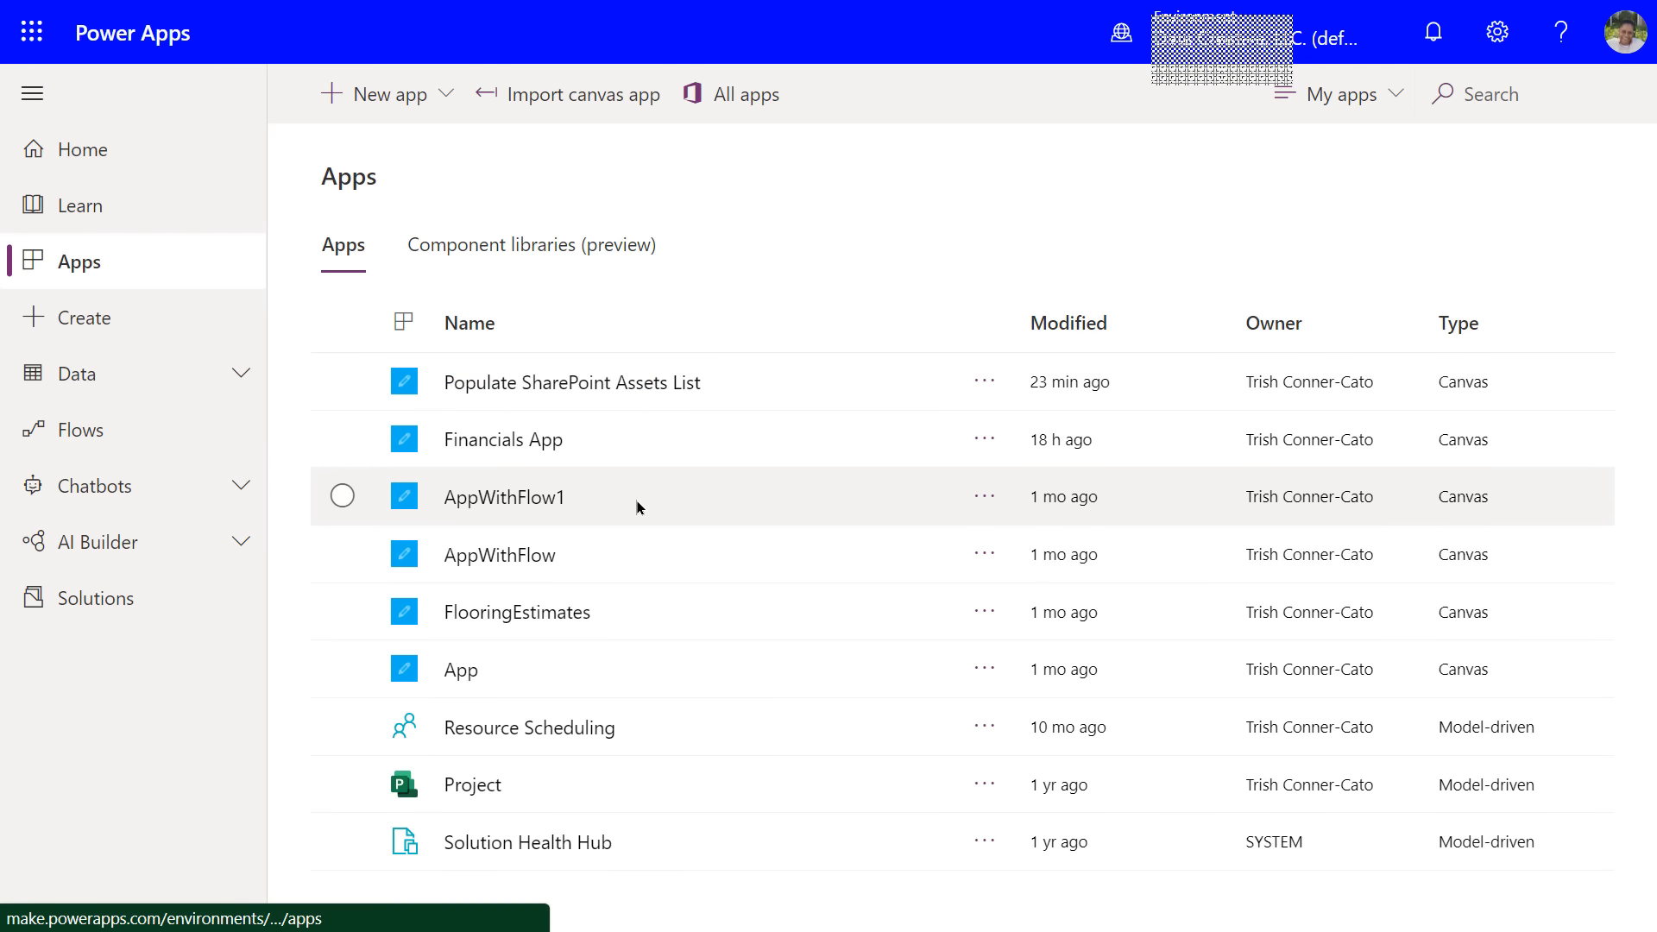
# - Open the app creation page and look through the blank, data and template starting options
pyautogui.click(637, 503)
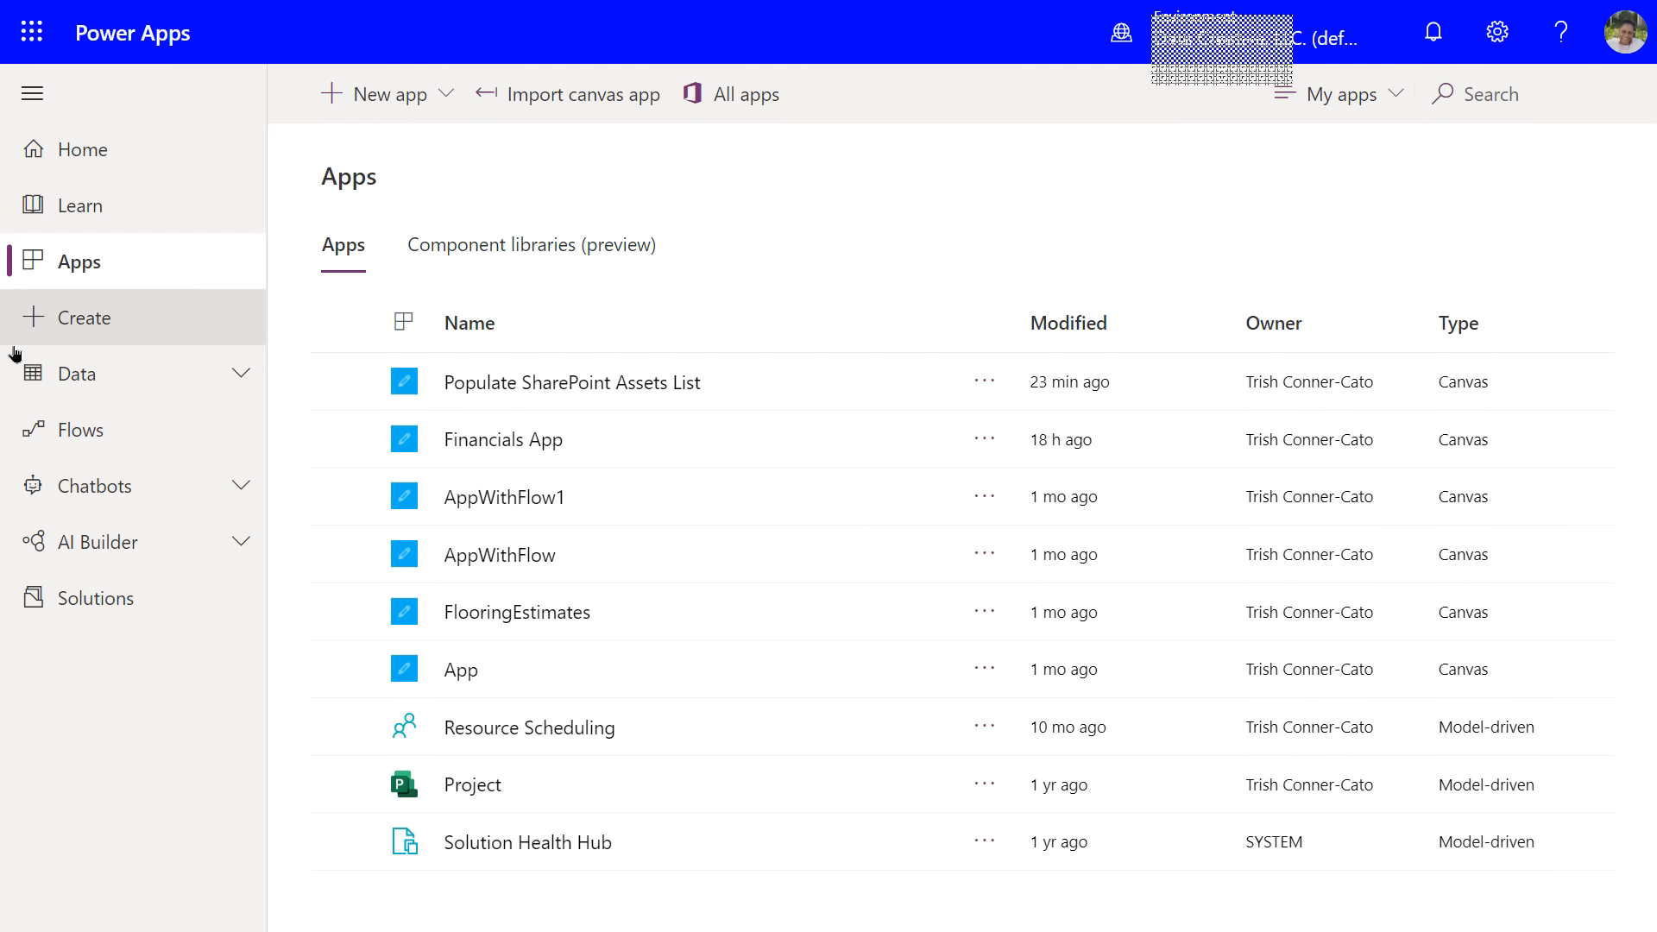
pyautogui.click(119, 320)
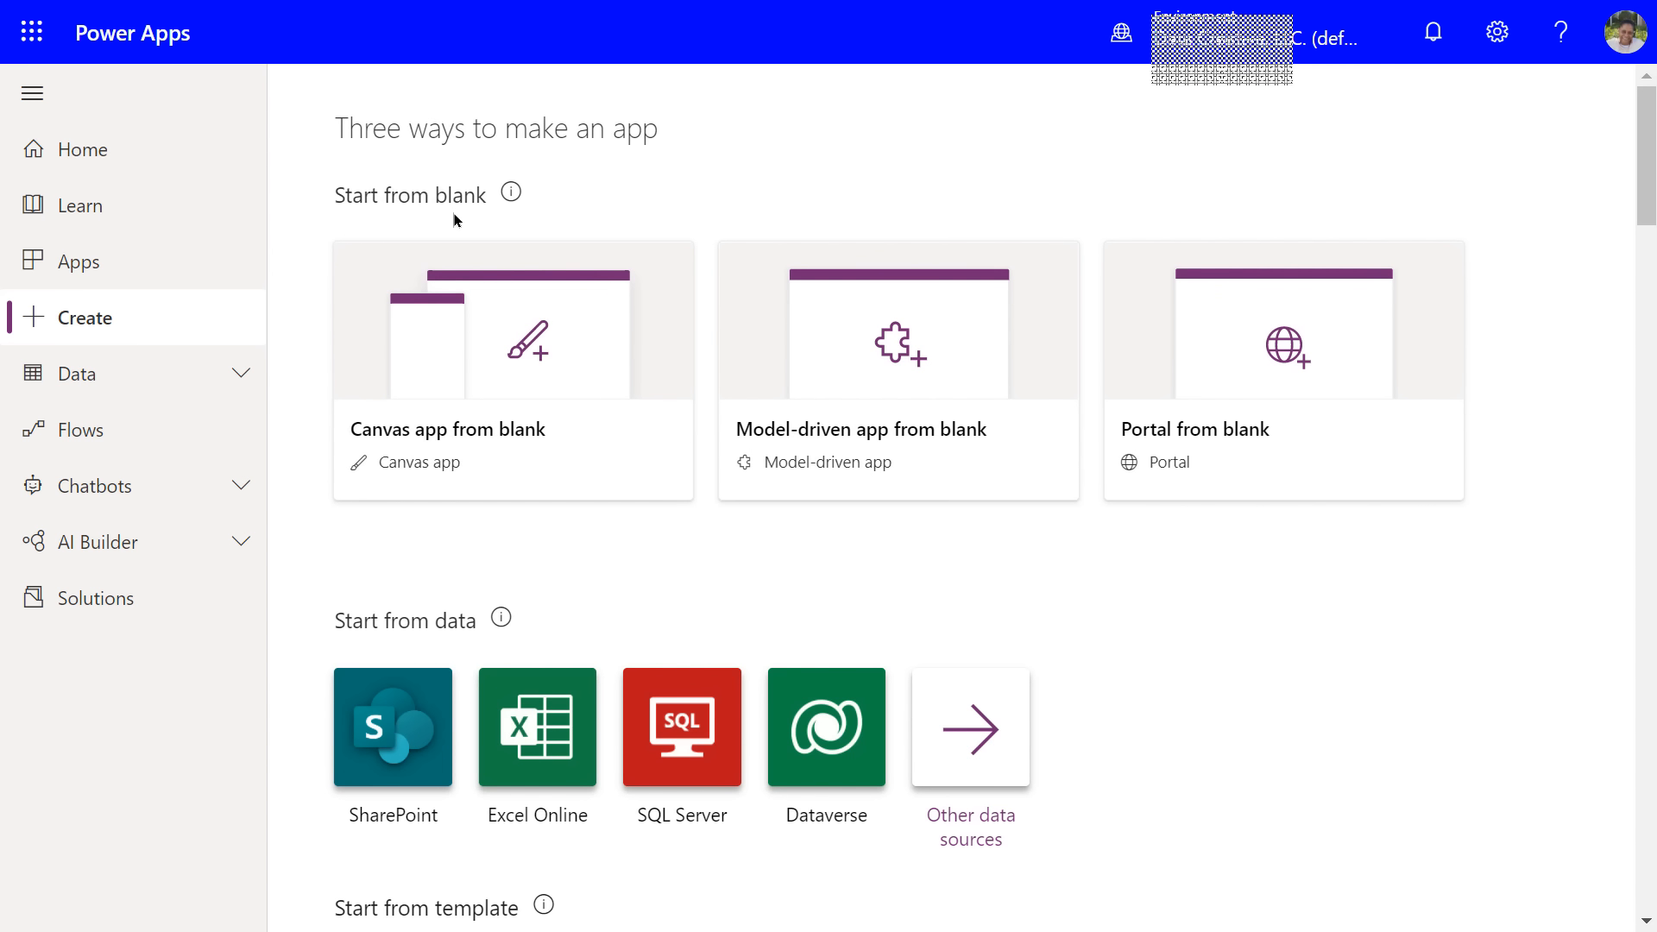
pyautogui.scroll(-5, 535, 632)
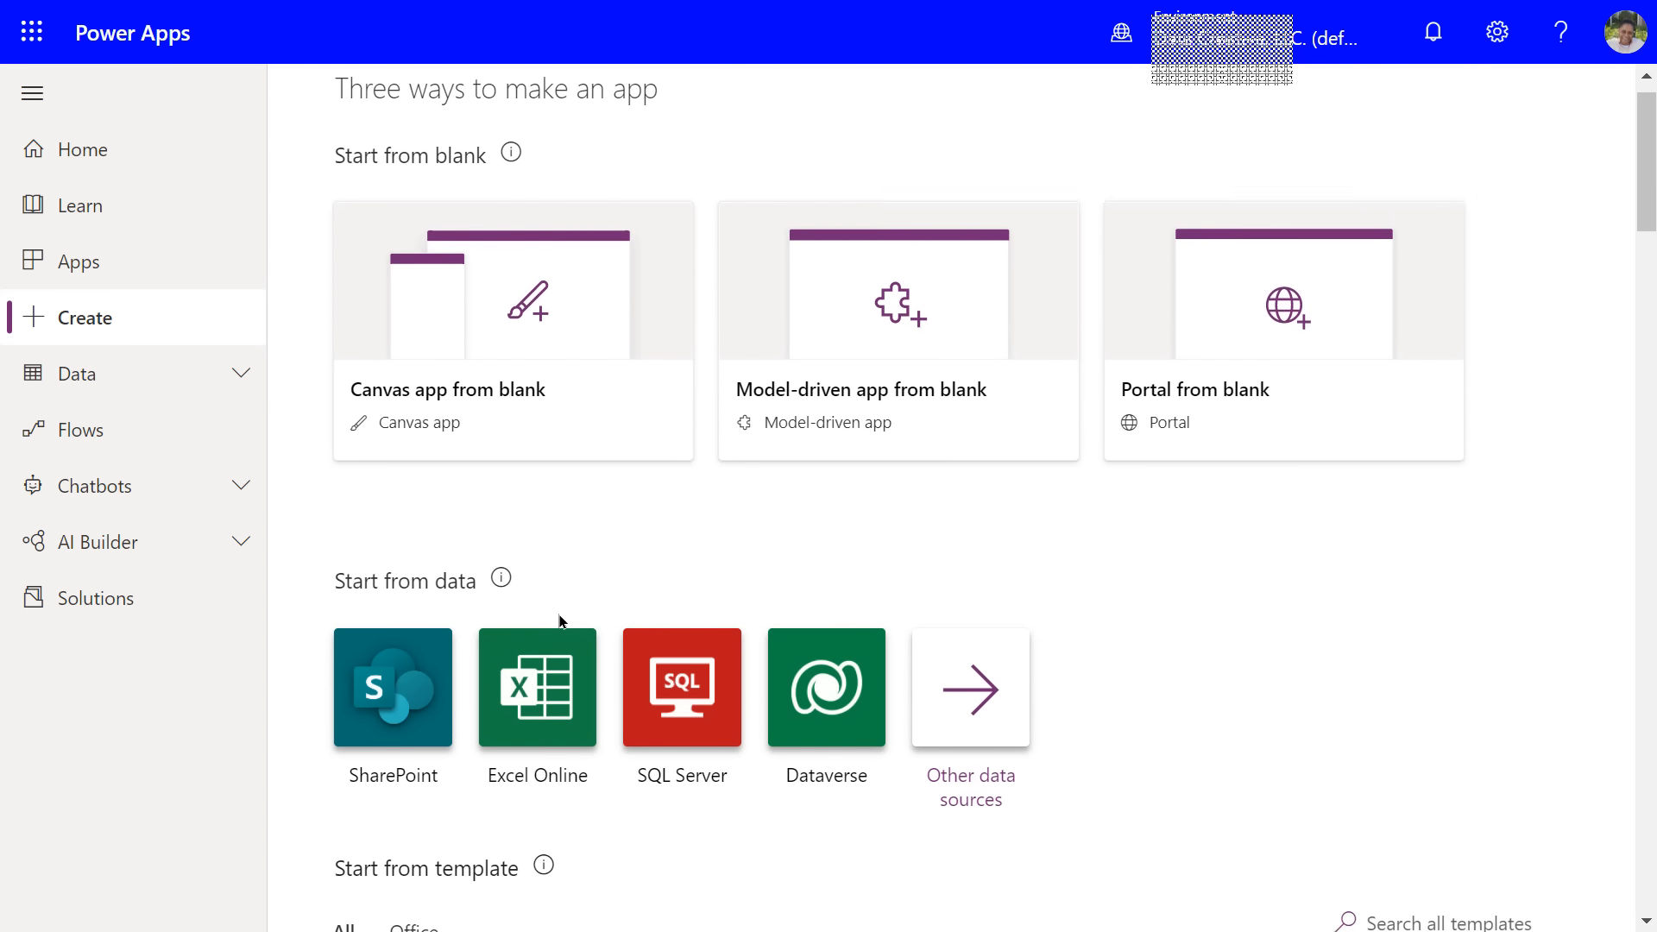
pyautogui.scroll(-1, 554, 576)
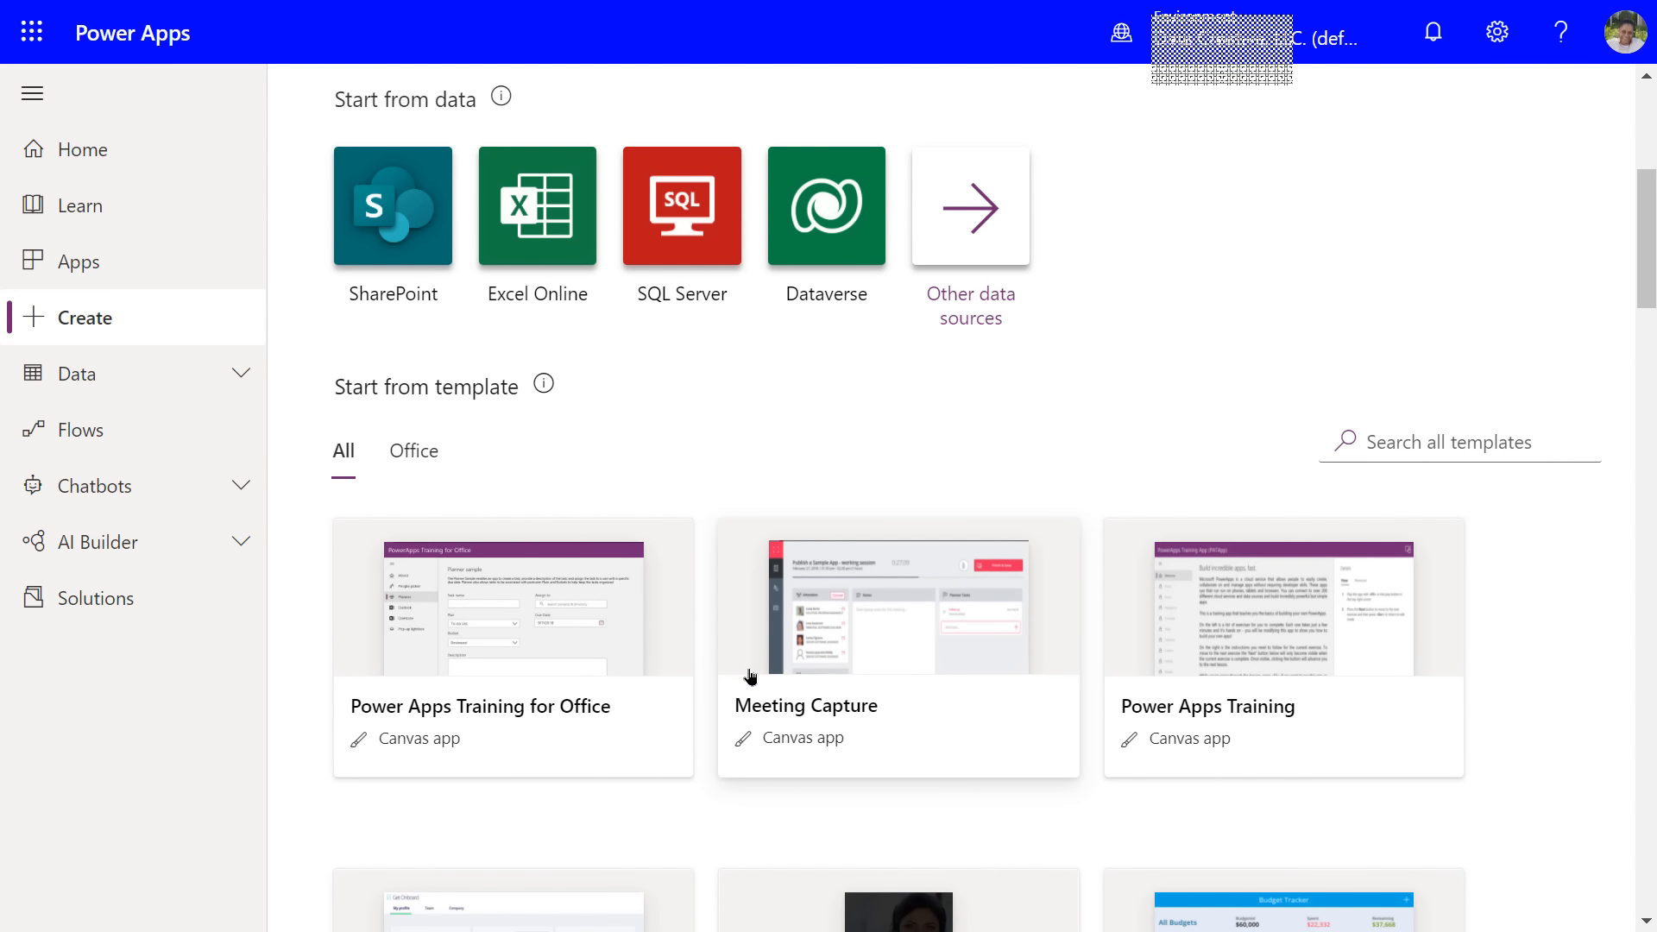
pyautogui.scroll(-3, 756, 676)
pyautogui.scroll(-4, 760, 677)
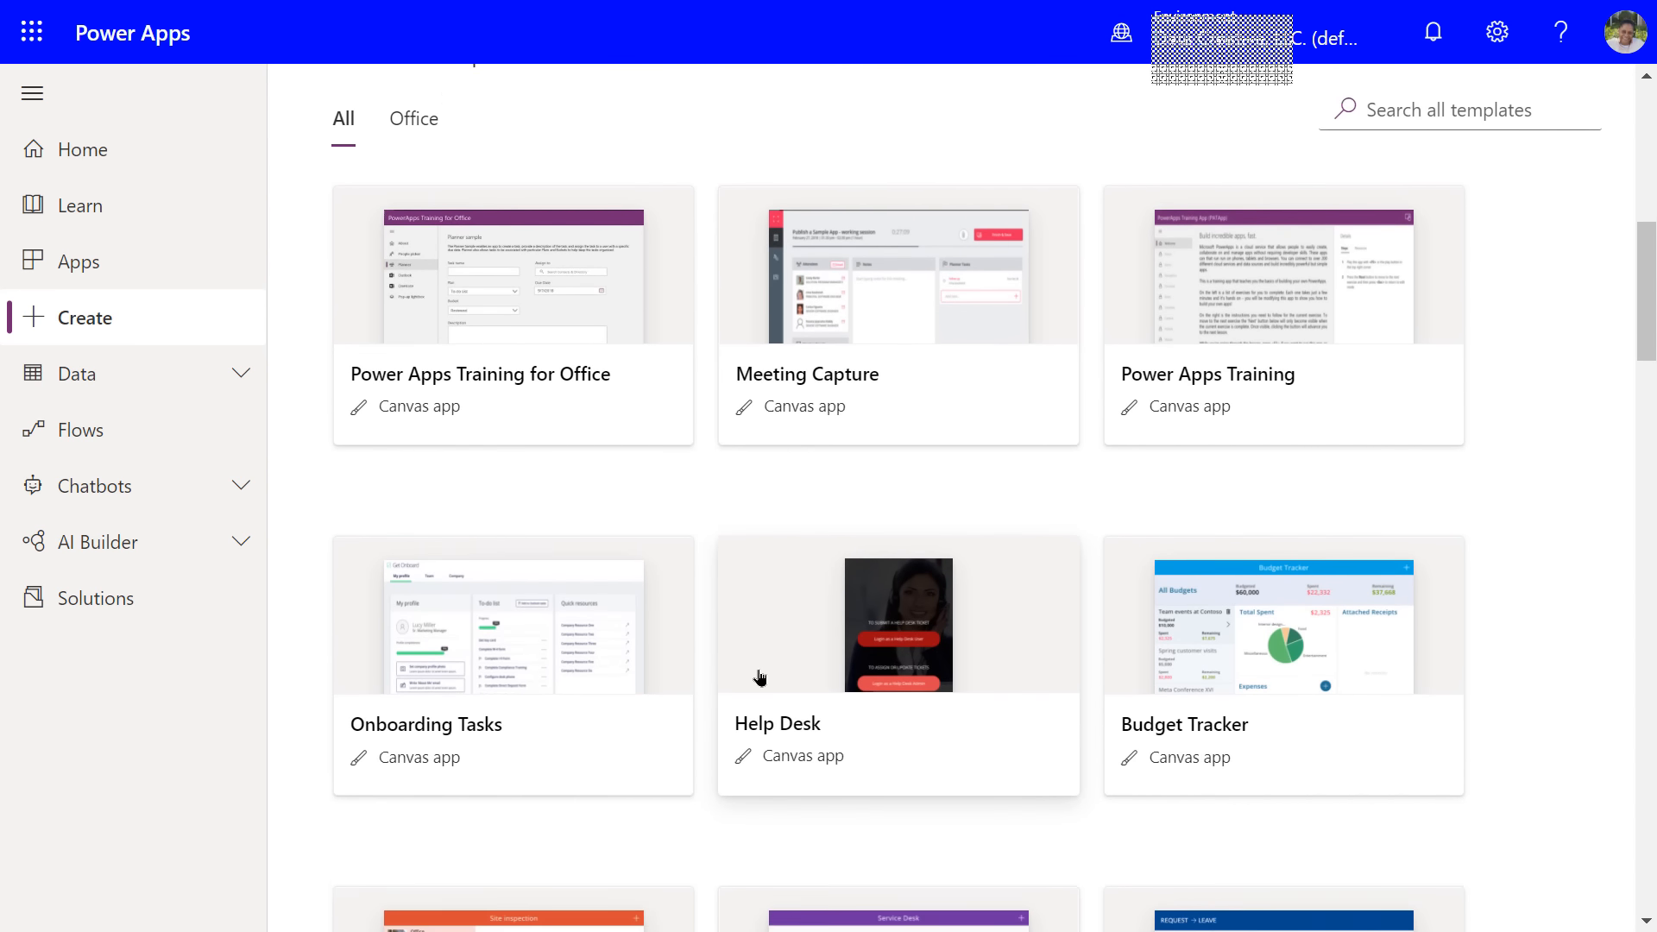
pyautogui.scroll(-2, 759, 676)
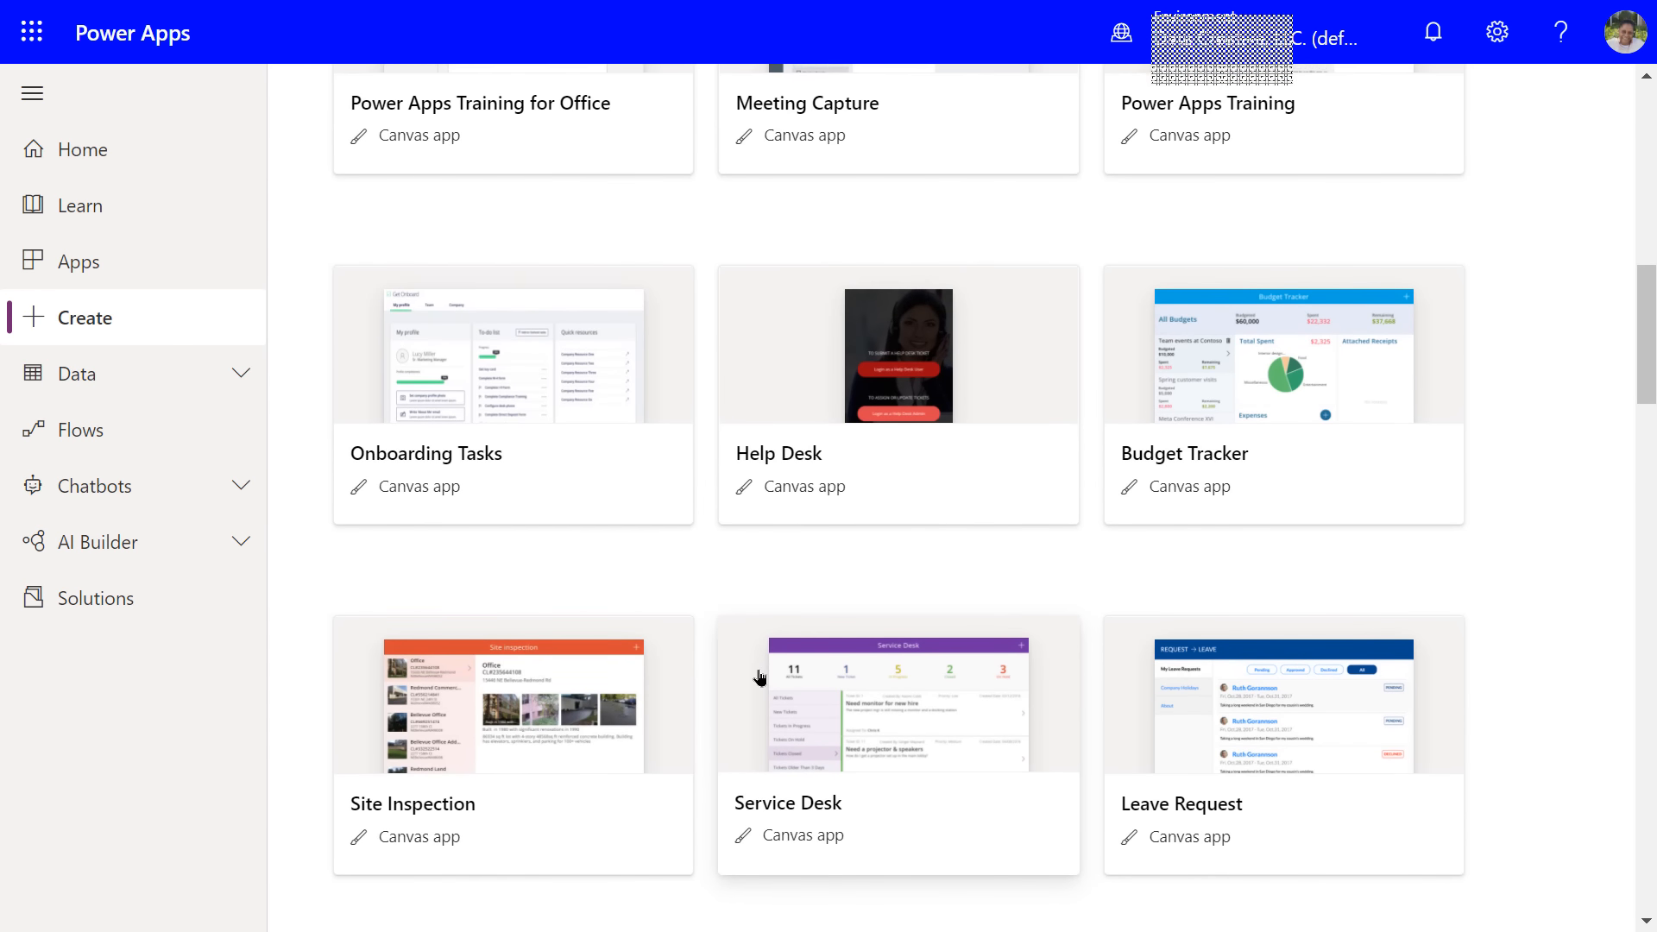
pyautogui.scroll(-3, 759, 671)
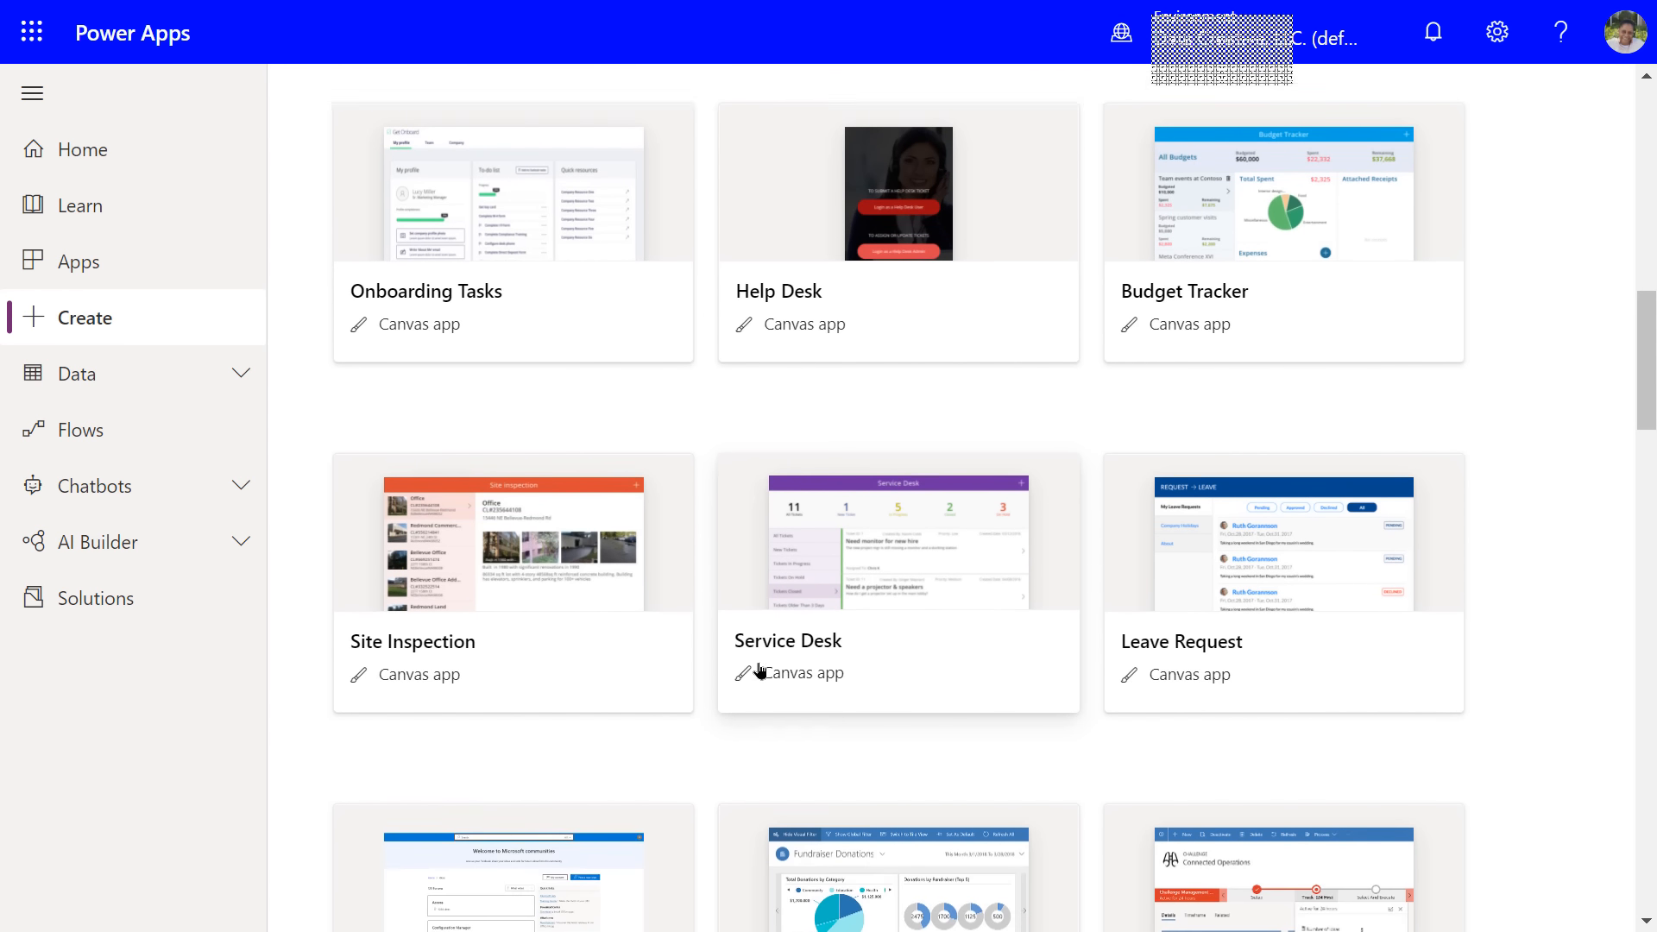
pyautogui.scroll(-2, 756, 671)
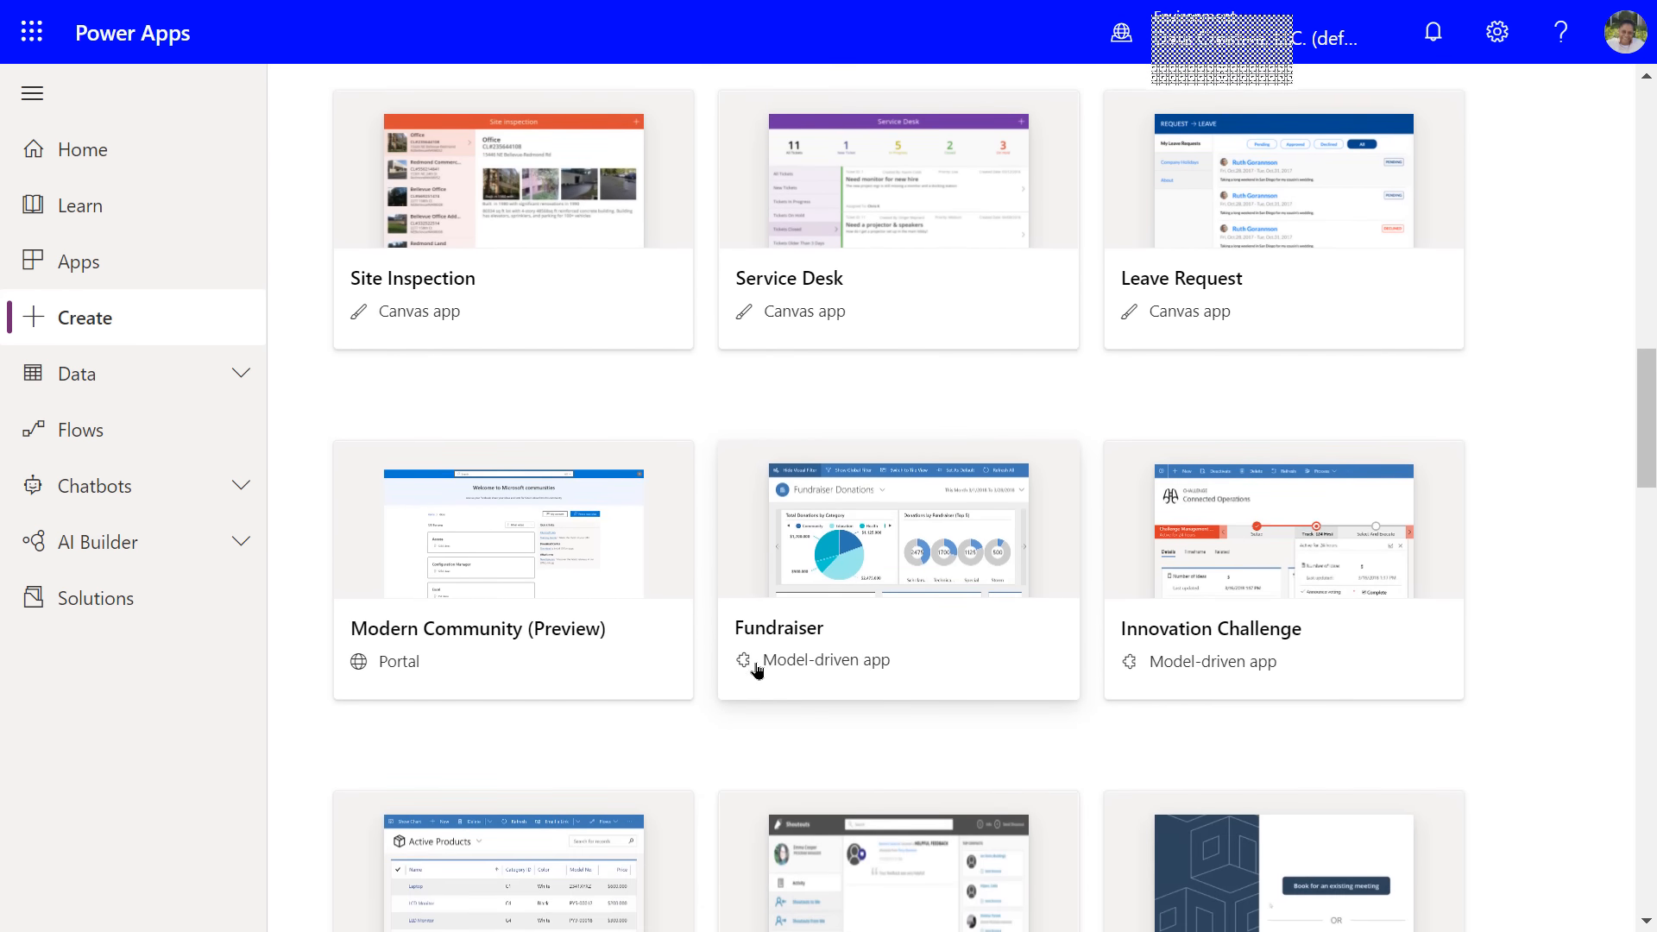
pyautogui.scroll(-2, 756, 670)
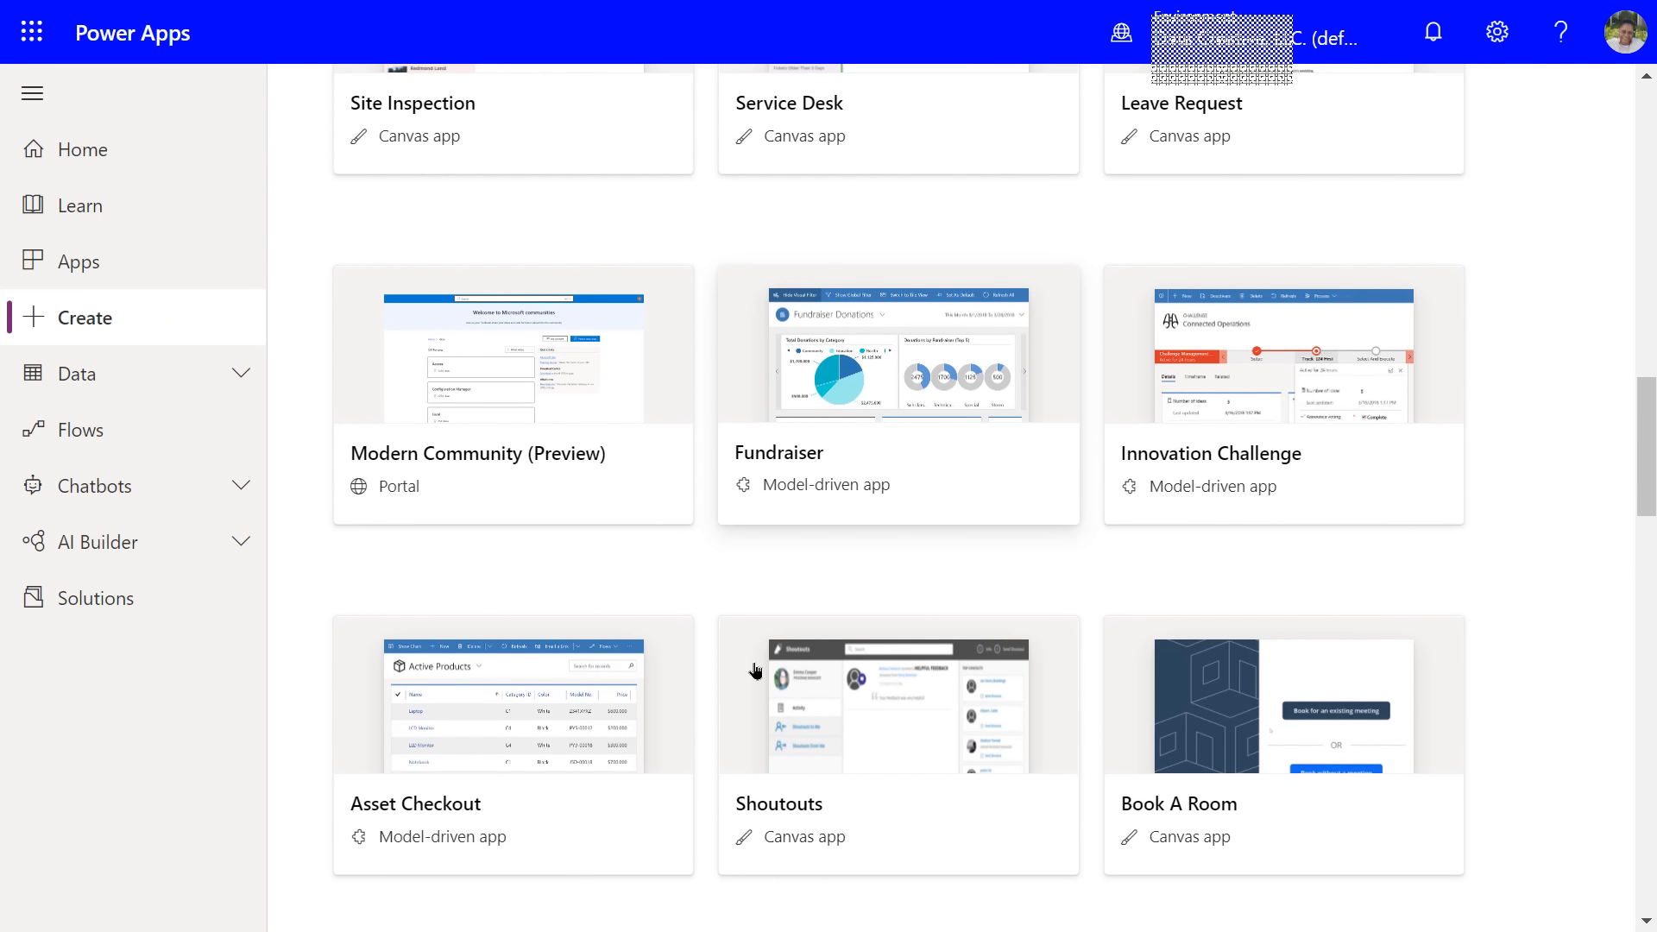
pyautogui.scroll(3, 754, 671)
pyautogui.scroll(3, 746, 665)
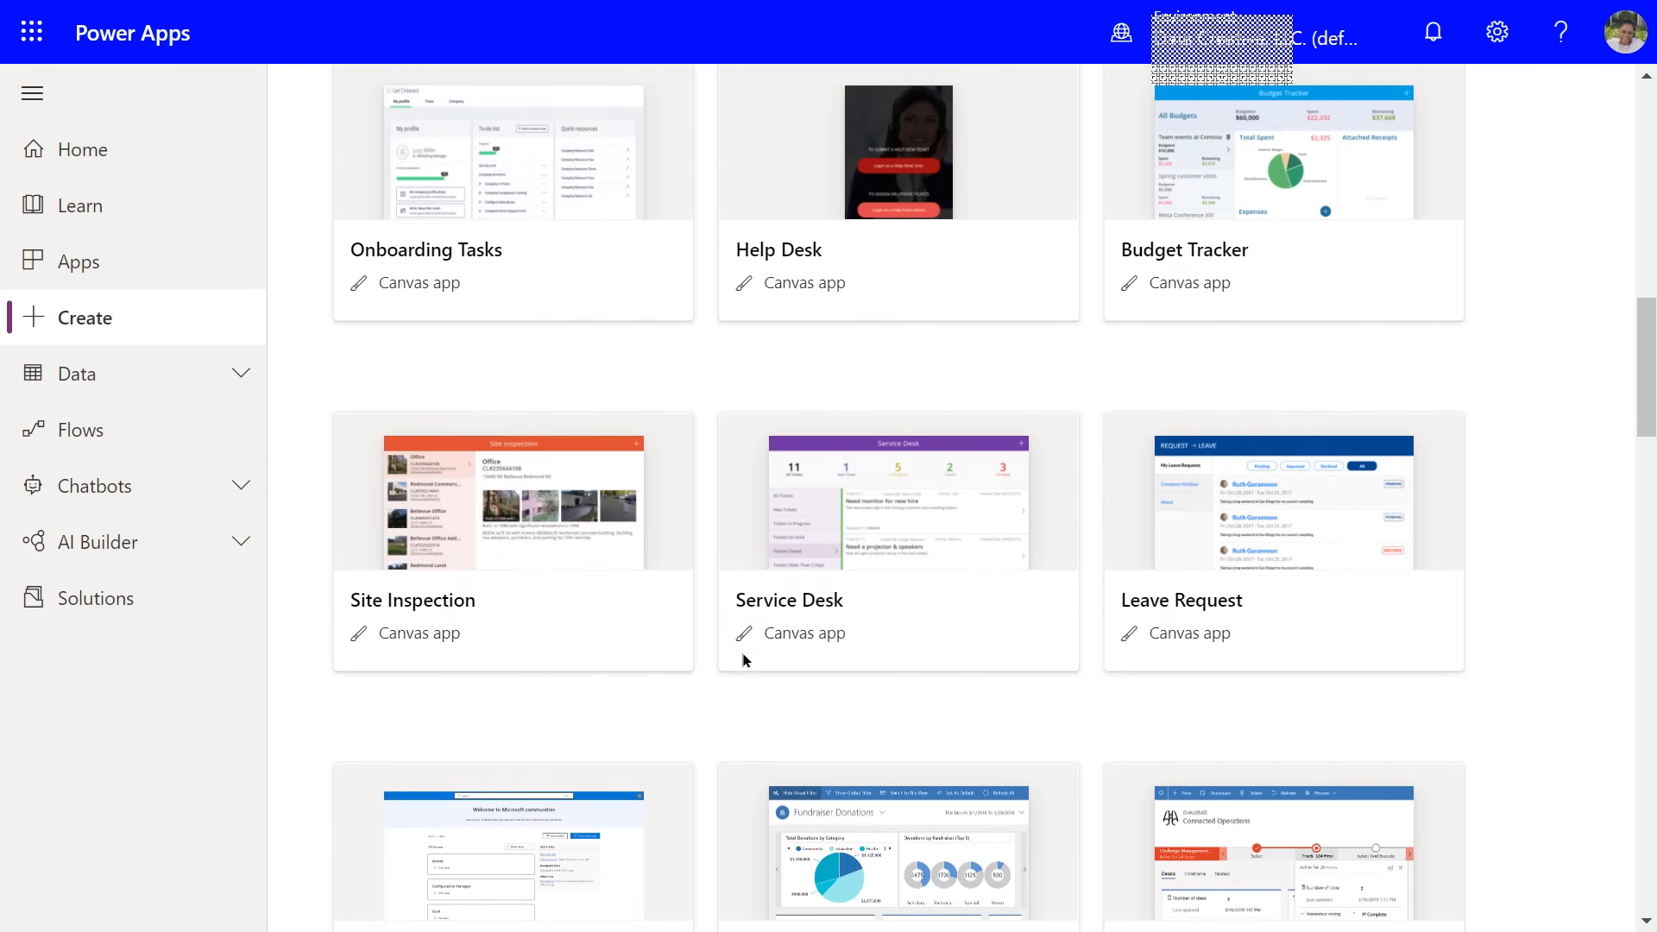
pyautogui.scroll(5, 742, 658)
pyautogui.scroll(3, 774, 653)
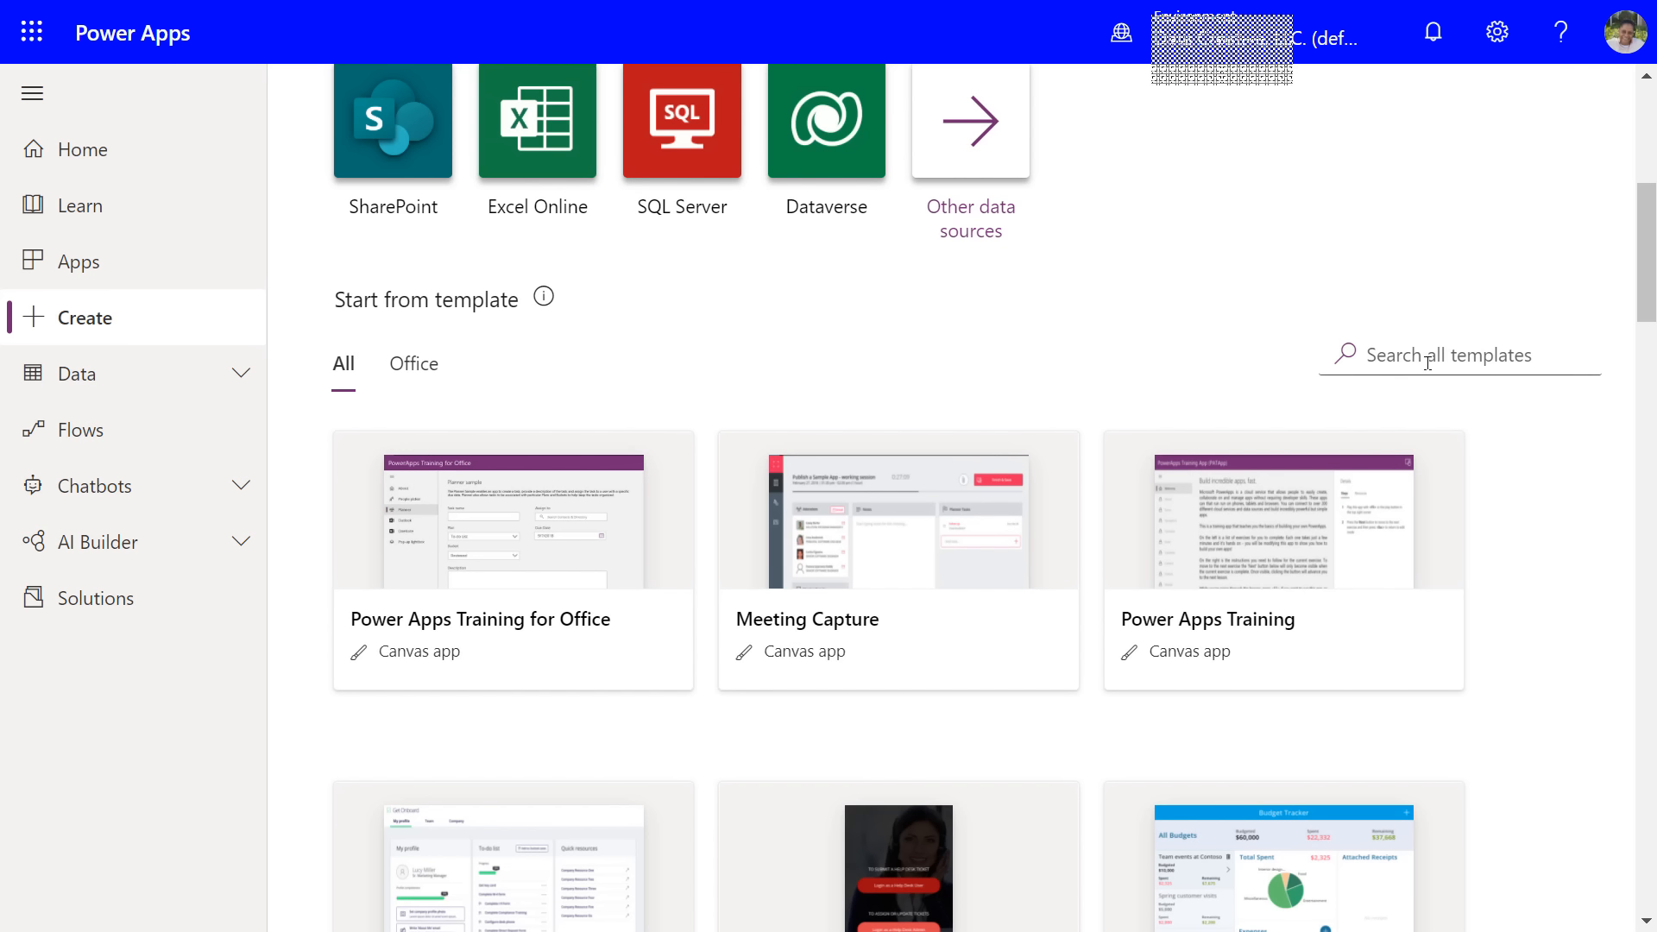
# - Search the templates for "inventory" and open the Inventory Management canvas app template
pyautogui.click(1372, 355)
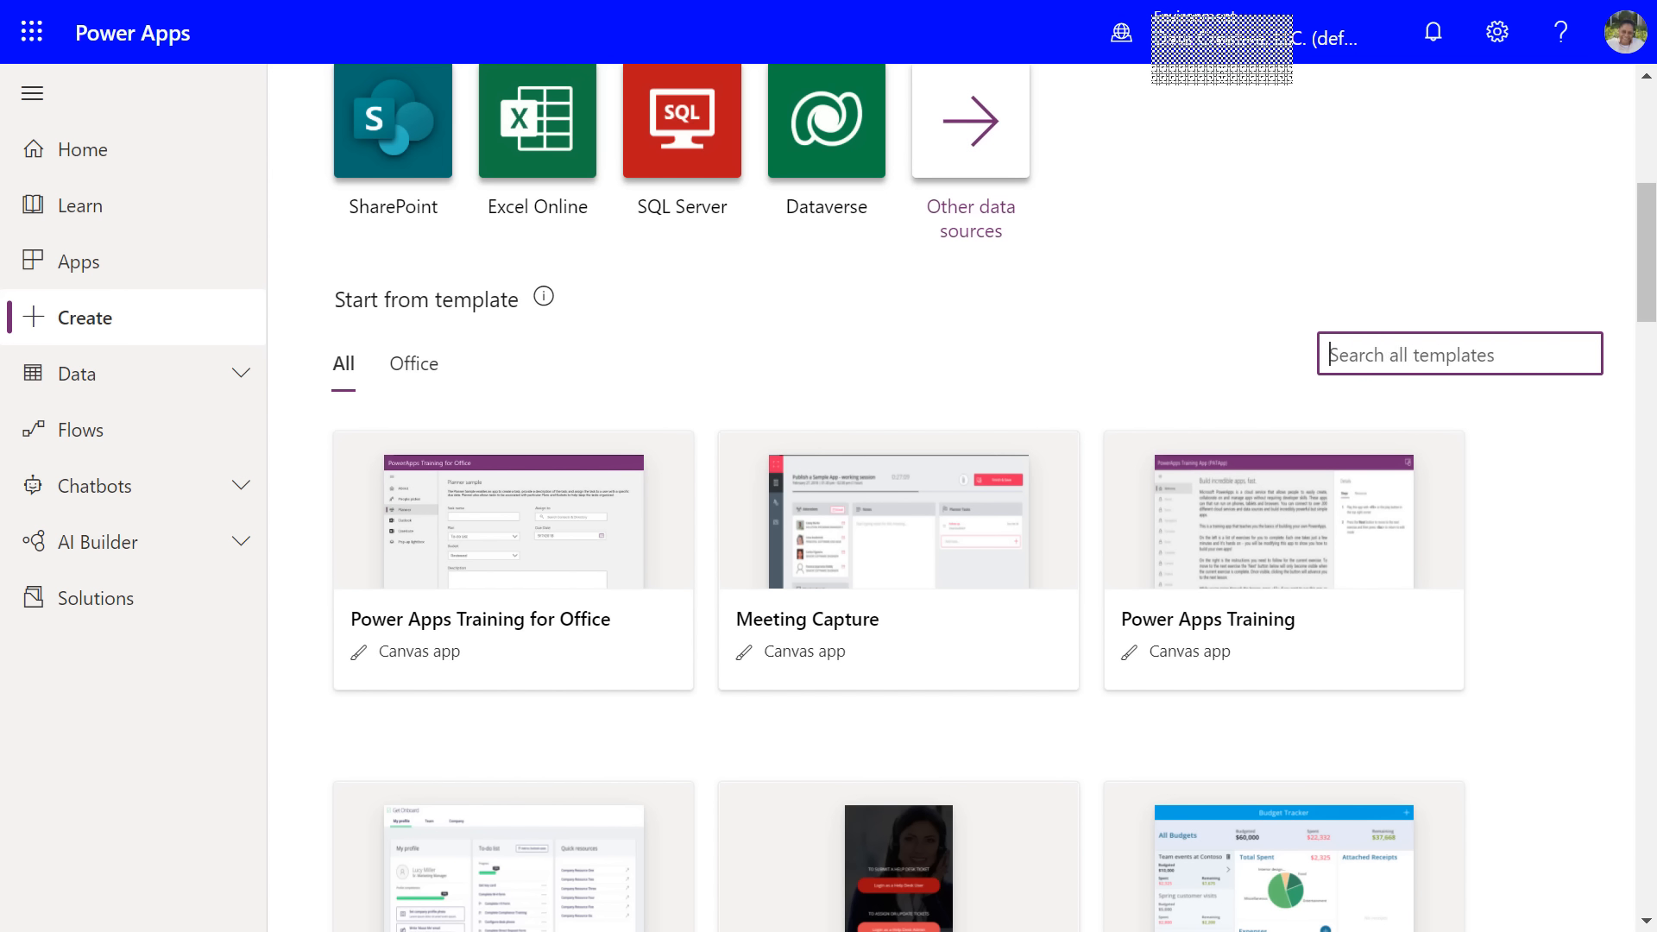
pyautogui.write('inventory')
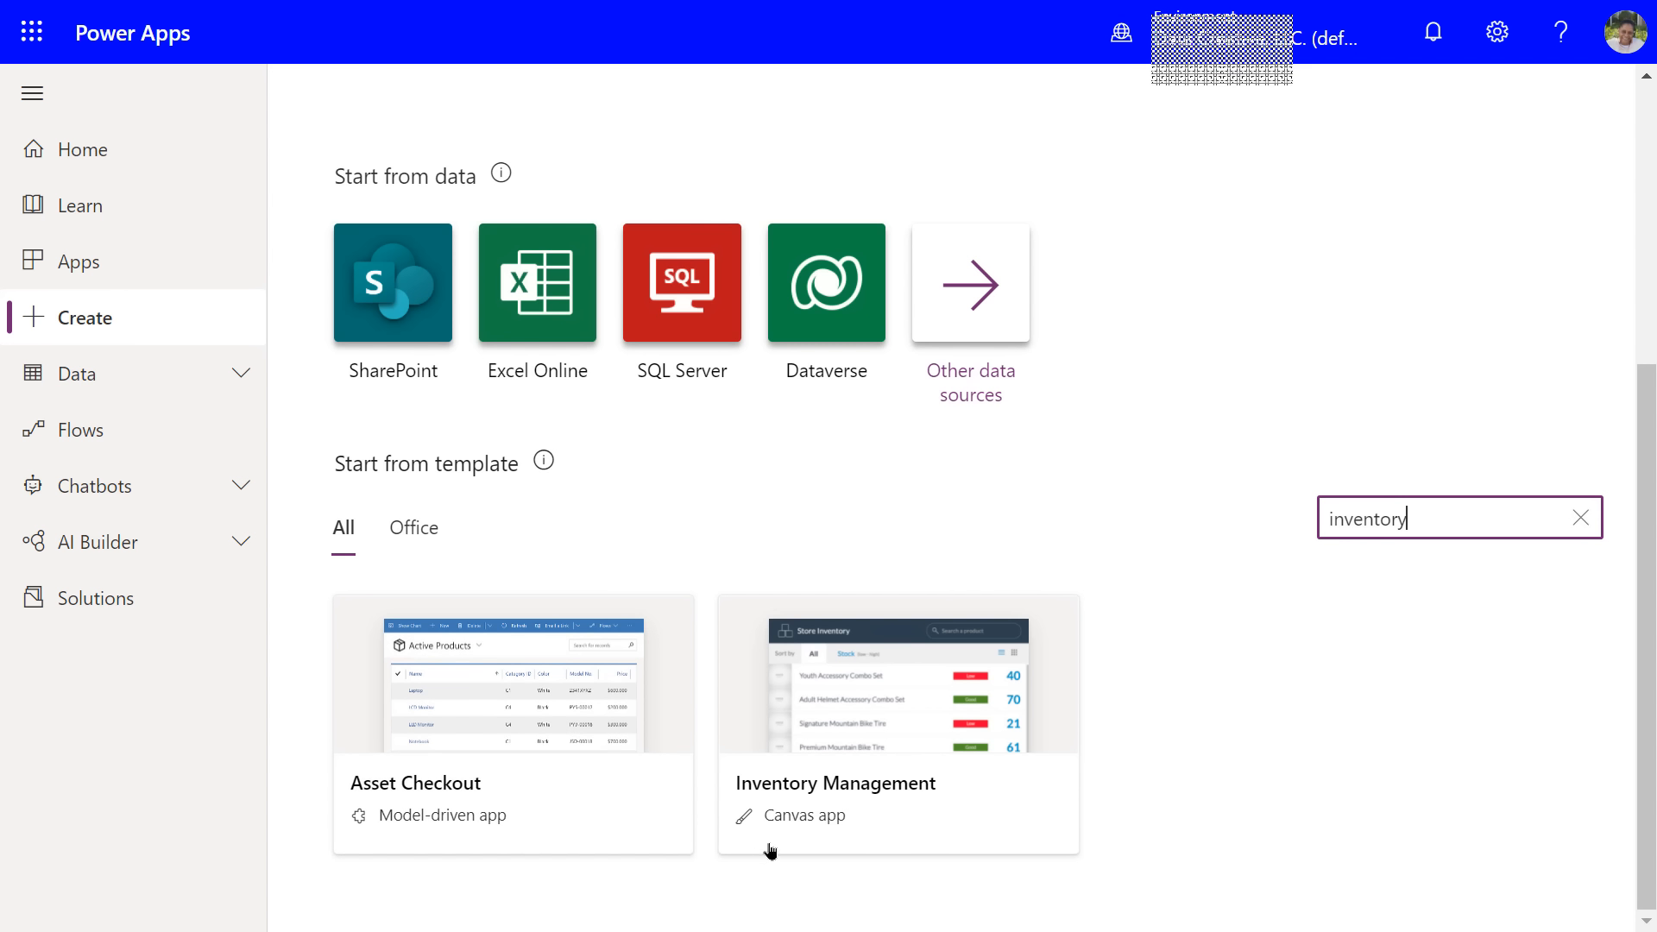
pyautogui.click(856, 789)
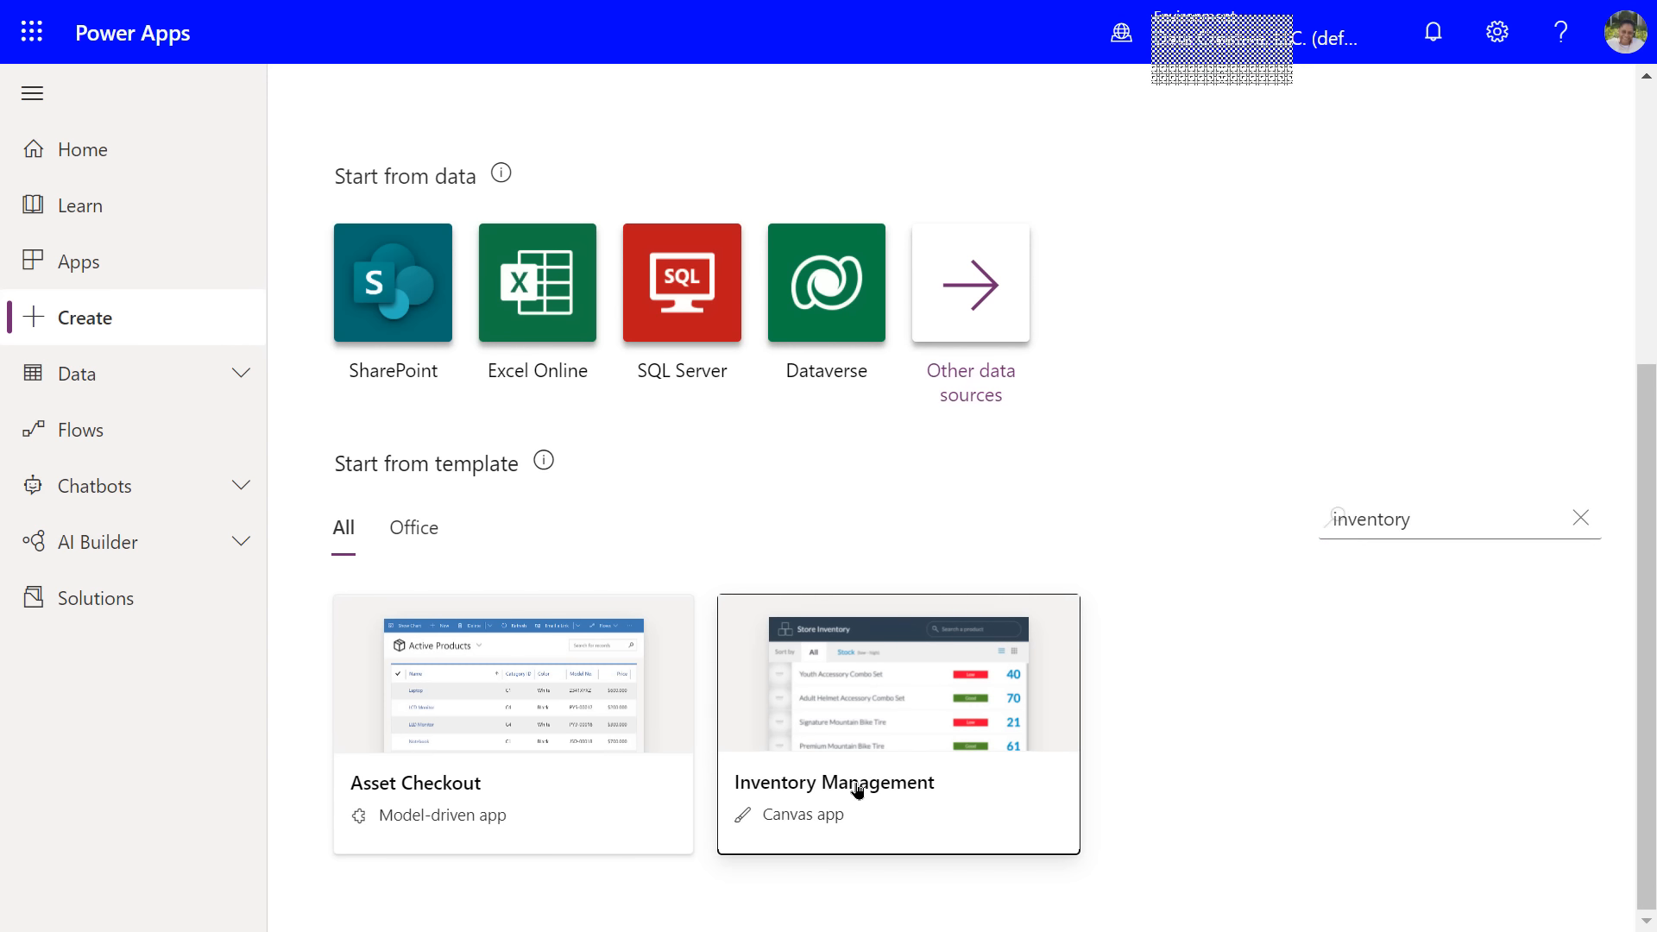
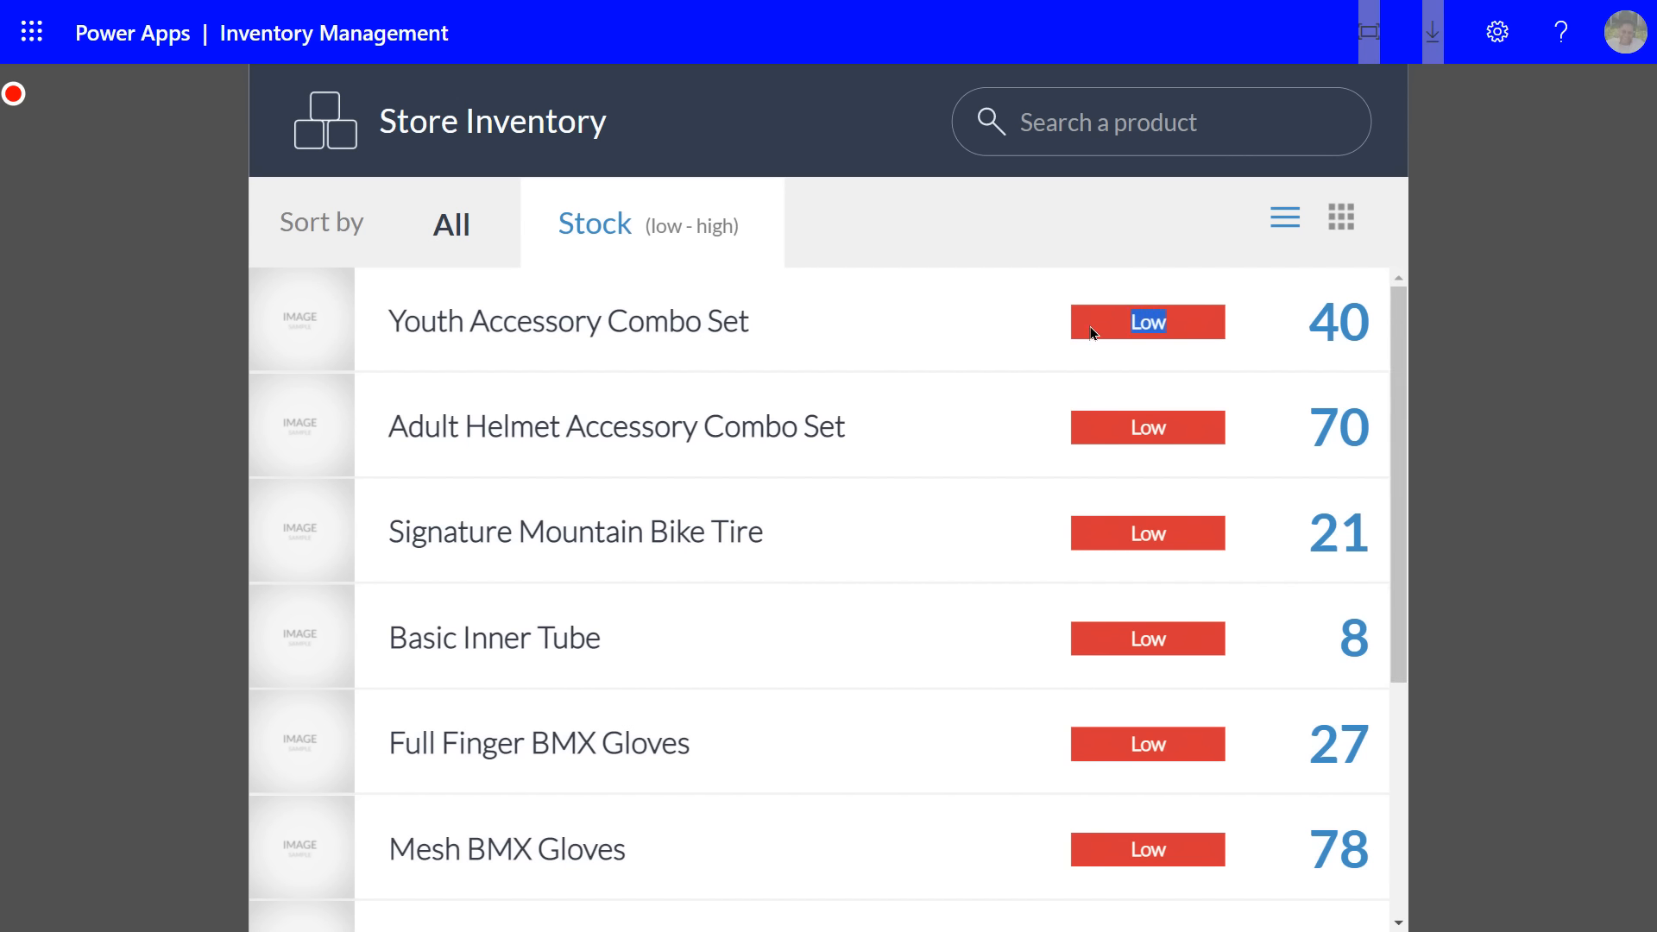
# - In the template preview, restock the Youth Accessory Combo Set, return to the store inventory, and close the preview
pyautogui.click(664, 338)
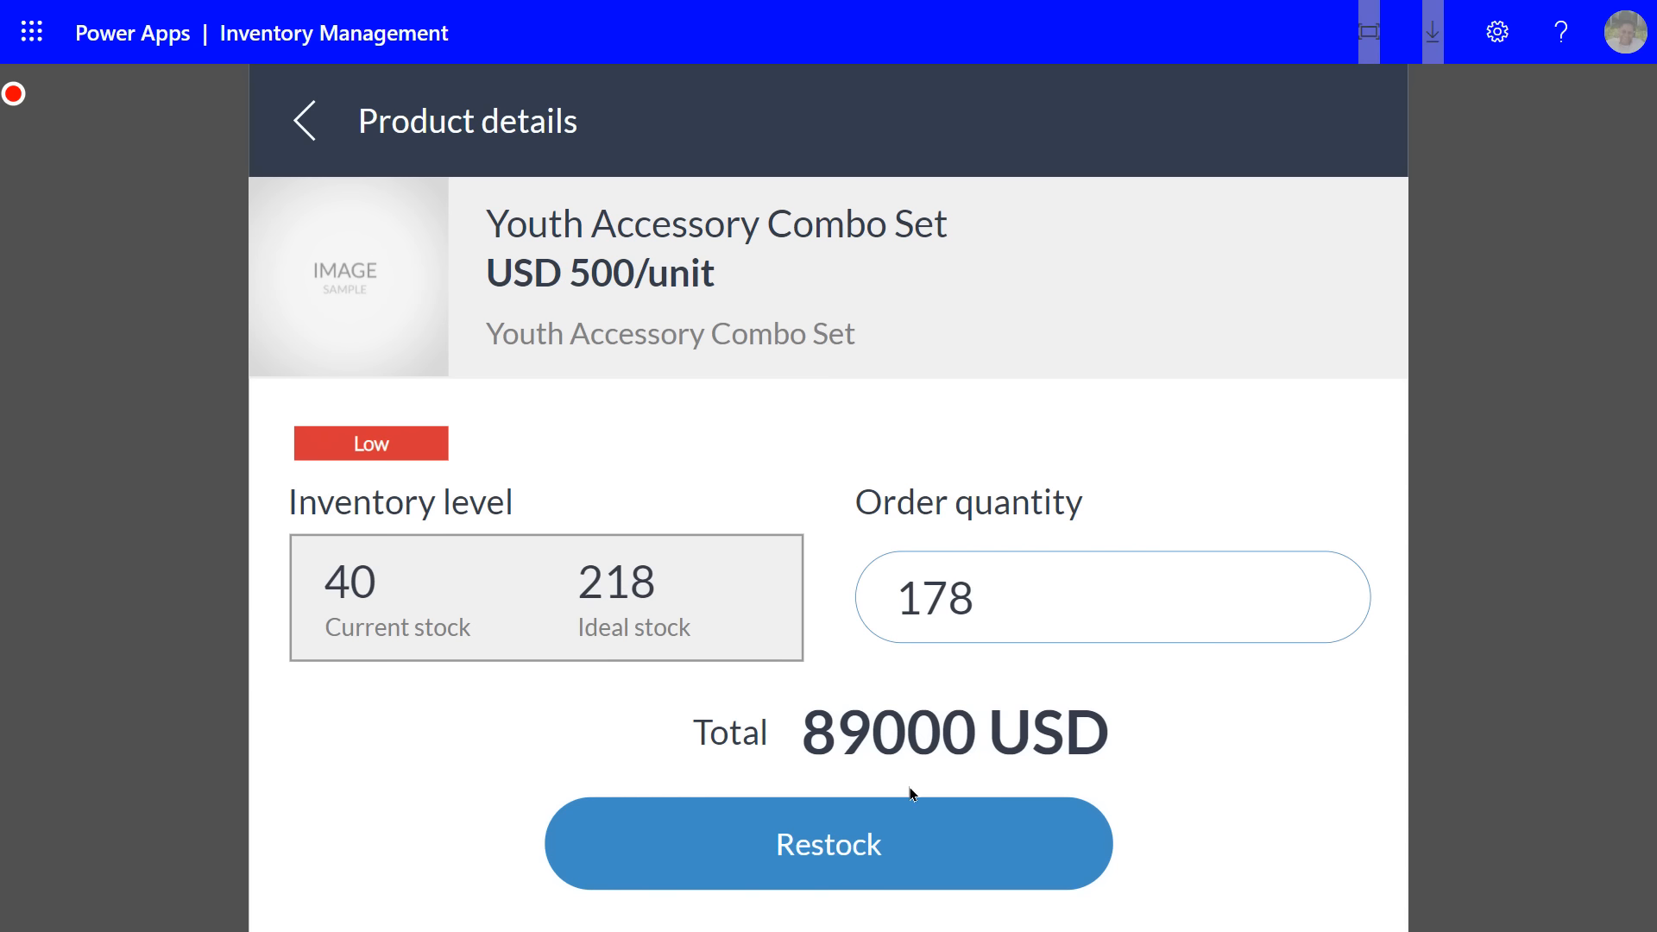
pyautogui.click(826, 851)
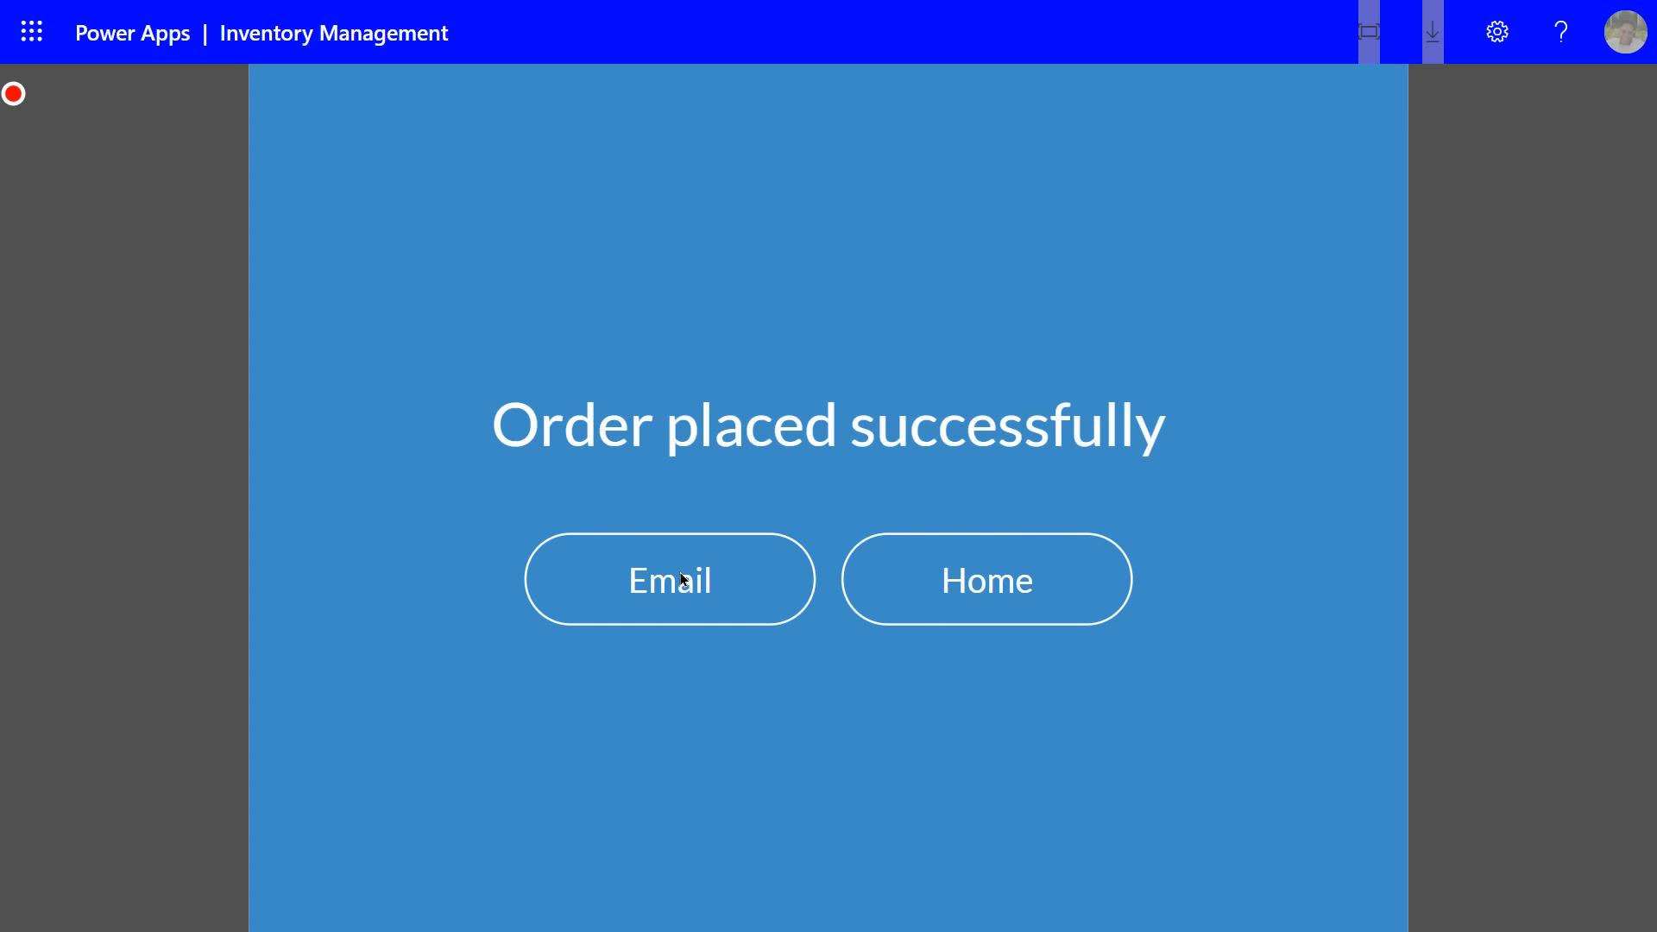
pyautogui.click(995, 589)
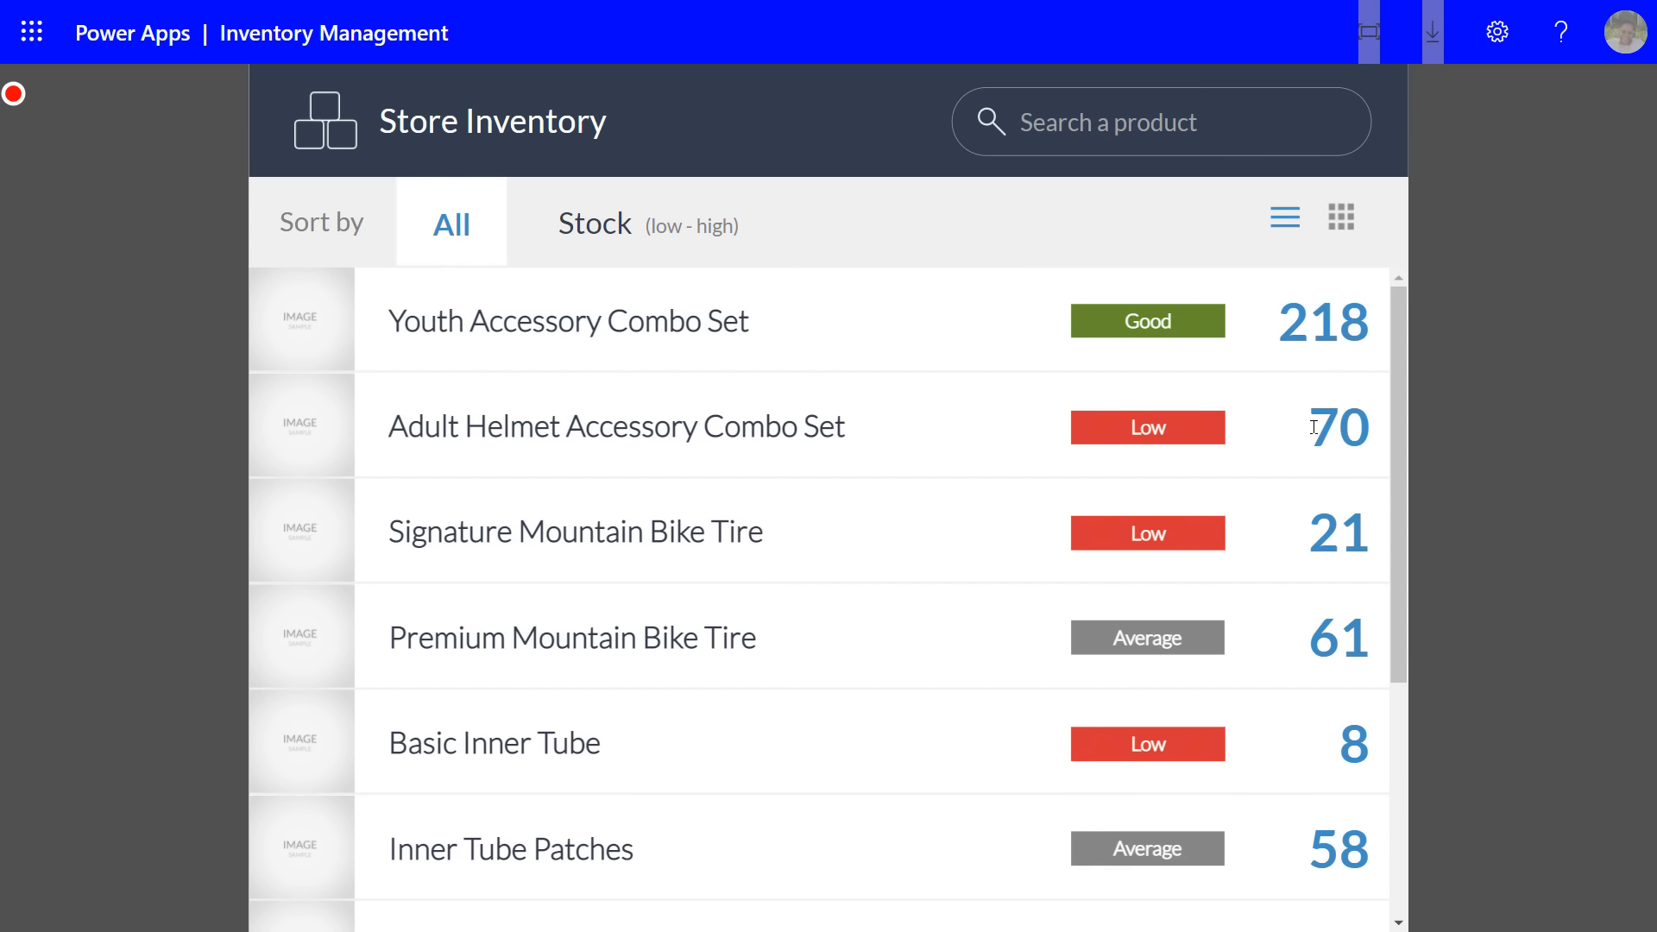
pyautogui.hotkey('ctrl', 'w')
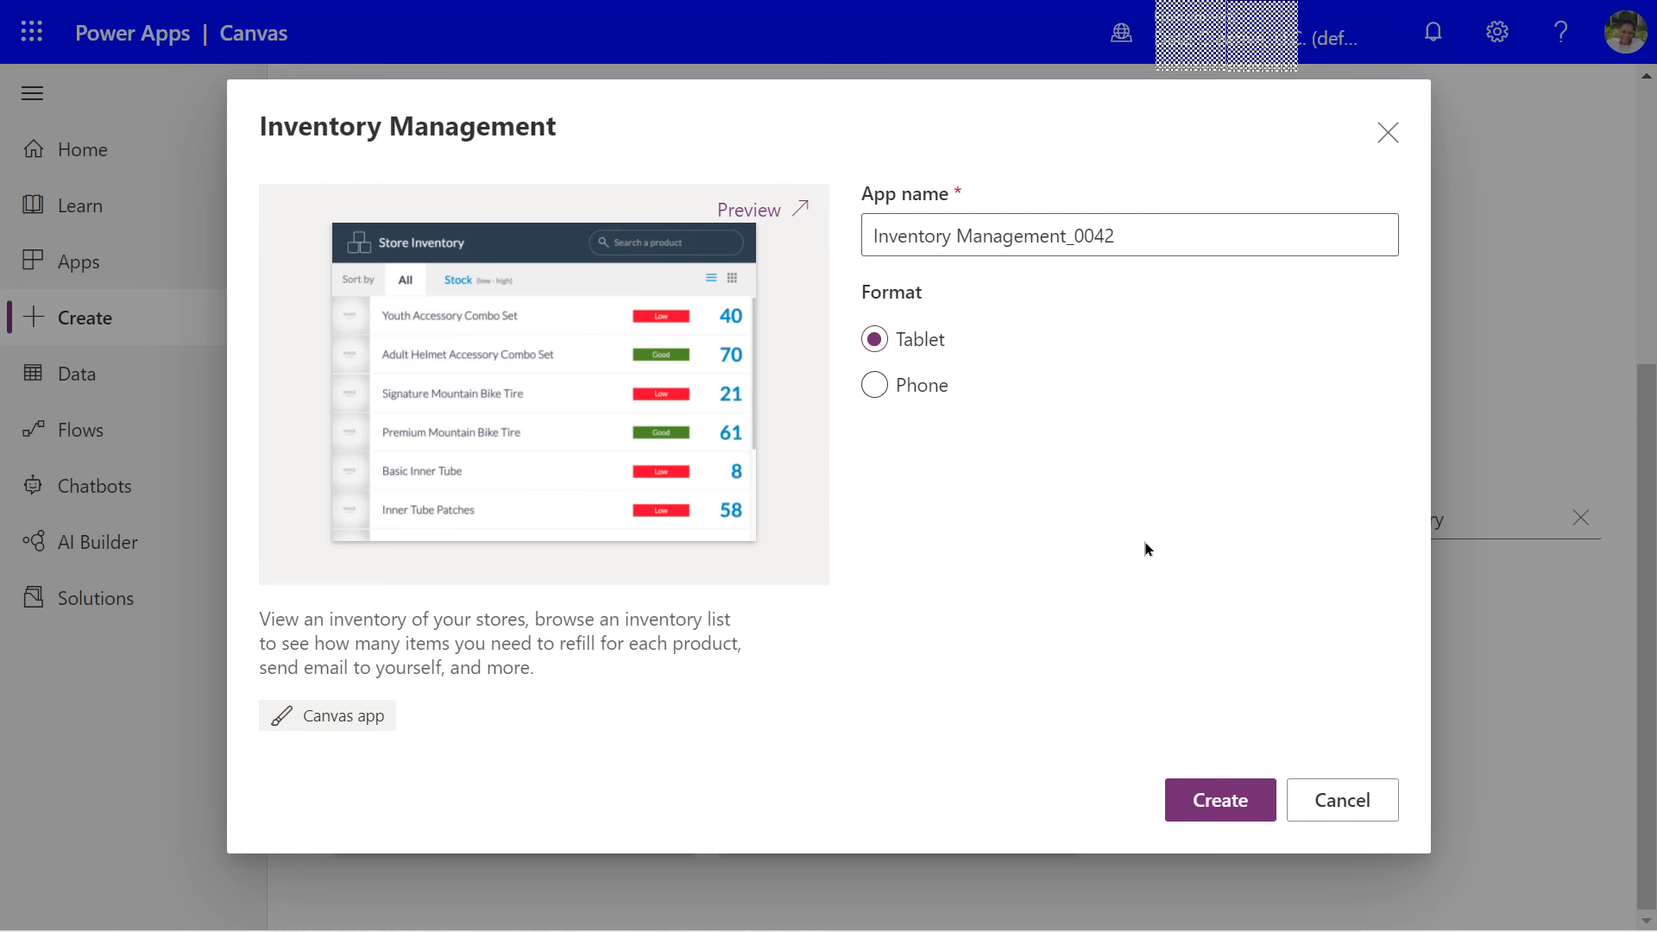
# - Create the app Inventory Management_0042 in Tablet format from the template and dismiss the studio's opening dialogs
pyautogui.click(1220, 803)
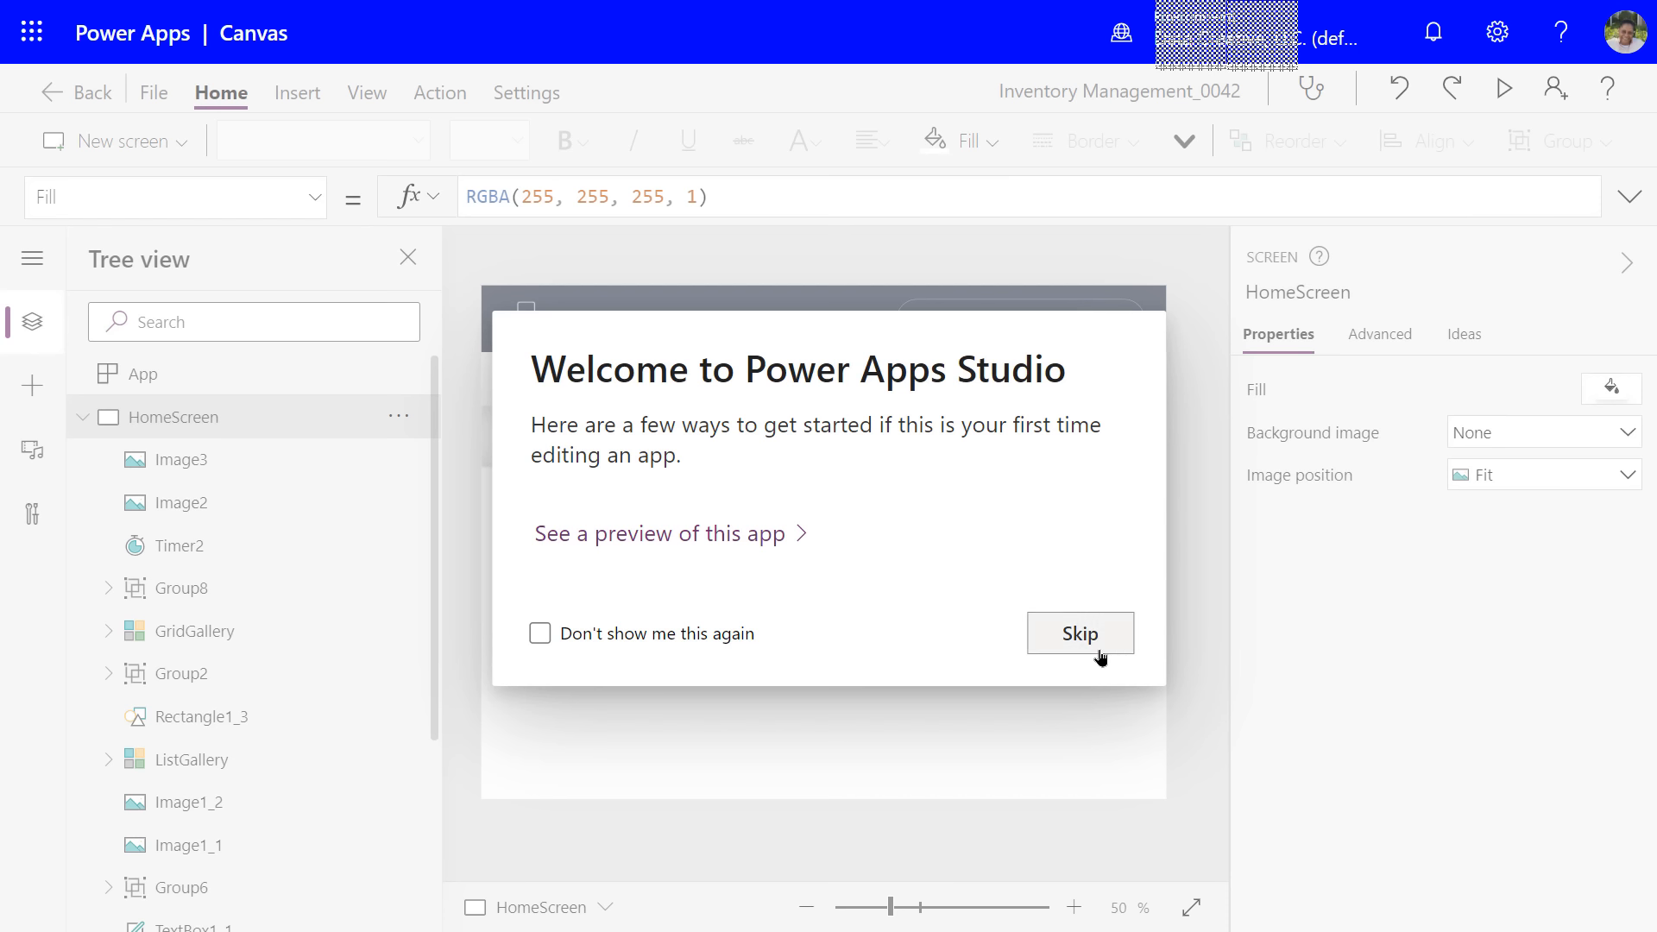
pyautogui.click(1066, 645)
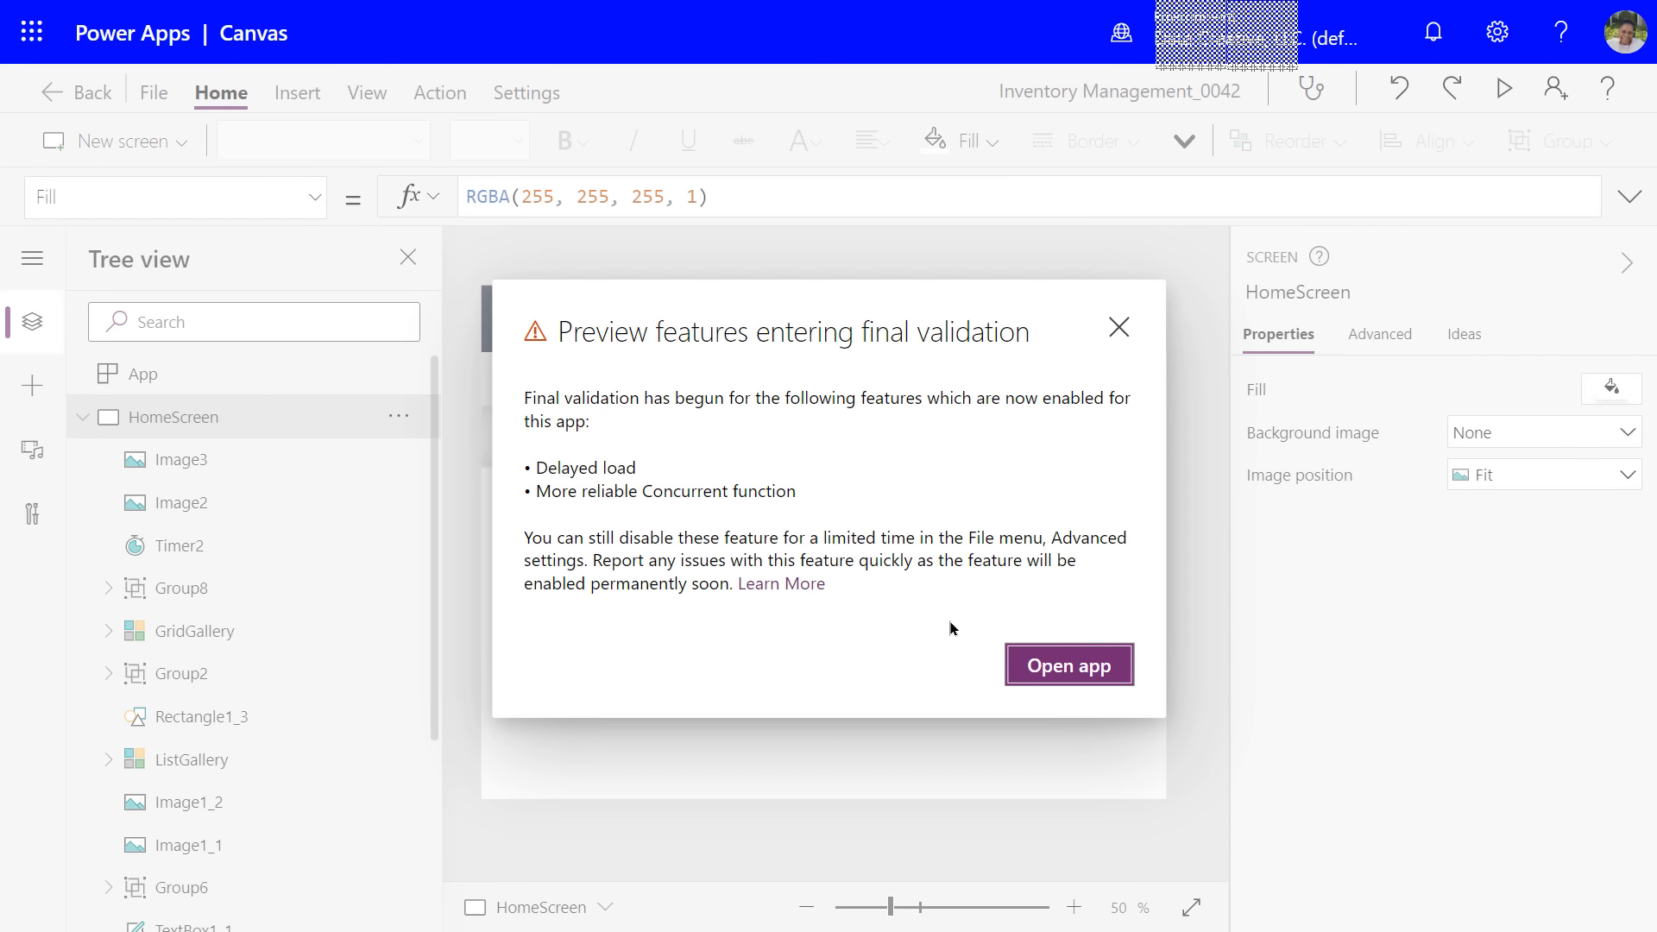
pyautogui.click(1069, 666)
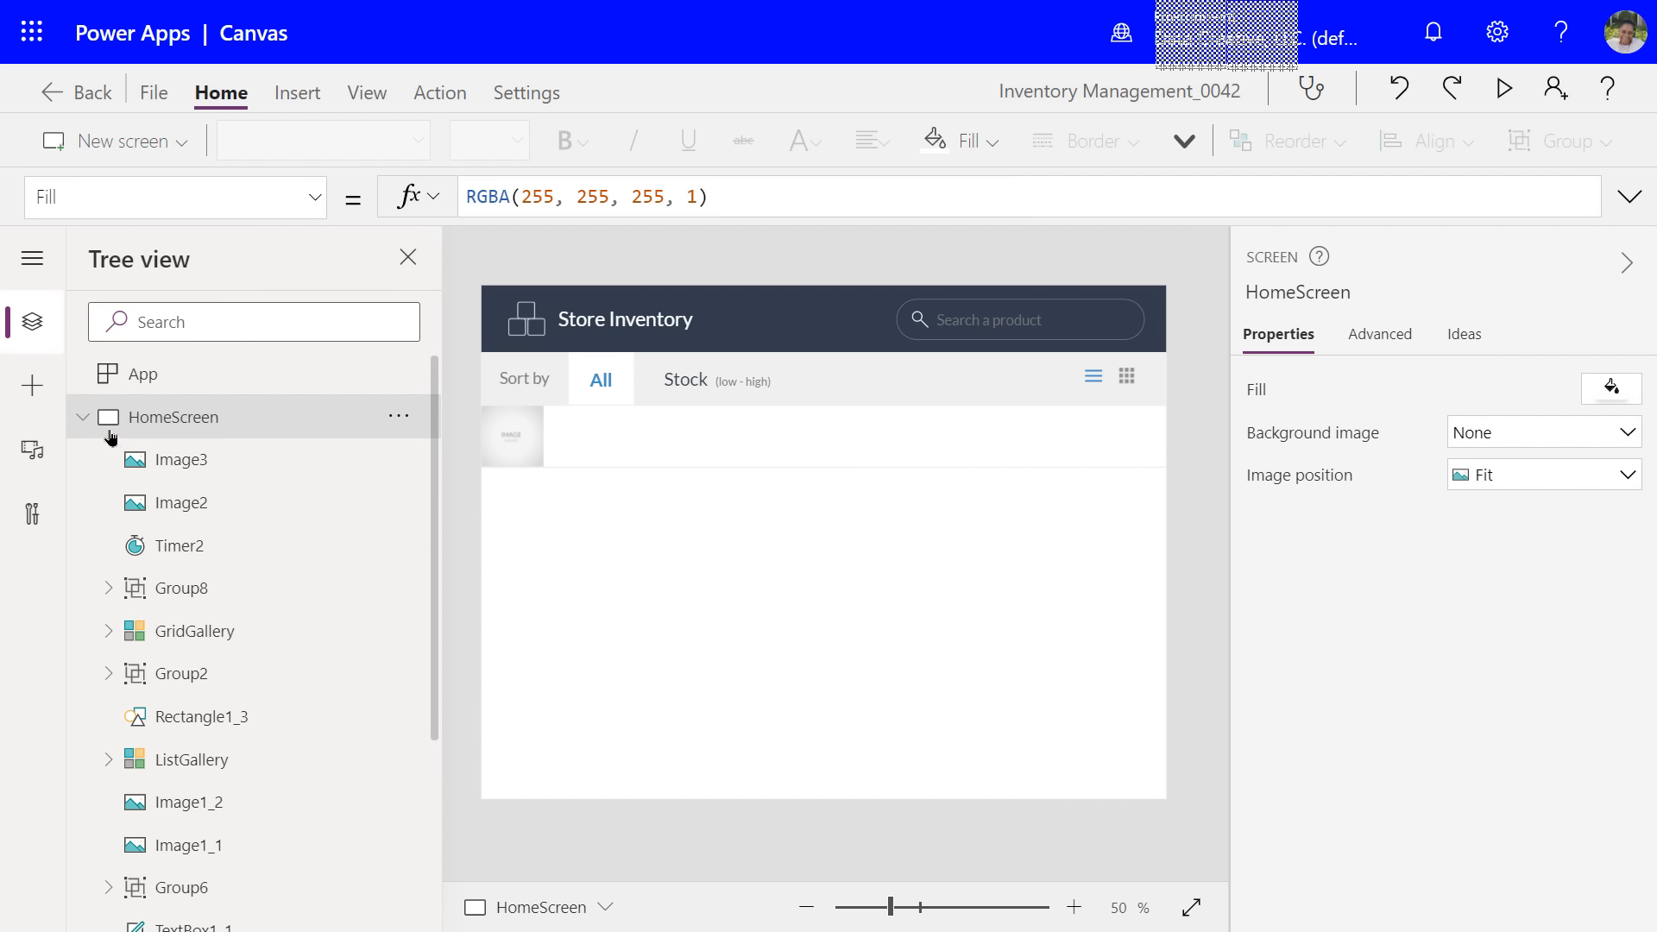
# - Examine the app's screens and the controls within HomeScreen in the tree
pyautogui.click(83, 419)
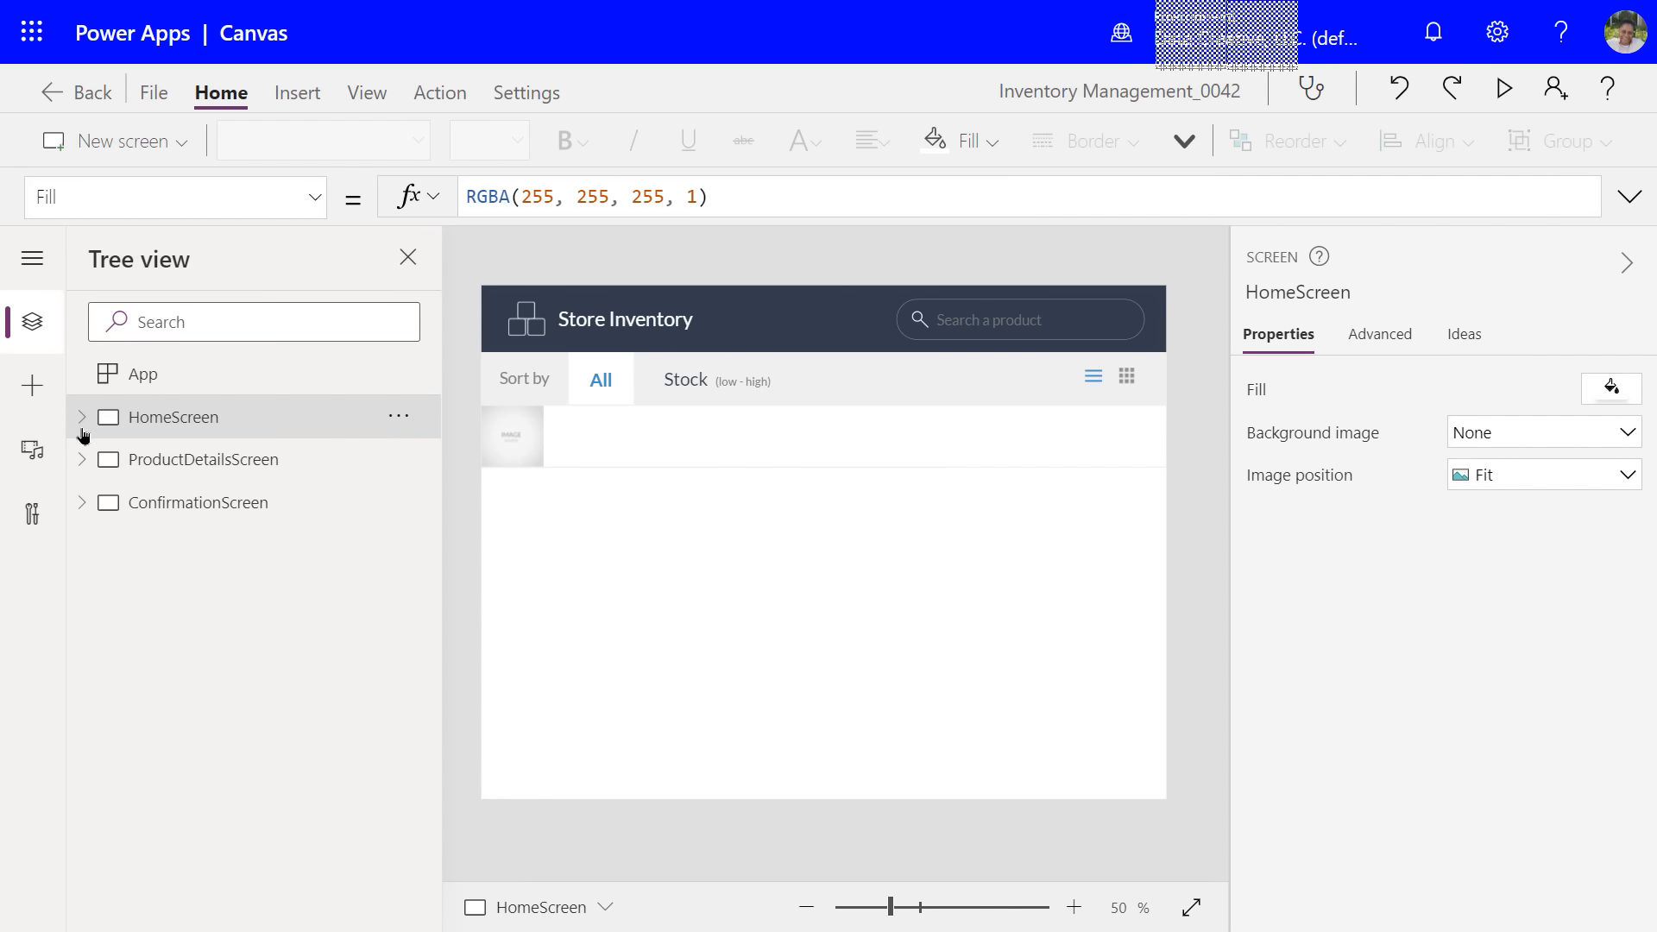
pyautogui.click(80, 416)
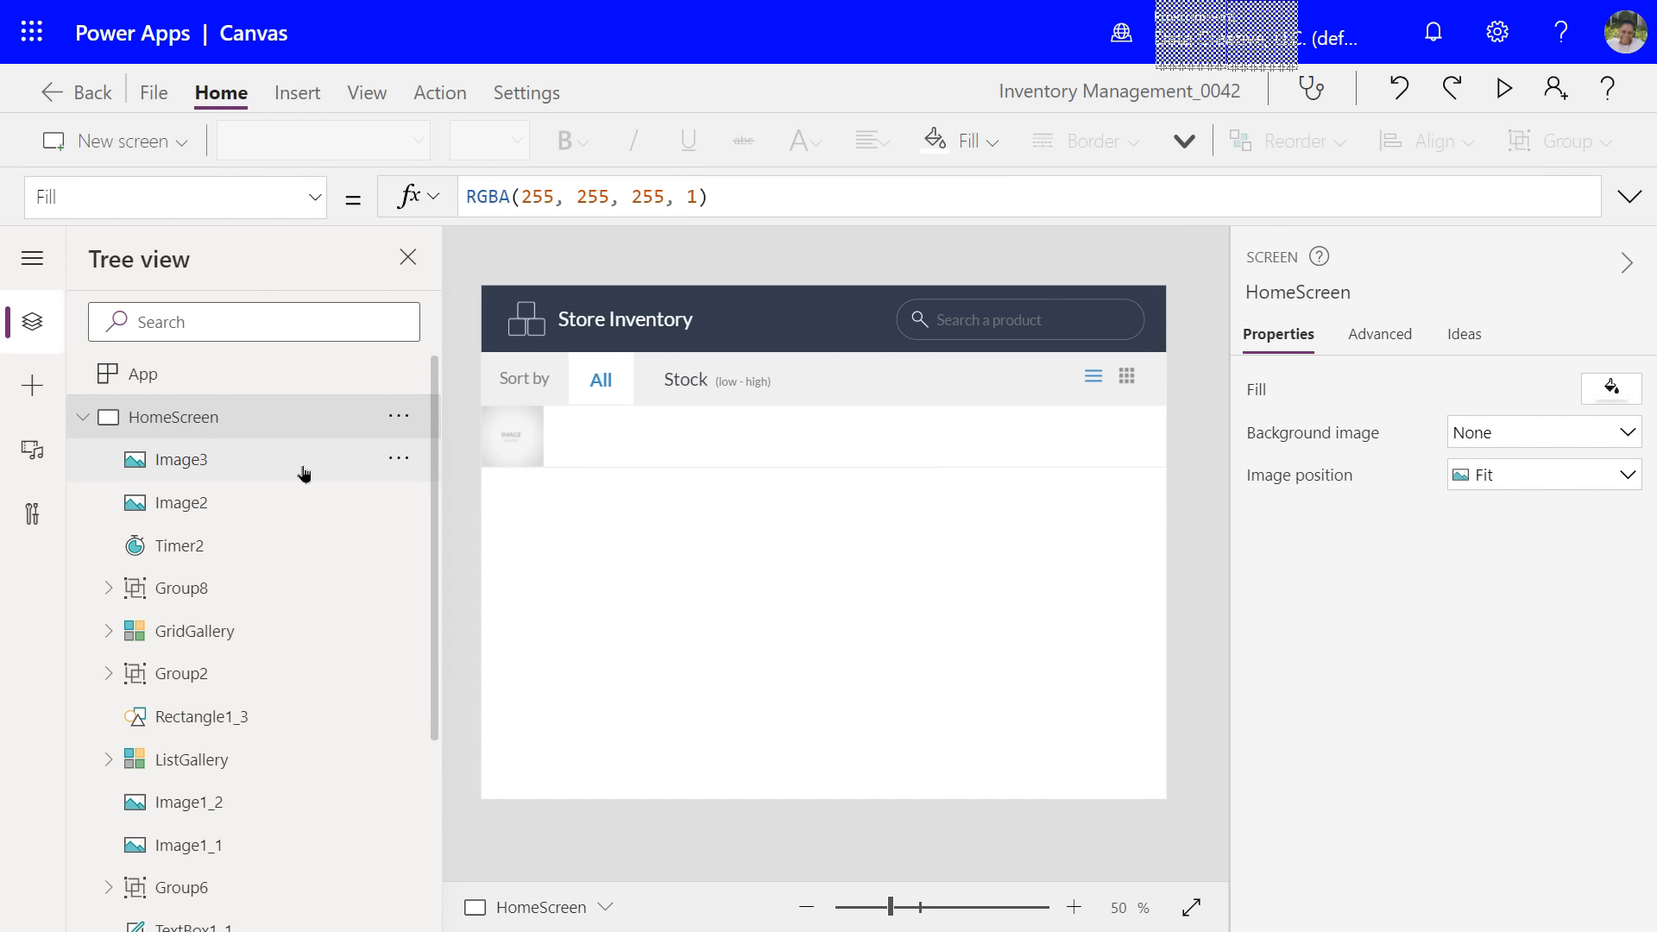
pyautogui.scroll(-1, 304, 473)
pyautogui.scroll(-2, 304, 474)
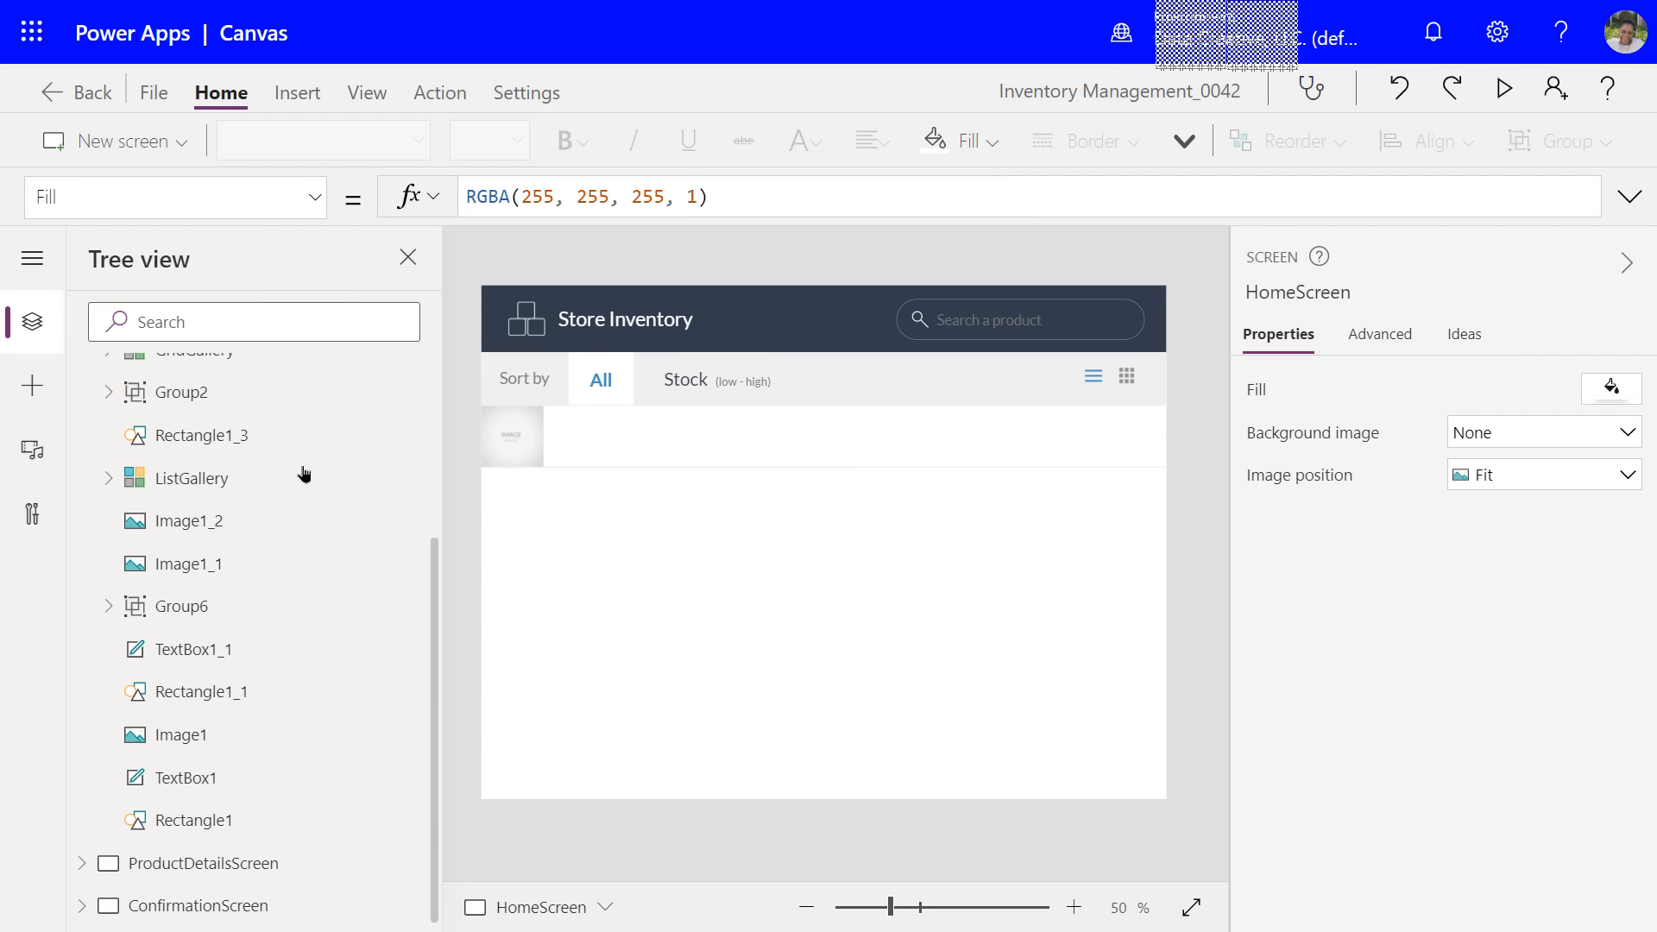
# - Examine the controls within ProductDetailsScreen in the tree, with HomeScreen collapsed
pyautogui.scroll(3, 304, 474)
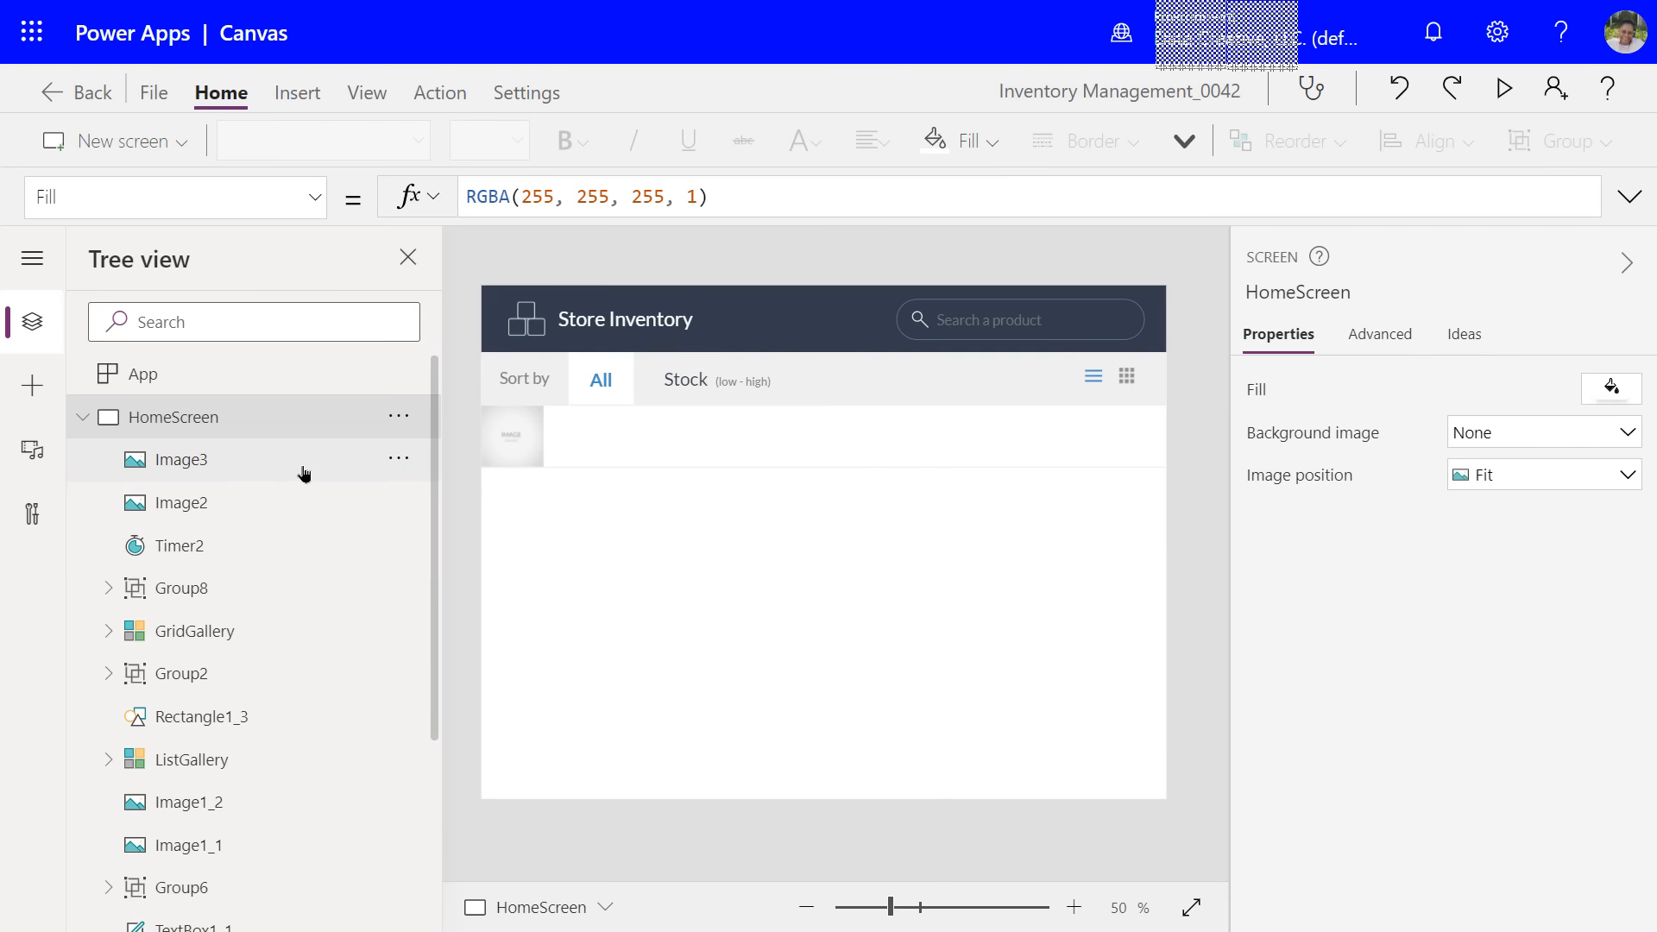
pyautogui.click(82, 418)
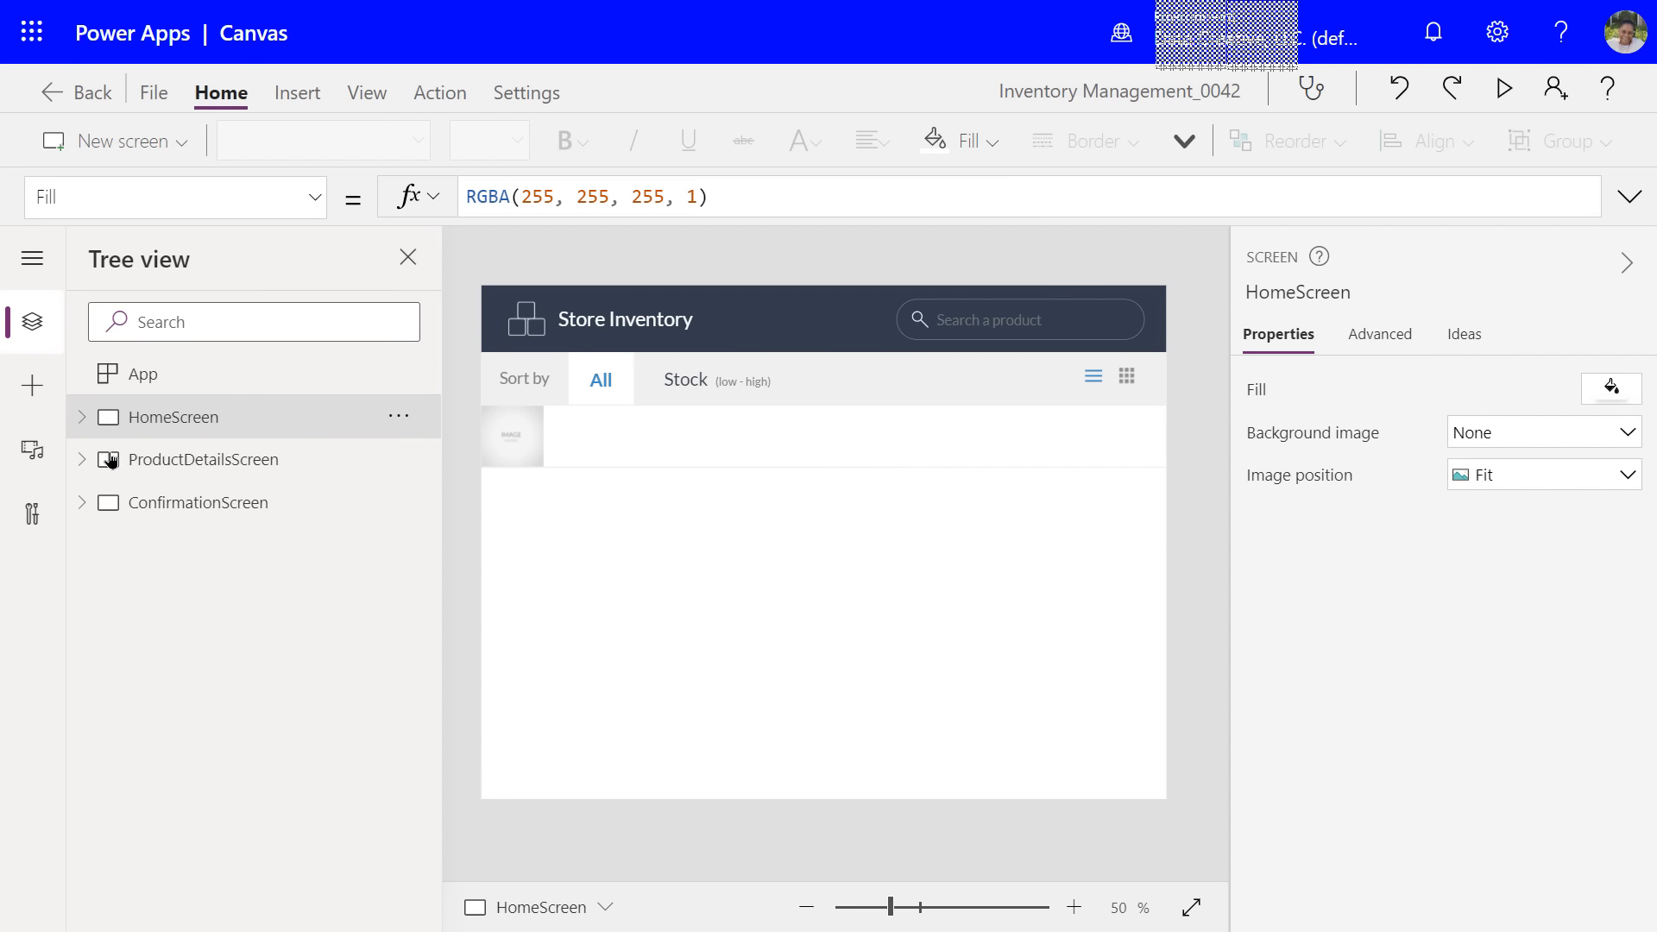
pyautogui.click(83, 461)
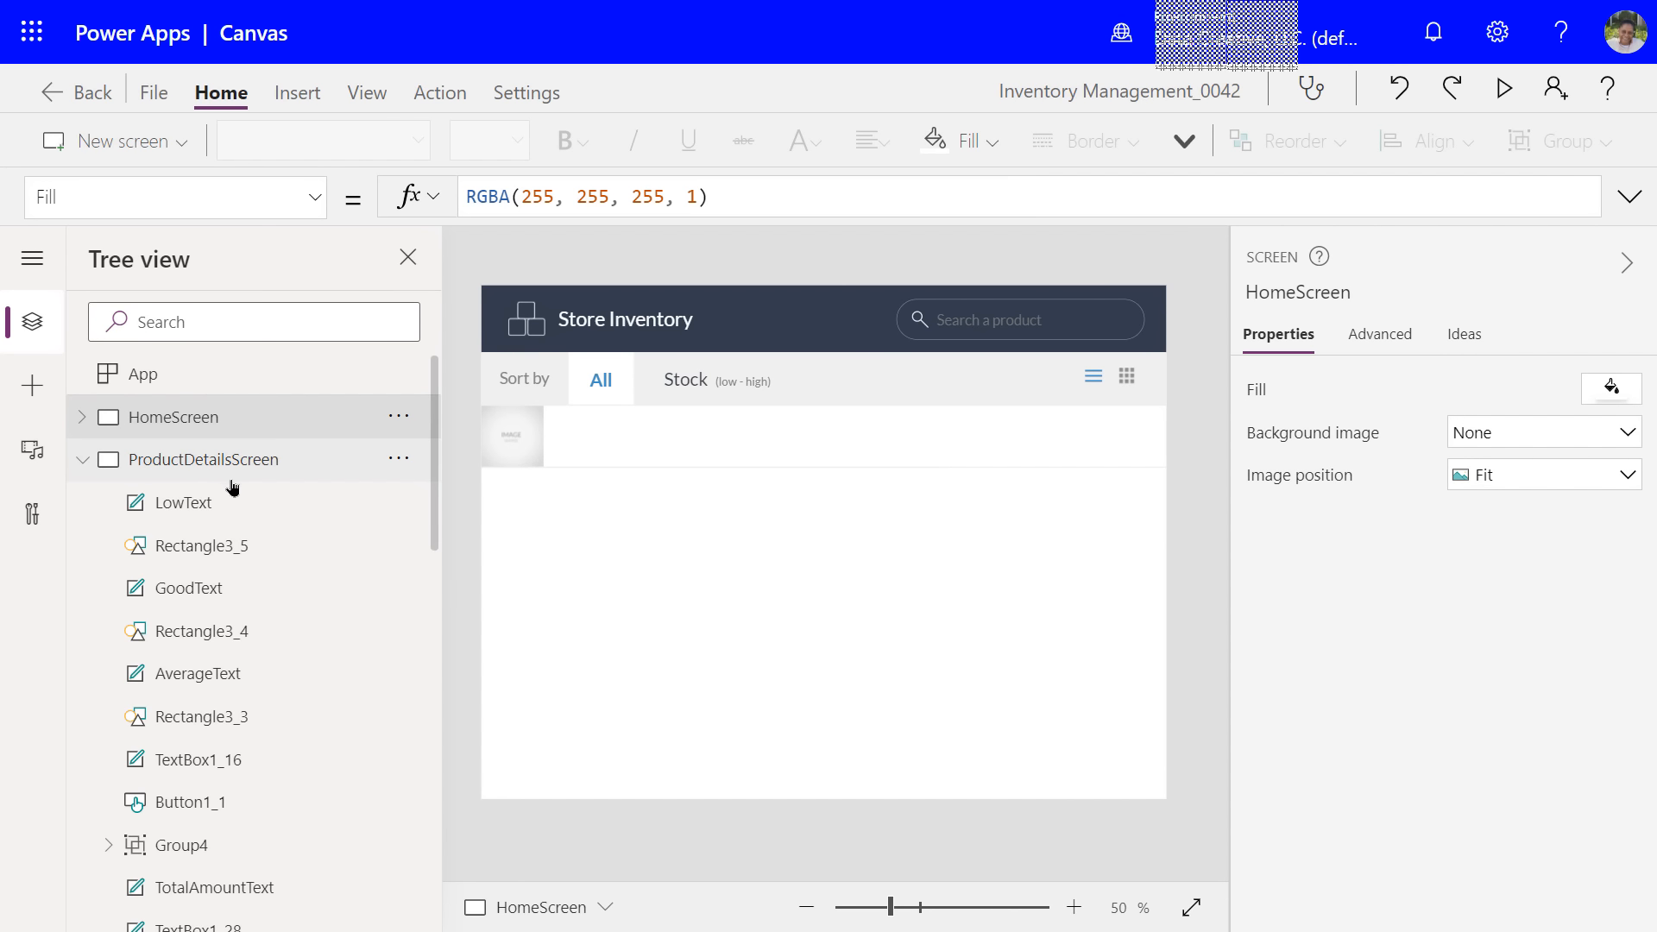
pyautogui.scroll(-3, 235, 489)
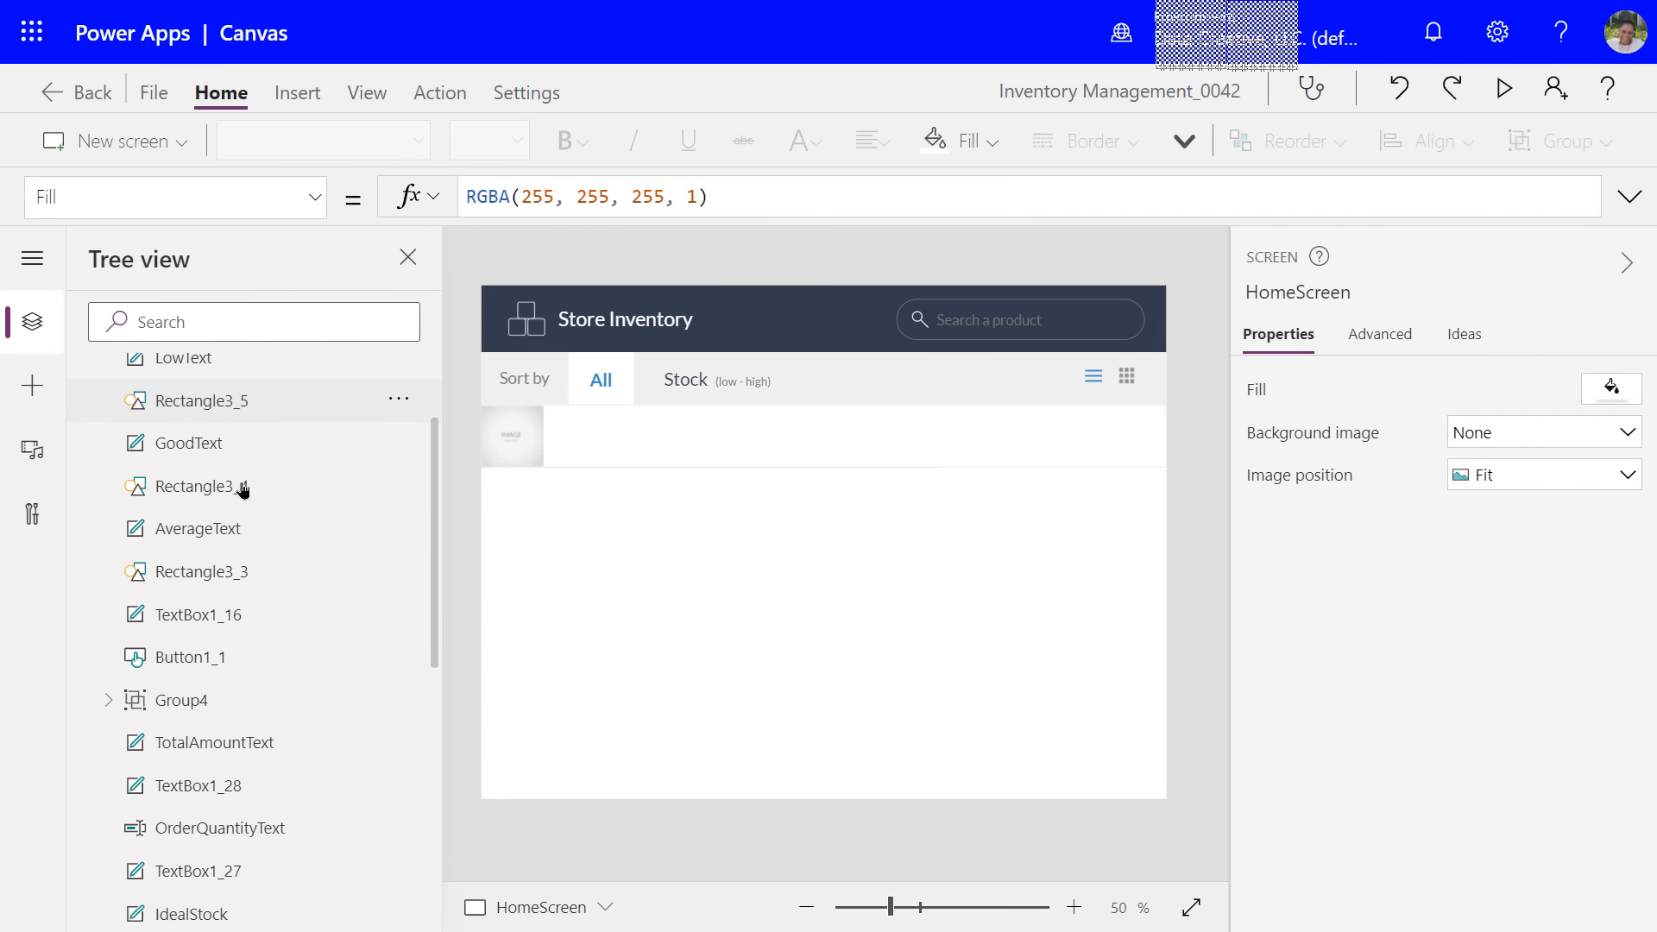
pyautogui.scroll(-5, 243, 491)
pyautogui.scroll(6, 237, 540)
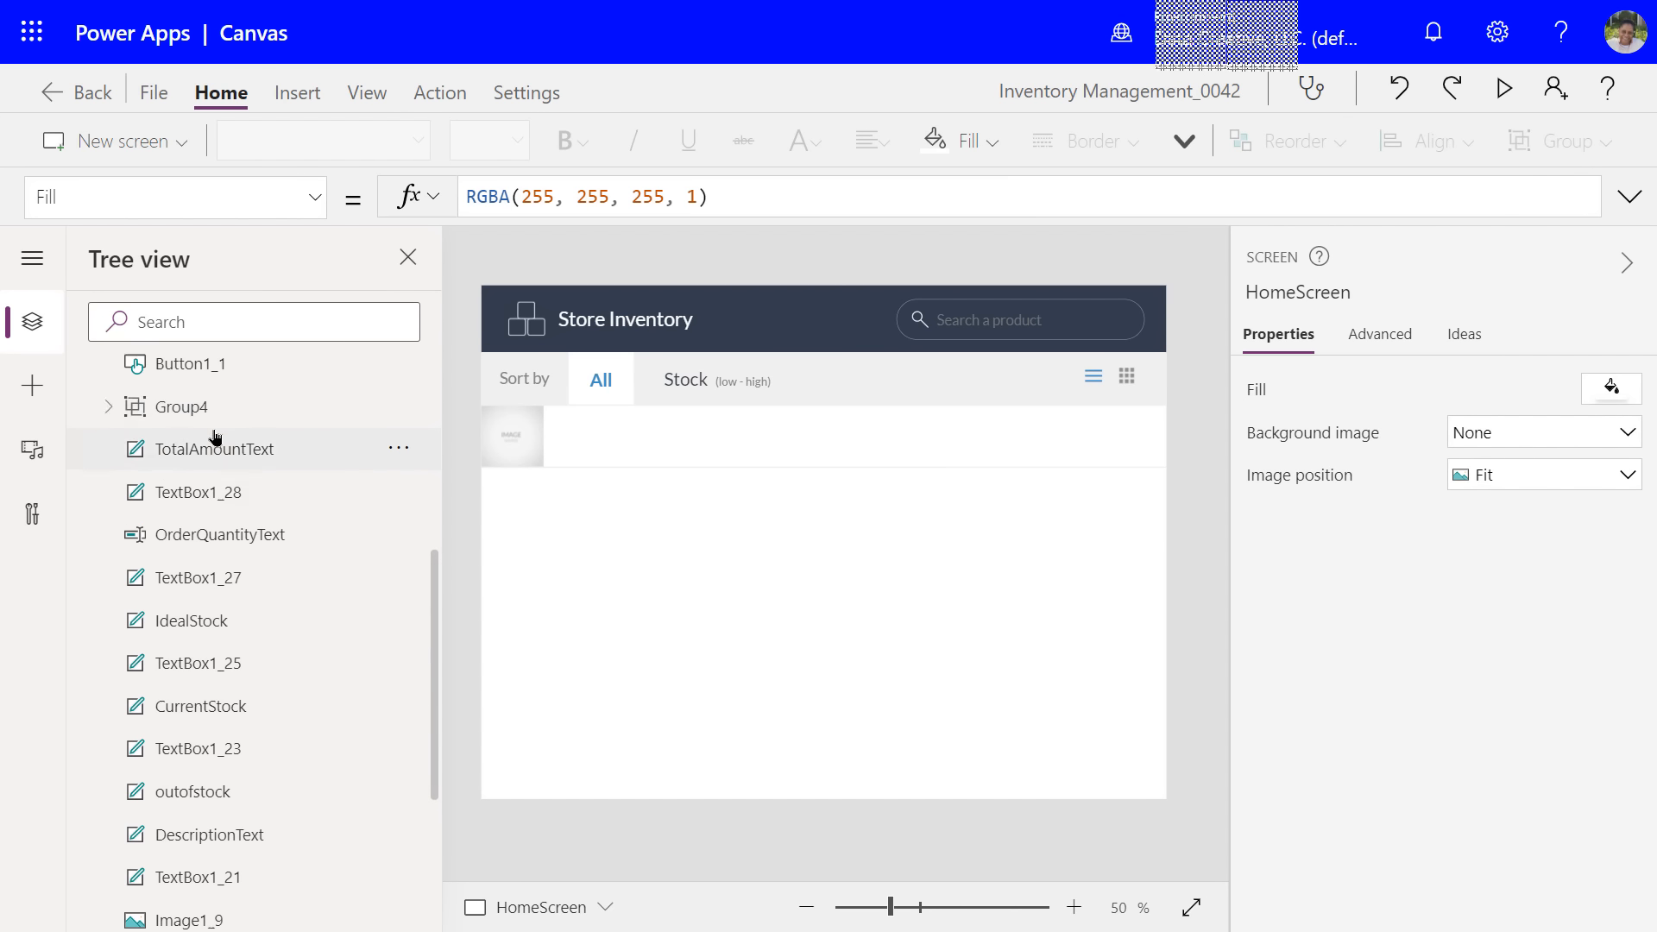
pyautogui.scroll(2, 76, 526)
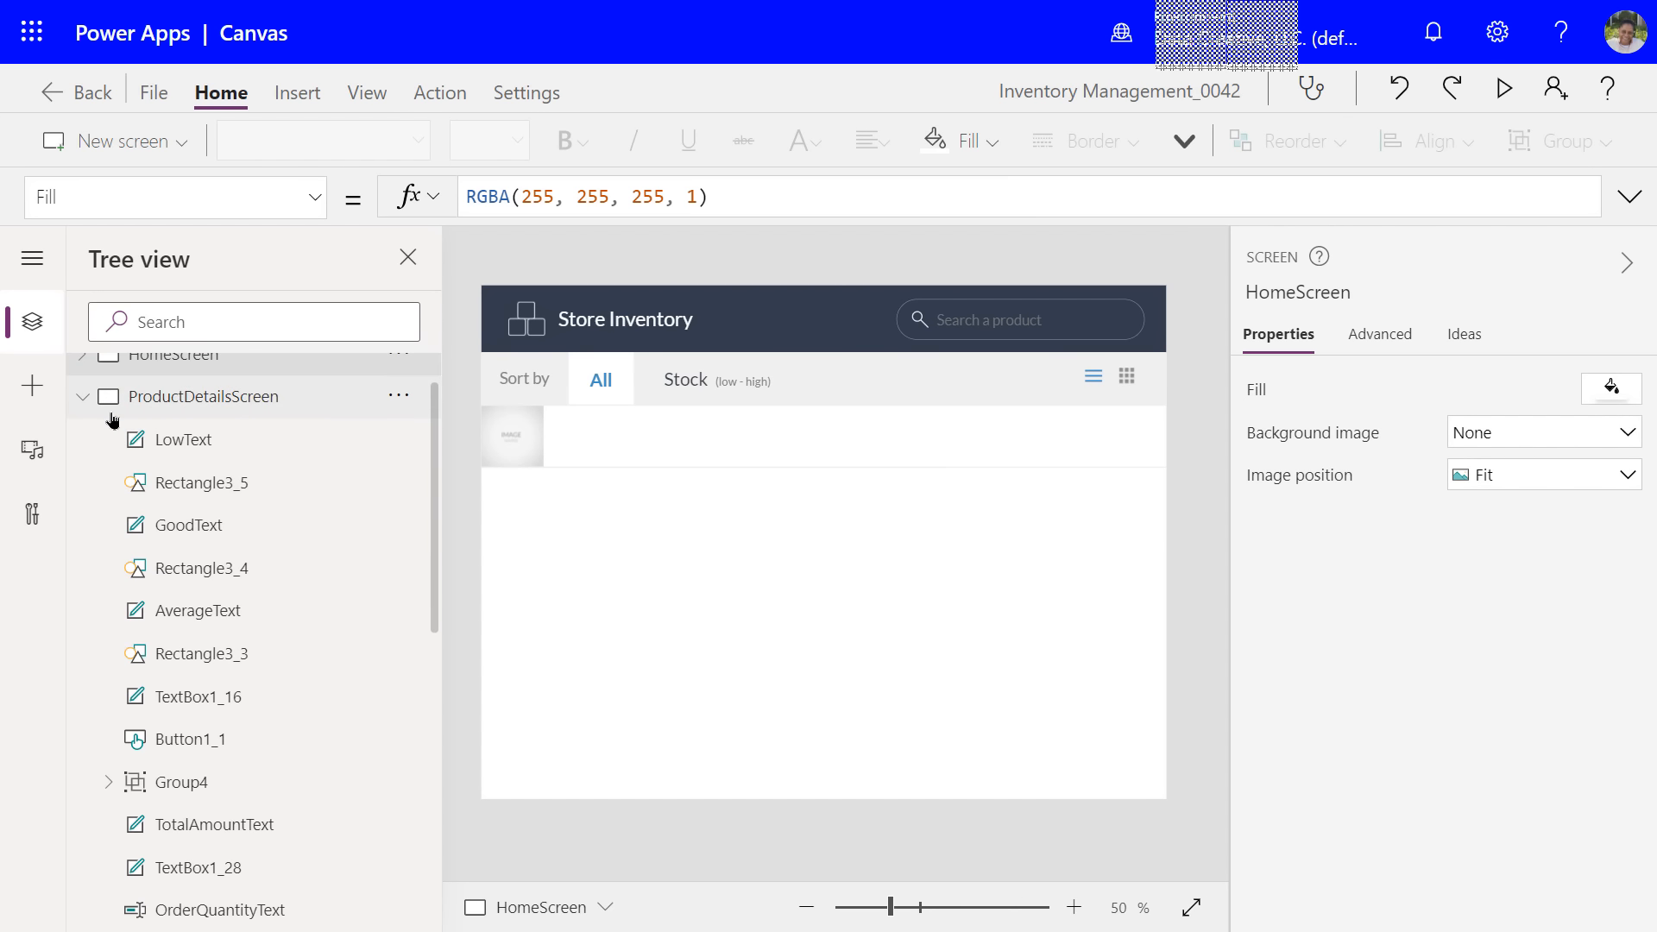
pyautogui.click(82, 399)
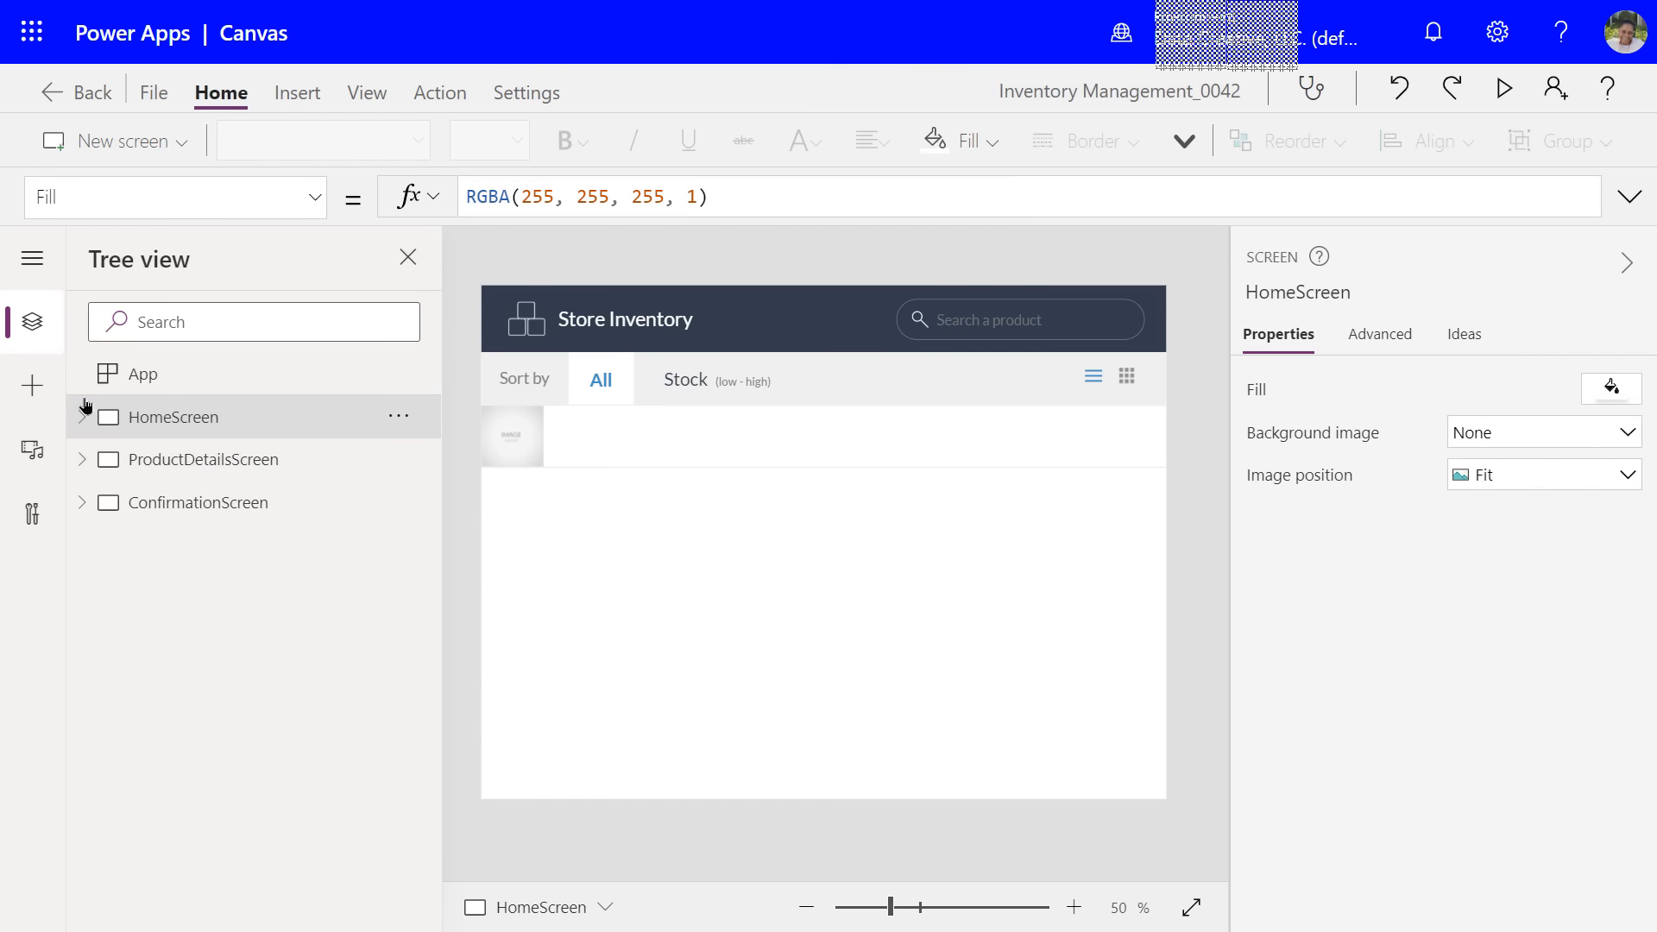
# - Select the inventory list gallery on HomeScreen, run the app in preview, and return to the editor
pyautogui.click(743, 544)
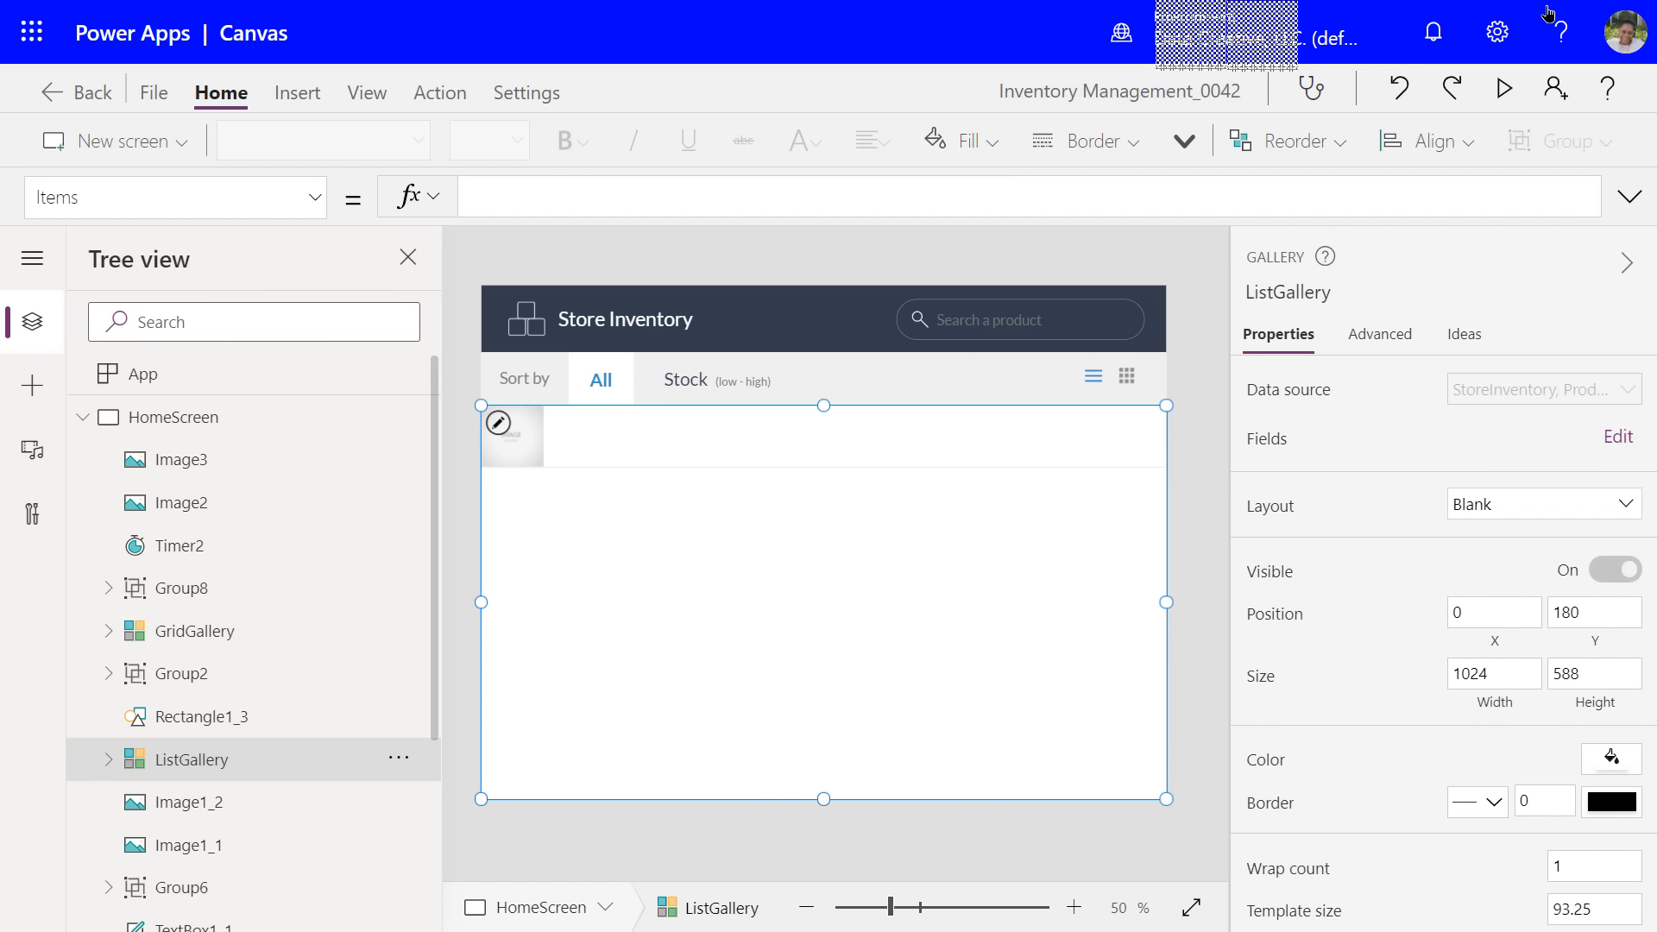
pyautogui.click(1503, 89)
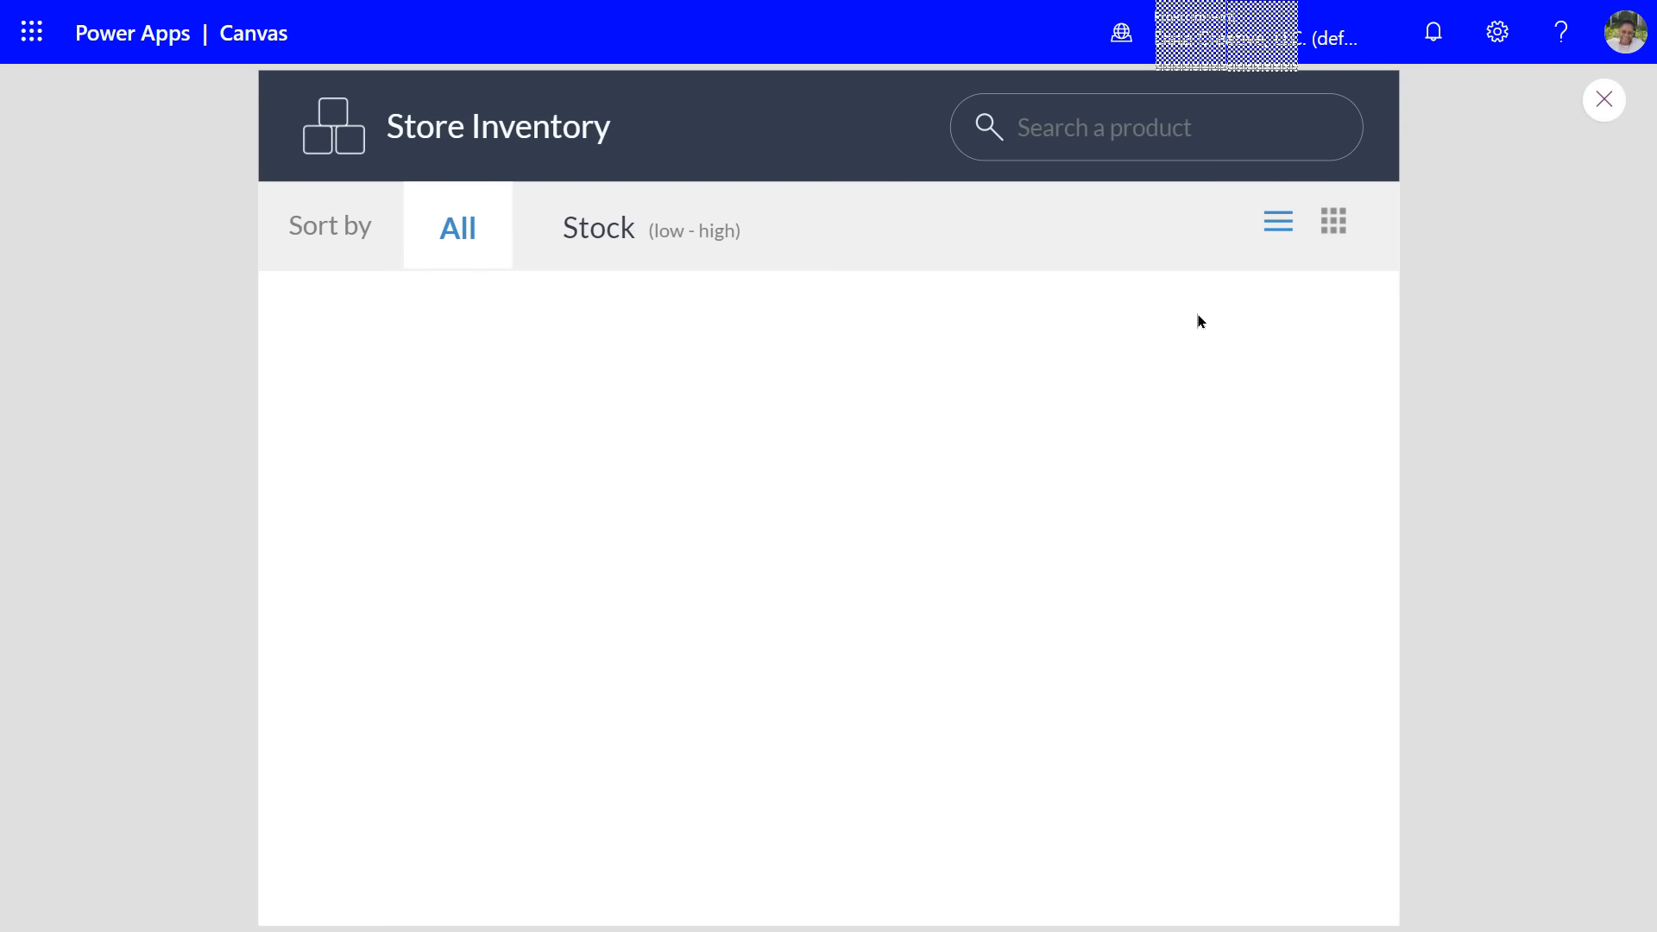
pyautogui.click(1604, 109)
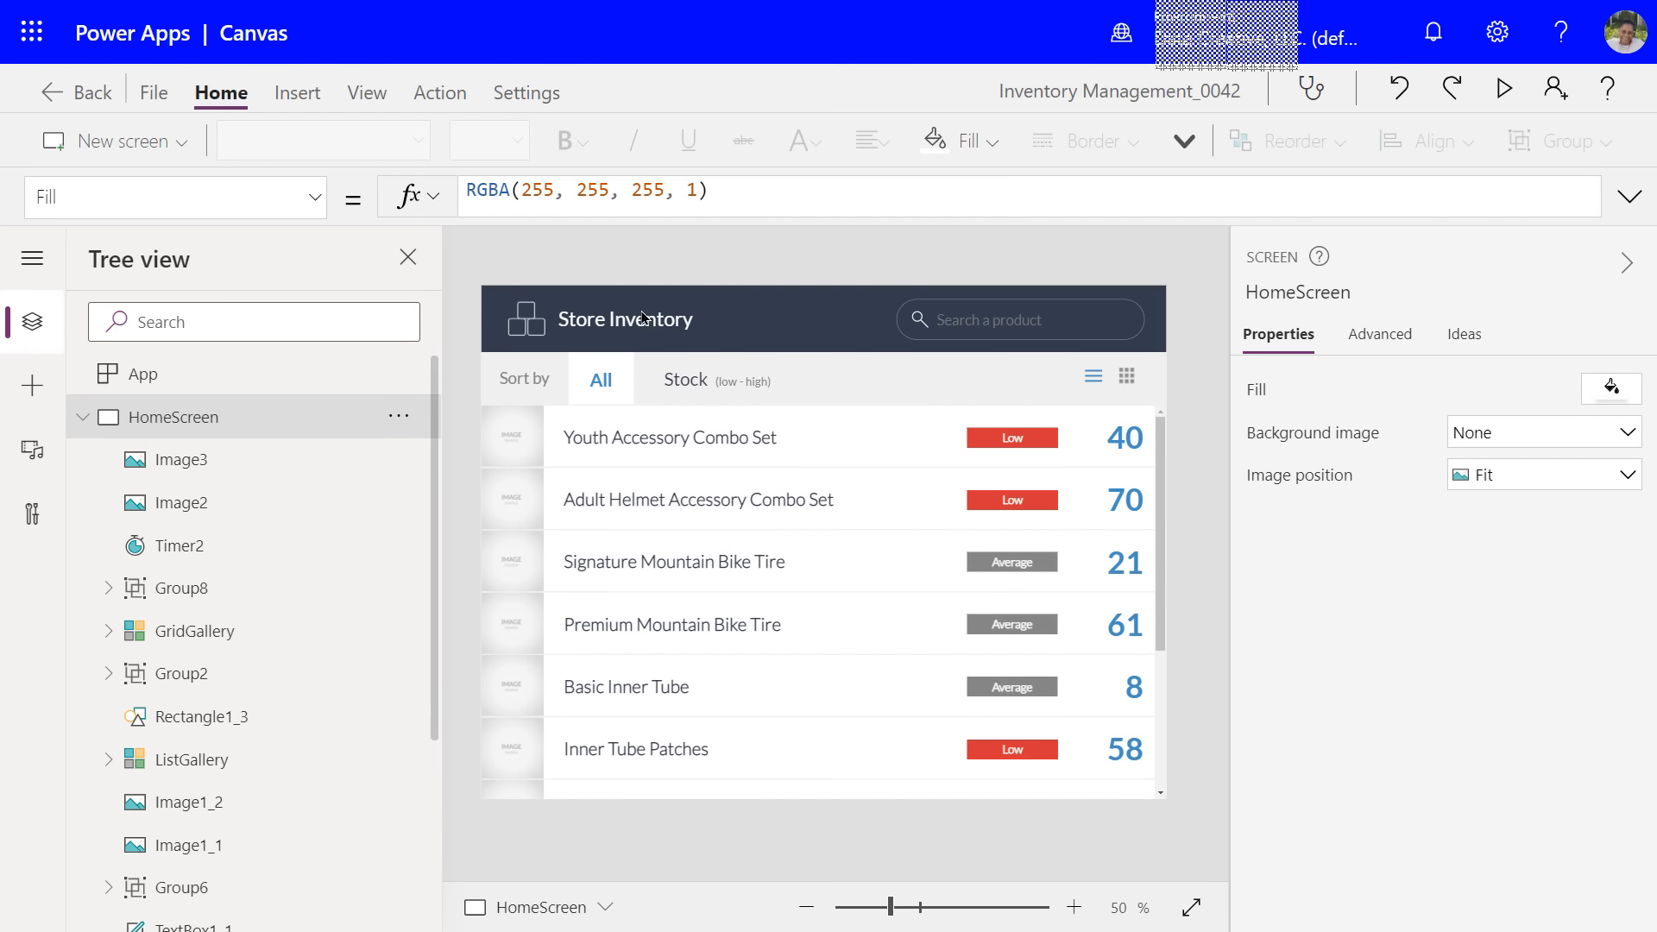
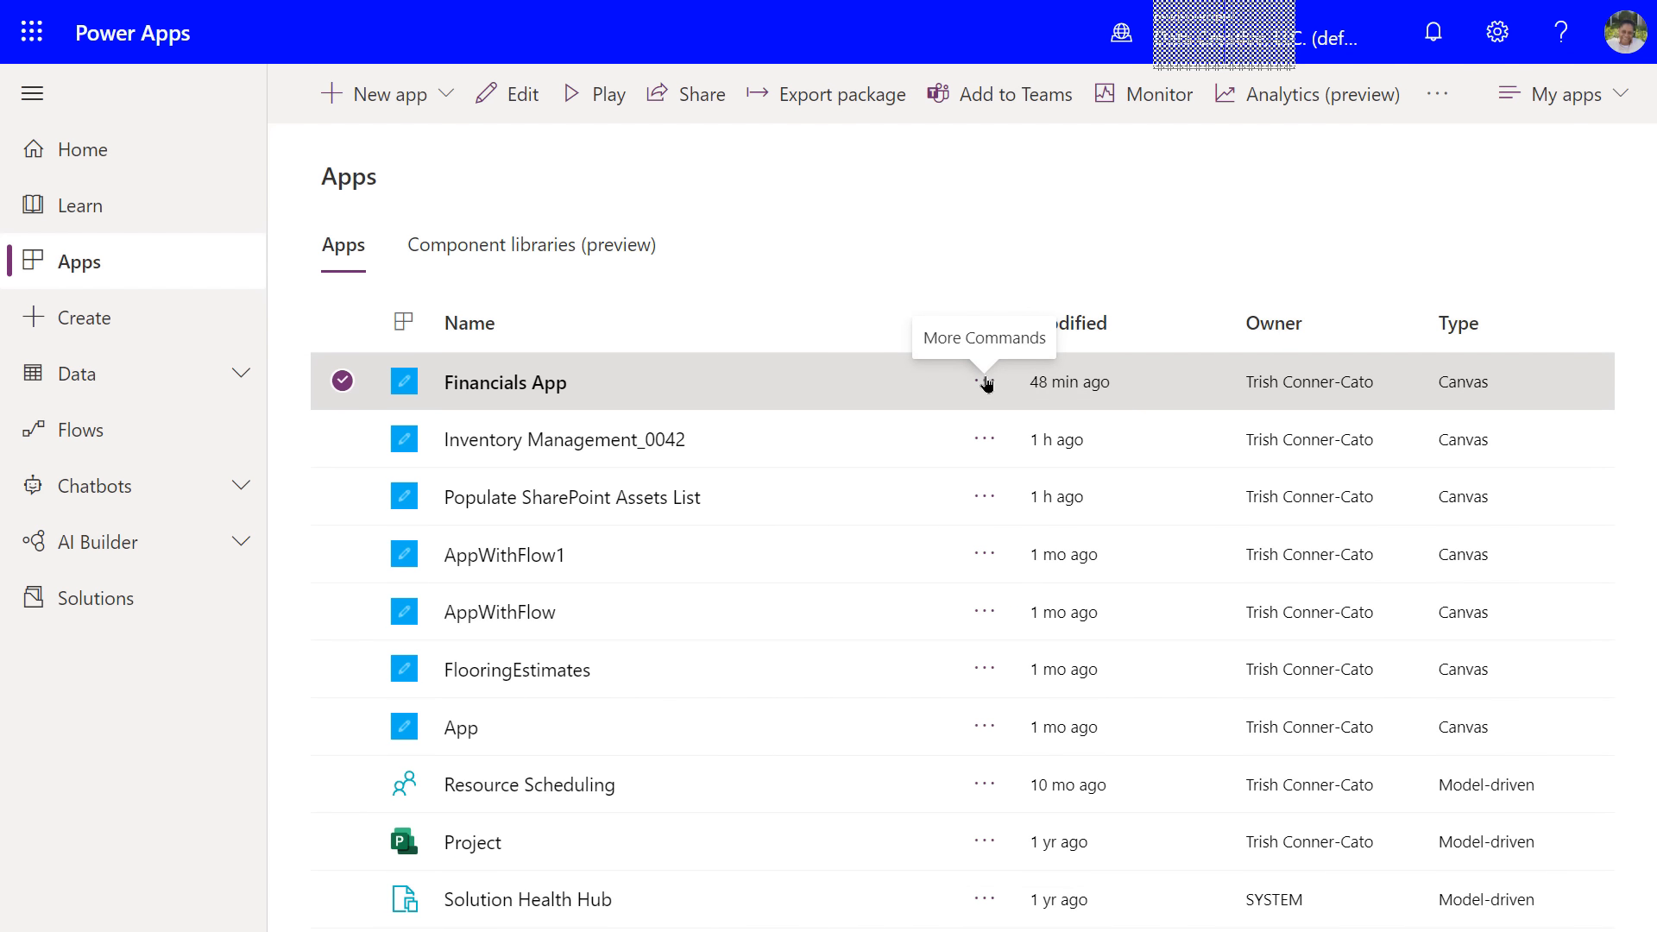
# - Share Financials App with a colleague as a User, including an email invitation, and close the sharing settings
pyautogui.click(985, 381)
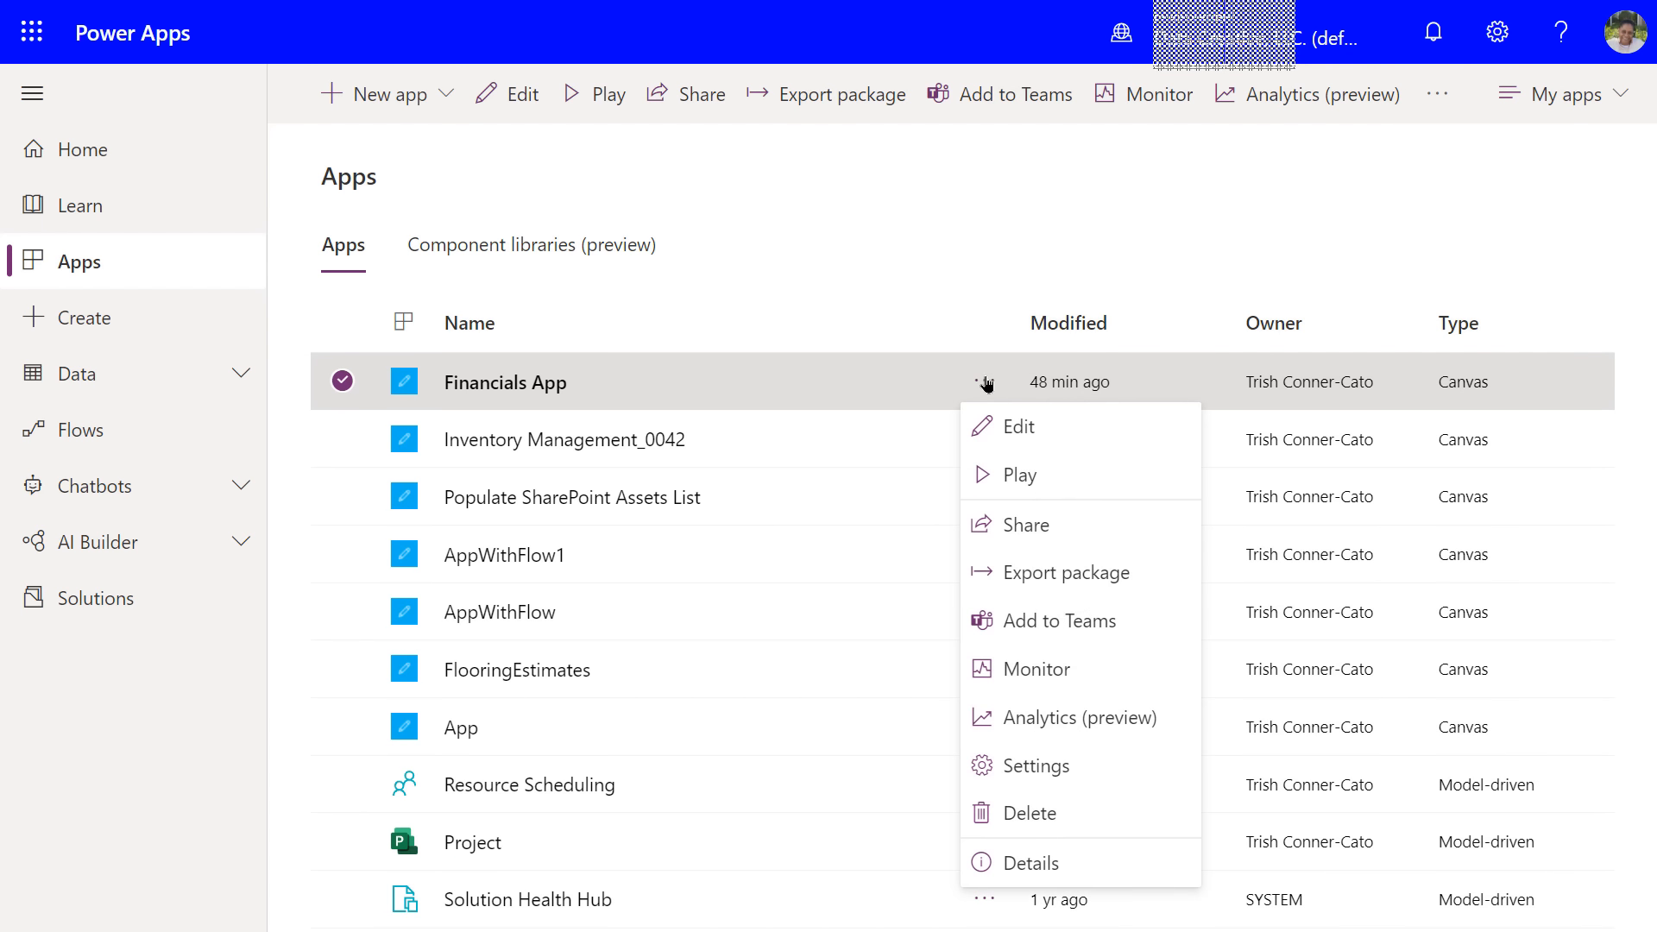
pyautogui.click(1022, 527)
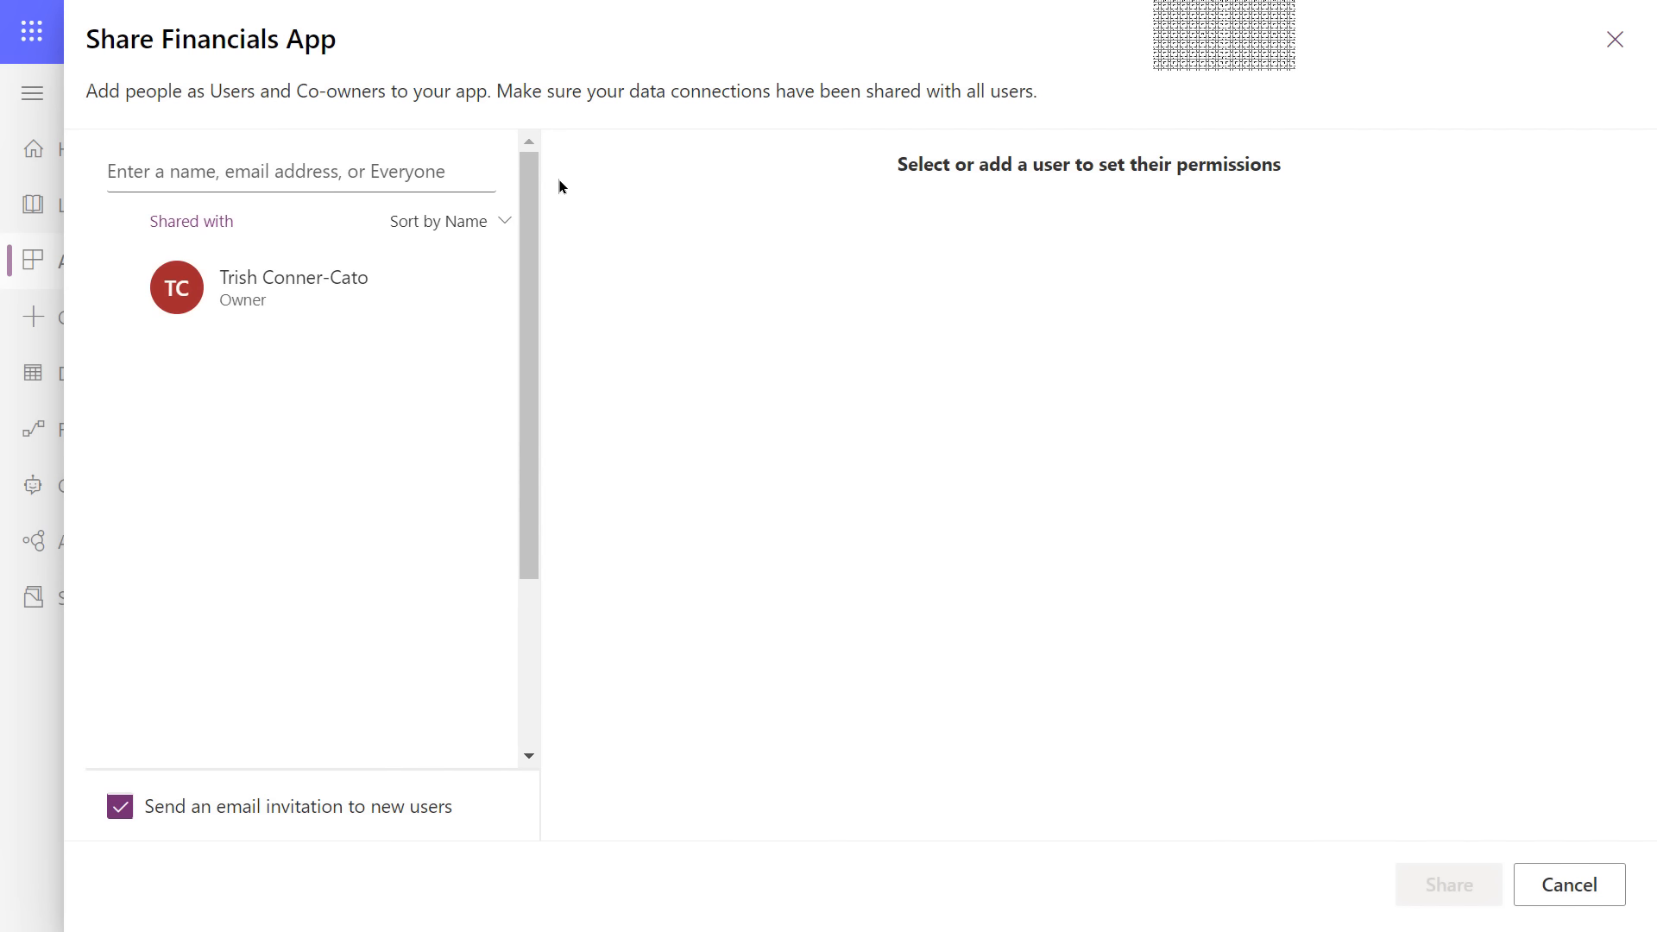
pyautogui.click(208, 164)
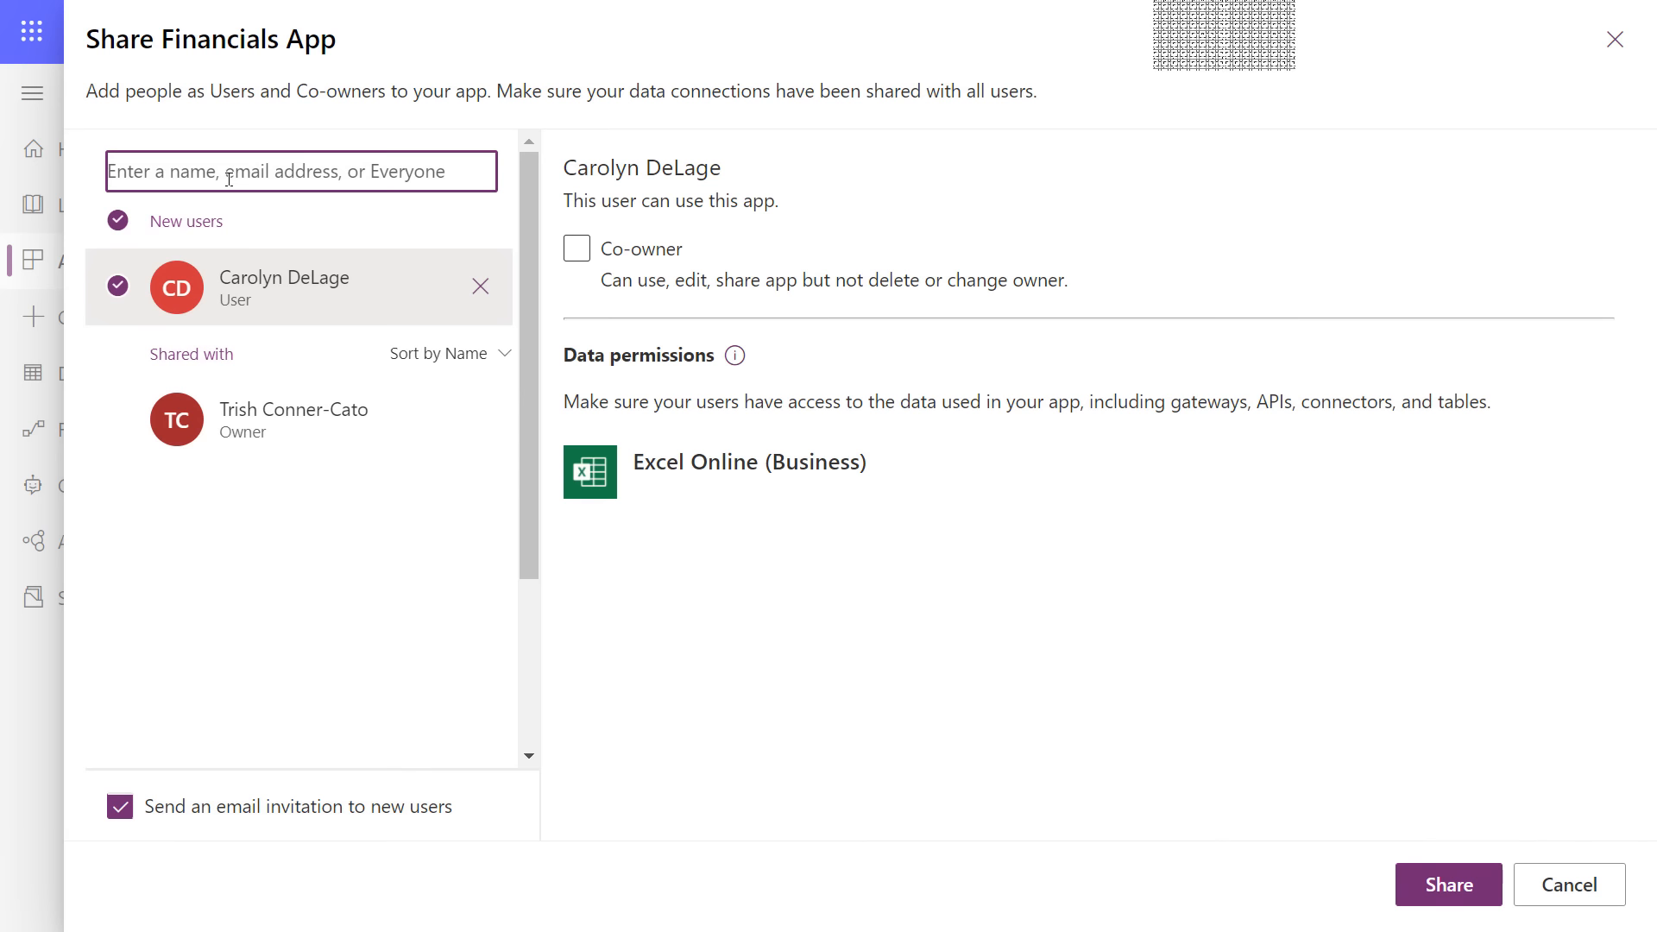
pyautogui.click(118, 295)
pyautogui.click(115, 297)
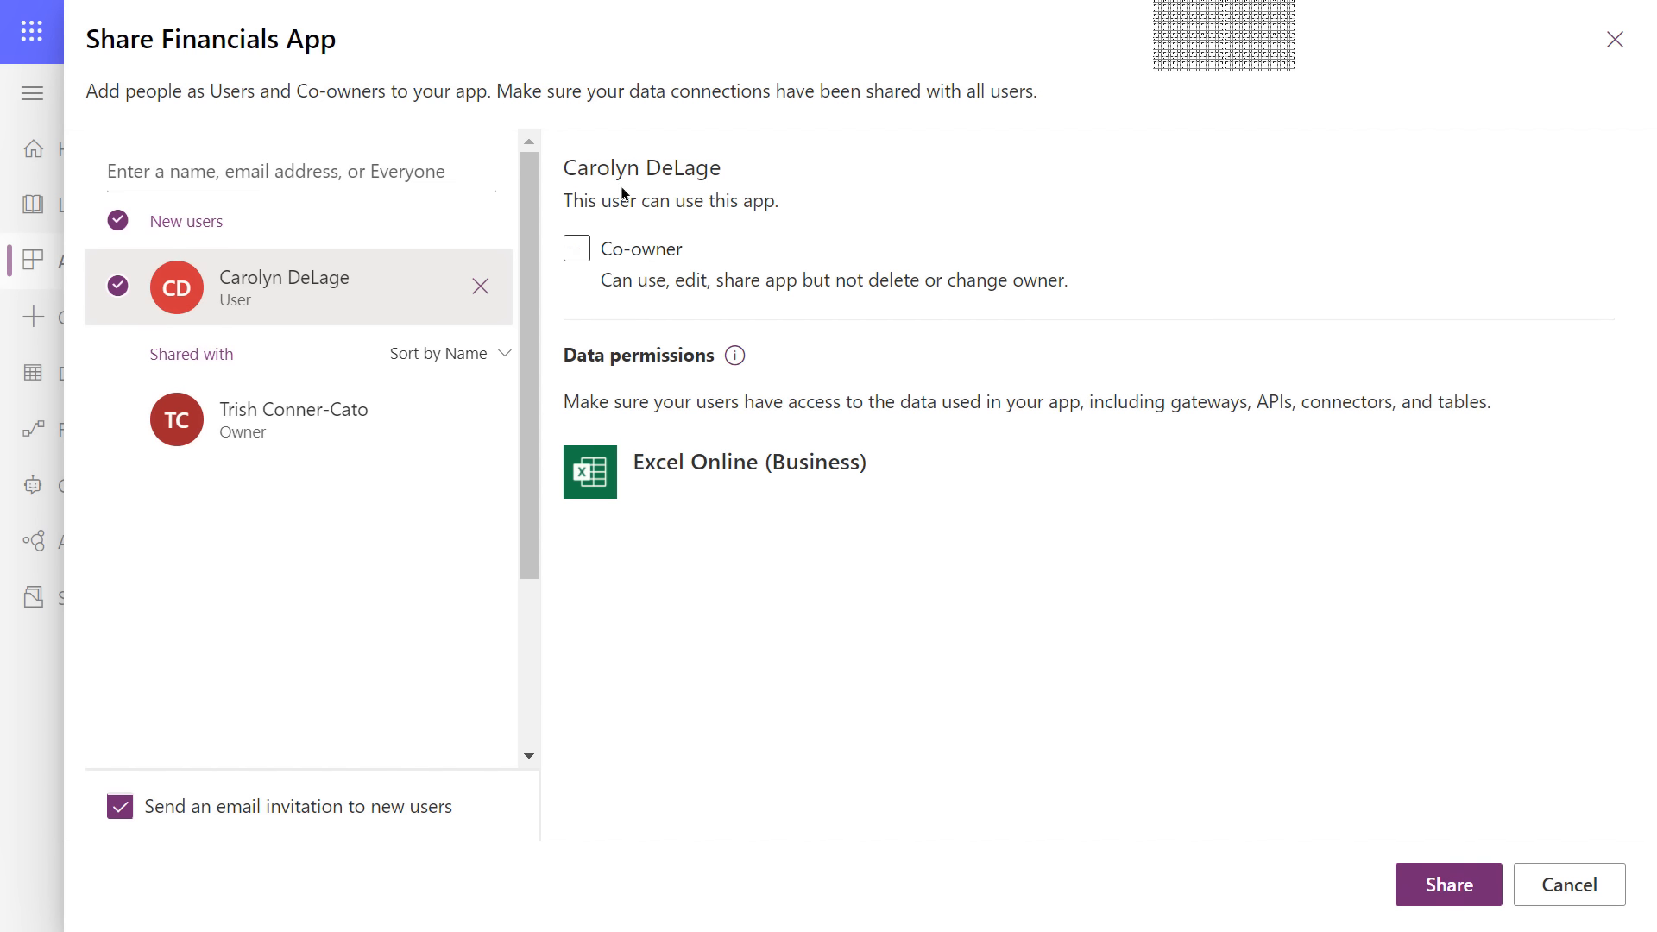
pyautogui.click(637, 252)
pyautogui.click(1438, 898)
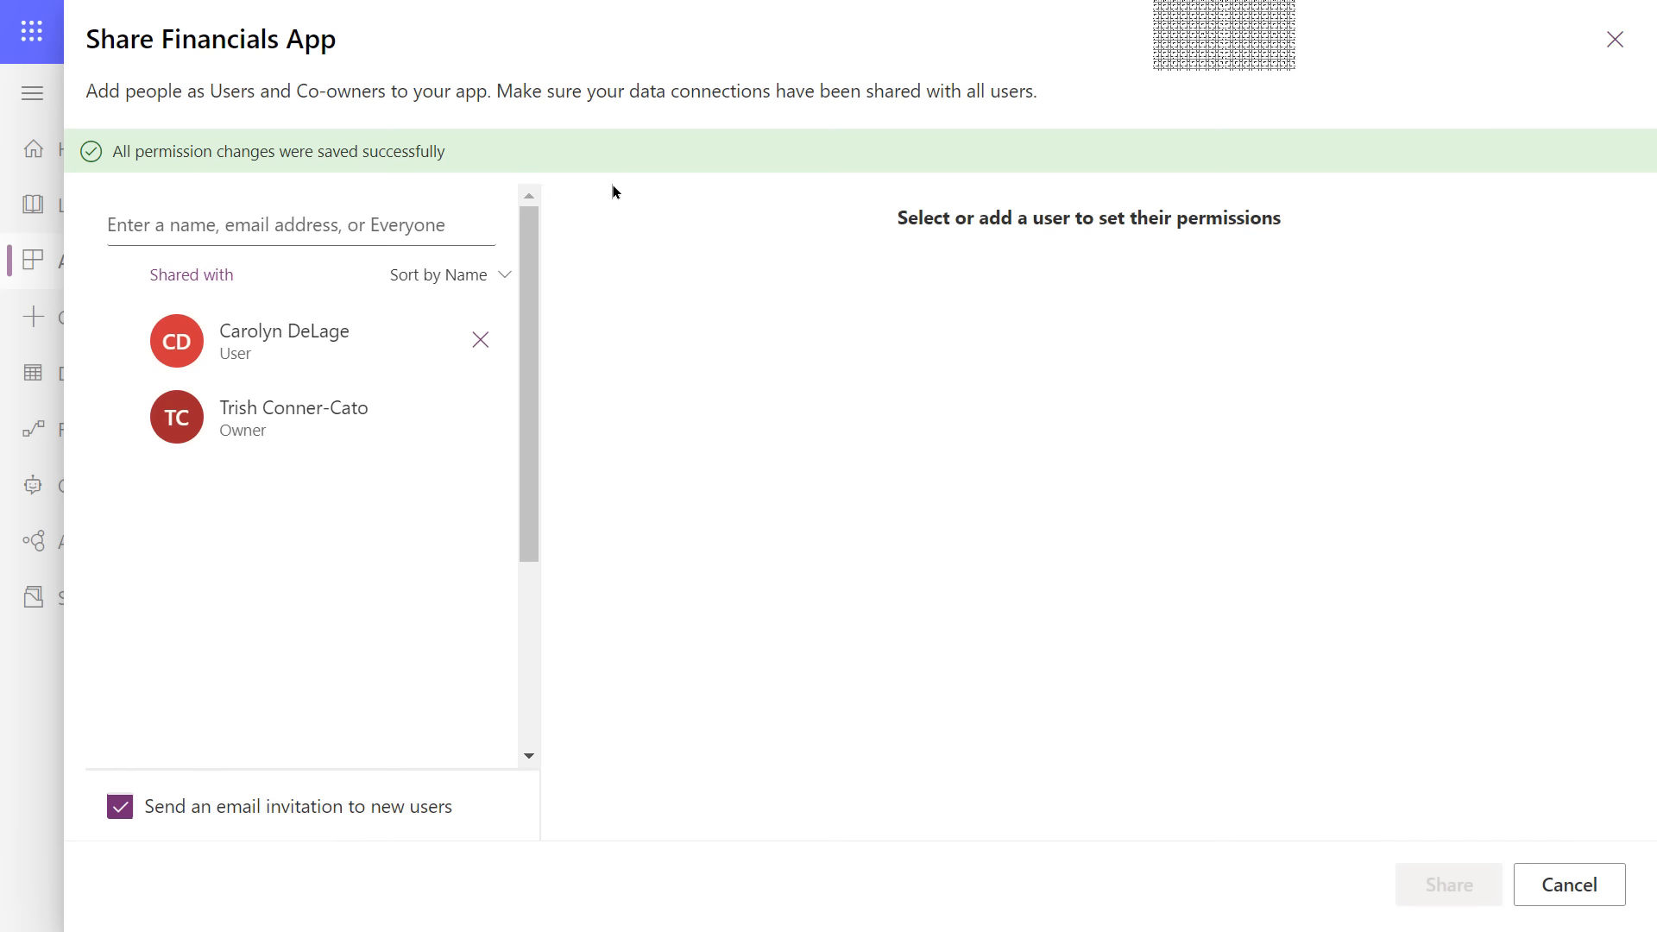
pyautogui.moveTo(529, 498); pyautogui.dragTo(532, 371)
pyautogui.click(1543, 868)
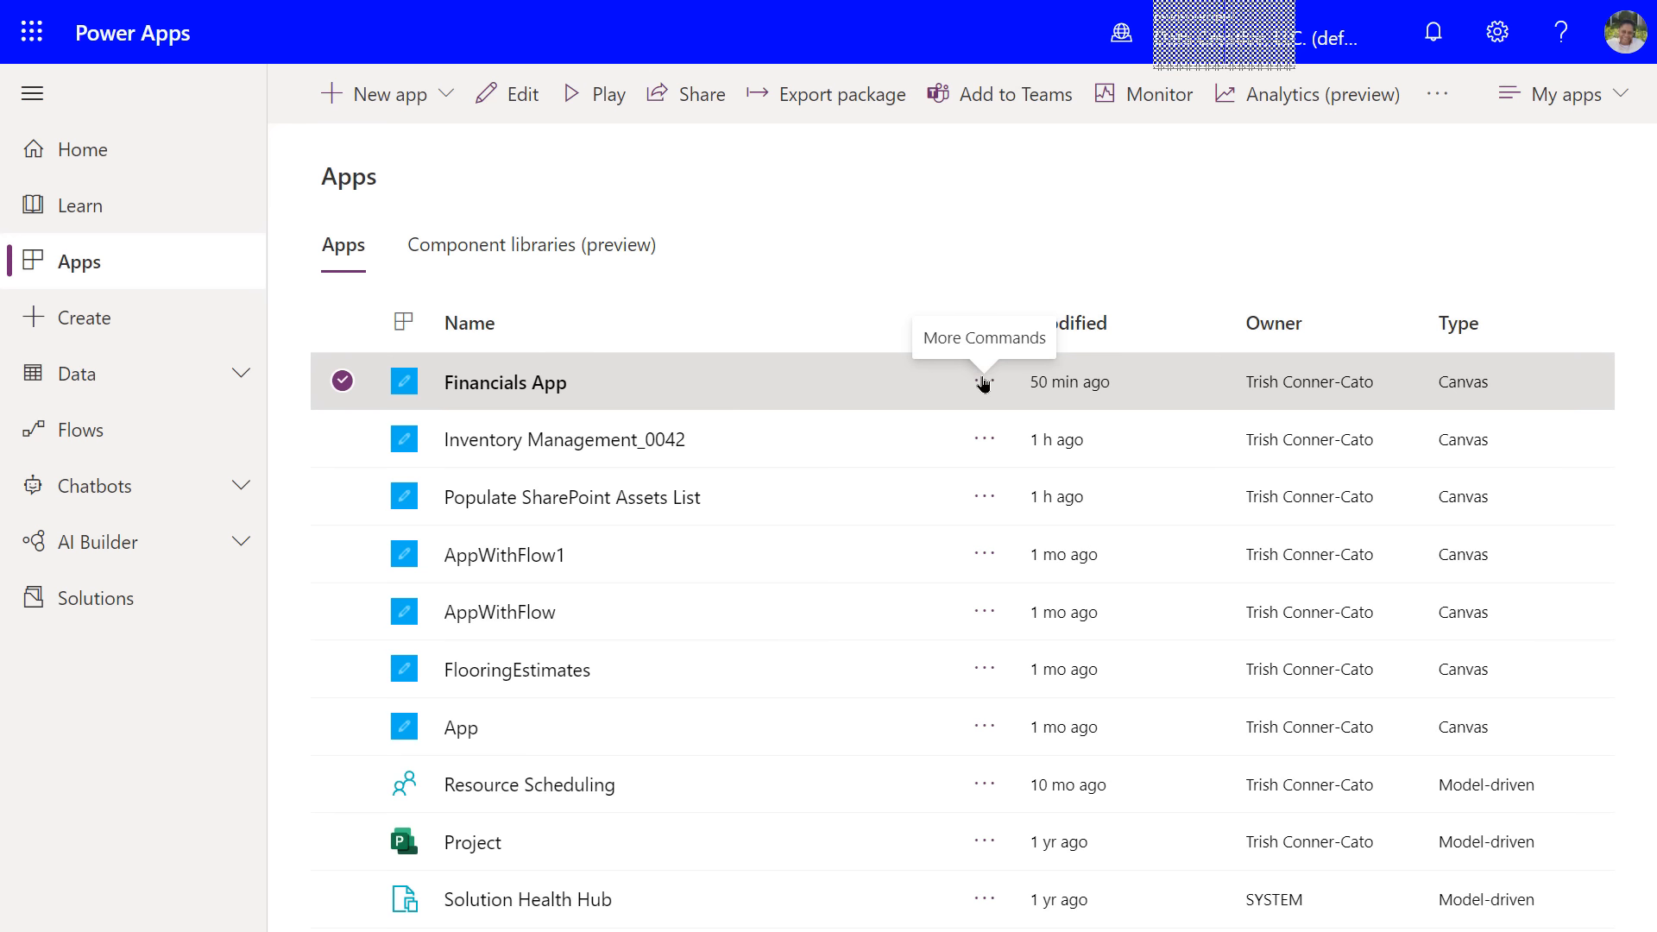
# - Open Financials App for editing and bring up the publish confirmation for its saved version
pyautogui.click(984, 383)
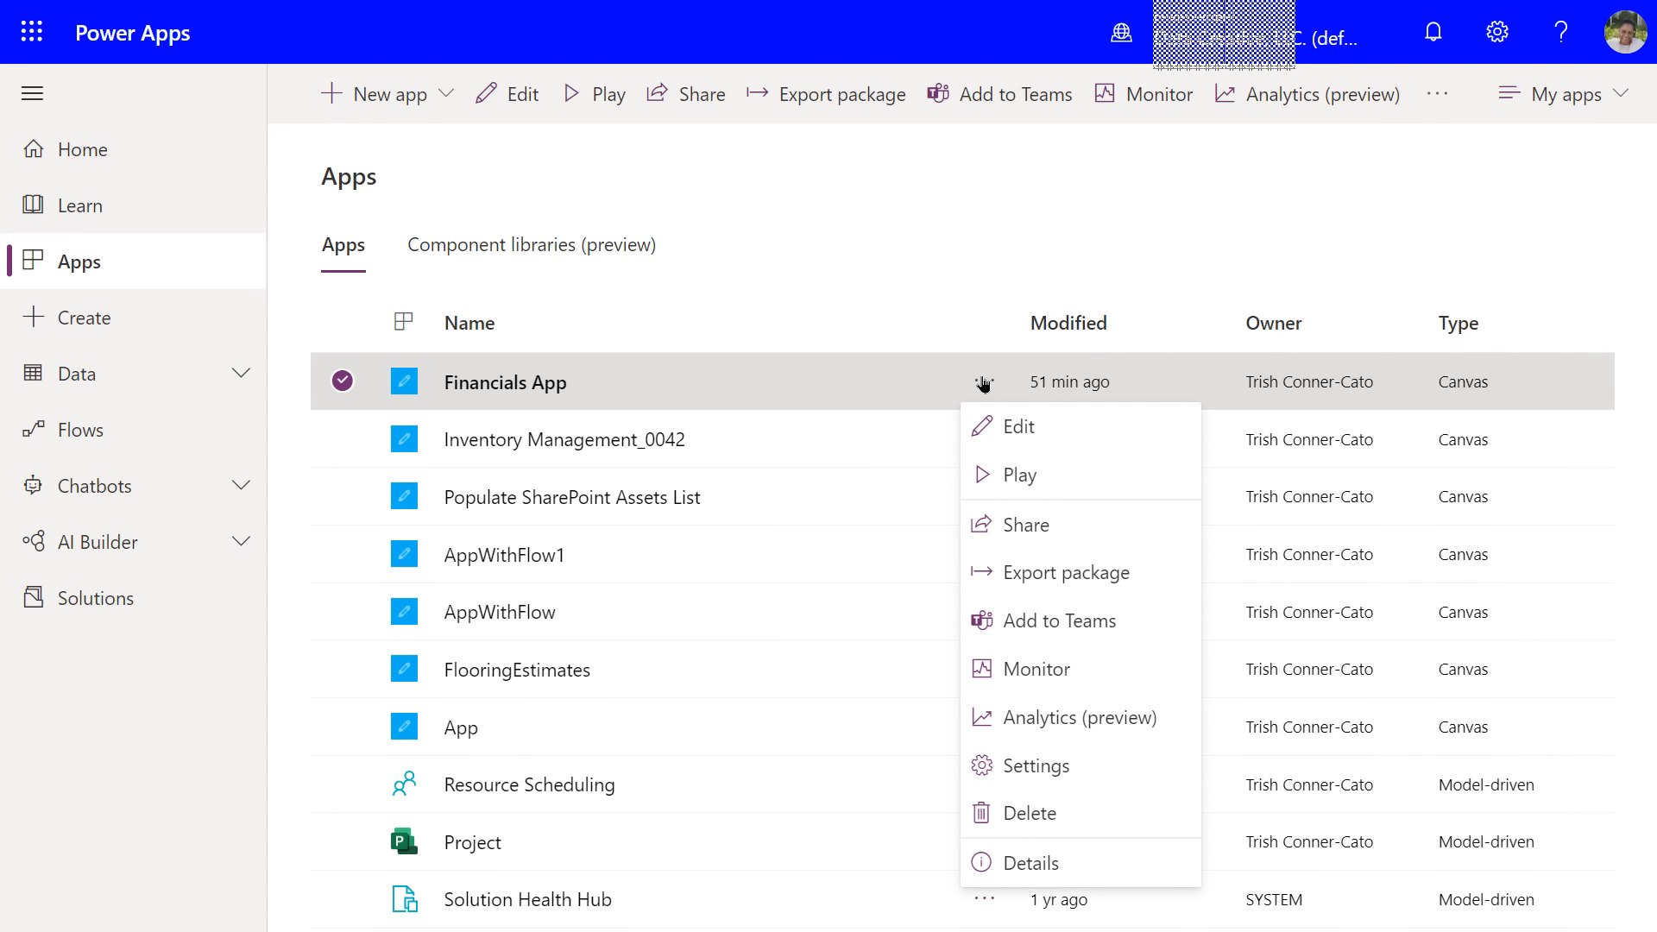
pyautogui.click(998, 431)
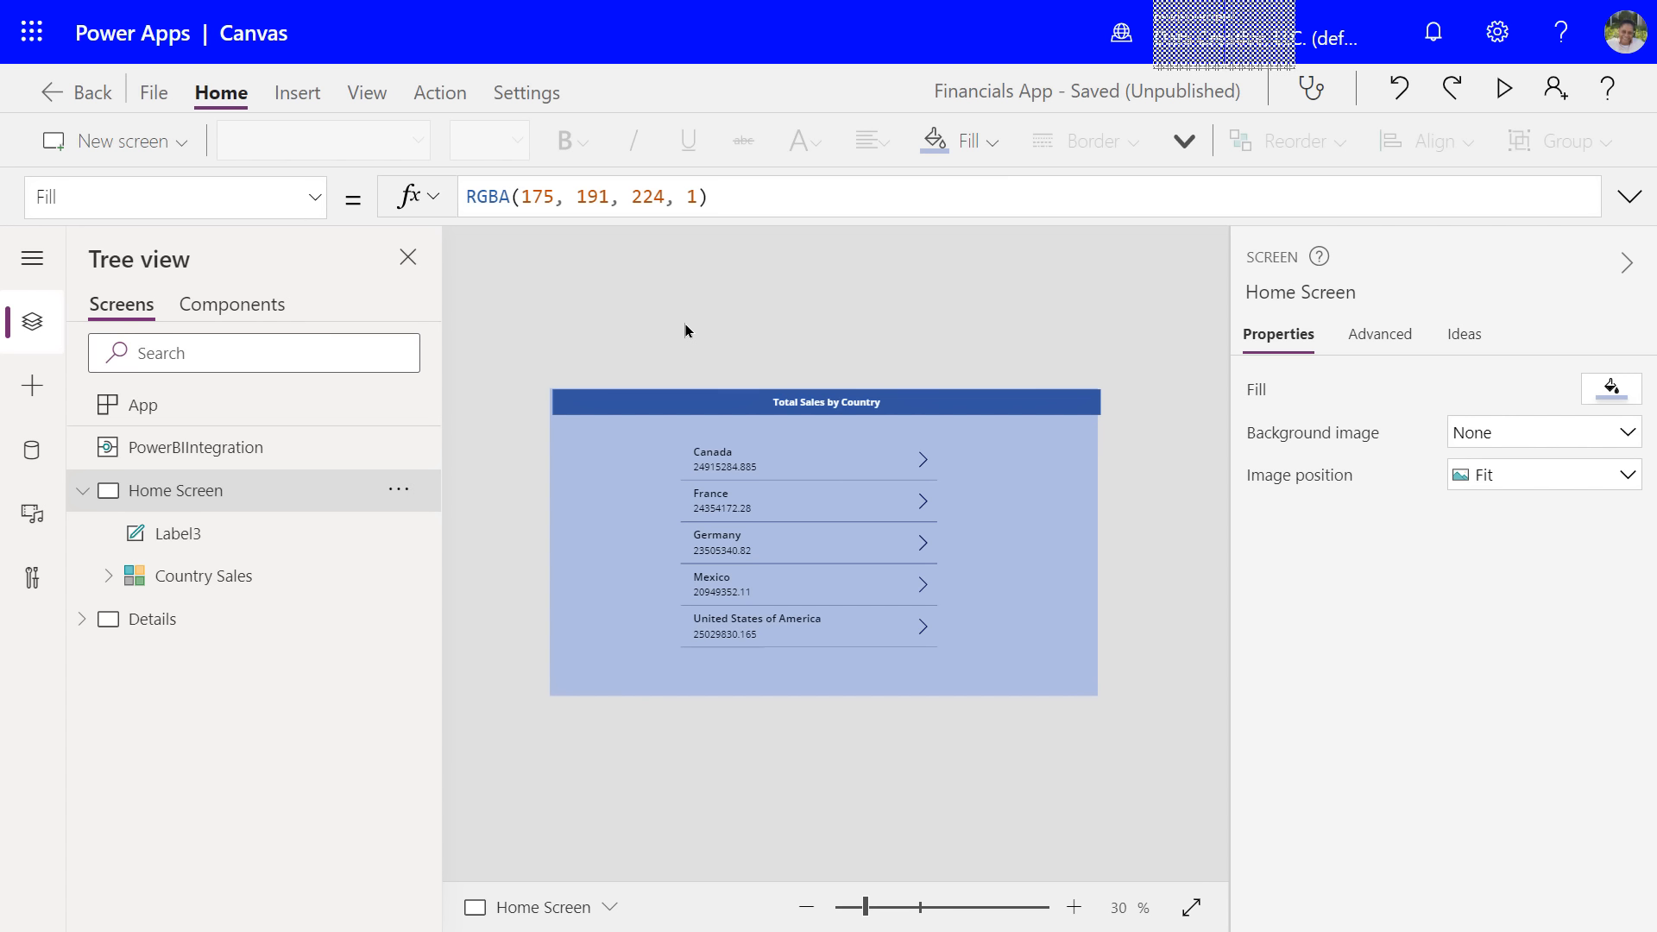
pyautogui.hotkey('ctrl', 's')
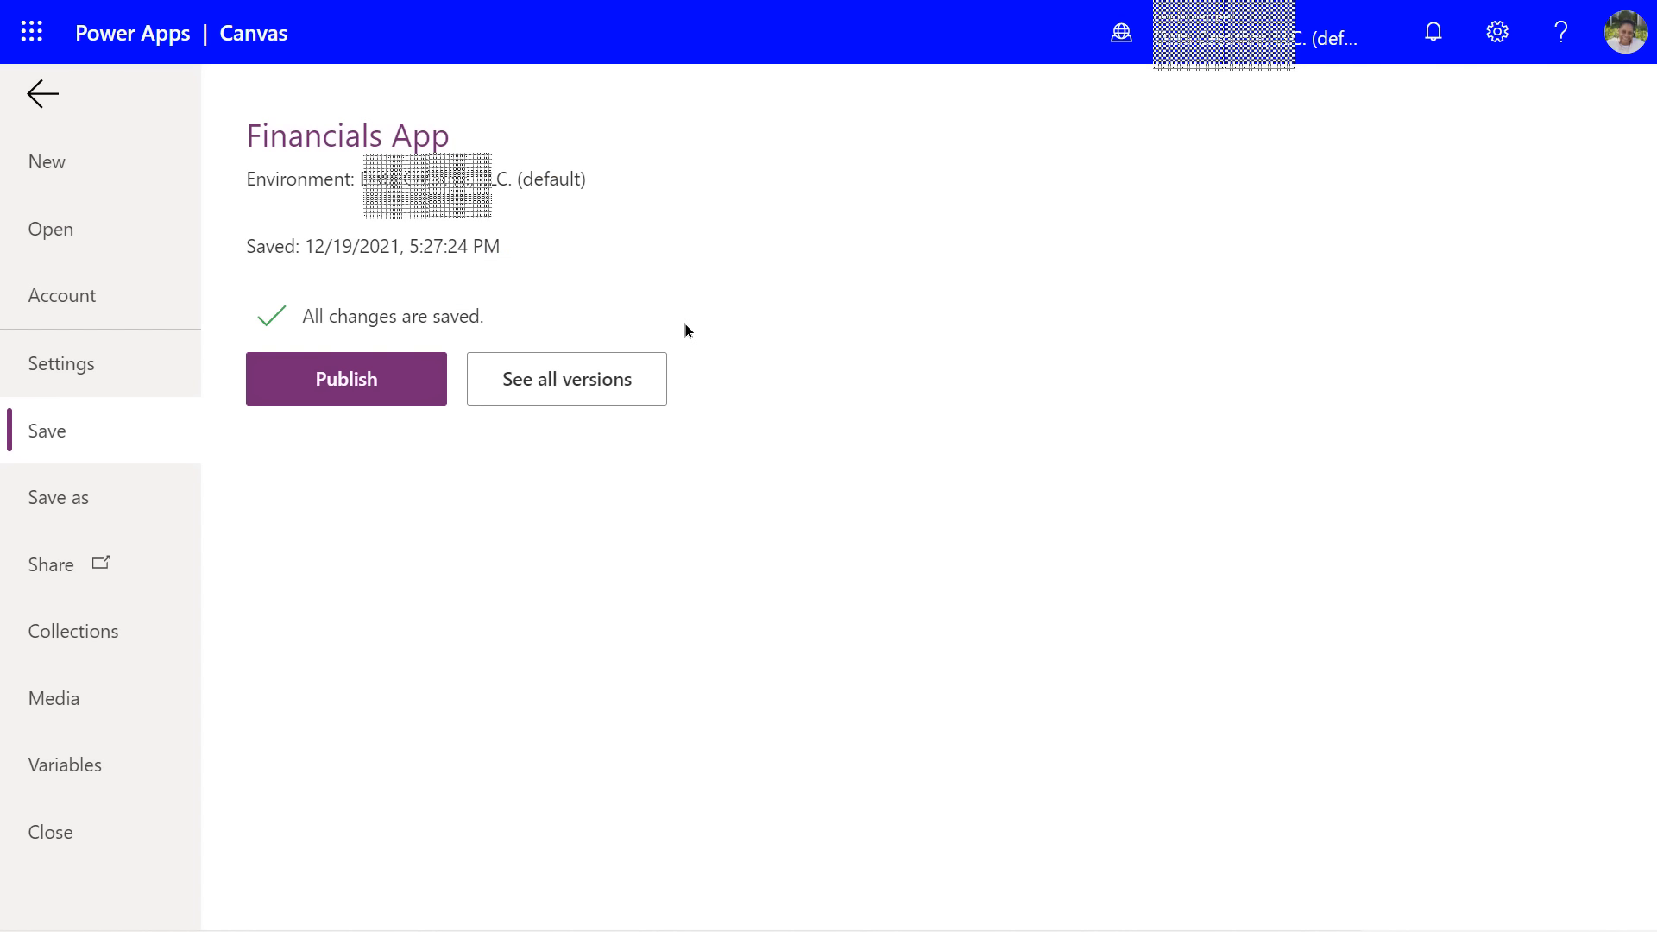
pyautogui.click(359, 393)
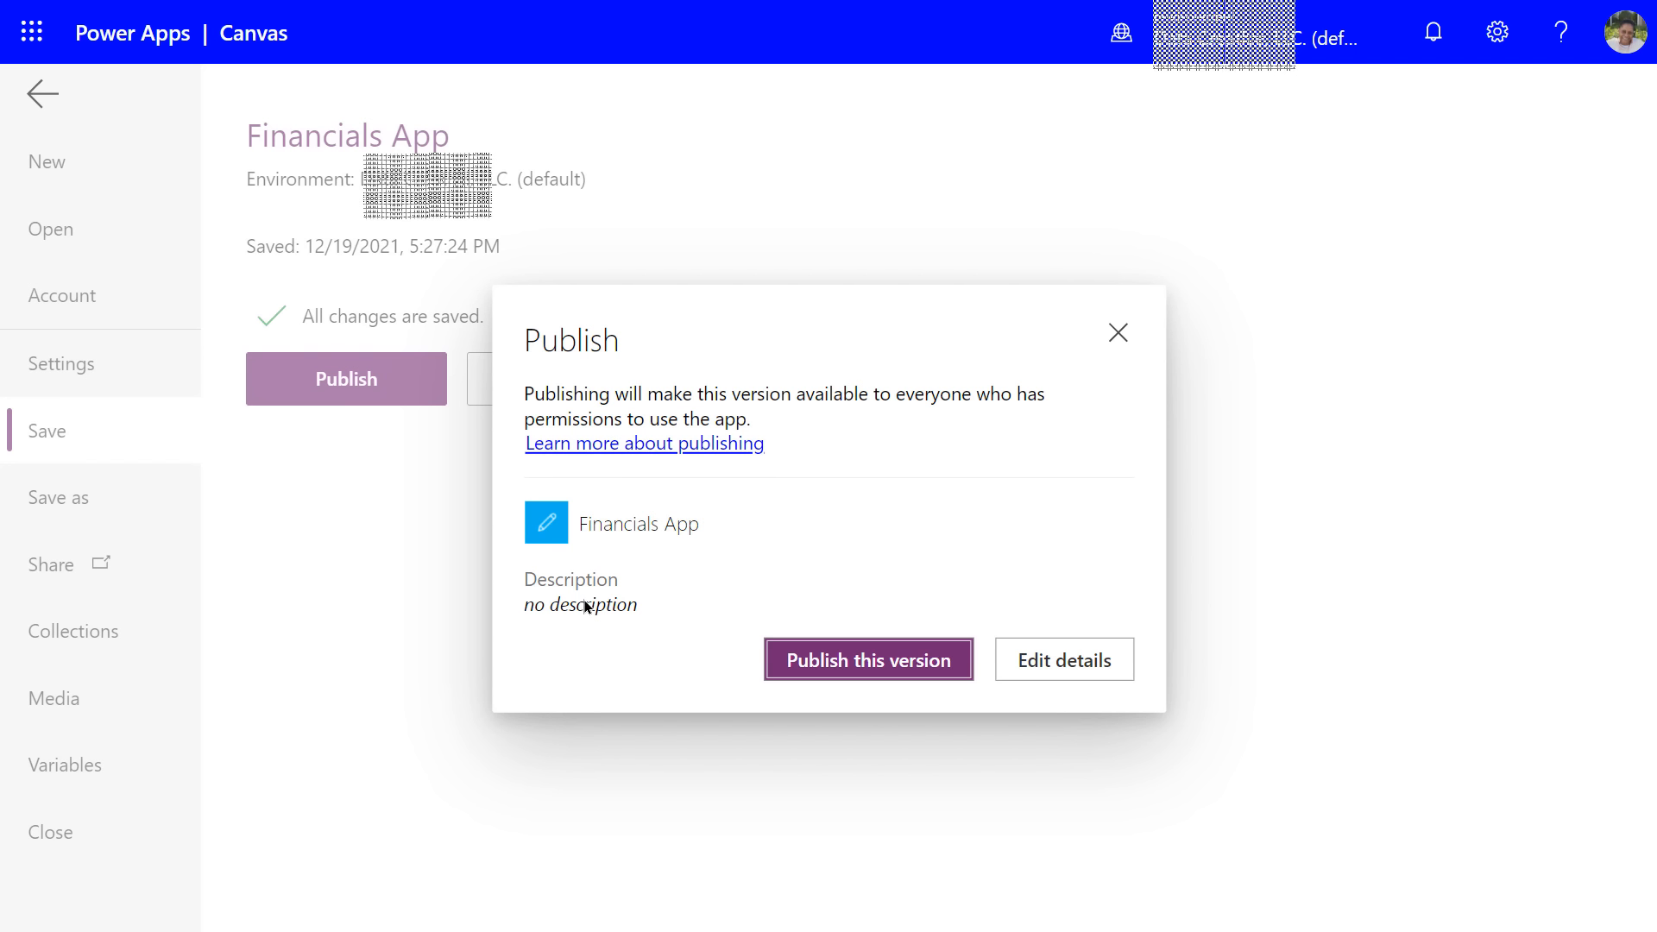
# - Edit the app's details and set the description to "Financial Info based on Country sales and Country Segments"
pyautogui.click(1061, 662)
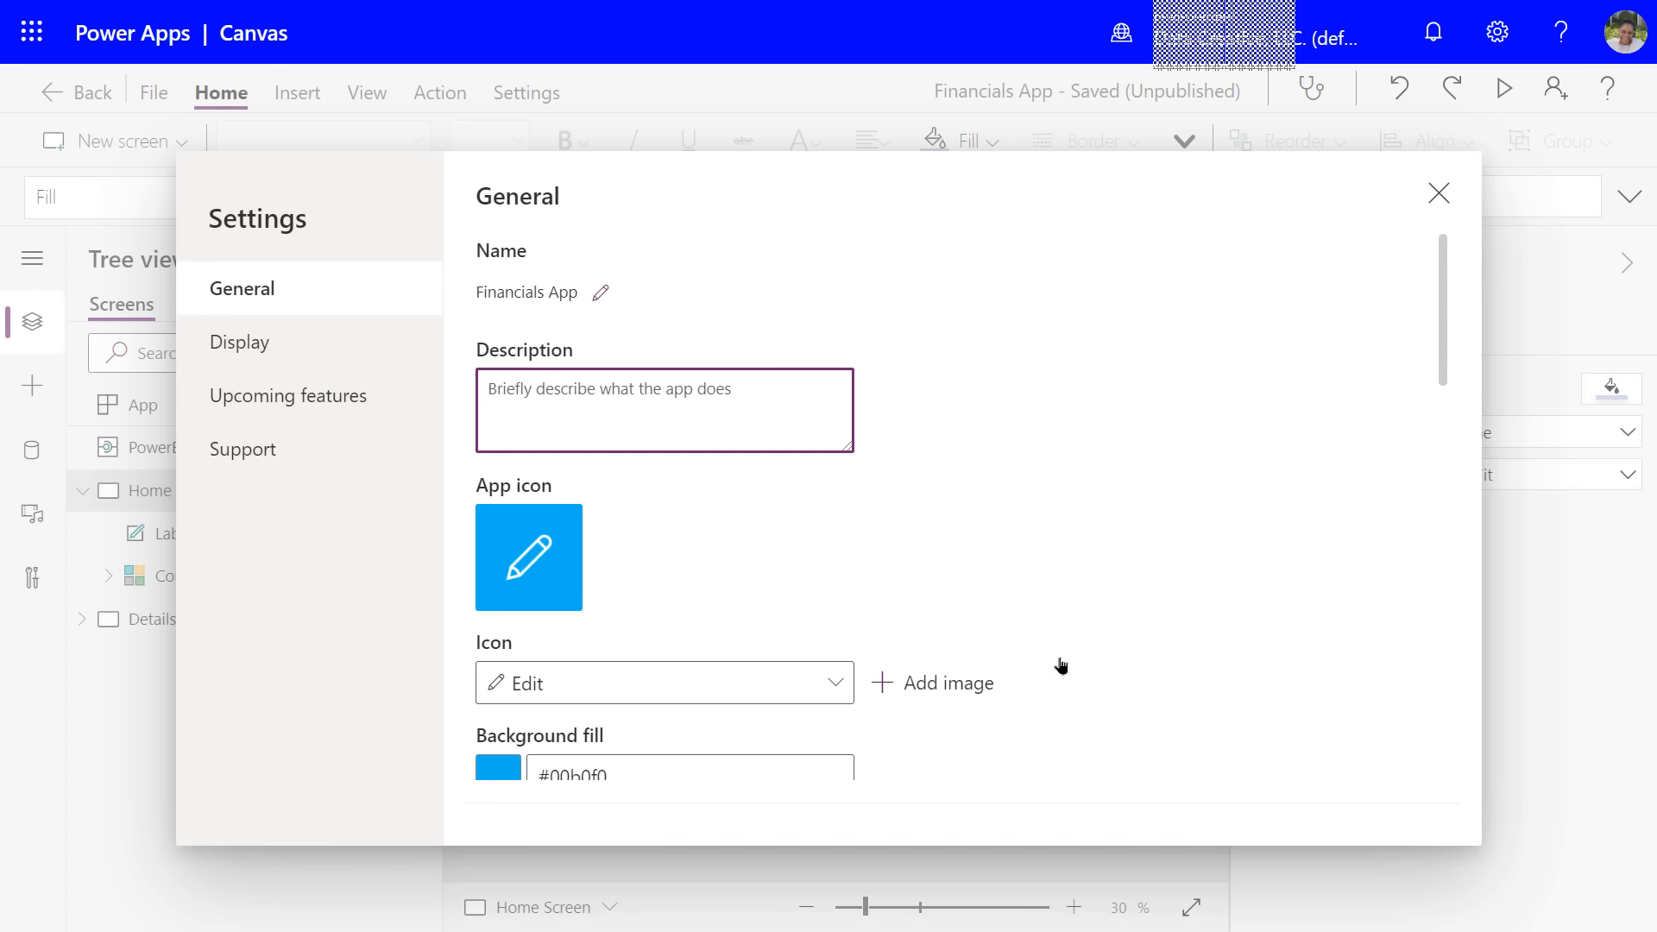
pyautogui.write('Financial ')
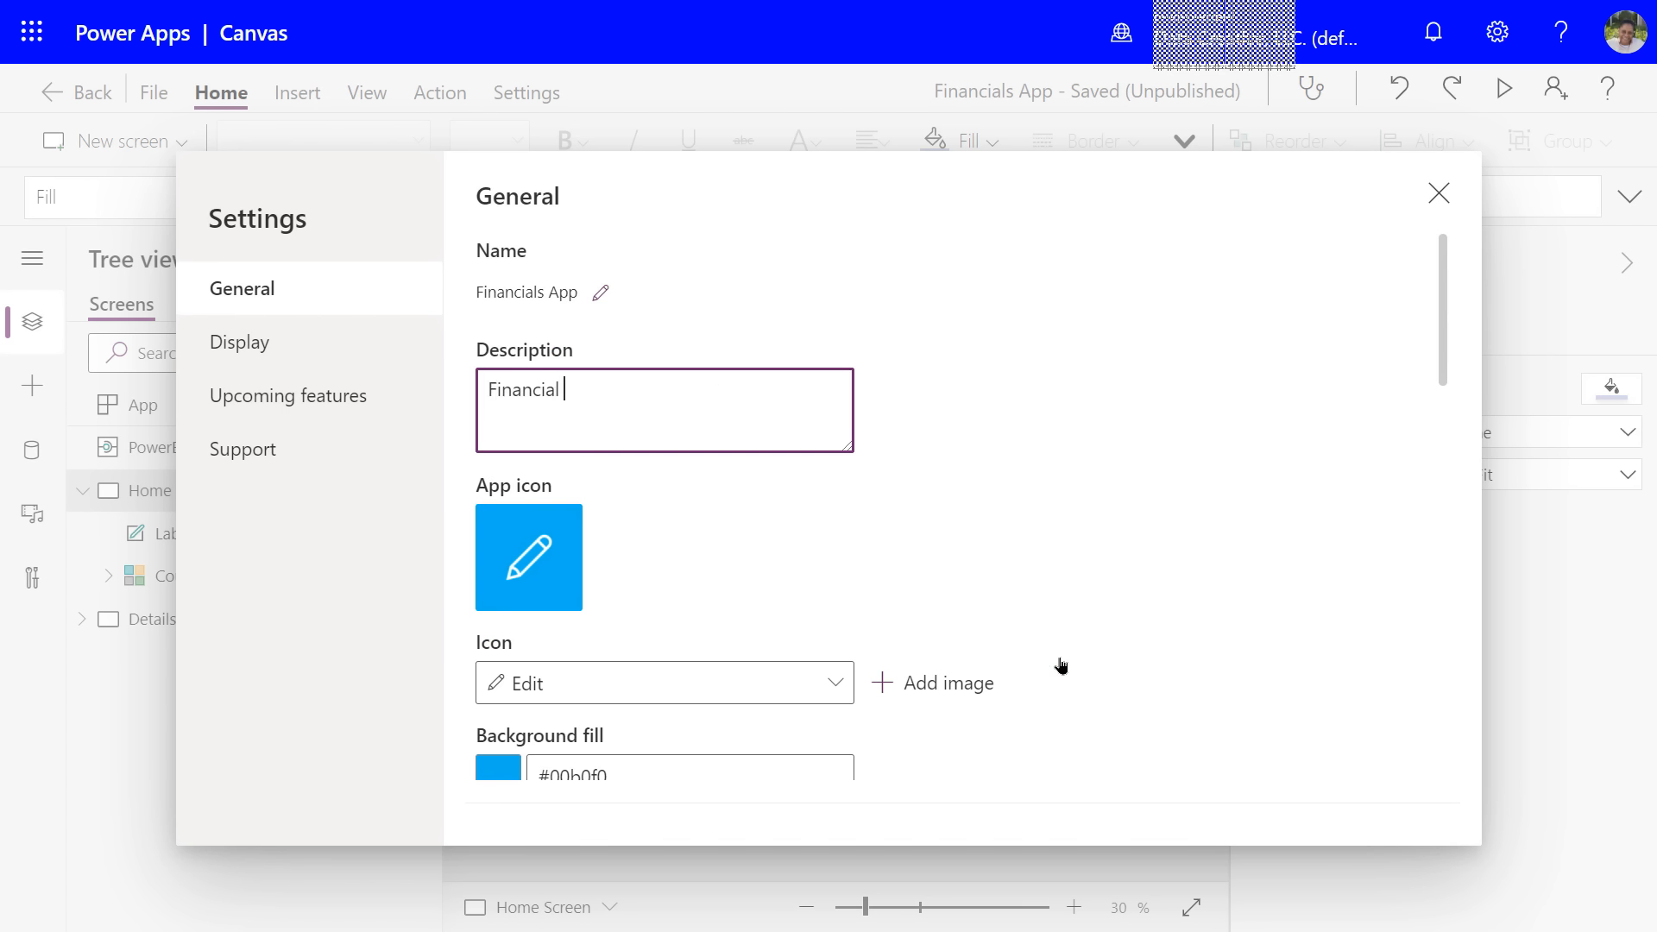
pyautogui.write('Info based on Count')
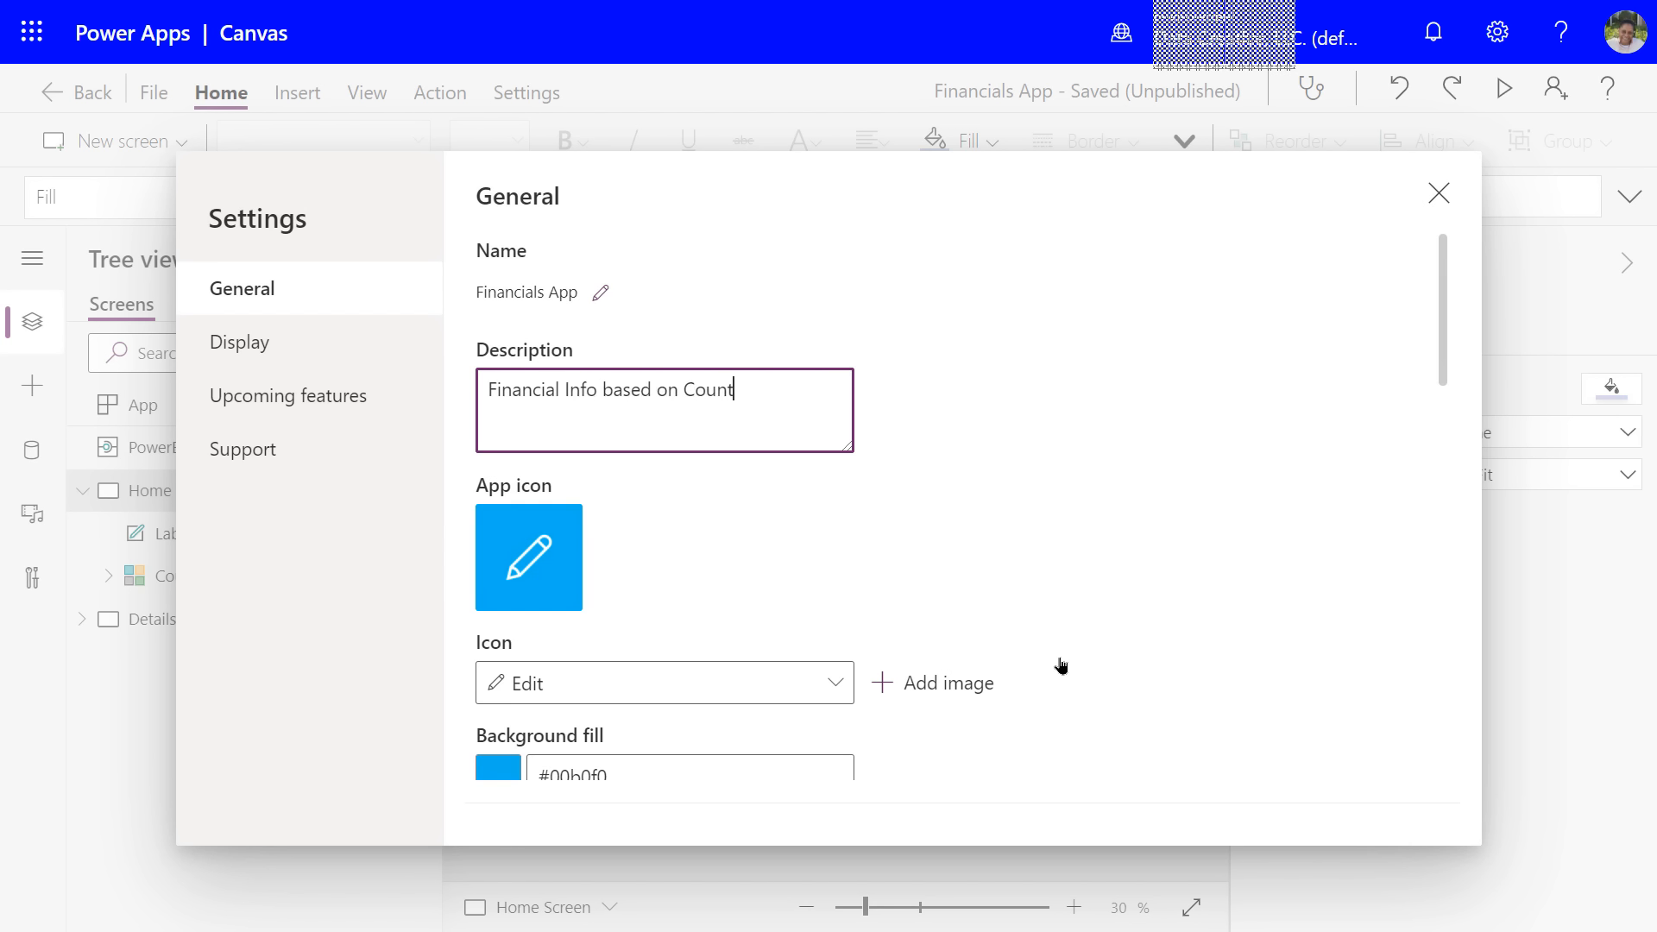
pyautogui.write('ry sales and Country Segments')
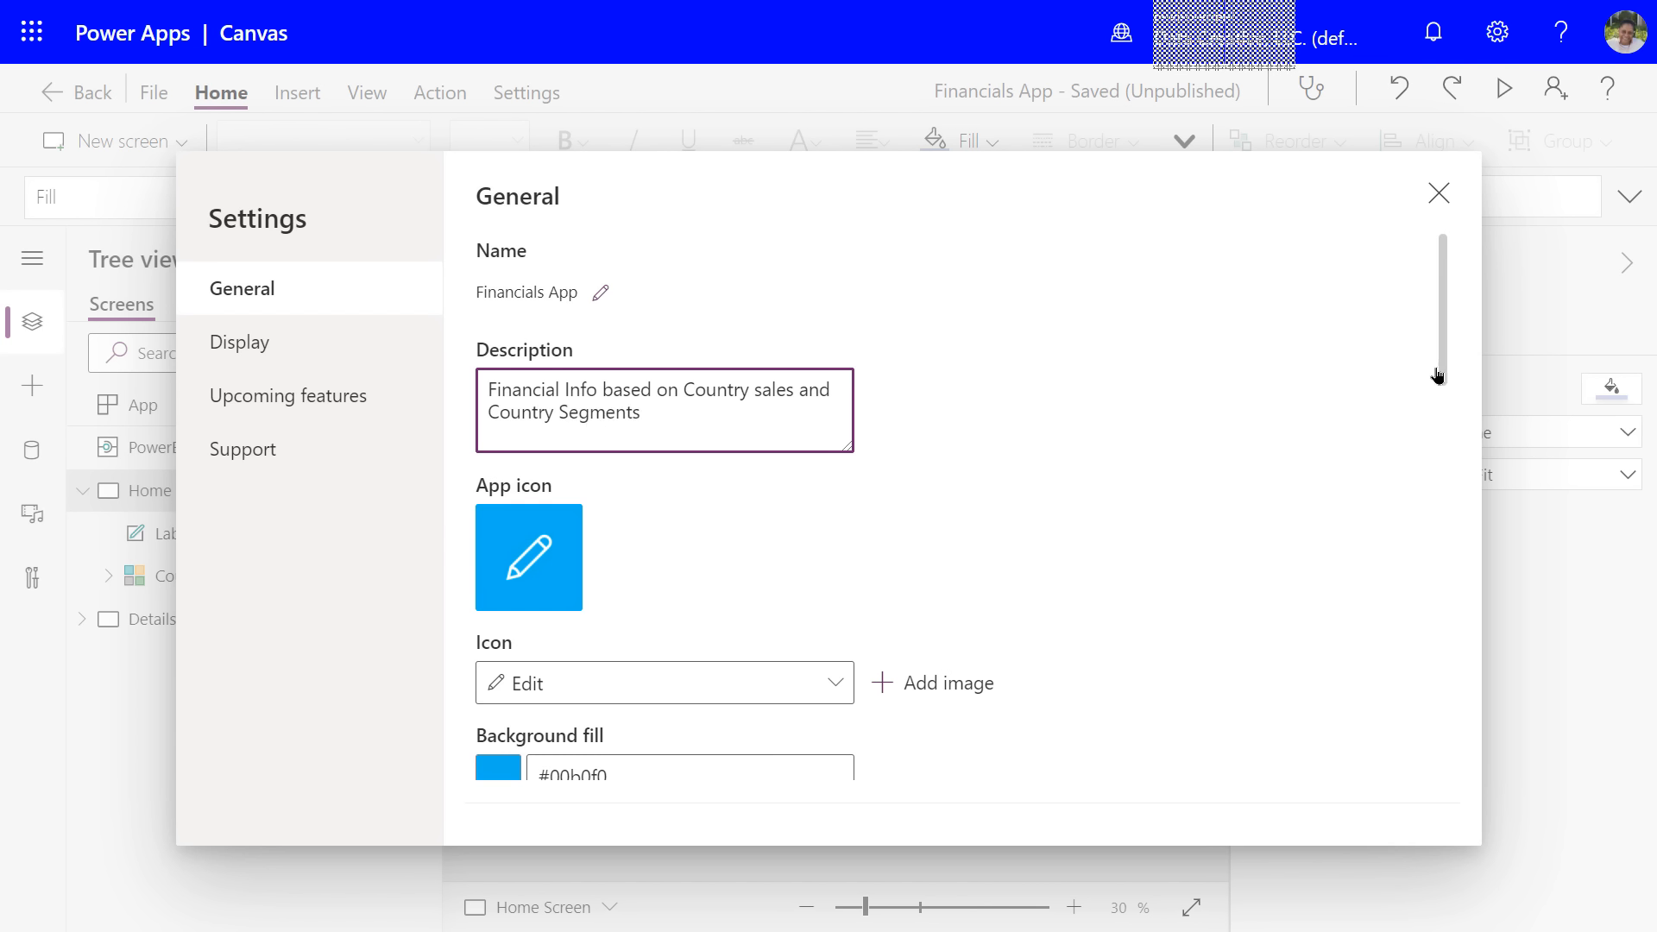
pyautogui.moveTo(1436, 364); pyautogui.dragTo(1490, 95)
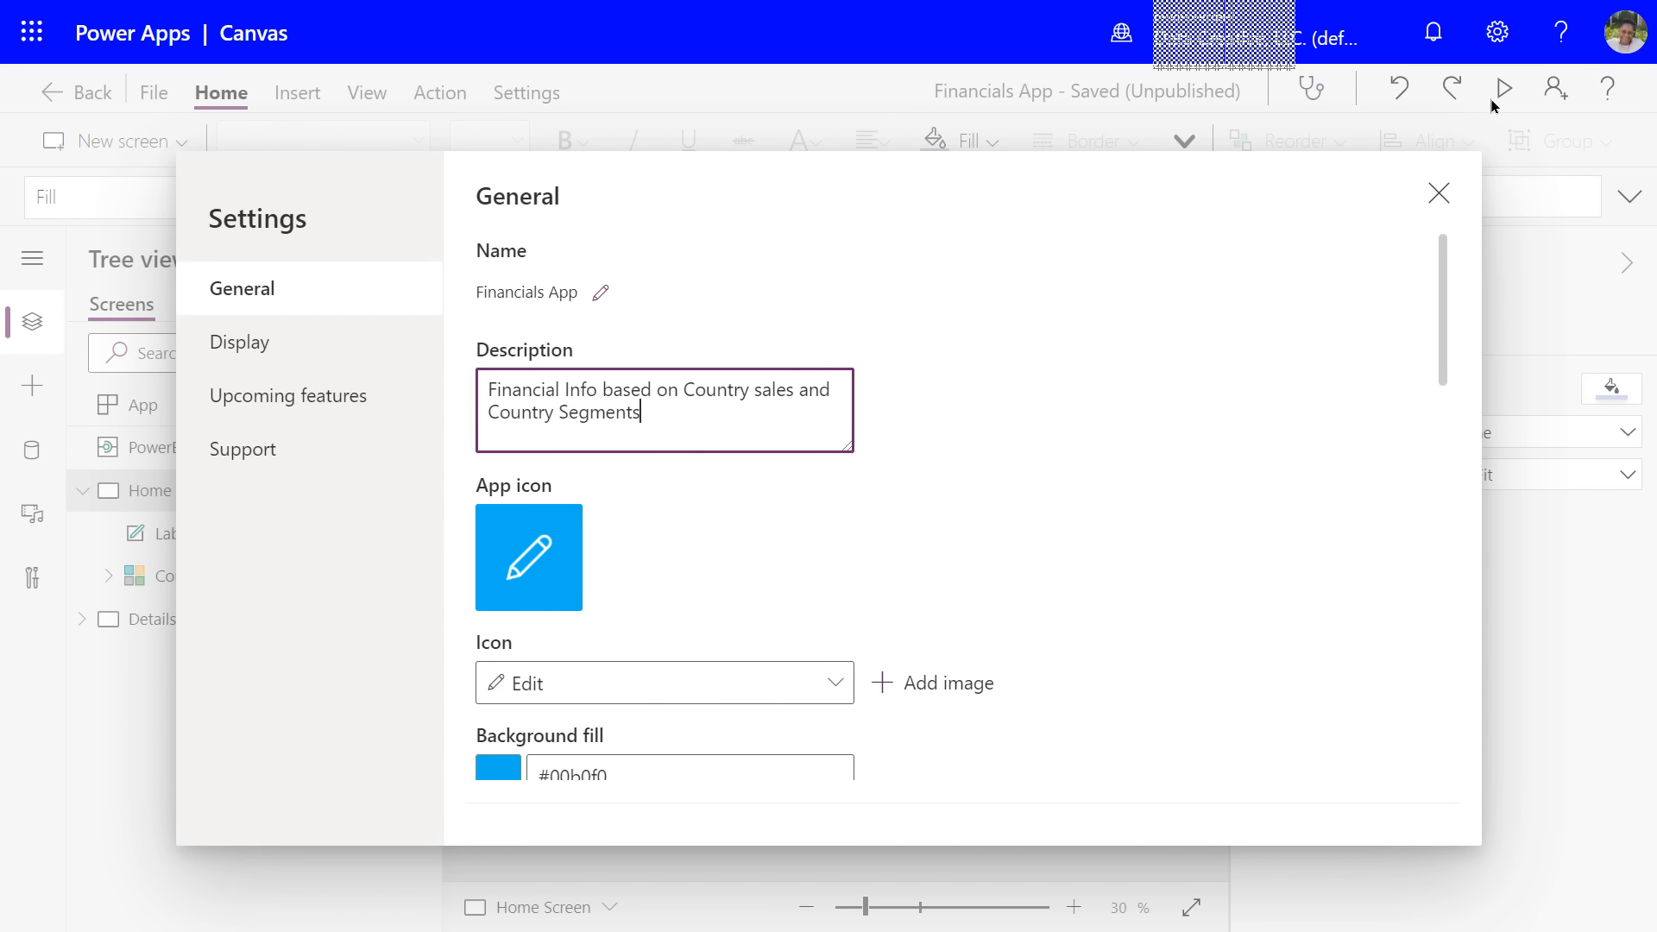
pyautogui.click(1437, 193)
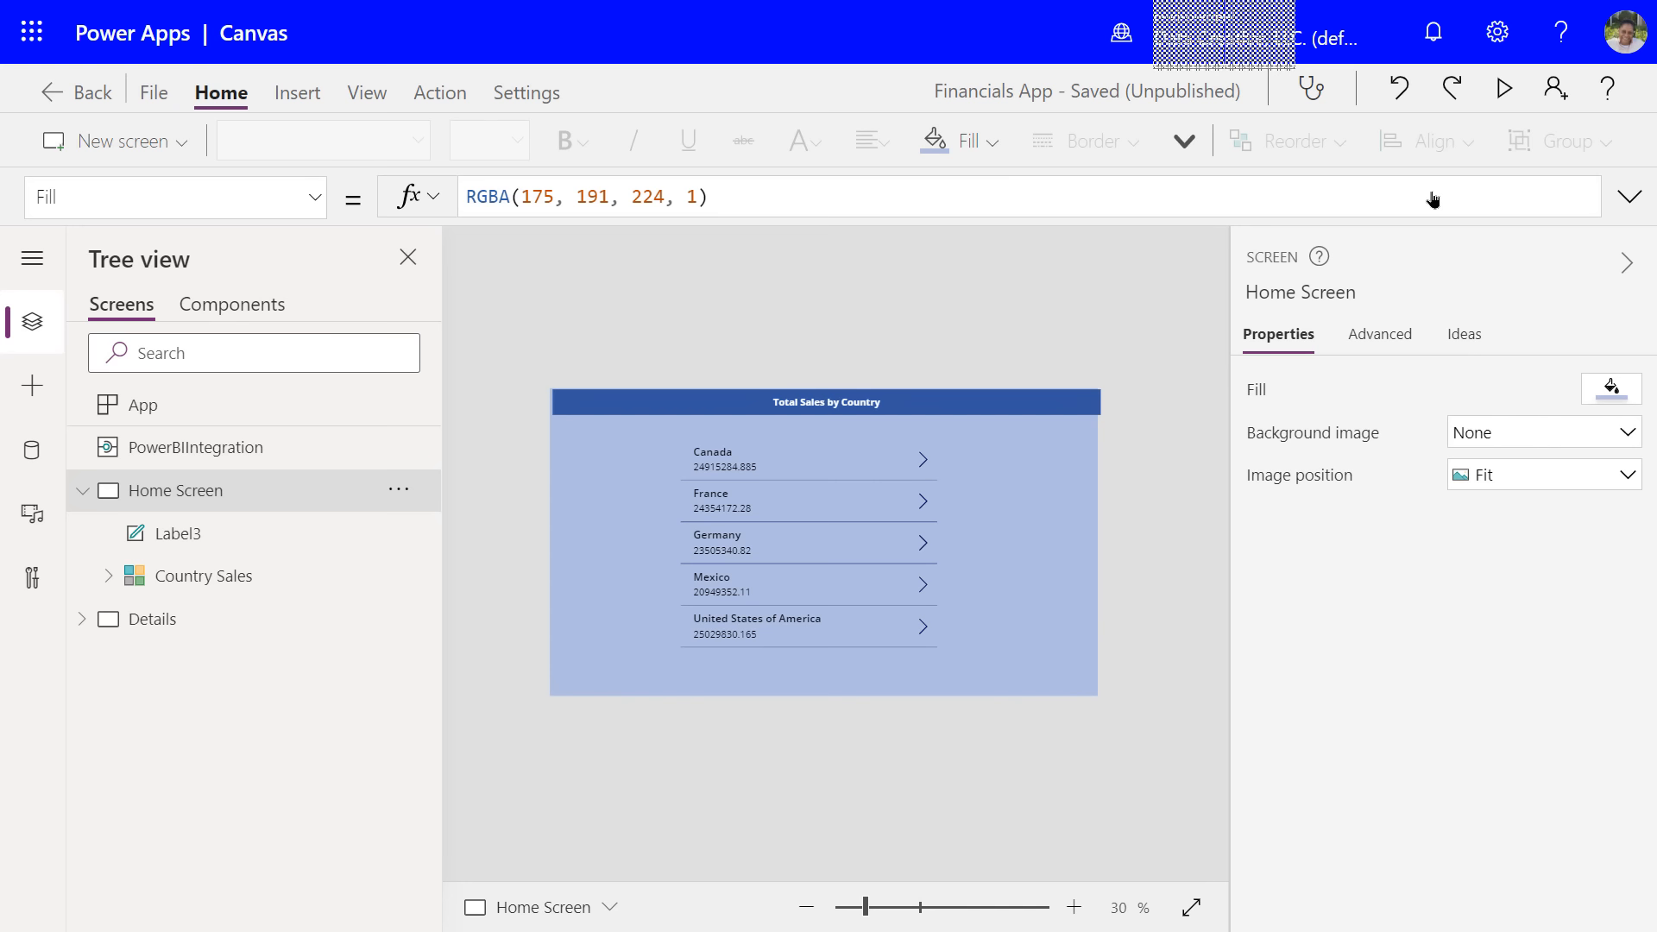
# - Save Financials App without version notes and publish this version
pyautogui.hotkey('ctrl', 's')
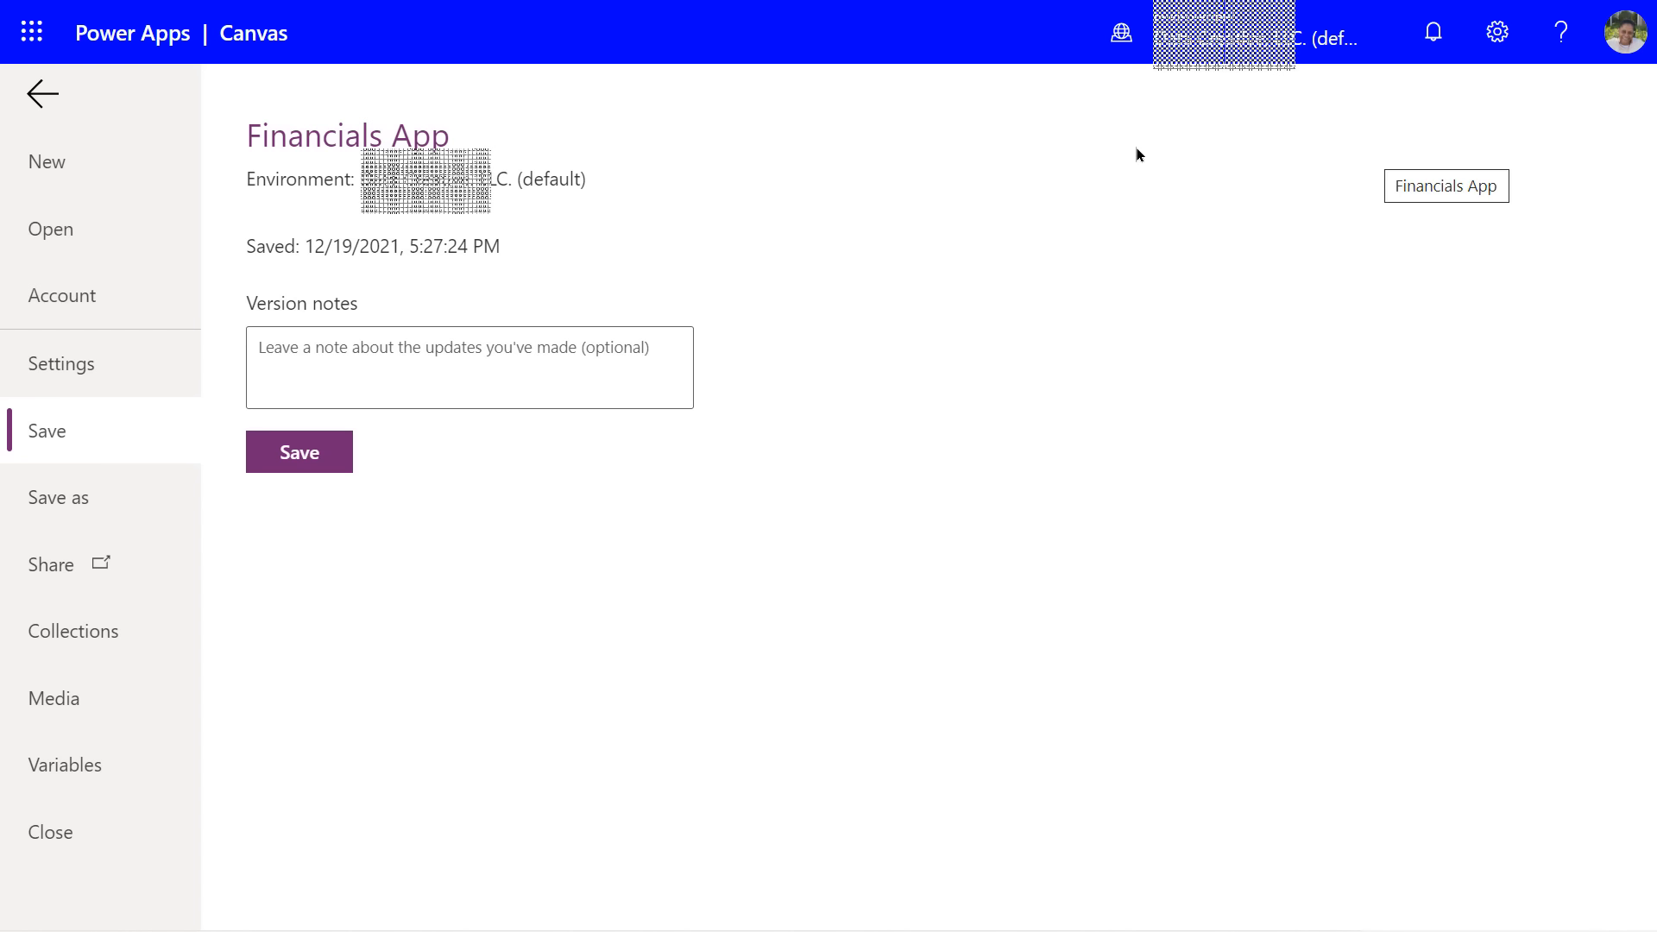
pyautogui.click(305, 463)
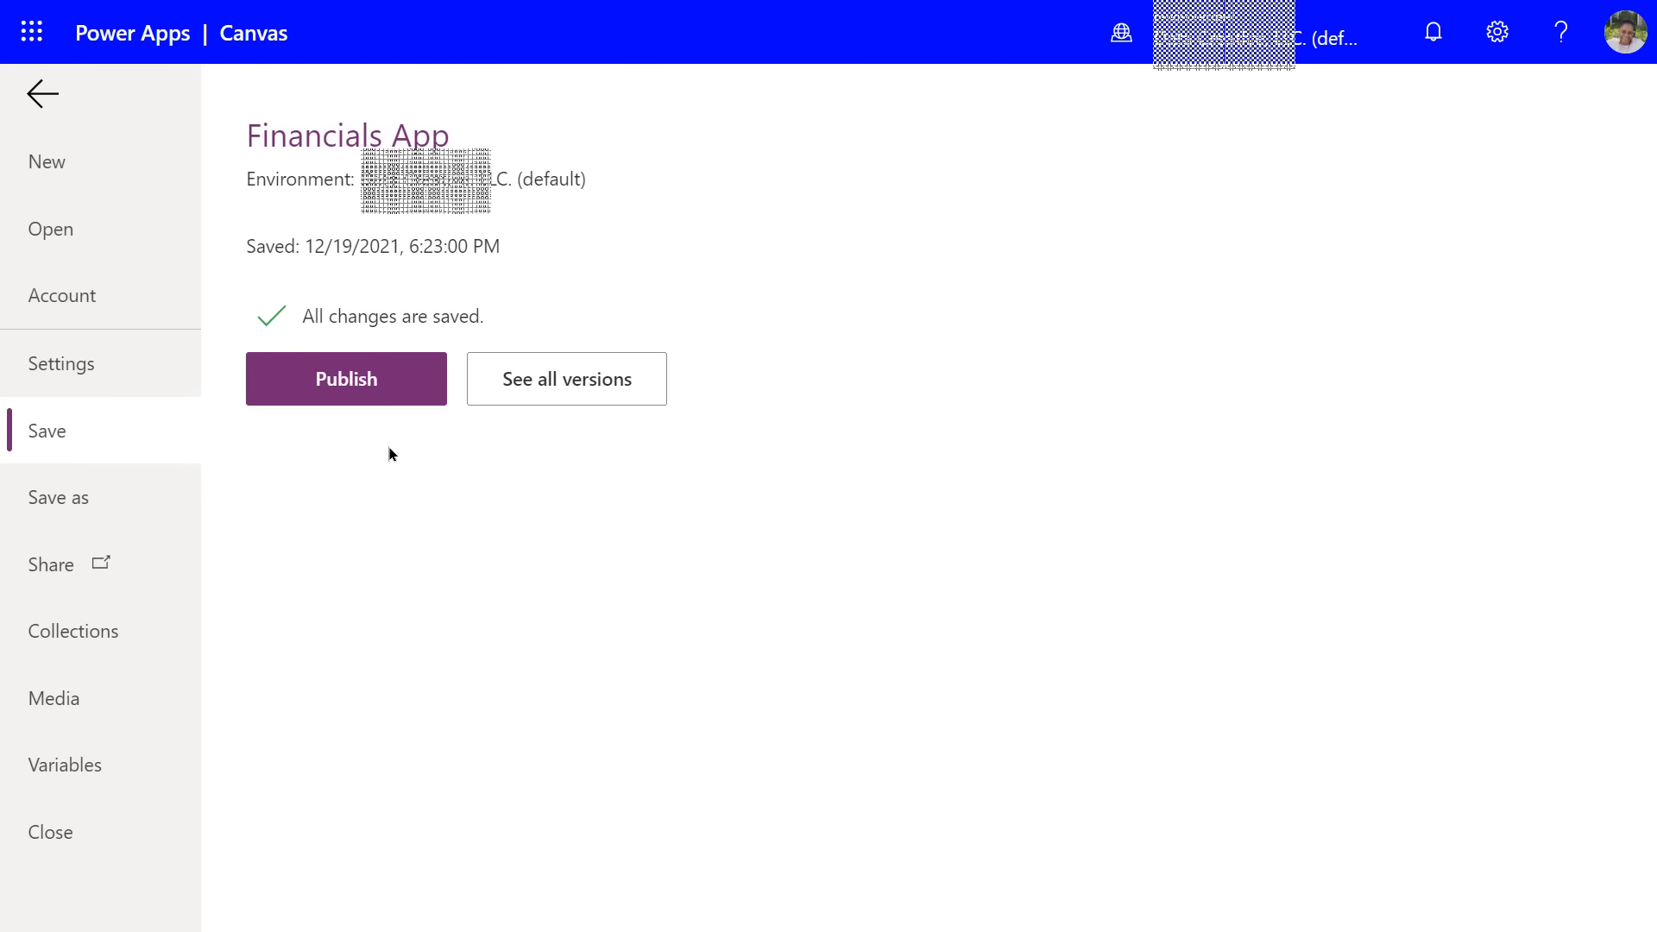
pyautogui.click(353, 394)
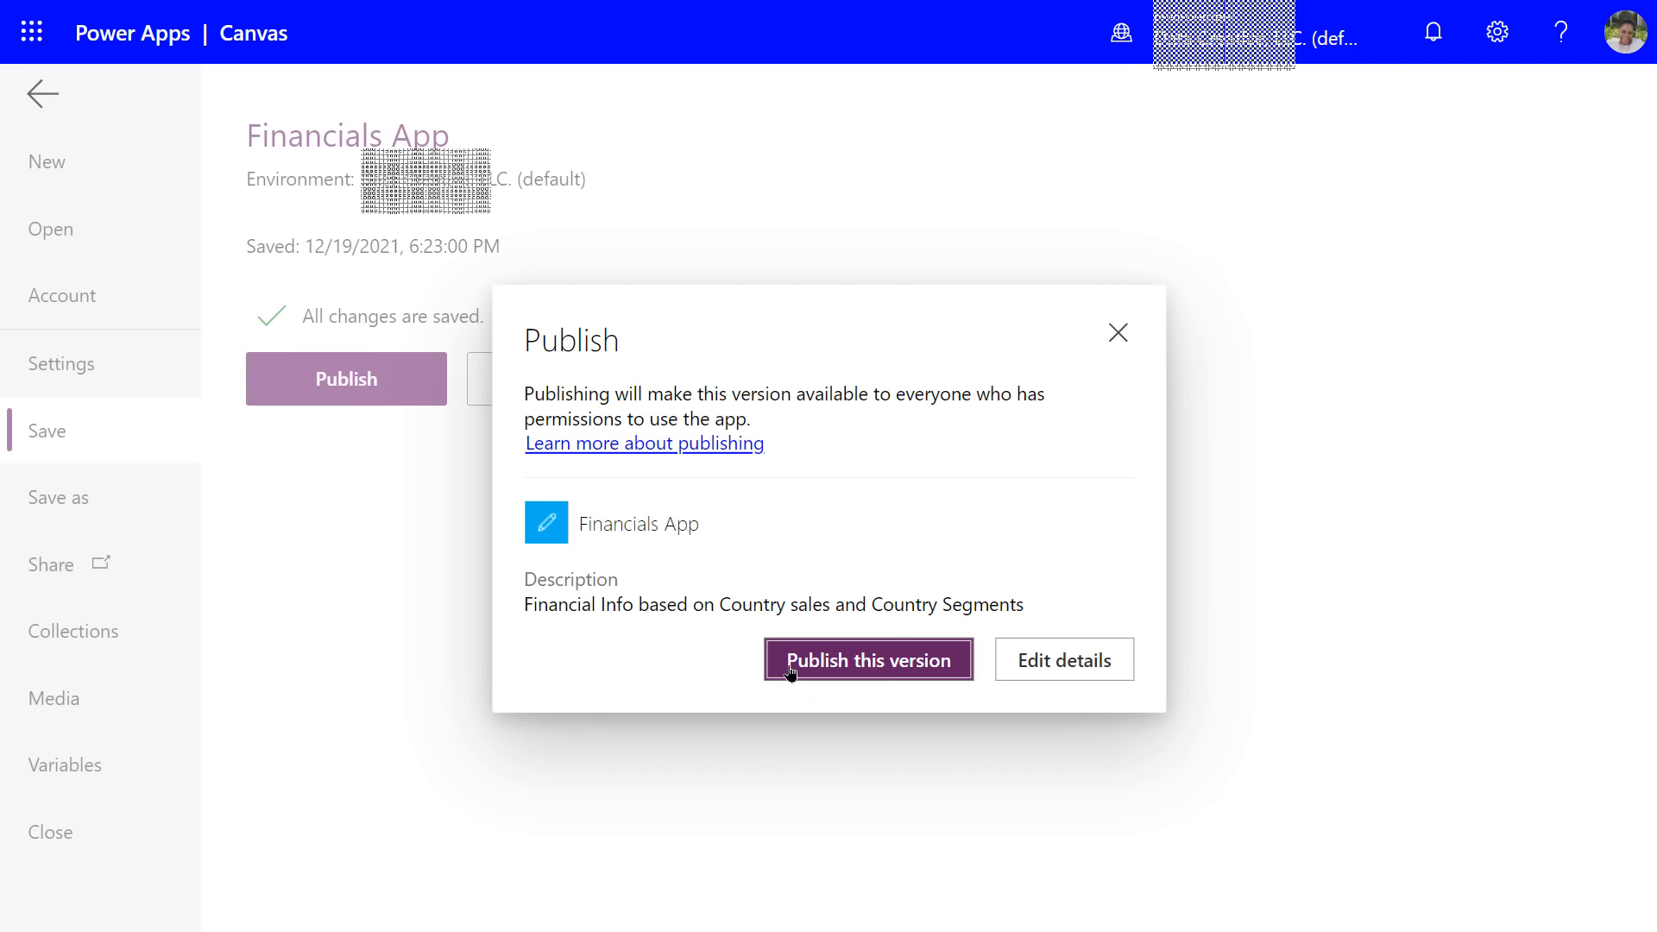
pyautogui.click(842, 668)
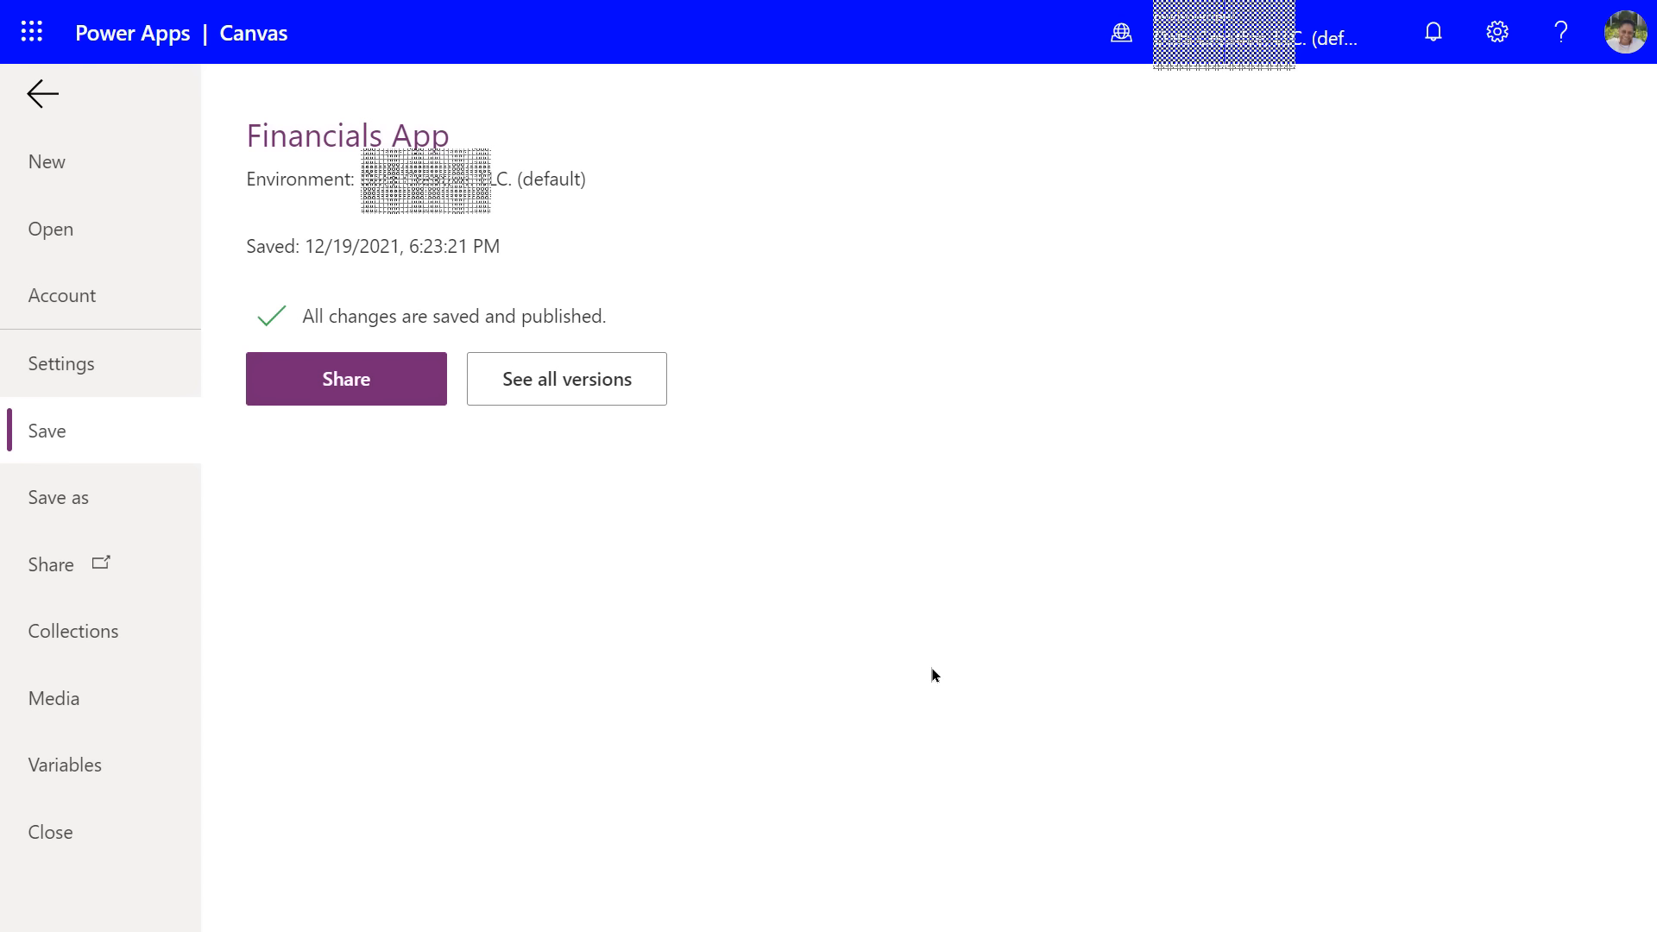
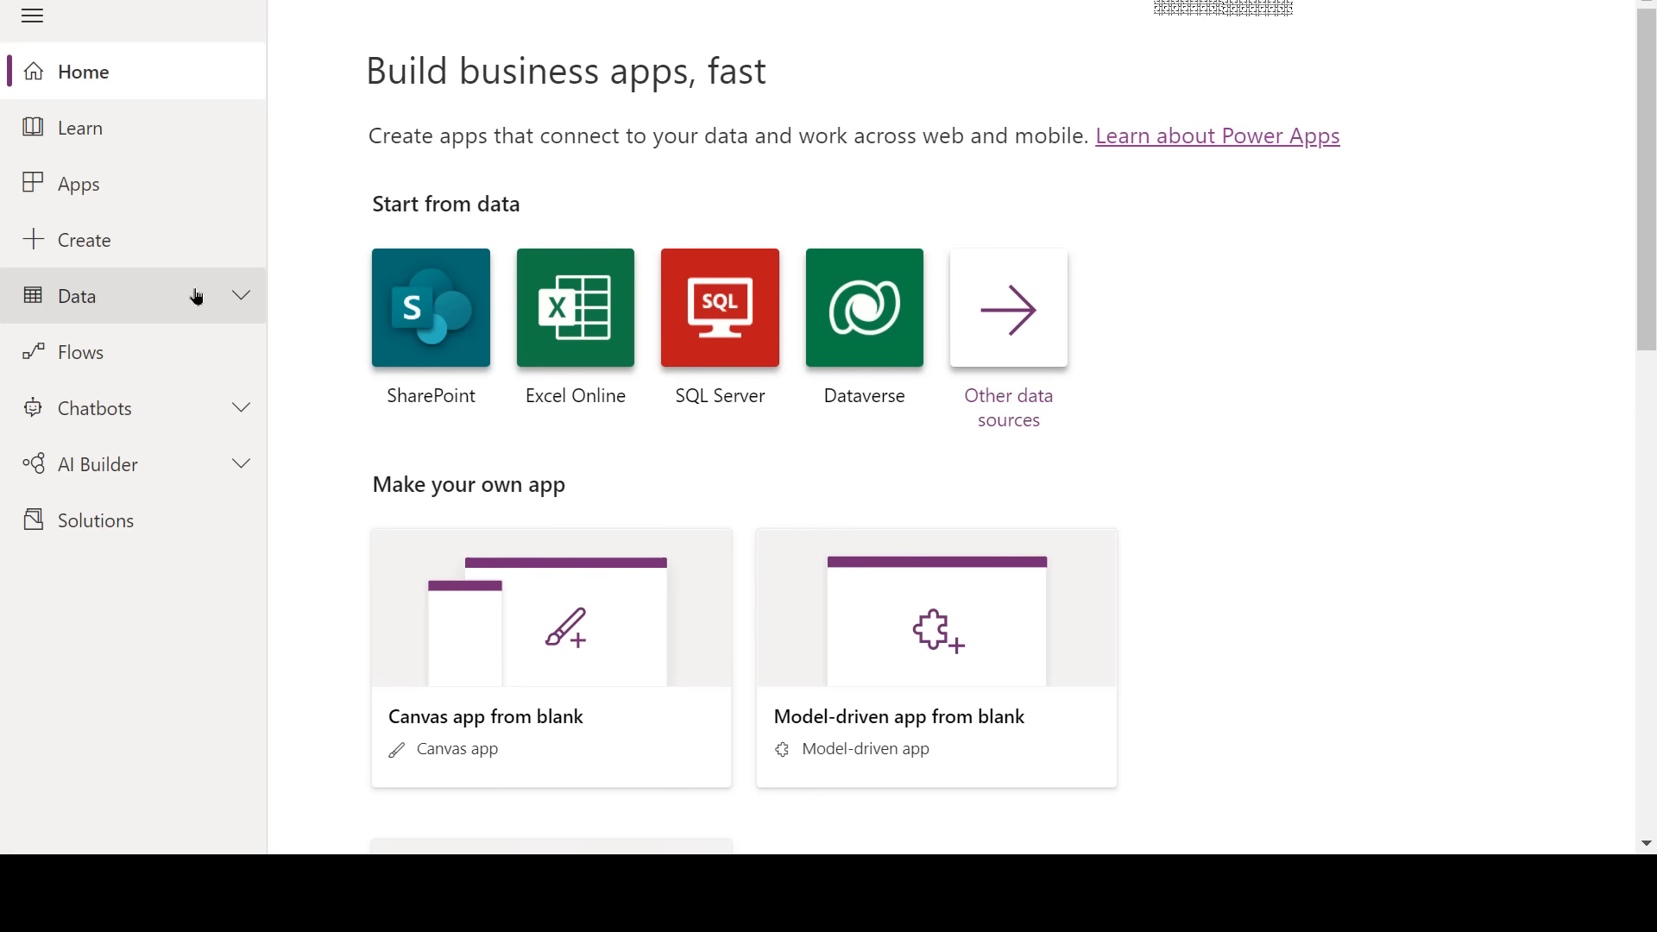
# - Open the environment's data tables and look through the default table list
pyautogui.click(229, 299)
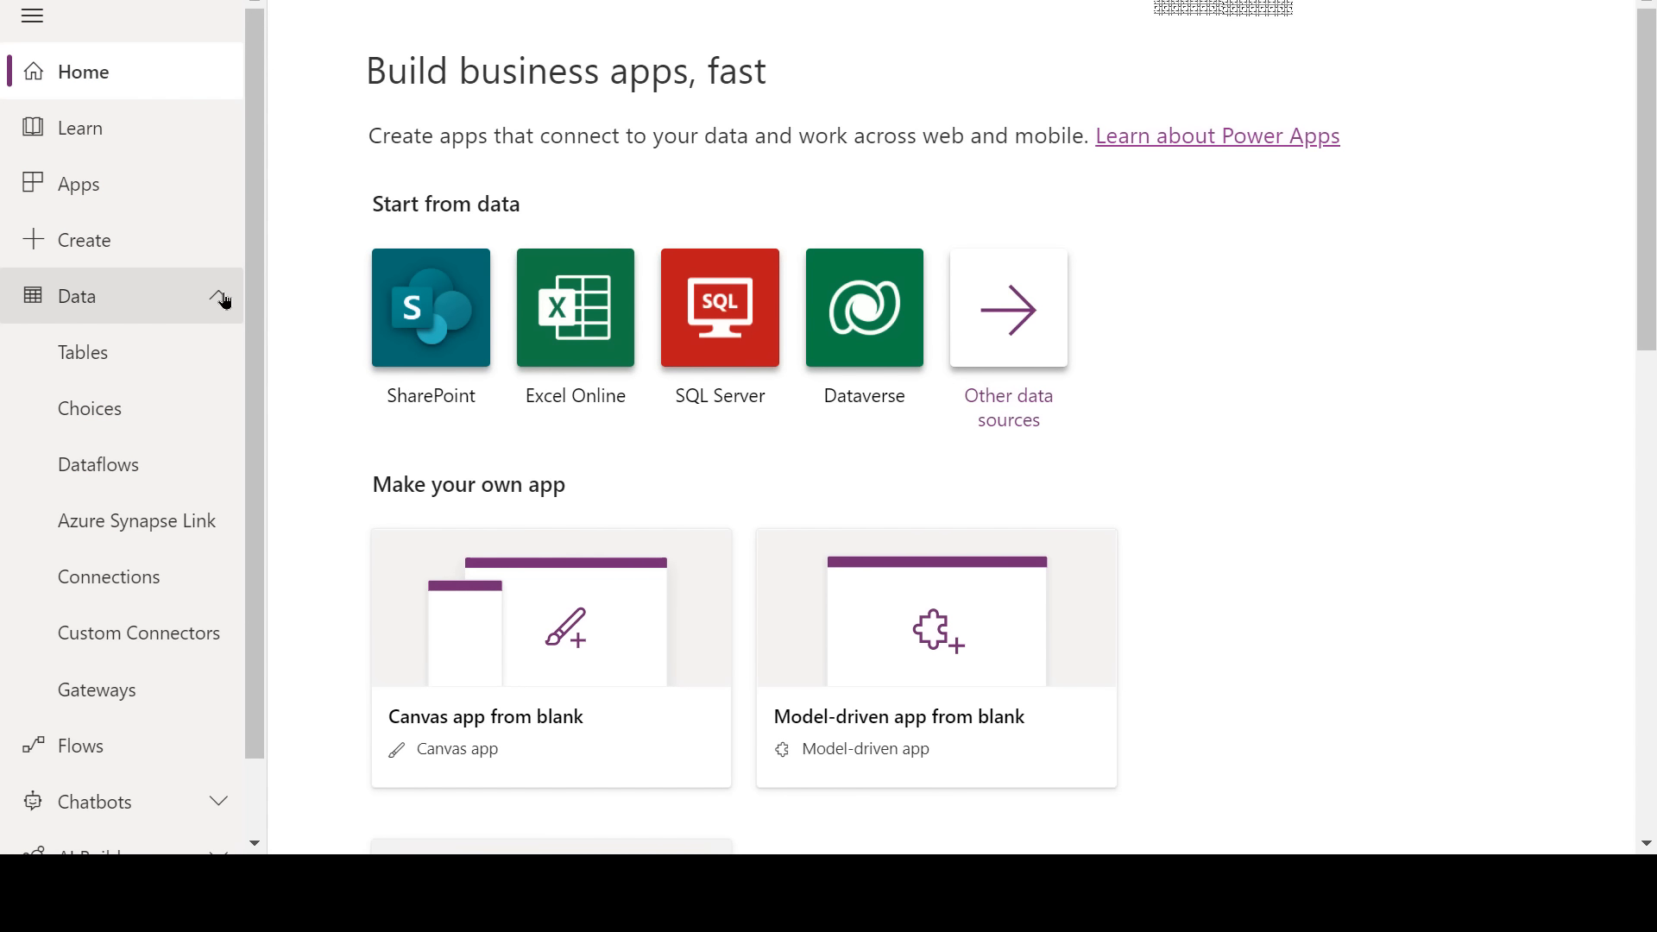
pyautogui.click(97, 354)
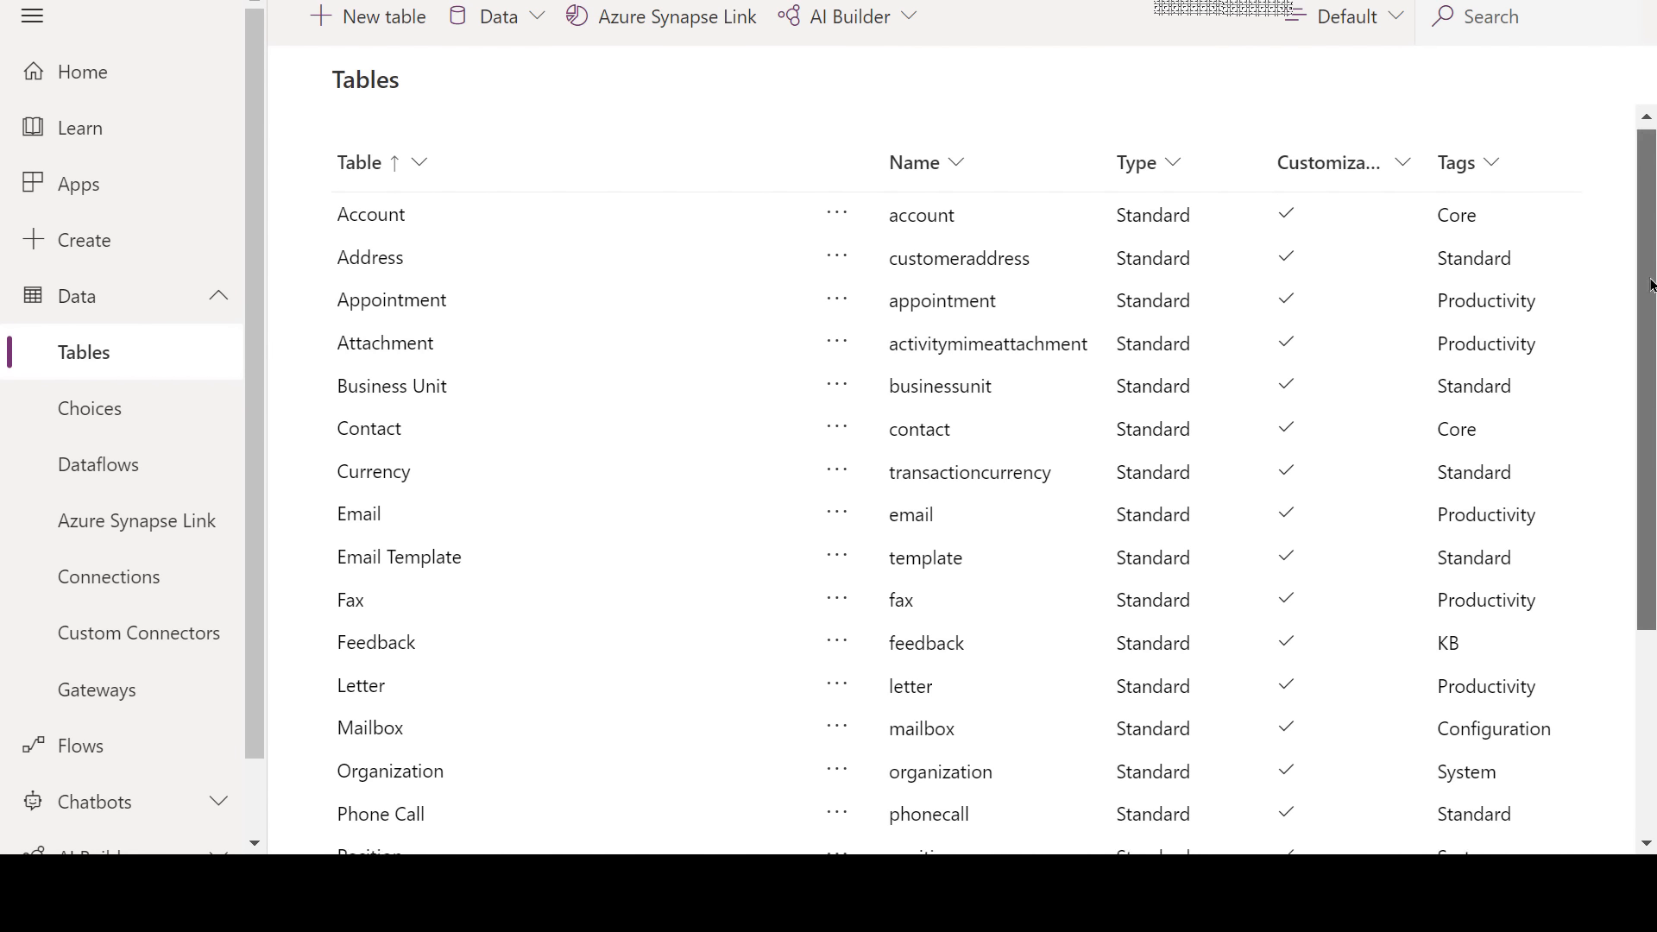
pyautogui.scroll(-4, 1585, 478)
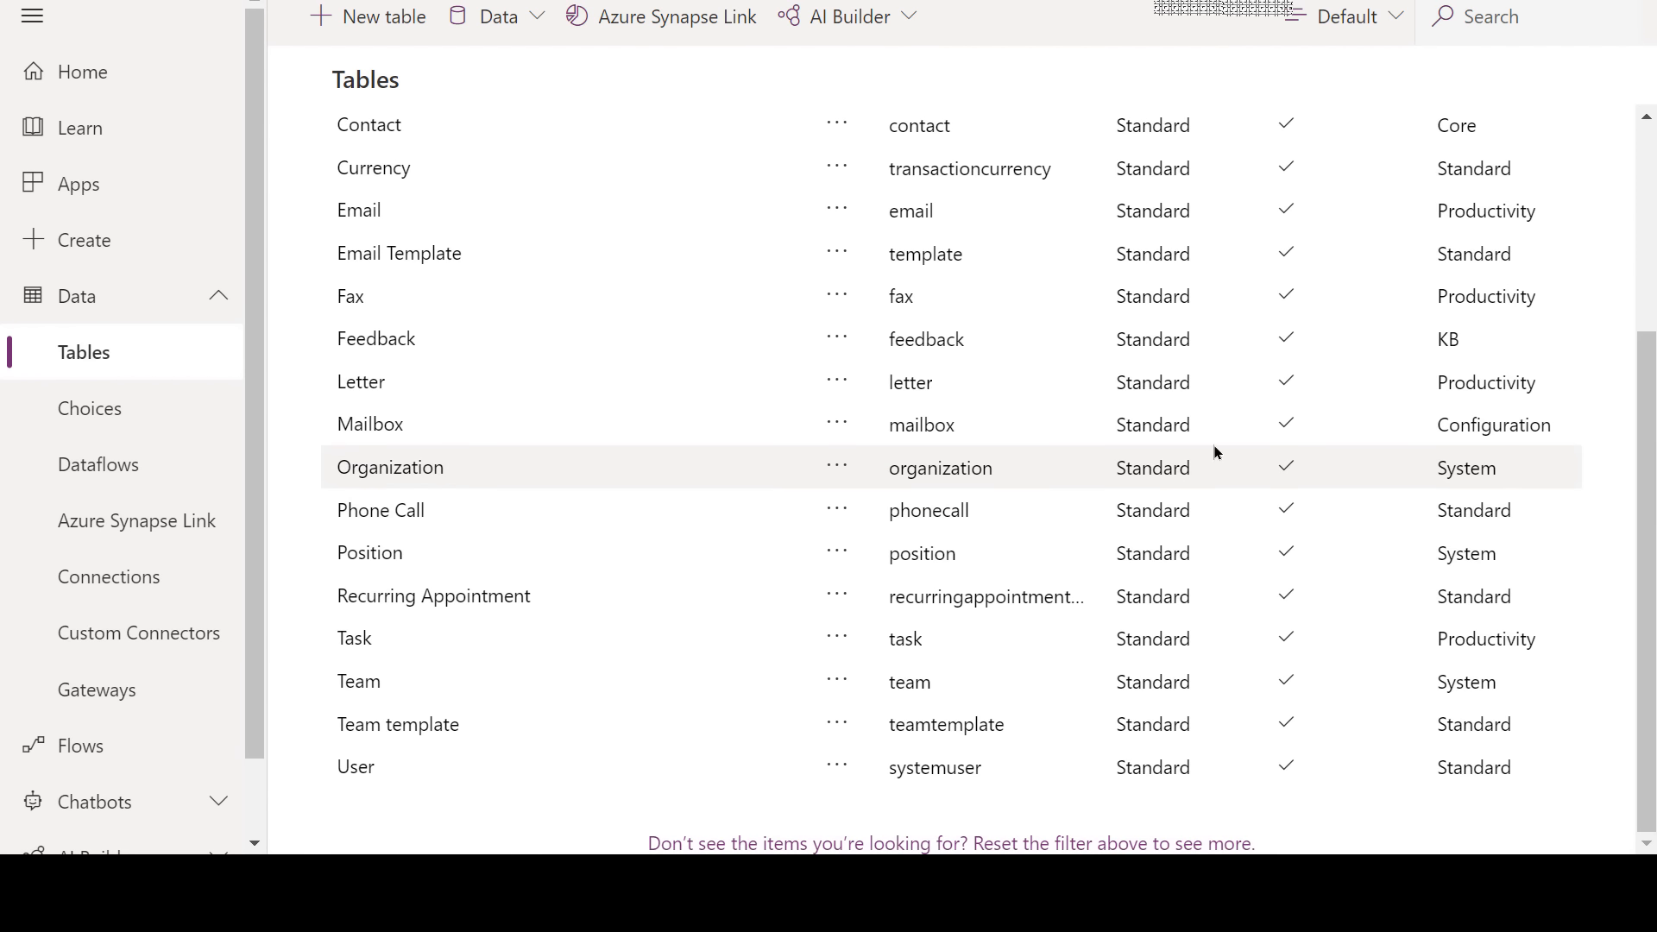
# - Examine the data, Azure Synapse Link and AI Builder actions available for the Account table
pyautogui.scroll(3, 1100, 428)
pyautogui.scroll(1, 1095, 423)
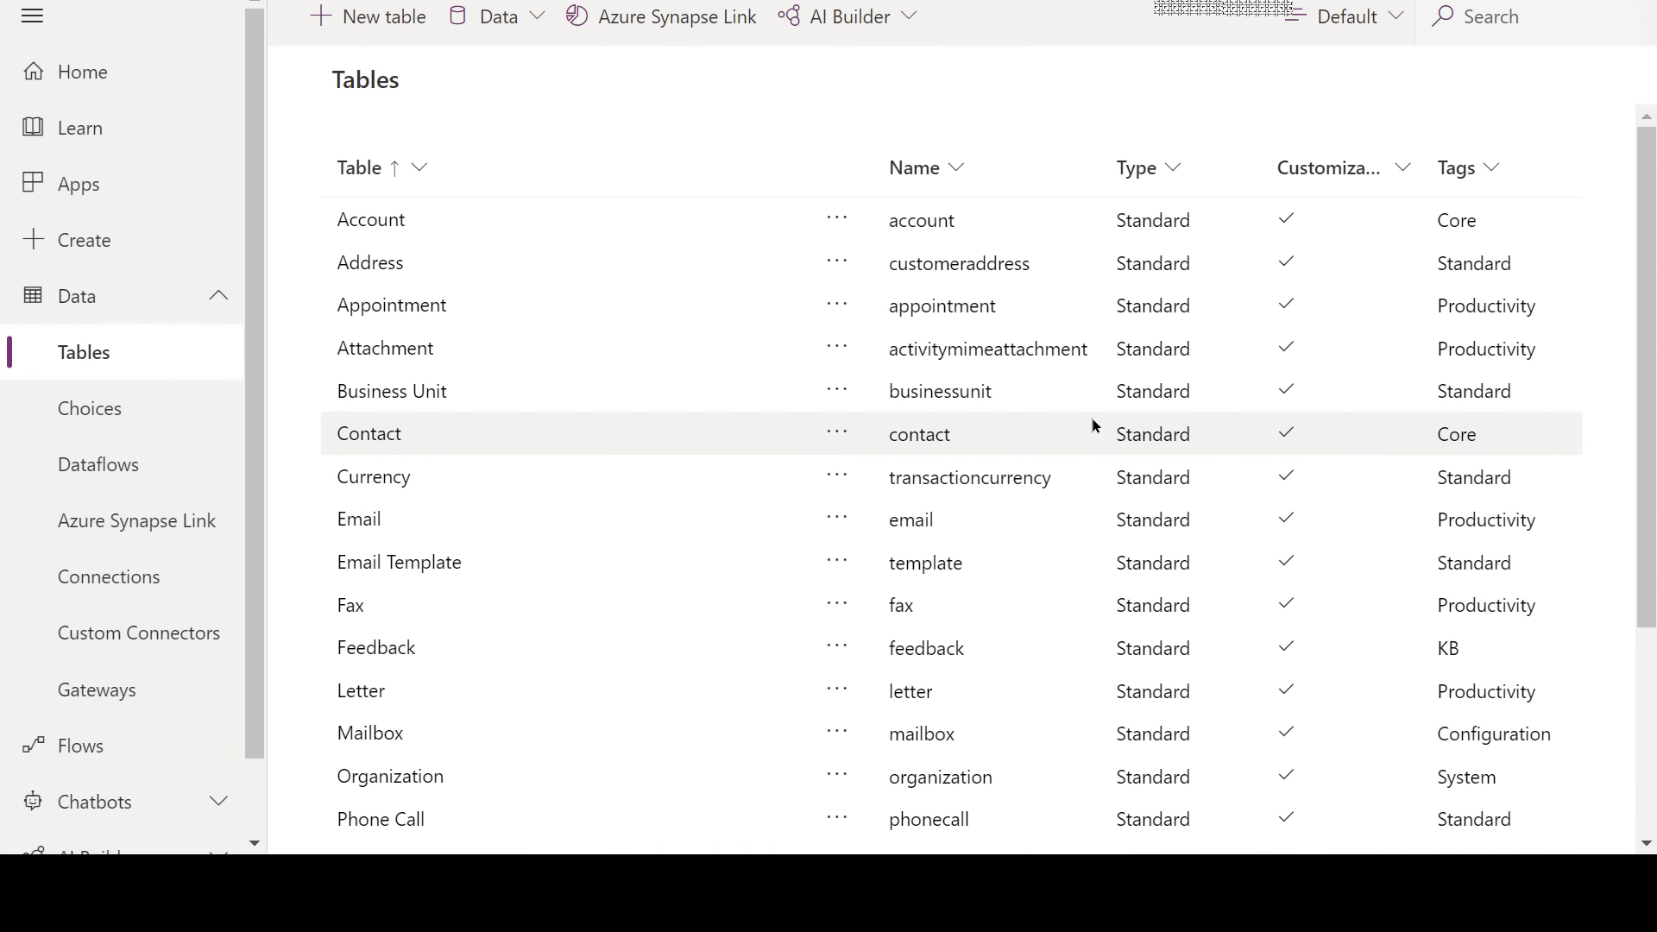
pyautogui.click(835, 226)
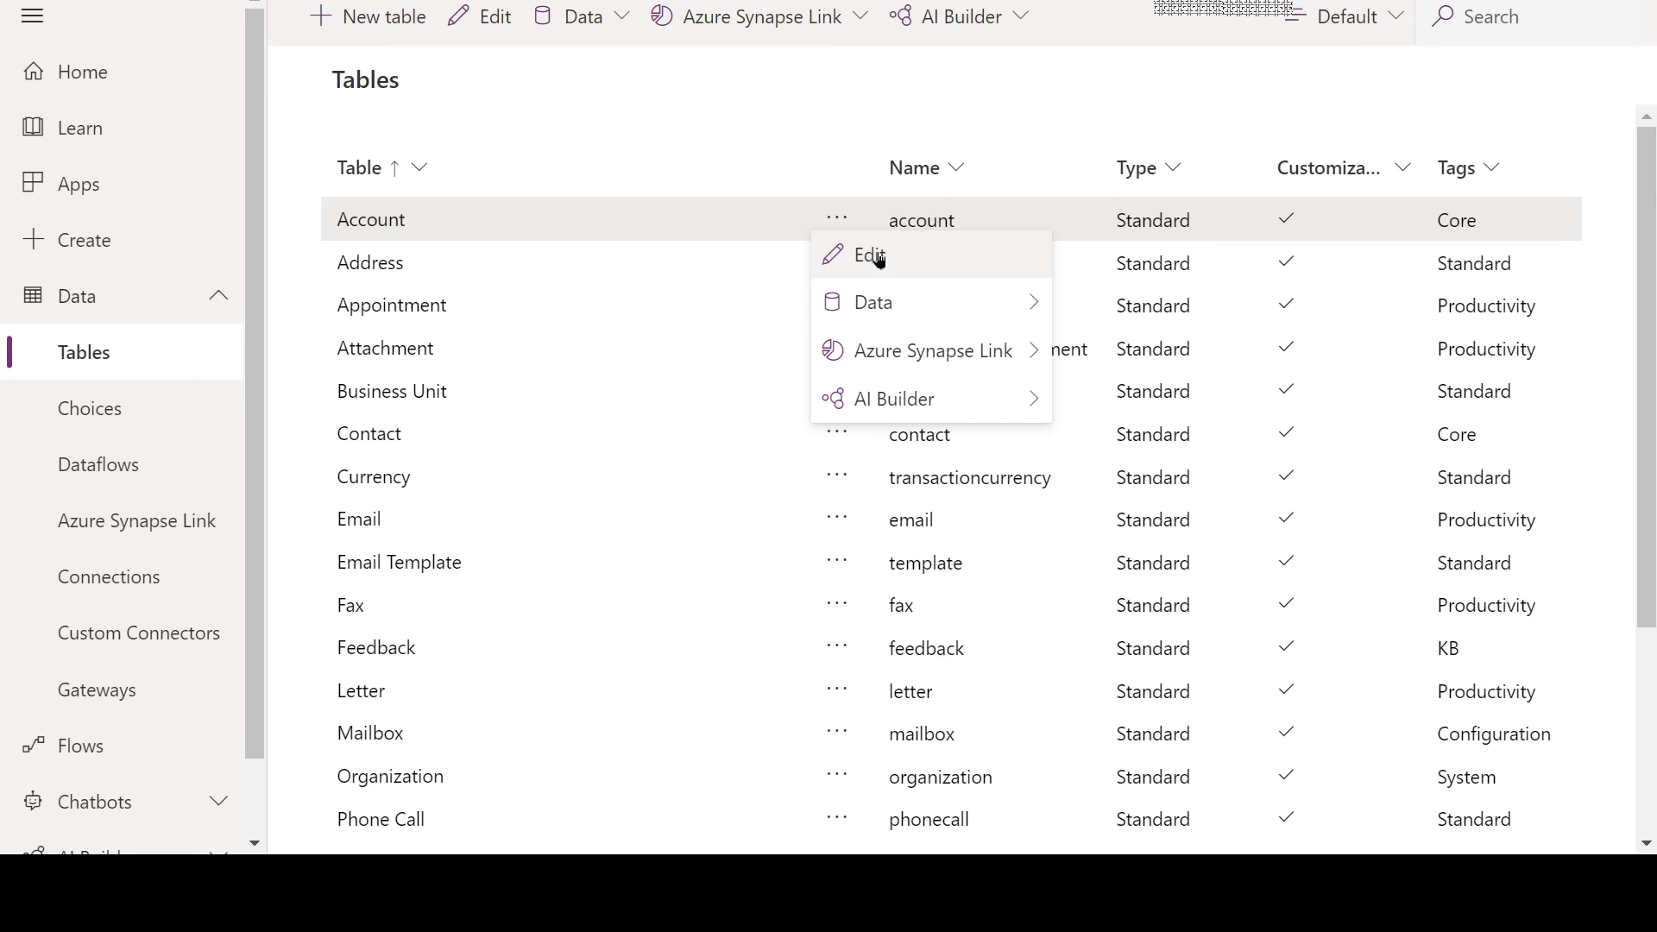
pyautogui.moveTo(896, 302)
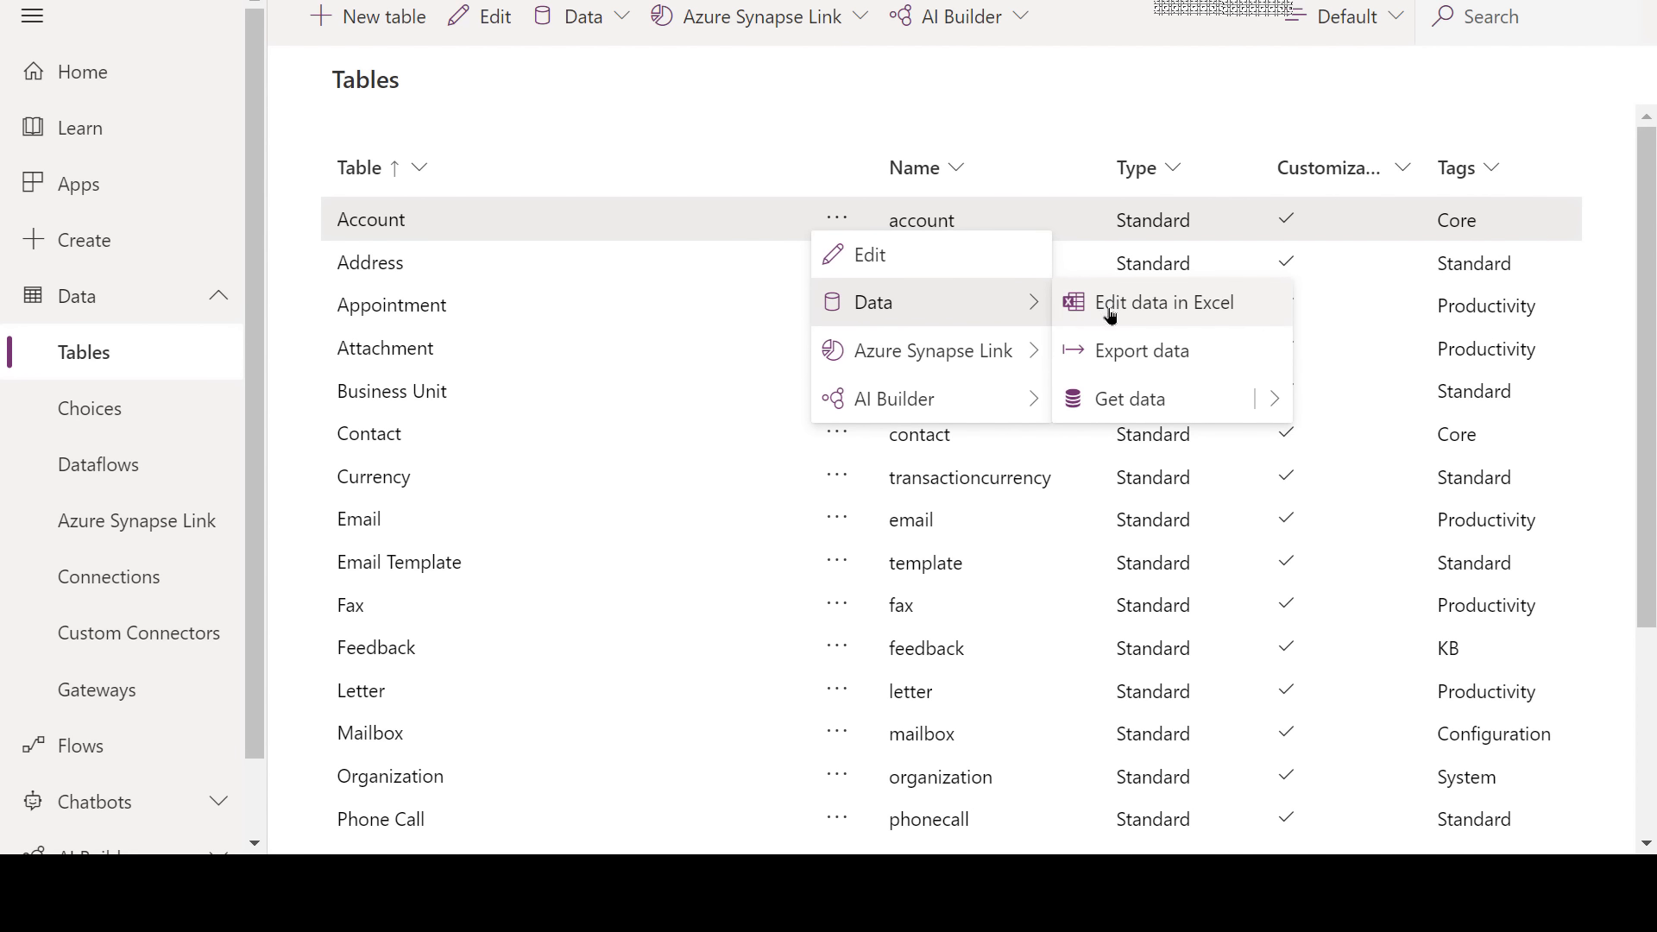
pyautogui.moveTo(1262, 412)
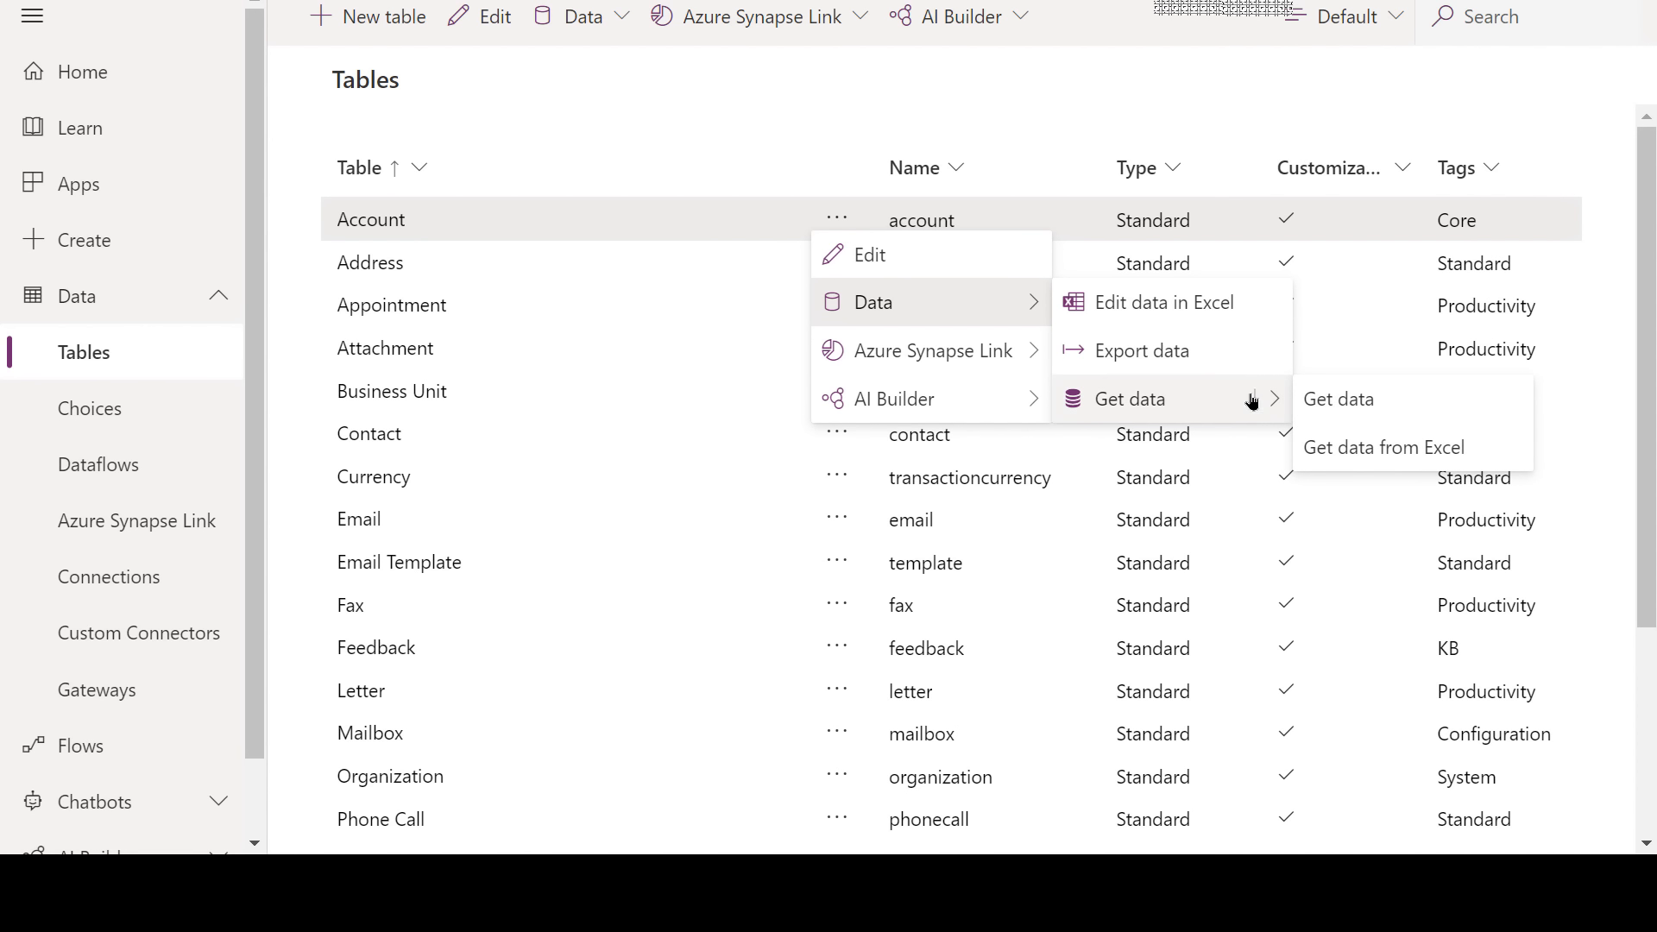
pyautogui.moveTo(1039, 360)
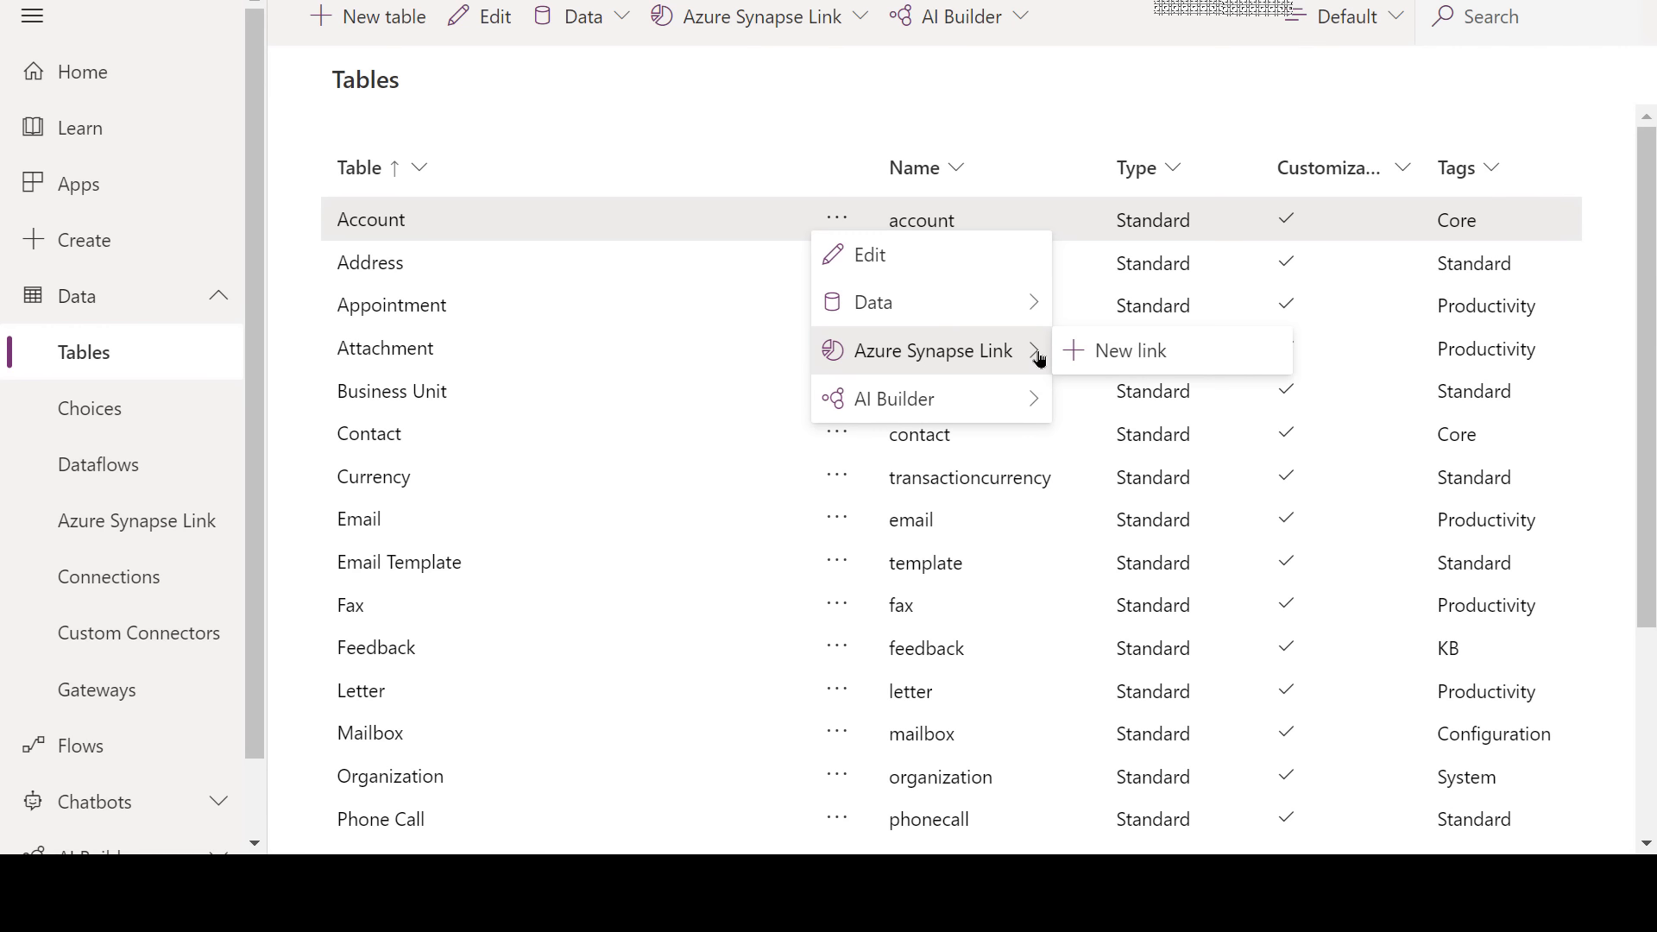
pyautogui.moveTo(1037, 399)
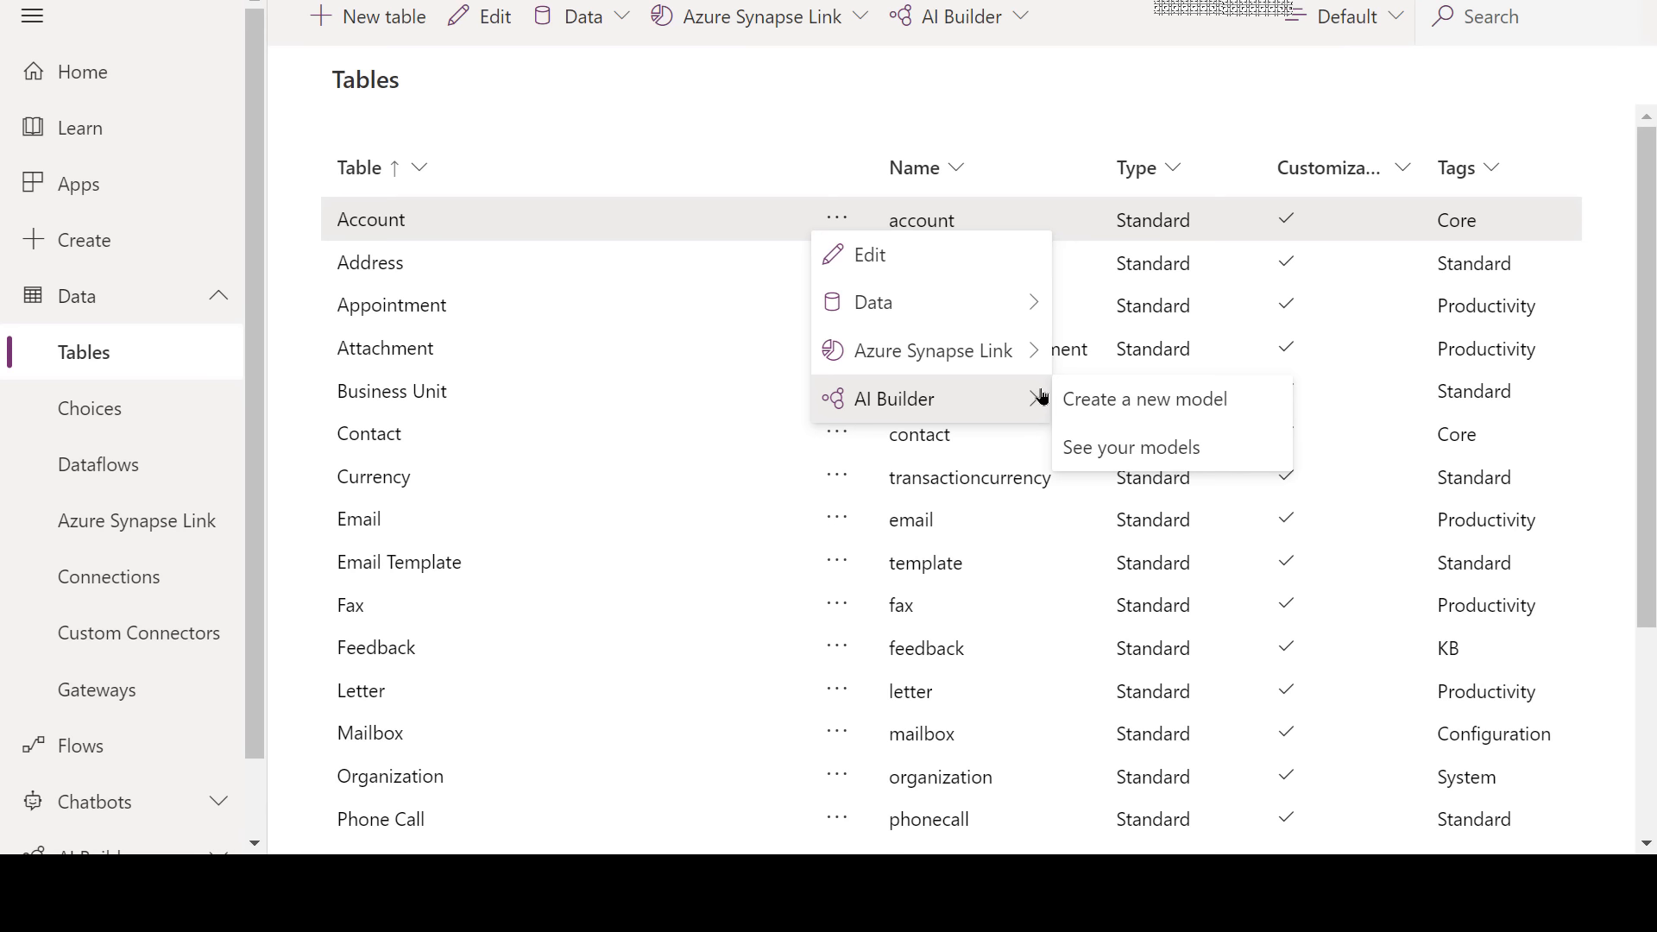
pyautogui.click(610, 138)
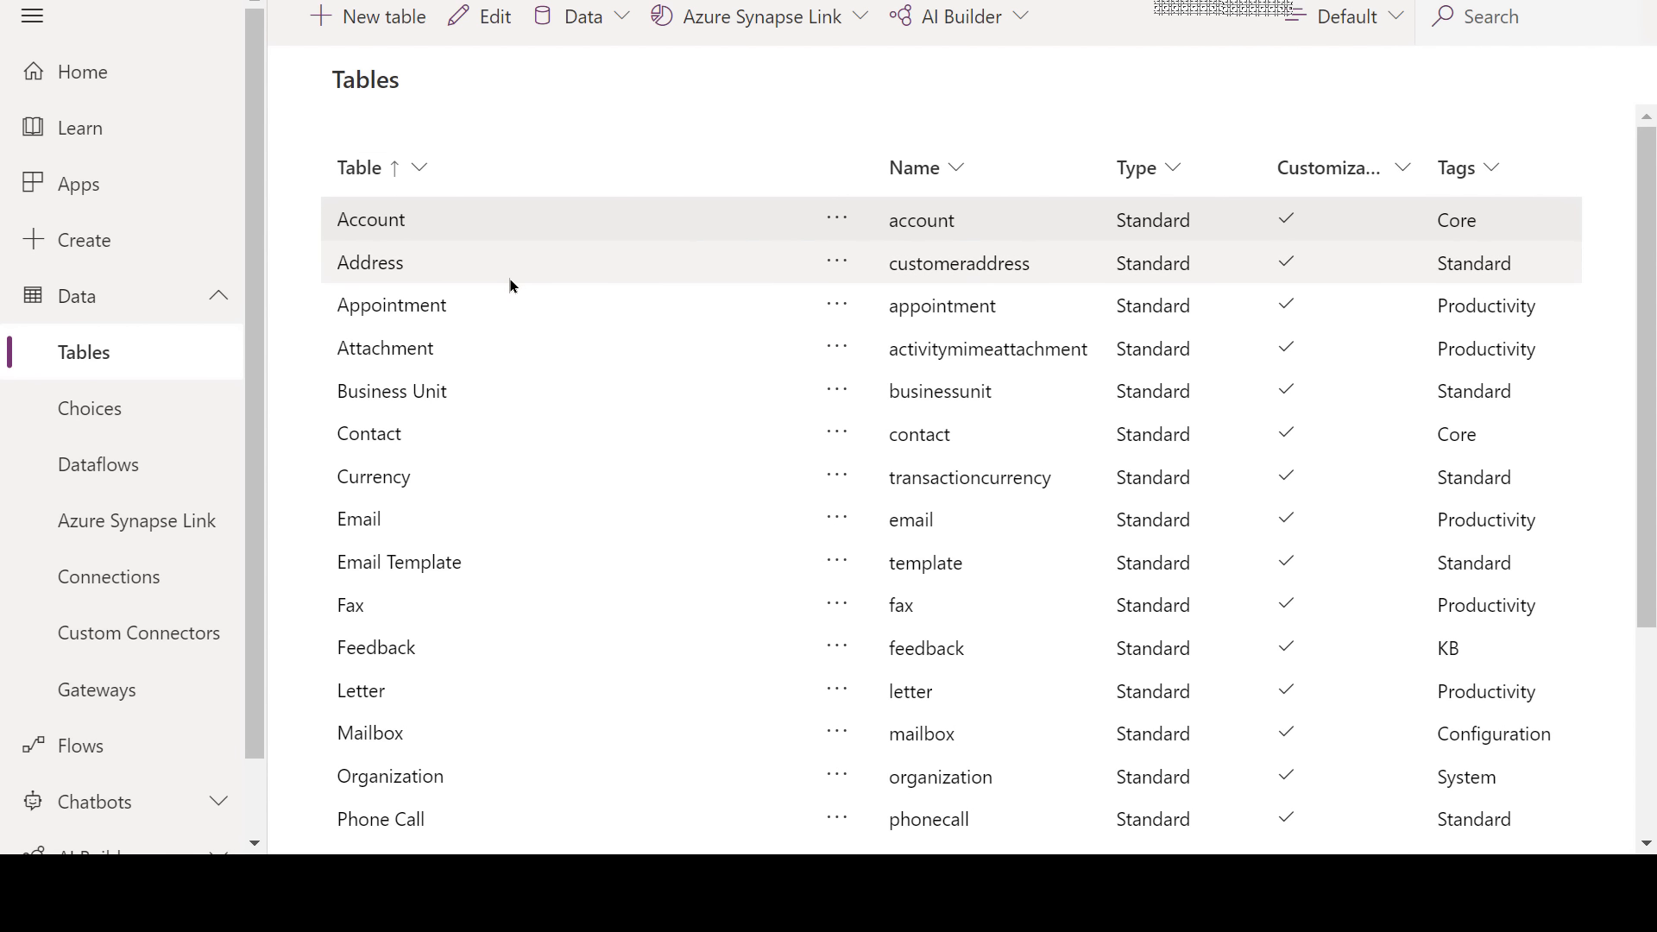
# - Open the environment's choices and look through the list
pyautogui.click(112, 409)
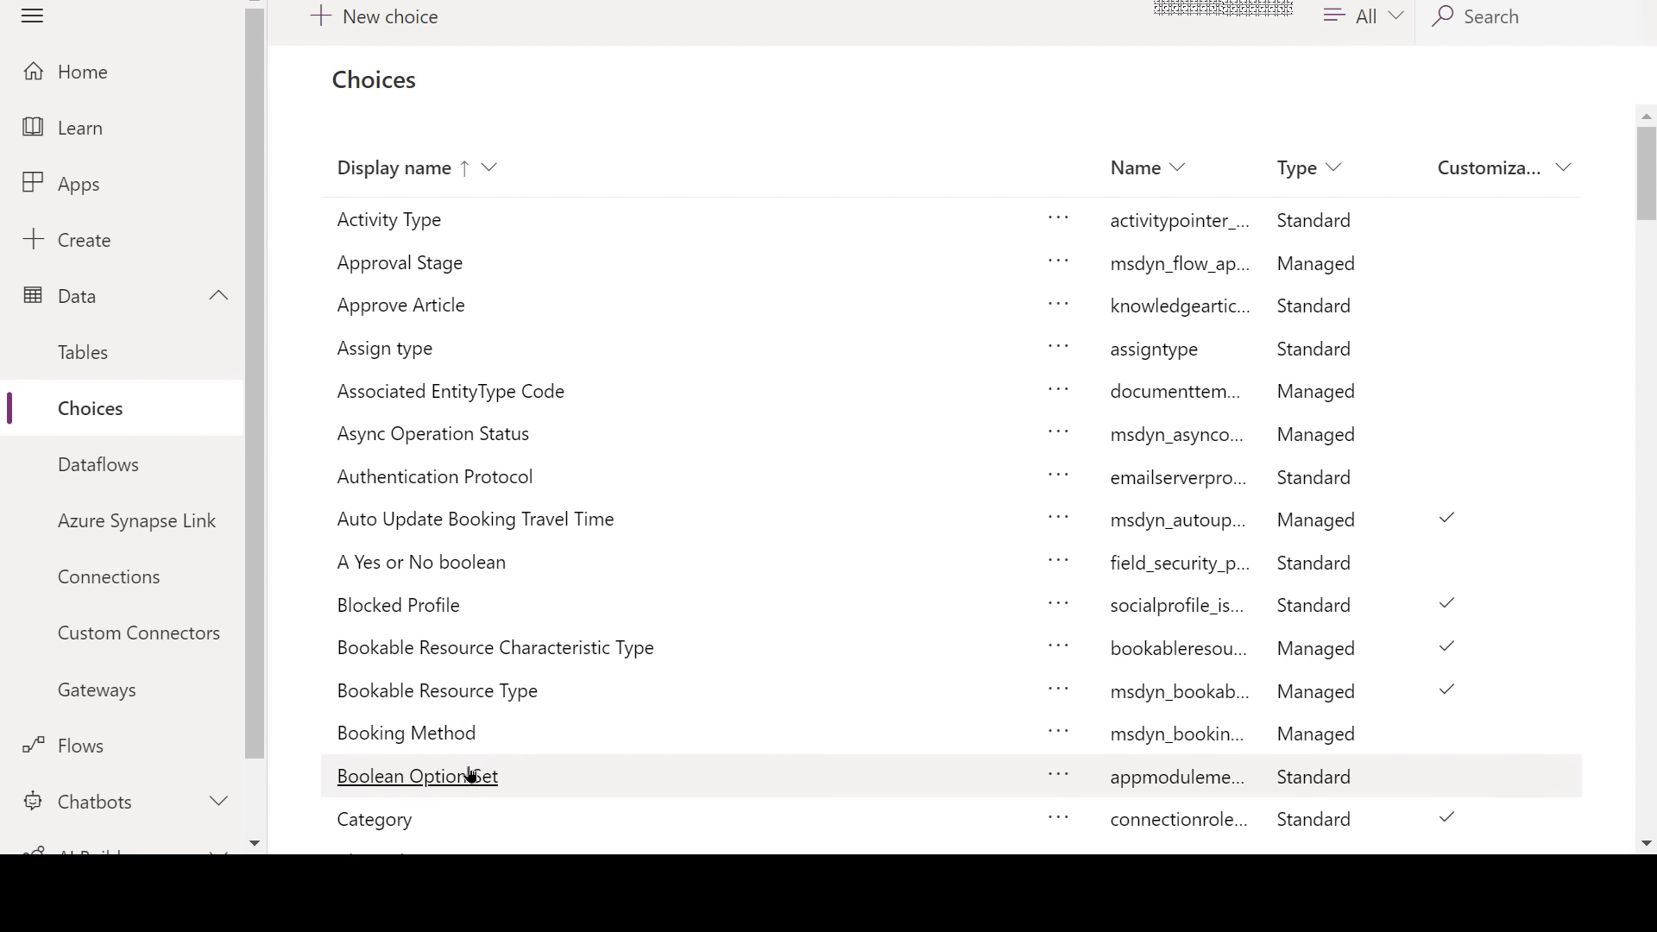
pyautogui.scroll(-1, 471, 775)
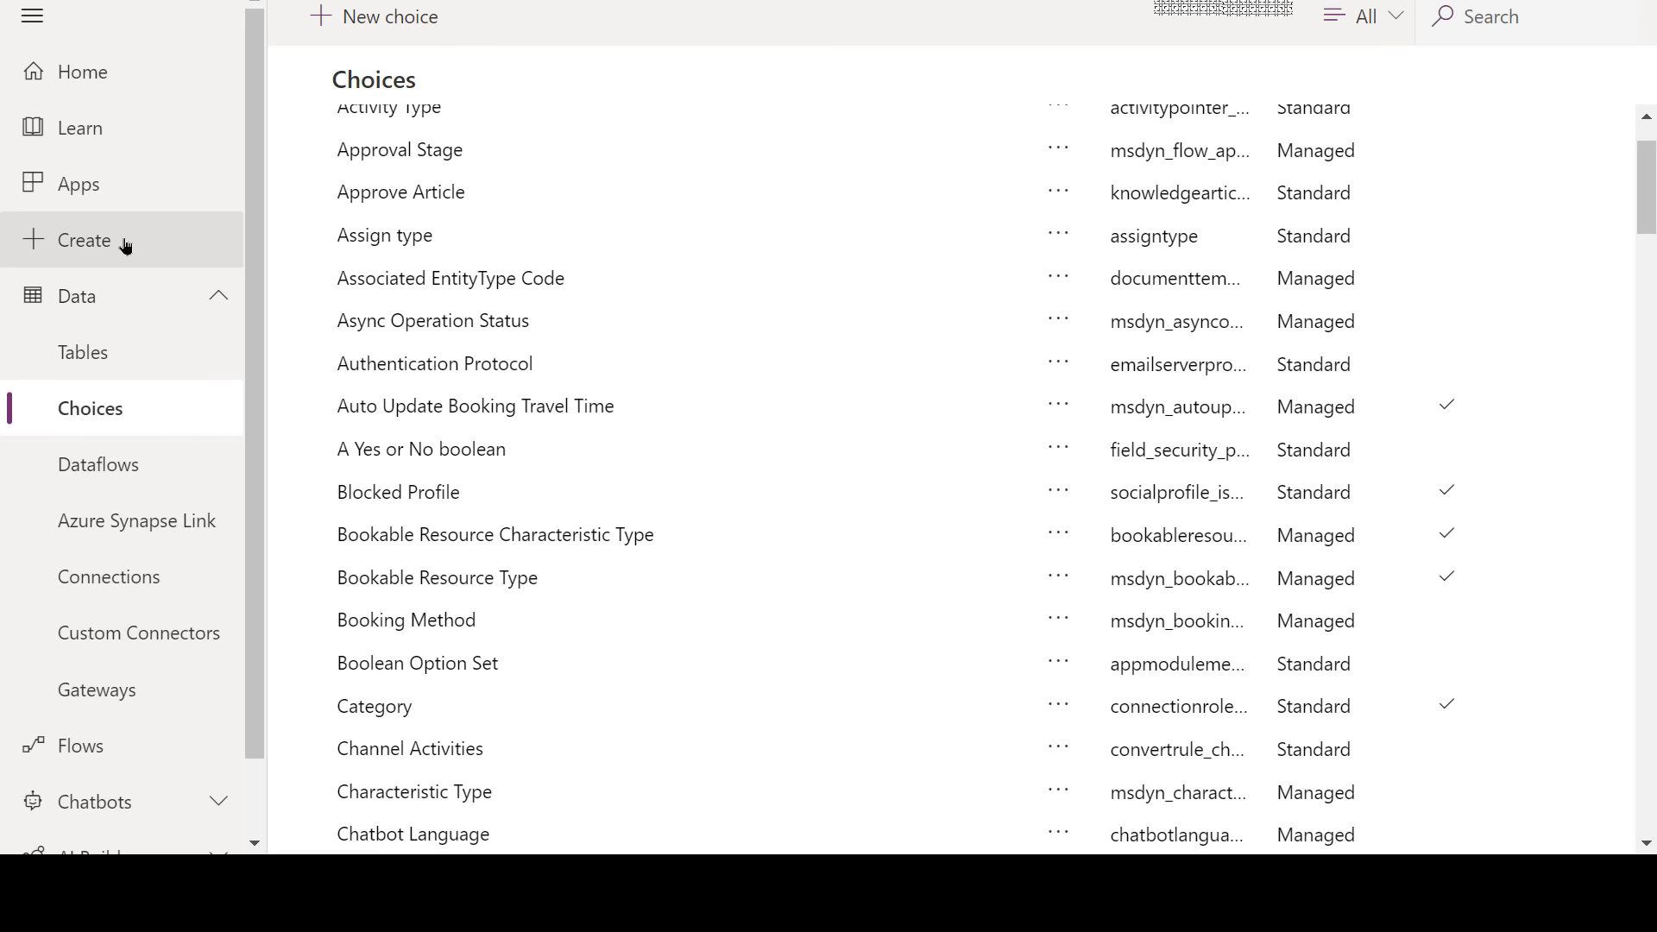
# - Start a new model-driven app from blank using the Classic app designer
pyautogui.click(89, 244)
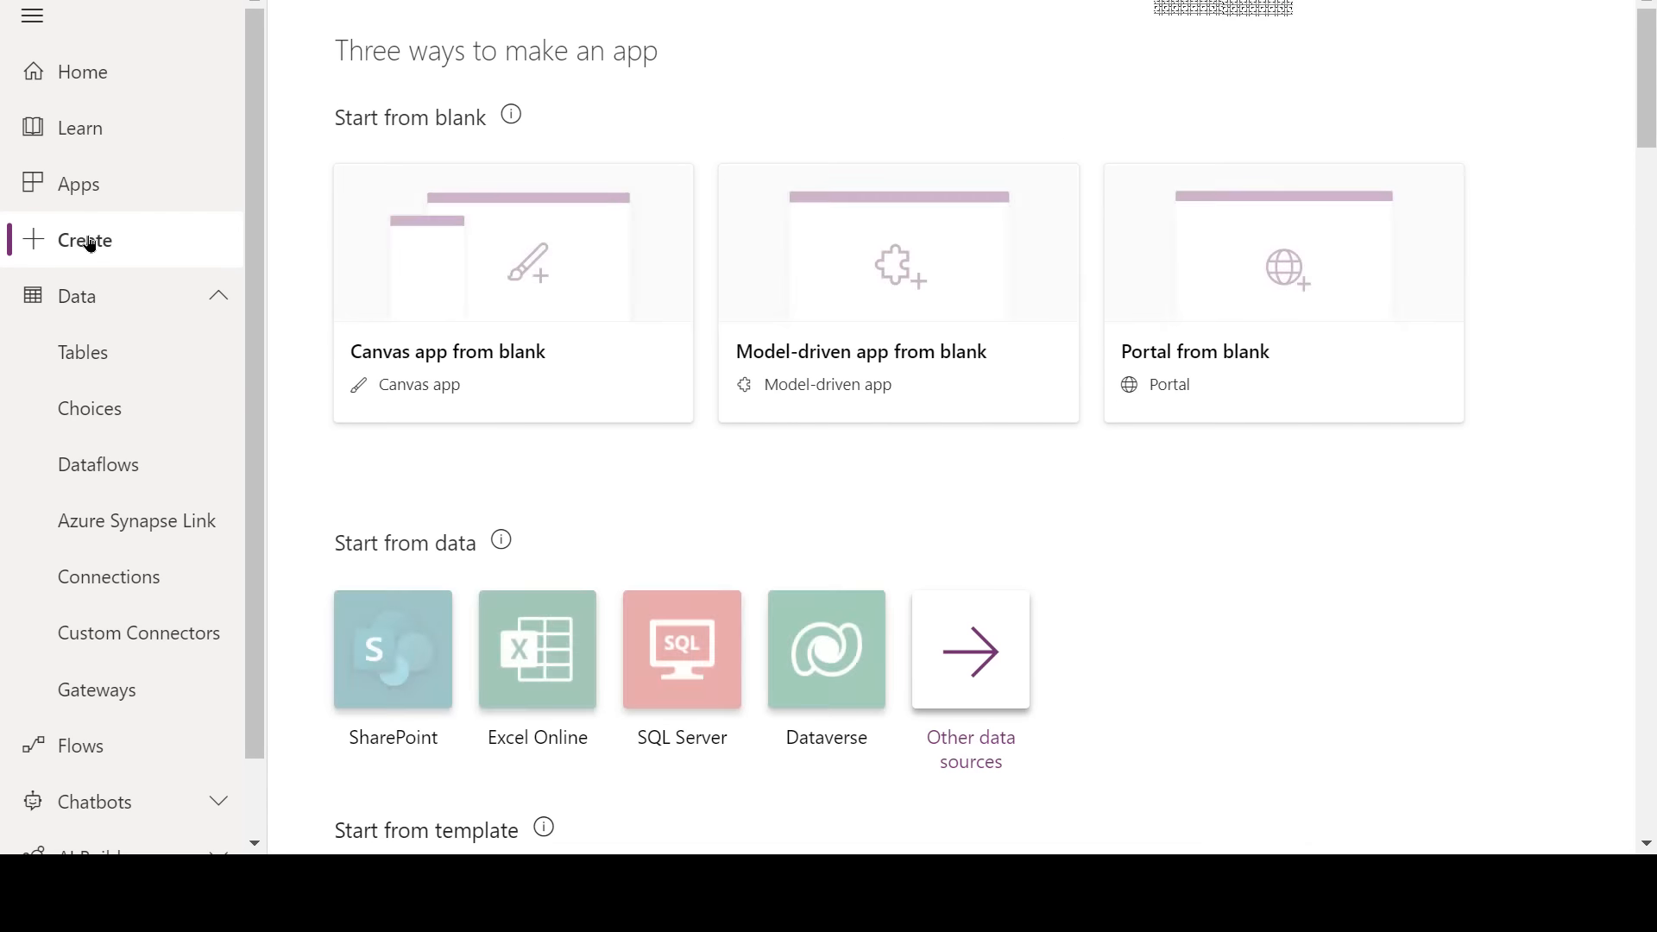
pyautogui.click(869, 341)
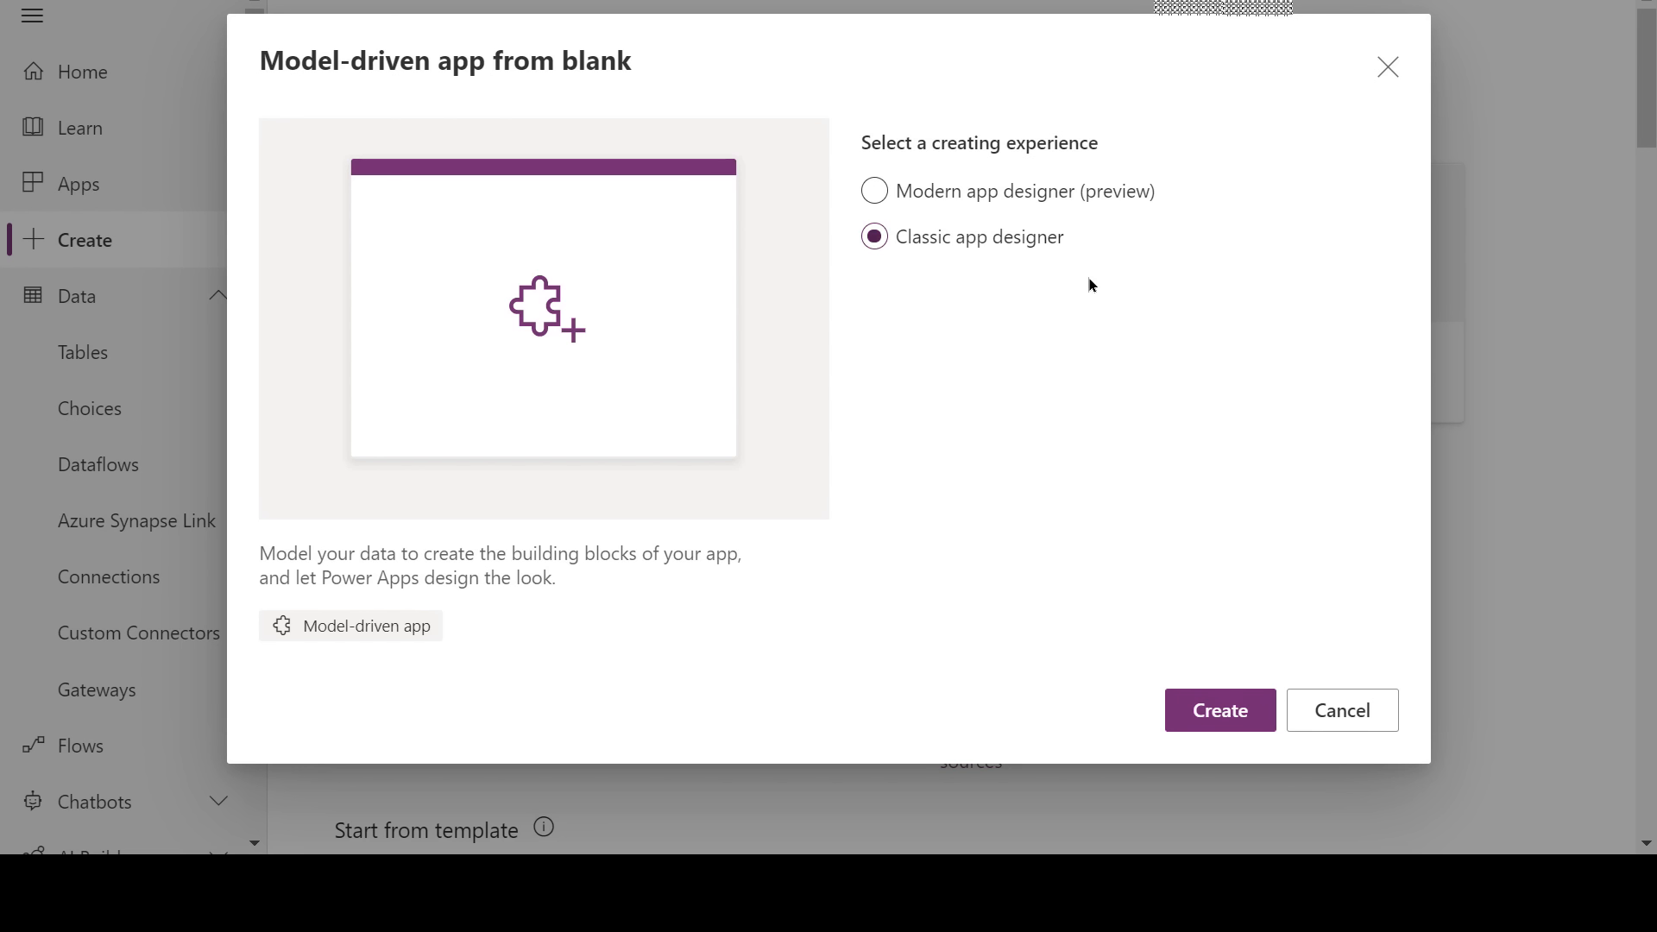
pyautogui.click(1184, 720)
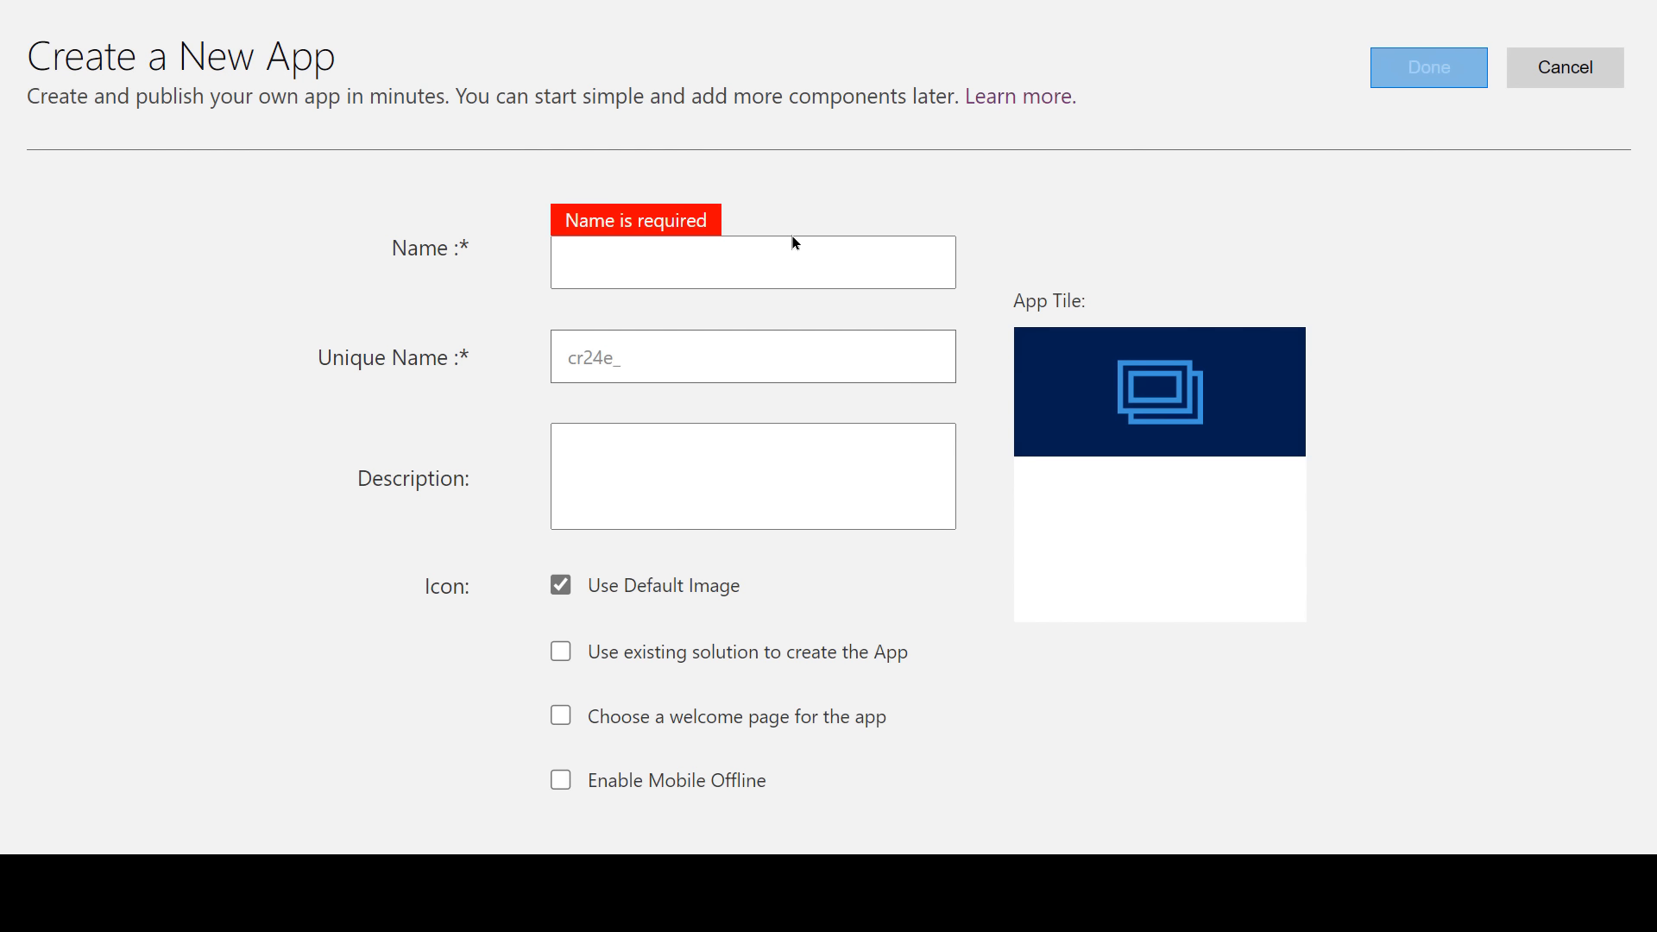
# - Name the app "Call Log", describe it as "Call Log for Business Calls", keep the default image and create it
pyautogui.click(608, 274)
pyautogui.write('Call Log')
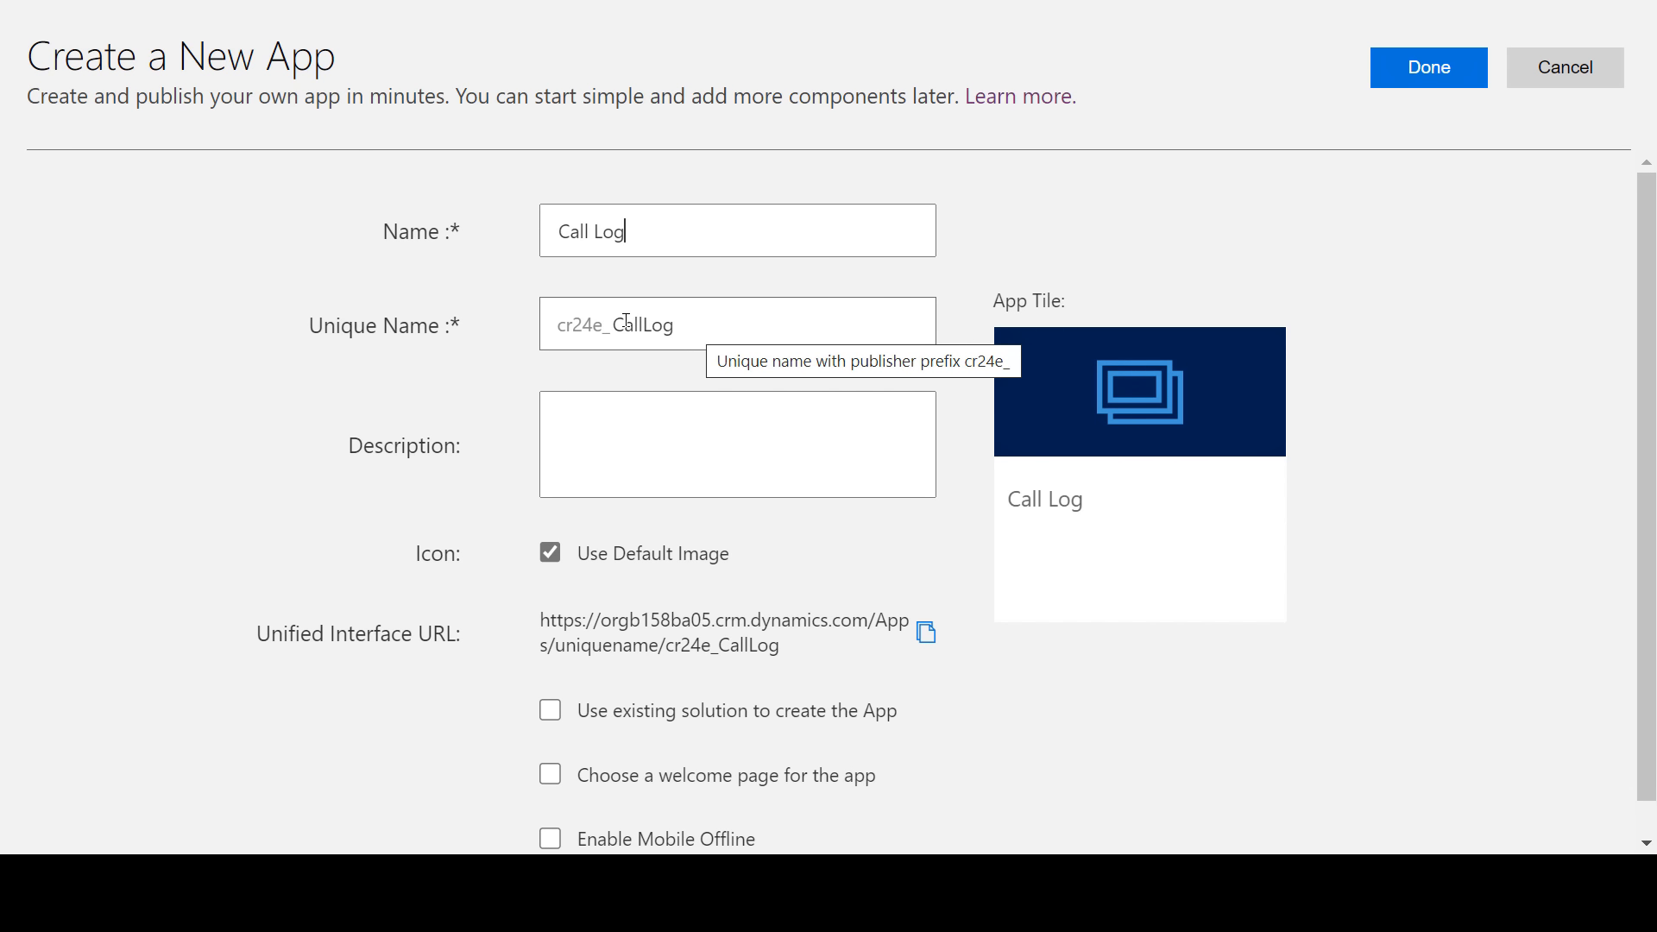
pyautogui.click(643, 418)
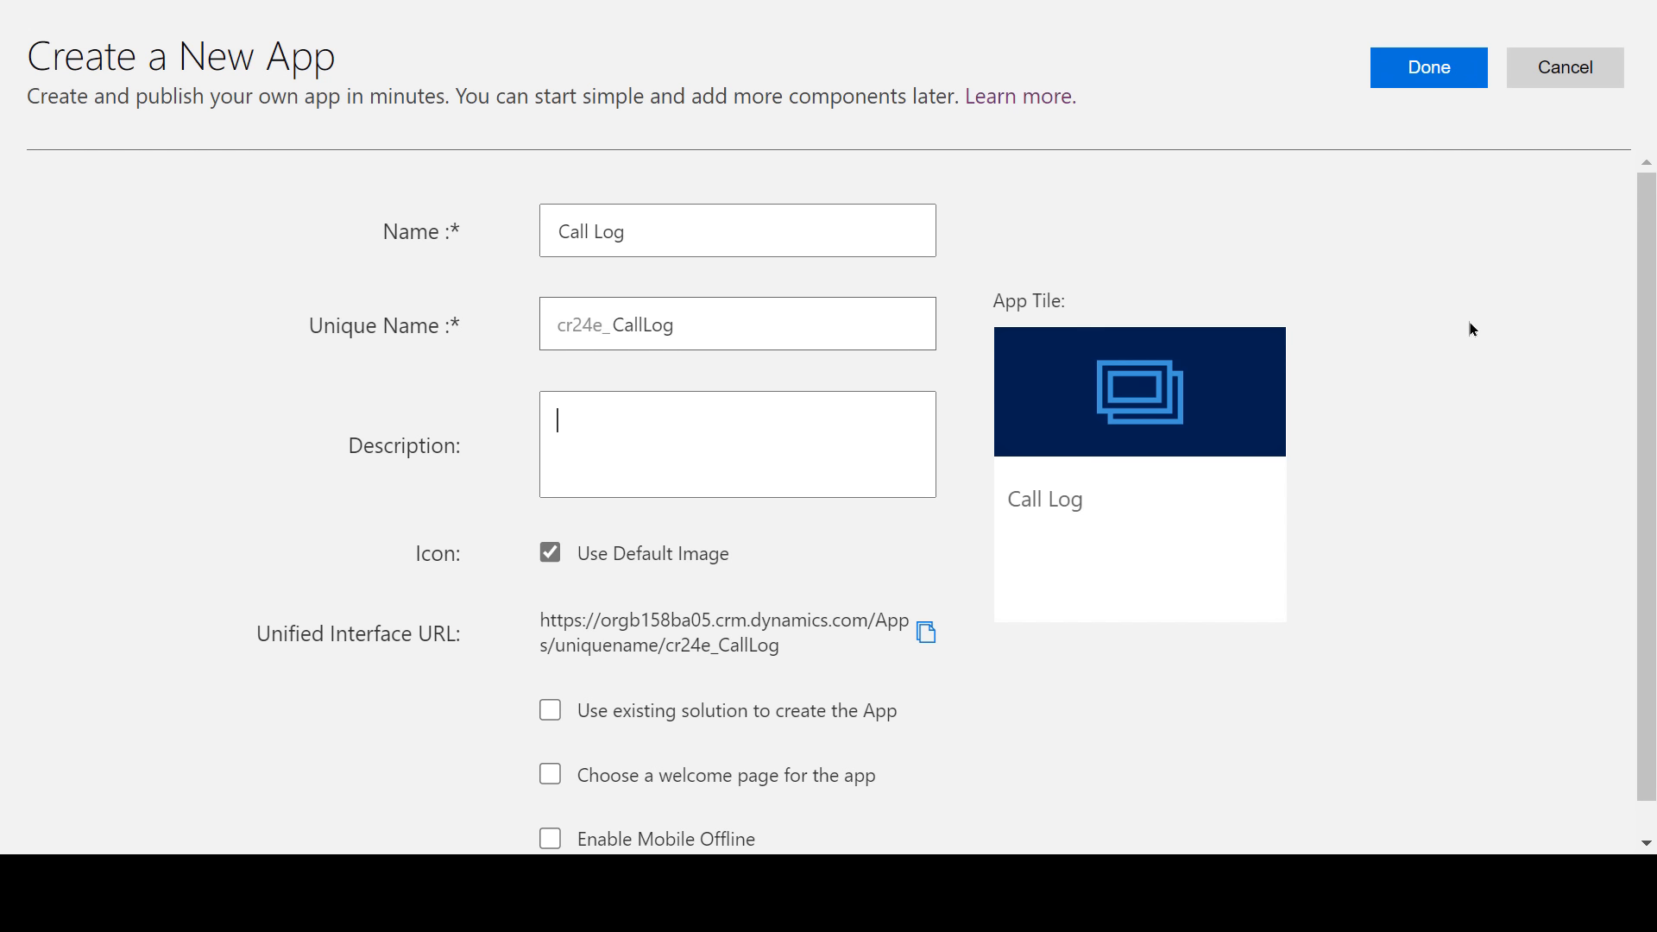
pyautogui.write('Call Log for ')
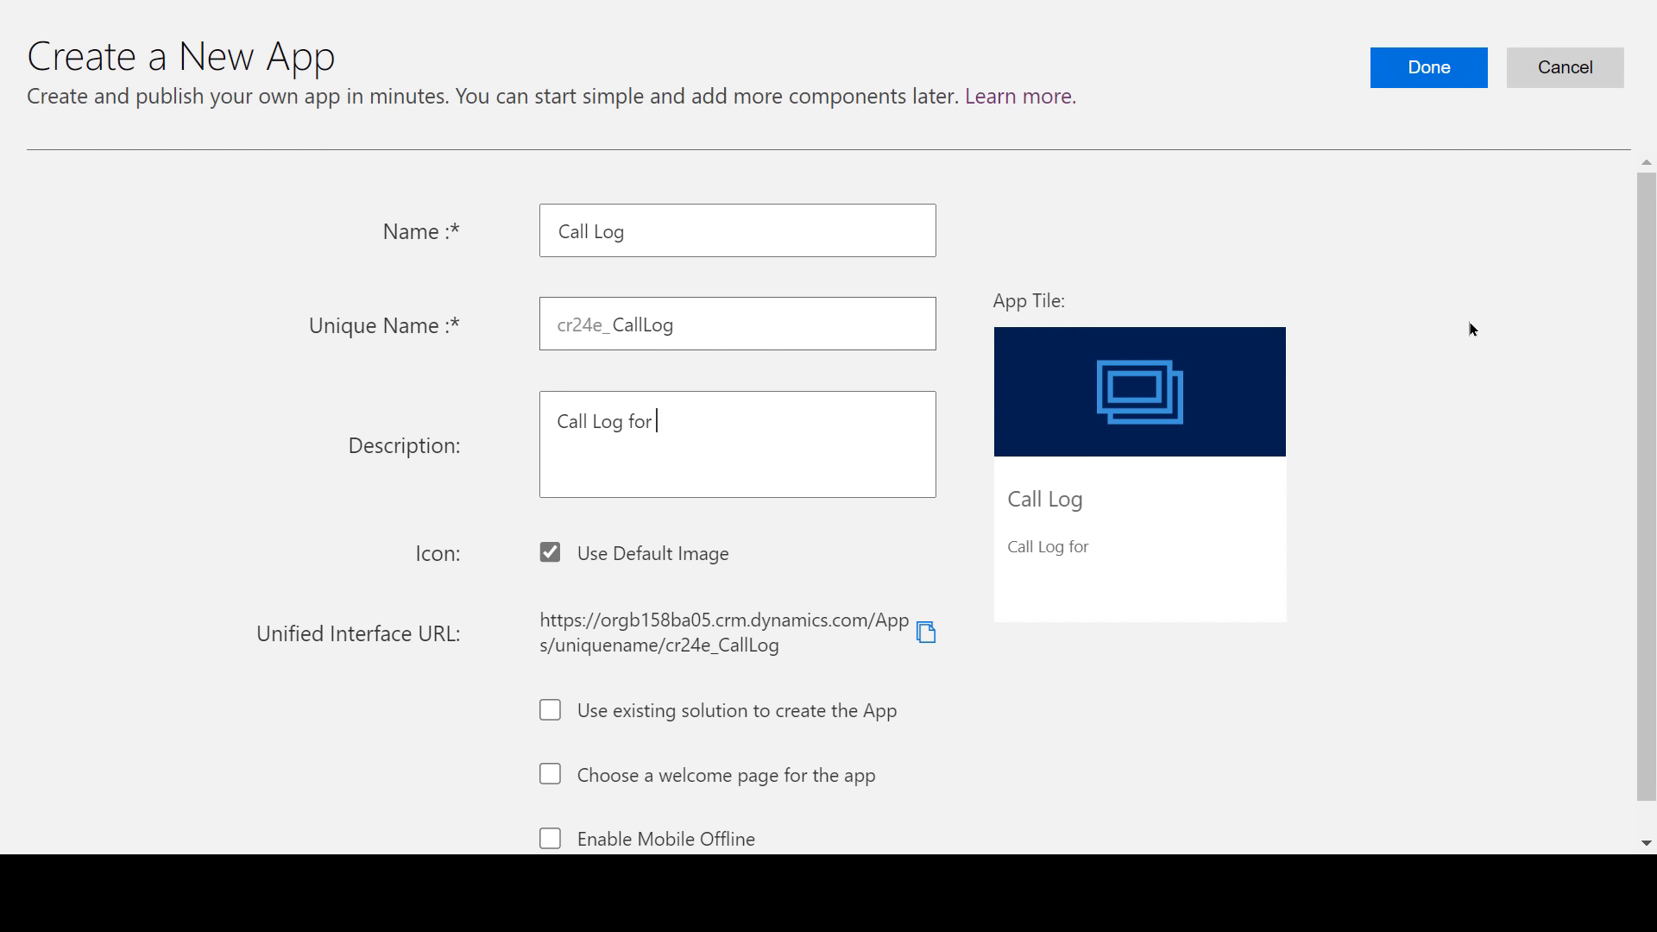
pyautogui.write('Business Calls')
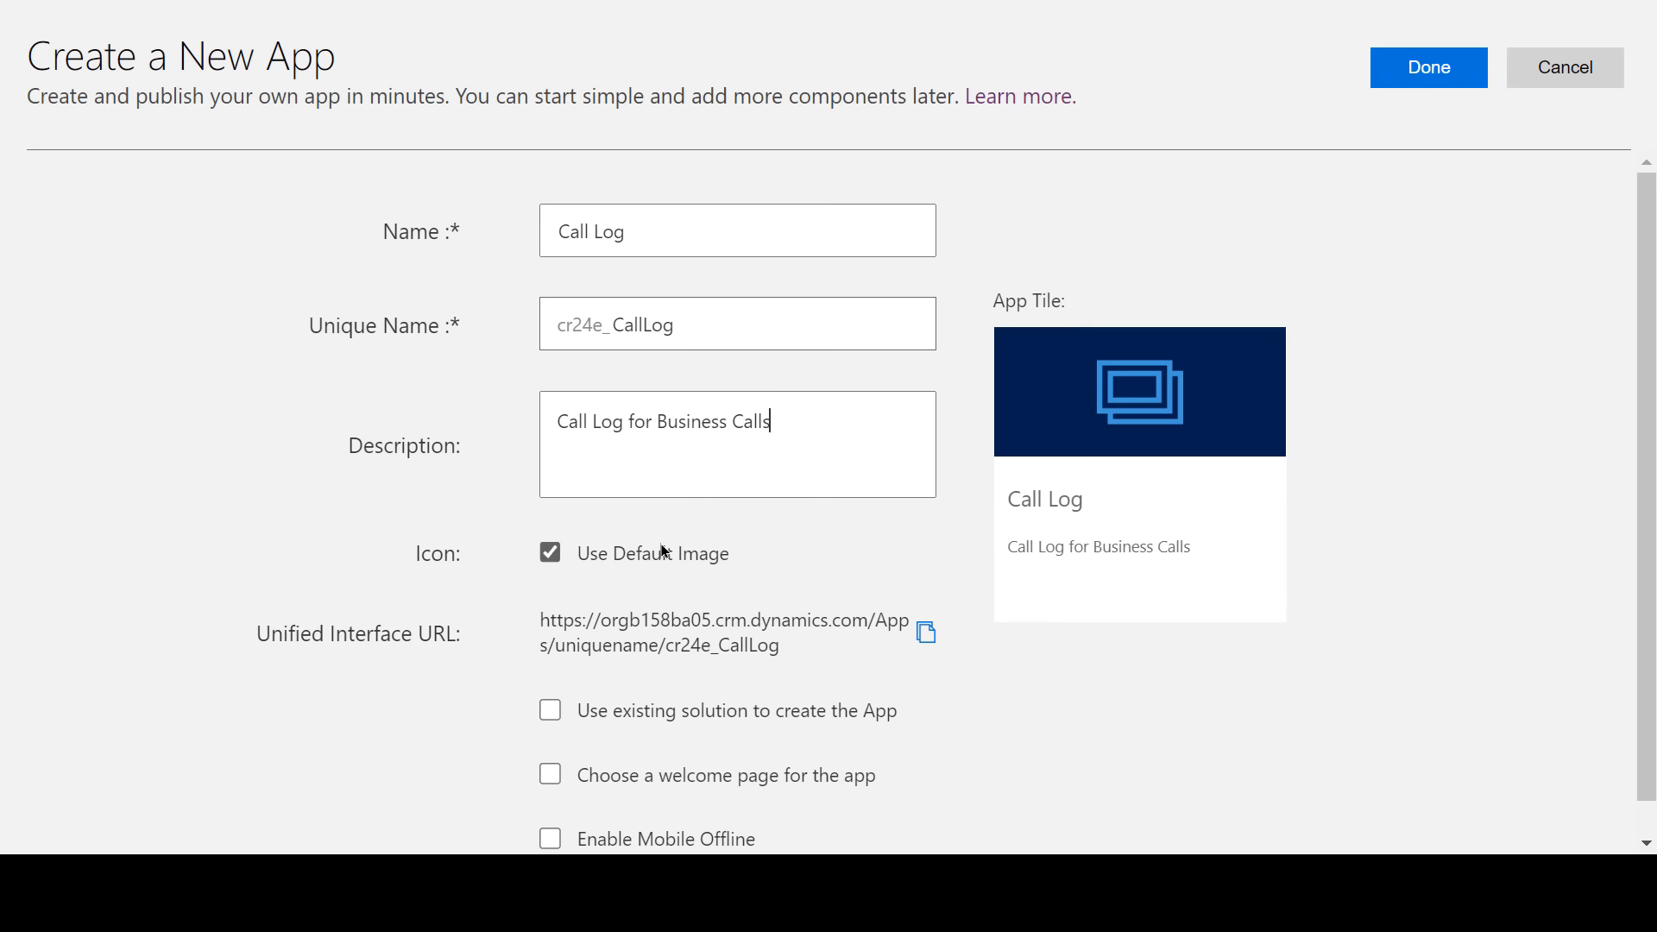
pyautogui.scroll(-1, 631, 523)
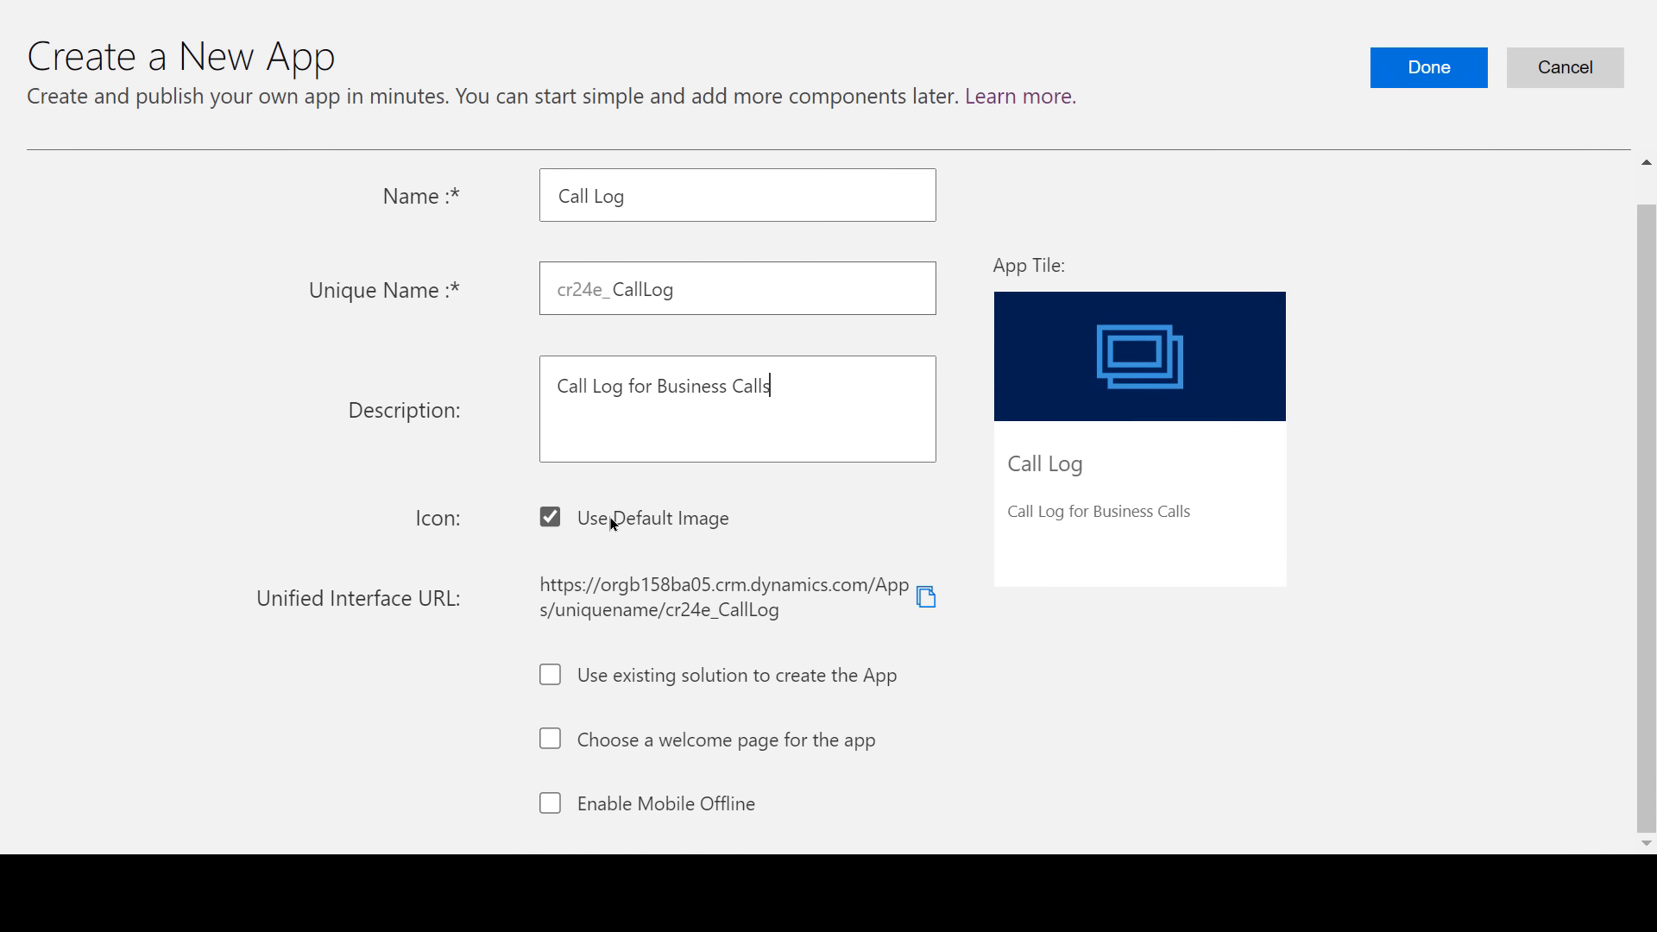
pyautogui.scroll(1, 614, 523)
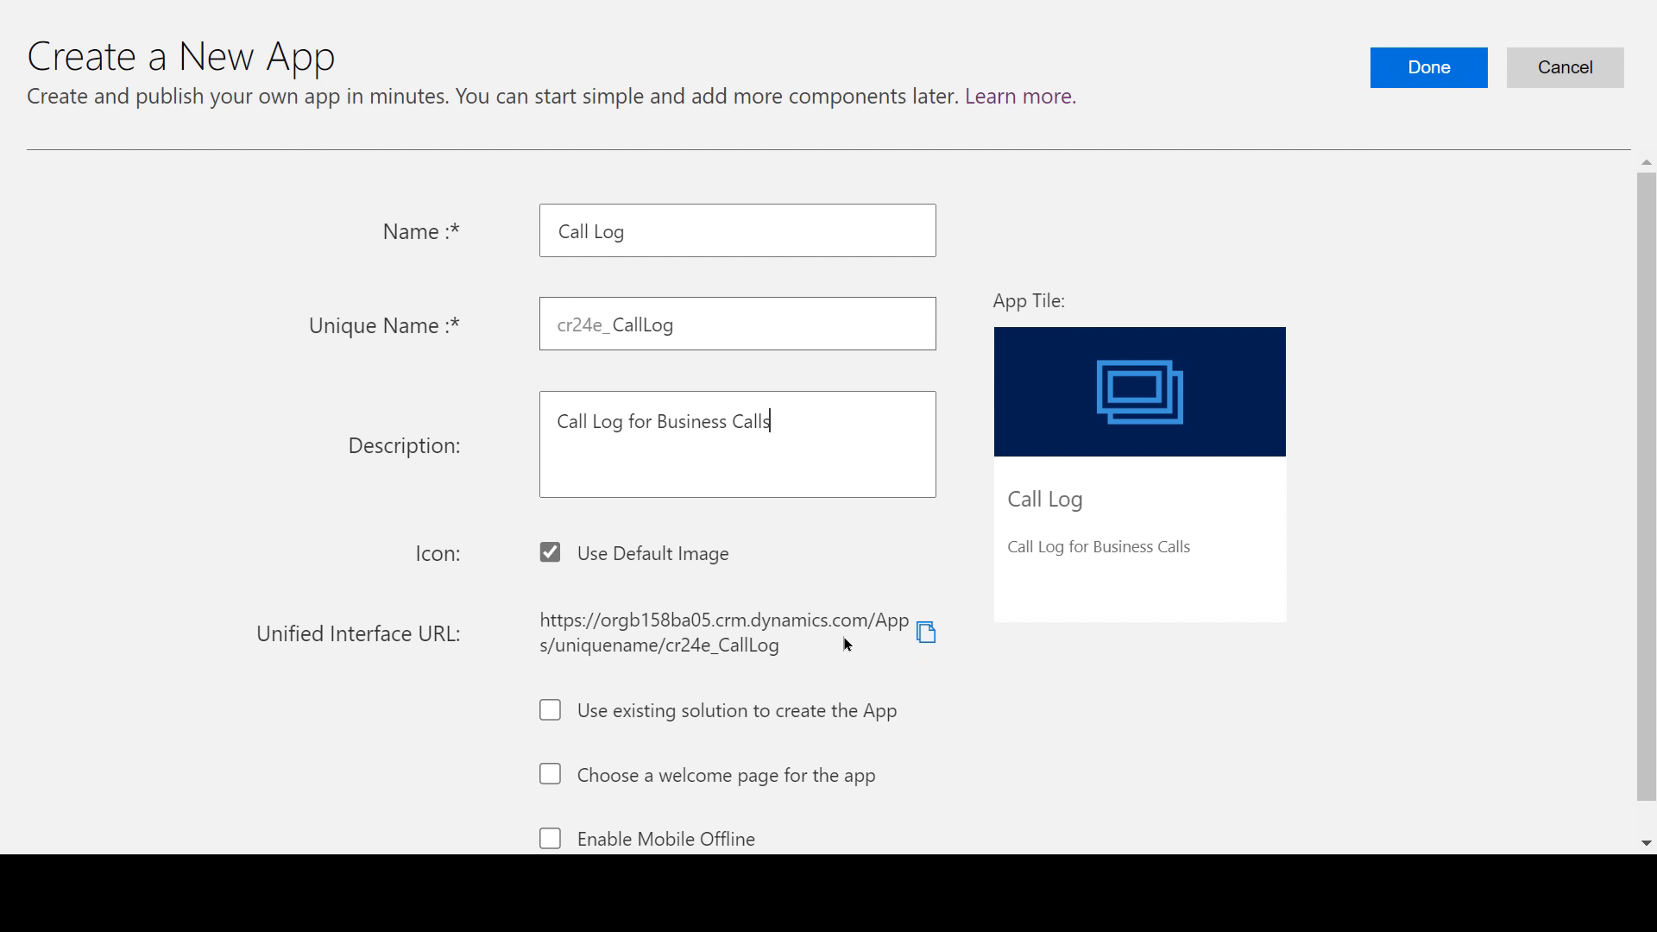
pyautogui.scroll(-1, 757, 610)
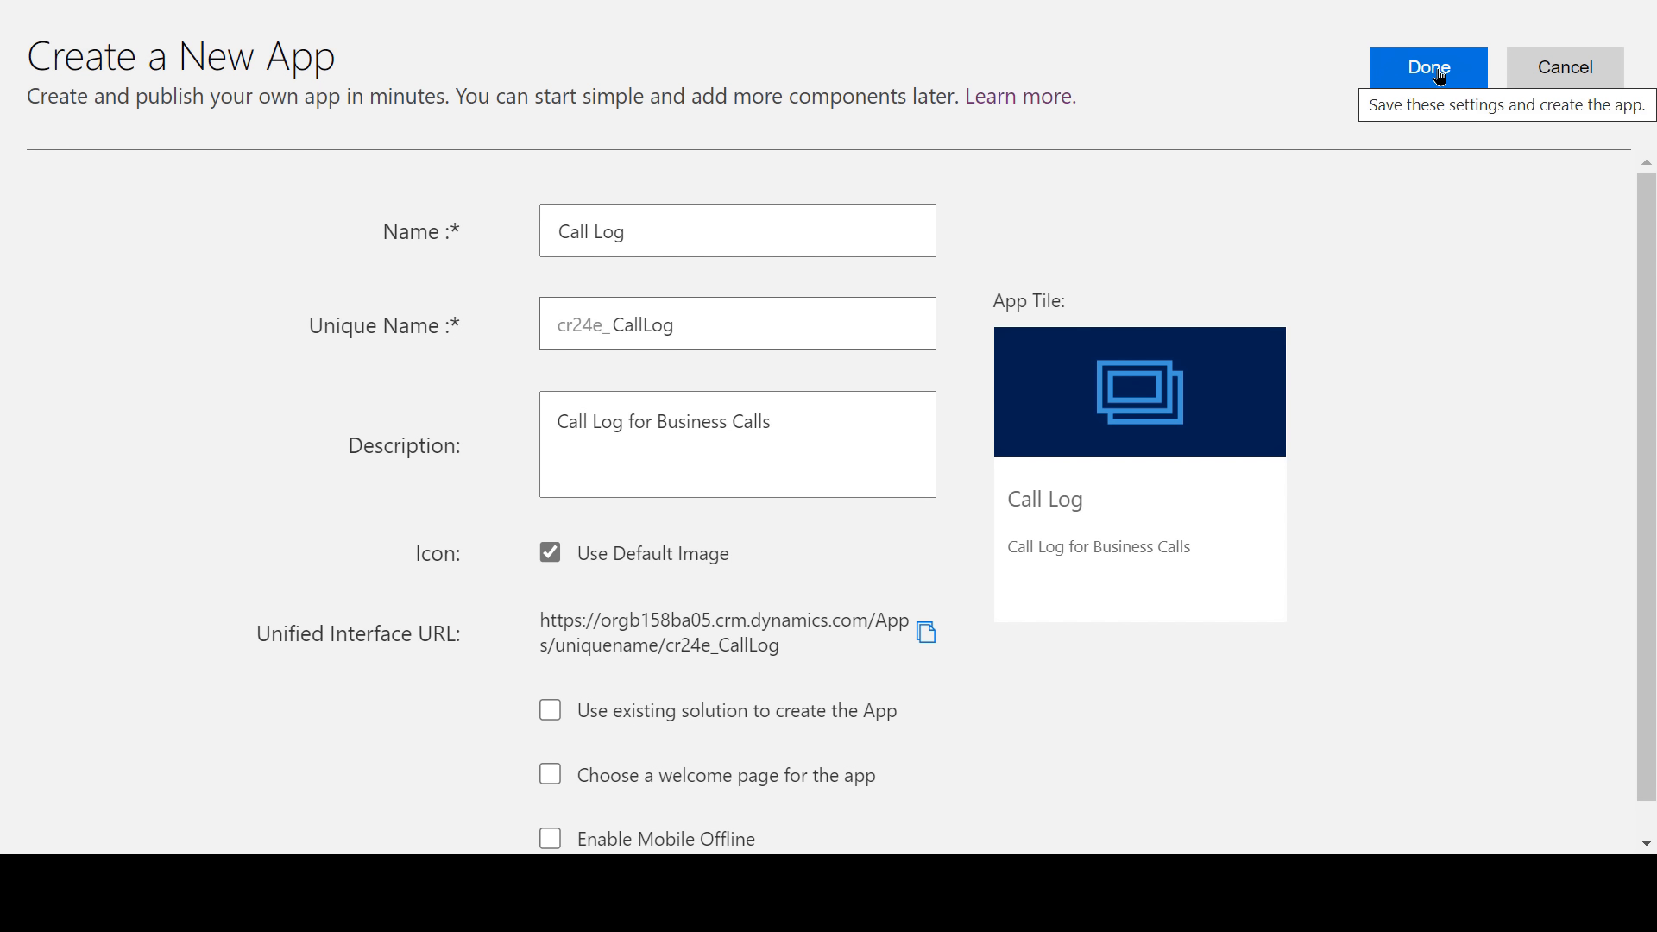
pyautogui.click(1440, 79)
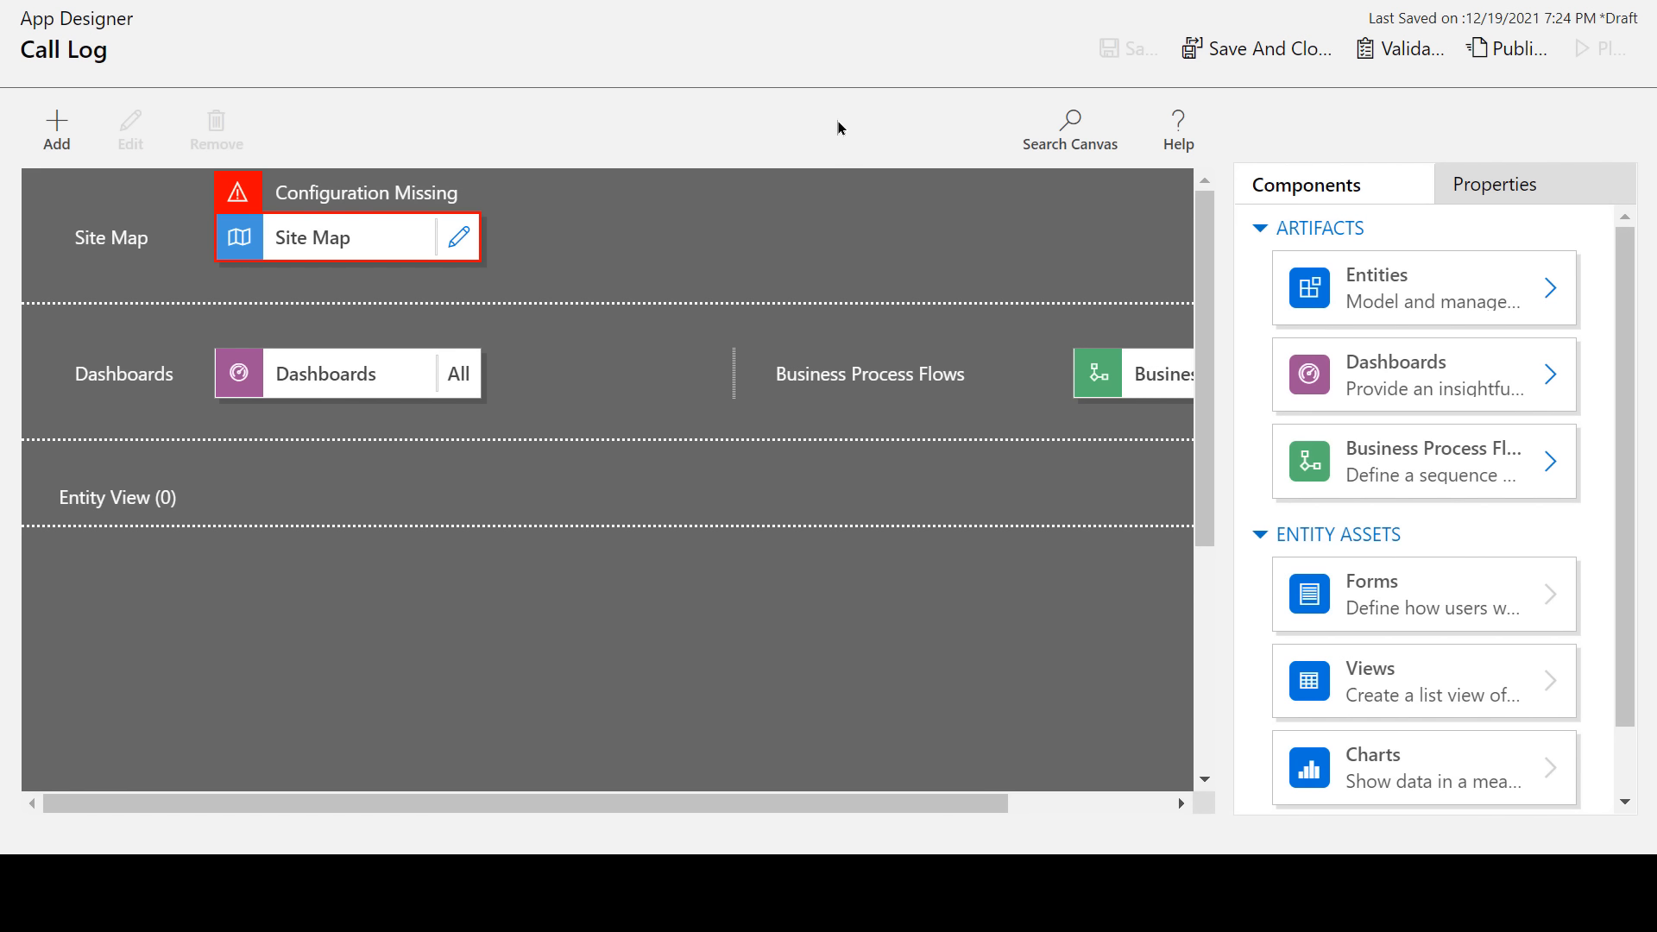
# - Review Call Log's properties and the available design components, and save and close the app
pyautogui.click(71, 59)
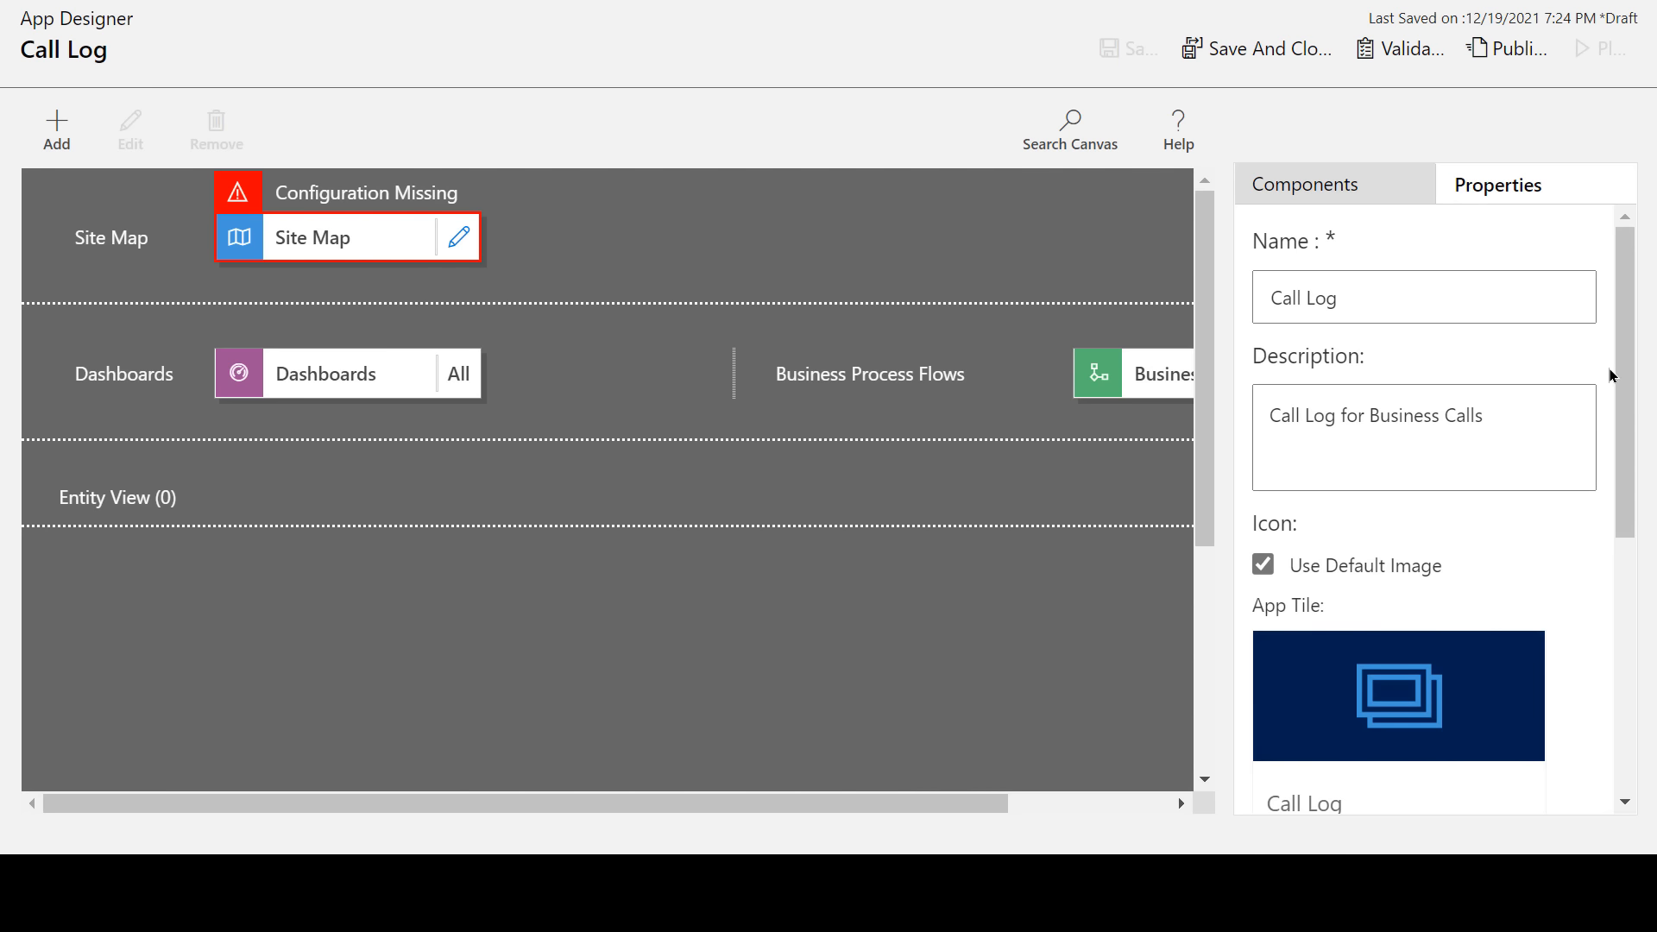
pyautogui.moveTo(1615, 381); pyautogui.dragTo(1654, 382)
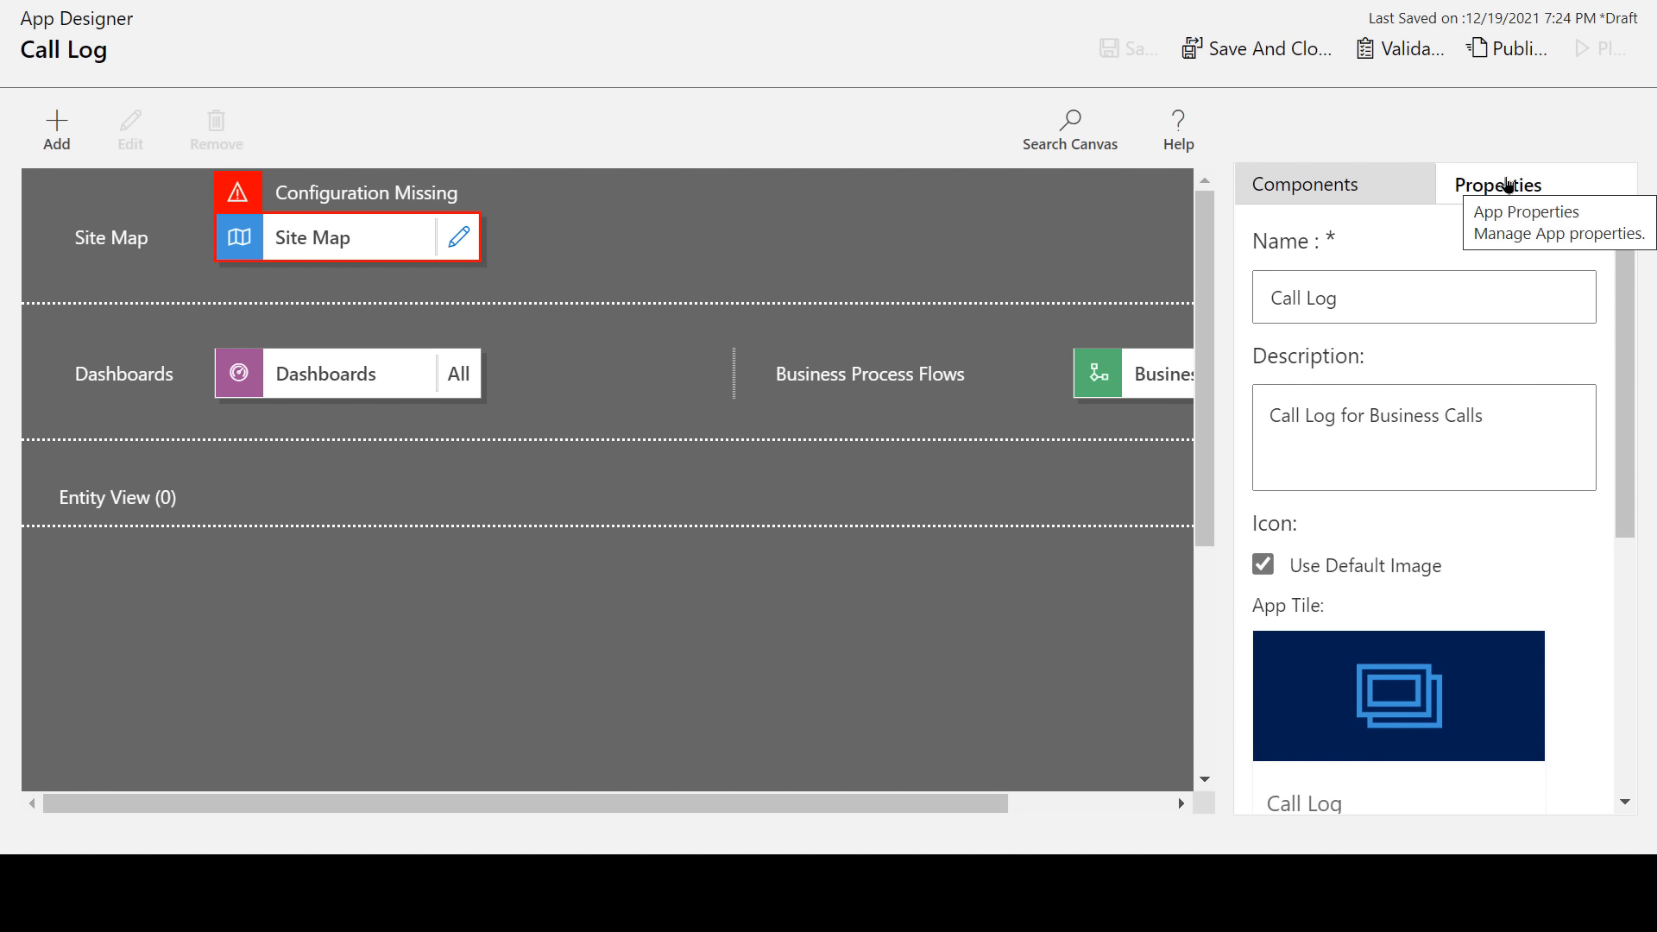
pyautogui.click(1380, 185)
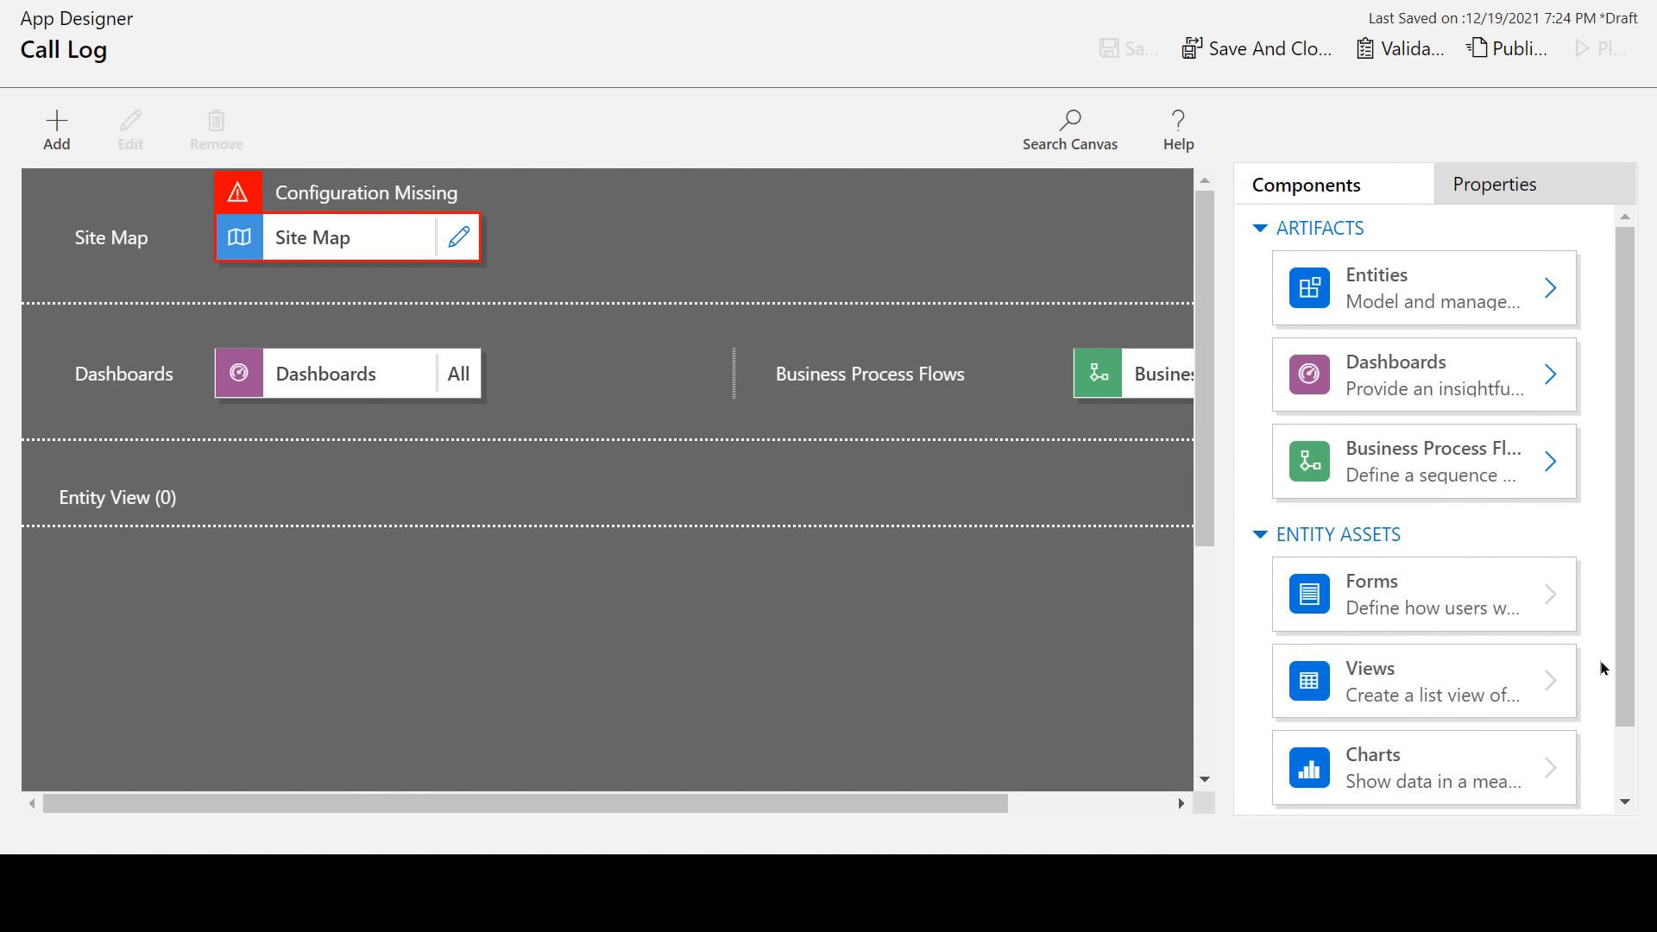
pyautogui.moveTo(1626, 679); pyautogui.dragTo(1646, 493)
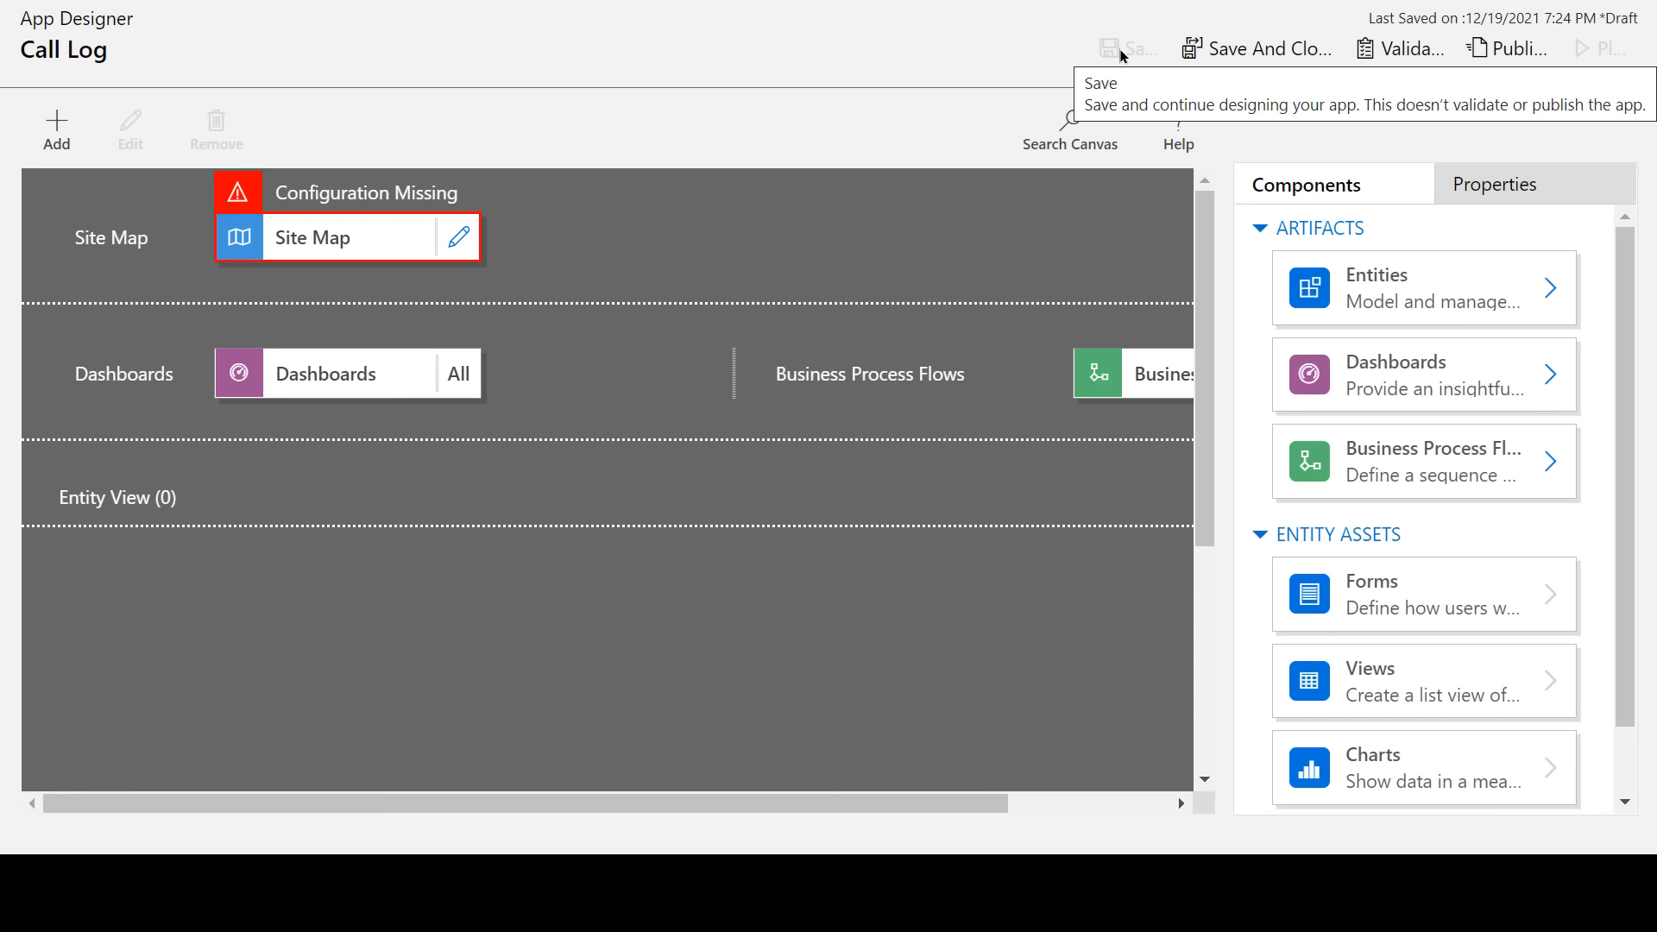
pyautogui.click(1247, 57)
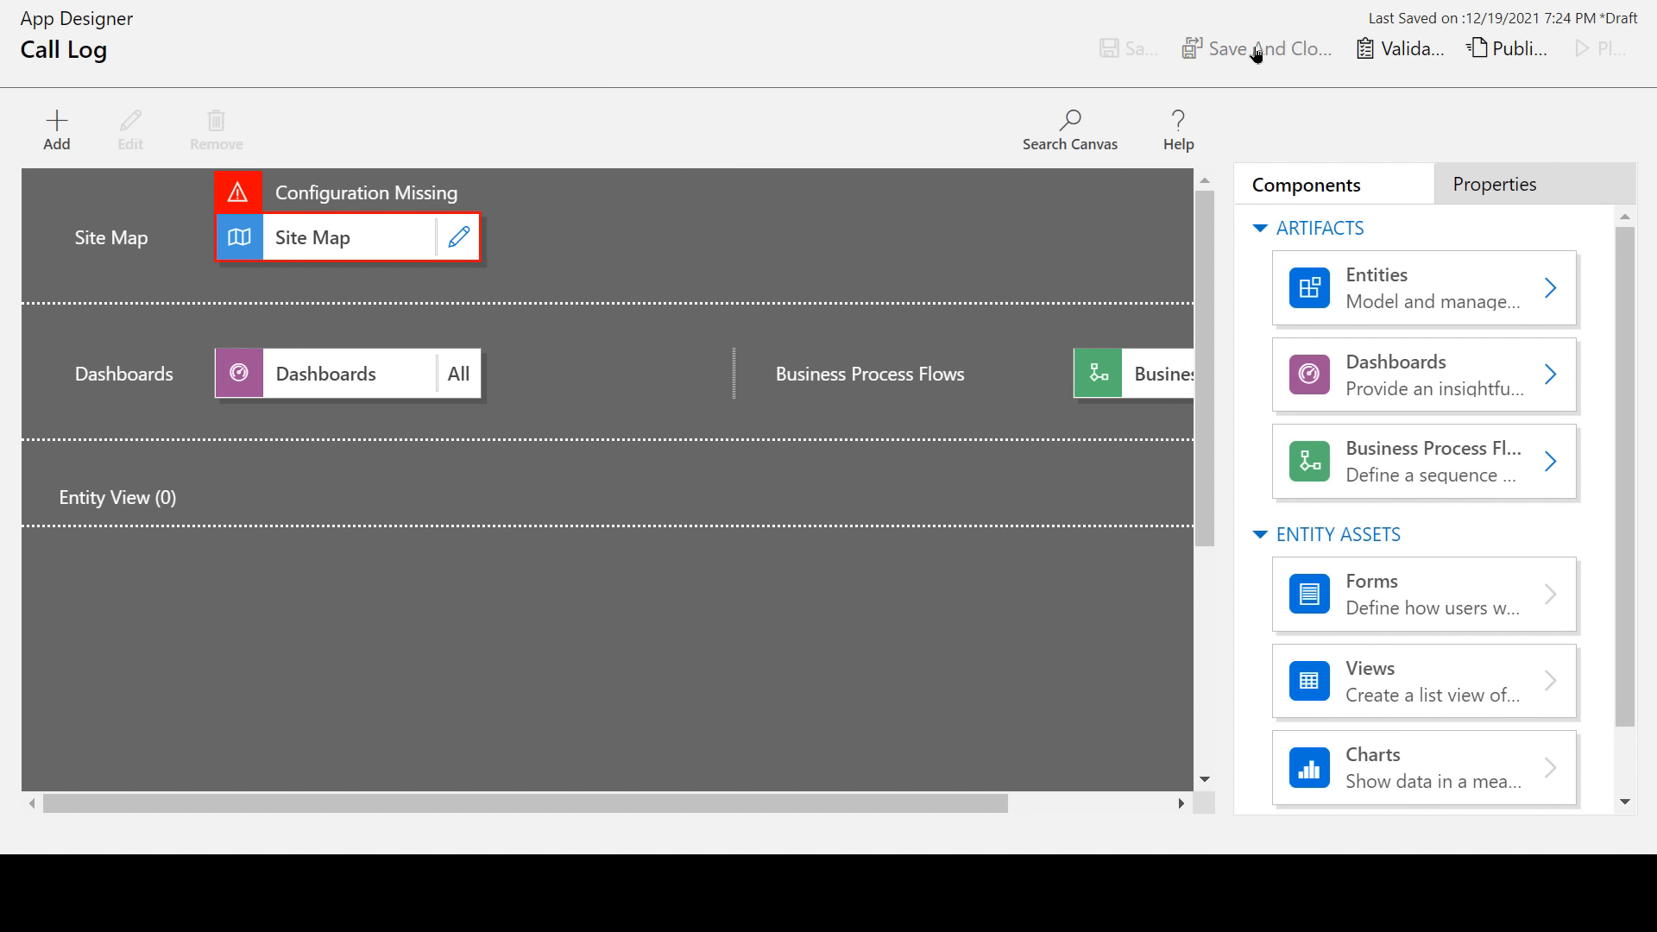
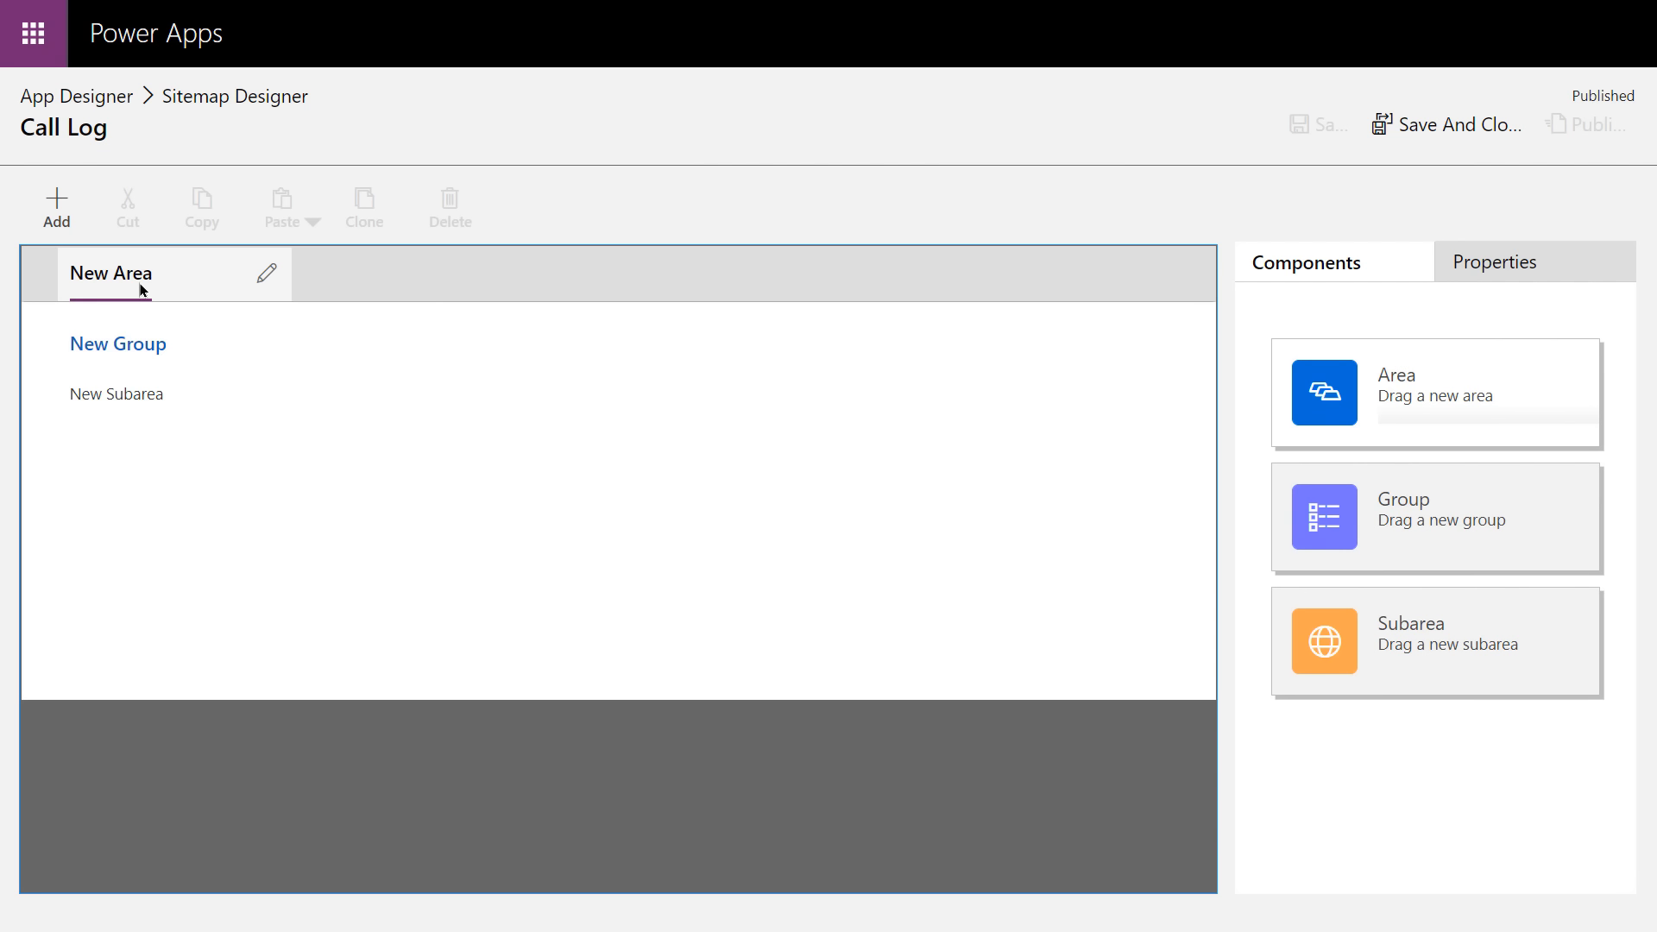
# - Set the site map area's title to "Back Office" and check the icon choices without selecting one
pyautogui.click(266, 275)
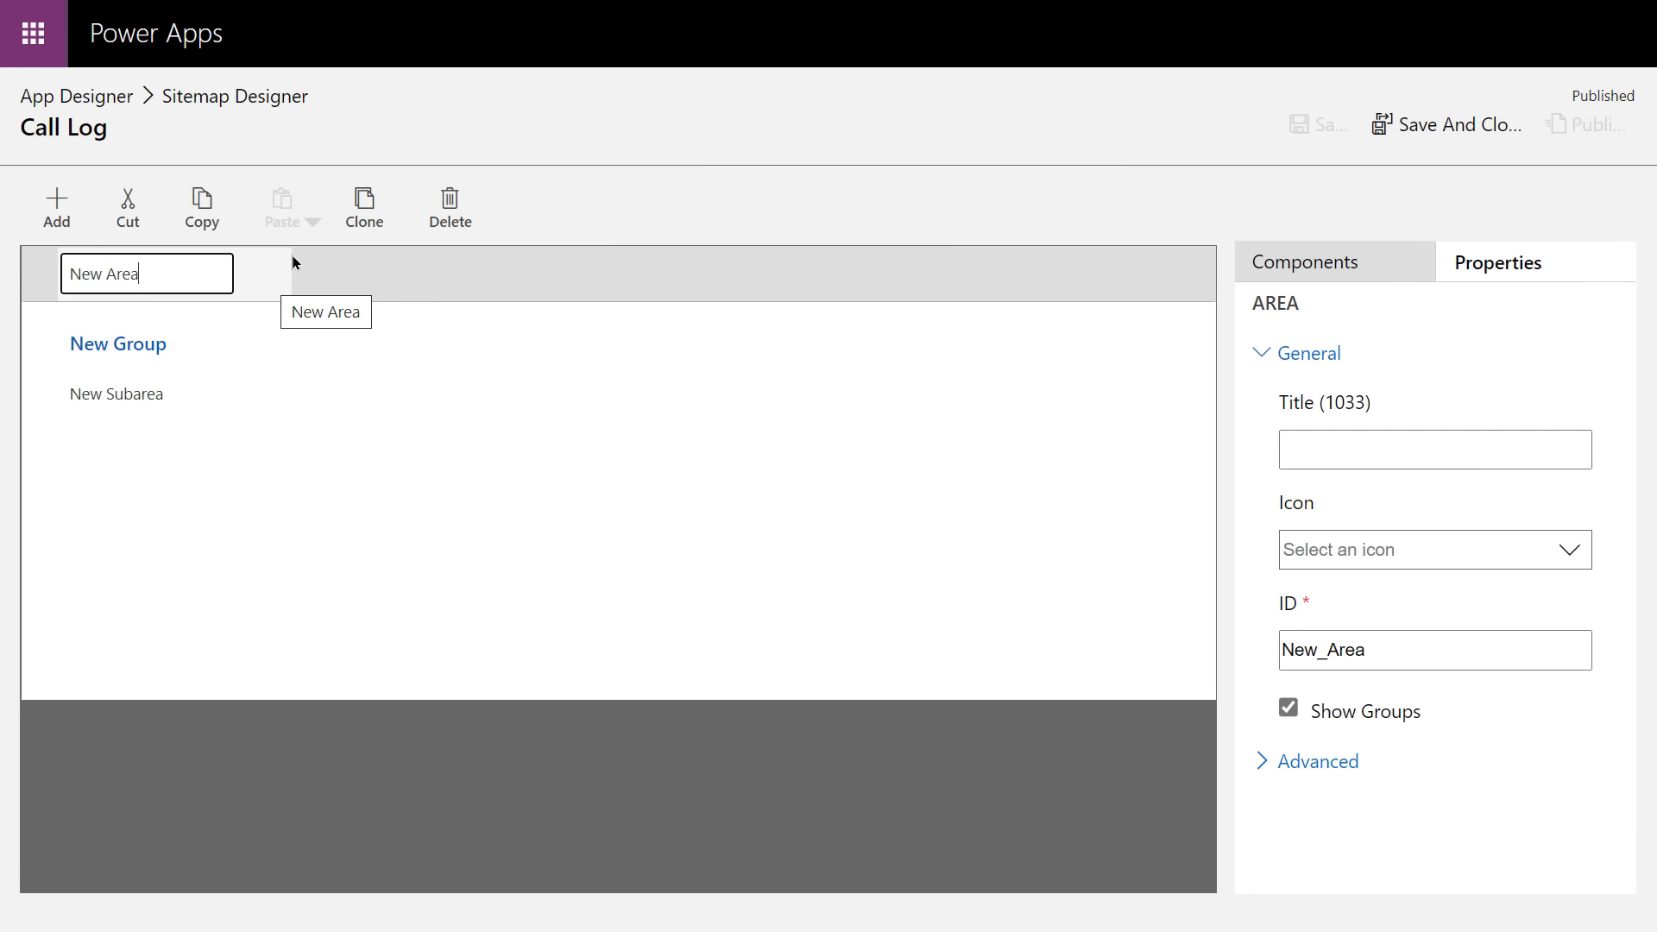
pyautogui.click(1349, 448)
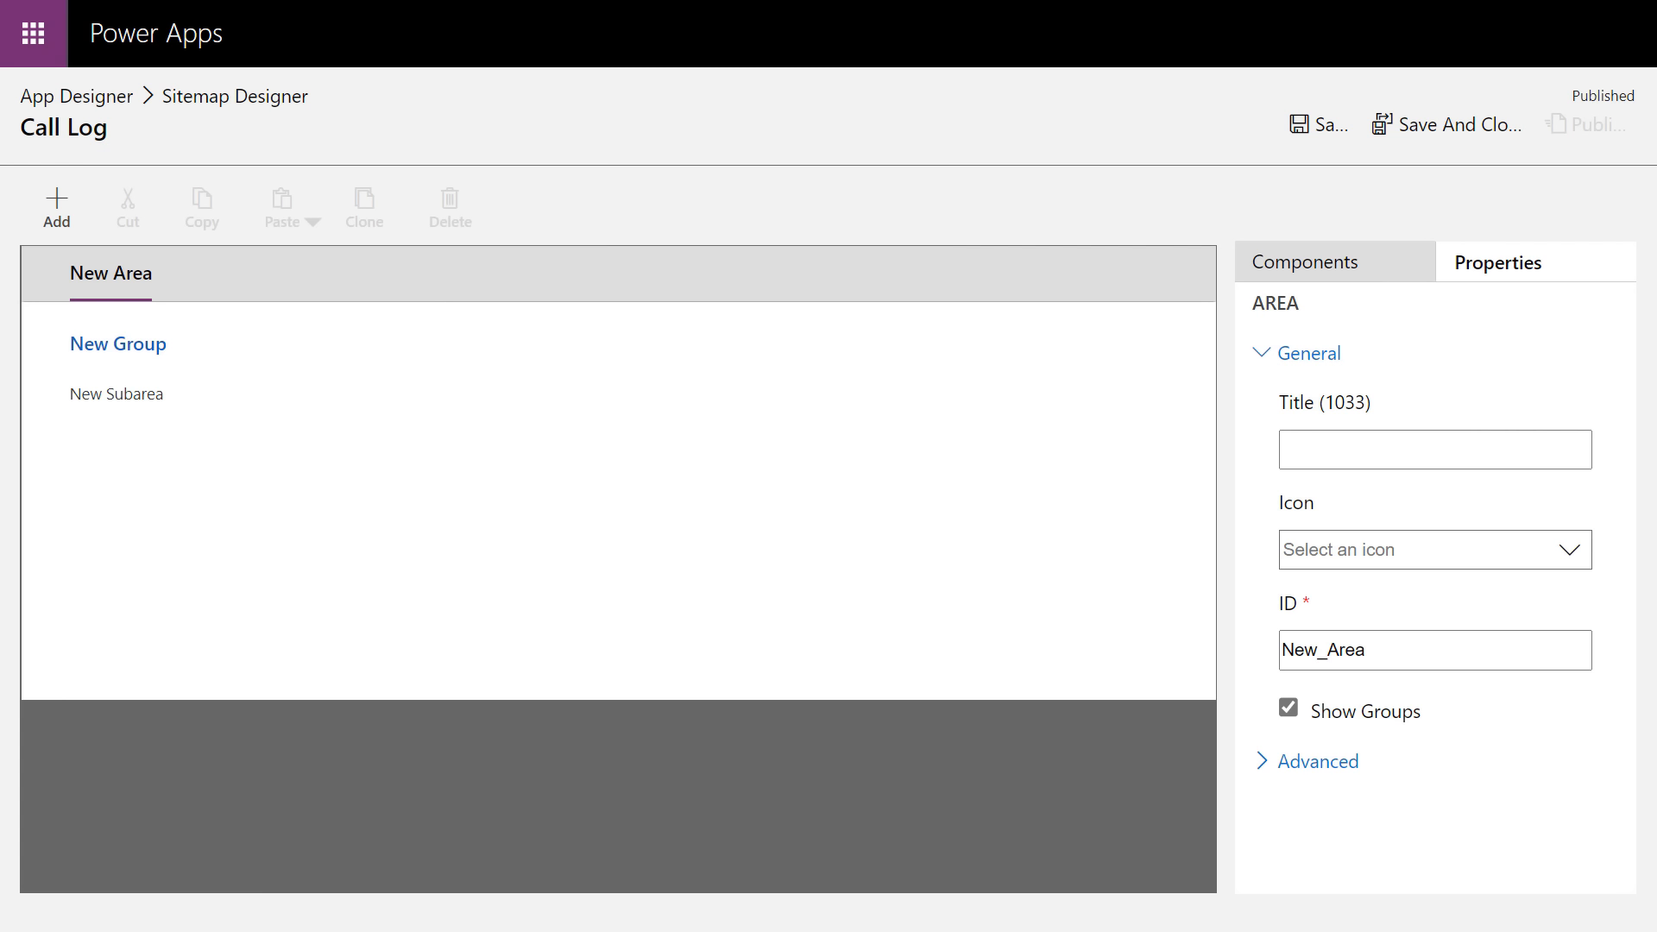
pyautogui.write('Back Office')
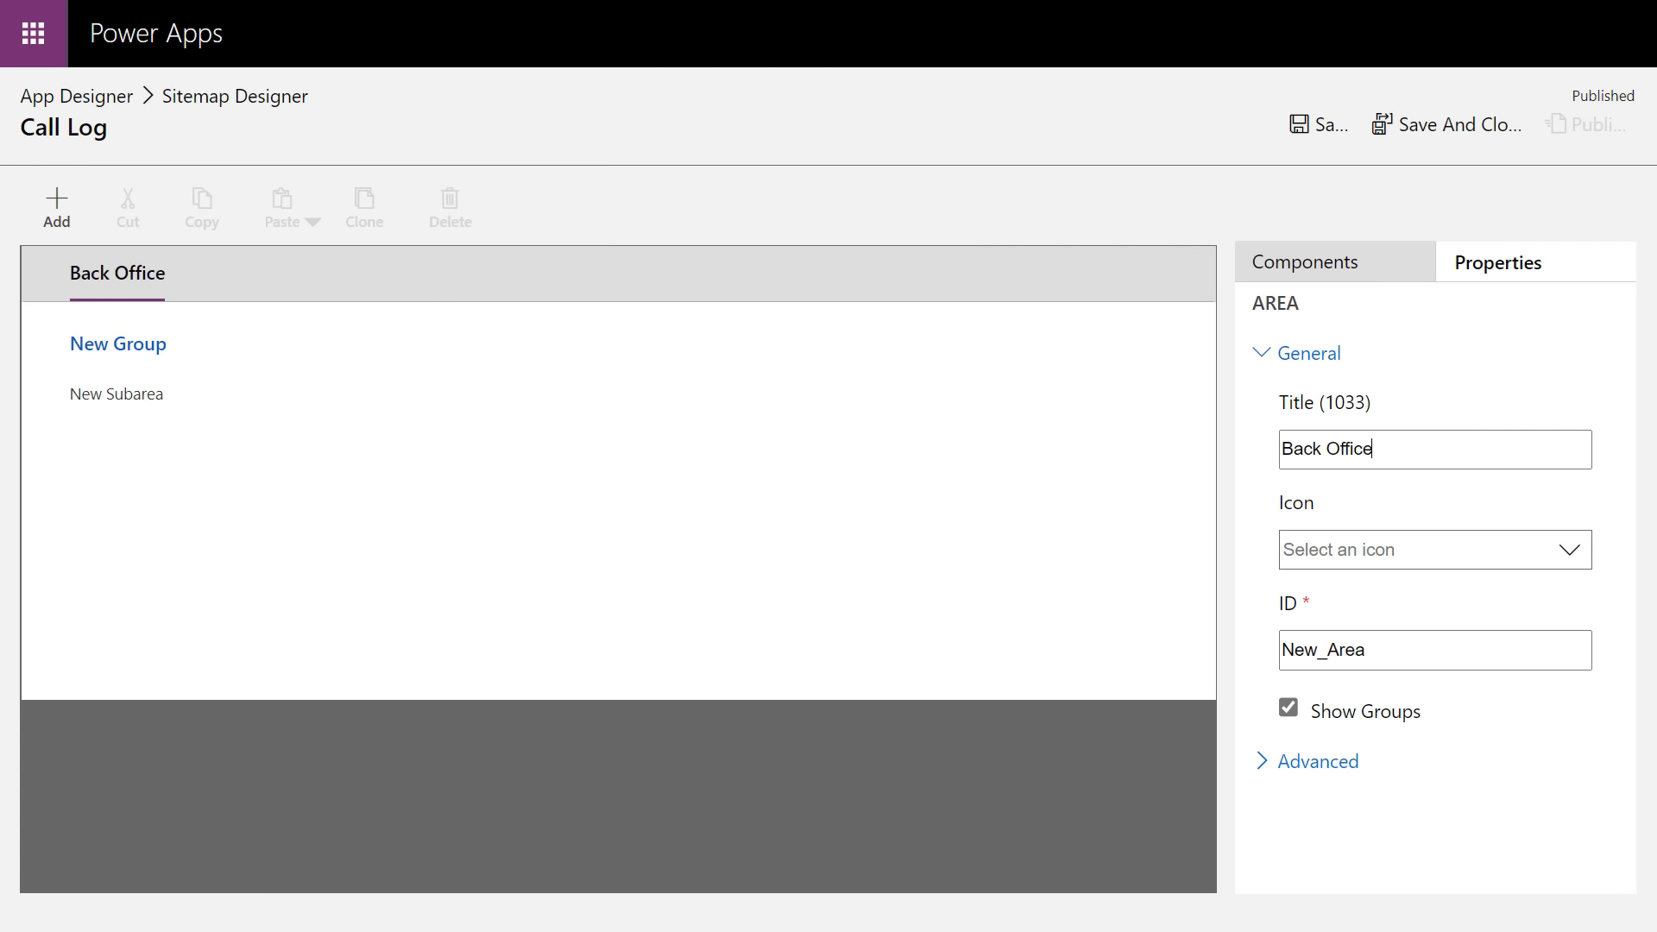
pyautogui.click(1569, 551)
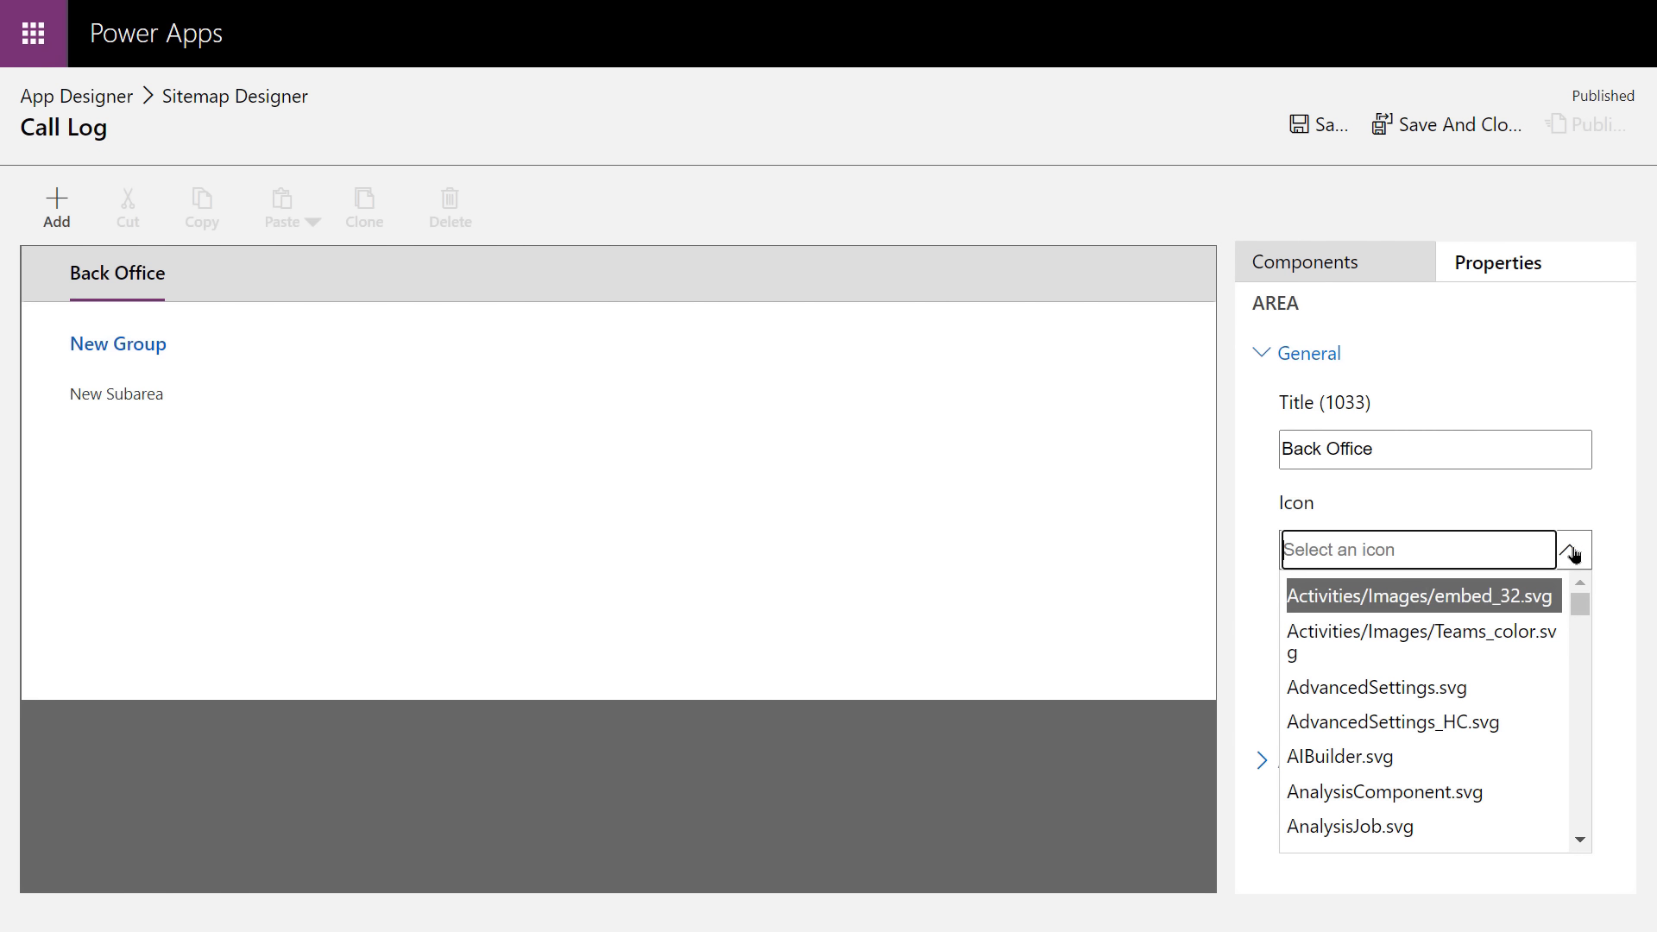
pyautogui.click(1572, 554)
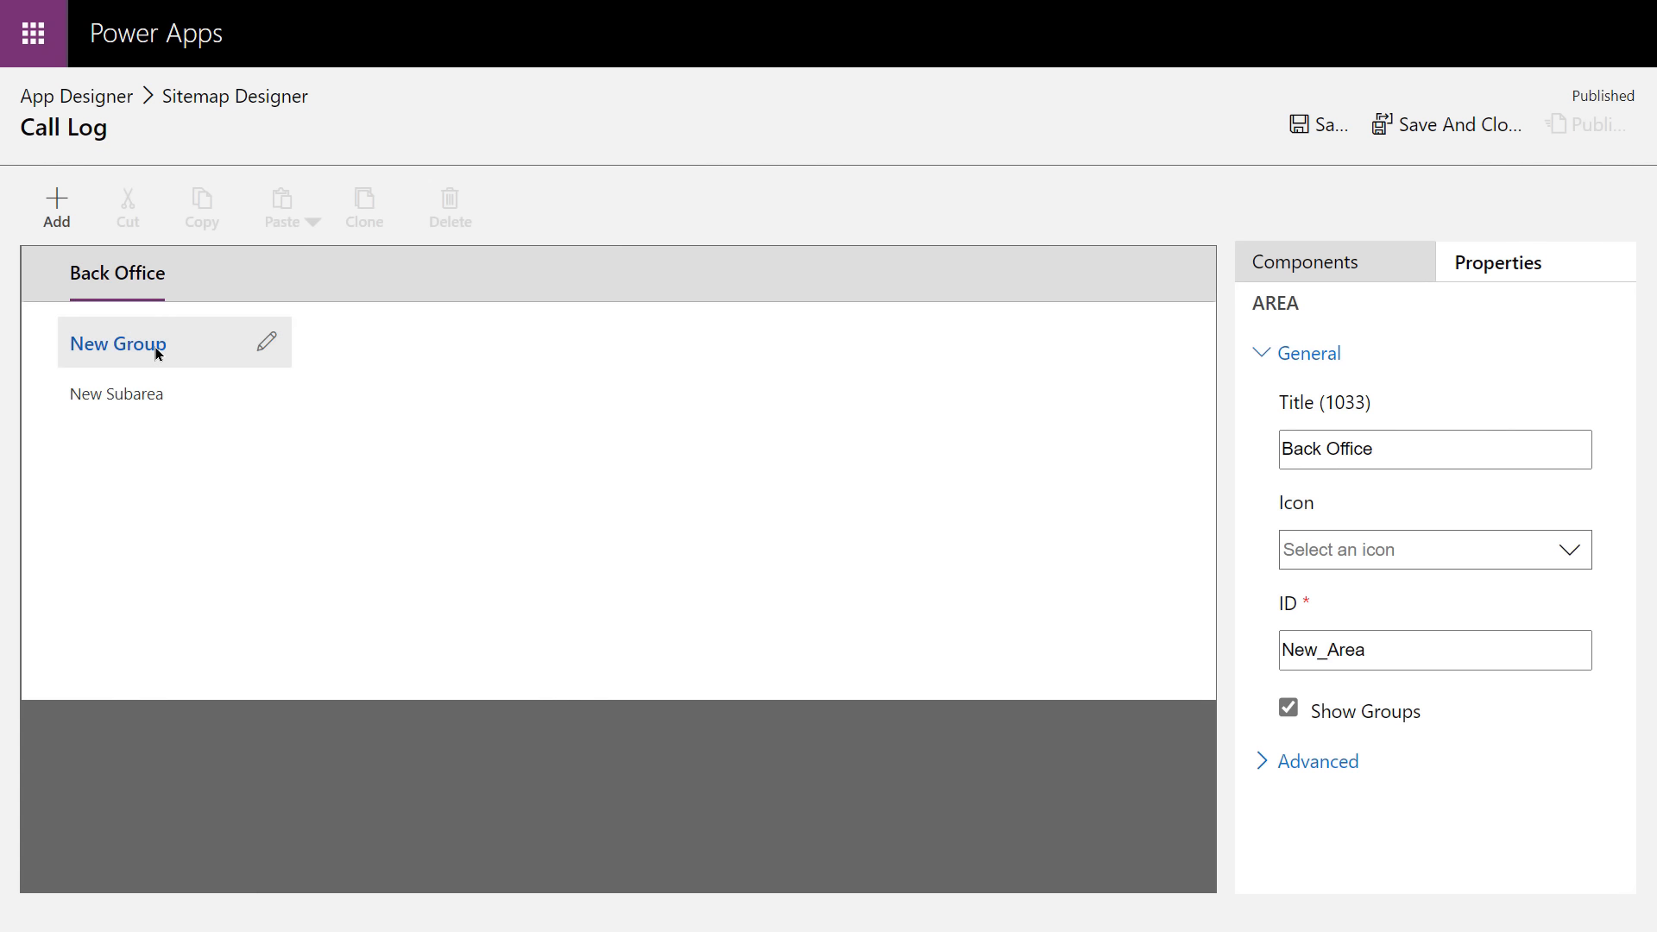
# - Rename the group under the Back Office area as "Phone Call Logs"
pyautogui.click(208, 353)
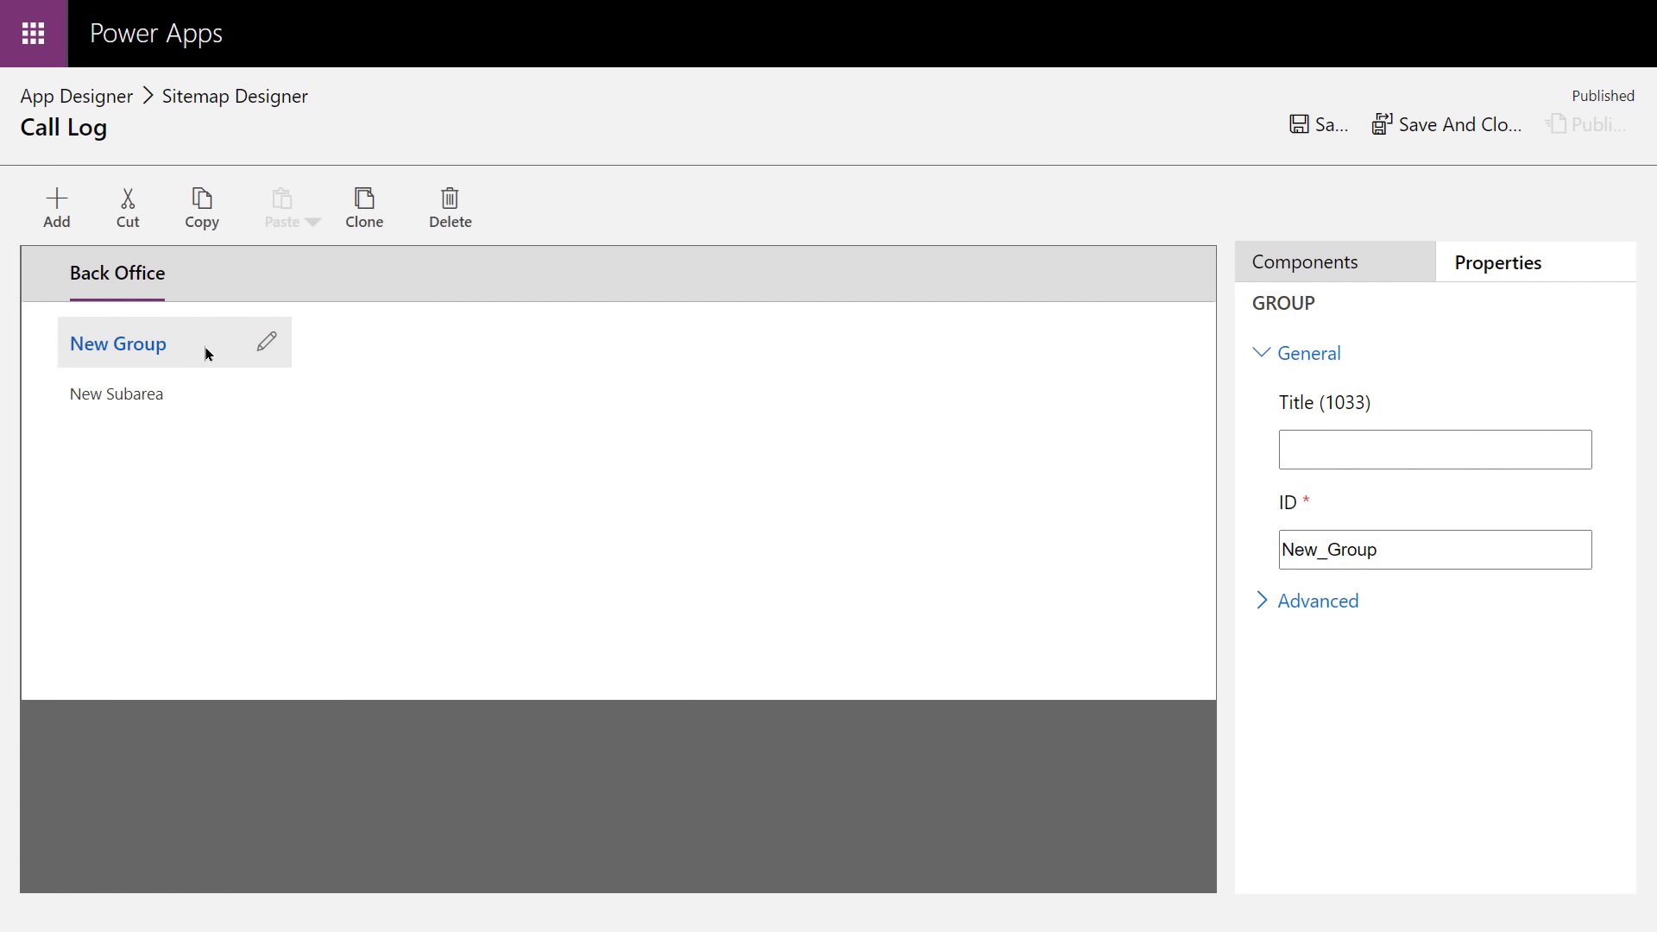
pyautogui.click(267, 344)
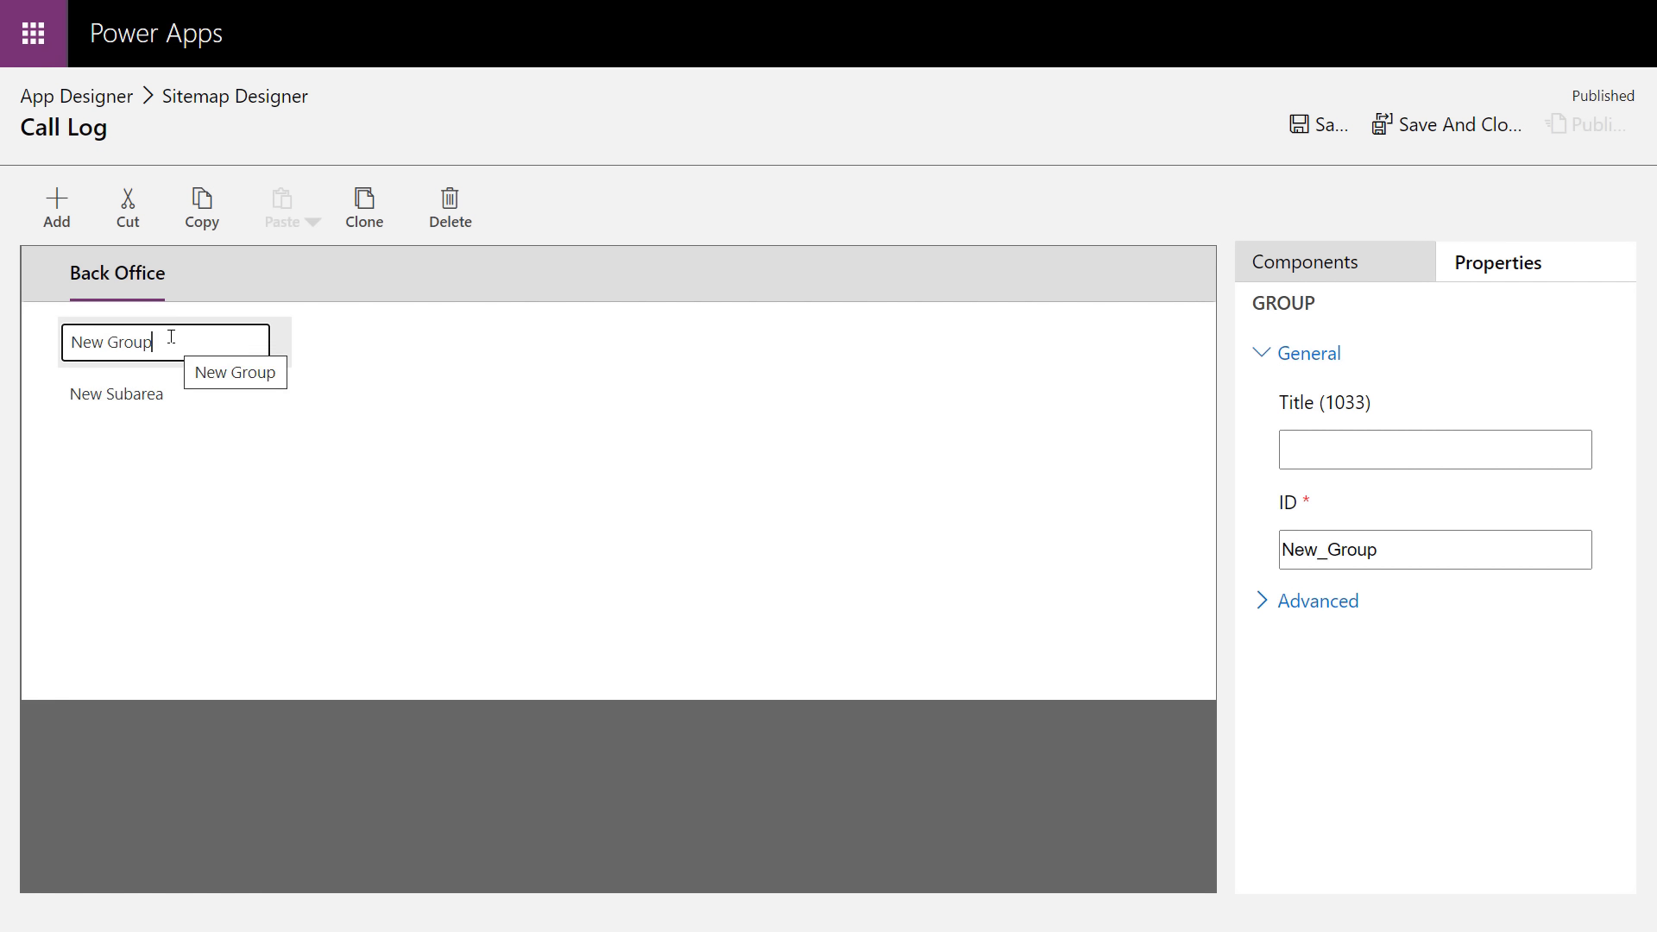
pyautogui.press('BackSpace')
pyautogui.press('BackSpace')
pyautogui.press('BackSpace')
pyautogui.press('BackSpace')
pyautogui.press('BackSpace')
pyautogui.press('BackSpace')
pyautogui.press('BackSpace')
pyautogui.press('BackSpace')
pyautogui.press('BackSpace')
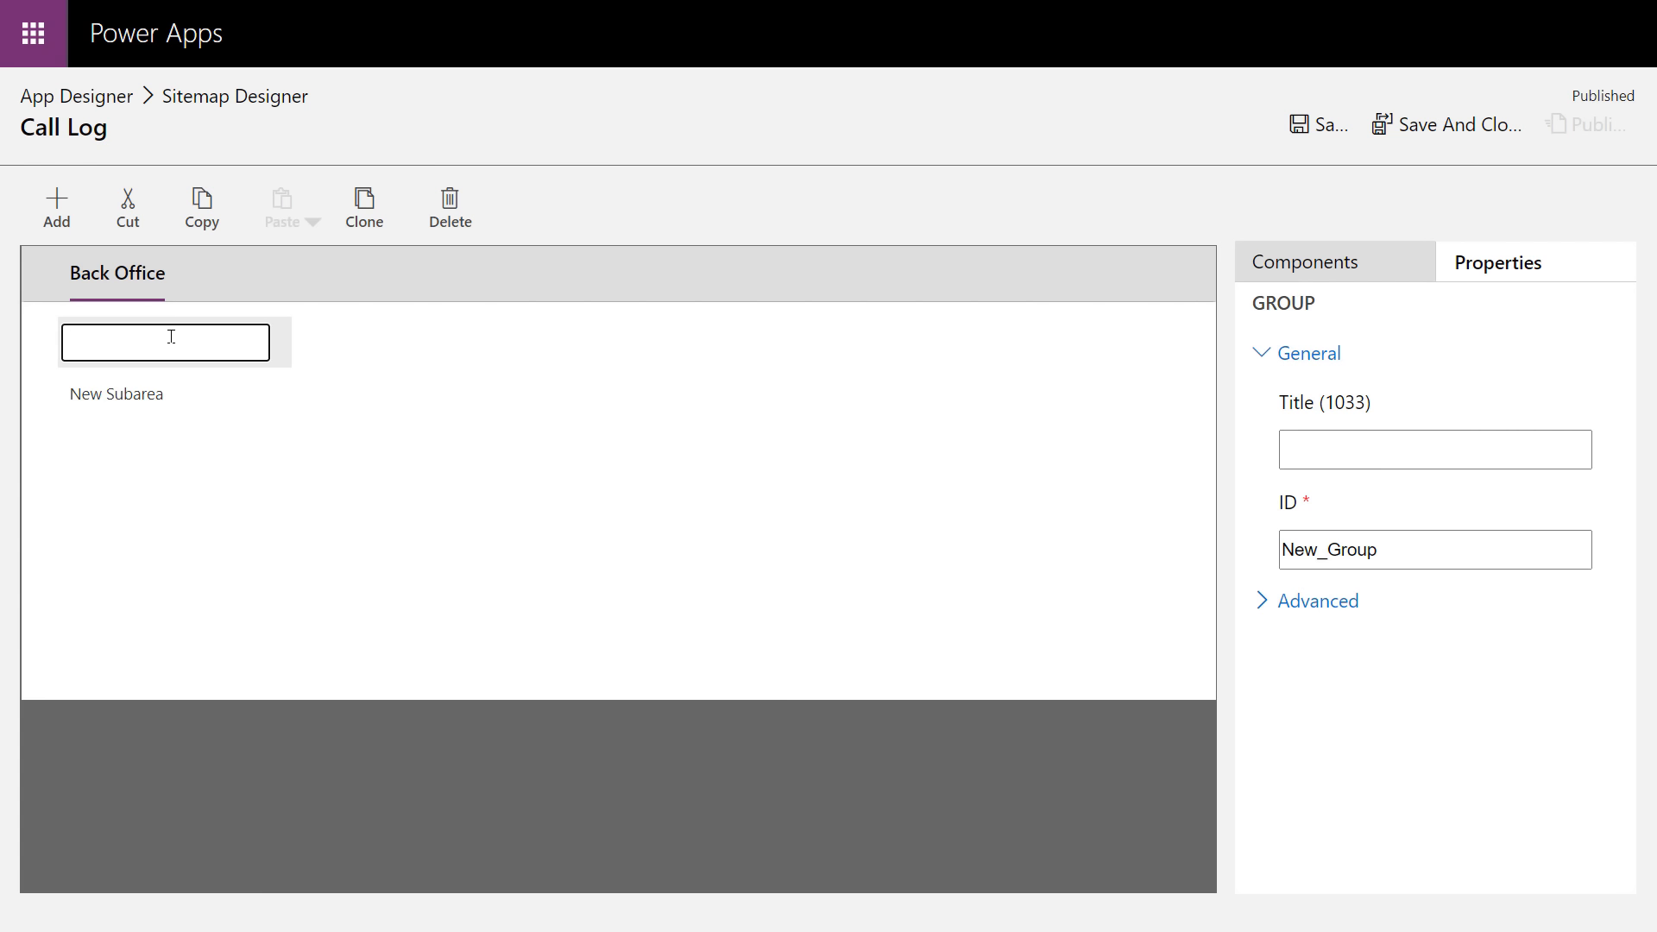
pyautogui.write('Phone Call Logs')
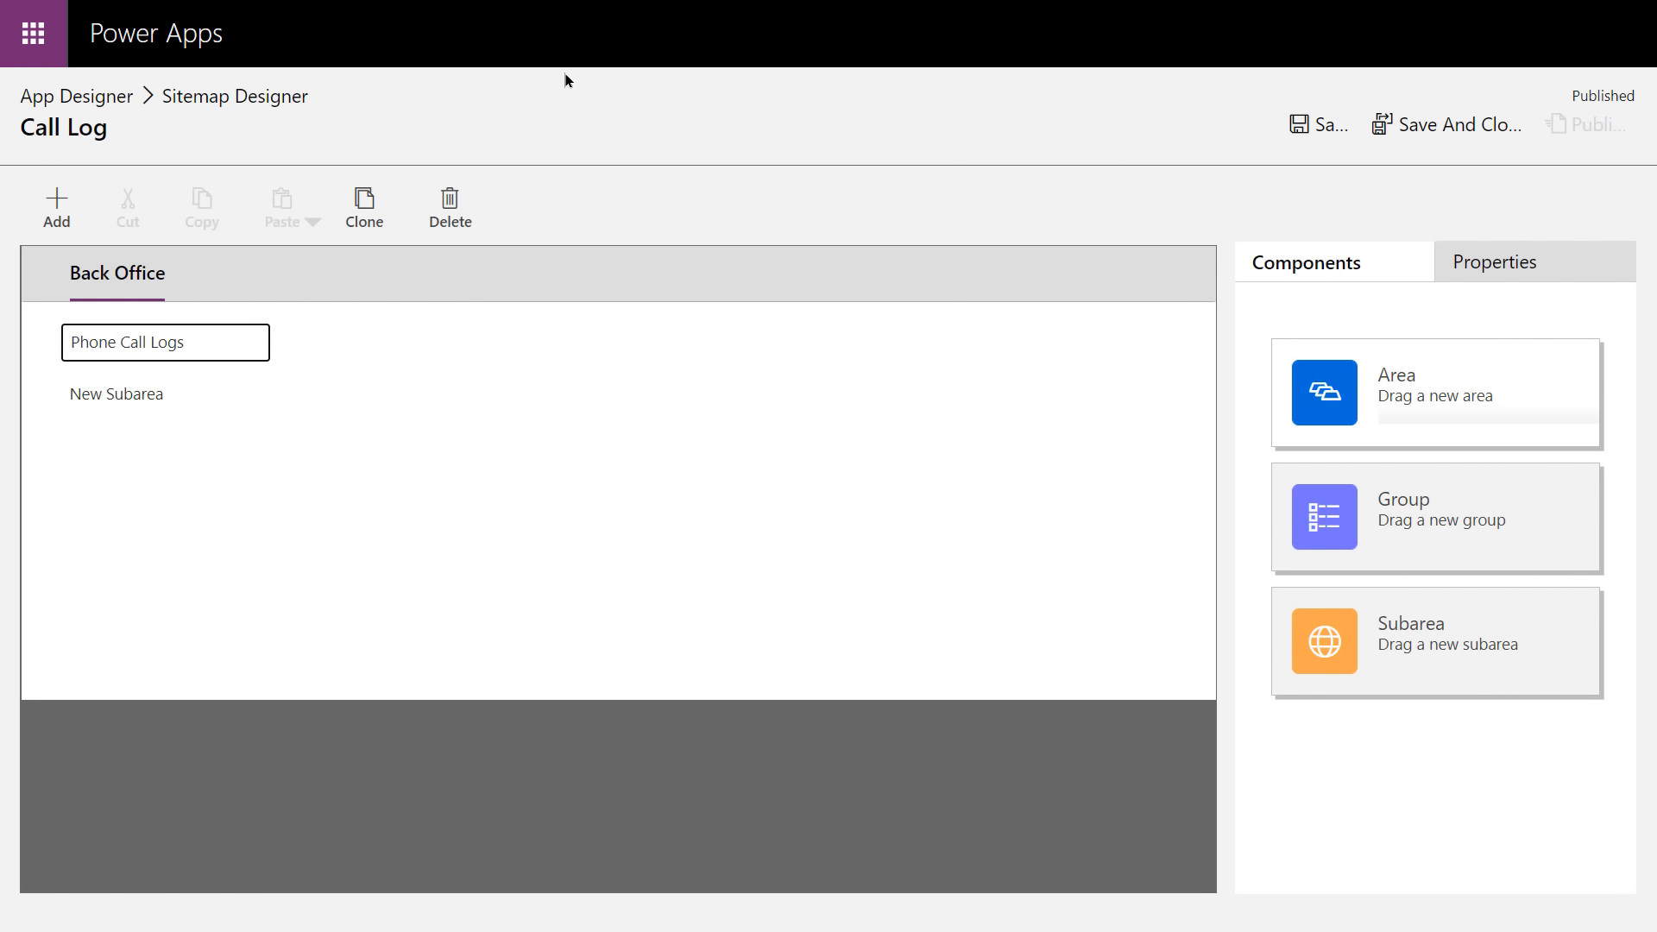
# - Configure the new subarea under Phone Call Logs with type Entity and the Account entity
pyautogui.press('Return')
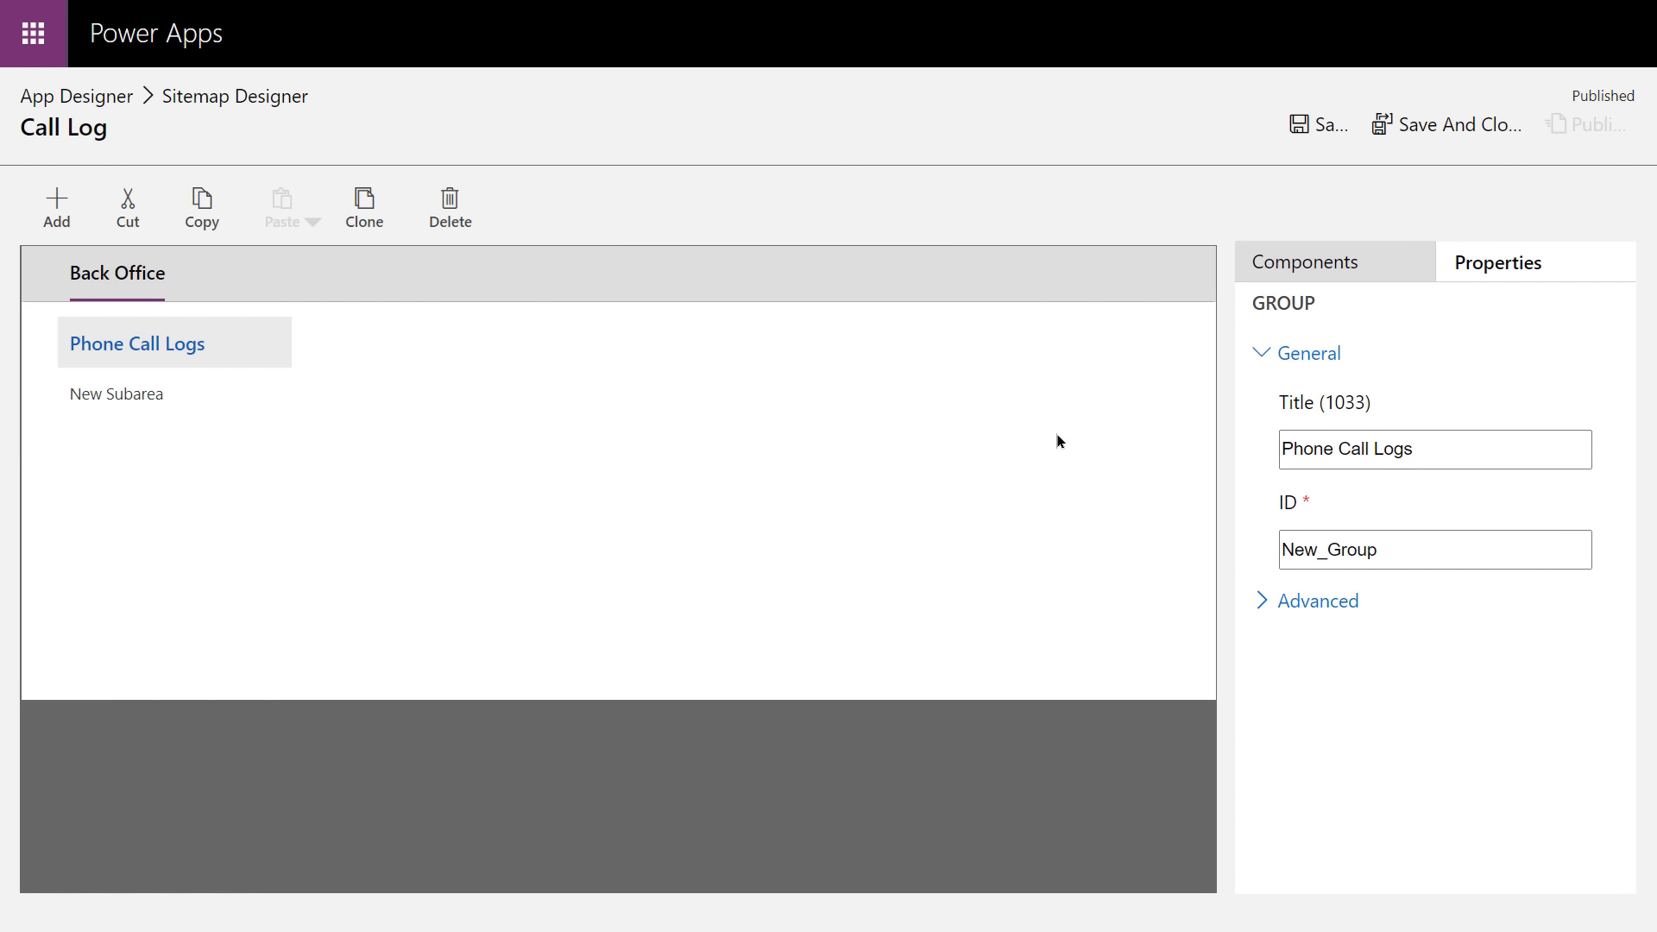
pyautogui.click(154, 400)
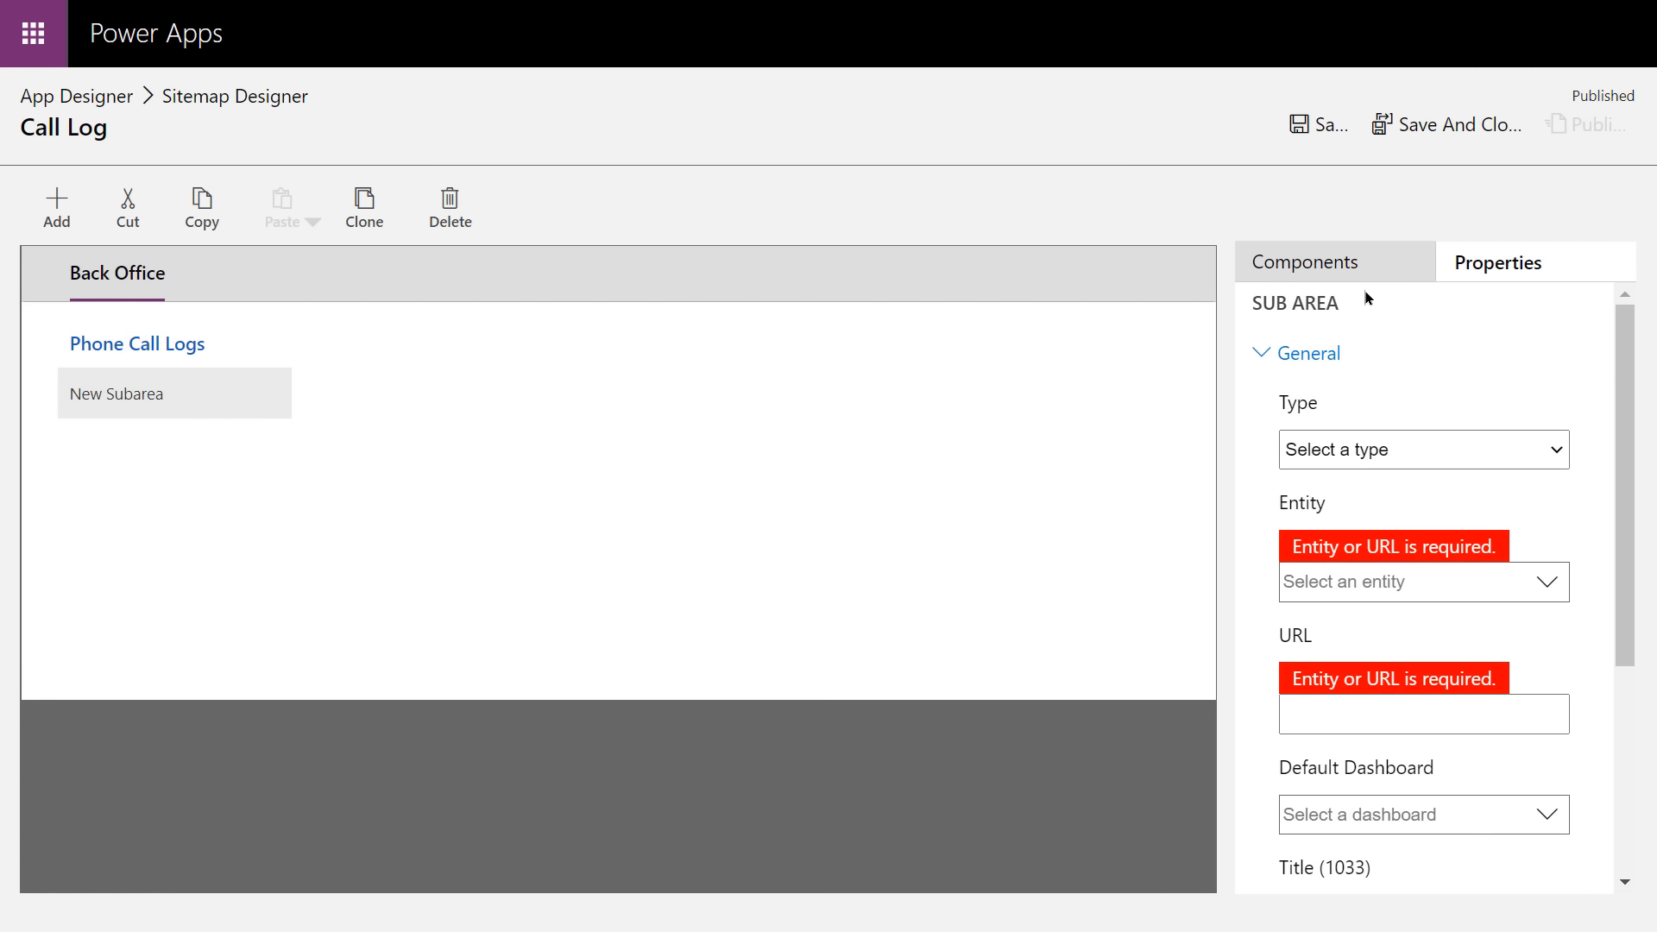
pyautogui.click(1466, 276)
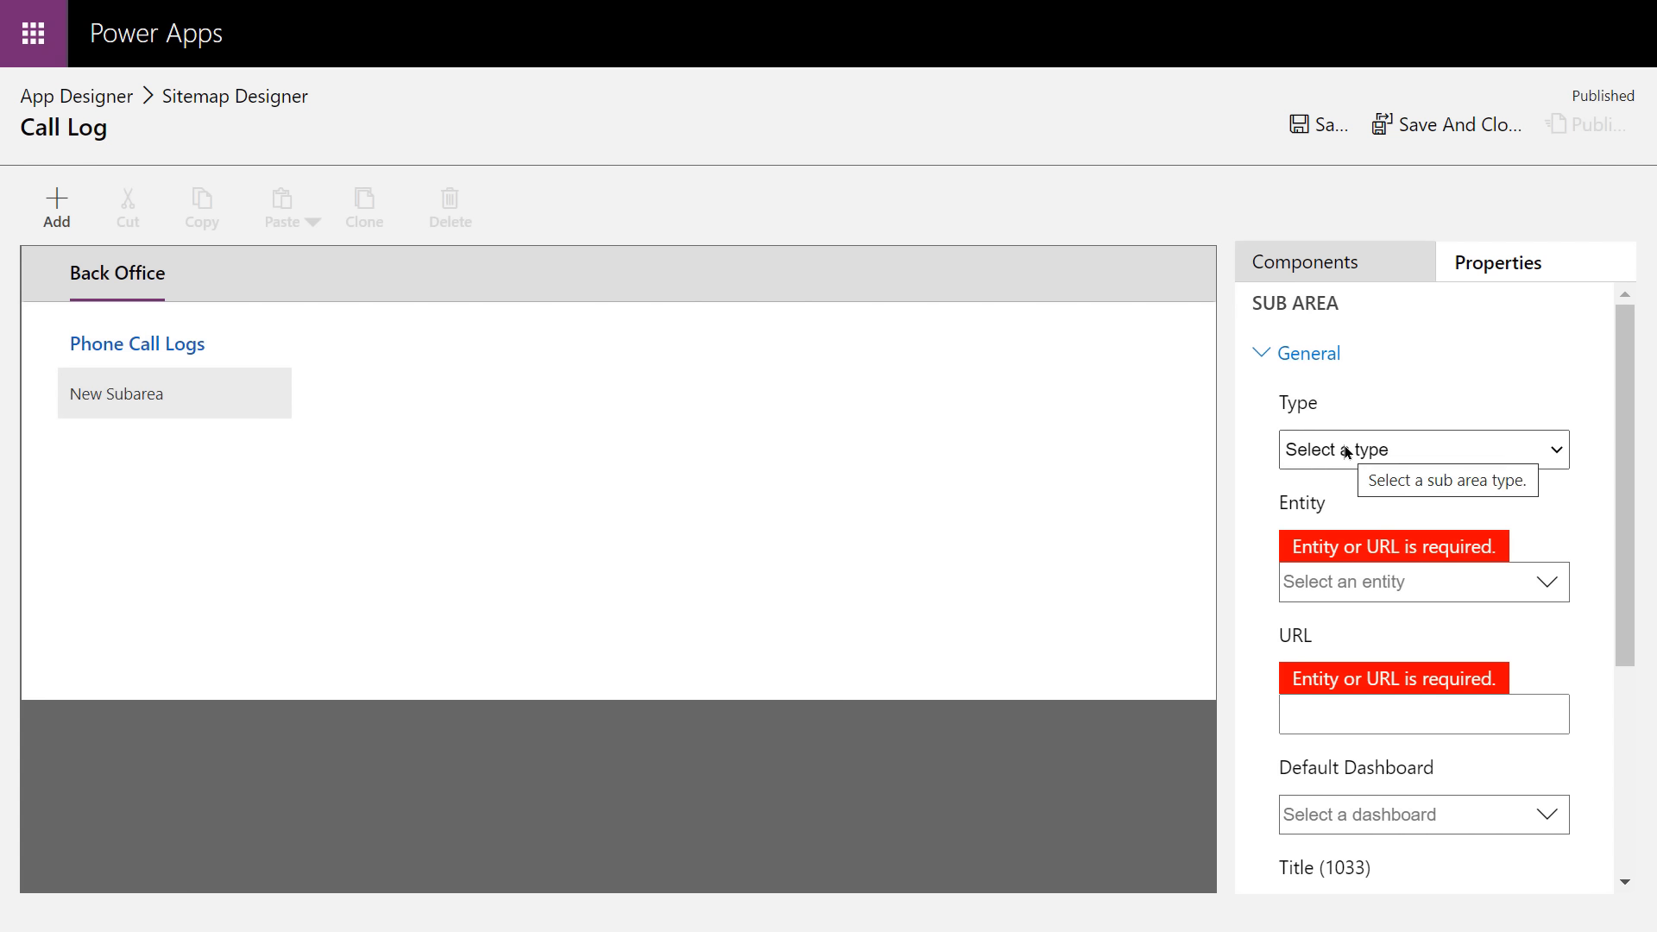
pyautogui.click(1549, 461)
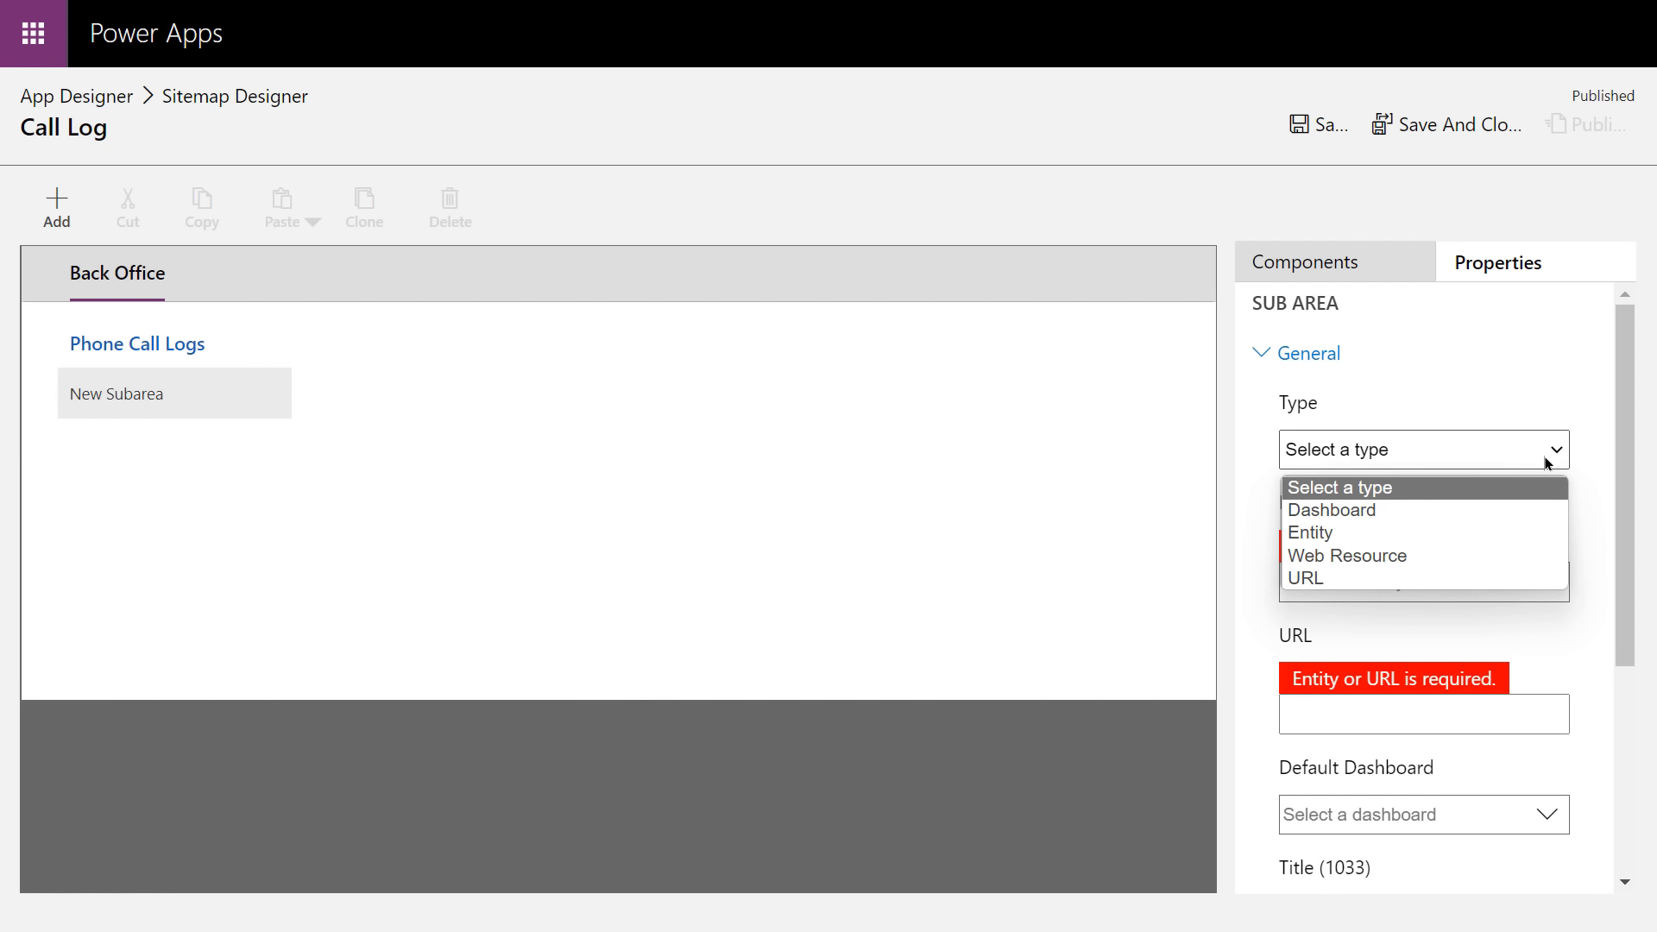
pyautogui.click(1330, 533)
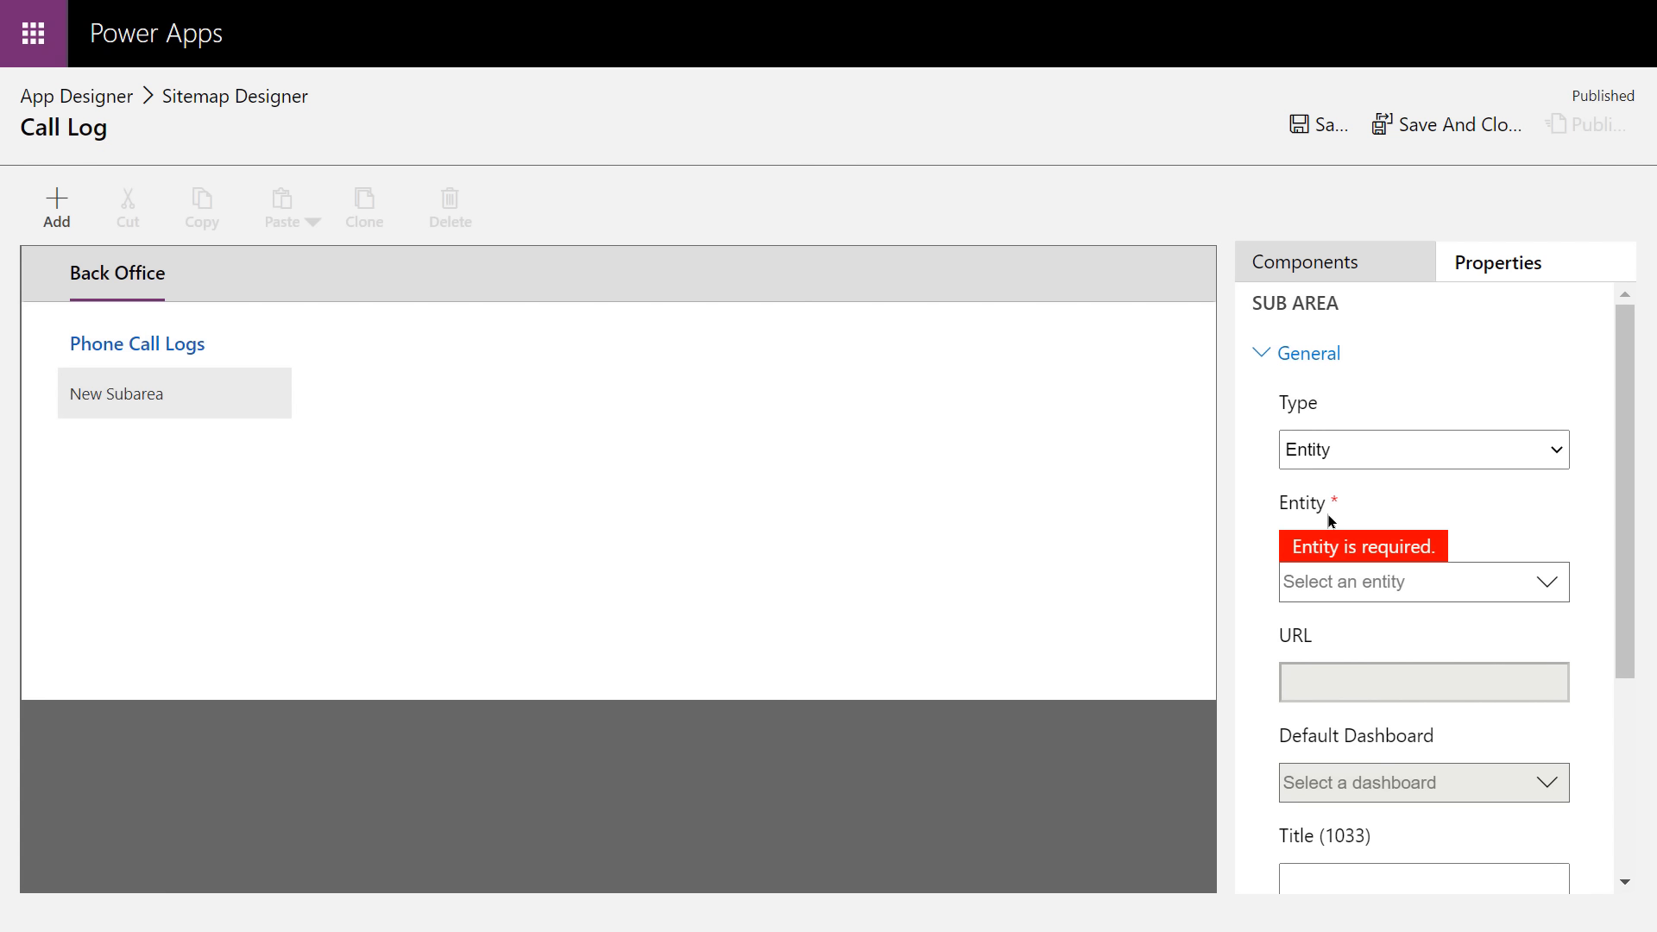
pyautogui.click(1547, 587)
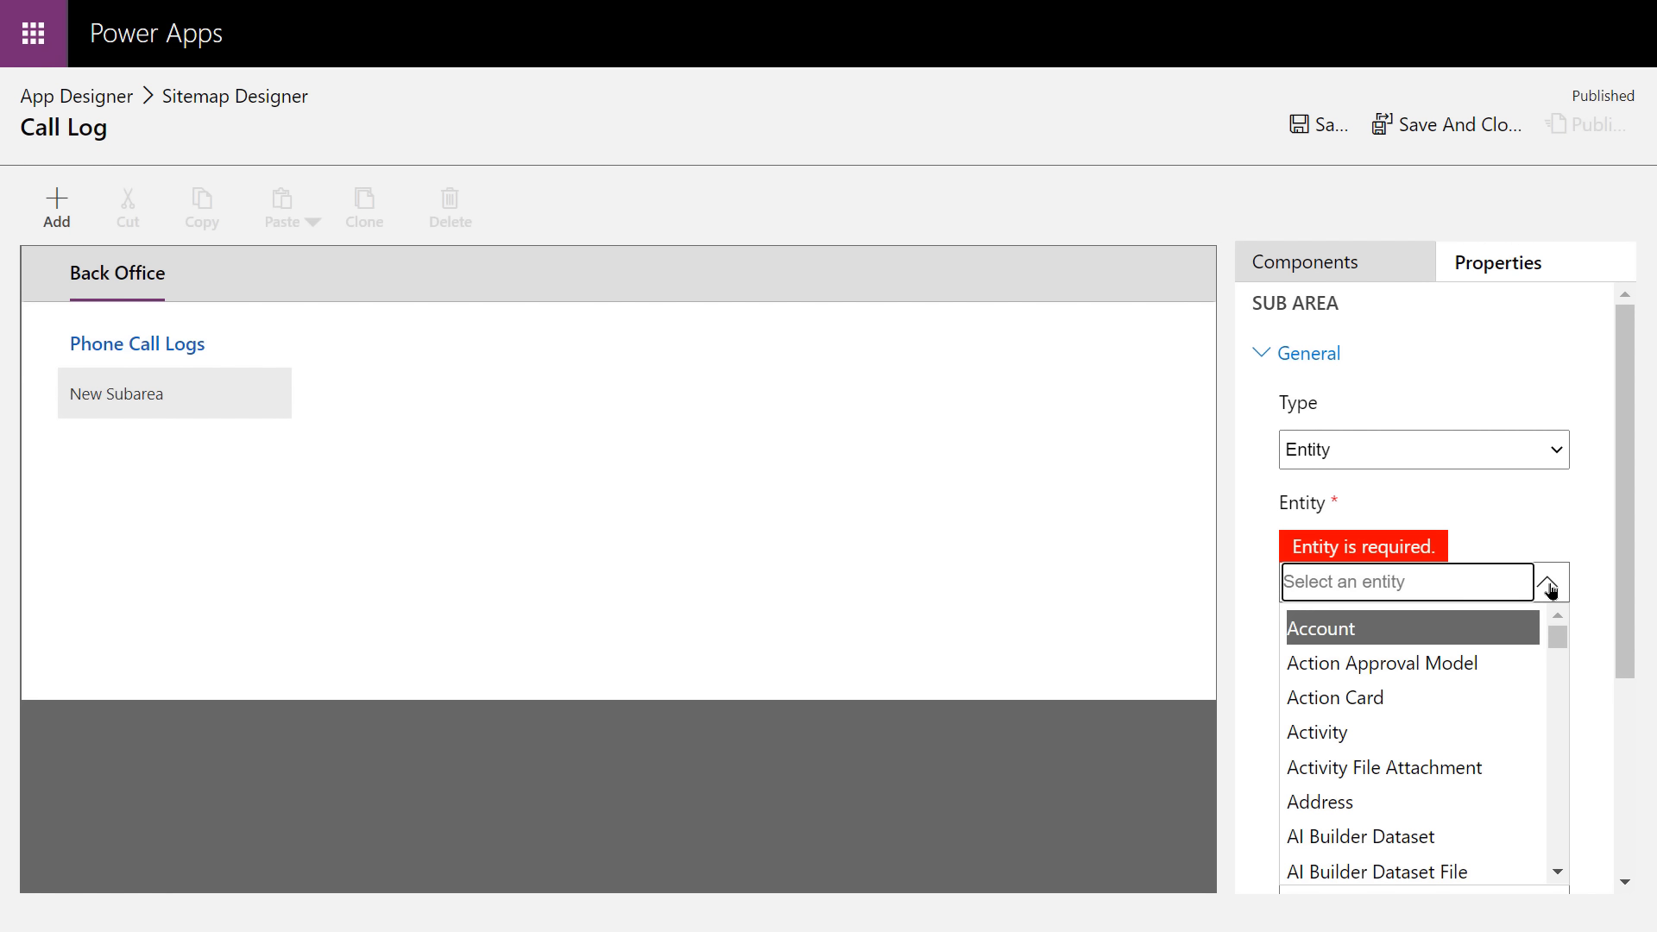
pyautogui.click(1331, 633)
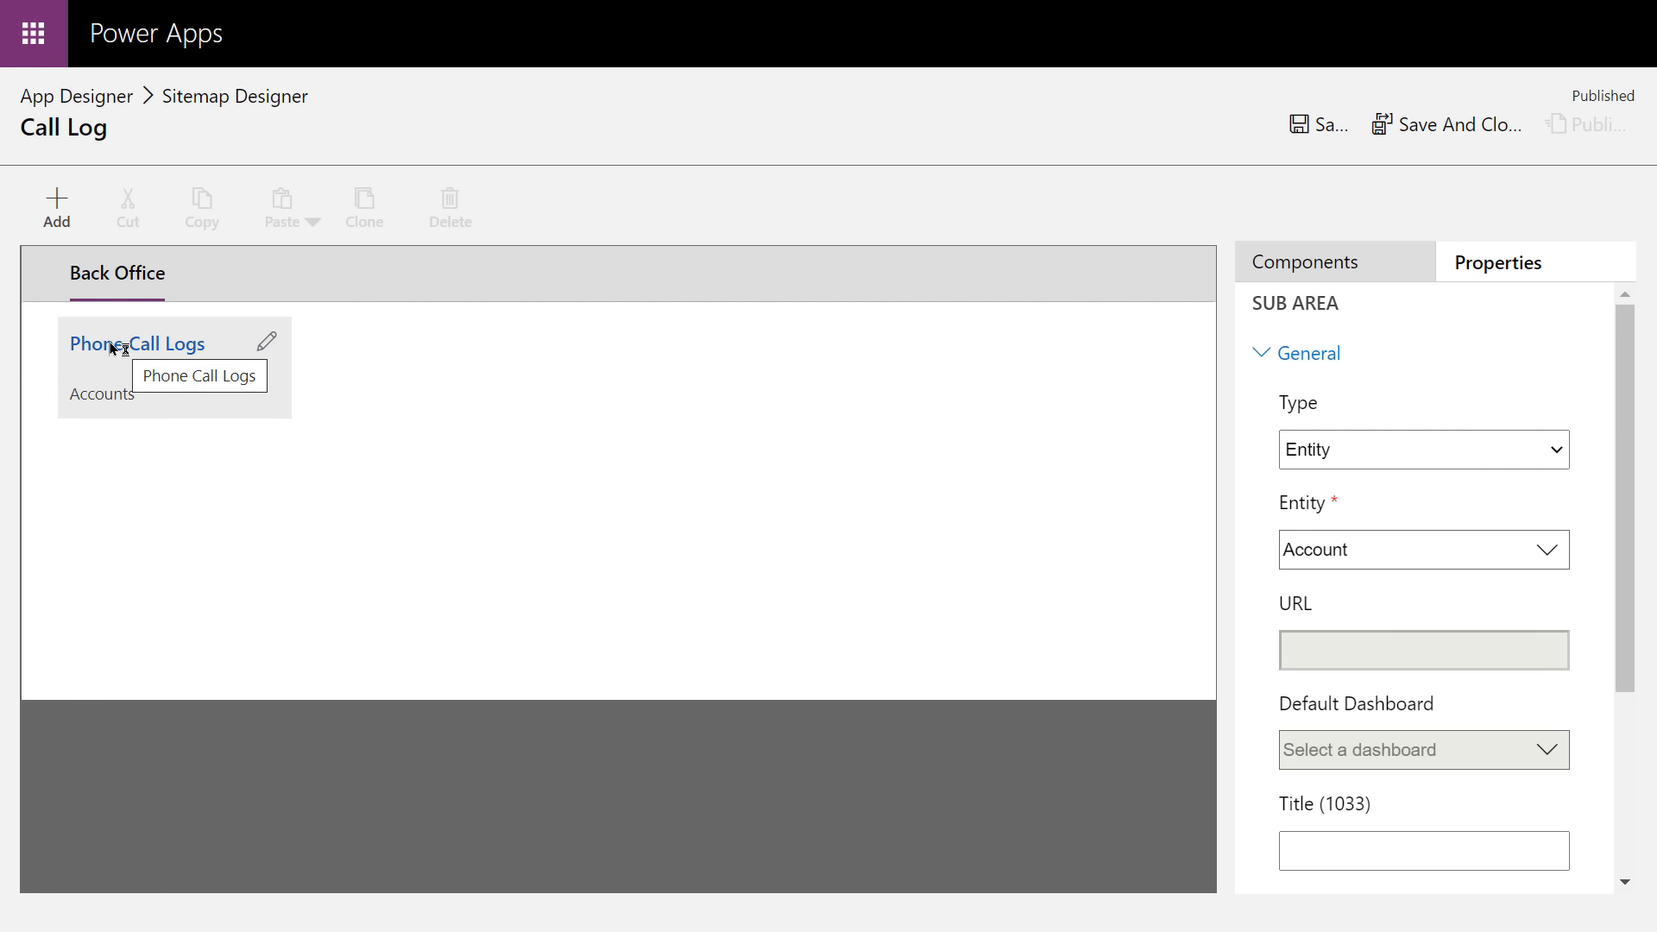
# - Add a second subarea under Phone Call Logs with type Entity and the Phone Call entity
pyautogui.click(123, 394)
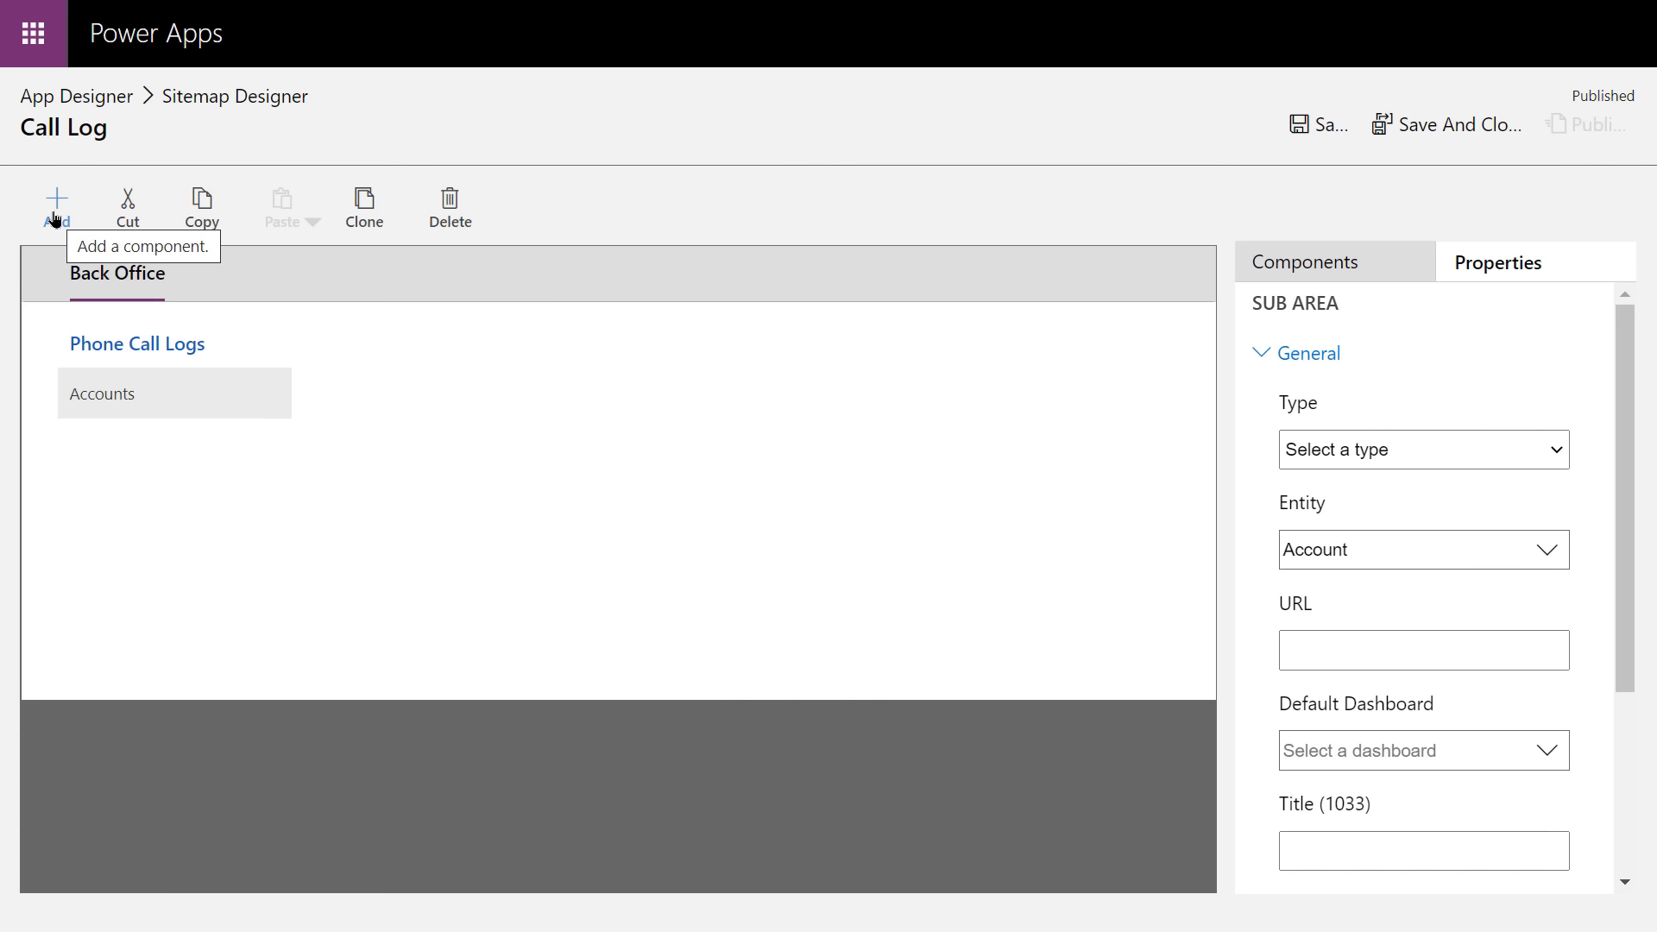
pyautogui.click(54, 217)
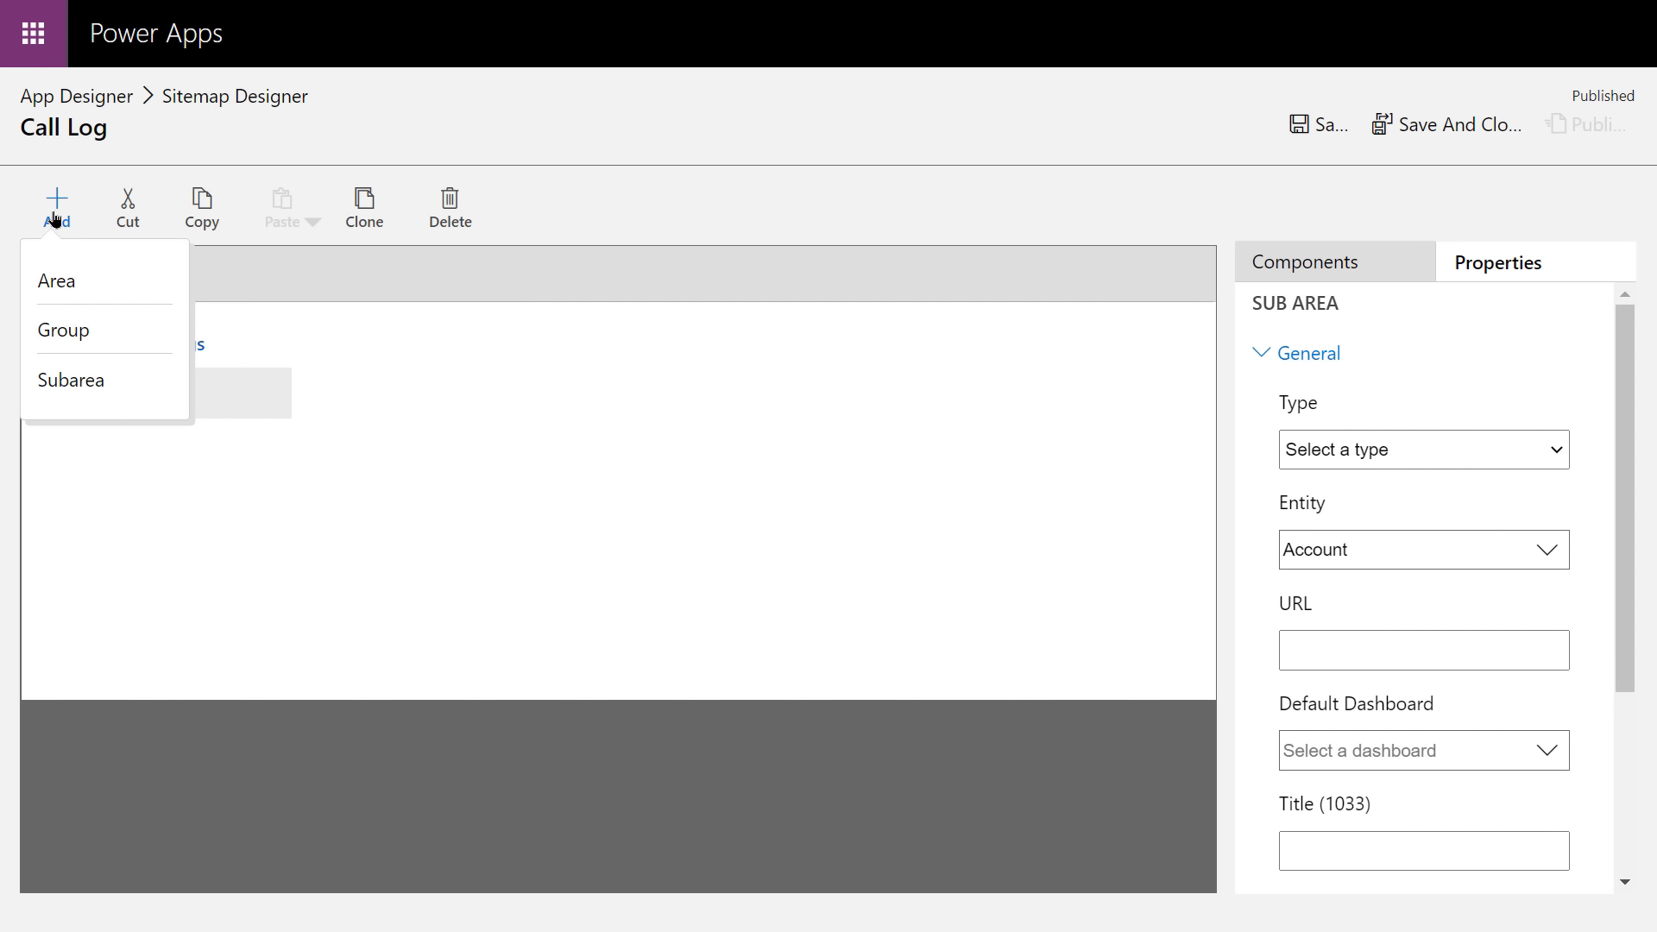
pyautogui.click(71, 379)
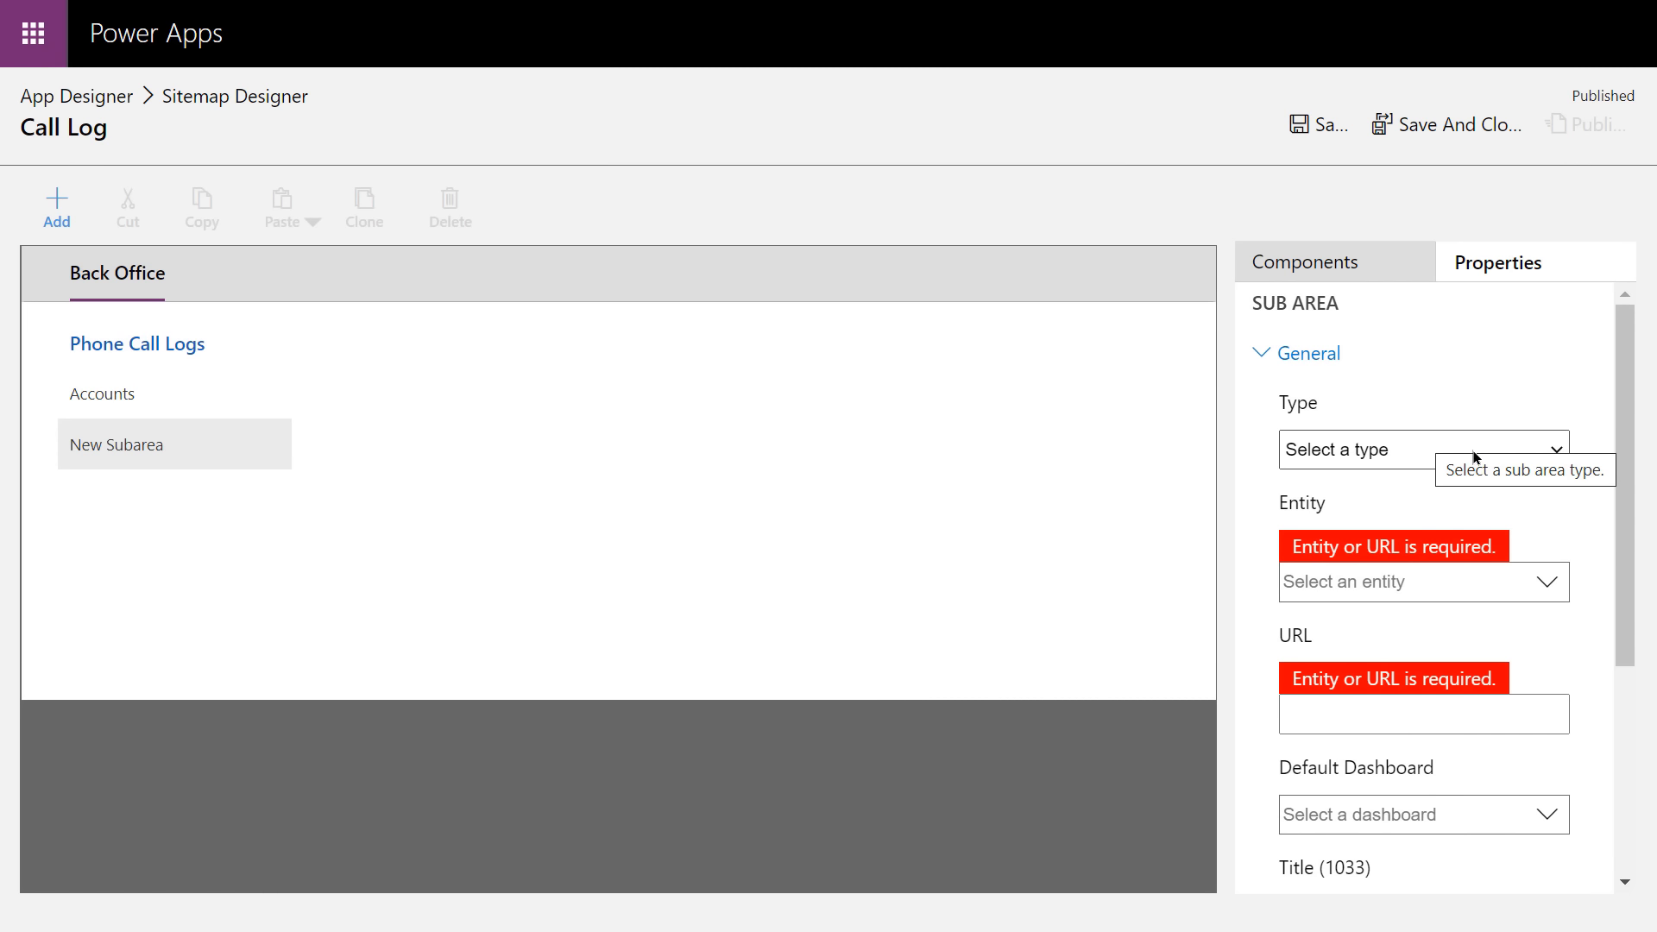
pyautogui.click(1519, 450)
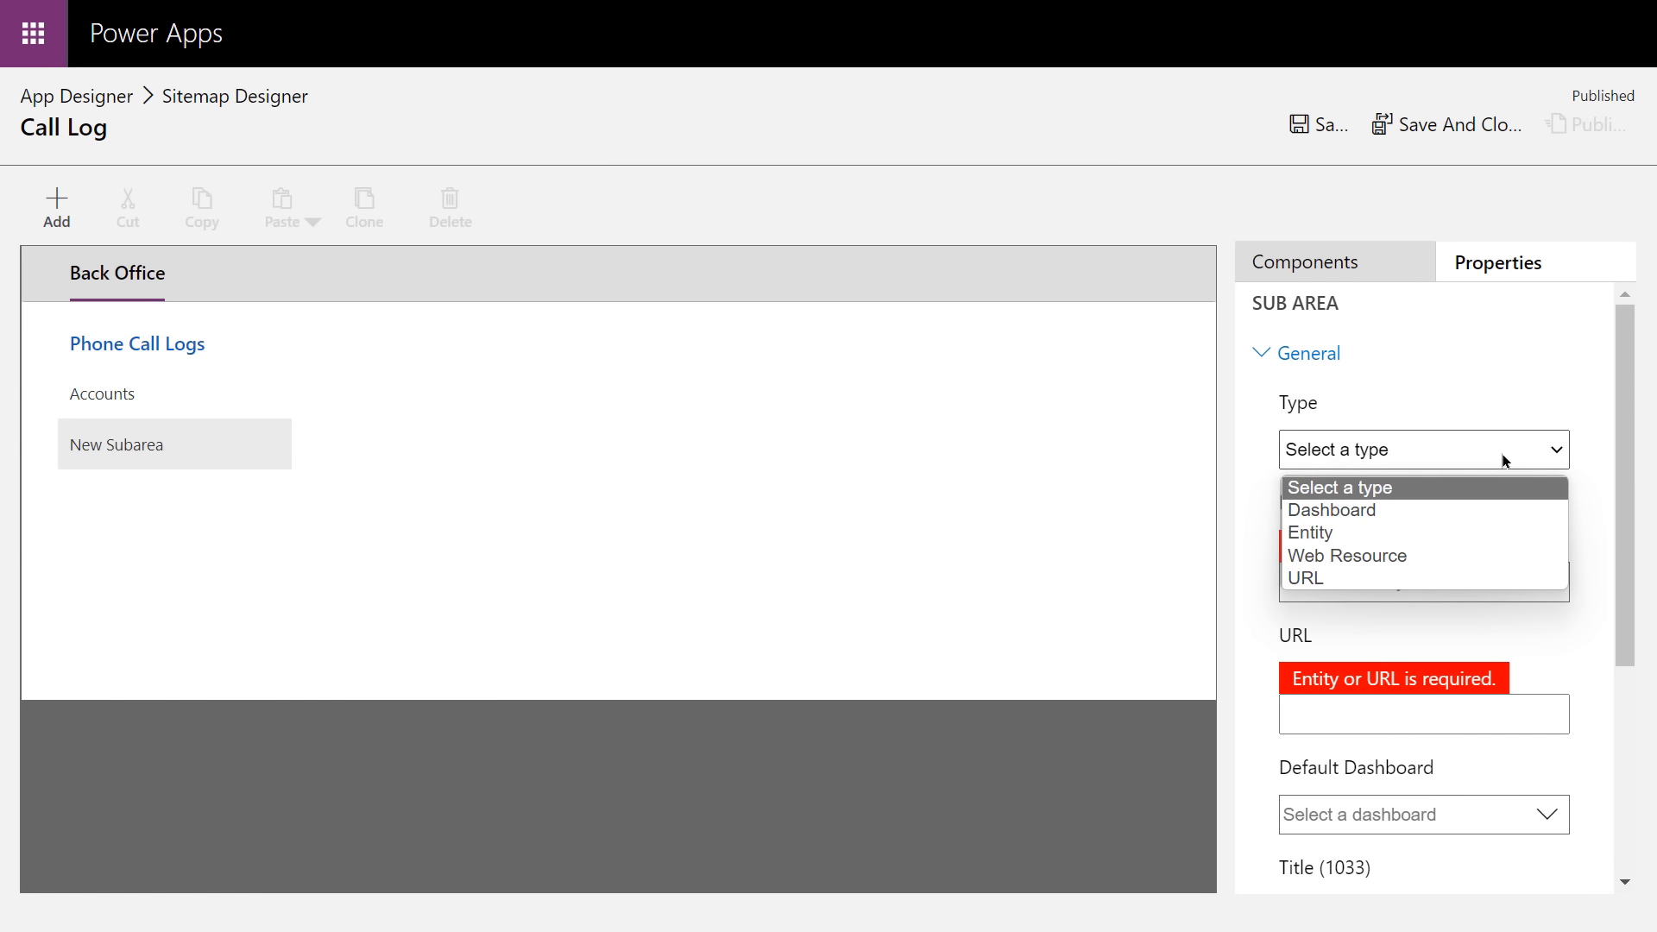
pyautogui.click(1307, 533)
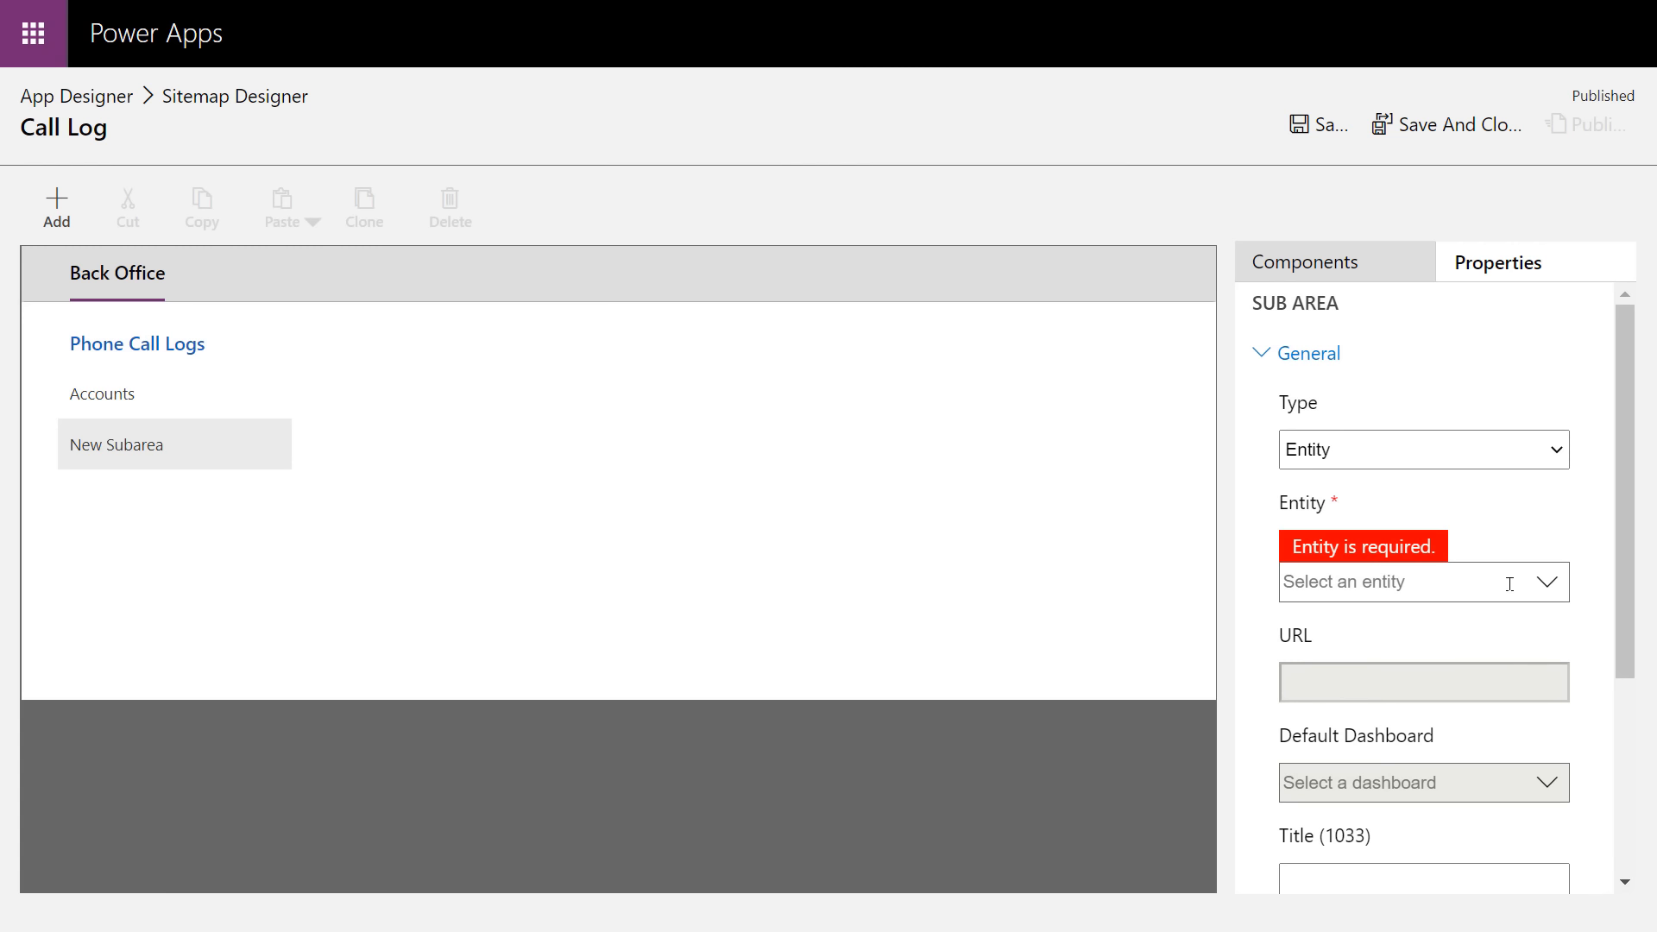
pyautogui.click(1546, 584)
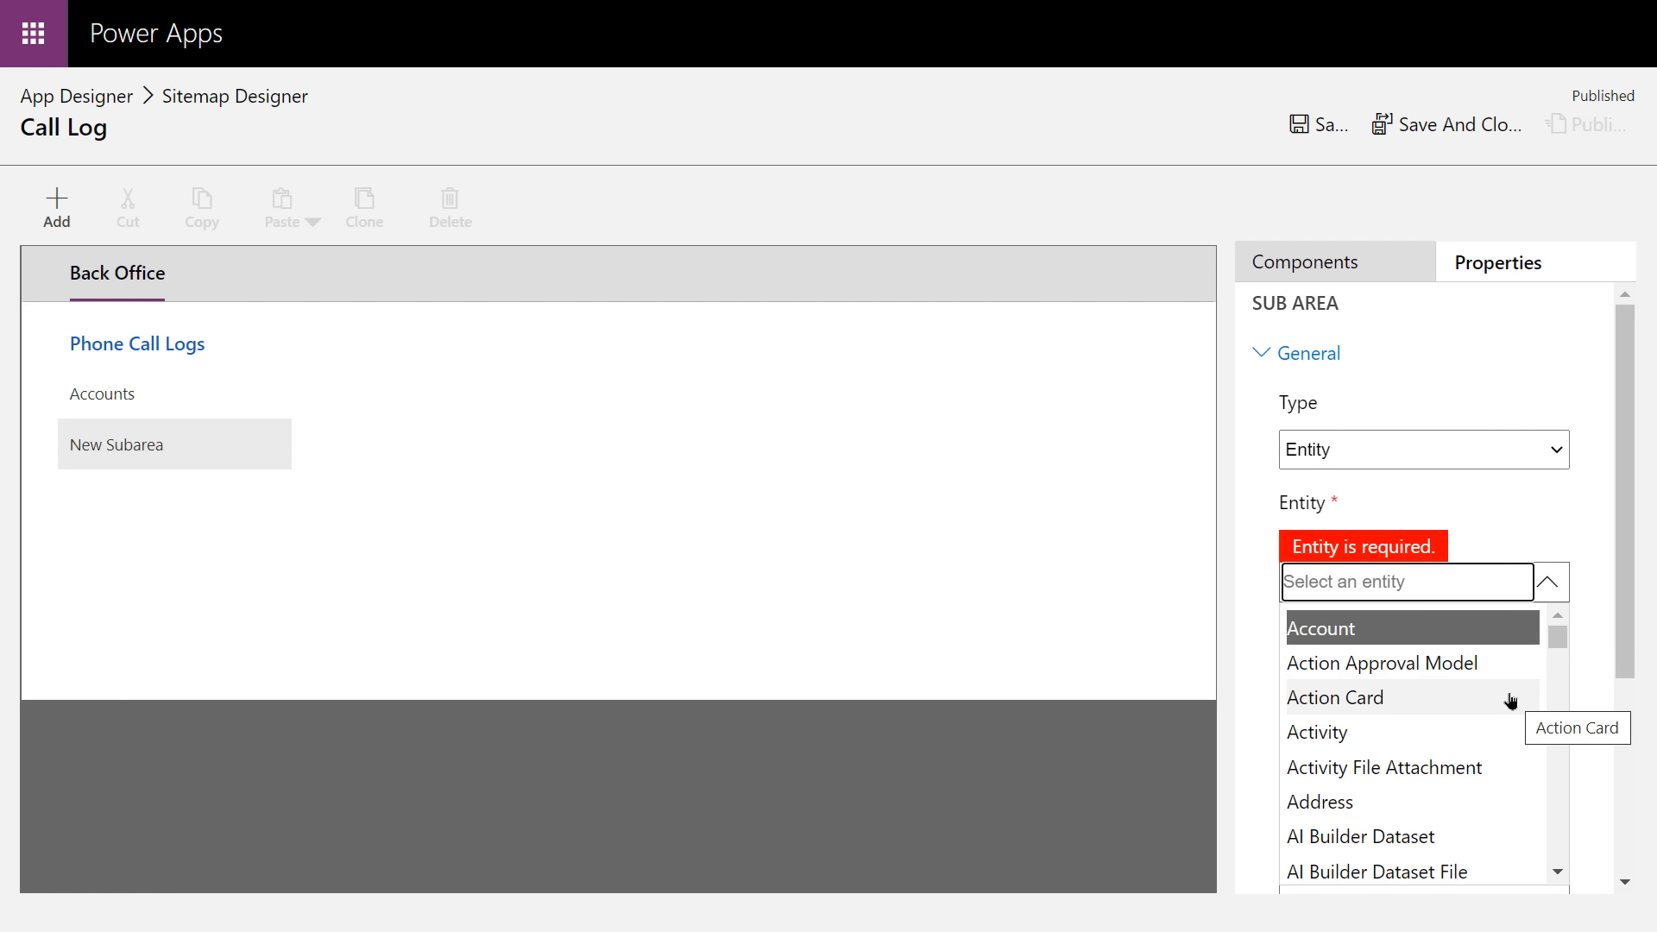
pyautogui.write('ph')
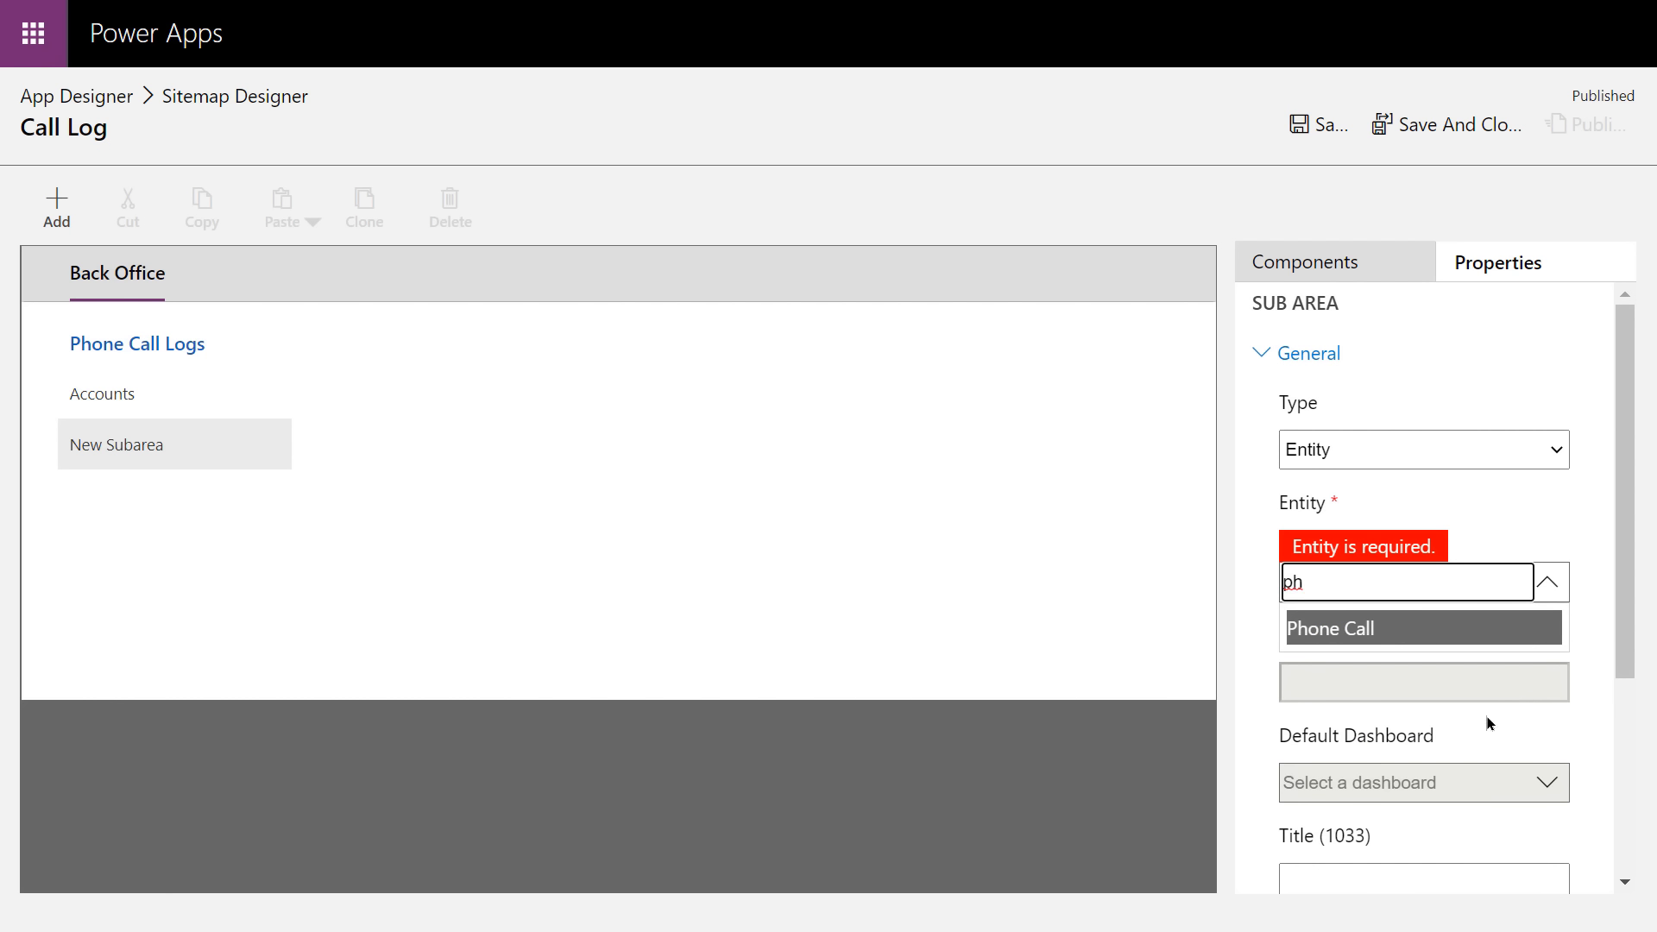
pyautogui.click(1360, 628)
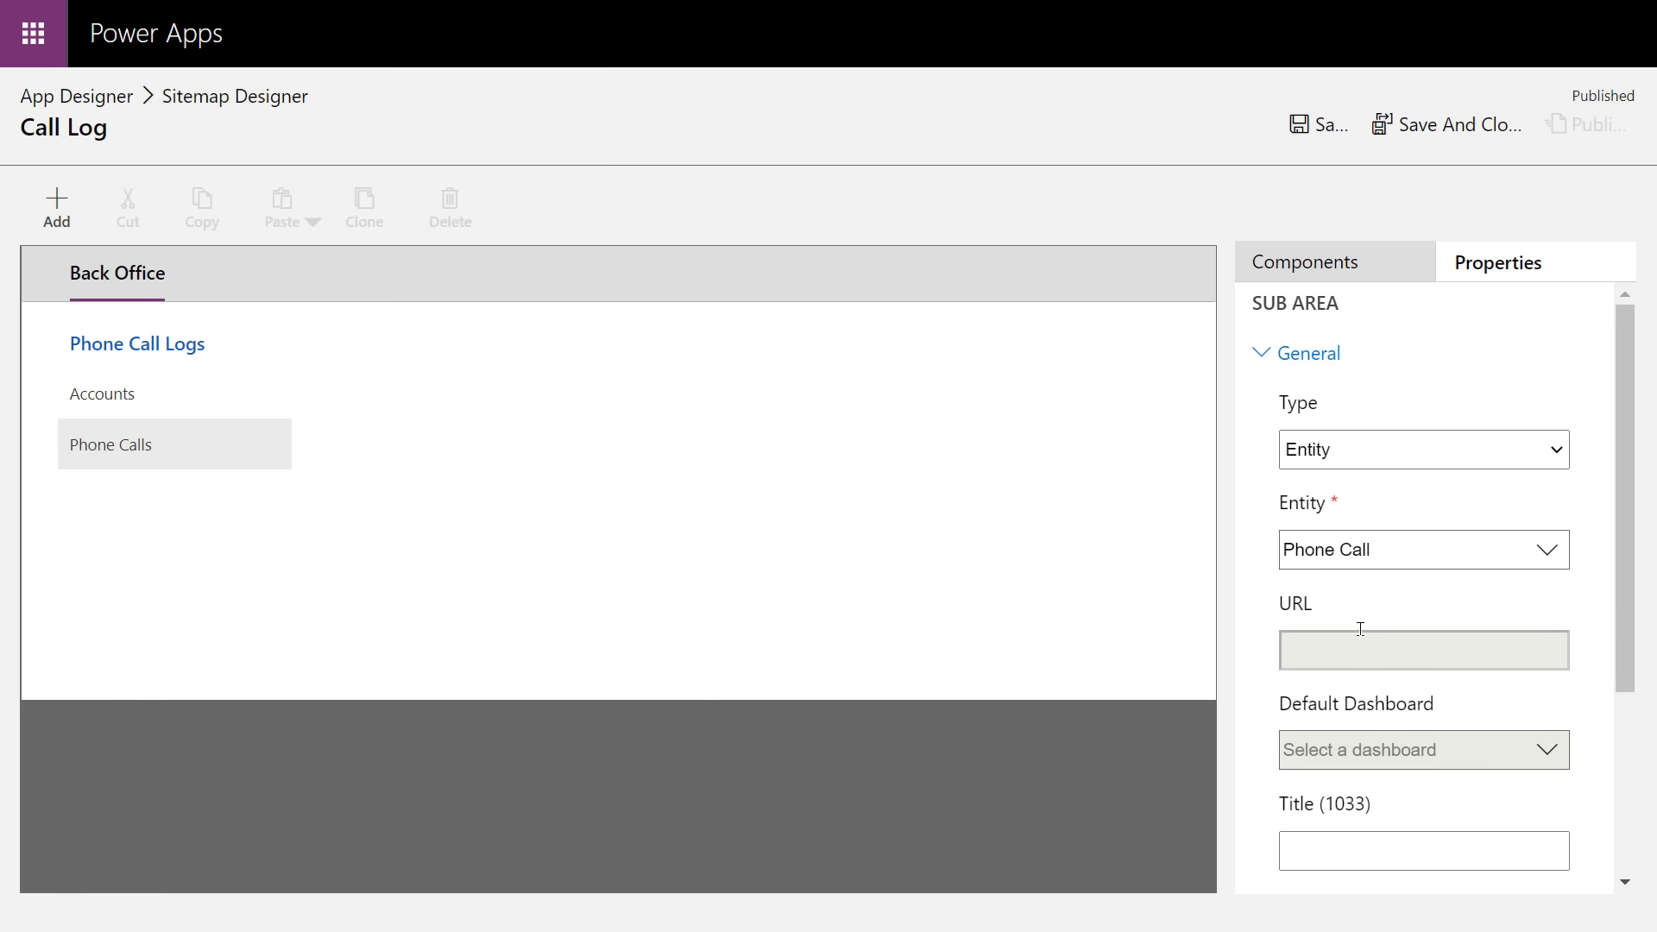
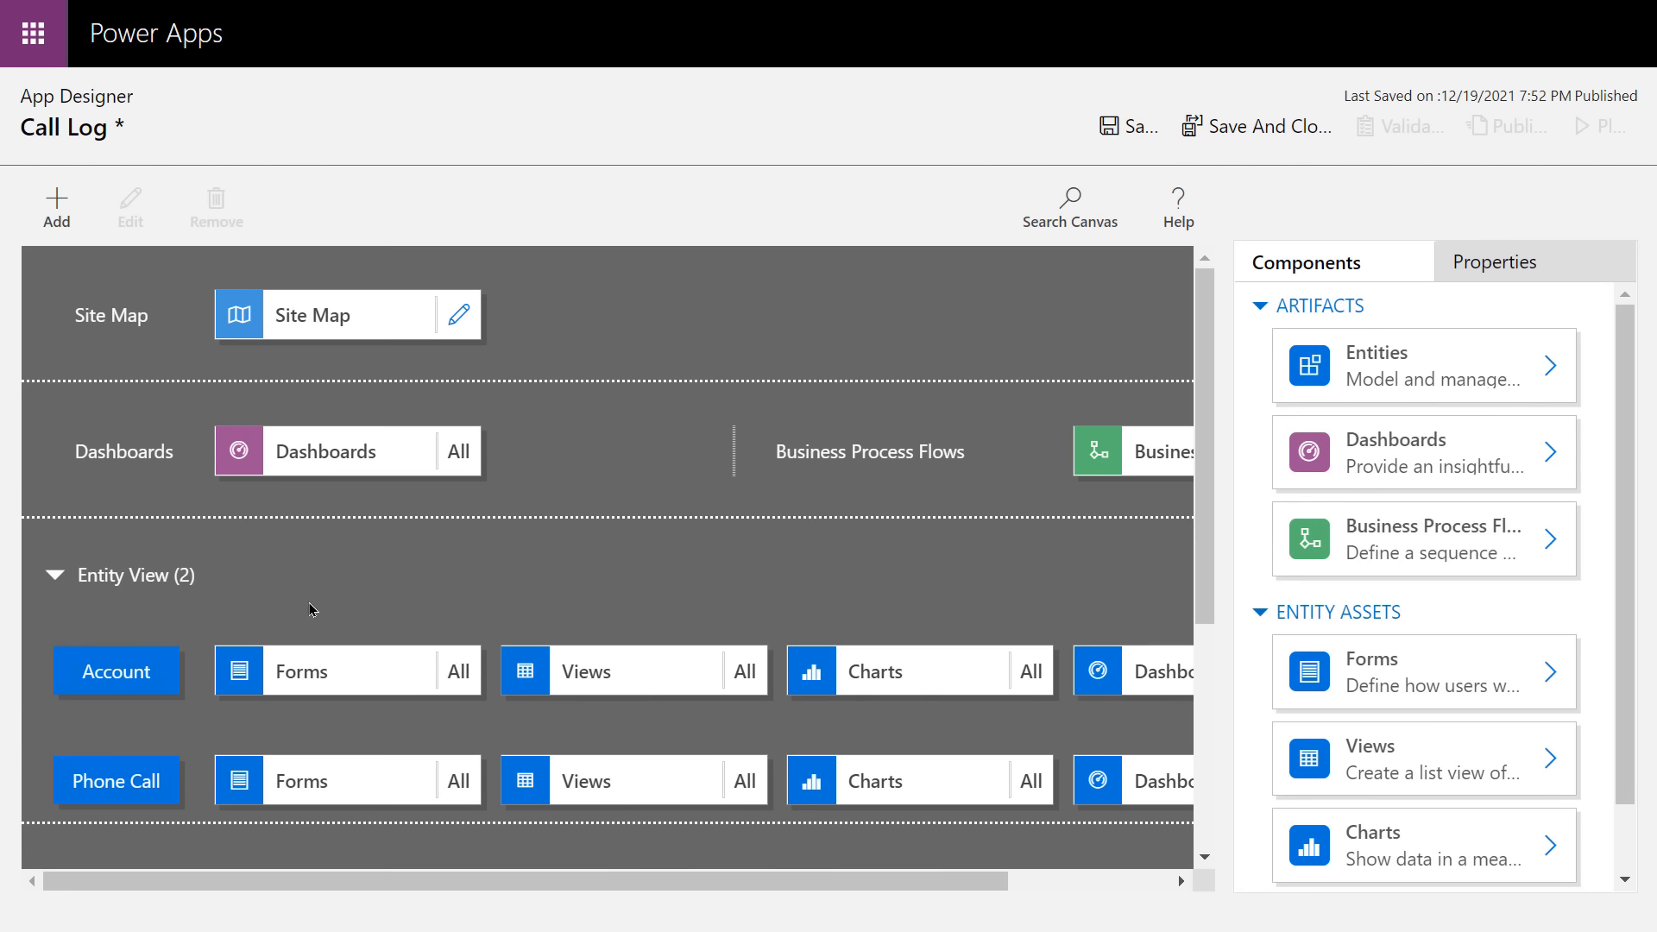
pyautogui.click(53, 575)
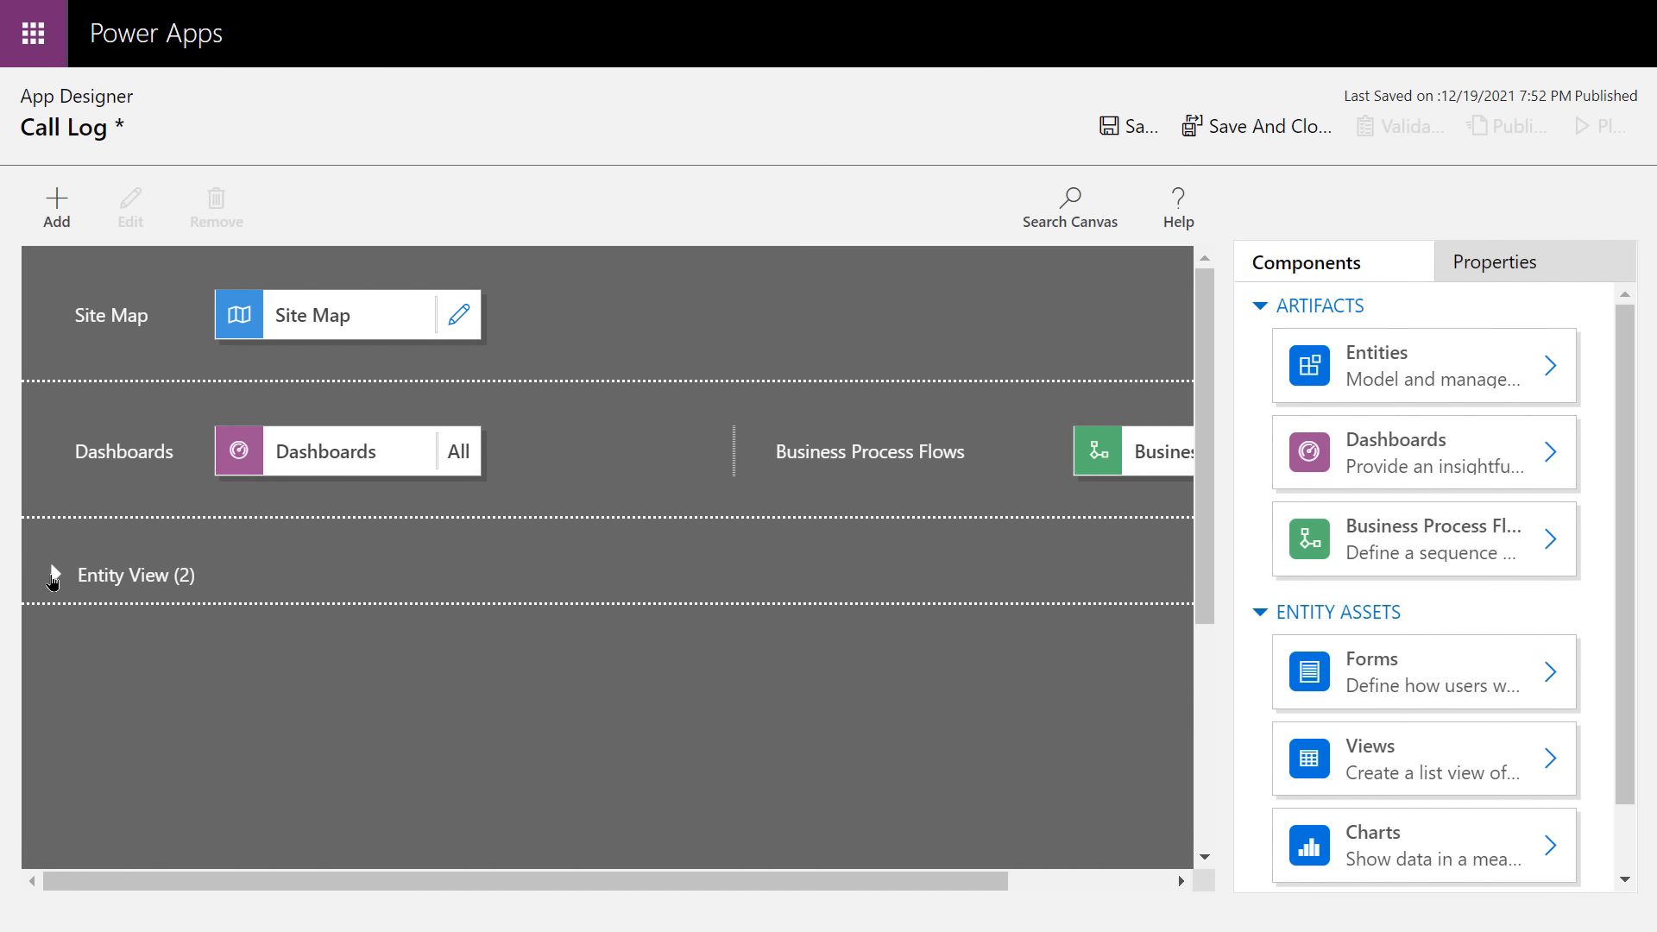
pyautogui.click(54, 576)
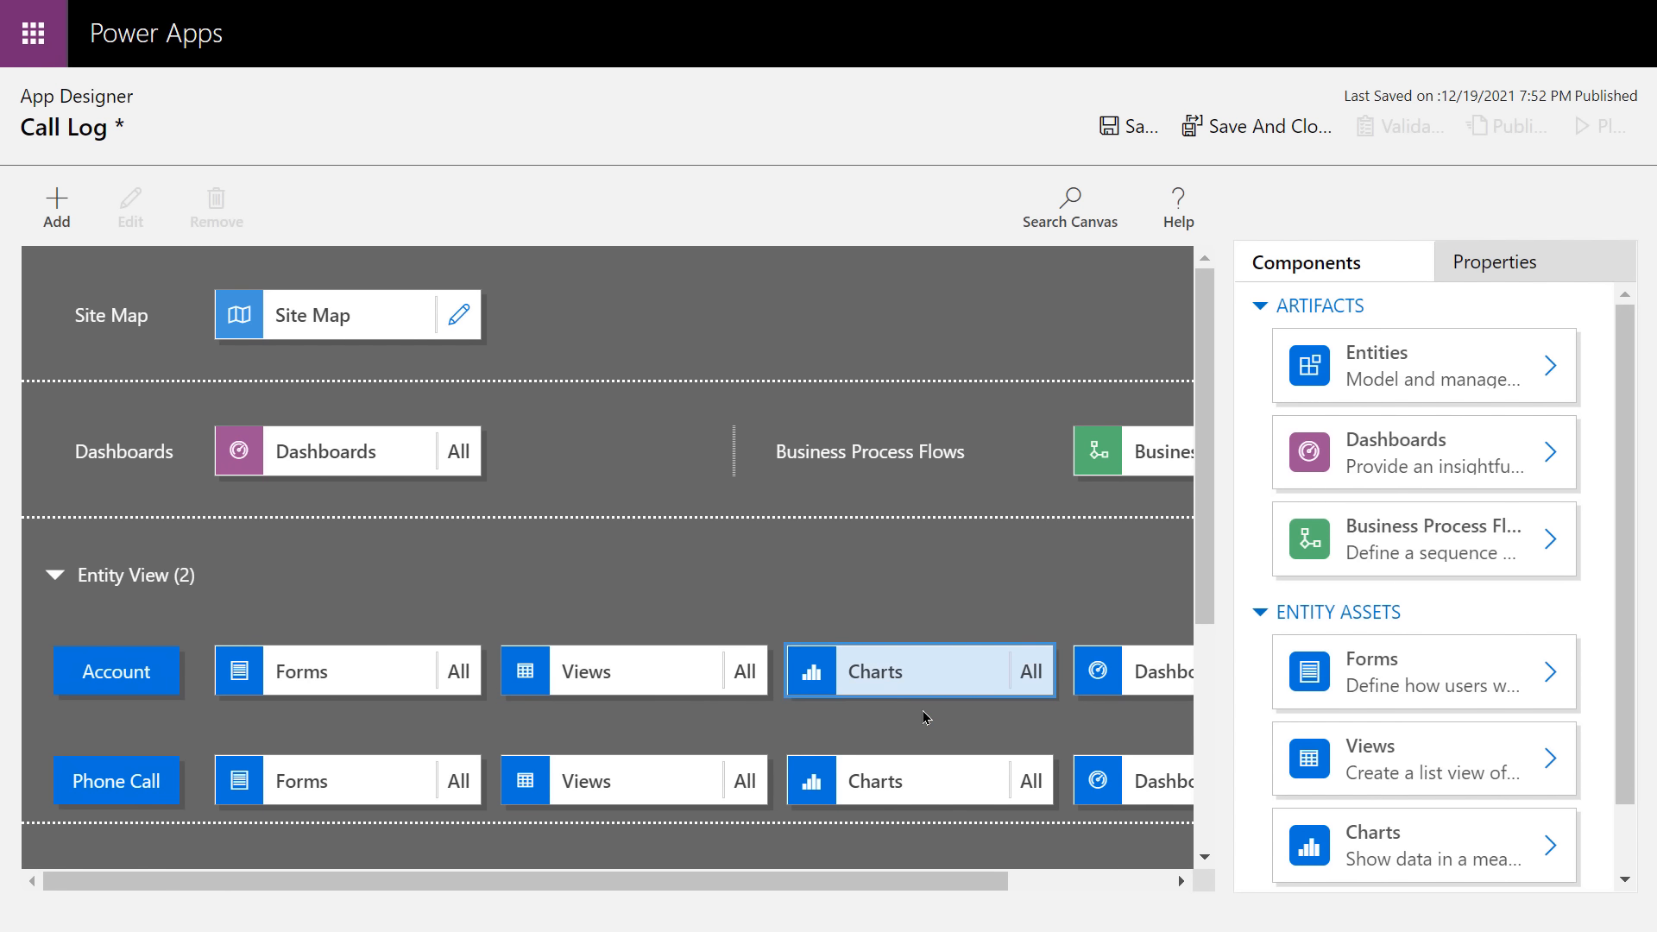
pyautogui.moveTo(992, 882); pyautogui.dragTo(924, 891)
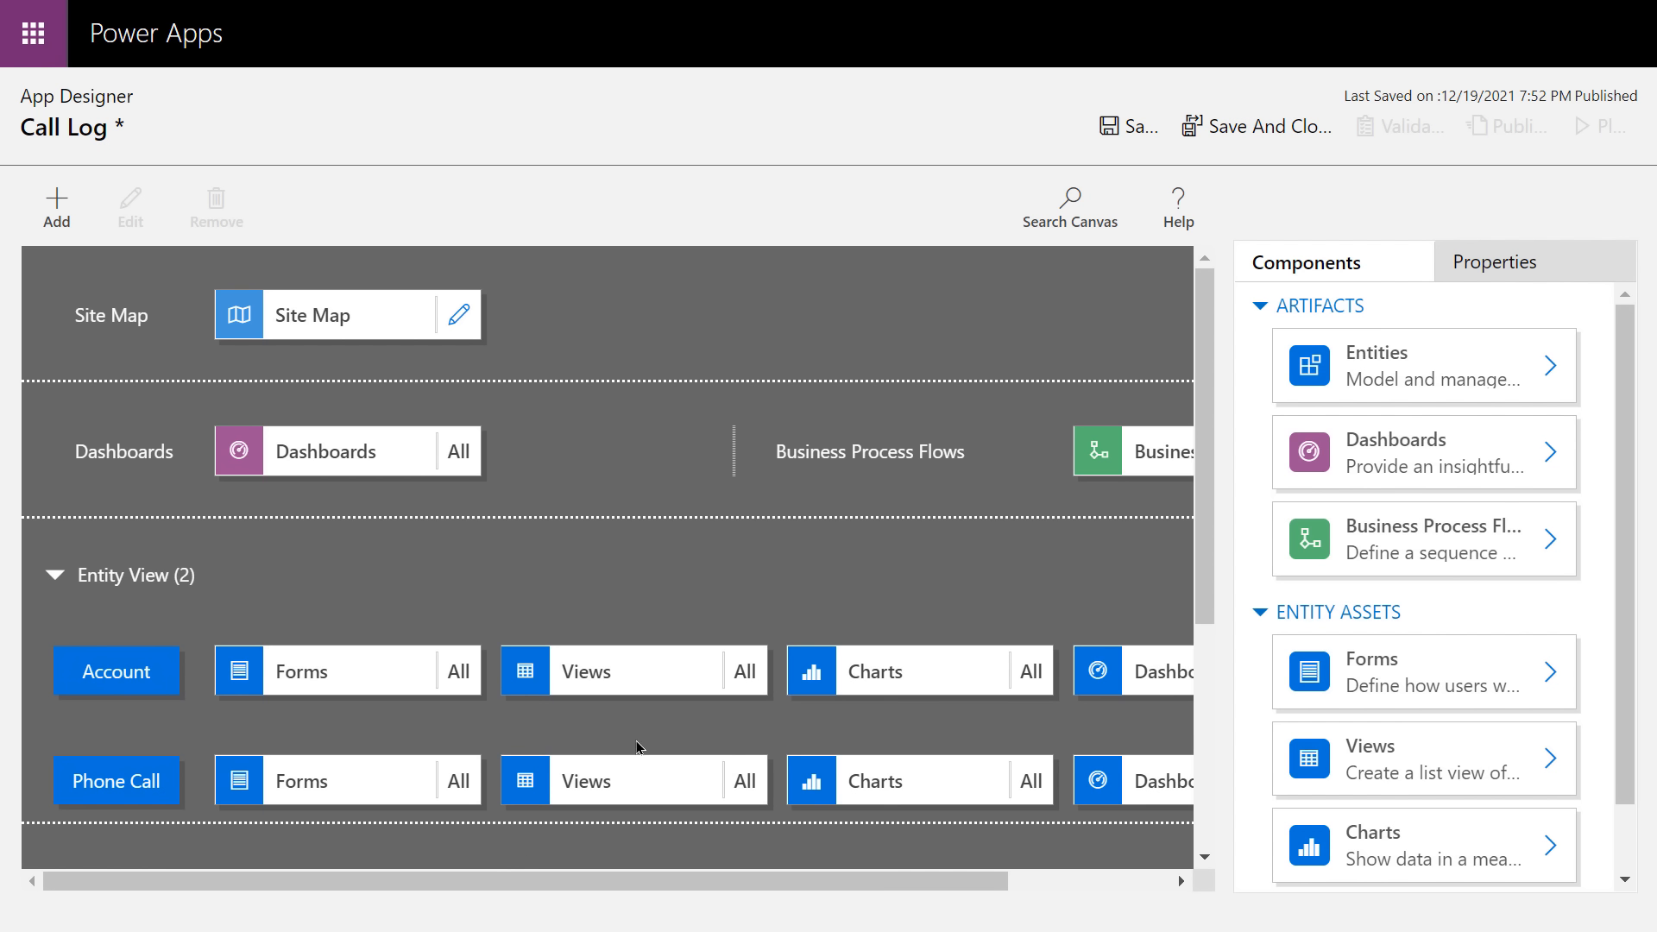
# - Limit the Account entity's views to only Active Accounts and Inactive Accounts
pyautogui.click(628, 684)
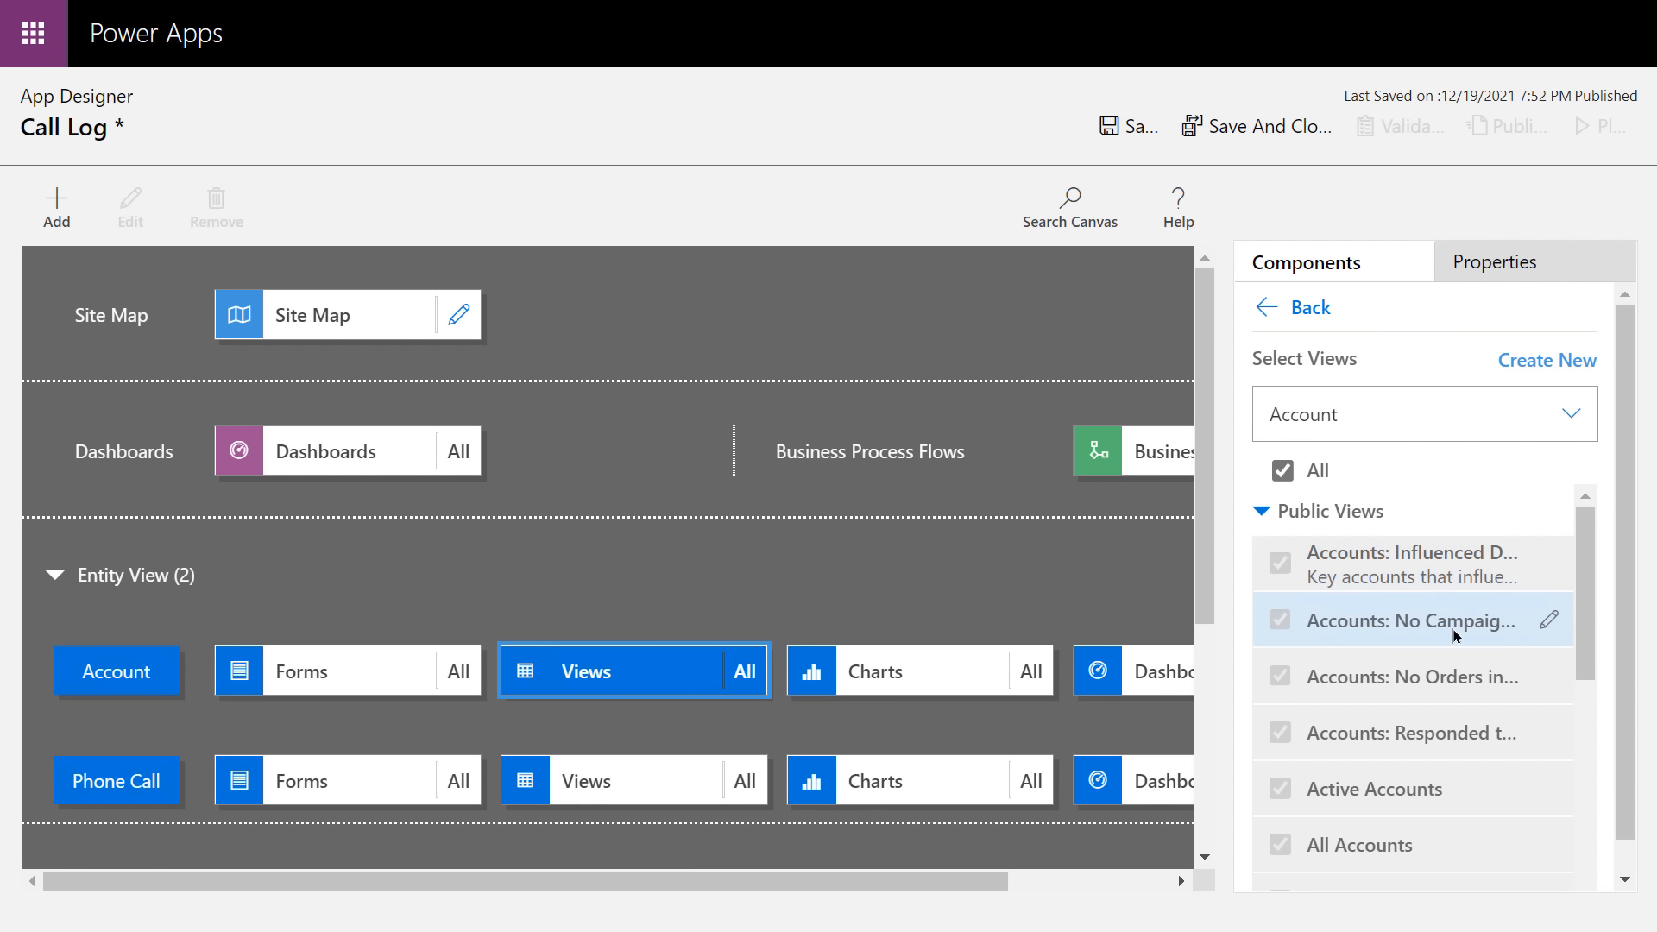
pyautogui.click(1283, 472)
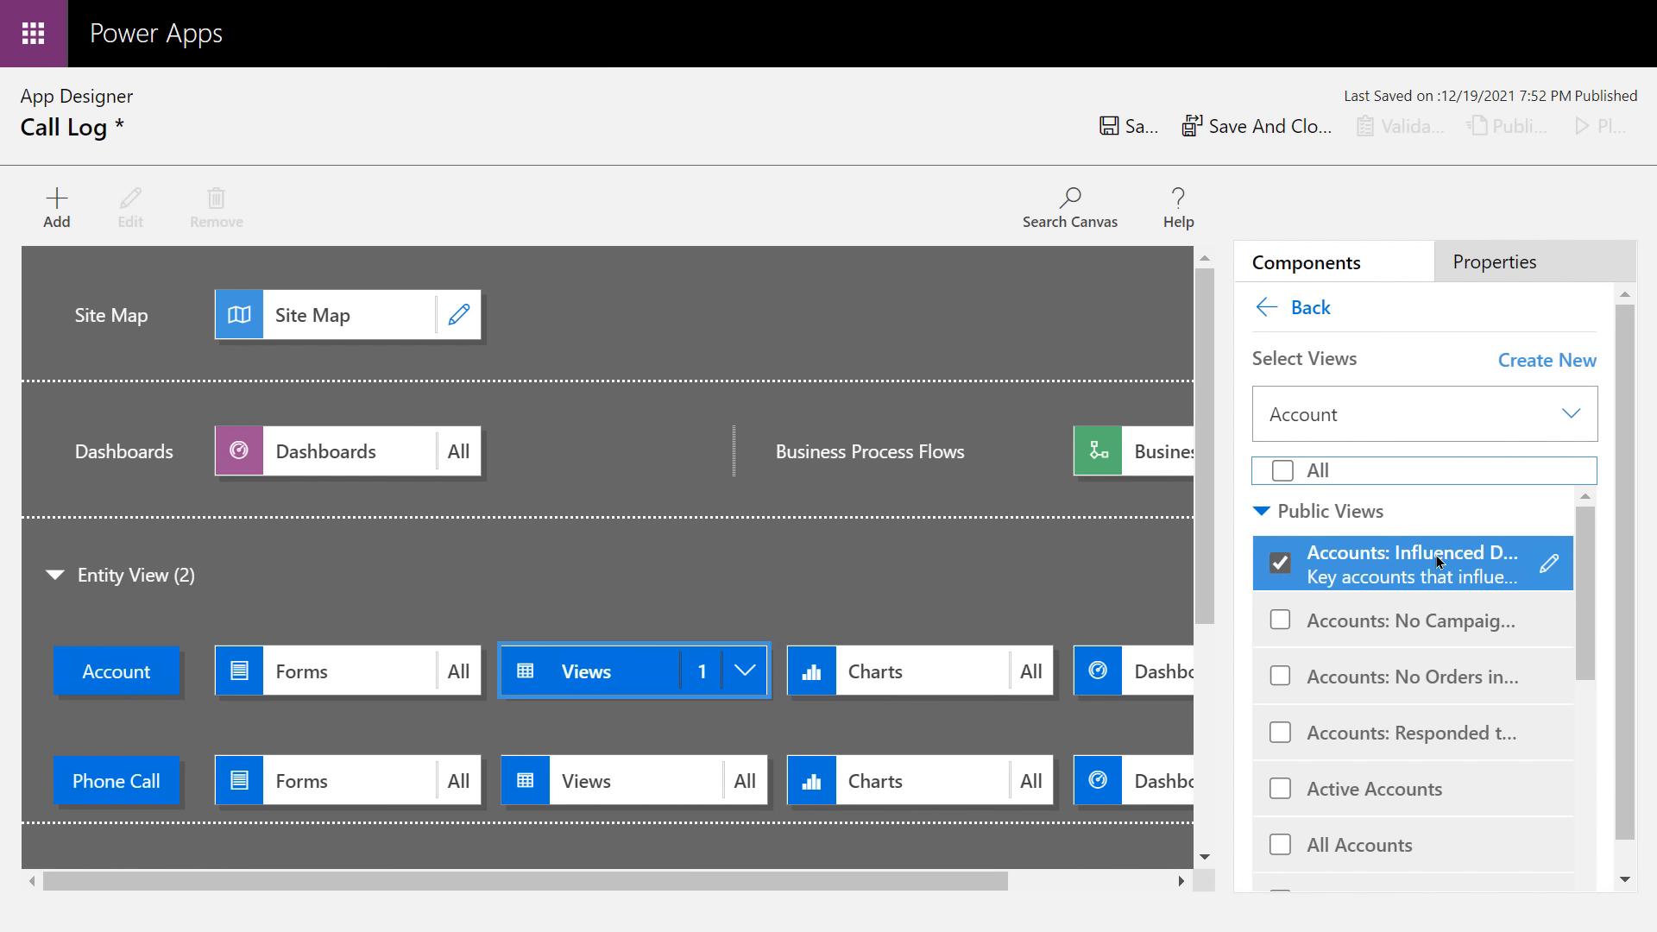
pyautogui.moveTo(1586, 565); pyautogui.dragTo(1587, 604)
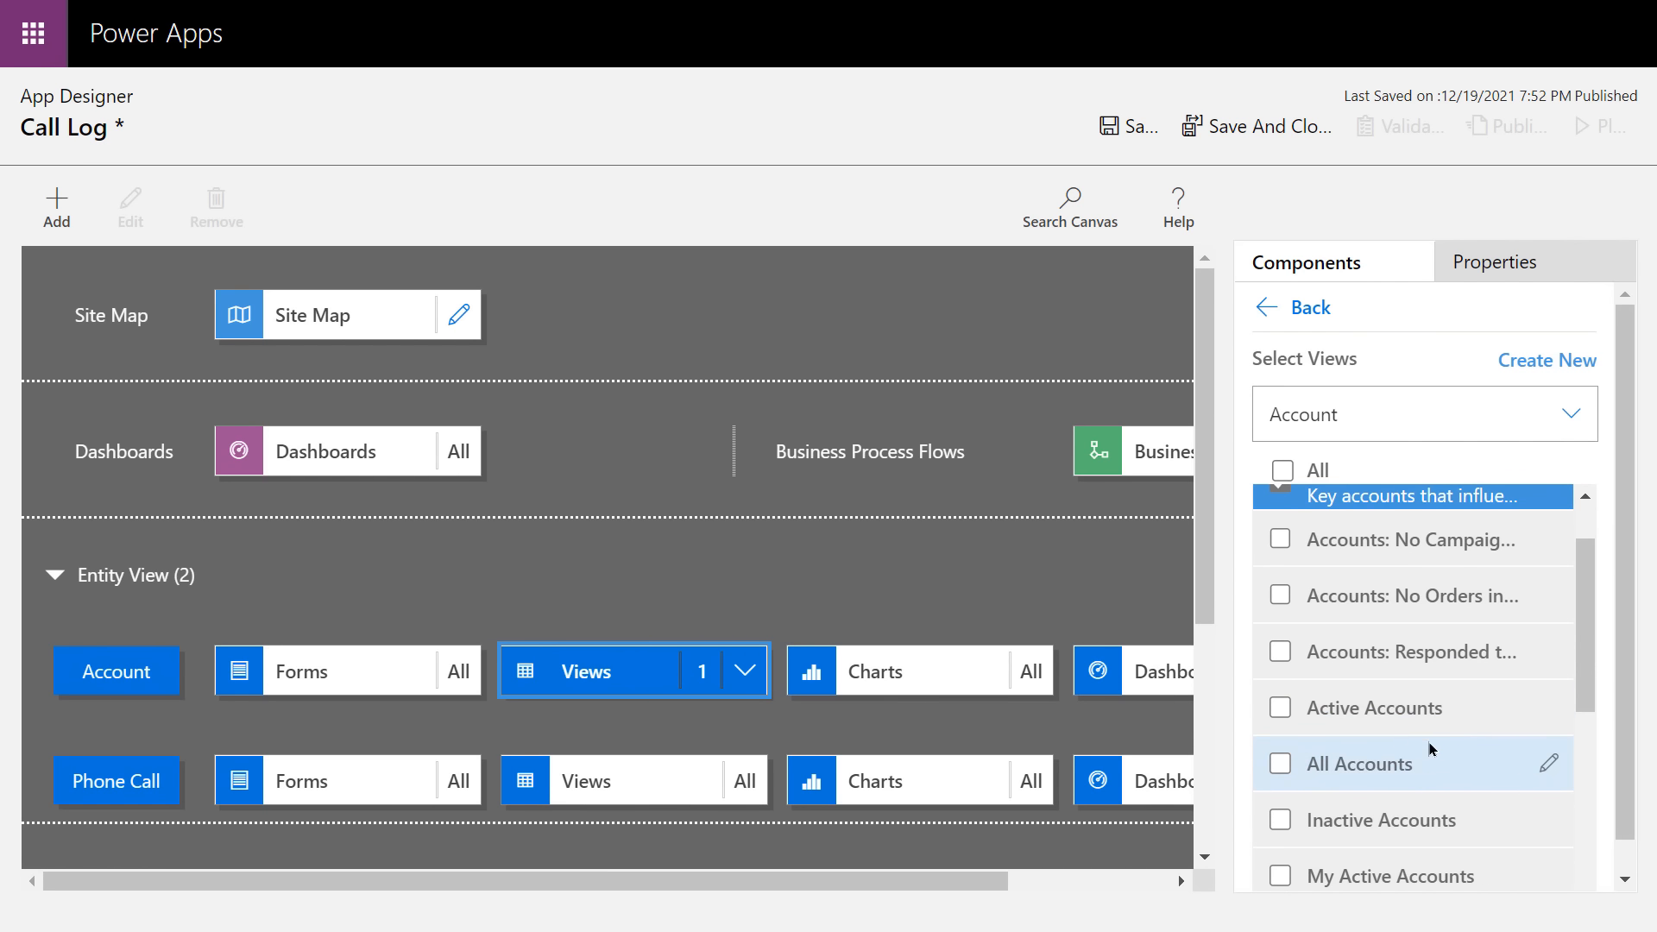
pyautogui.click(1279, 707)
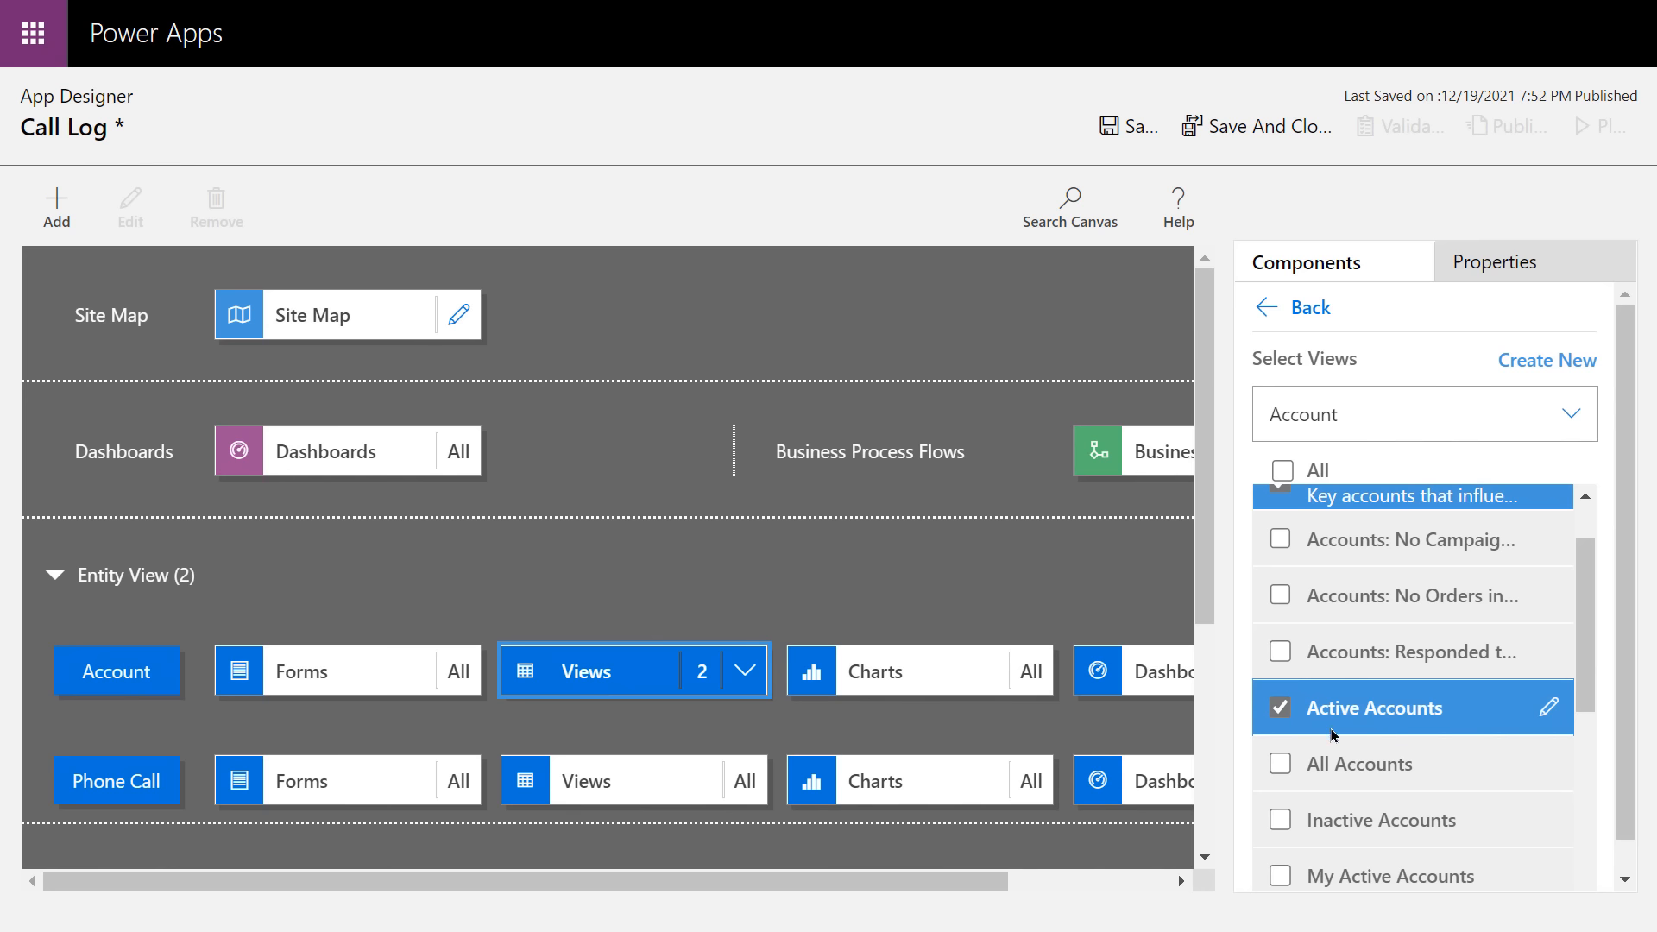
pyautogui.click(1279, 820)
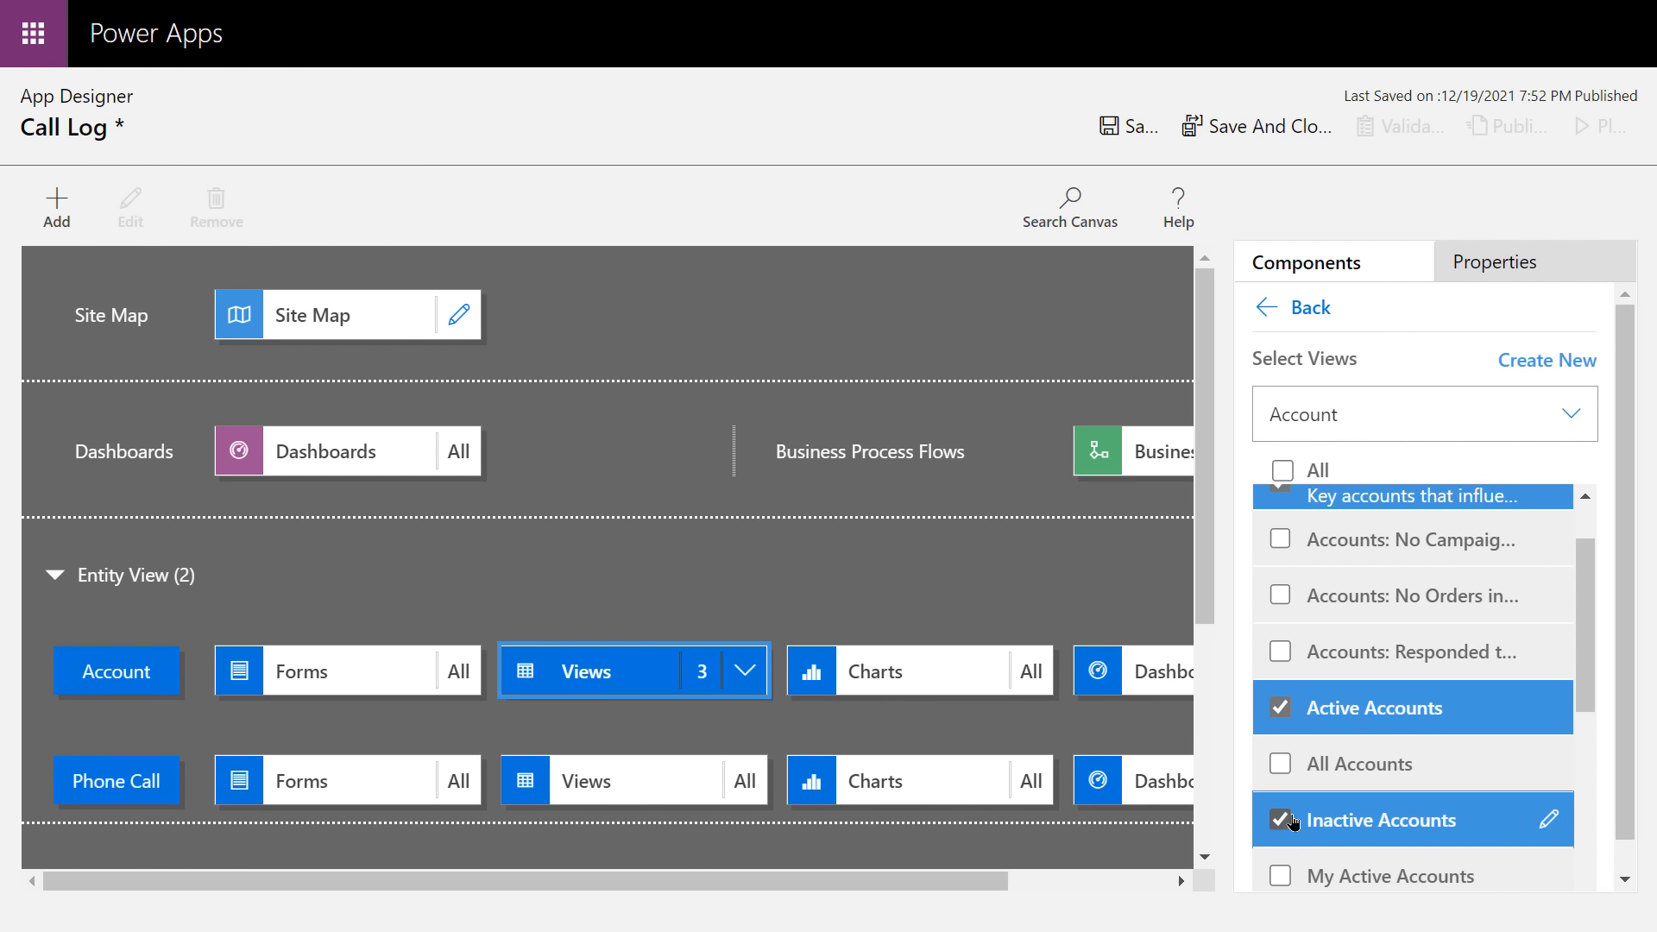
pyautogui.scroll(1, 1493, 733)
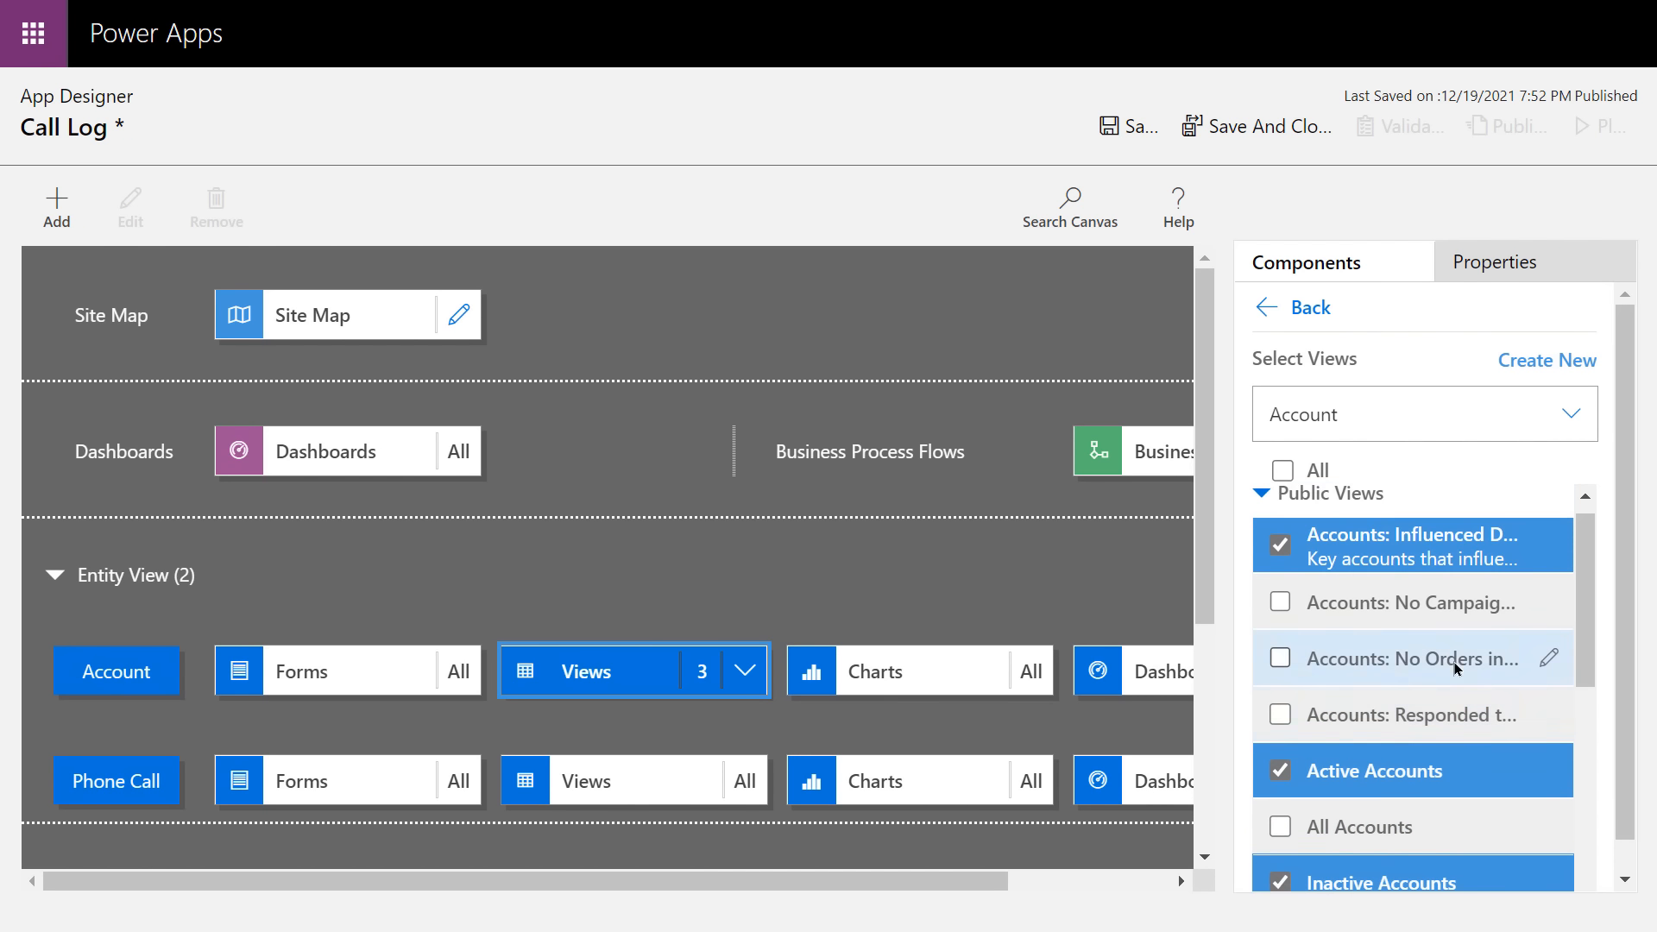
pyautogui.click(1279, 548)
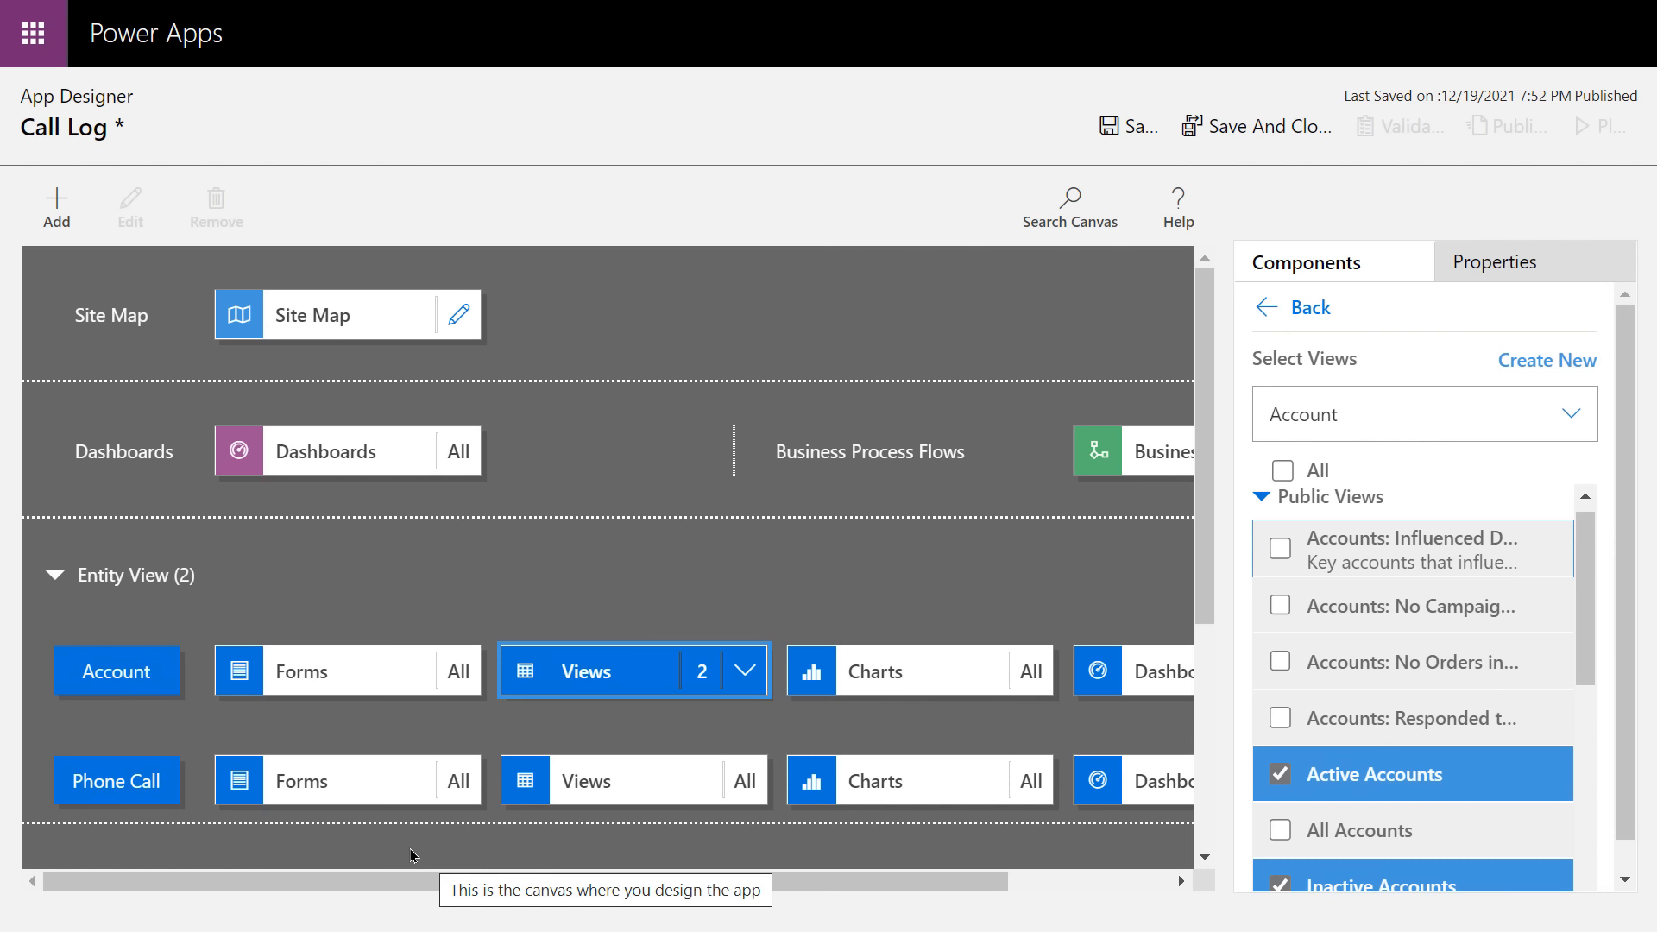
# - Limit the Phone Call entity's forms to the Phone Call main form and the phone call quick create form
pyautogui.click(356, 782)
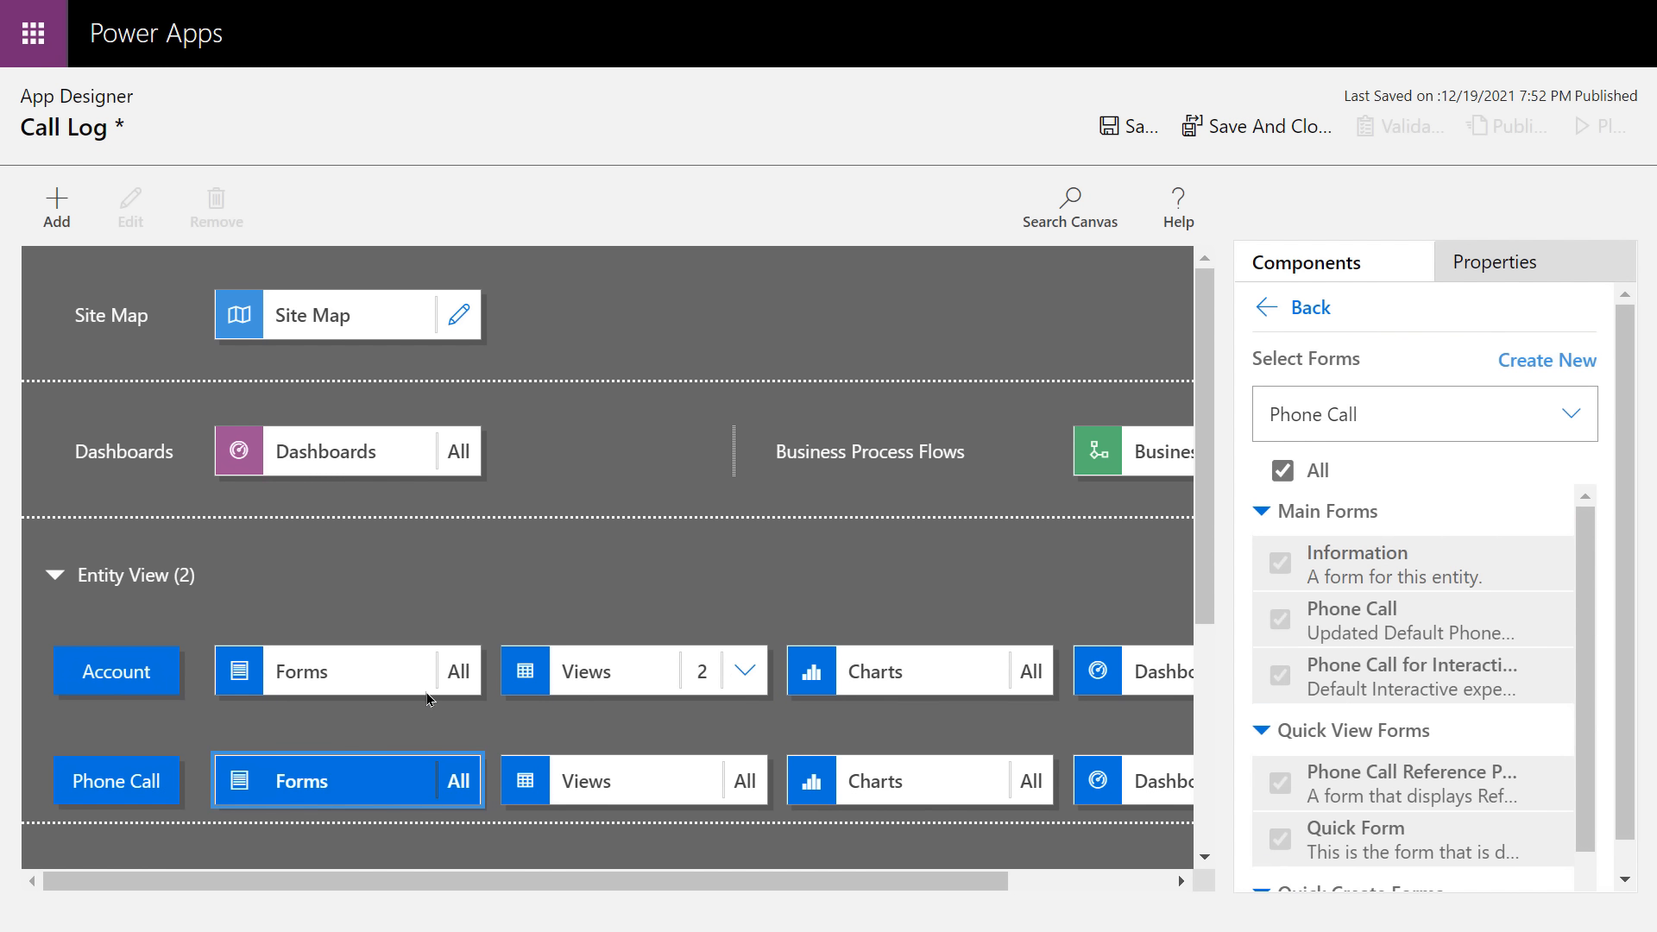
pyautogui.click(1283, 472)
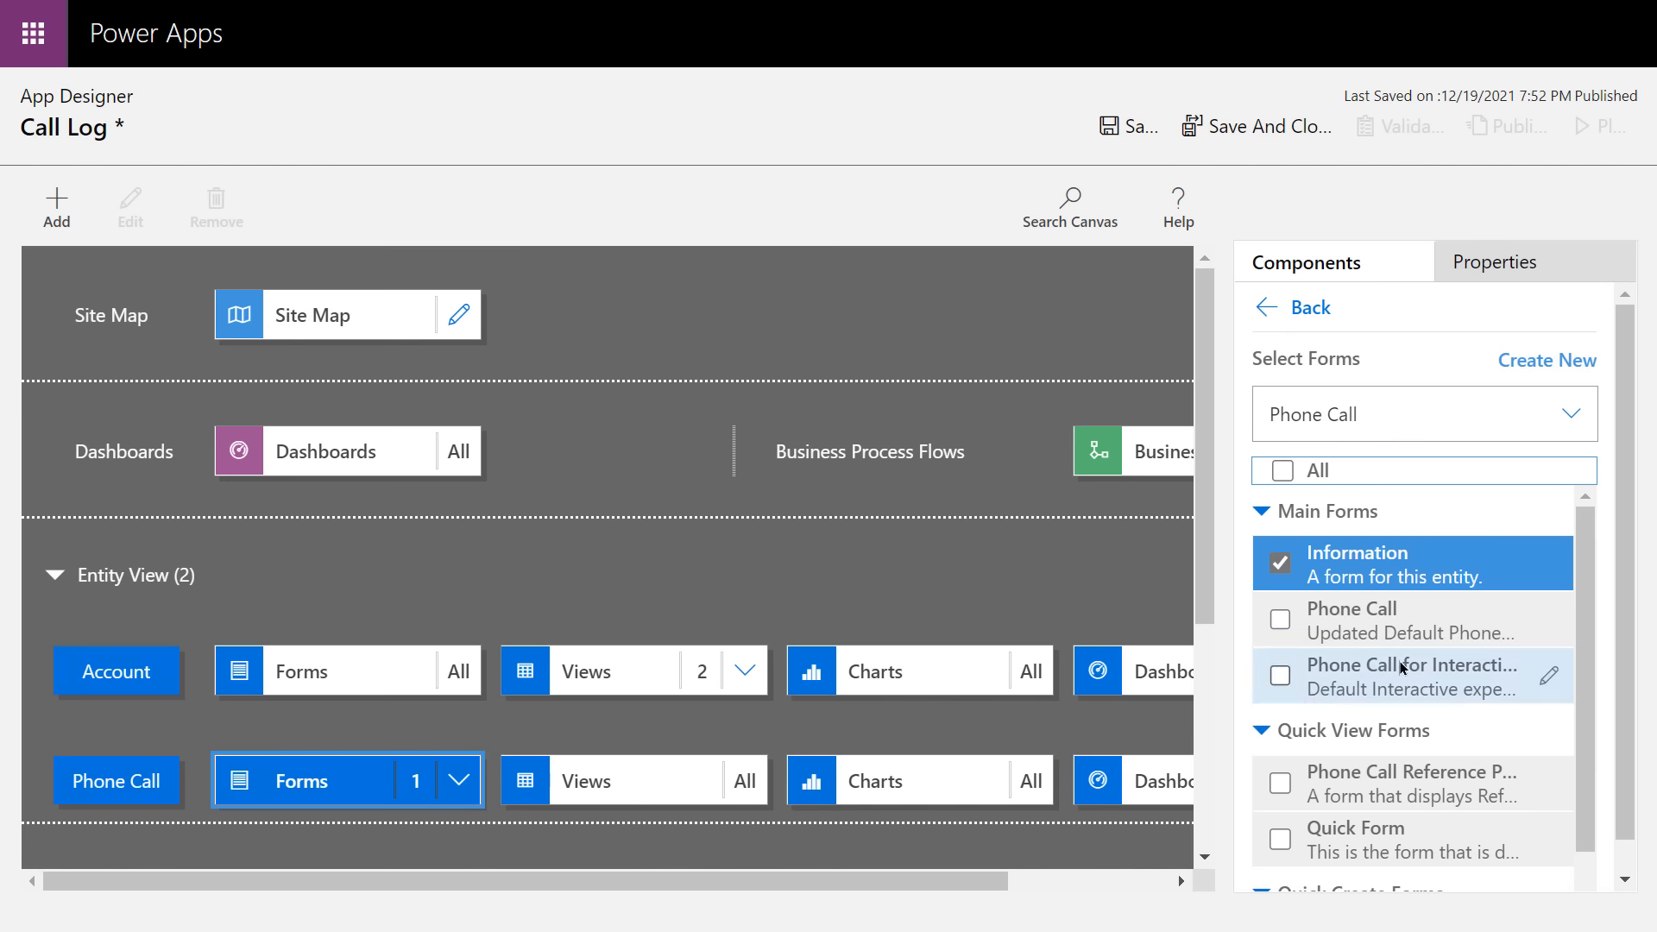
pyautogui.click(1281, 618)
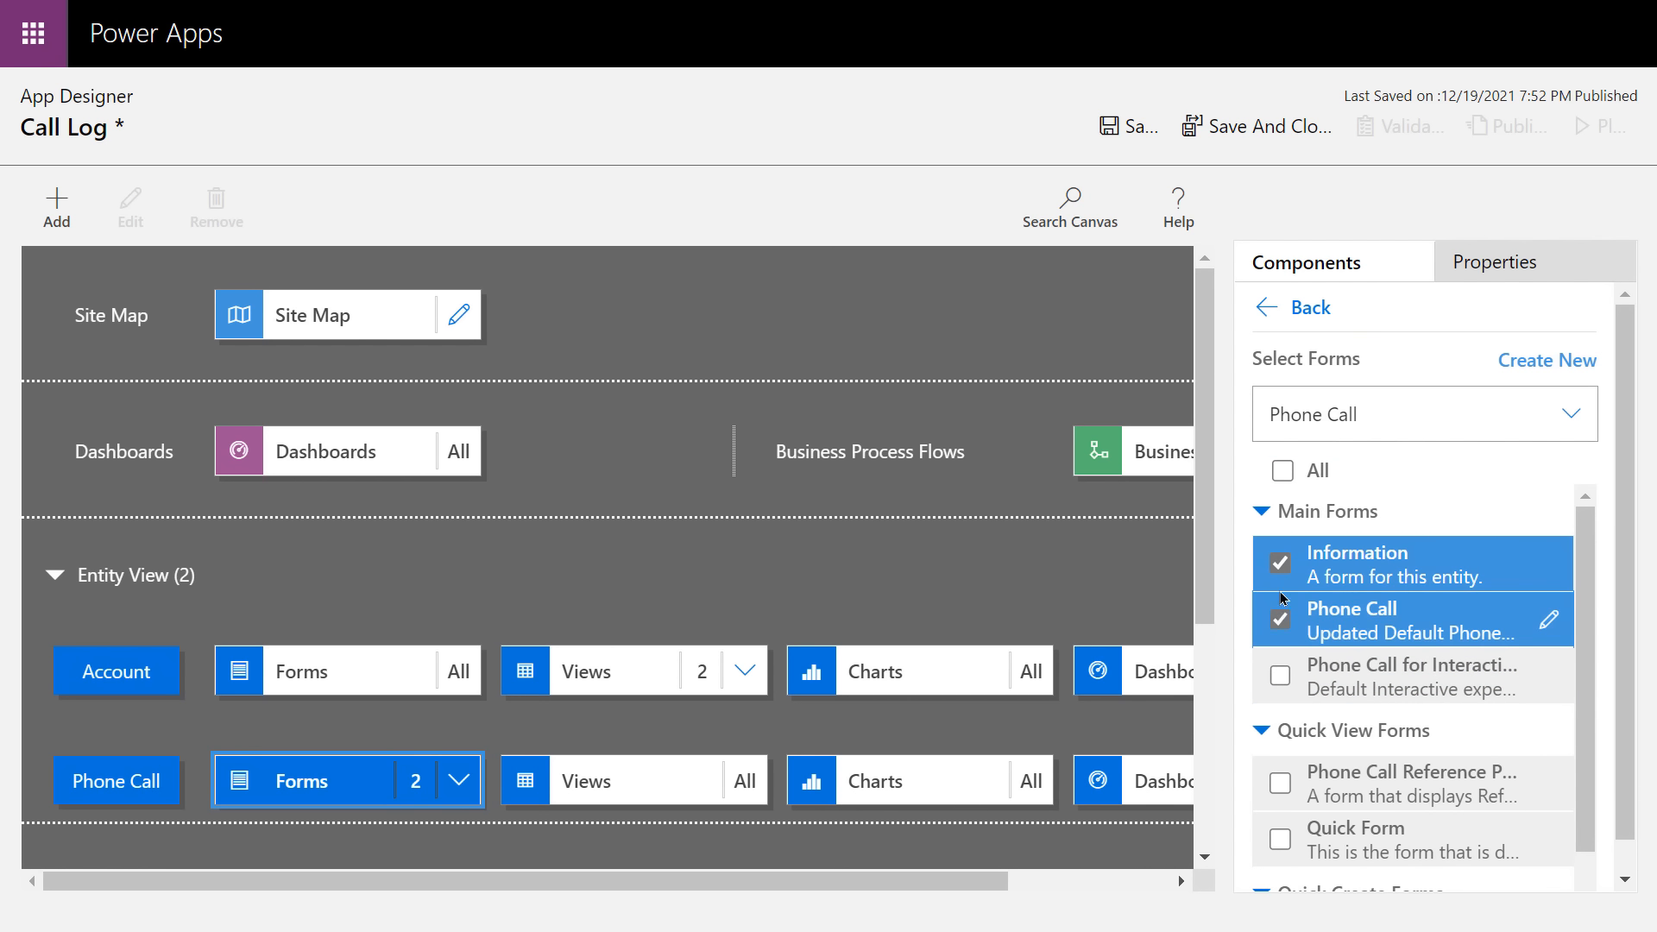
pyautogui.click(1279, 565)
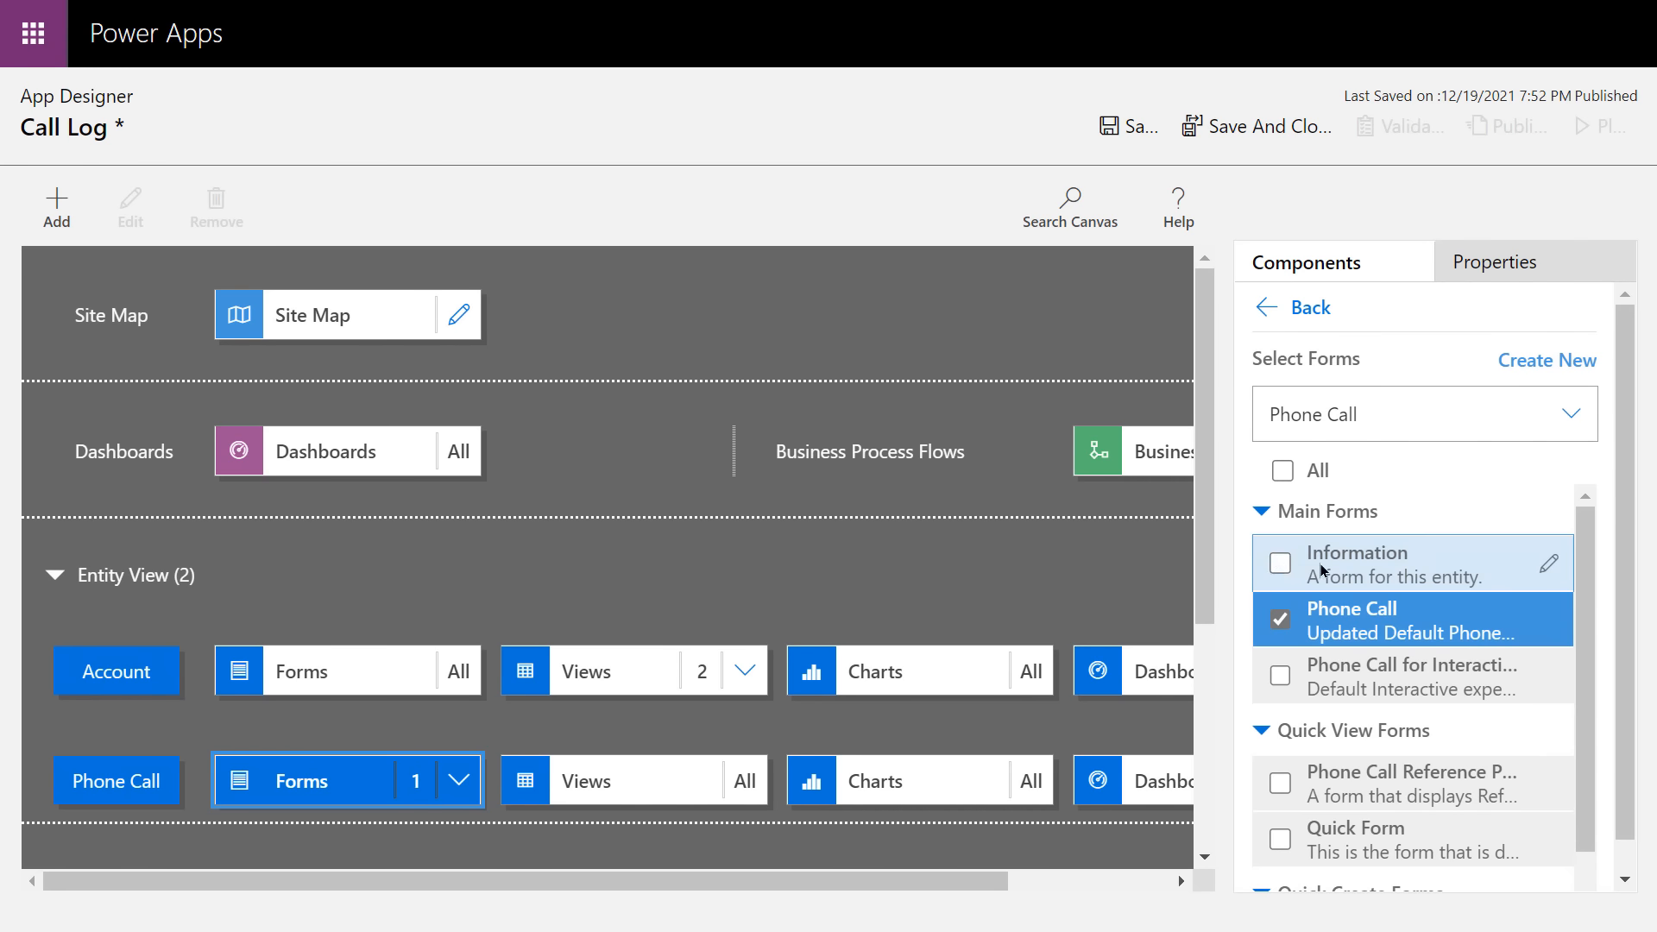
pyautogui.scroll(-3, 1352, 724)
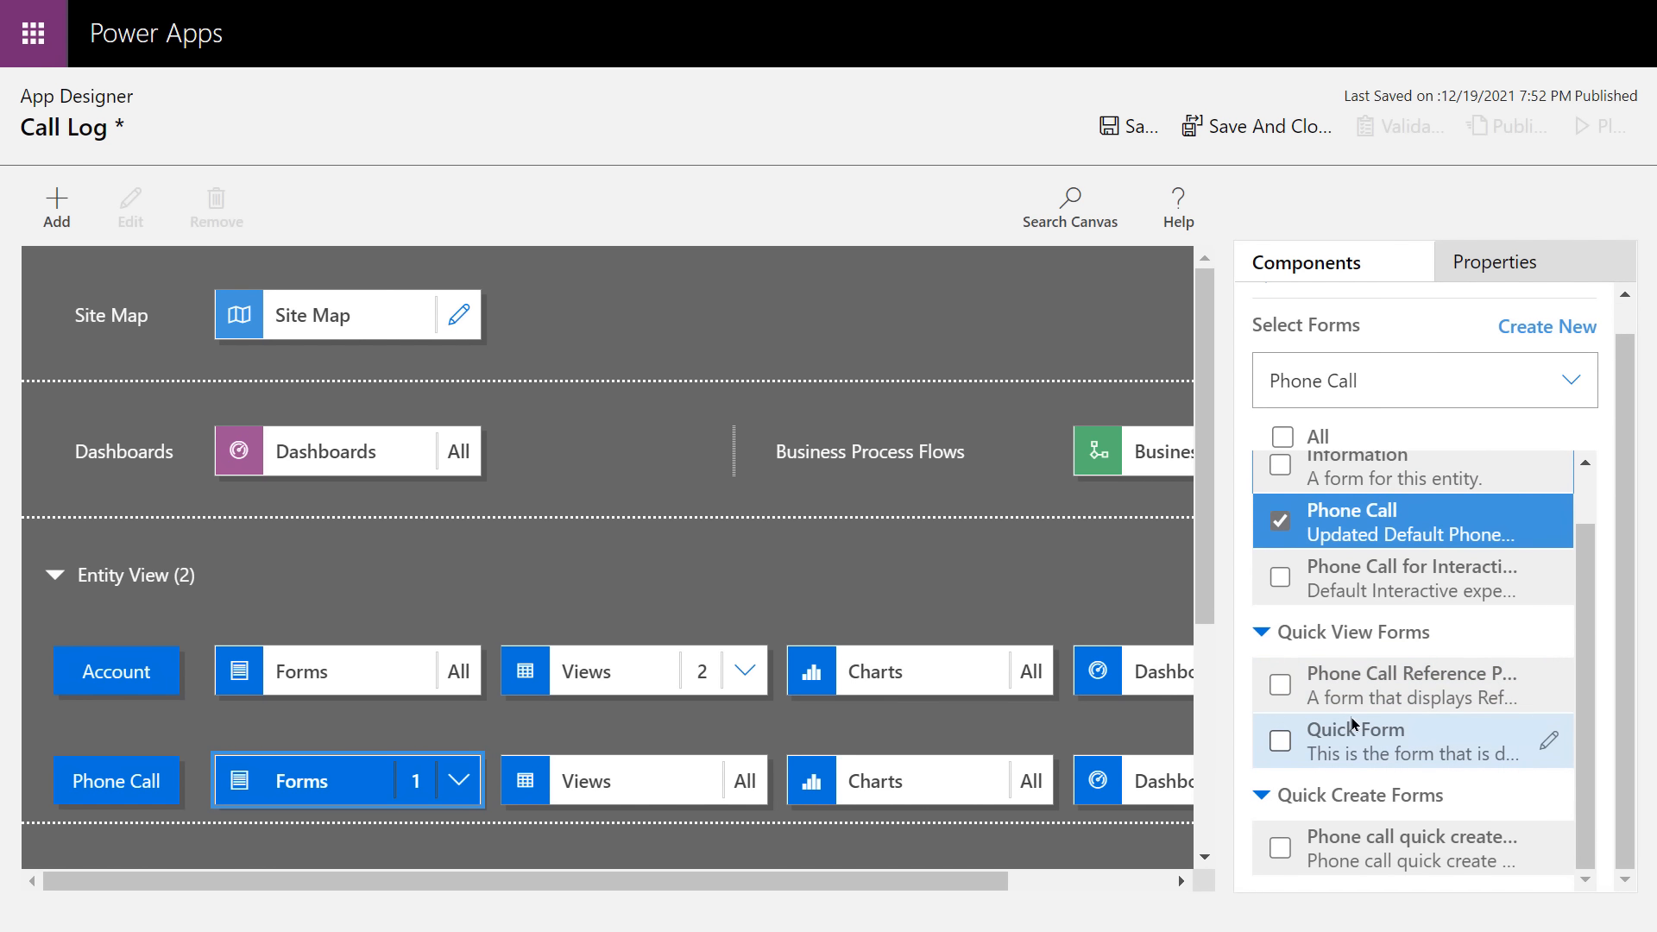
pyautogui.click(1278, 850)
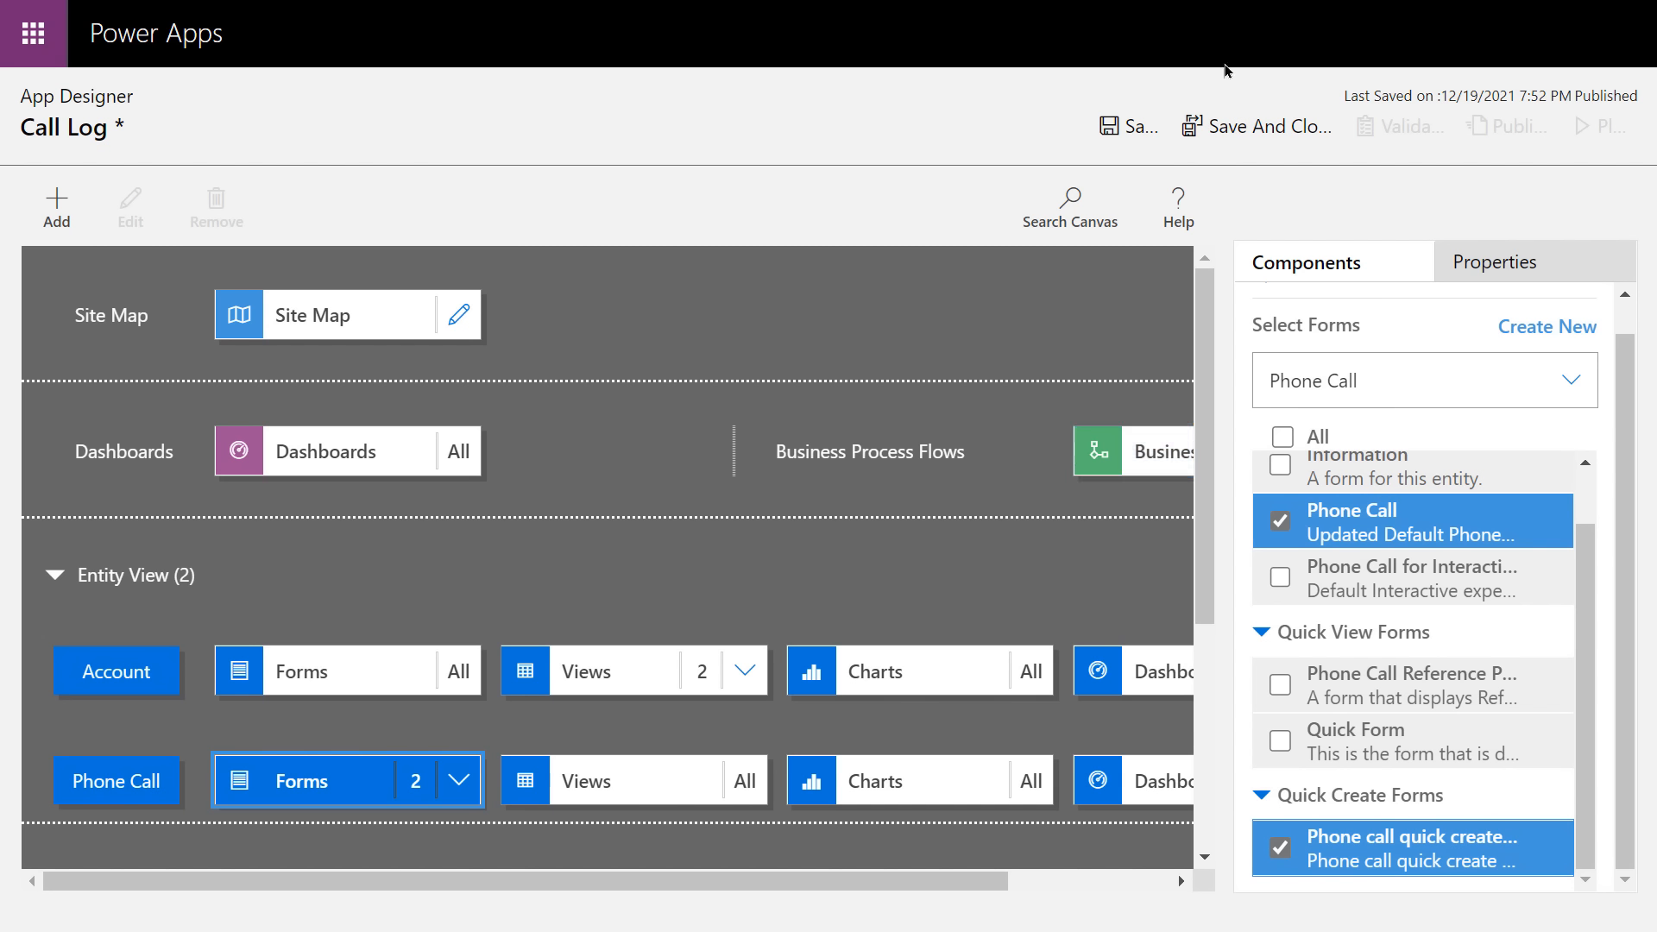
# - Save and publish the Call Log app, and play it
pyautogui.click(1135, 135)
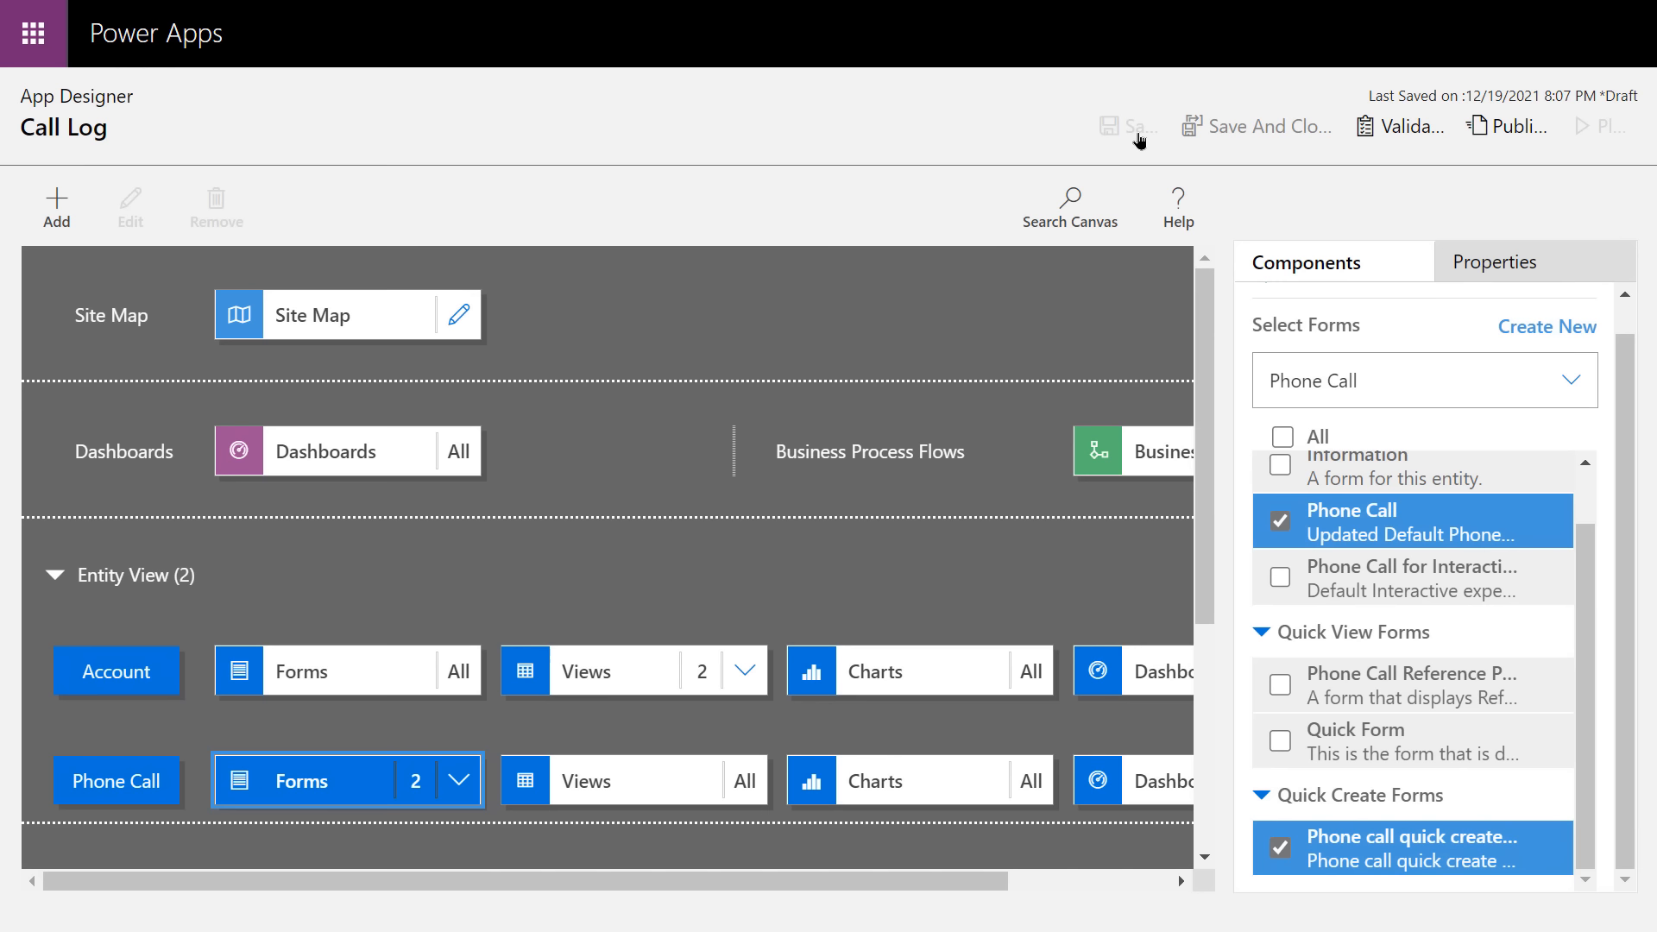
pyautogui.click(1528, 135)
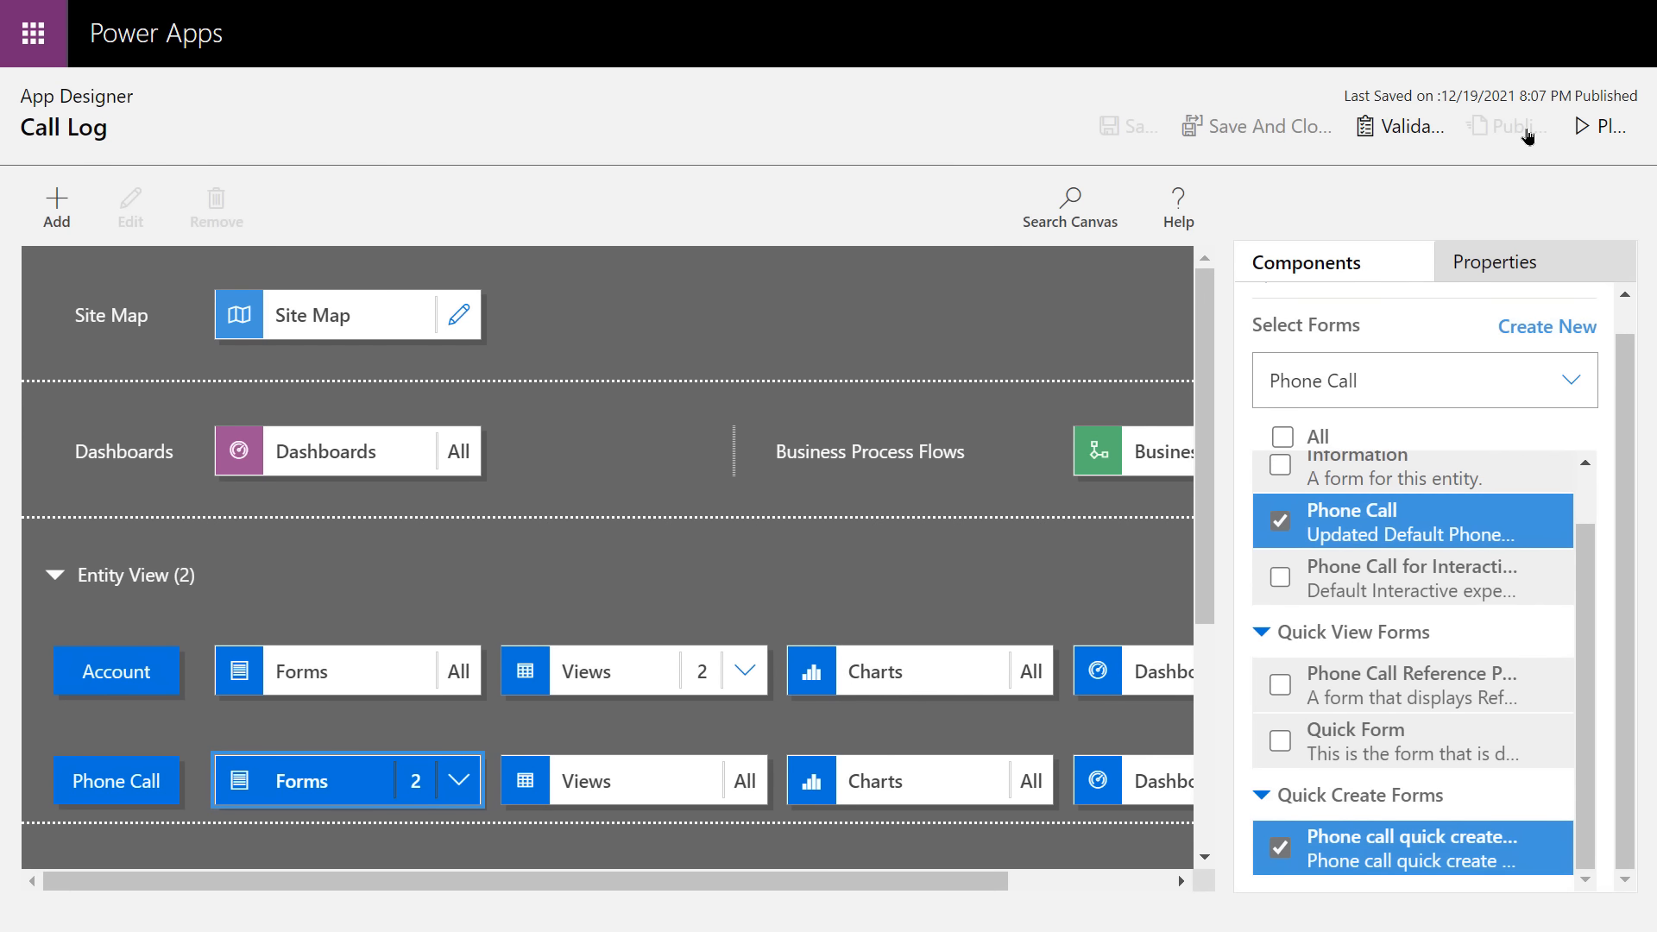
pyautogui.click(1588, 135)
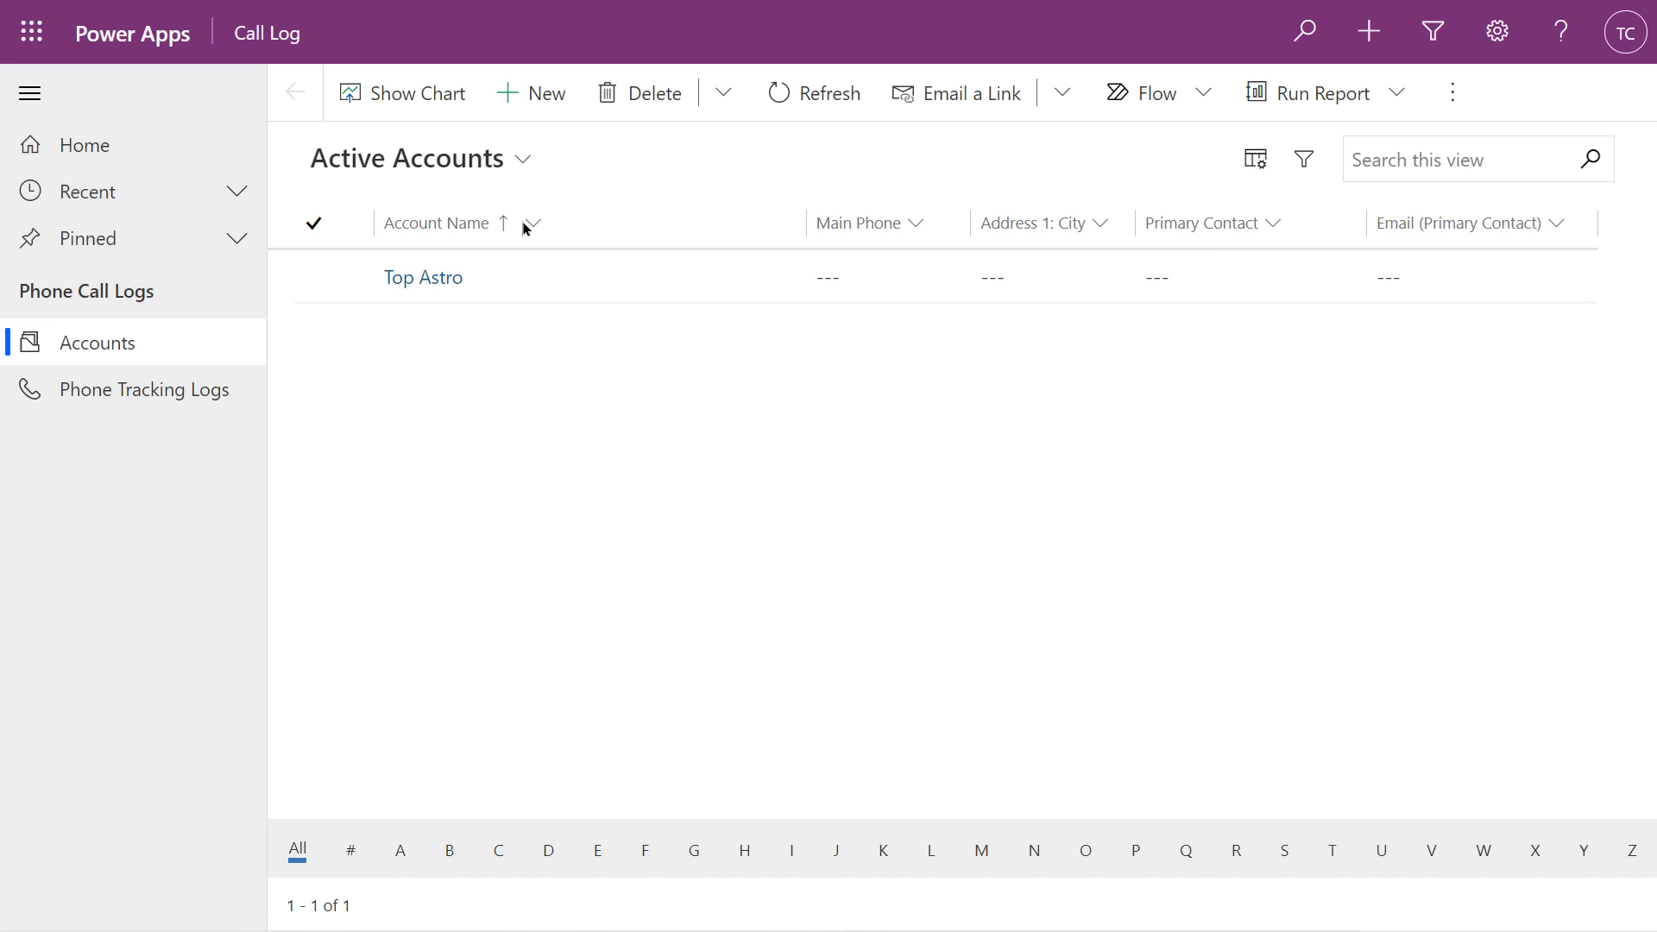
# - Collapse and re-expand the site map, and open the Accounts list
pyautogui.click(31, 100)
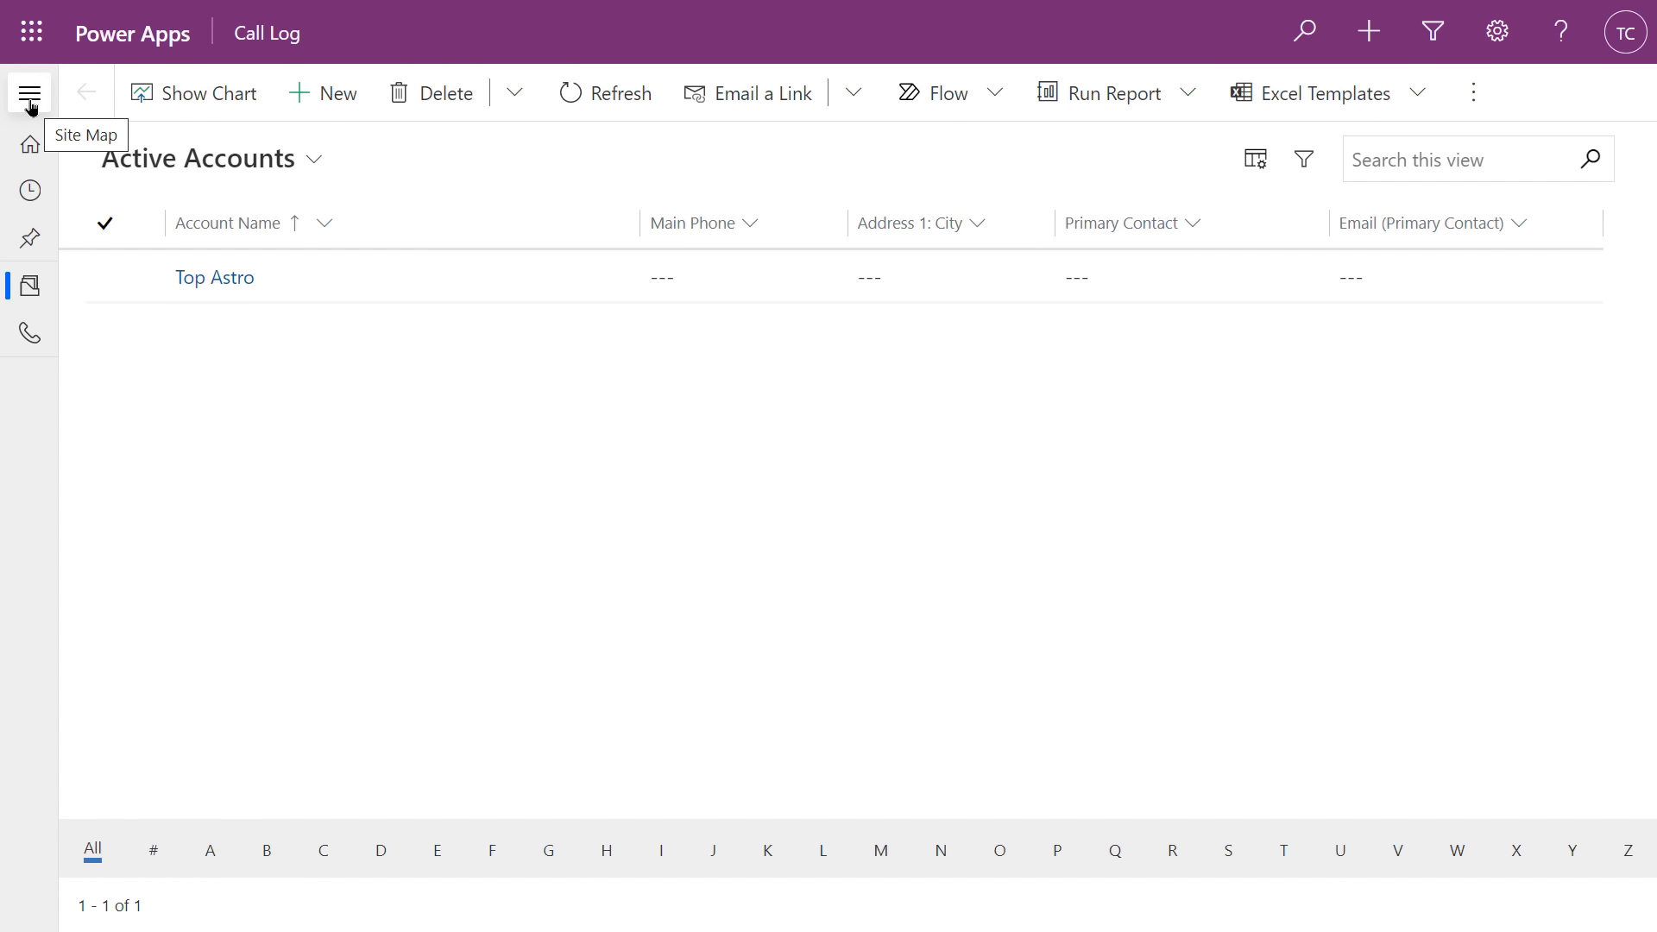
pyautogui.click(31, 99)
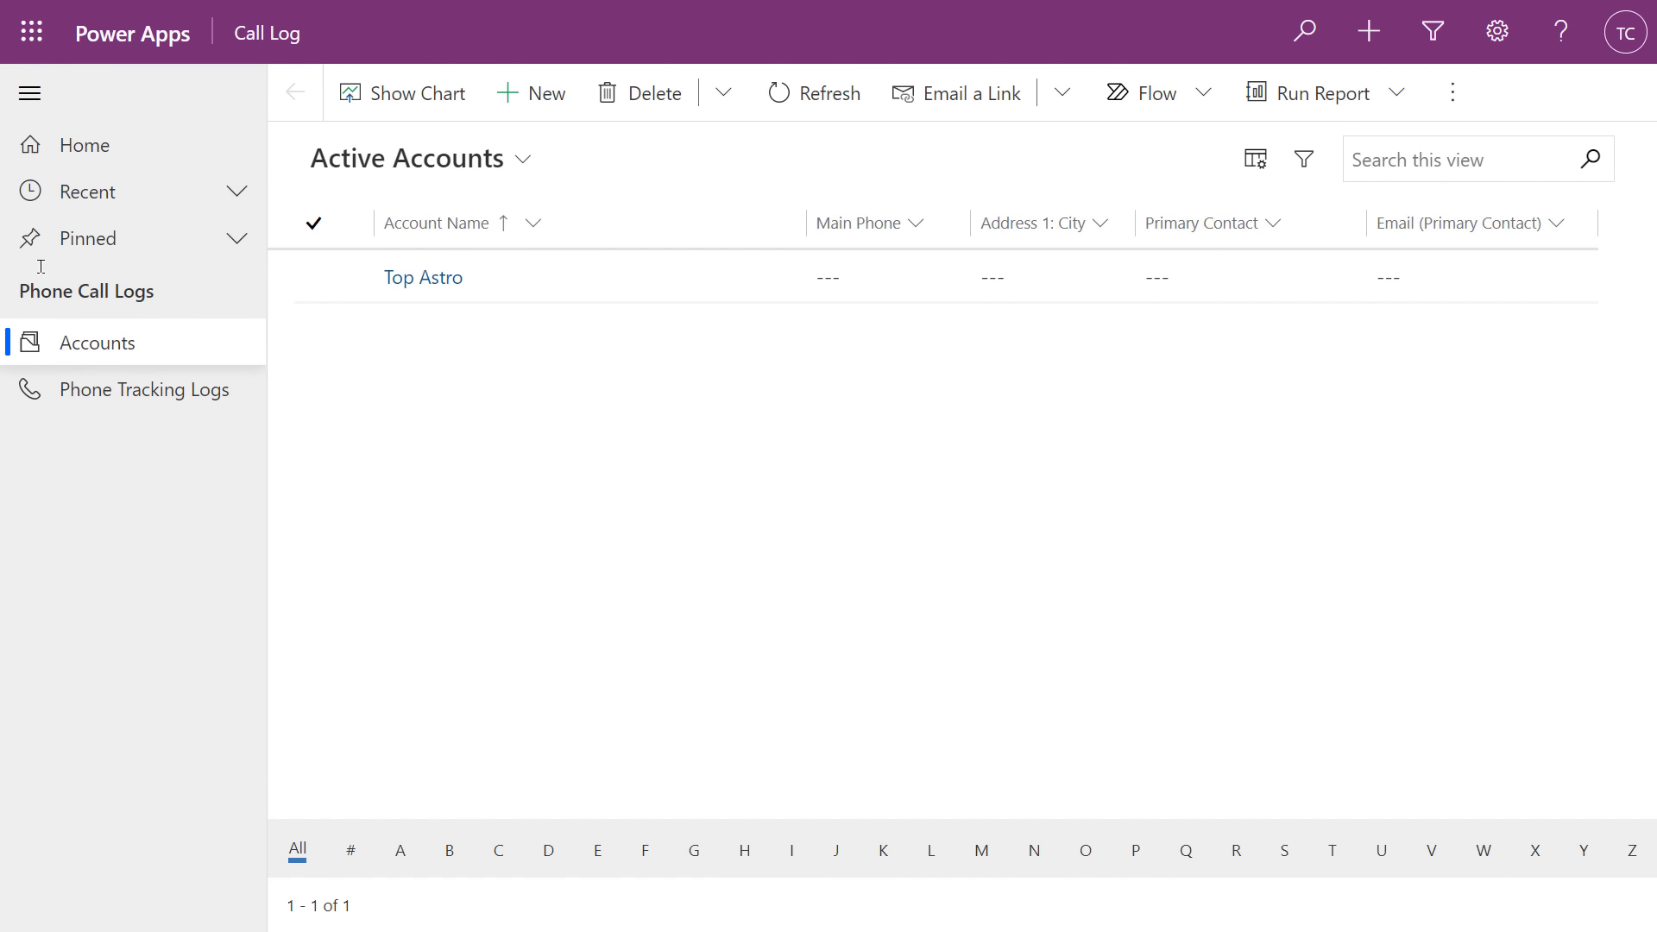
pyautogui.click(44, 349)
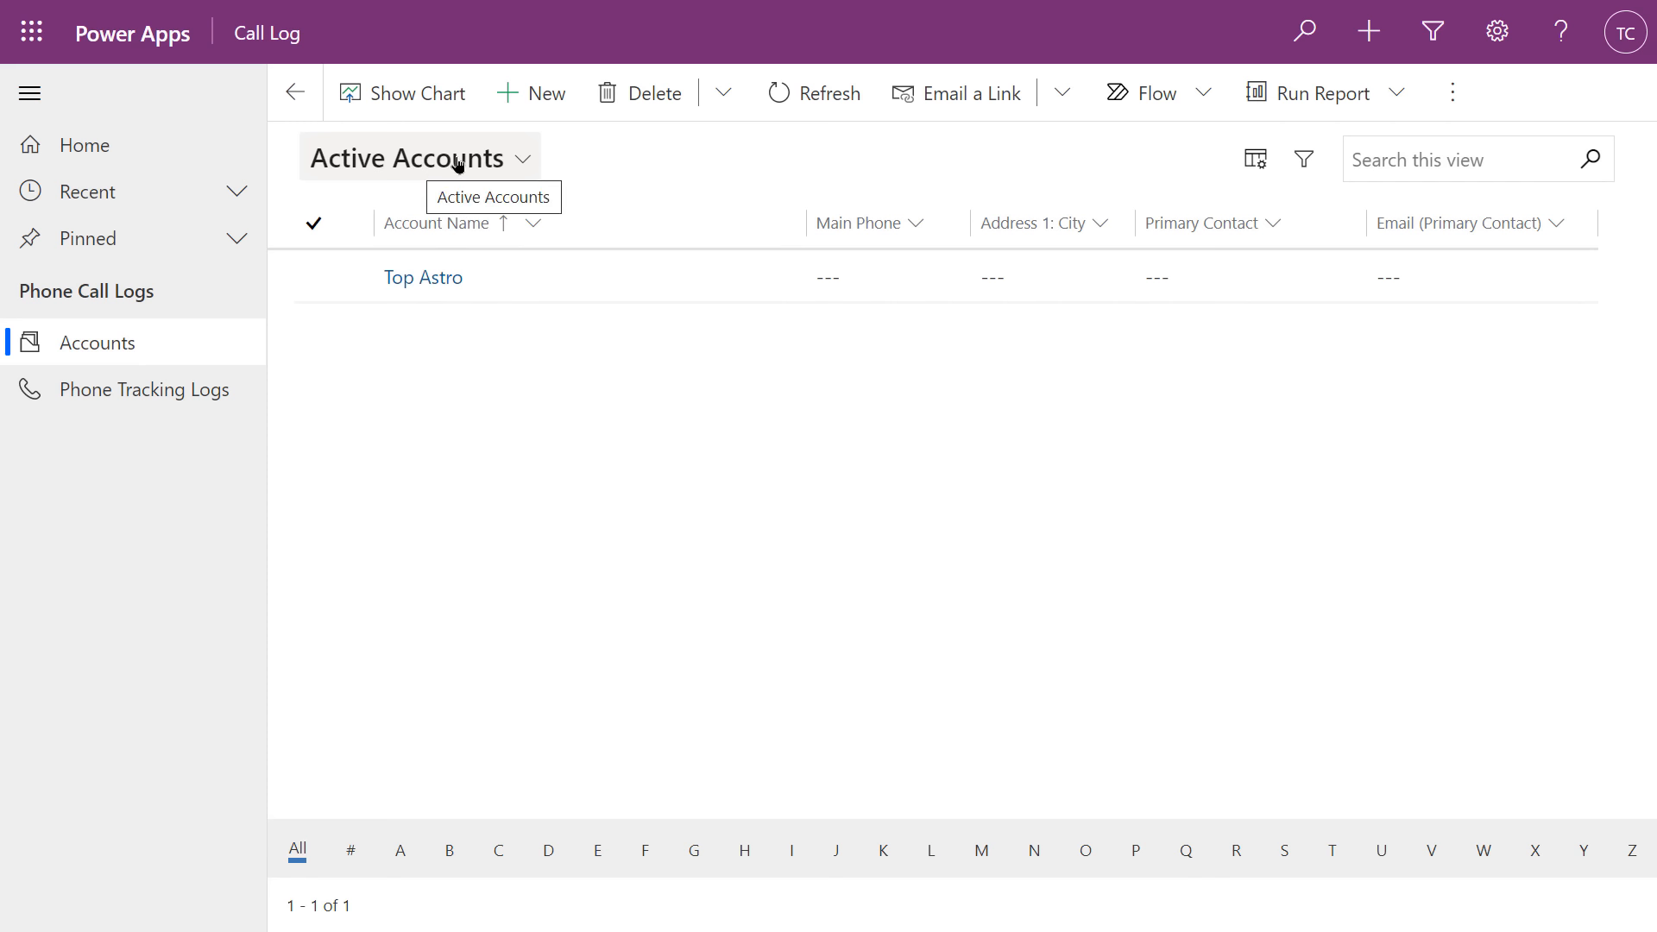
# - Examine the Inactive Accounts view, and return to Active Accounts to view the Accounts by Industry chart and hide it
pyautogui.click(516, 169)
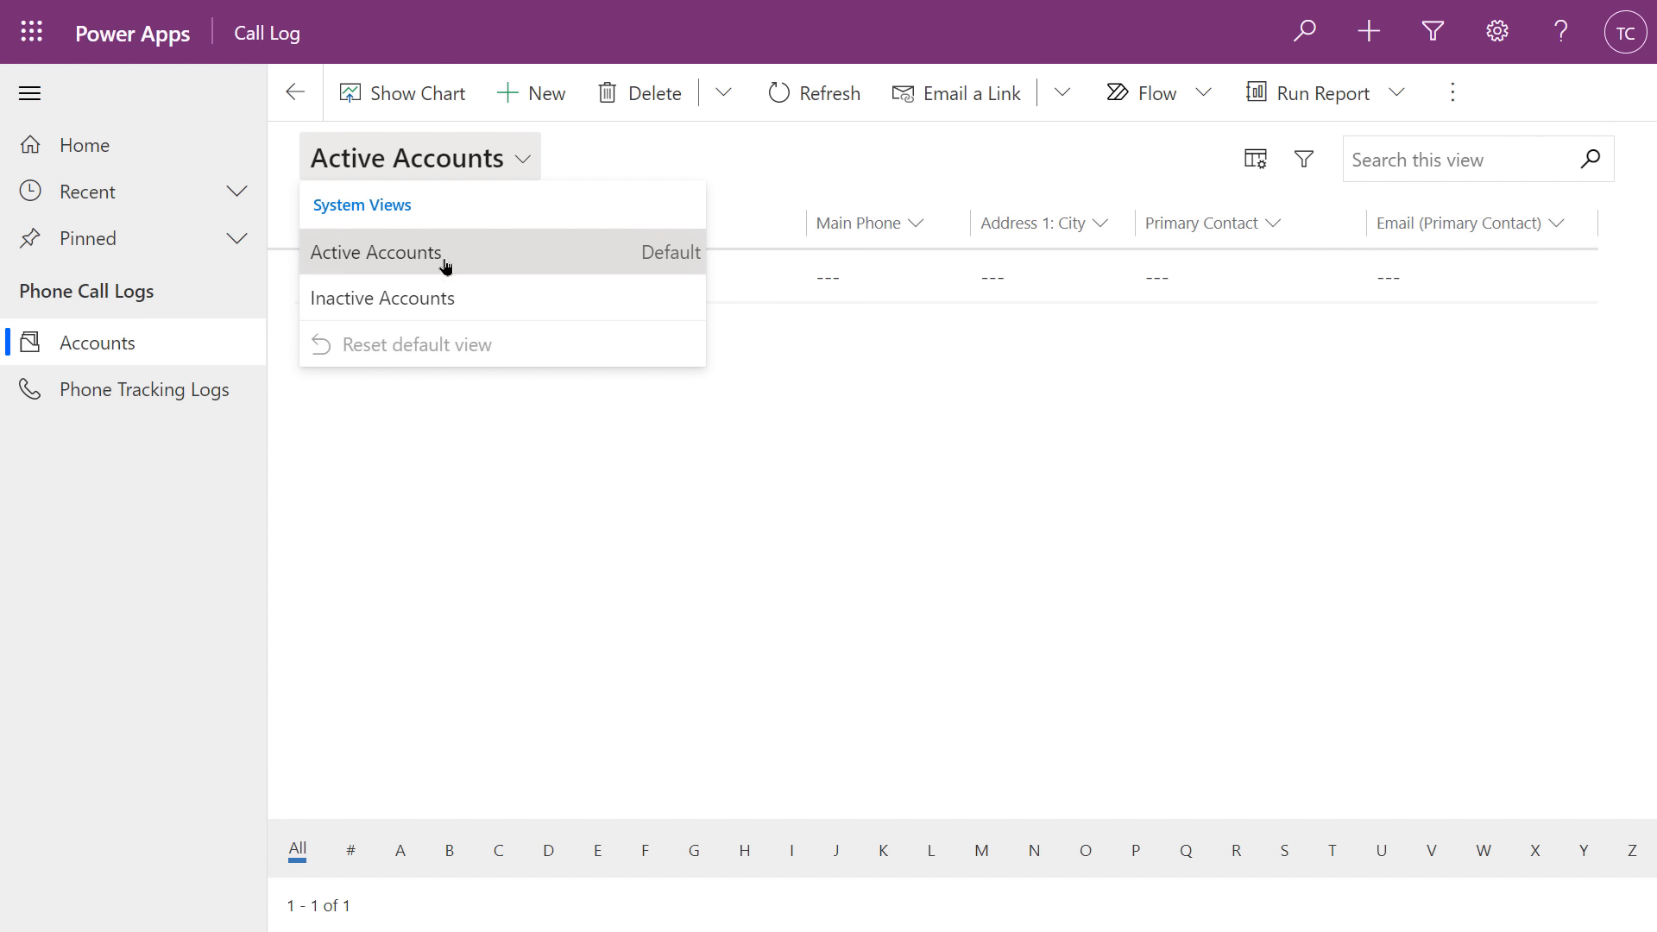
pyautogui.click(432, 298)
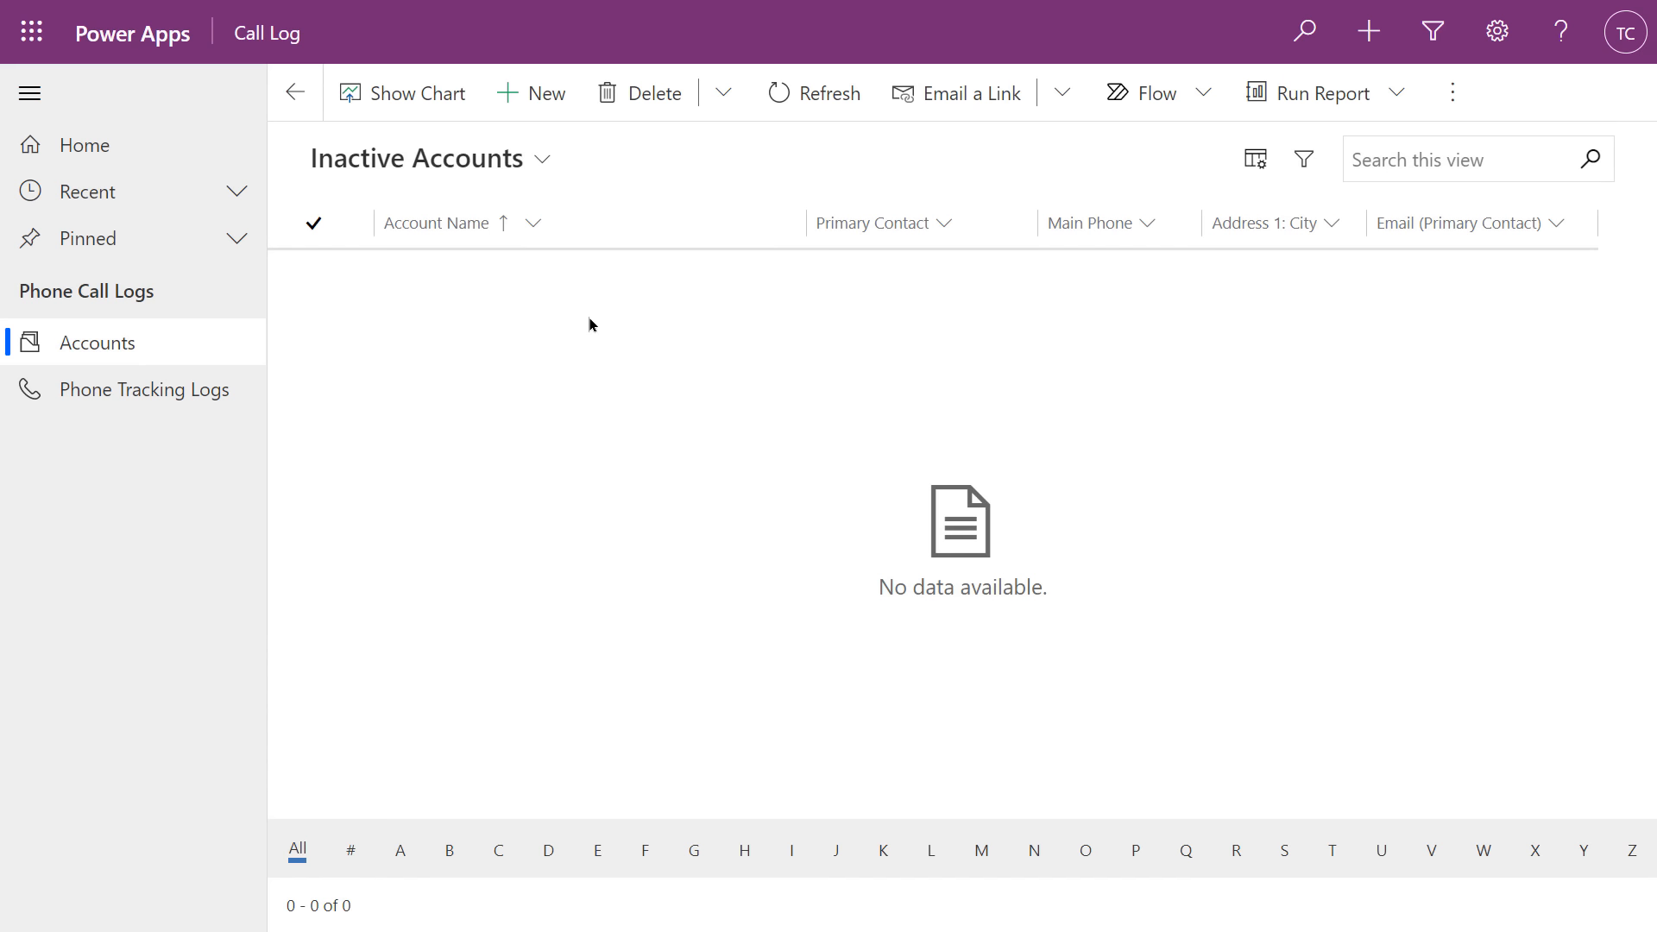
pyautogui.click(505, 169)
pyautogui.click(459, 255)
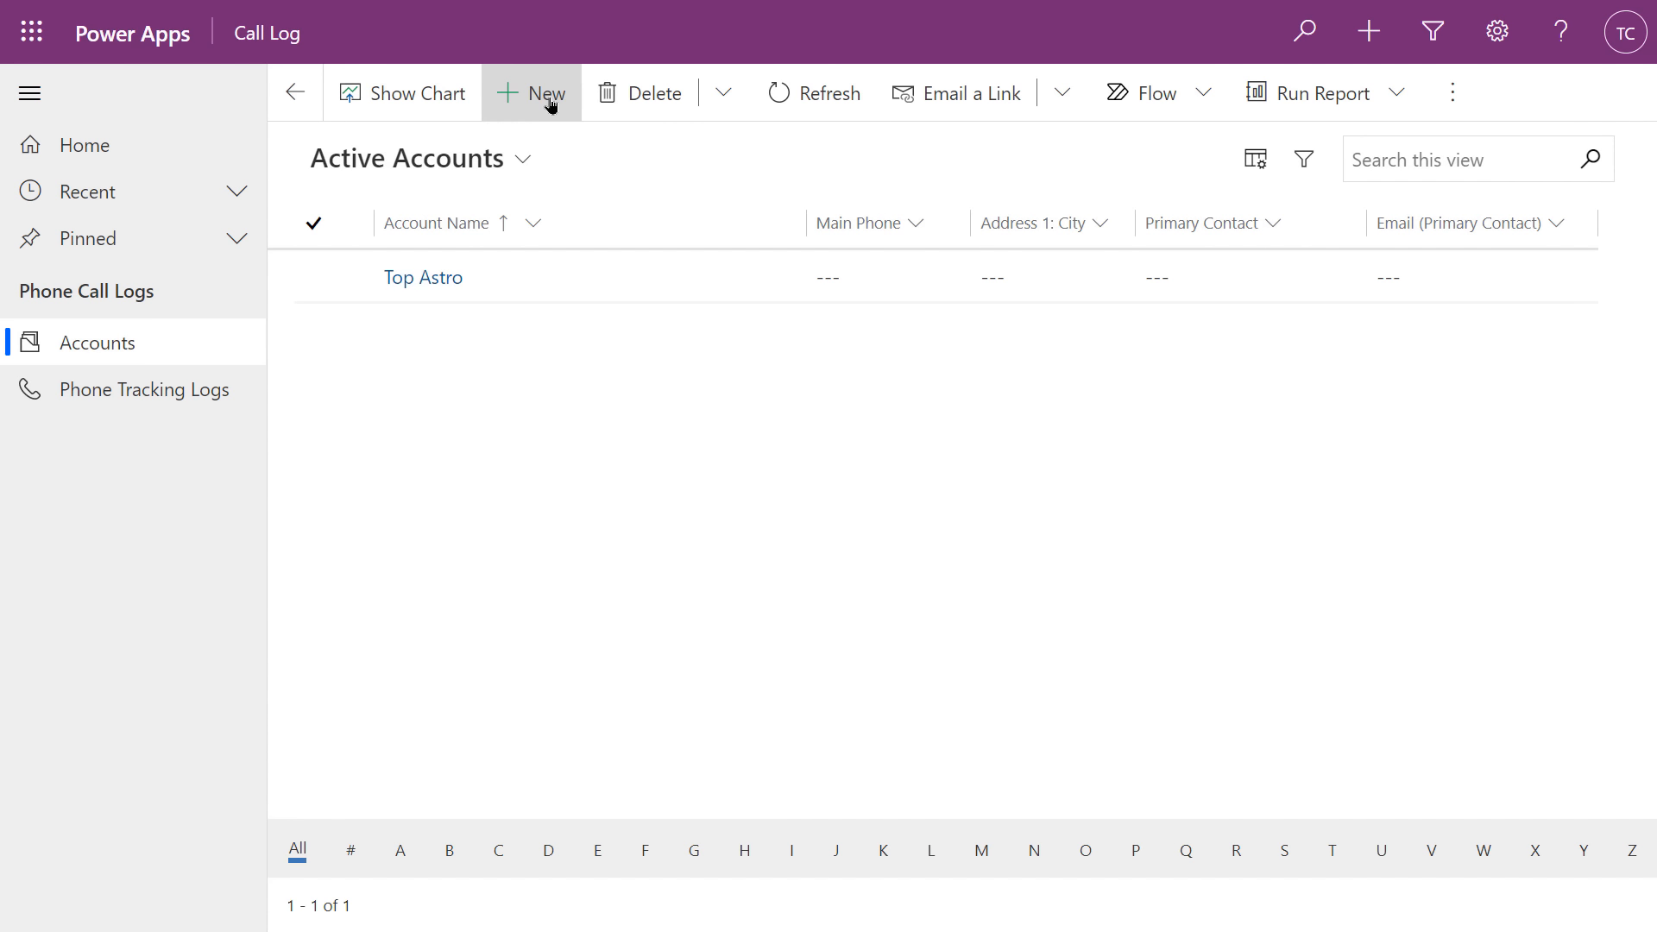
pyautogui.click(380, 94)
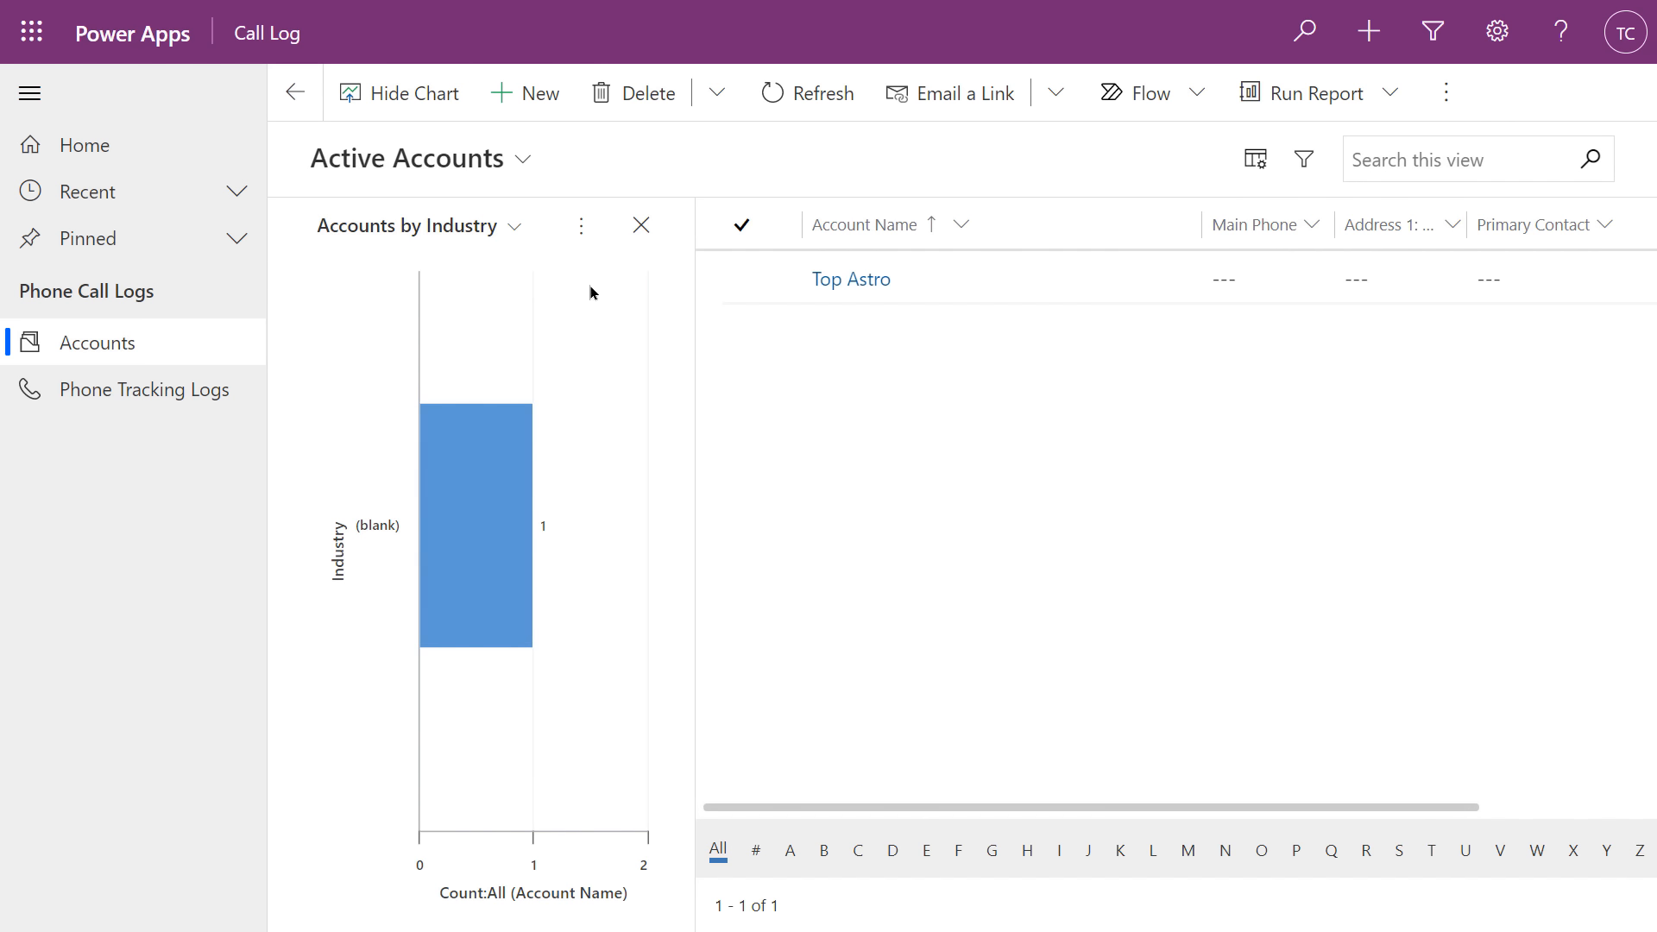
pyautogui.click(641, 229)
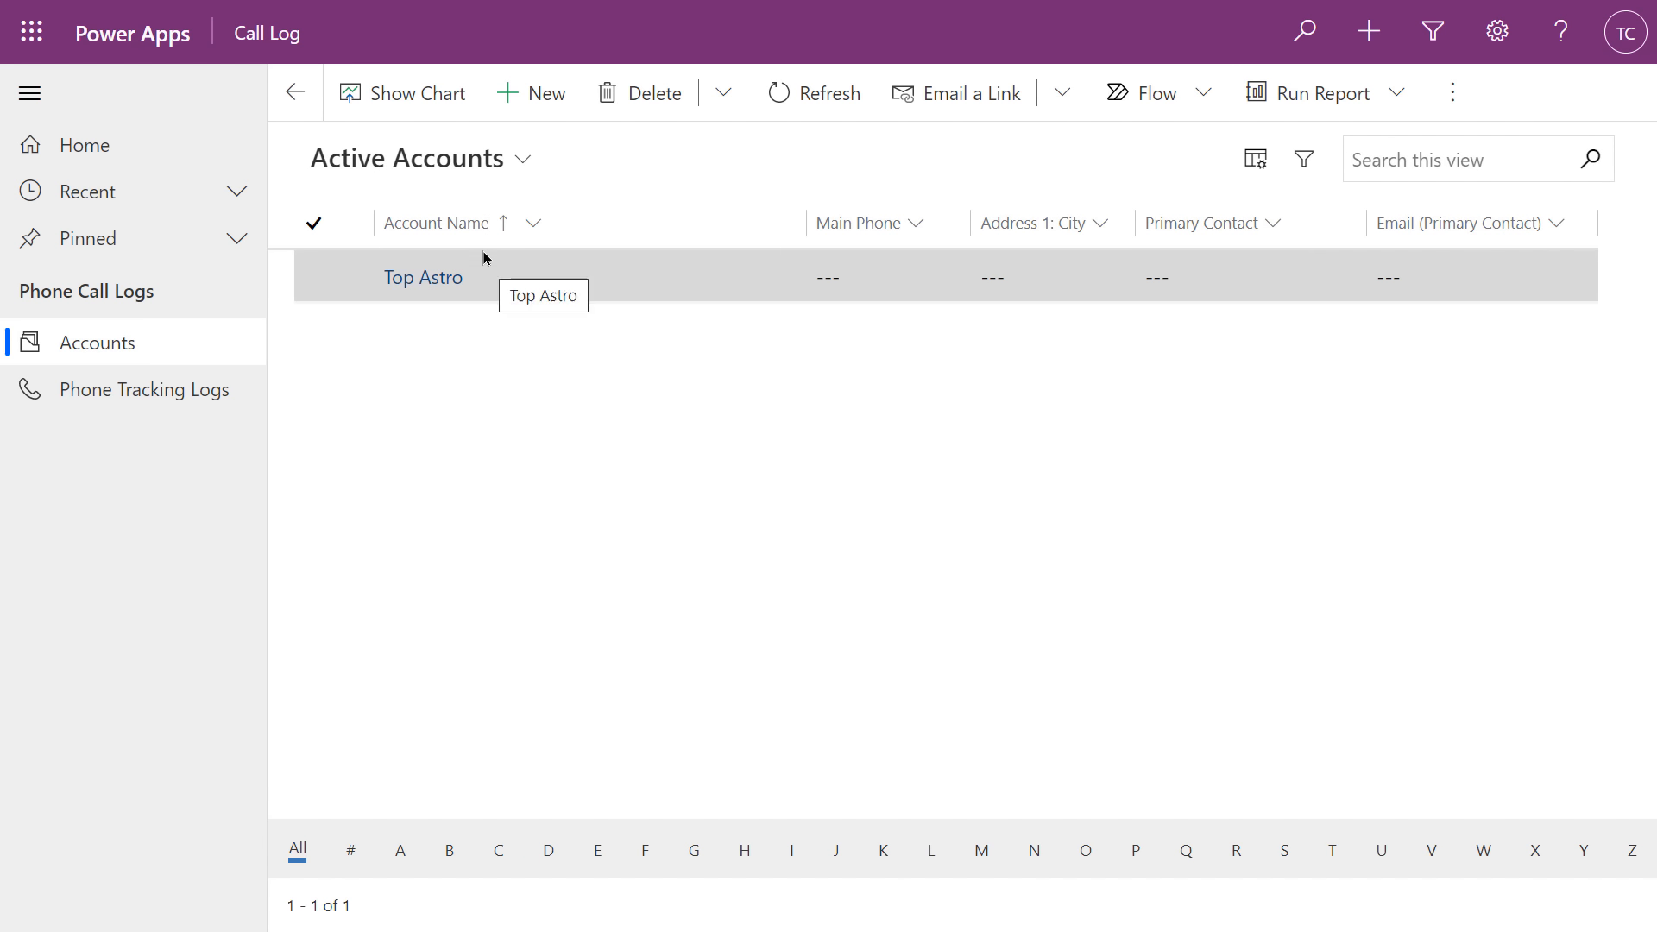
# - Create a new account with the Account Name "Any Company, Inc." and enter the company's phone number
pyautogui.click(524, 105)
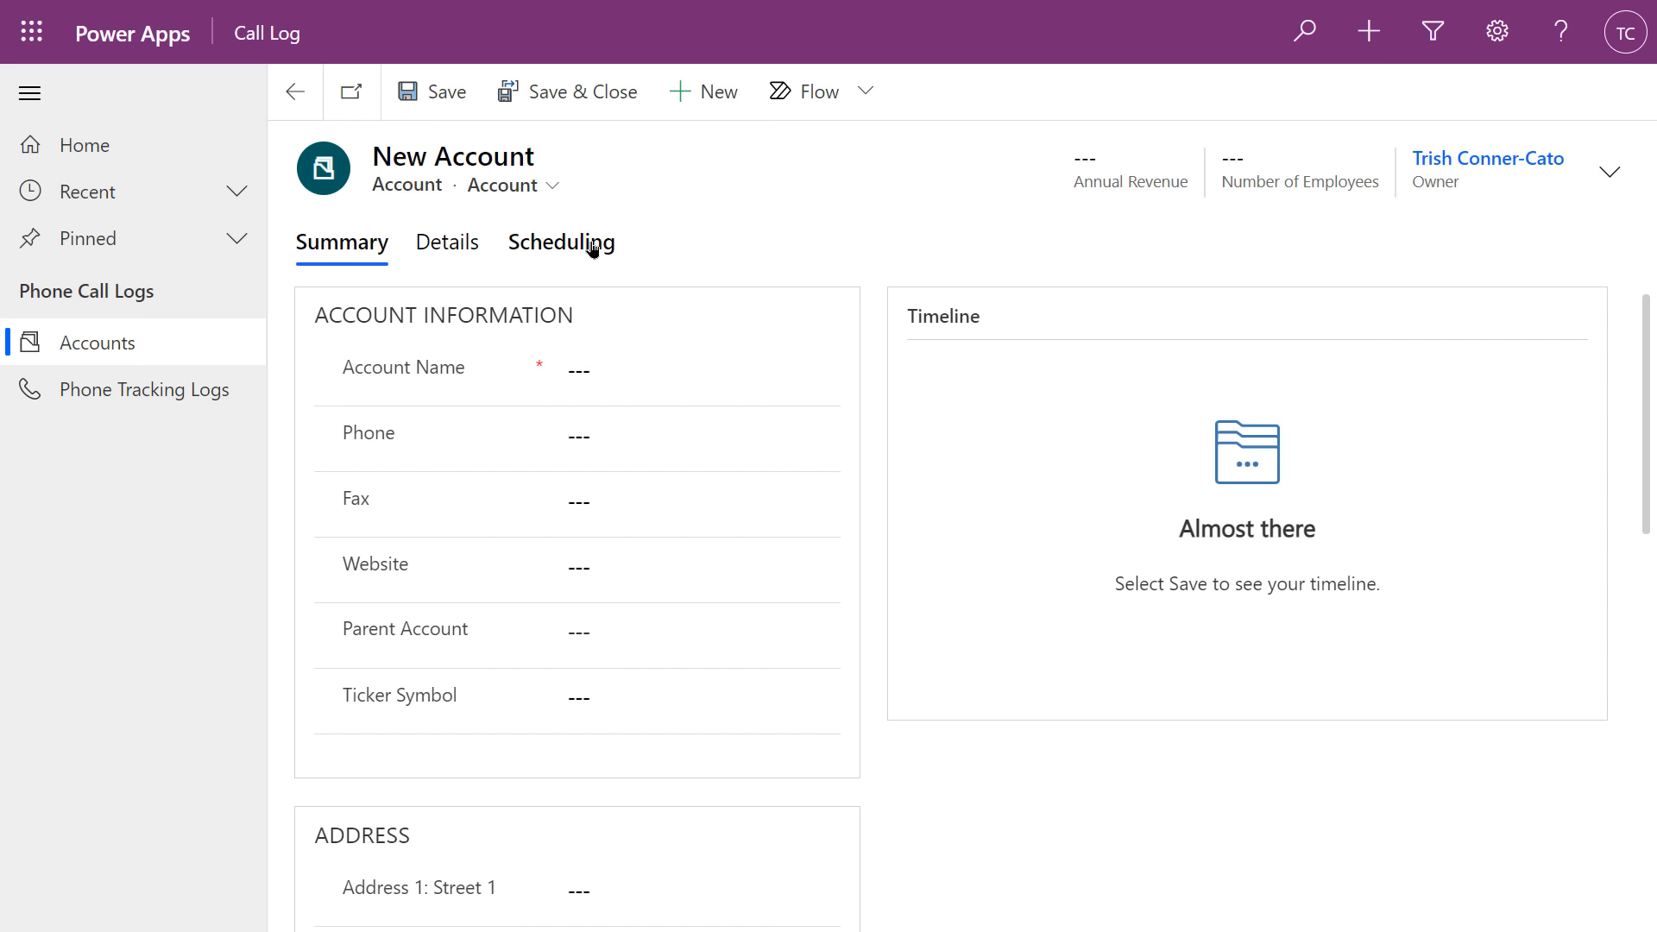
pyautogui.click(563, 366)
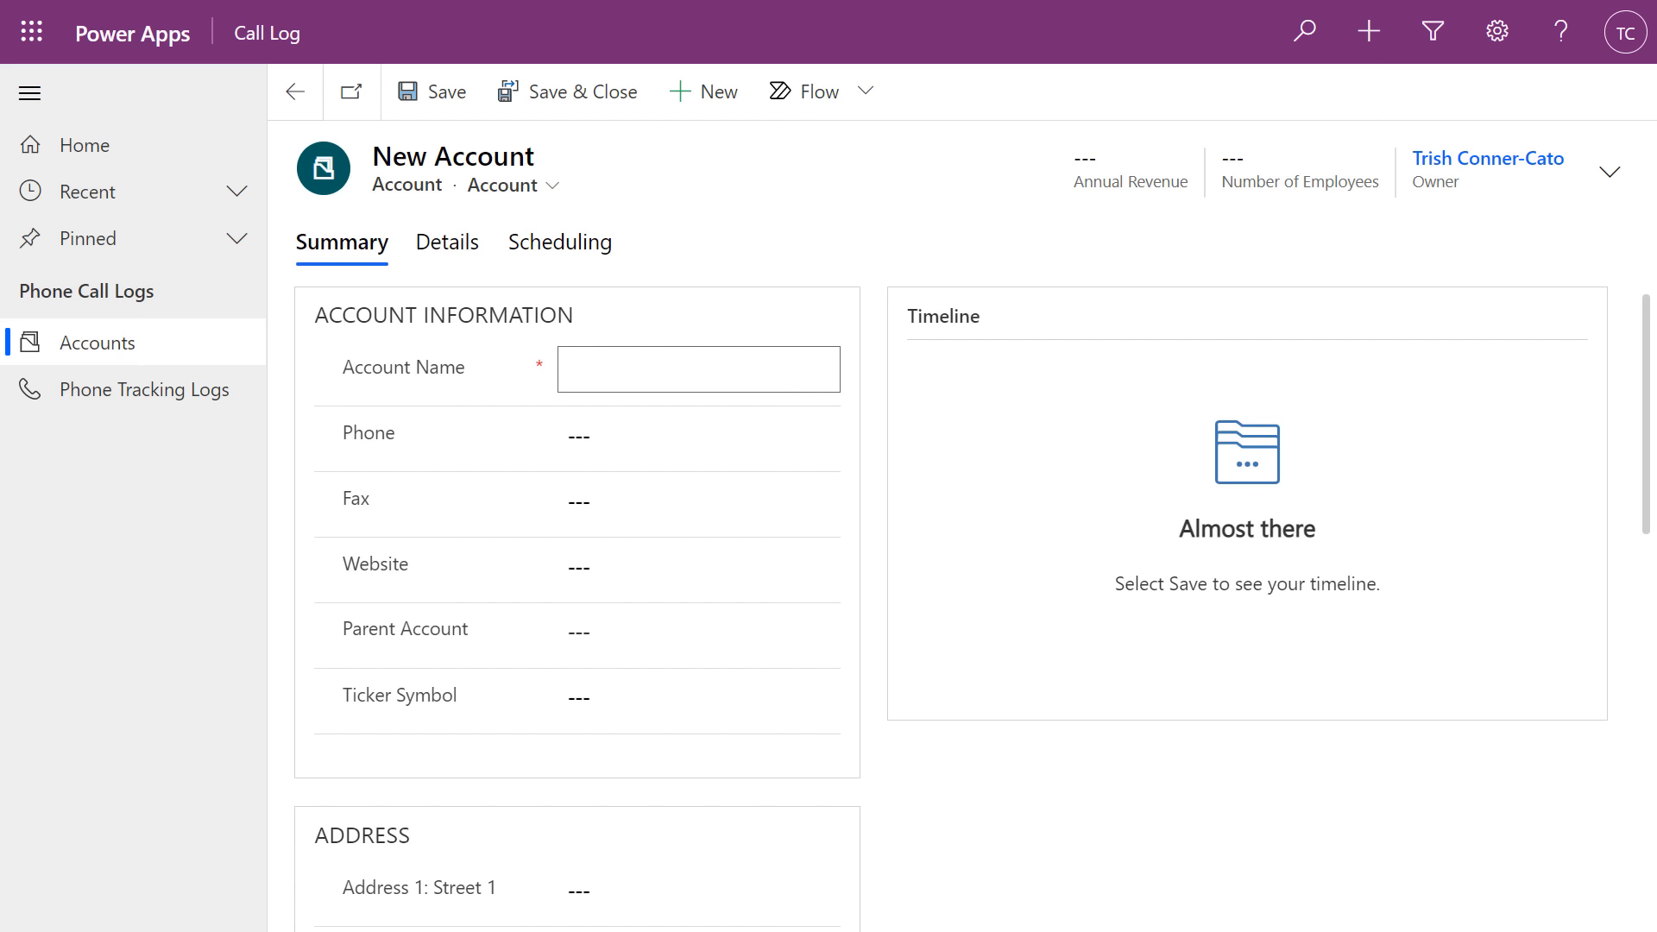
pyautogui.write('Any Company, Inc.')
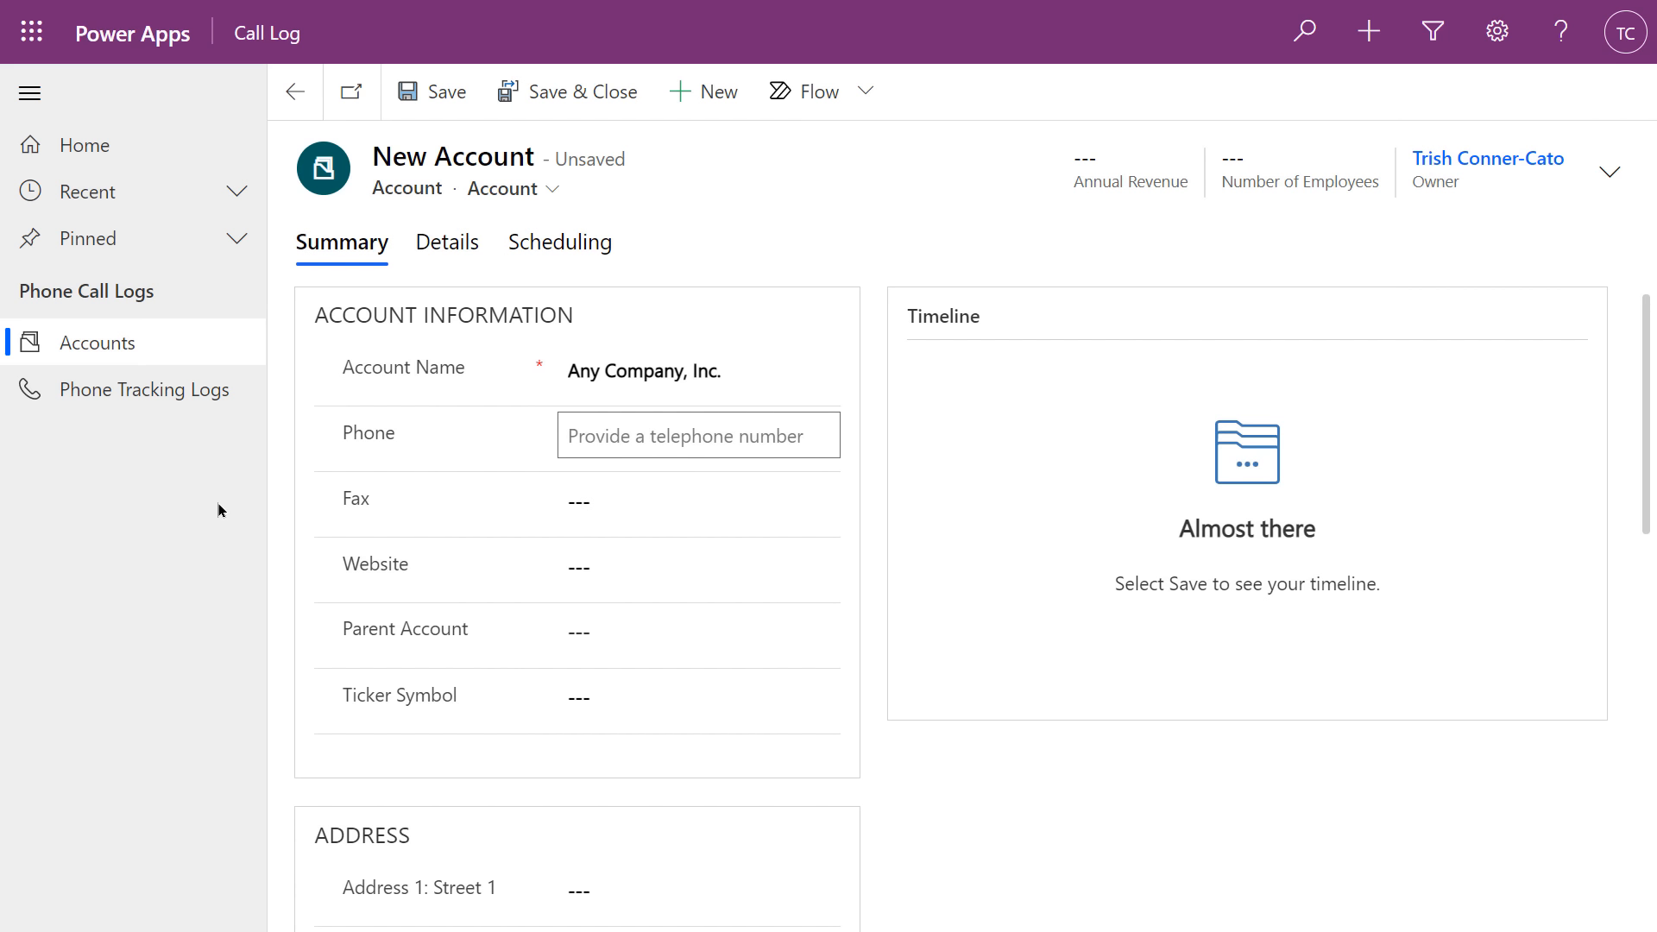
pyautogui.write('555')
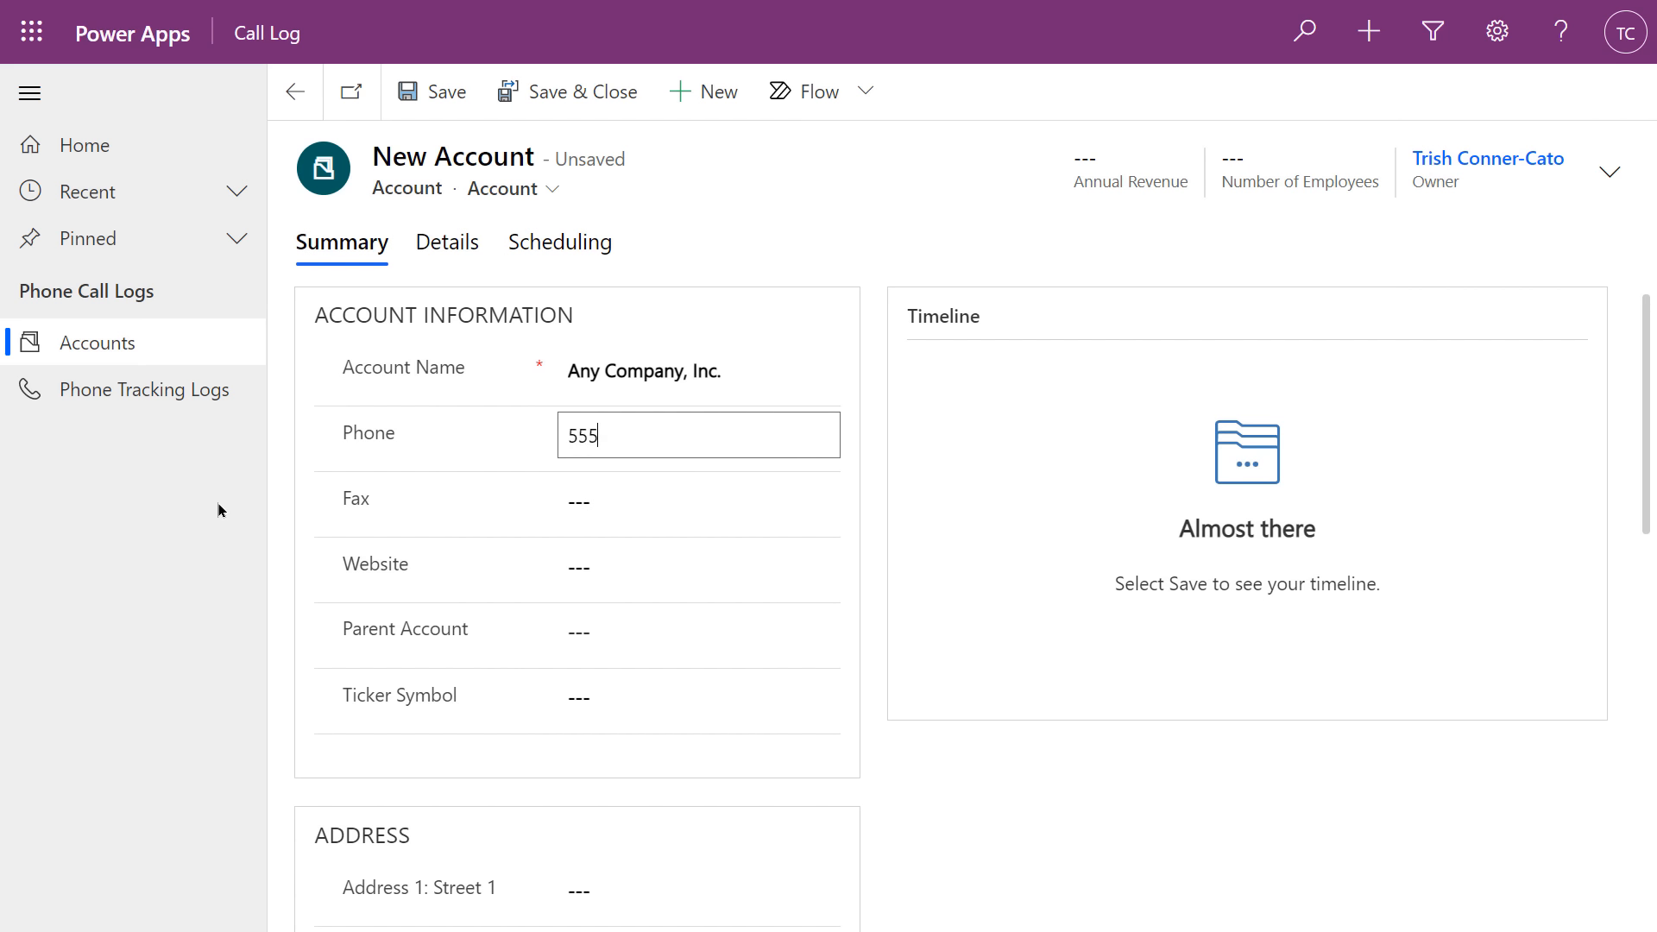
pyautogui.write('-555-5555')
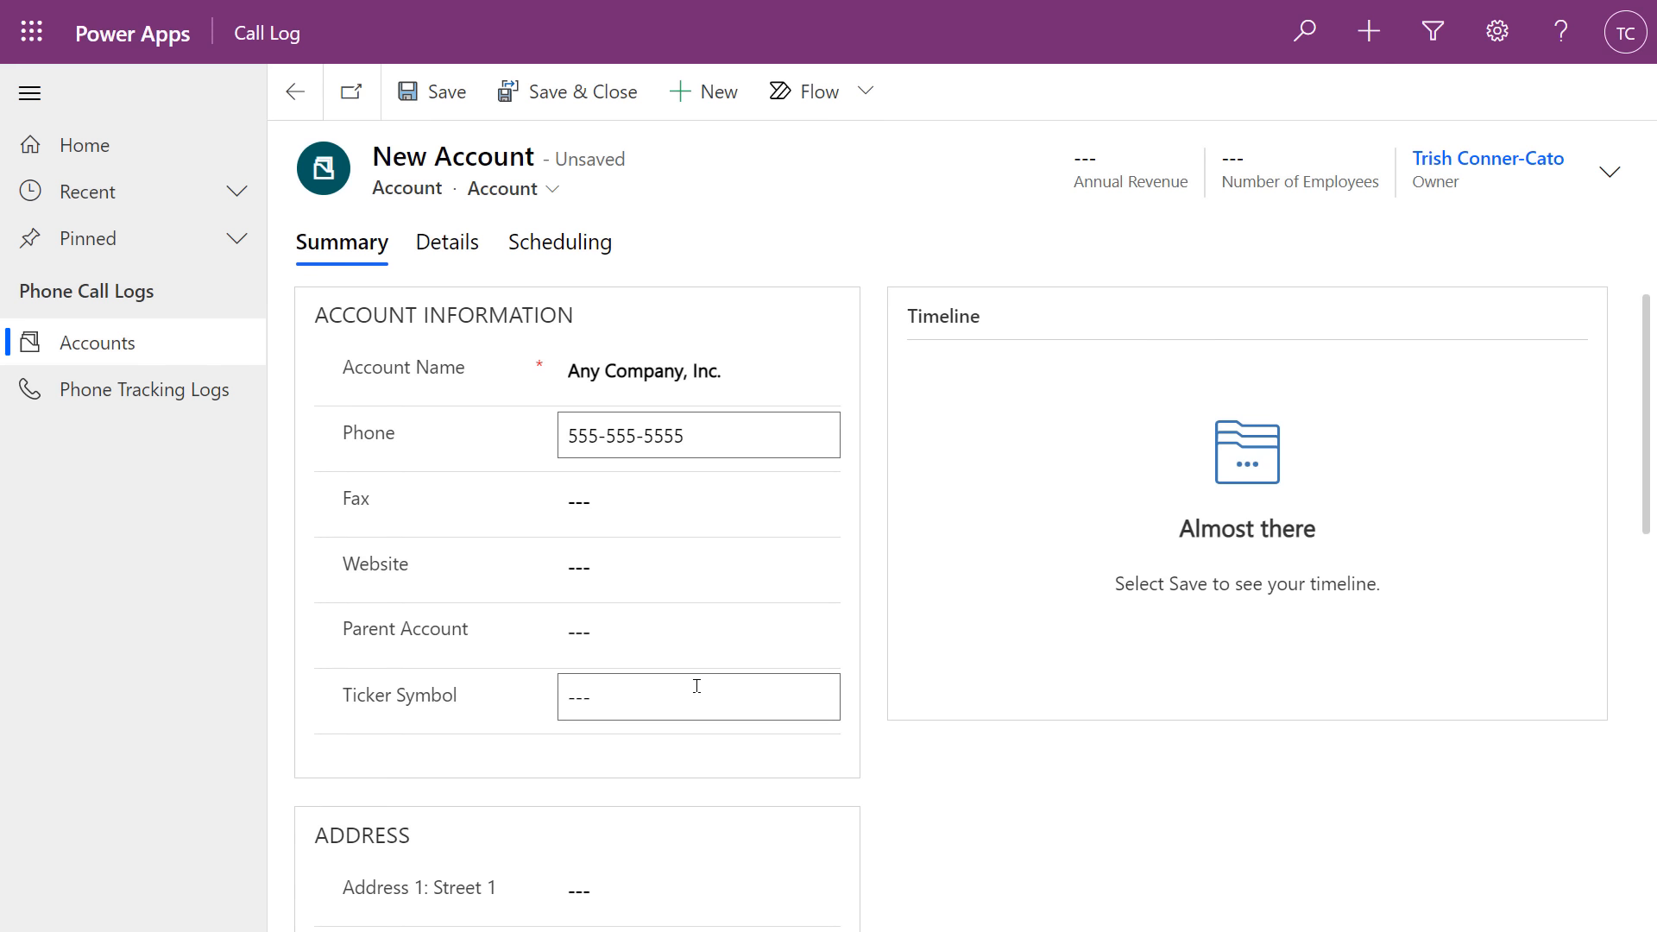
# - Review the new account form's remaining Summary fields and its Details and Scheduling sections
pyautogui.scroll(-5, 593, 686)
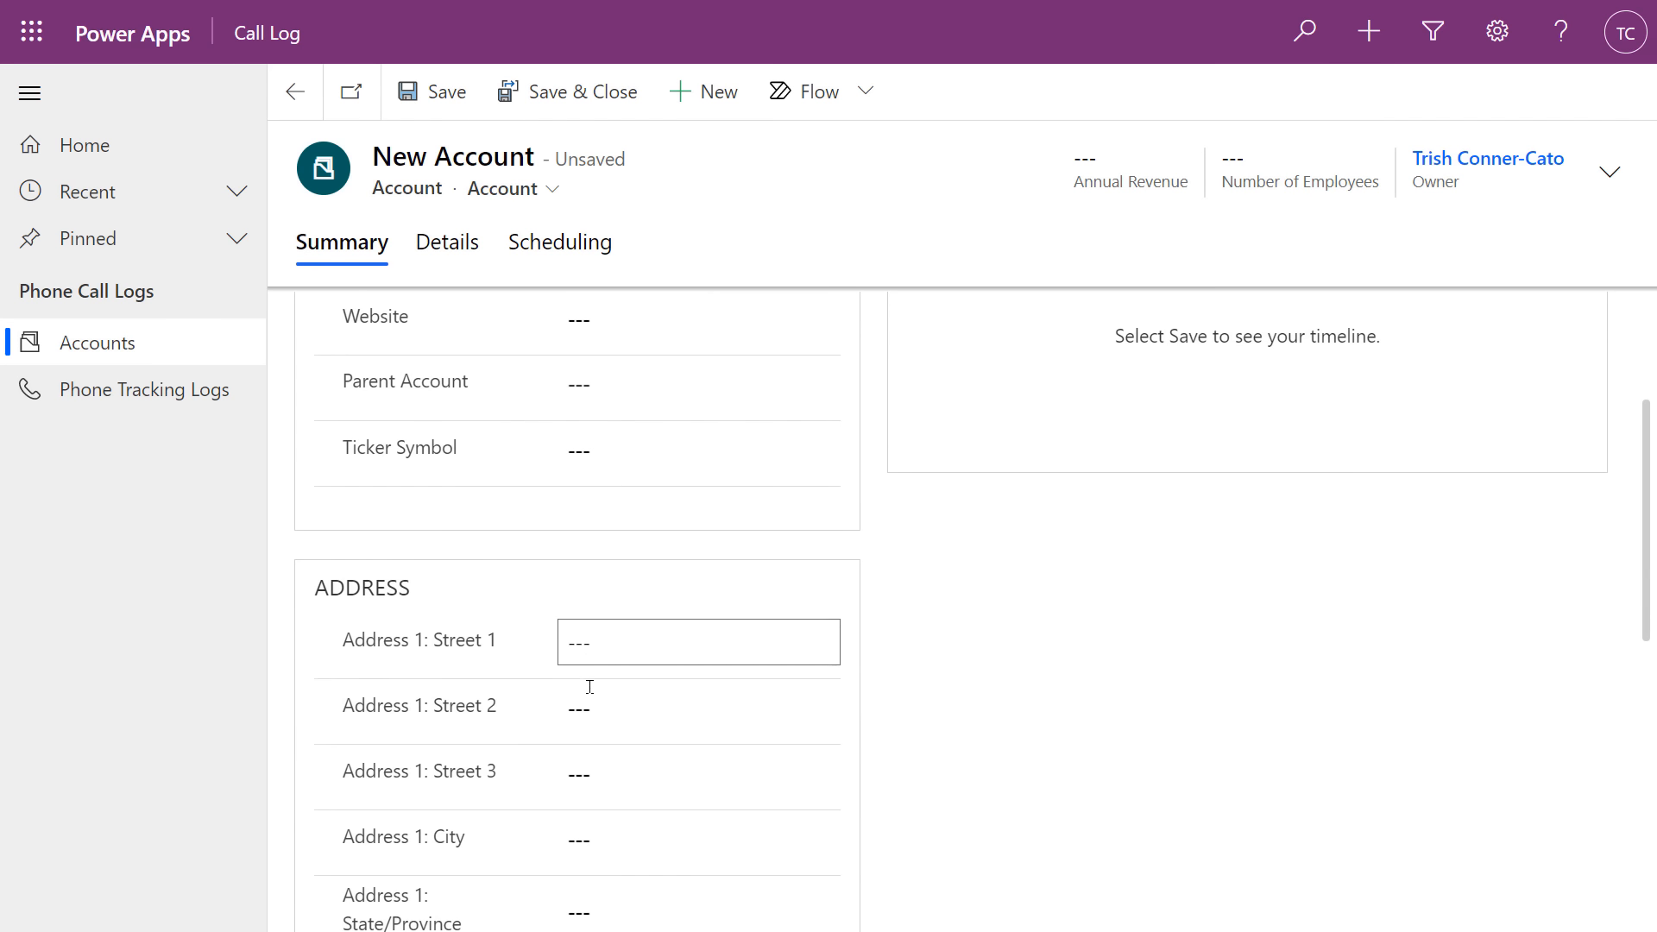
pyautogui.scroll(-4, 581, 690)
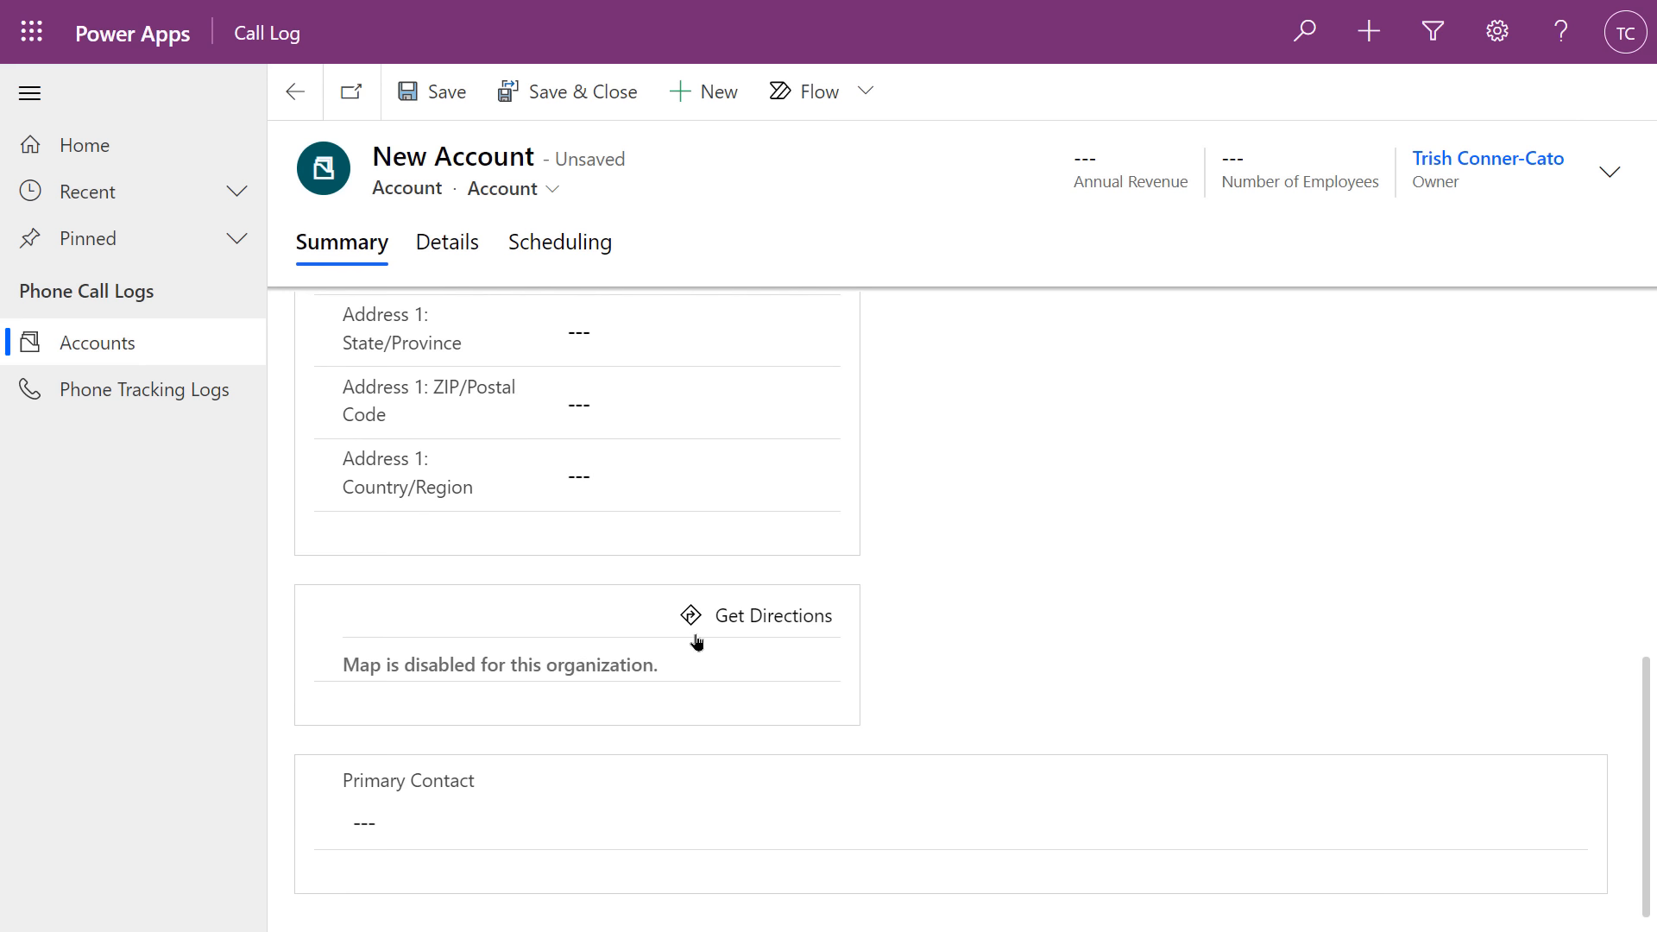
pyautogui.scroll(-1, 720, 615)
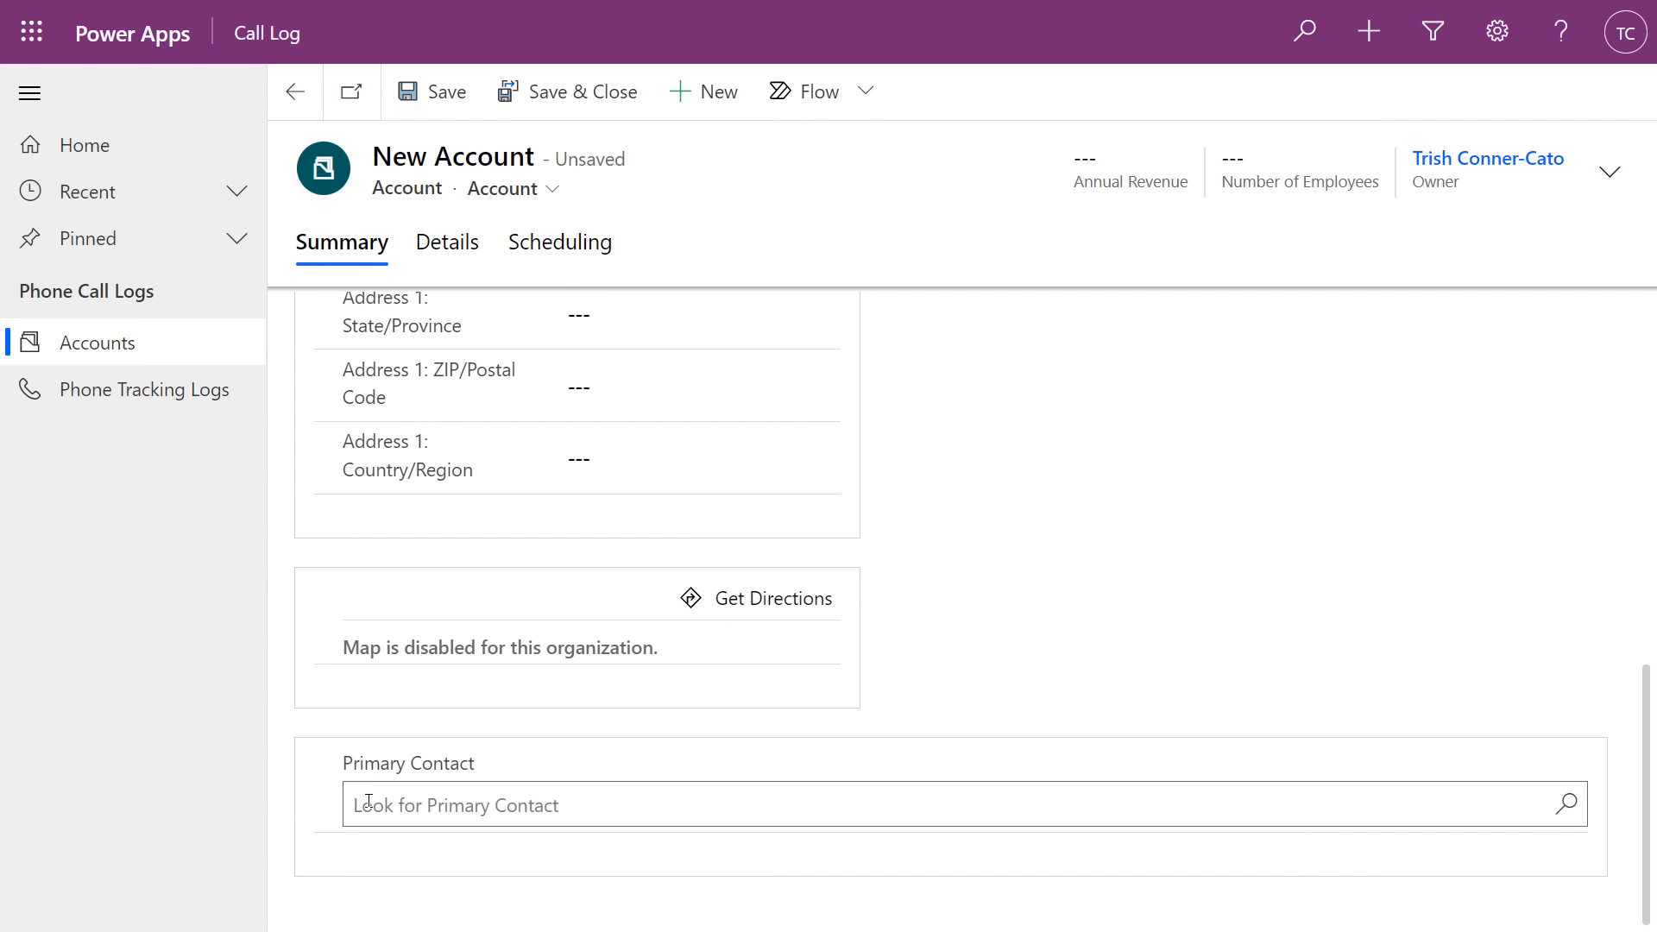
pyautogui.scroll(5, 396, 774)
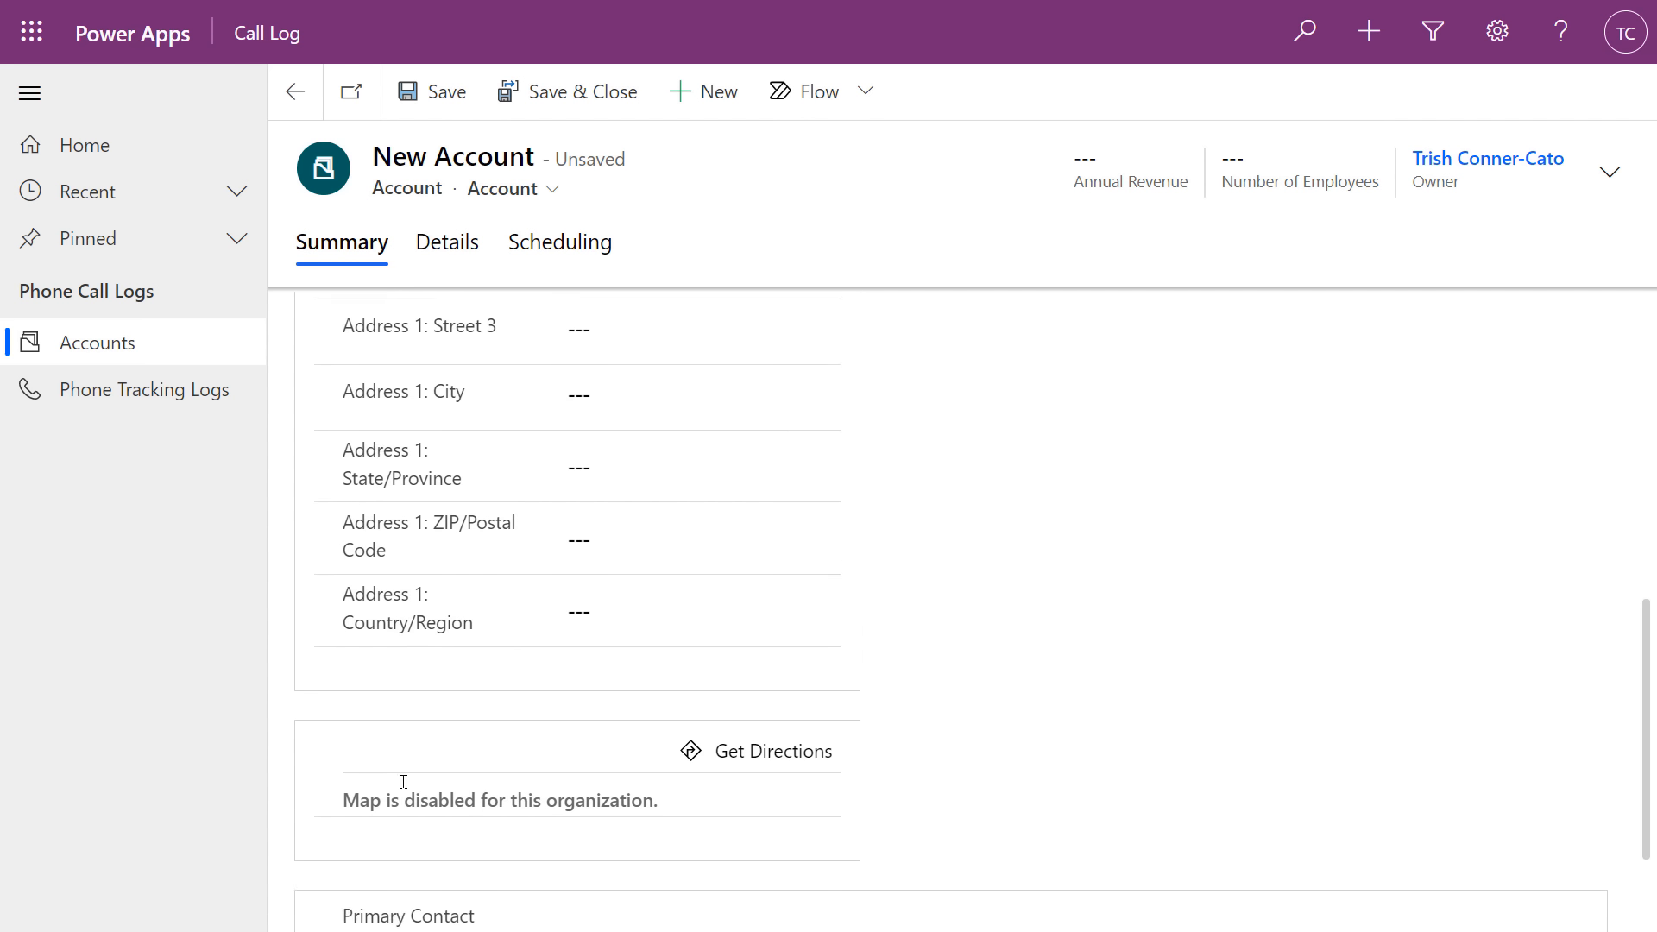
pyautogui.scroll(5, 428, 737)
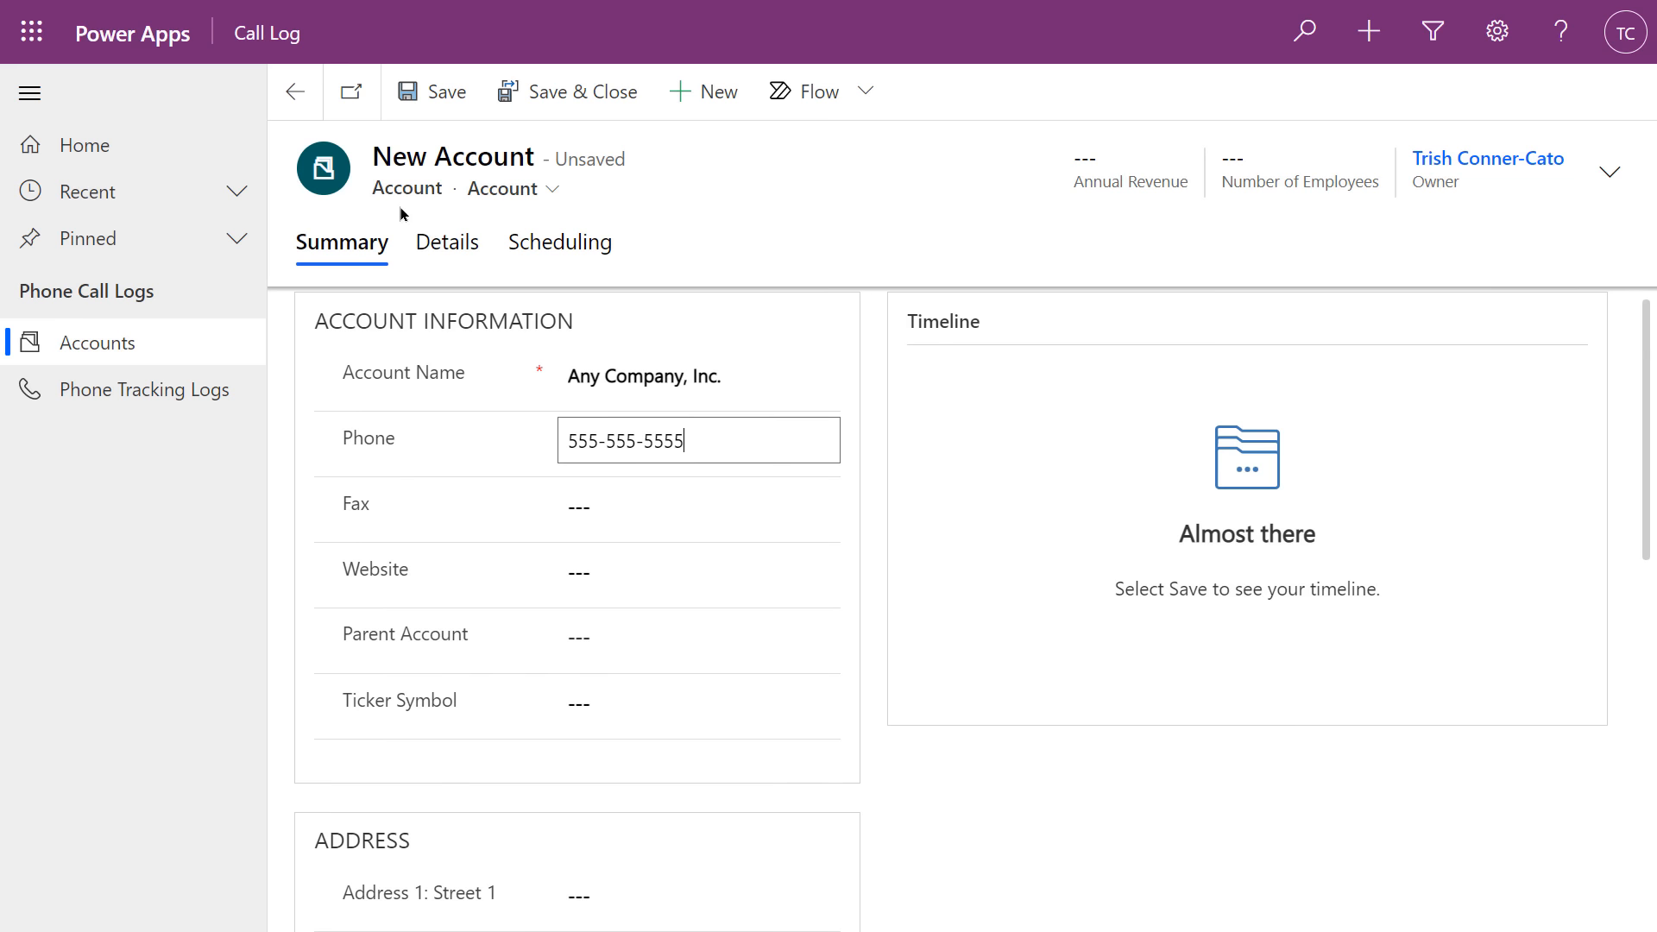
pyautogui.click(451, 250)
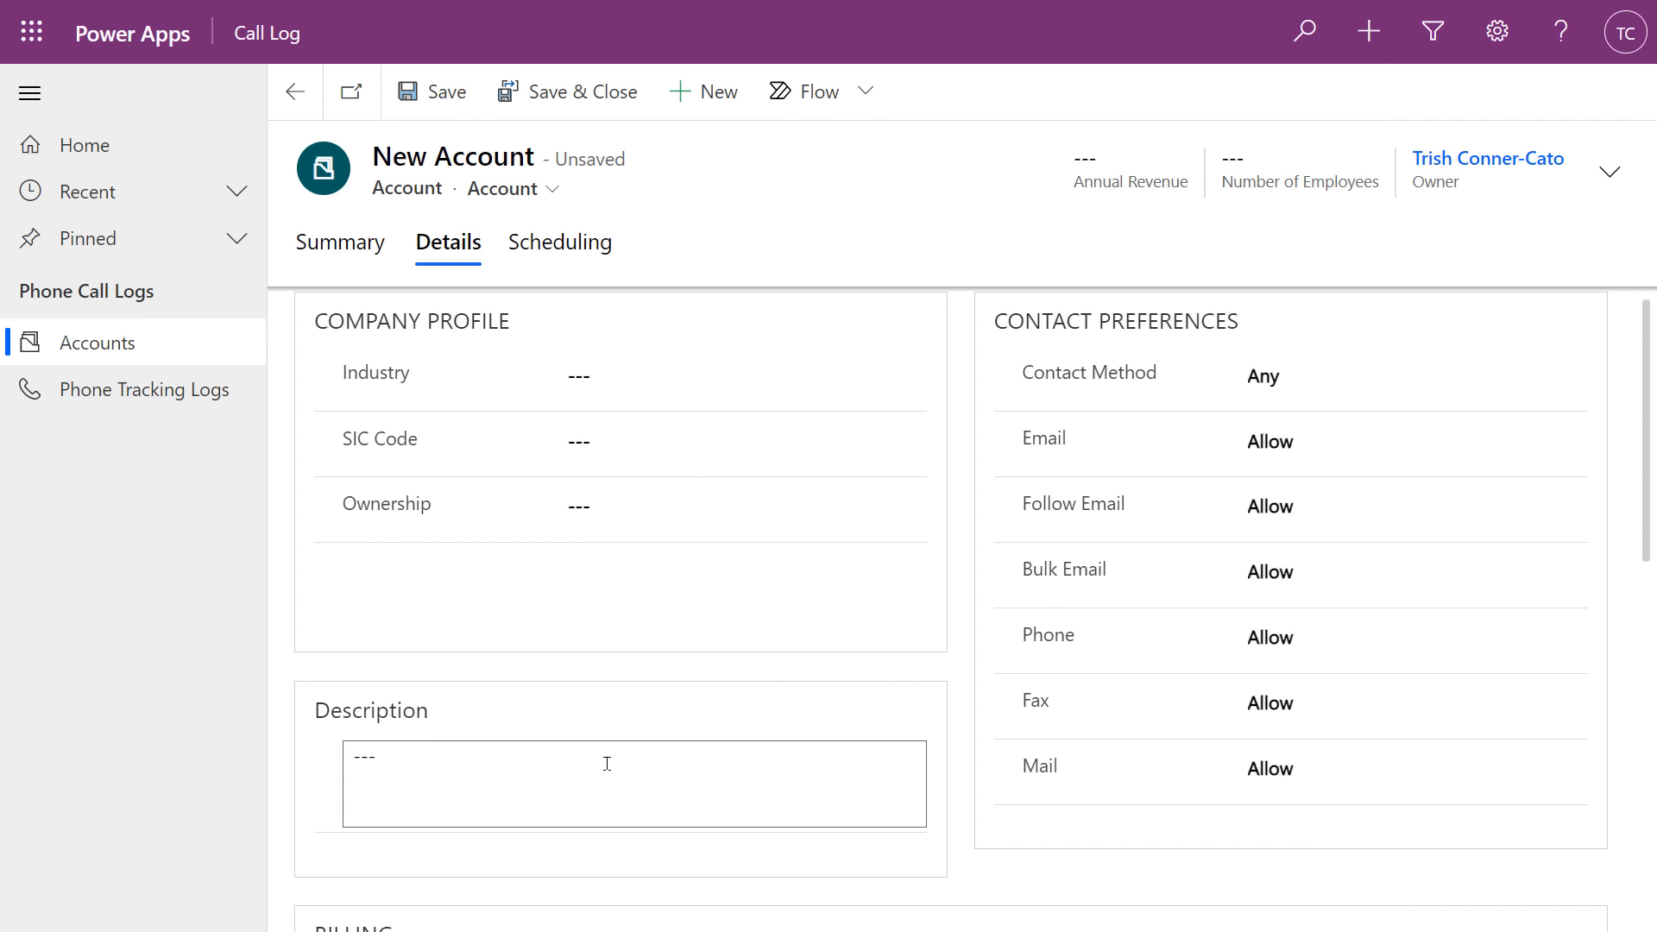
pyautogui.scroll(-6, 1200, 518)
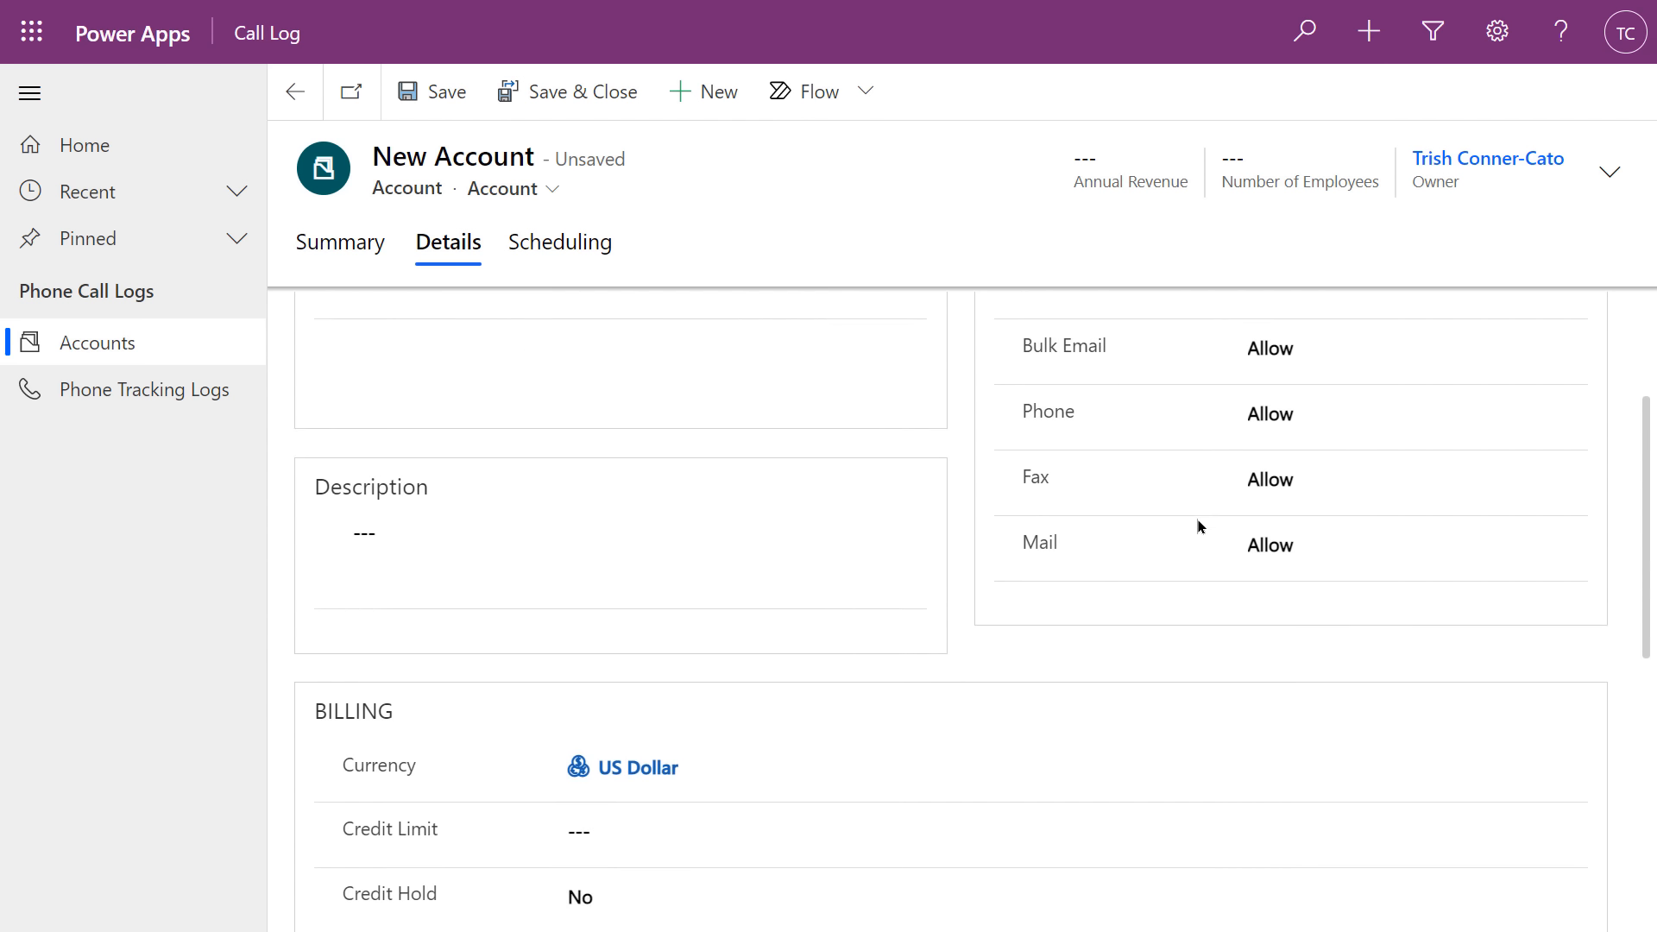
pyautogui.scroll(-3, 1183, 521)
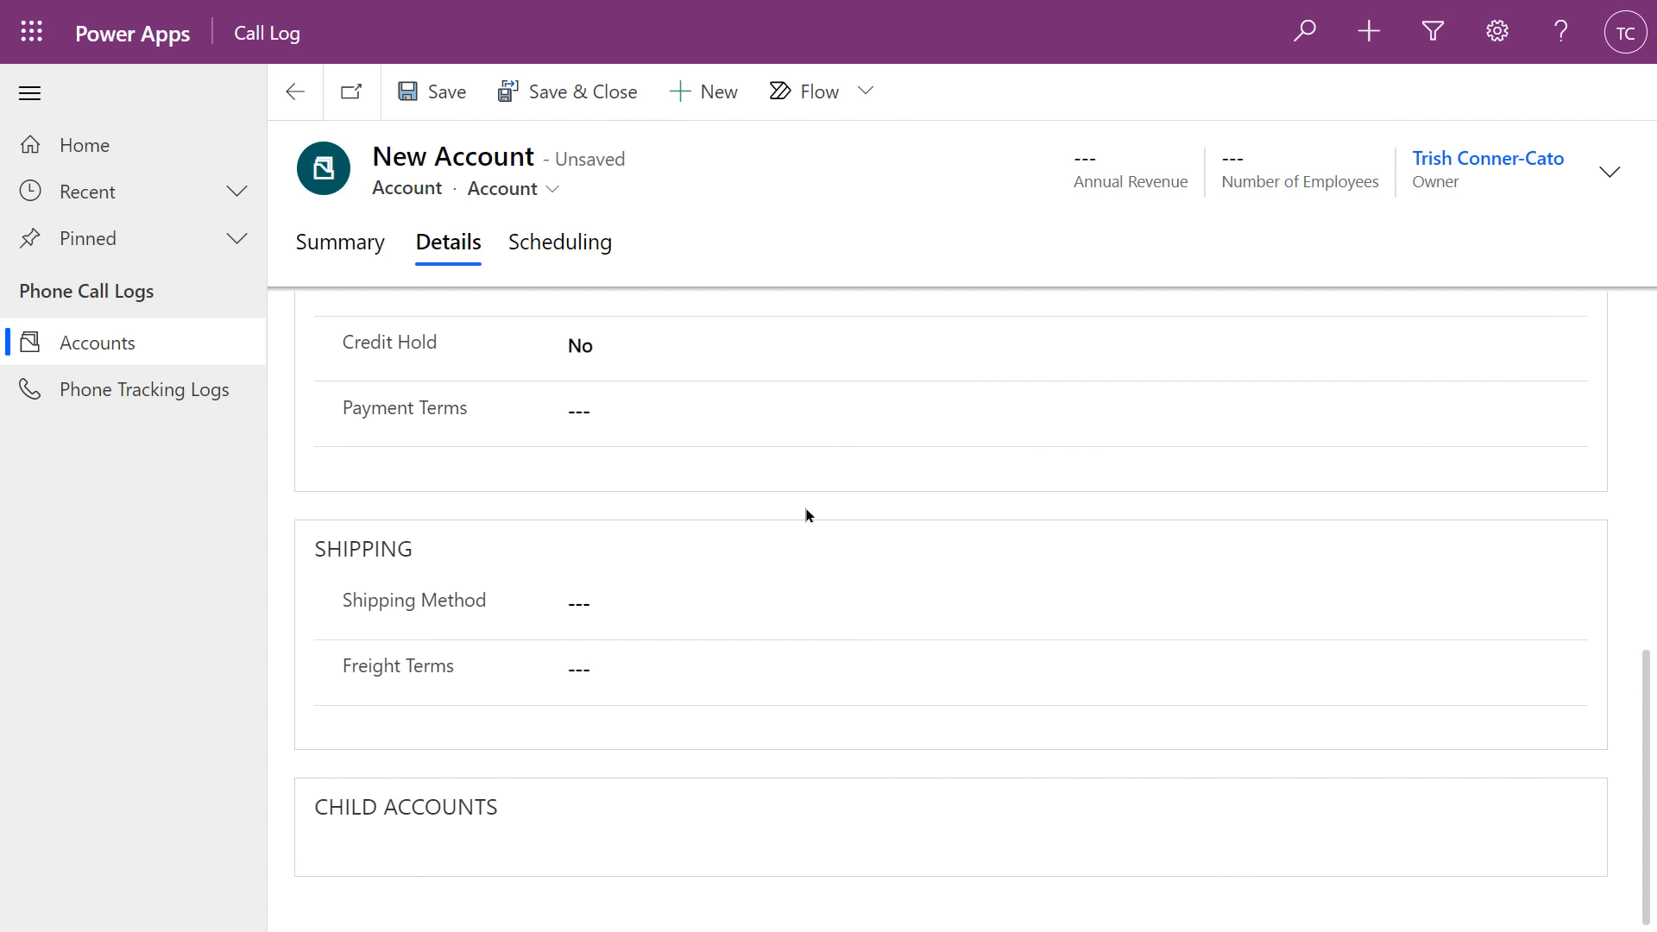
pyautogui.click(572, 252)
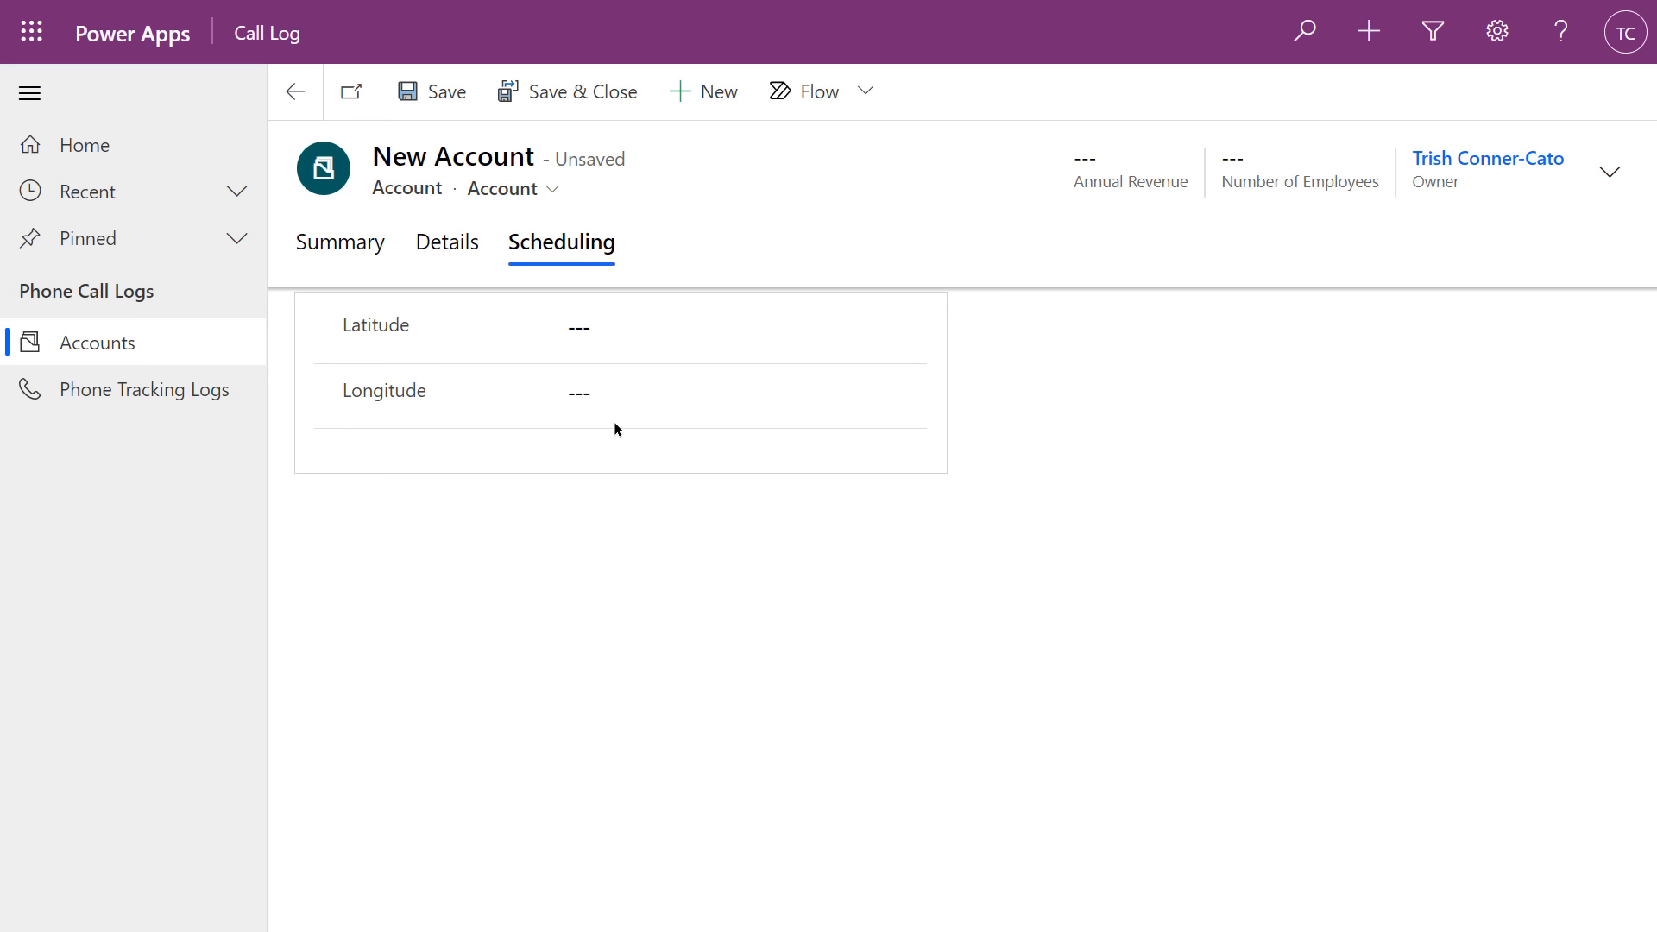
# - Return to the new account's Summary section, and save and close the record
pyautogui.click(359, 250)
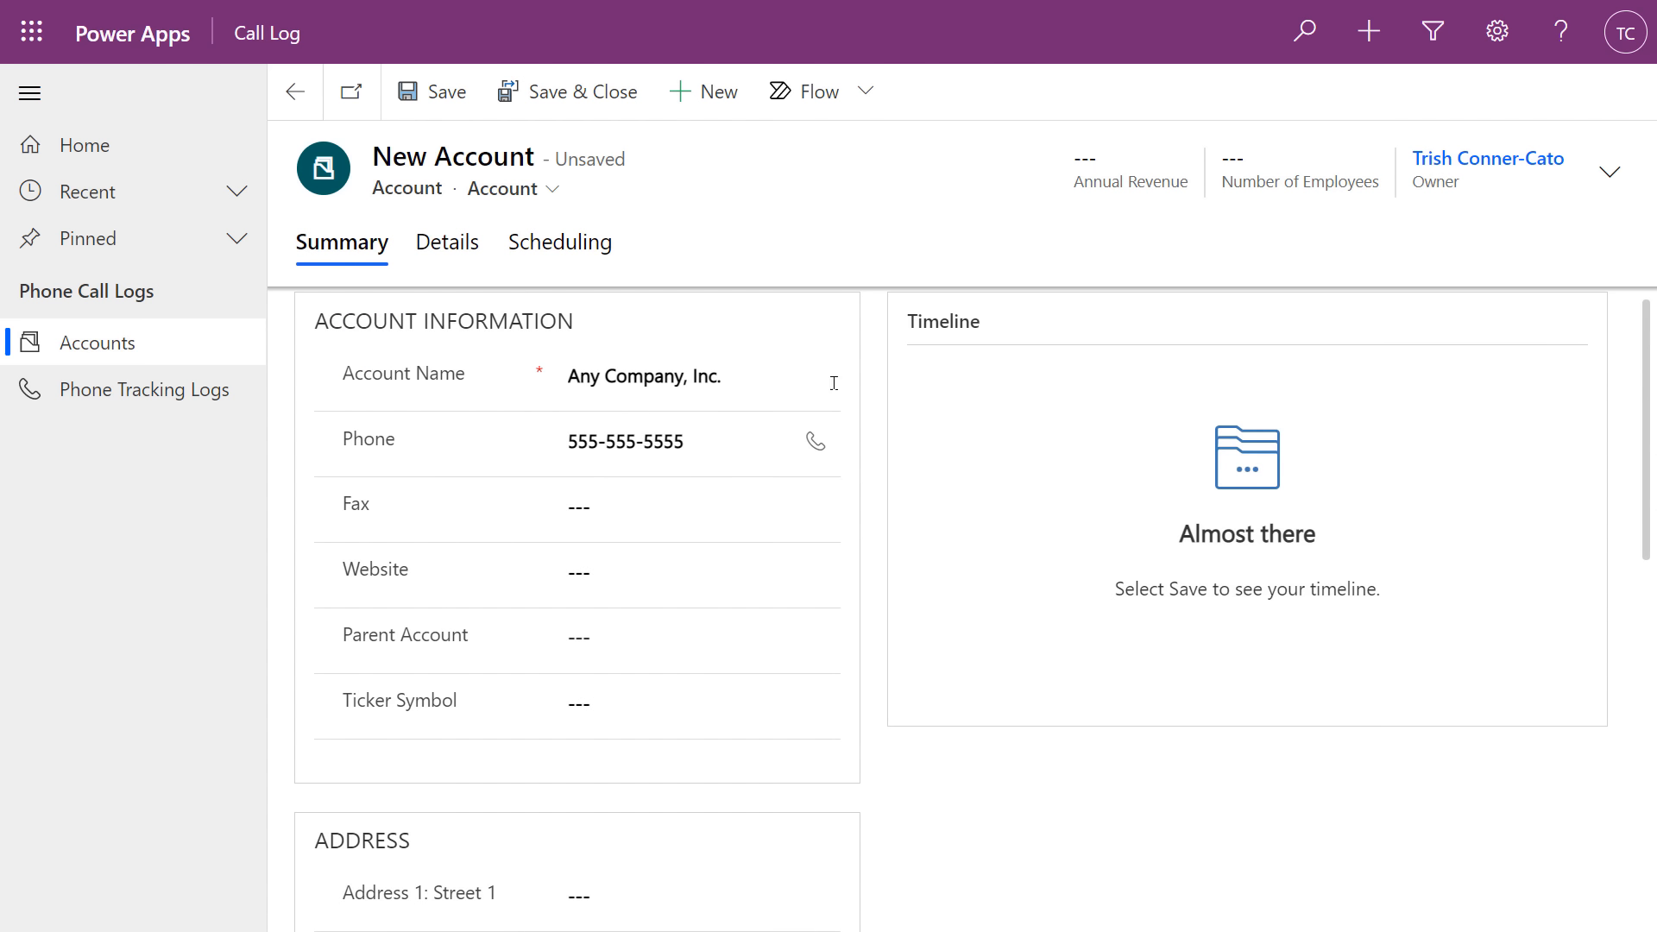
pyautogui.scroll(-1, 618, 789)
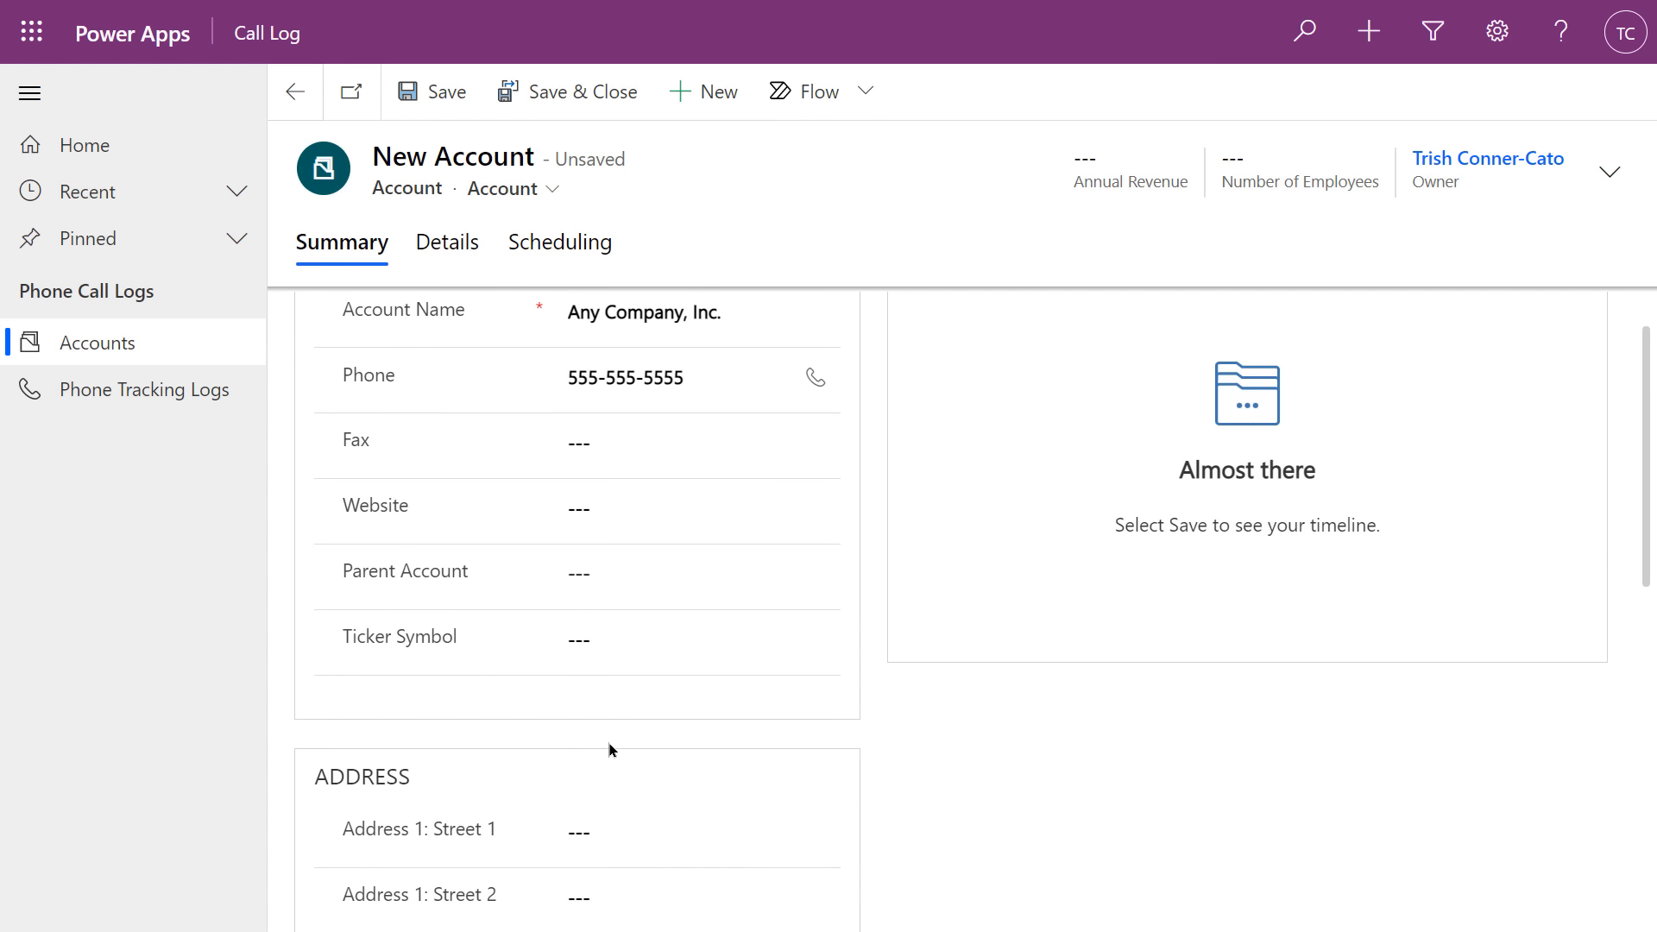
pyautogui.scroll(1, 610, 747)
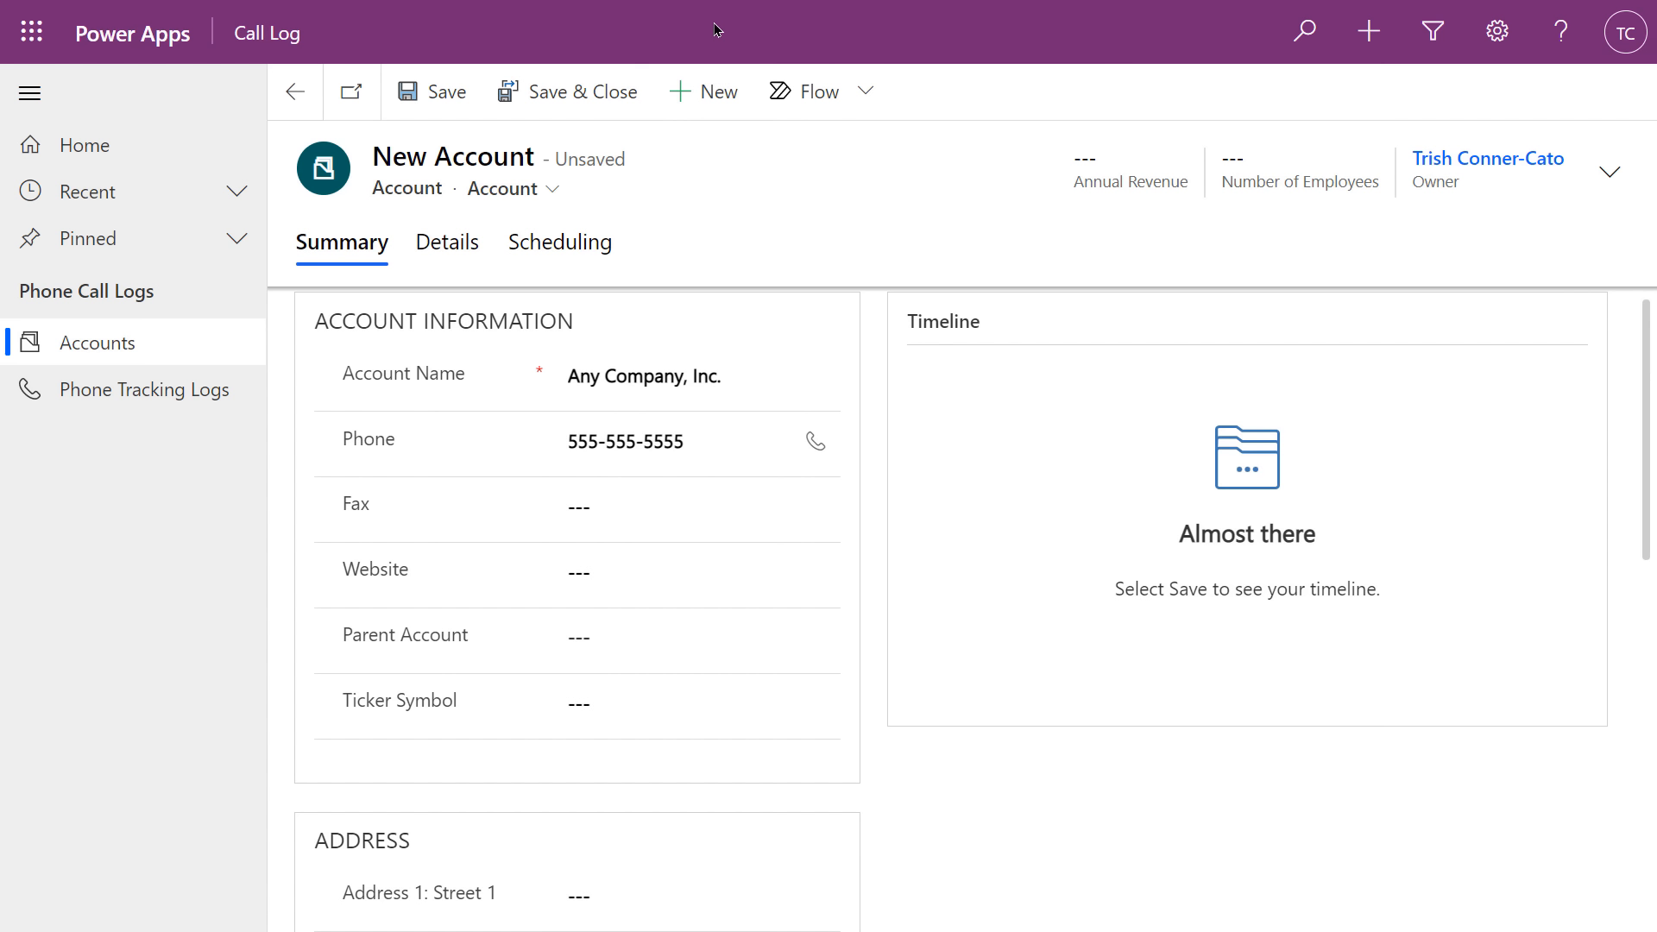
pyautogui.click(583, 100)
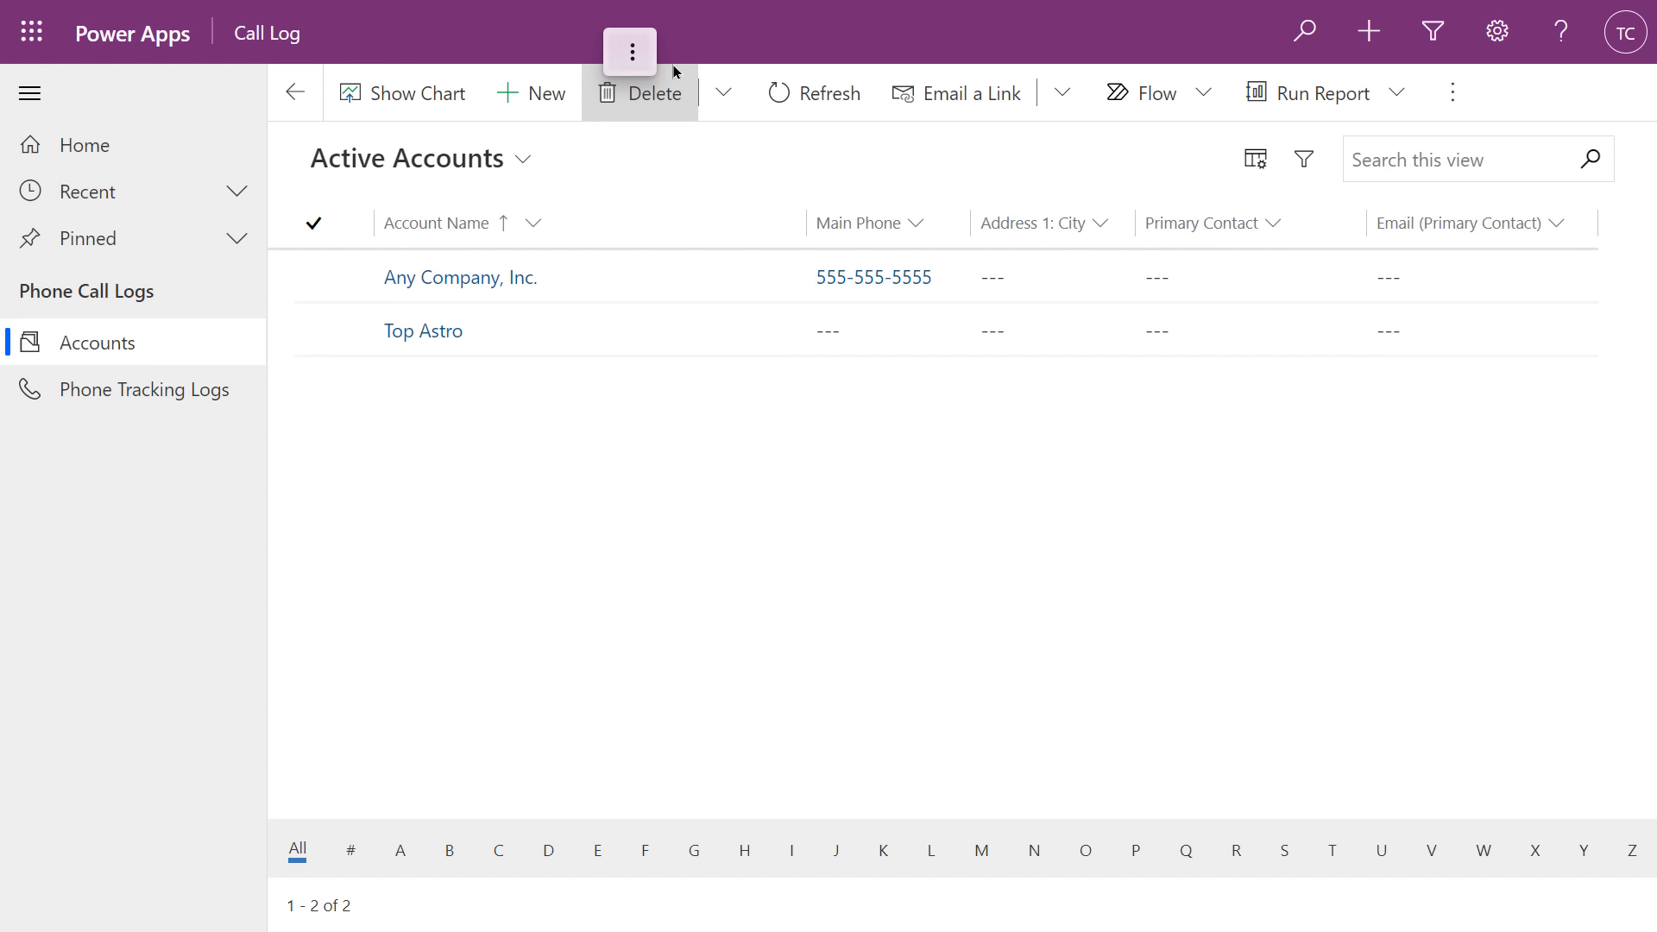
pyautogui.click(632, 53)
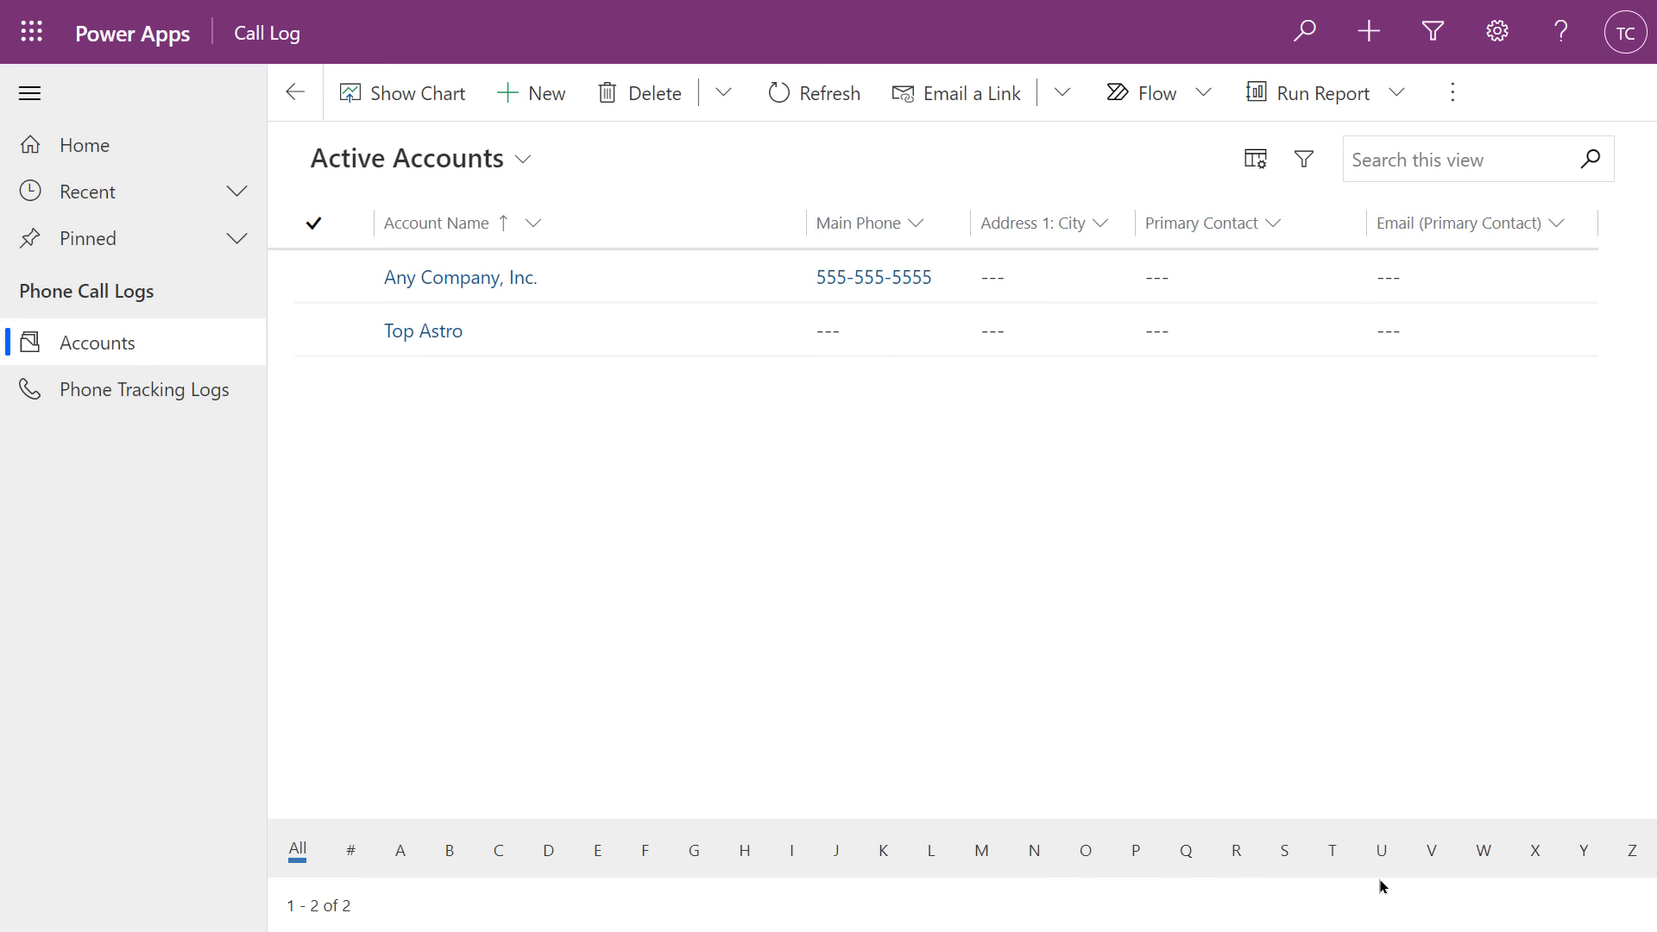
# - Filter the Active Accounts list by the letter T and by the letter A, and show all accounts again
pyautogui.click(1333, 853)
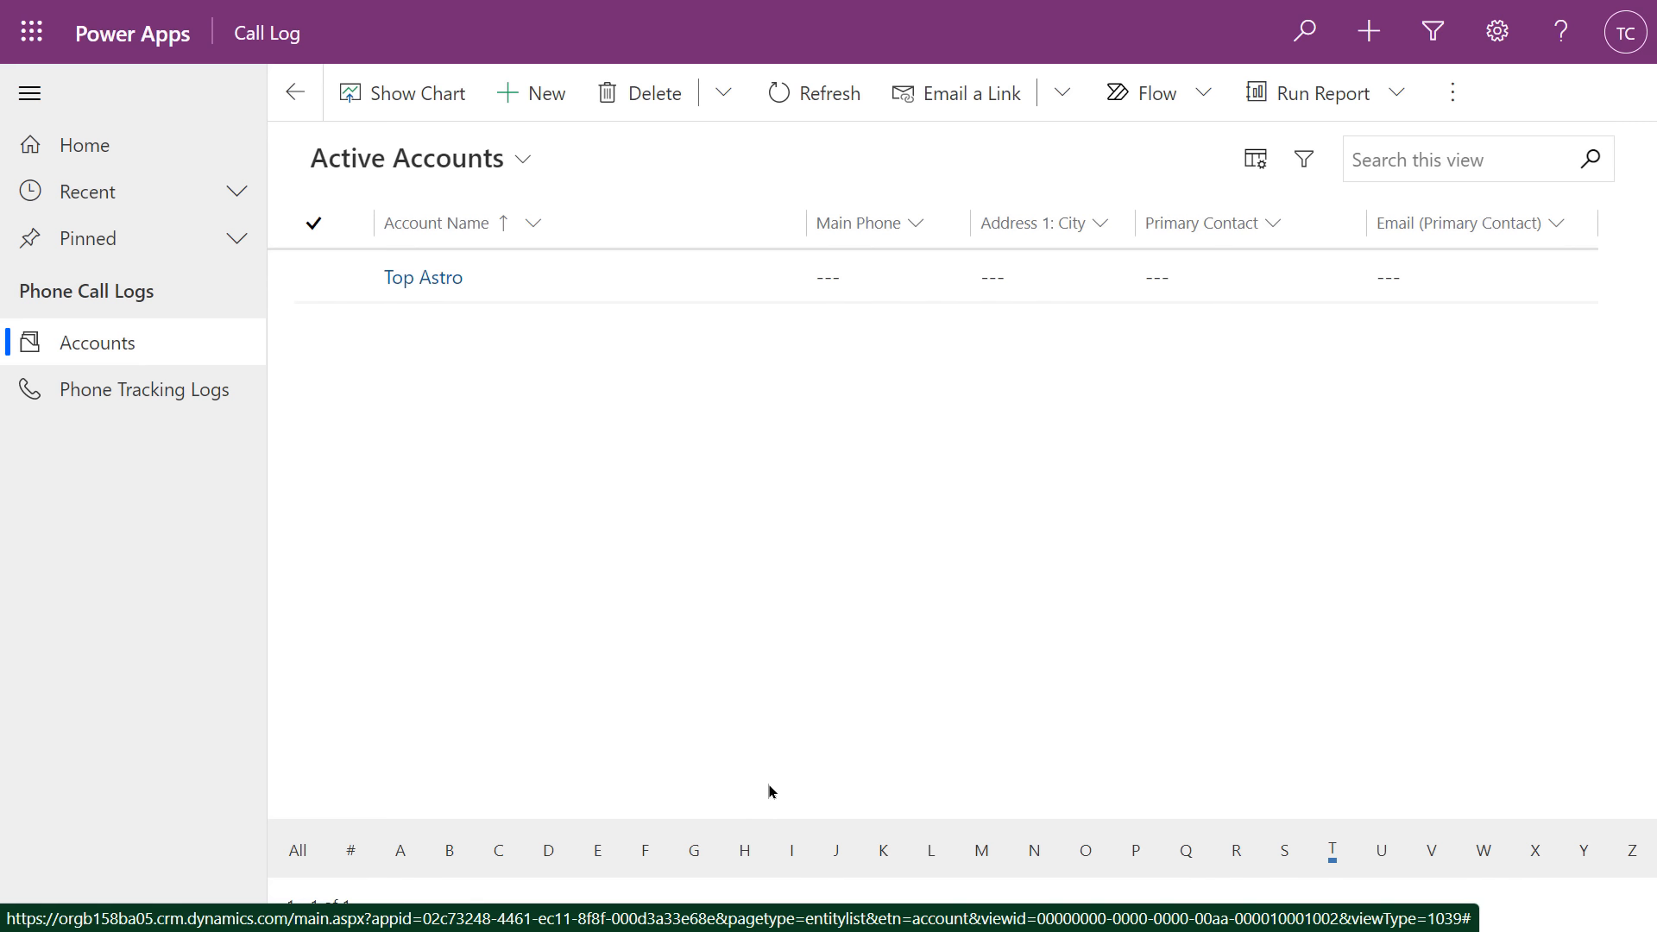
pyautogui.click(400, 853)
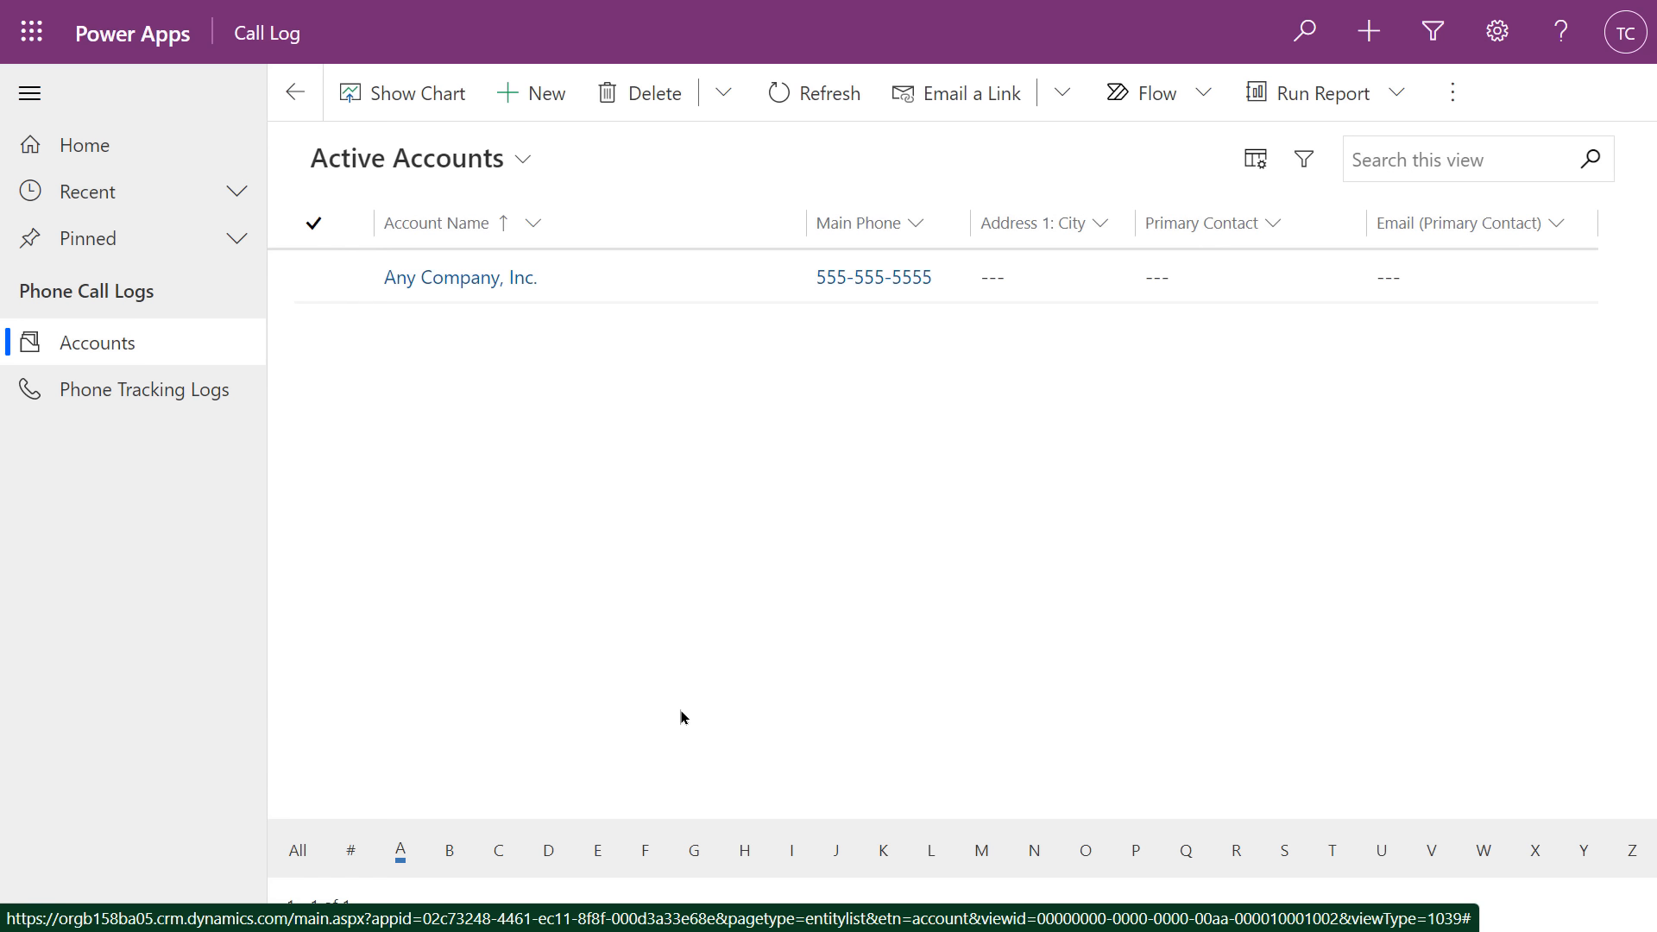
pyautogui.click(296, 852)
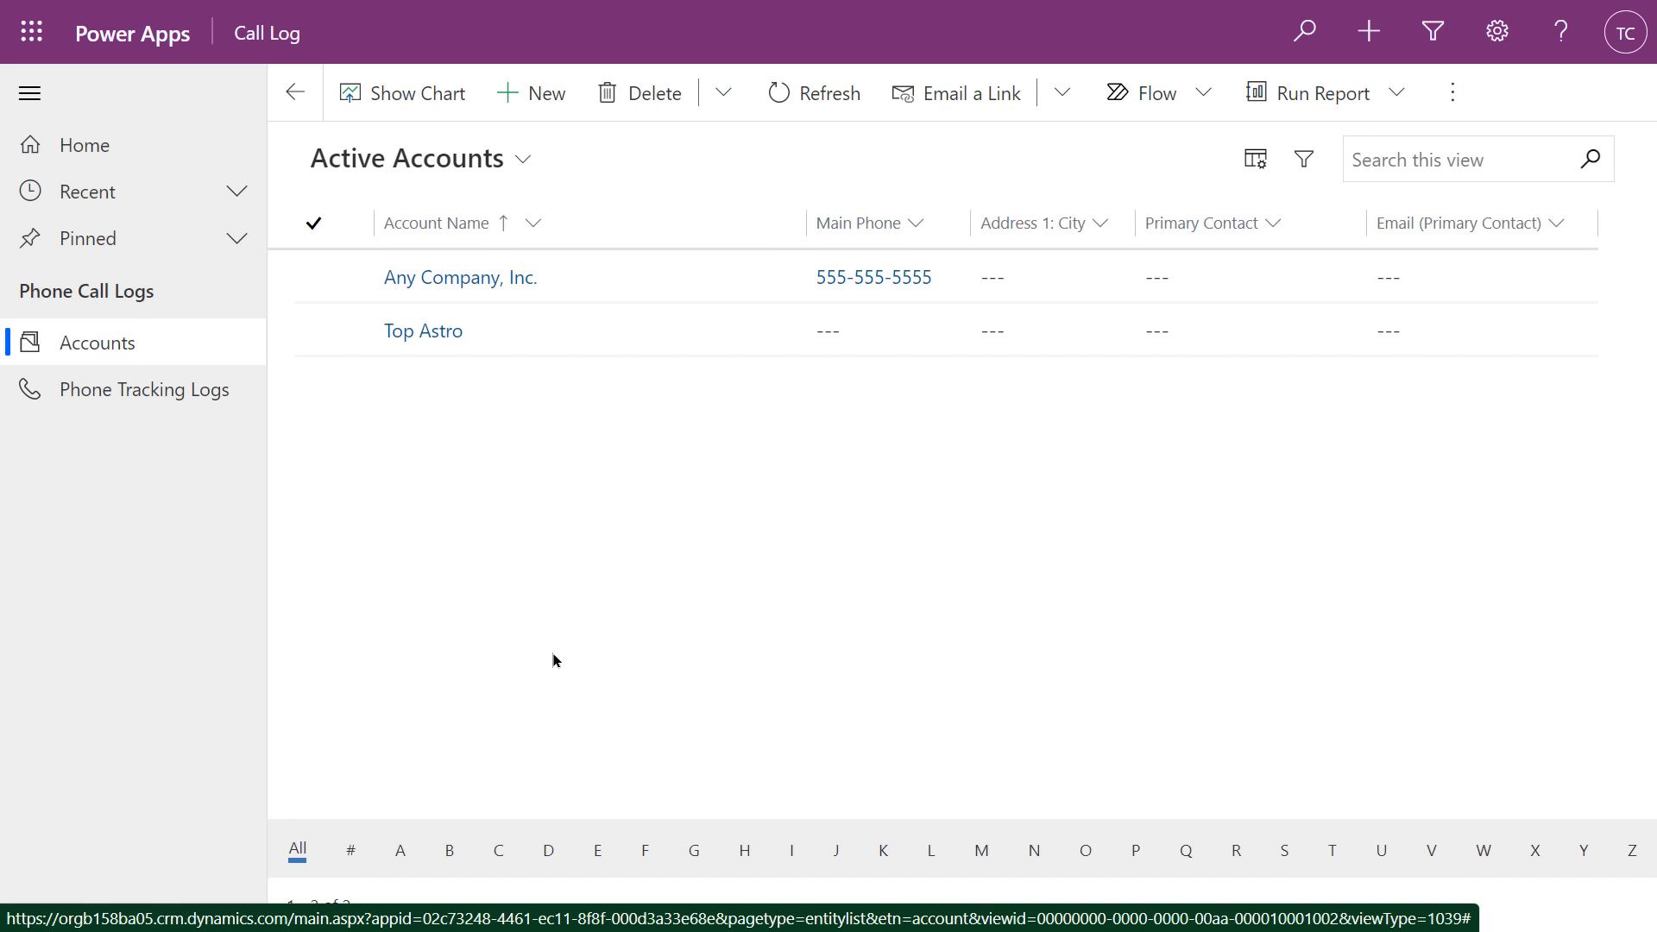
# - Open the Phone Tracking Logs and examine which other activities can be created there
pyautogui.click(123, 403)
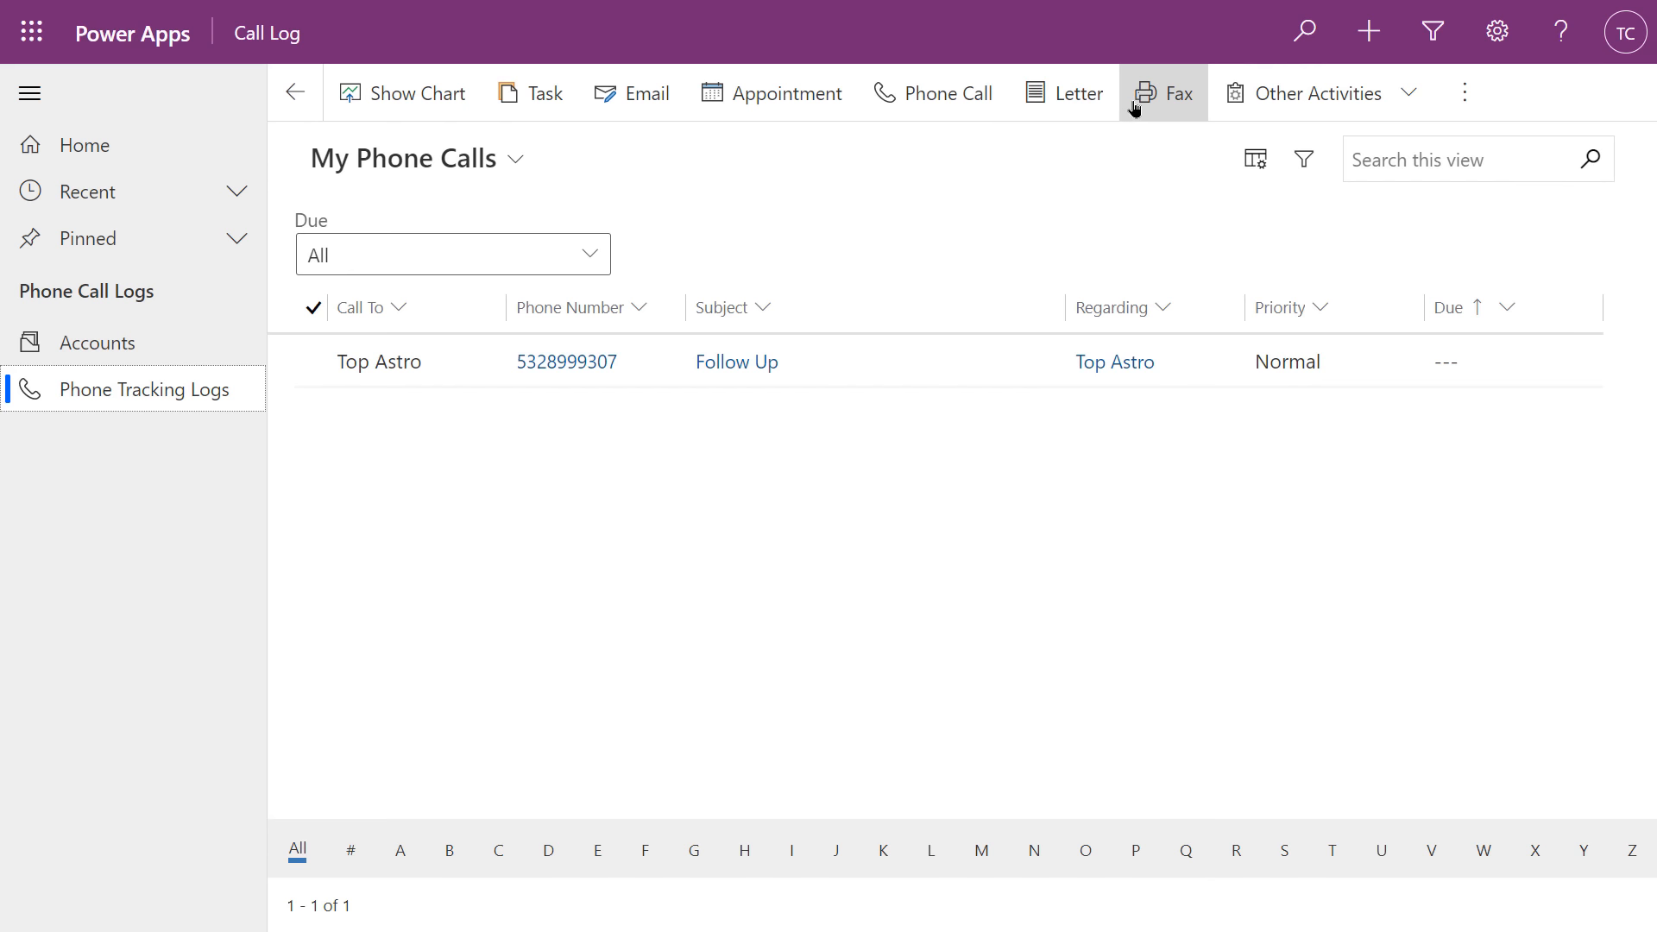
pyautogui.click(1407, 89)
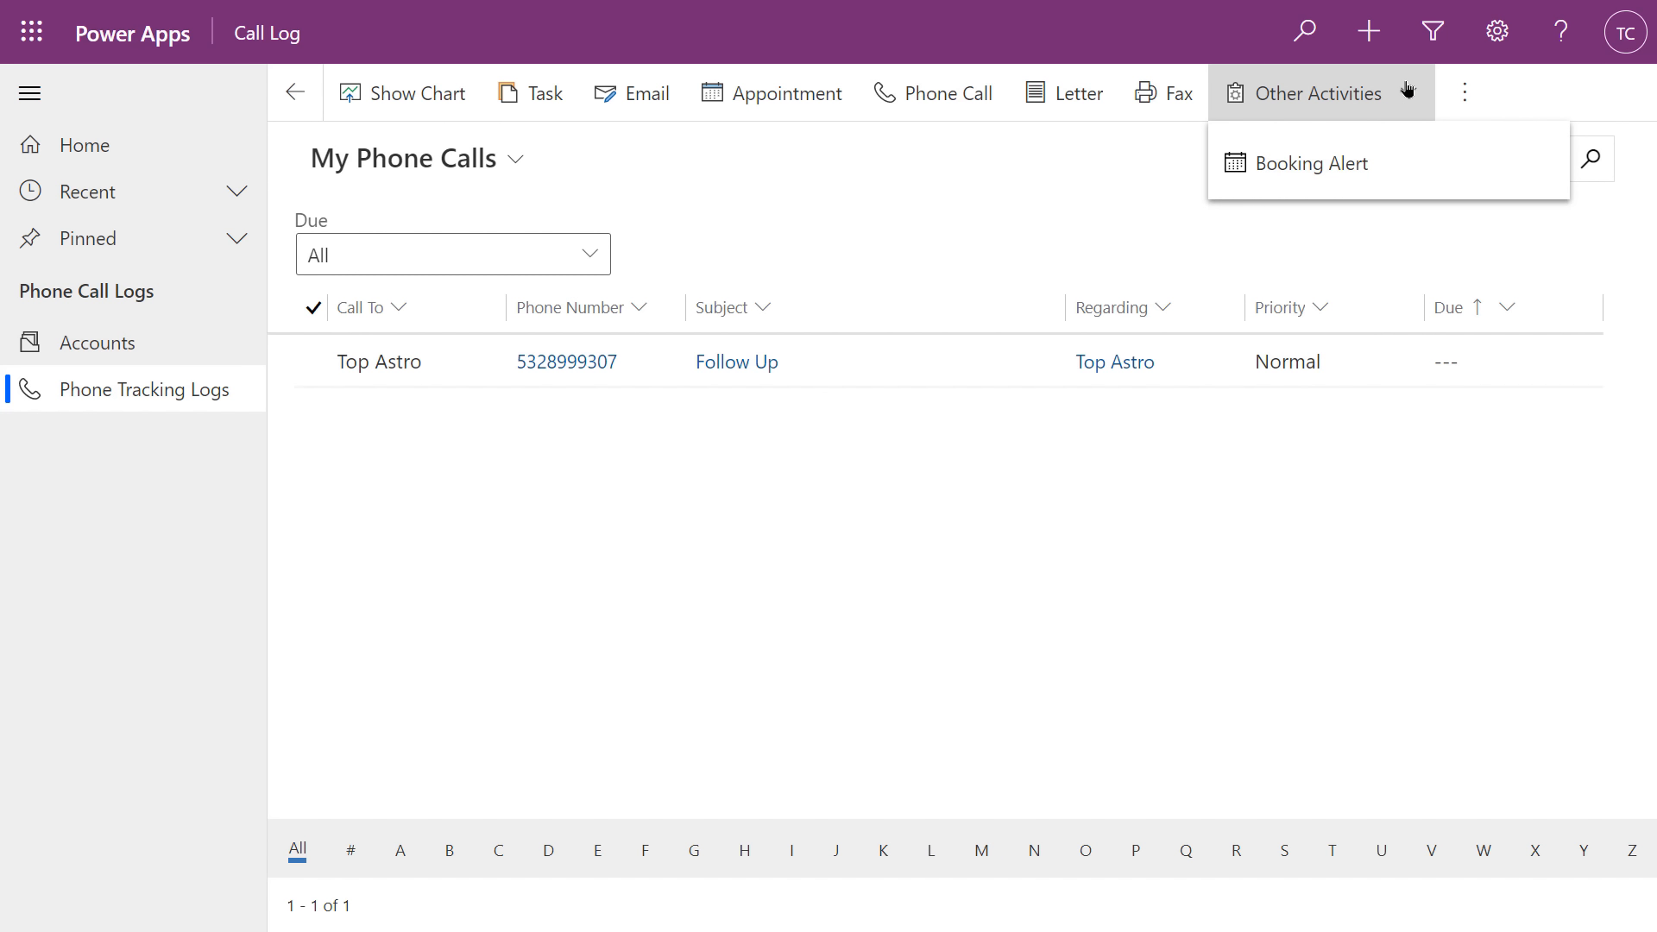
pyautogui.click(903, 157)
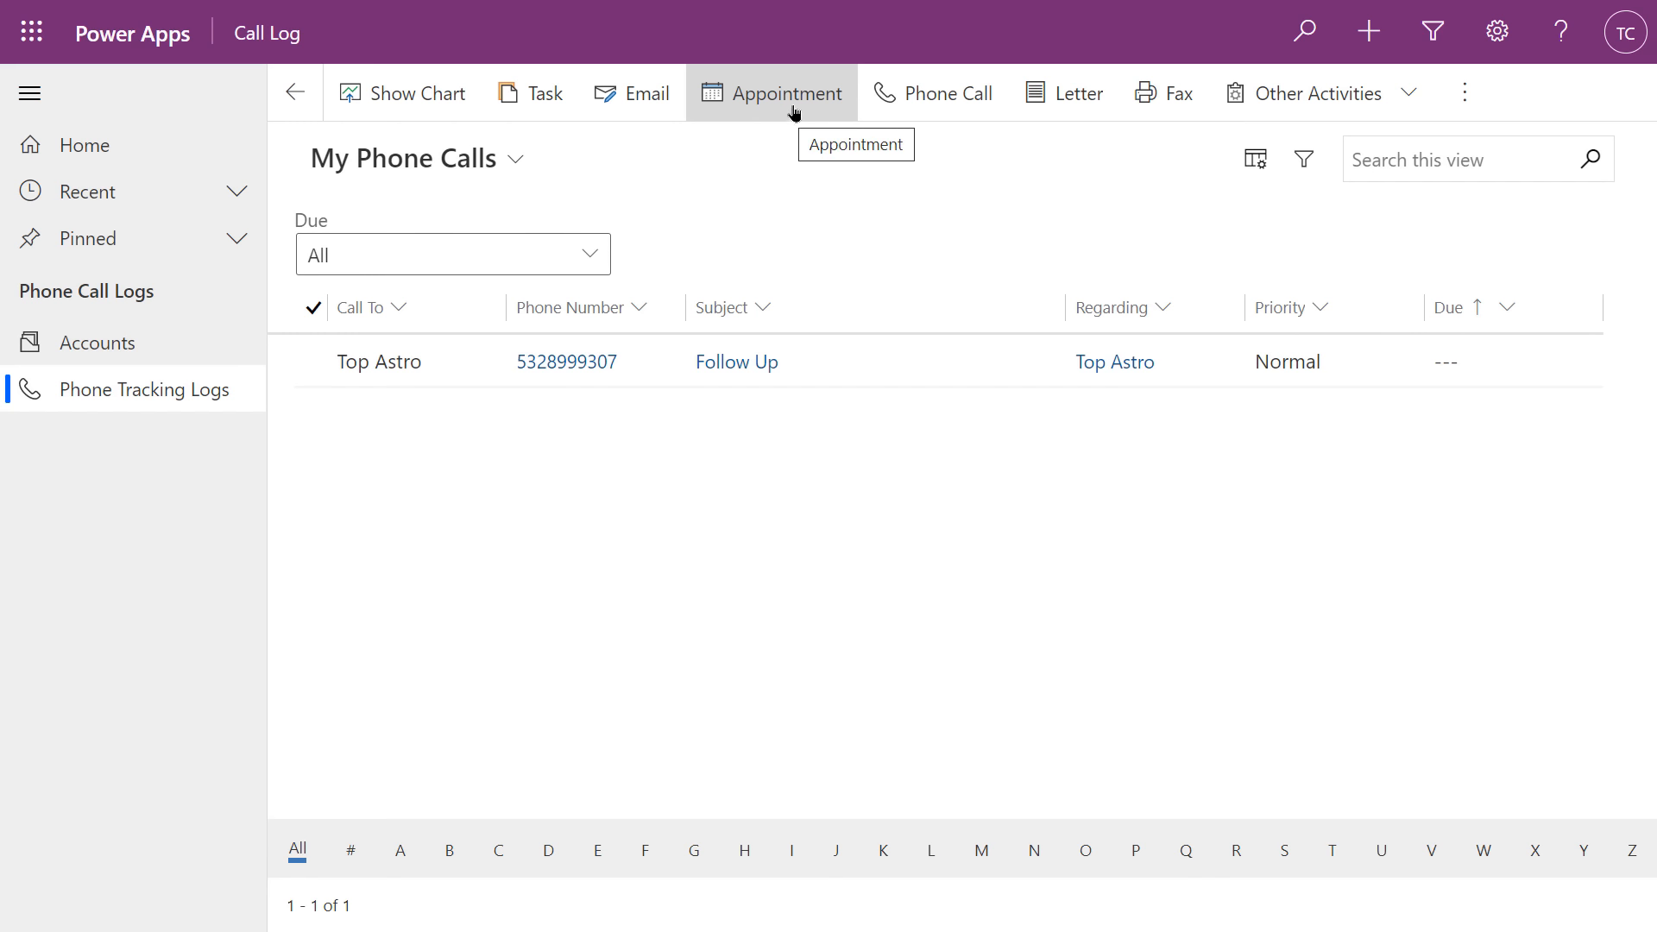
# - Create a phone call with the subject "Follow Up for Product Development" and set Any Company, Inc. as the Call To record
pyautogui.click(918, 102)
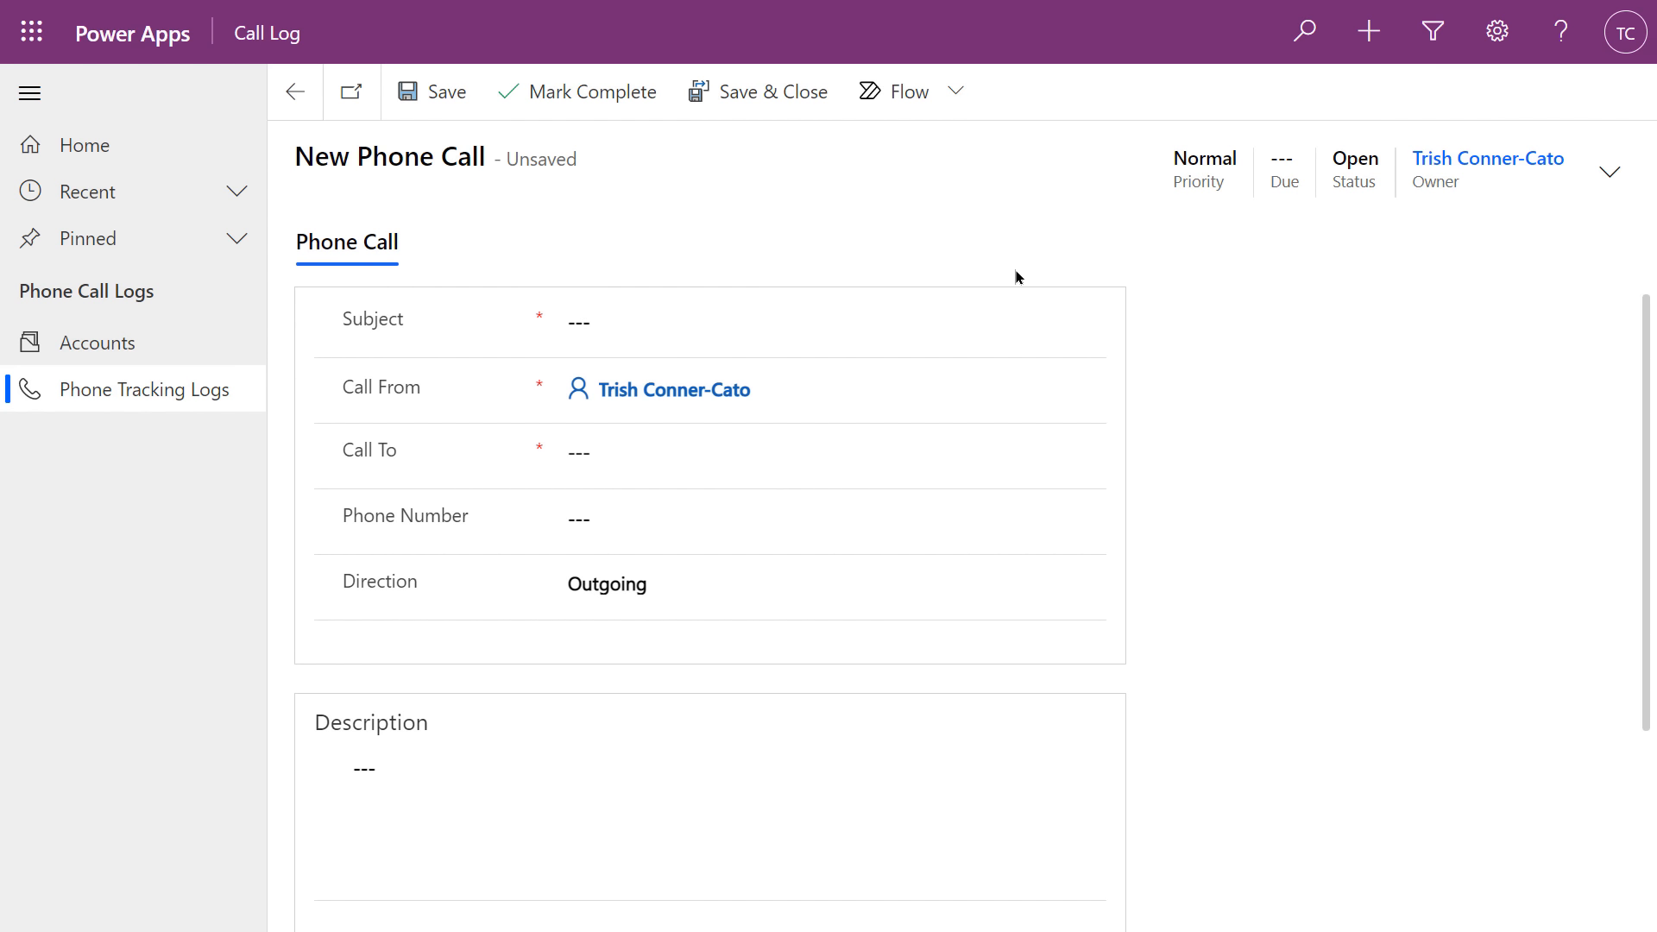
pyautogui.click(597, 320)
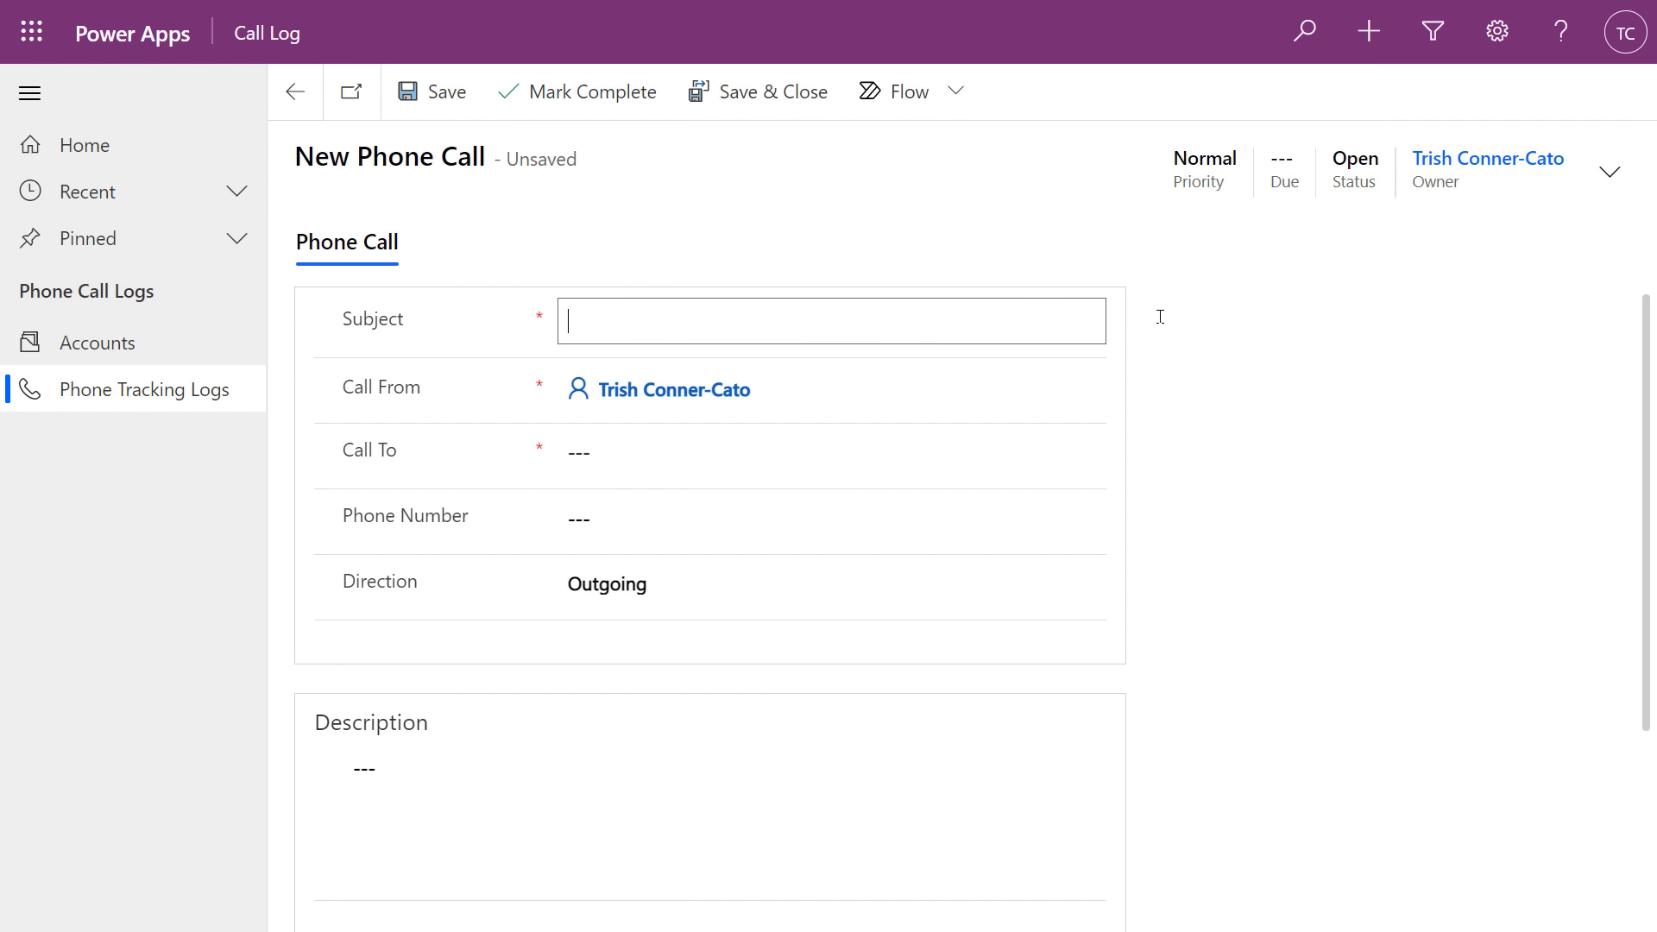
pyautogui.write('Follow Up for Produc')
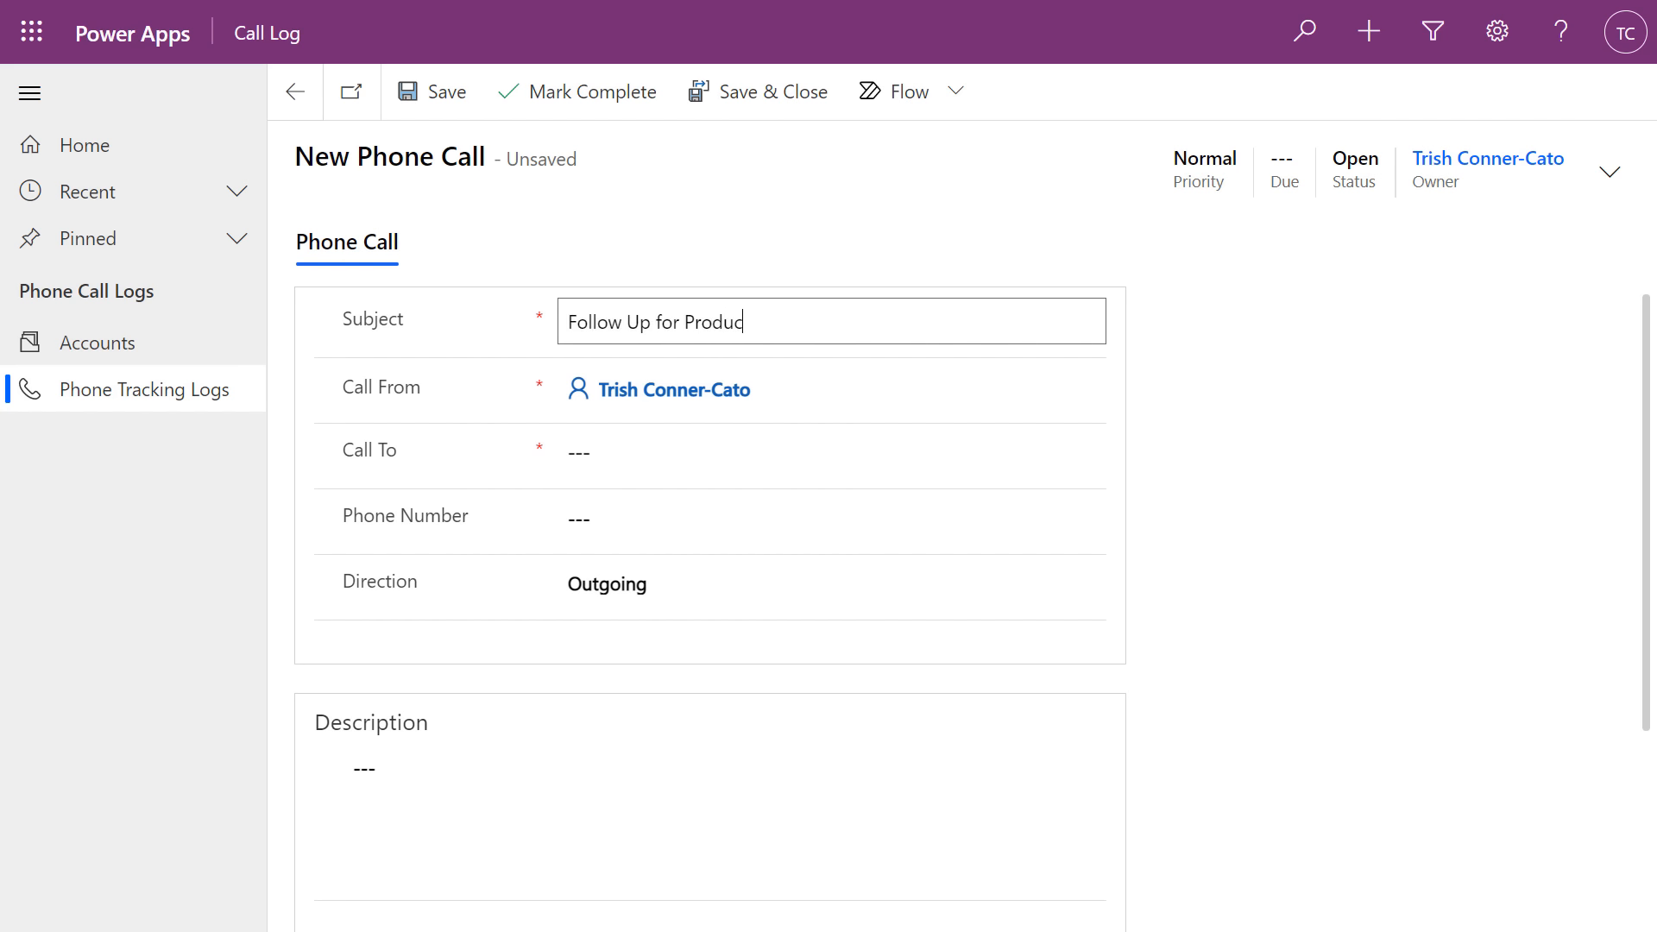
pyautogui.write('t Development')
pyautogui.click(561, 452)
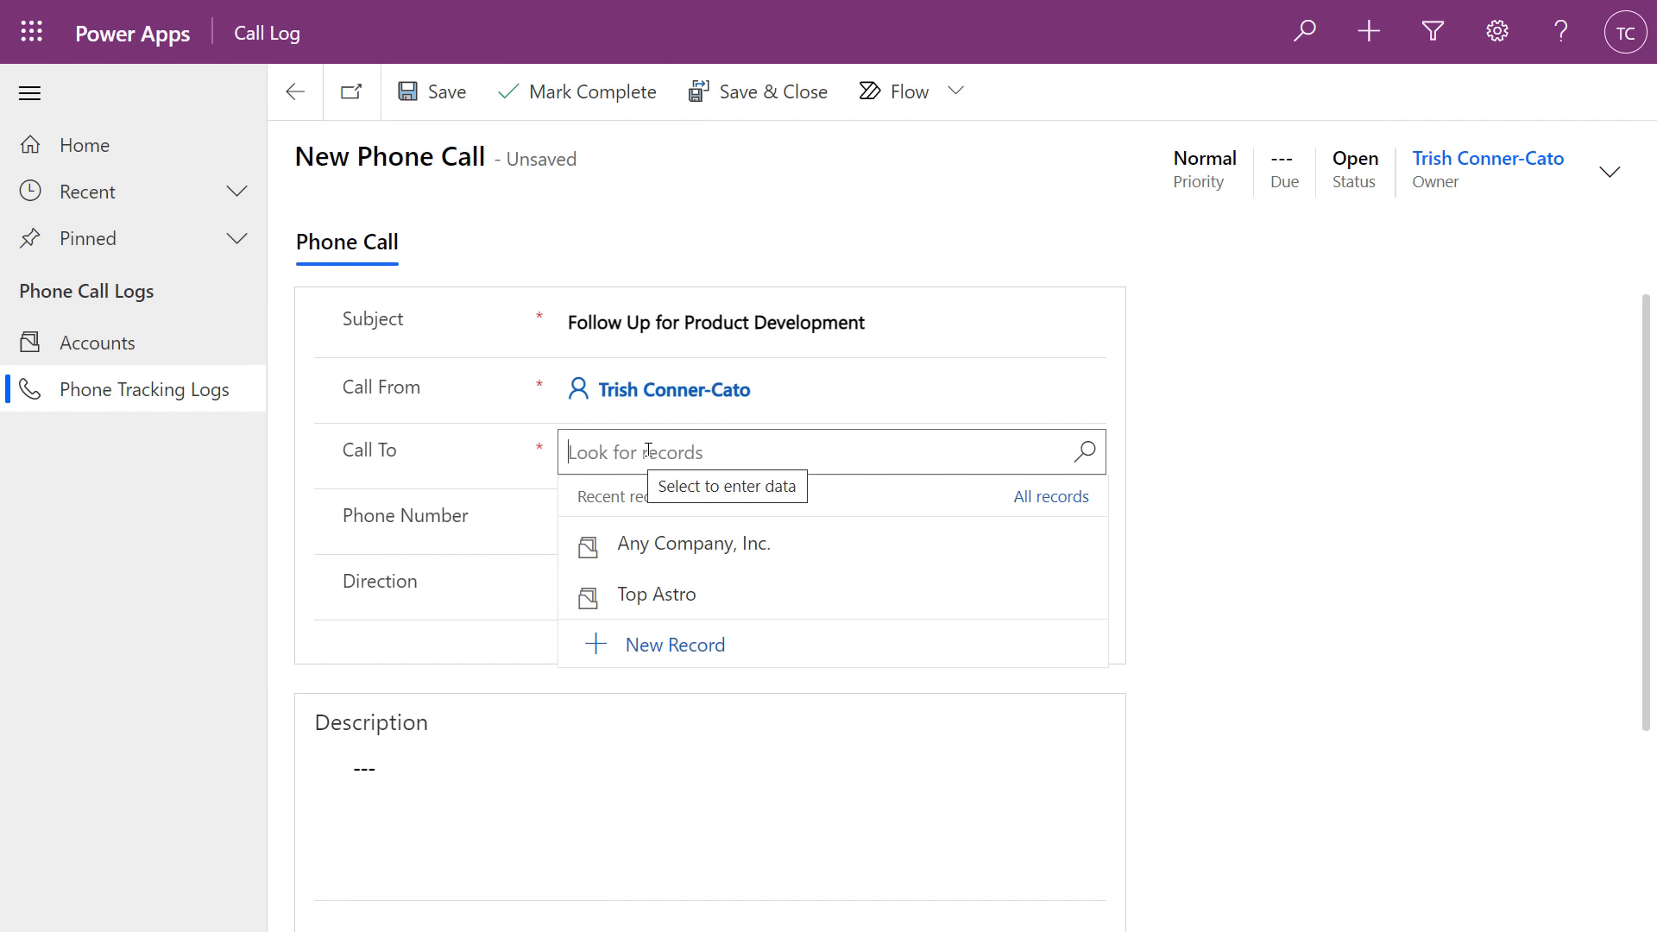
pyautogui.click(635, 548)
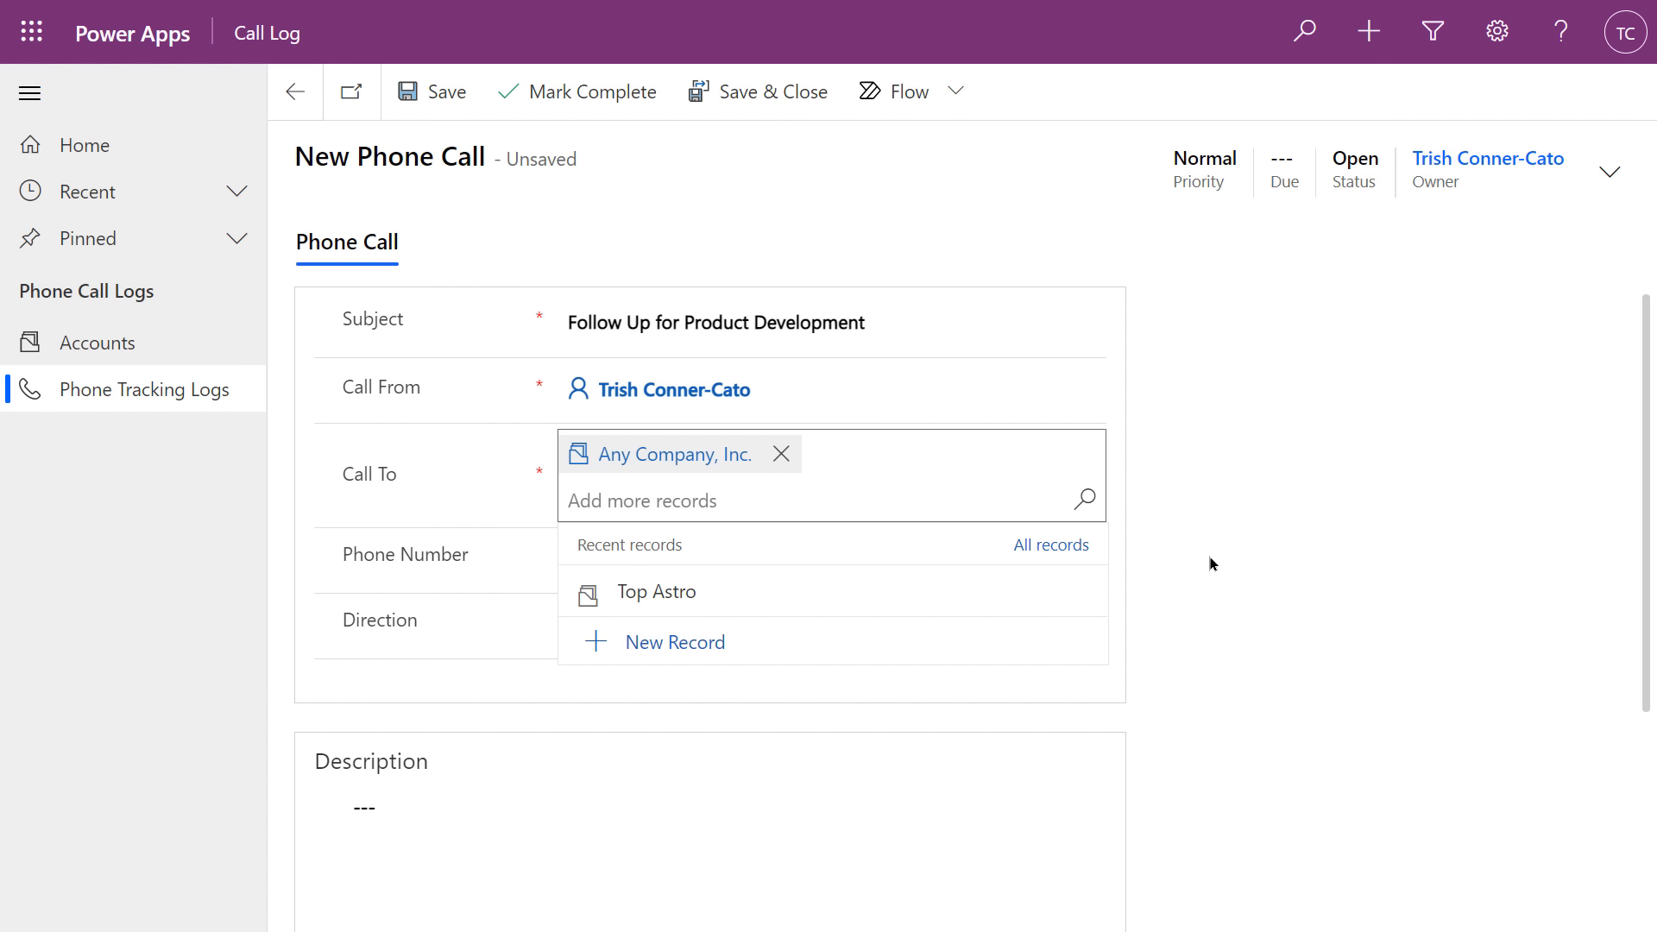
pyautogui.click(470, 578)
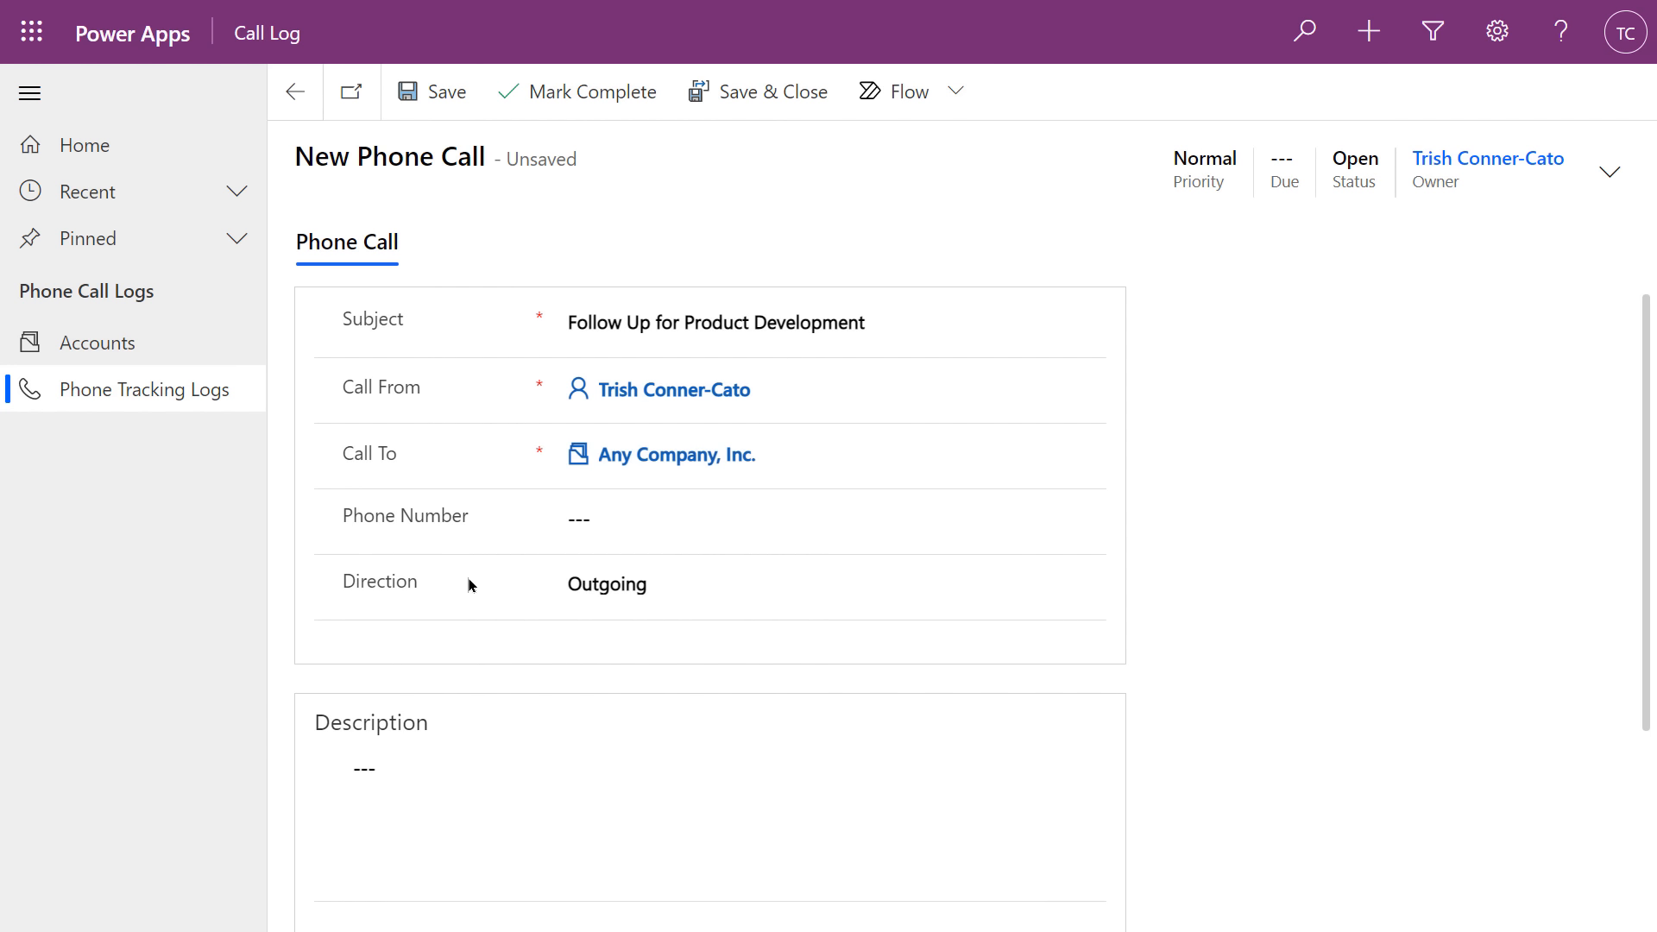
# - Enter the company's phone number on the phone call and keep the direction as Outgoing
pyautogui.click(578, 509)
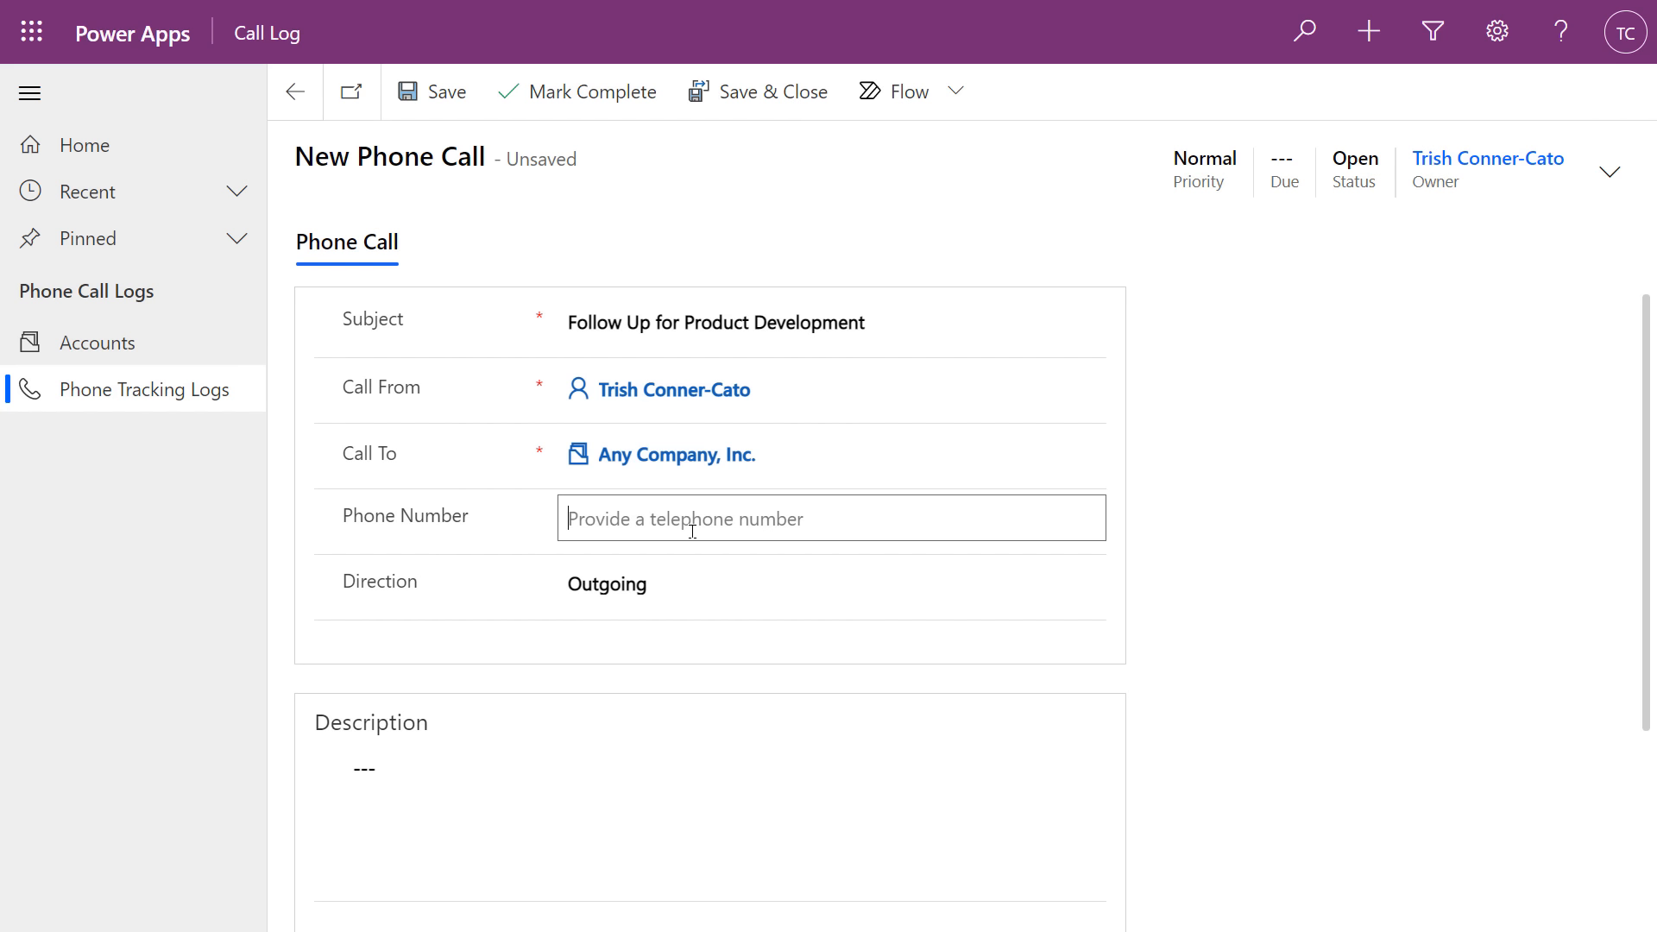
pyautogui.write('777')
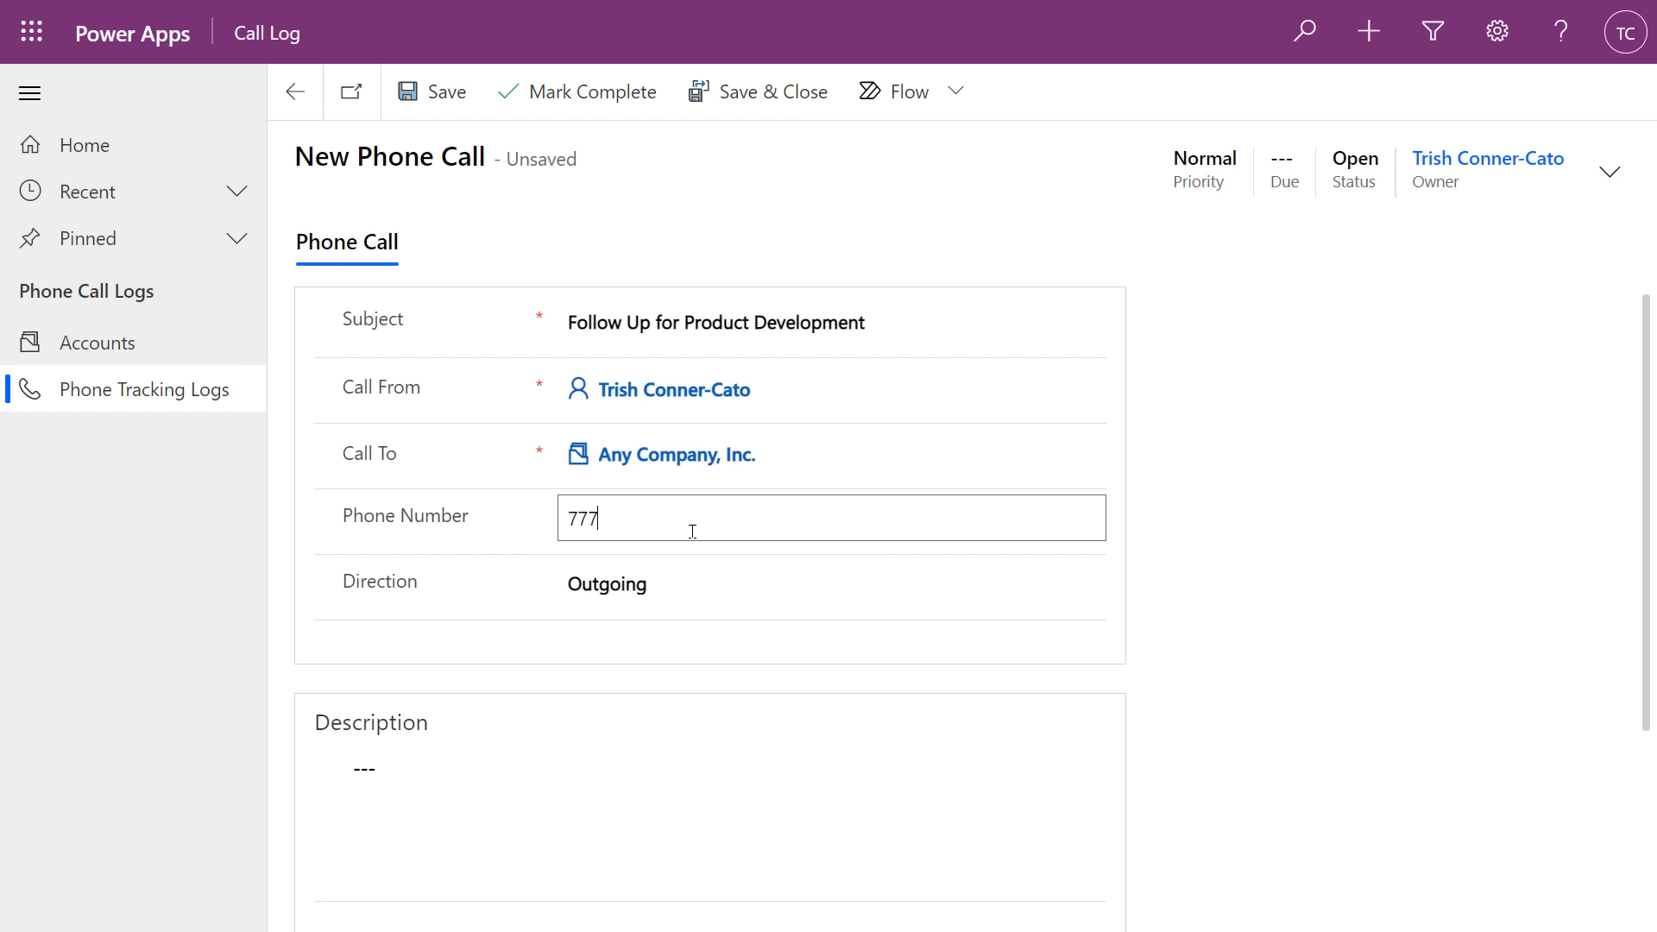
pyautogui.write('-777-7777')
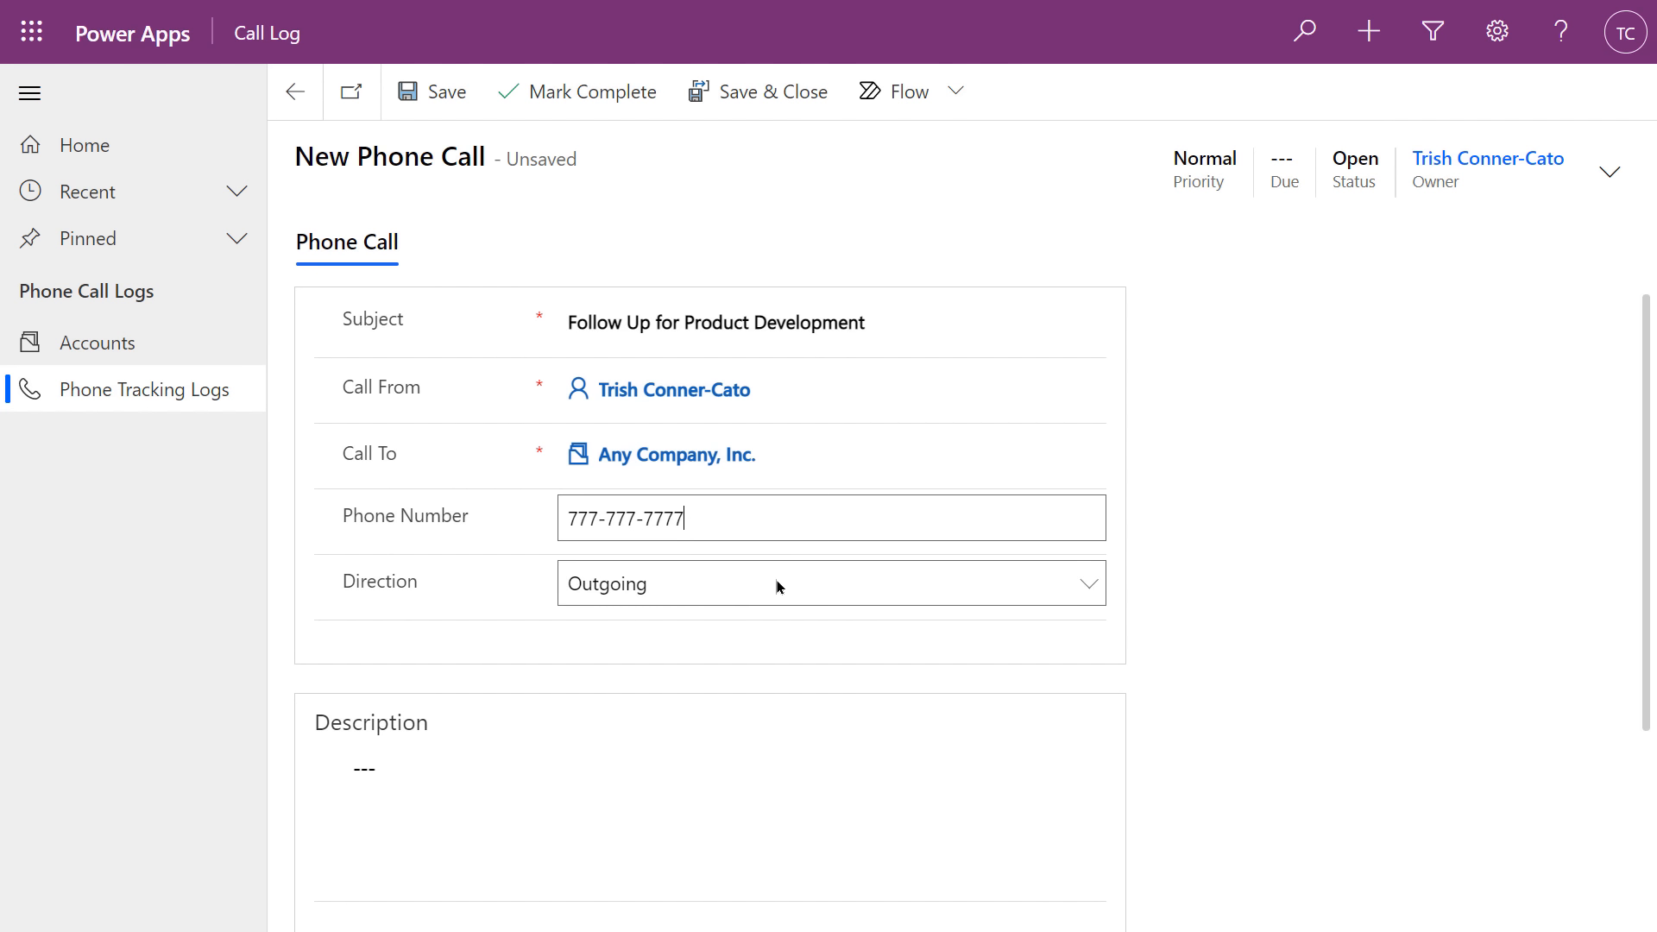
pyautogui.click(1096, 586)
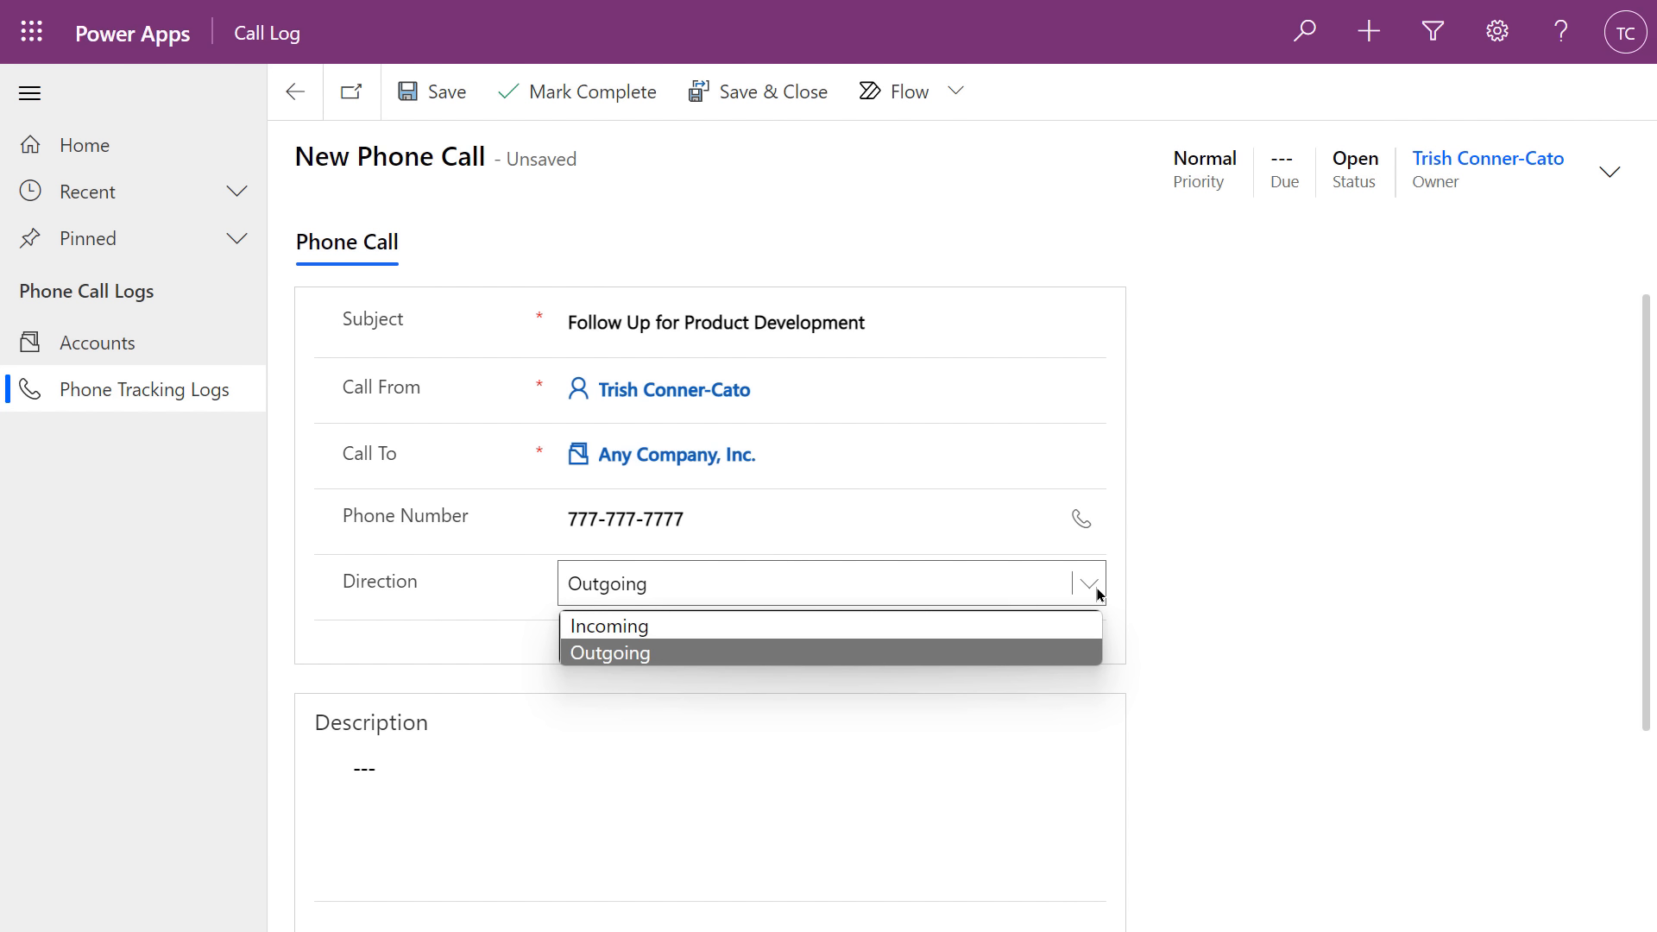
pyautogui.click(1097, 593)
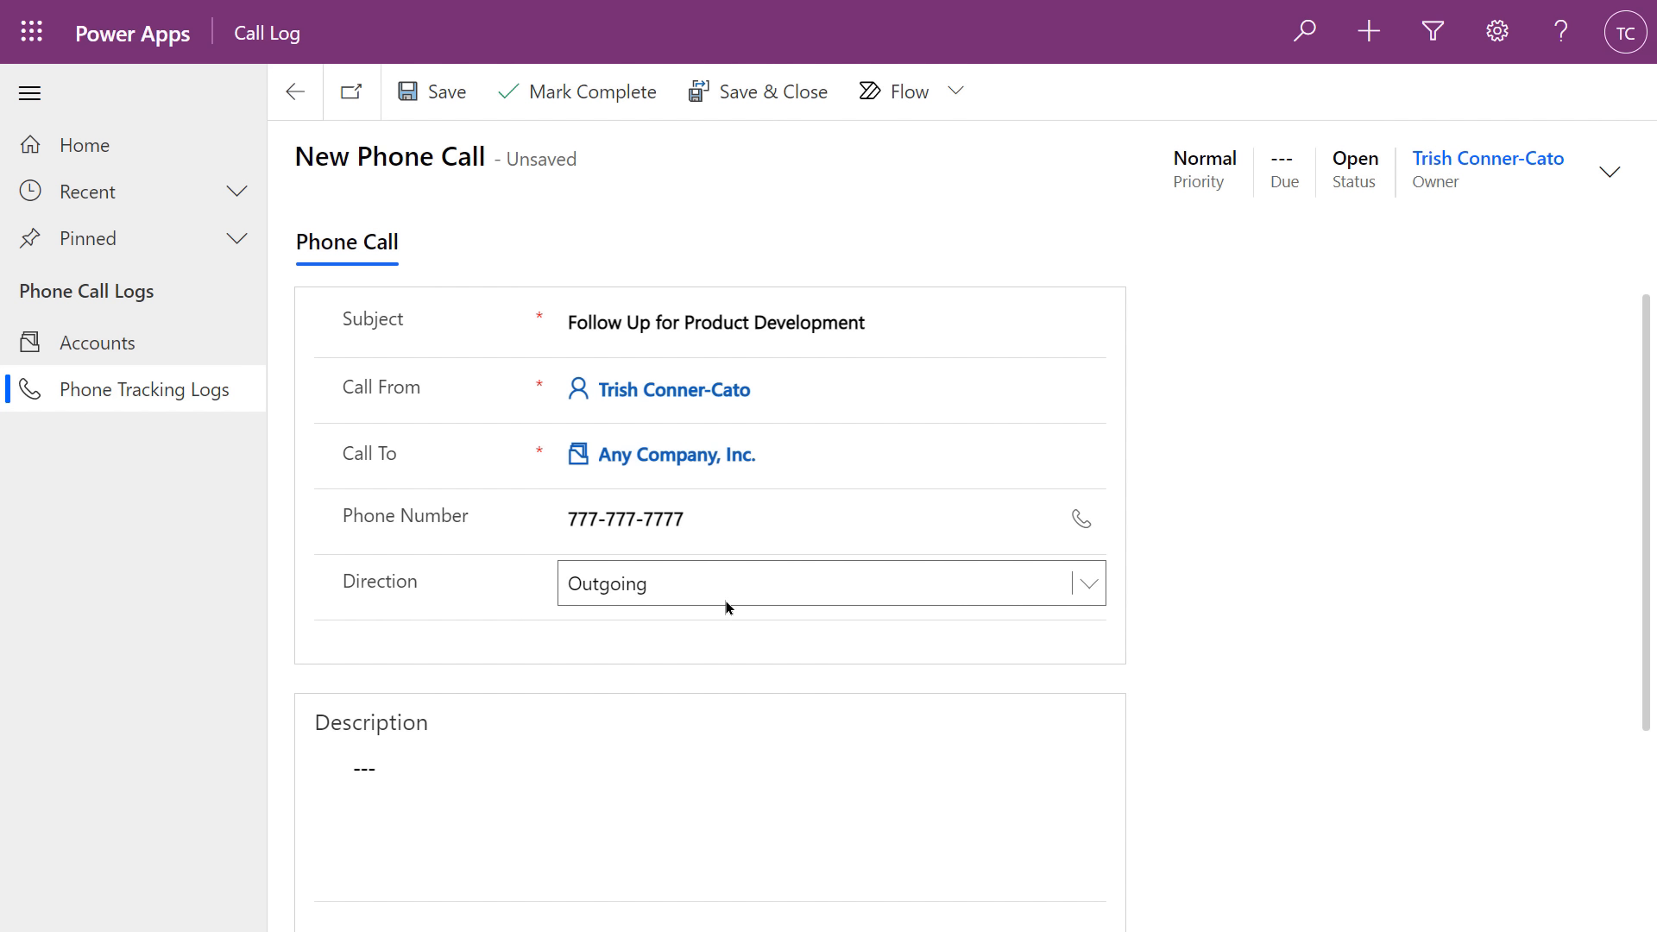
# - Enter the description "Product Development meeting will be in early January 2022." and leave the Regarding field empty
pyautogui.scroll(-1, 724, 607)
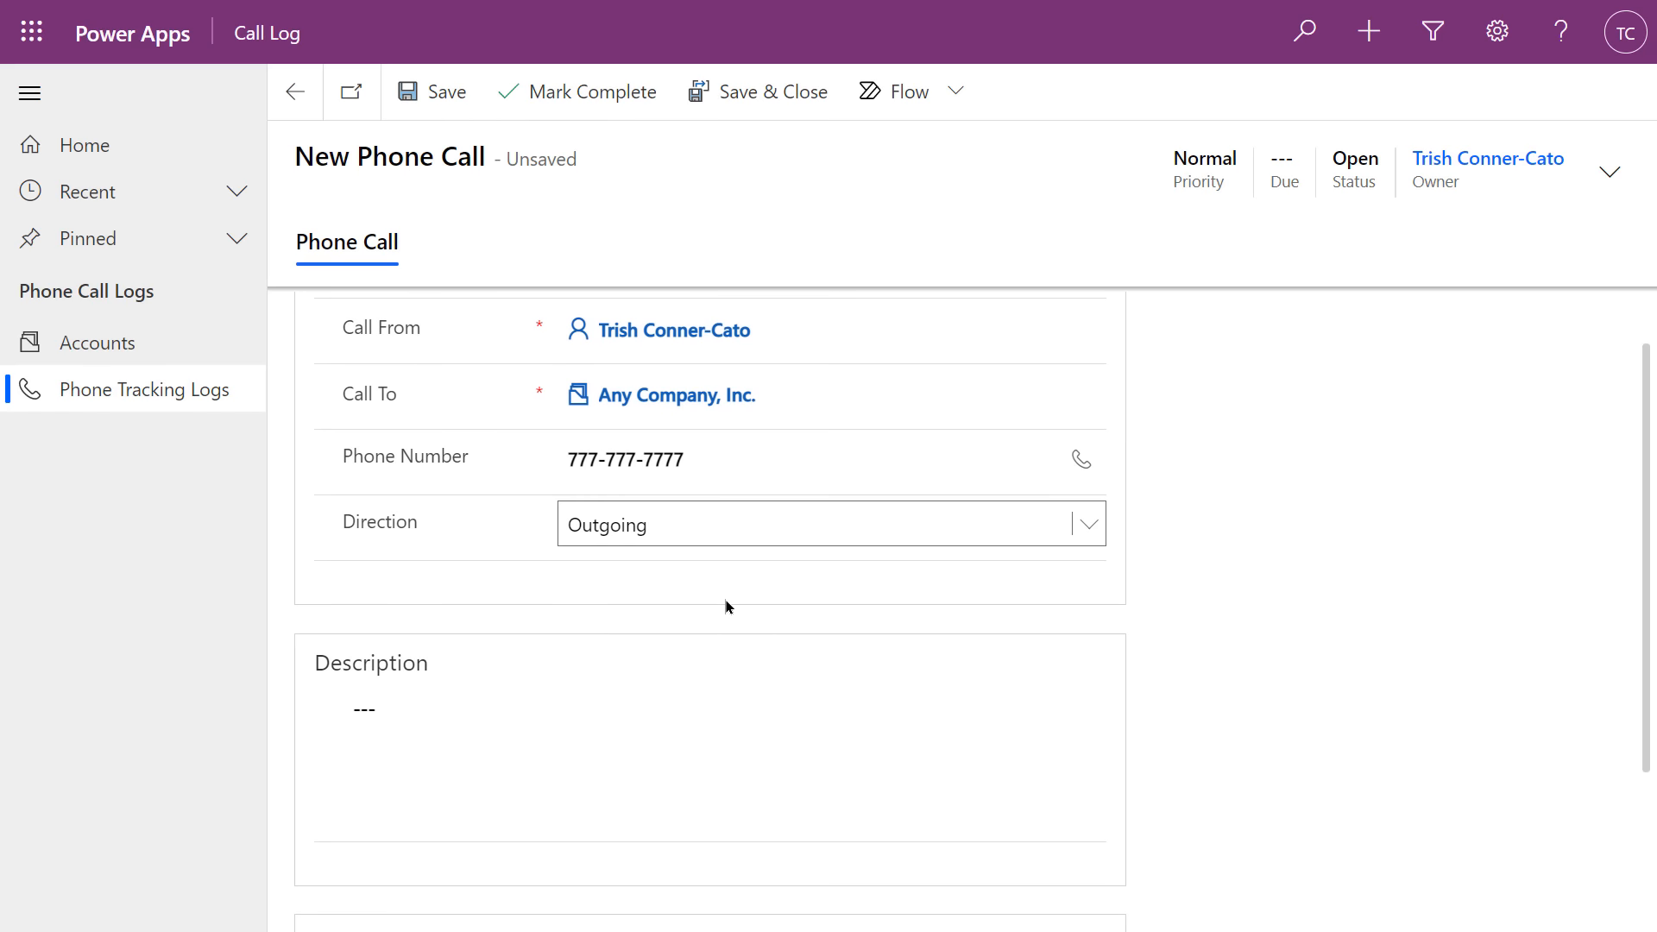
pyautogui.scroll(1, 725, 607)
pyautogui.scroll(-3, 723, 599)
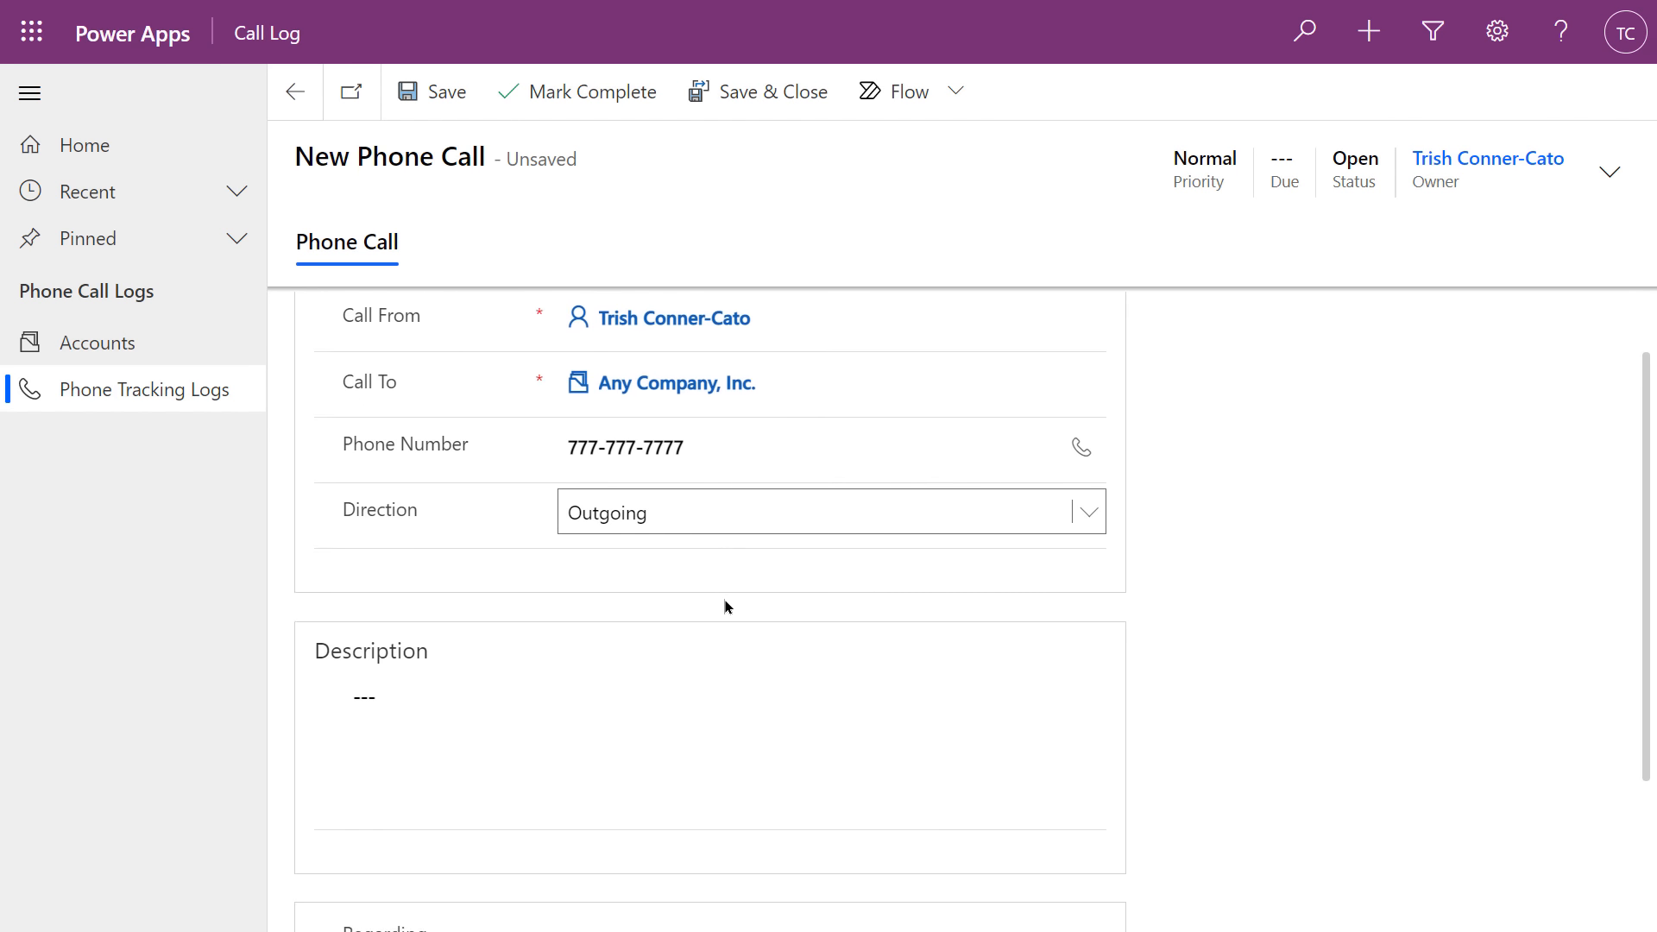
pyautogui.scroll(-1, 717, 596)
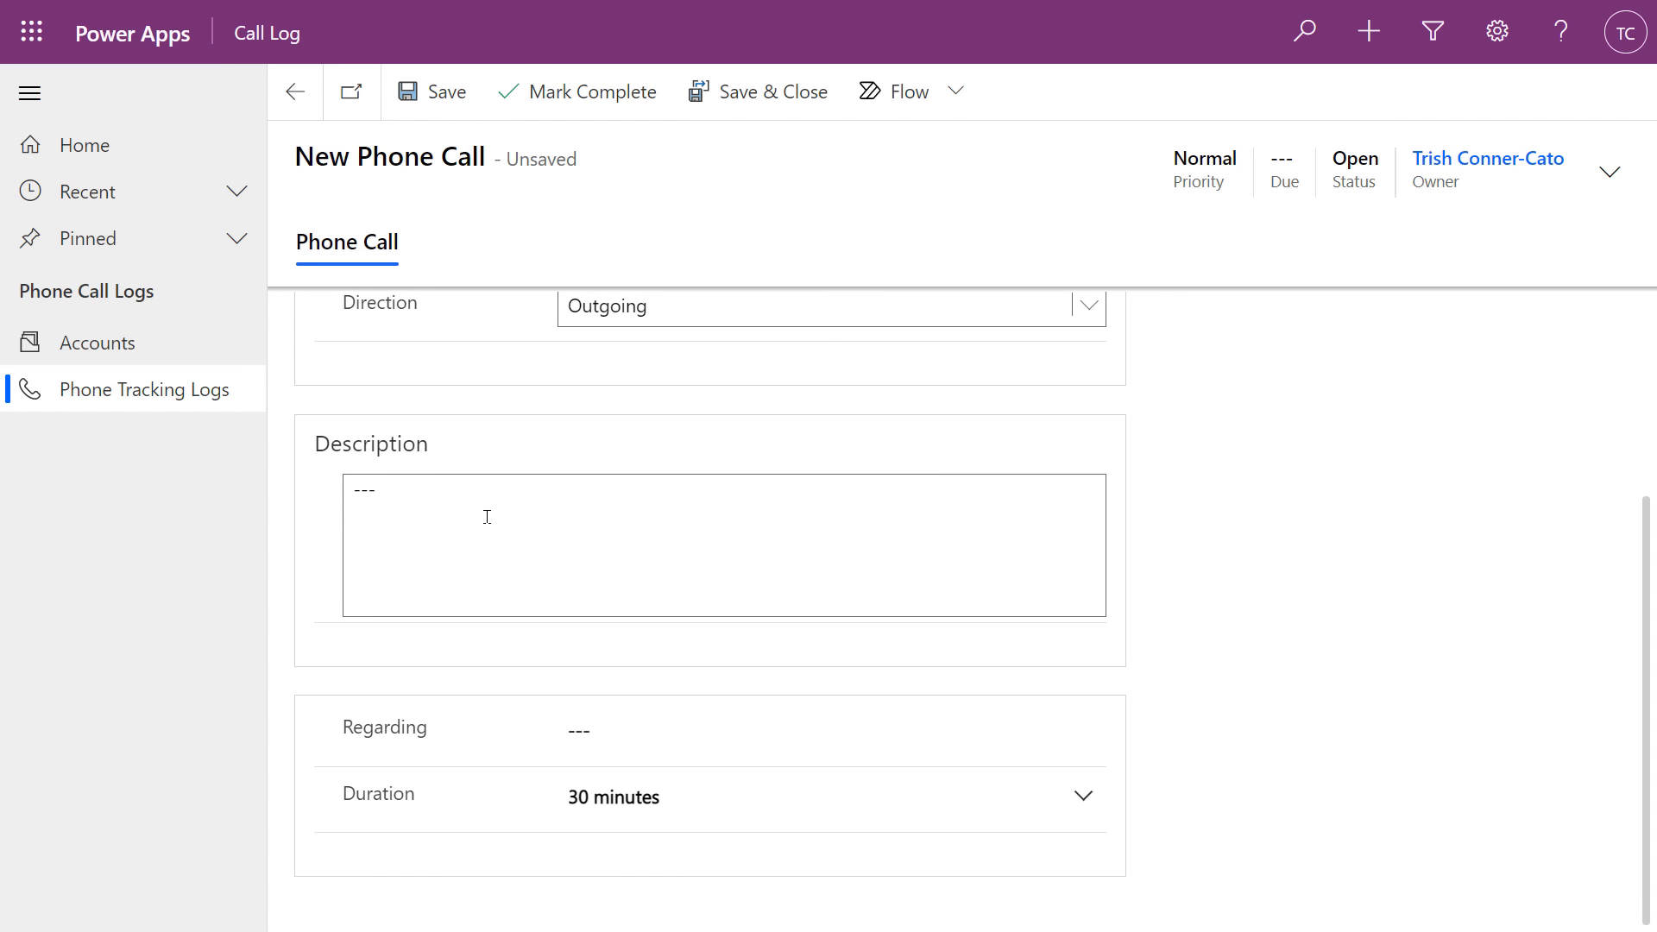
pyautogui.click(705, 727)
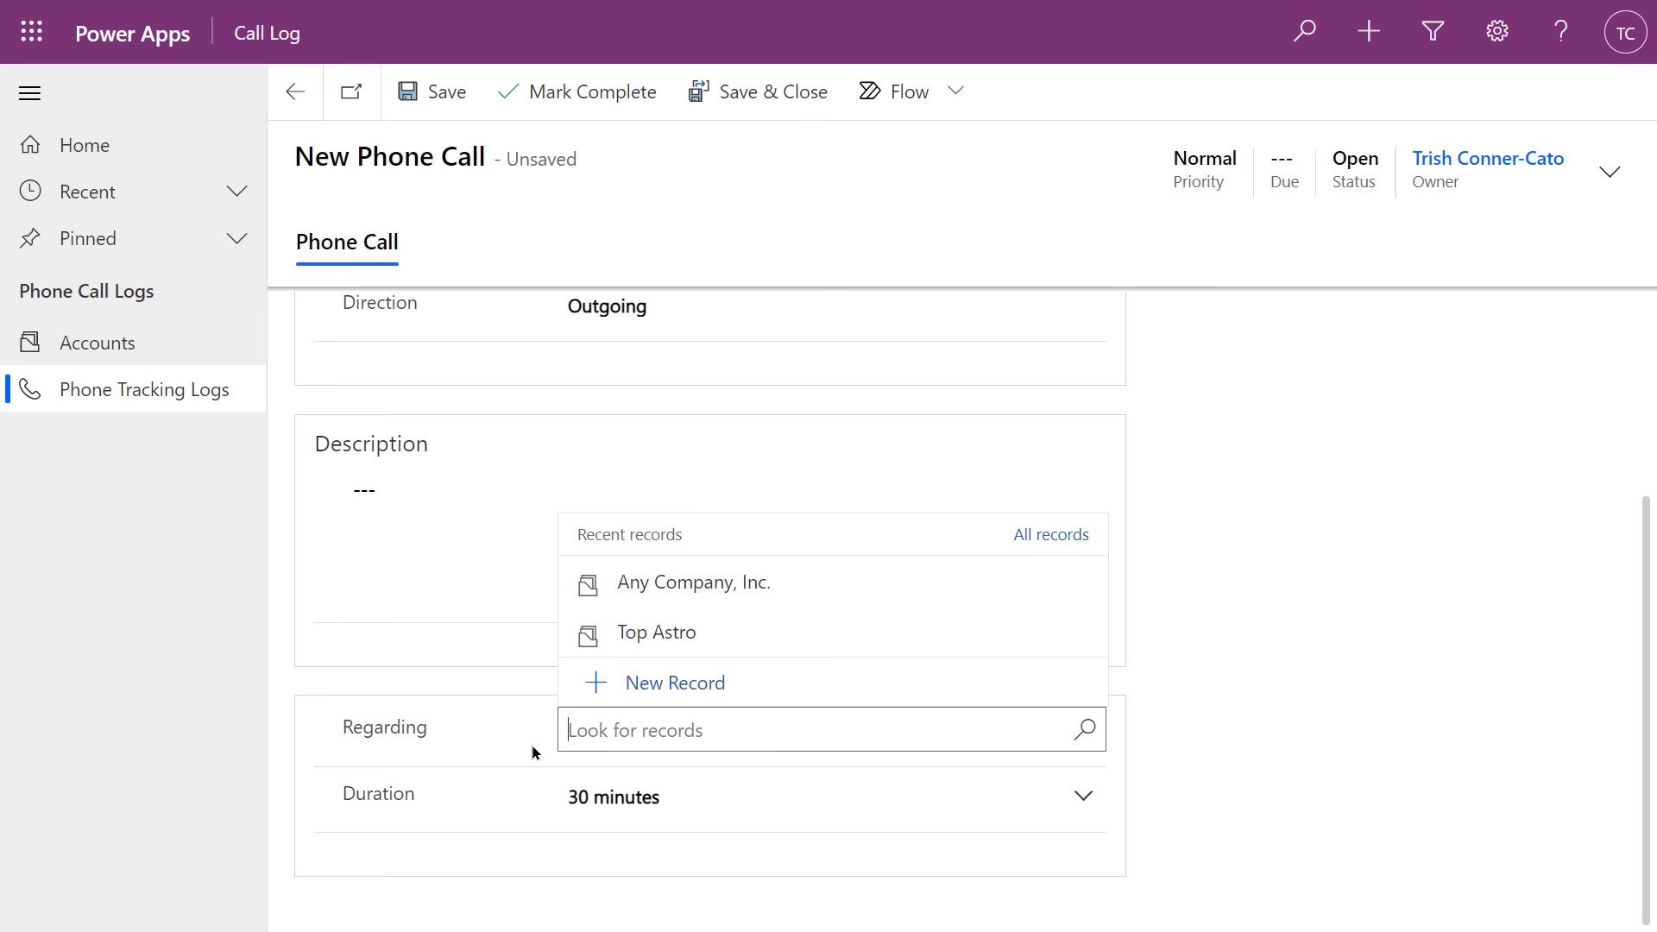
pyautogui.click(378, 520)
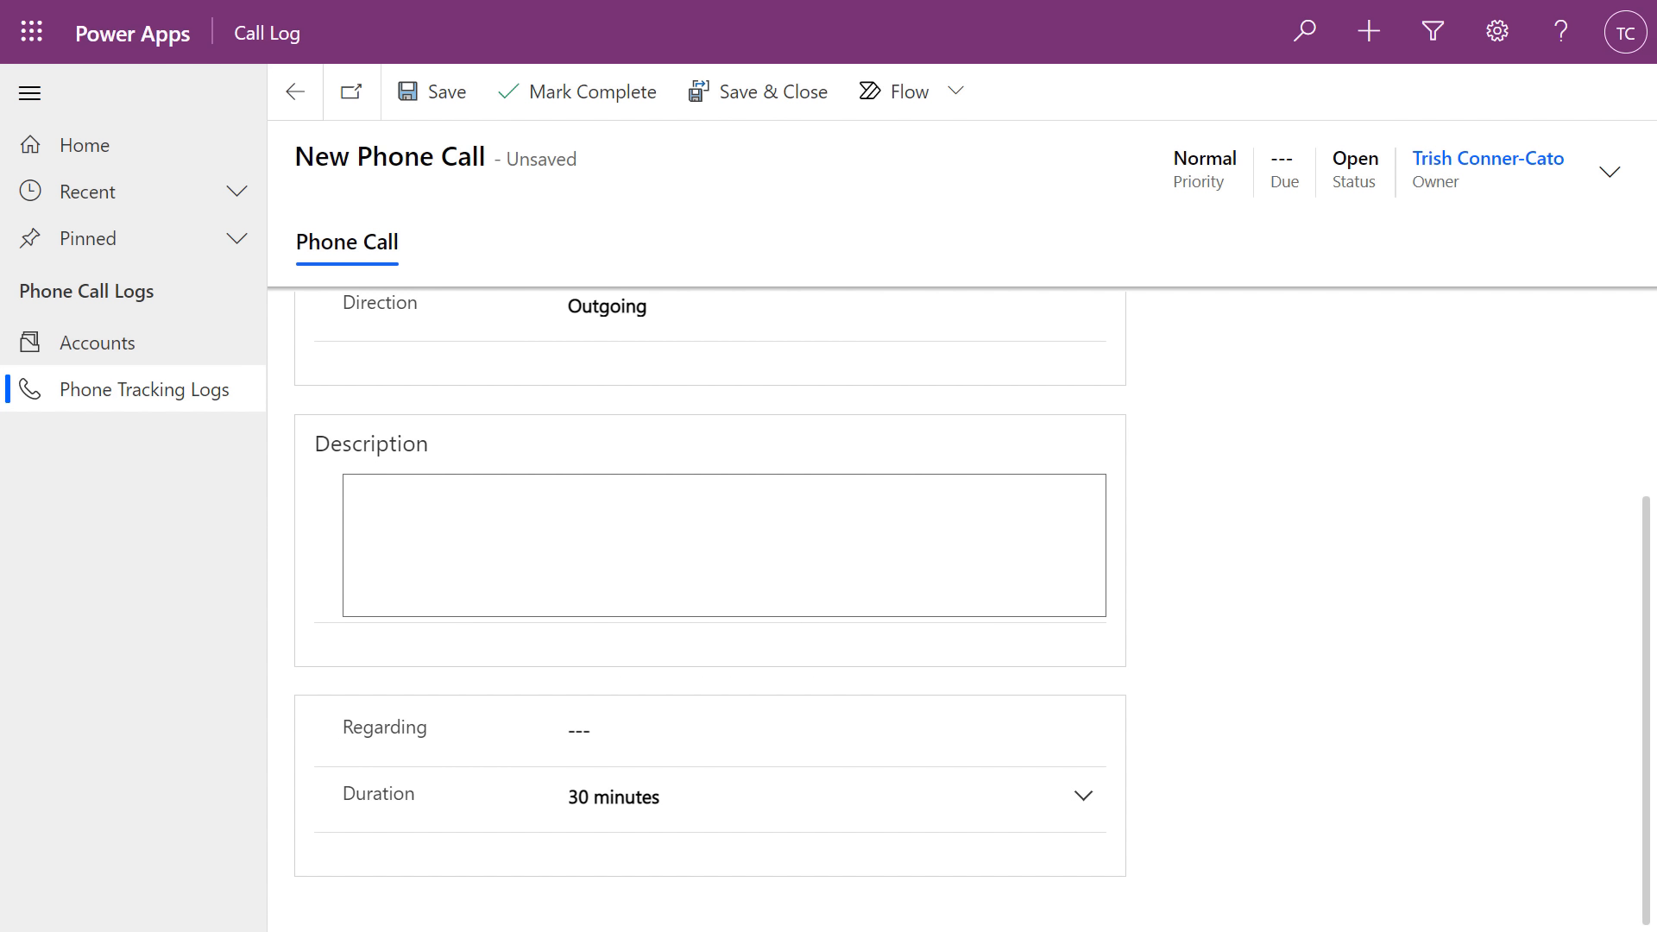
pyautogui.write('Product Develpopment me')
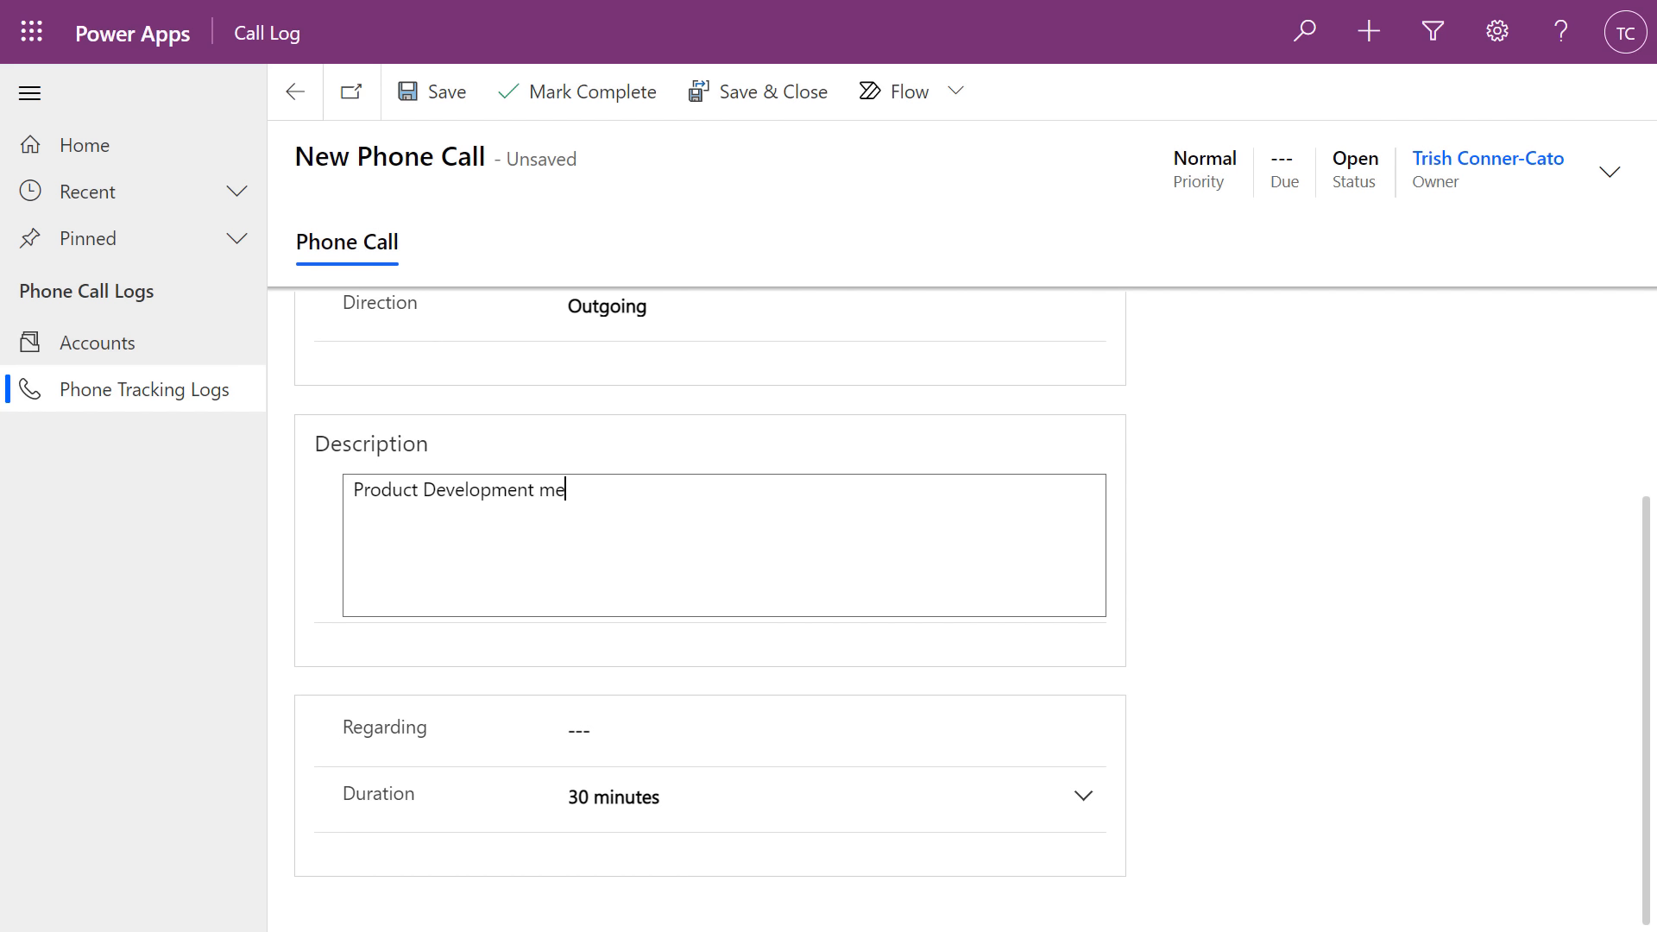
pyautogui.write('eting will be in early January 2022')
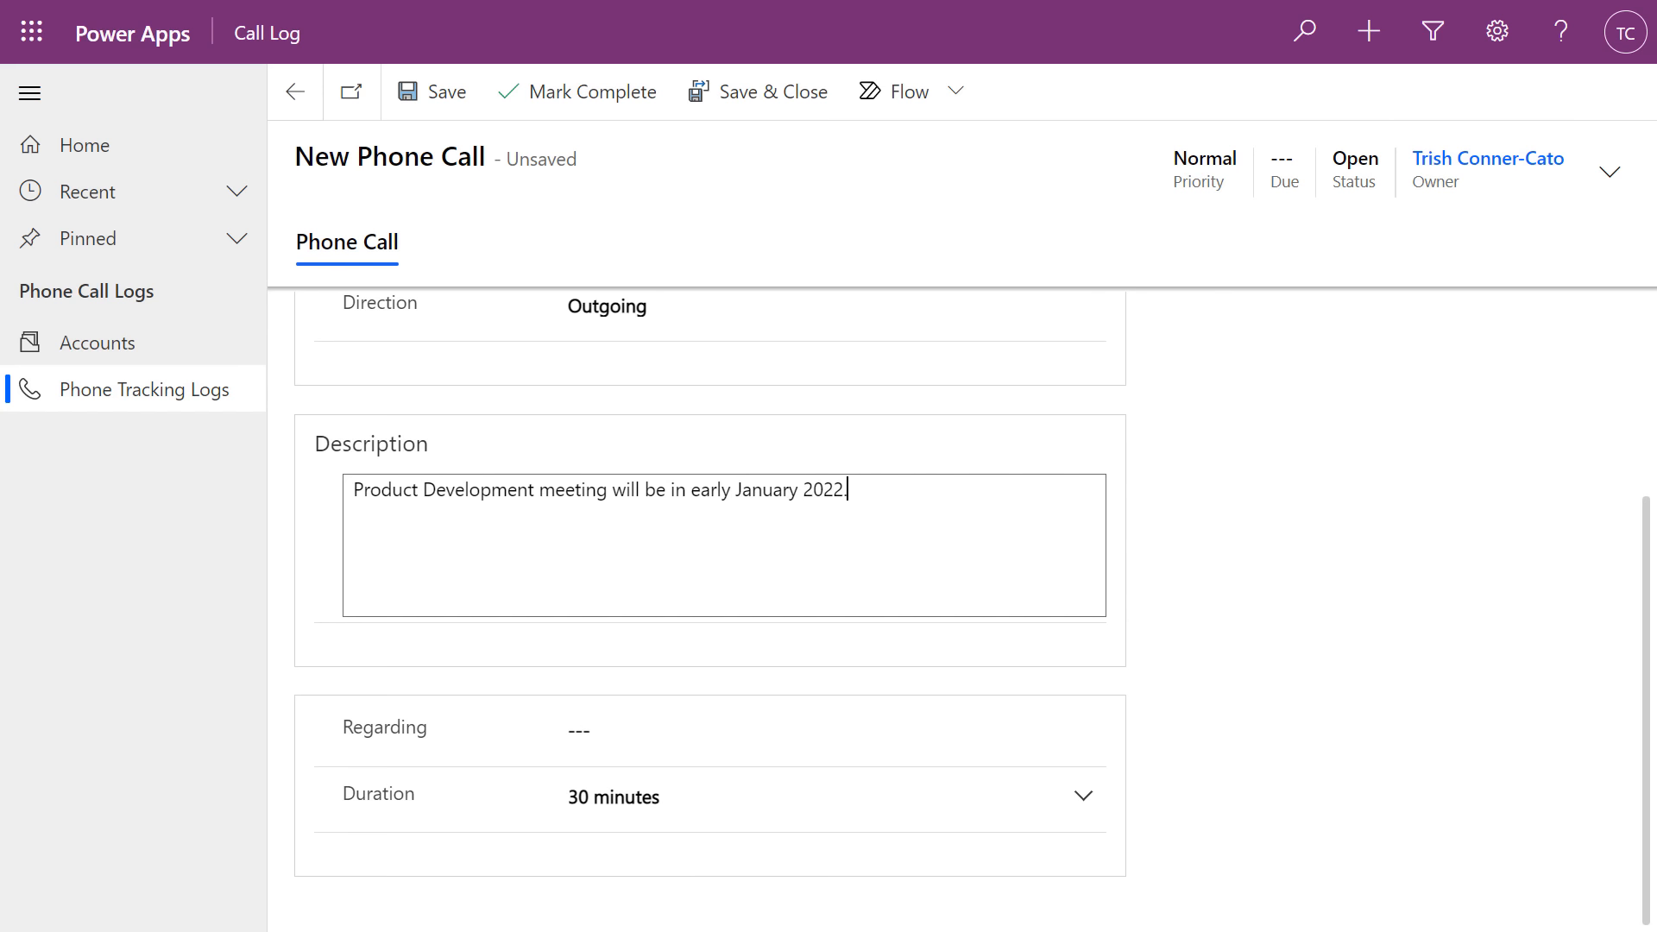
pyautogui.write('.')
# - Set the phone call's duration to 15 minutes
pyautogui.click(898, 812)
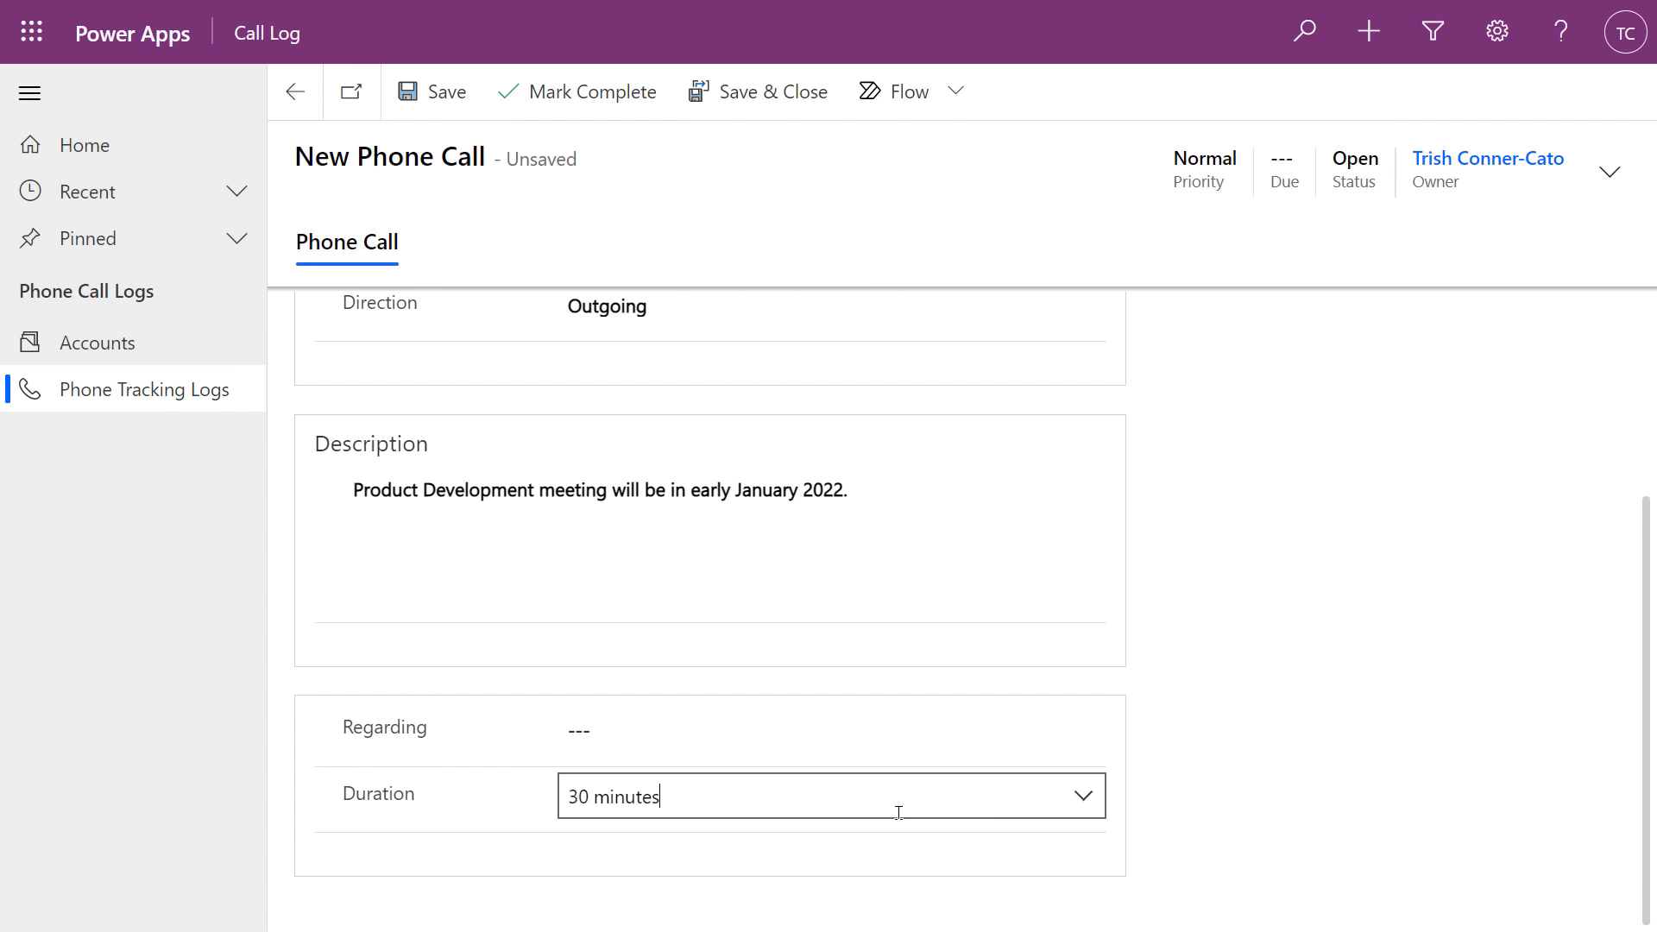
pyautogui.click(1077, 800)
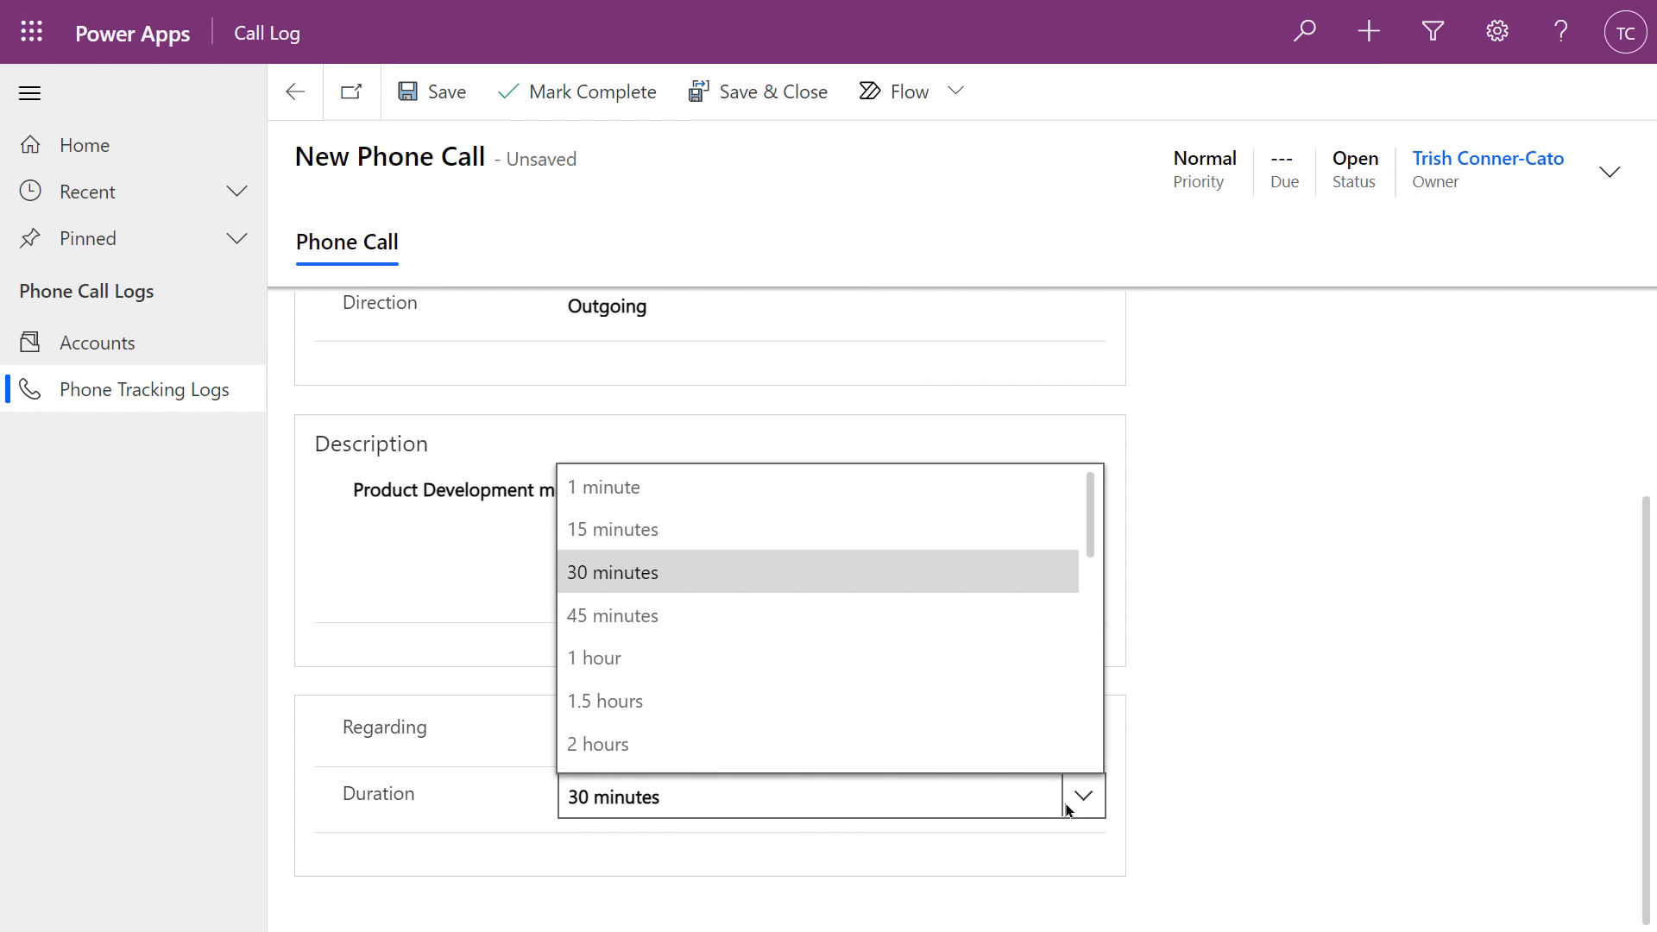
pyautogui.click(599, 530)
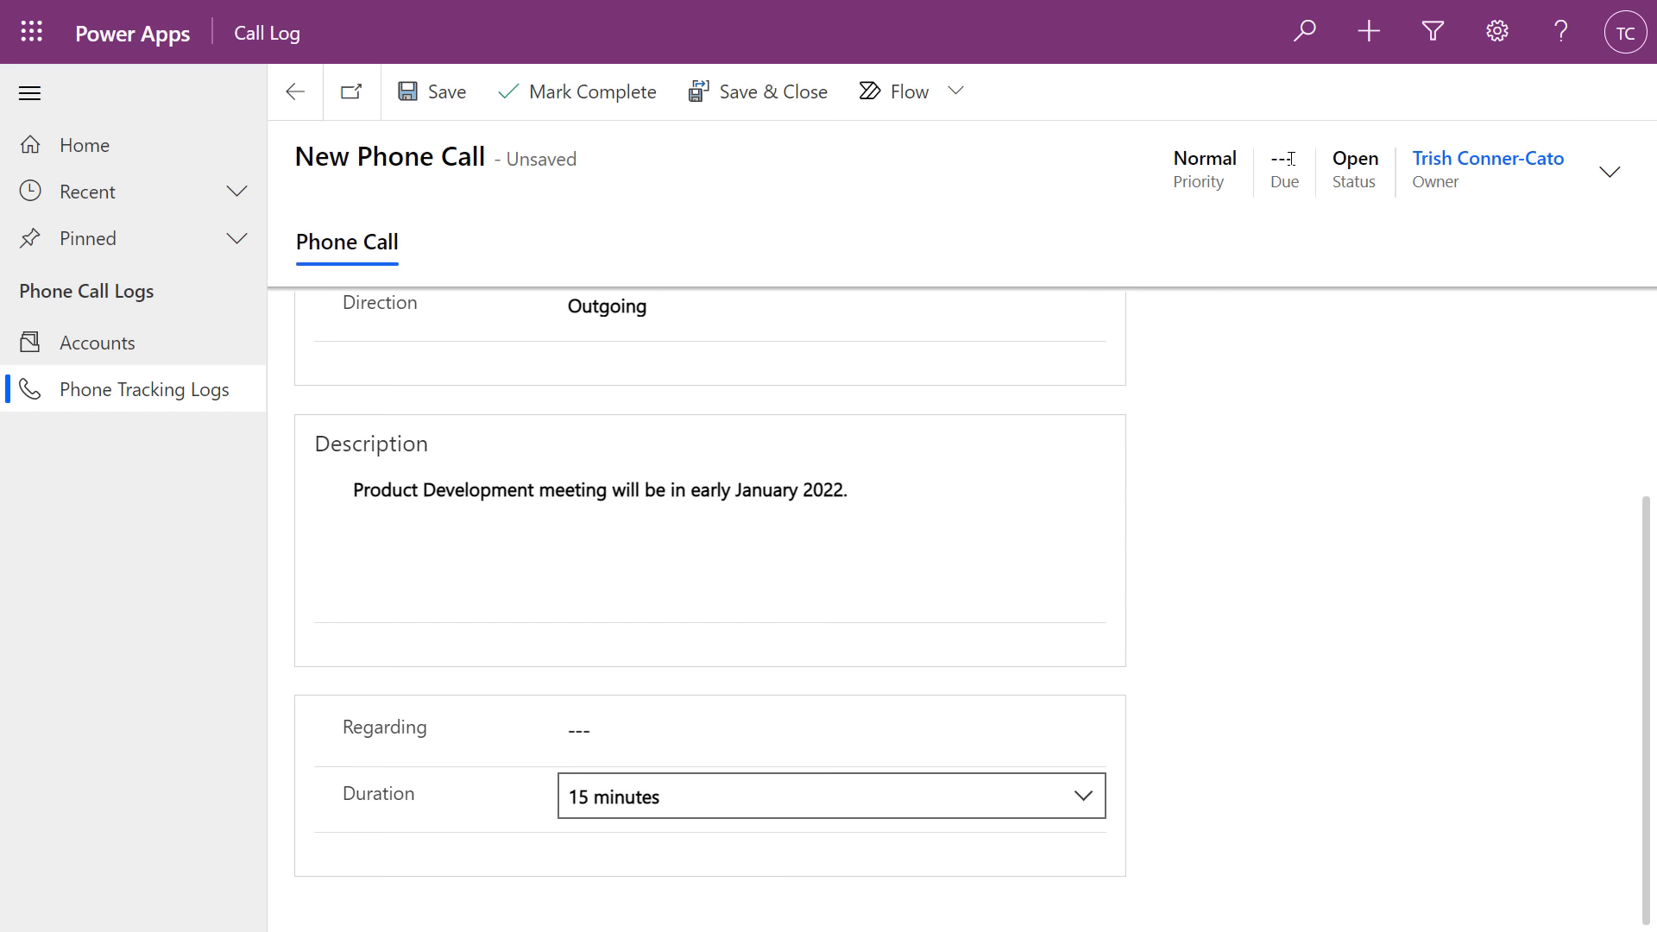
# - Check the phone call's priority, due date, status and owner fields without changing them, and save and close the record
pyautogui.scroll(4, 1368, 374)
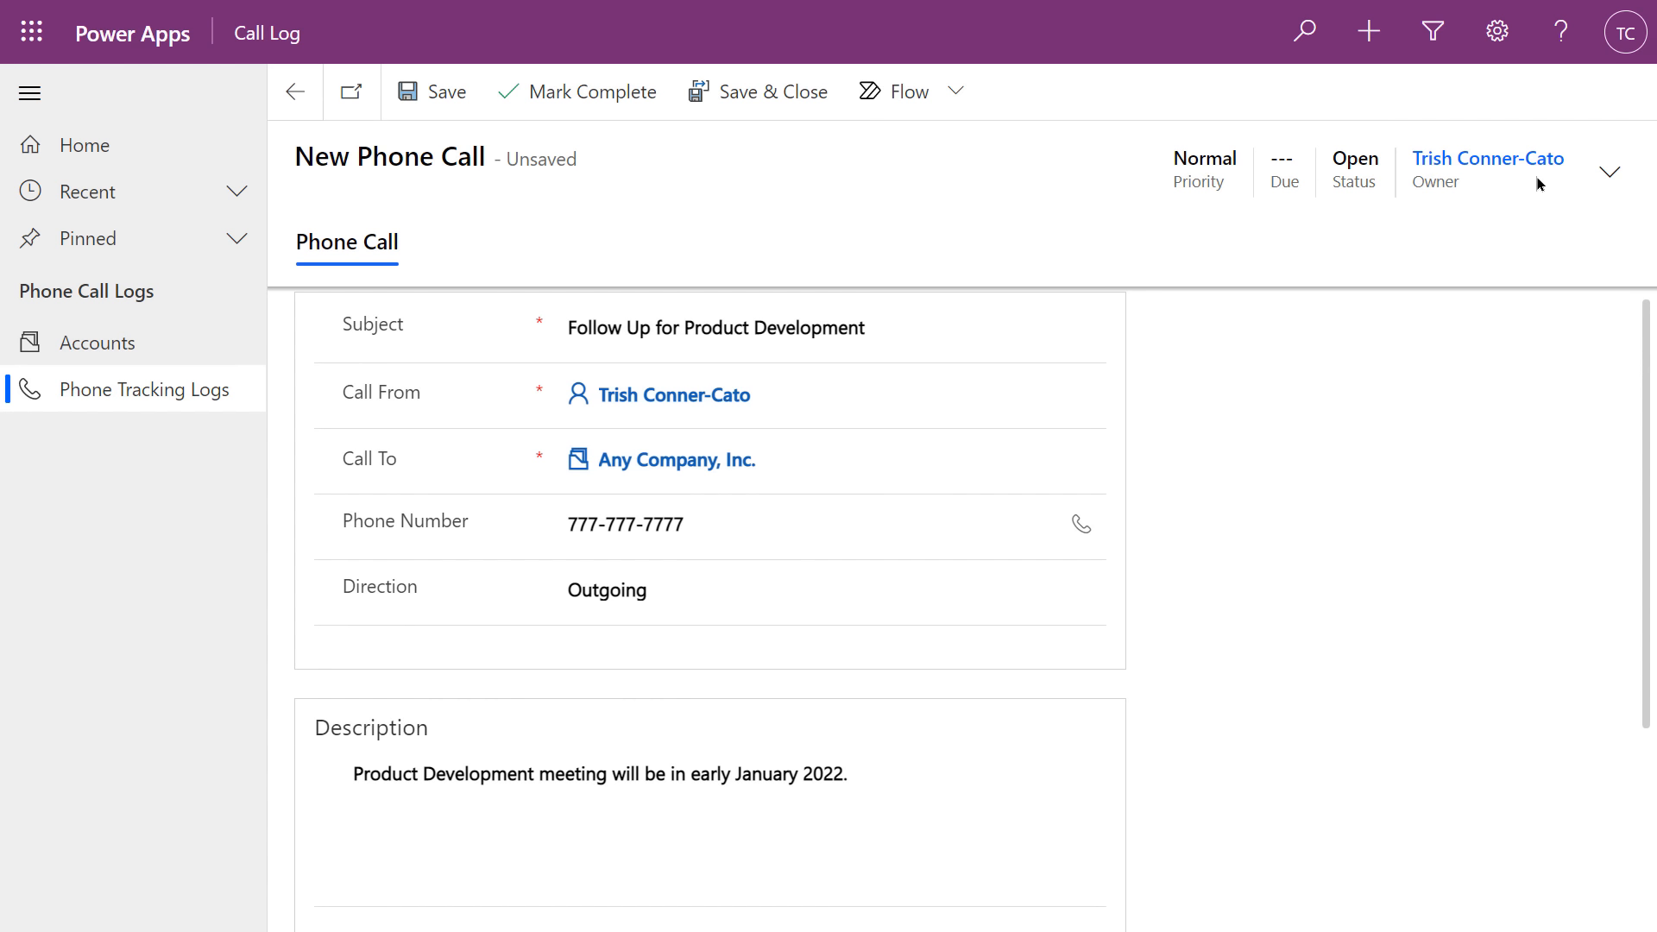
pyautogui.click(1612, 178)
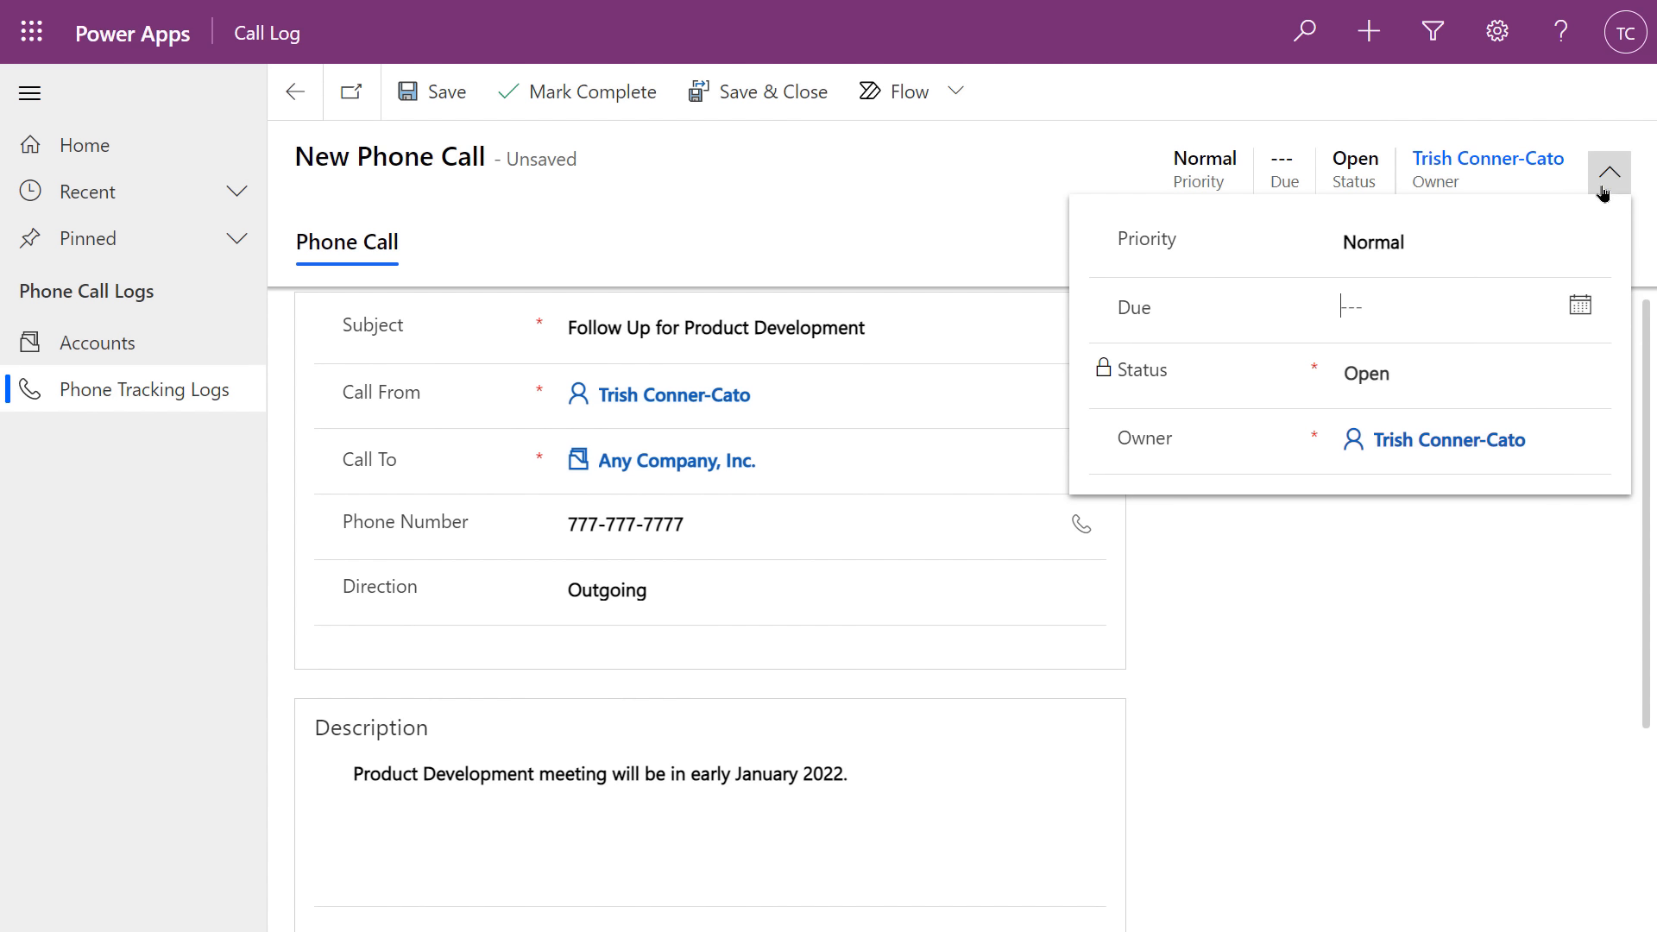
pyautogui.click(1336, 308)
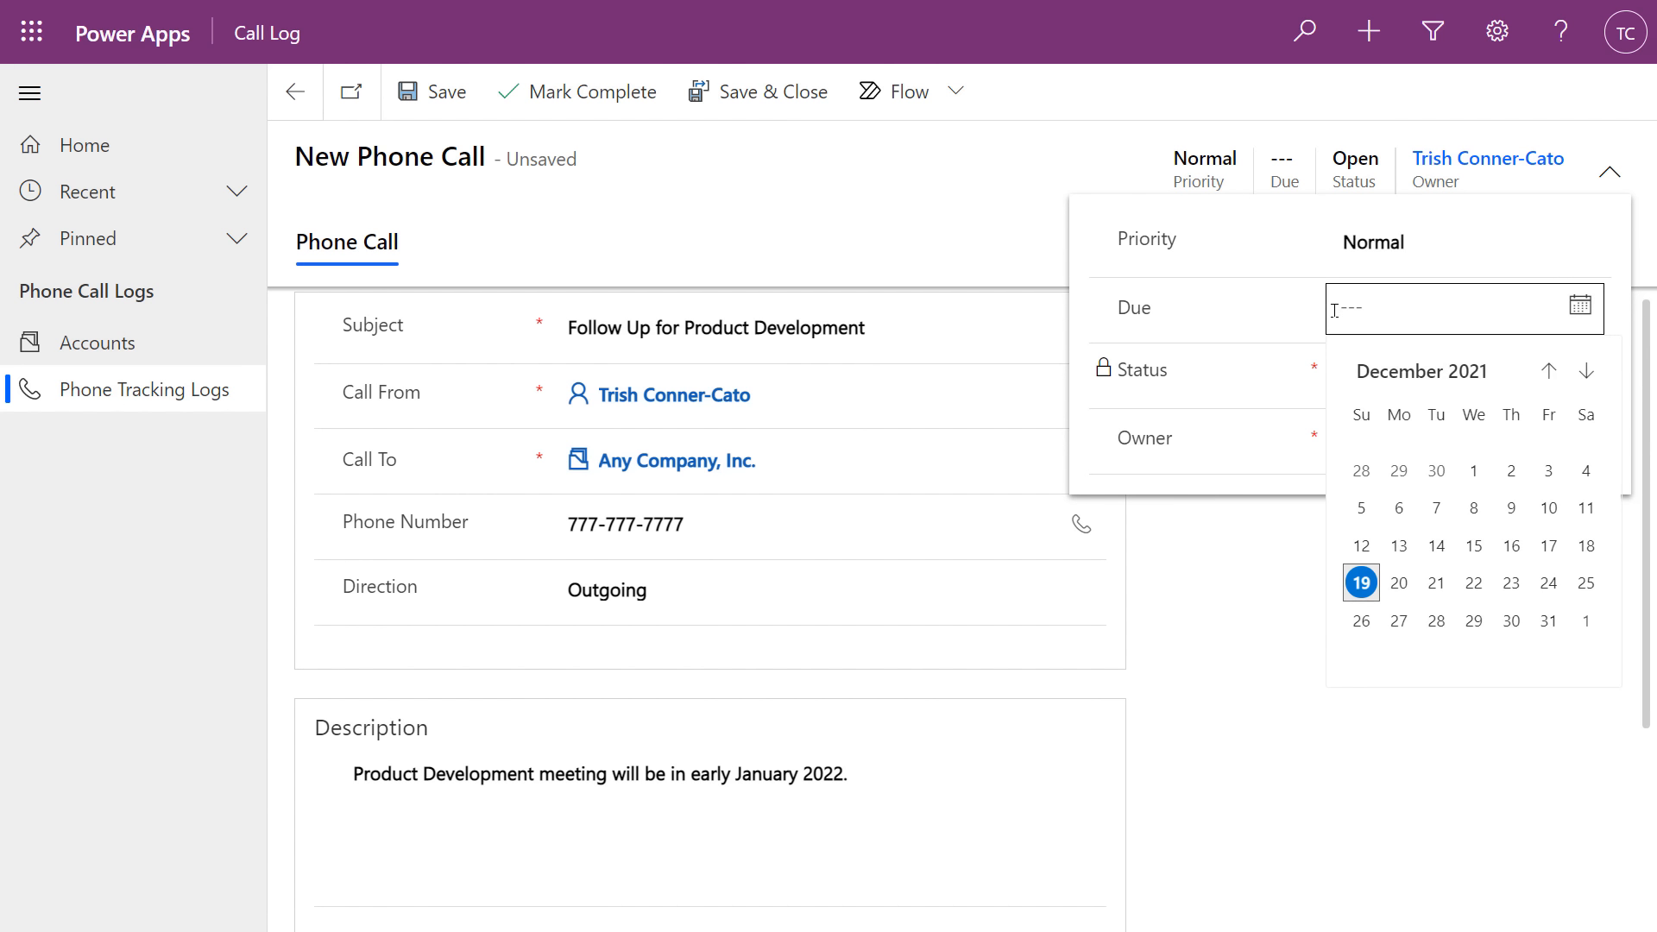
pyautogui.click(1352, 307)
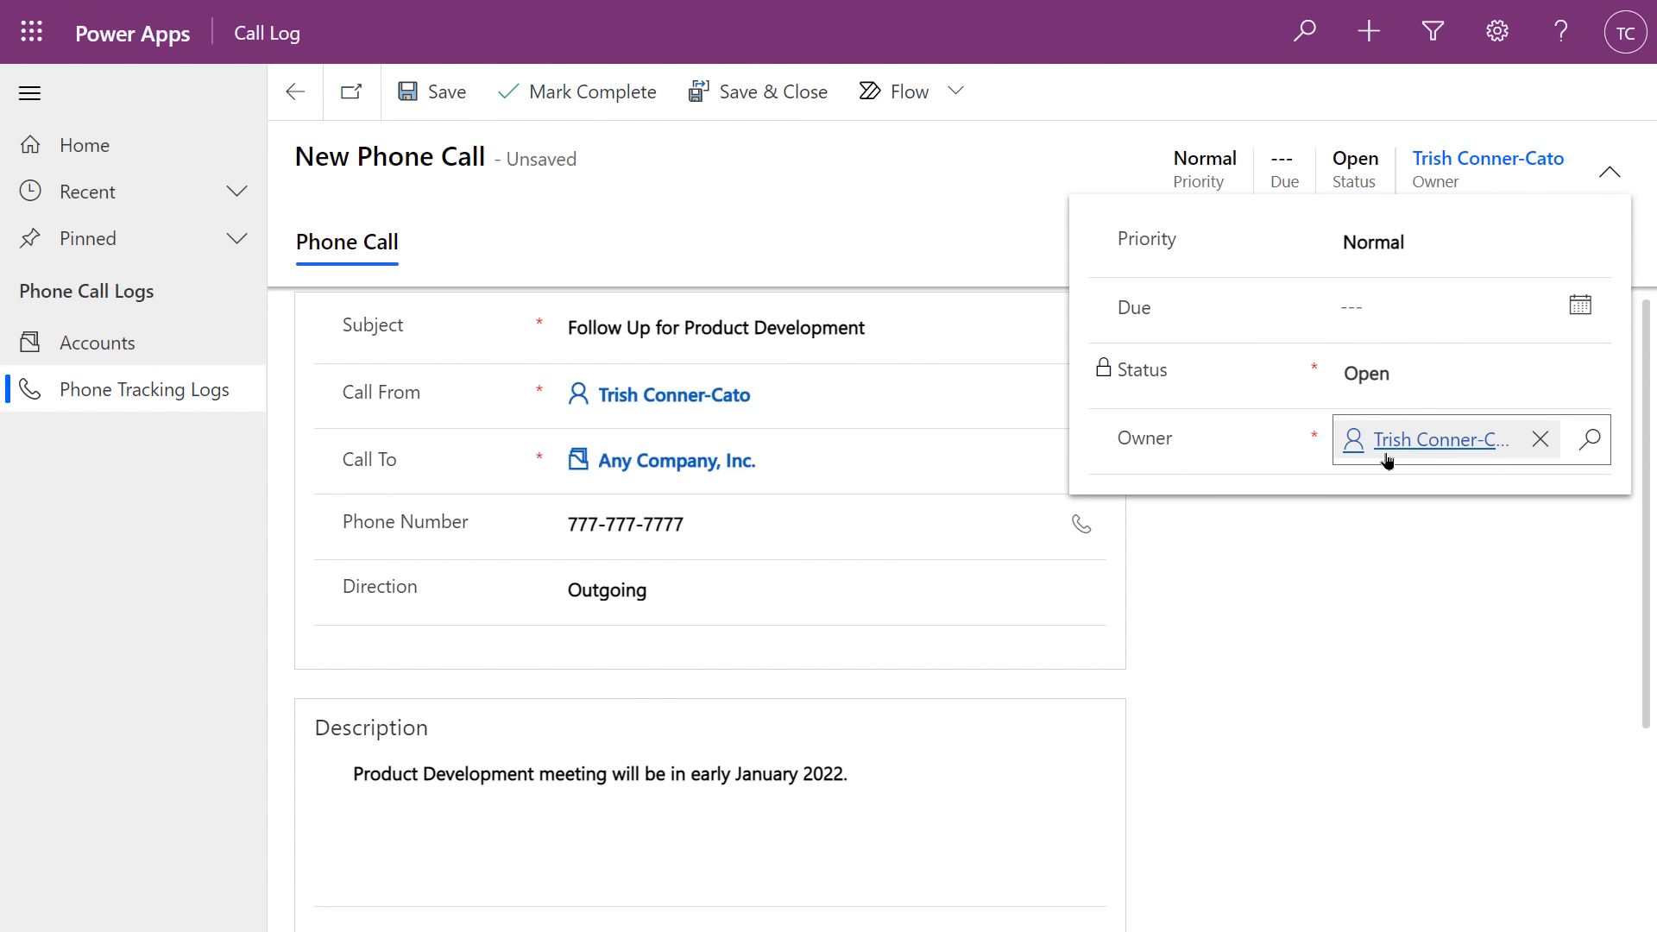
pyautogui.click(1422, 625)
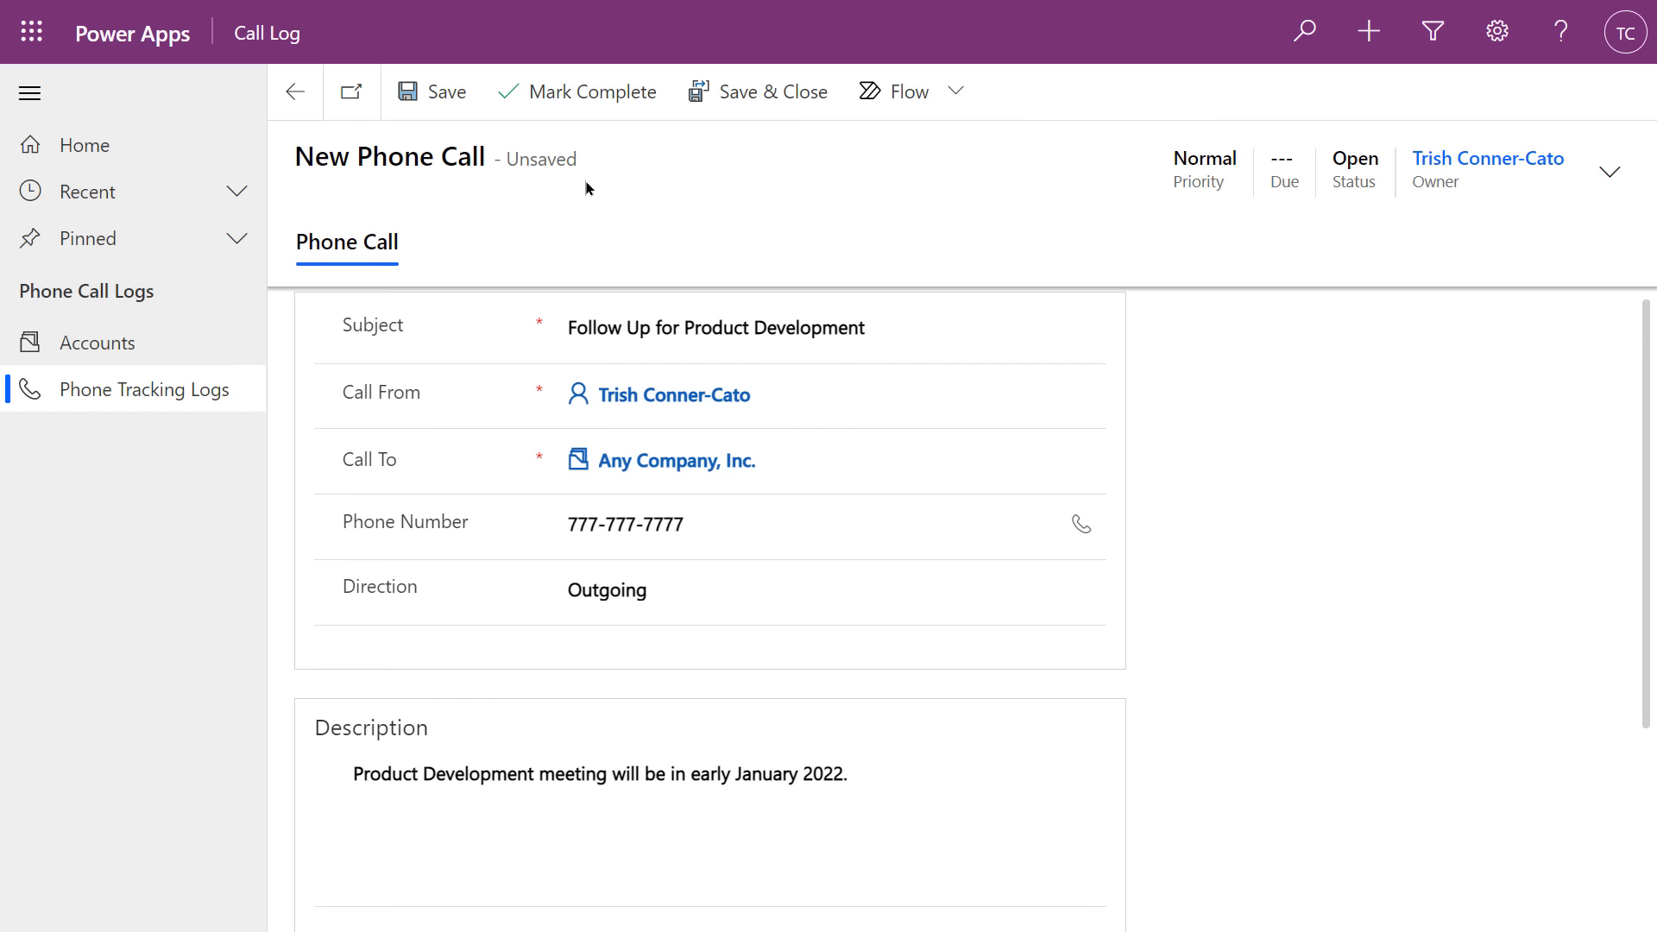
pyautogui.click(736, 95)
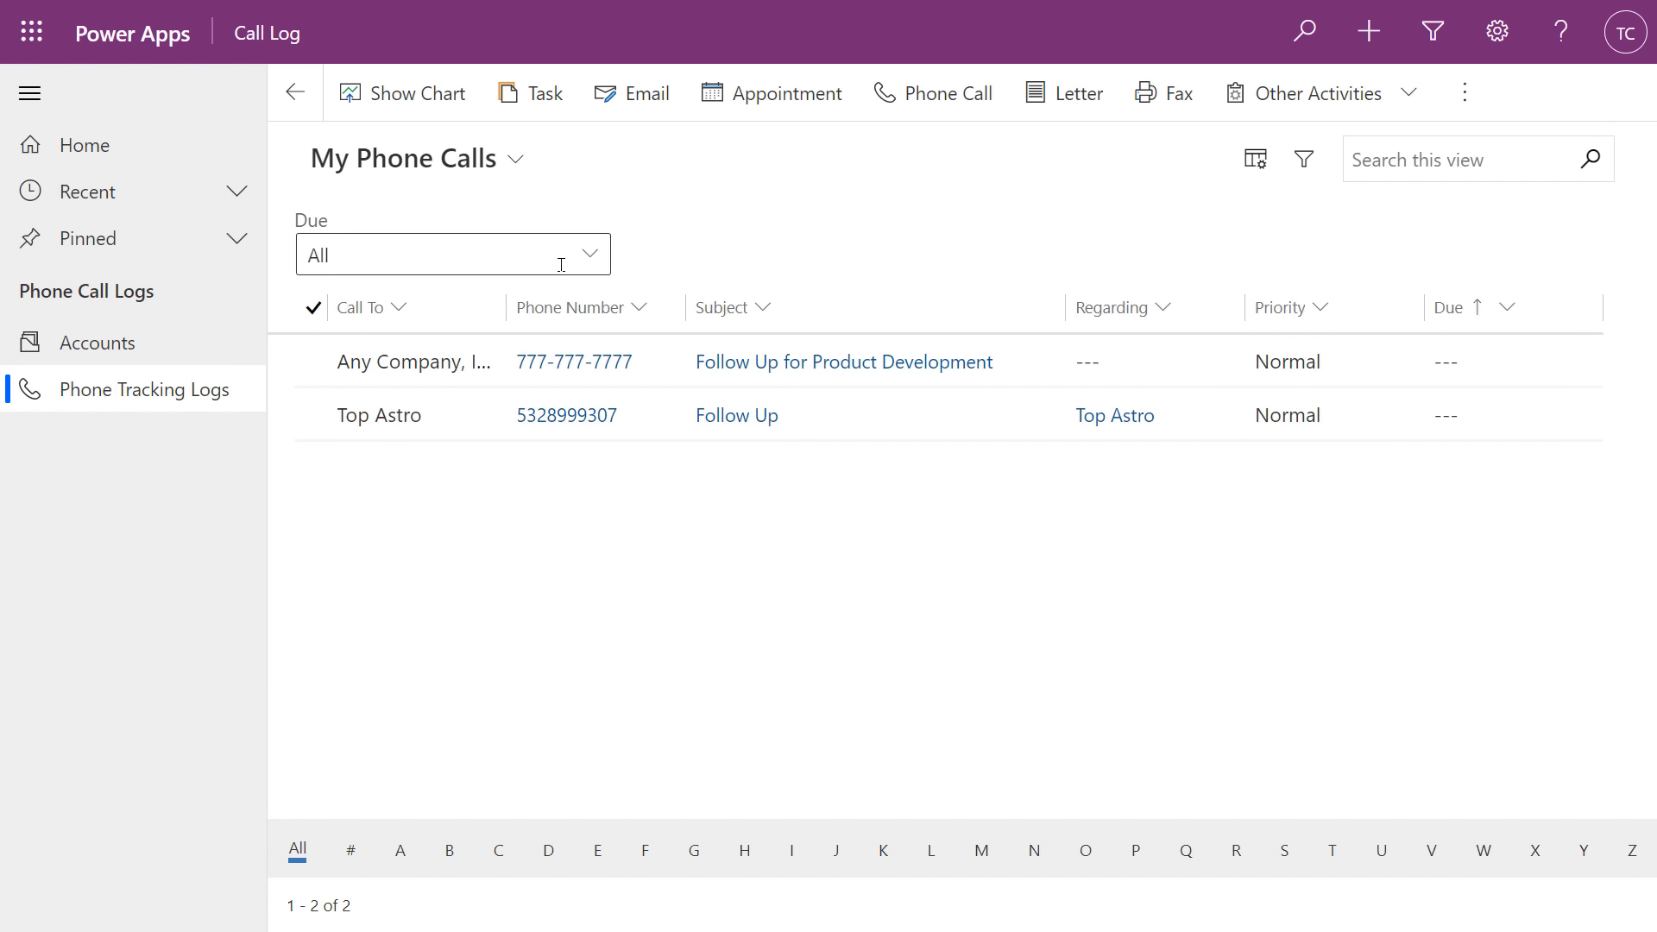
# - Examine the Due filter options for My Phone Calls, and the Recent and Pinned items from the Accounts list
pyautogui.click(593, 271)
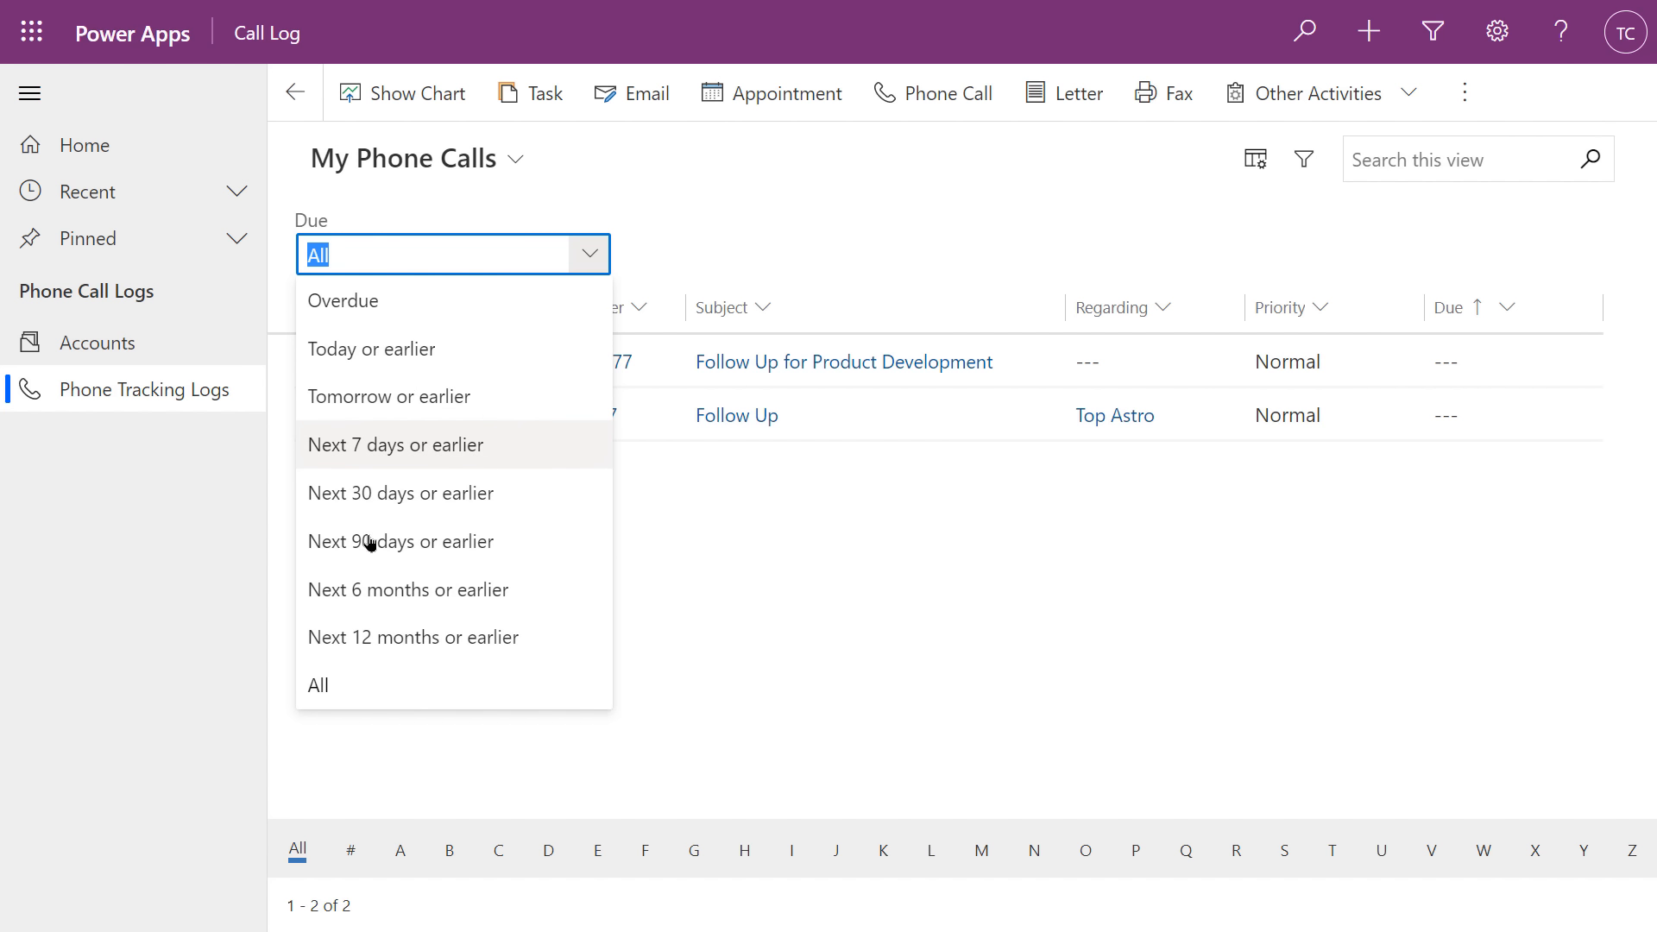
pyautogui.click(890, 508)
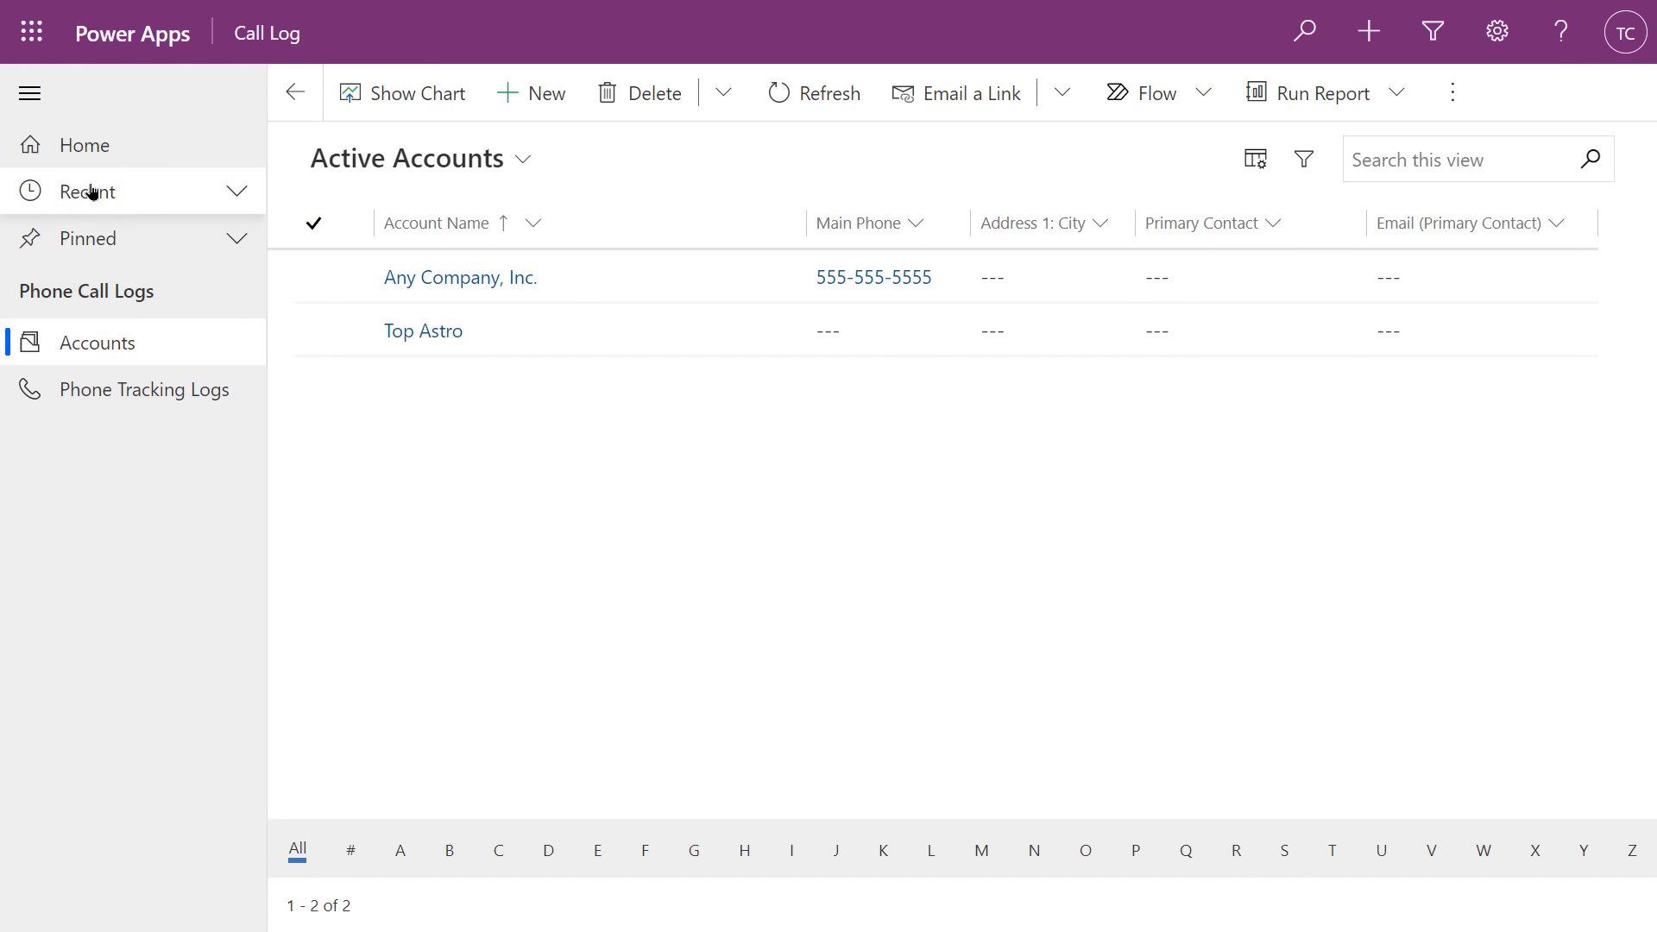
pyautogui.click(233, 197)
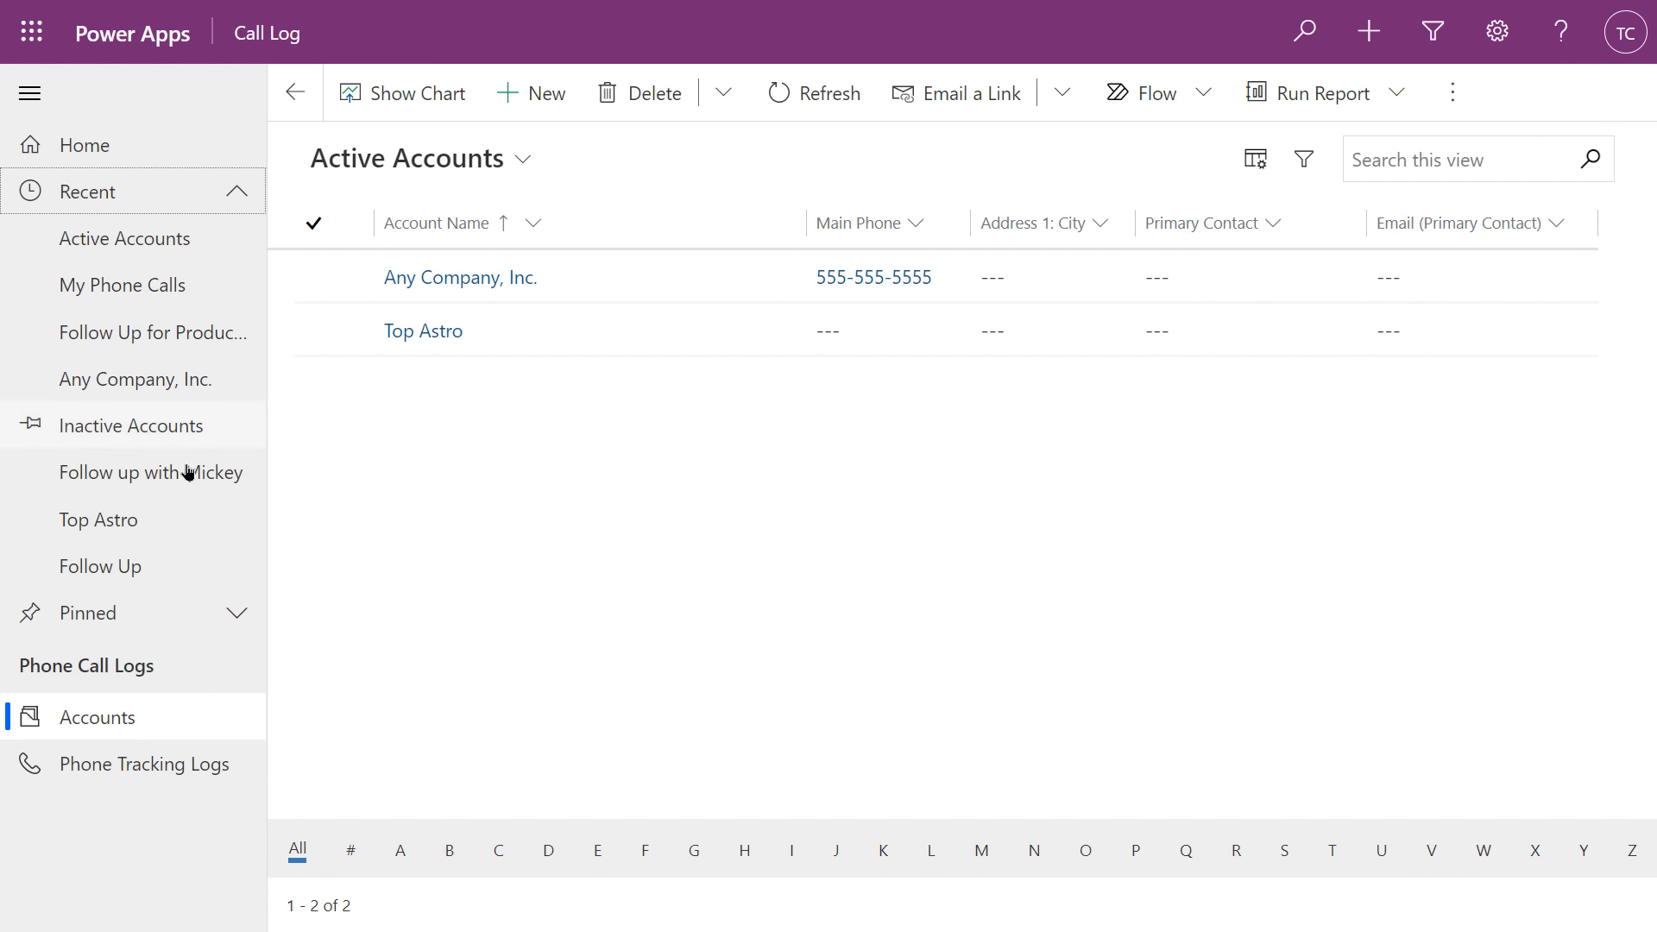
pyautogui.click(234, 616)
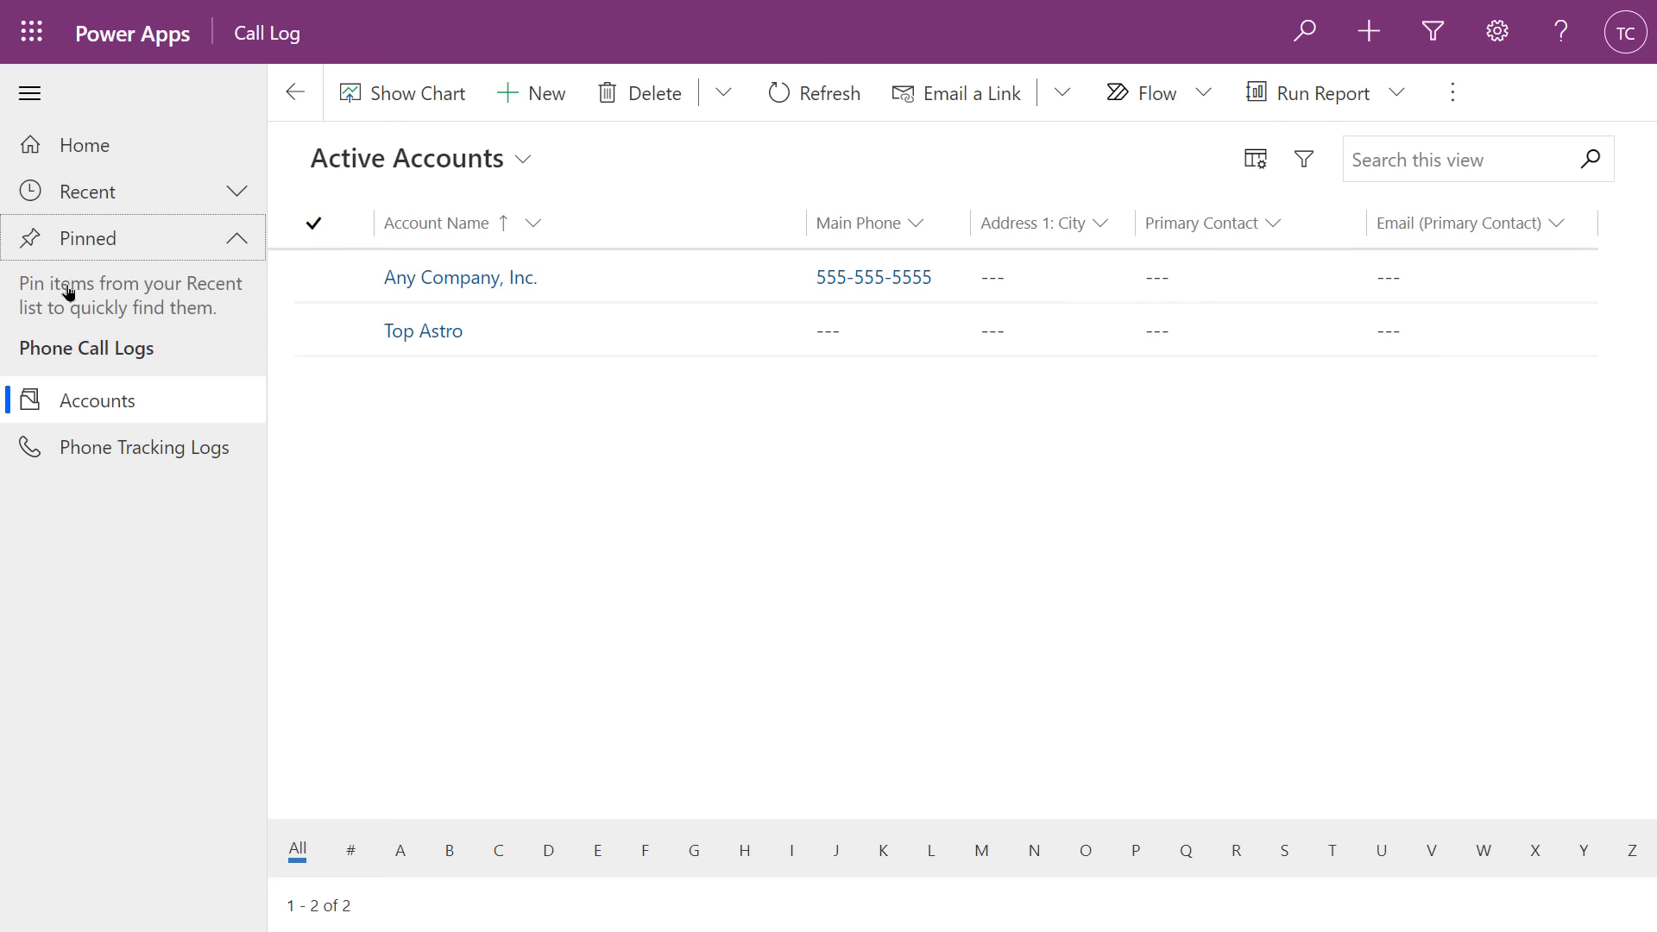
pyautogui.click(235, 245)
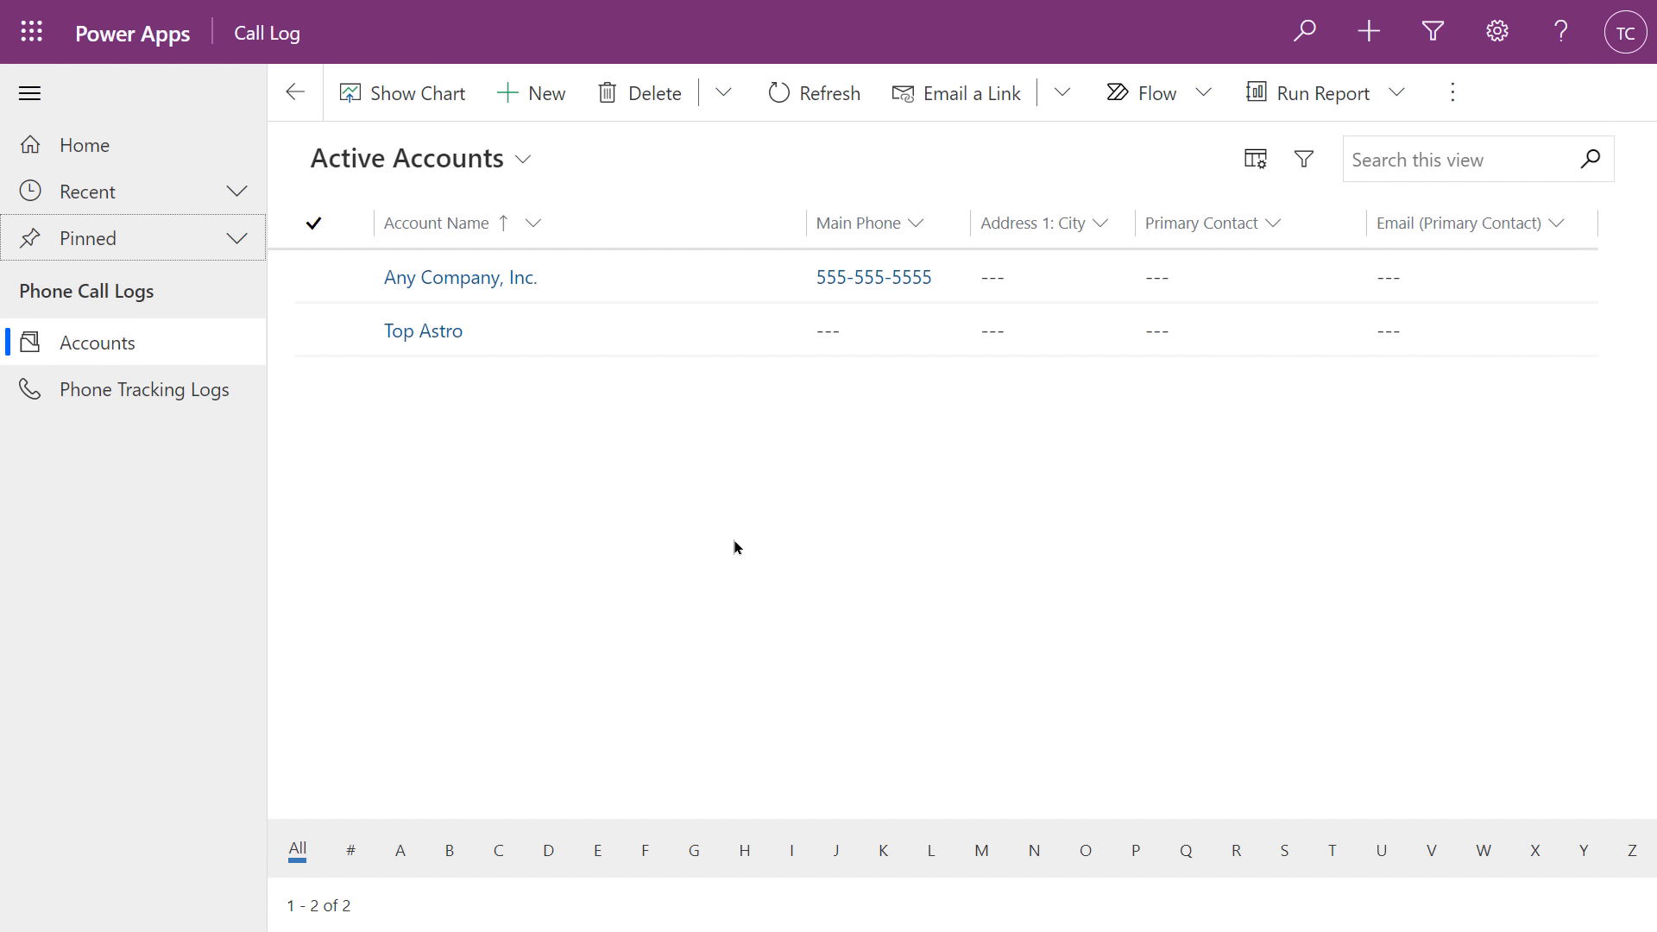
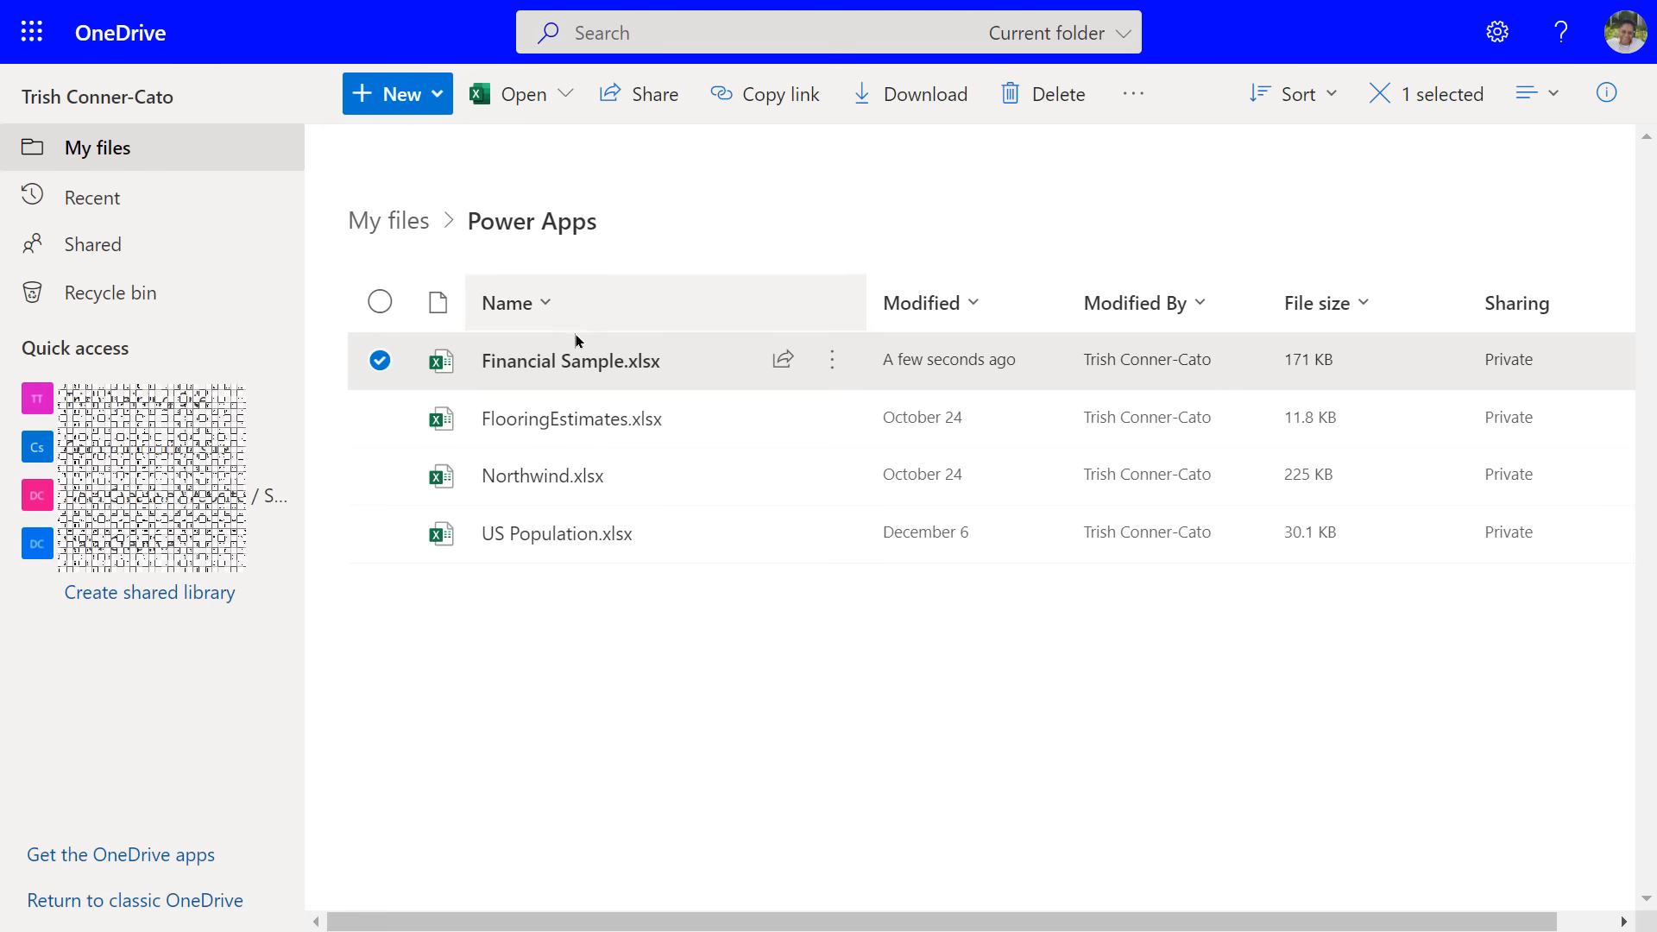
# - Open Financial Sample.xlsx from the OneDrive Power Apps folder in the desktop Excel app
pyautogui.moveTo(605, 383)
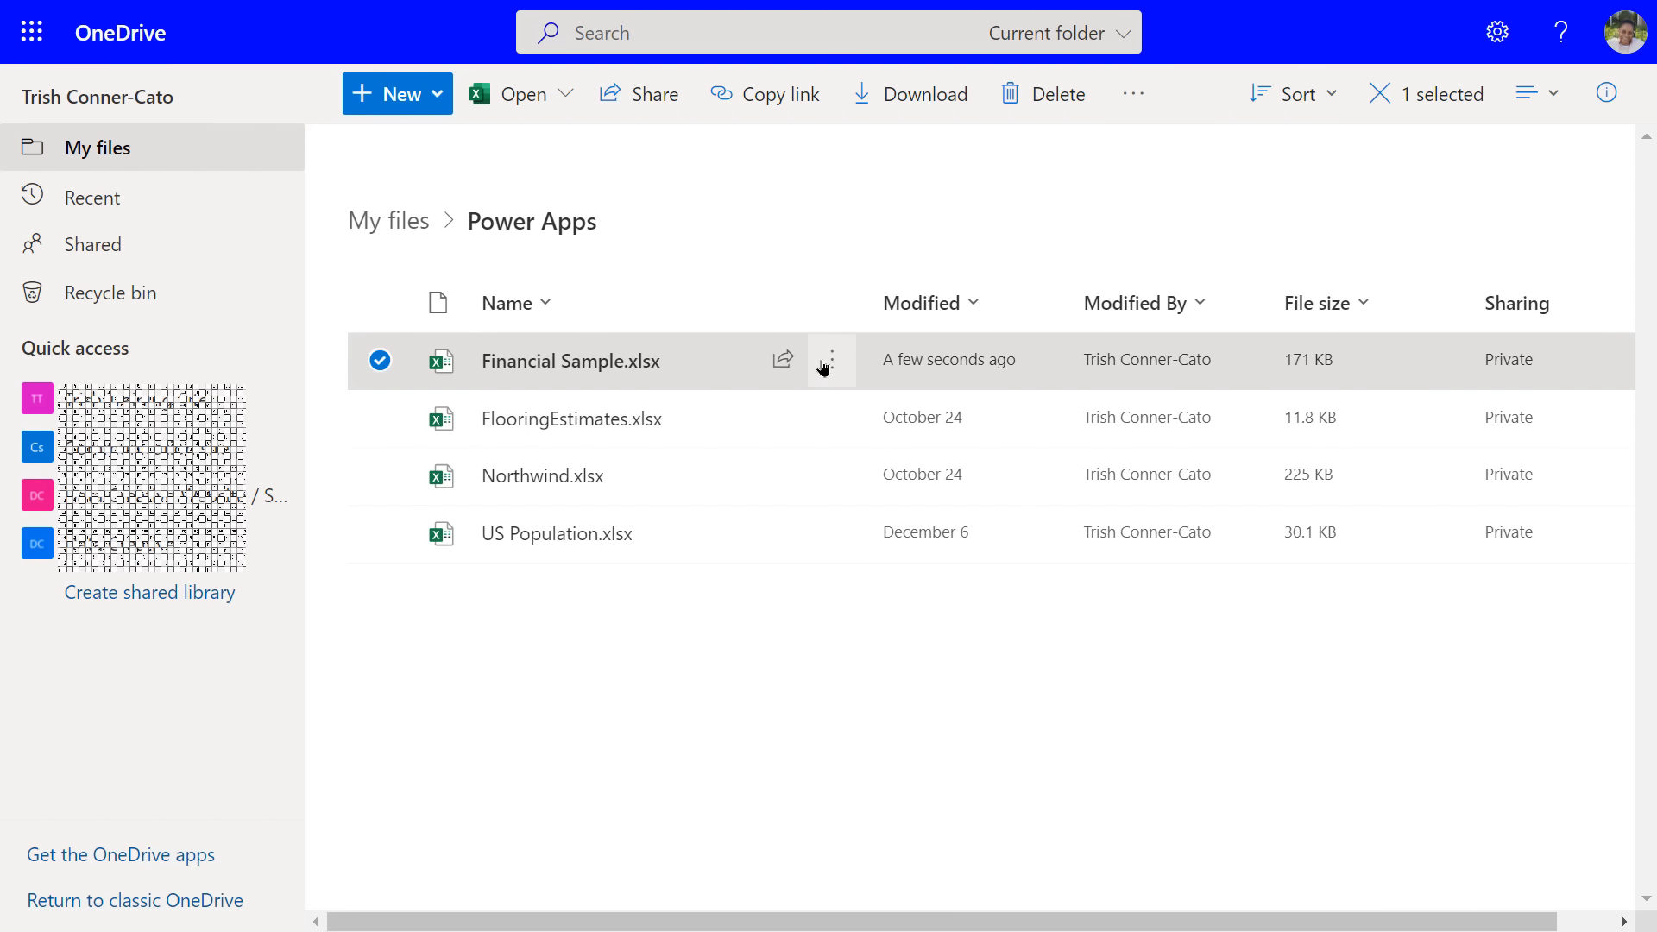
pyautogui.moveTo(830, 362)
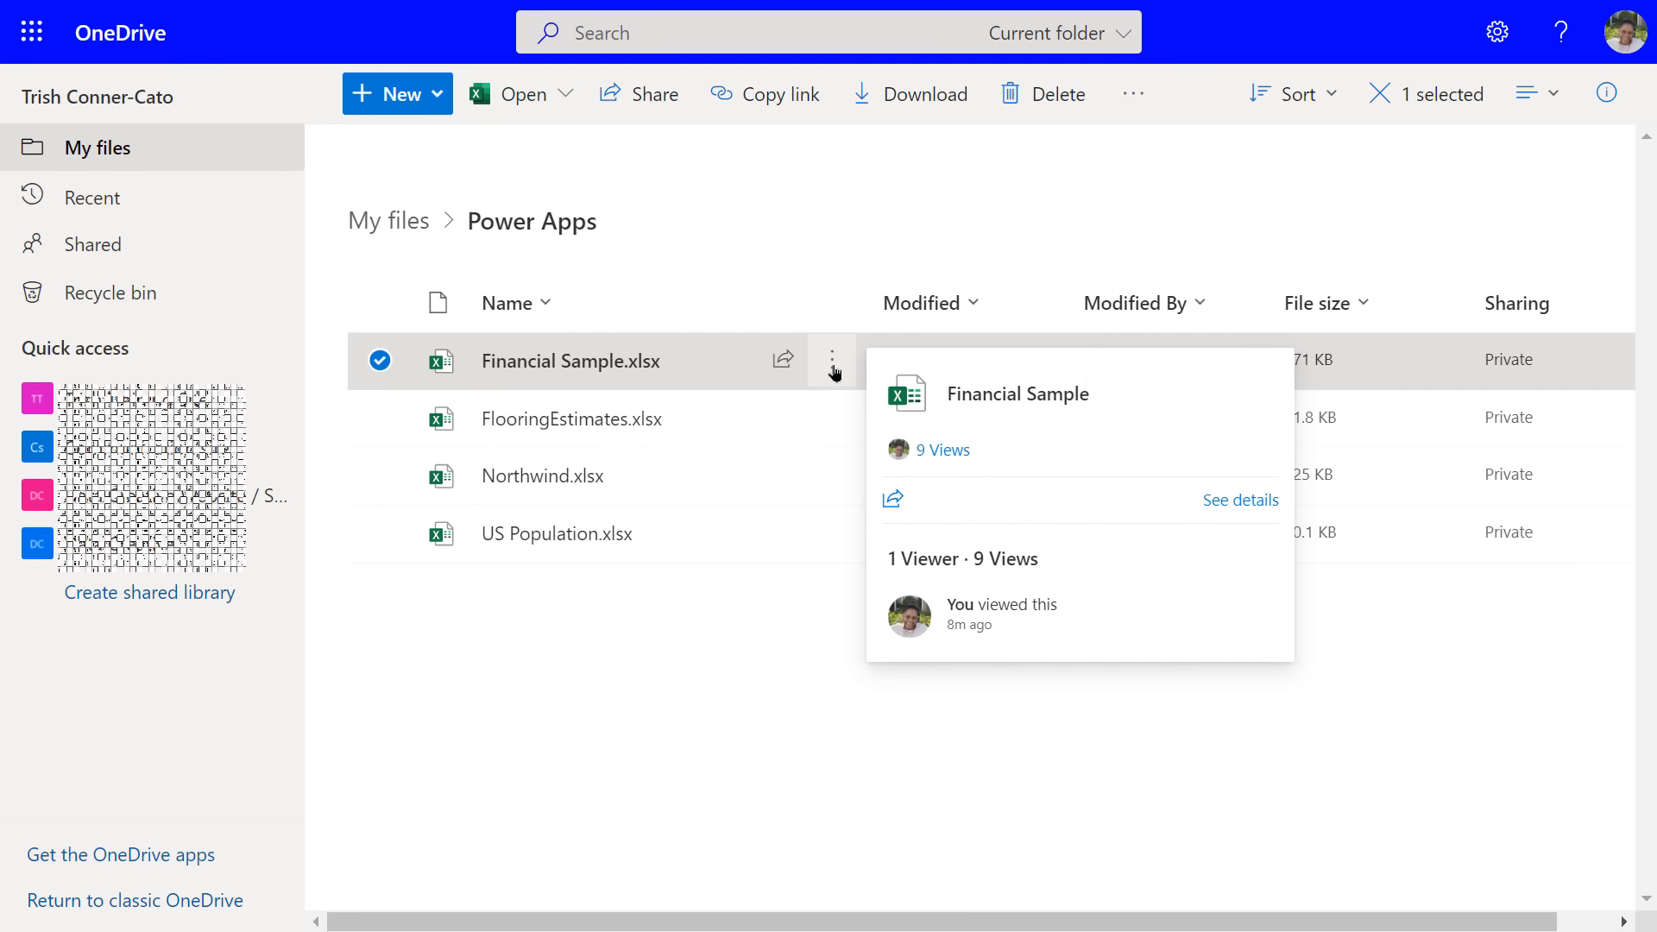
pyautogui.click(833, 371)
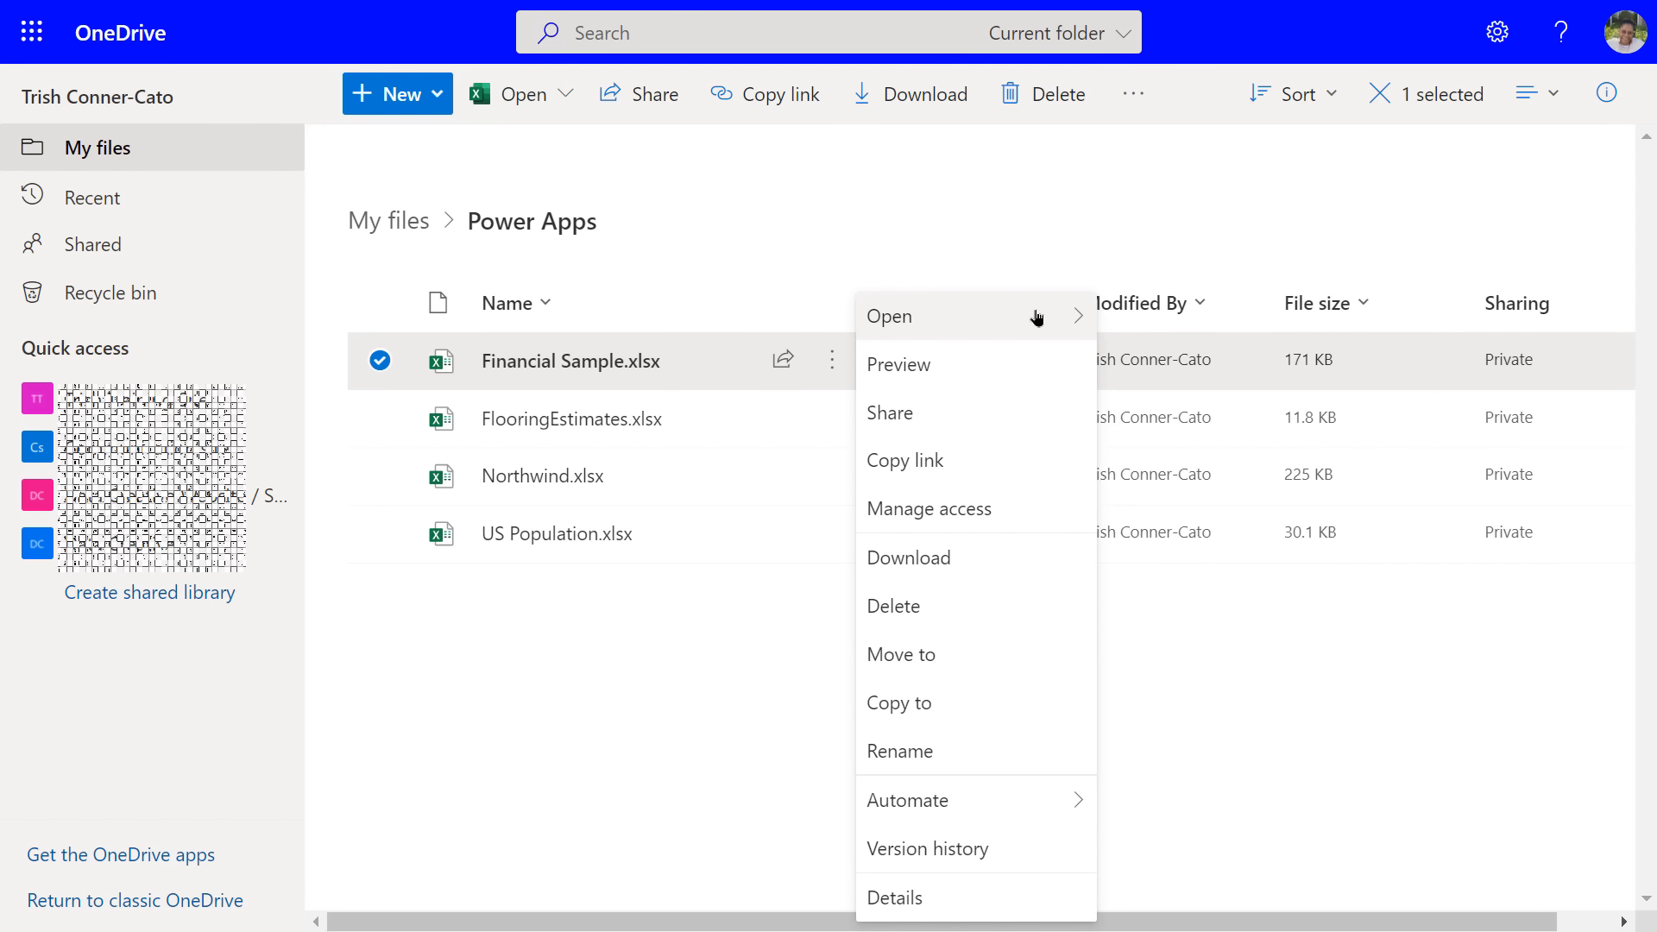
pyautogui.click(1078, 318)
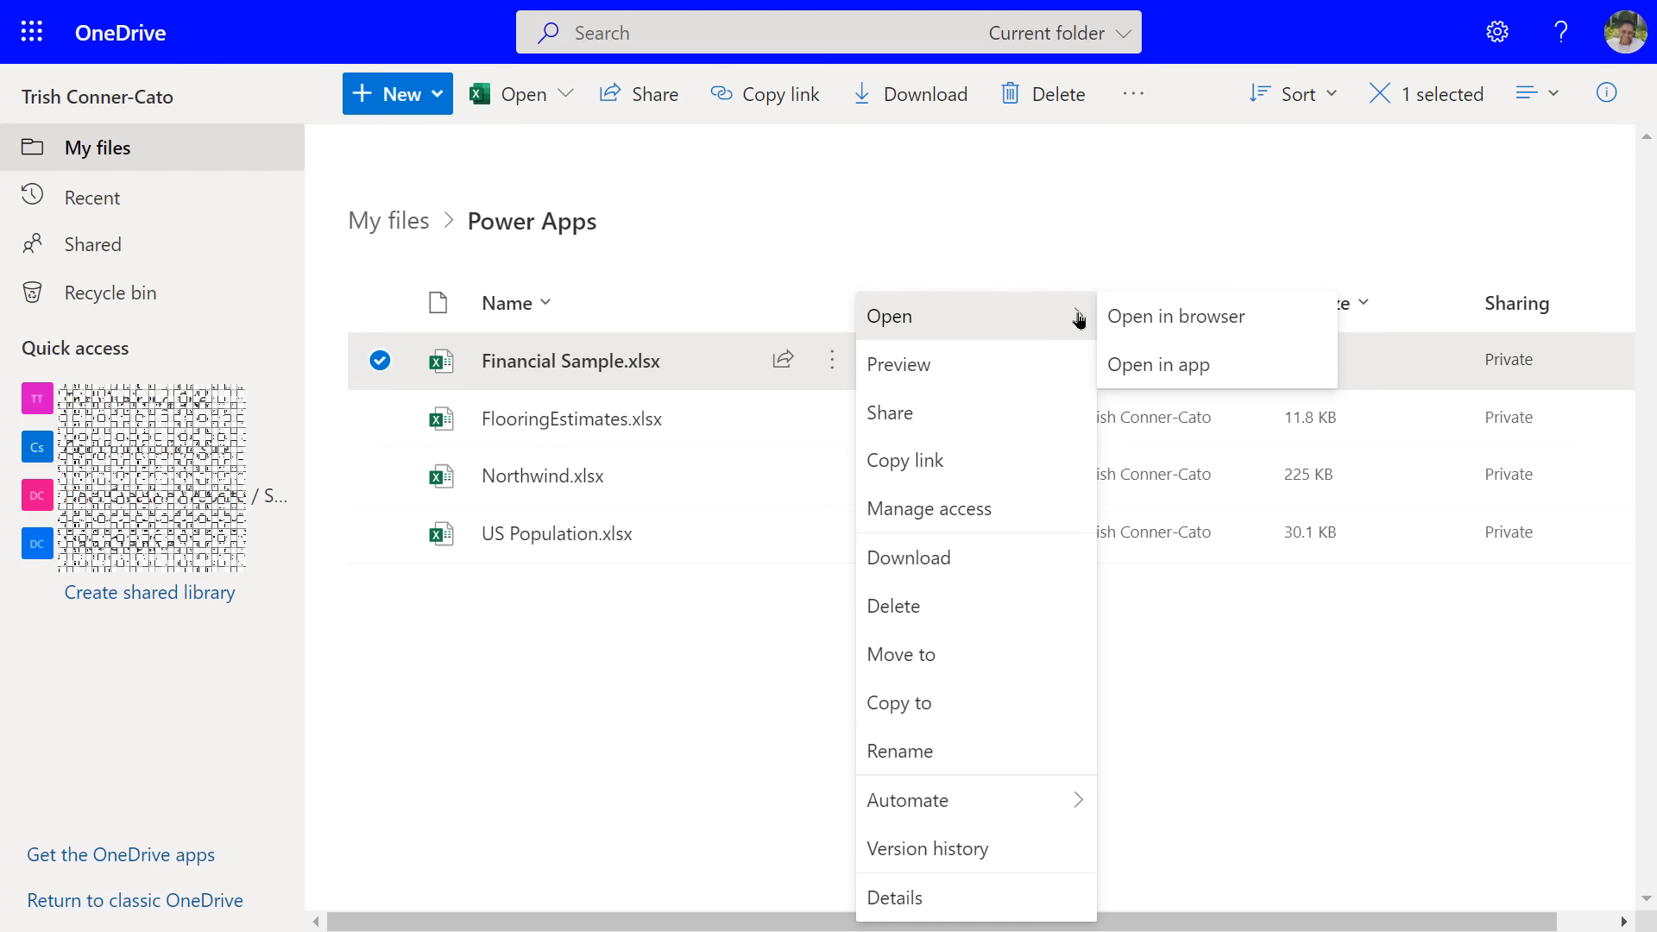
pyautogui.click(1162, 369)
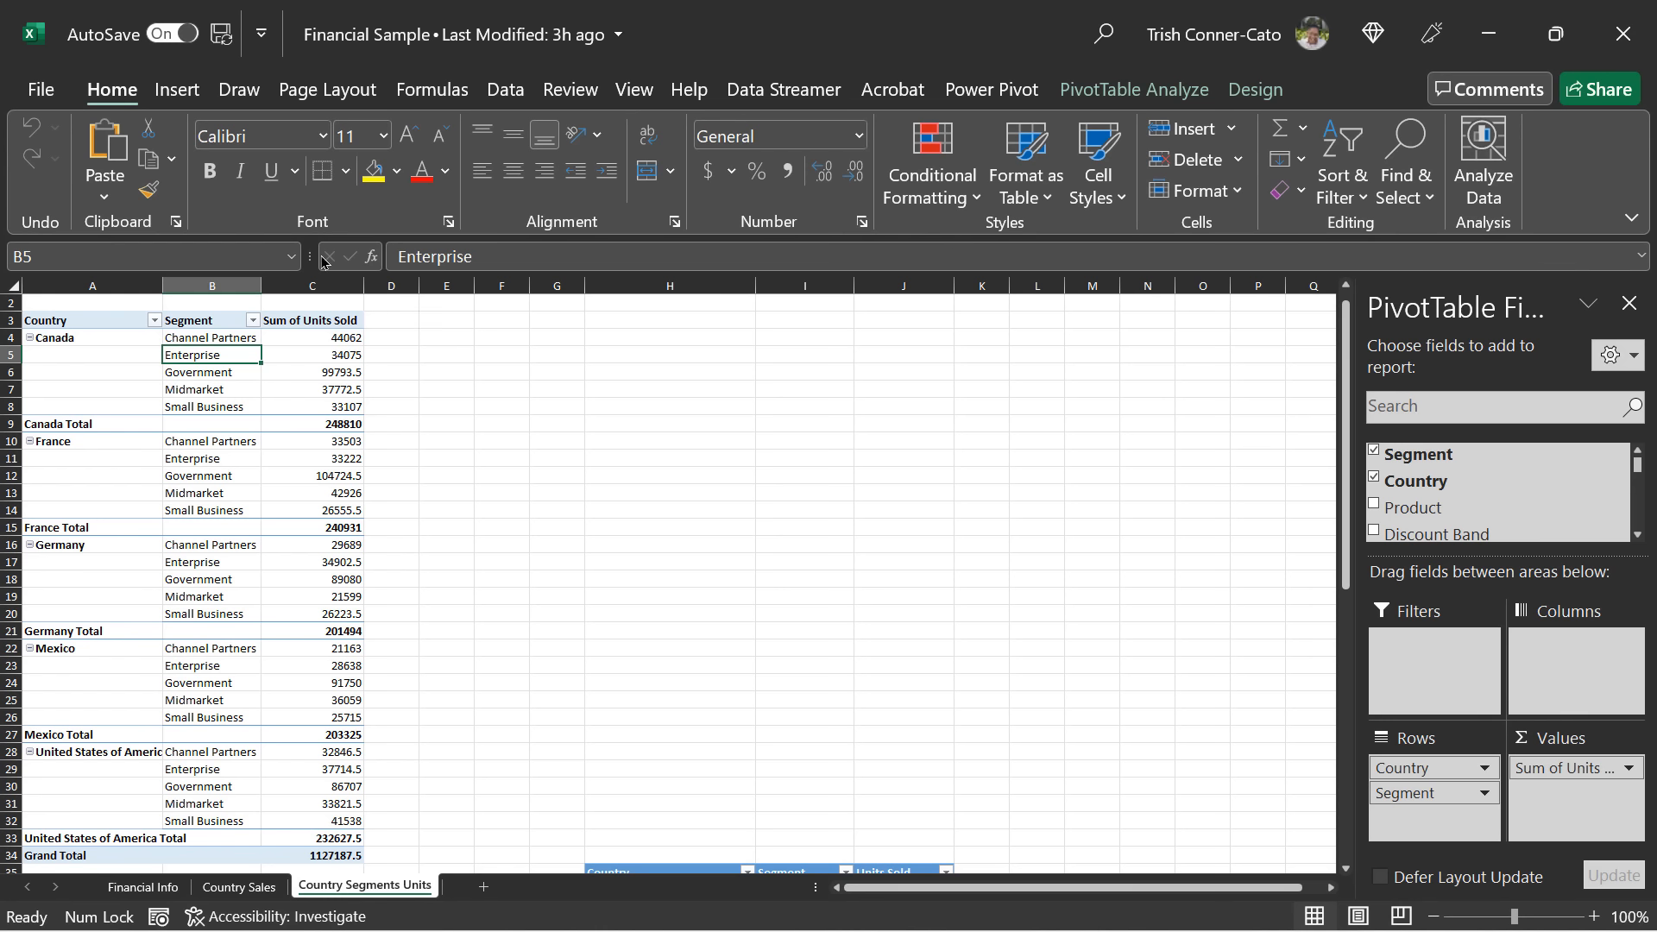
# - Copy the Financial Sample workbook's file path from its file information
pyautogui.click(42, 90)
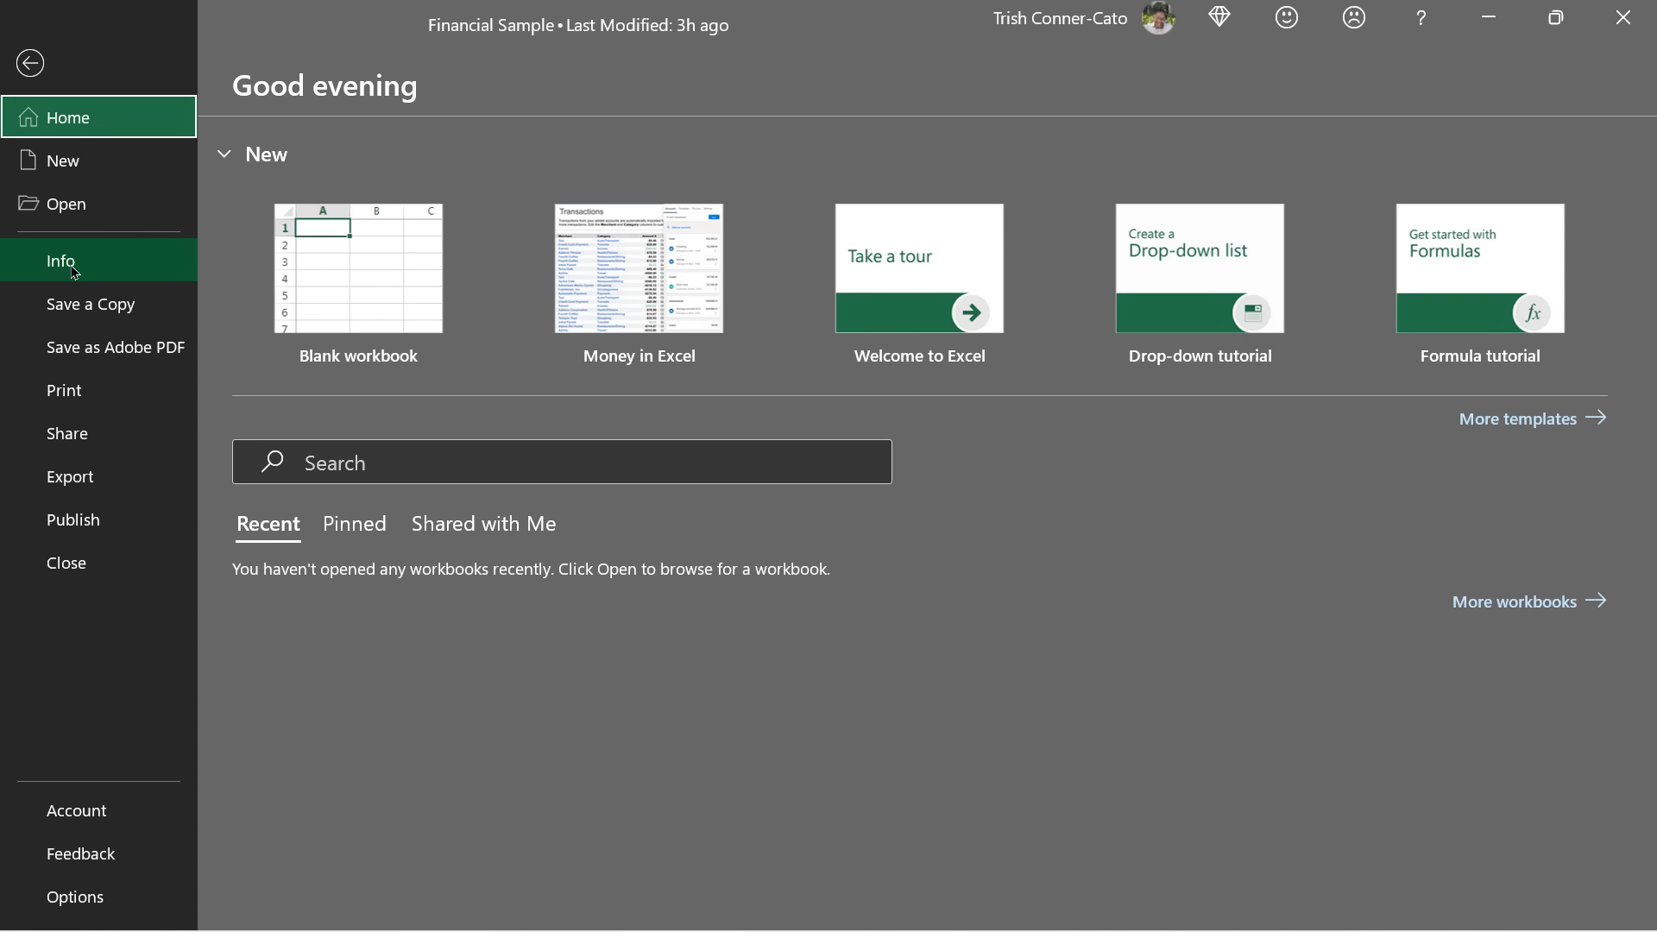
pyautogui.click(74, 273)
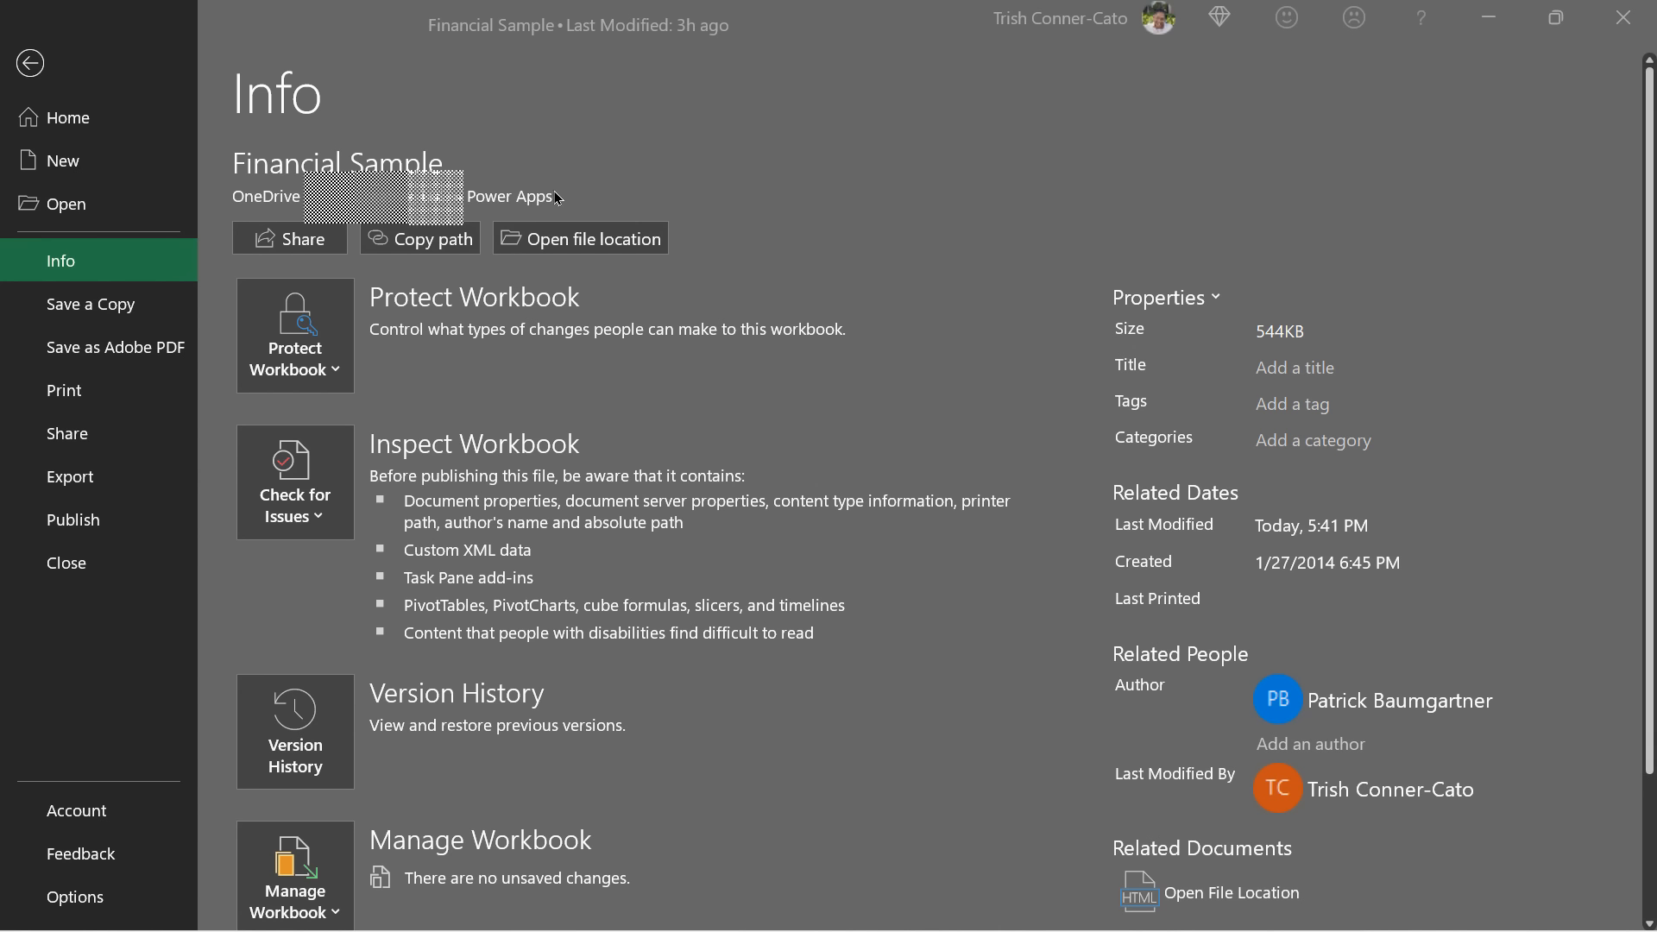
pyautogui.click(423, 248)
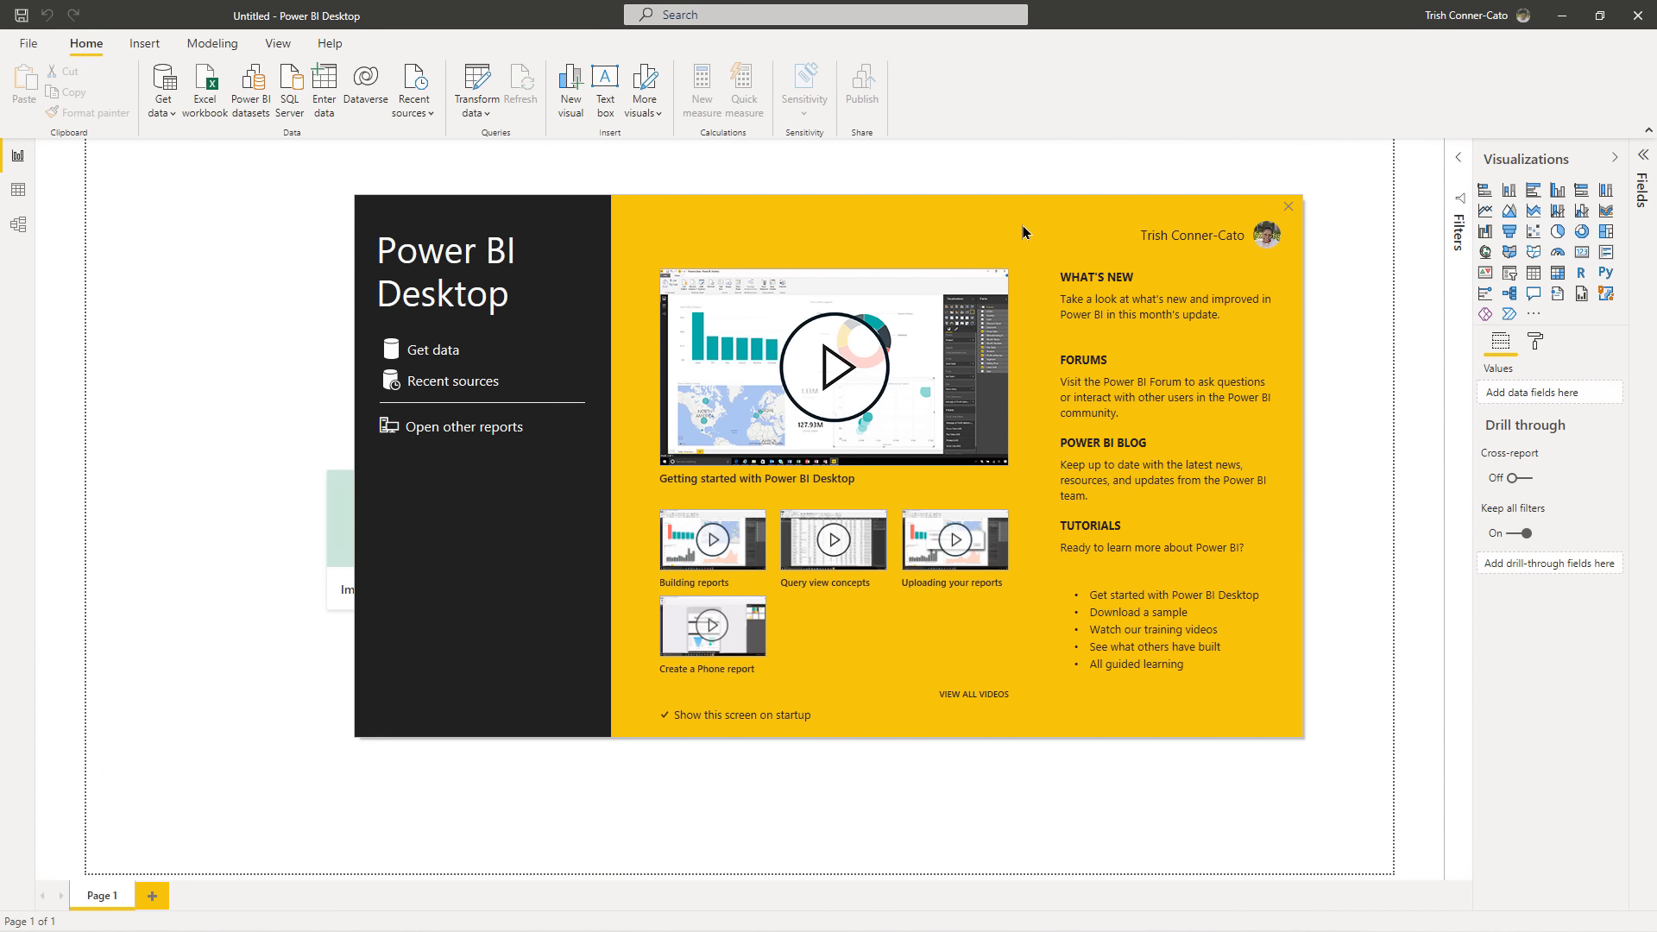
# - In Power BI Desktop, dismiss the start screen and start a new data connection with the Web connector
pyautogui.click(1289, 208)
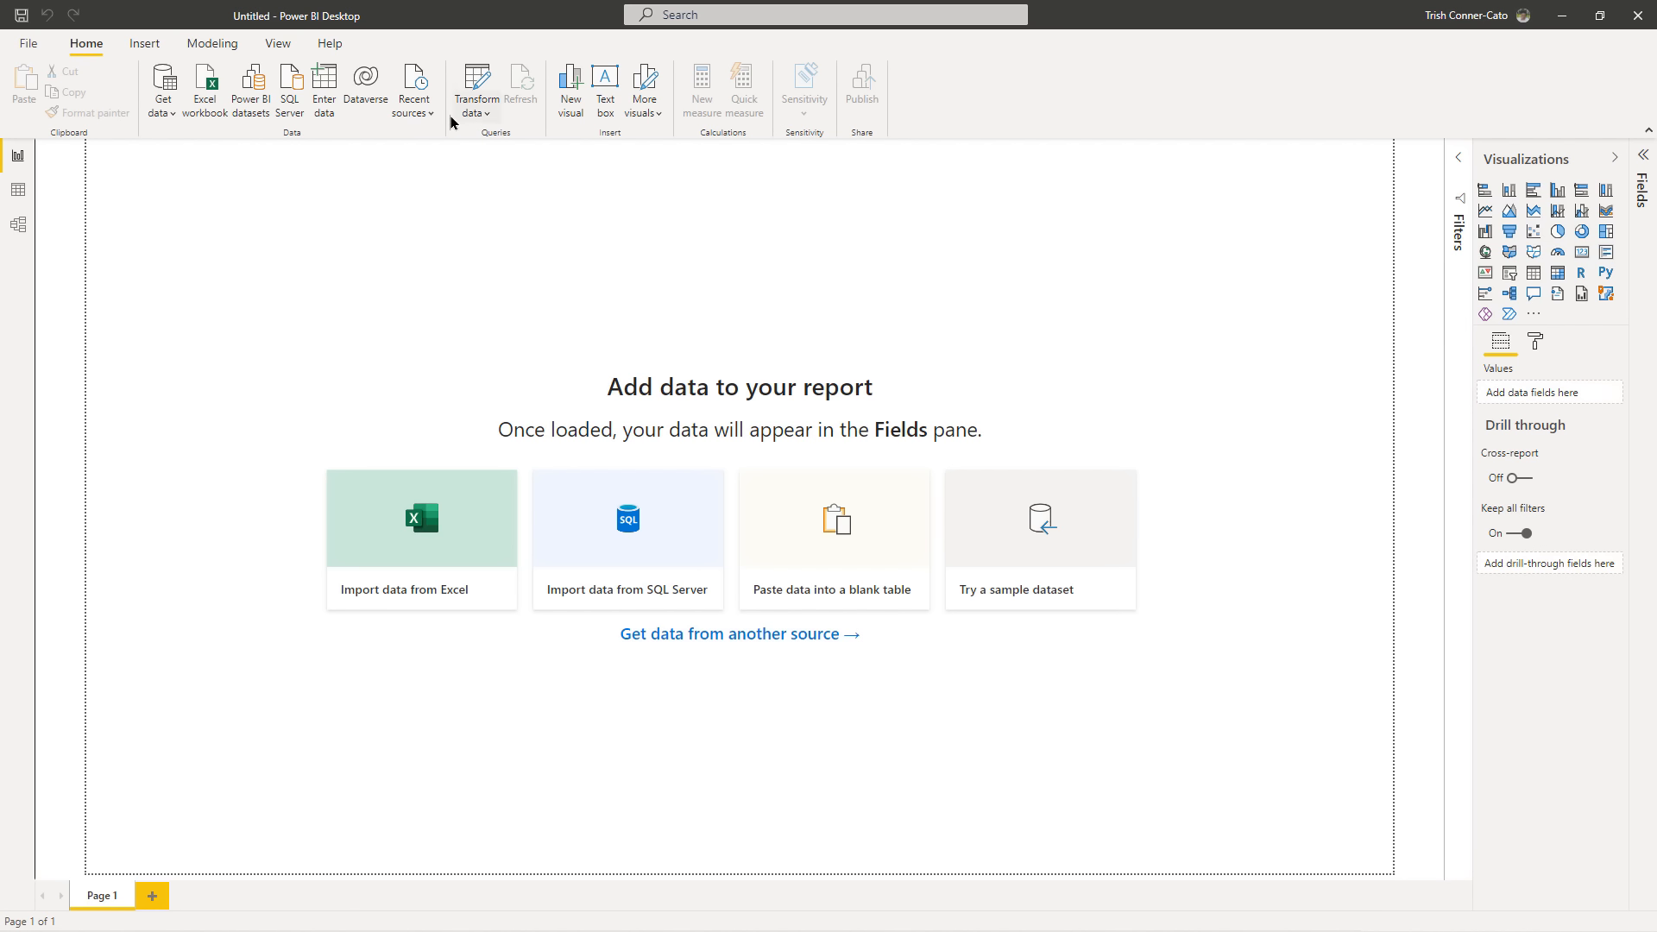
pyautogui.click(165, 82)
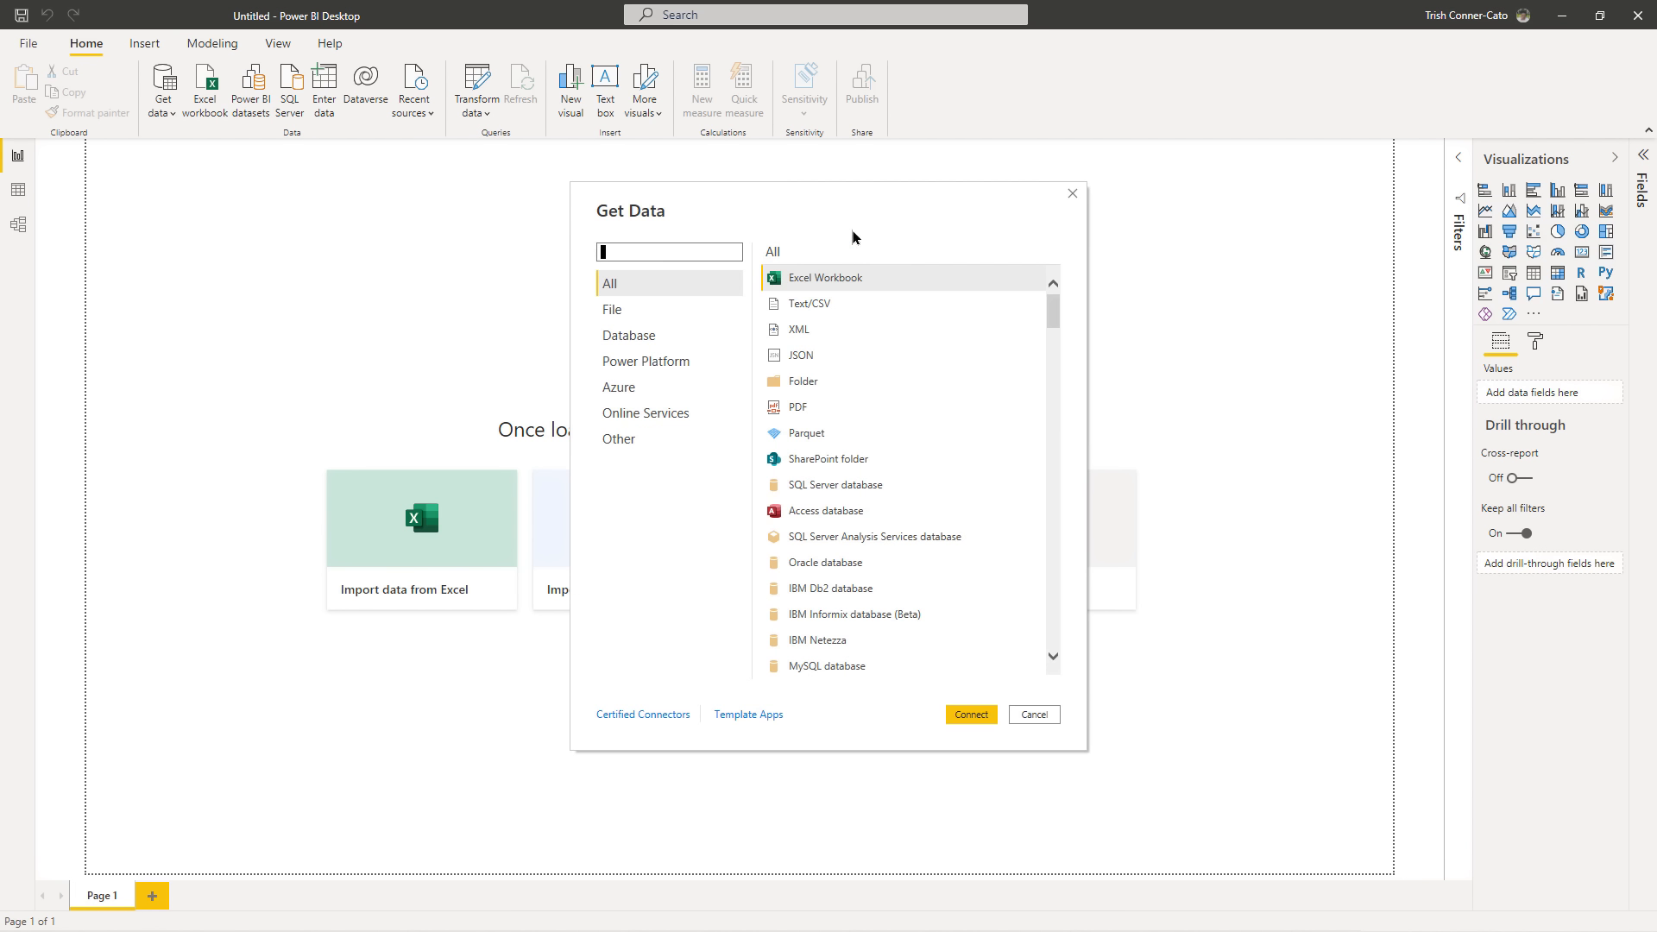
pyautogui.moveTo(1053, 307)
pyautogui.mouseDown()
pyautogui.moveTo(1067, 631)
pyautogui.moveTo(1063, 311)
pyautogui.mouseUp()
pyautogui.click(623, 440)
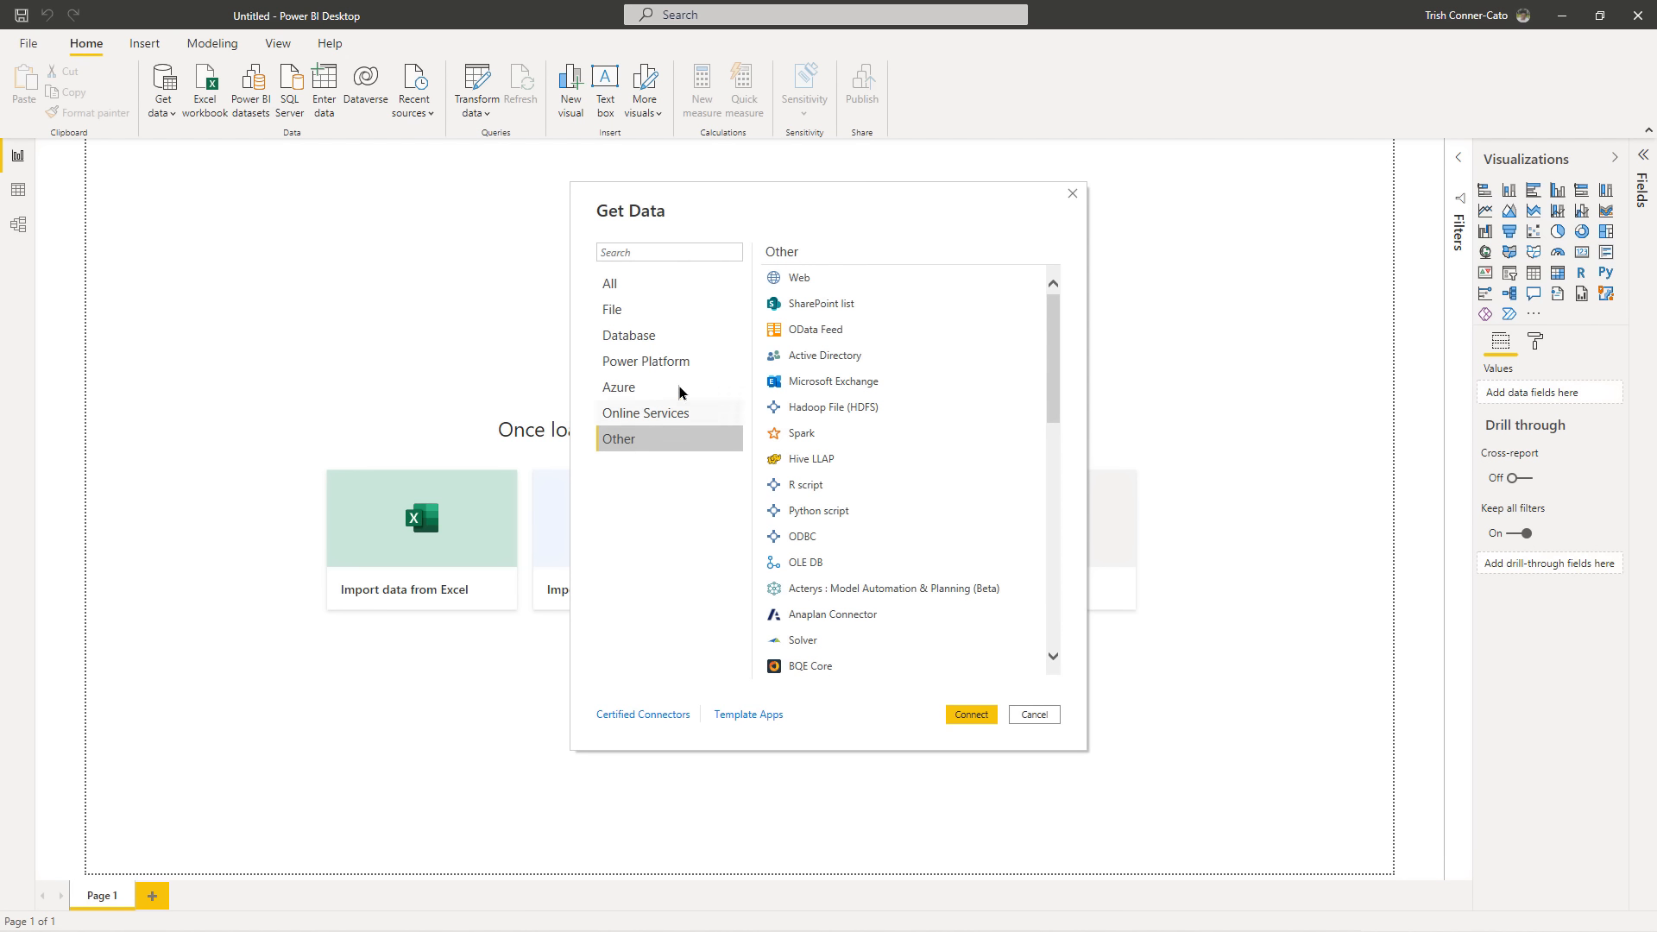
pyautogui.click(800, 278)
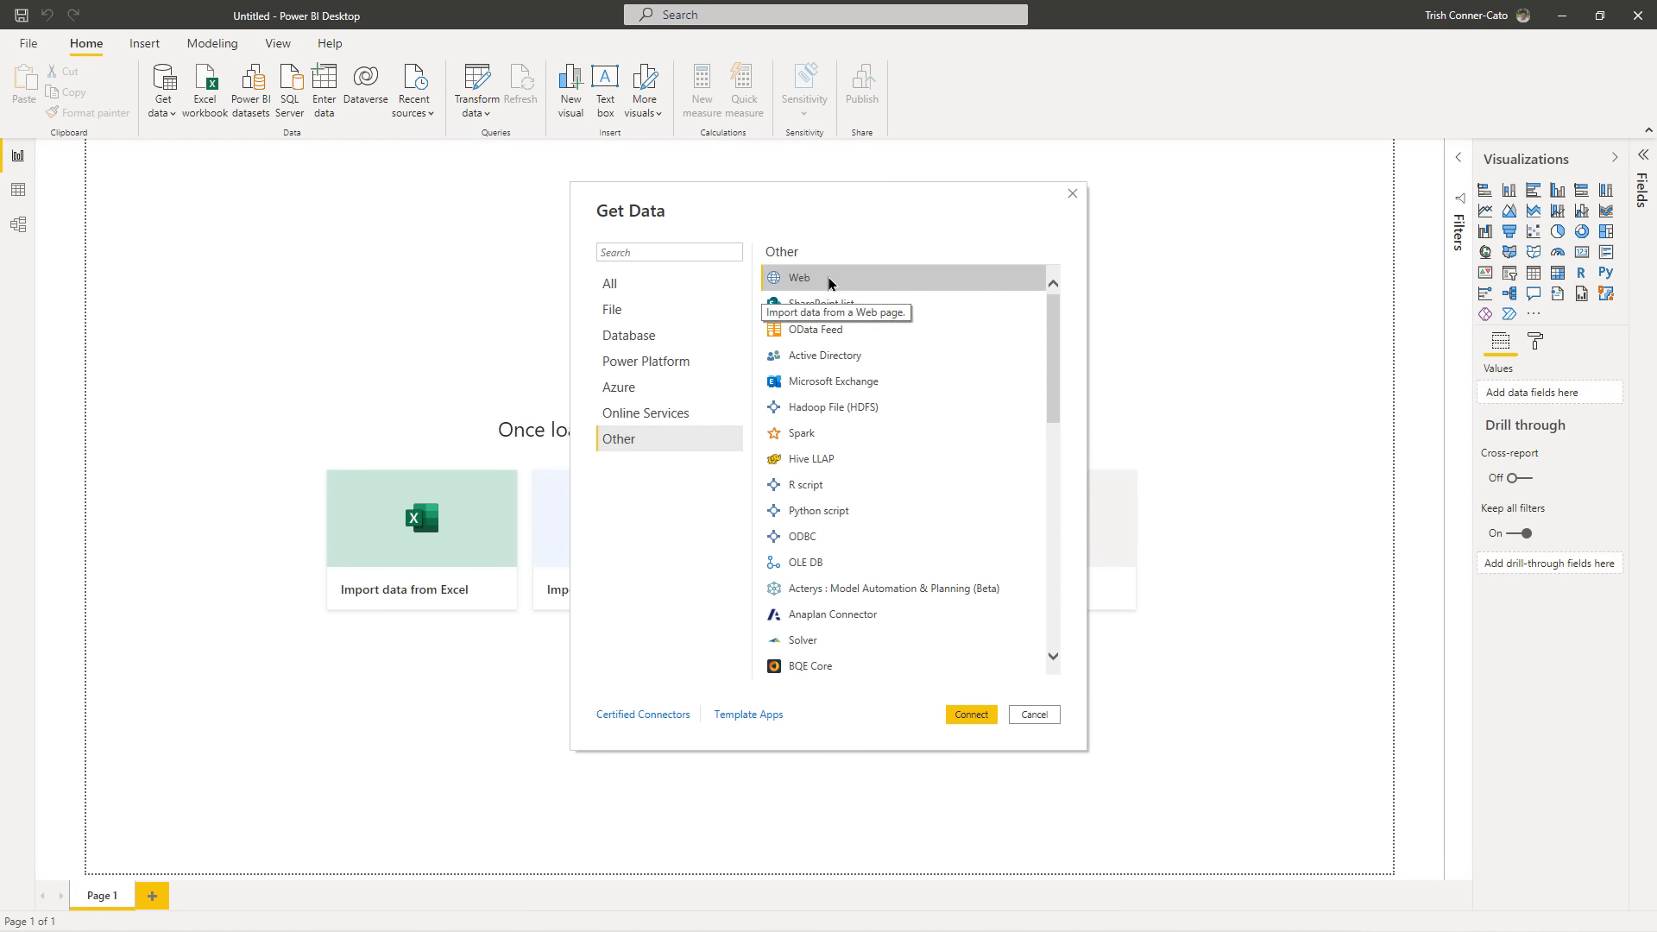
pyautogui.click(970, 715)
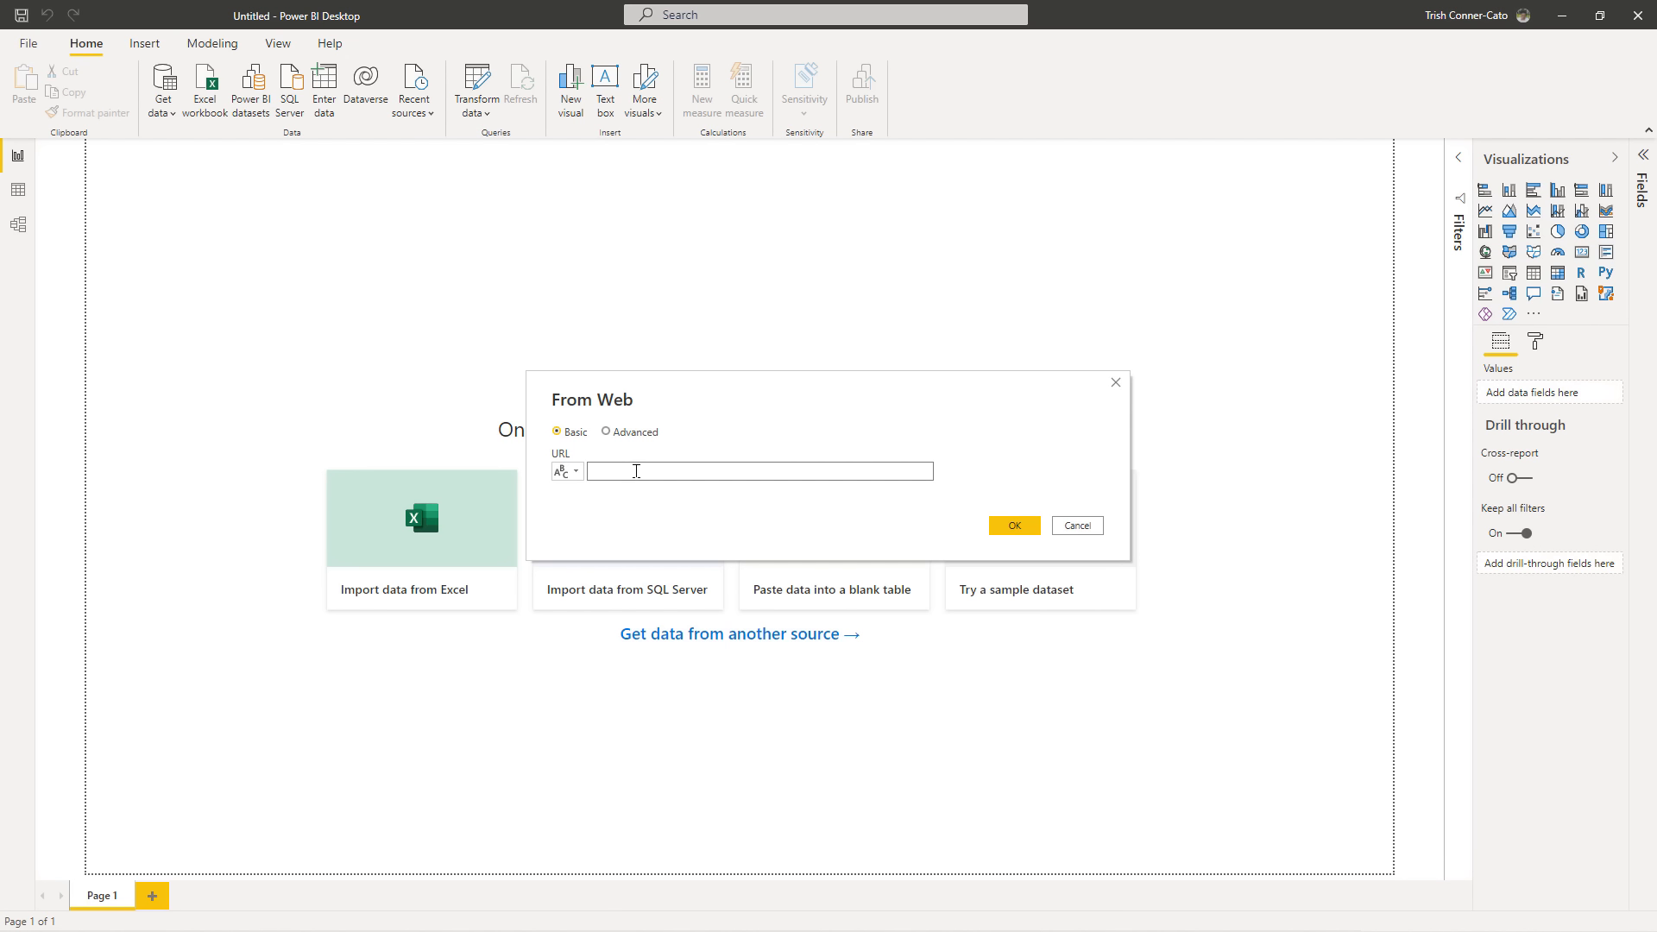
# - Paste the copied workbook path as the web URL, remove the "?web=1" ending after ".xlsx", and connect
pyautogui.hotkey('ctrl', 'v')
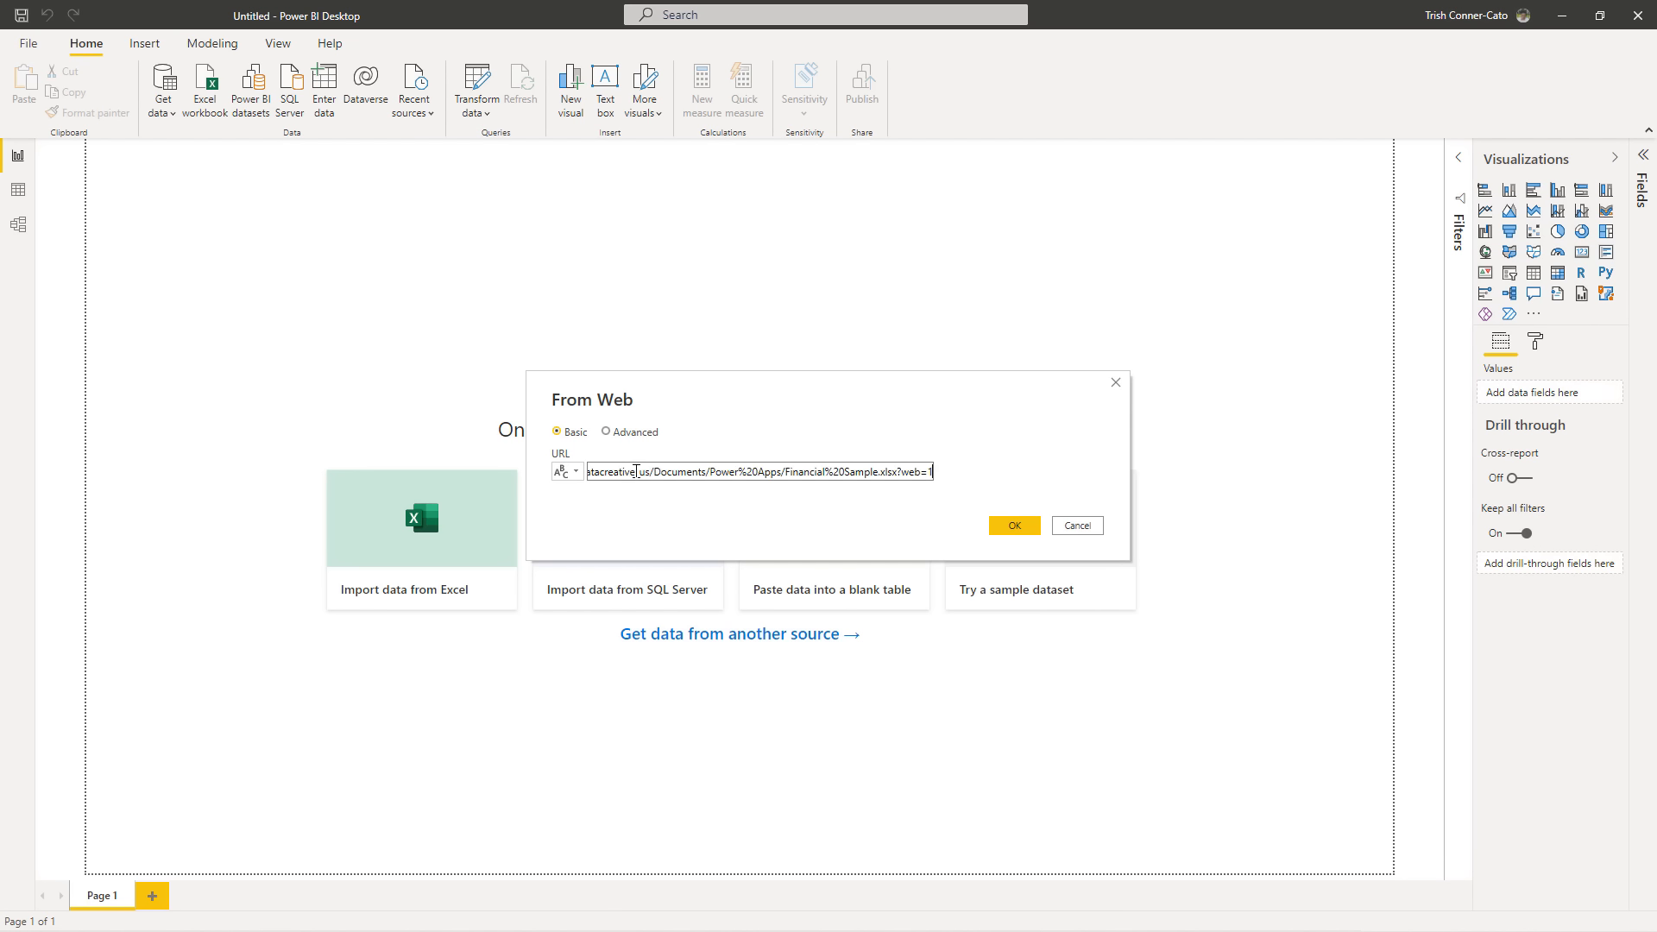
pyautogui.doubleClick(898, 473)
pyautogui.press('Delete')
pyautogui.press('Delete')
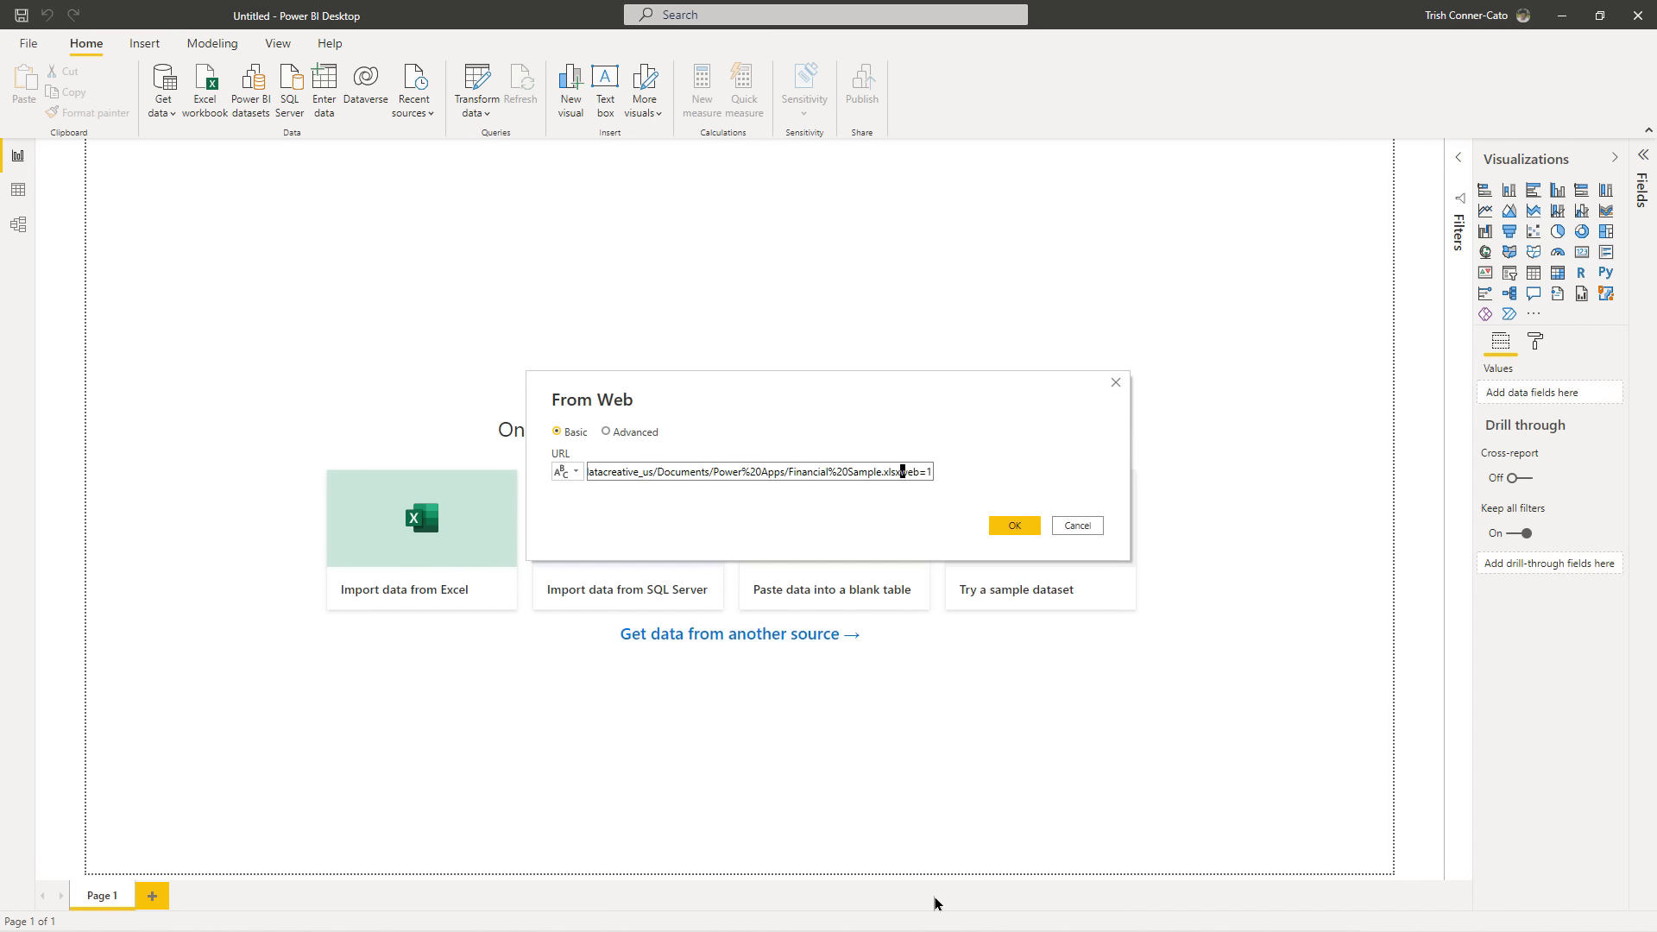
pyautogui.press('Delete')
pyautogui.press('Delete')
pyautogui.press('Delete')
pyautogui.press('Delete')
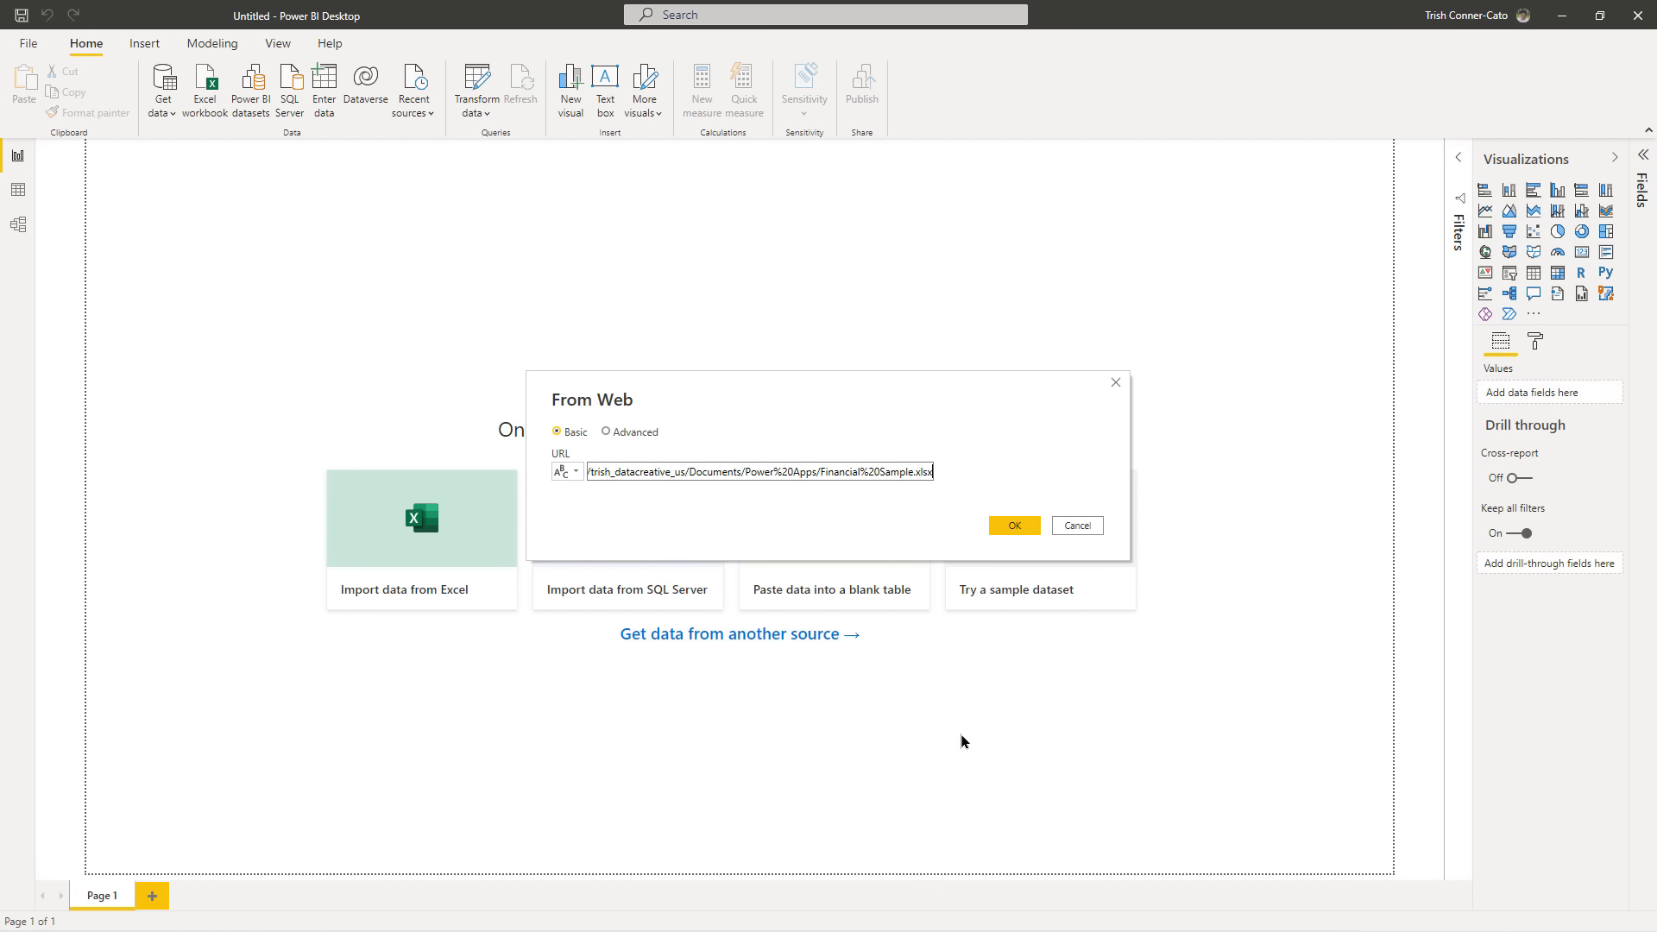
pyautogui.click(1012, 530)
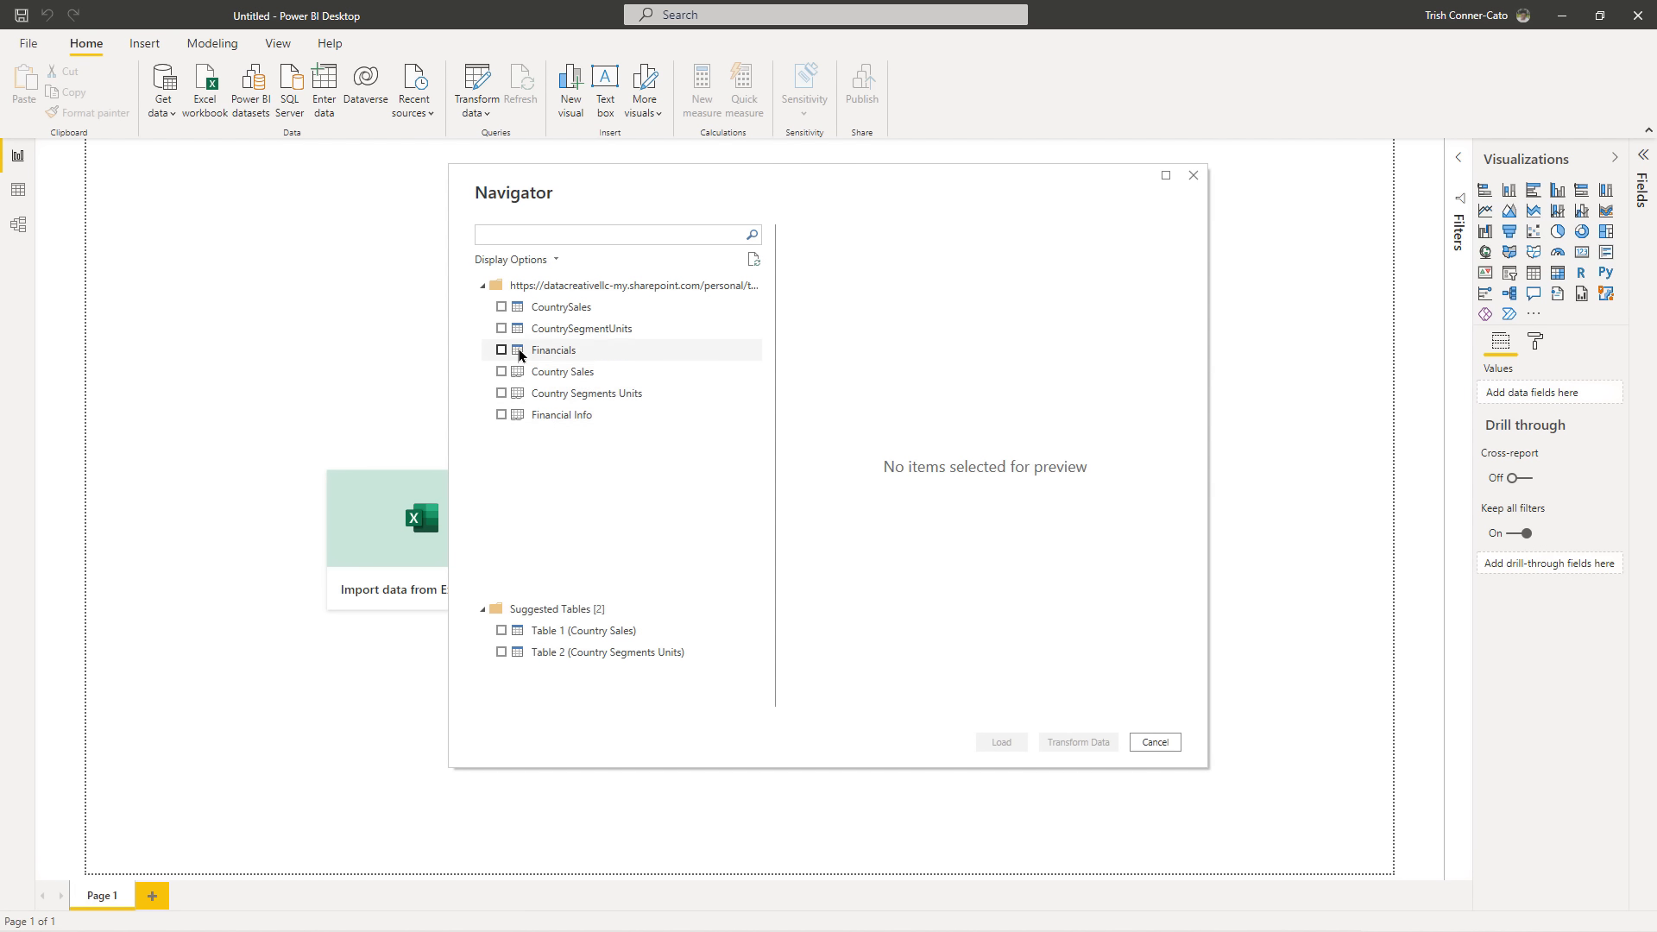
# - Load the CountrySales, CountrySegmentUnits and Financials tables from the workbook into the report
pyautogui.click(502, 307)
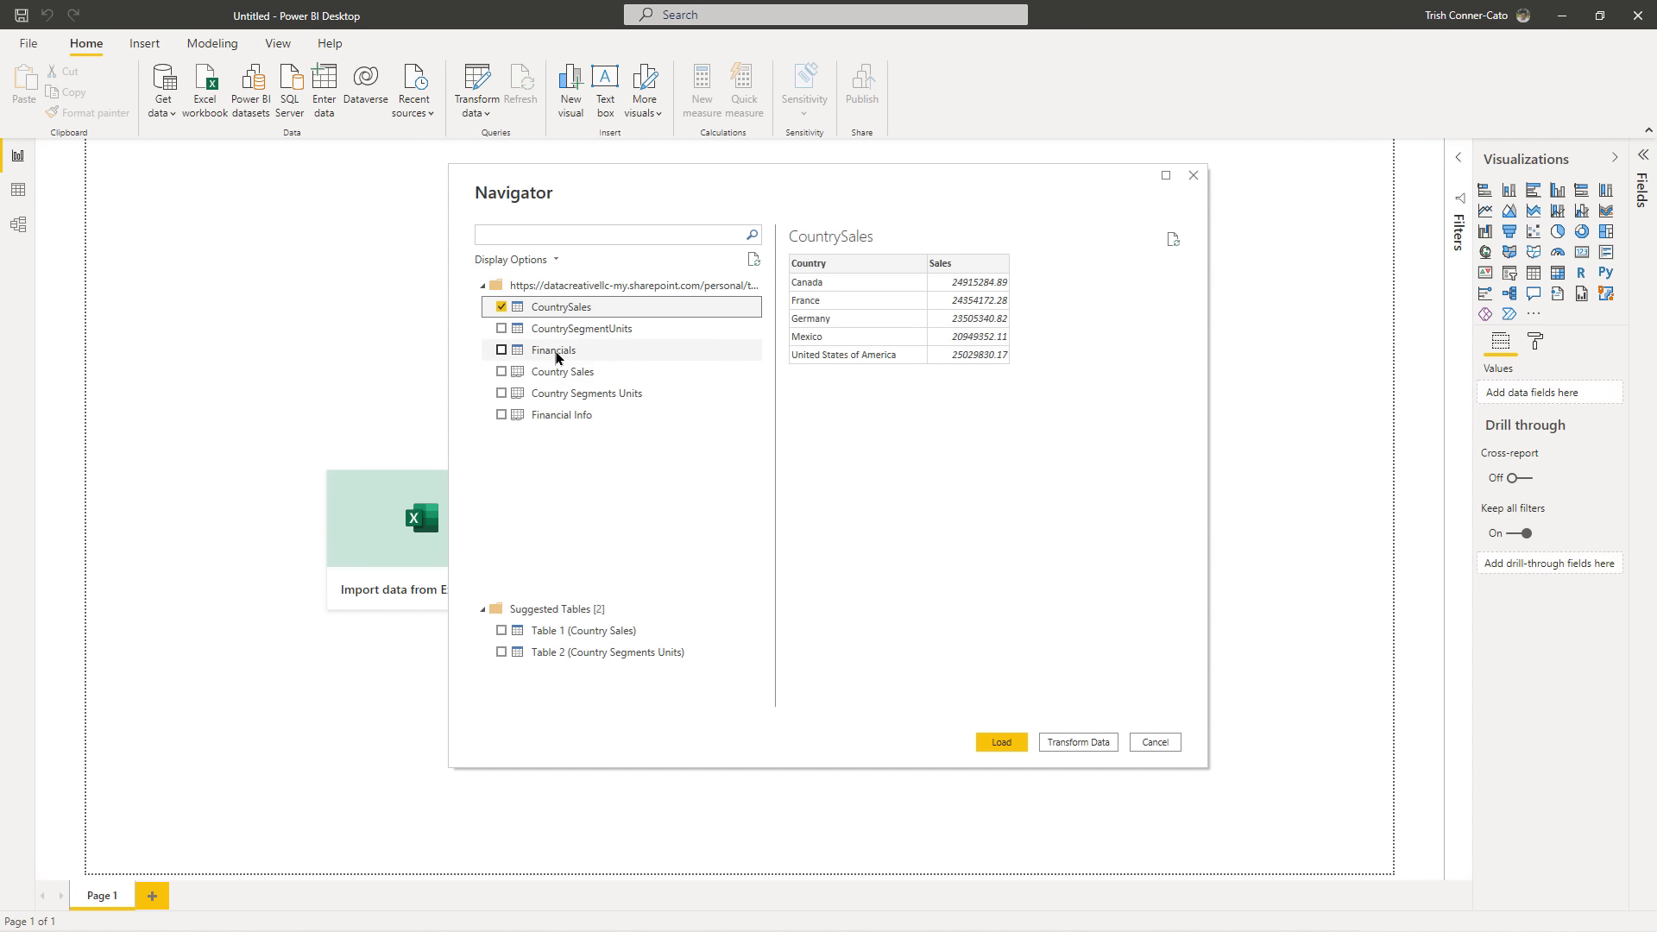
pyautogui.click(501, 330)
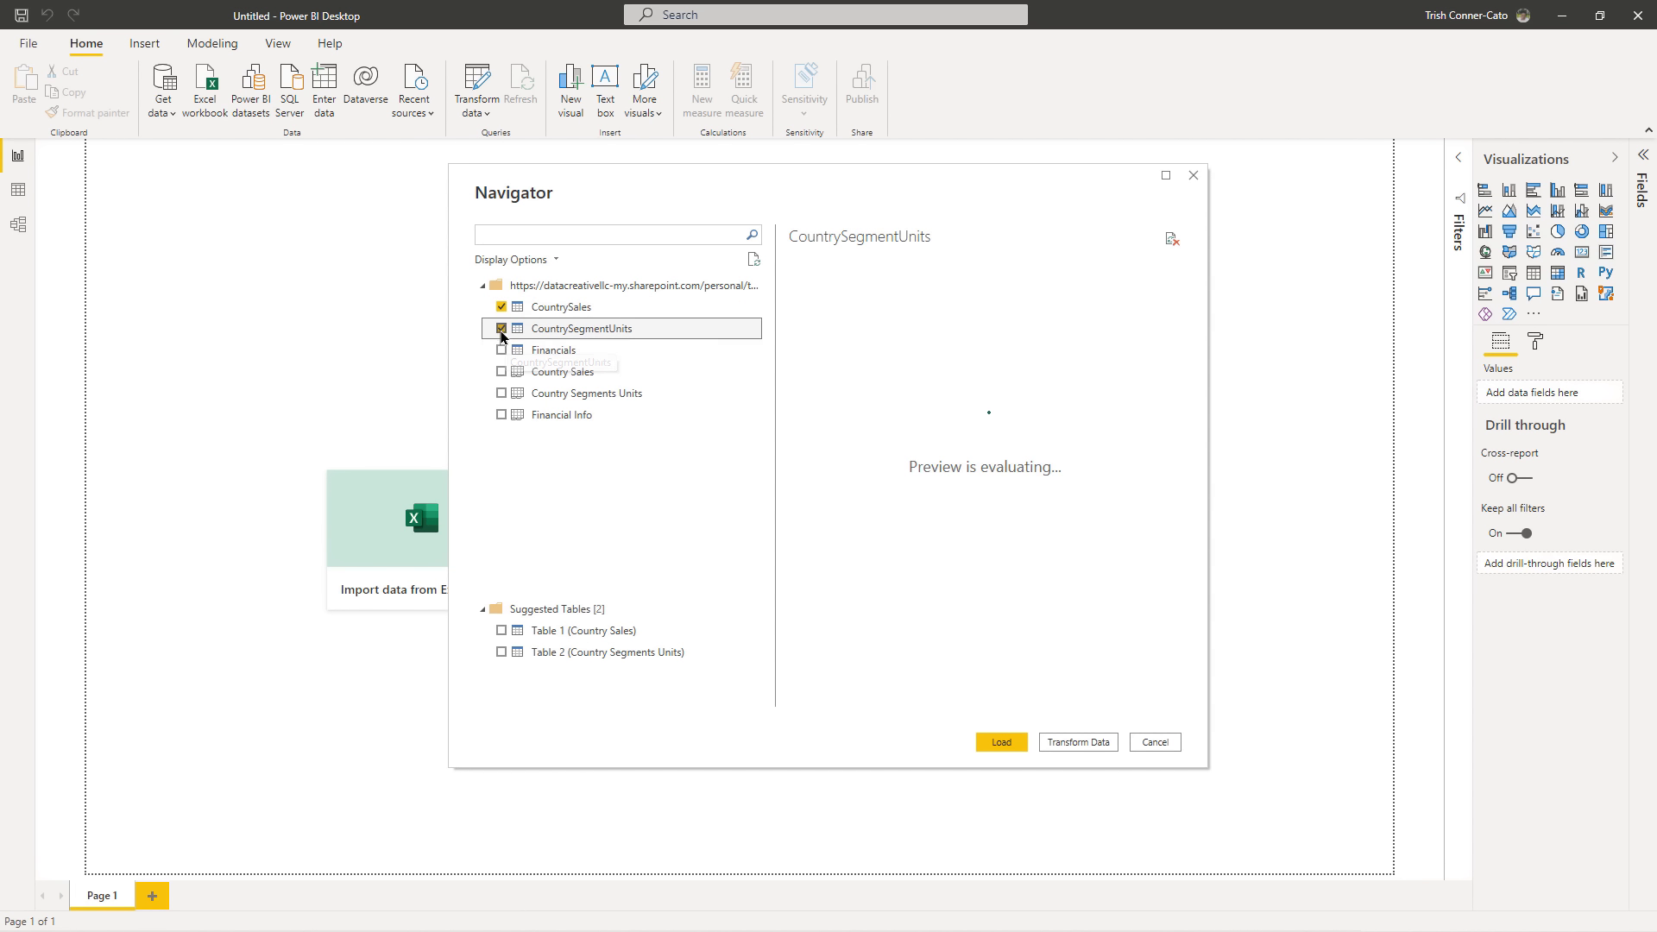
pyautogui.click(501, 350)
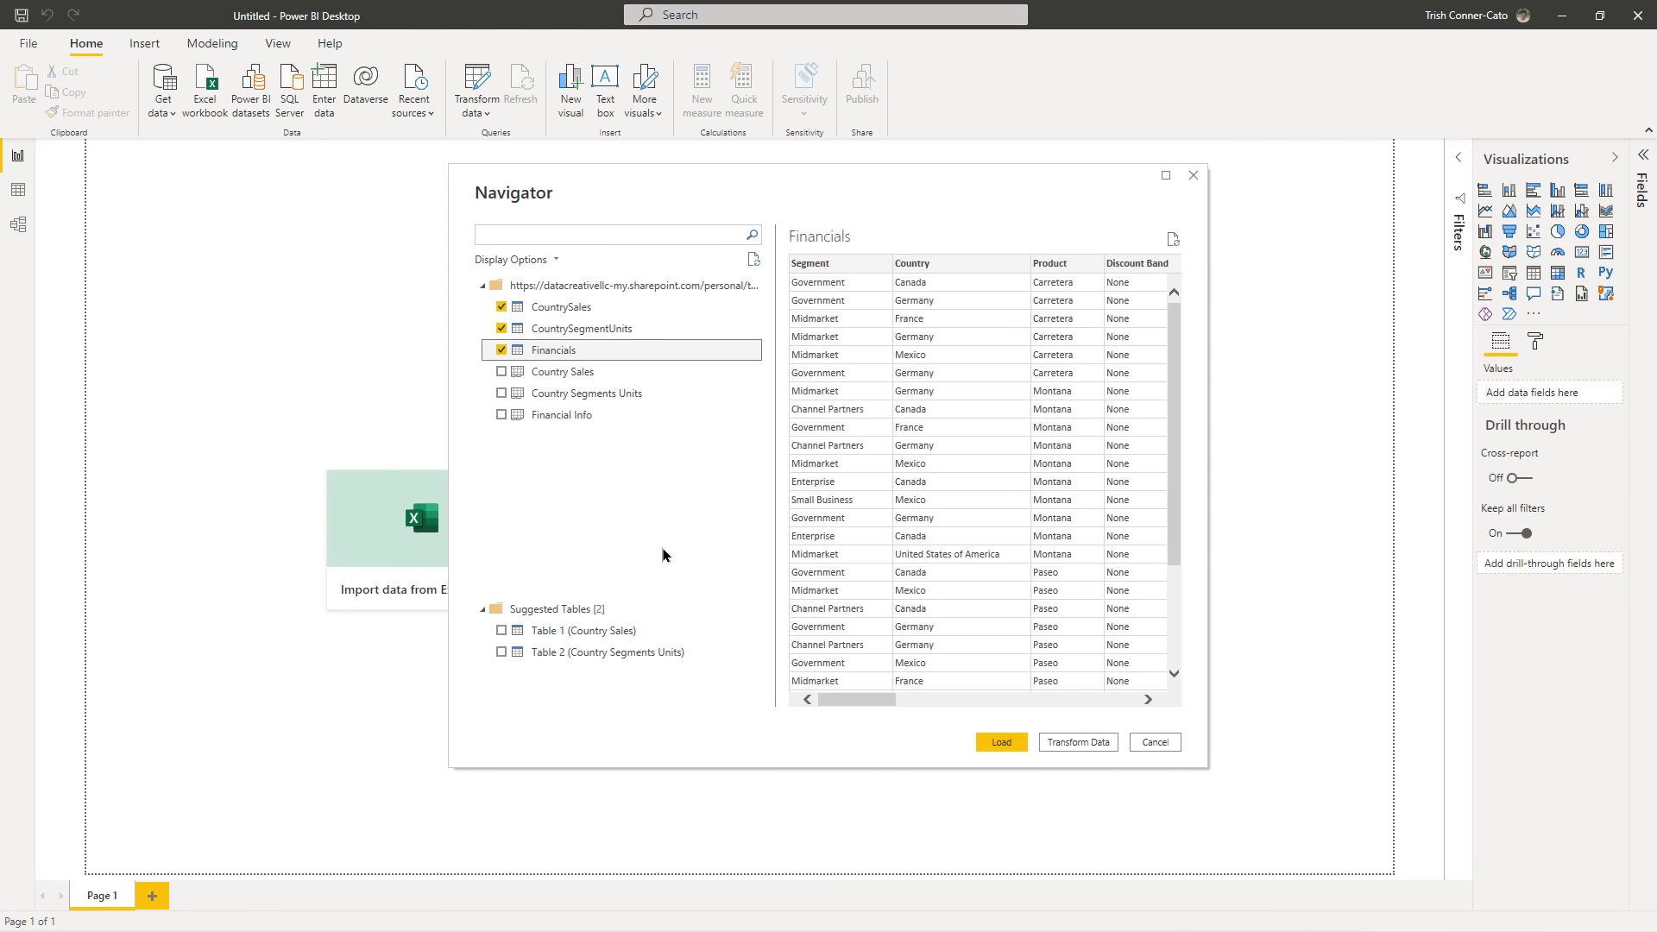
pyautogui.click(998, 742)
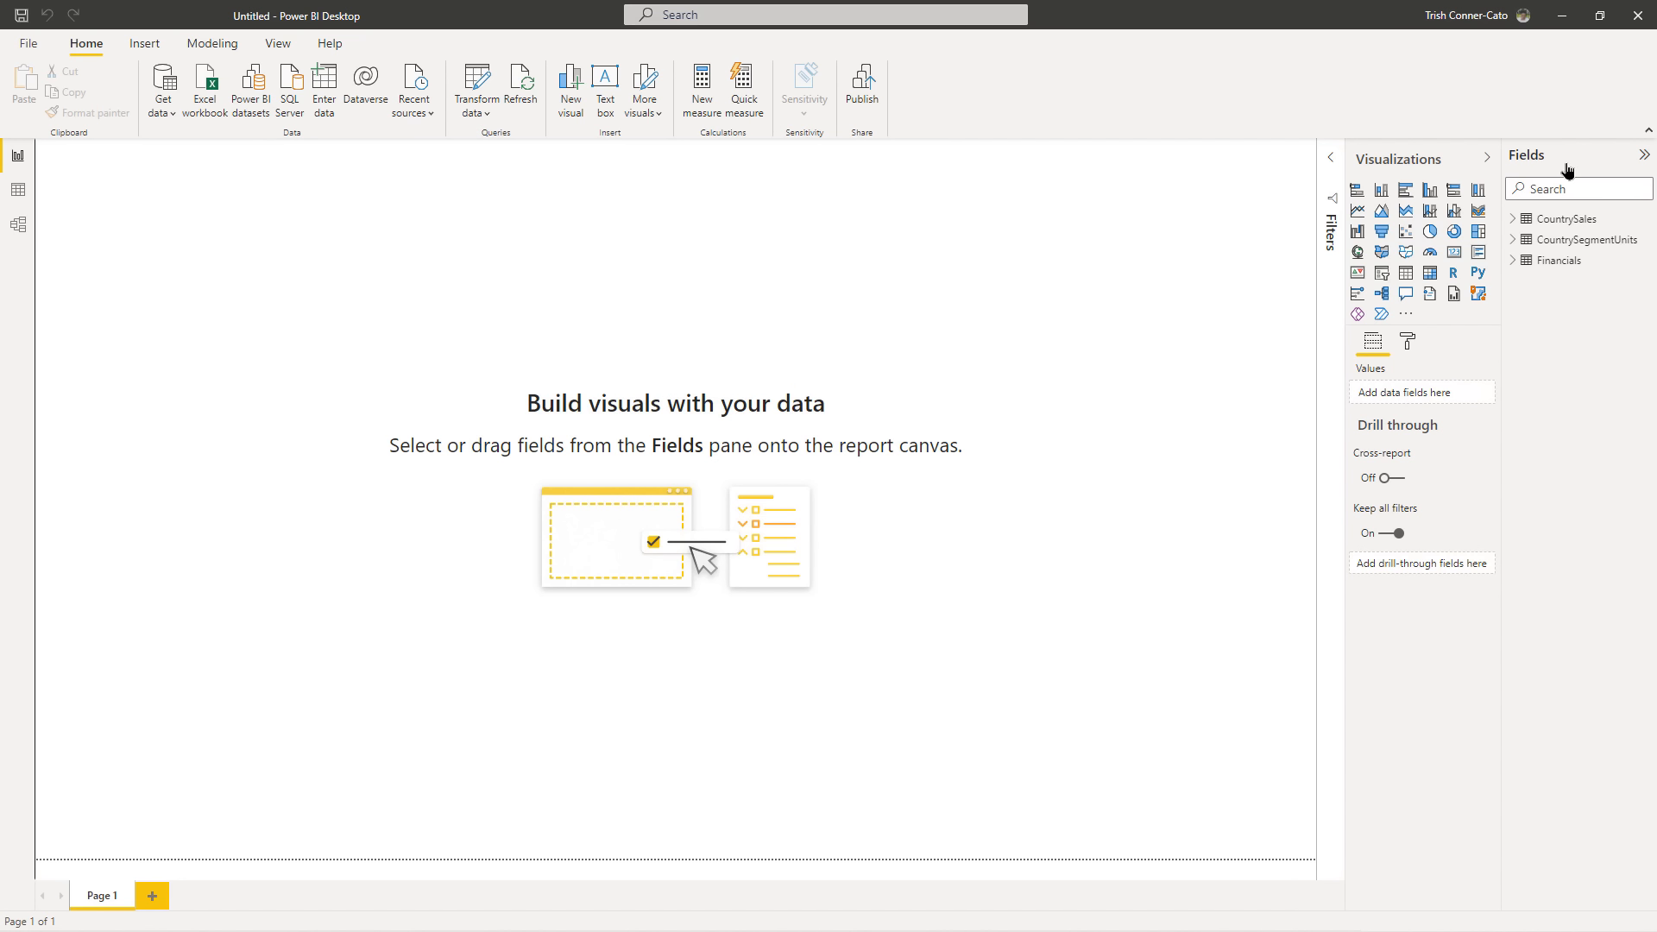
# - Examine the fields of the CountrySales, CountrySegmentUnits and Financials tables, leaving the Financials fields expanded
pyautogui.click(1514, 222)
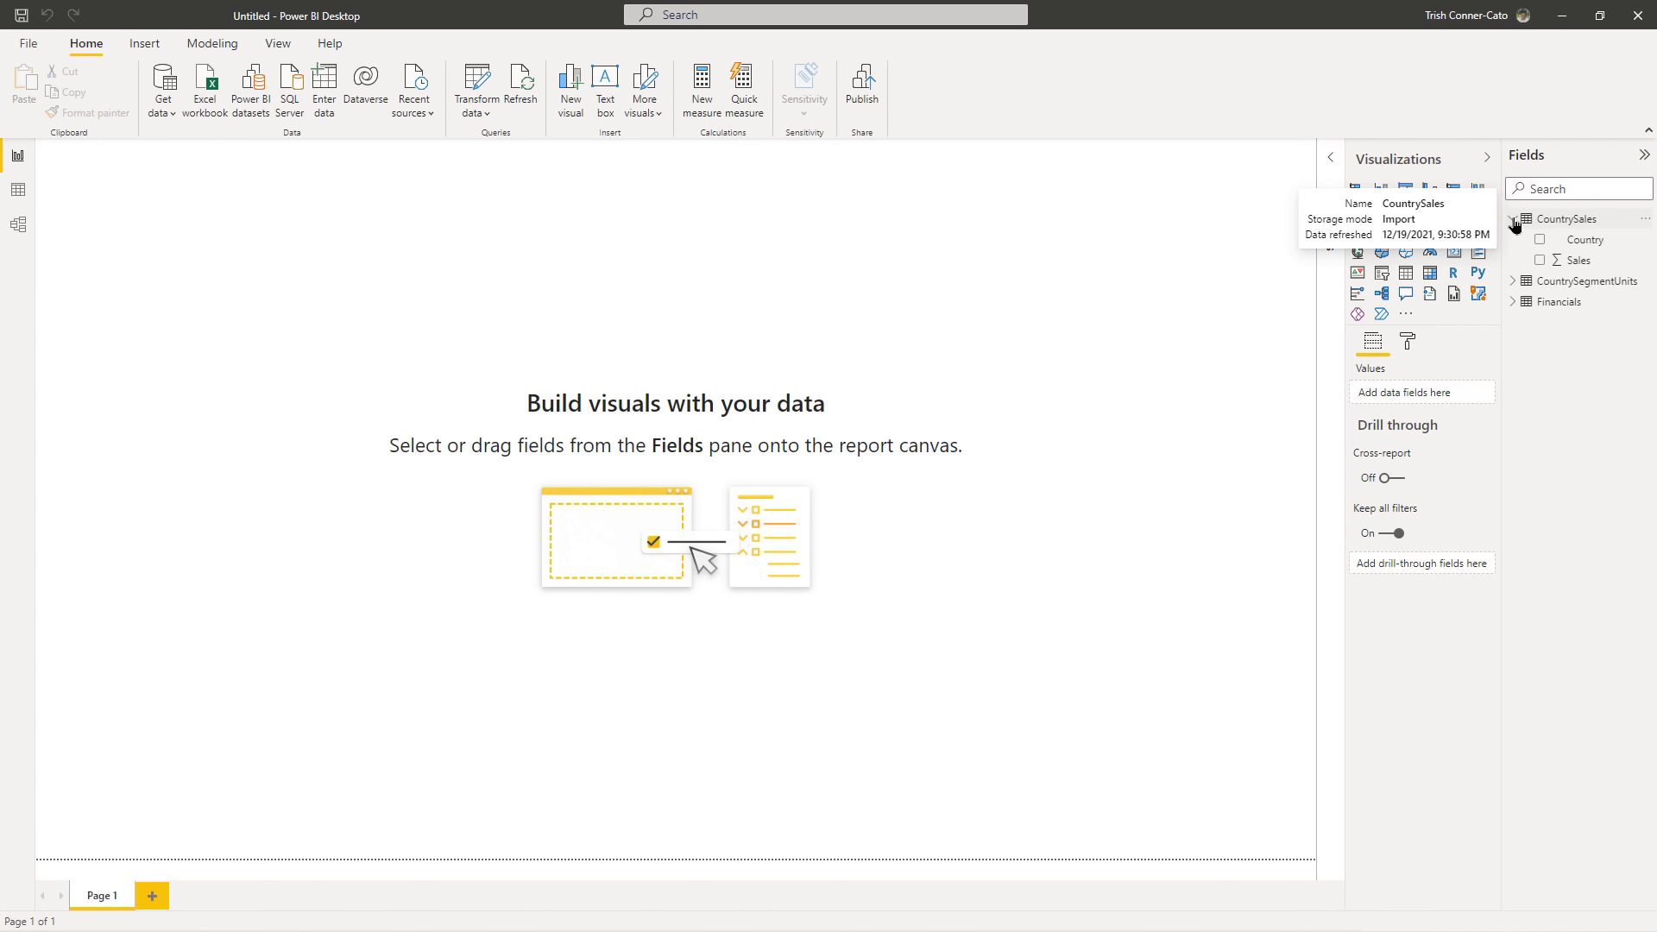
pyautogui.click(1514, 222)
pyautogui.click(1511, 241)
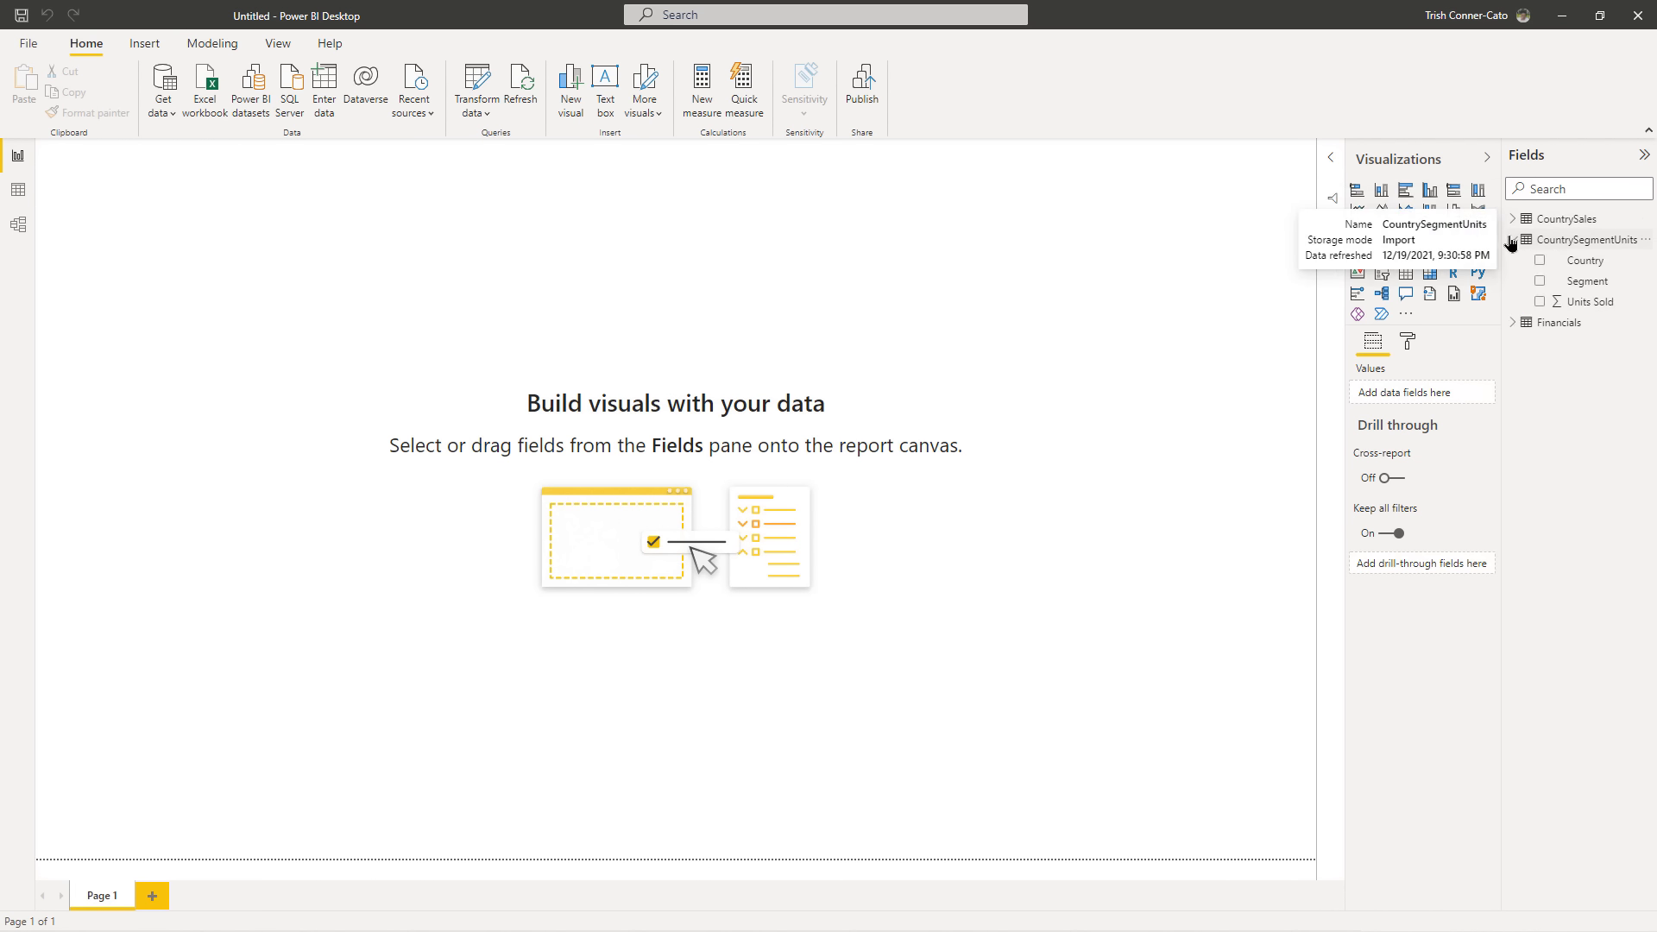
pyautogui.click(1511, 241)
pyautogui.click(1511, 263)
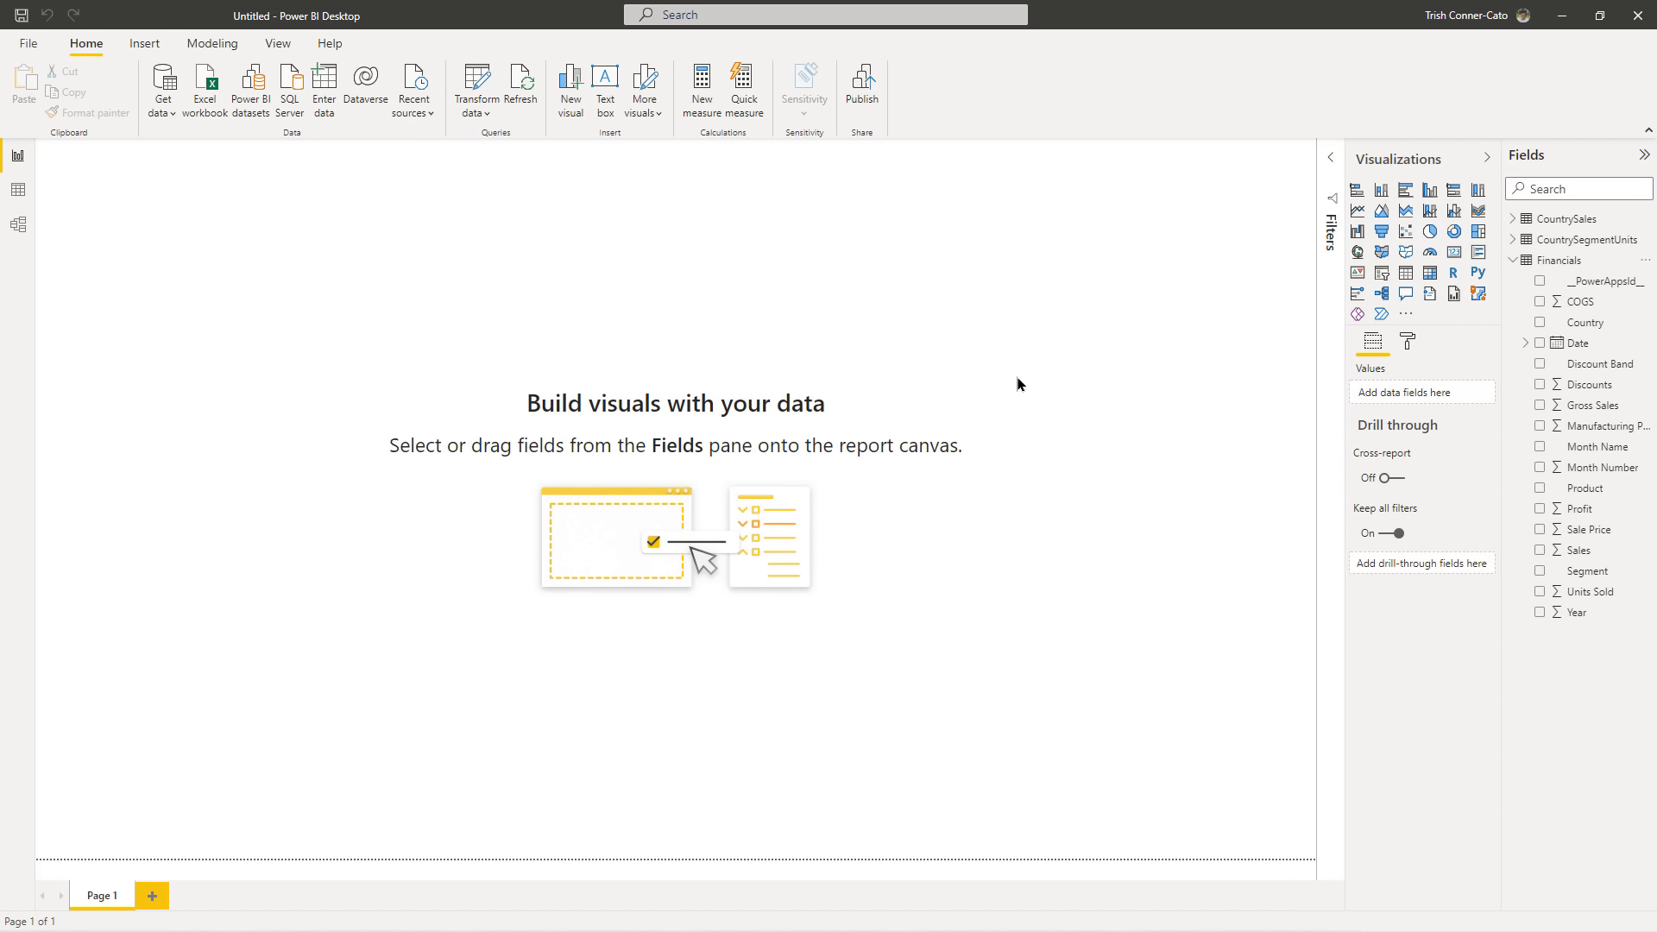
pyautogui.click(1486, 161)
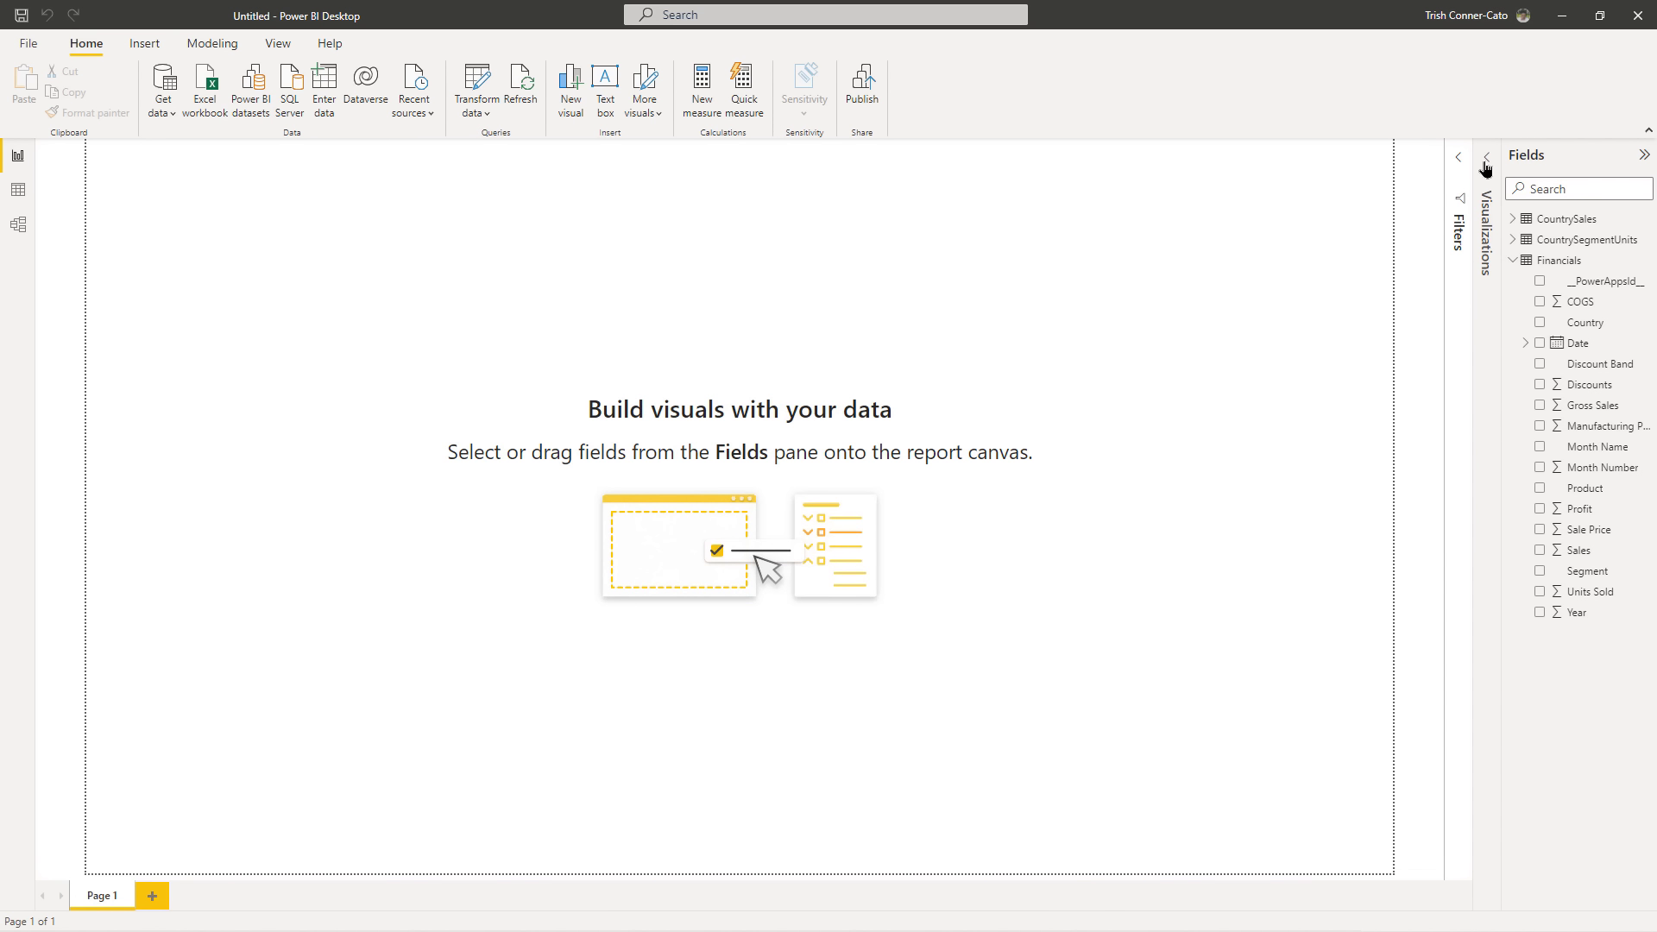
pyautogui.click(1486, 164)
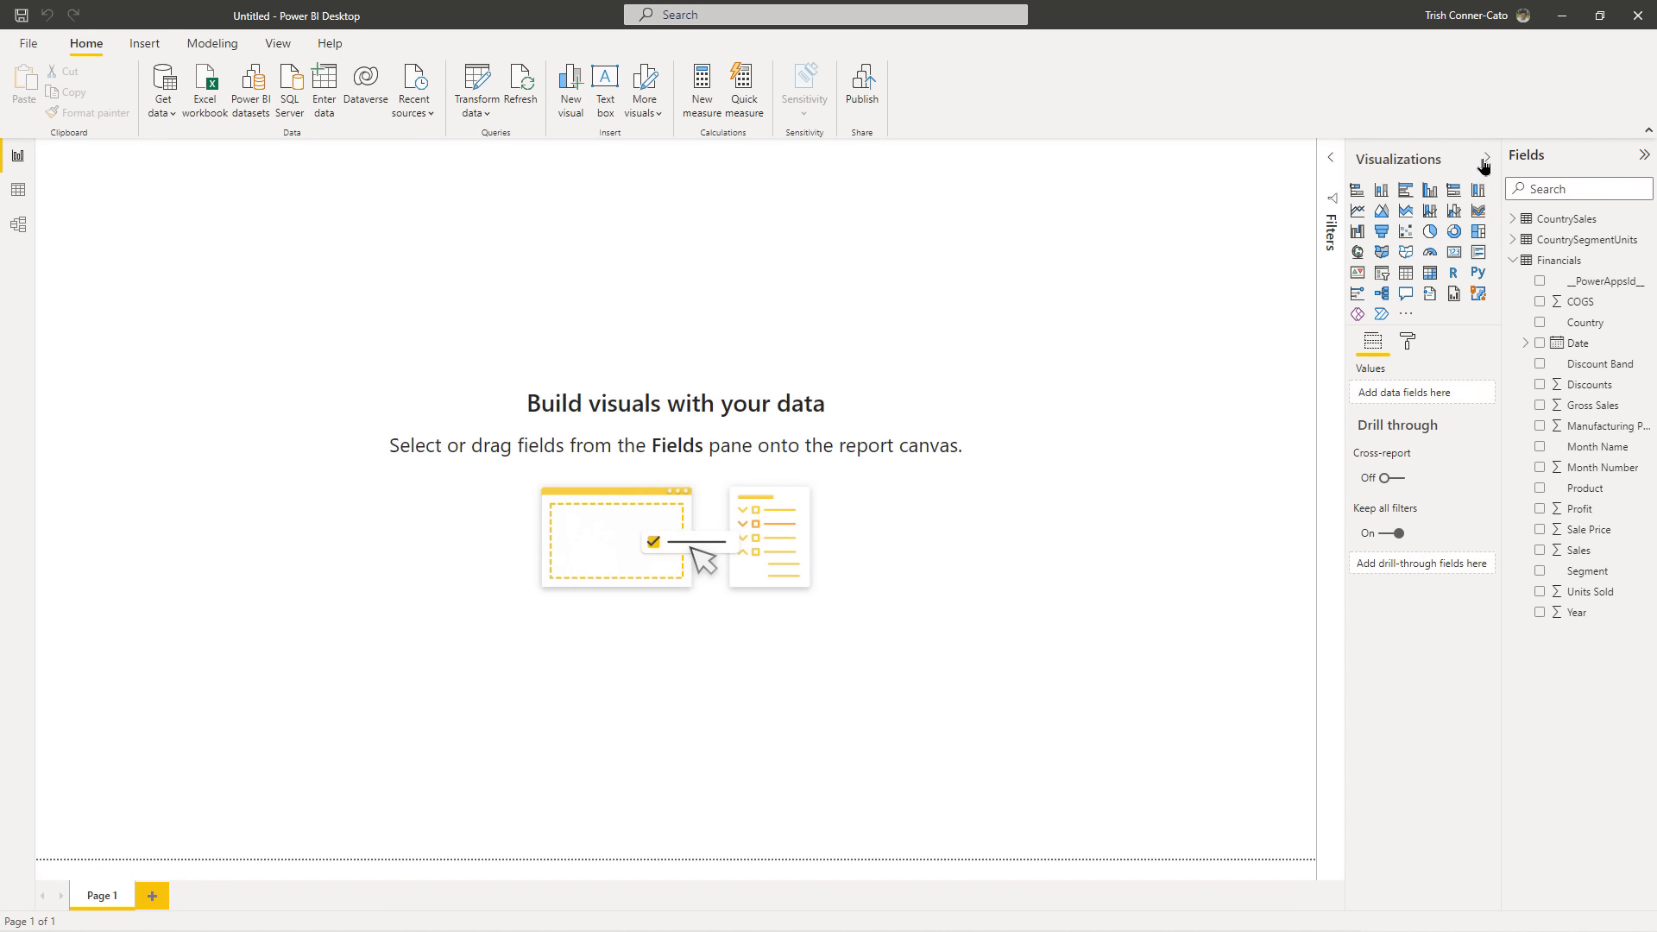
# - Add a stacked bar chart, widen it across the canvas, and plot Sales and Units Sold by Country from the Financials table
pyautogui.click(1357, 191)
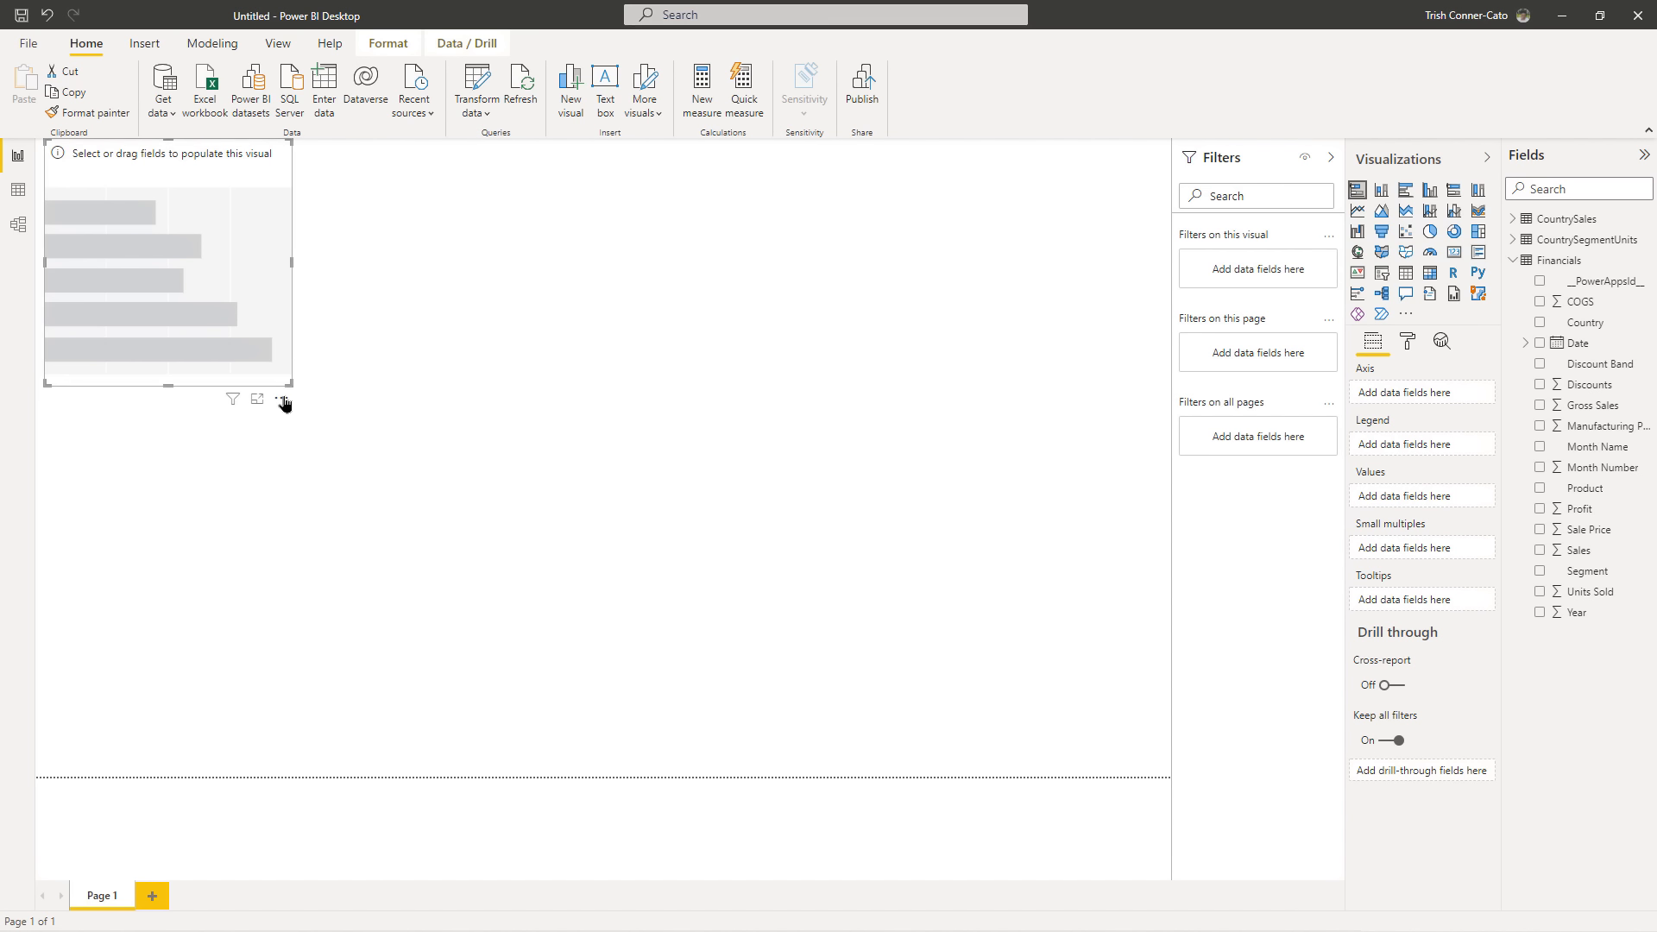
pyautogui.moveTo(291, 261); pyautogui.dragTo(1165, 228)
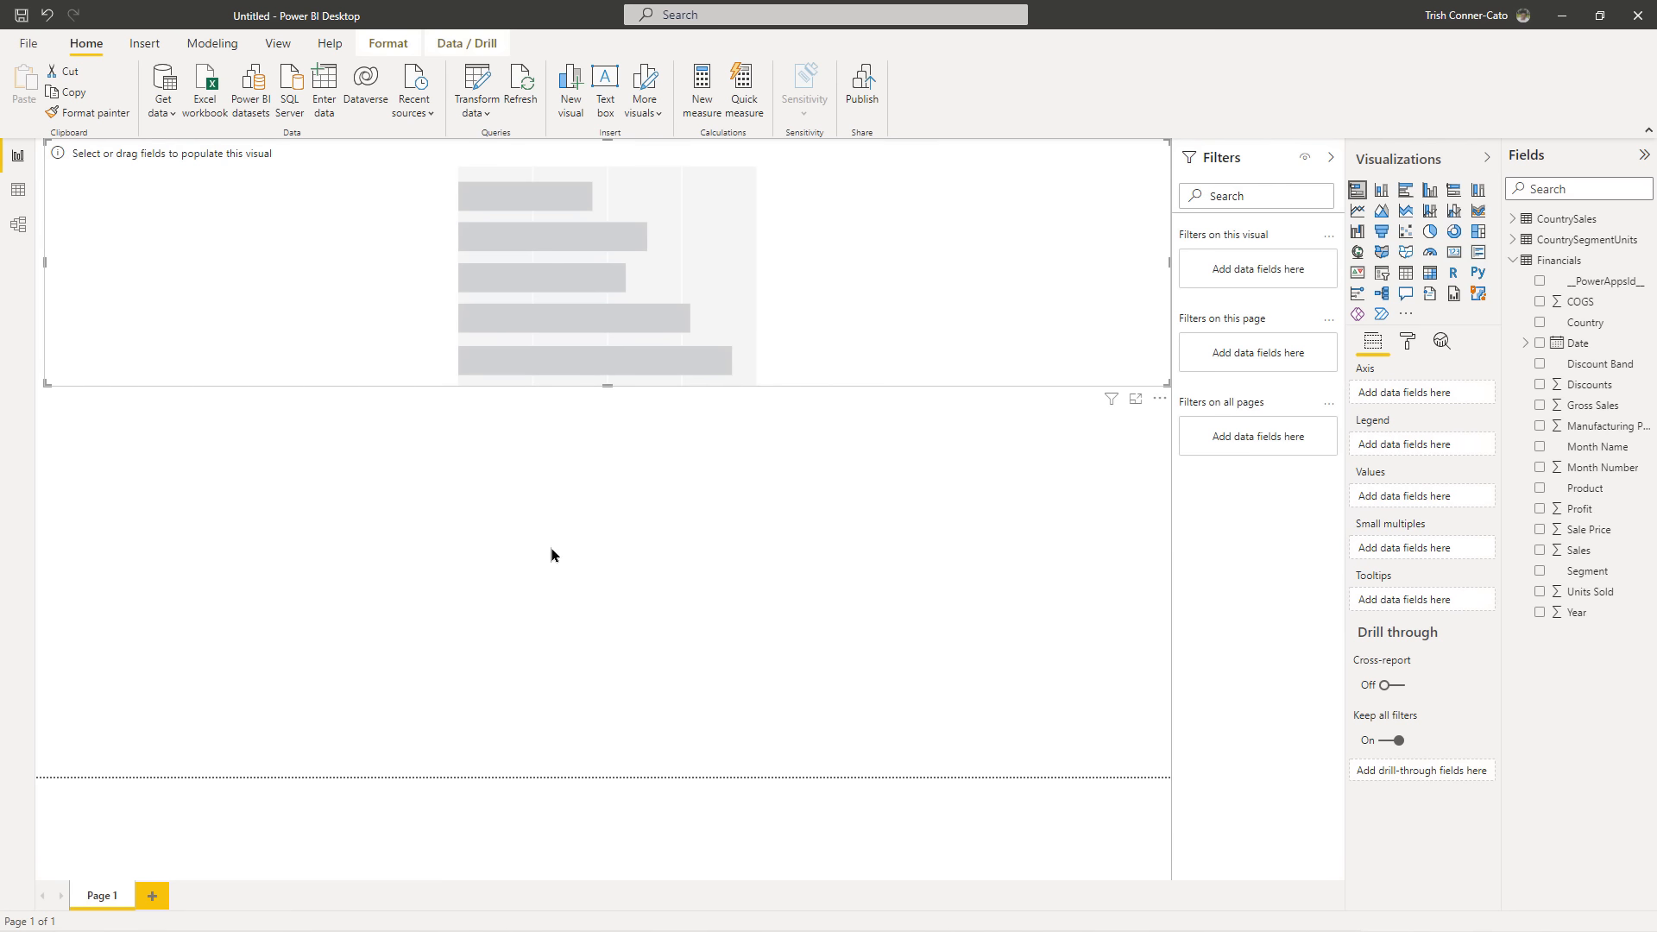
pyautogui.click(1540, 323)
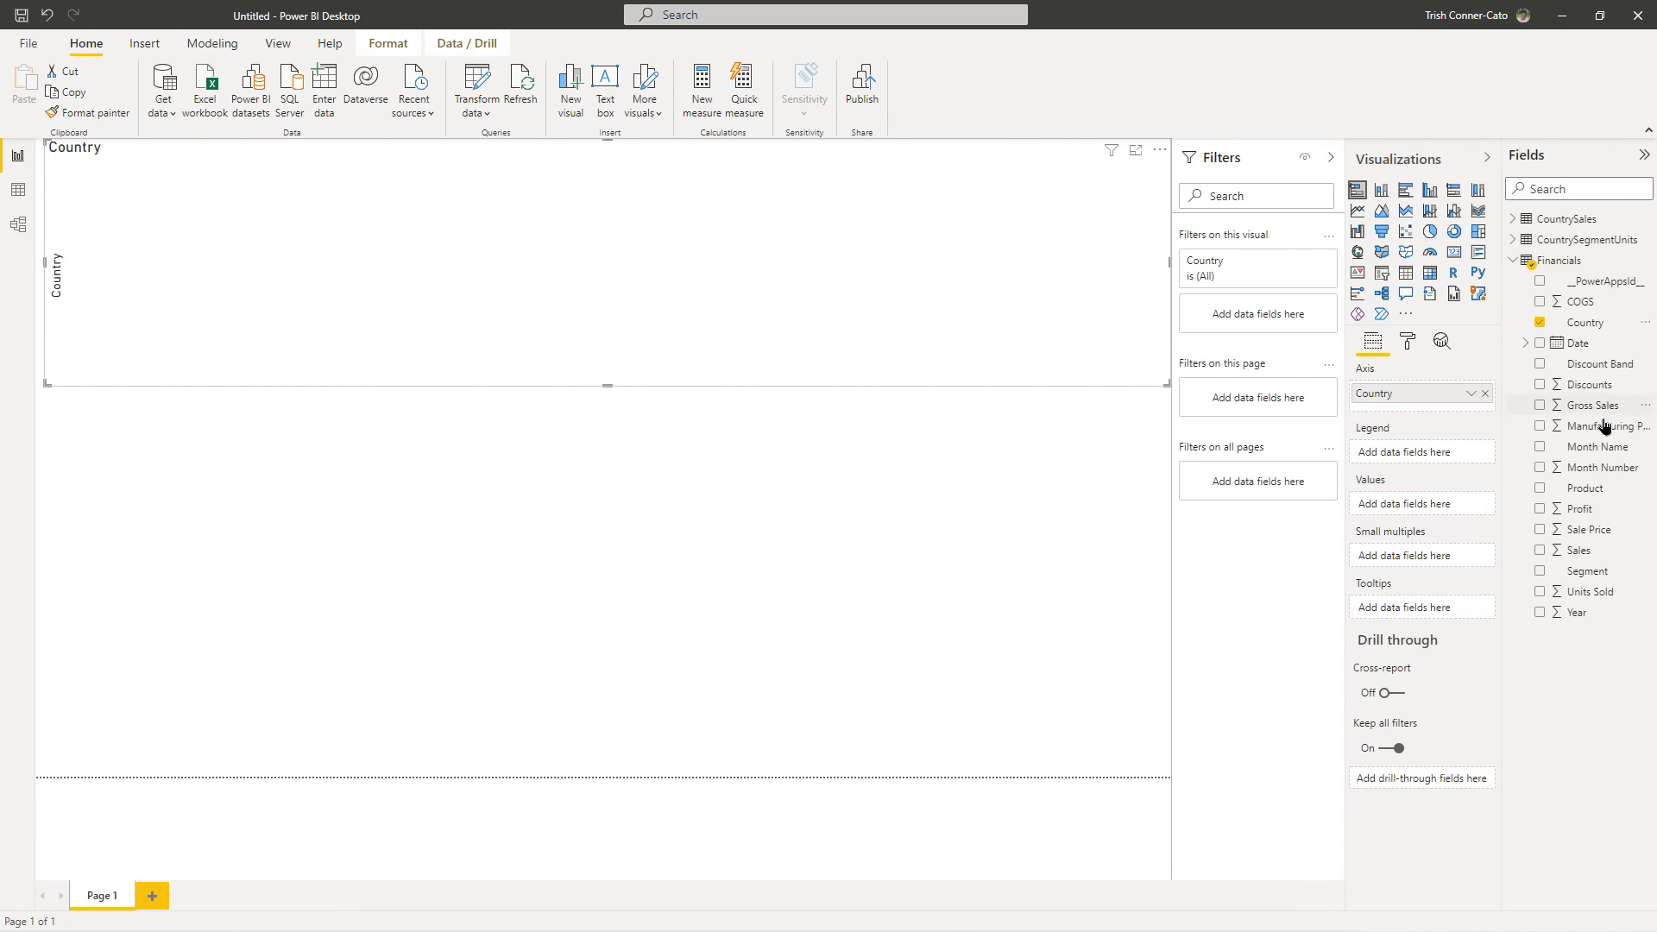
pyautogui.click(1541, 551)
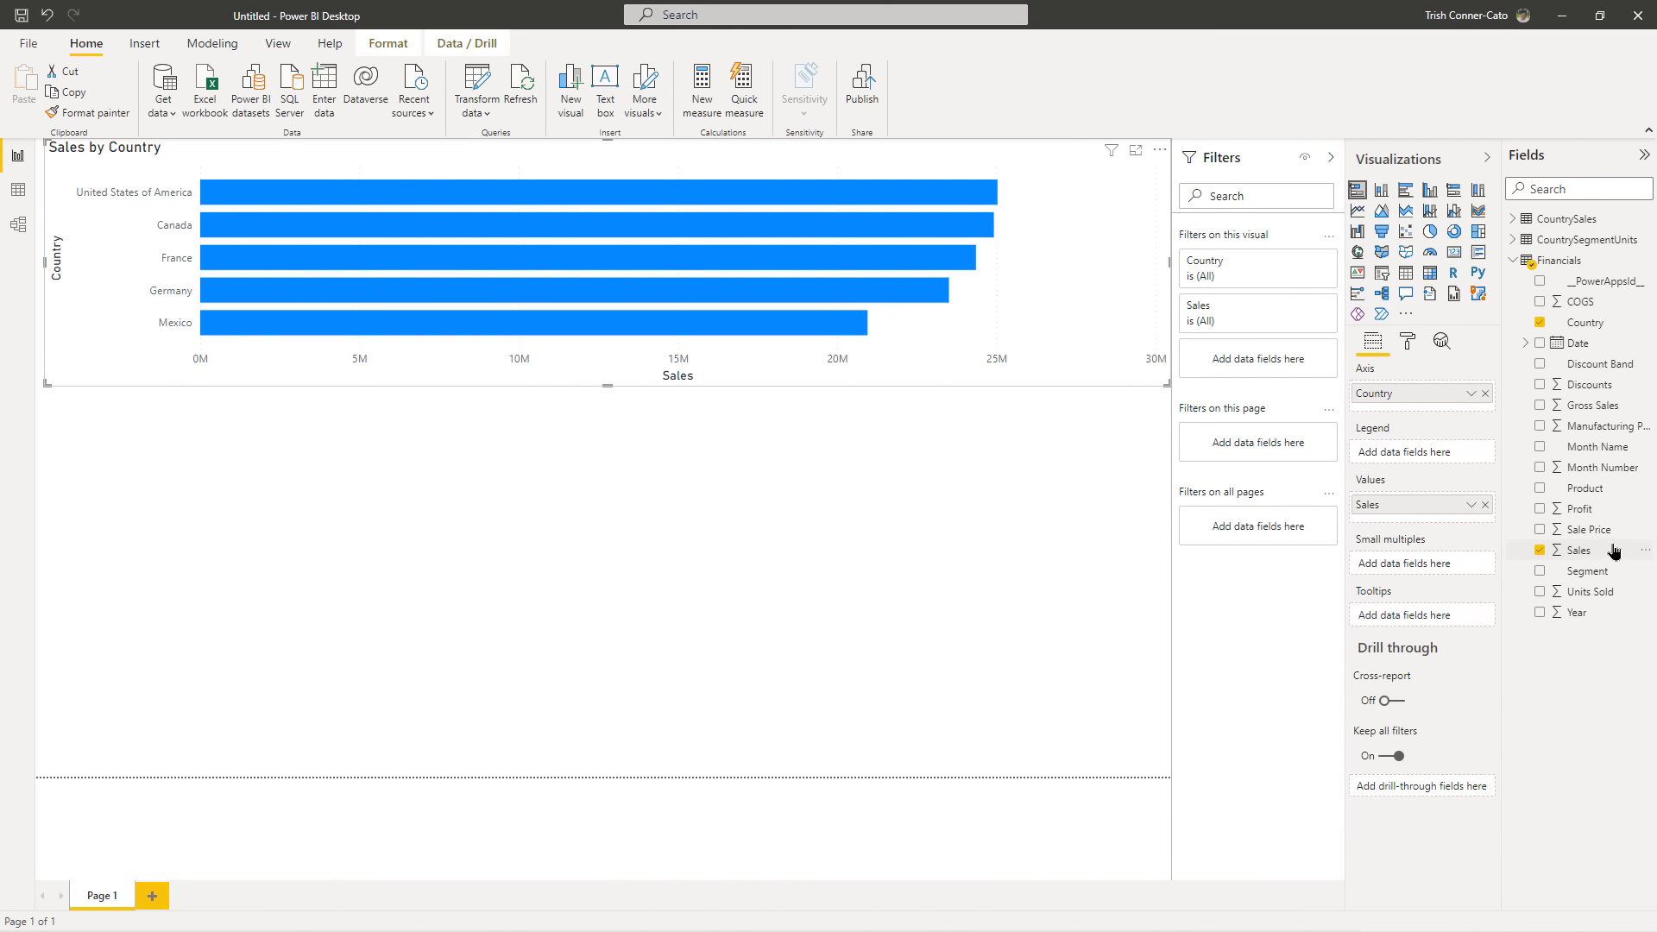
pyautogui.click(1541, 595)
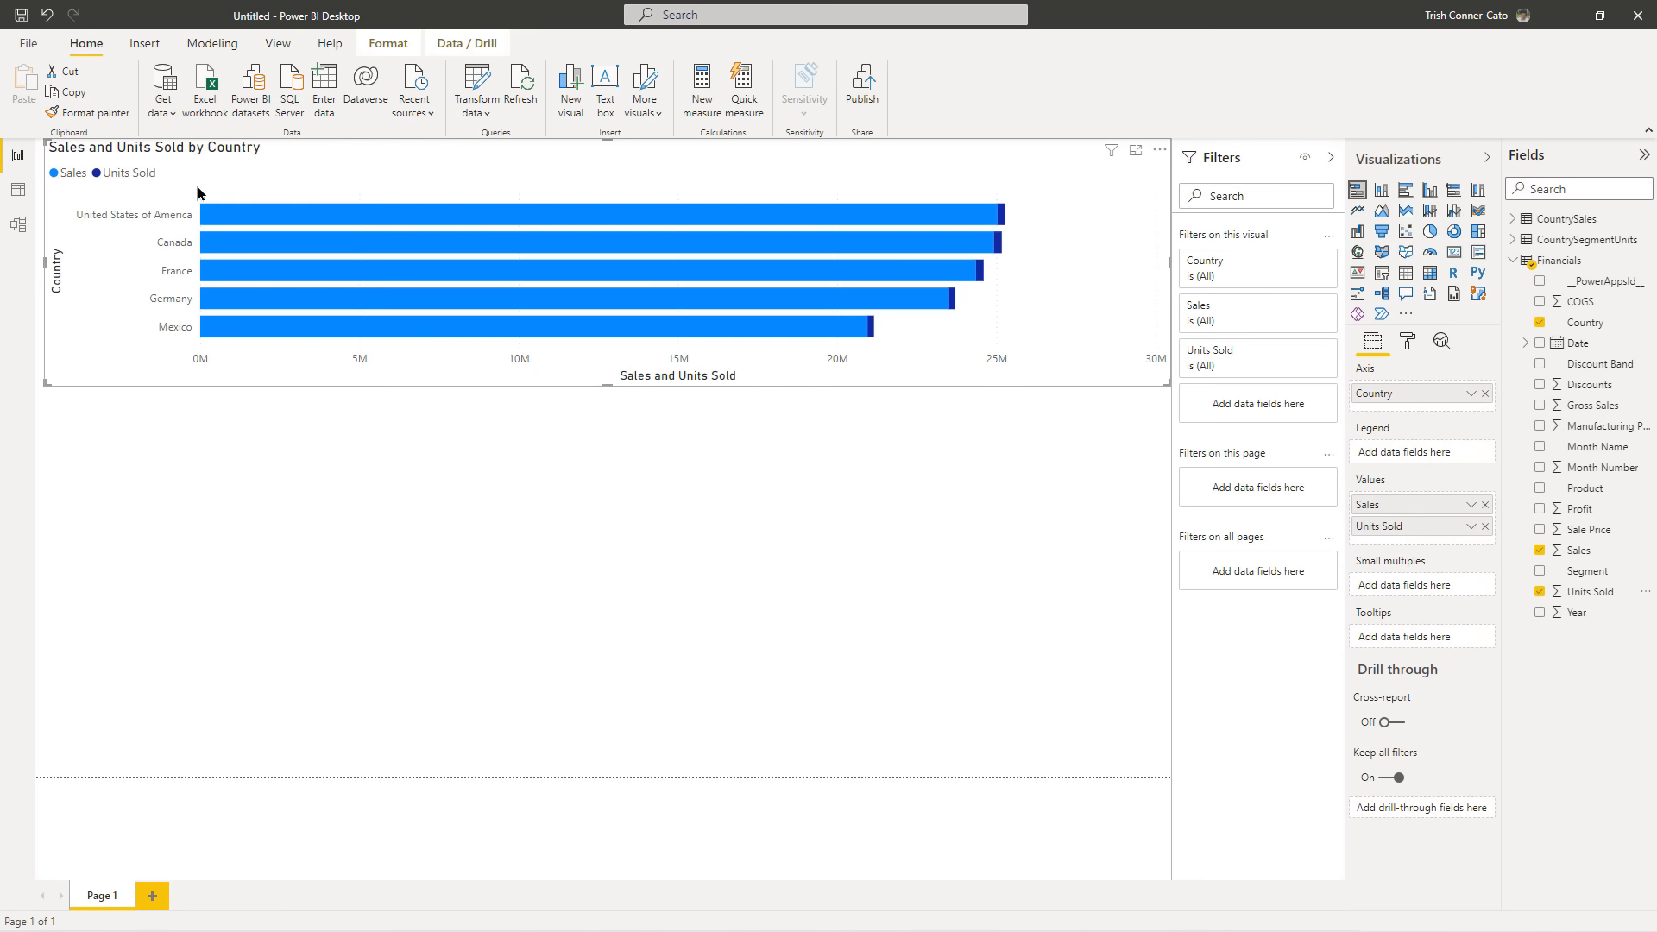
pyautogui.moveTo(437, 219)
pyautogui.moveTo(874, 335)
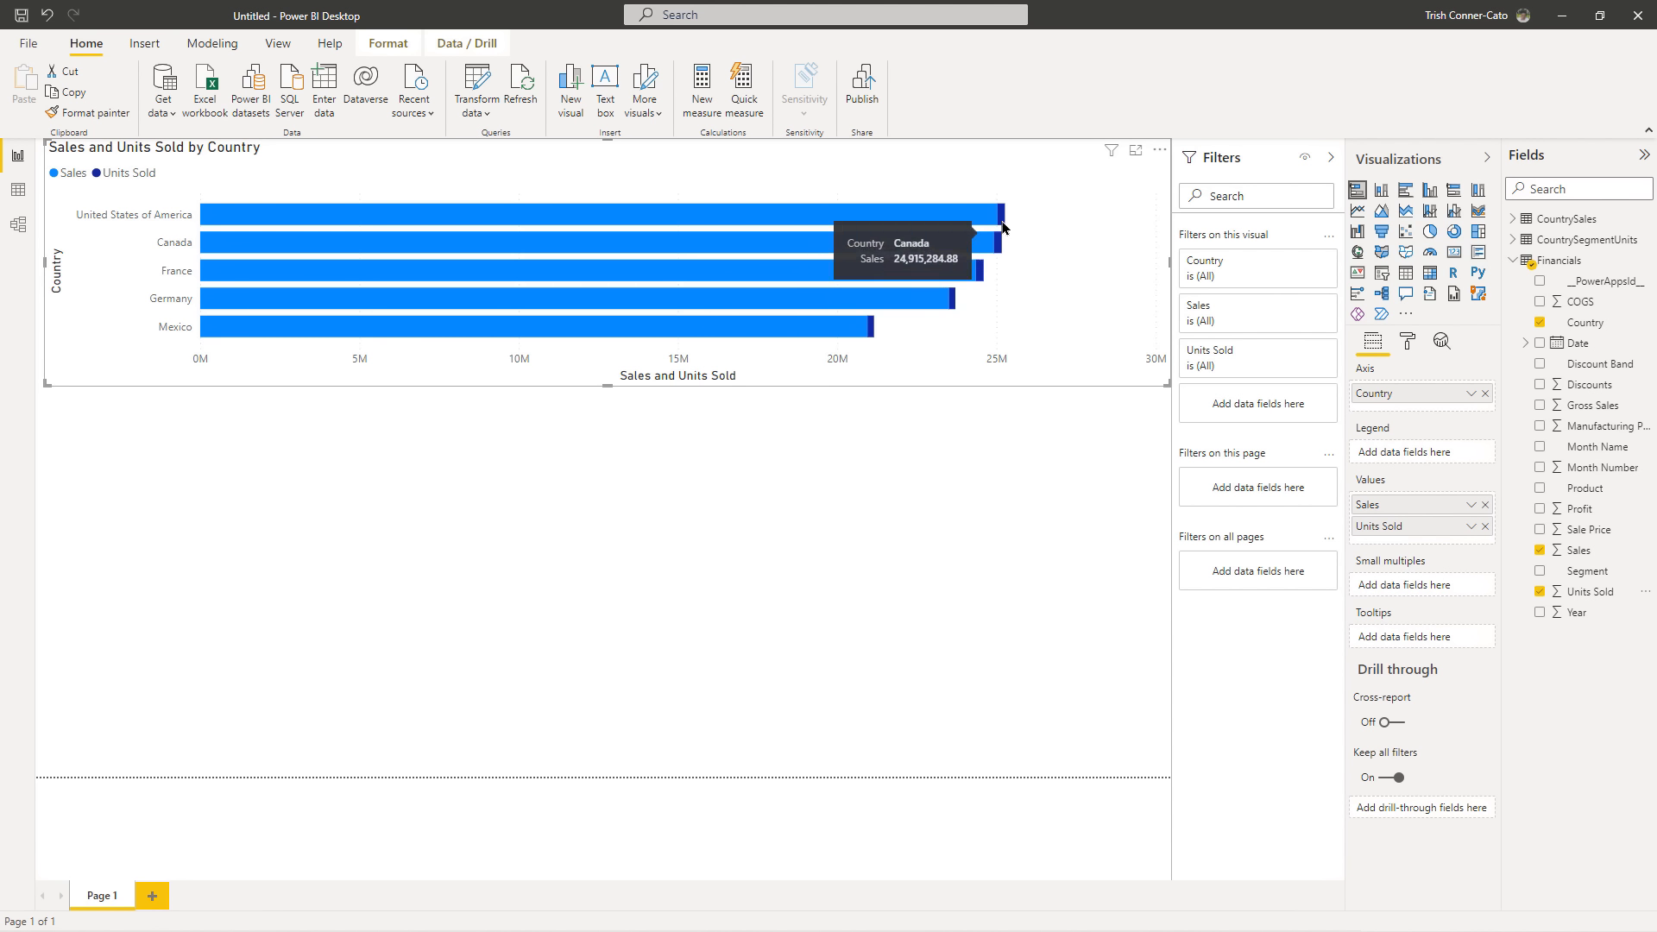
pyautogui.moveTo(1005, 223)
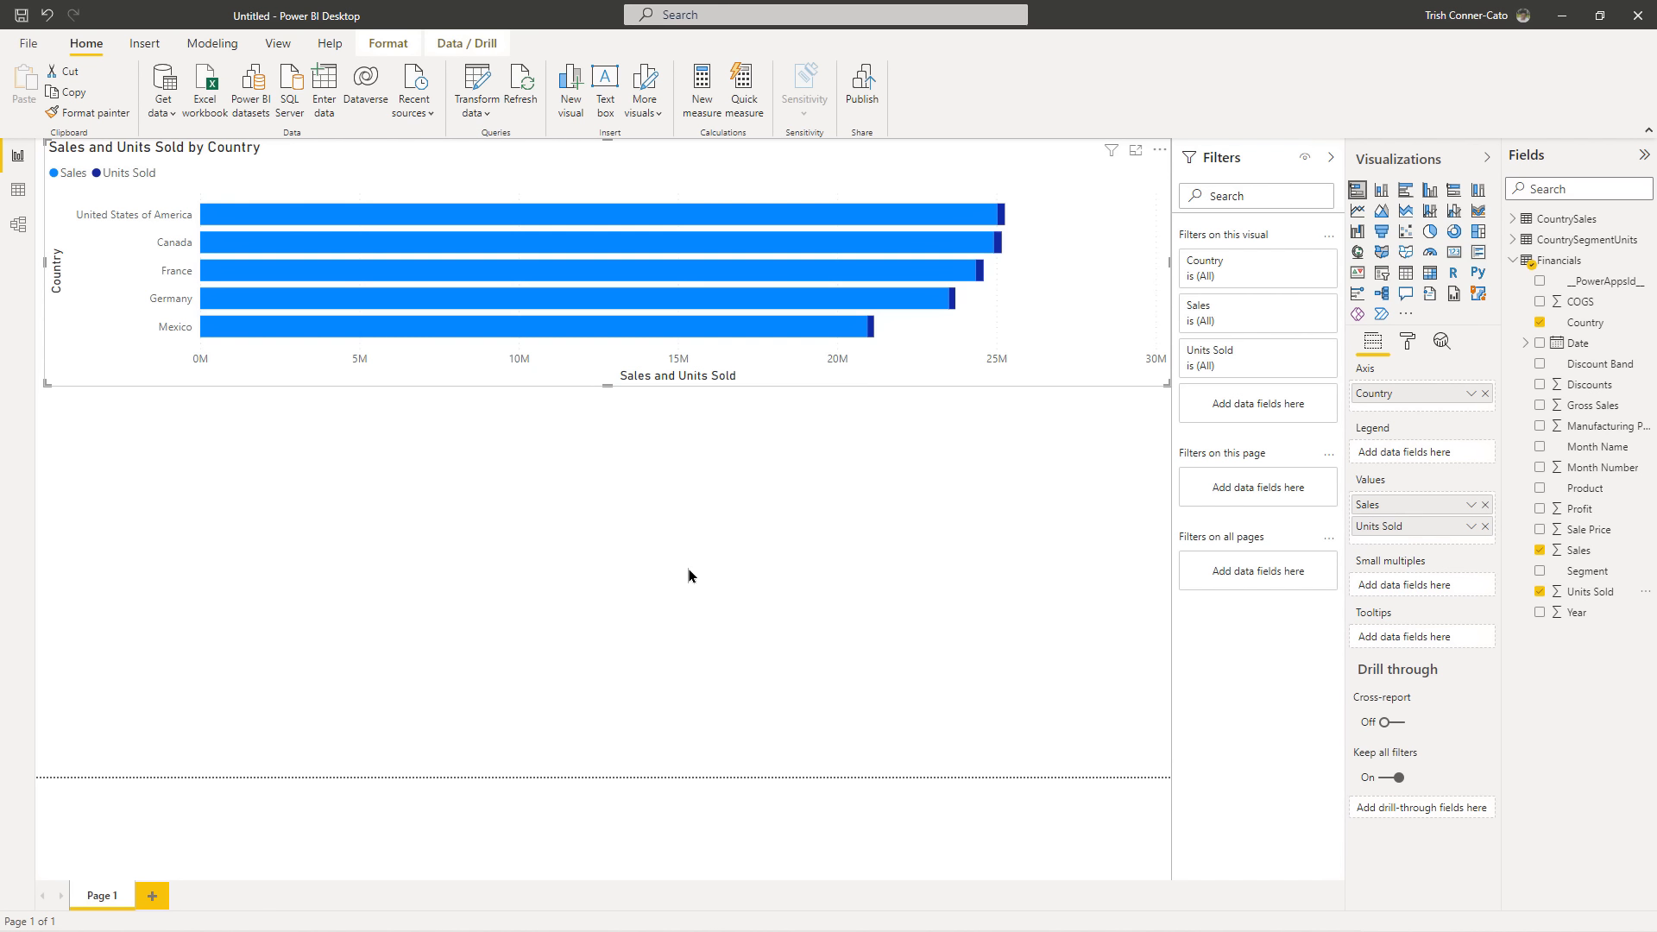
# - Rename the report page "Sales and Units by Country"
pyautogui.doubleClick(96, 897)
pyautogui.press('BackSpace')
pyautogui.write('Sales and Units by')
pyautogui.write(' Country')
pyautogui.press('Return')
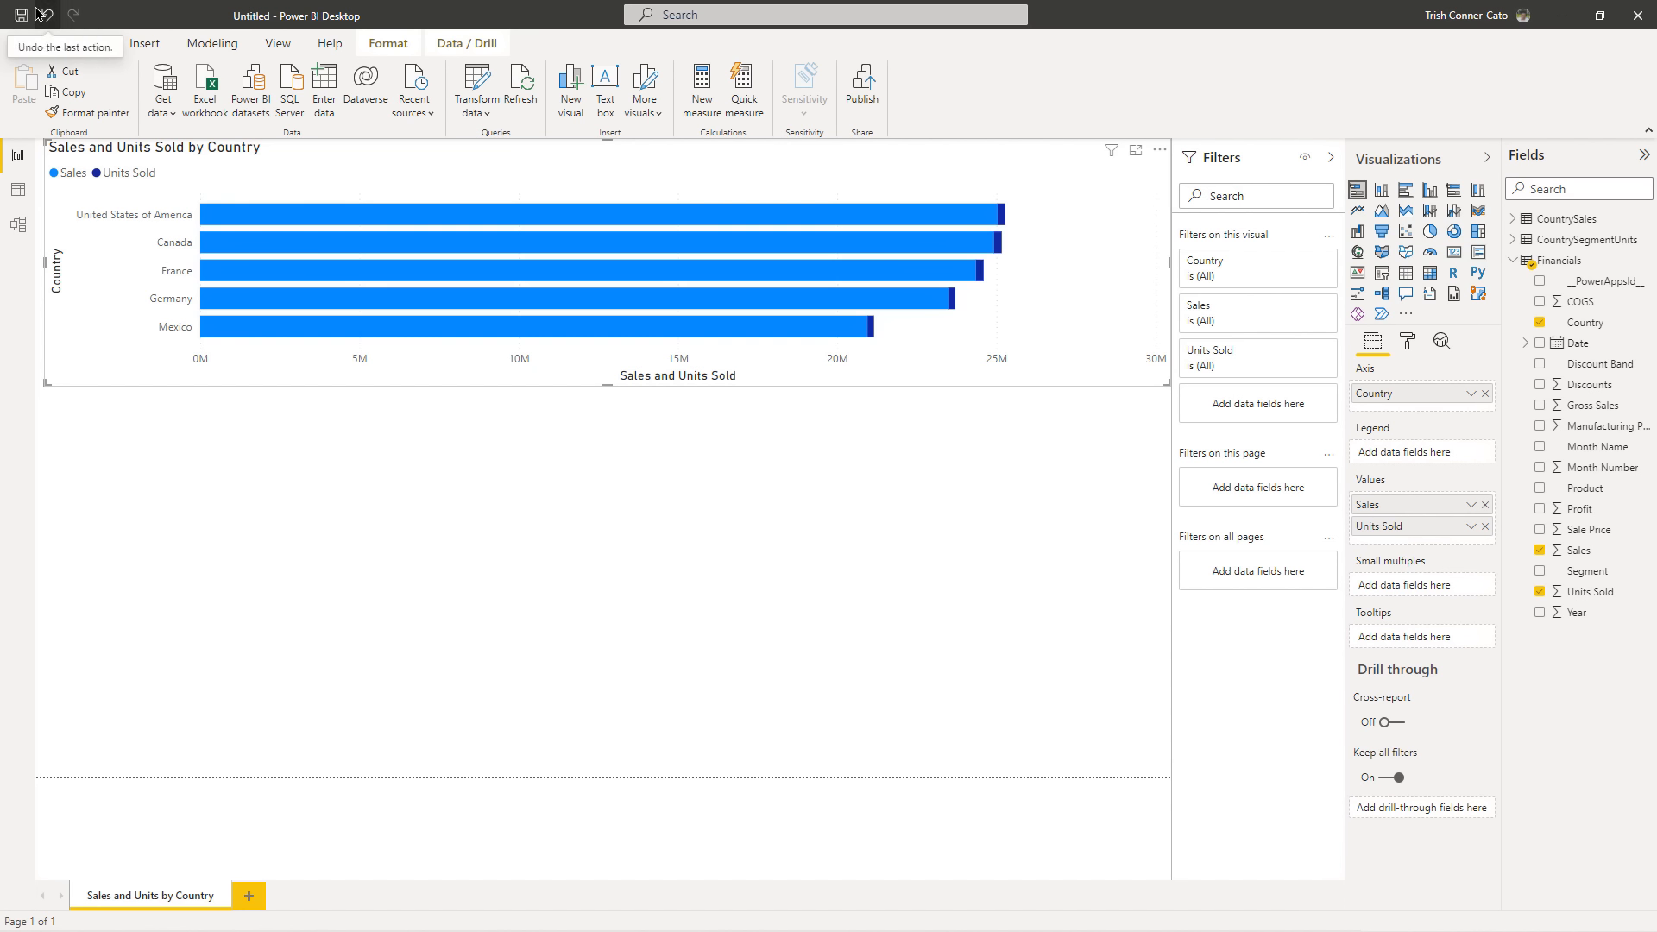
# - Save the report as a Power BI file named "Financial Sample"
pyautogui.hotkey('ctrl', 's')
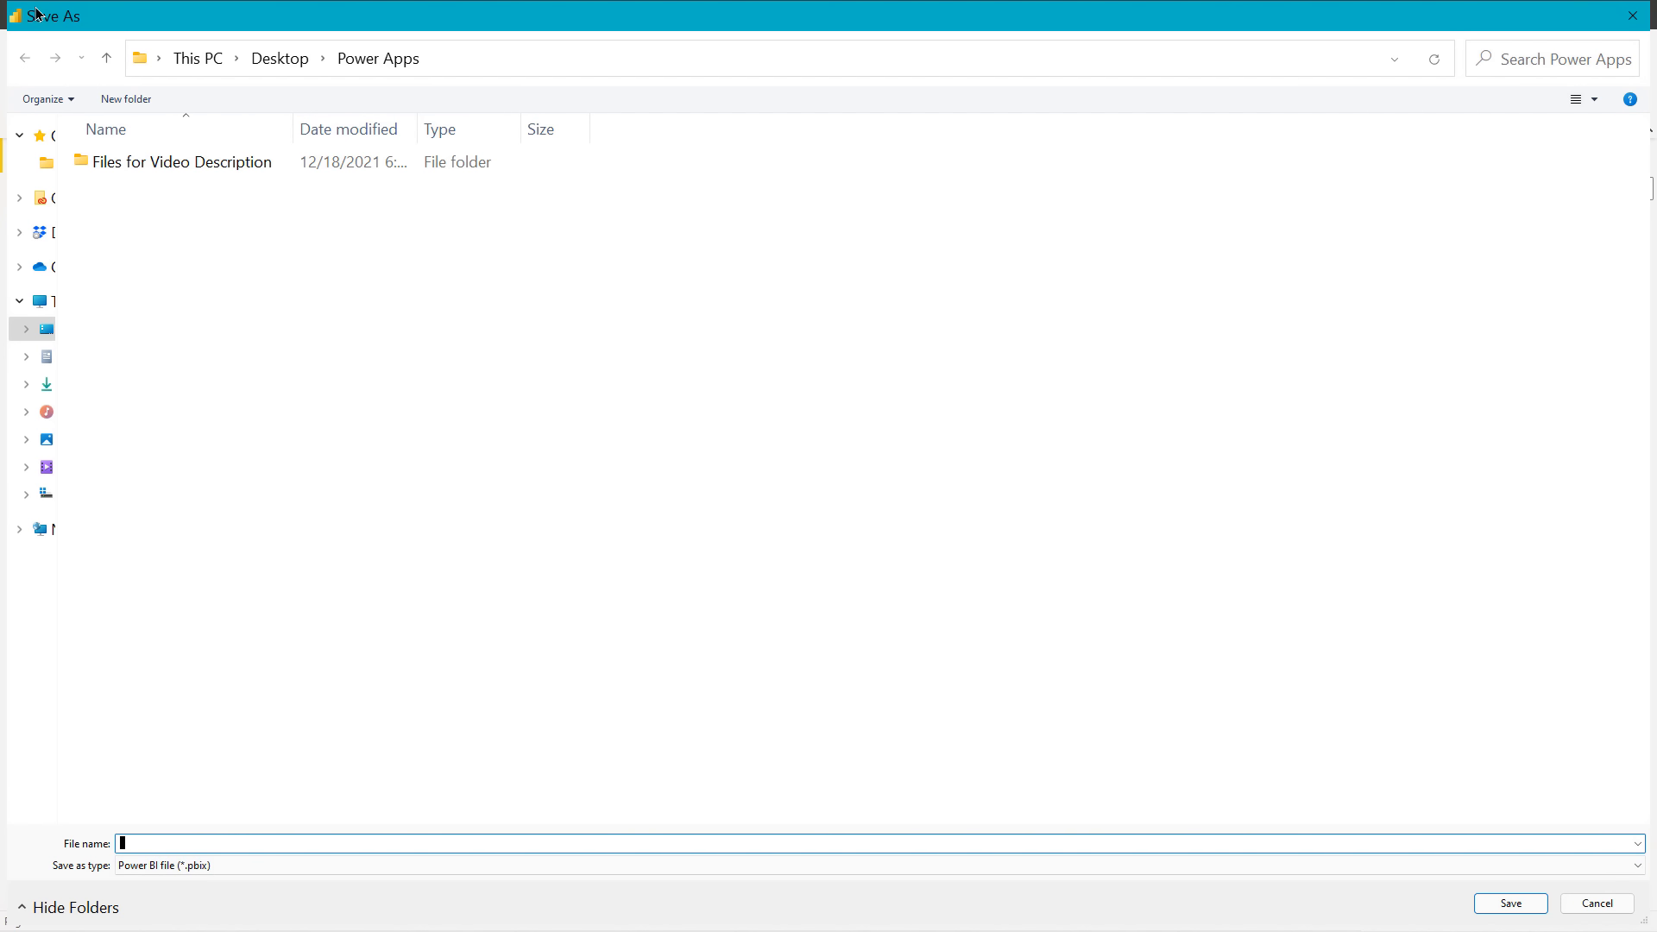
pyautogui.write('Financial Sample')
pyautogui.click(1509, 902)
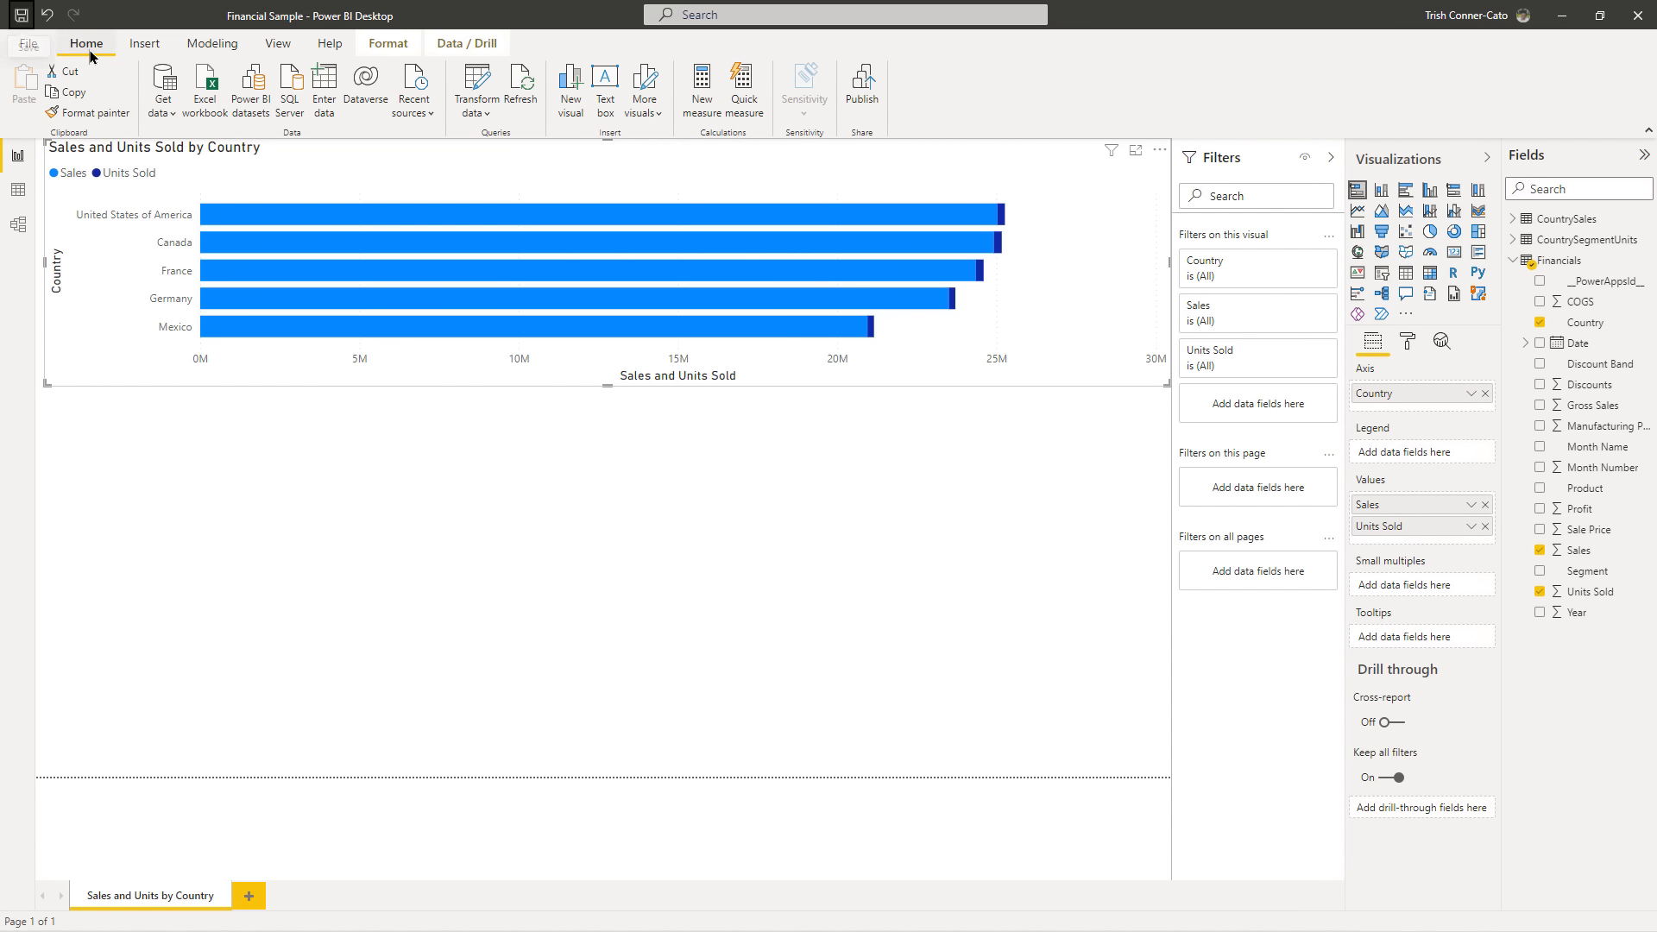
# - Publish the report to the Power Apps workspace, saving the pending changes first
pyautogui.click(863, 87)
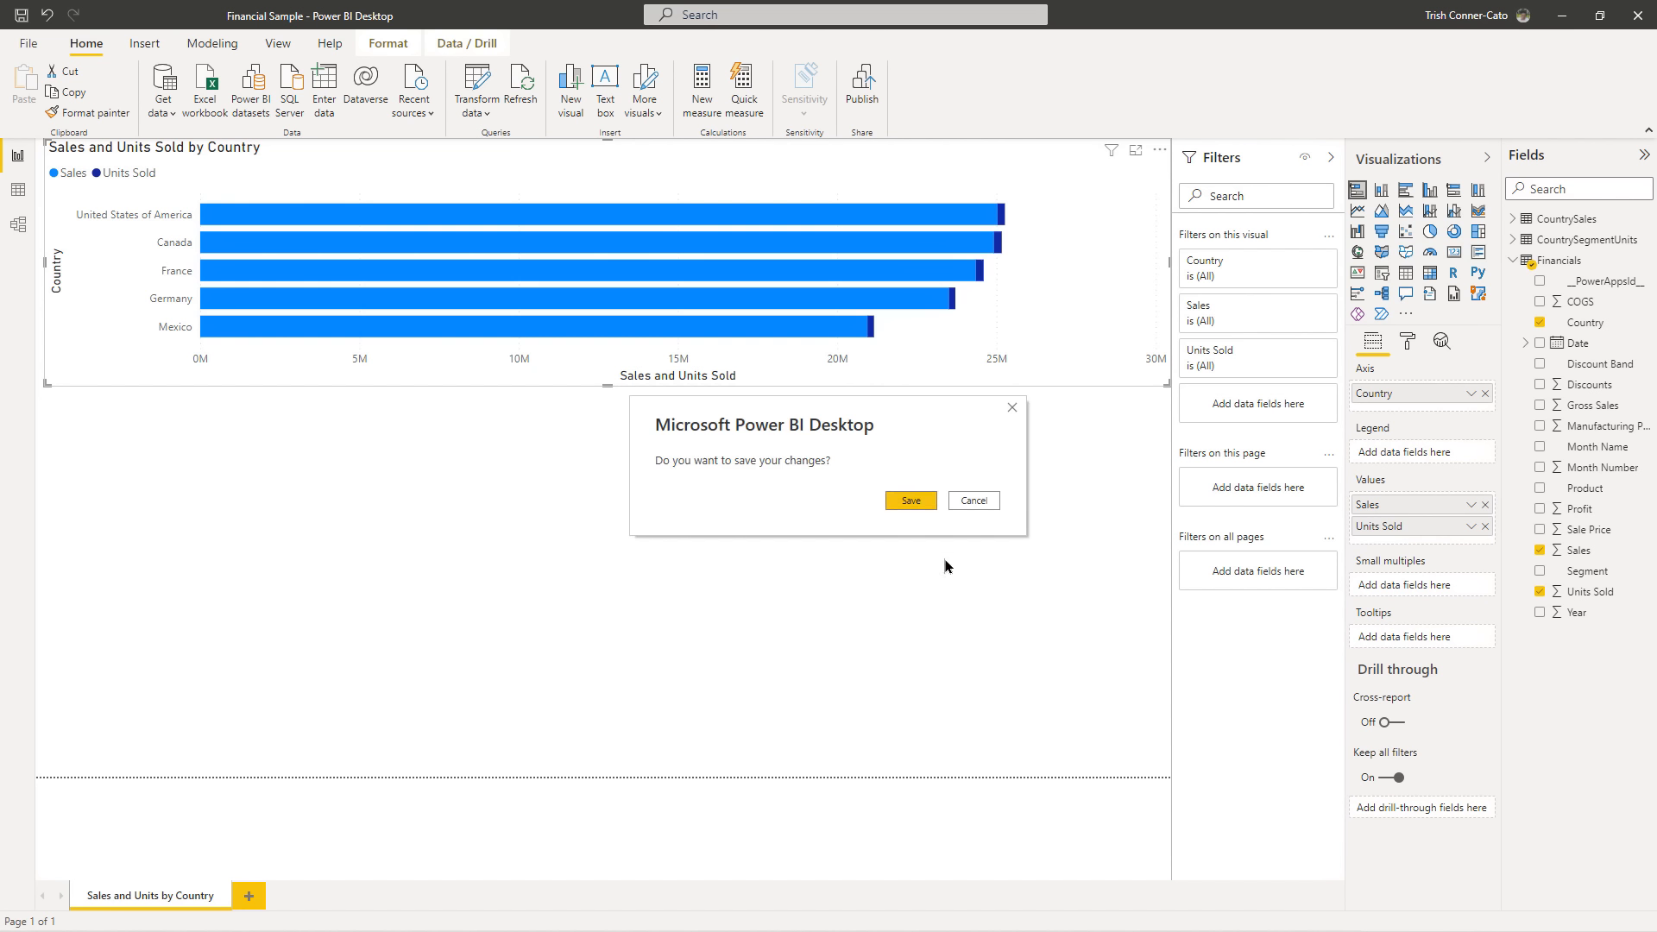
pyautogui.click(910, 503)
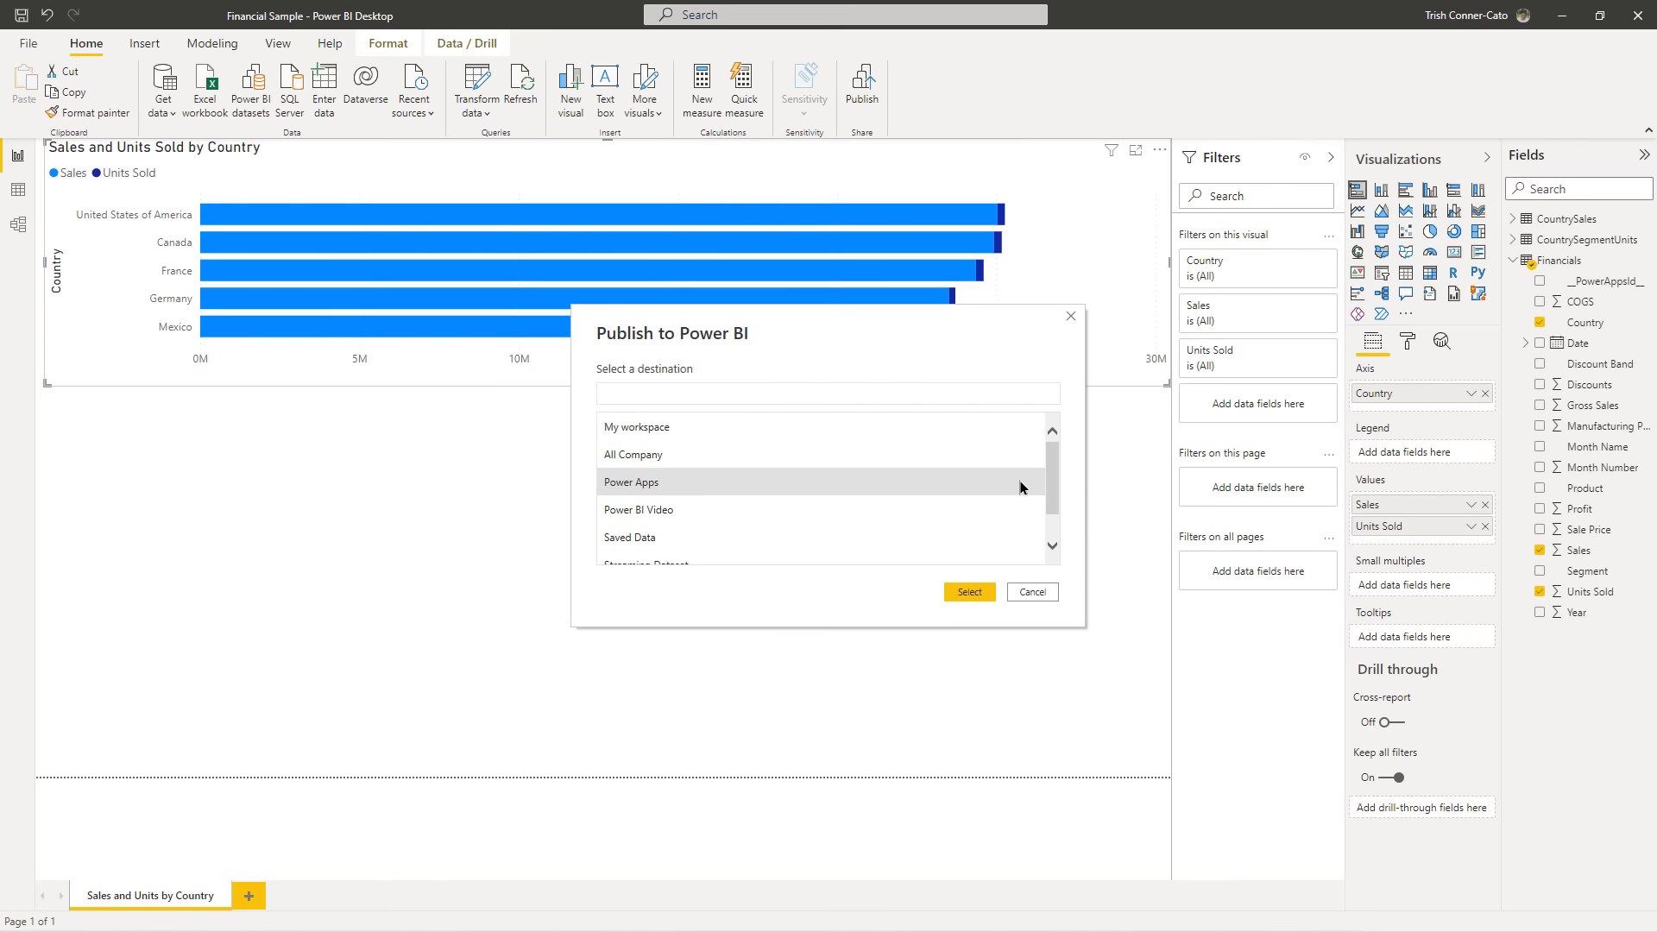
pyautogui.click(1047, 473)
pyautogui.click(963, 596)
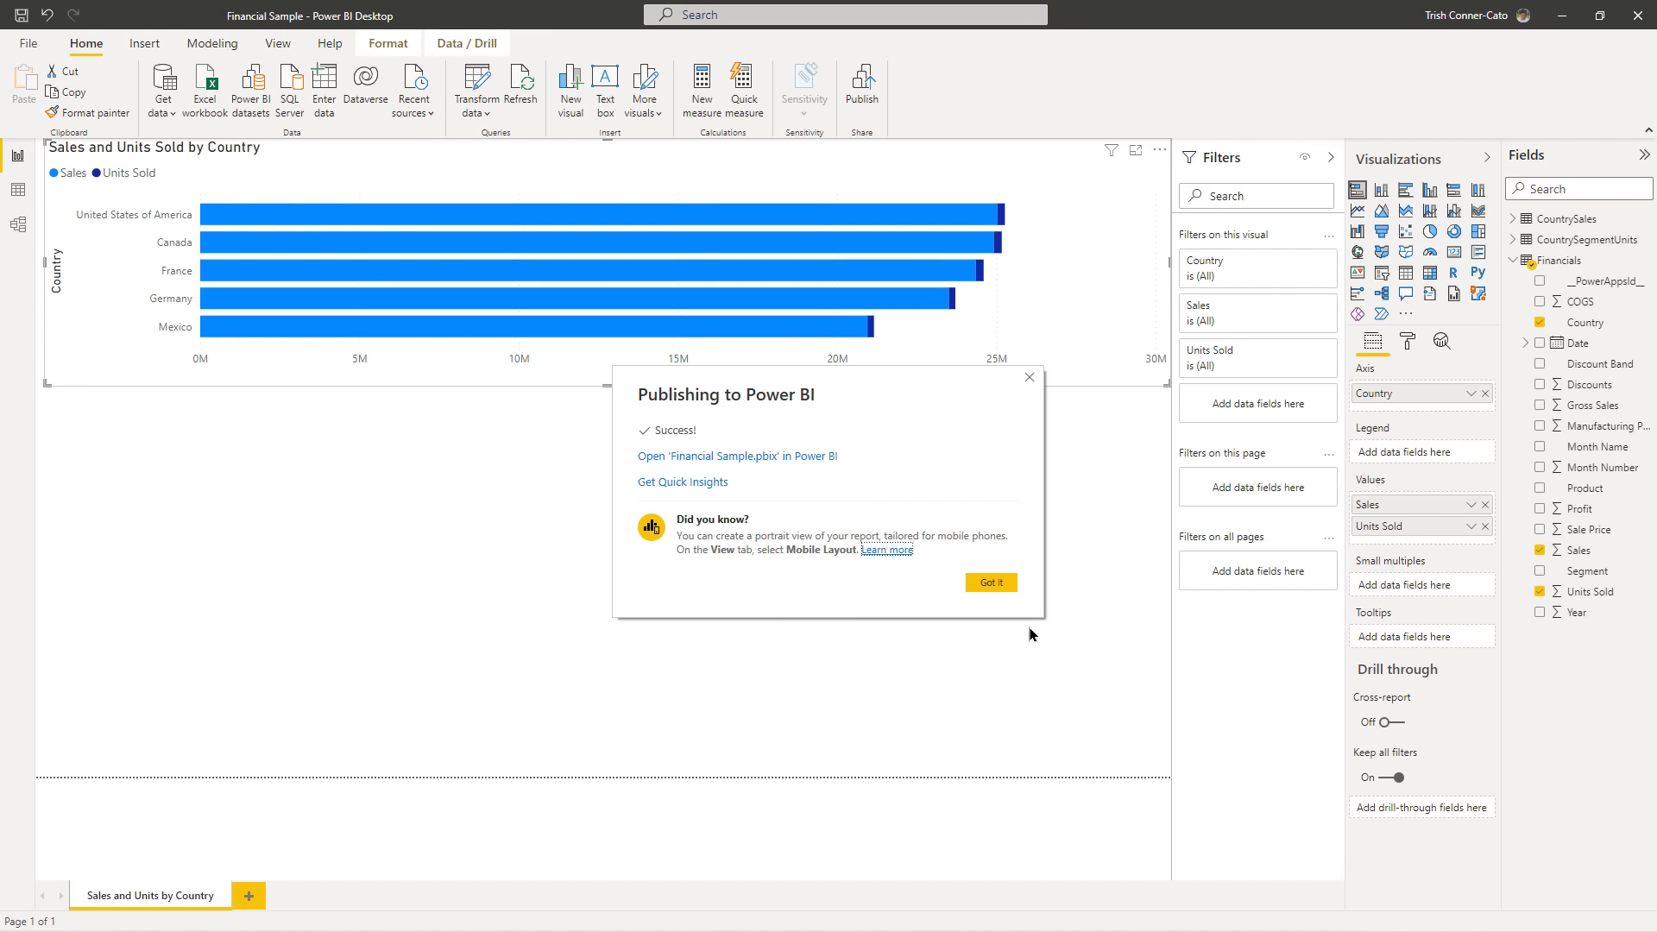
# - Open the published Financial Sample report in the Power BI service, switch it to editing, and check the bar chart's fields
pyautogui.click(760, 468)
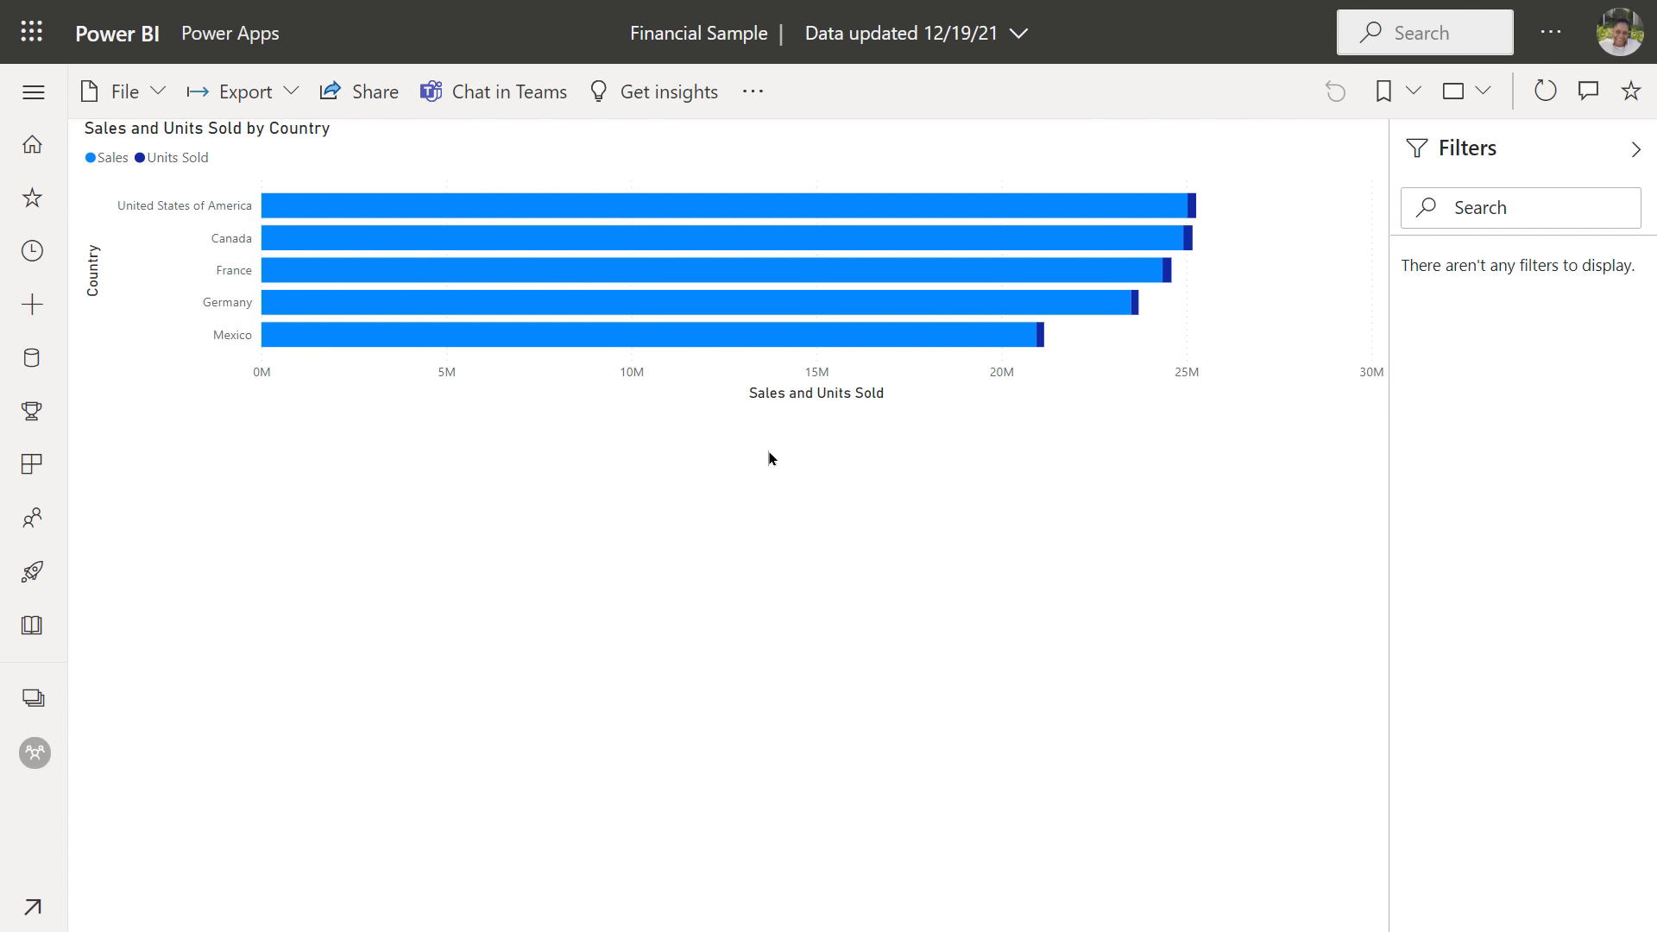
pyautogui.click(754, 98)
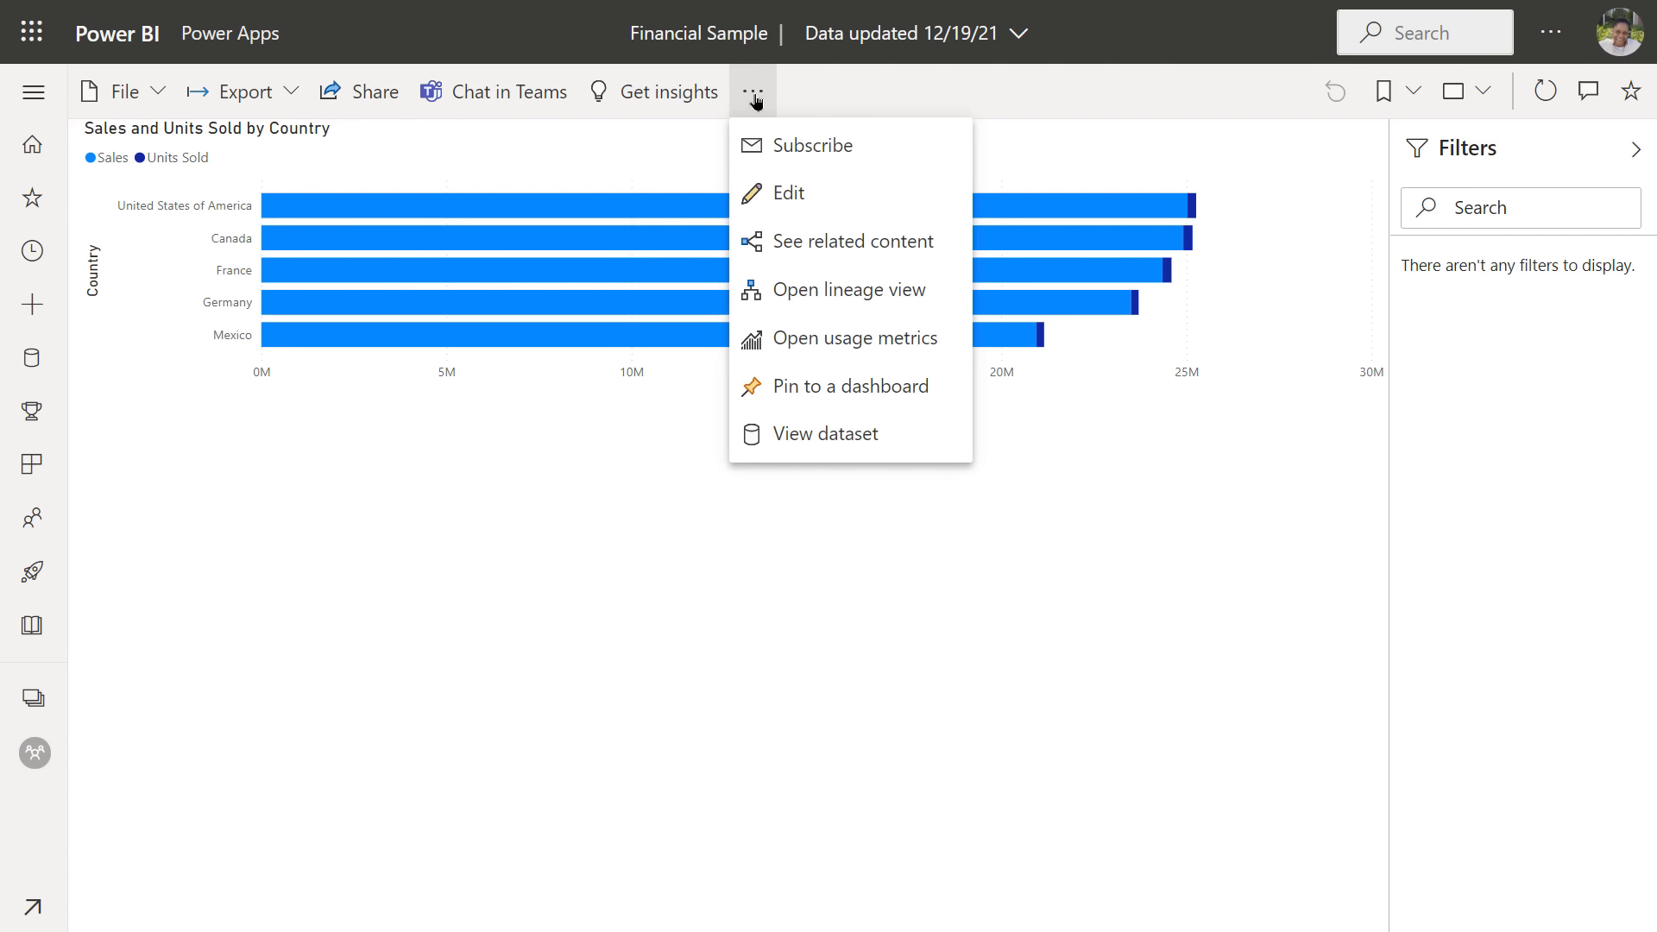
pyautogui.click(785, 195)
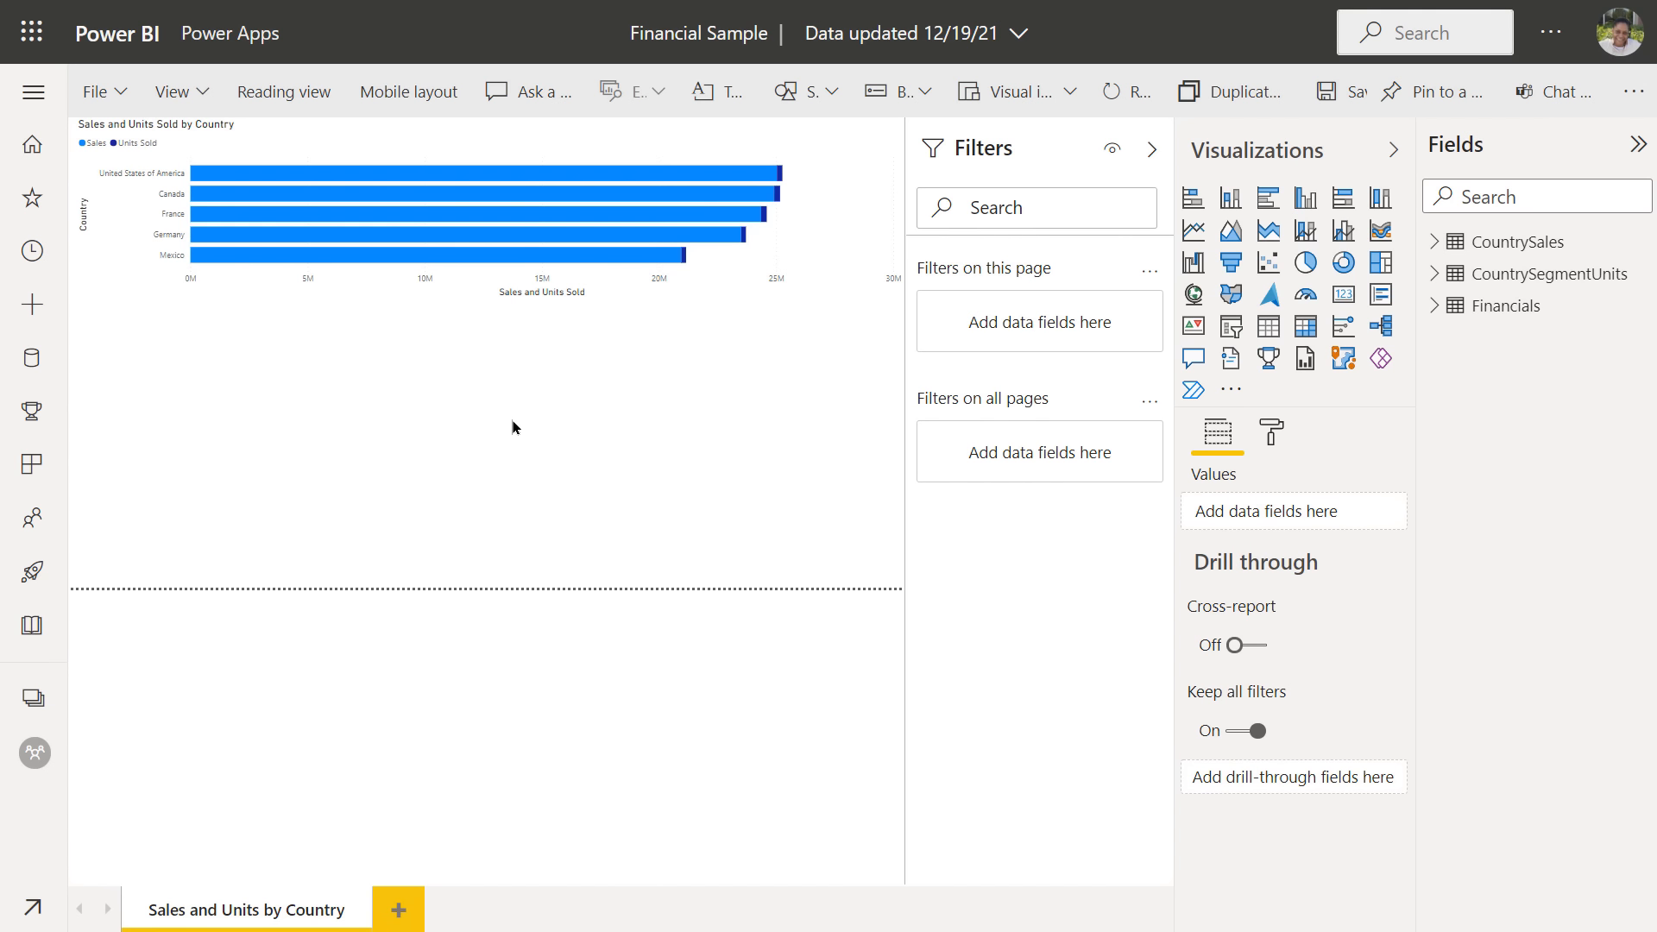
pyautogui.click(835, 193)
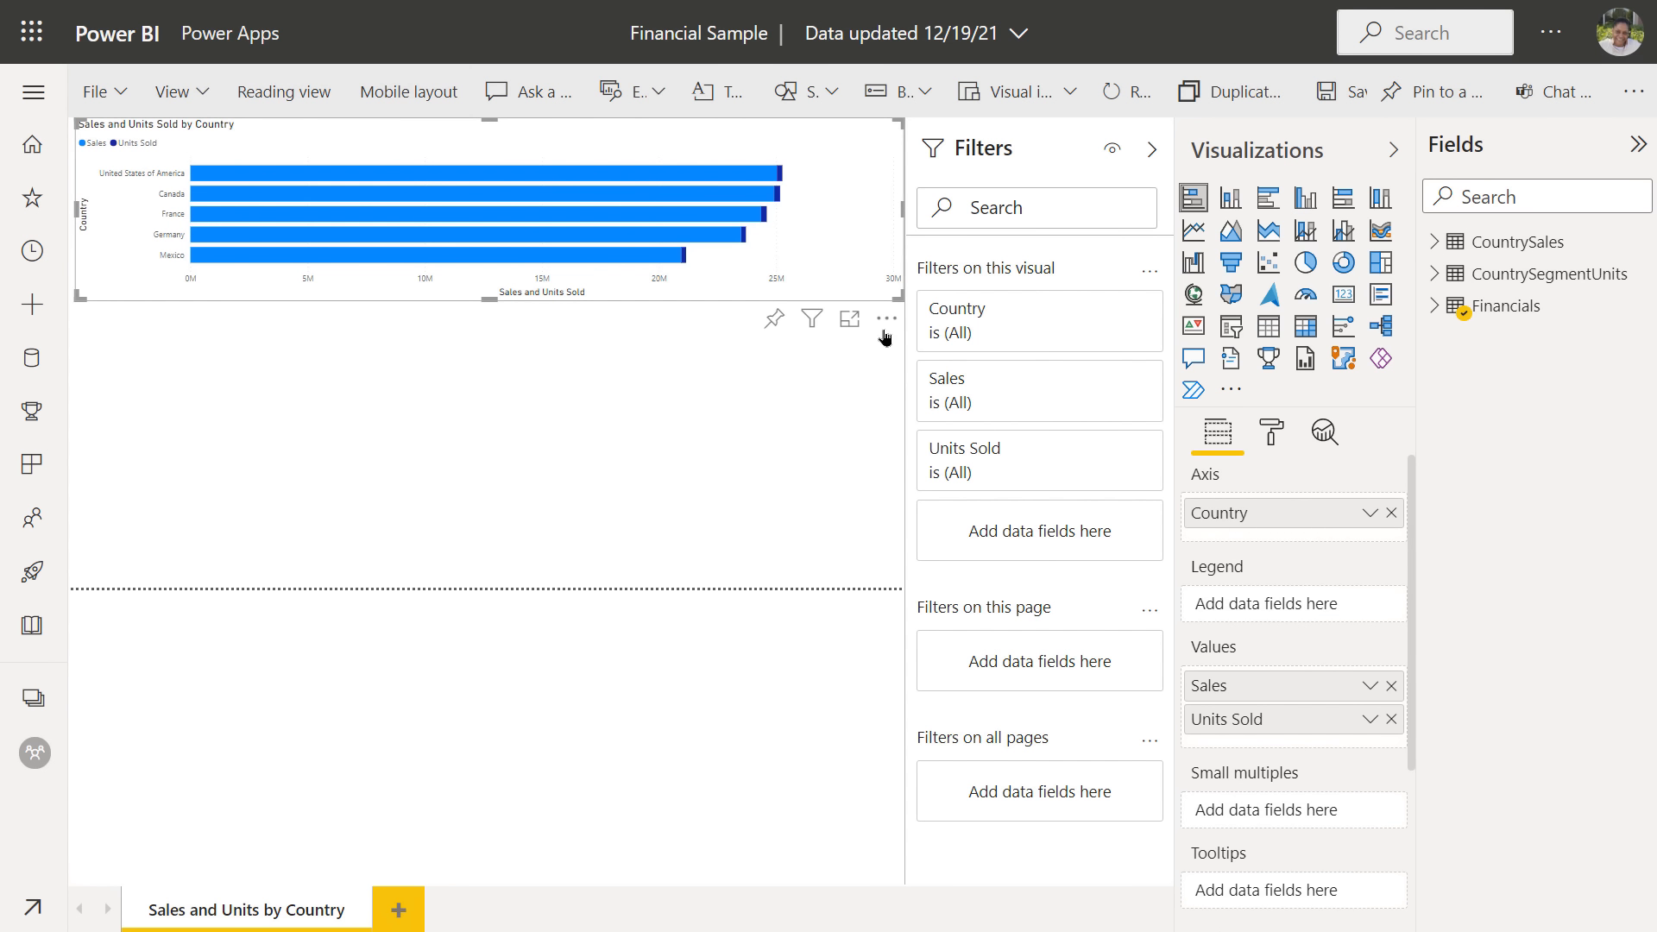
pyautogui.click(477, 405)
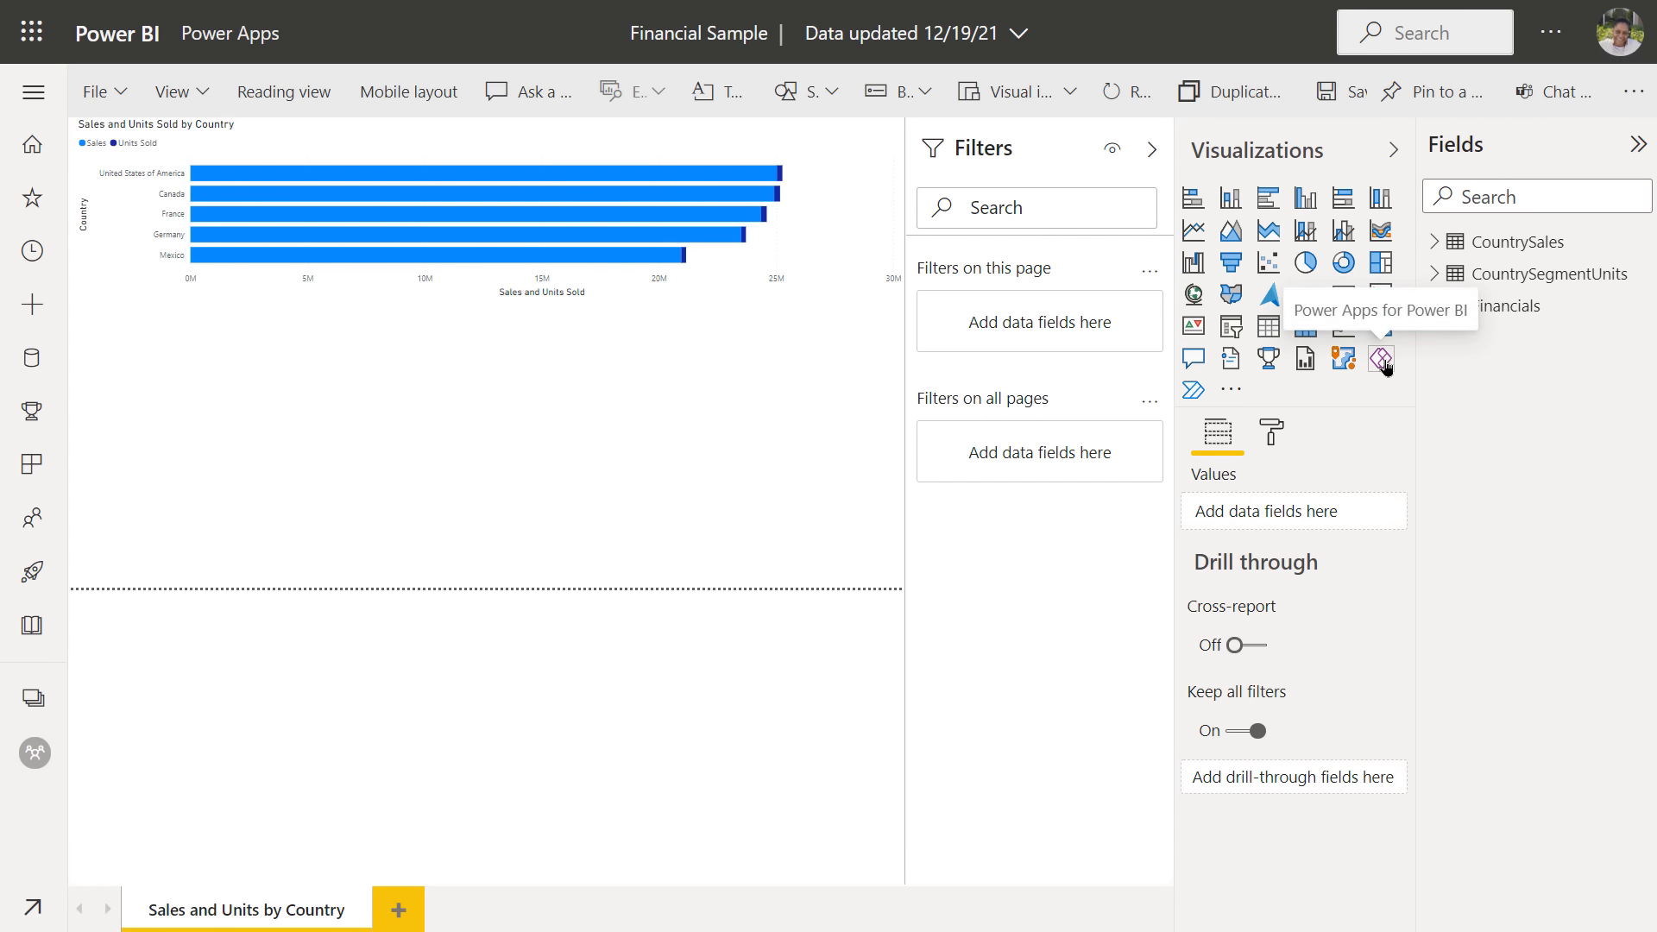
# - Add a Power Apps visual beneath the chart, make it taller, and give it Country, Sales and Units Sold from Financials
pyautogui.click(1381, 363)
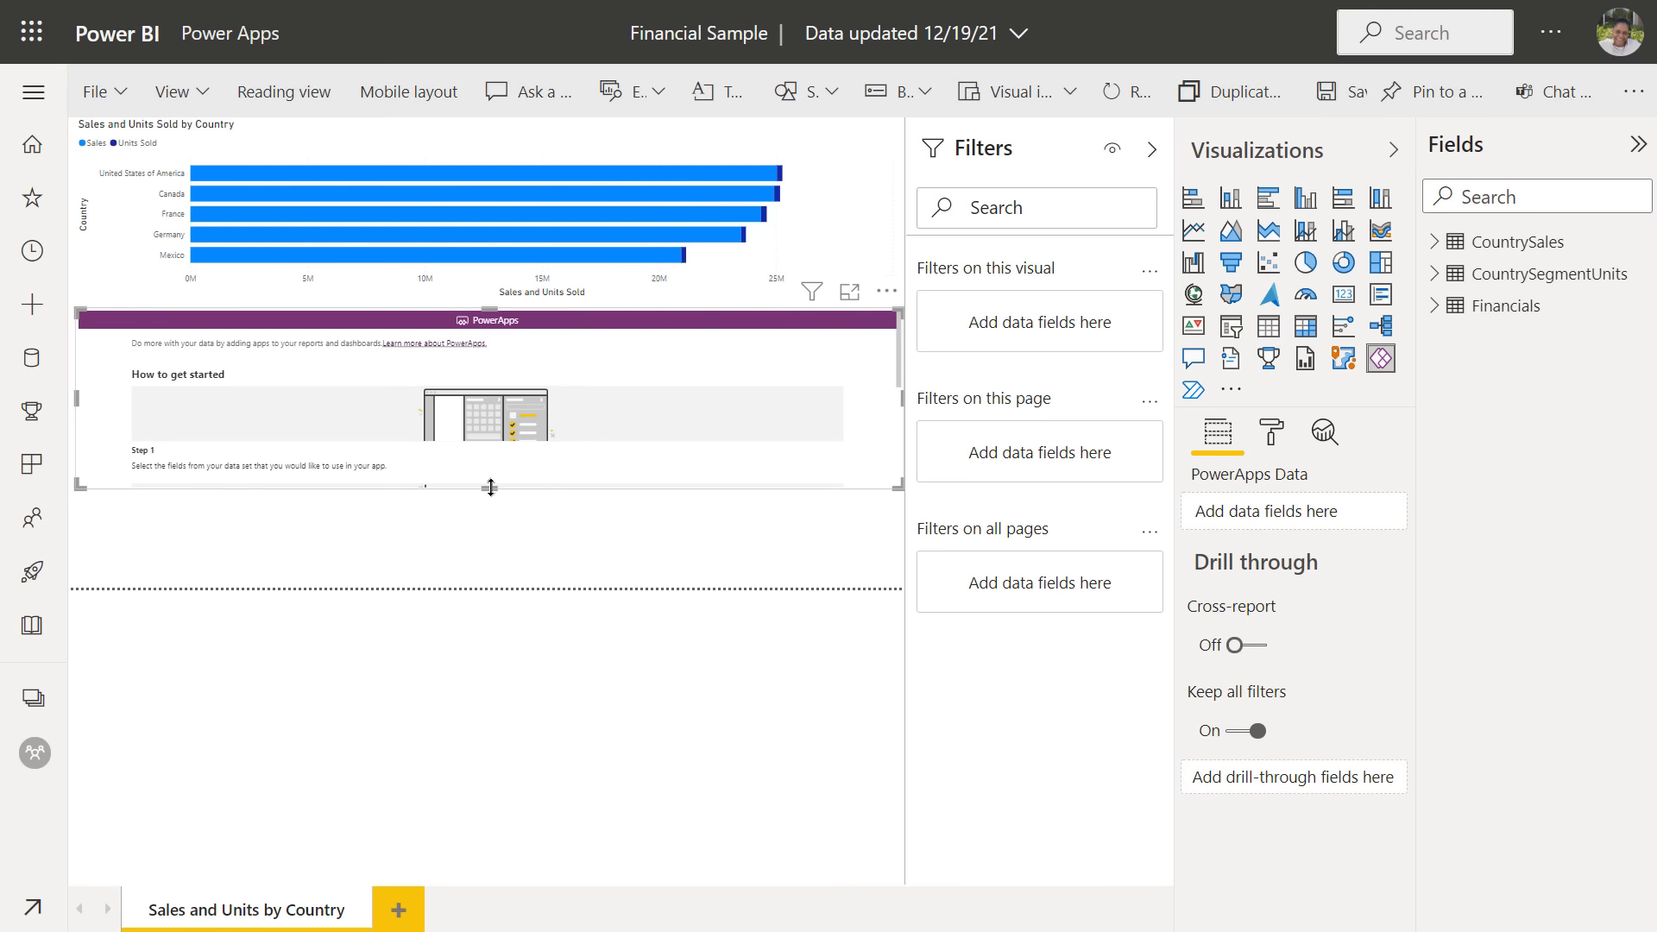
pyautogui.moveTo(490, 487); pyautogui.dragTo(499, 577)
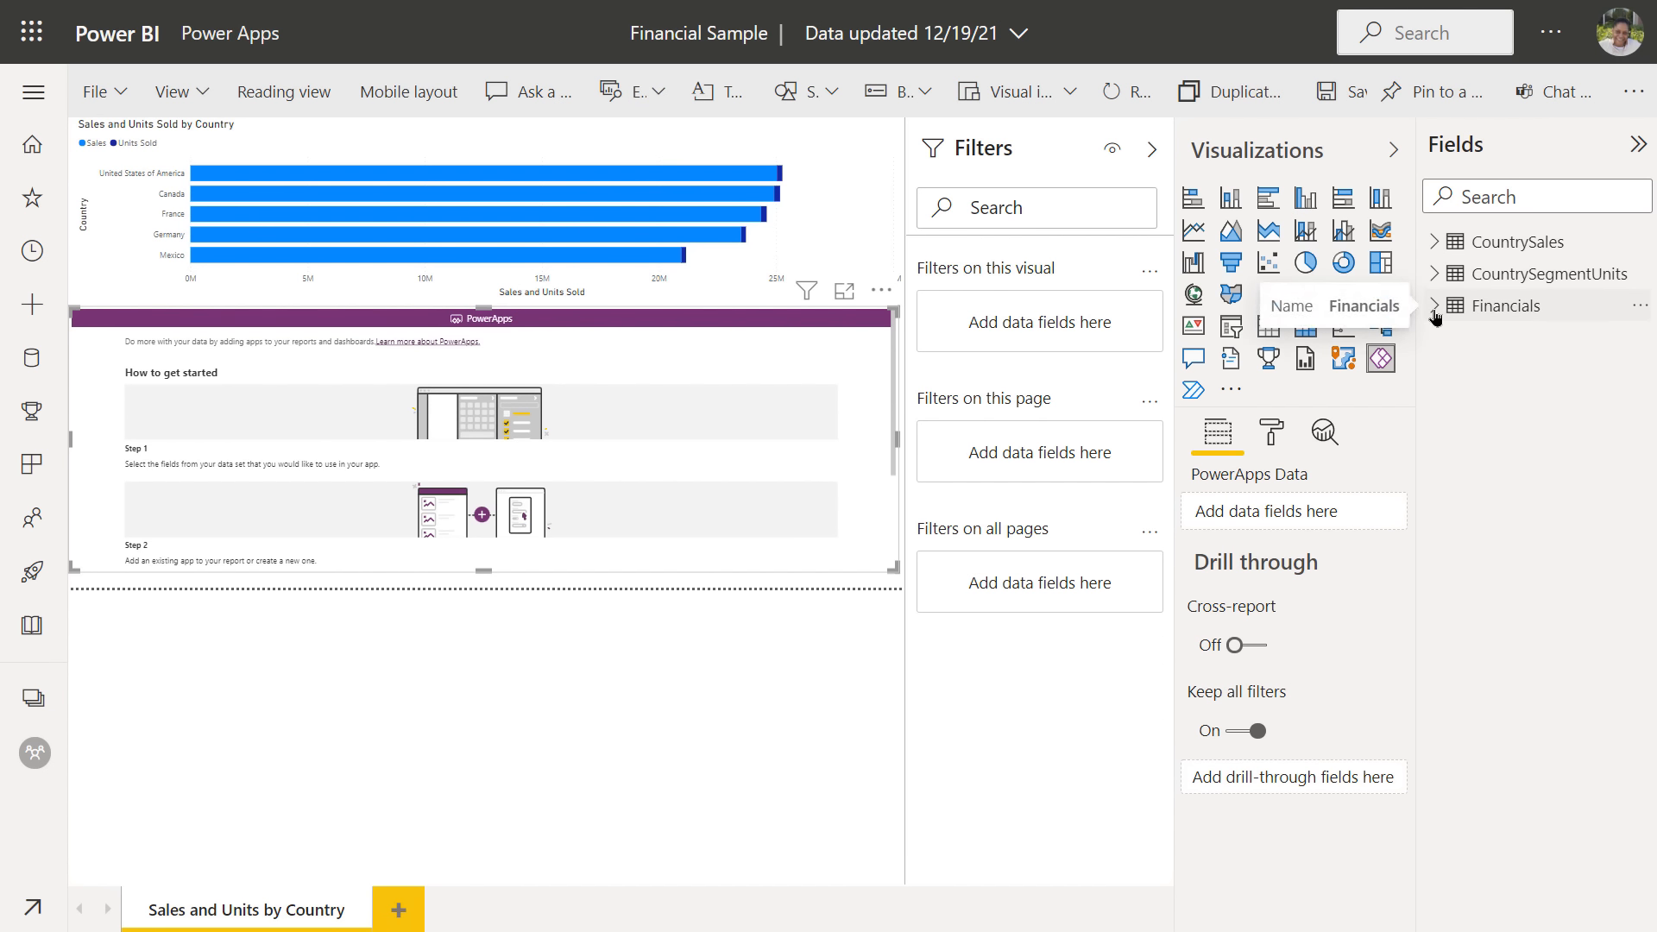
pyautogui.click(1434, 307)
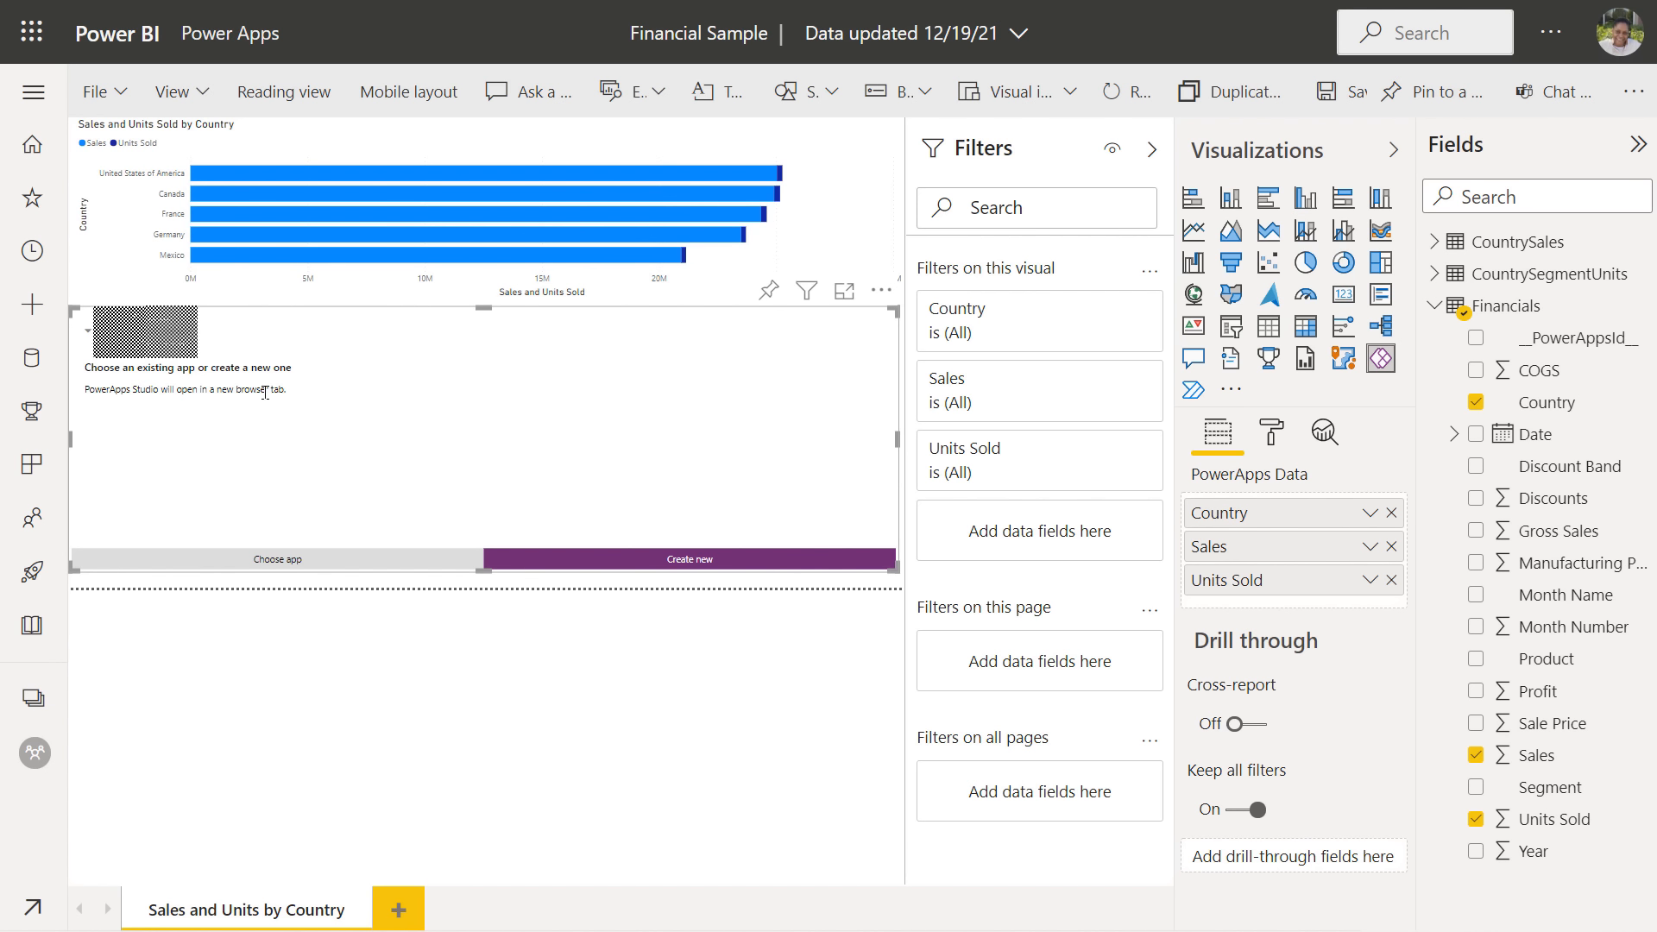
# - Add the existing Financials App to the visual and open it in Power Apps Studio, skipping the welcome dialog
pyautogui.click(287, 552)
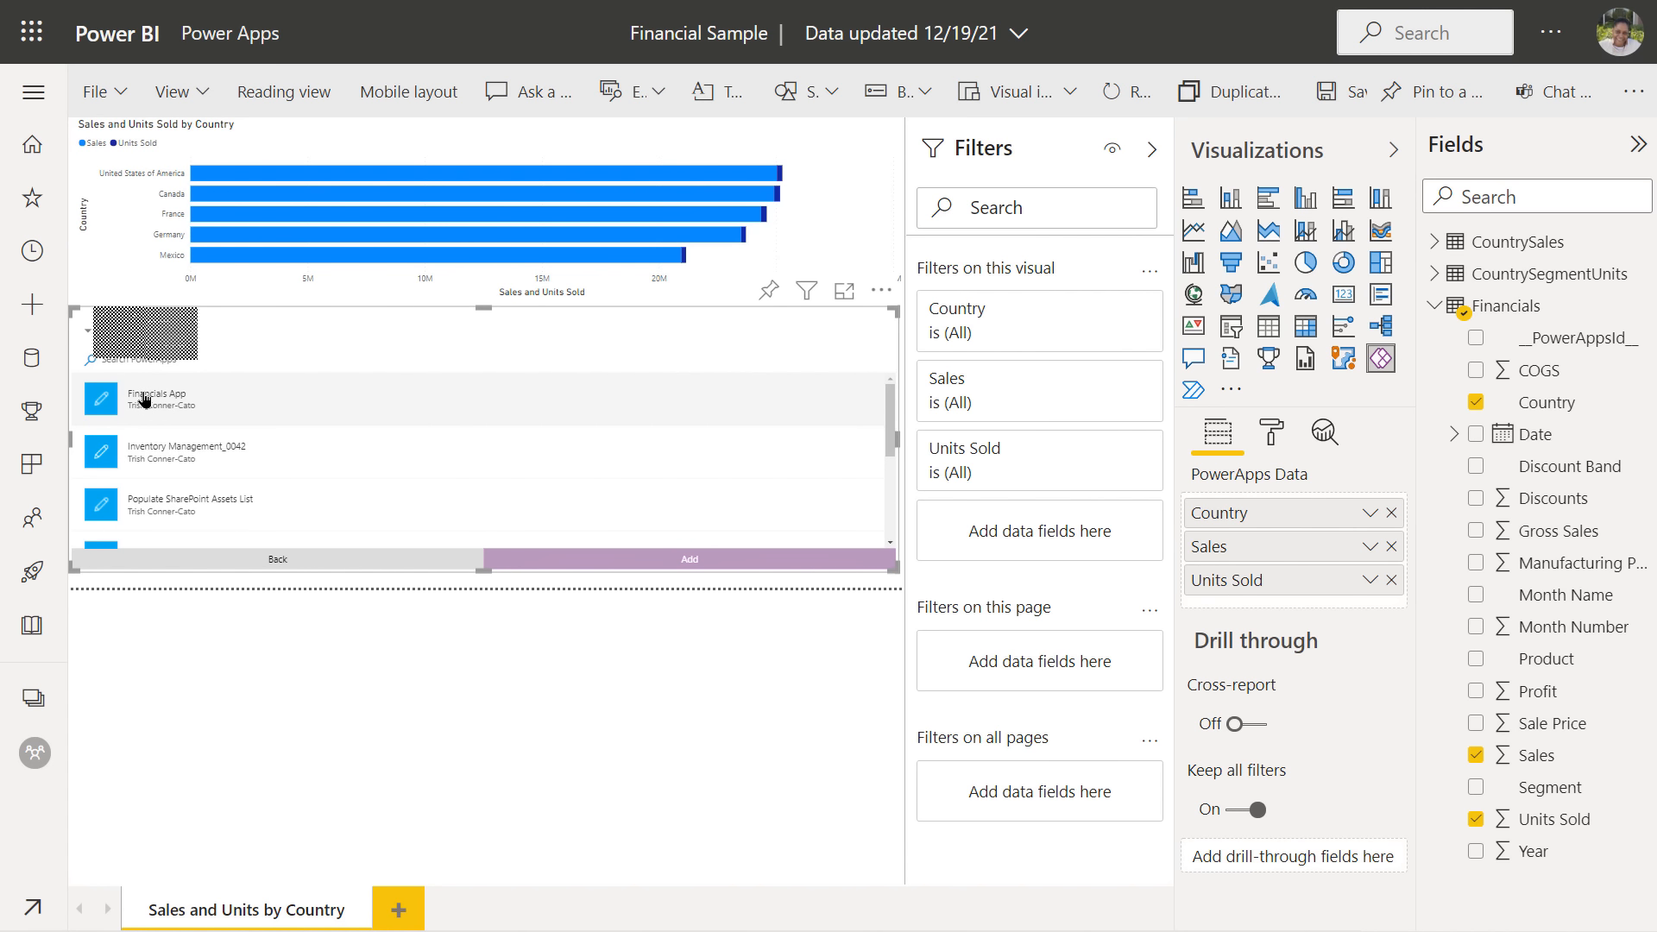
pyautogui.click(144, 399)
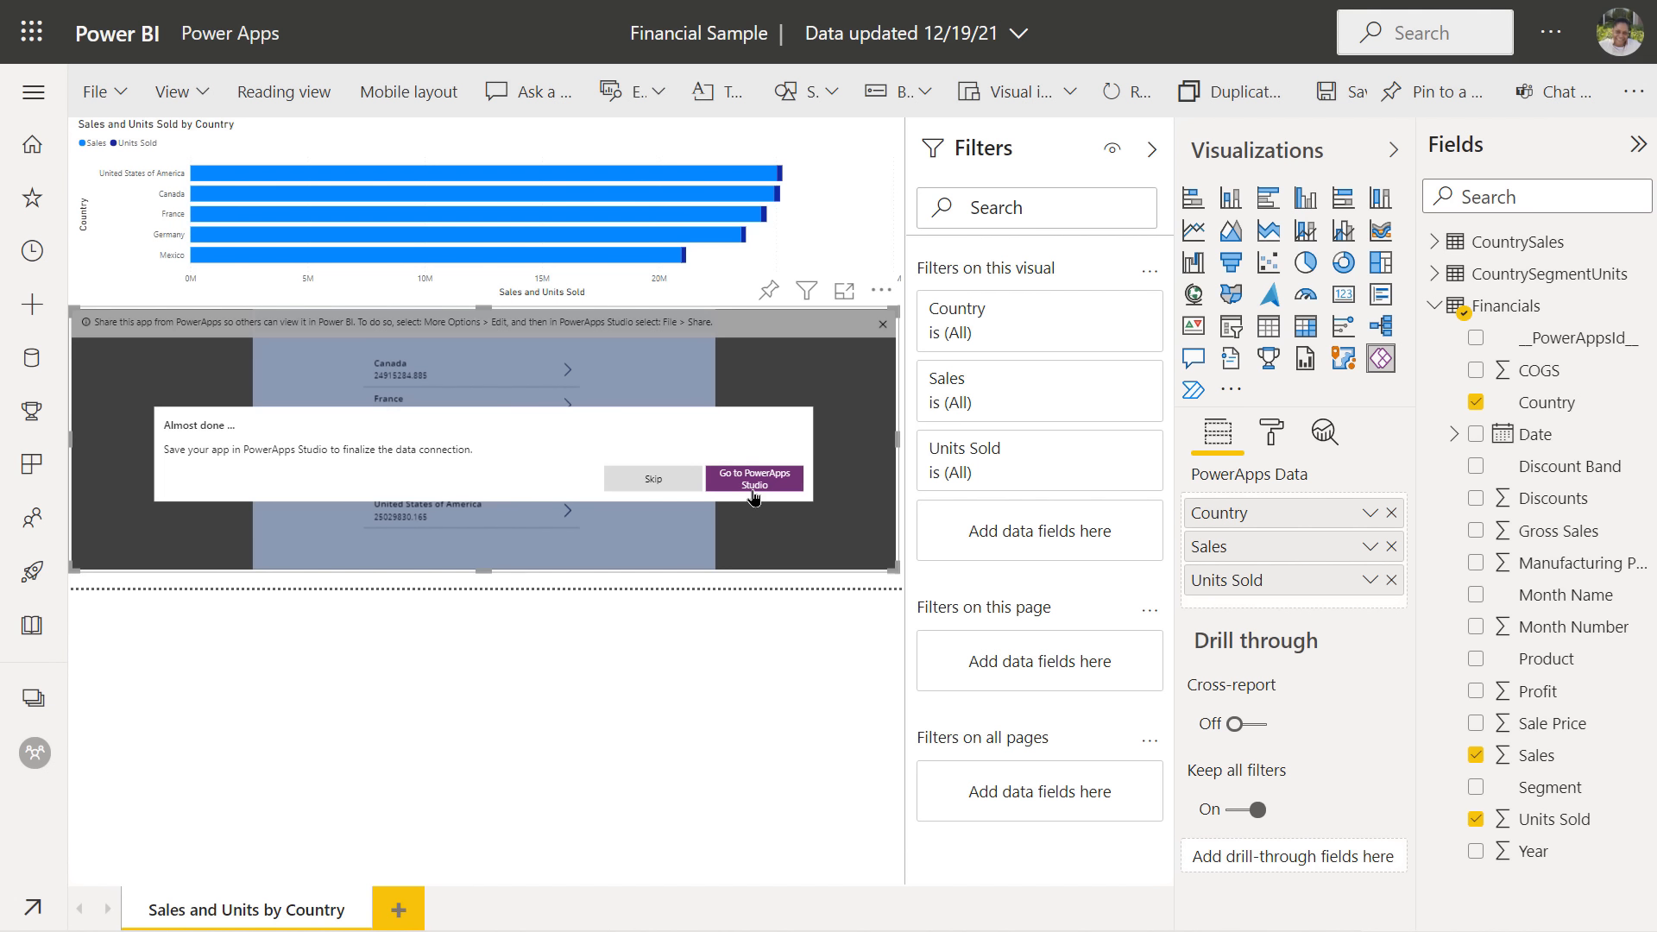
pyautogui.click(755, 480)
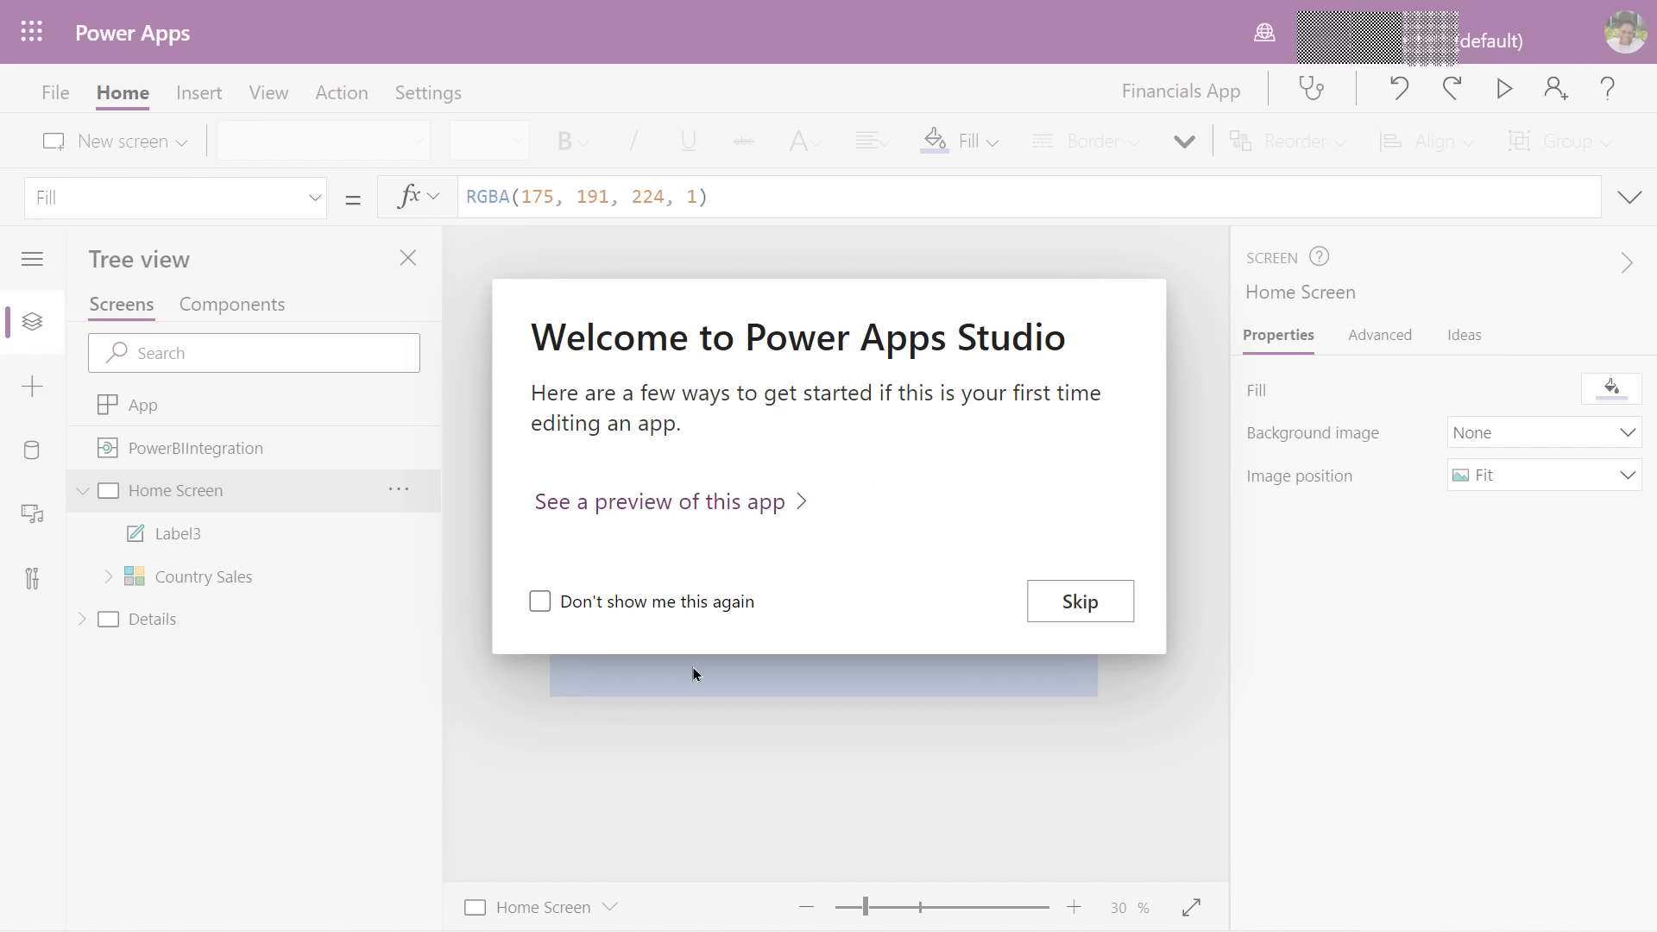
pyautogui.click(1083, 600)
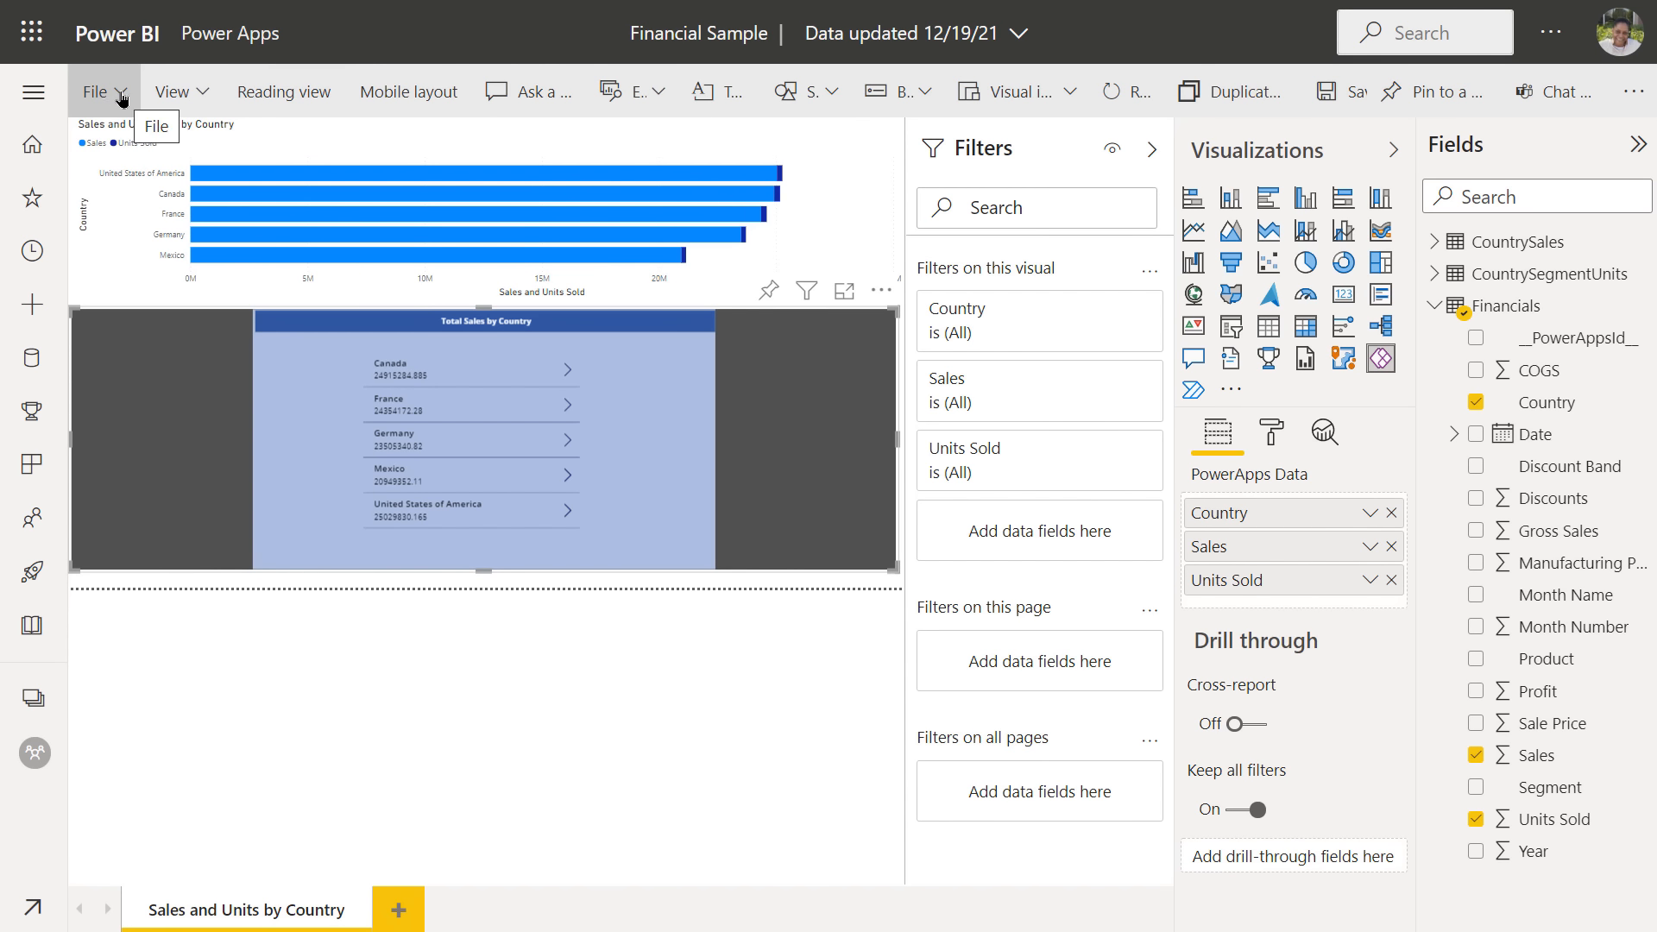
# - Save the report with the embedded app and dismiss the sharing notice on the app visual
pyautogui.click(122, 100)
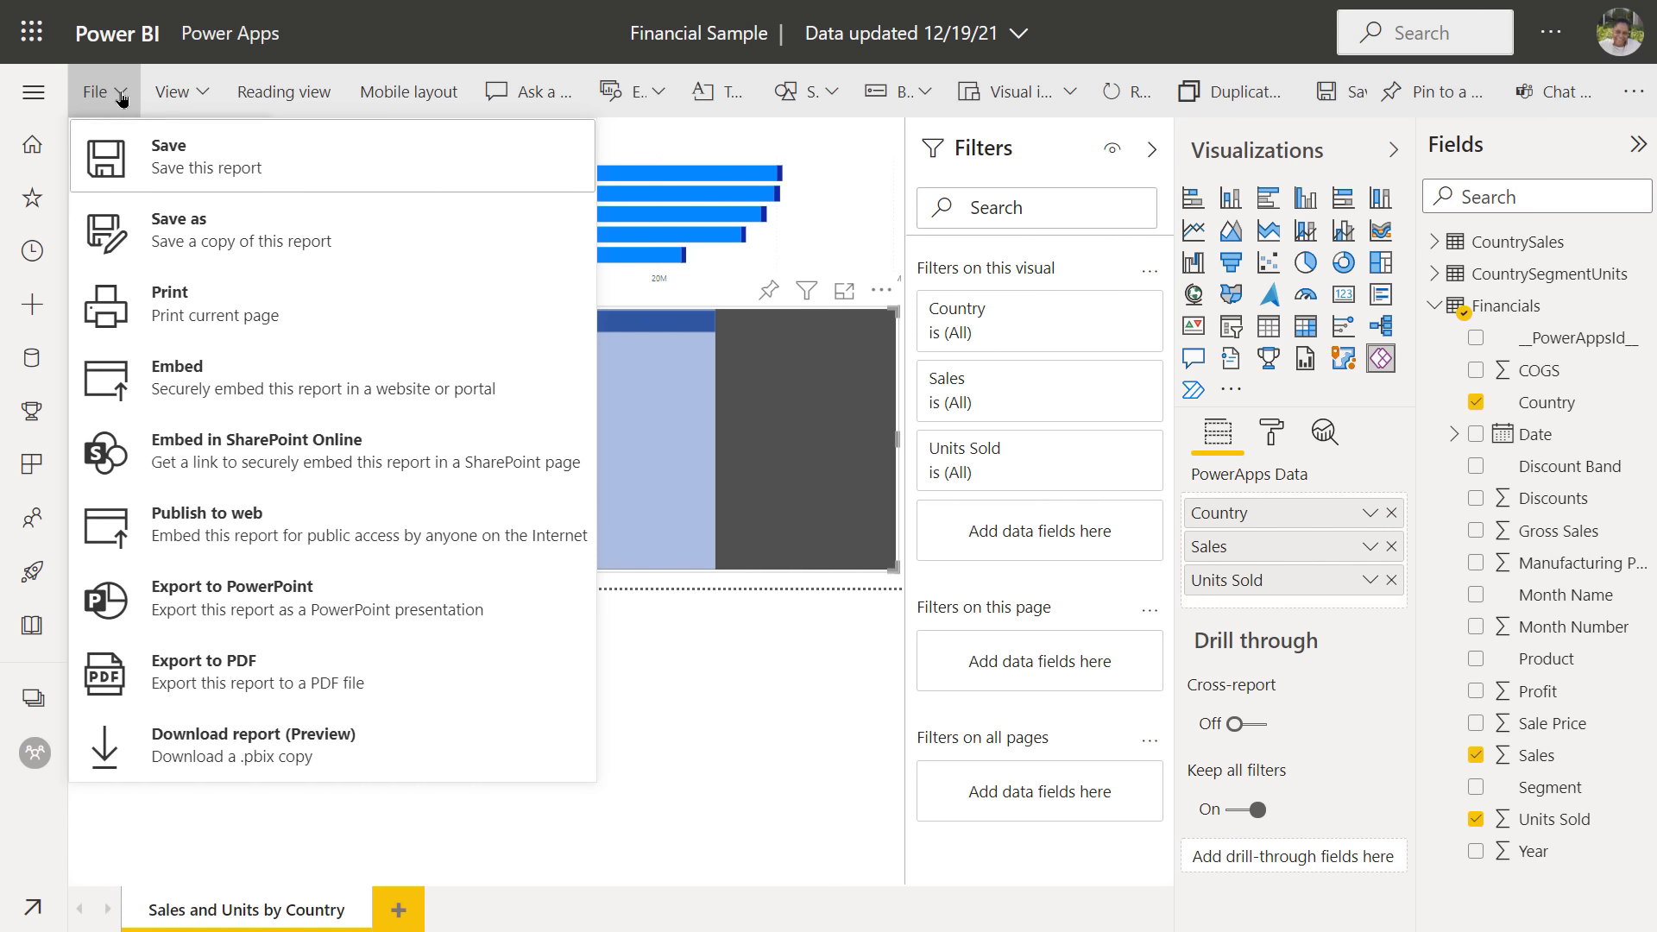
pyautogui.click(145, 156)
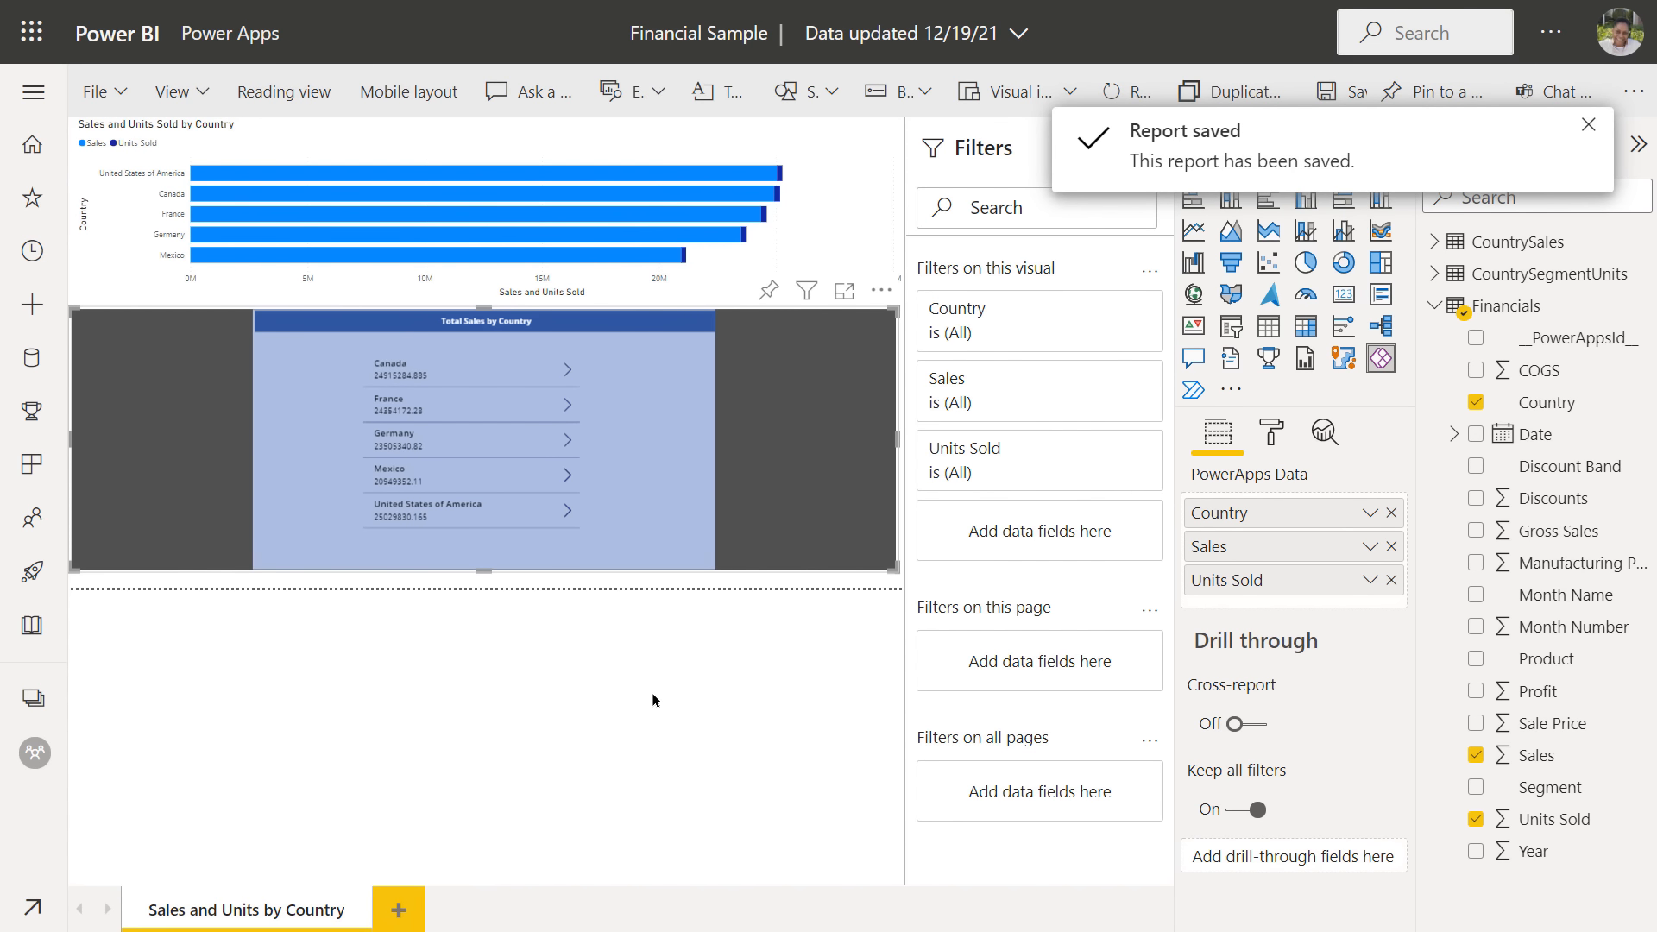
pyautogui.click(749, 735)
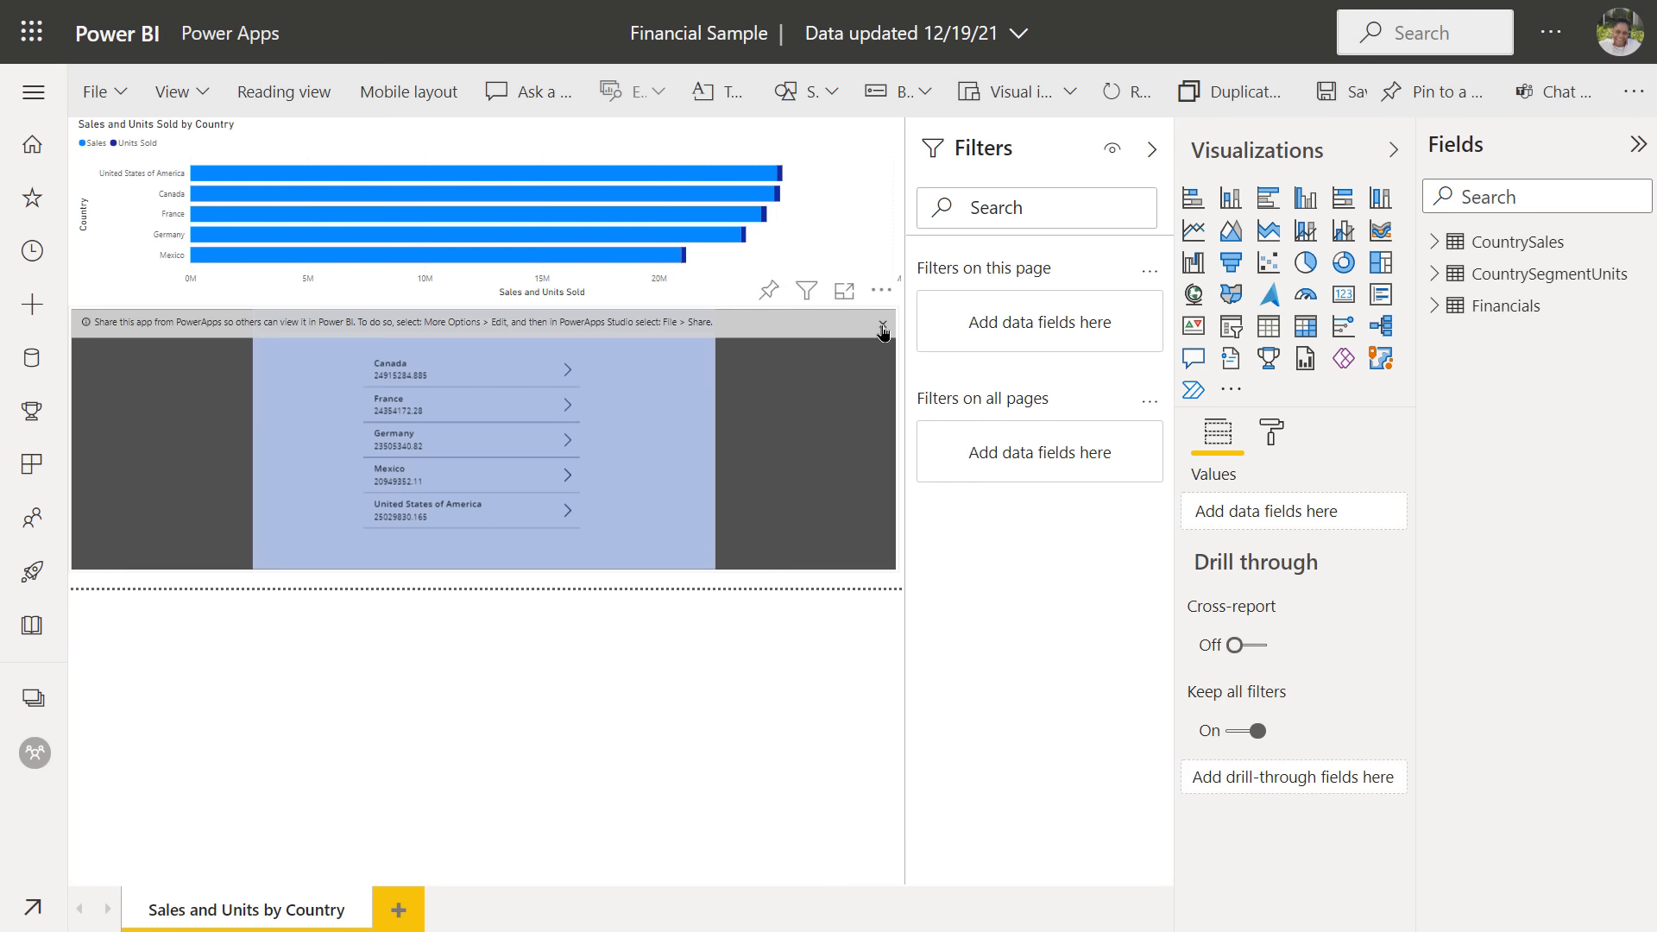
pyautogui.click(882, 326)
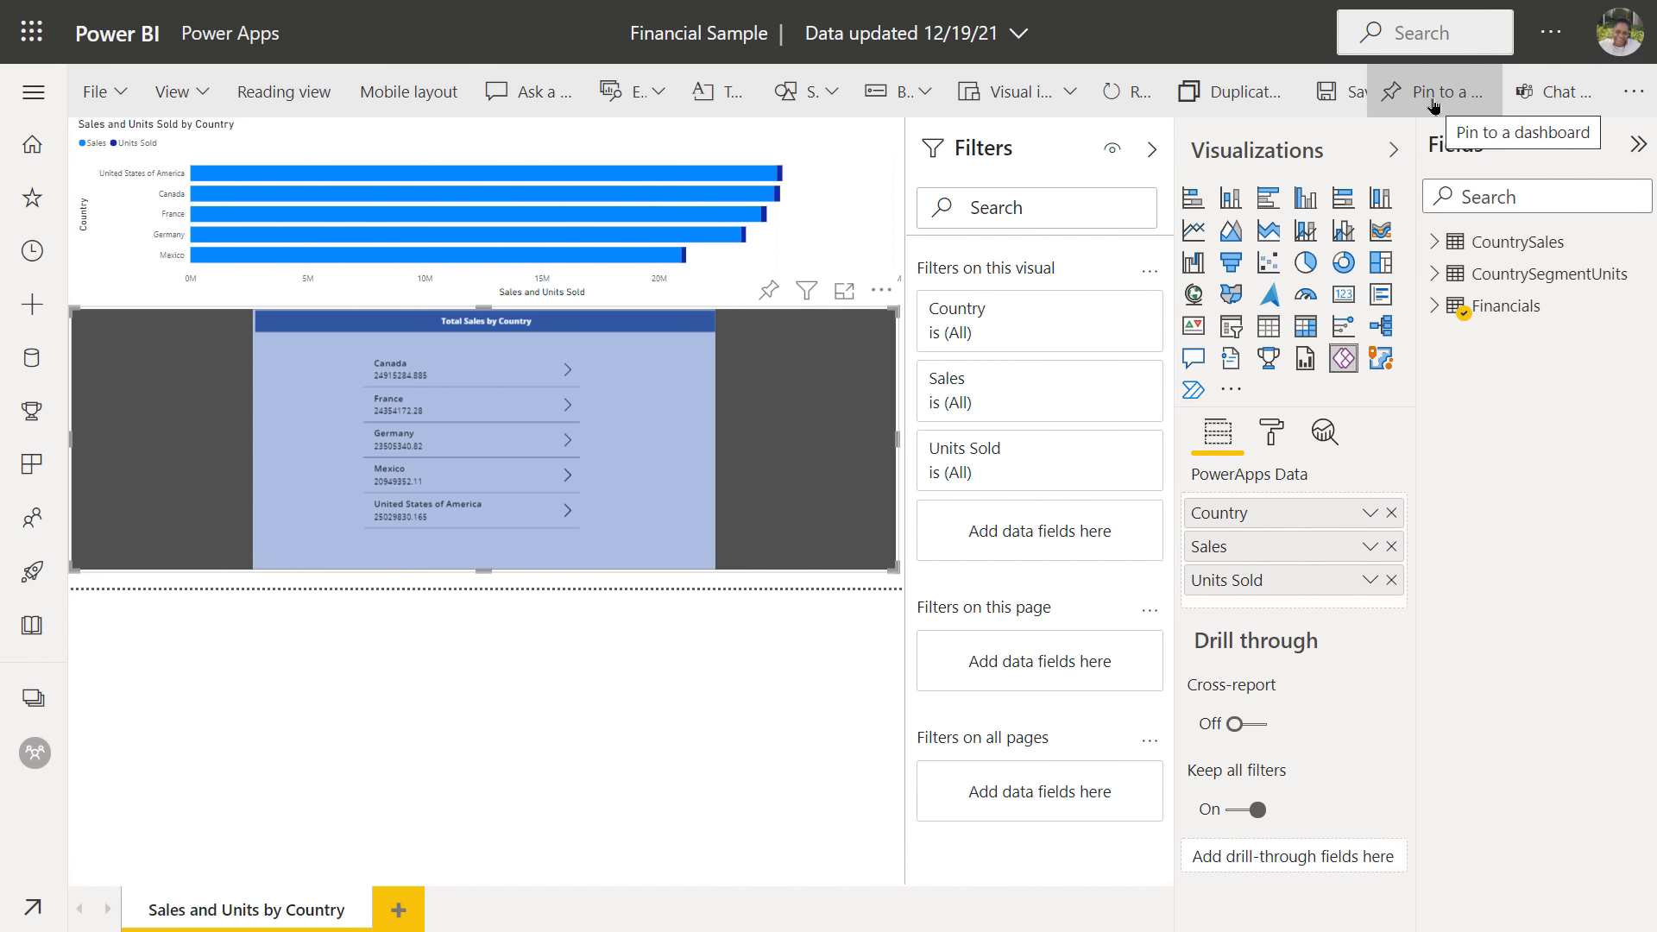
# - Pin the report page live to a new dashboard named "Financial Sample"
pyautogui.click(1432, 95)
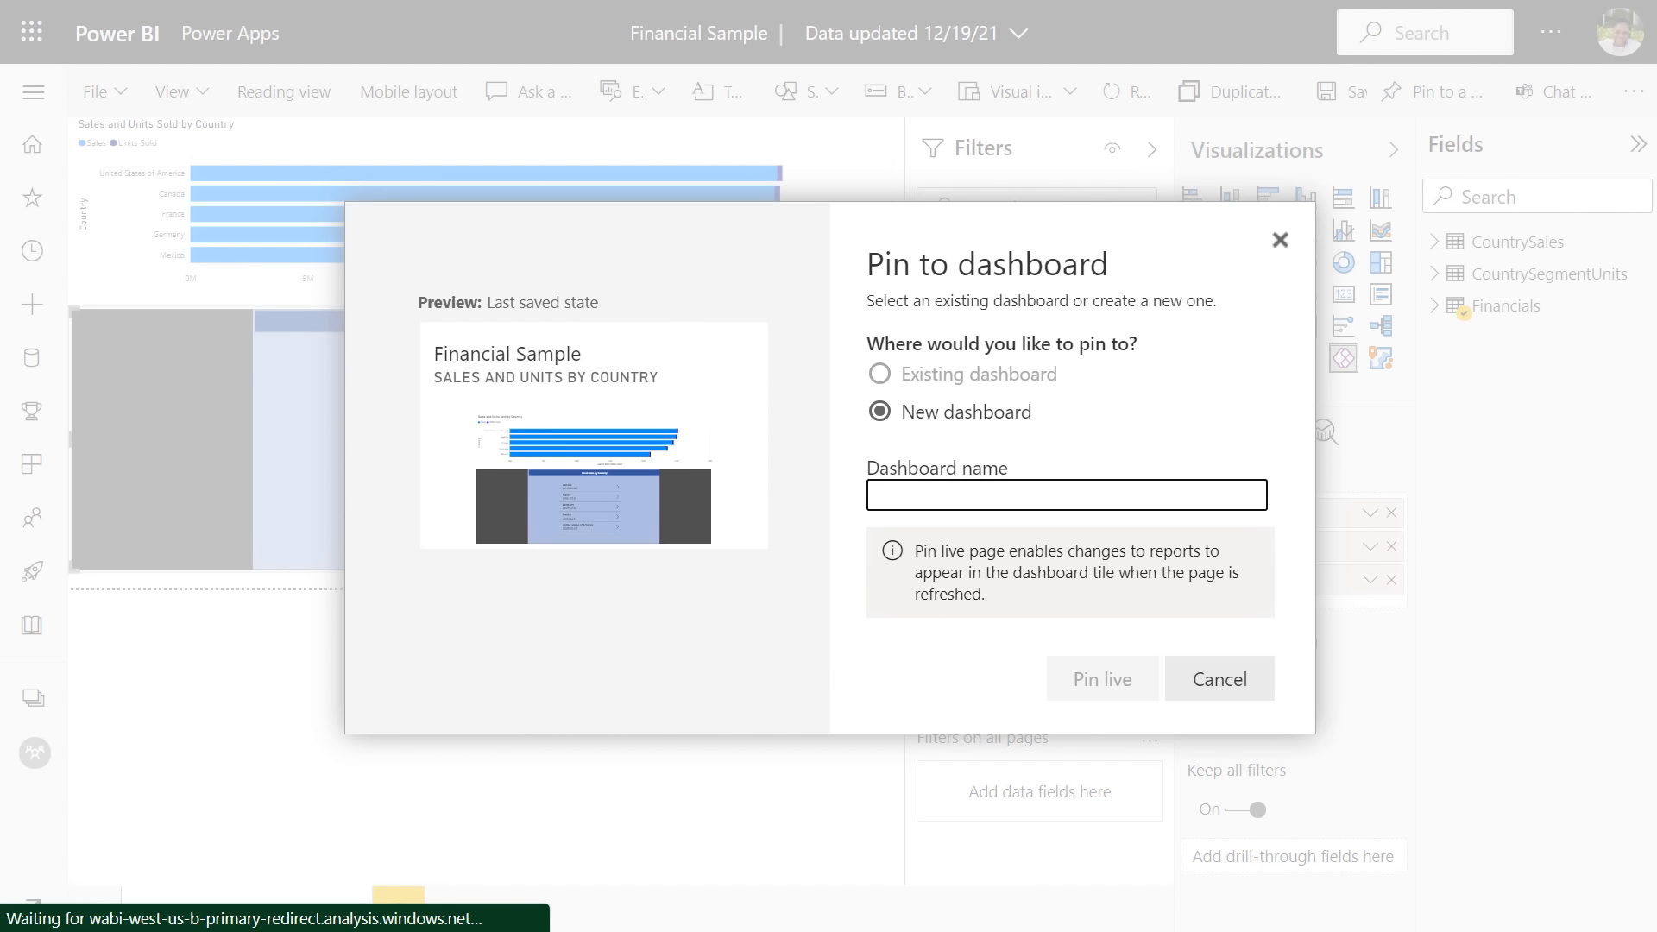
pyautogui.write('Financ')
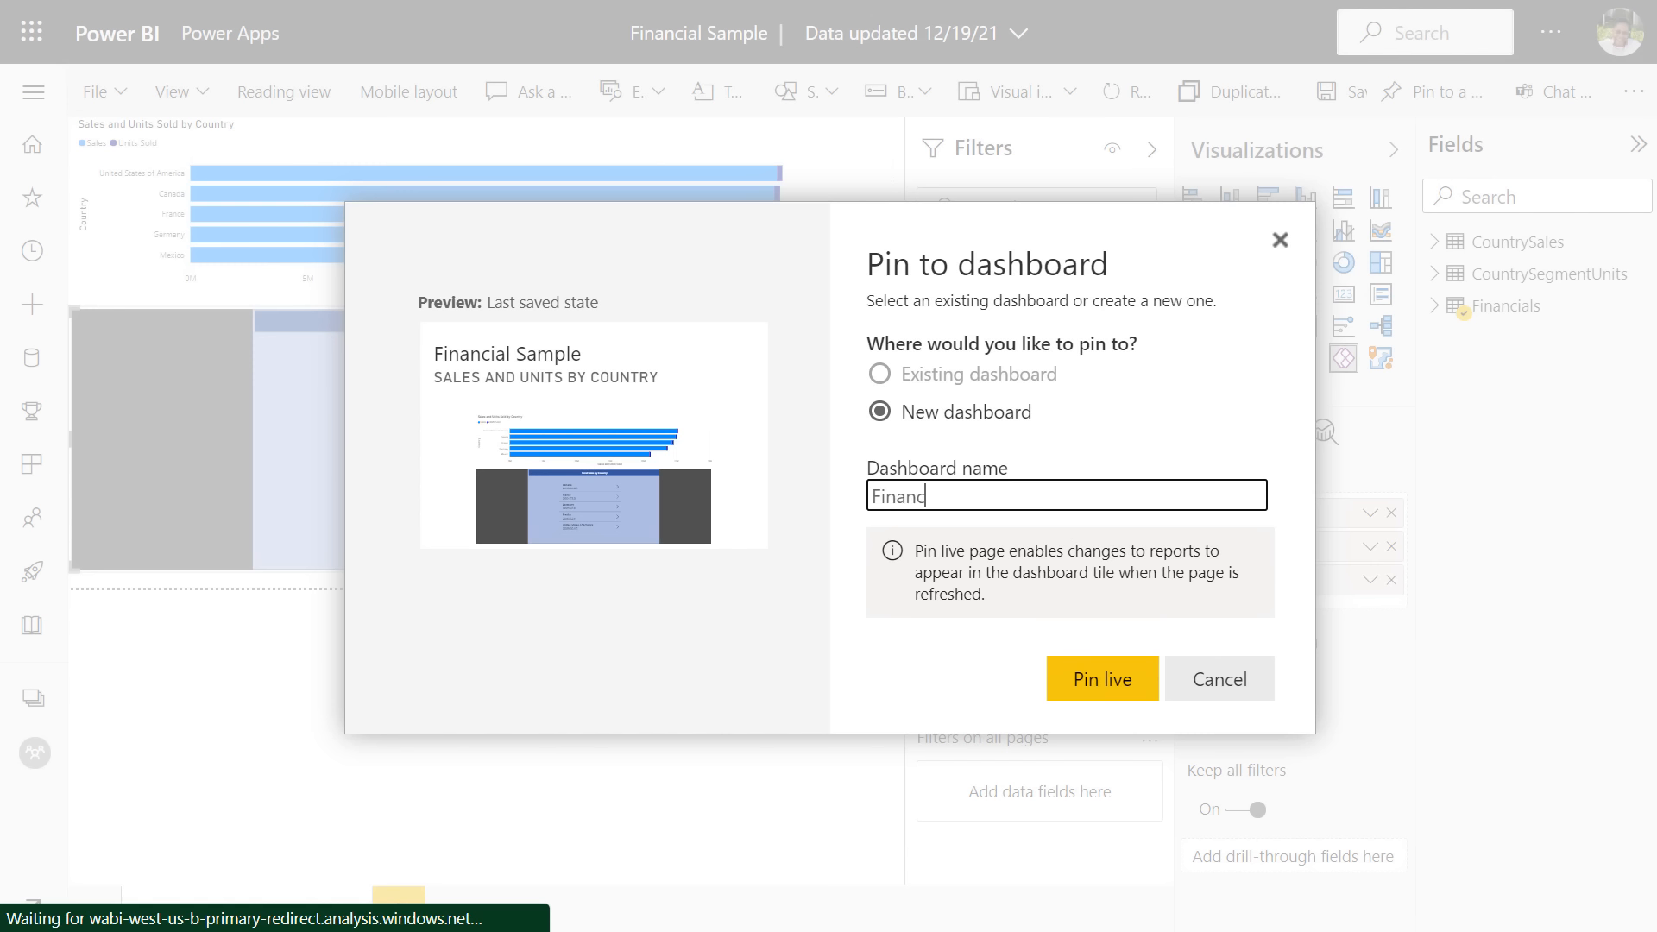
pyautogui.write('ial Sample')
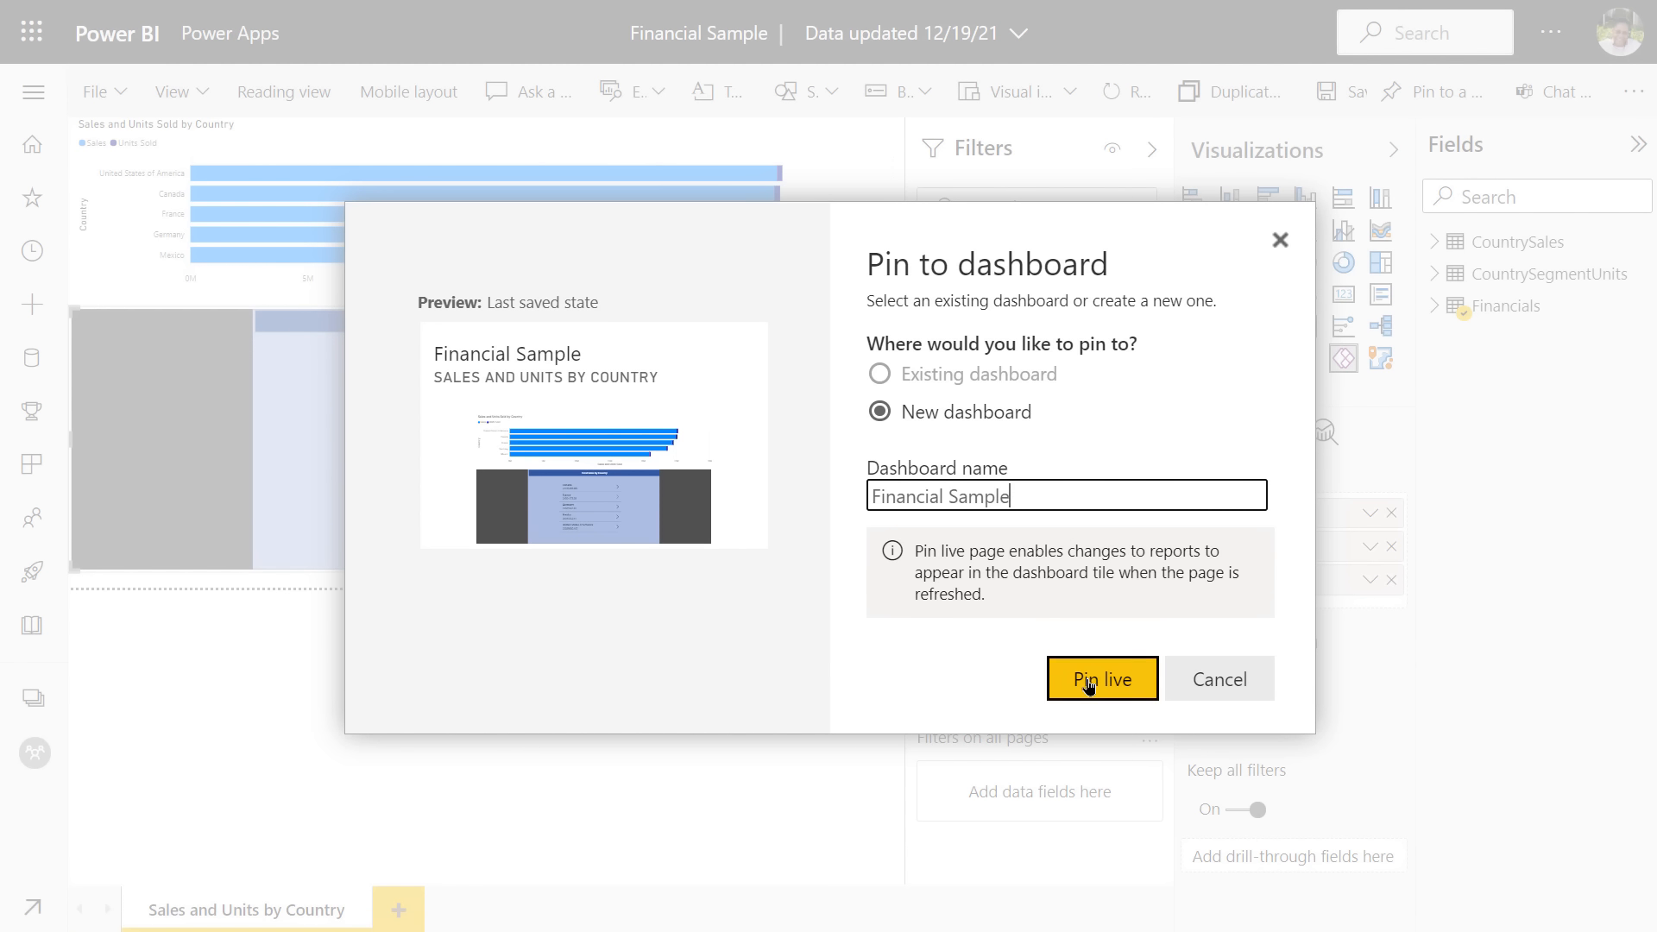
pyautogui.click(1088, 684)
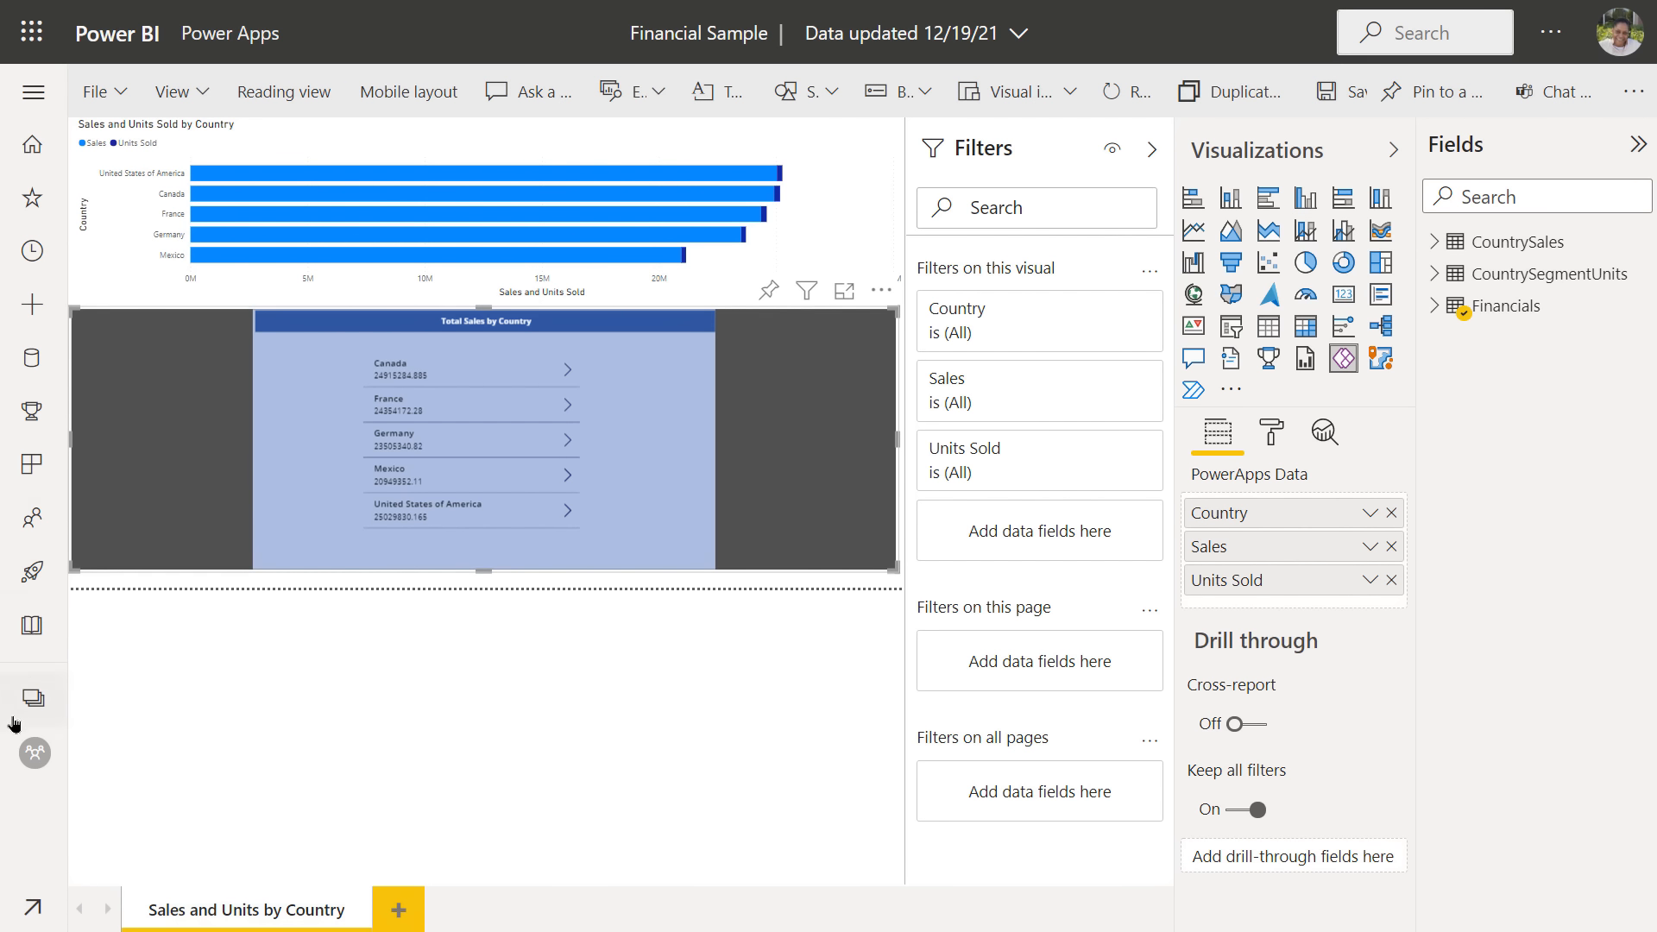
# - Open the Financial Sample dashboard from the Power Apps workspace and test the embedded app's navigation into Canada's segments and back
pyautogui.click(34, 751)
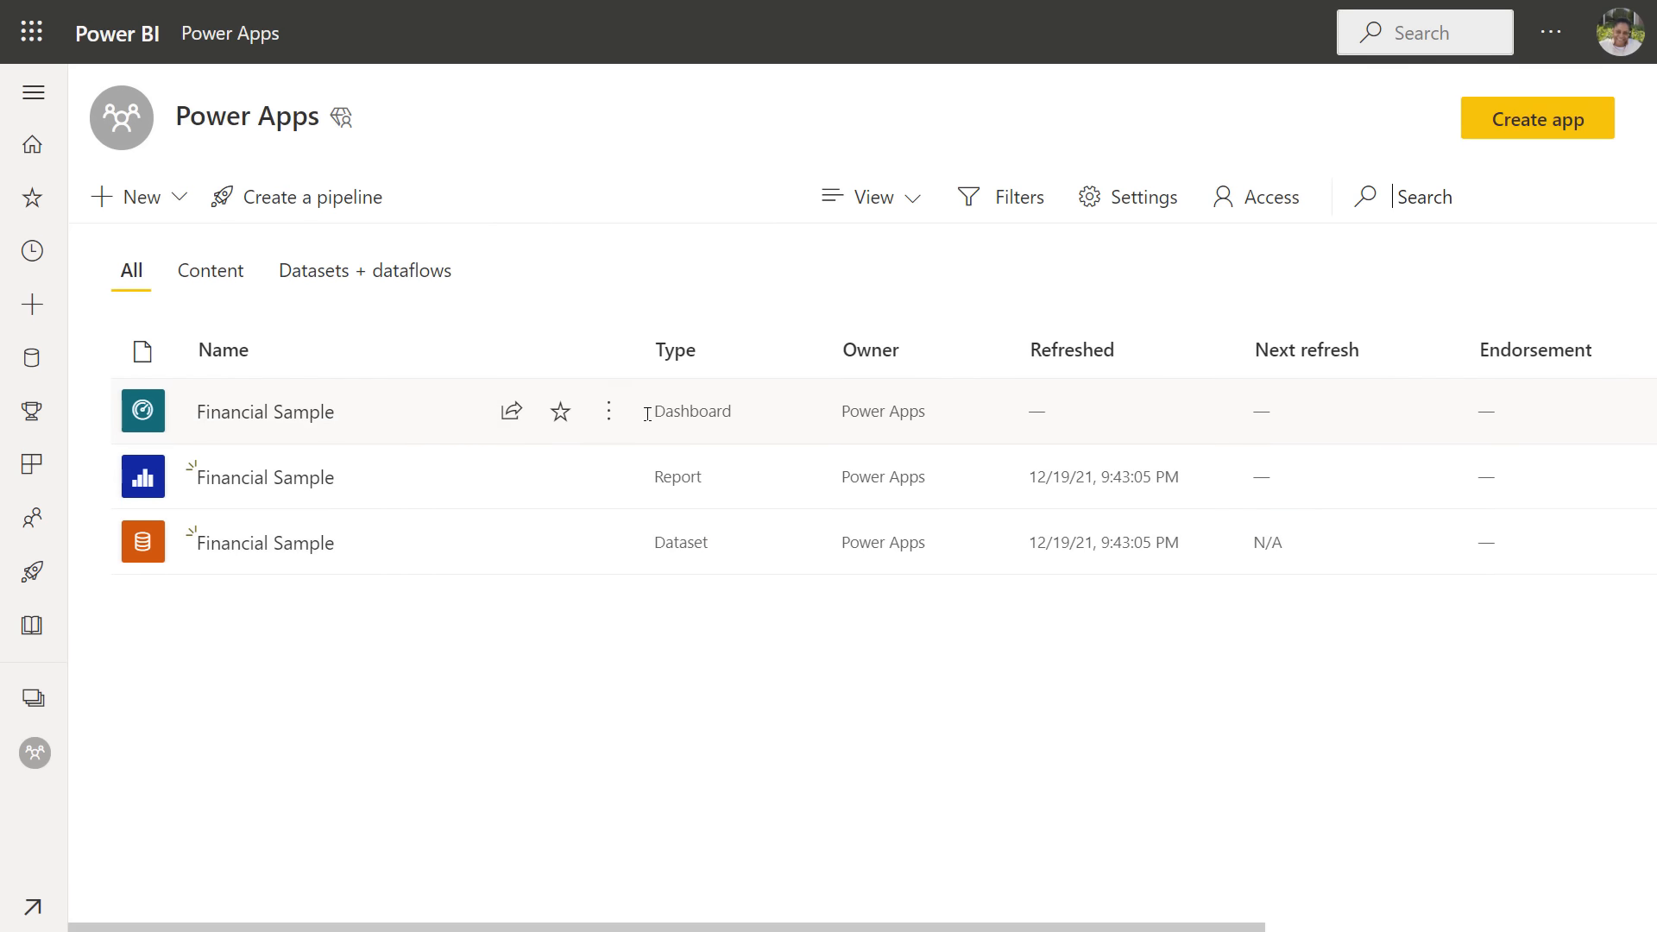
pyautogui.click(282, 417)
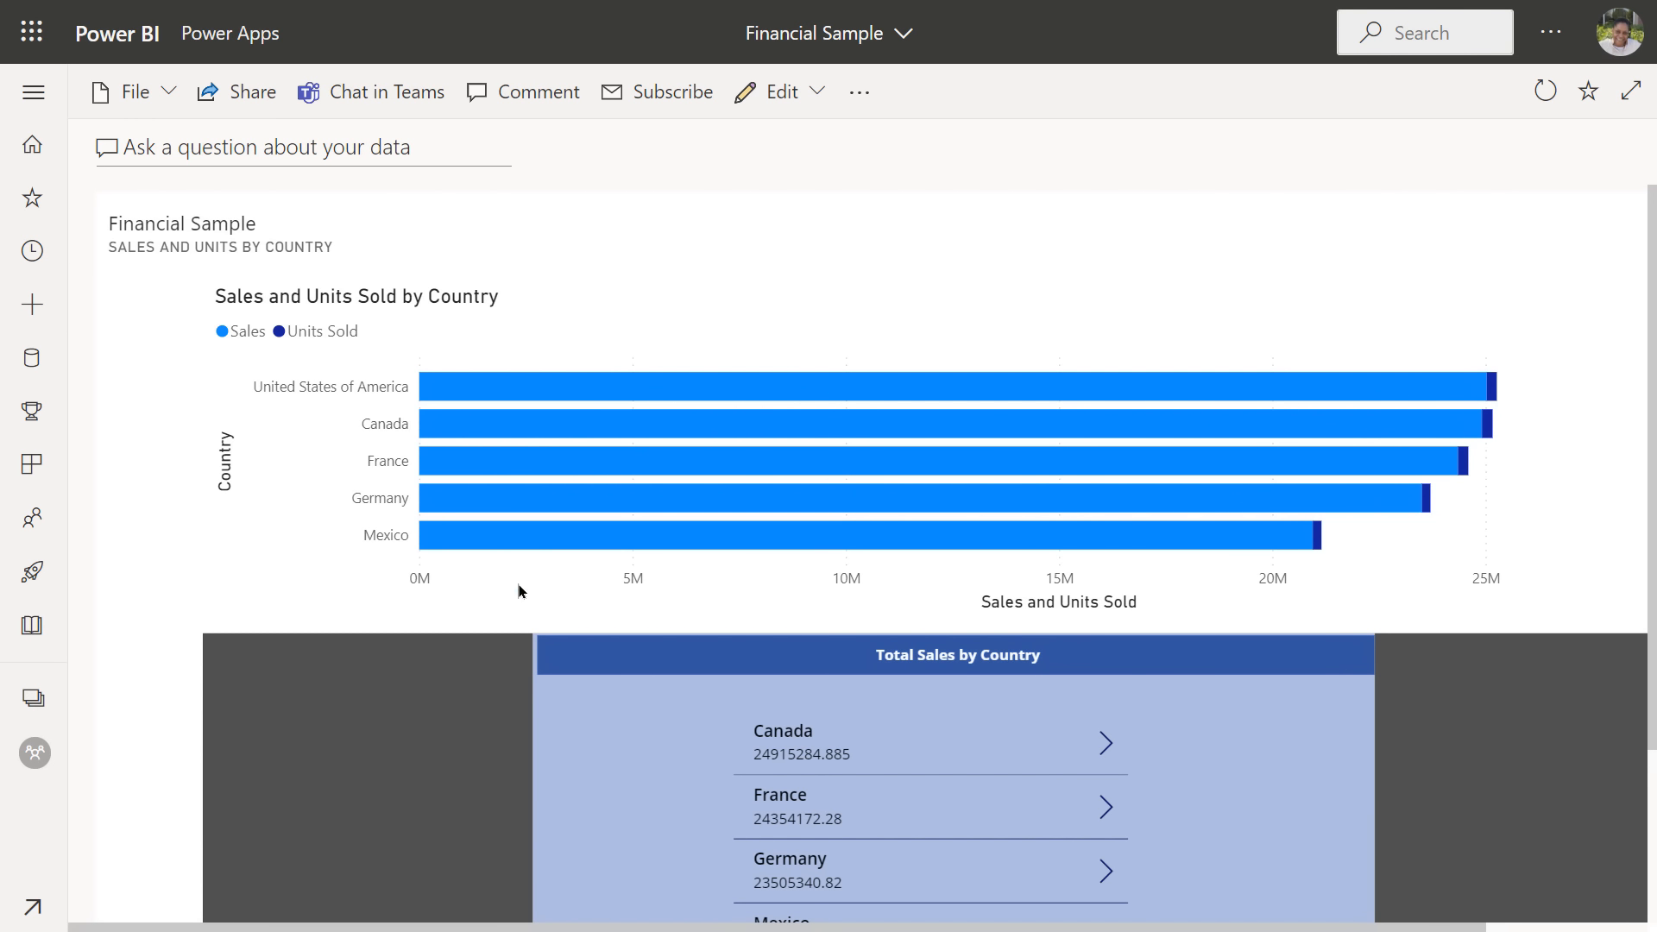
pyautogui.moveTo(611, 470)
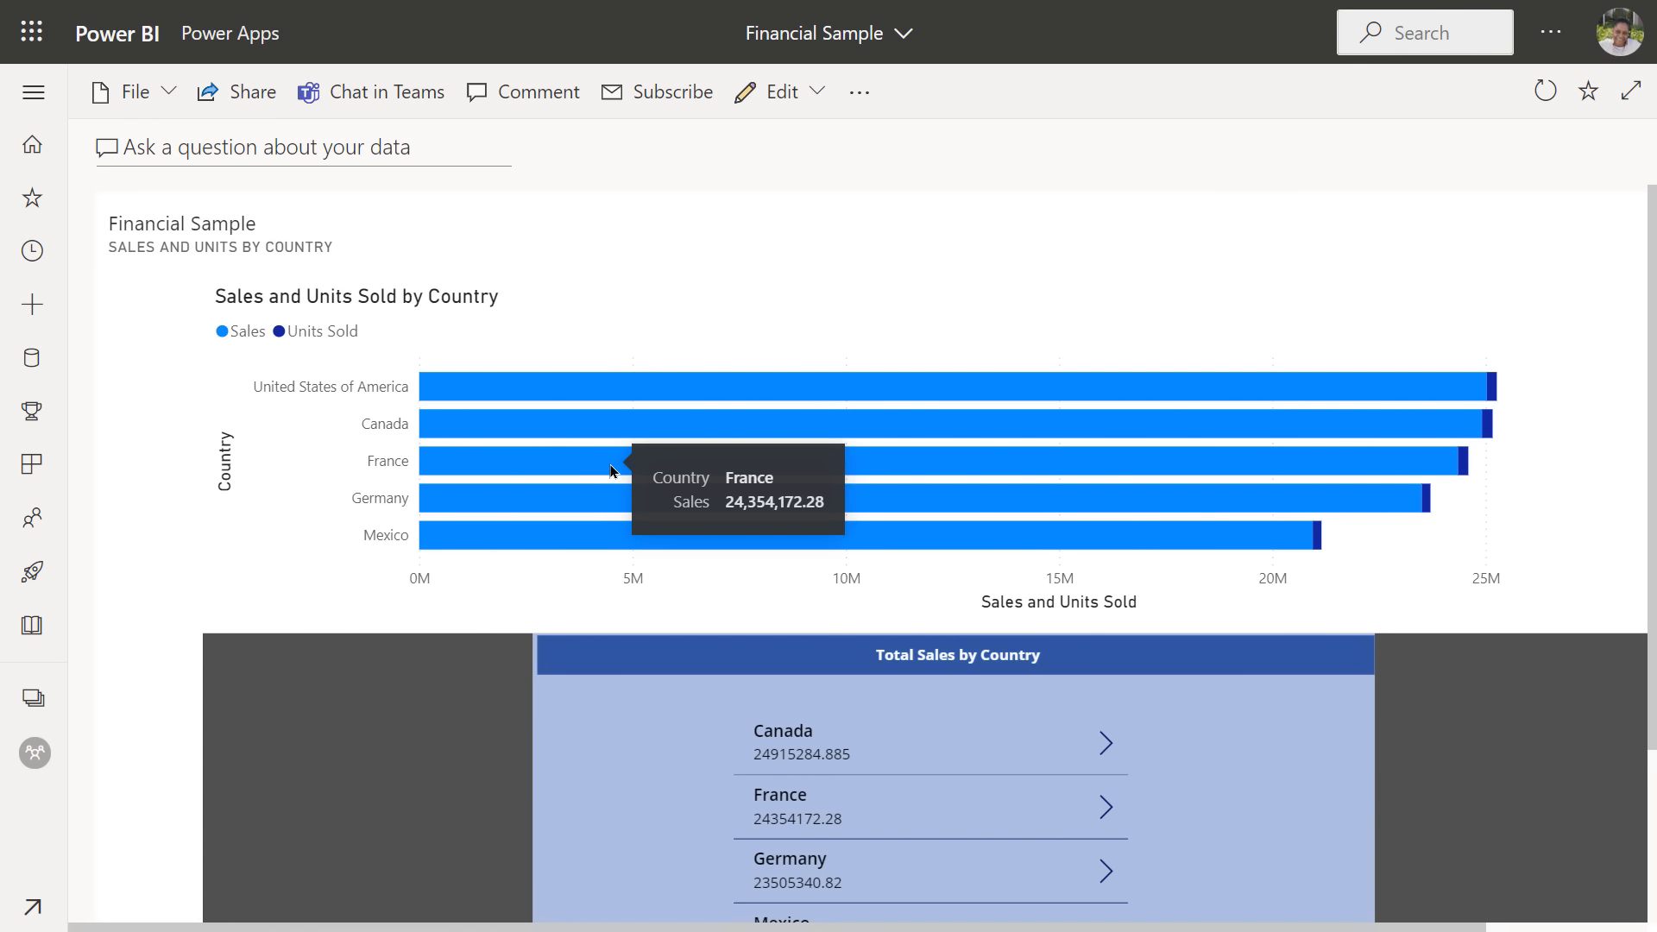
pyautogui.scroll(-3, 611, 471)
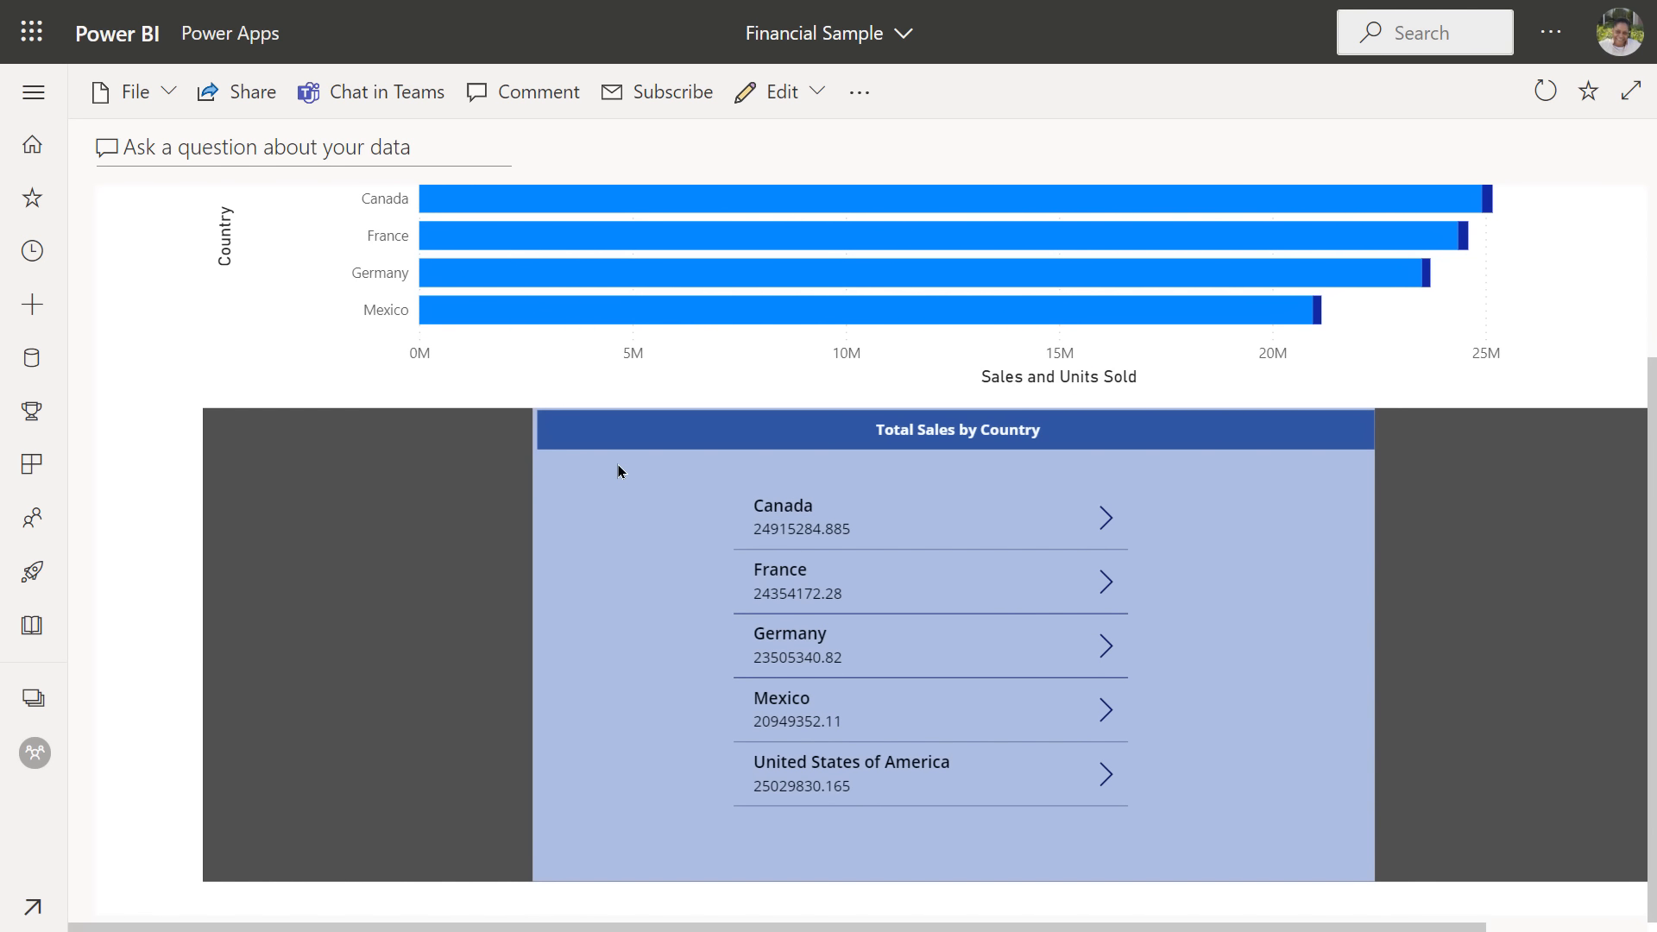
pyautogui.click(1105, 520)
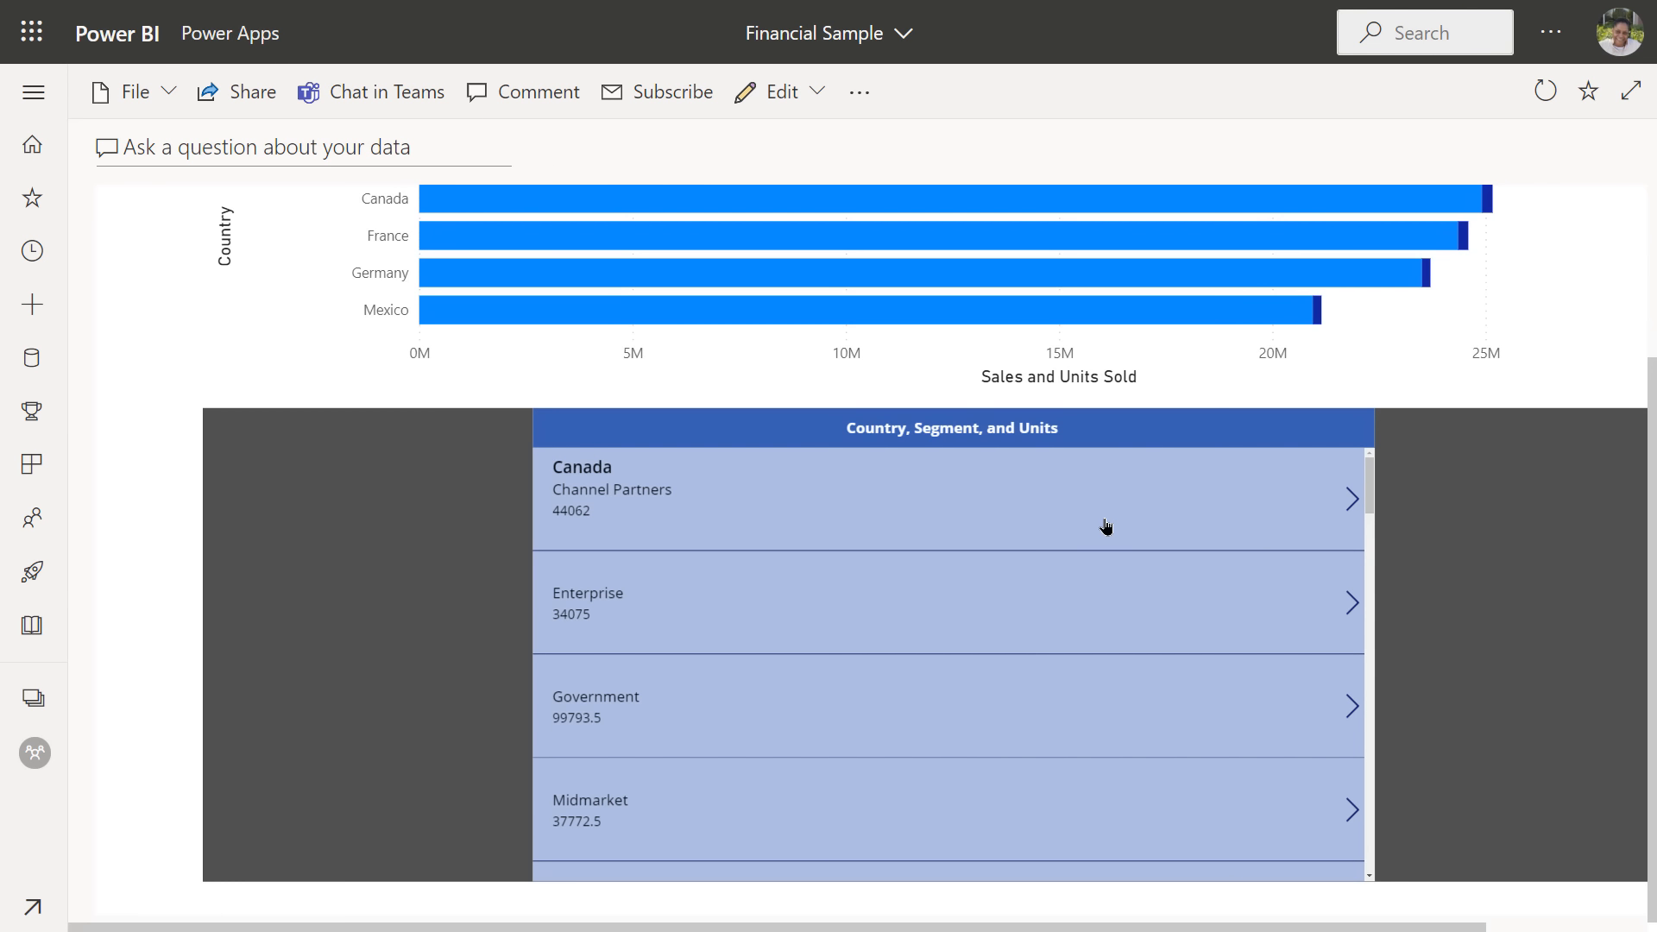
pyautogui.click(1351, 501)
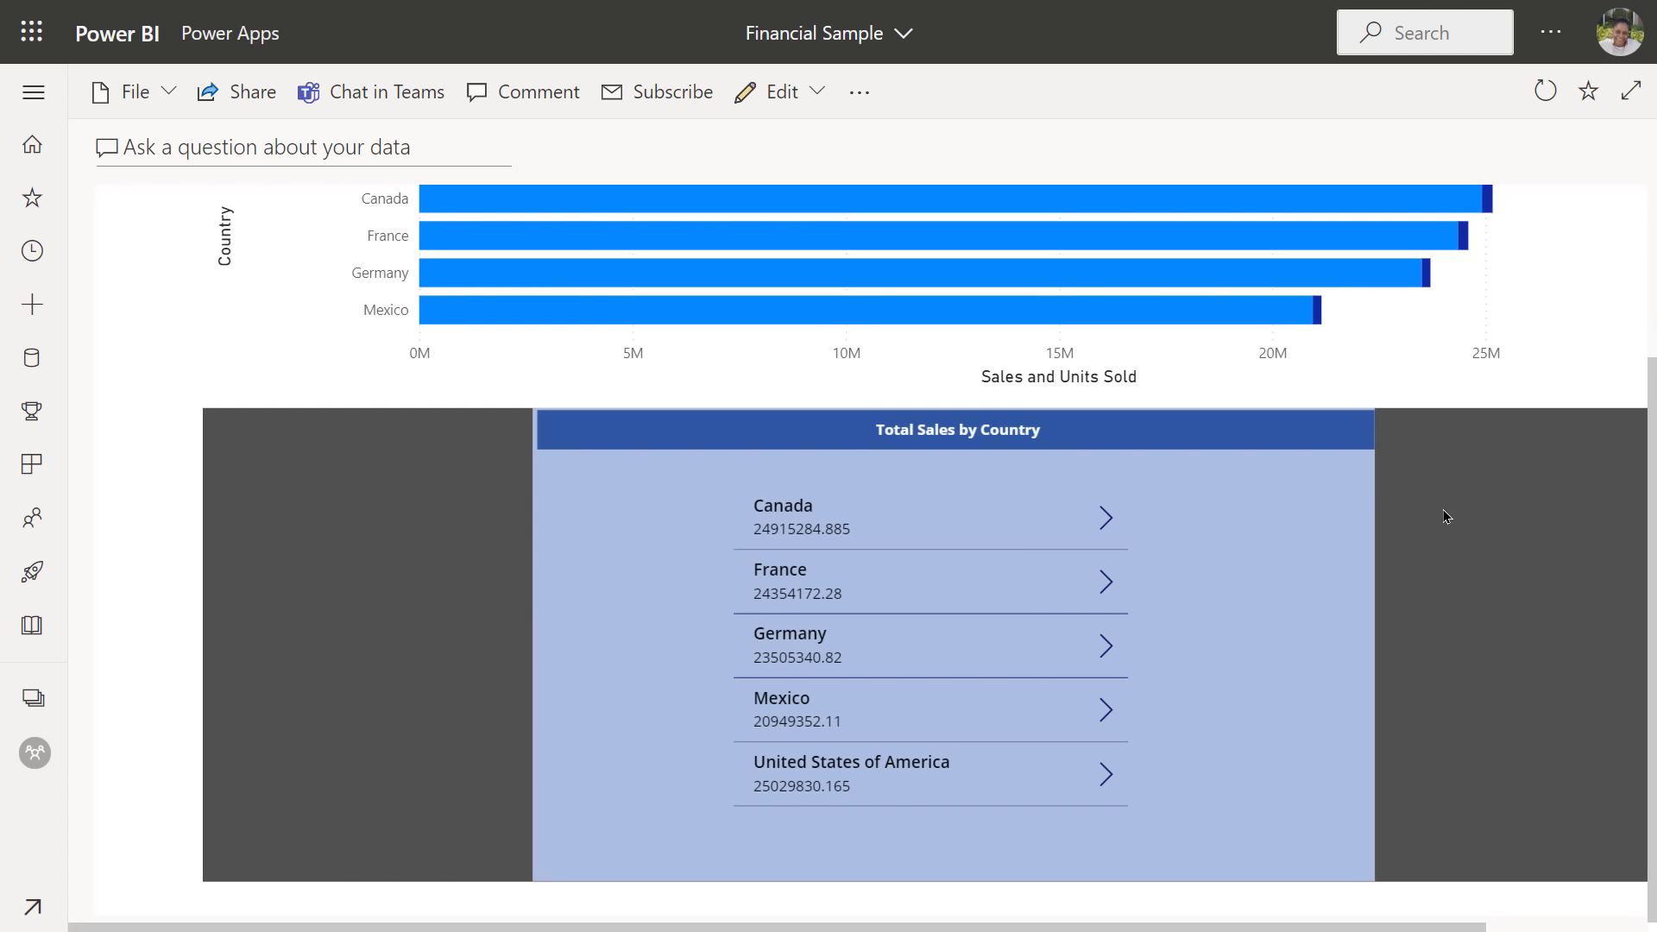